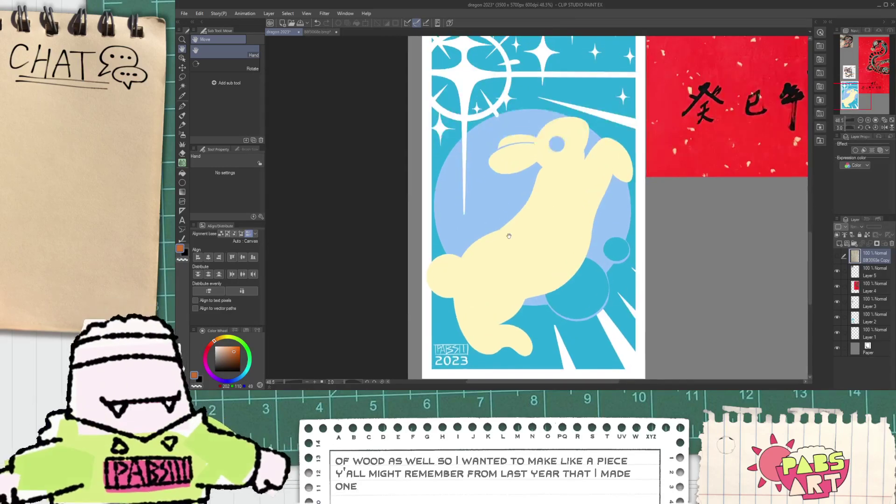
- Examine the 2023 rabbit illustration, and show the dragon sketch layer to view the preliminary drawing
left_click_drag(506, 231, 507, 247)
scroll(507, 247, "down", 1)
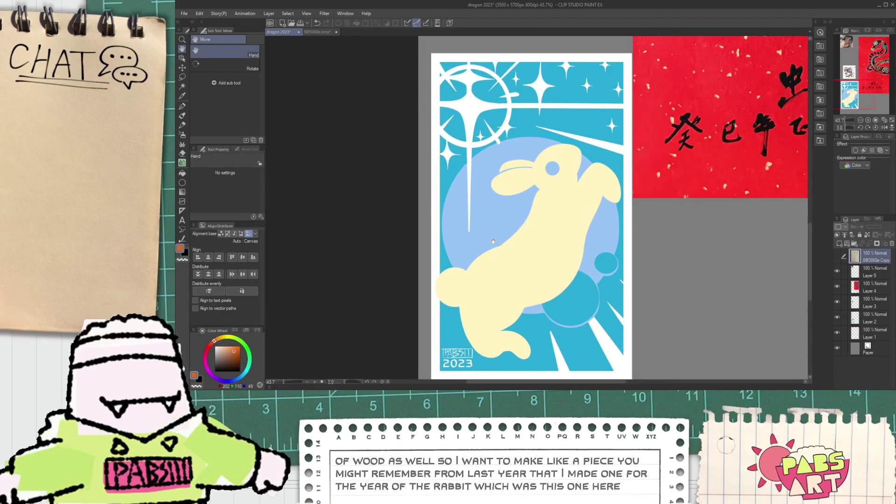
scroll(626, 256, "down", 3)
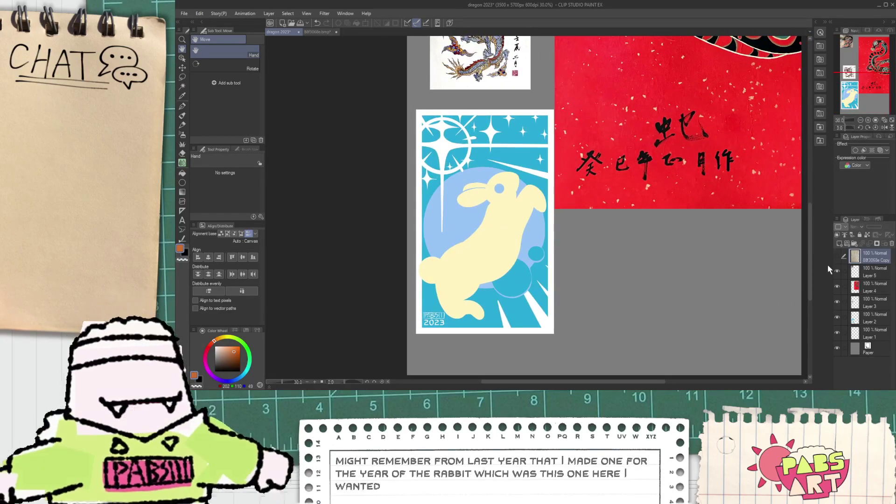
left_click(837, 256)
scroll(456, 243, "down", 2)
mouse_move(456, 243)
left_mouse_down()
mouse_move(451, 269)
mouse_move(501, 246)
mouse_move(480, 245)
left_mouse_up()
key("k")
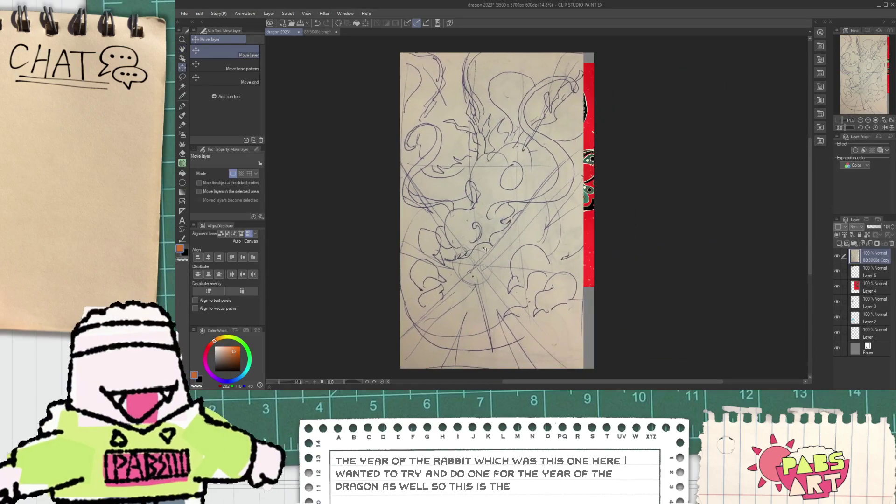
- Hide the dragon sketch layer and examine the blue dragon and fire-breathing dragon reference paintings up close
left_click(837, 256)
scroll(447, 118, "up", 1)
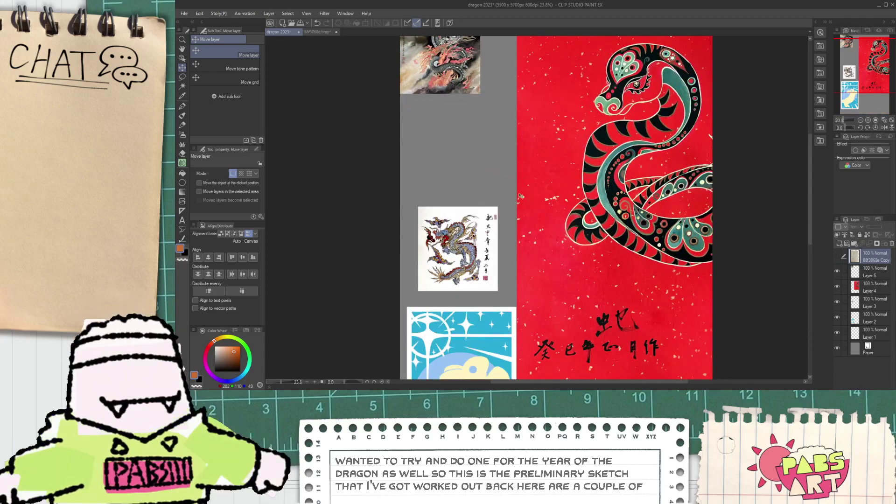
scroll(490, 233, "up", 2)
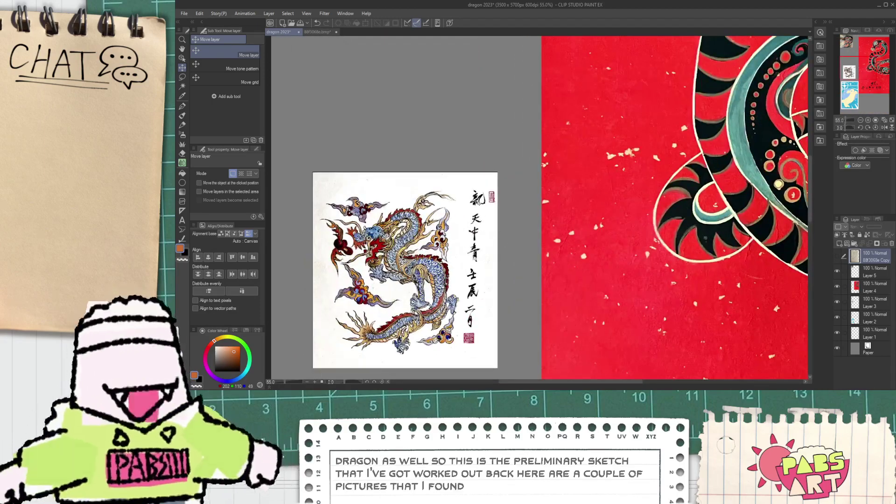
key("space")
scroll(482, 210, "down", 3)
left_click_drag(469, 73, 470, 192)
scroll(405, 93, "up", 3)
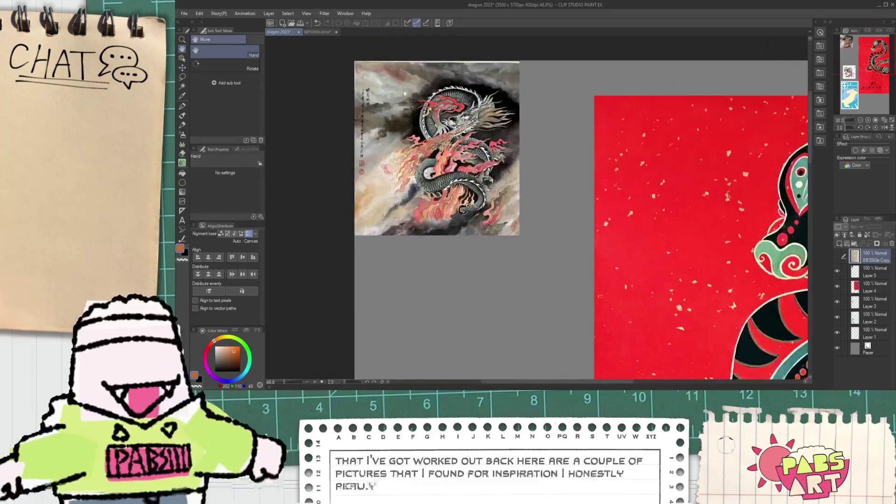
scroll(405, 93, "up", 3)
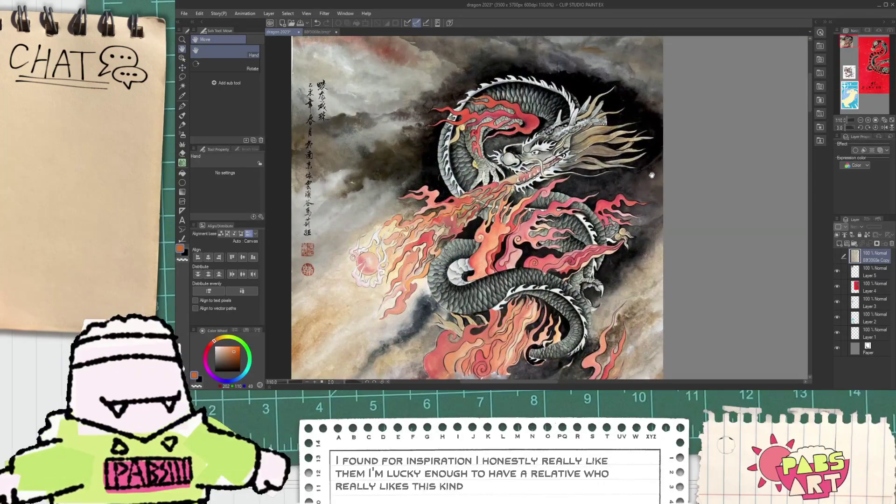
scroll(654, 161, "down", 1)
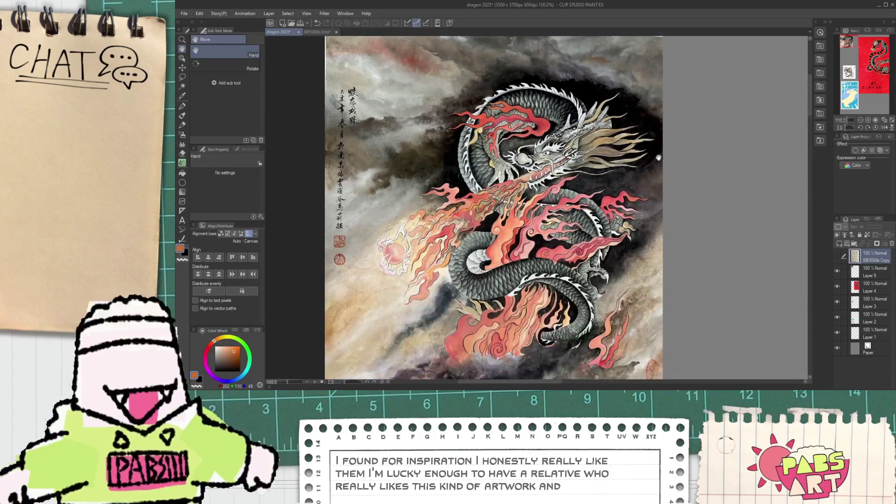
scroll(682, 162, "down", 6)
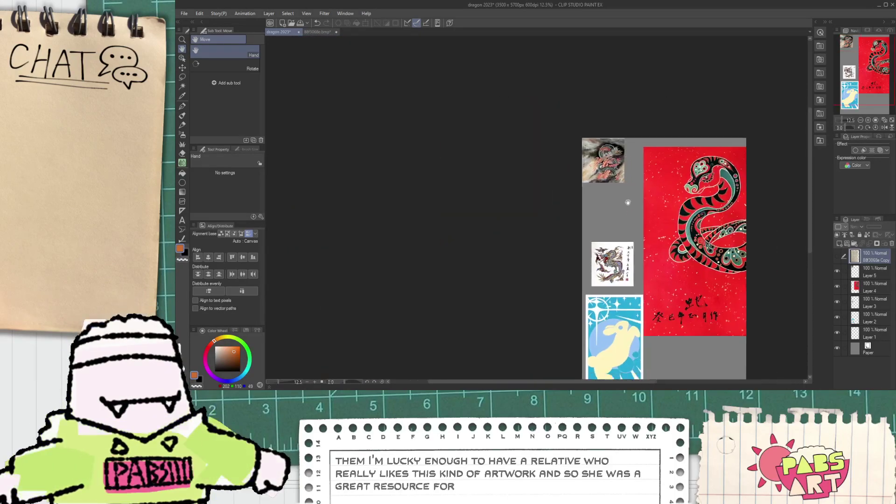
- Create a layer folder below the sketch layer and put Layer 5 inside it, keeping the reference layers visible
left_click_drag(661, 208, 497, 152)
left_click_drag(837, 293, 839, 315)
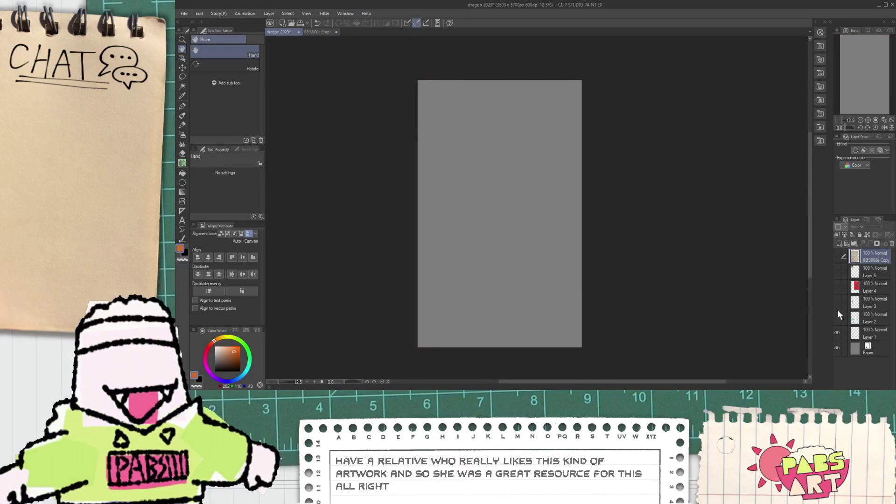
left_click(859, 272)
left_click(855, 244)
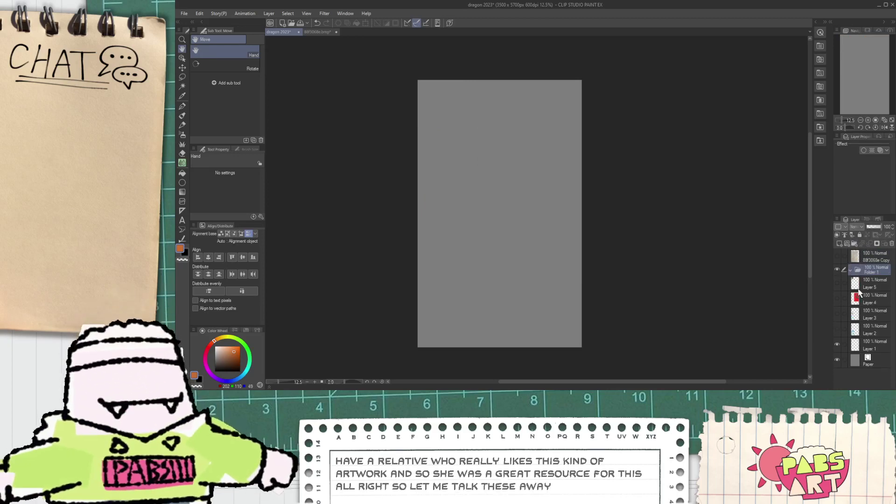
left_click(860, 287)
left_click_drag(836, 286, 872, 279)
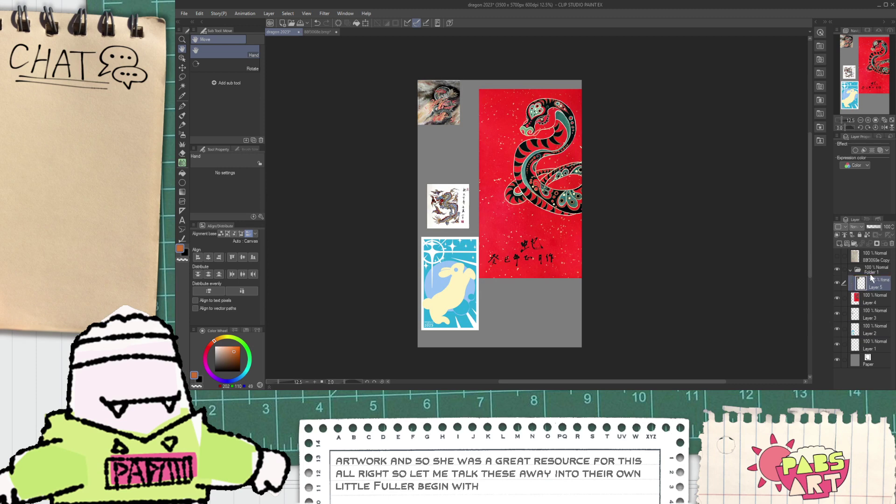
- Move Layers 4, 3 and 2 together into Folder 1 and collapse the folder
left_click(869, 329)
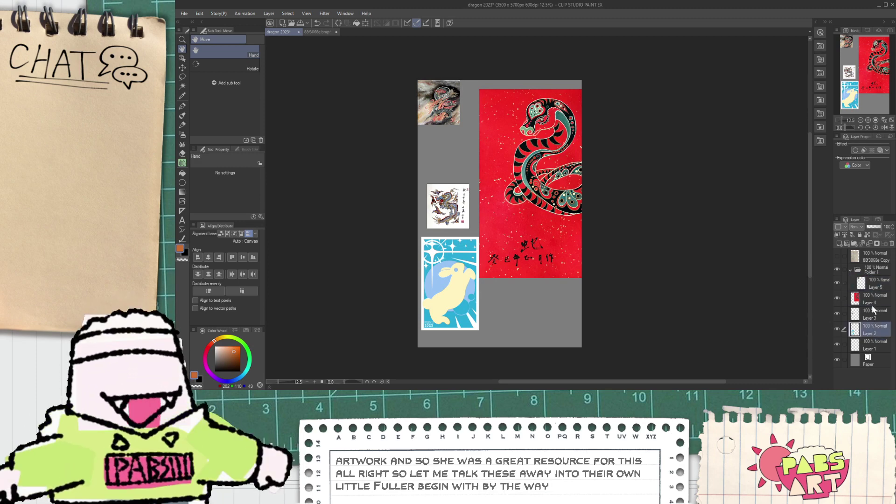
left_click(872, 302)
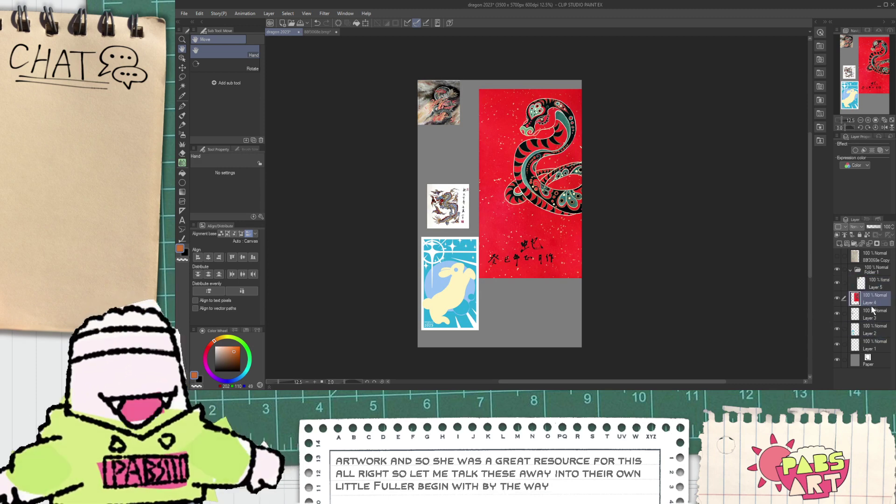
left_click(874, 330, "shift")
left_click_drag(880, 286, 875, 291)
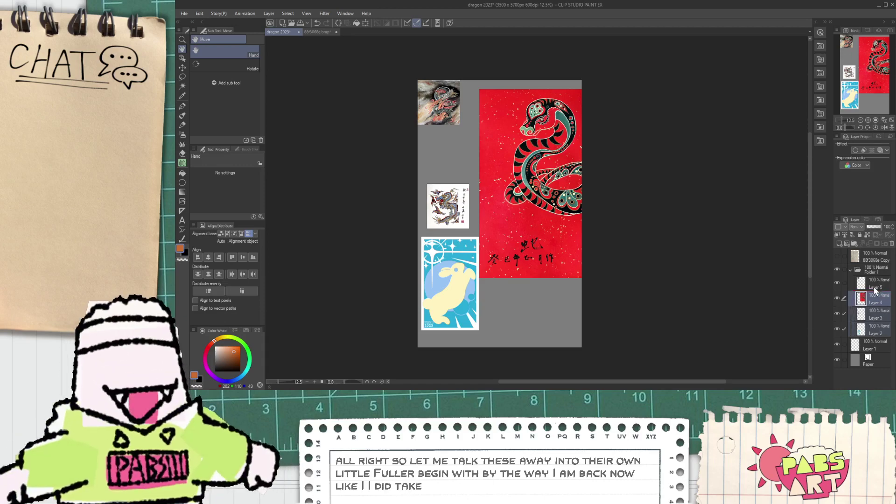
left_click(853, 270)
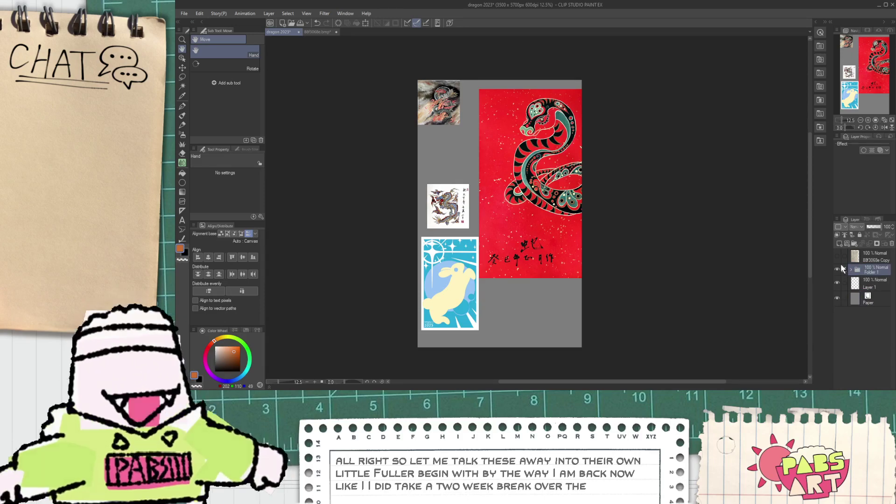
- Hide the reference folder, show the dragon sketch layer and center the sketch on the canvas
left_click(838, 270)
left_click(838, 256)
scroll(743, 253, "up", 1)
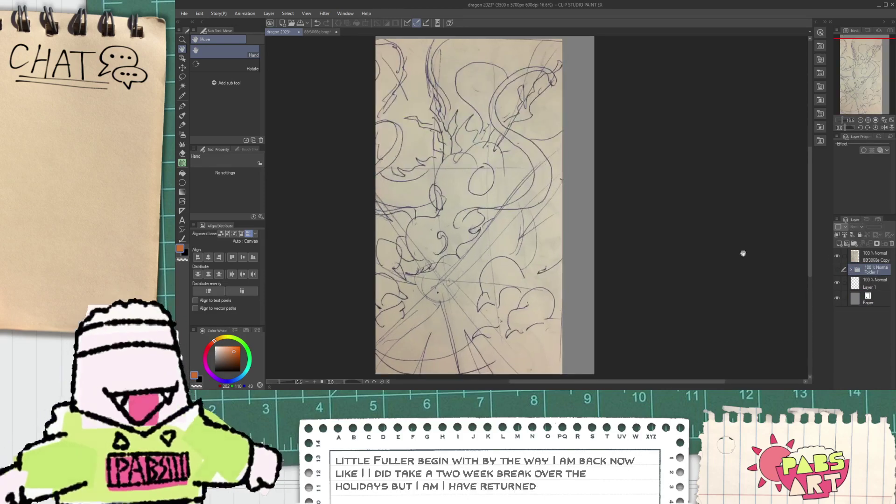
left_click(856, 260)
scroll(678, 253, "down", 1)
key("k")
left_click_drag(495, 273, 498, 239)
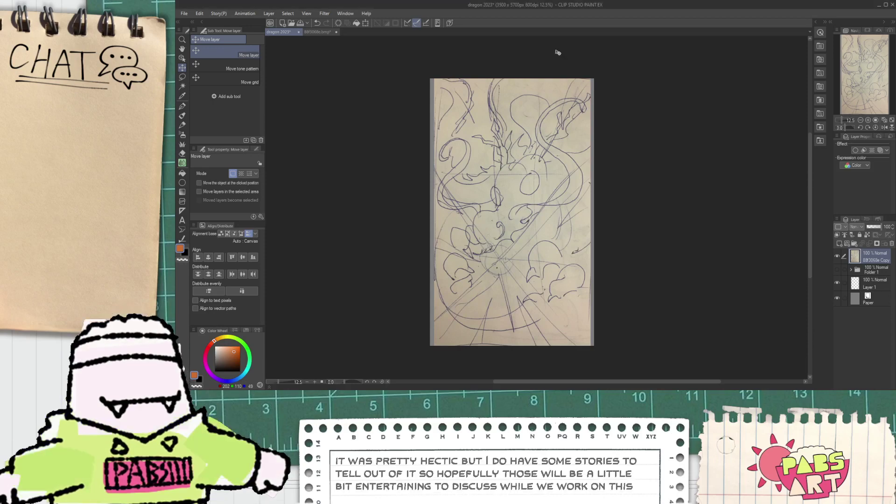
- Place the reference folder above the dragon sketch layer and expand it
scroll(532, 236, "up", 3)
left_click_drag(874, 274, 859, 260)
left_click(851, 254)
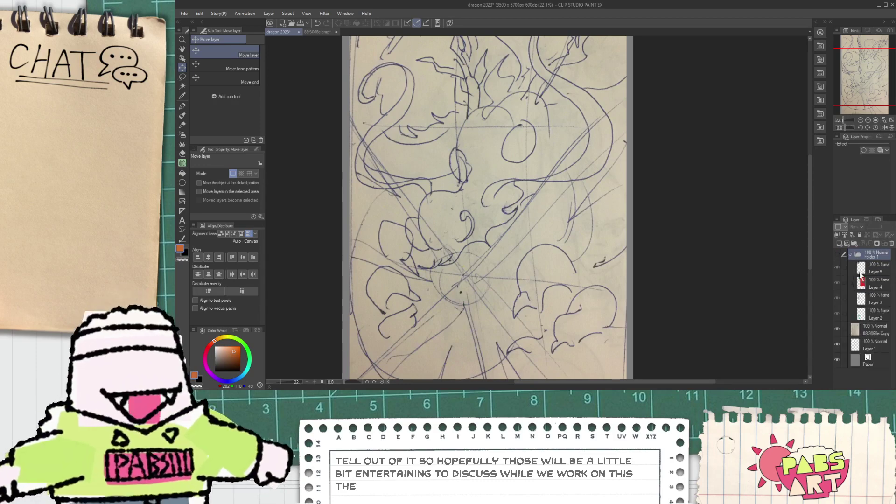
- Copy the rabbit illustration on Layer 2 and paste it as a separate layer above the collapsed reference folder
left_click(860, 315)
key("ctrl+c")
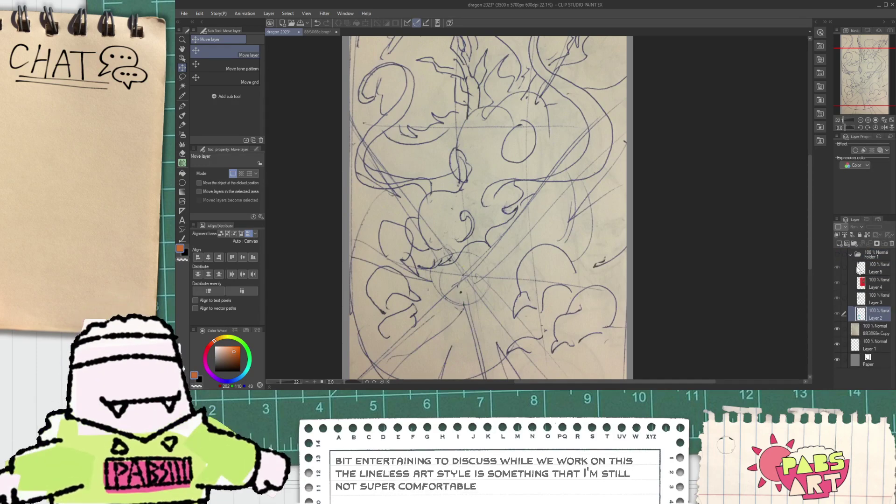
left_click(851, 254)
key("ctrl+v")
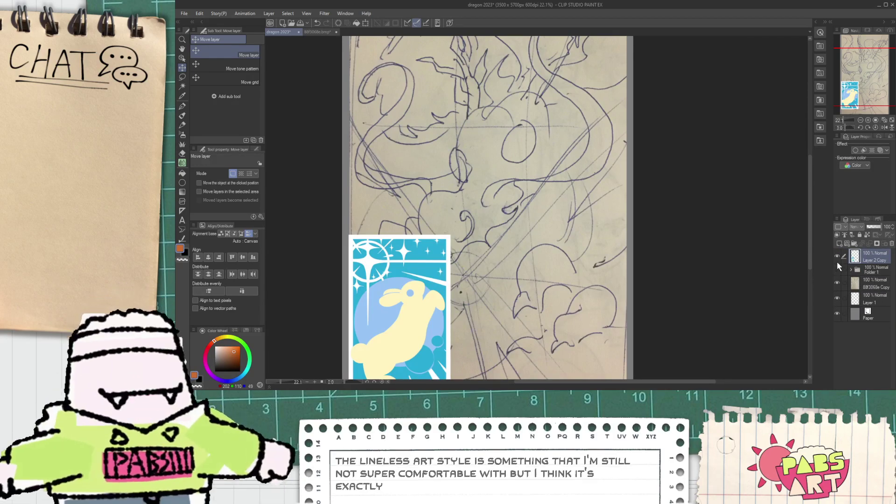
scroll(633, 290, "down", 2)
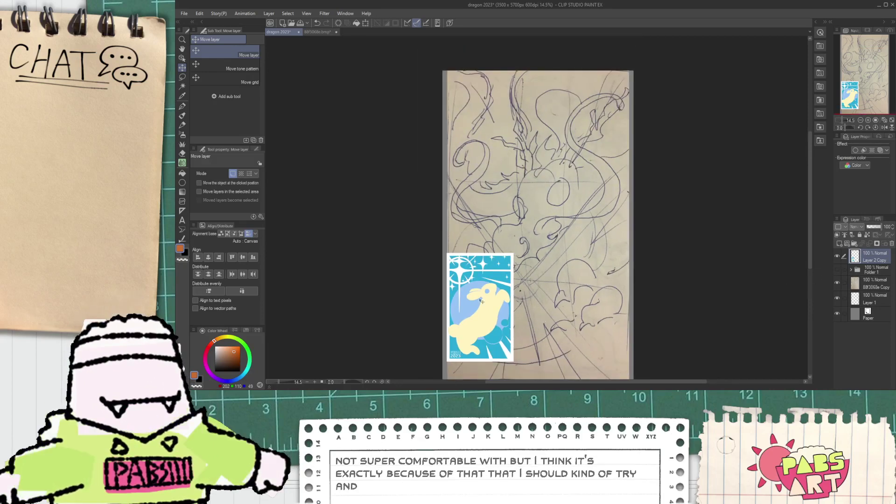
- Move the rabbit illustration copy to the sketch's lower-right corner and scale it down to a smaller thumbnail
left_click_drag(484, 296, 593, 304)
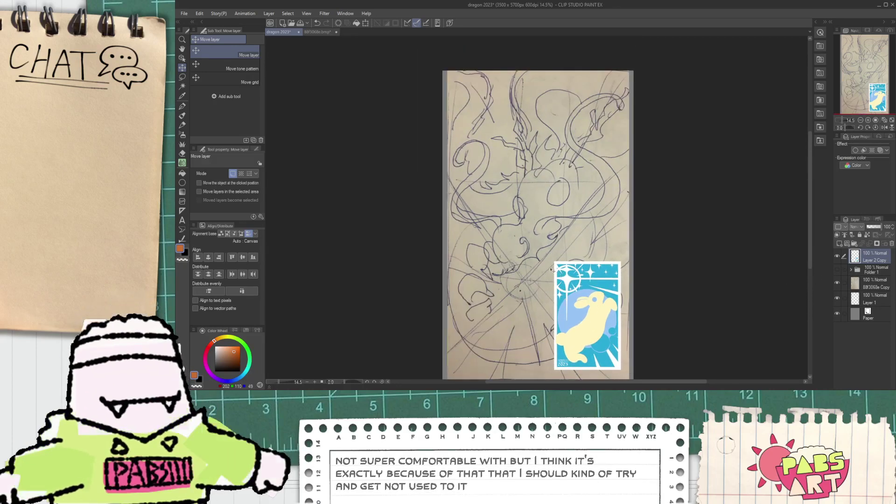
key("ctrl+t")
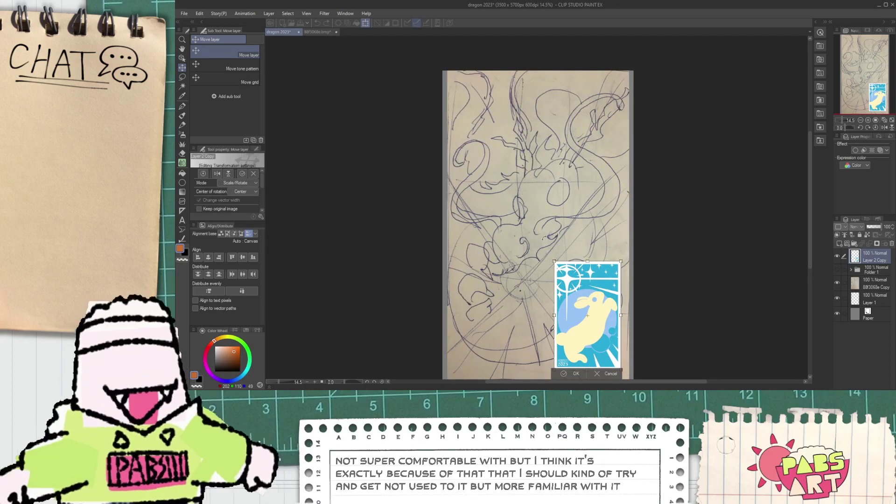
left_click_drag(555, 263, 569, 284)
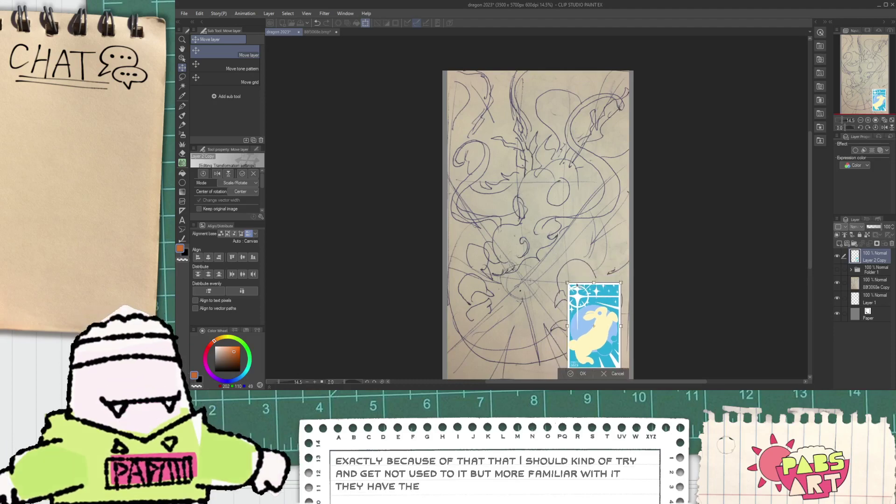
left_click(584, 374)
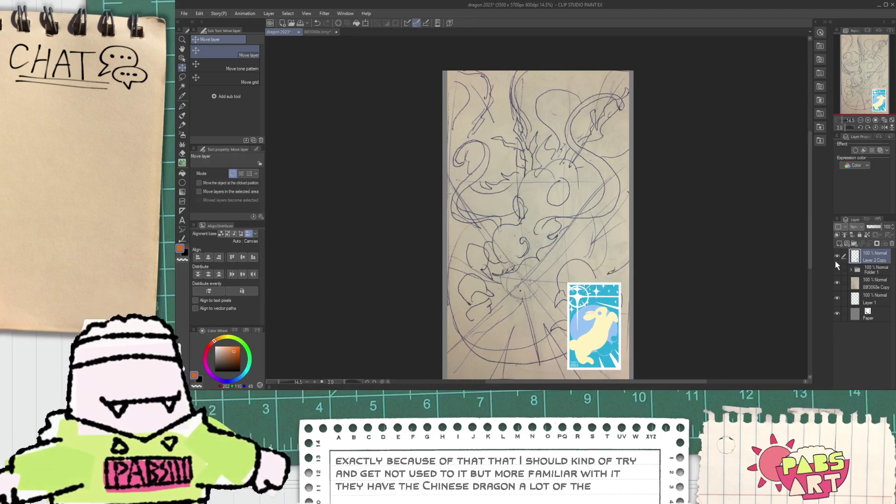
- Hide the rabbit copy, show the reference folder and examine how the dragon paintings depict the pearl
left_click(837, 256)
left_click(837, 269)
scroll(467, 203, "up", 5)
scroll(481, 201, "up", 2)
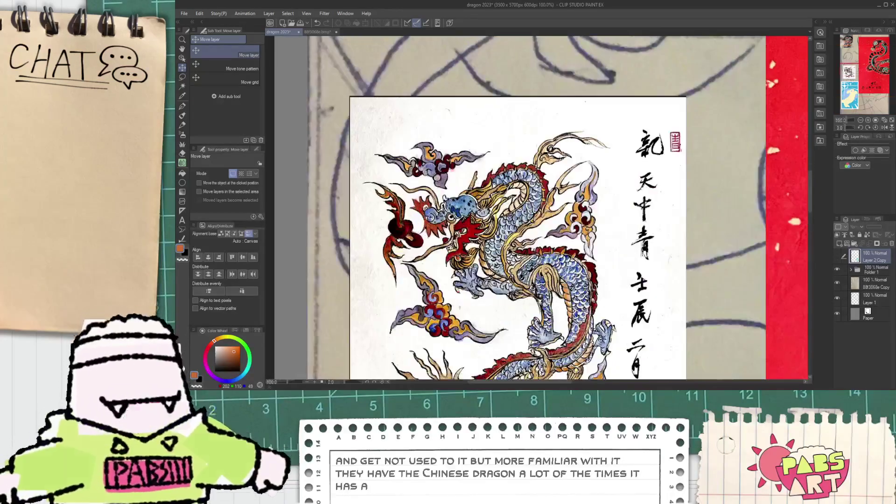
left_click_drag(481, 208, 484, 179)
scroll(536, 190, "down", 2)
scroll(437, 222, "down", 5)
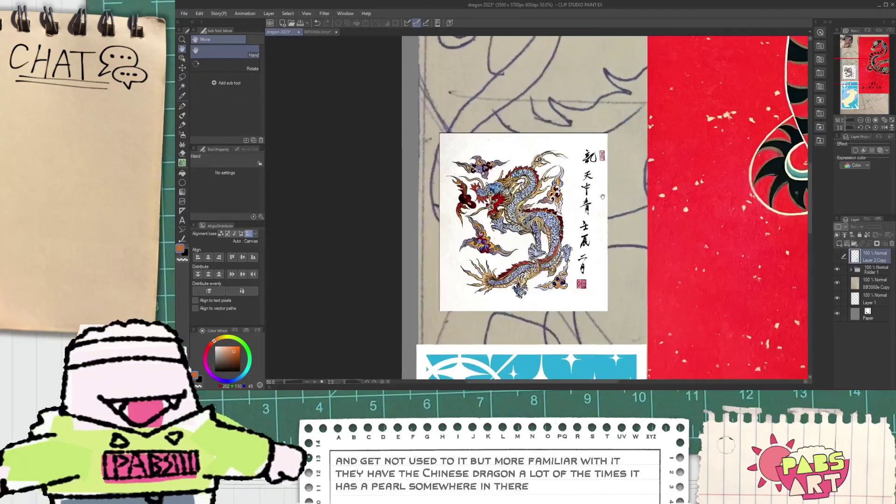
scroll(437, 223, "up", 6)
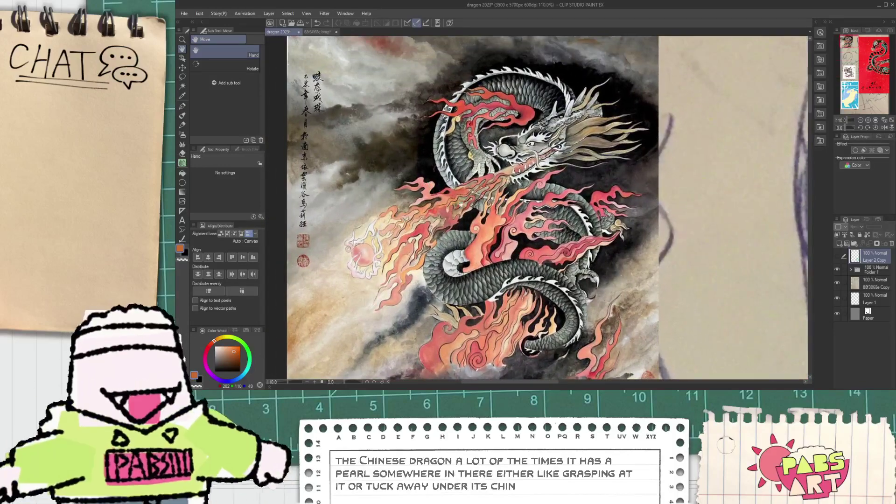
scroll(452, 214, "down", 2)
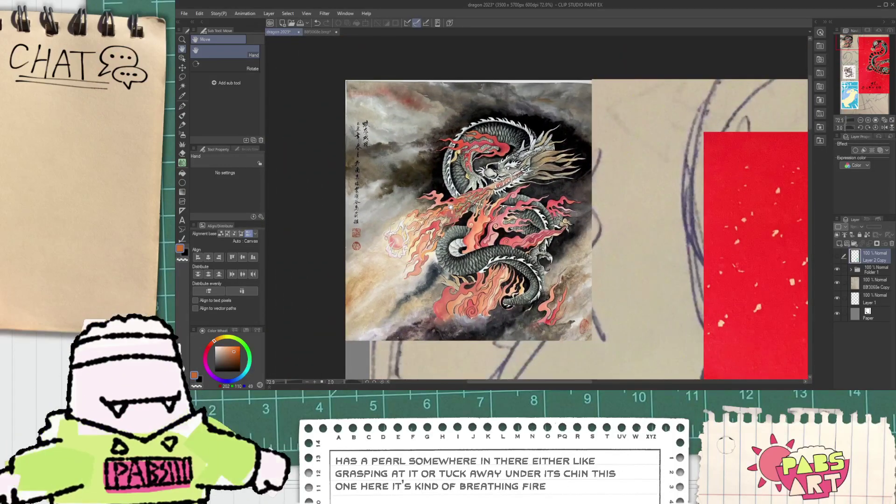
left_click_drag(492, 297, 510, 182)
scroll(510, 182, "down", 3)
left_click_drag(527, 270, 506, 158)
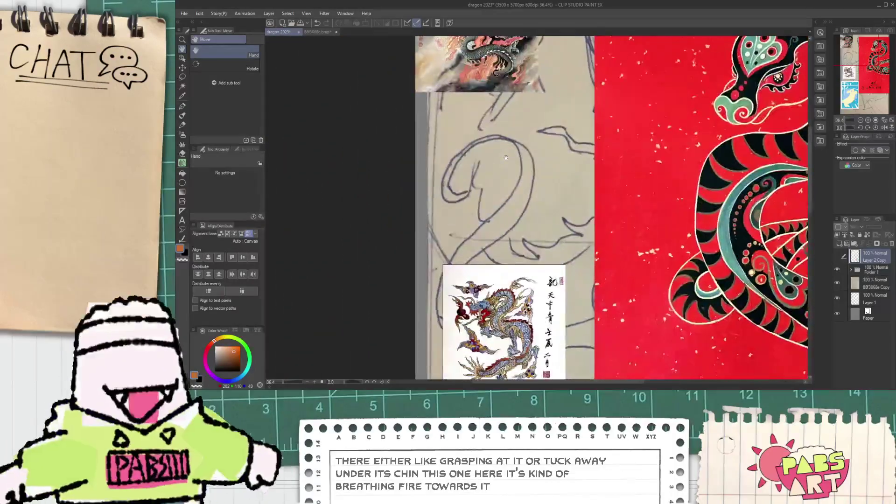
scroll(506, 158, "down", 2)
left_click_drag(587, 285, 602, 235)
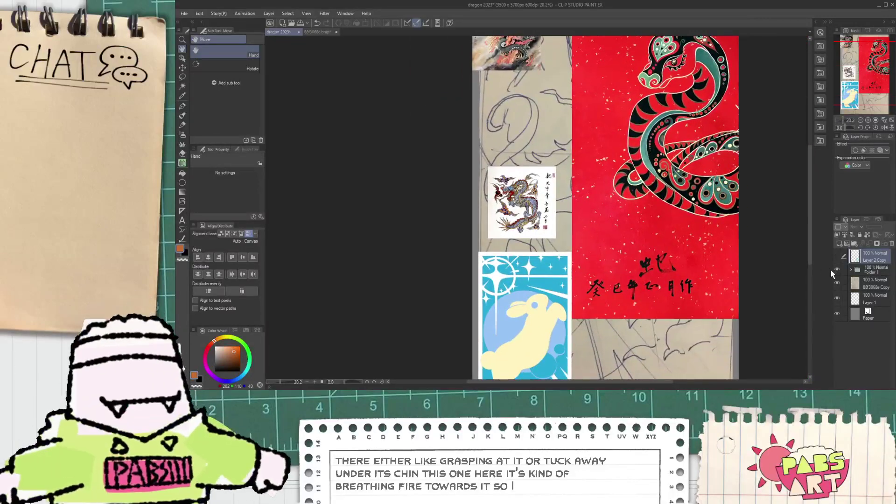
- Hide the reference folder, look over the dragon sketch and show the rabbit thumbnail copy again
left_click(838, 270)
left_click_drag(539, 240, 515, 213)
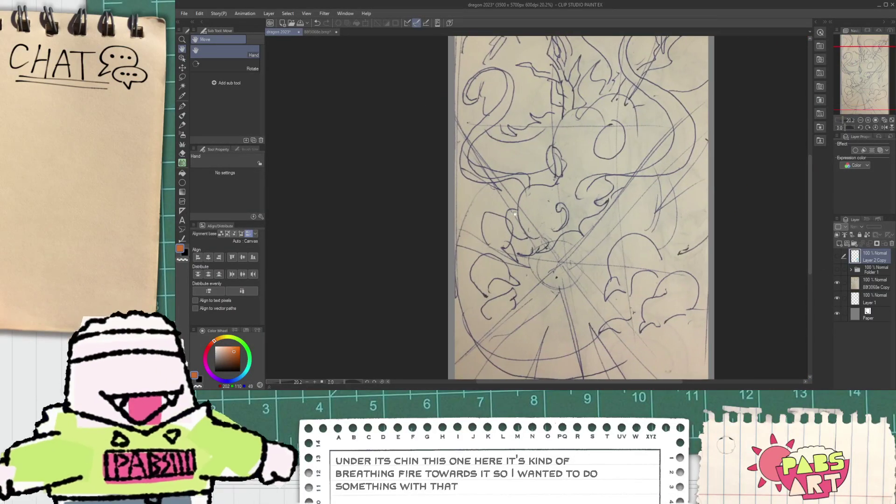
scroll(581, 197, "up", 2)
scroll(510, 323, "down", 4)
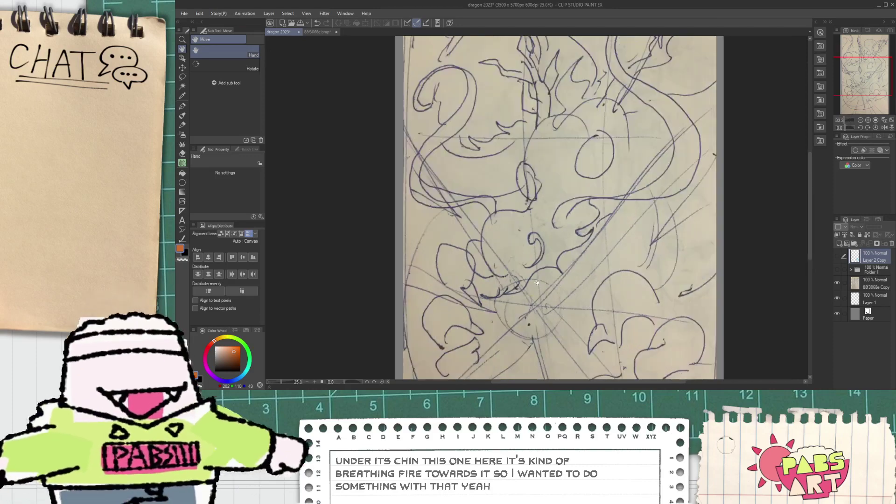
left_click(838, 256)
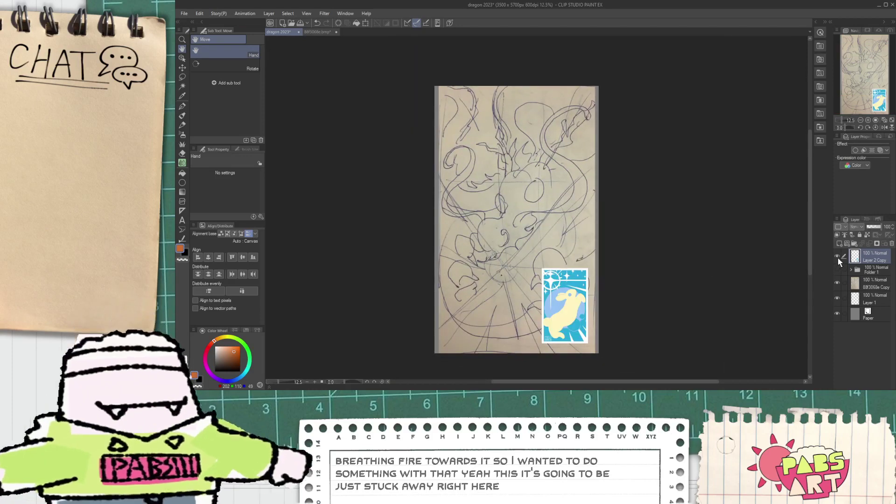
- Add a new layer above the rabbit thumbnail copy and sample white from the thumbnail's large star
scroll(563, 285, "up", 5)
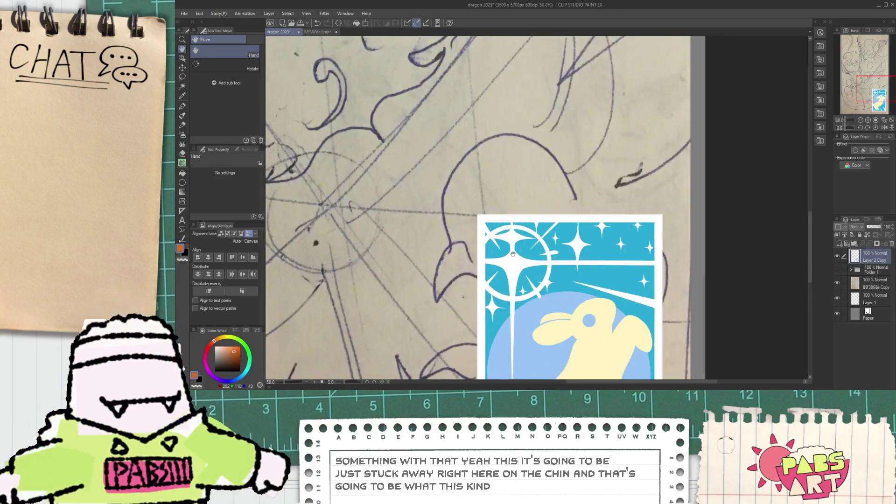
scroll(524, 247, "down", 5)
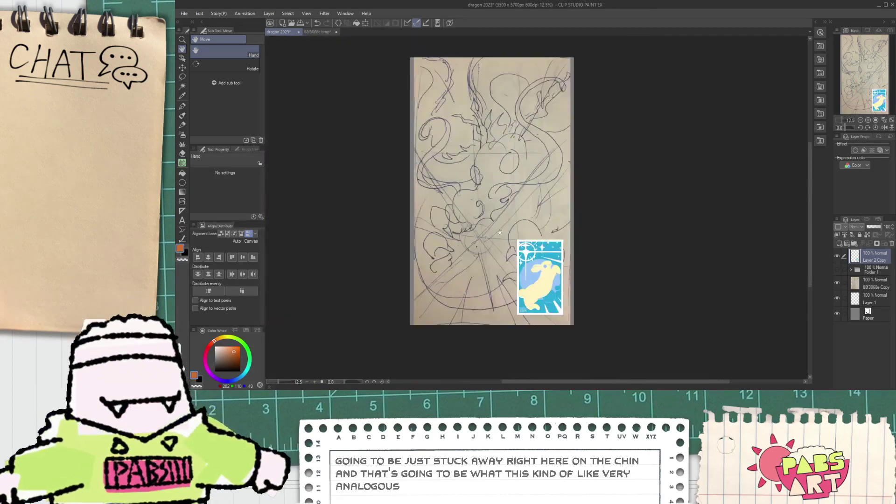
left_click(840, 243)
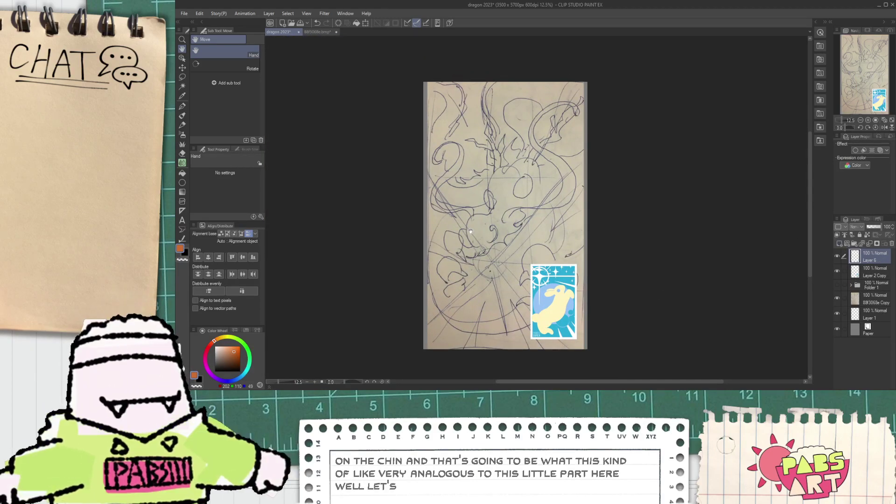
scroll(539, 279, "up", 8)
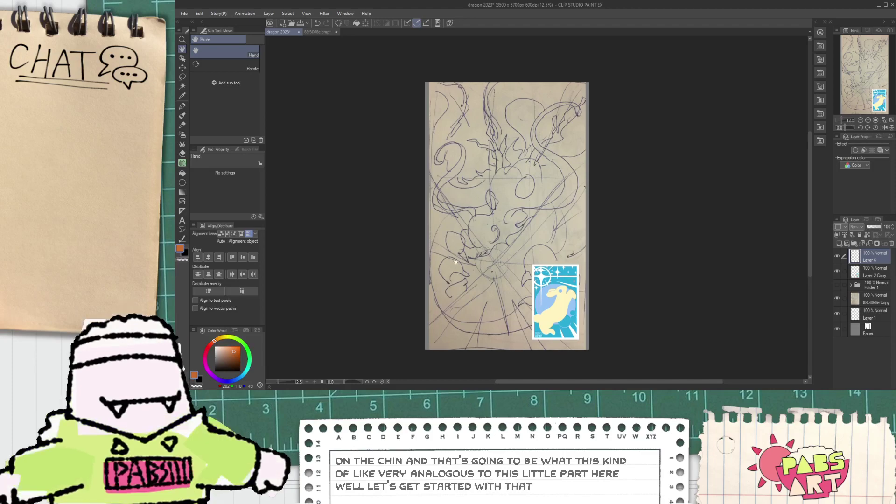
key("i")
left_click(473, 192)
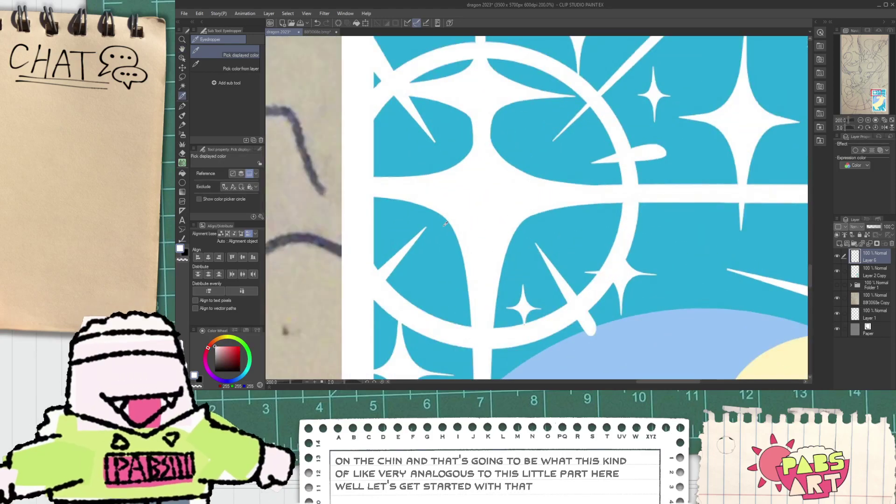
- Draw a filled white circle over the sketched pearl below the dragon's chin with the Ellipse tool
scroll(449, 217, "down", 6)
key("space")
left_click_drag(450, 216, 587, 258)
left_click(181, 183)
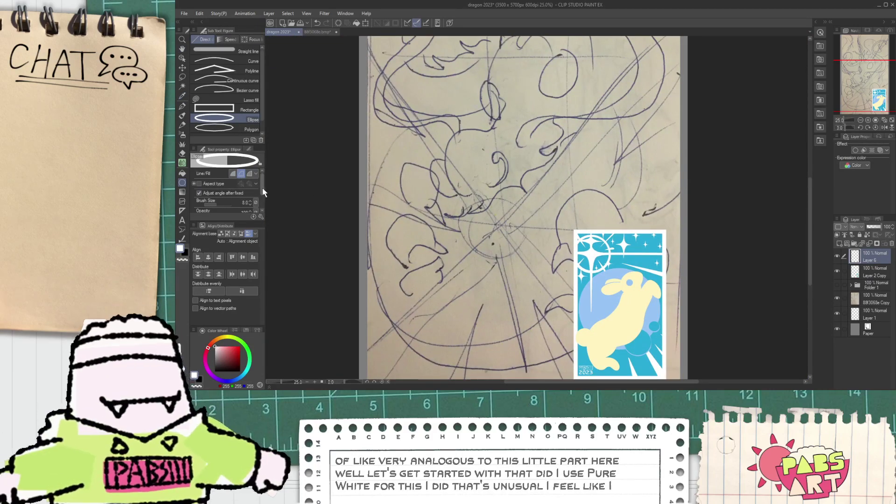
scroll(262, 197, "down", 2)
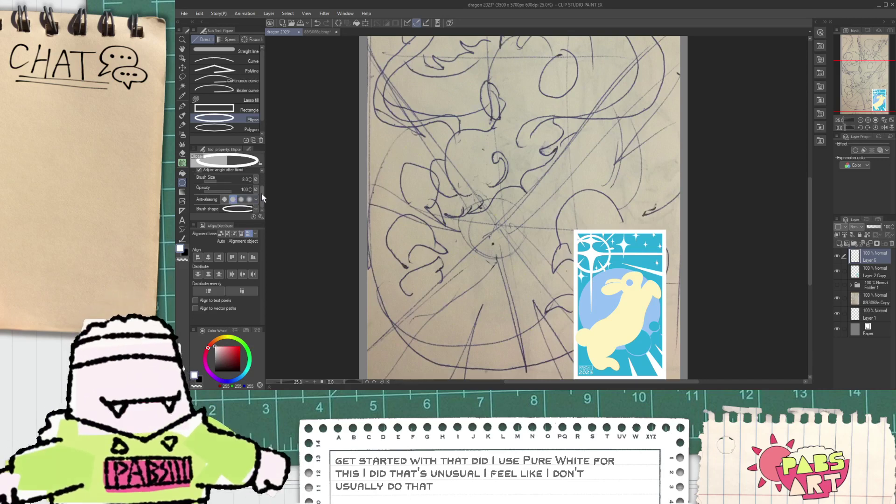
left_click_drag(262, 194, 262, 182)
left_click(233, 173)
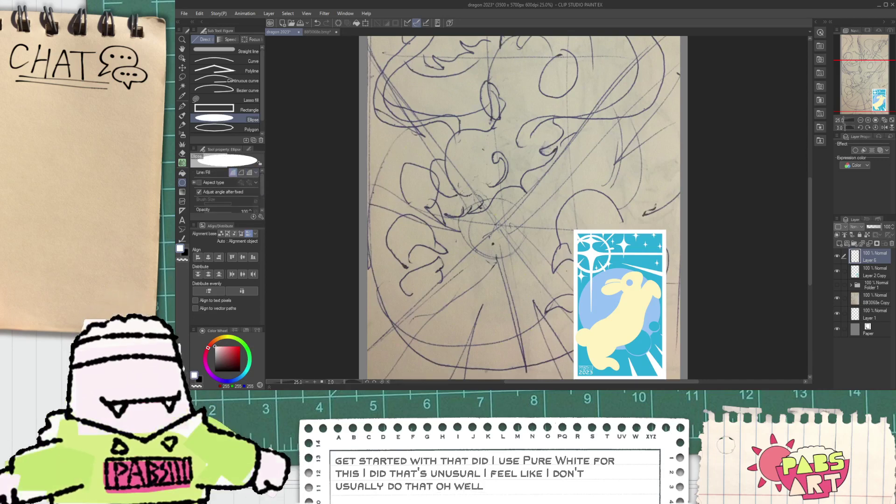
mouse_move(462, 193)
left_mouse_down()
mouse_move(537, 268)
mouse_move(530, 261)
left_mouse_up()
left_click(530, 259)
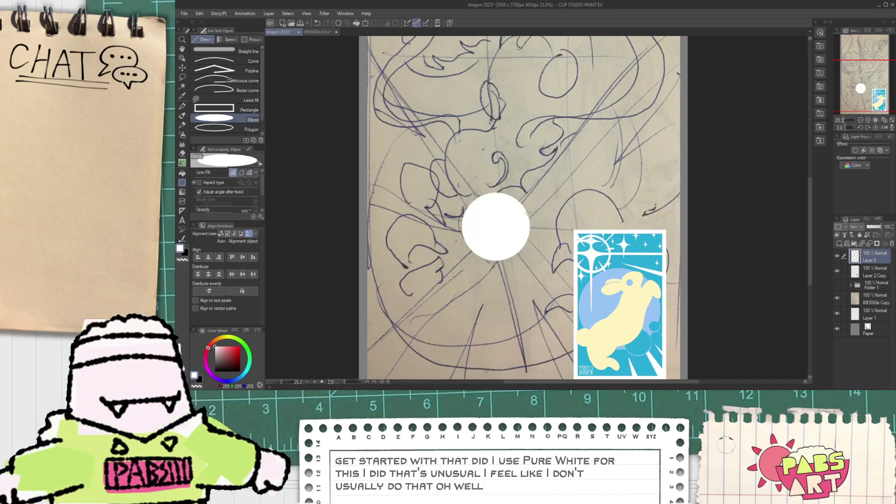
- Examine the white pearl circle within the whole sketch and the ringed star in the rabbit thumbnail
key("p")
scroll(526, 213, "down", 3)
scroll(518, 193, "up", 3)
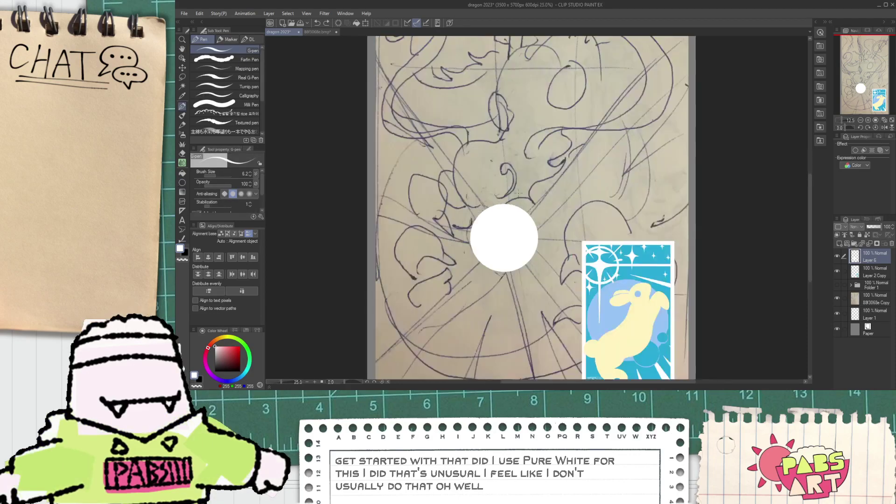
scroll(517, 192, "up", 1)
scroll(477, 200, "up", 2)
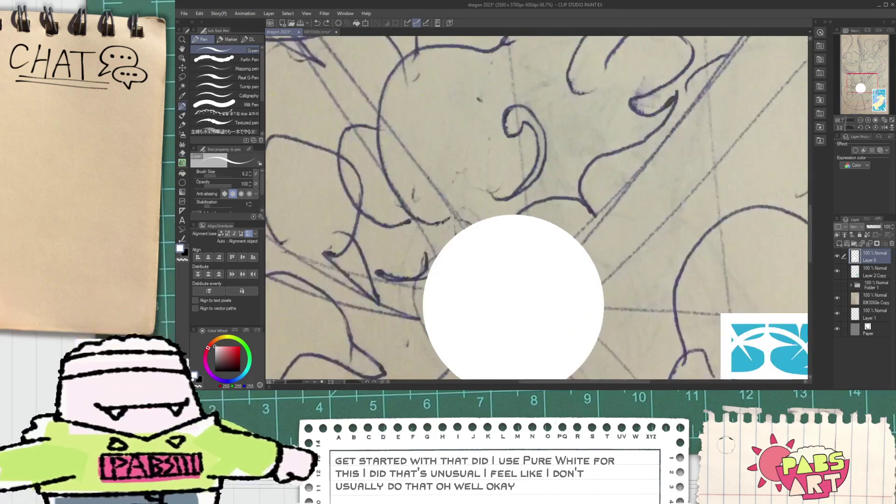
key("ctrl+z")
scroll(540, 229, "down", 3)
key("space")
left_click_drag(536, 211, 515, 203)
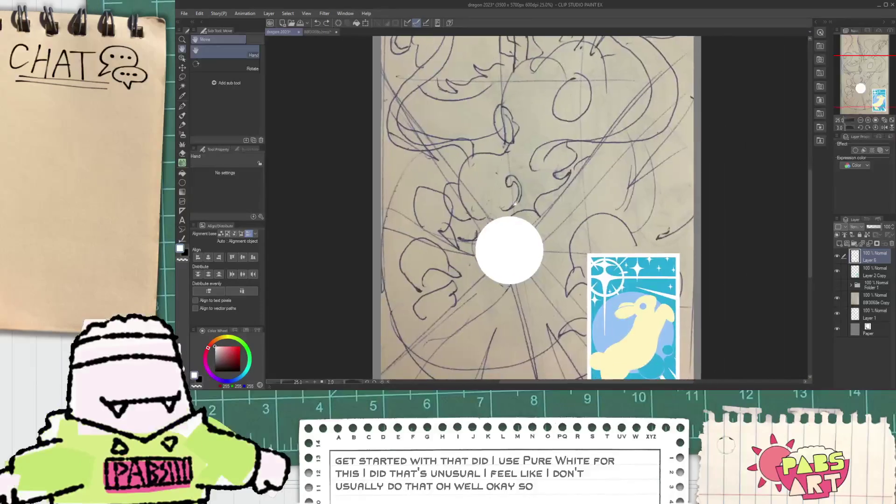
scroll(511, 216, "up", 1)
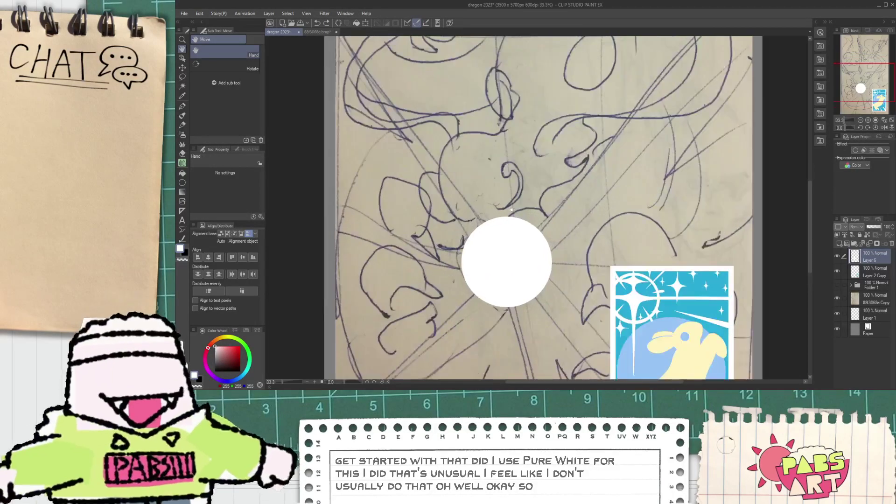
scroll(500, 201, "down", 1)
left_click_drag(434, 273, 436, 236)
scroll(435, 238, "down", 3)
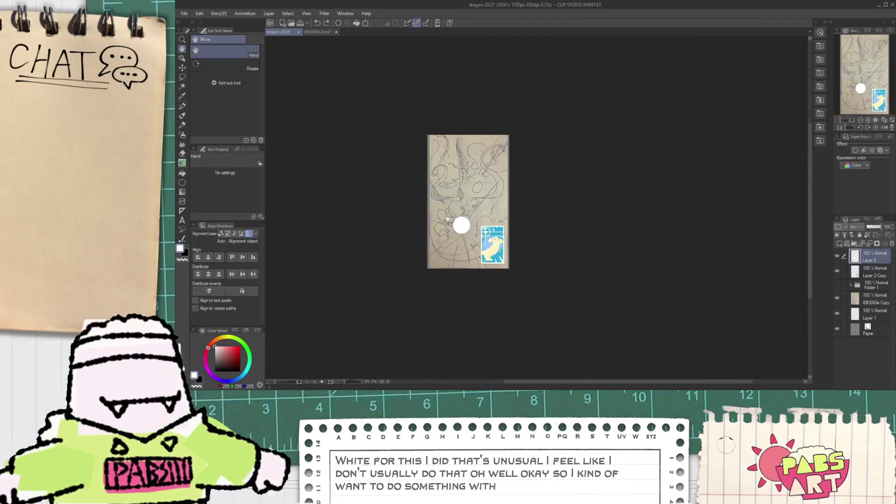
scroll(443, 231, "up", 4)
scroll(452, 223, "down", 2)
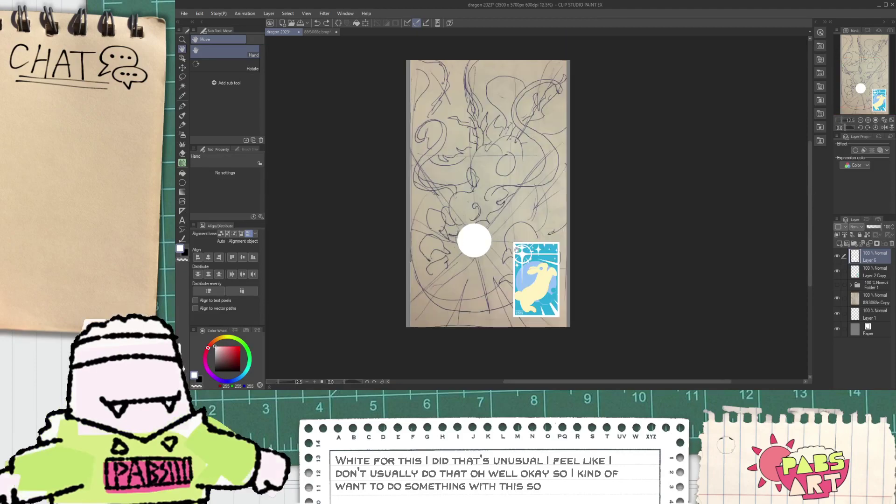
scroll(516, 250, "up", 15)
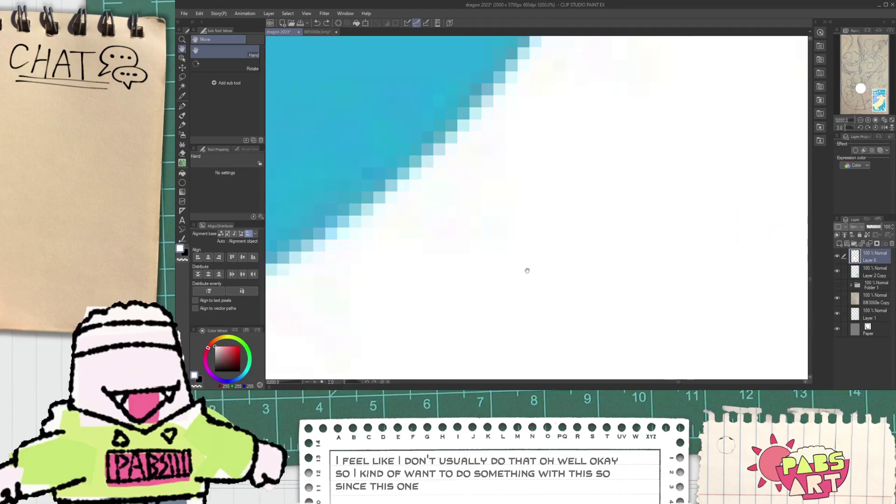
scroll(527, 271, "down", 10)
left_click_drag(532, 261, 508, 204)
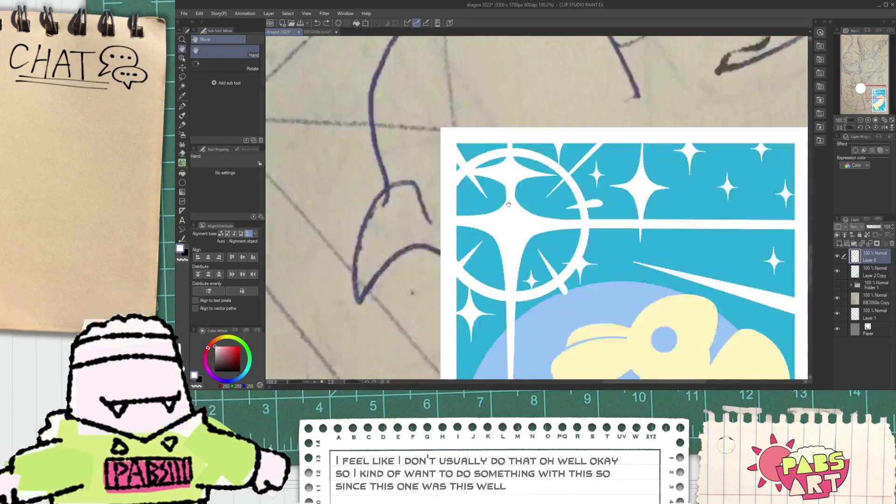
- Try out a vertical and a horizontal white G-pen stroke crossing beside the rabbit thumbnail's star
key("p")
left_click_drag(393, 144, 377, 347)
left_click_drag(339, 223, 426, 227)
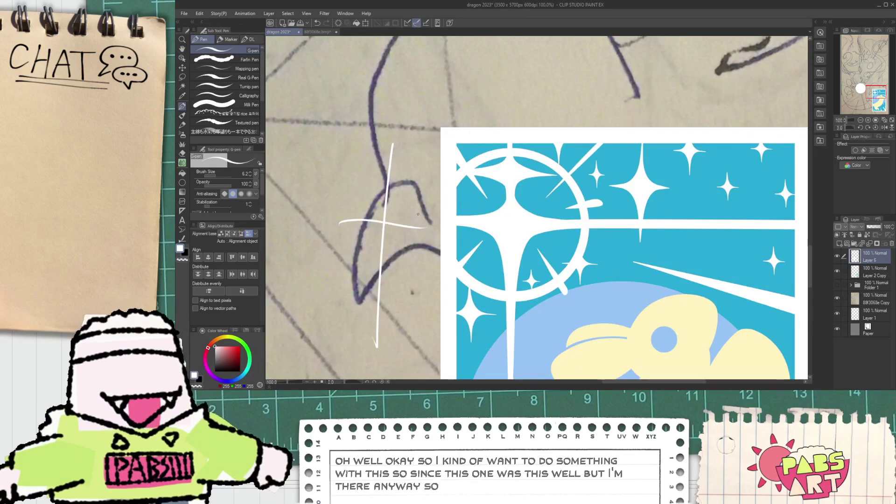
scroll(418, 214, "down", 4)
key("h")
left_click_drag(355, 206, 425, 243)
scroll(379, 228, "down", 2)
left_click_drag(371, 227, 385, 229)
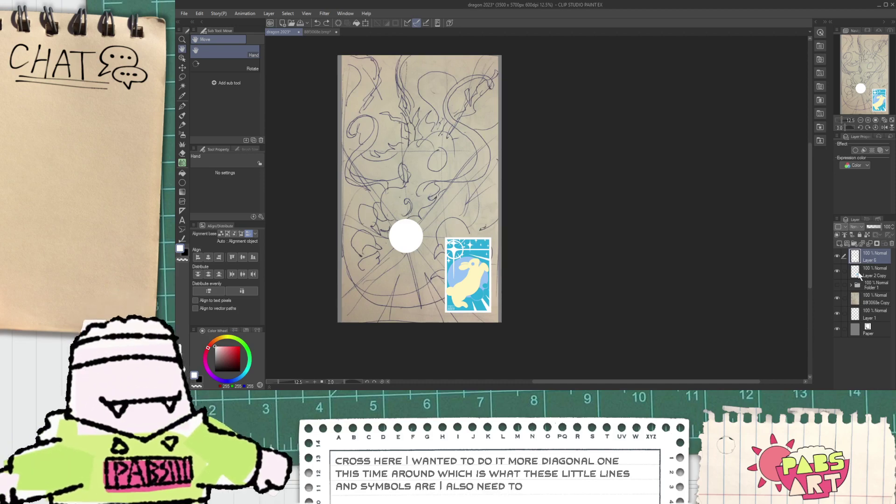
- Try to make an inset selection of the whole canvas for a border, and clear the selection
left_click(856, 256, "ctrl")
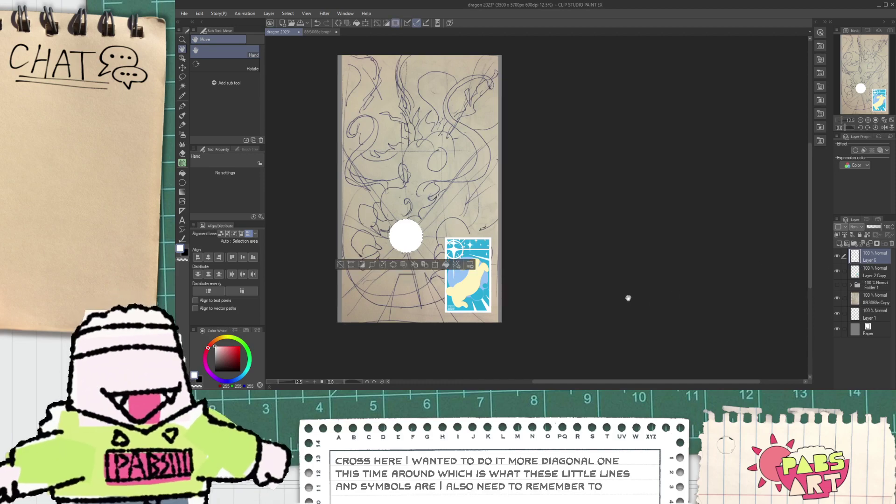
key("ctrl+d")
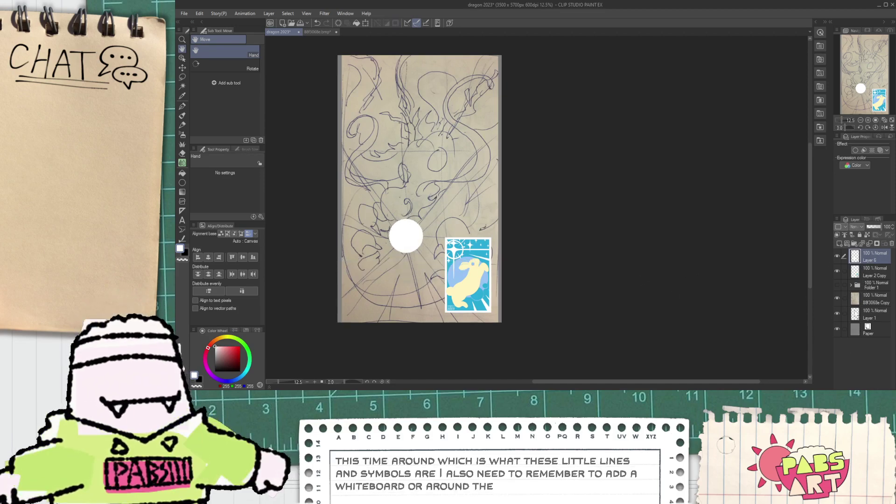
key("ctrl+a")
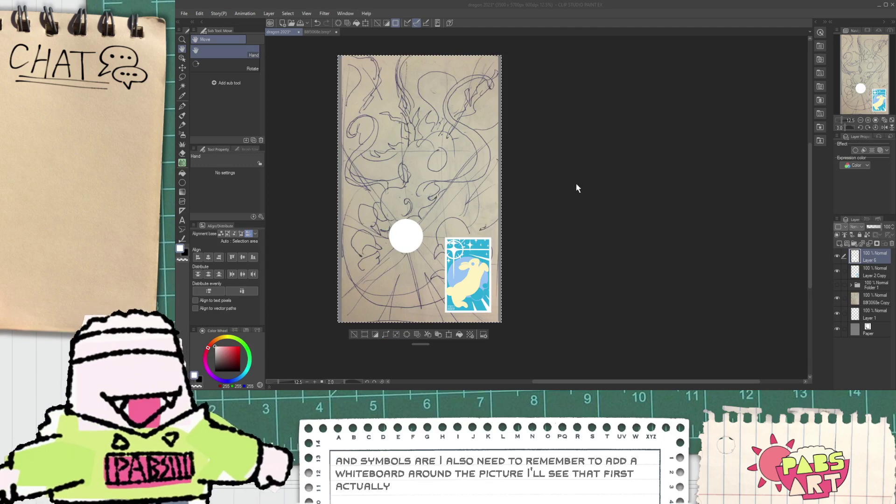
scroll(427, 214, "up", 3)
scroll(620, 226, "up", 4)
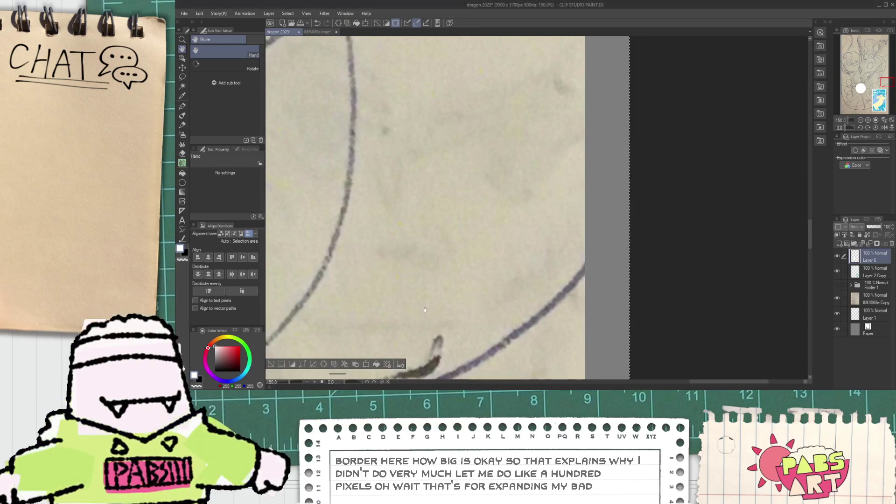
scroll(491, 263, "down", 7)
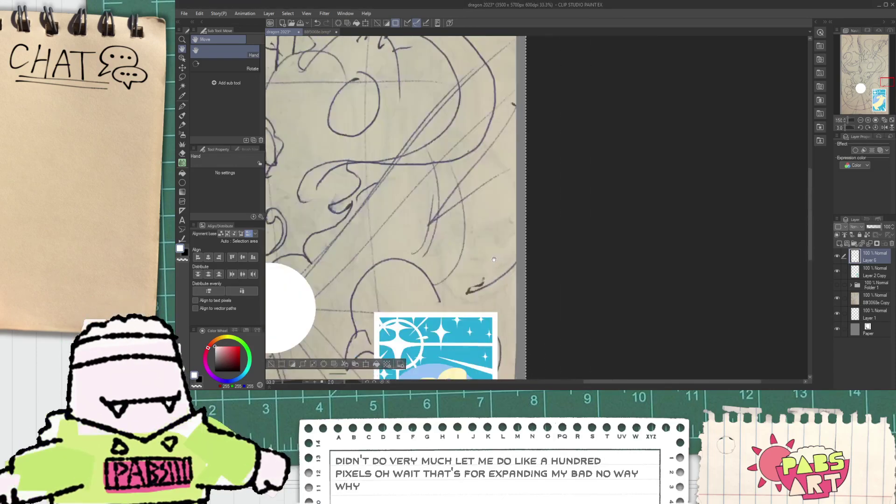
left_click_drag(461, 274, 516, 227)
left_click(410, 334)
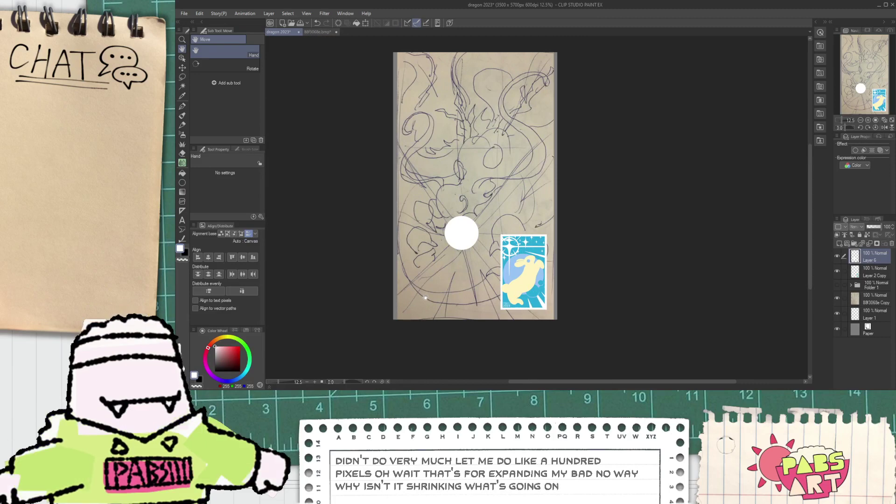
- Select the whole canvas, shrink the selection, and turn it into a narrow frame along the canvas edges
left_click_drag(497, 295, 524, 289)
key("ctrl+a")
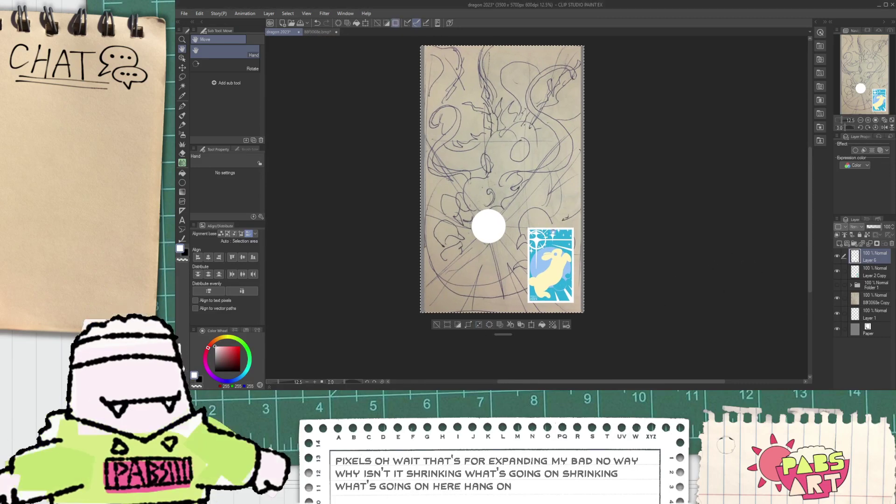
scroll(415, 258, "up", 3)
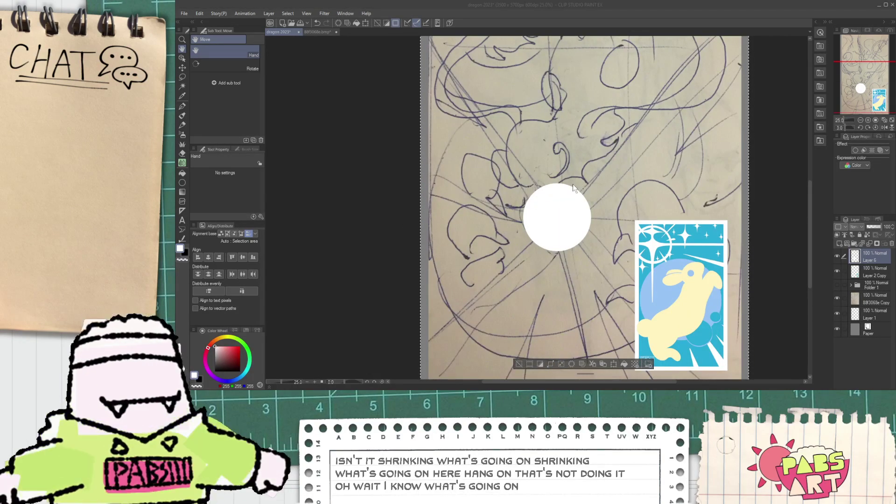
scroll(541, 272, "down", 3)
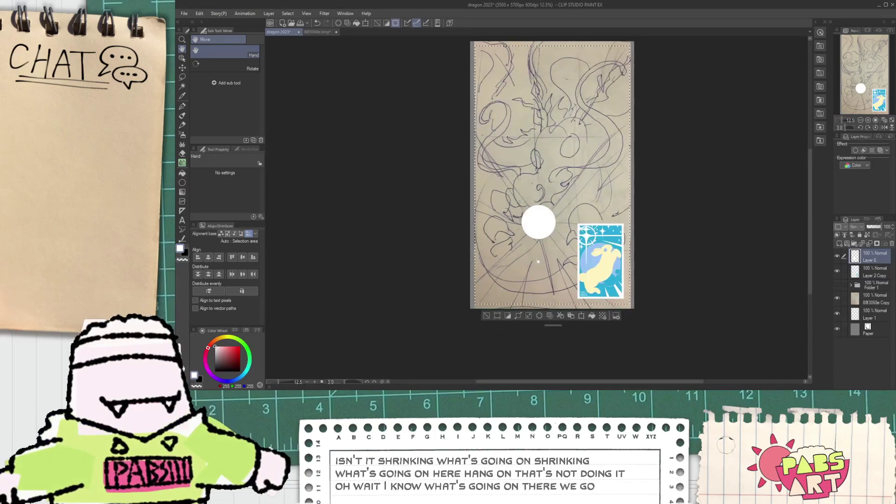
key("ctrl+a")
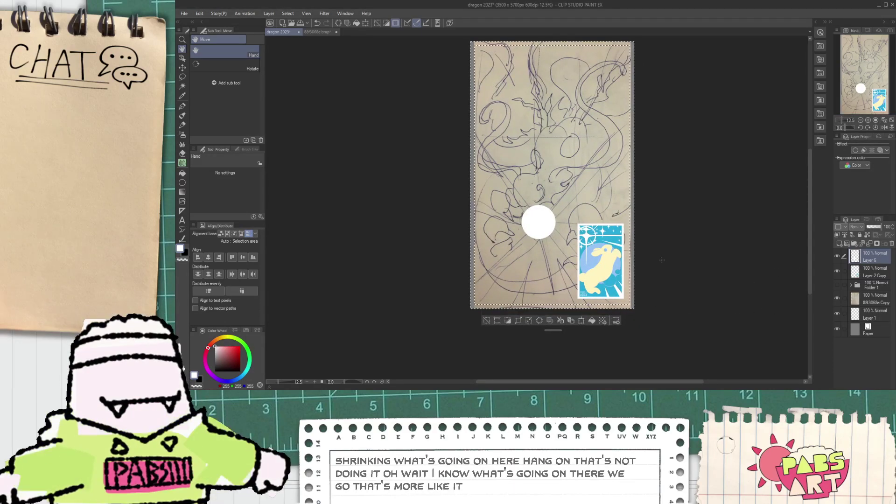
- Fill the frame selection with white on a new top layer and clear the selection
left_click(840, 243)
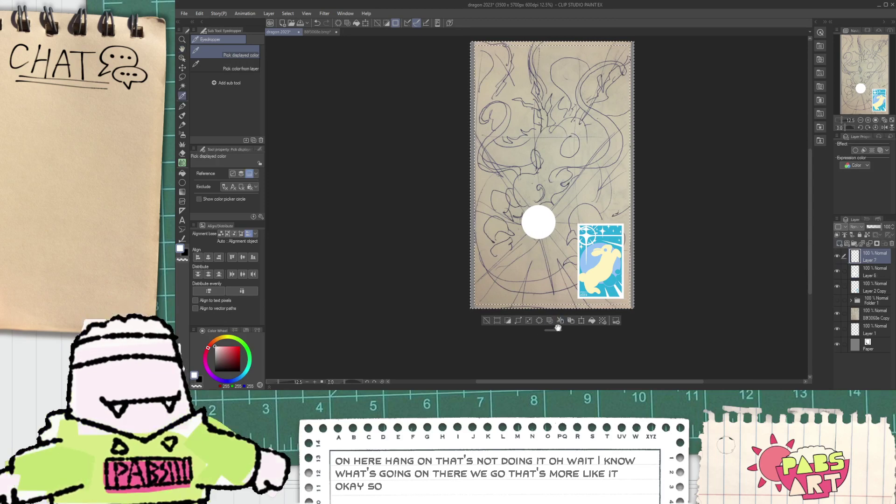
left_click(592, 321)
left_click(486, 322)
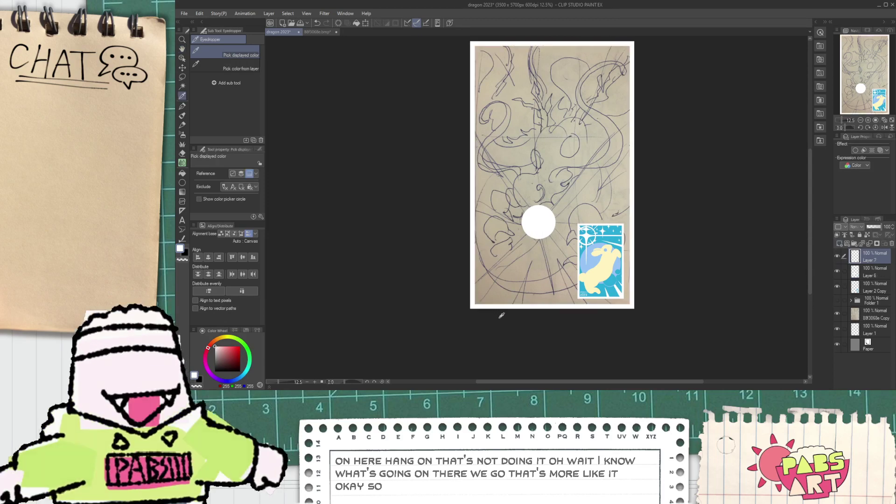
key("h")
scroll(632, 254, "up", 5)
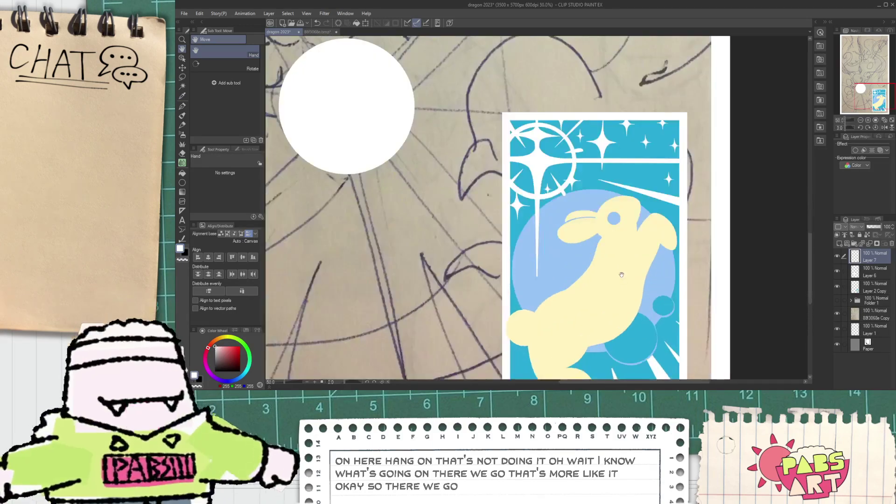
scroll(631, 254, "down", 2)
scroll(631, 258, "up", 4)
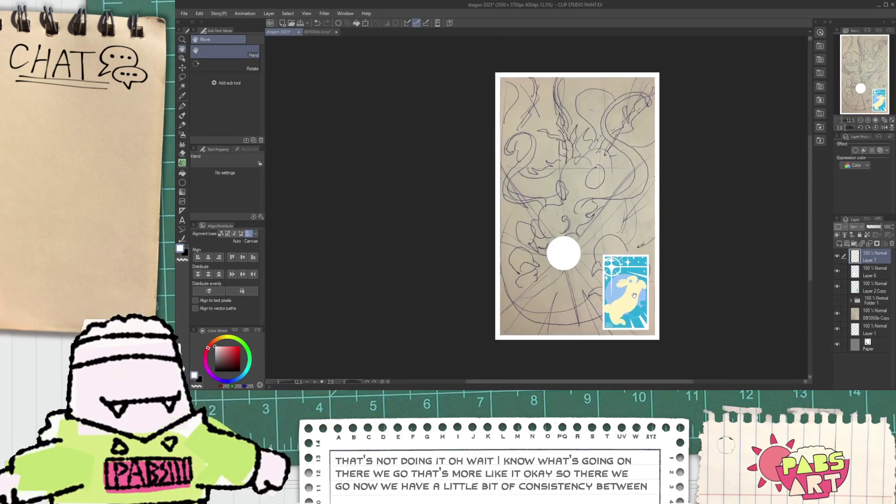
scroll(631, 168, "down", 1)
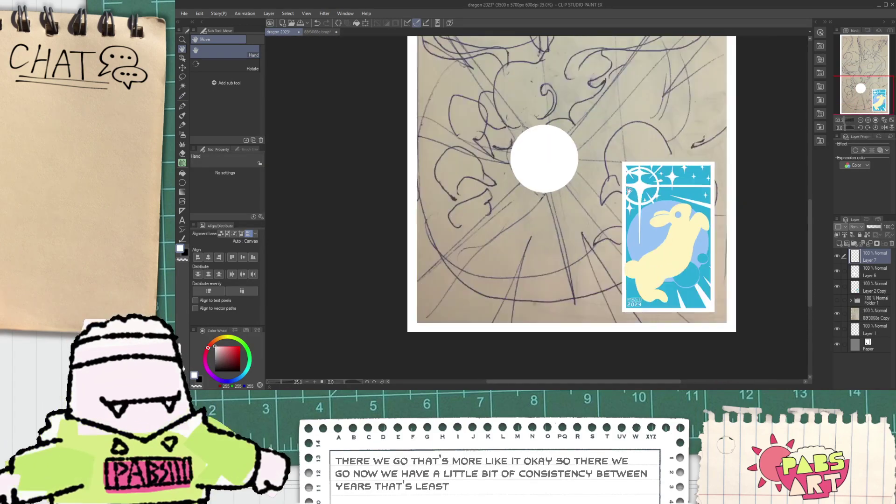
left_click_drag(654, 203, 652, 254)
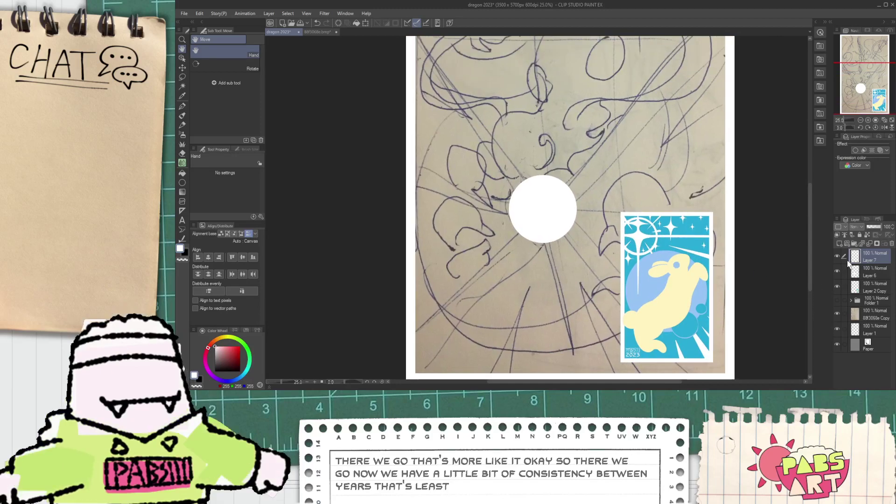
- Rename the white circle's layer to Pearl and lock it against edits and movement
left_click(837, 271)
left_click(837, 271)
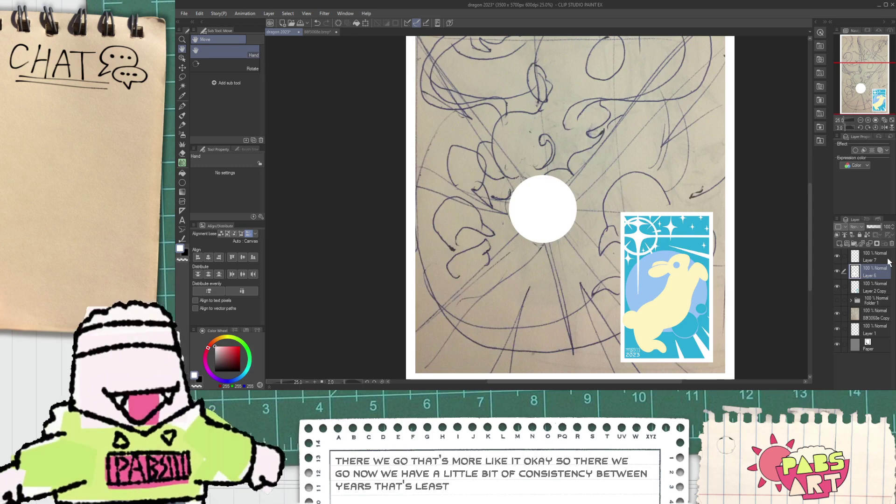
type("Pearl")
key("Return")
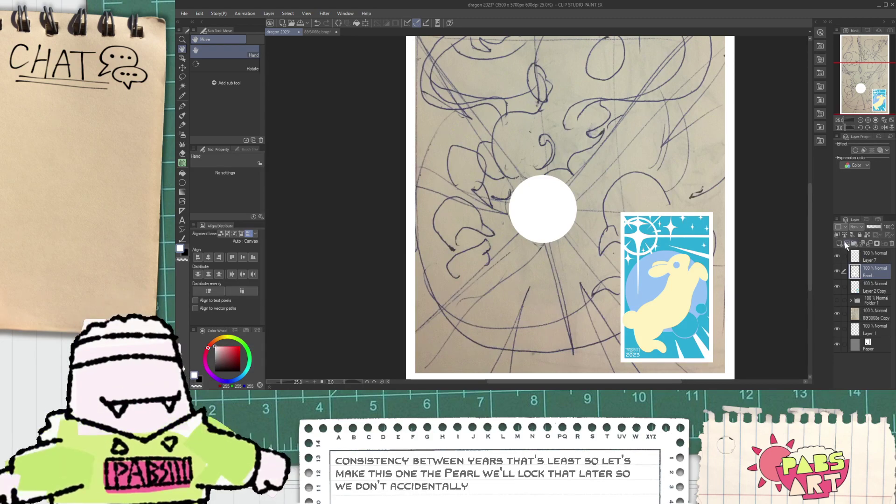
left_click(860, 235)
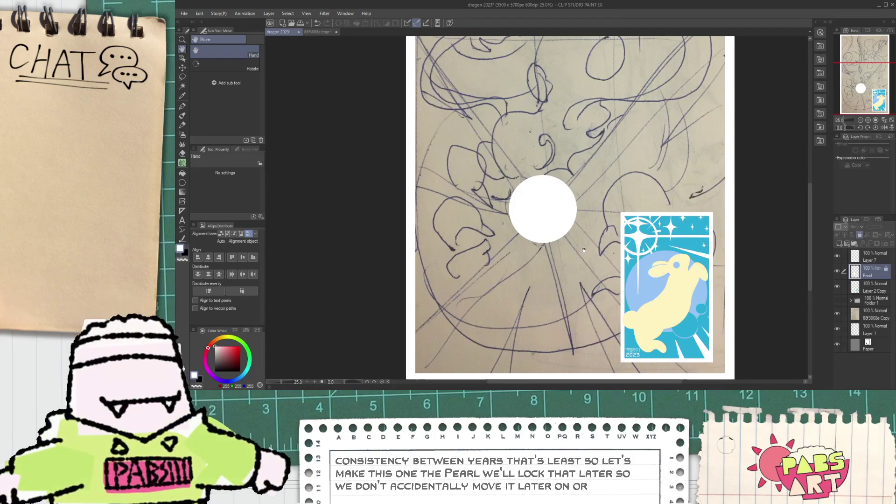
key("k")
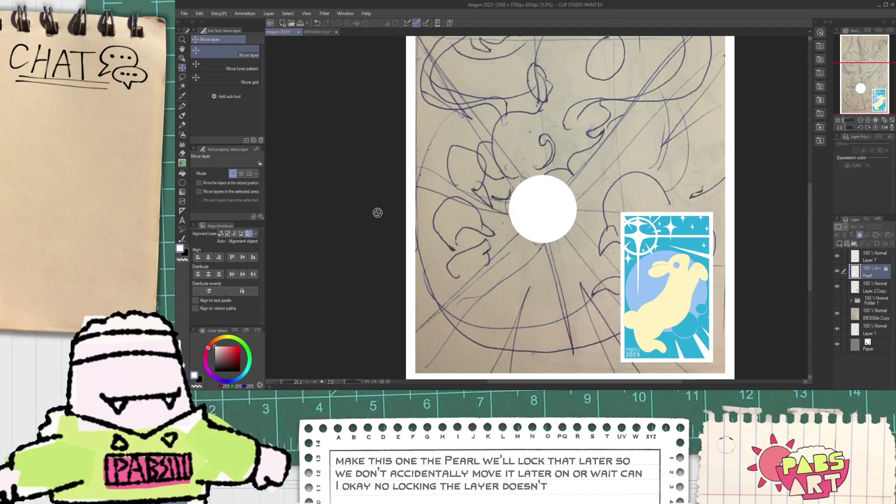
- Rename the white frame's layer to Border and lock it
left_click(867, 256)
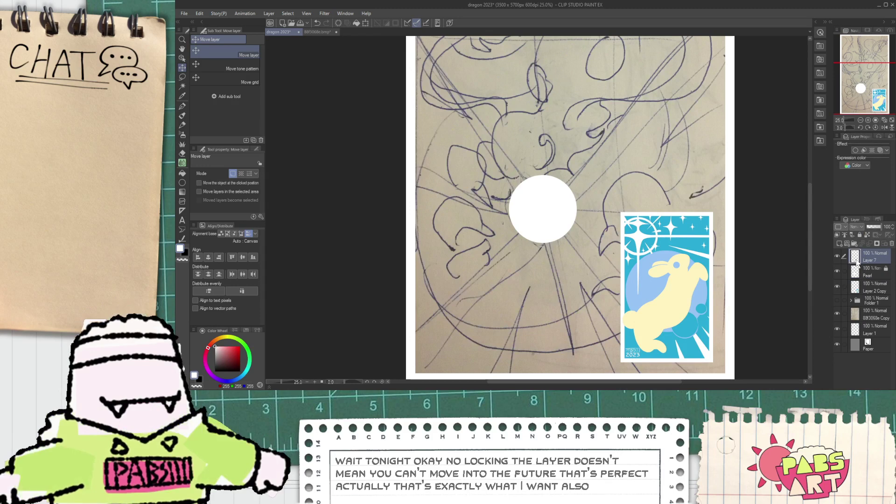
double_click(858, 263)
type("Border")
key("Return")
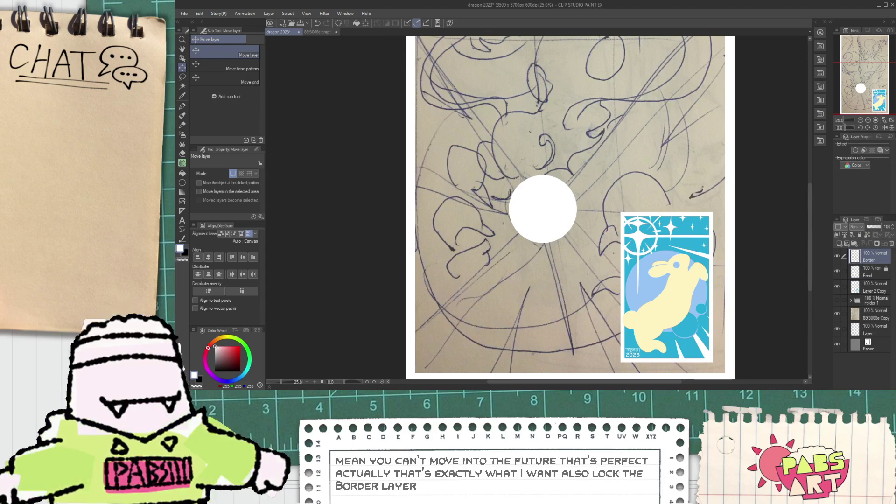
left_click(860, 235)
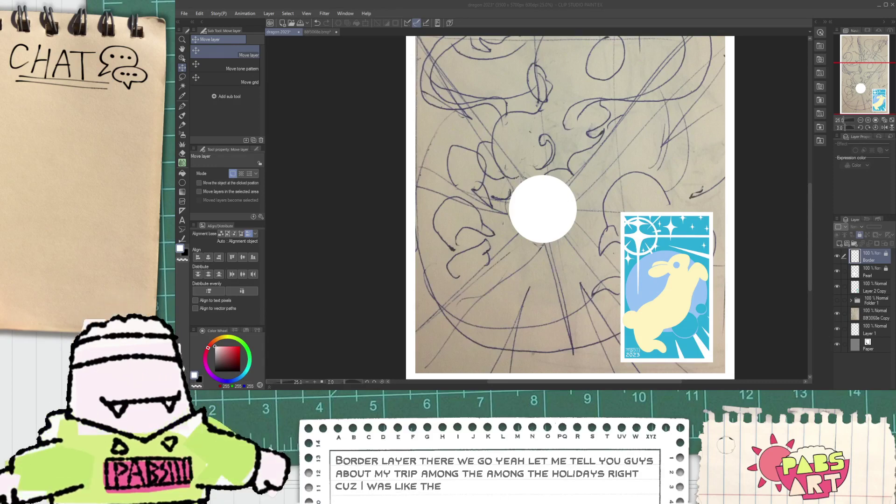
- Add a new layer between Border and Pearl and outline a narrow white G-pen ray from the pearl to the canvas's upper-left edge
left_click(462, 14)
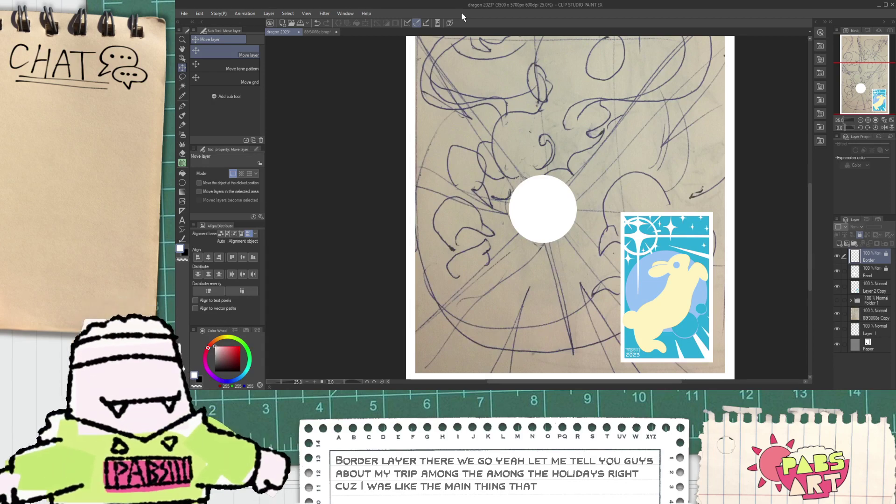
key("h")
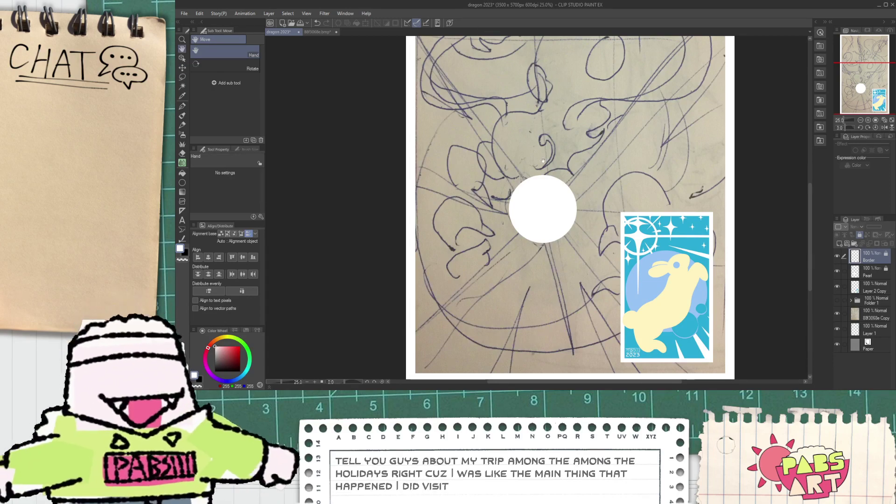
left_click(840, 243)
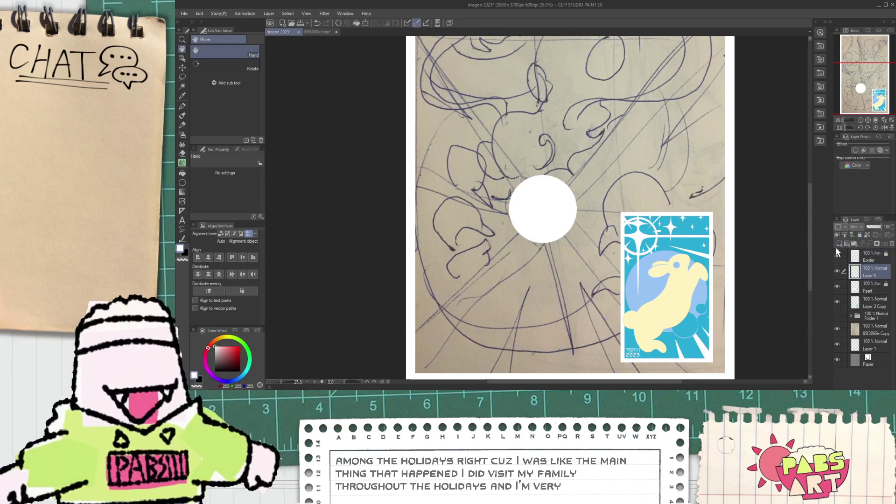
scroll(560, 206, "down", 2)
left_click_drag(553, 200, 527, 236)
key("p")
scroll(480, 180, "up", 2)
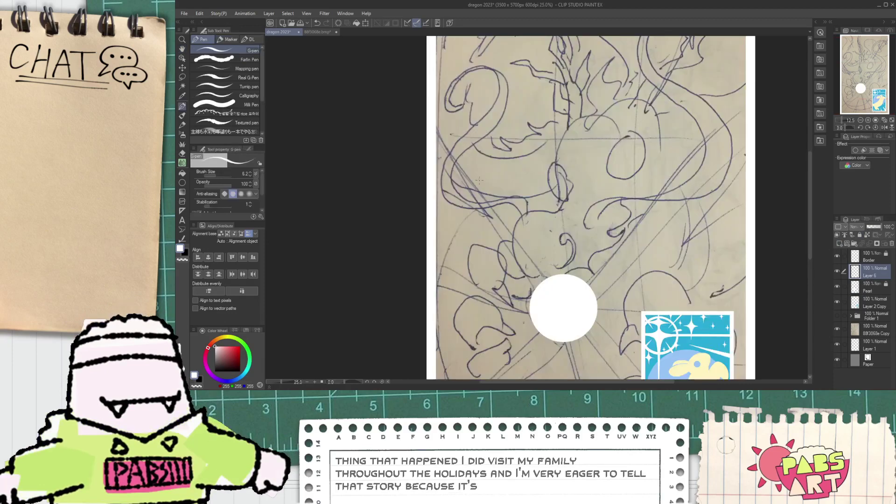
key("space")
left_click_drag(462, 219, 433, 171)
key("p")
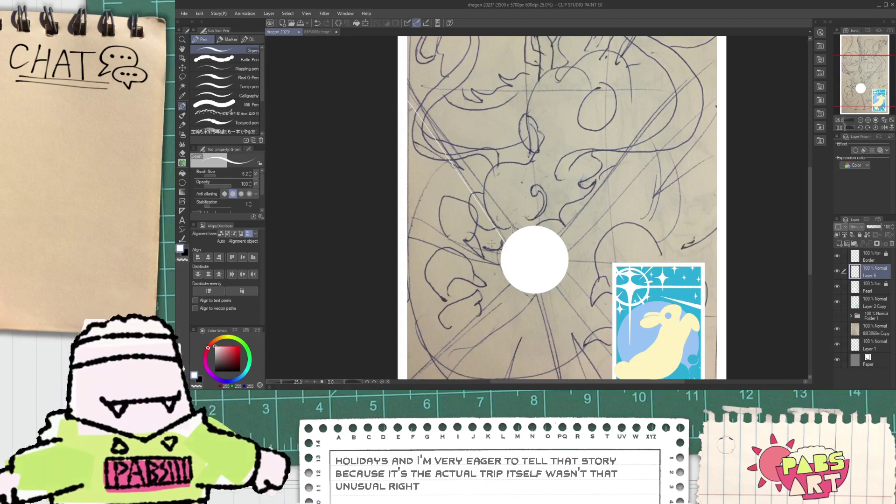
left_click_drag(404, 91, 519, 229)
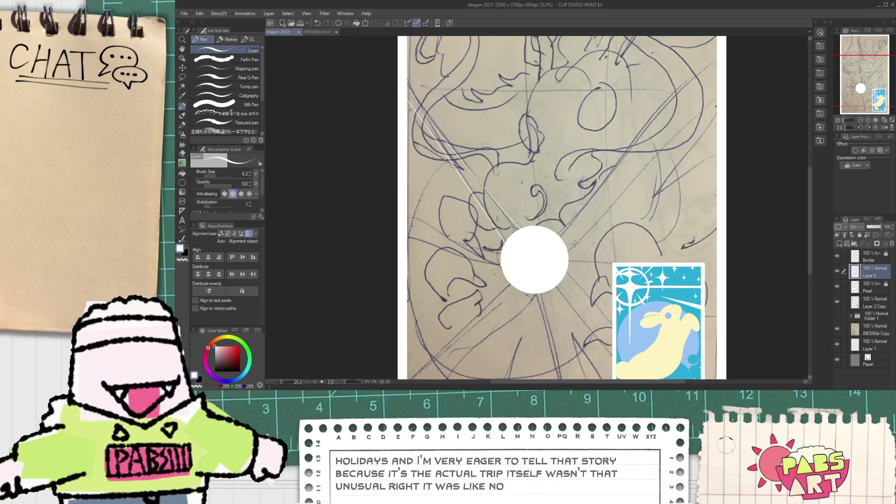
- Hide the sketch photo layer and fill the outlined upper-left ray with white
left_click(837, 332)
key("g")
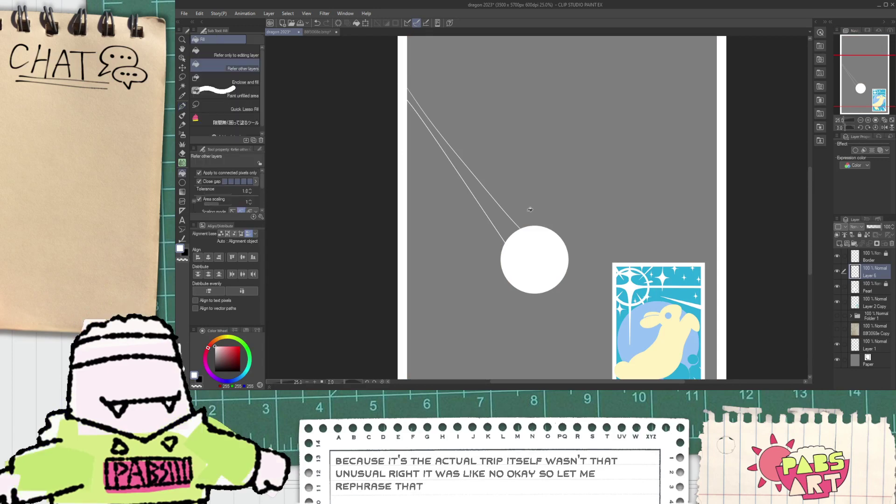
left_click(504, 223)
- Trim the upper-left ray's outer end with the Rough eraser so it tapers to a point short of the border
key("e")
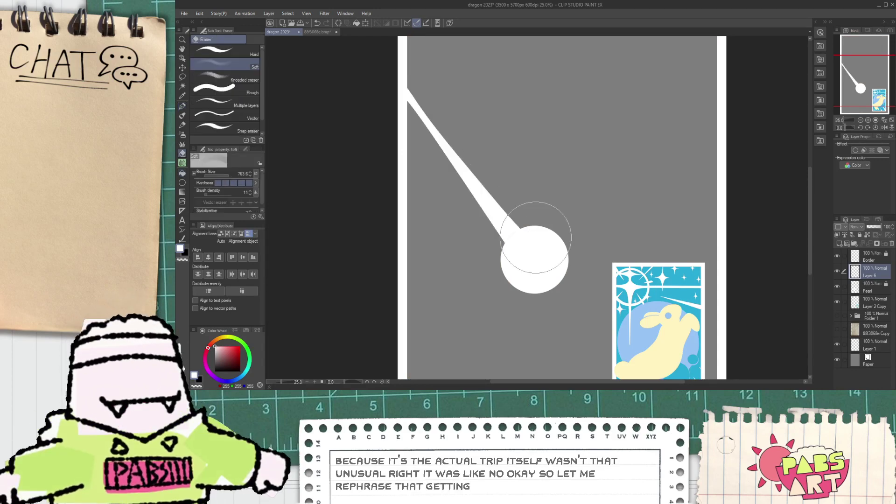
left_click(244, 93)
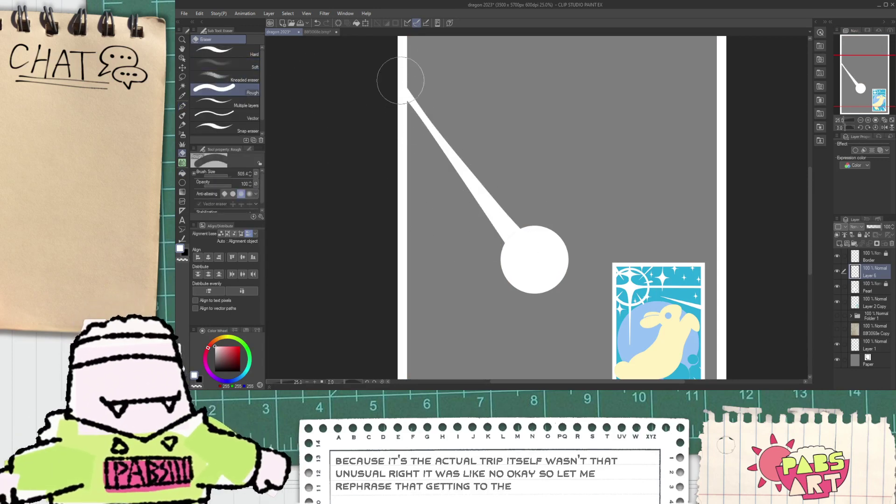
left_click_drag(397, 66, 469, 165)
- Outline a second ray with two white G-pen lines from the pearl up to the canvas's right border
key("p")
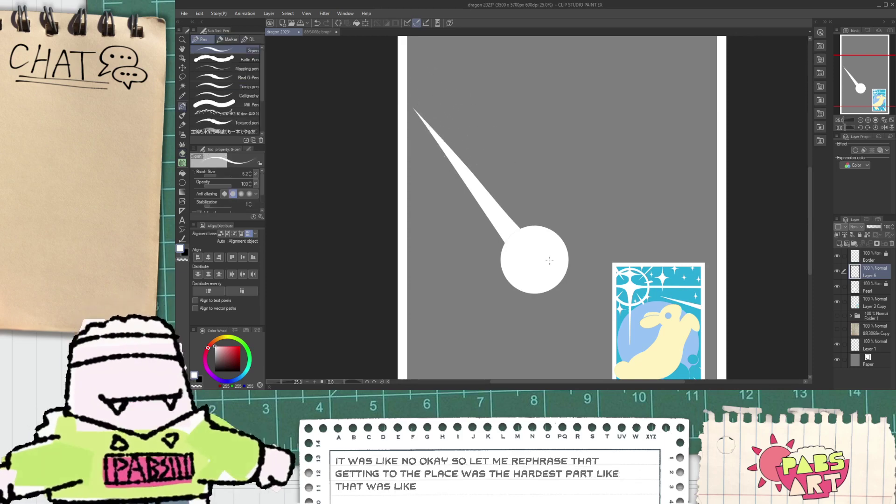
left_click_drag(533, 245, 719, 110)
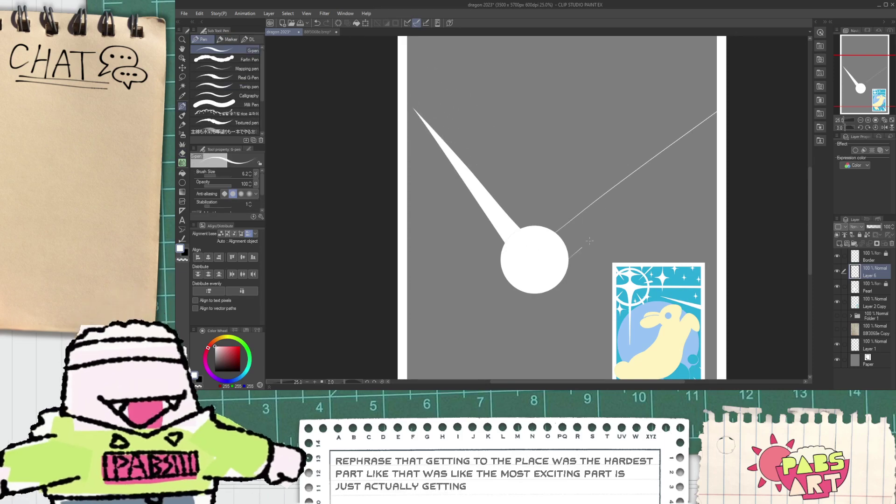
left_click_drag(561, 264, 719, 135)
key("ctrl+z")
left_click_drag(561, 261, 719, 131)
- Move the rabbit thumbnail from the canvas's lower-right corner to the area above the pearl
scroll(699, 142, "down", 4)
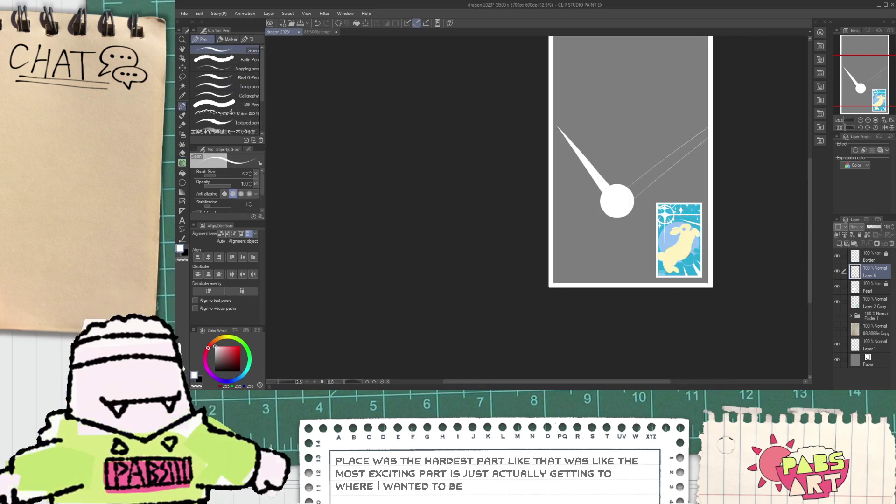
key("space")
left_click_drag(688, 181, 564, 204)
scroll(629, 252, "up", 2)
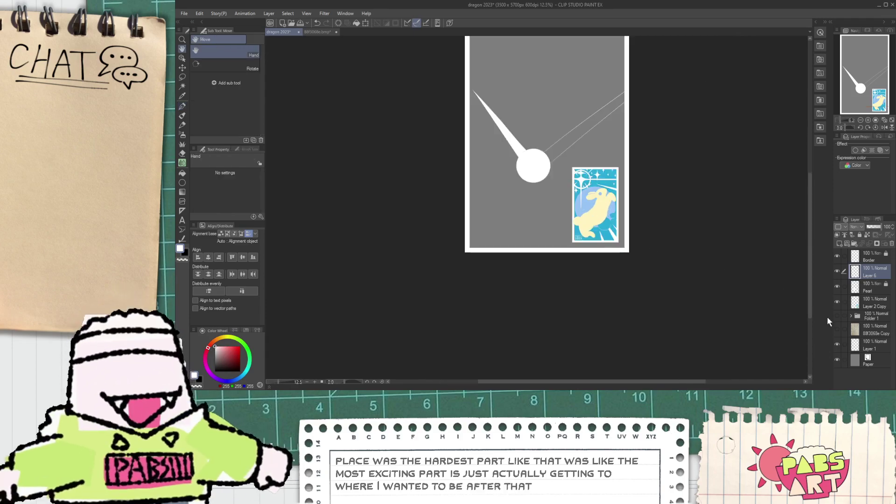
left_click(870, 307)
key("k")
left_click_drag(630, 199, 598, 68)
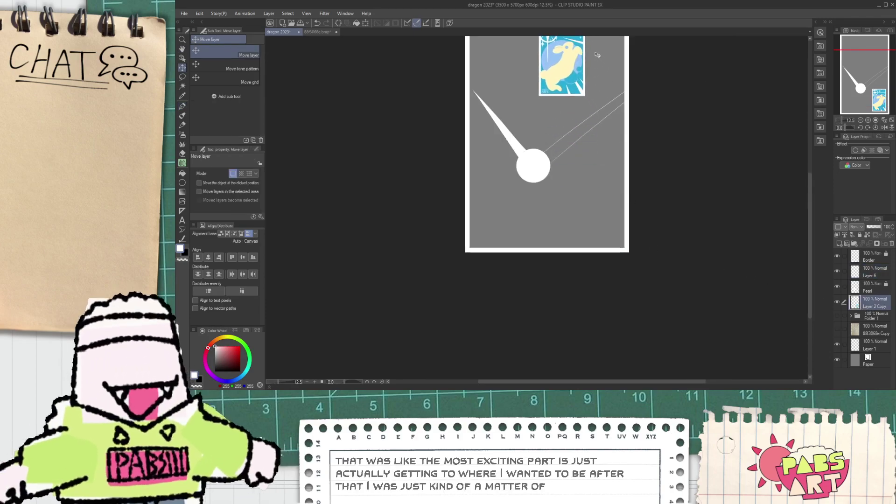
- Return to the ray layer and fill the outlined upper-right ray with white
left_click(841, 273)
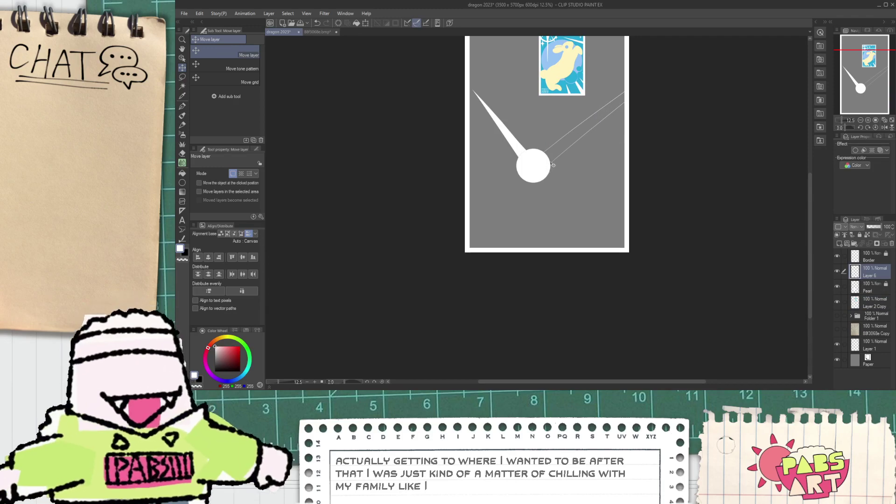
scroll(568, 140, "up", 2)
key("g")
left_click(569, 140)
- Outline a slightly curved ray from the pearl to the canvas's bottom edge near the lower-right corner and fill it white
key("space")
key("p")
mouse_move(480, 237)
left_mouse_down()
mouse_move(459, 217)
mouse_move(665, 388)
left_mouse_up()
key("ctrl+z")
left_click_drag(481, 198, 644, 370)
key("ctrl+z")
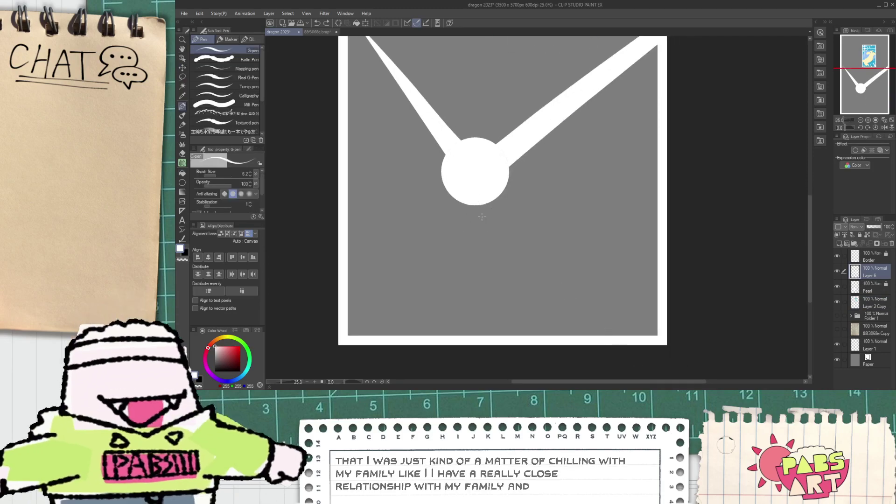
left_click_drag(479, 205, 598, 337)
left_click_drag(505, 188, 647, 336)
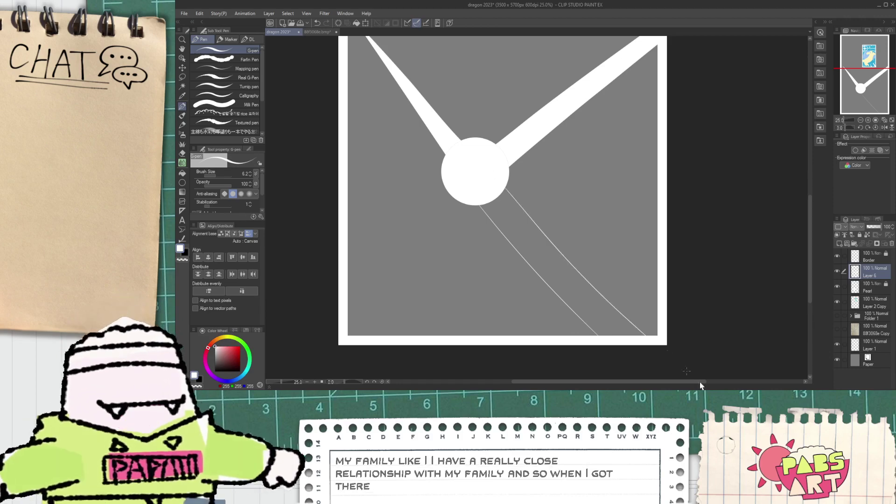
key("g")
left_click(524, 232)
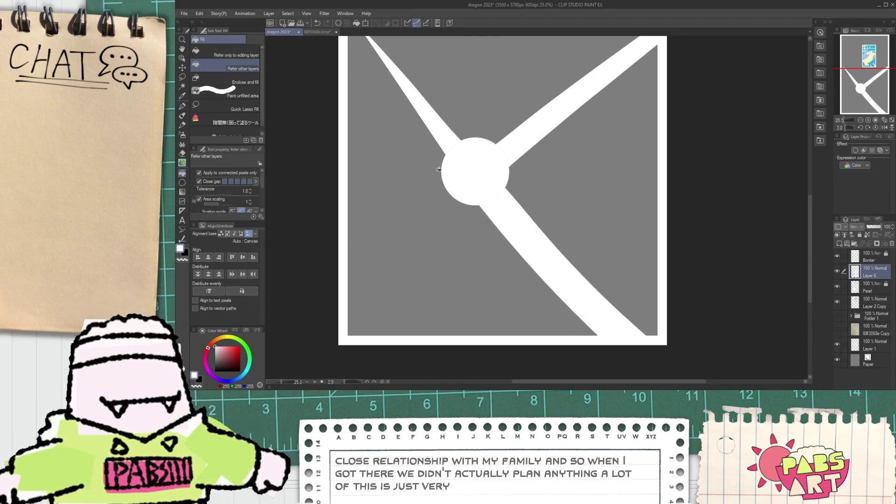
- Outline a ray from the pearl down to the canvas's left border and fill it white
key("p")
left_click_drag(410, 231, 459, 221)
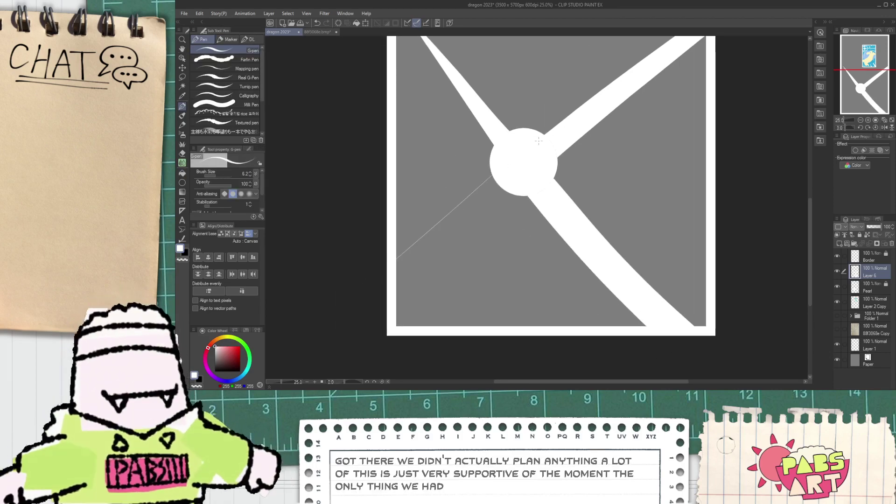
left_click_drag(507, 191, 325, 329)
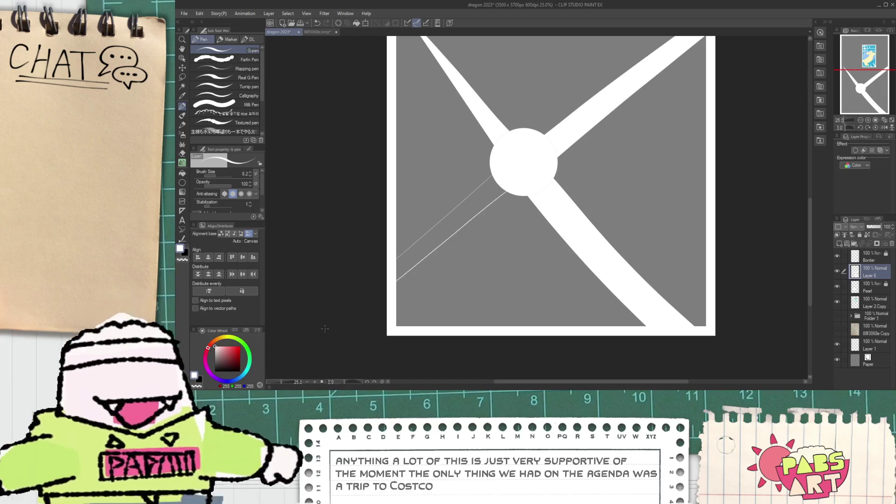
key("g")
left_click(480, 202)
- Examine the overall ray layout and check the joints between the rays and the pearl for gaps
scroll(463, 217, "down", 2)
scroll(461, 222, "up", 5)
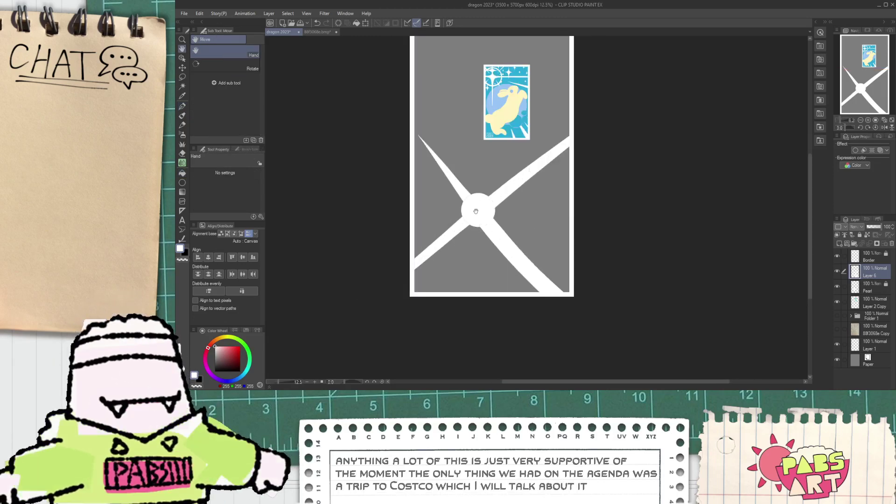
scroll(458, 224, "up", 4)
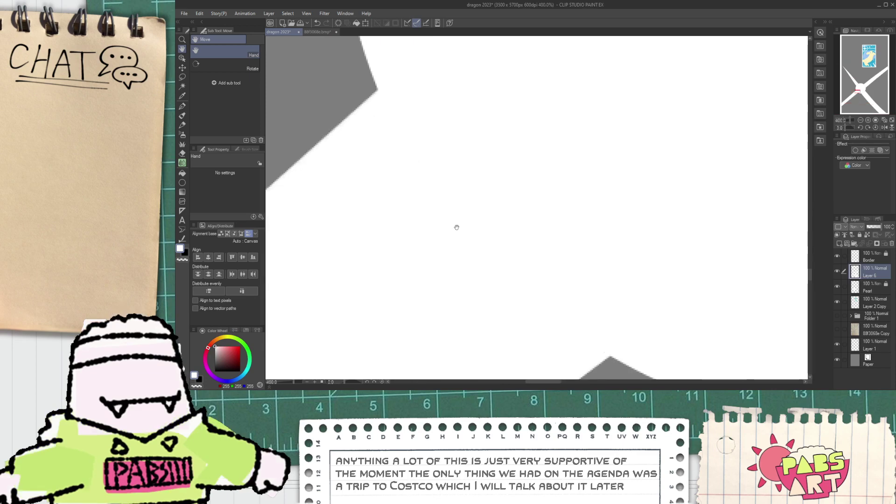
scroll(460, 223, "down", 6)
scroll(461, 224, "down", 2)
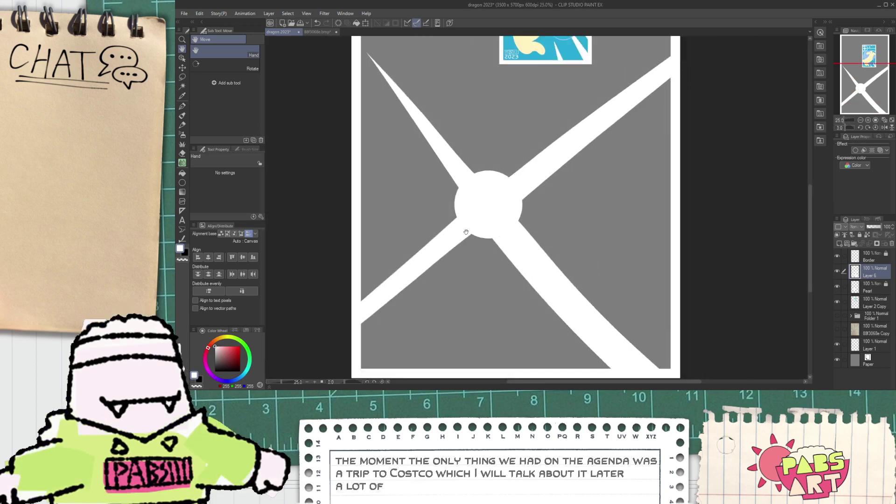
key("g")
scroll(468, 187, "up", 3)
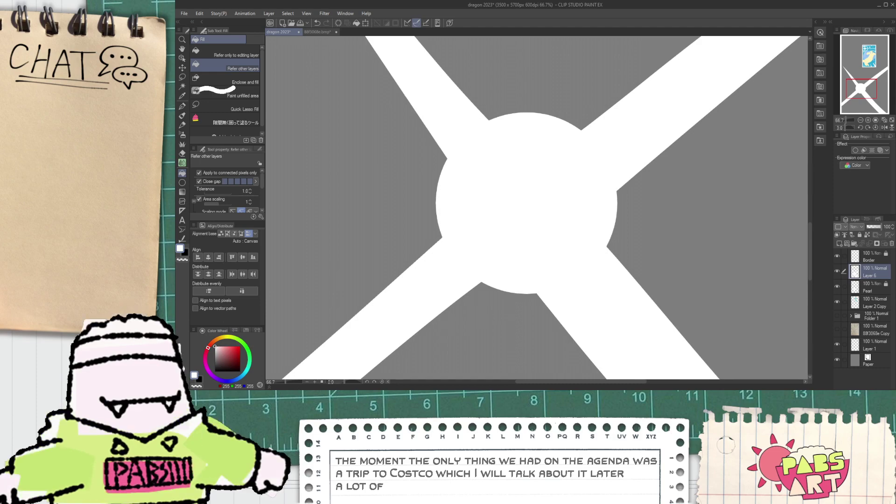
- Widen the lower-right ray by drawing a straighter lower edge down to the bottom border and filling the added gap white
scroll(412, 332, "down", 5)
key("space")
mouse_move(425, 357)
left_mouse_down()
mouse_move(408, 300)
mouse_move(411, 212)
mouse_move(493, 345)
left_mouse_up()
scroll(420, 271, "up", 2)
key("p")
key("ctrl+z")
left_click_drag(430, 234, 499, 341)
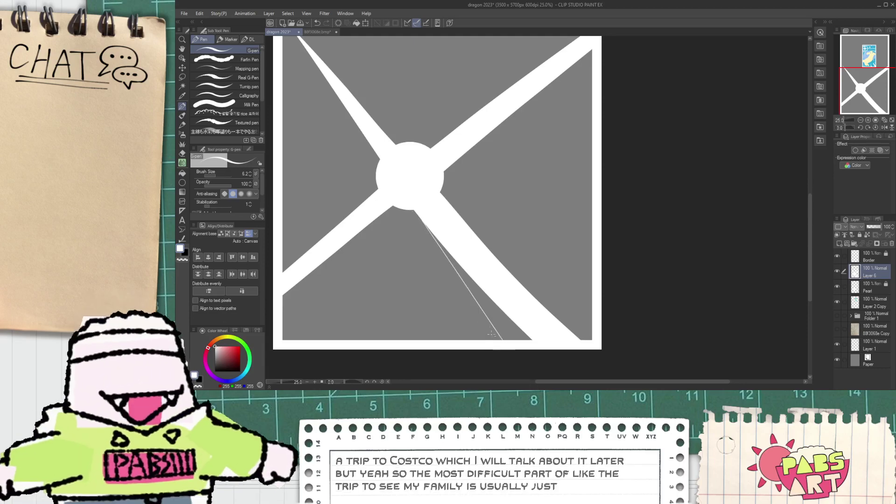
key("g")
left_click(502, 327)
- Widen the lower-right ray by drawing a new upper edge from the pearl to the right border and filling the gap white
key("p")
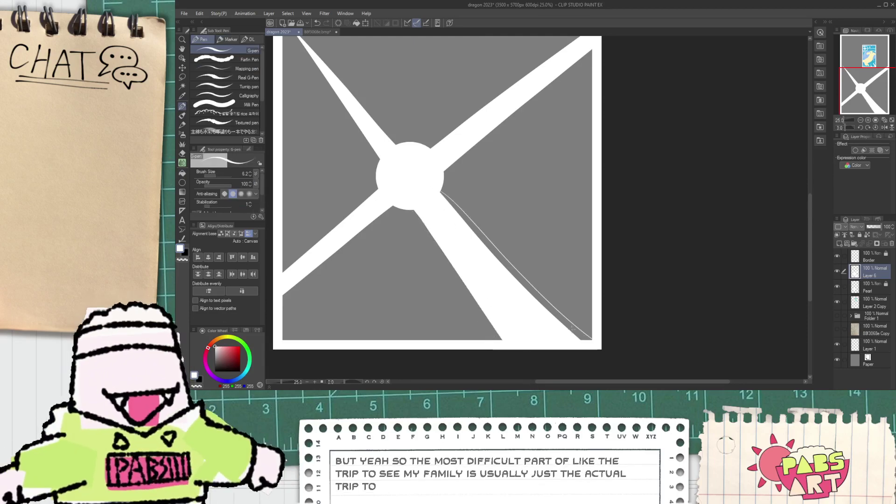
key("ctrl+z")
mouse_move(441, 192)
left_mouse_down()
mouse_move(520, 259)
mouse_move(574, 304)
left_mouse_up()
scroll(570, 310, "up", 1)
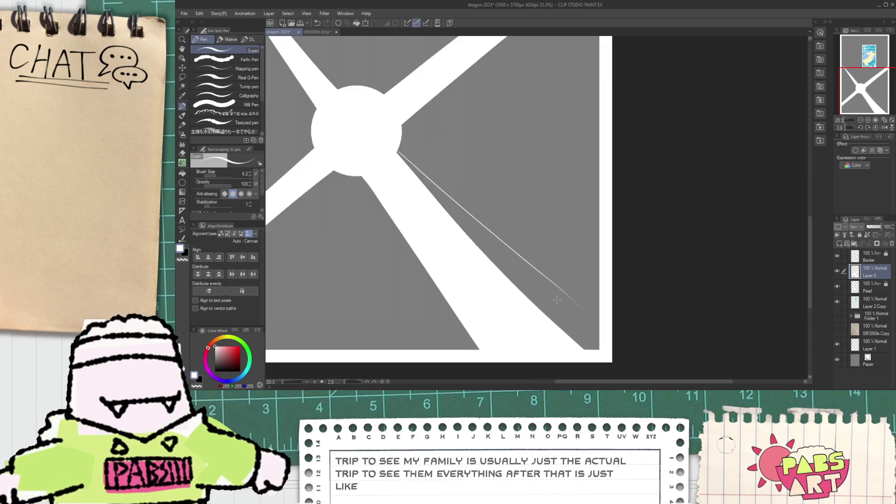
key("ctrl+z")
left_click(395, 151, "shift")
key("ctrl+z")
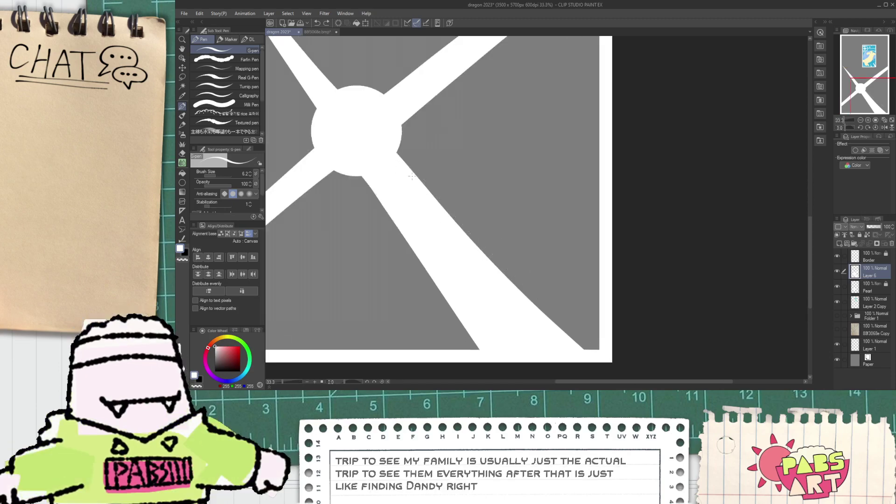
left_click_drag(398, 150, 600, 346)
key("ctrl+z")
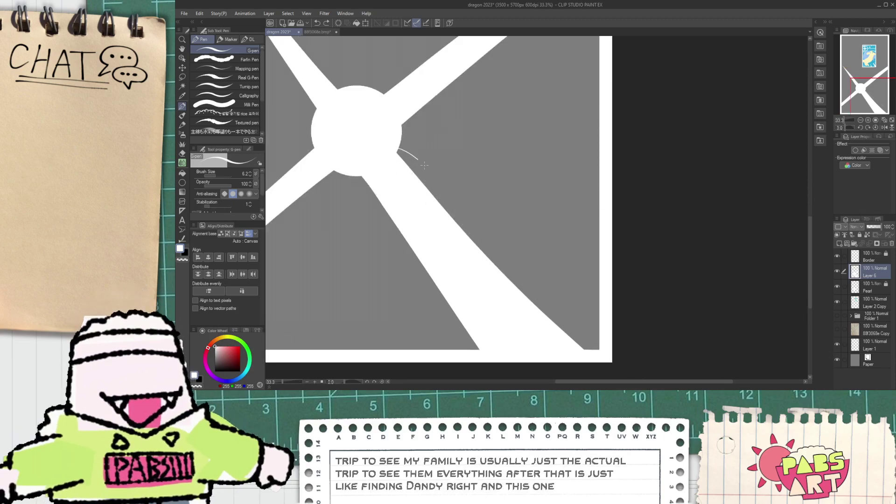
left_click_drag(398, 150, 599, 308)
key("g")
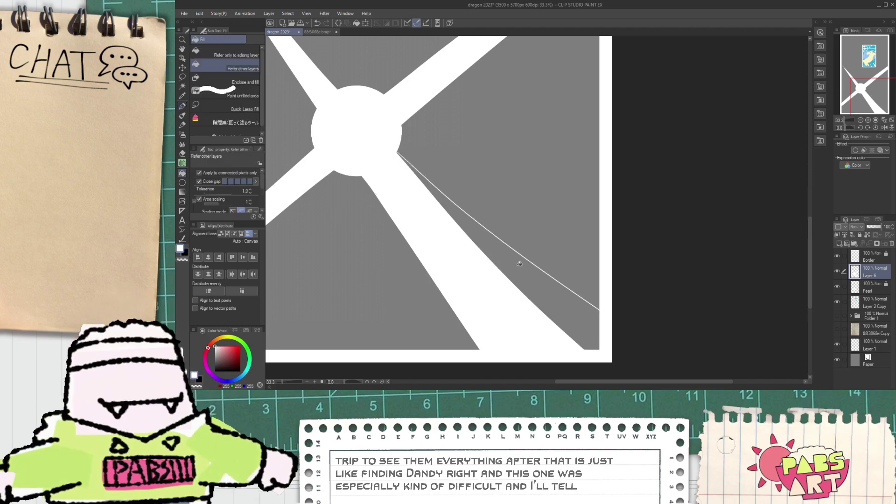
left_click(509, 256)
- Review the whole canvas to judge the balance of the rays around the pearl beside the rabbit reference
scroll(415, 198, "down", 7)
key("space")
left_click_drag(405, 201, 405, 215)
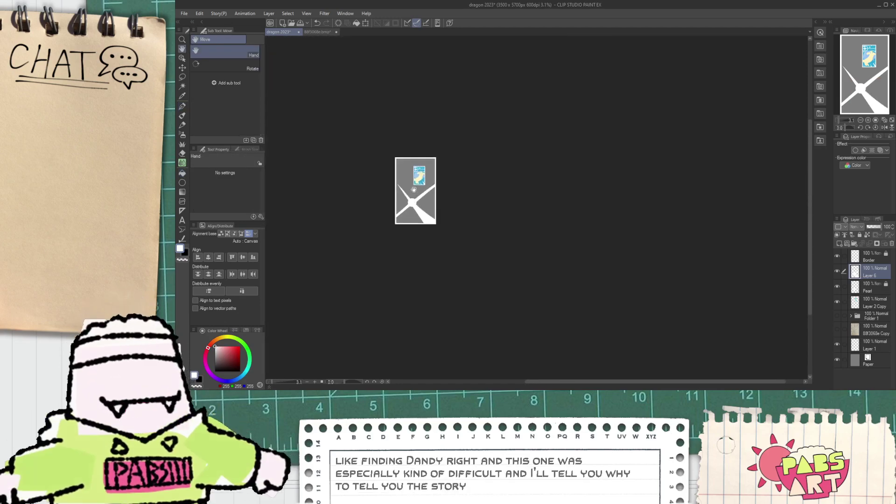
scroll(399, 215, "up", 2)
scroll(410, 191, "up", 4)
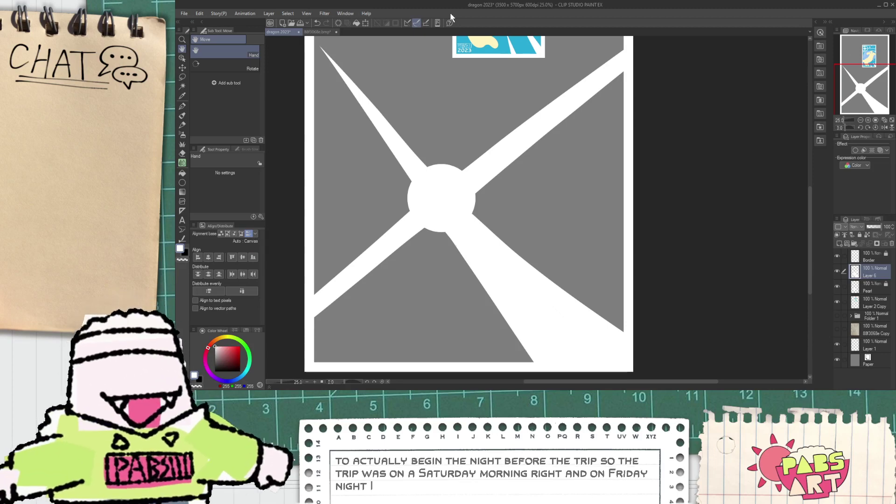
scroll(488, 224, "down", 2)
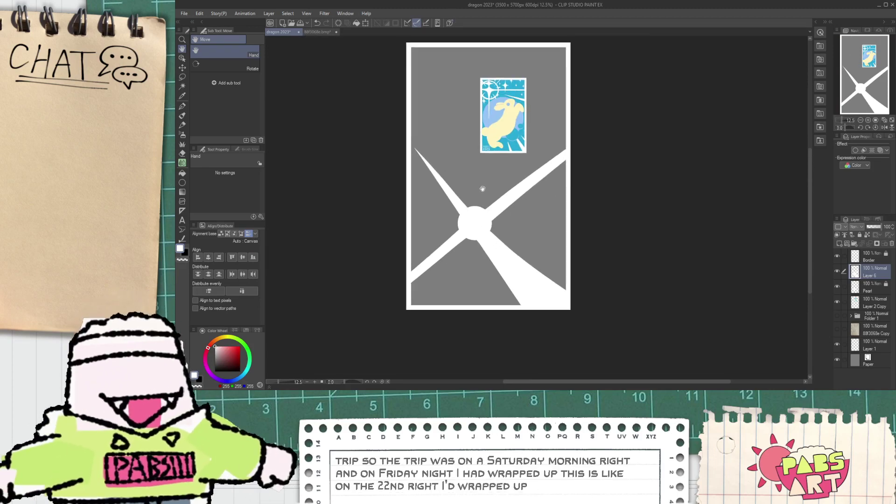
- Draw the left edge and rounded bottom of a narrow teardrop accent between the two lower rays
scroll(480, 192, "up", 2)
scroll(464, 257, "up", 2)
key("p")
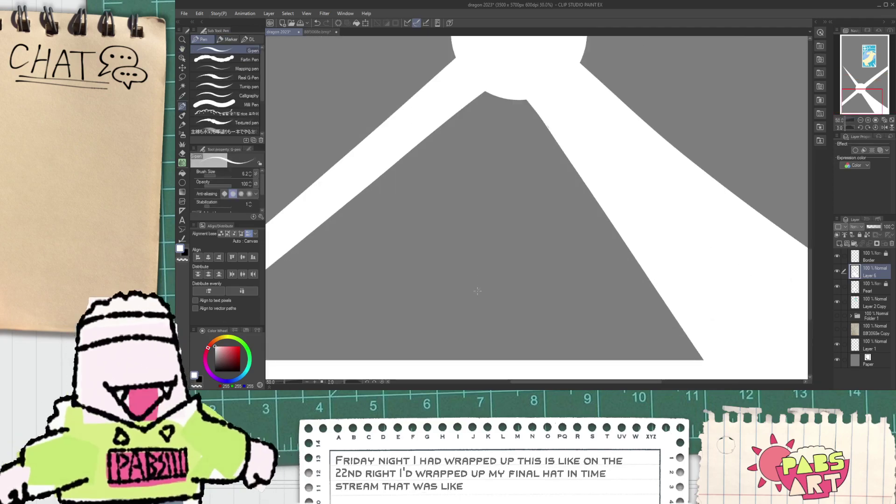
mouse_move(481, 290)
left_mouse_down()
mouse_move(493, 183)
mouse_move(478, 232)
mouse_move(500, 233)
mouse_move(496, 174)
left_mouse_up()
key("ctrl+z")
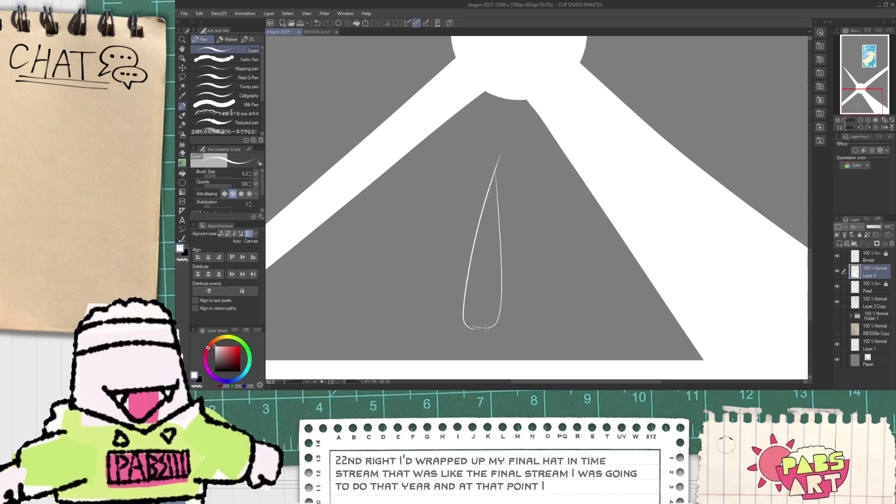
key("ctrl+z")
key("ctrl+z")
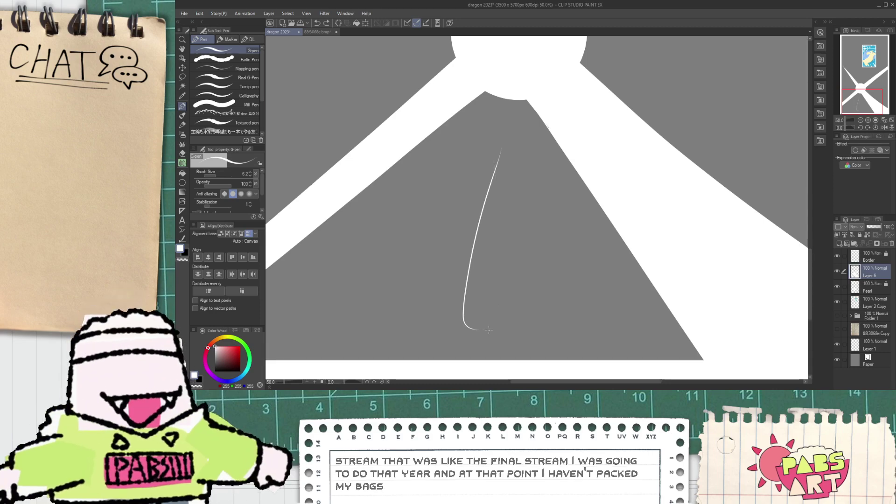
- Close the teardrop outline with a nearly vertical right edge up to its tip and fill the shape white
left_click_drag(485, 330, 494, 199)
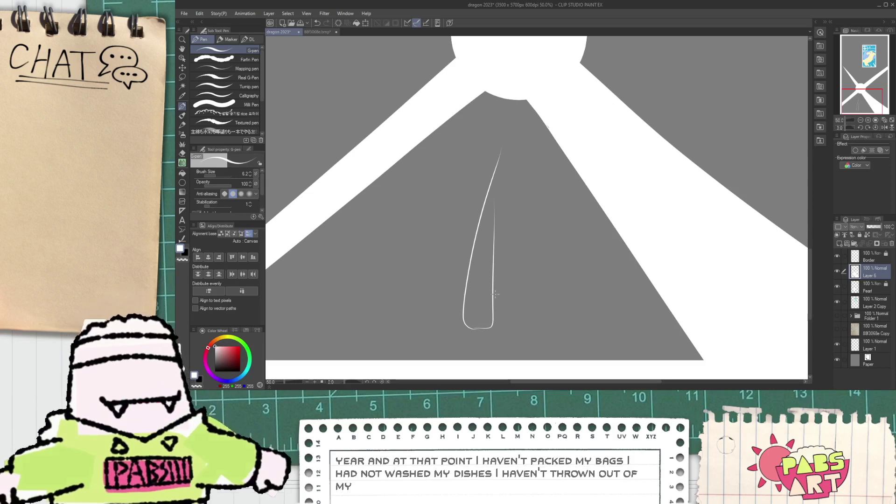
key("ctrl+z")
scroll(473, 327, "up", 1)
left_click_drag(486, 329, 504, 207)
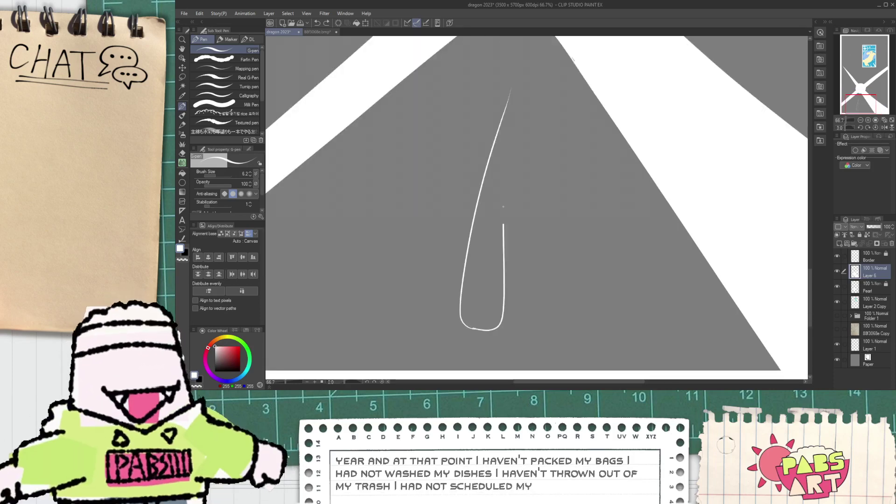
left_click_drag(500, 256, 502, 235)
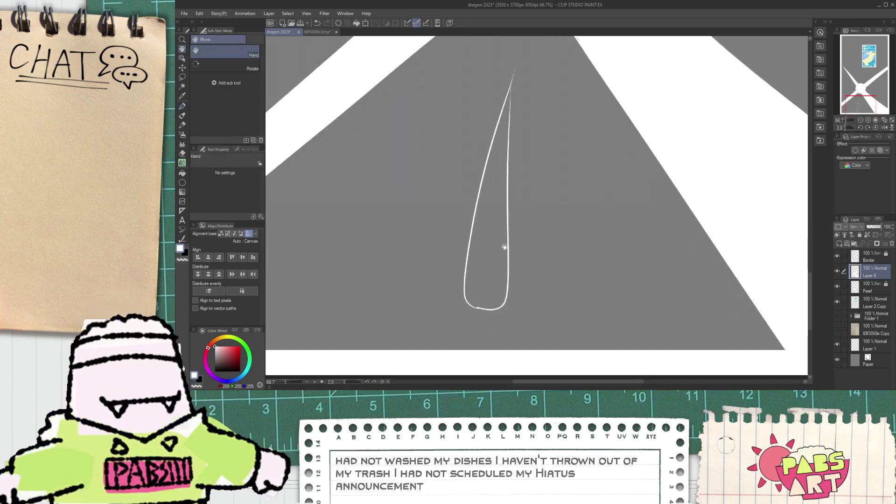
key("ctrl+z")
left_click_drag(478, 309, 500, 196)
key("ctrl+z")
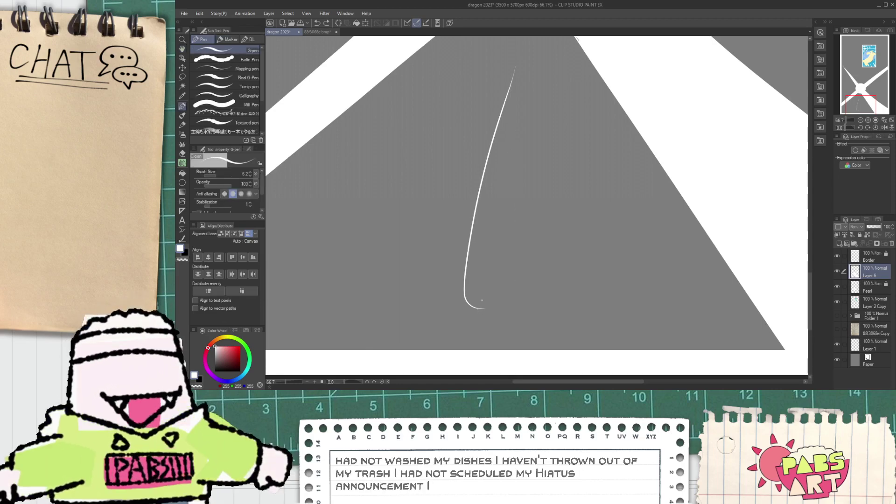
left_click_drag(480, 309, 509, 27)
key("g")
left_click(486, 199)
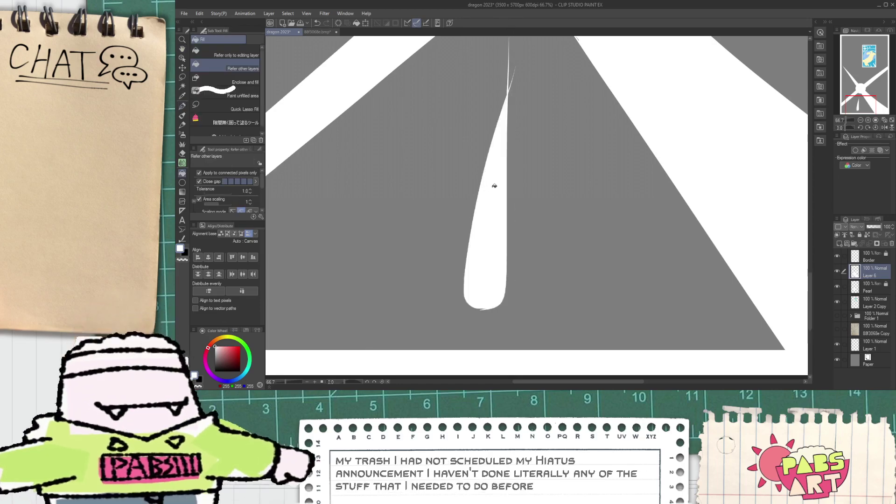
- Erase the crossing line ends above the teardrop with the Hard eraser to leave one clean pointed tip
left_click_drag(501, 187, 504, 261)
key("e")
scroll(506, 122, "up", 1)
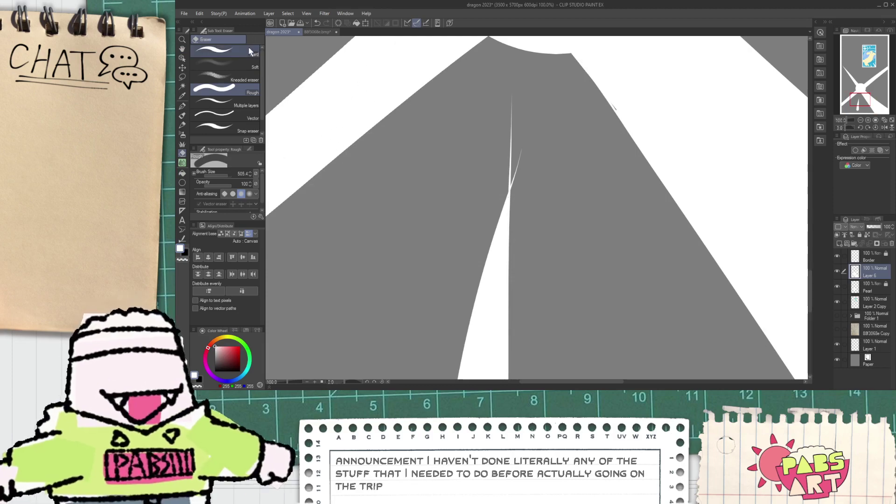
left_click(219, 50)
mouse_move(511, 105)
left_mouse_down()
mouse_move(525, 222)
mouse_move(509, 156)
mouse_move(514, 206)
left_mouse_up()
scroll(512, 192, "up", 2)
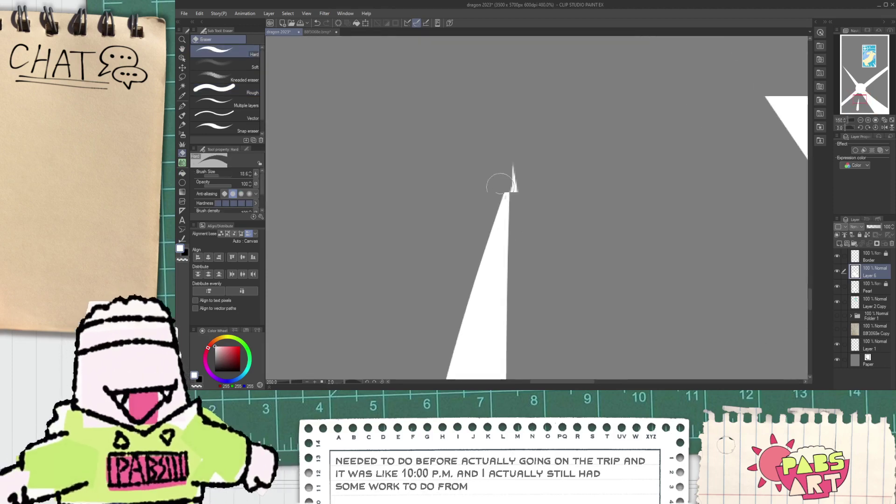
scroll(505, 170, "down", 4)
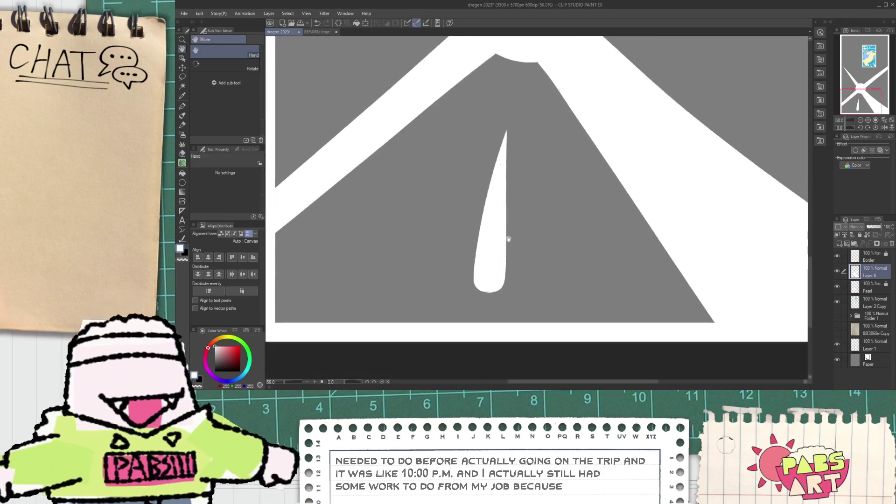
- Smooth the teardrop's rounded bottom with pen strokes along the curve and erase the stray bump on its lower edge
scroll(495, 280, "up", 5)
key("p")
scroll(458, 294, "up", 2)
mouse_move(458, 299)
left_mouse_down()
mouse_move(603, 339)
mouse_move(549, 336)
mouse_move(633, 320)
left_mouse_up()
key("ctrl+z")
key("ctrl+z")
left_click_drag(482, 310, 629, 310)
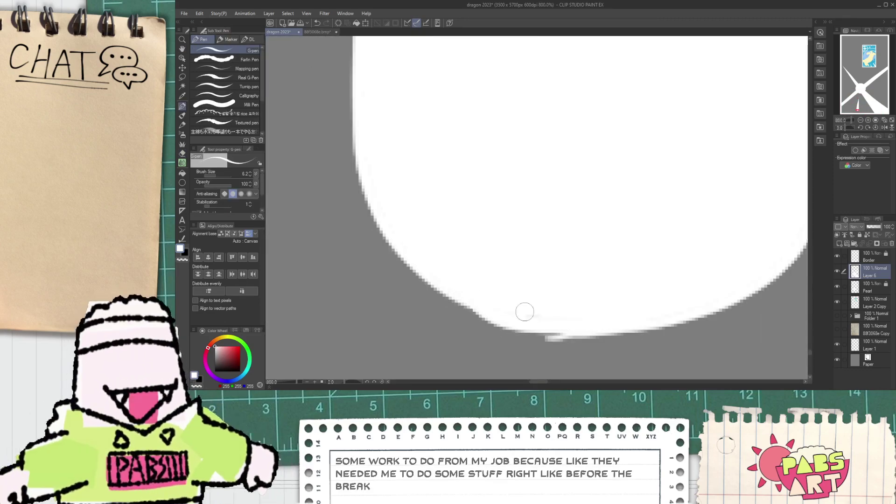
left_click_drag(447, 290, 483, 305)
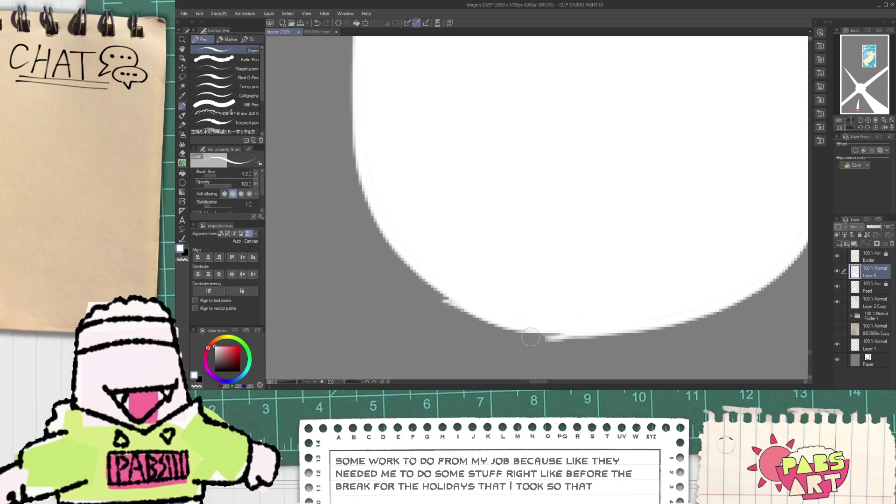
key("e")
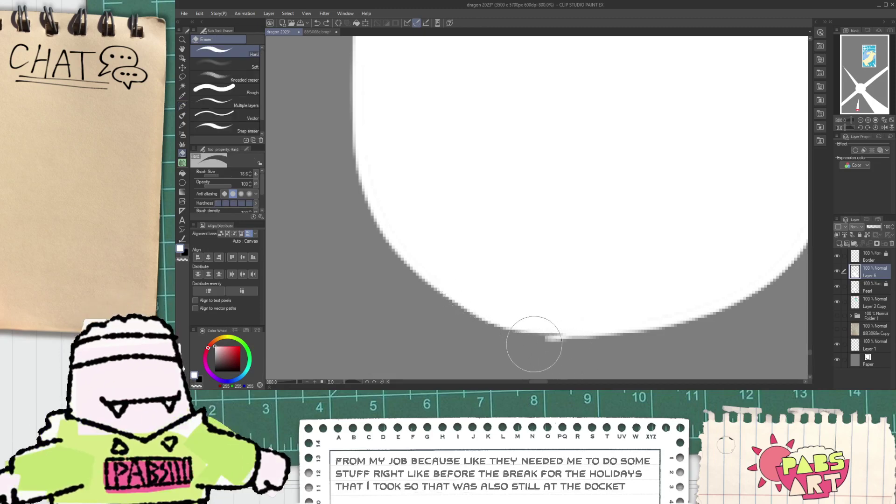
left_click_drag(534, 343, 605, 351)
scroll(563, 333, "down", 6)
scroll(536, 308, "down", 4)
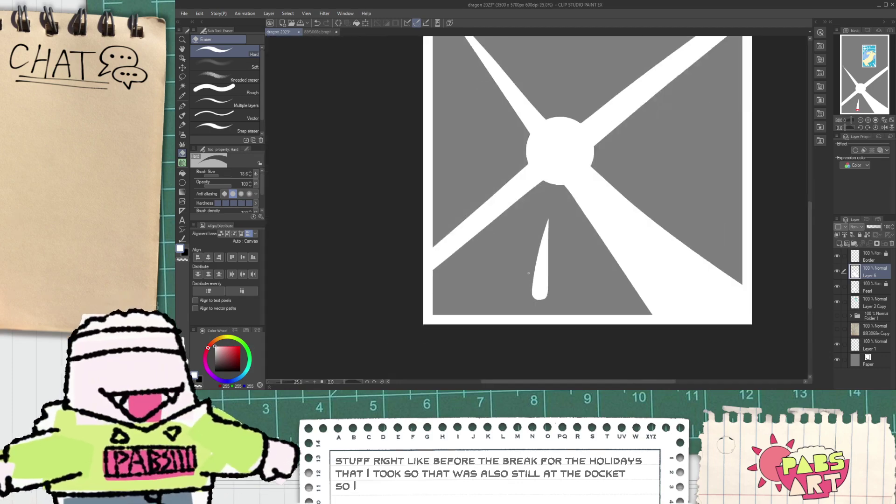
- Set the Ellipse figure tool to draw only an outline without a fill
key("space")
left_click_drag(536, 234, 540, 311)
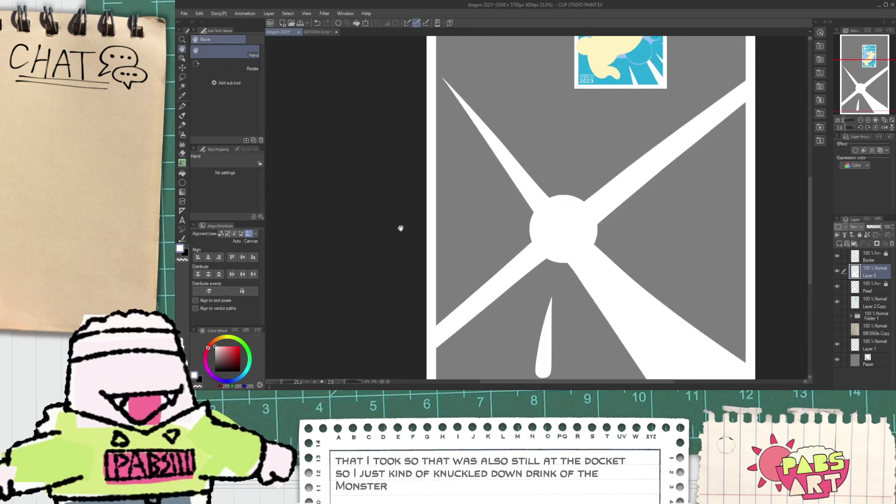
left_click(182, 183)
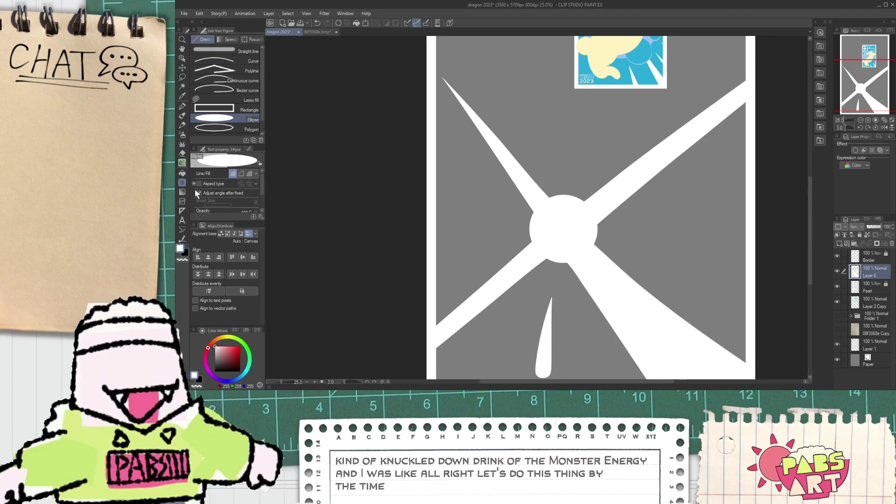
left_click(241, 174)
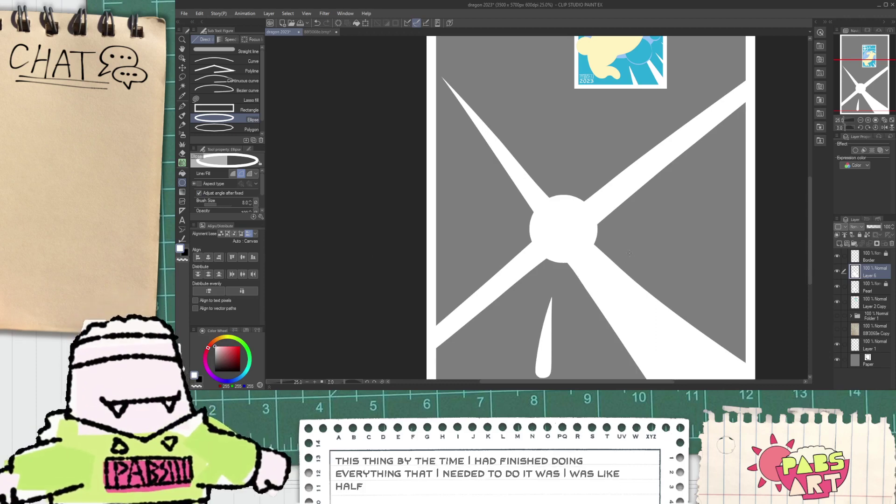
- Clear all the rays and the teardrop from Layer 6, keeping the pearl and border
scroll(582, 130, "down", 2)
left_click_drag(588, 117, 529, 193)
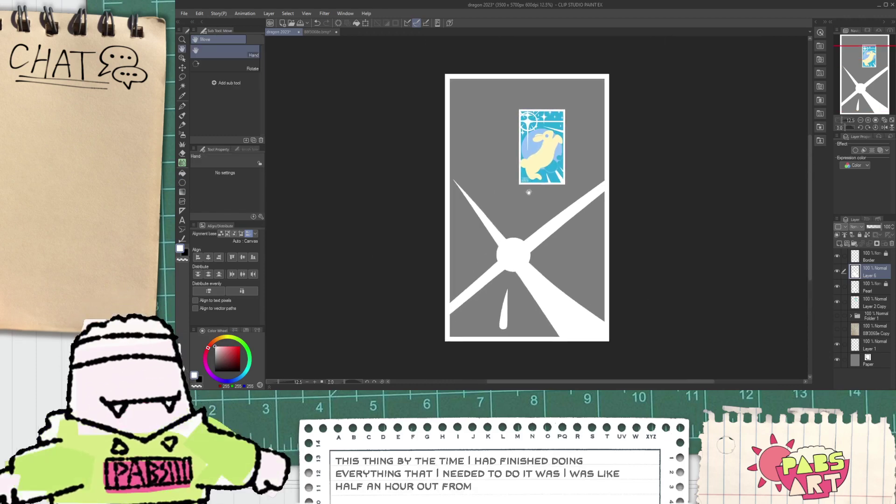
left_click_drag(542, 230, 503, 236)
key("Delete")
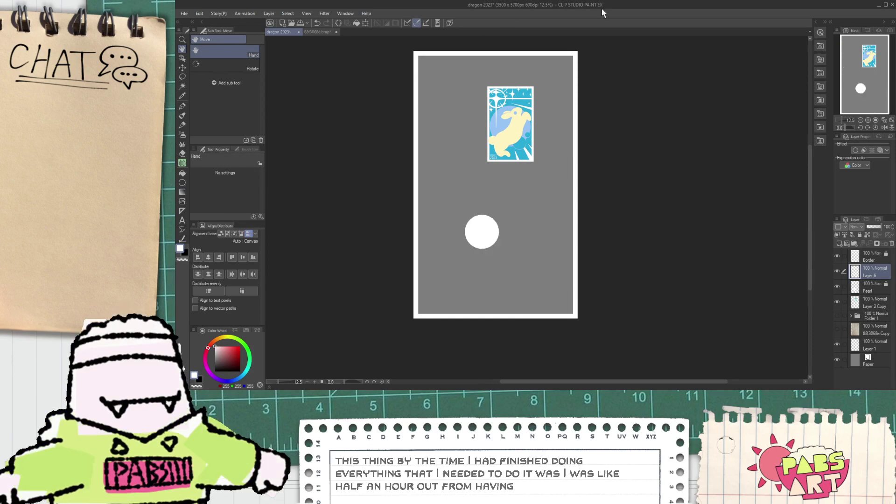
scroll(415, 196, "up", 2)
scroll(423, 202, "down", 2)
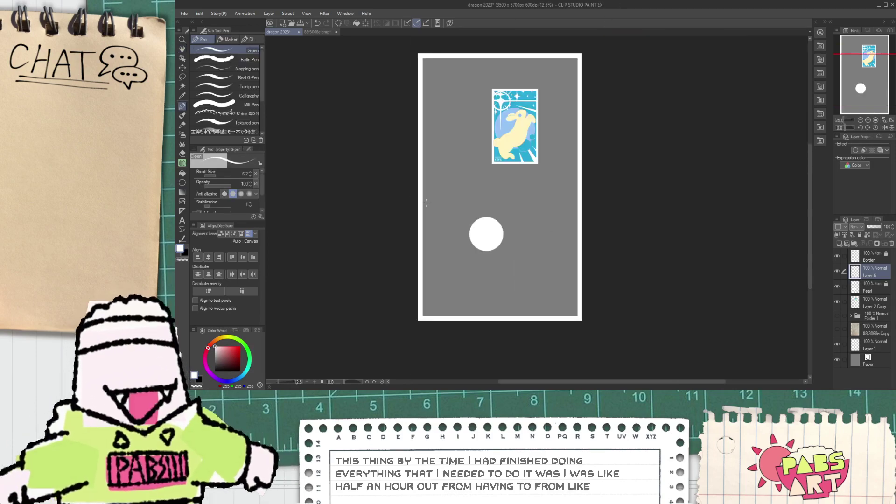
- Try a thin circular ring around the pearl with the Ellipse tool at brush size 8.0, and undo it
left_click_drag(470, 234, 449, 241)
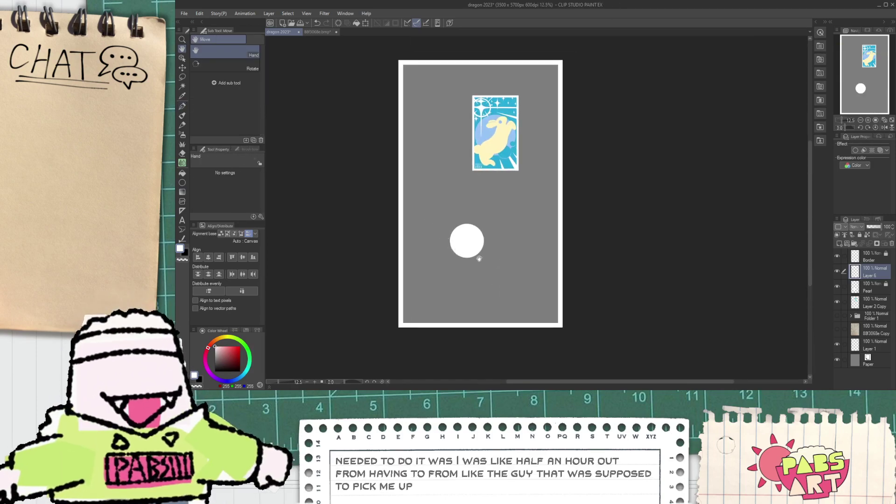
left_click(182, 183)
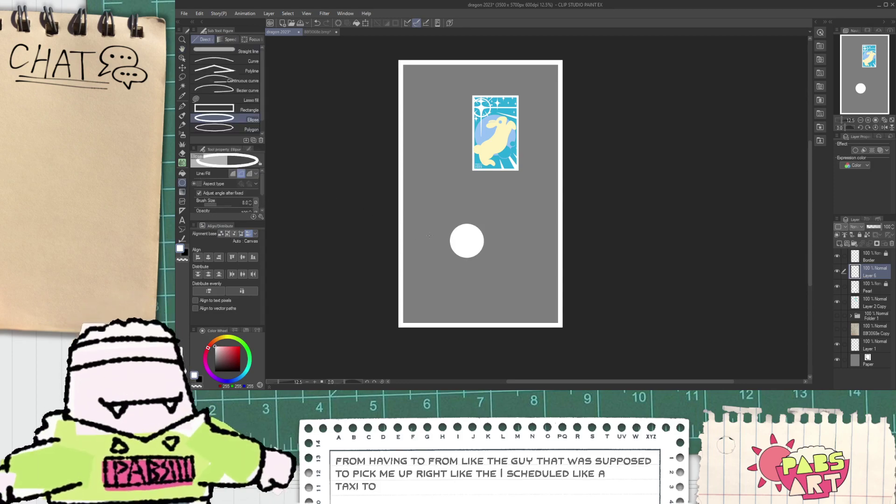
left_click_drag(423, 196, 512, 292)
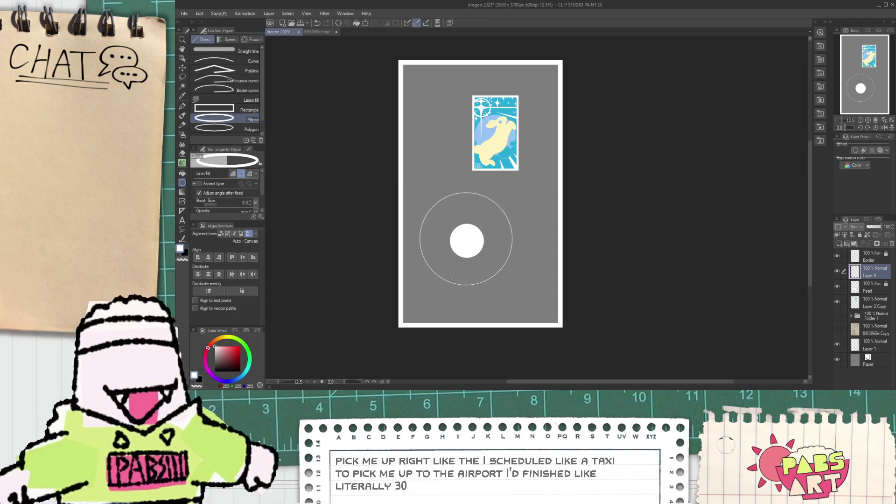
key("ctrl+z")
- Increase the ellipse's brush size, try a thicker circular ring around the pearl, and undo it
left_click(249, 200)
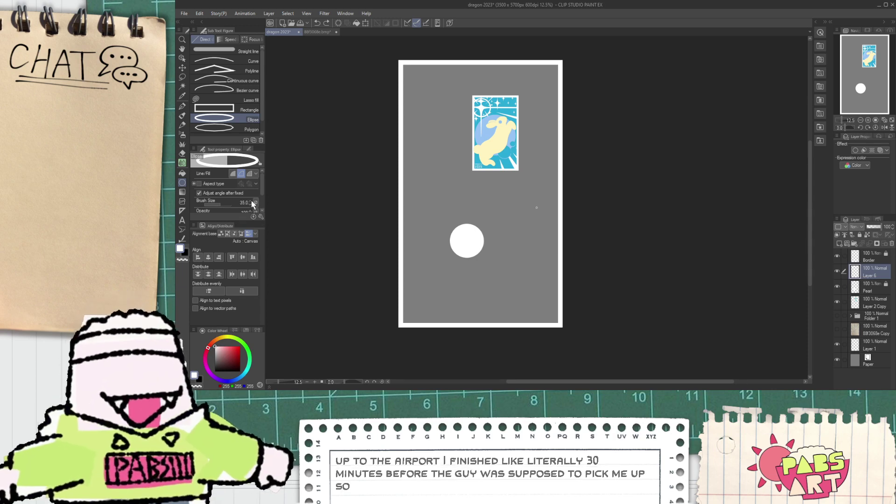
scroll(416, 217, "up", 2)
left_click_drag(410, 189, 582, 353)
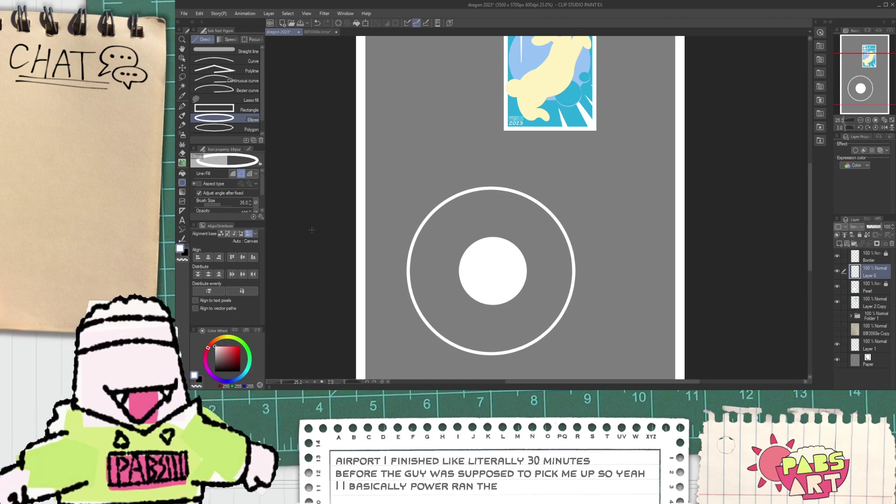
key("ctrl+z")
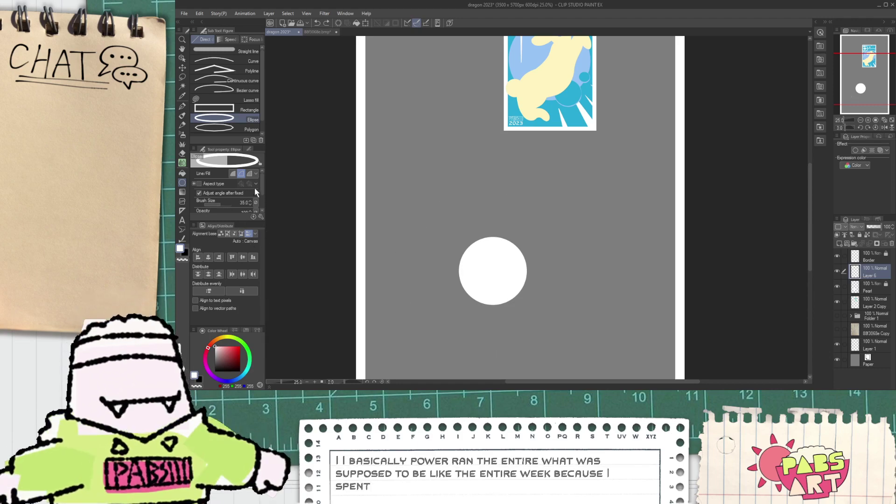
- Set the ellipse's brush size to 61.0 and draw a circular ring around the pearl on Layer 6
scroll(262, 180, "down", 2)
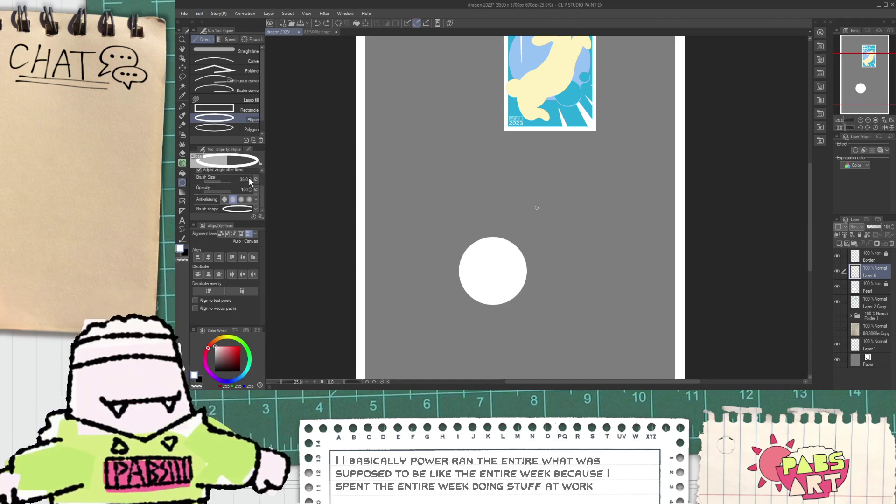
left_click(250, 179)
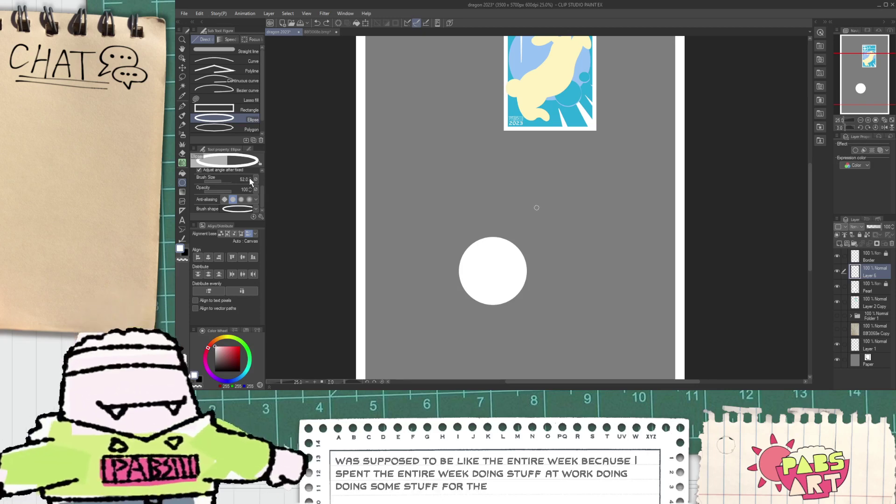
key("ctrl+z")
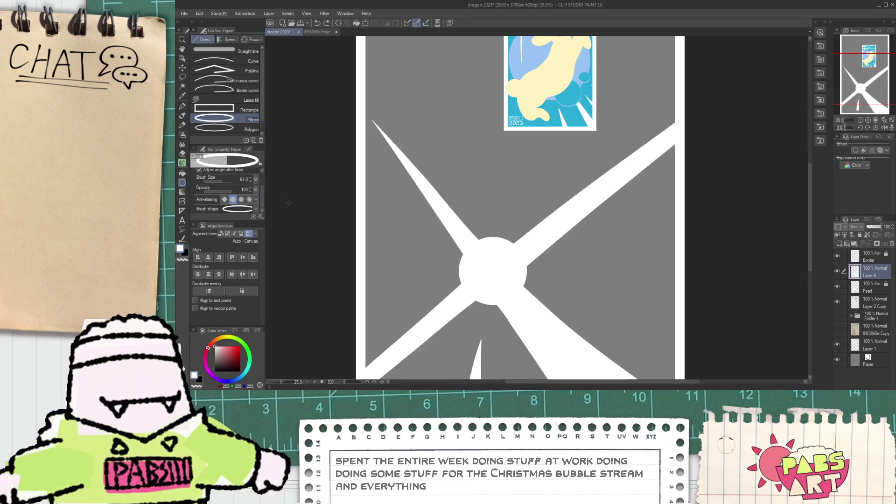
key("ctrl+y")
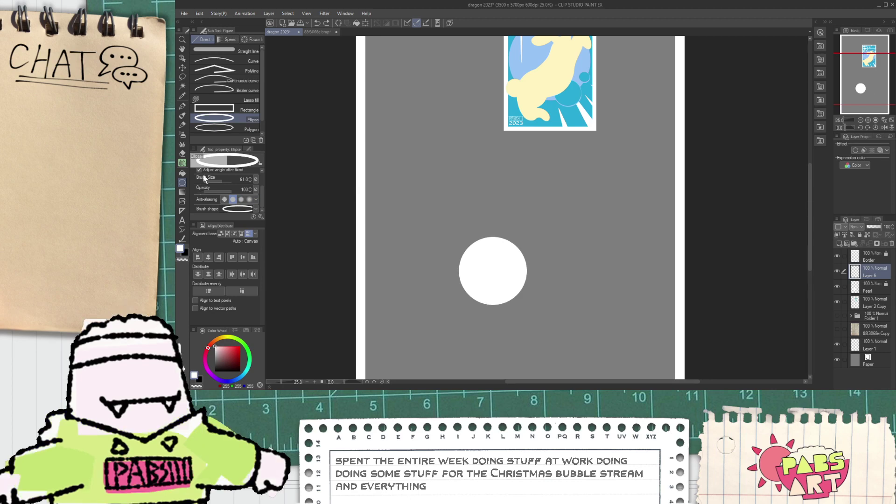
left_click_drag(396, 164, 585, 377)
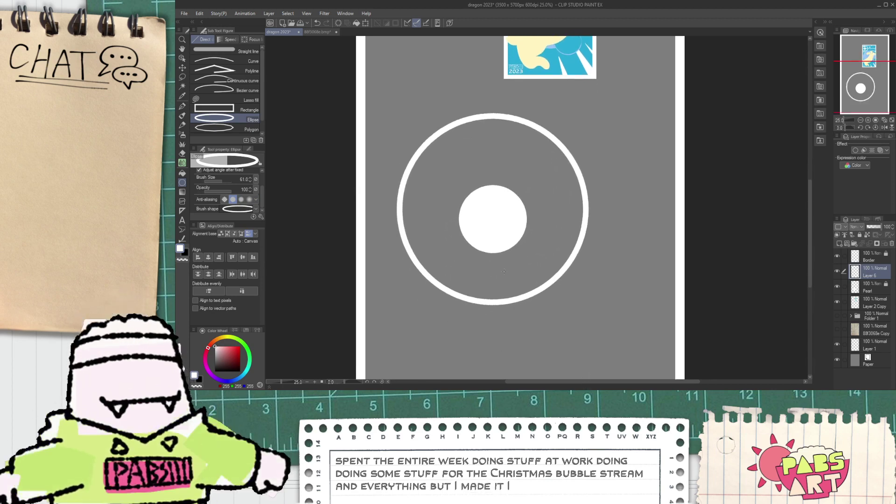
- Move the ring with the Move layer tool so that it sits centred around the pearl
key("k")
mouse_move(487, 245)
left_mouse_down()
mouse_move(481, 256)
mouse_move(494, 257)
left_mouse_up()
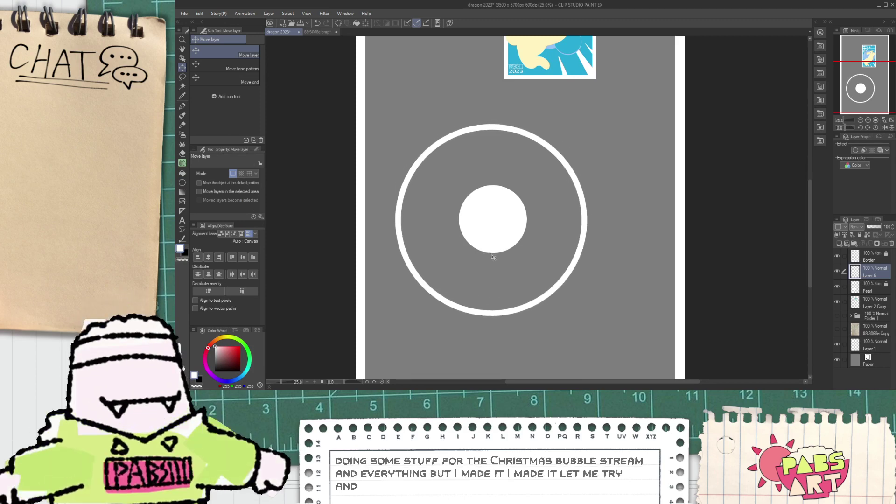
scroll(493, 193, "down", 2)
key("space")
left_click_drag(477, 164, 425, 152)
scroll(435, 185, "up", 2)
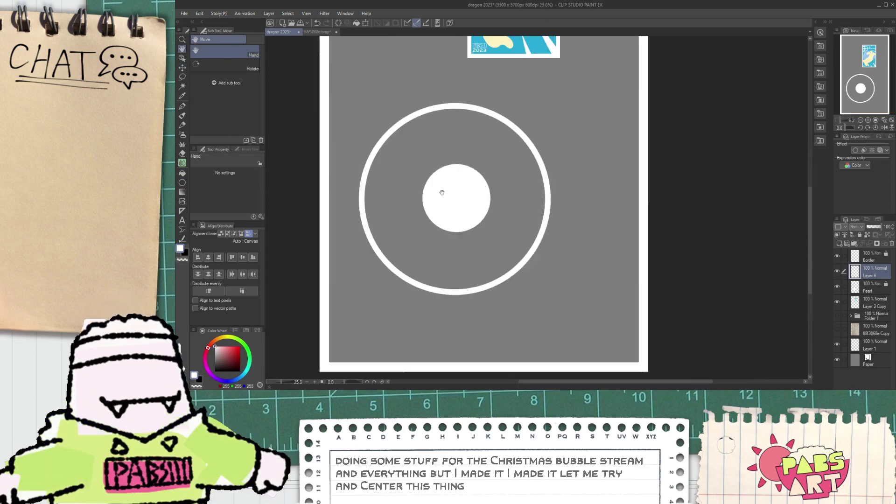
- Try thin G-pen rays between the pearl and the canvas's lower edges at several angles, undoing each one
key("p")
key("space")
key("p")
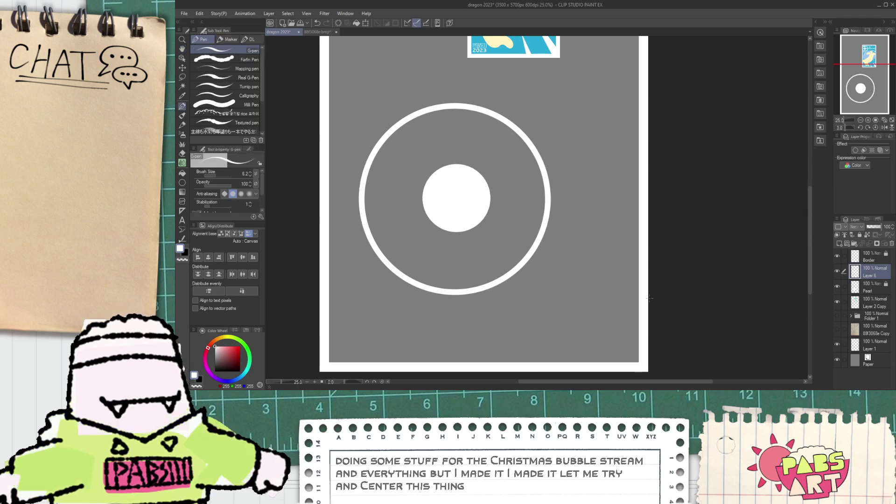
left_click_drag(514, 279, 576, 362)
key("ctrl+z")
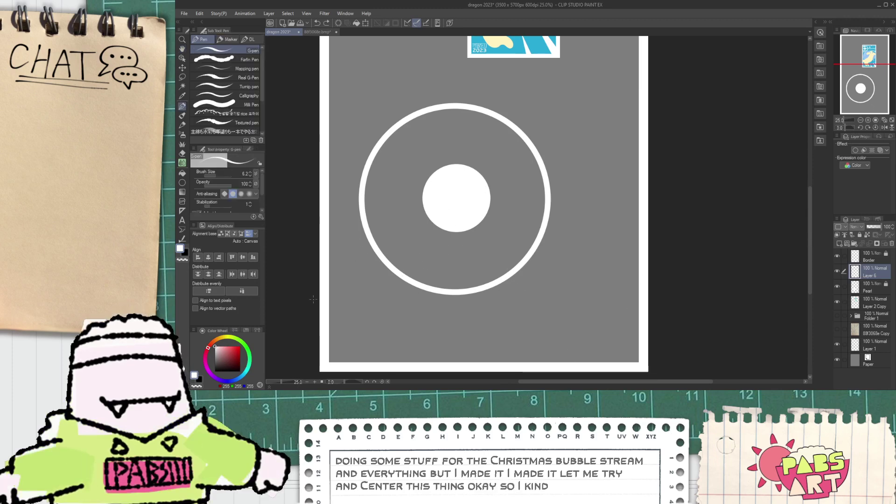
left_click_drag(327, 327, 422, 228)
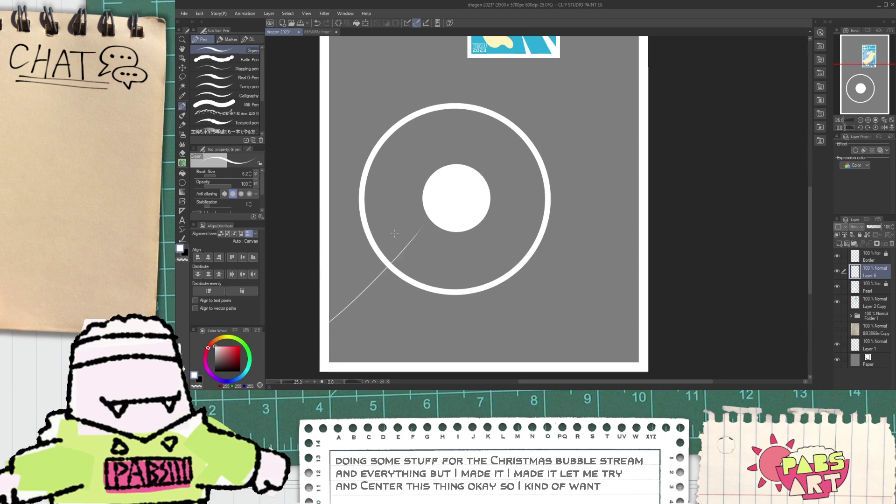
key("ctrl+z")
left_click_drag(316, 347, 399, 227)
key("ctrl+z")
mouse_move(326, 340)
left_mouse_down()
mouse_move(437, 226)
mouse_move(335, 365)
left_mouse_up()
key("ctrl+z")
left_click_drag(327, 306, 334, 365)
key("ctrl+z")
left_click_drag(329, 287, 423, 227)
key("ctrl+z")
left_click_drag(329, 289, 423, 237)
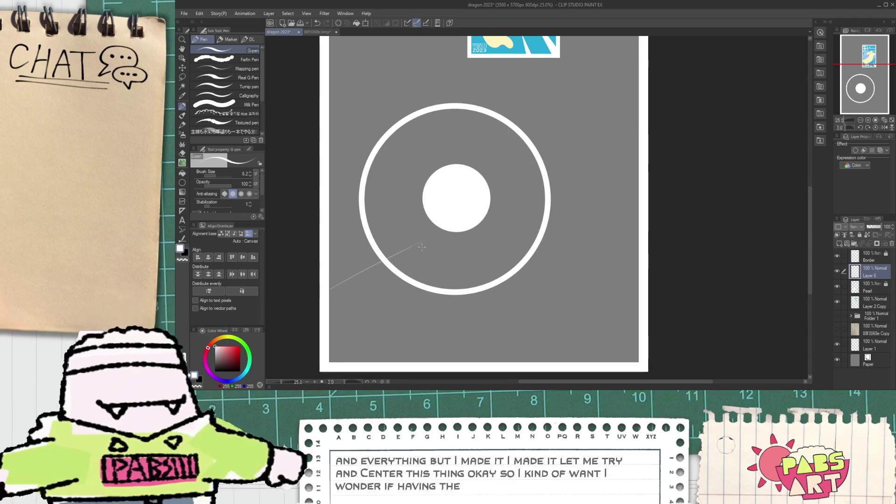
key("ctrl+z")
left_click_drag(329, 276, 417, 241)
key("ctrl+z")
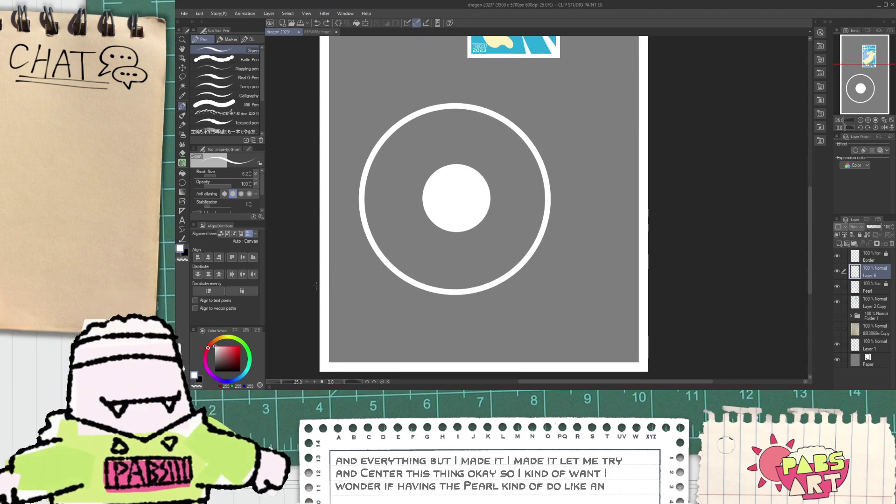
left_click_drag(329, 293, 416, 236)
key("ctrl+z")
left_click_drag(329, 353, 423, 232)
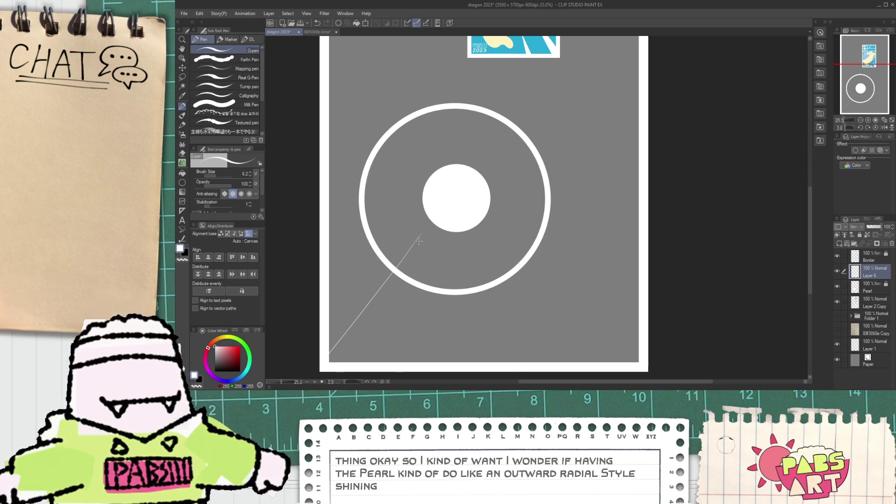
key("ctrl+z")
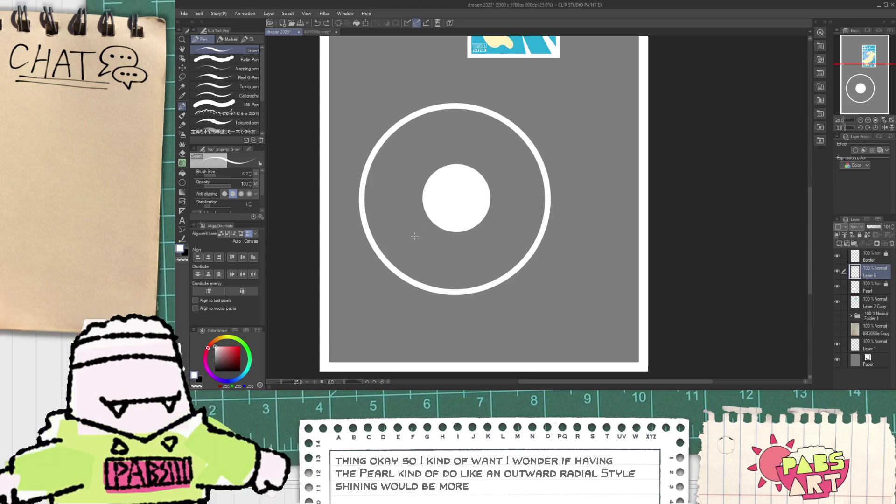
- Nudge the ring slightly up and right around the pearl, and rename its layer "Pearl halo"
key("k")
left_click_drag(425, 278, 428, 274)
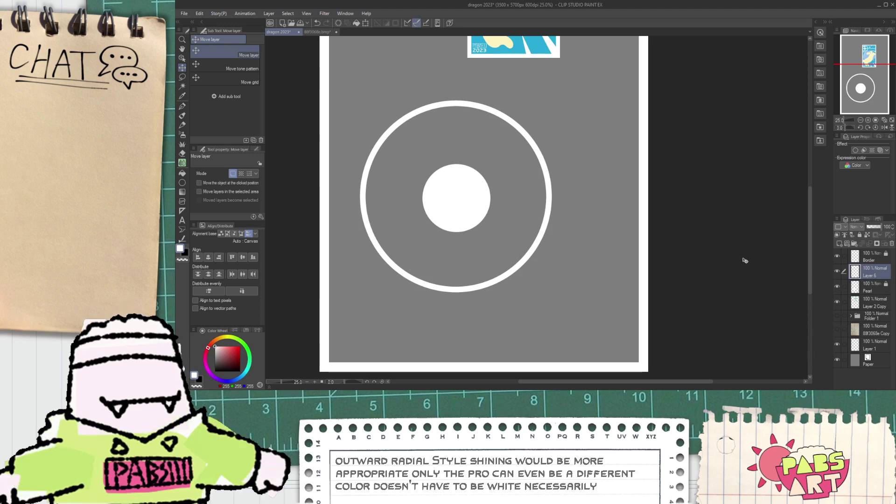
scroll(745, 258, "down", 2)
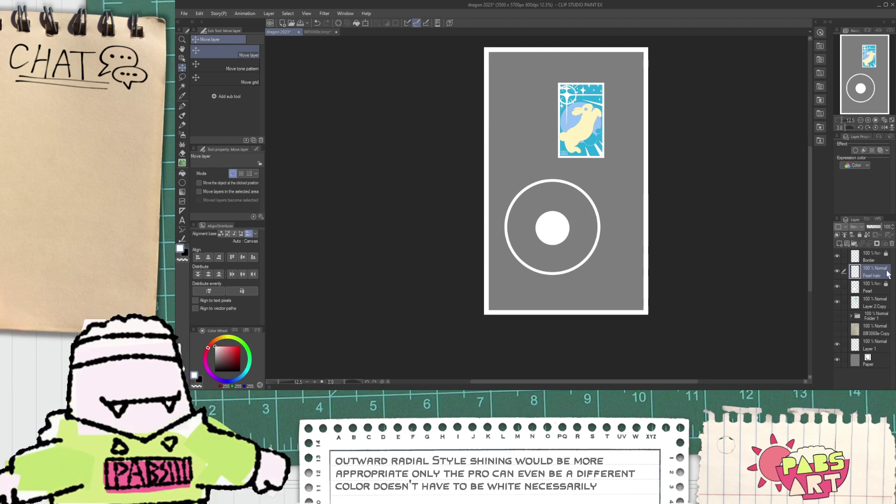
- Try a white-filled ray from the pearl to the canvas's lower-right corner on the Pearl halo layer, and undo it
scroll(540, 134, "up", 2)
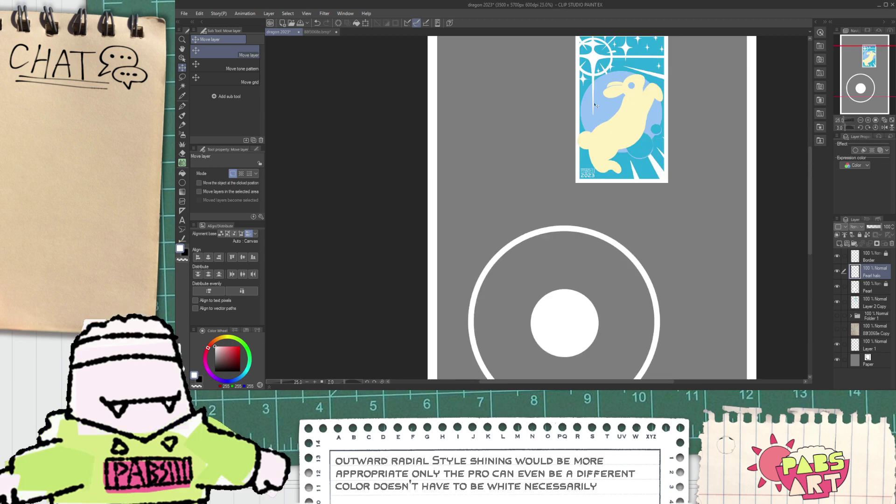
key("space")
left_click_drag(618, 184, 606, 220)
left_click_drag(606, 253, 583, 166)
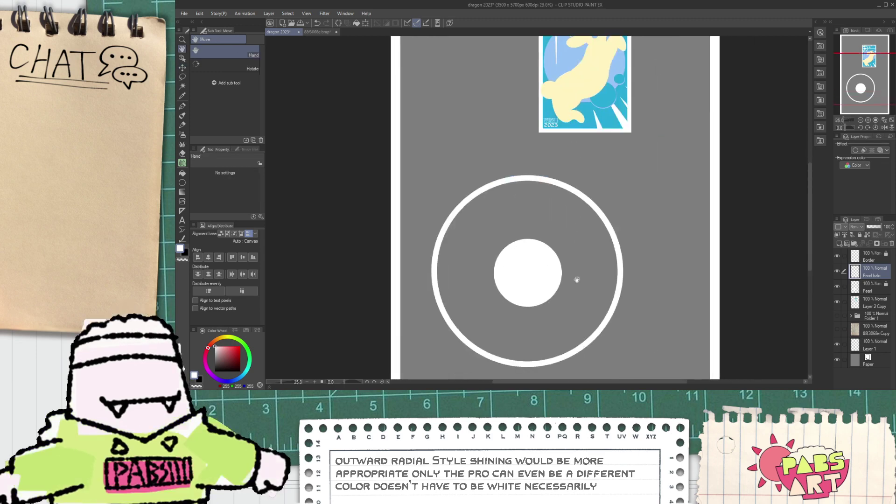
key("p")
left_click_drag(538, 290, 636, 386)
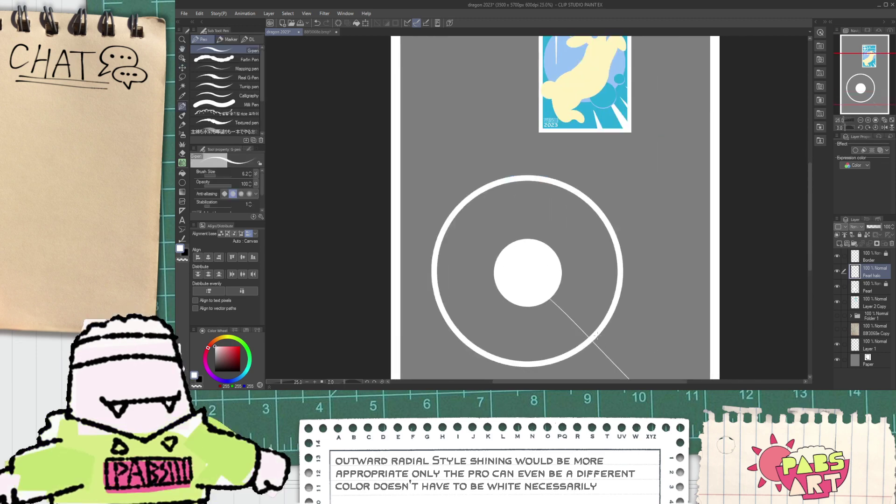
scroll(582, 319, "down", 2)
key("space")
left_click_drag(608, 338, 549, 276)
key("ctrl+z")
left_click_drag(502, 243, 586, 319)
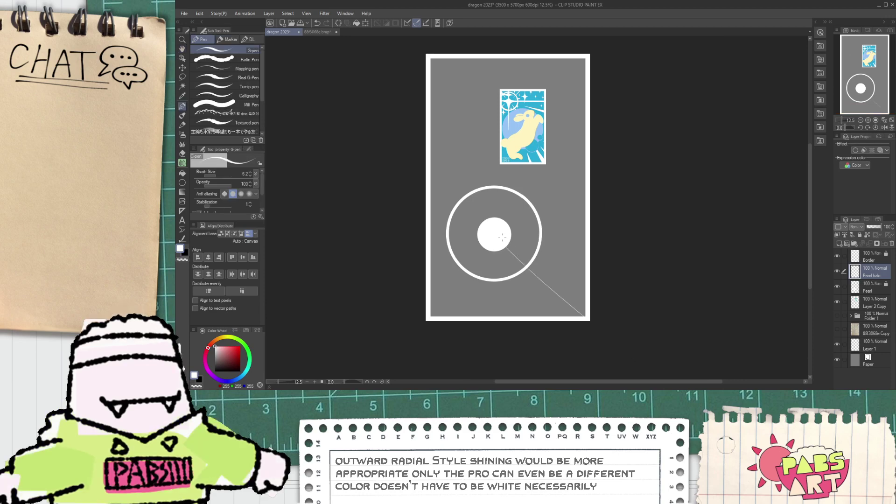
scroll(528, 269, "up", 1)
key("g")
left_click(637, 351)
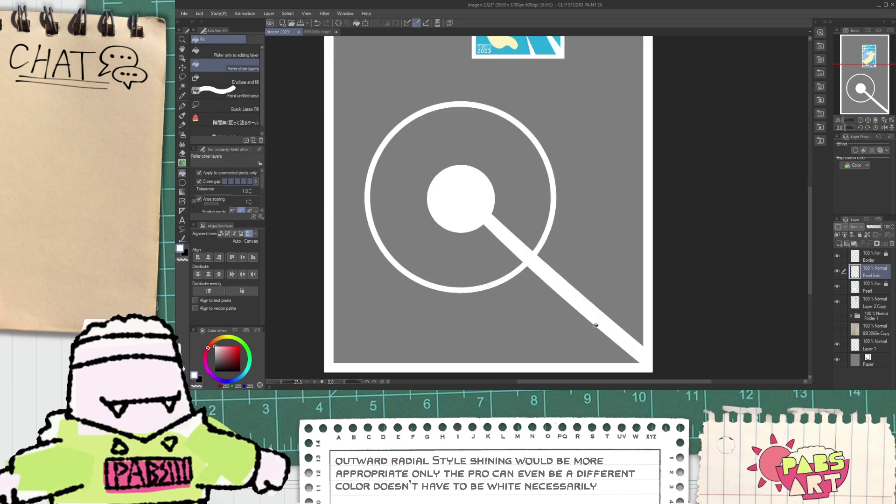
key("ctrl+z")
key("ctrl+z")
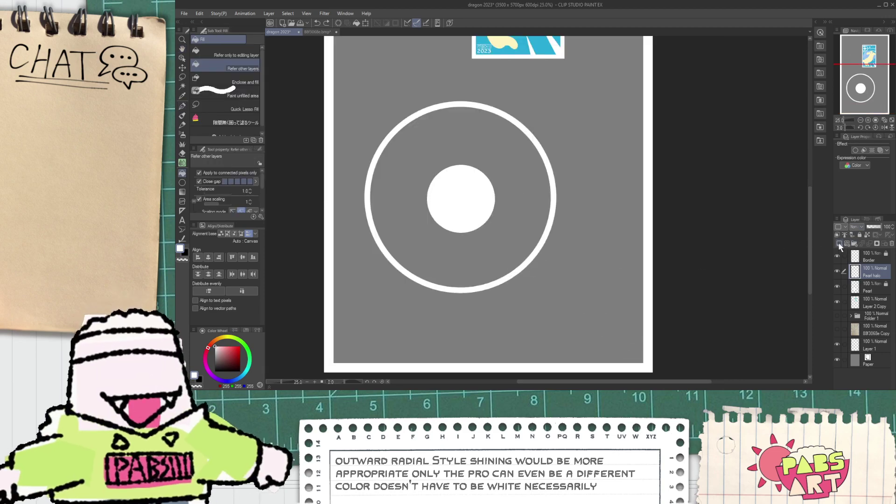
- Add a new layer above Pearl halo, try a freehand pen ray from the pearl on it, and undo the ray
left_click(840, 243)
key("p")
mouse_move(457, 214)
left_mouse_down()
mouse_move(620, 364)
mouse_move(552, 281)
mouse_move(647, 354)
left_mouse_up()
key("ctrl+z")
key("ctrl+z")
scroll(450, 188, "down", 1)
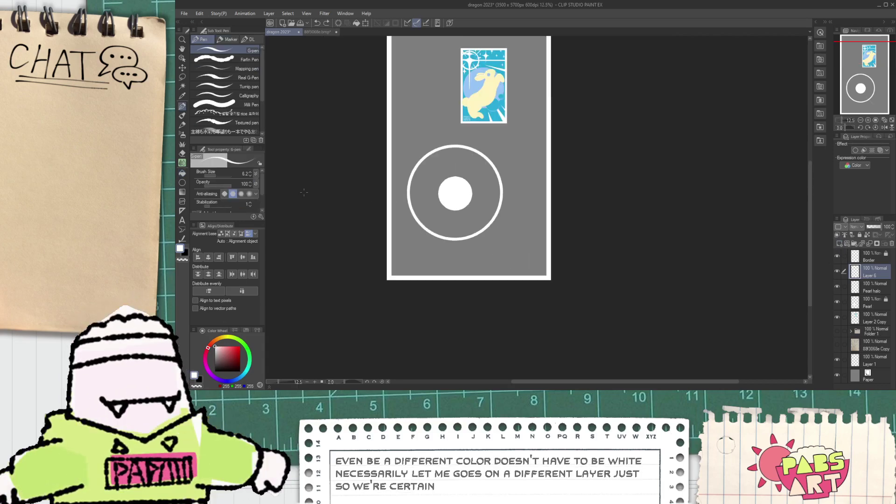
- Place a Parallel line special ruler diagonally through the pearl and draw two thin pen lines along it from upper left to lower right
left_click(183, 211)
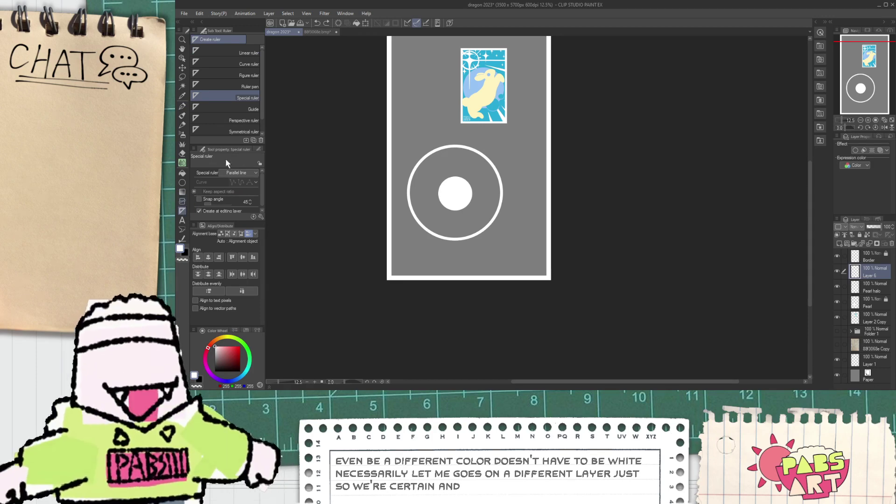
left_click_drag(456, 194, 566, 300)
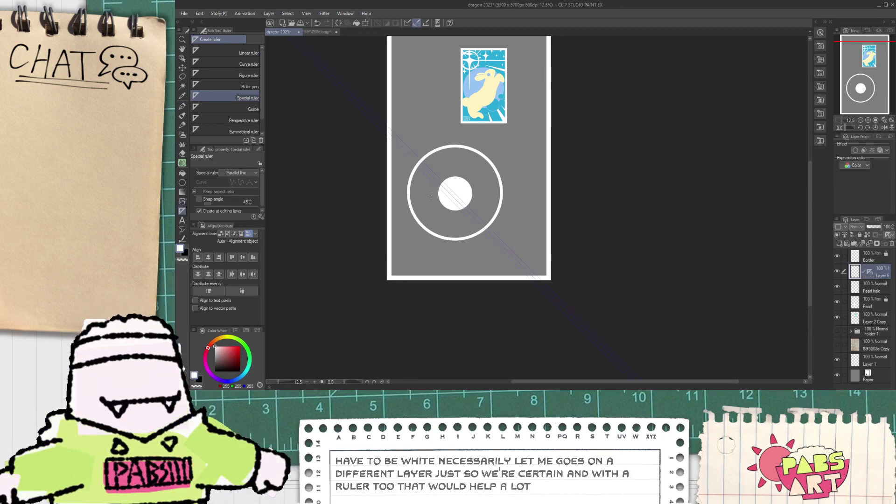
key("p")
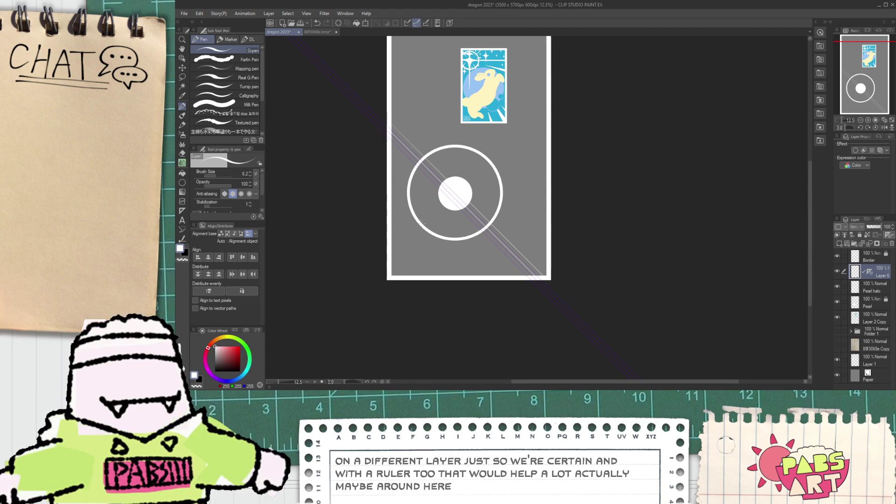
- Select the parallel ruler and rotate it to the opposite diagonal, running from lower left to upper right
key("o")
left_click(466, 209)
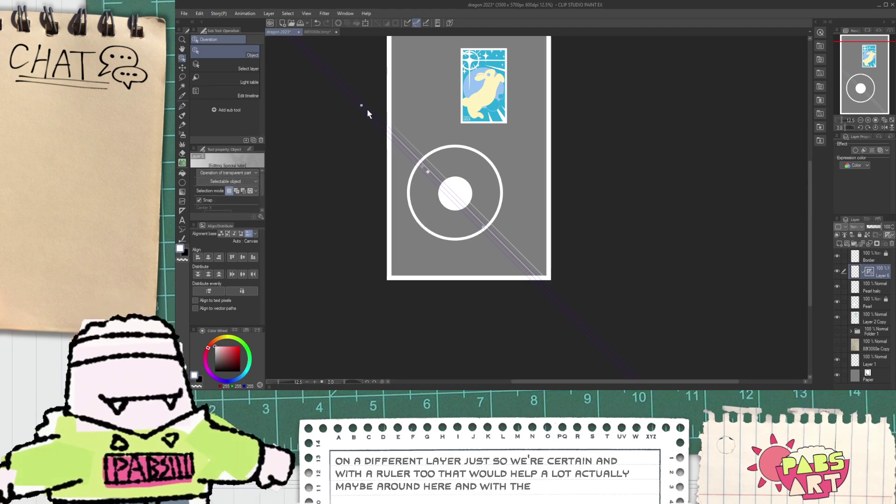
left_click_drag(362, 106, 361, 227)
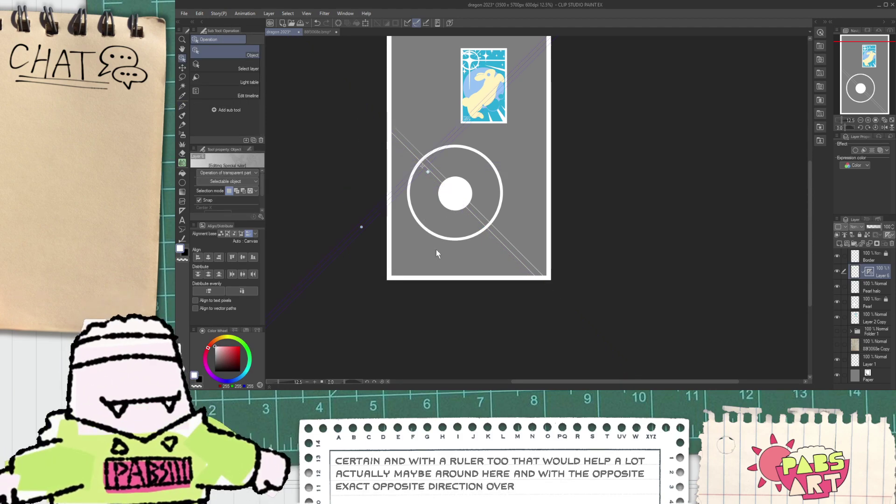
scroll(439, 225, "up", 2)
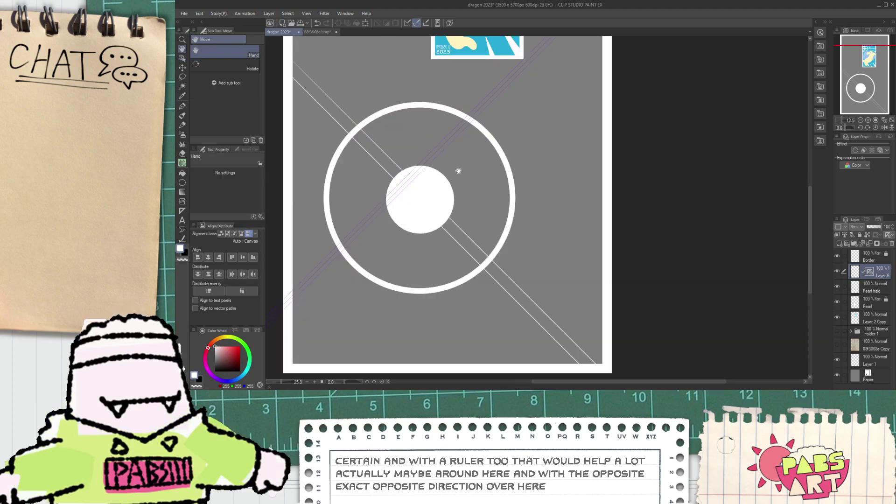
- Try thin pen lines along the parallel ruler from the canvas's lower-left edge to the upper right, undoing each one
key("p")
scroll(320, 313, "down", 2)
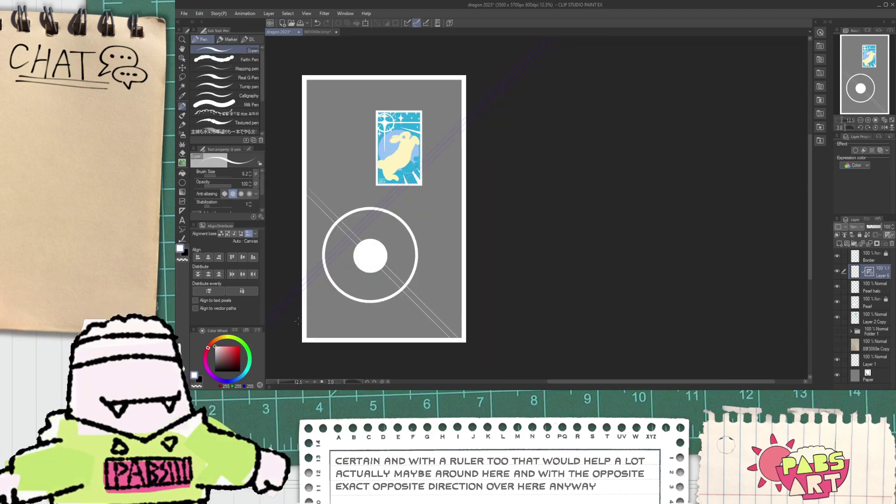
left_click_drag(299, 323, 464, 160)
key("ctrl+z")
left_click_drag(302, 325, 468, 162)
key("ctrl+z")
left_click_drag(305, 333, 552, 100)
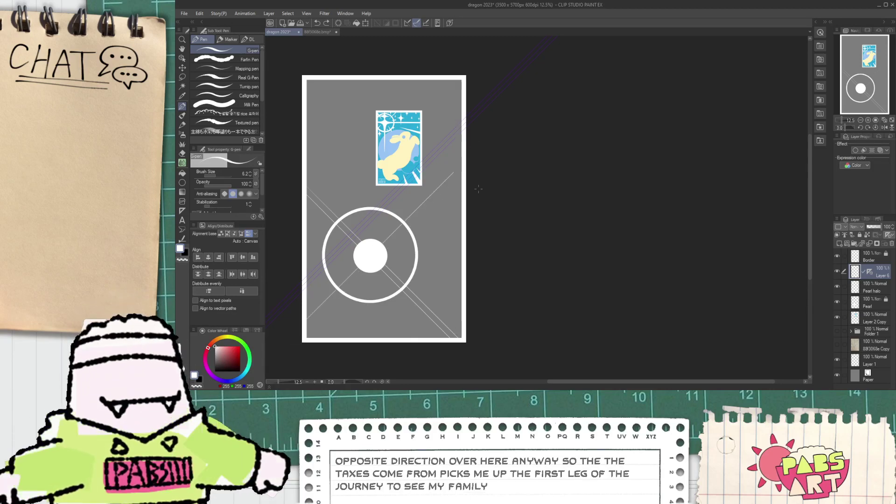
key("ctrl+z")
left_click_drag(303, 335, 480, 172)
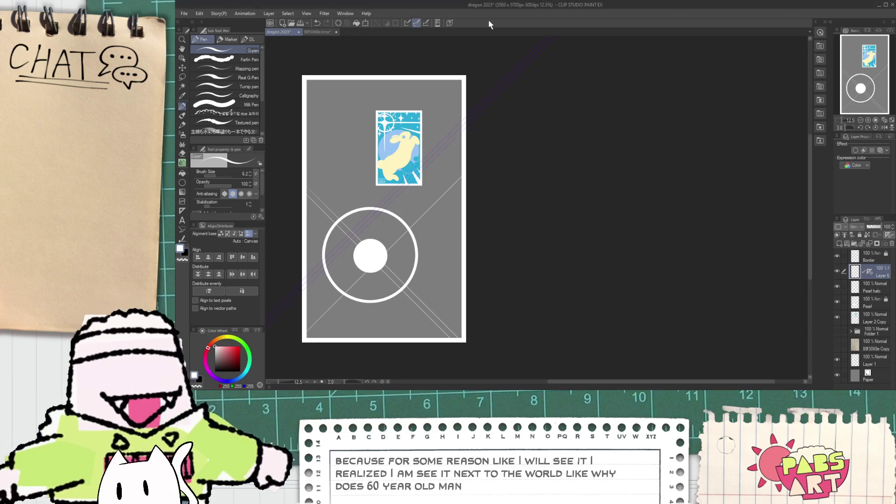
key("ctrl+z")
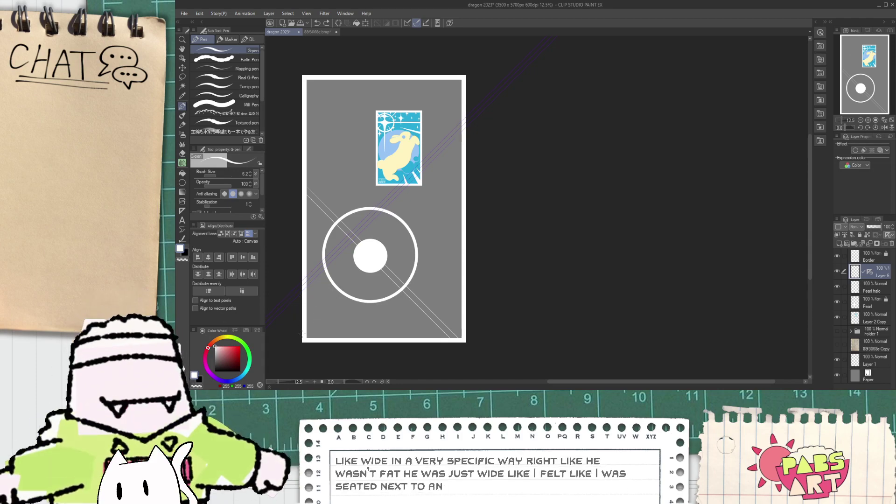
- Draw two thin parallel G-pen lines along the ruler from the canvas's lower-left edge through the pearl to its upper-right edge
left_click_drag(300, 333, 497, 148)
key("ctrl+z")
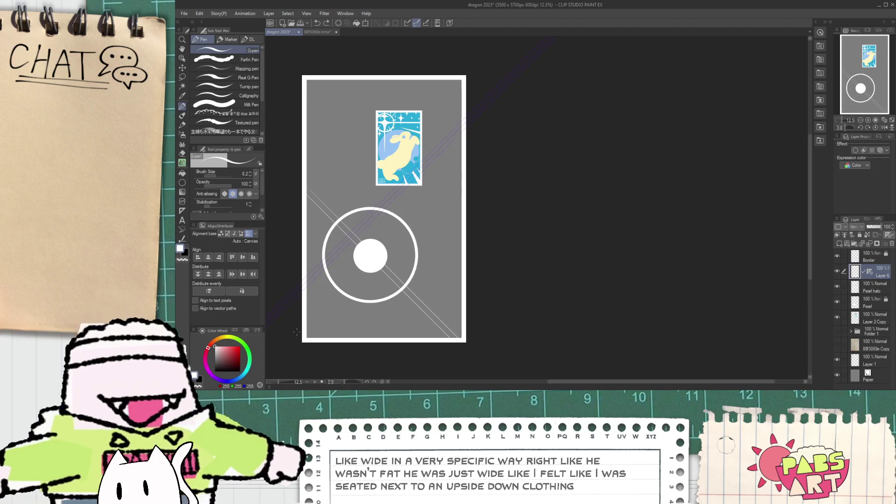
left_click_drag(300, 327, 500, 143)
key("ctrl+z")
left_click_drag(301, 328, 495, 134)
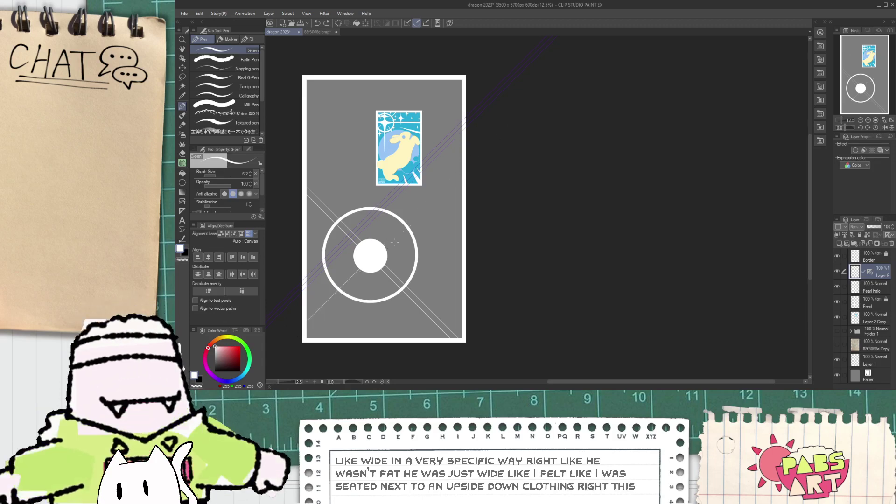
key("ctrl+z")
left_click_drag(303, 328, 491, 142)
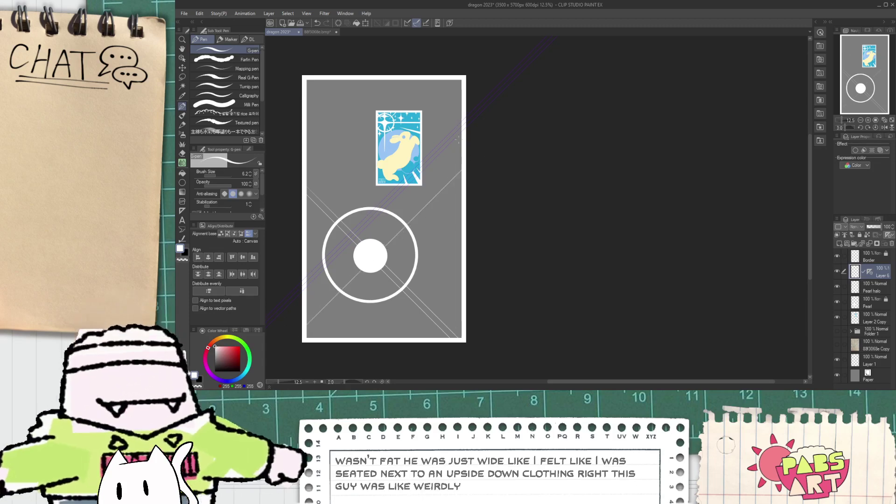
- Try filling the upper-left ray white while the Pearl halo layer is visible, and undo the fill
key("g")
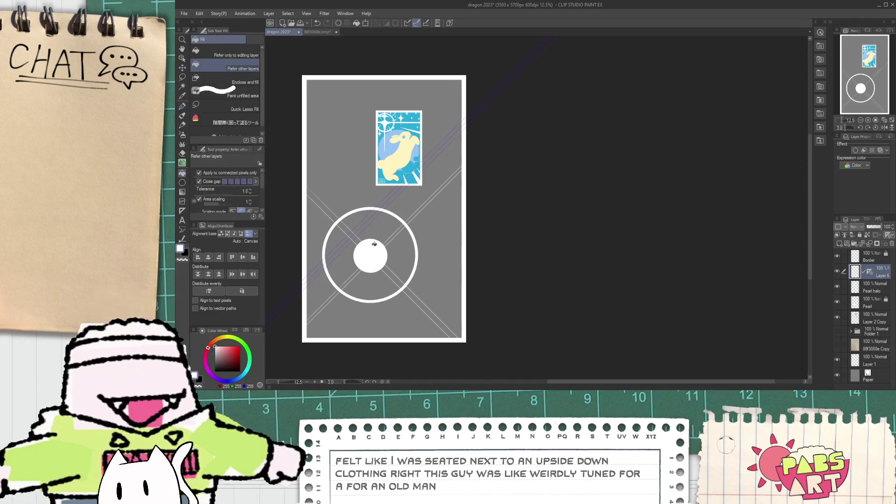
scroll(369, 248, "up", 3)
left_click(294, 178)
left_click_drag(293, 178, 371, 239)
scroll(367, 238, "up", 1)
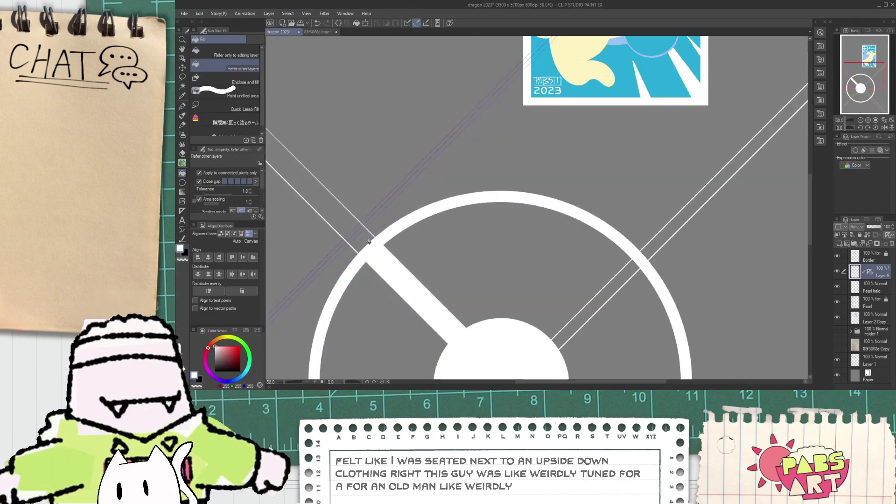
key("ctrl+z")
scroll(441, 283, "down", 1)
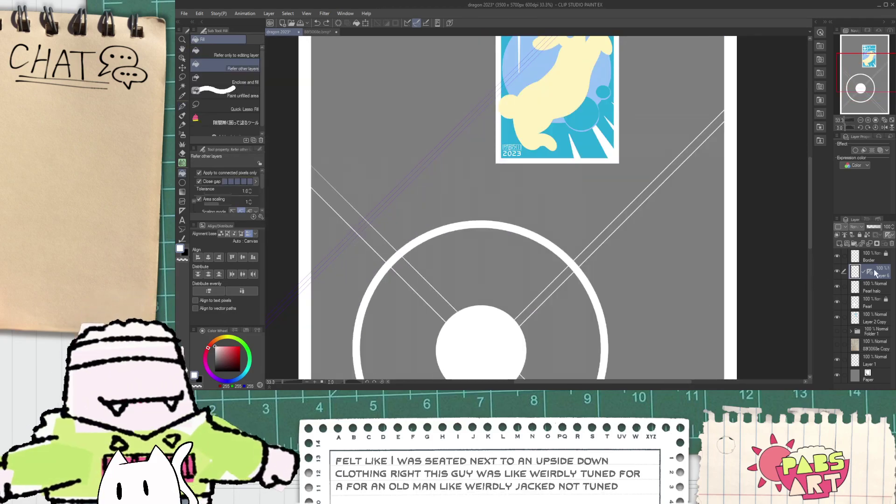
- Hide the Pearl halo layer and fill all four diagonal rays around the pearl with white using the Refer other layers fill
left_click(838, 286)
left_click(402, 269)
left_click(545, 294)
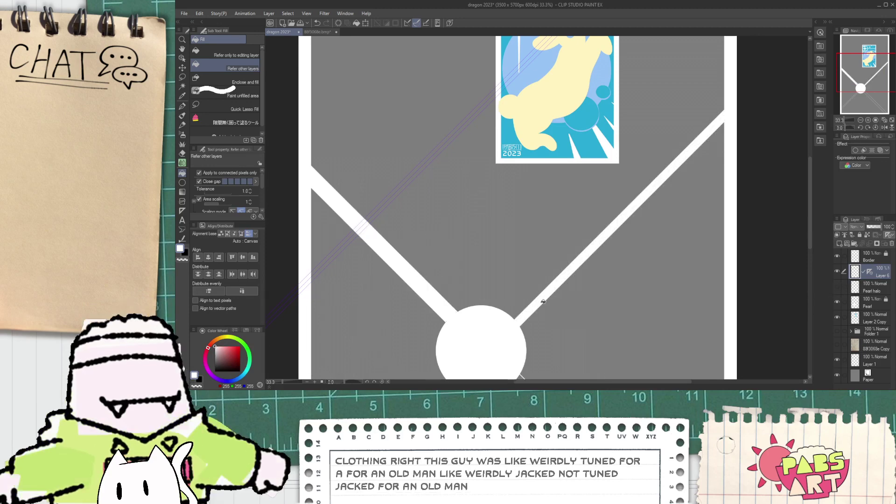
left_click_drag(525, 321, 538, 141)
left_click(440, 236)
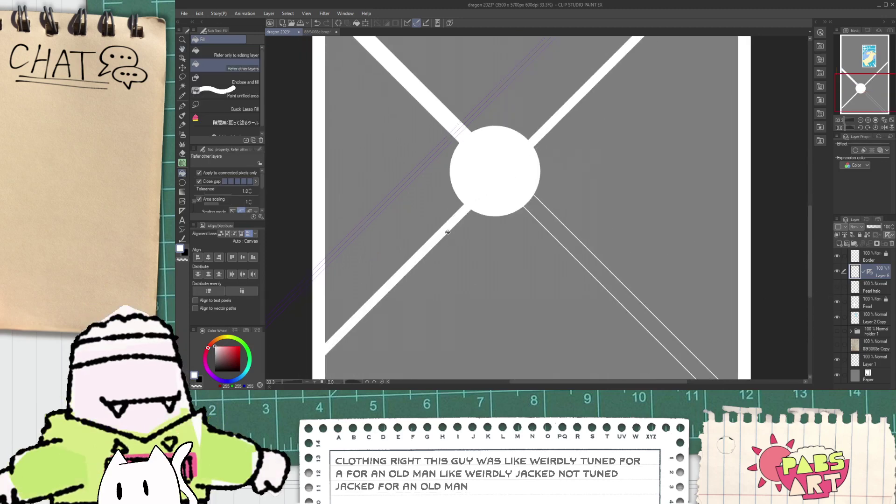
left_click(561, 225)
scroll(550, 220, "down", 7)
left_click_drag(511, 237, 495, 234)
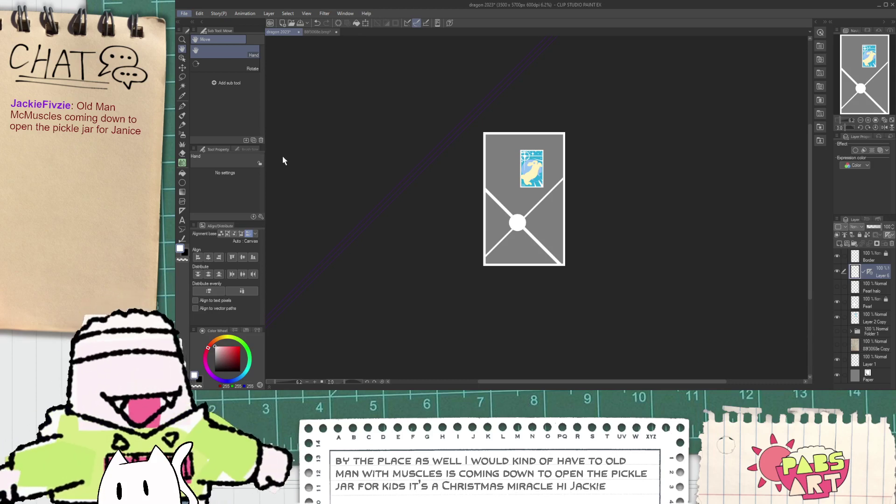
key("alt+Tab")
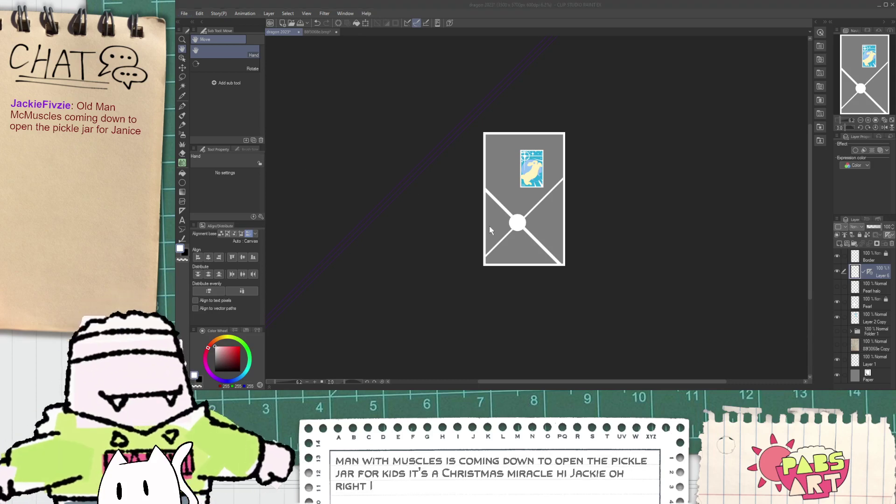
left_click(578, 155)
key("alt+Tab")
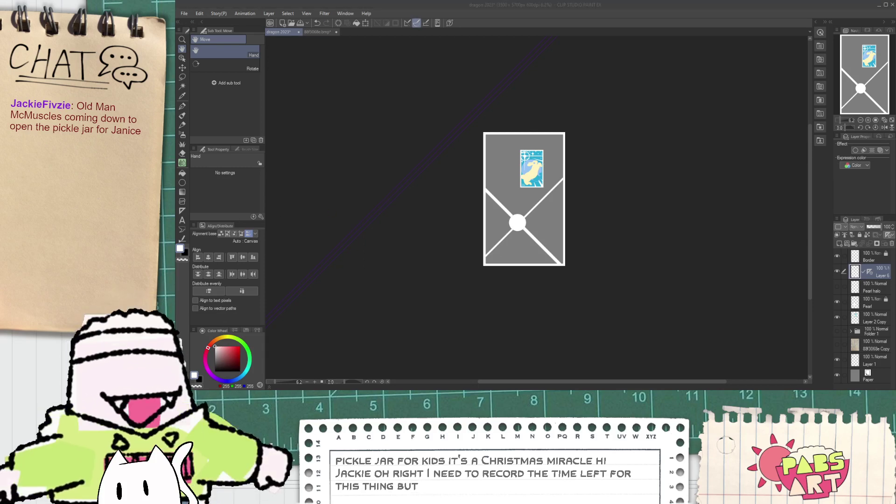
left_click(458, 11)
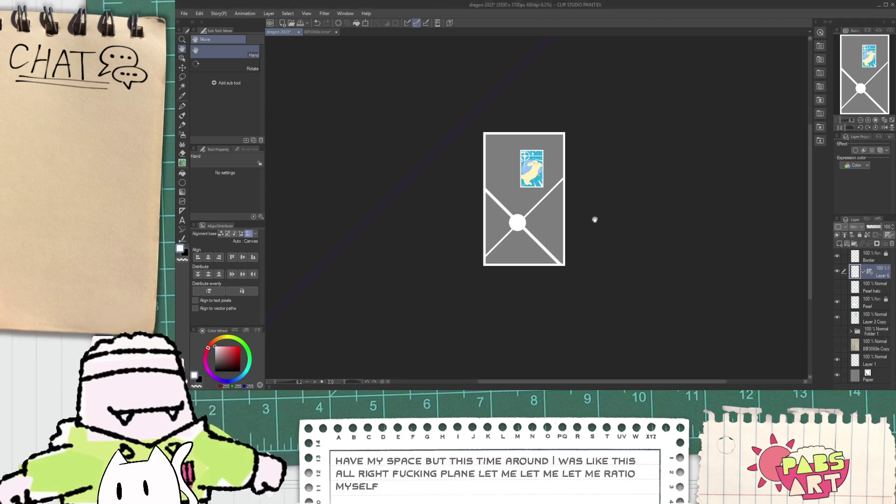
- Draw one more thin pen line along the upper side of the lower-left to upper-right ray to outline a wider ray
scroll(537, 240, "up", 4)
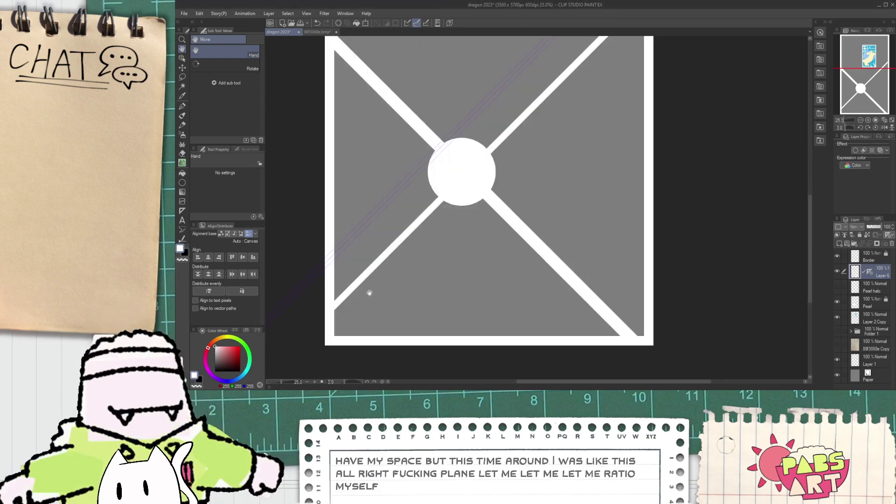
scroll(348, 290, "down", 2)
scroll(341, 285, "up", 2)
mouse_move(337, 298)
left_mouse_down()
mouse_move(486, 166)
mouse_move(597, 36)
left_mouse_up()
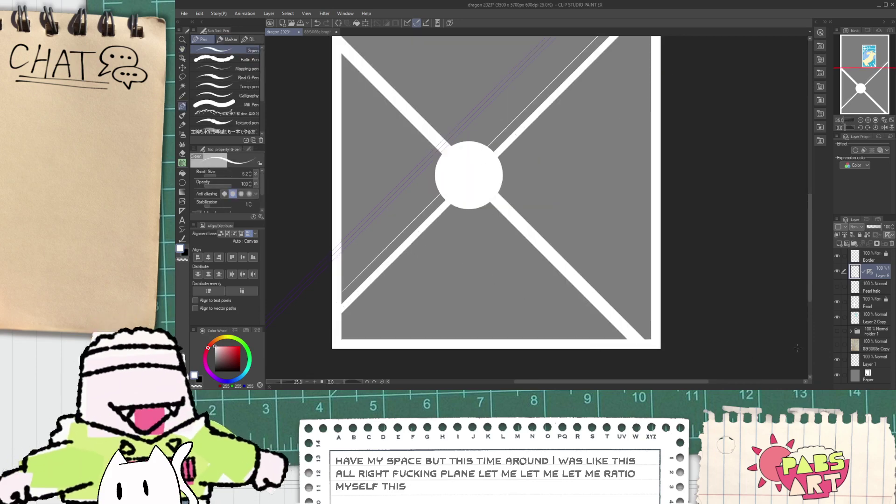
- Hide the Pearl layer and fill the added strip and the unfilled gaps where the two diagonal rays cross with white
left_click(835, 303)
key("g")
scroll(447, 215, "up", 1)
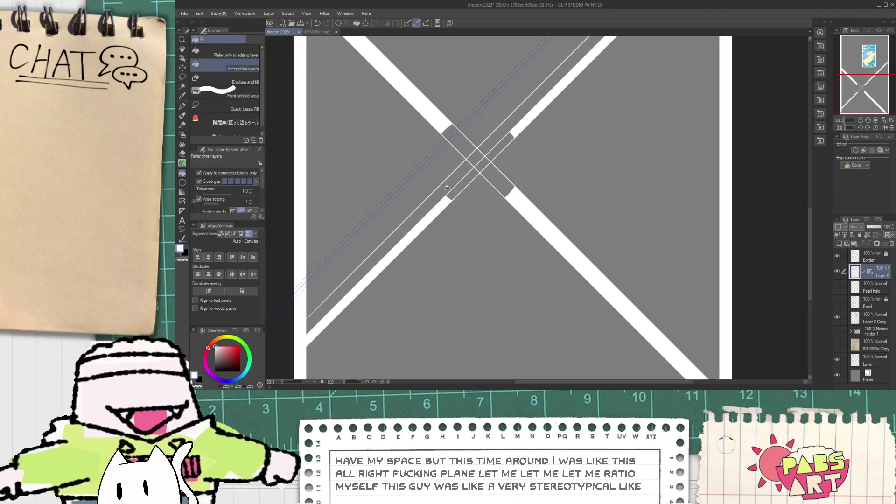
left_click(461, 181)
left_click(486, 154)
left_click(486, 154)
left_click(469, 147)
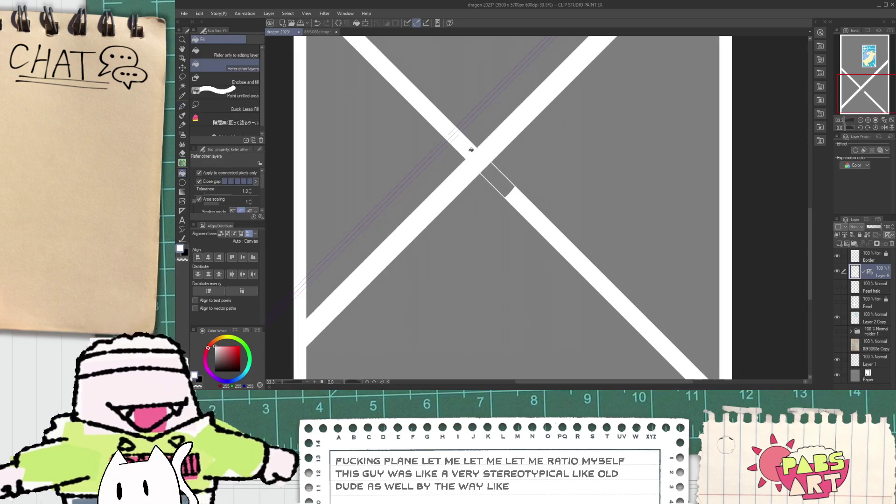
left_click(493, 174)
scroll(485, 163, "down", 3)
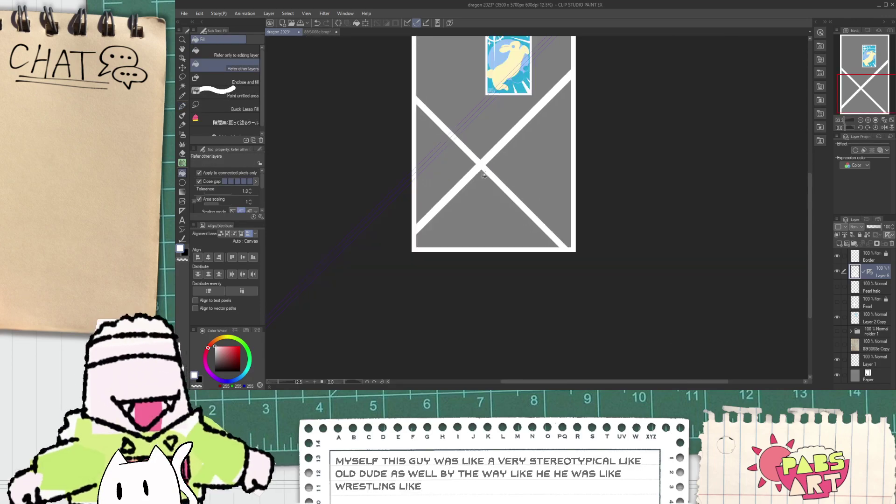
- Make the Pearl and Pearl halo layers visible again over the crossed rays
key("space")
left_click_drag(473, 156, 492, 231)
scroll(492, 230, "up", 3)
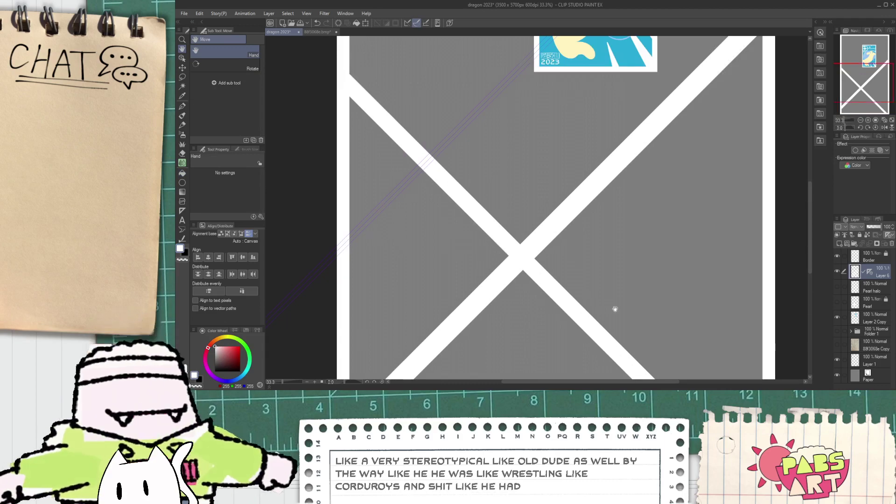
scroll(513, 254, "up", 2)
scroll(740, 311, "down", 3)
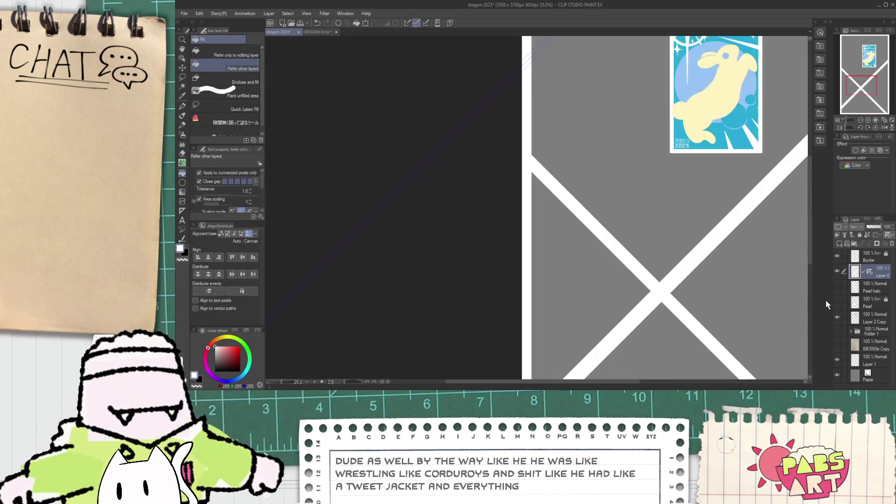
key("space")
left_click_drag(721, 307, 614, 240)
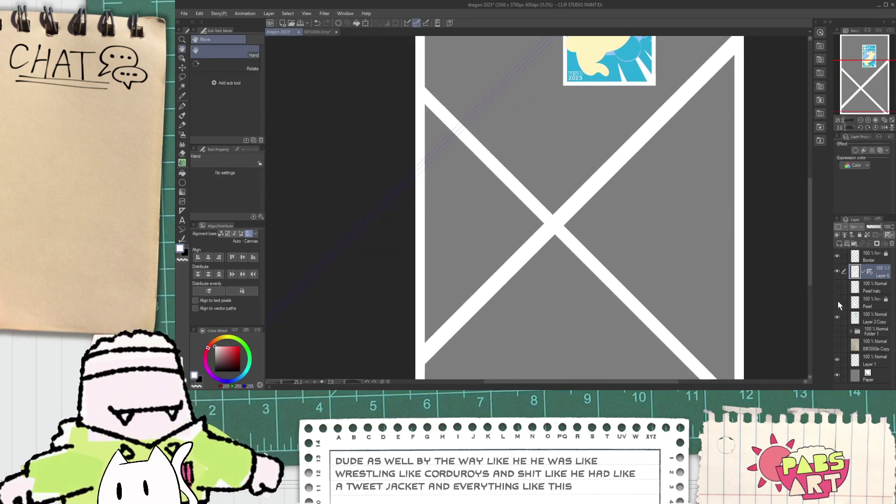
left_click_drag(838, 302, 837, 286)
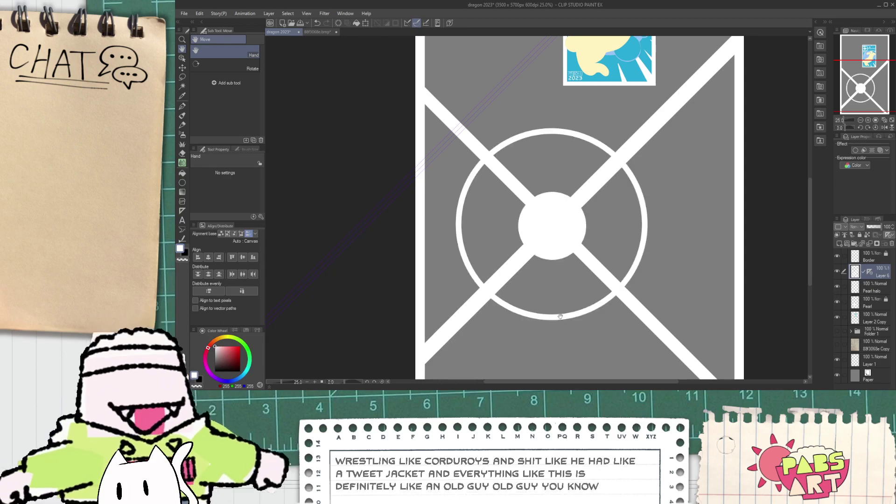
- Hide the parallel ruler attached to the ray layer
left_click_drag(560, 317, 546, 246)
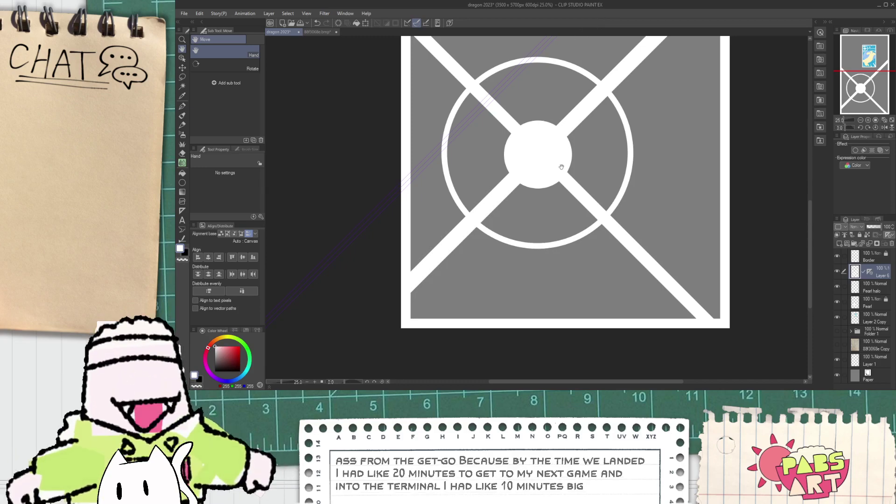
left_click_drag(538, 163, 502, 189)
left_click_drag(504, 271, 481, 277)
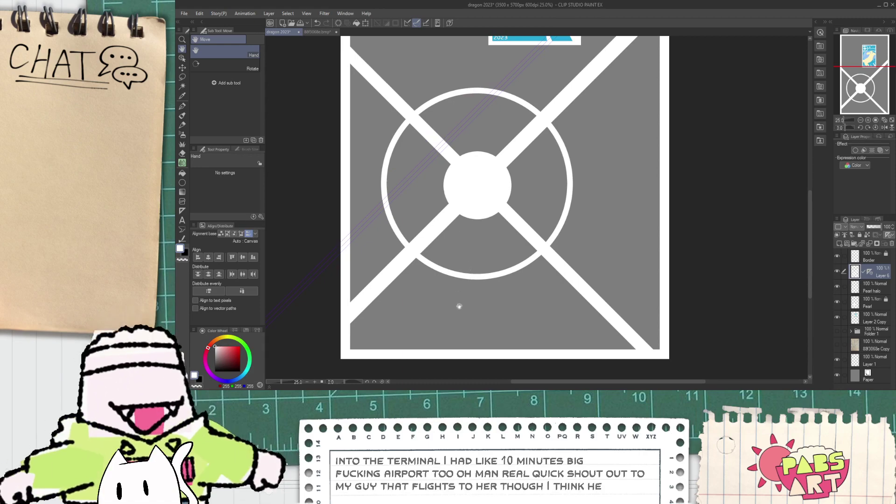
left_click_drag(459, 306, 421, 296)
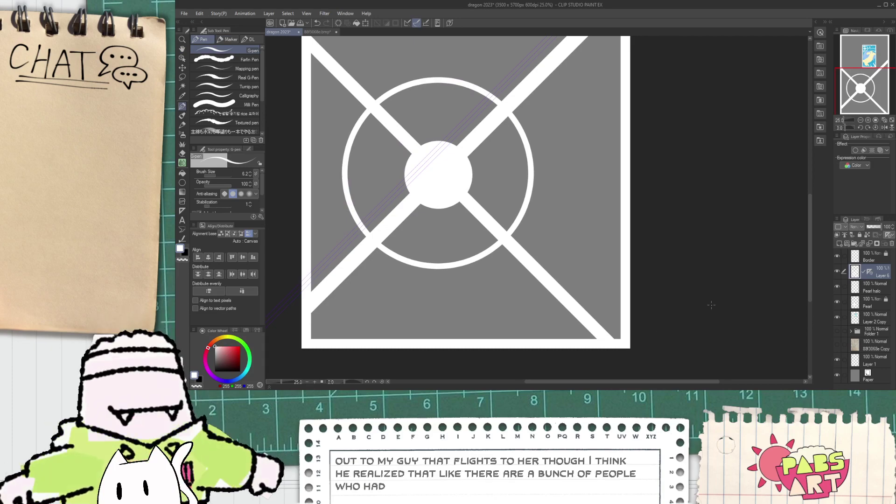
left_click(870, 274)
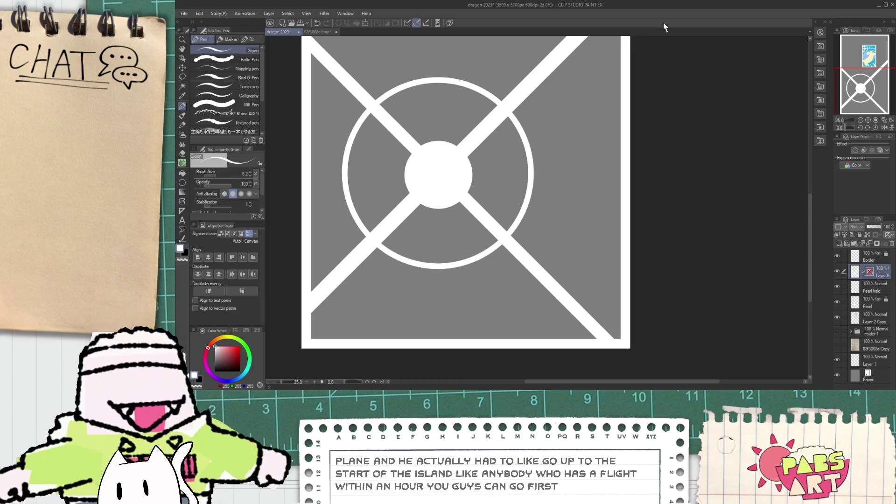
- Draw short slanted pen lines on both sides of the lower-left ray, bridging its edges to the pearl's outline
key("space")
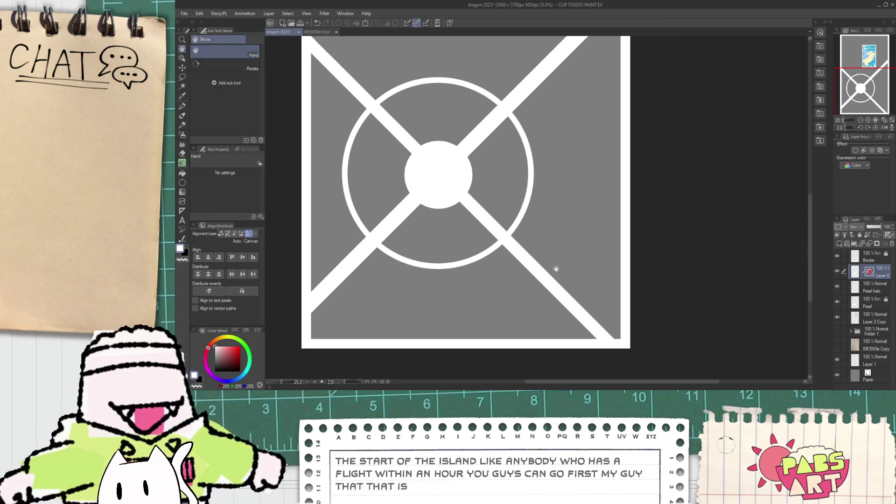
left_click_drag(493, 224, 538, 242)
key("p")
scroll(435, 247, "up", 3)
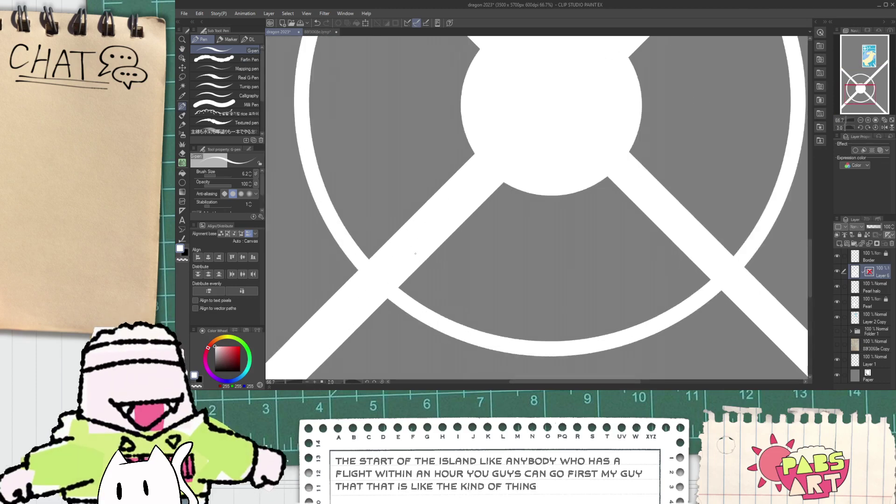
left_click_drag(467, 218, 521, 190)
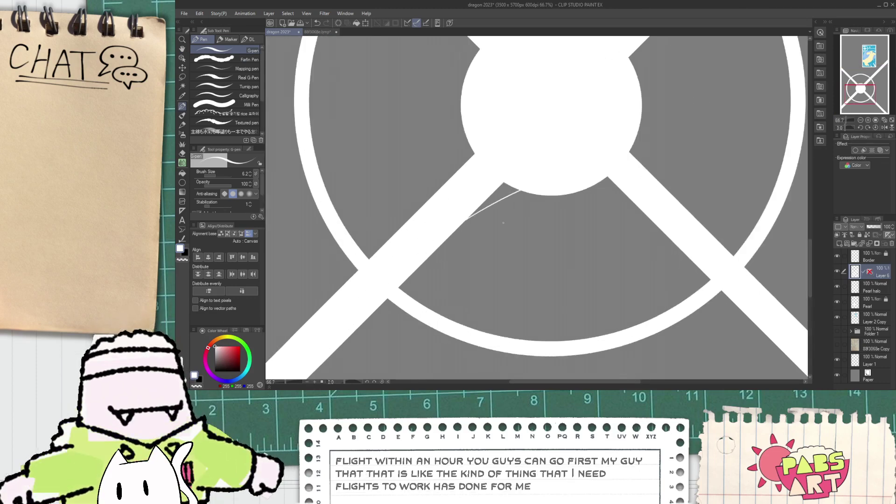
- Fill the gaps enclosed by the slanted lines between the lower-left ray and the pearl with white
key("g")
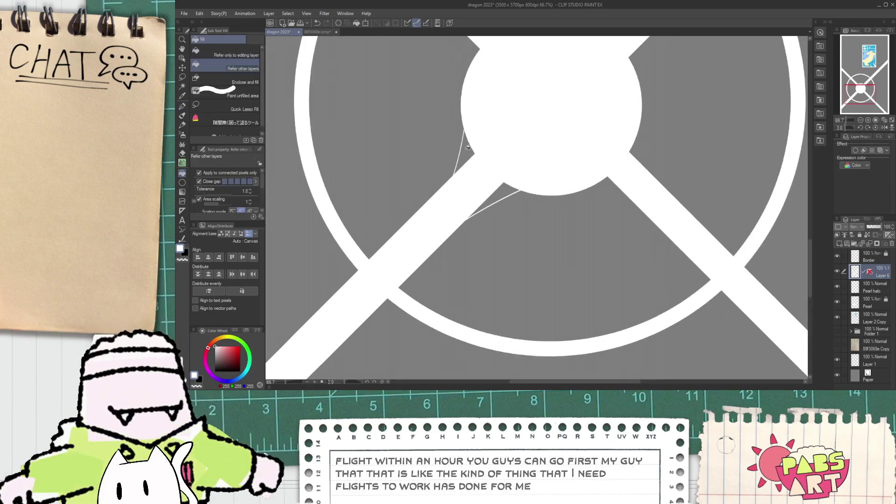
scroll(493, 176, "up", 1)
left_click(504, 197)
scroll(465, 231, "up", 1)
key("p")
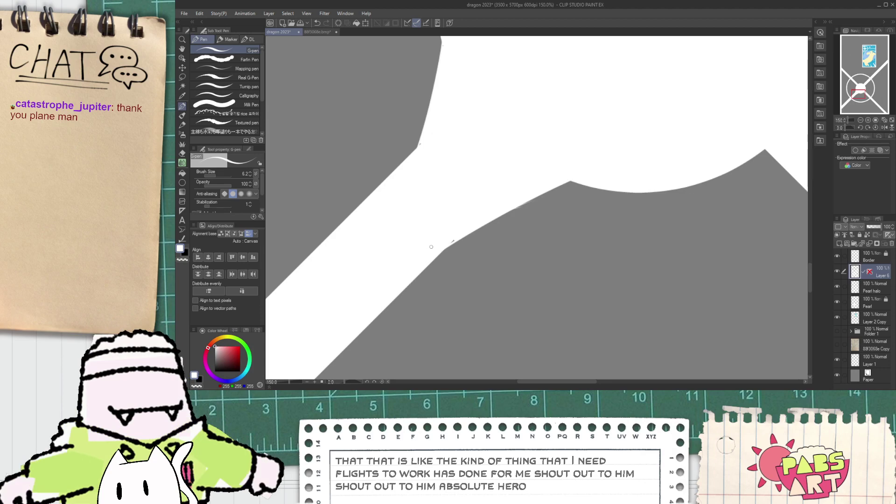
scroll(431, 247, "down", 1)
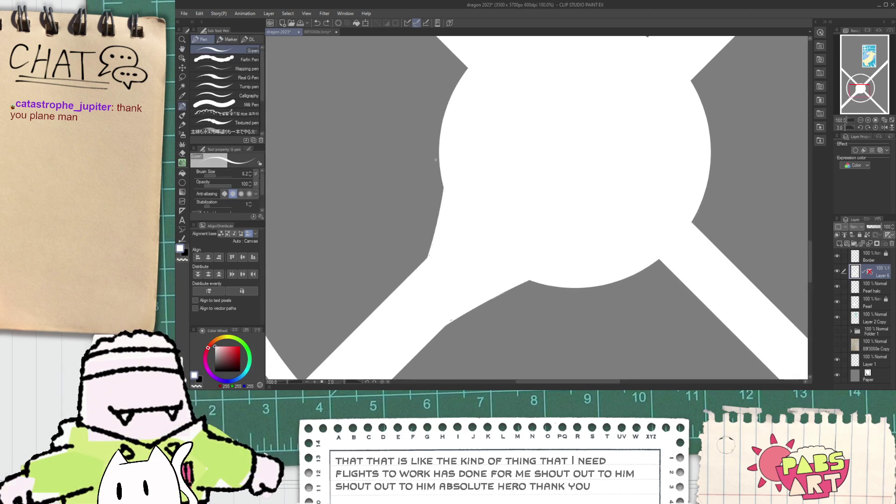
- Draw white pen strokes along the underside of the lower-left ray's flare, curving it into the pearl's lower edge
scroll(428, 268, "up", 1)
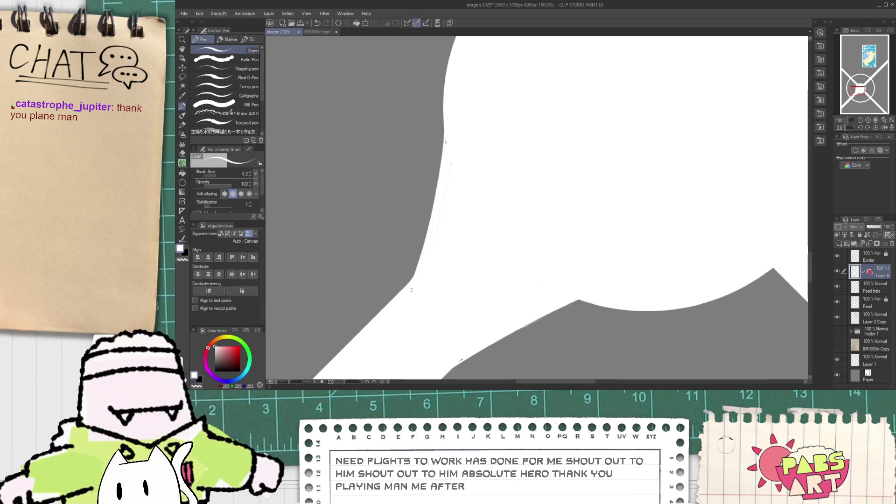
key("space")
scroll(450, 270, "down", 1)
left_click_drag(449, 270, 472, 213)
scroll(528, 269, "up", 1)
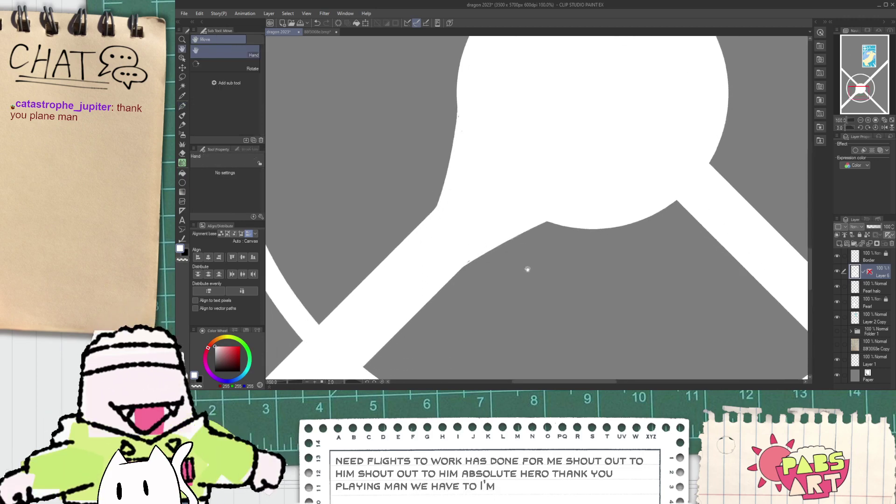
scroll(496, 222, "up", 2)
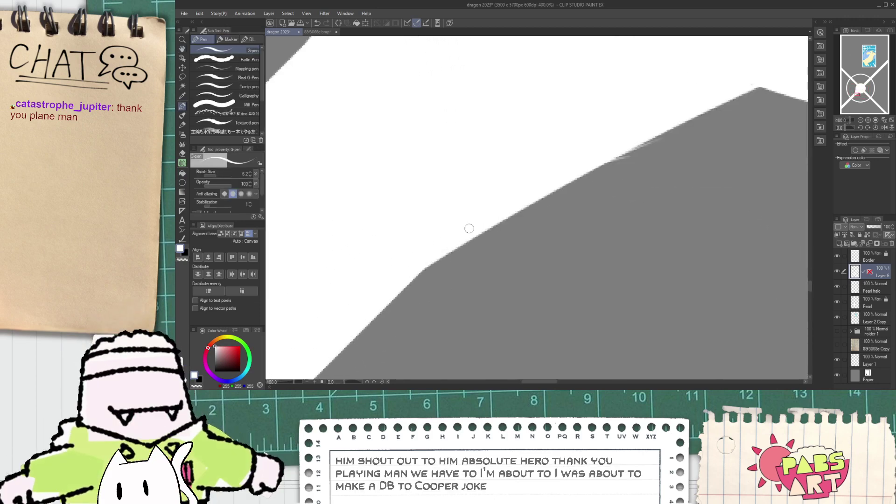
scroll(496, 221, "down", 2)
left_click_drag(449, 252, 607, 182)
key("ctrl+z")
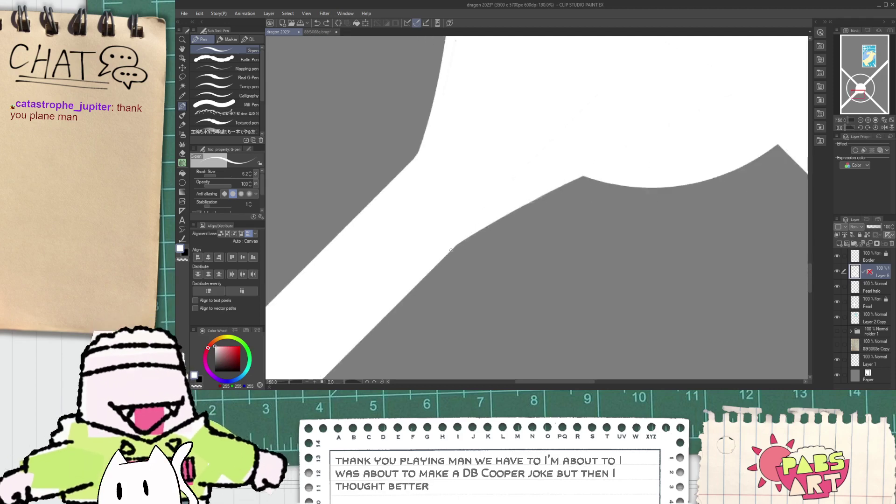
left_click_drag(449, 250, 598, 181)
left_click_drag(454, 248, 603, 181)
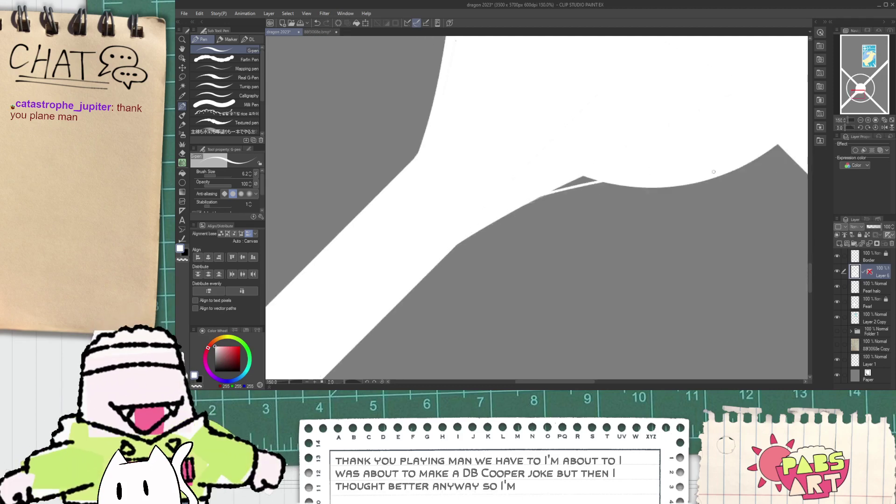
- Fill the sliver enclosed under the pearl with white and add another pen stroke softening the flare's lower curve
key("g")
left_click(584, 179)
scroll(555, 192, "up", 1)
key("p")
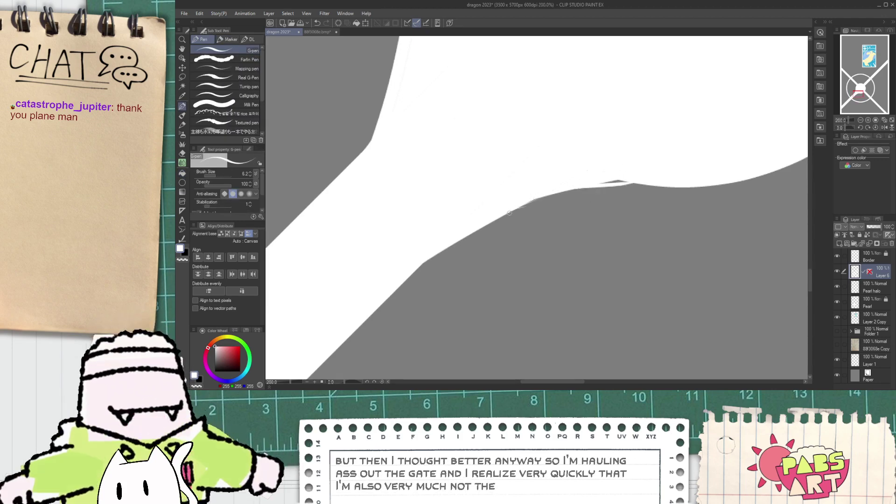
left_click_drag(522, 204, 631, 181)
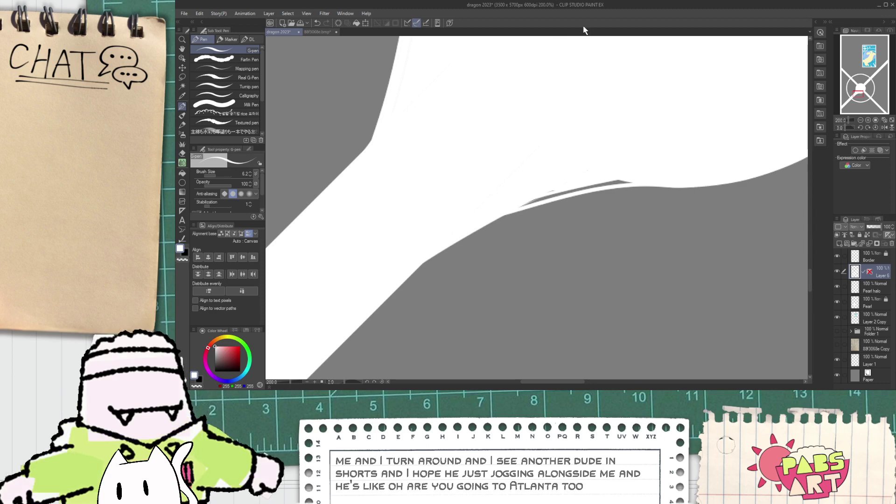
- Set the G-pen brush size to 24.5 and paint over the remaining gaps along the lower-left flare's underside
scroll(548, 114, "down", 1)
left_click_drag(548, 114, 478, 136)
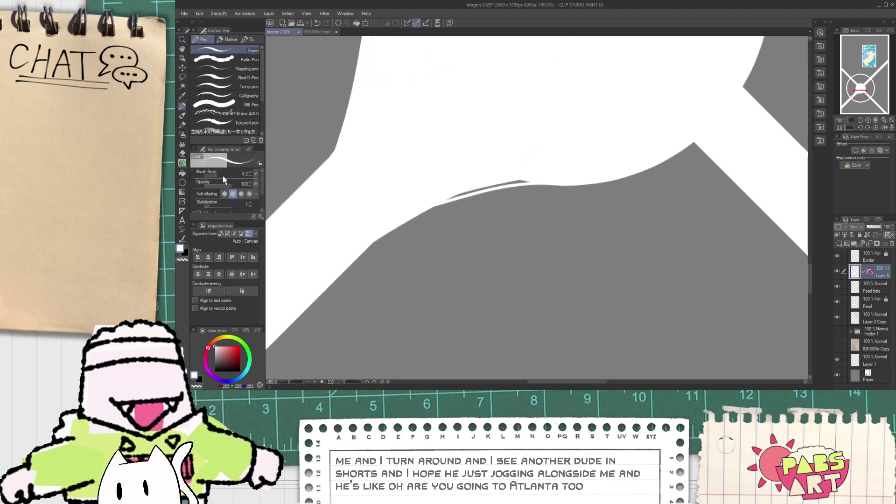
left_click_drag(217, 176, 220, 177)
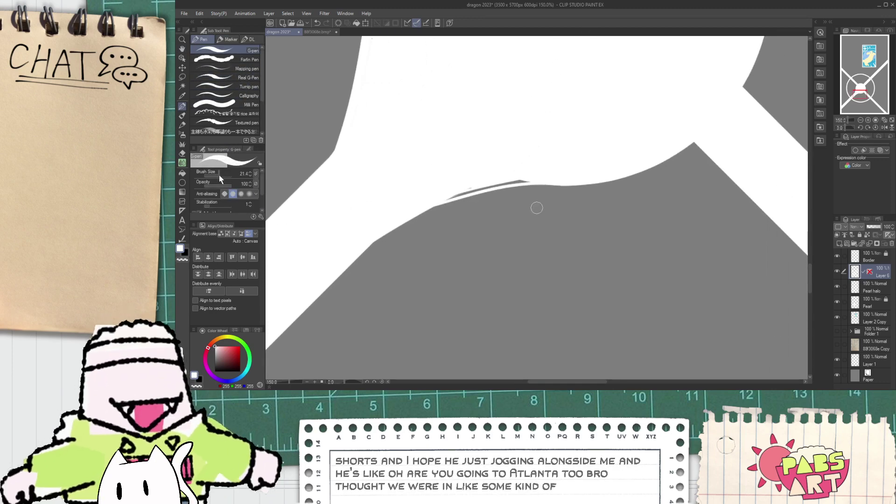
left_click_drag(367, 244, 563, 181)
key("ctrl+z")
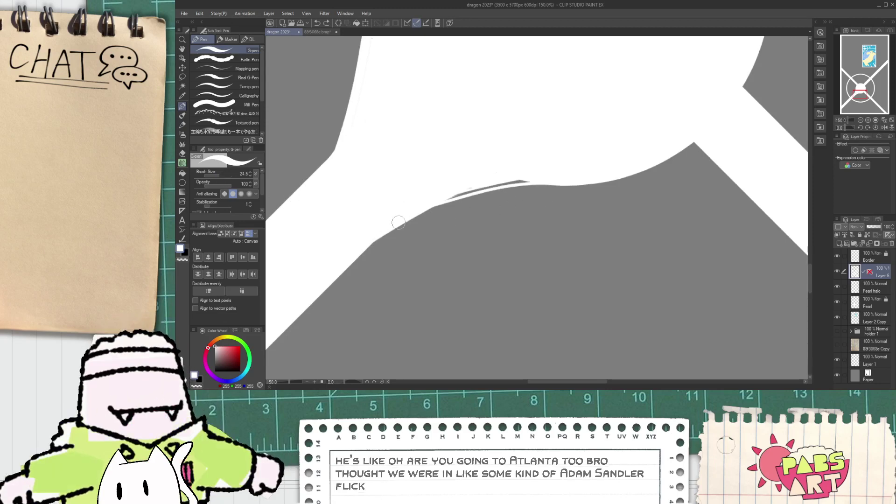
left_click_drag(395, 226, 599, 179)
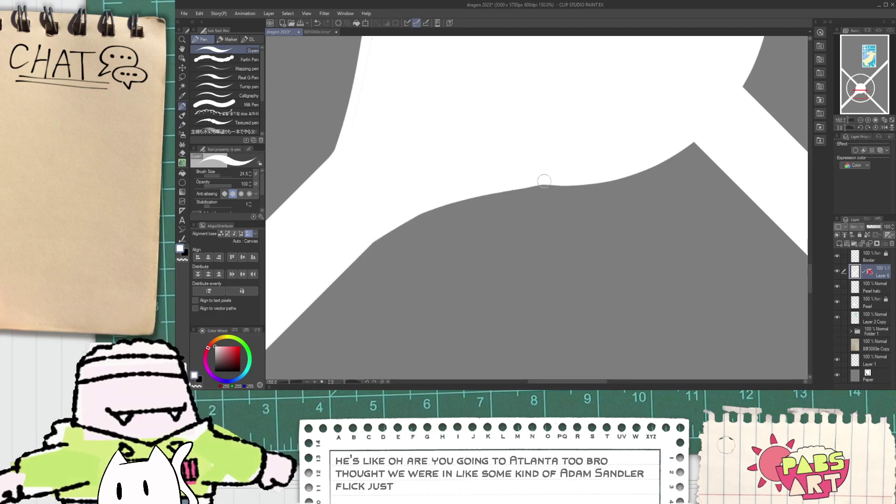
- Round the outer left side of the lower-left flare into the pearl with thick white pen strokes
scroll(541, 179, "down", 1)
key("space")
left_click_drag(501, 127, 508, 209)
left_click_drag(397, 262, 434, 174)
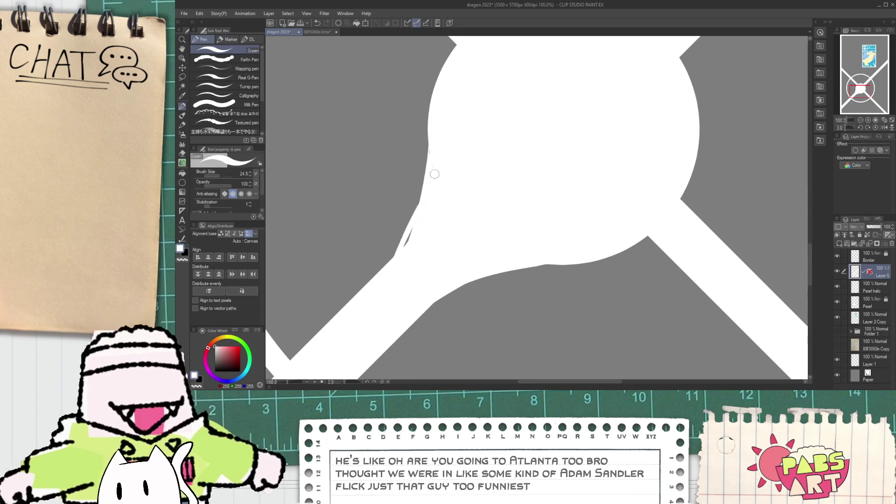
key("ctrl+z")
left_click_drag(393, 264, 436, 150)
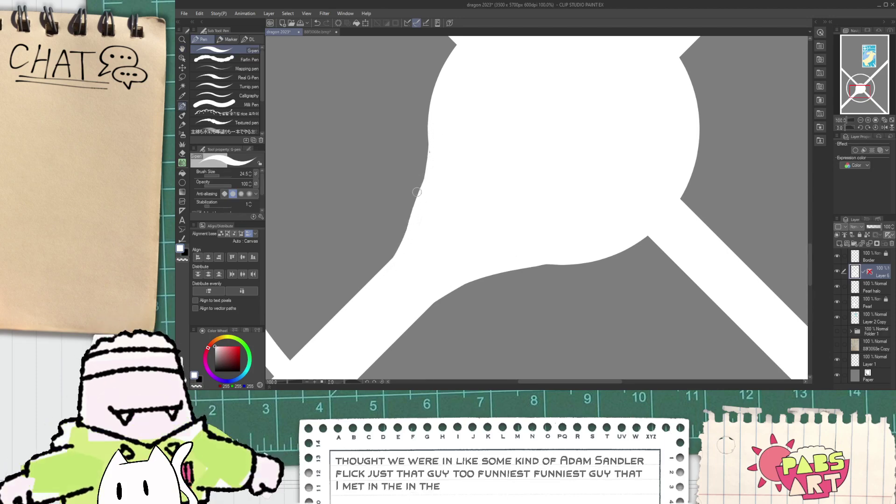
scroll(406, 246, "down", 6)
scroll(426, 217, "up", 5)
key("ctrl+z")
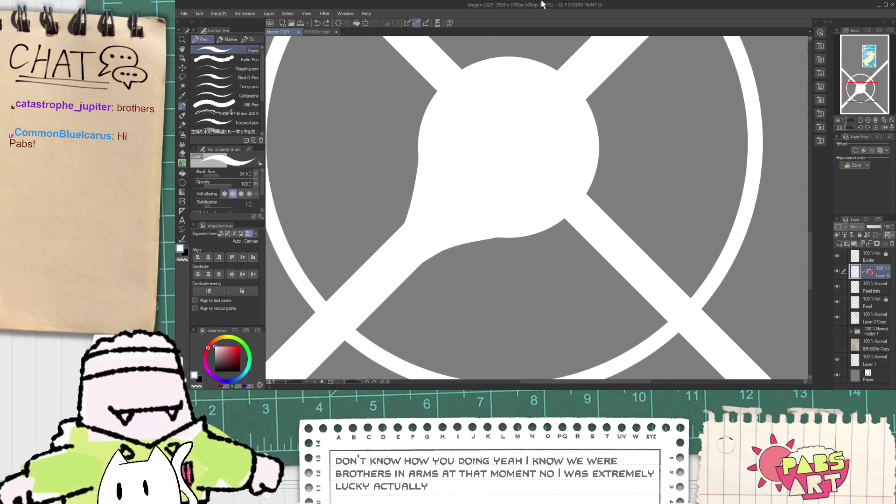
scroll(390, 256, "up", 1)
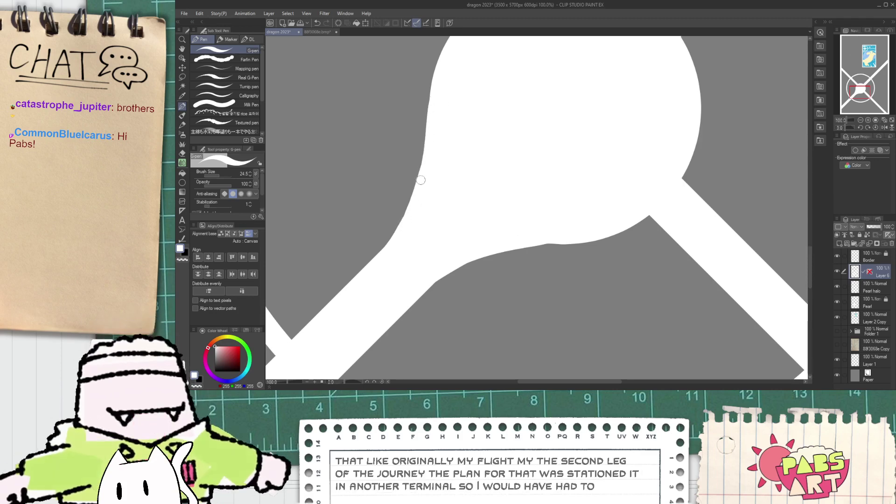
- Smooth the bump where the lower-left flare's underside meets the bottom of the pearl with white strokes
left_click_drag(486, 208, 453, 160)
scroll(405, 241, "up", 1)
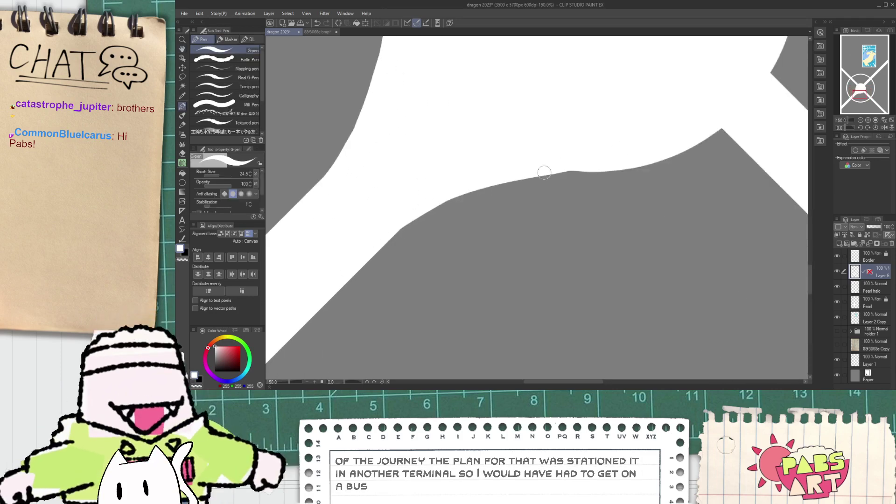
left_click_drag(418, 212, 579, 169)
left_click_drag(486, 186, 556, 171)
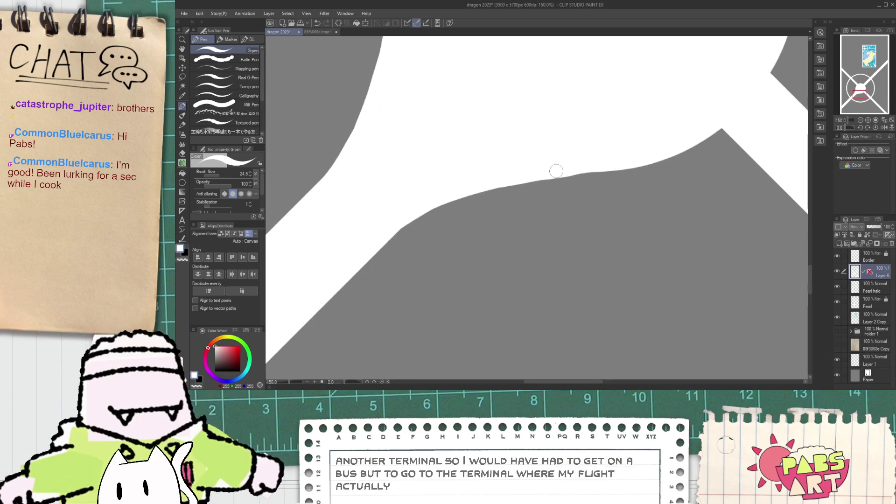
- Draw a white arc from the pearl's underside to the lower-right ray, fill the enclosed gap and smooth its end
scroll(553, 168, "down", 2)
left_click_drag(543, 112, 509, 185)
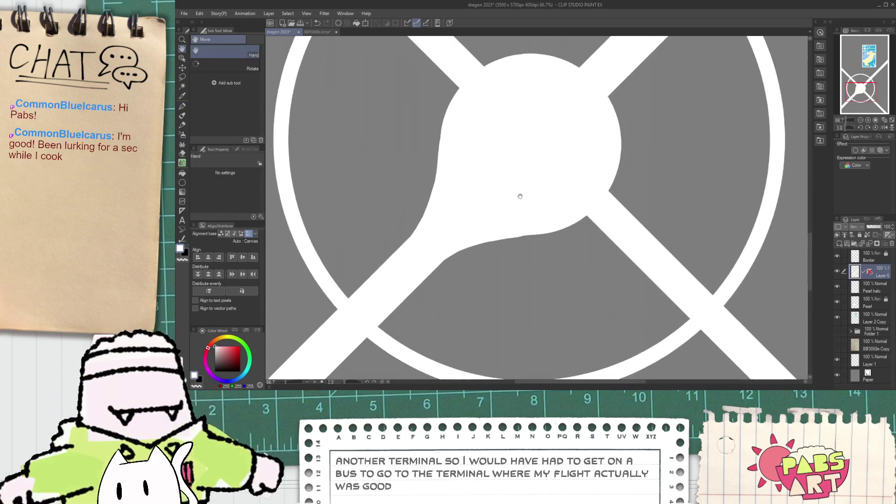
scroll(520, 196, "up", 3)
key("p")
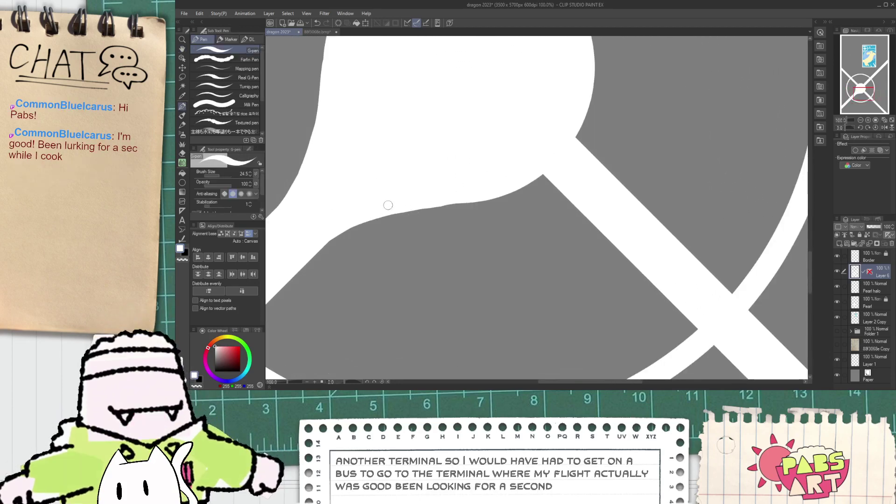
left_click_drag(388, 206, 605, 236)
key("ctrl+z")
left_click_drag(389, 213, 600, 231)
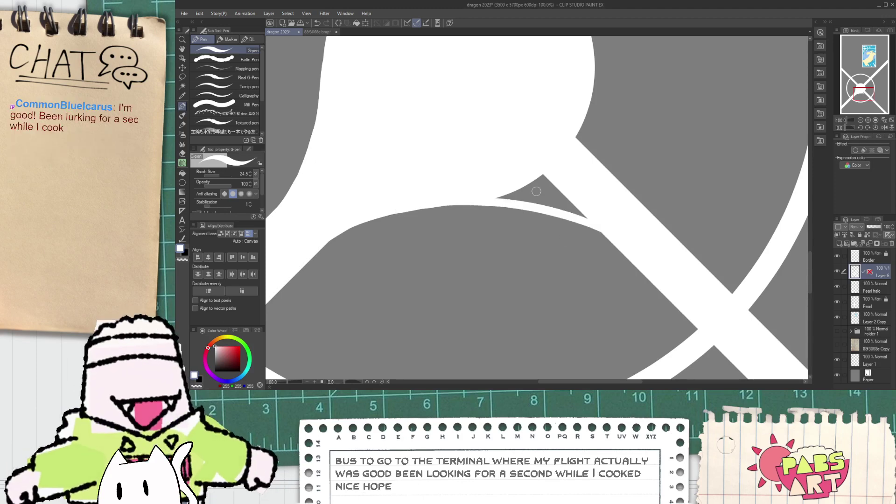
key("g")
left_click(539, 190)
key("p")
left_click_drag(547, 207, 621, 248)
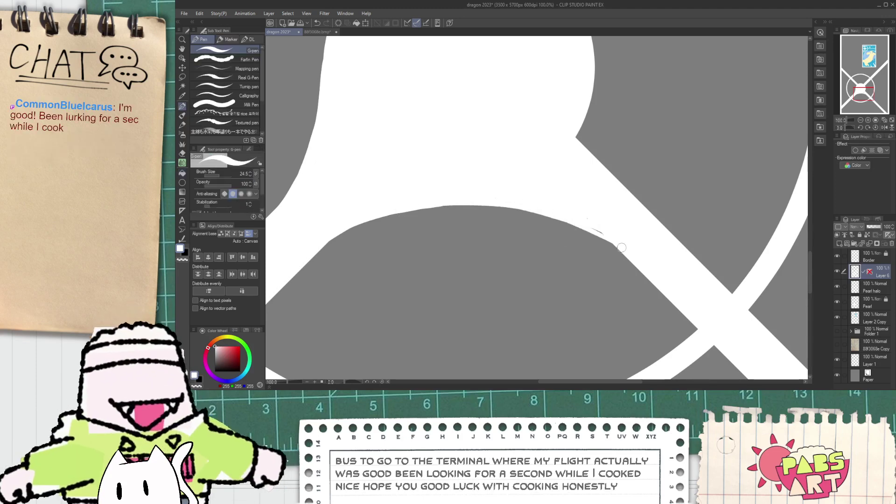
- Draw a white curve beside the pearl's right side from the lower-right to the upper-right ray and fill the enclosed gap
scroll(581, 204, "down", 1)
left_click_drag(544, 147, 472, 200)
left_click_drag(560, 278, 518, 110)
key("ctrl+z")
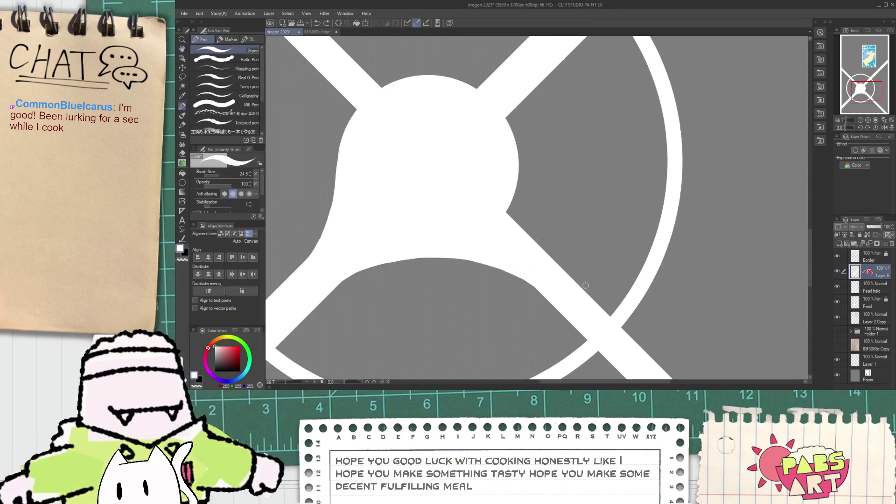
left_click_drag(586, 292, 522, 100)
key("g")
left_click(541, 225)
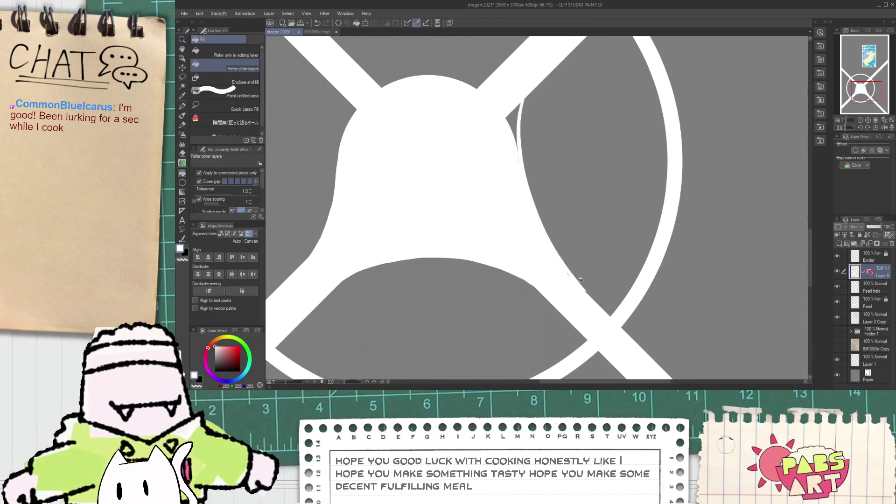
- Erase the rough bump where the right-hand curve meets the outer edge of the lower-right ray
scroll(581, 280, "up", 2)
key("p")
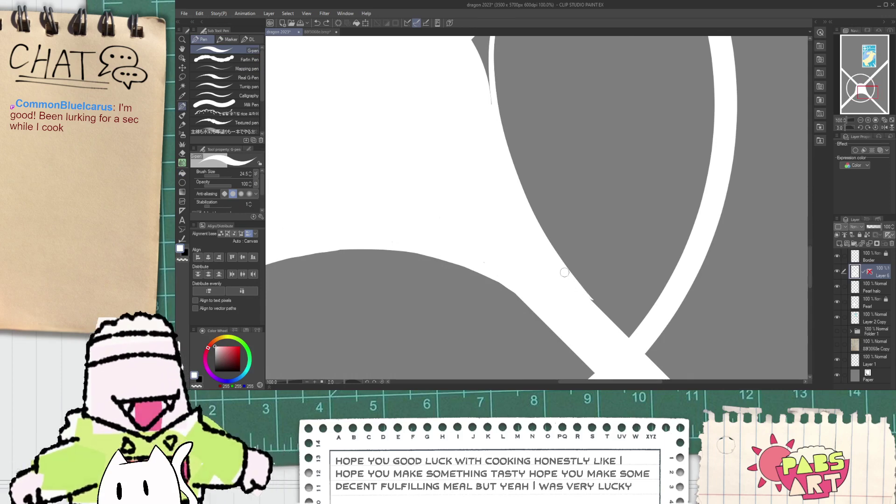
key("e")
mouse_move(602, 323)
left_mouse_down()
mouse_move(577, 279)
mouse_move(599, 302)
left_mouse_up()
scroll(588, 293, "down", 2)
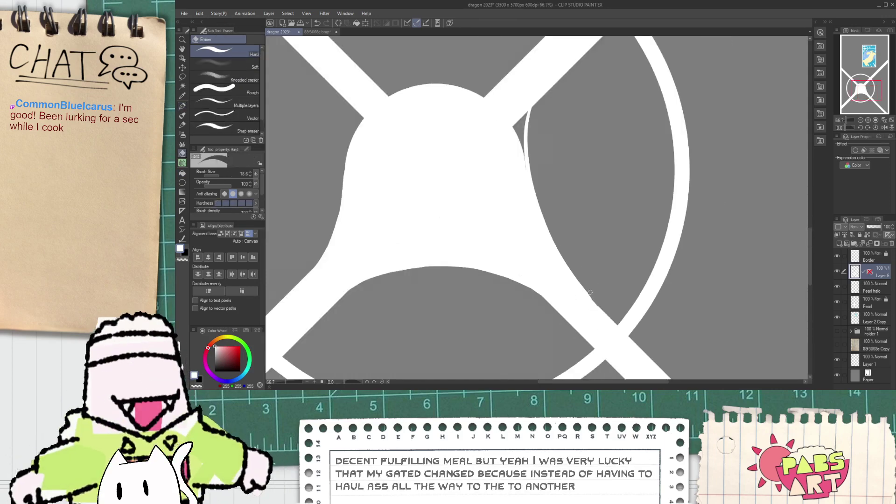
- Paint over the leftover gap beside the pearl and round the curve into the upper-right ray with white
scroll(551, 234, "up", 2)
key("p")
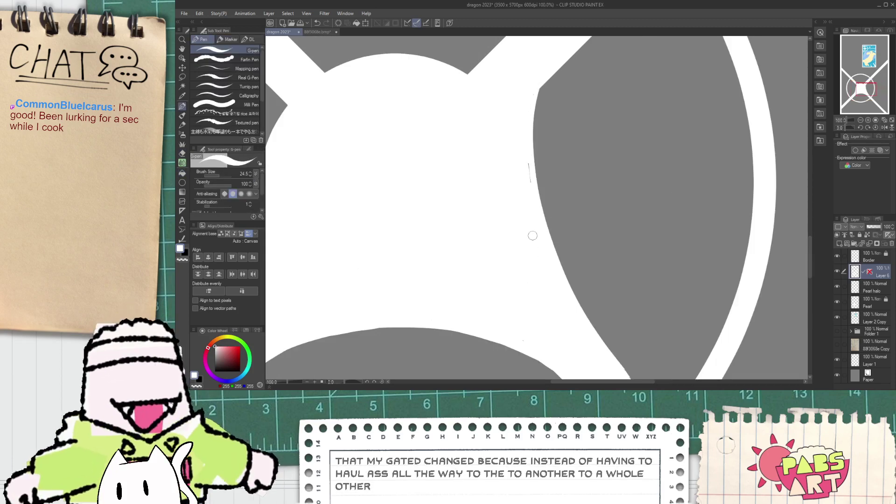
mouse_move(527, 139)
left_mouse_down()
mouse_move(515, 233)
mouse_move(585, 129)
mouse_move(541, 204)
mouse_move(560, 152)
left_mouse_up()
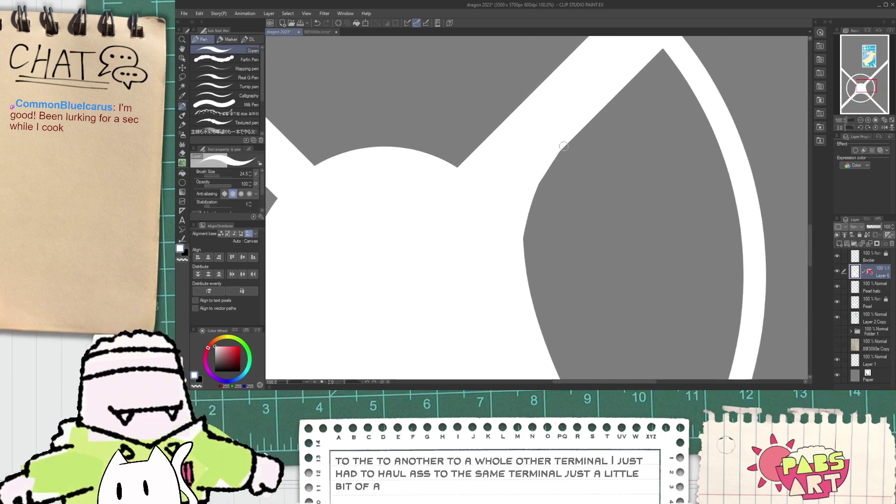
key("space")
left_click_drag(429, 216, 483, 198)
scroll(467, 204, "down", 1)
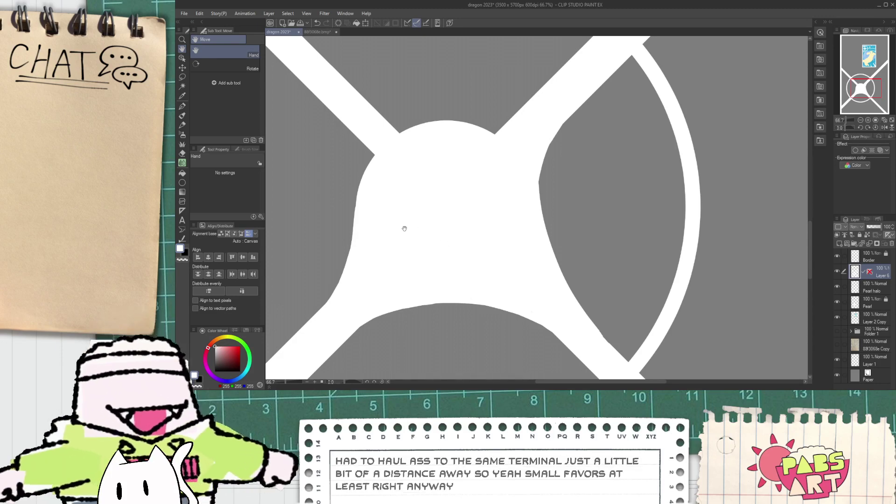
- Draw a white curve from the upper-left ray down the pearl's left side and fill the enclosed gap with white
left_click_drag(418, 223, 457, 223)
left_click_drag(362, 143, 416, 220)
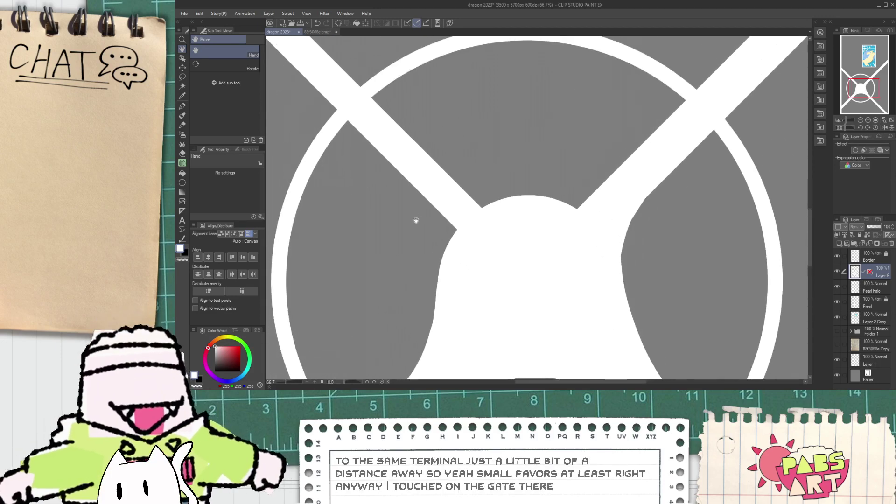
key("p")
left_click_drag(397, 168, 437, 290)
key("ctrl+z")
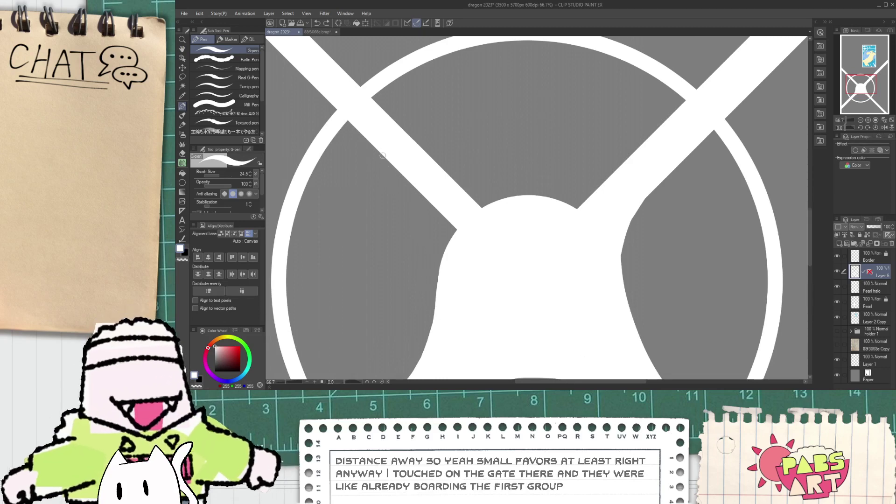
left_click_drag(395, 169, 440, 270)
key("ctrl+z")
left_click_drag(397, 169, 445, 290)
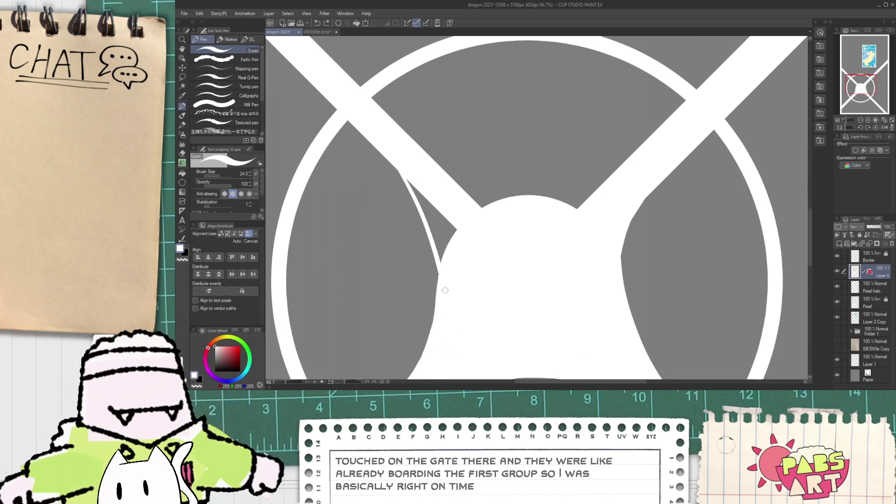
key("ctrl+z")
left_click_drag(396, 168, 433, 291)
key("g")
left_click(432, 245)
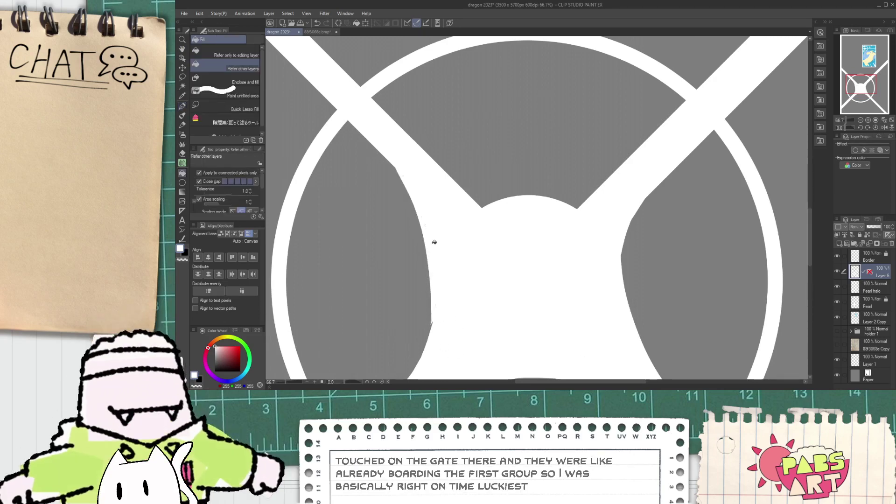
- Draw a white curve above the pearl between the two upper rays and fill the gap beneath it with white
key("p")
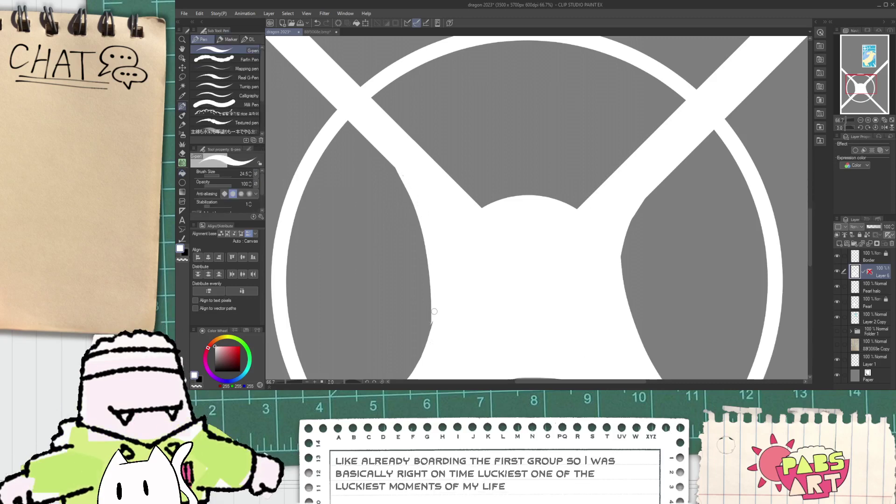
key("h")
mouse_move(423, 186)
left_mouse_down()
mouse_move(407, 184)
mouse_move(533, 173)
left_mouse_up()
key("p")
key("ctrl+z")
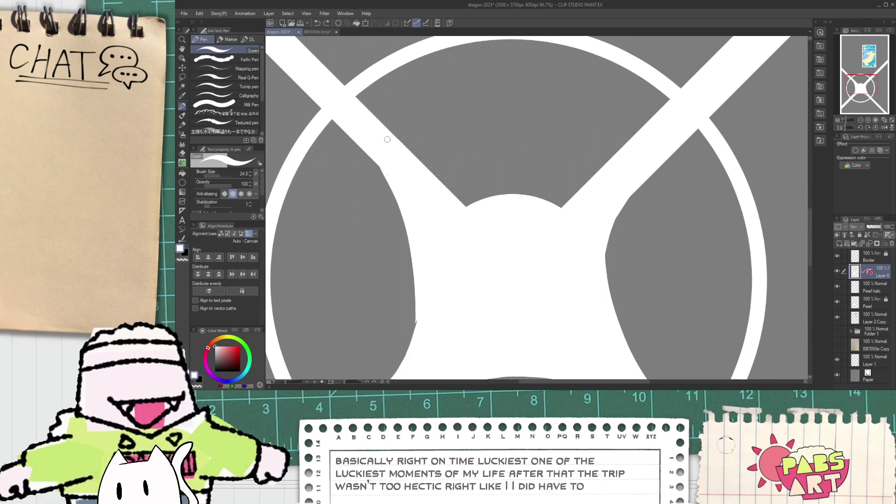
left_click_drag(407, 160, 625, 141)
key("ctrl+z")
left_click_drag(406, 148, 645, 125)
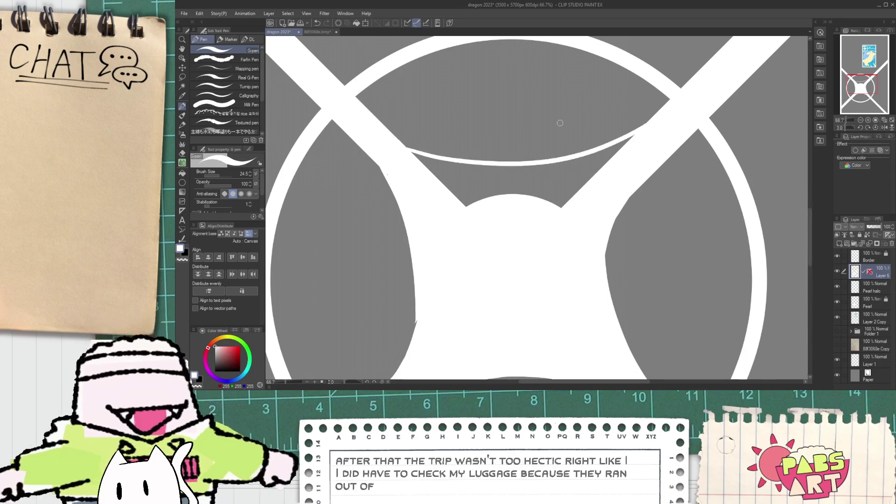
key("g")
left_click(514, 168)
scroll(514, 186, "down", 2)
- Smooth the join between the pearl's left-hand curve and the lower-left ray using the pen and eraser
key("p")
scroll(492, 228, "up", 2)
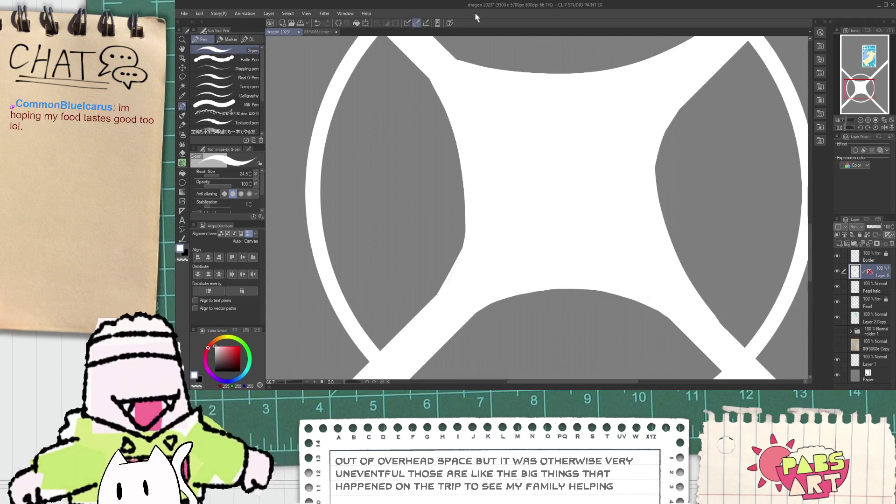
scroll(436, 225, "up", 2)
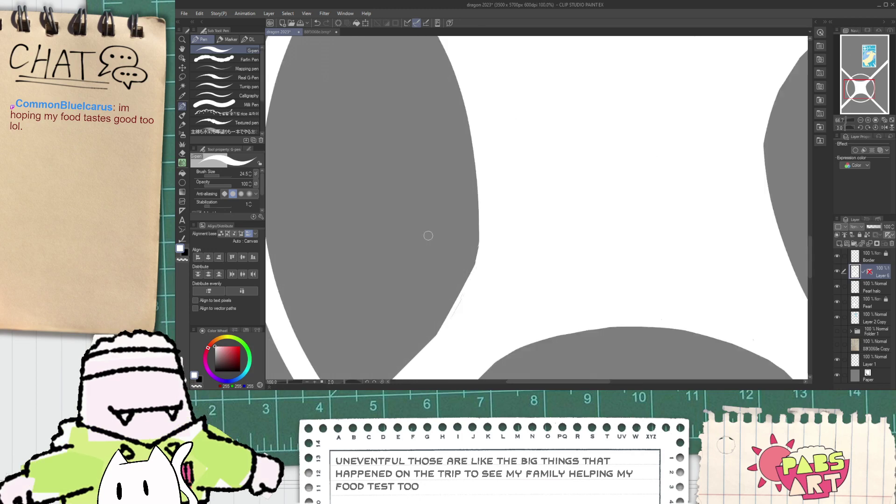
key("space")
mouse_move(434, 347)
left_mouse_down()
mouse_move(431, 320)
mouse_move(488, 224)
left_mouse_up()
key("e")
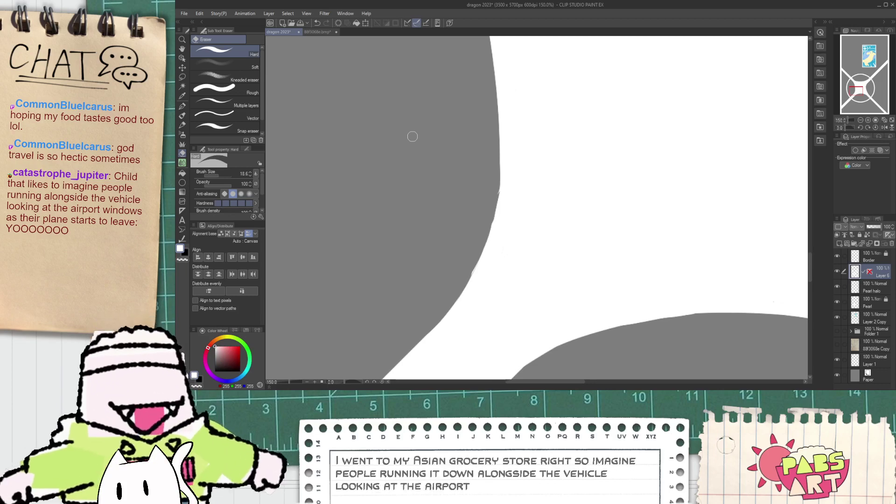
key("ctrl+minus")
key("p")
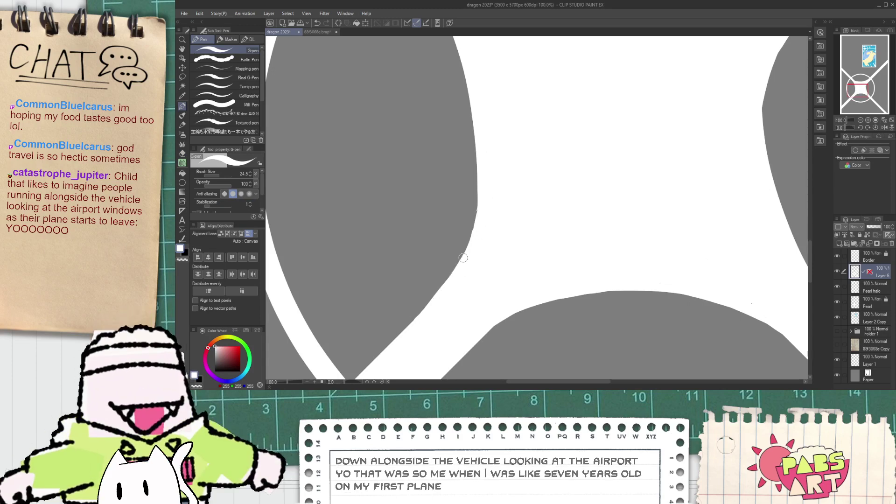
scroll(472, 243, "down", 6)
key("h")
left_click_drag(520, 216, 489, 240)
scroll(489, 233, "up", 3)
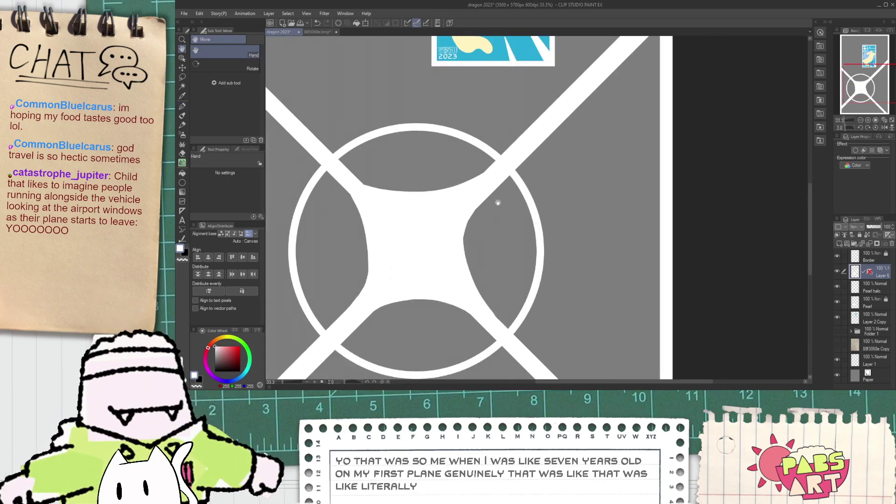
scroll(498, 203, "up", 1)
key("p")
mouse_move(521, 147)
left_mouse_down()
mouse_move(456, 377)
mouse_move(482, 207)
left_mouse_up()
key("ctrl+z")
key("ctrl+z")
- Draw a wider white curve from the lower-right ray up to the upper-right ray and fill the enclosed gap with white
key("space")
left_click_drag(489, 315, 495, 257)
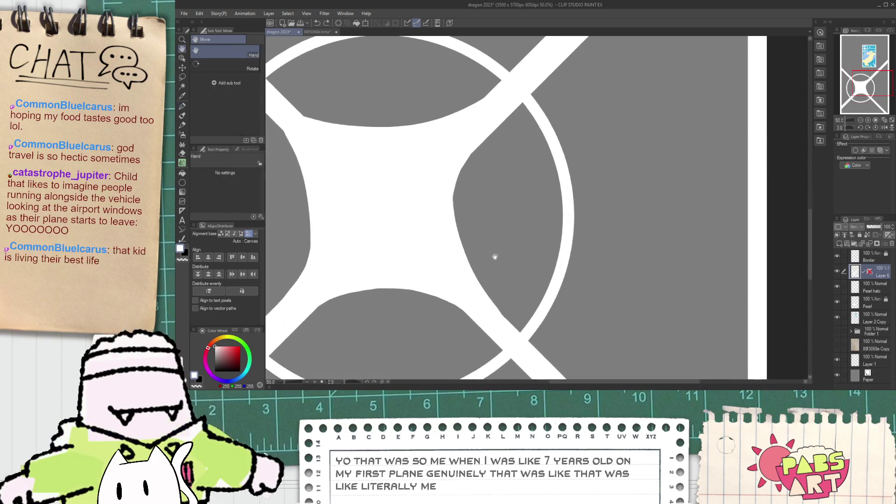
left_click_drag(508, 320, 513, 145)
key("ctrl+z")
left_click_drag(508, 320, 515, 120)
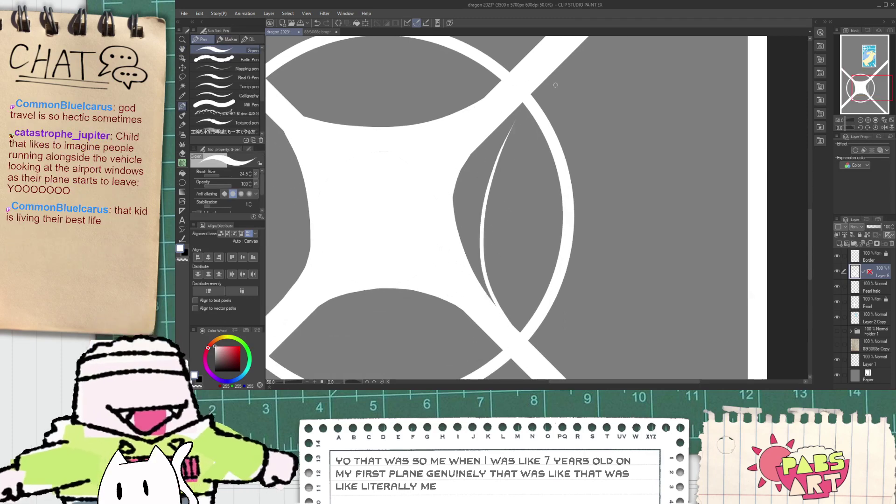
key("ctrl+z")
left_click_drag(518, 332, 495, 144)
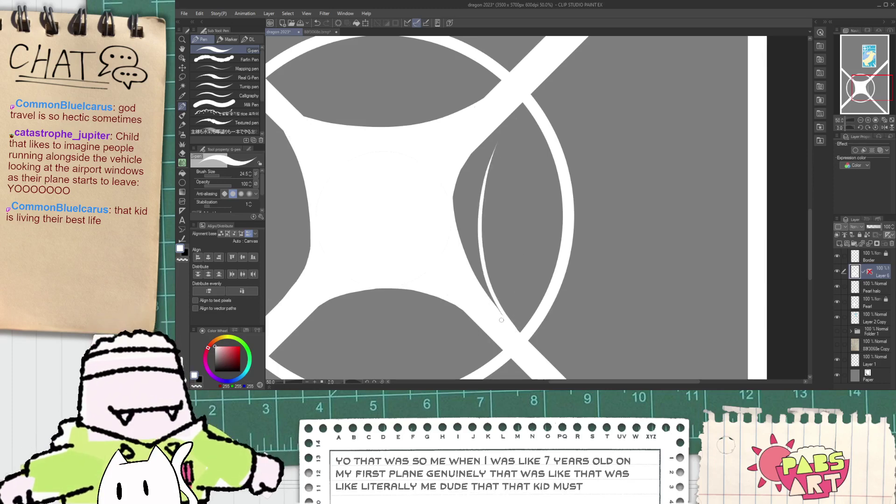
key("ctrl+z")
left_click_drag(509, 321, 492, 133)
key("g")
left_click(473, 228)
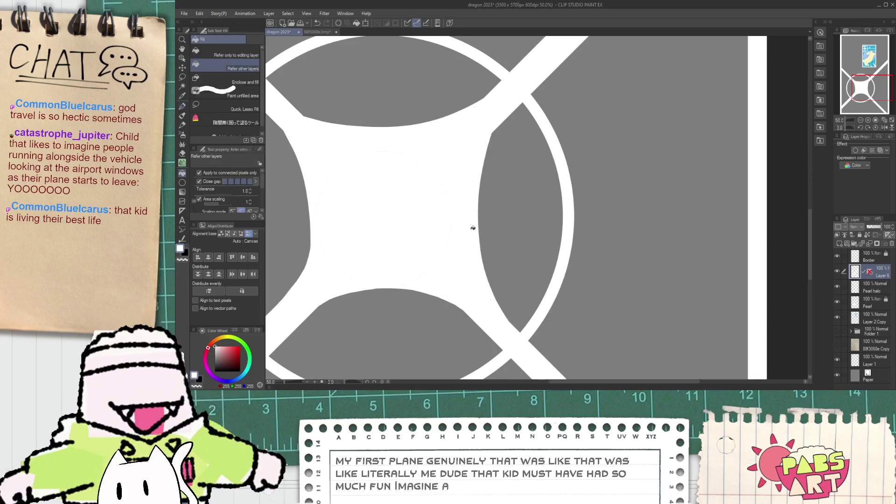
- Round the corner where the right-hand curve meets the upper-right ray with white
key("p")
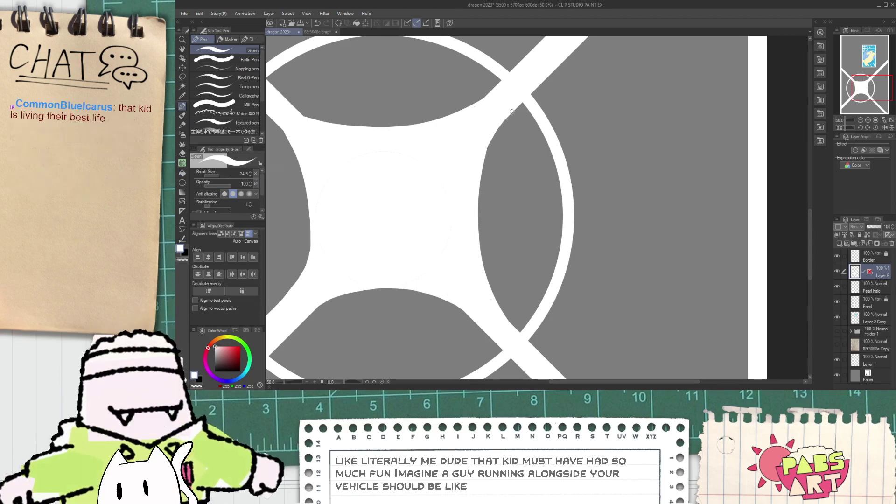
scroll(497, 148, "down", 6)
key("space")
left_click_drag(495, 152, 492, 198)
scroll(491, 202, "up", 5)
scroll(486, 204, "up", 1)
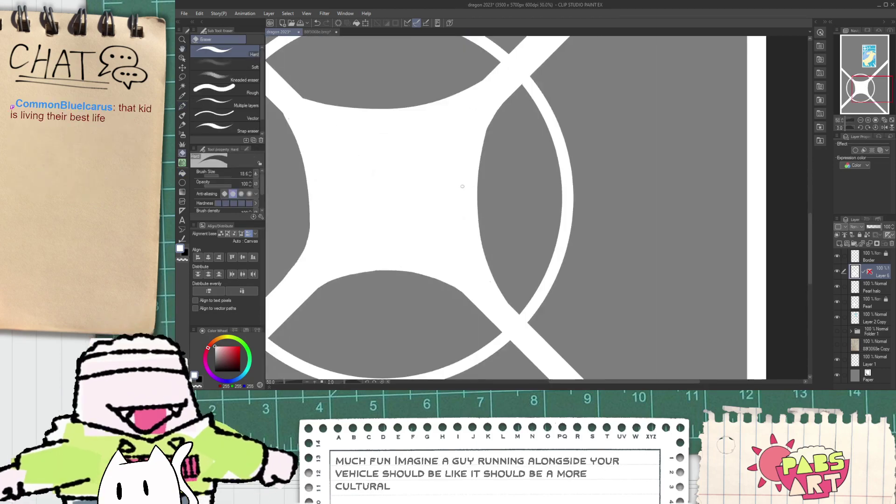
- Try to shave back the right-hand curve beside the pearl with the Rough eraser
scroll(481, 200, "down", 5)
scroll(472, 192, "up", 6)
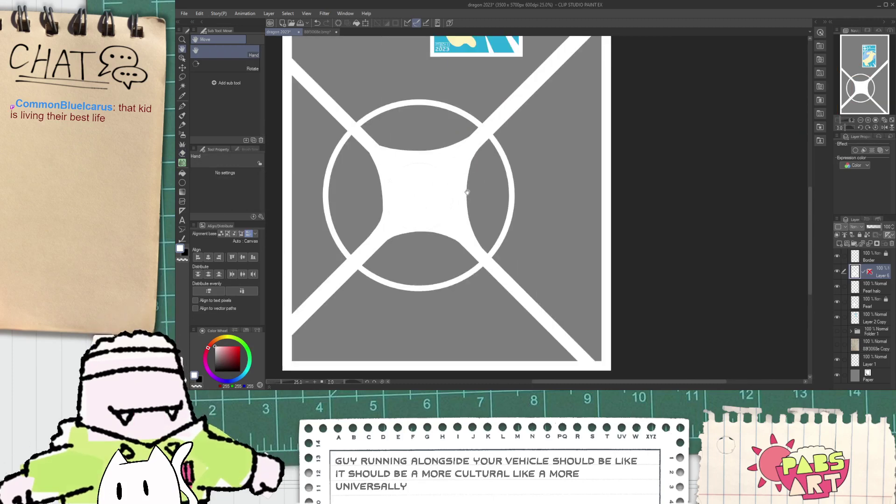
left_click(252, 92)
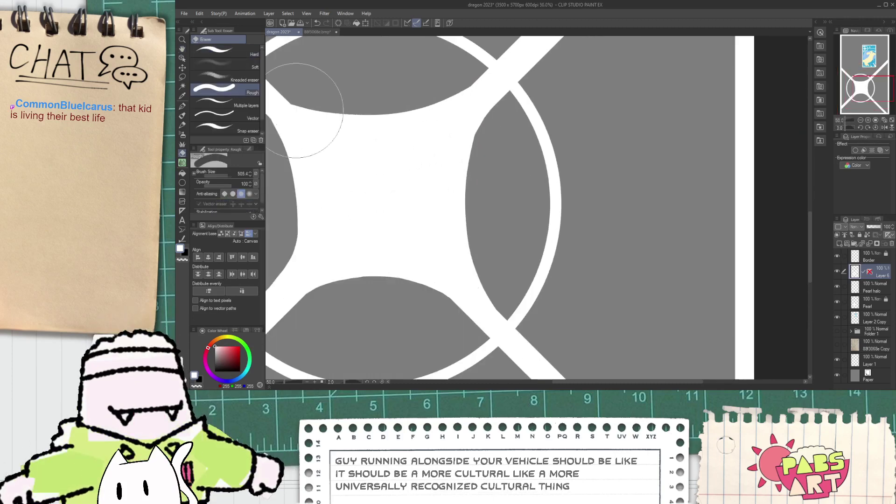
mouse_move(511, 161)
left_mouse_down()
mouse_move(510, 225)
mouse_move(535, 257)
mouse_move(516, 154)
mouse_move(532, 140)
mouse_move(502, 217)
mouse_move(527, 257)
left_mouse_up()
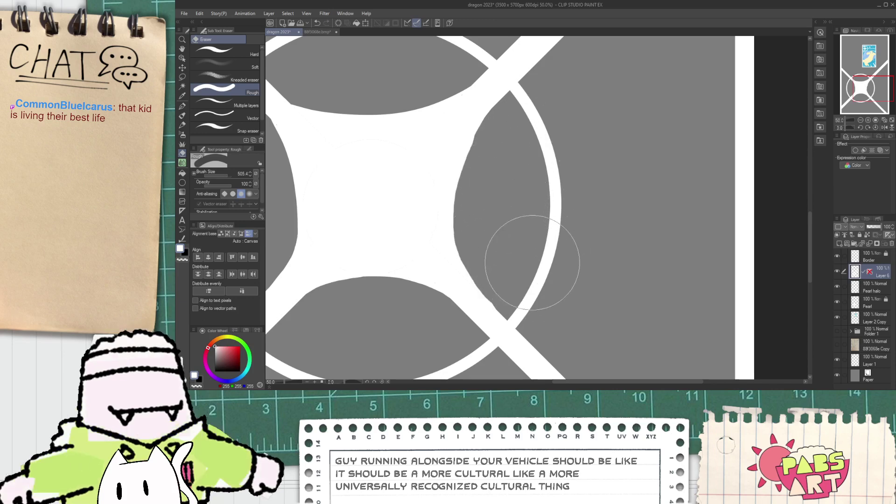
scroll(523, 252, "down", 1)
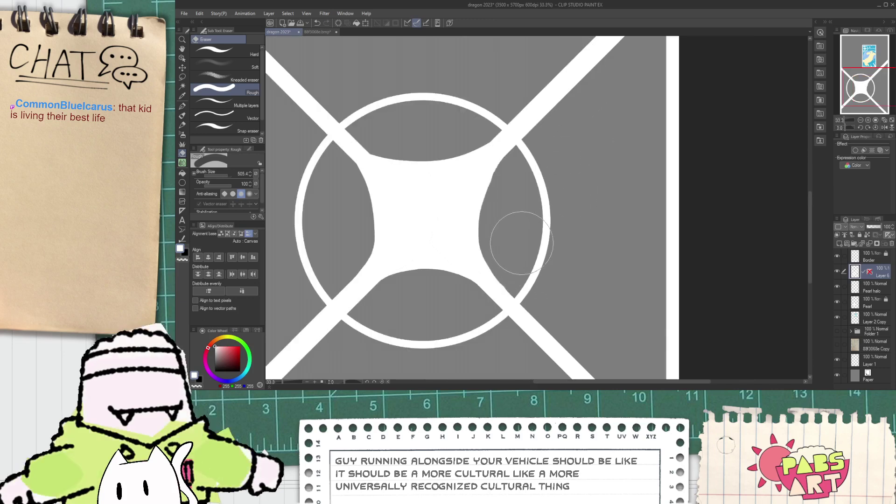
- Push the right-hand curve in toward the pearl with a large Liquify brush
left_click(182, 163)
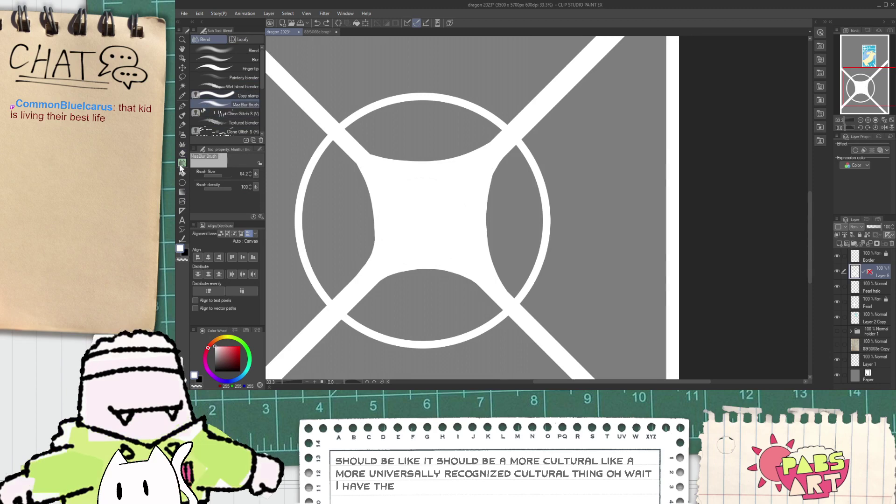
left_click(230, 40)
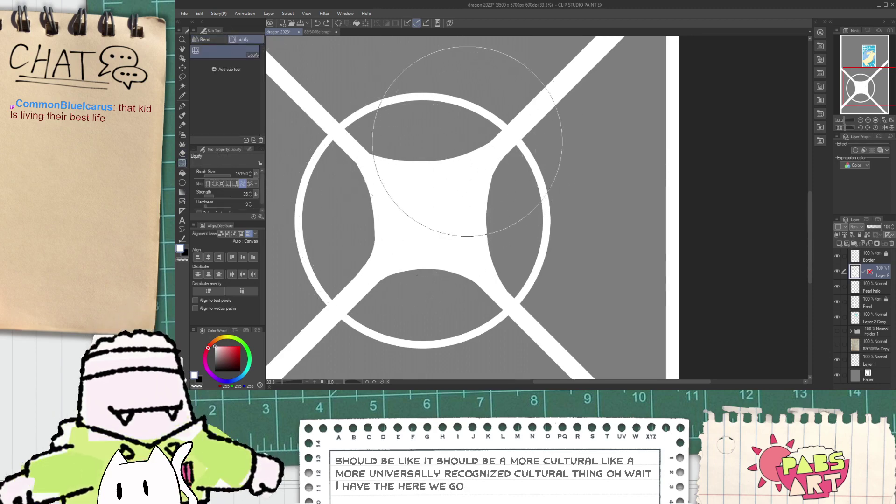
left_click(209, 184)
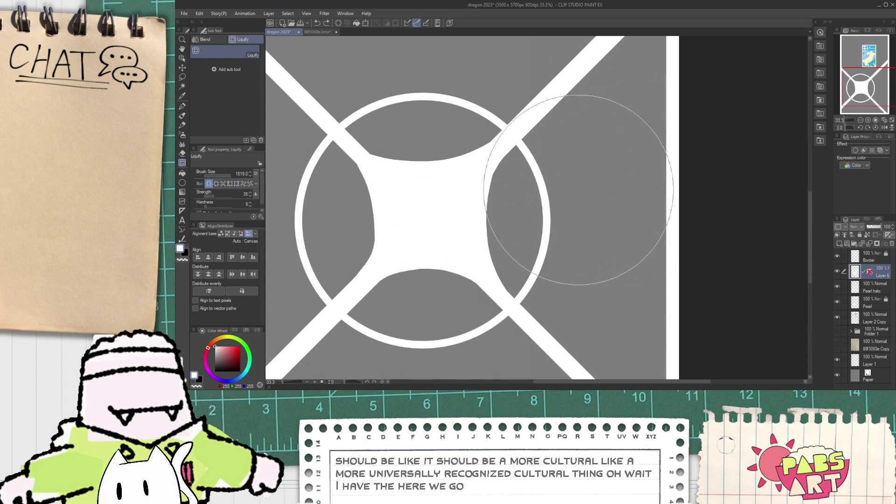
mouse_move(555, 192)
left_mouse_down()
mouse_move(526, 202)
mouse_move(578, 190)
mouse_move(531, 210)
mouse_move(578, 185)
mouse_move(533, 207)
left_mouse_up()
scroll(502, 140, "down", 3)
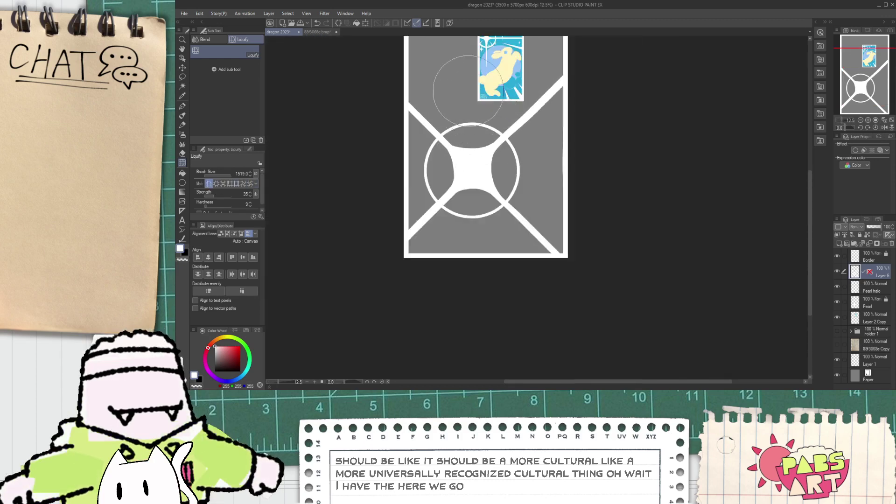
scroll(468, 84, "up", 3)
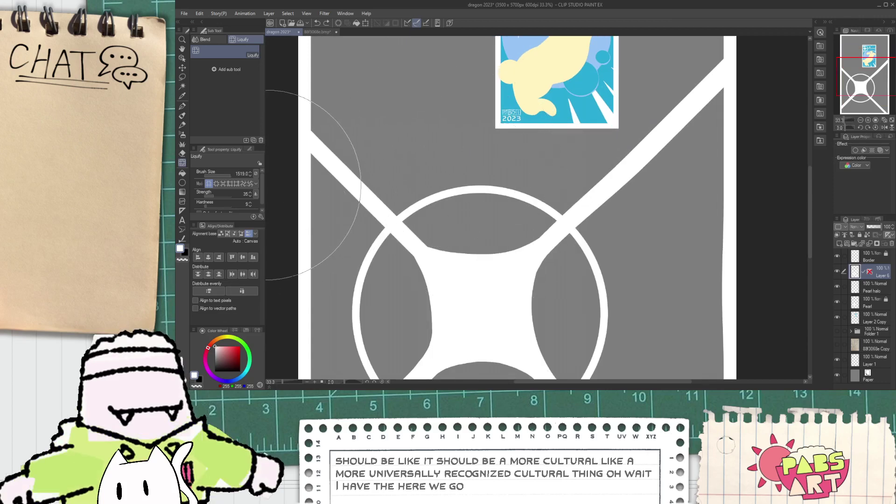
- Reduce the Liquify brush size to about 505 and push the upper curve down against the top of the pearl
left_click_drag(232, 176, 229, 177)
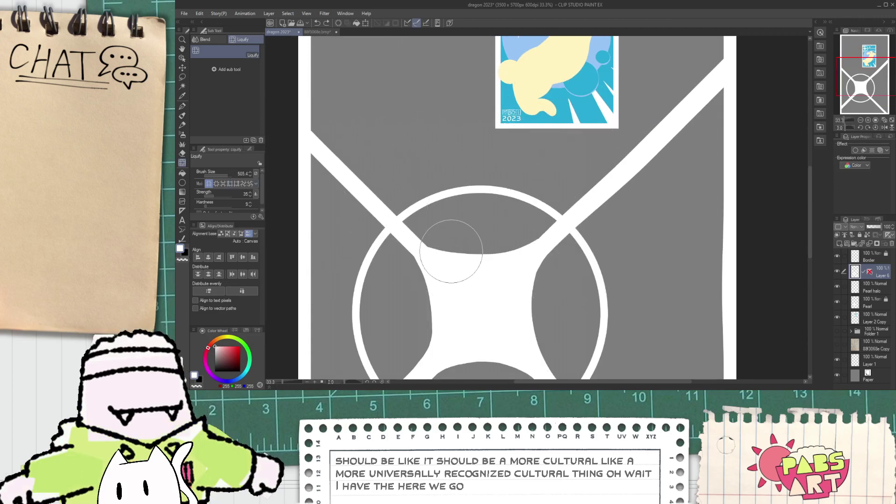
left_click_drag(445, 215, 466, 262)
left_click_drag(471, 227, 470, 271)
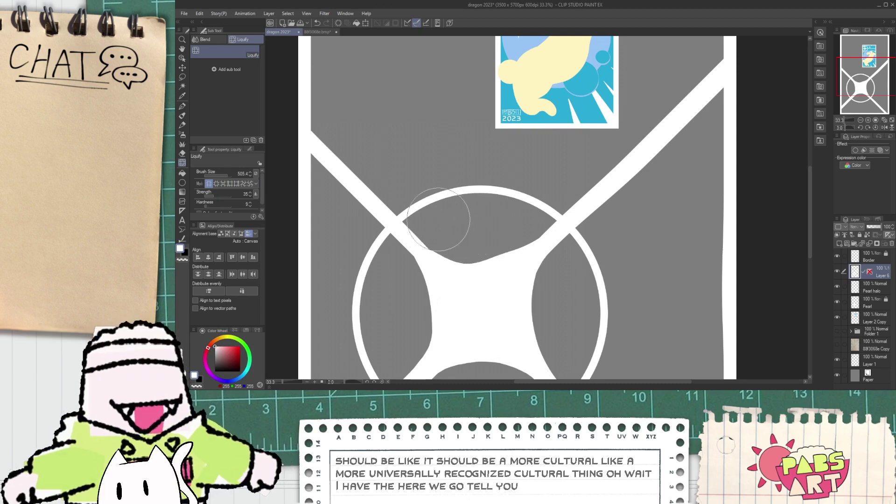
mouse_move(435, 217)
left_mouse_down()
mouse_move(464, 273)
mouse_move(472, 229)
mouse_move(477, 265)
mouse_move(498, 251)
mouse_move(493, 263)
mouse_move(528, 208)
mouse_move(499, 262)
mouse_move(480, 272)
mouse_move(482, 254)
mouse_move(429, 233)
mouse_move(435, 254)
left_mouse_up()
scroll(428, 261, "down", 1)
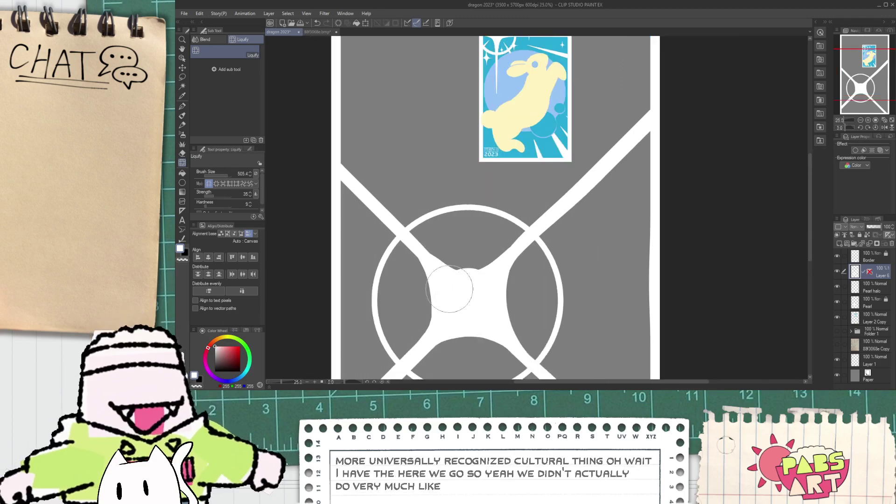
- Liquify the left-hand curve slightly inward and push the lower and right-hand curves against the pearl's outline
left_click_drag(434, 325, 441, 198)
left_click(182, 163)
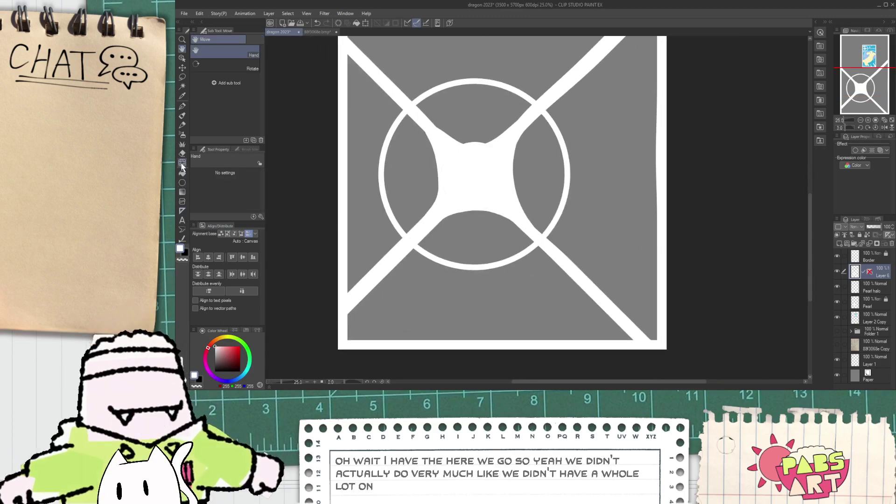
scroll(406, 195, "up", 1)
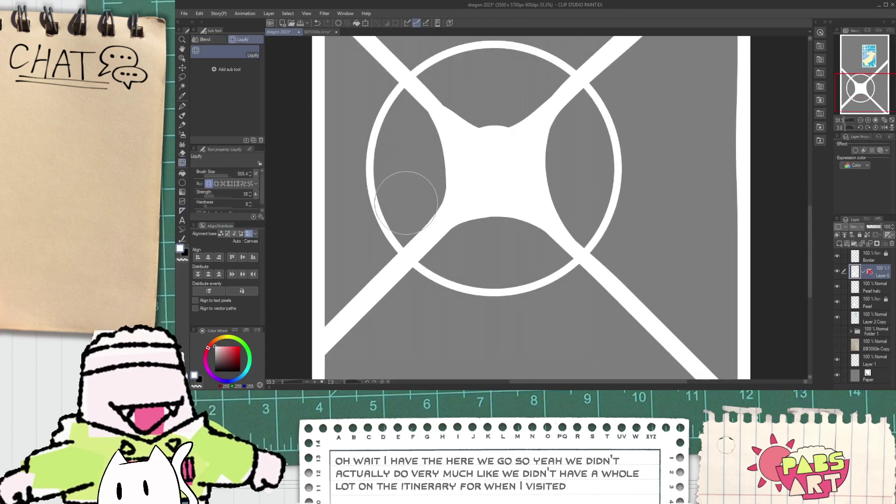
mouse_move(410, 190)
left_mouse_down()
mouse_move(435, 176)
mouse_move(406, 211)
mouse_move(446, 163)
mouse_move(420, 199)
left_mouse_up()
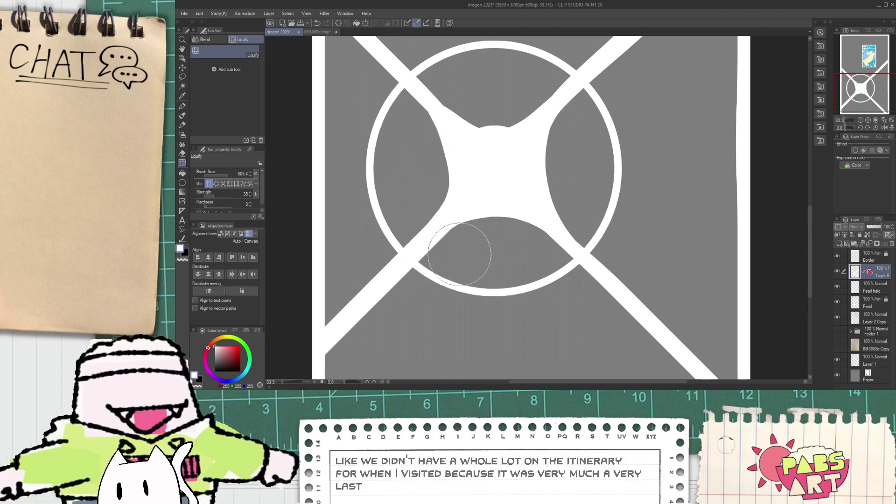
mouse_move(483, 239)
left_mouse_down()
mouse_move(496, 207)
mouse_move(498, 227)
mouse_move(498, 195)
left_mouse_up()
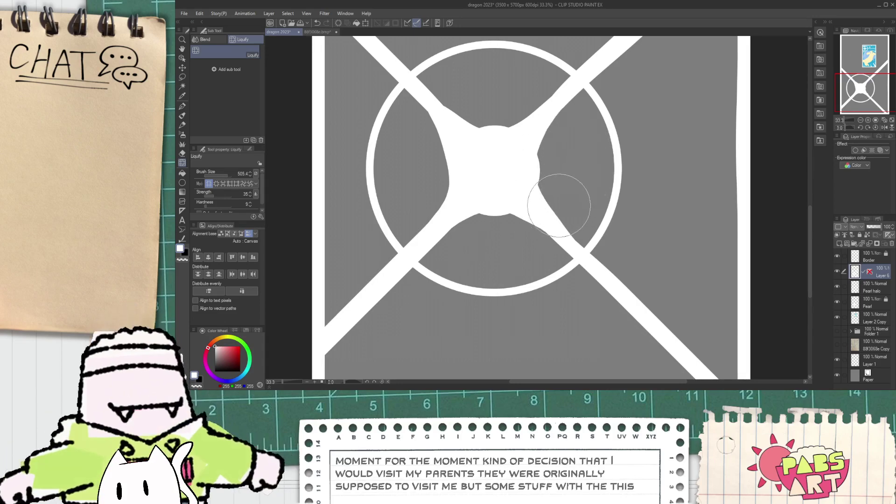
- Push the left-hand curve in with Liquify until it follows the pearl's round outline between the flared rays
scroll(513, 208, "down", 3)
key("space")
left_click_drag(516, 198, 519, 214)
scroll(504, 195, "up", 3)
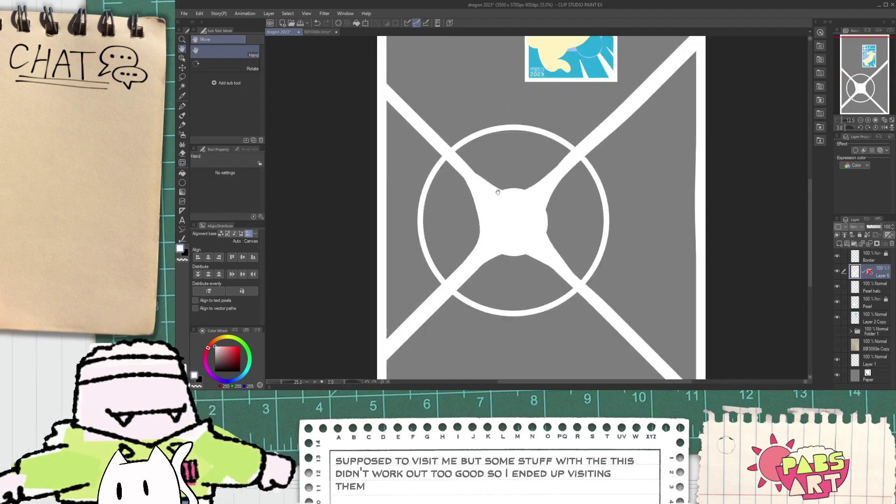
left_click(182, 163)
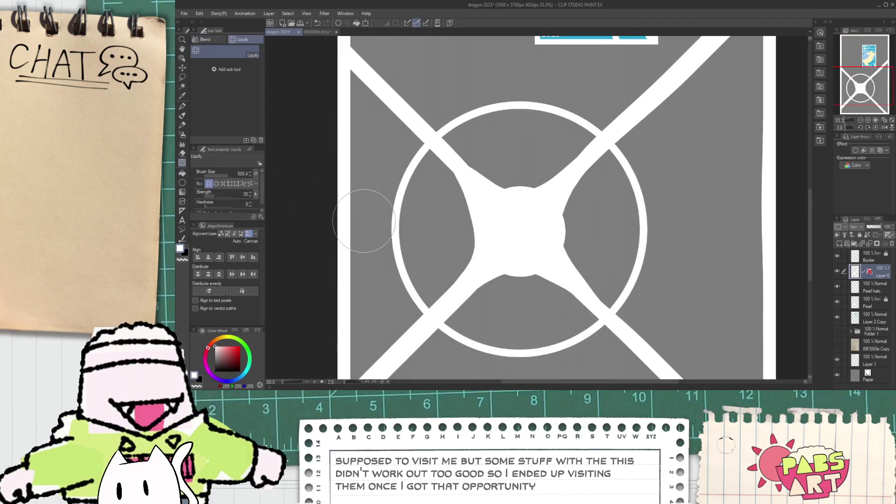
mouse_move(443, 208)
left_mouse_down()
mouse_move(471, 221)
mouse_move(452, 223)
mouse_move(477, 231)
mouse_move(431, 257)
mouse_move(421, 176)
mouse_move(428, 207)
mouse_move(475, 221)
mouse_move(453, 216)
mouse_move(468, 224)
mouse_move(444, 242)
mouse_move(473, 240)
left_mouse_up()
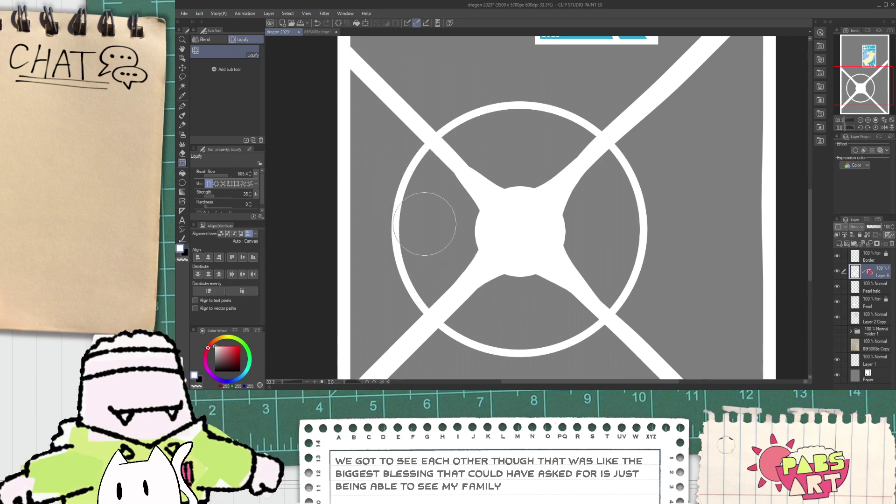
key("e")
scroll(436, 187, "up", 1)
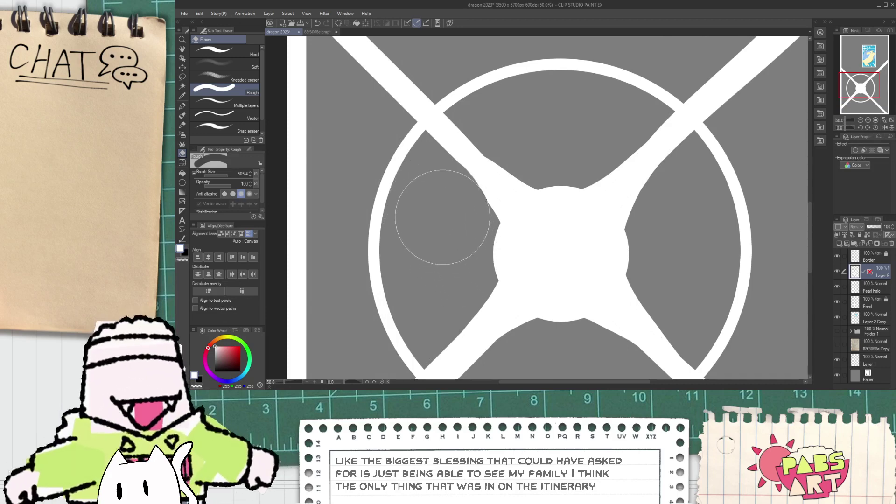
scroll(456, 240, "down", 1)
scroll(457, 240, "down", 3)
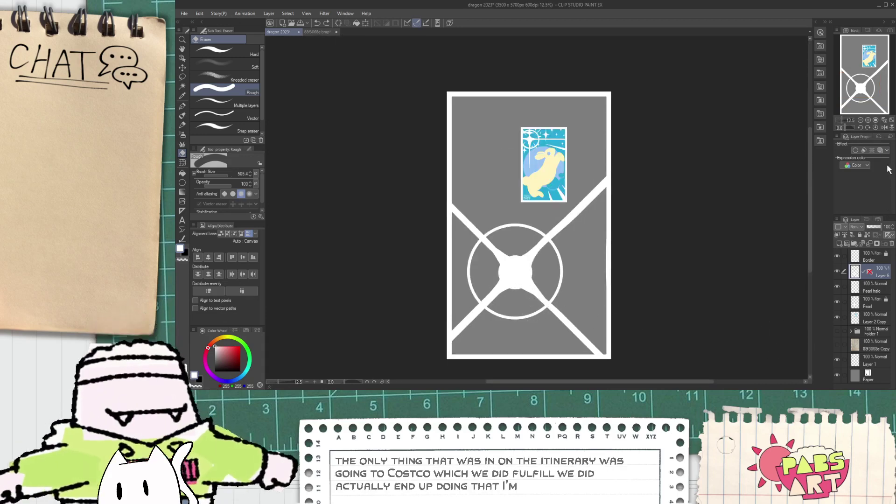
- Enable the layer color effect on the ray layer and set both its layer color and sub color to a muted dark red
left_click(881, 150)
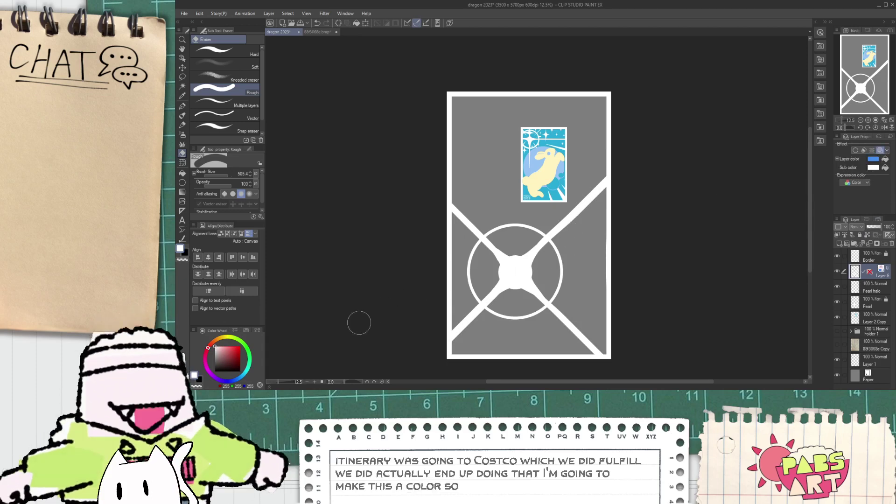
left_click(229, 357)
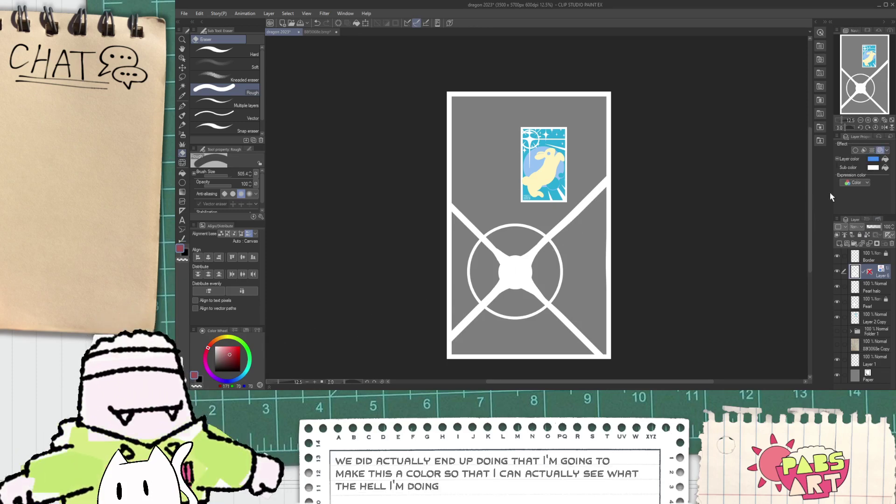
left_click(885, 167)
left_click(884, 160)
scroll(435, 287, "up", 5)
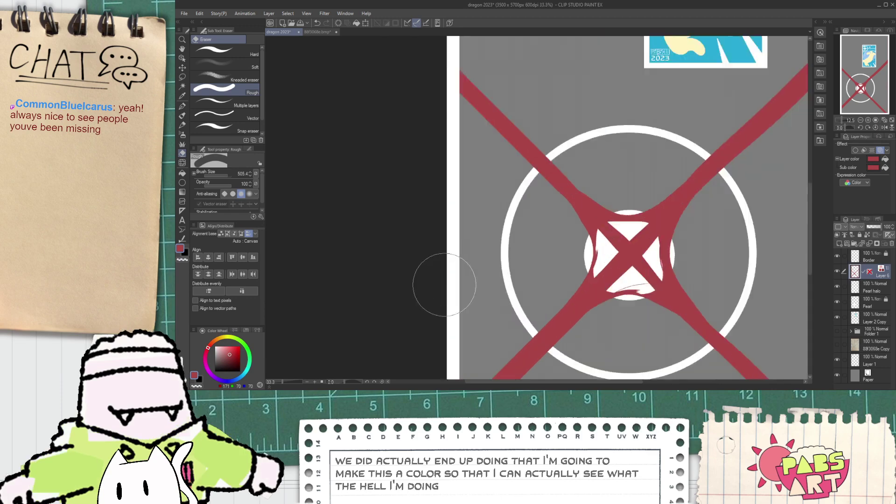
key("g")
left_click(479, 218)
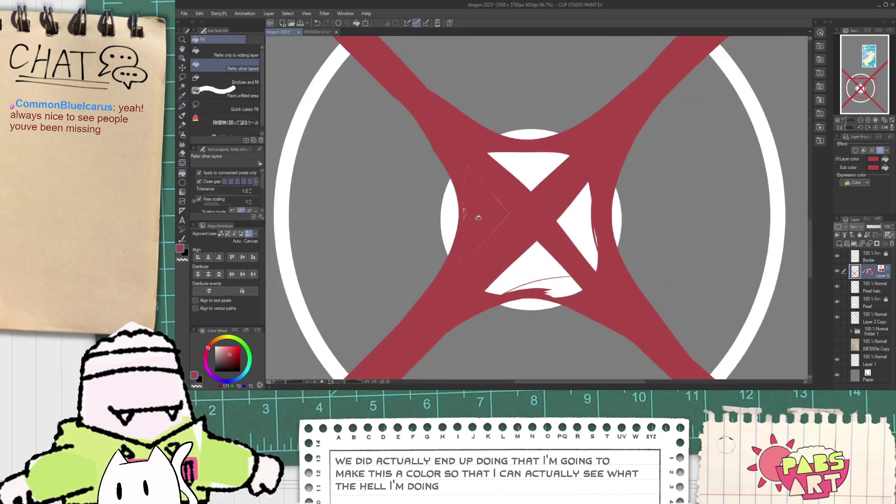
left_click(538, 253)
left_click(555, 282)
scroll(477, 289, "up", 2)
left_click(624, 207)
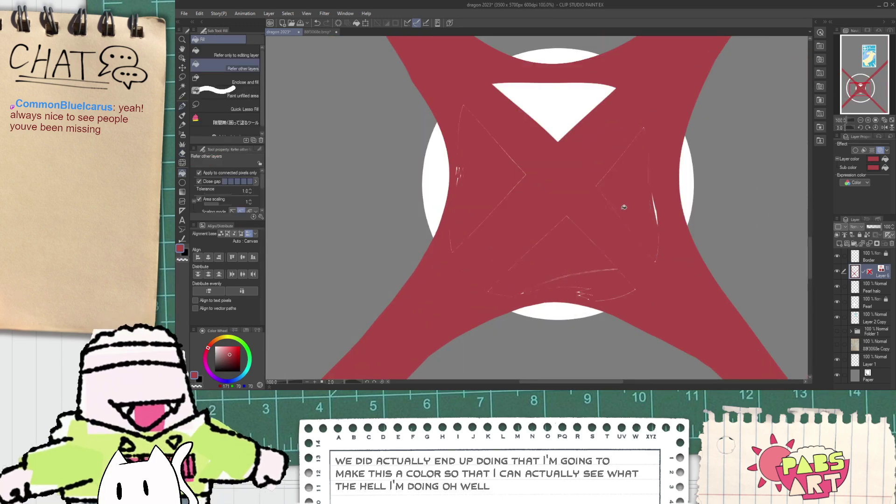
key("ctrl+z")
key("ctrl+z")
key("ctrl+z")
key("ctrl+z")
- Fill the four open gaps between the crossing rays in front of the pearl with solid color
scroll(618, 200, "down", 2)
key("space")
left_click_drag(605, 209, 521, 235)
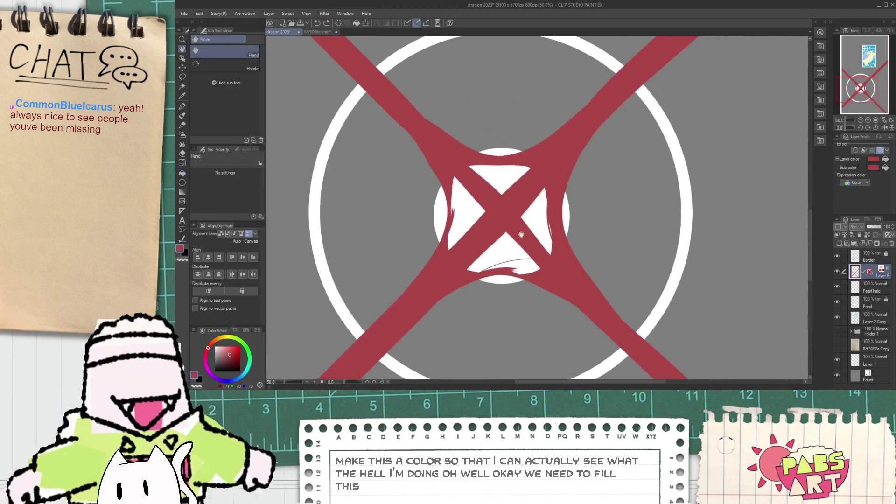
key("g")
scroll(510, 214, "up", 1)
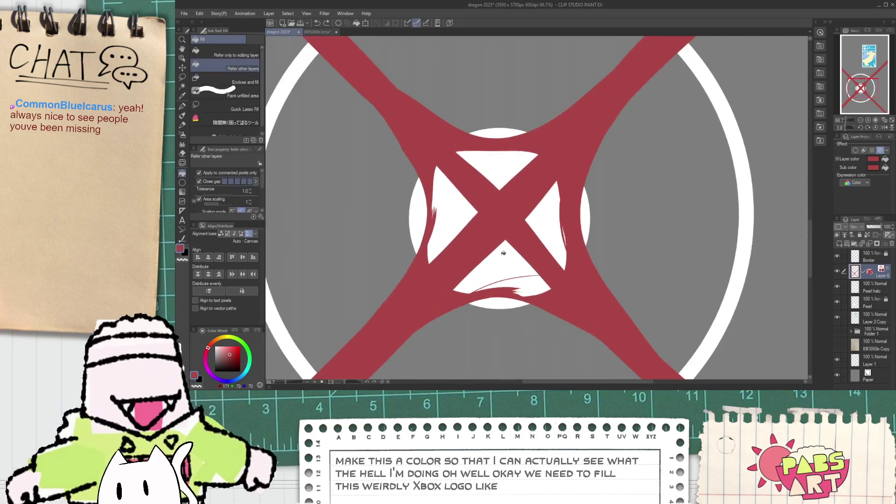
left_click(495, 266)
left_click(453, 214)
left_click(496, 170)
left_click(546, 219)
left_click(533, 283)
- Paint over the leftover seams inside the filled center of the rays with the Milk Pen
key("p")
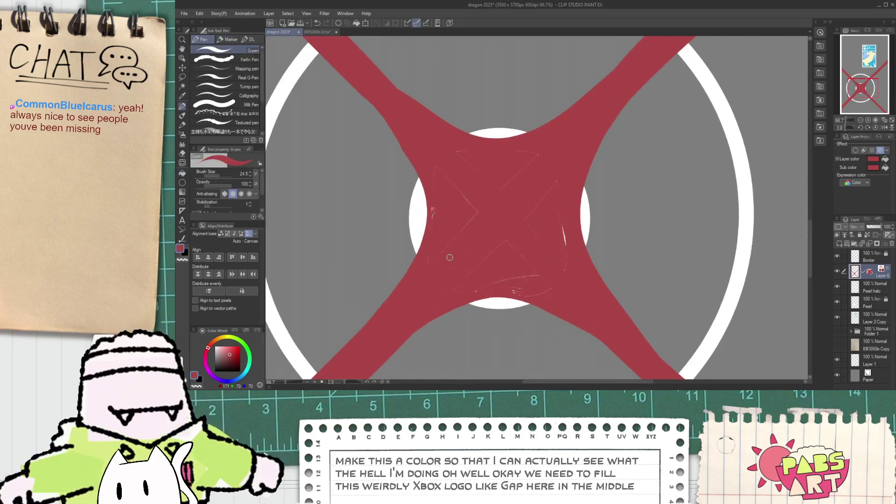
left_click(232, 104)
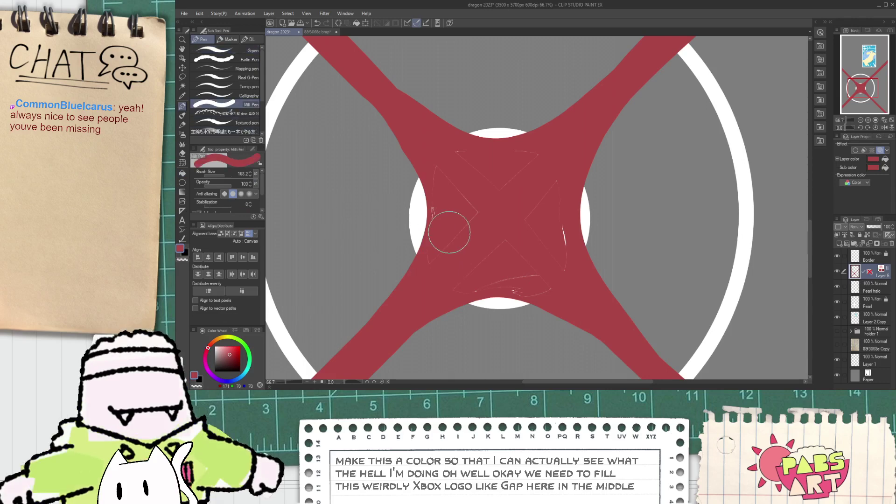
scroll(449, 232, "up", 1)
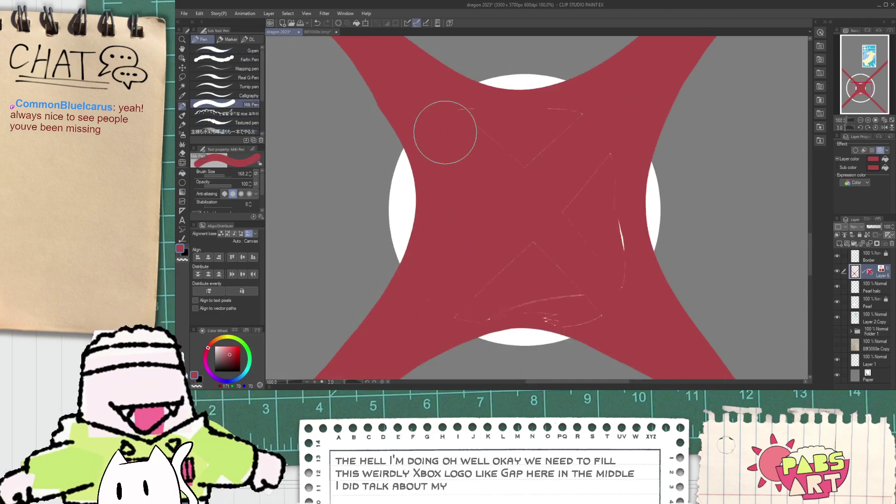
mouse_move(445, 132)
left_mouse_down()
mouse_move(525, 179)
mouse_move(462, 133)
mouse_move(525, 140)
mouse_move(579, 133)
mouse_move(535, 136)
mouse_move(560, 180)
mouse_move(583, 159)
mouse_move(593, 260)
mouse_move(598, 214)
mouse_move(613, 290)
mouse_move(602, 305)
mouse_move(501, 271)
mouse_move(512, 284)
mouse_move(481, 300)
left_mouse_up()
scroll(514, 262, "down", 5)
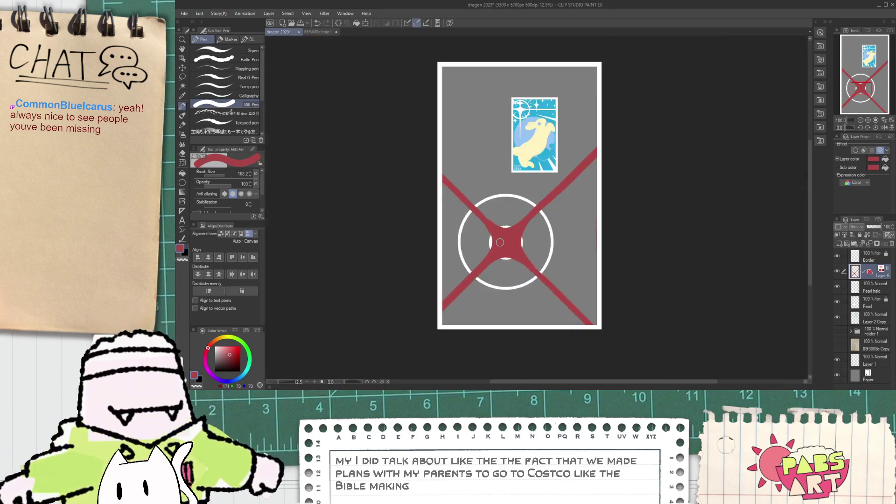
- Thin the lower-left ray with Liquify in Pinch mode and erase the stray red it leaves along the left border
left_click_drag(500, 242, 489, 241)
scroll(484, 269, "up", 3)
left_click_drag(415, 306, 479, 254)
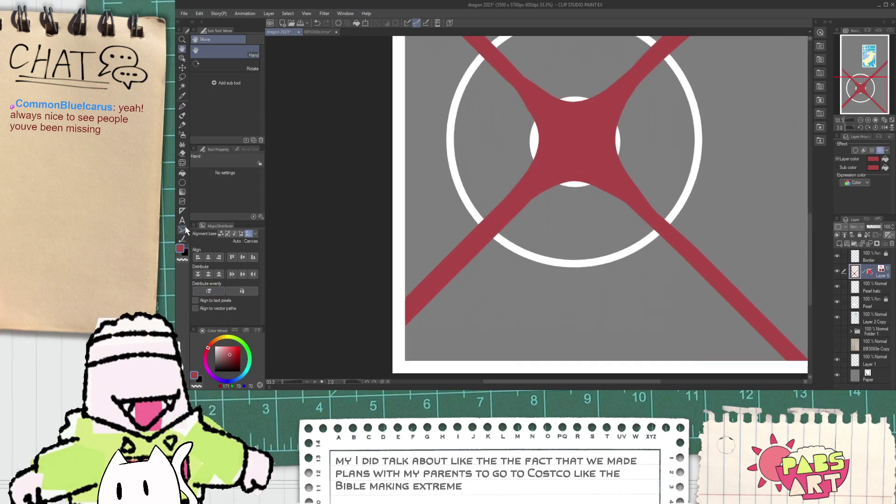
left_click(181, 164)
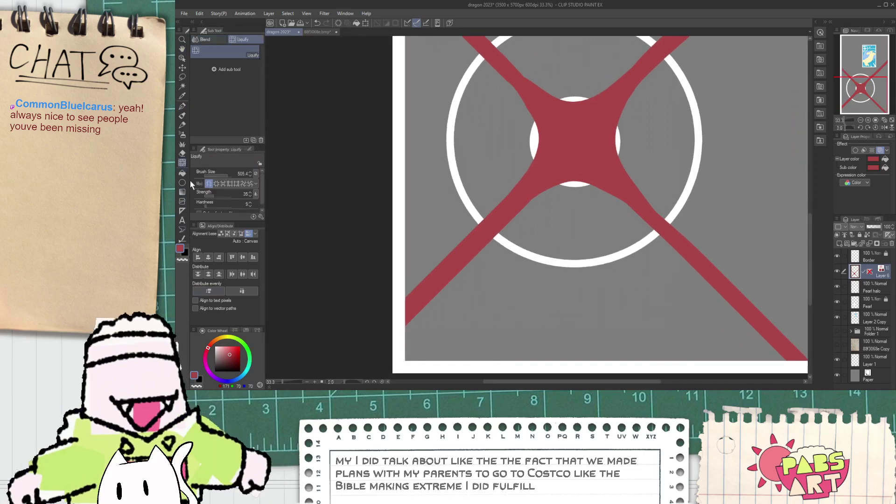
left_click(224, 183)
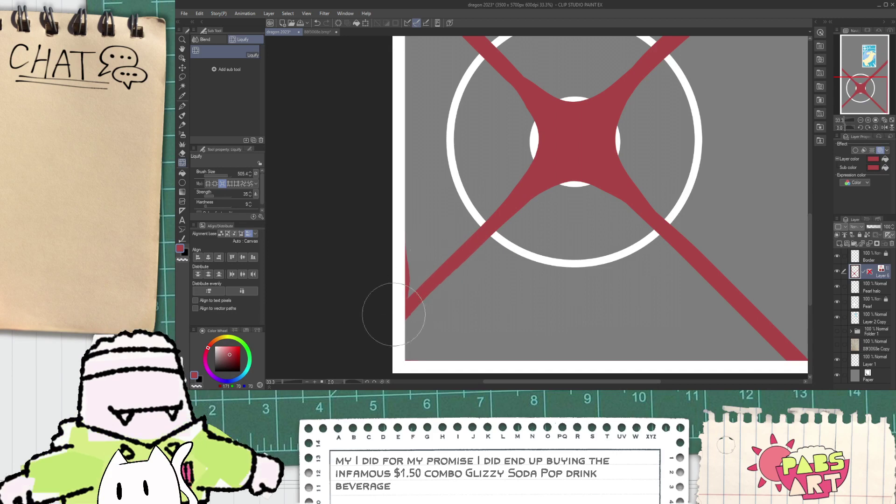
key("e")
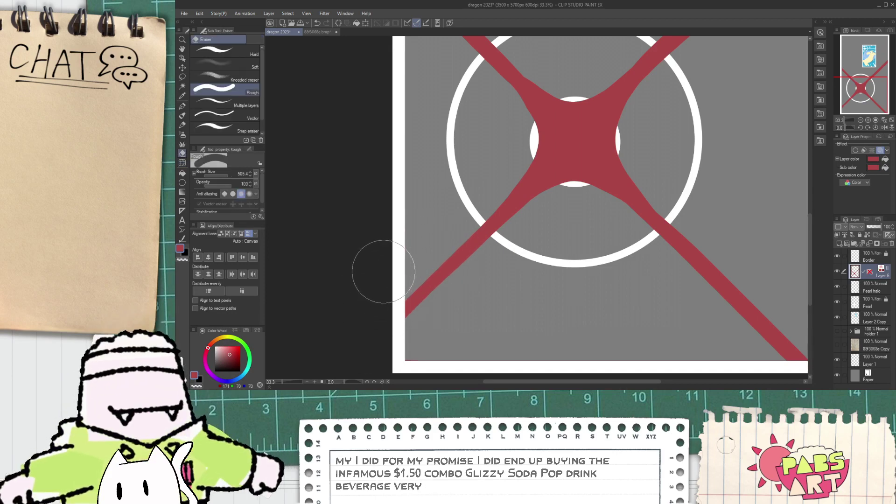
- Thin the upper-right ray with repeated Liquify Pinch strokes from near the pearl out to the right border
scroll(382, 264, "down", 1)
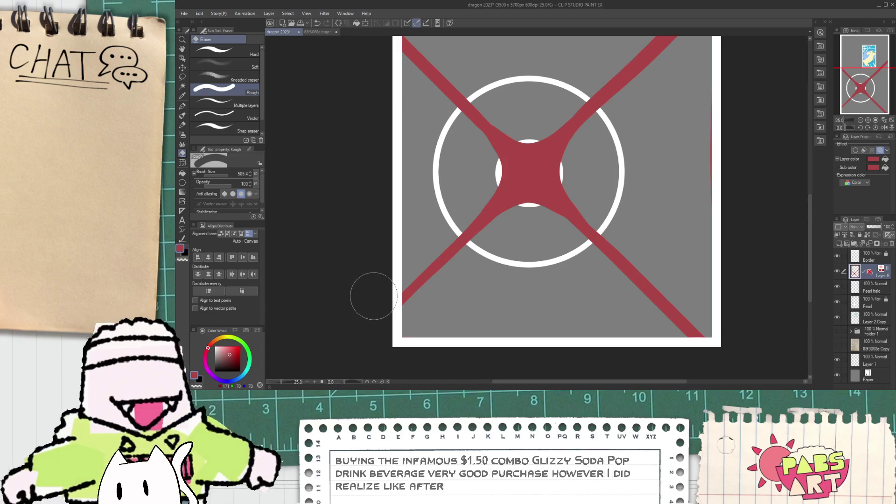
key("space")
left_click_drag(578, 162, 474, 279)
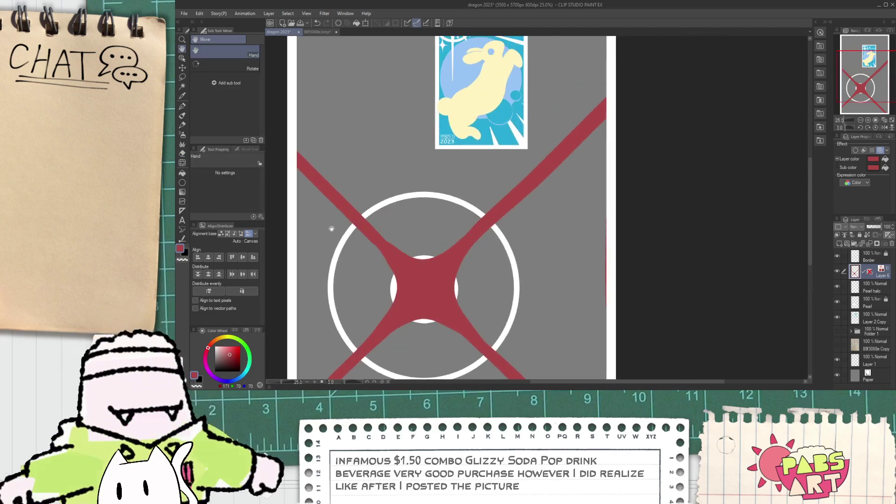
key("y")
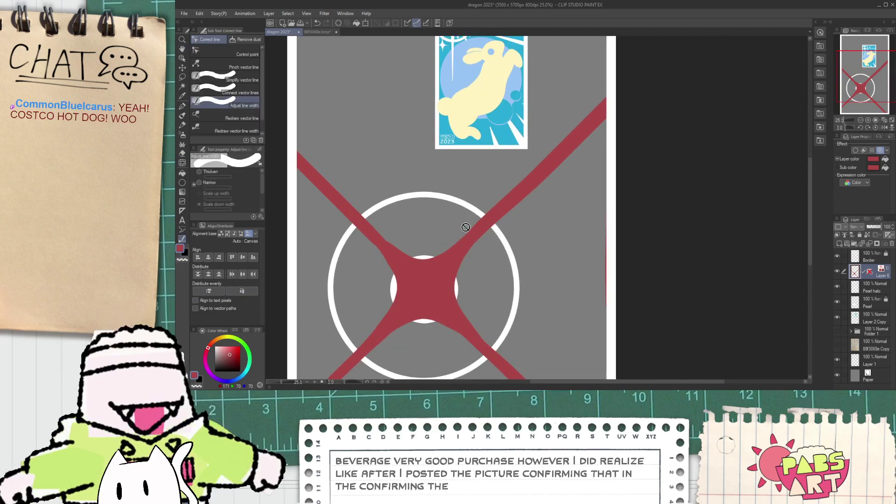
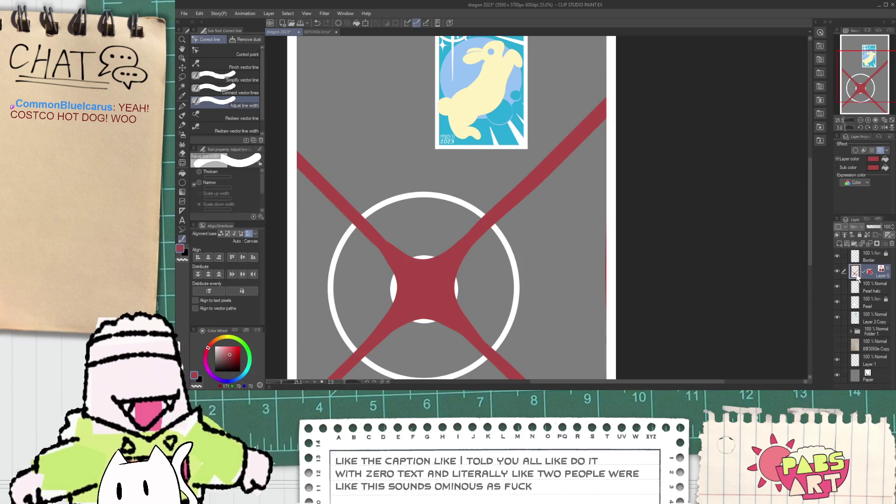
left_click(182, 163)
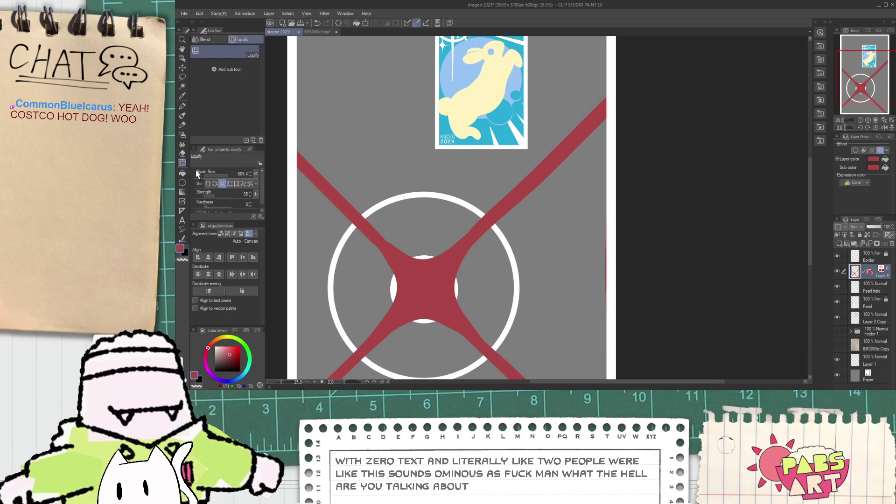
left_click_drag(480, 227, 608, 109)
left_click_drag(482, 250, 610, 106)
left_click_drag(497, 222, 627, 89)
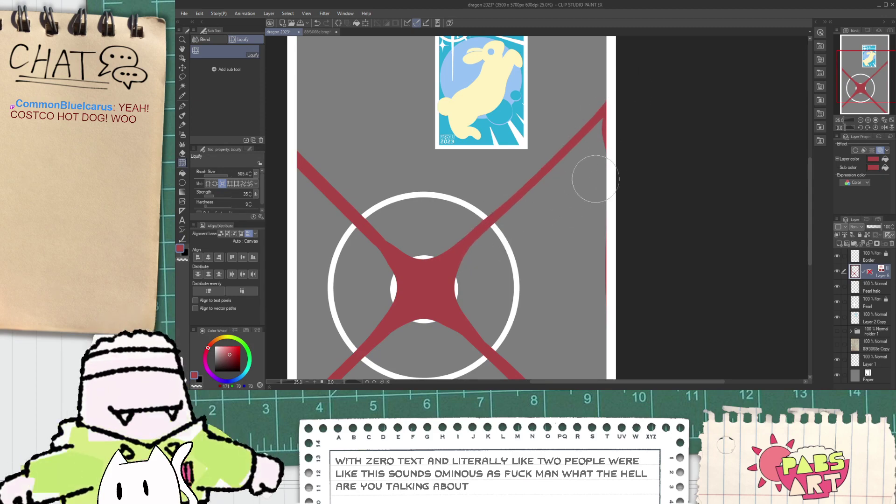
- Erase the stray red beside the upper-right ray's tip and the thin sliver running down the right border
key("e")
scroll(619, 138, "up", 3)
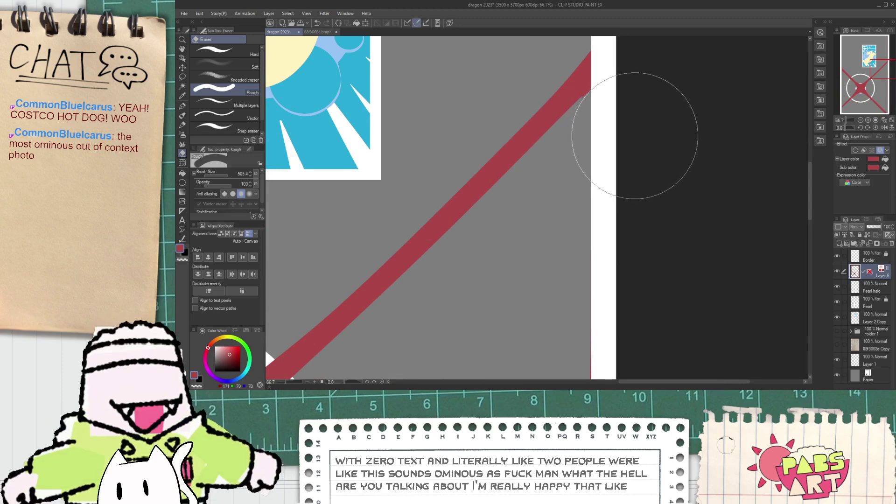
scroll(637, 138, "down", 3)
key("space")
left_click_drag(616, 294, 595, 99)
scroll(598, 270, "down", 2)
key("space")
key("e")
scroll(514, 278, "up", 3)
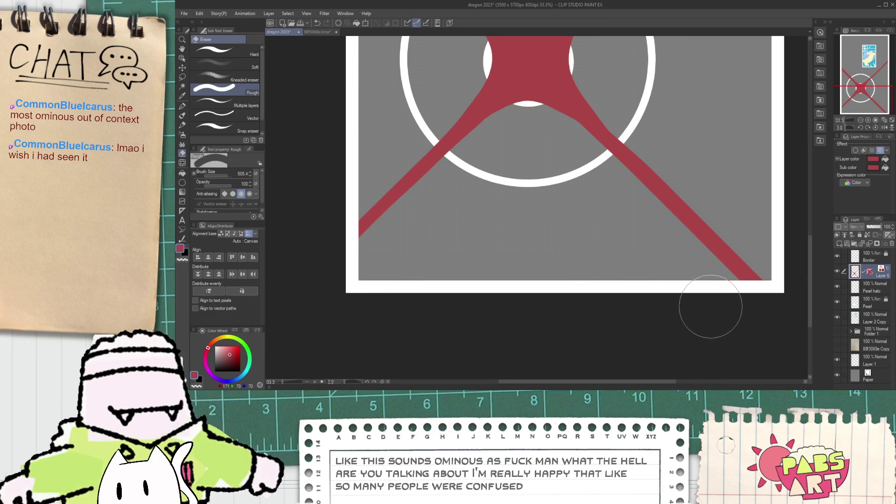
- Check the bottom and left border edges for stray red with the Rough eraser and undo the last change
scroll(355, 280, "up", 2)
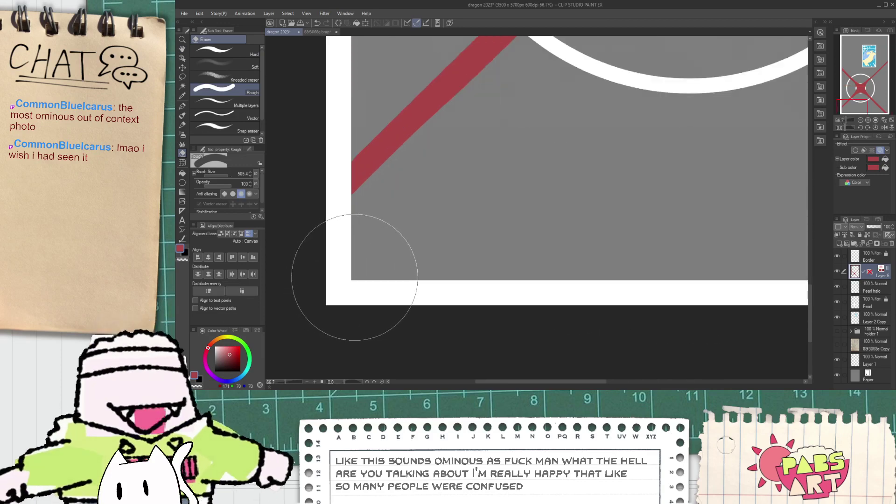
scroll(332, 276, "down", 3)
key("ctrl+z")
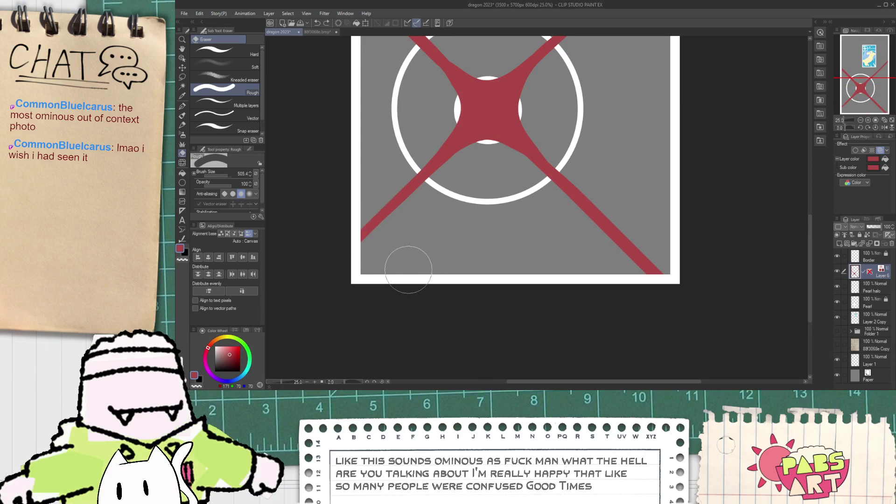
key("space")
left_click_drag(395, 229, 416, 286)
scroll(376, 283, "up", 1)
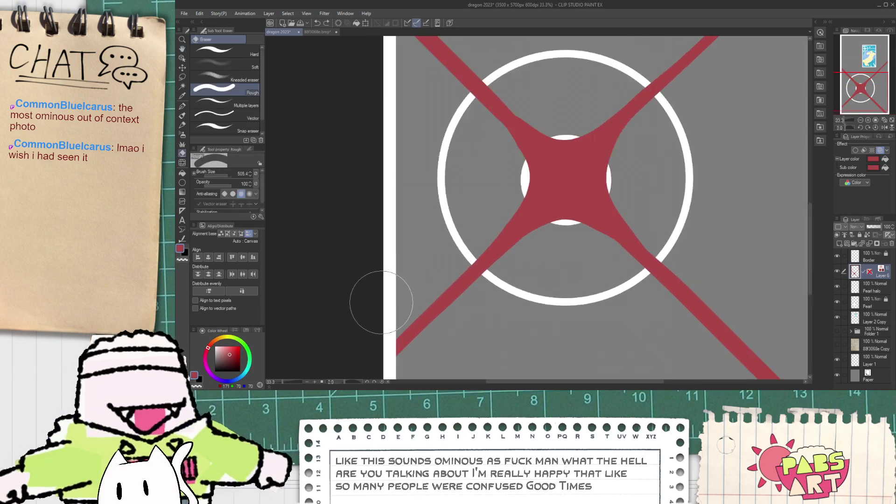
scroll(365, 197, "up", 5)
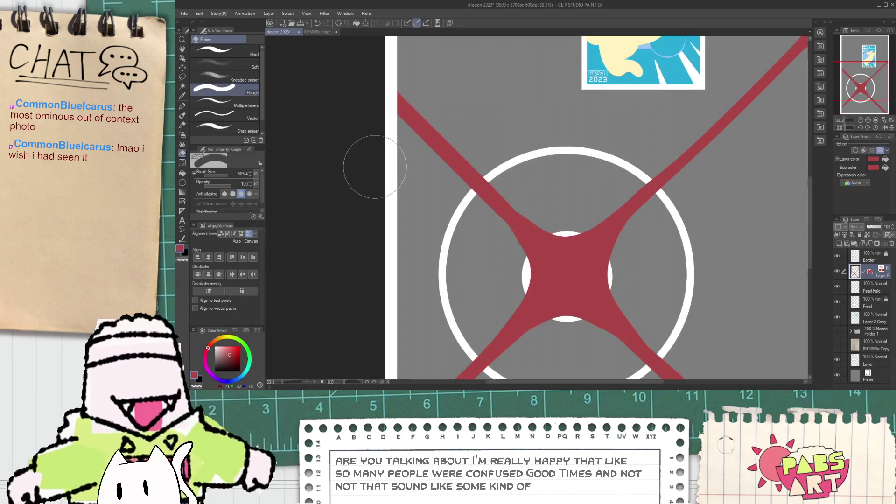
scroll(364, 215, "down", 1)
scroll(380, 259, "up", 7)
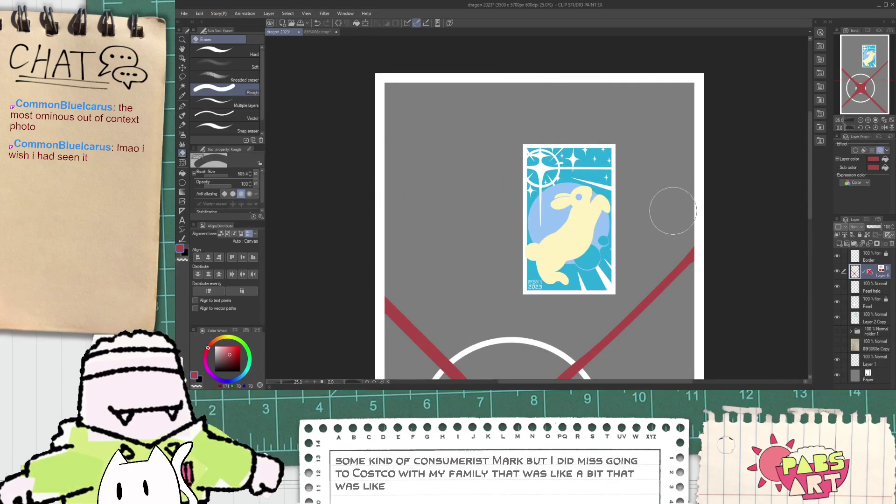
- Thin the upper-left ray with Liquify in Pinch mode and erase the stray red beside its tip at the left border
key("space")
left_click_drag(645, 226, 612, 60)
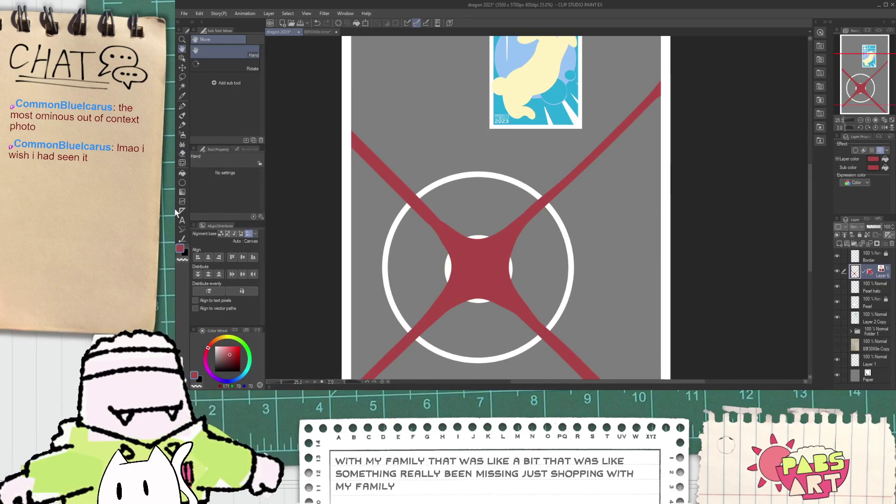
left_click(182, 163)
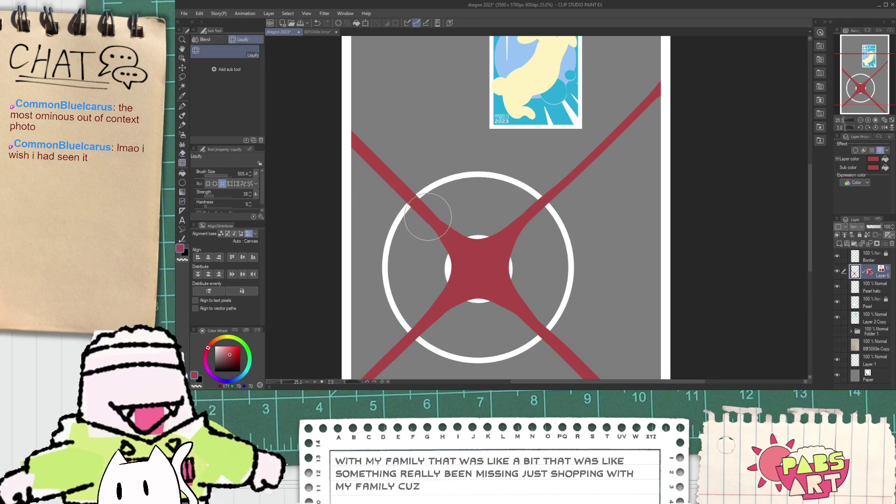
key("e")
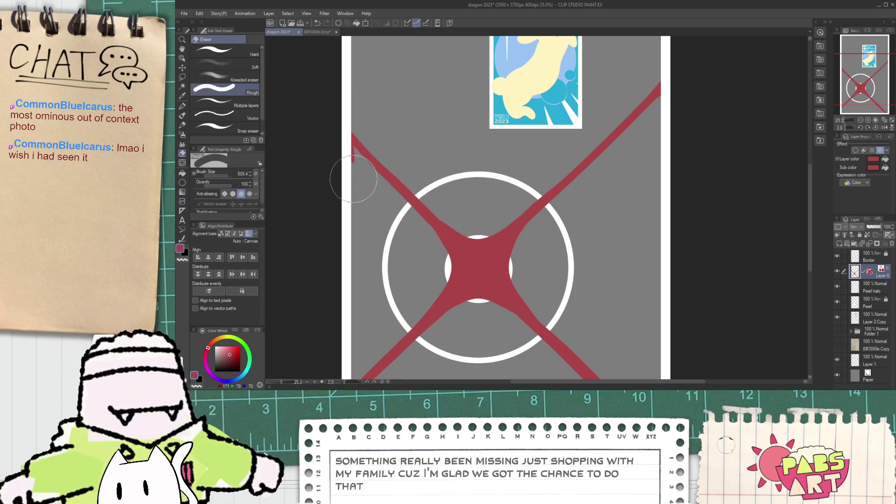
scroll(353, 179, "up", 2)
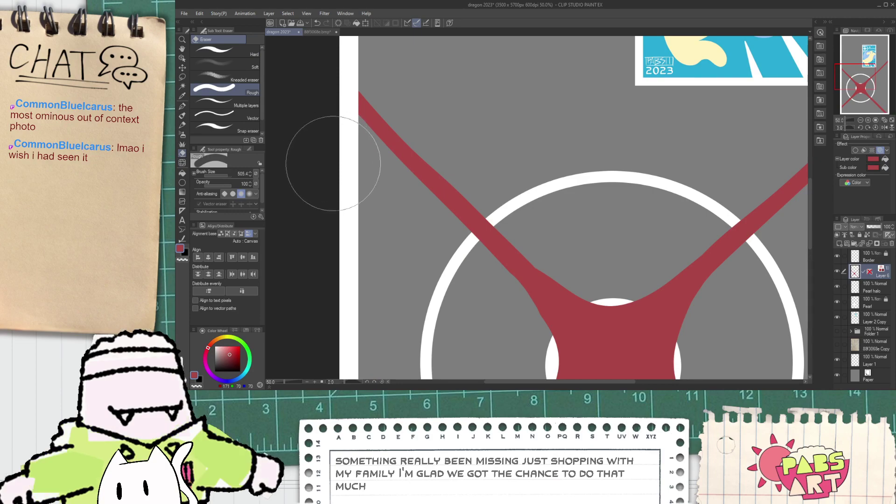
- Thin the lower-right ray with Liquify in Pinch mode from the halo ring out past the bottom border
scroll(342, 183, "down", 4)
key("space")
left_click_drag(349, 236, 356, 205)
scroll(352, 243, "up", 3)
scroll(387, 280, "down", 1)
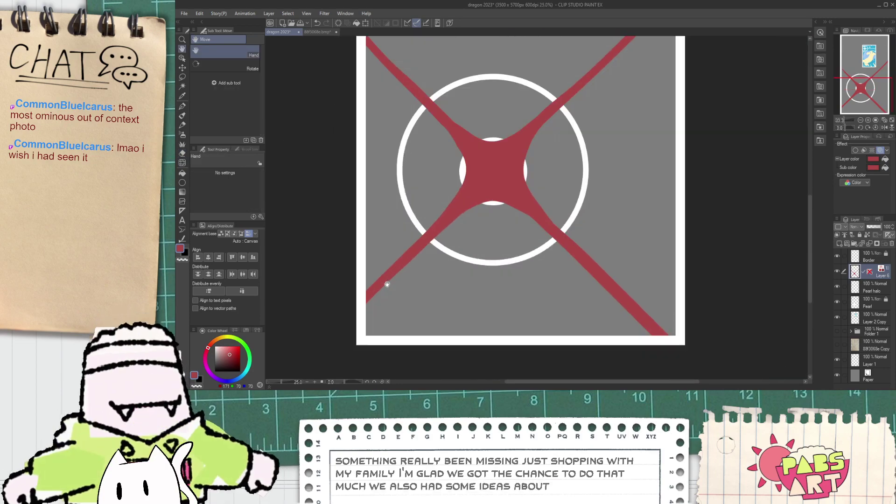
left_click_drag(387, 285, 270, 246)
left_click(183, 239)
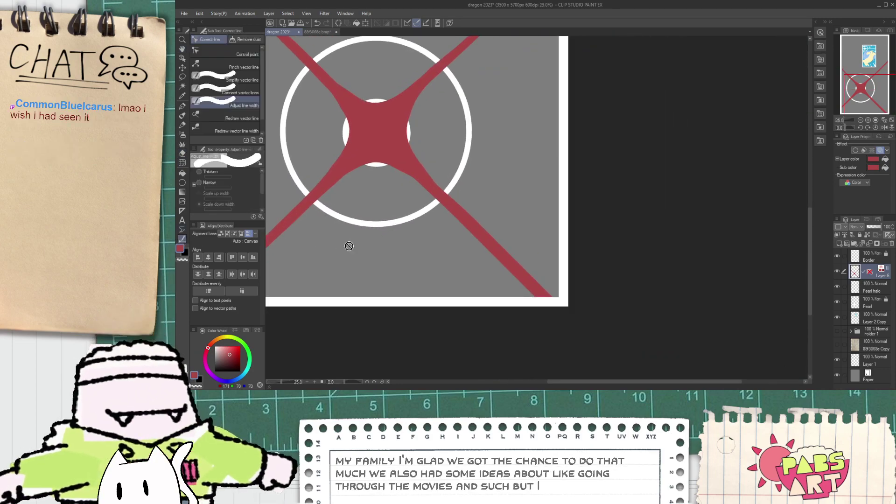
key("j")
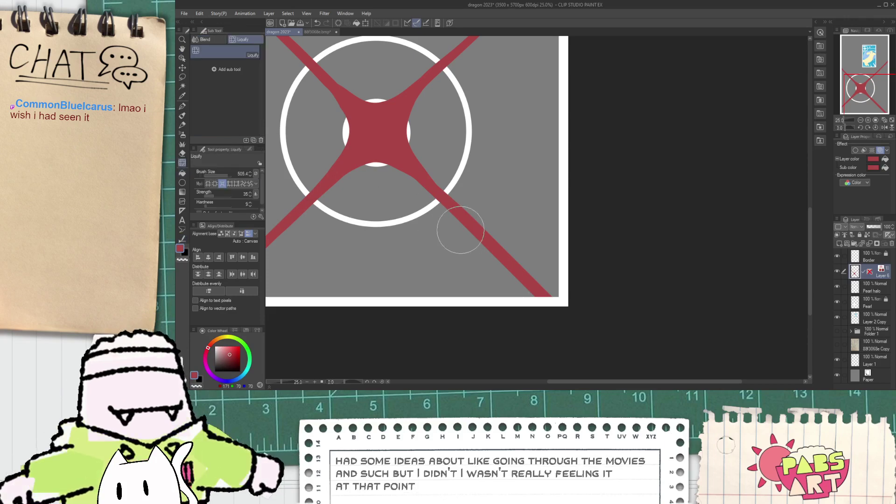
left_click_drag(461, 213, 578, 325)
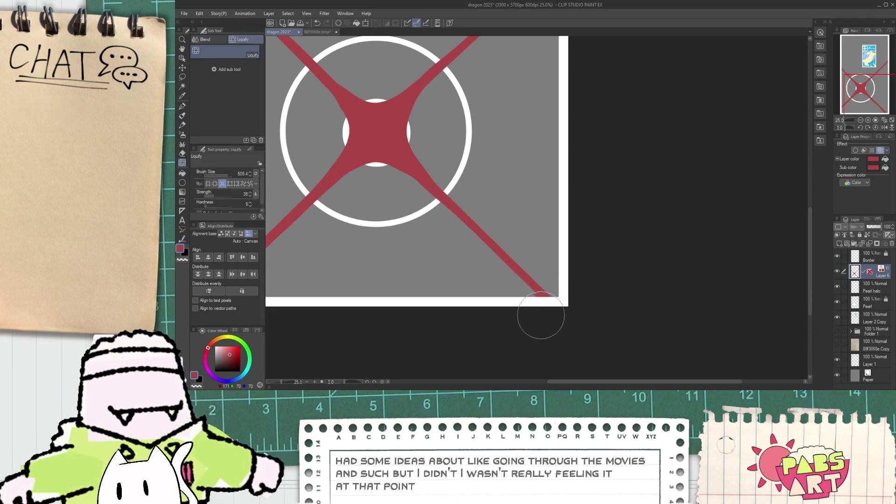
key("e")
scroll(526, 311, "up", 2)
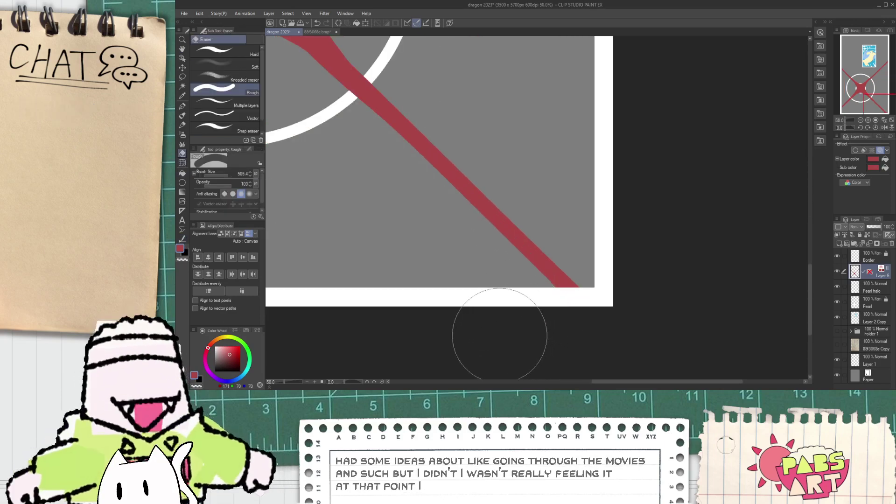
scroll(500, 334, "down", 5)
key("h")
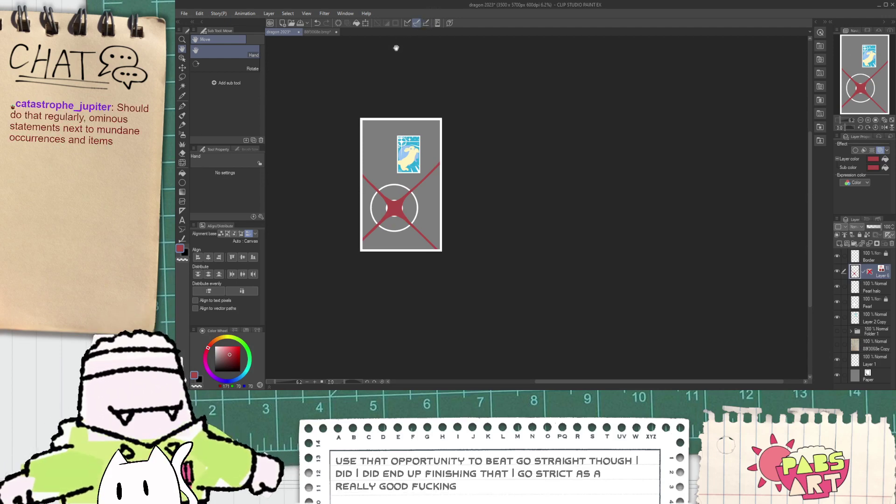
- Narrow the base of the upper-right ray beside the pearl with Liquify in Pinch mode
scroll(345, 195, "up", 4)
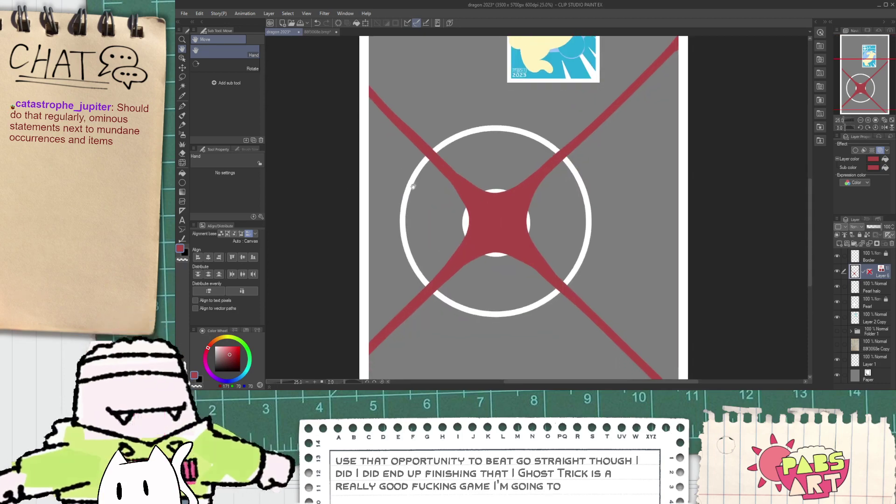
scroll(406, 187, "down", 1)
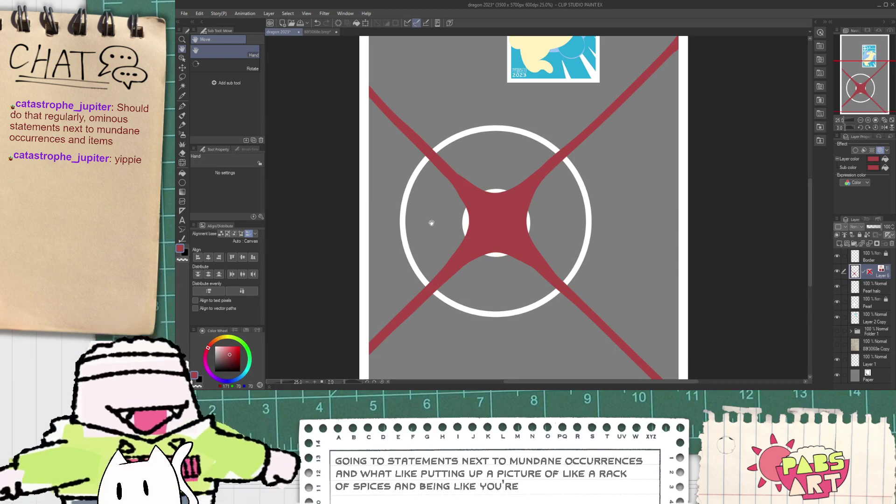
scroll(431, 223, "down", 2)
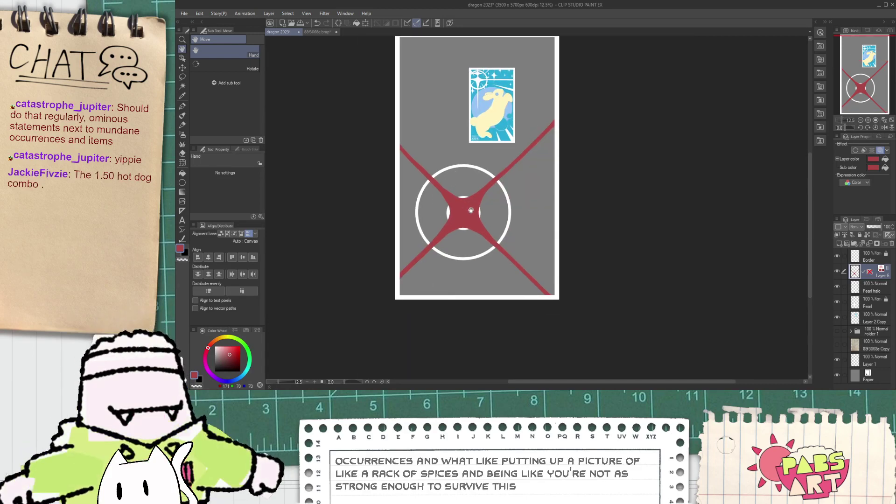
scroll(471, 210, "up", 3)
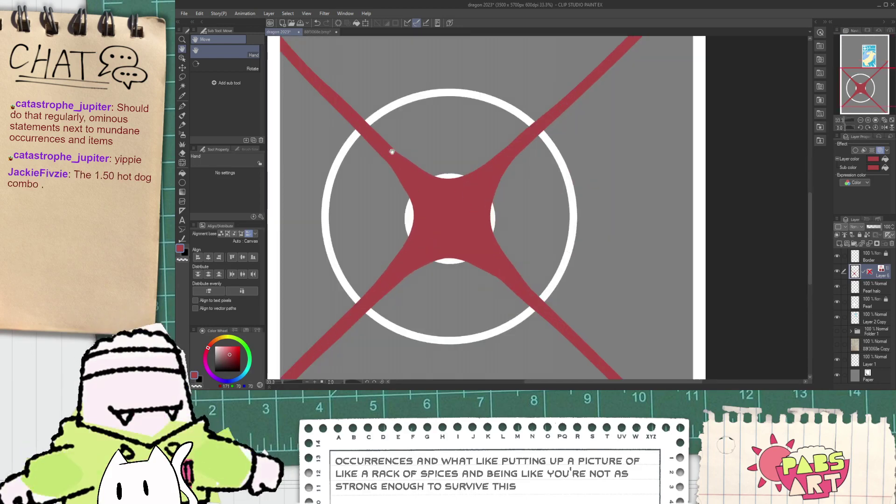
left_click(182, 240)
left_click(182, 163)
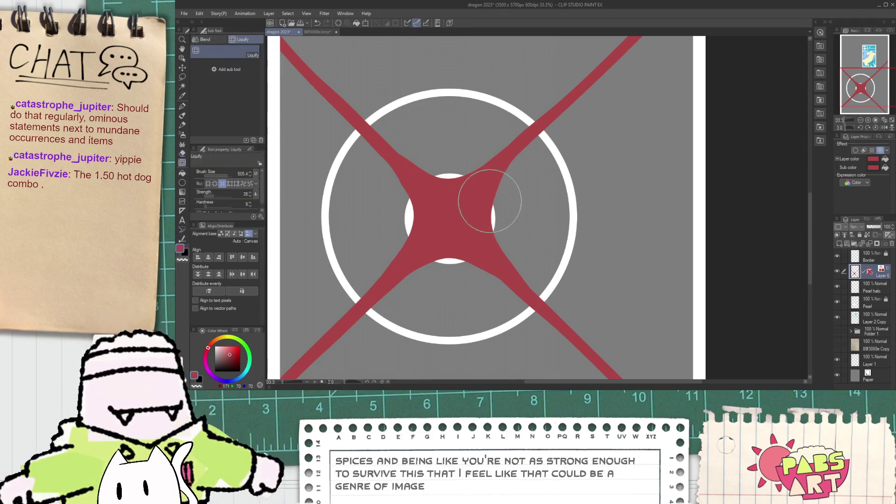
mouse_move(488, 192)
left_mouse_down()
mouse_move(516, 157)
mouse_move(493, 172)
left_mouse_up()
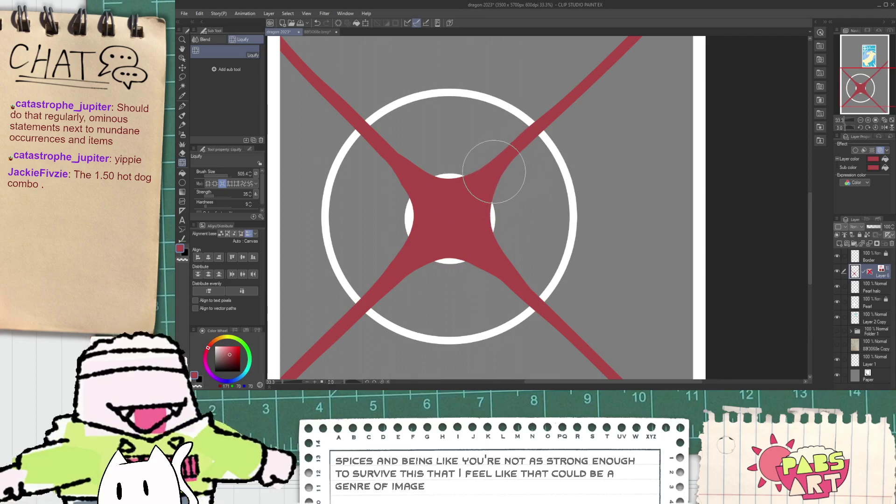
scroll(550, 120, "down", 3)
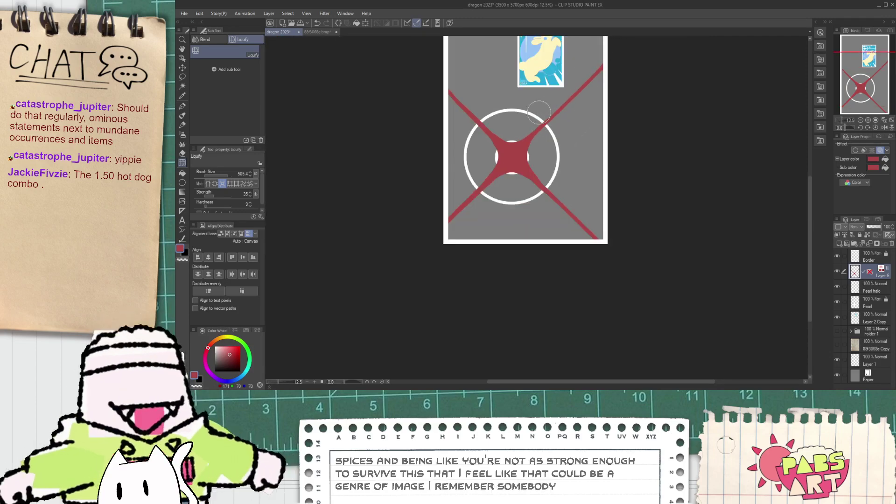
scroll(564, 101, "up", 2)
scroll(538, 130, "down", 2)
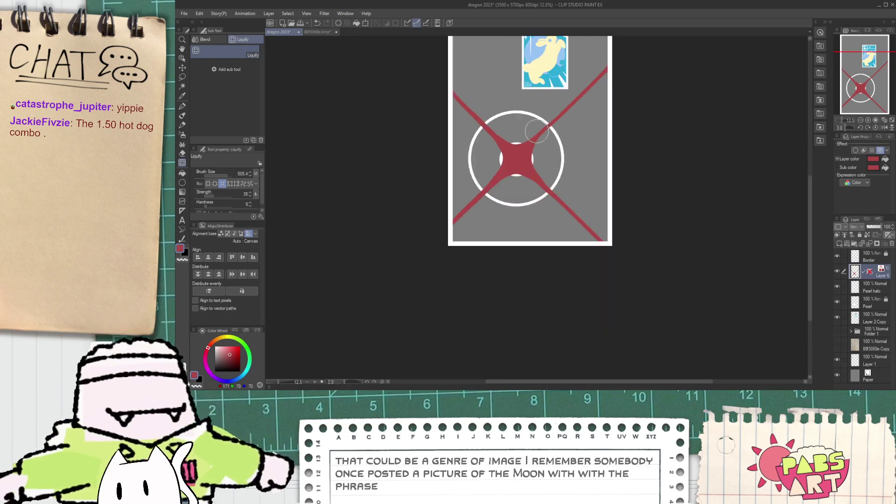
- Enlarge the red ray shape with a free transform and reposition it so its flared centre covers the pearl
key("h")
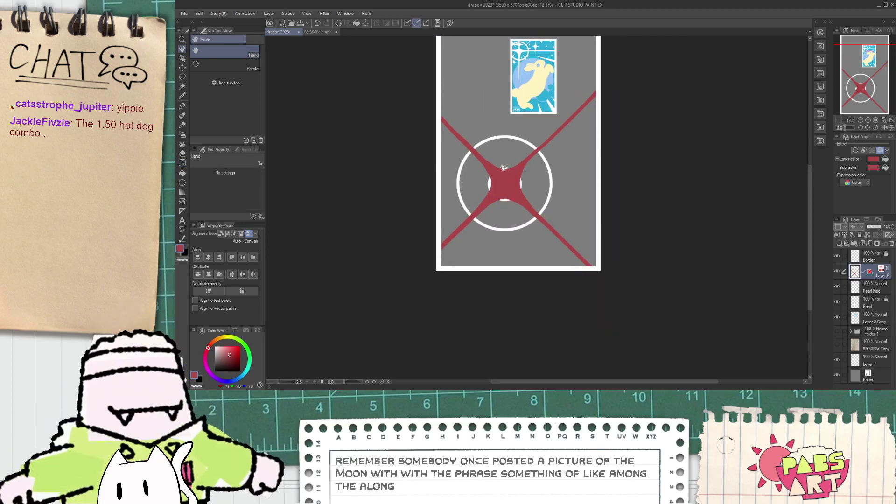
key("ctrl+t")
left_click_drag(600, 83, 689, 30)
left_click_drag(570, 139, 538, 171)
left_click(489, 304)
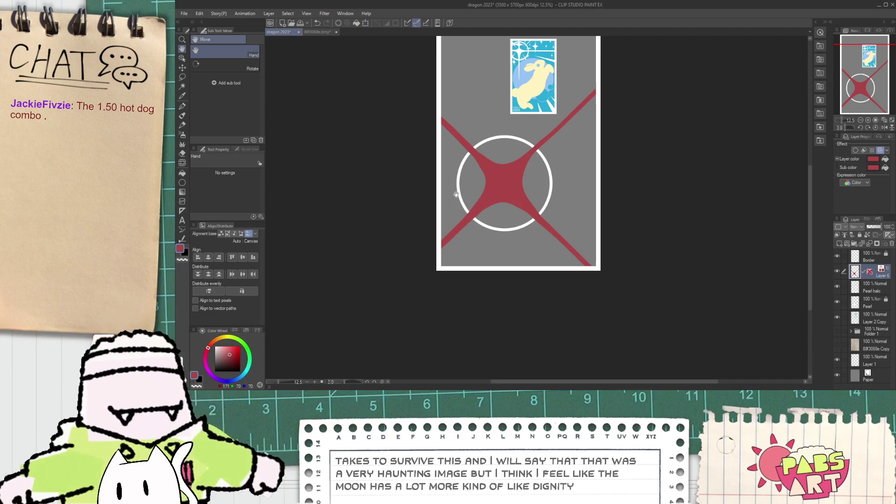
- Smooth the upper-right ray's edges beyond the halo ring with Liquify in Push mode
left_click(182, 174)
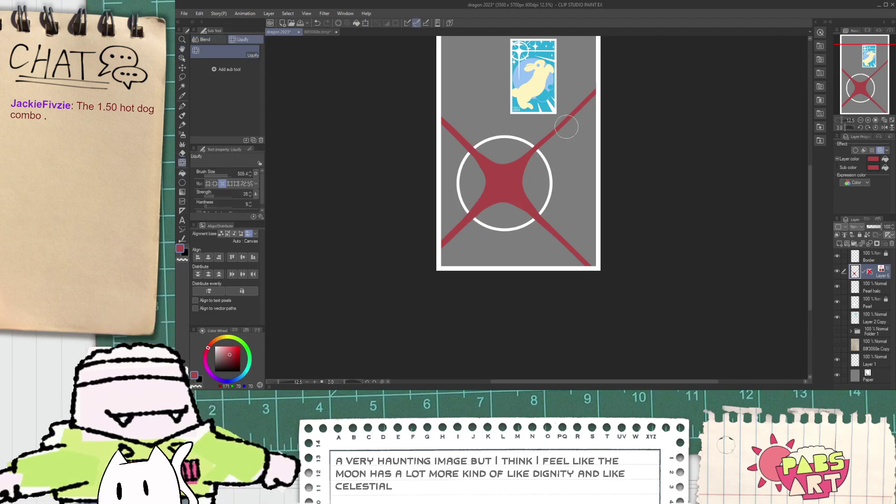
scroll(566, 127, "up", 3)
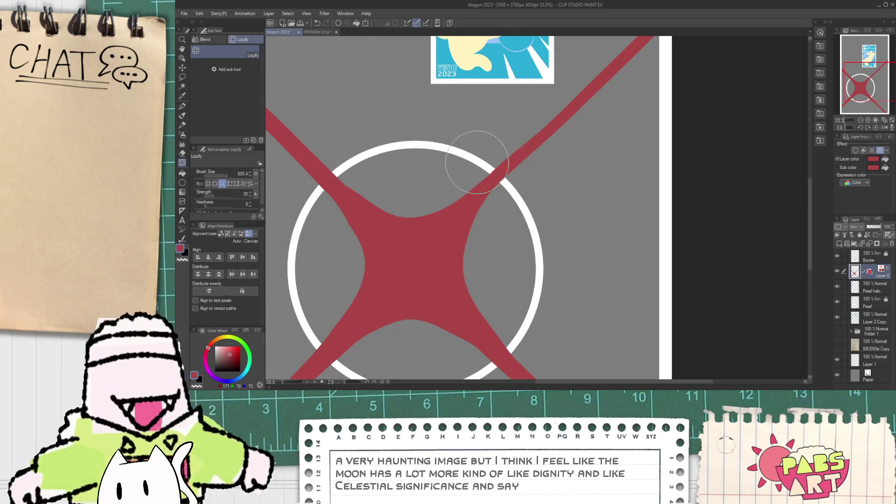
scroll(488, 181, "down", 1)
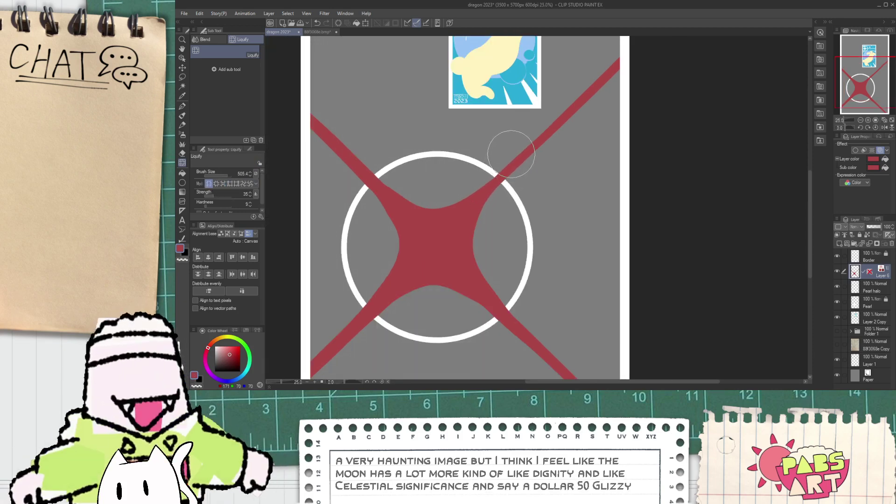
scroll(554, 123, "down", 2)
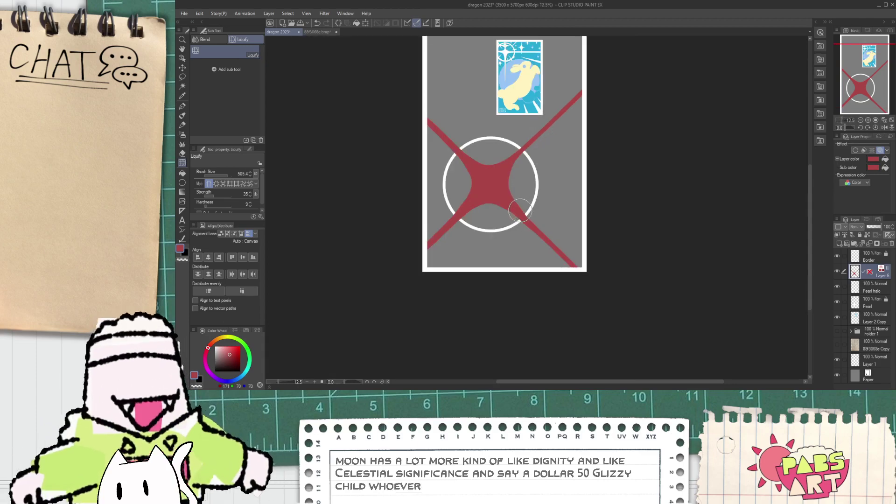
scroll(449, 190, "up", 2)
scroll(456, 176, "up", 1)
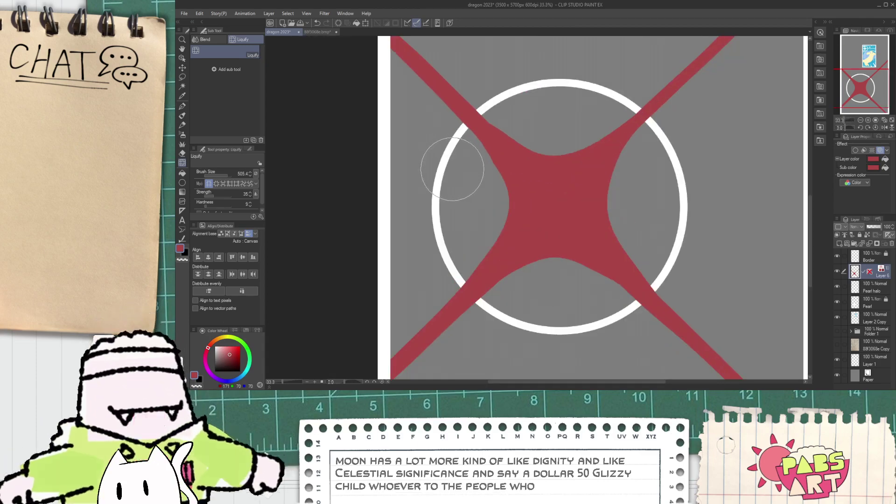
scroll(467, 236, "down", 3)
- Thin the lower-left ray with Liquify in Pinch mode from the halo ring out to the left border
key("h")
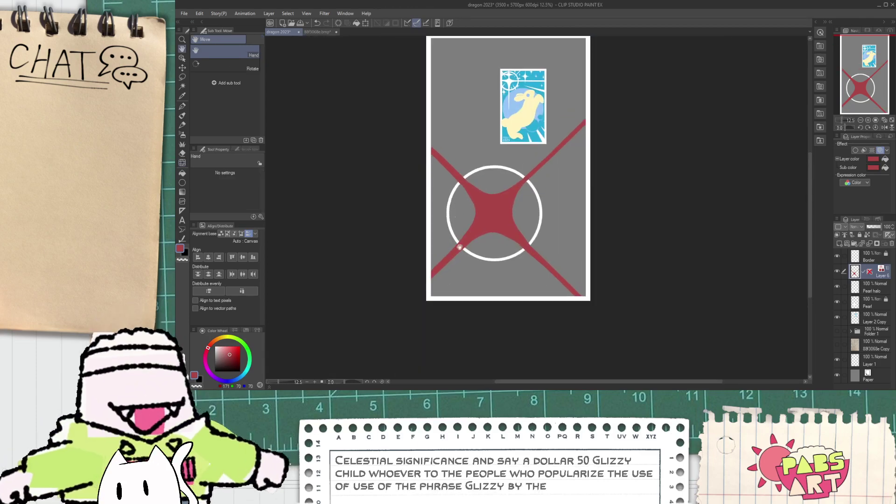
scroll(462, 236, "up", 4)
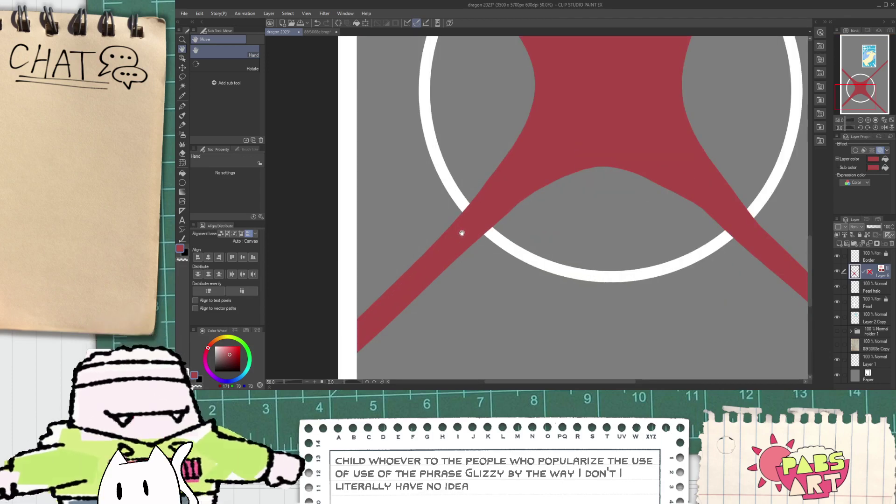
scroll(462, 234, "up", 4)
scroll(428, 232, "down", 3)
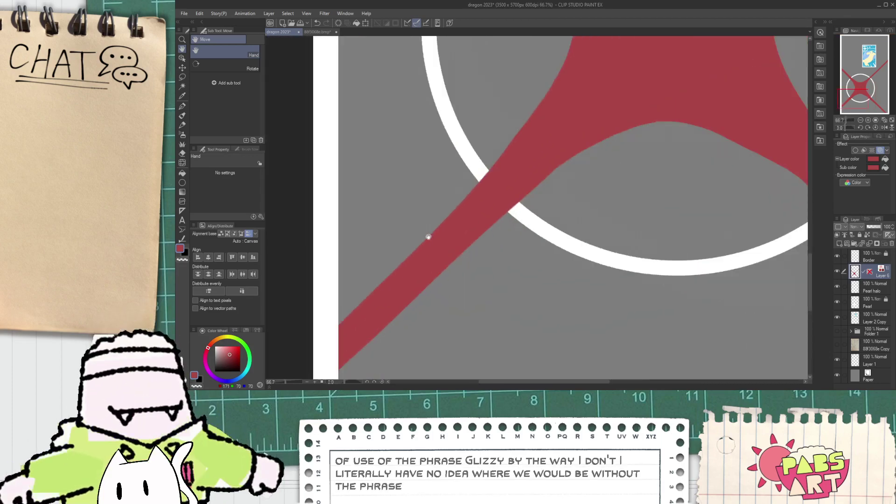
scroll(428, 237, "down", 3)
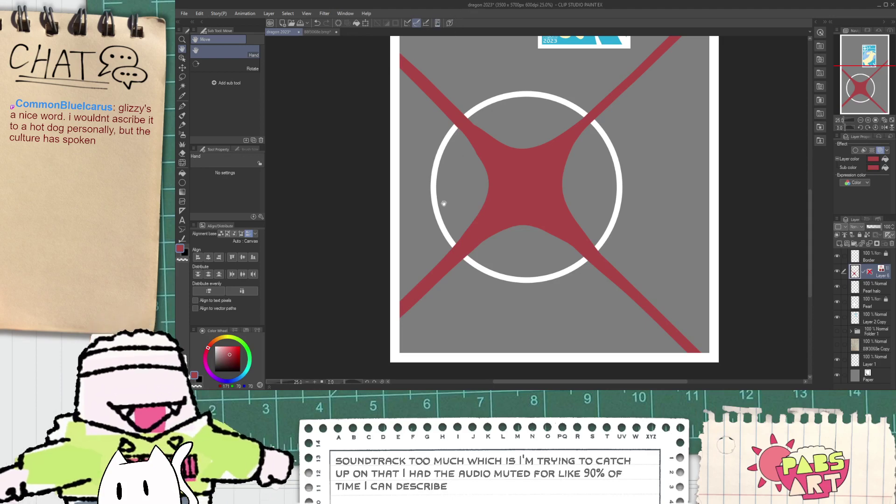
left_click_drag(491, 210, 462, 219)
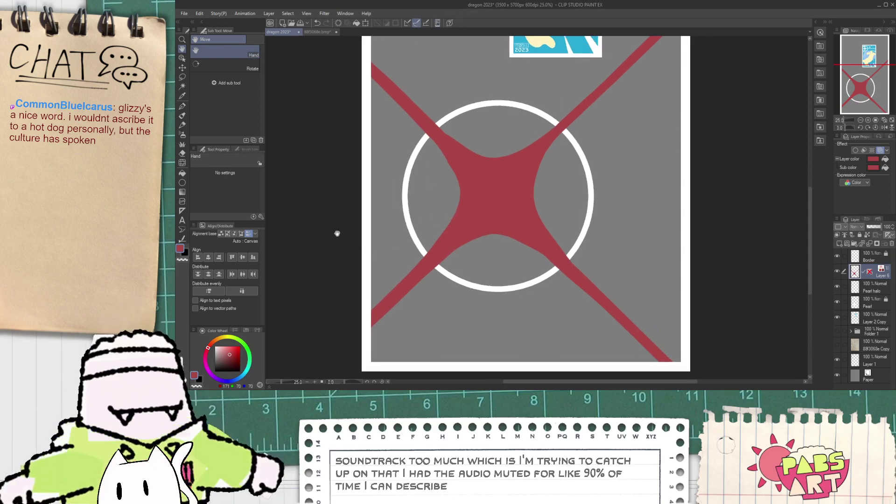
left_click(182, 163)
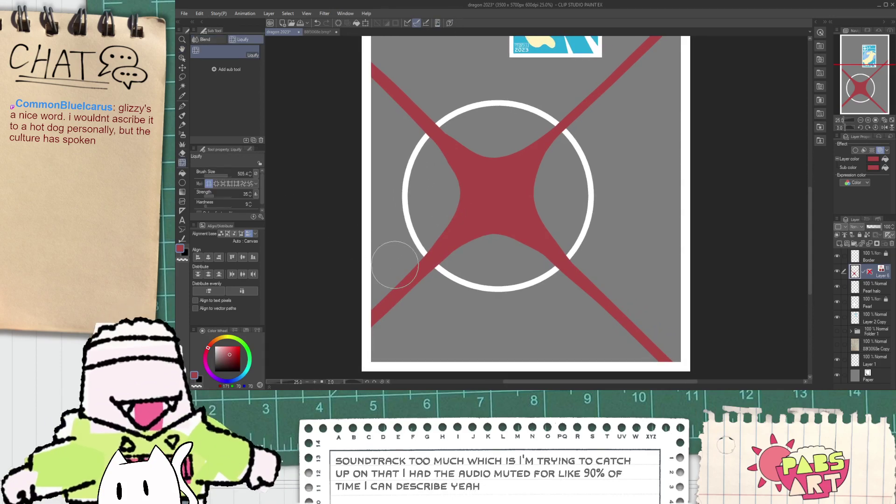
left_click(222, 184)
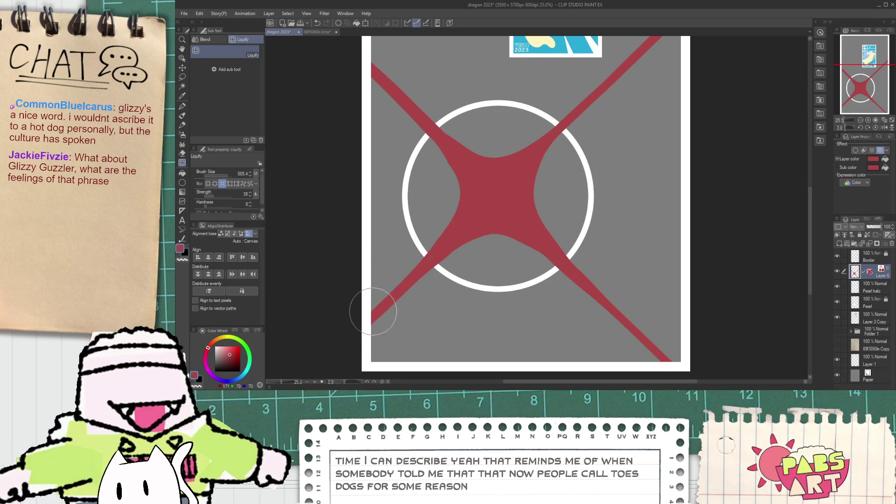
scroll(364, 149, "down", 1)
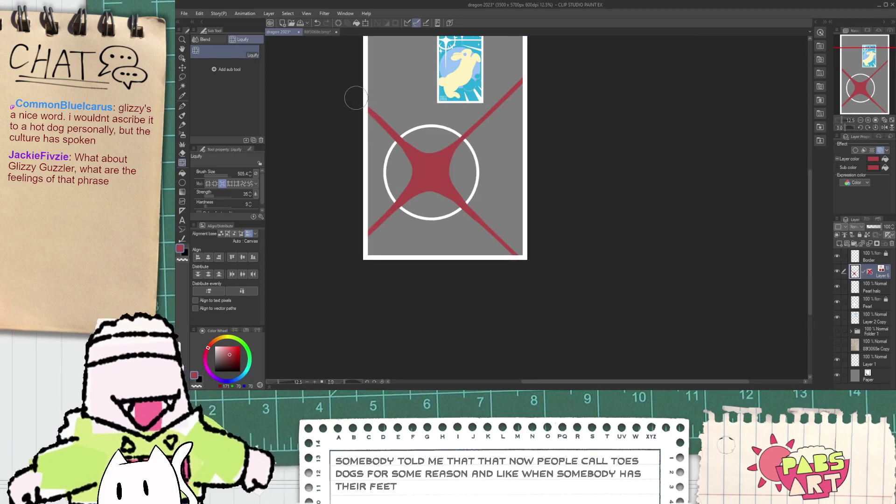
- Scale the red ray shape up again and move it back so its centre sits over the pearl
key("ctrl+t")
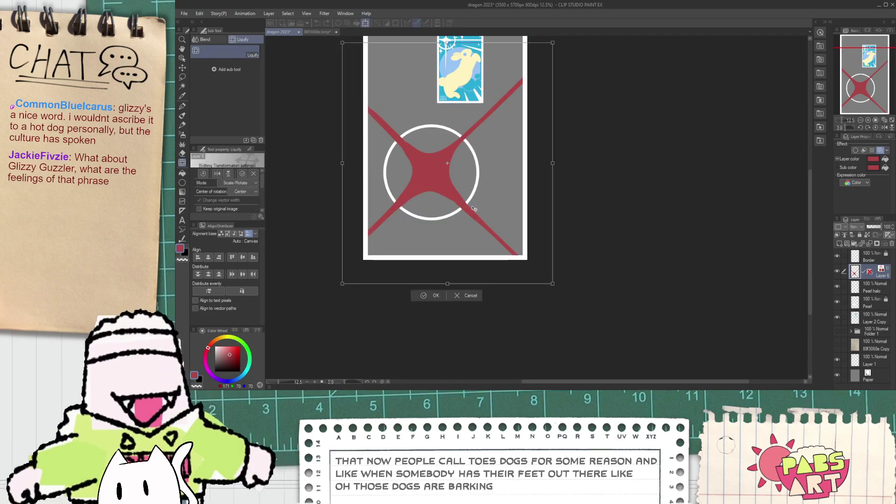
left_click_drag(569, 303, 579, 315)
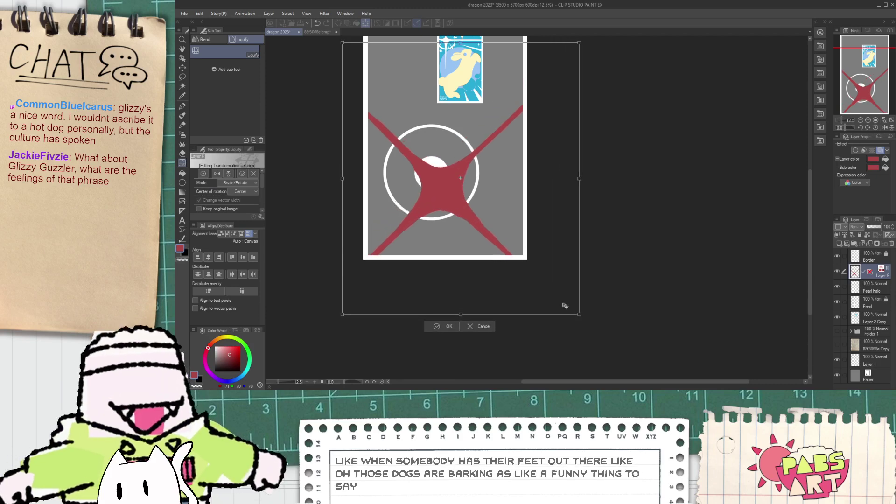
left_click_drag(492, 229, 483, 215)
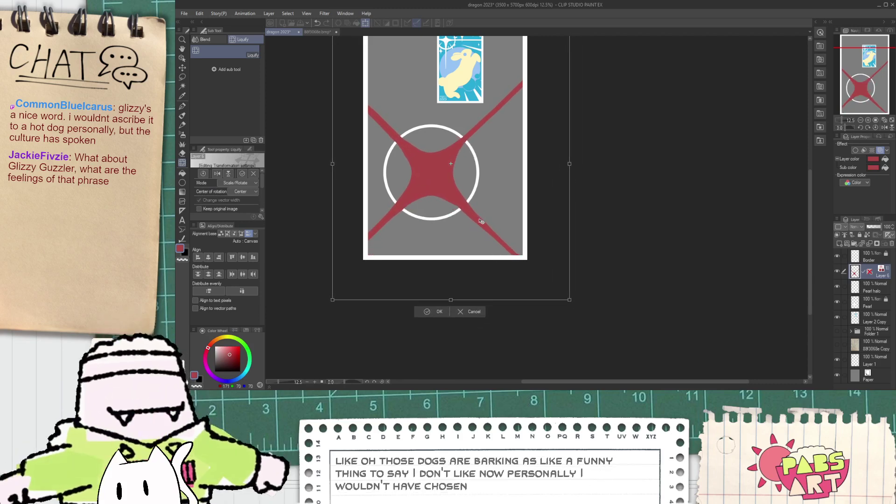
left_click(425, 312)
key("i")
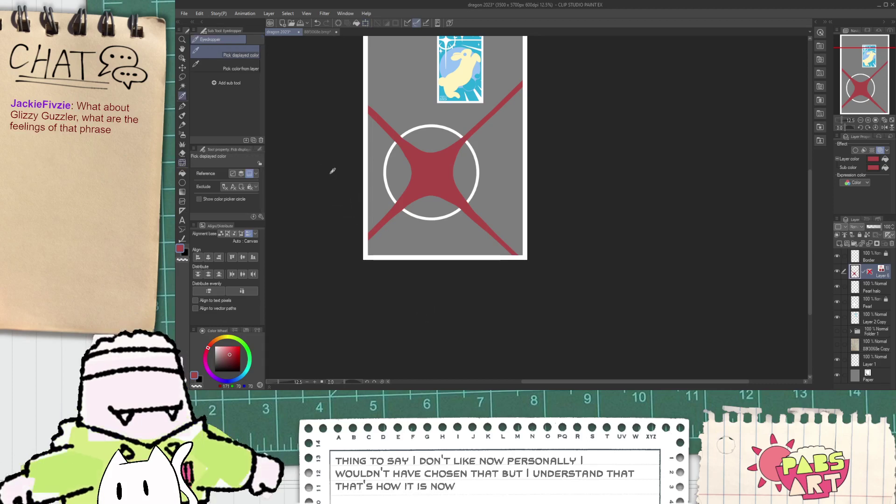
scroll(354, 166, "up", 2)
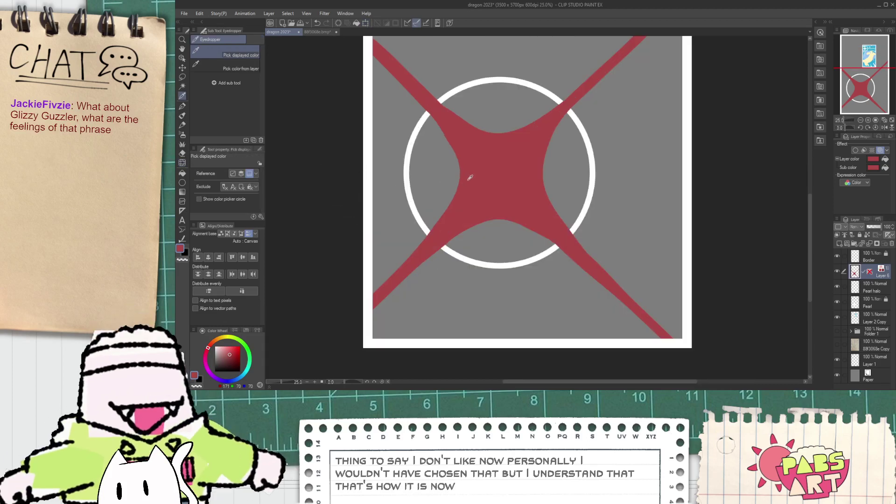
scroll(475, 176, "down", 2)
scroll(486, 231, "up", 4)
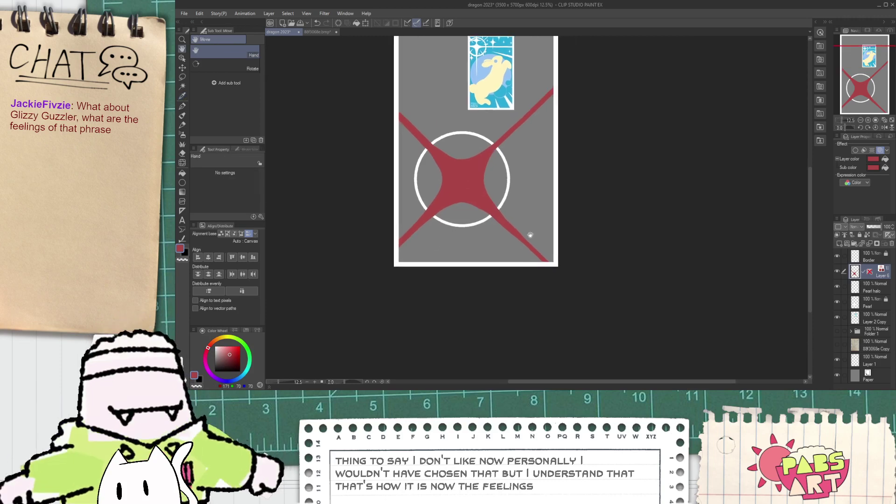
key("p")
mouse_move(393, 183)
left_mouse_down()
mouse_move(580, 353)
mouse_move(455, 243)
left_mouse_up()
key("ctrl+z")
key("ctrl+z")
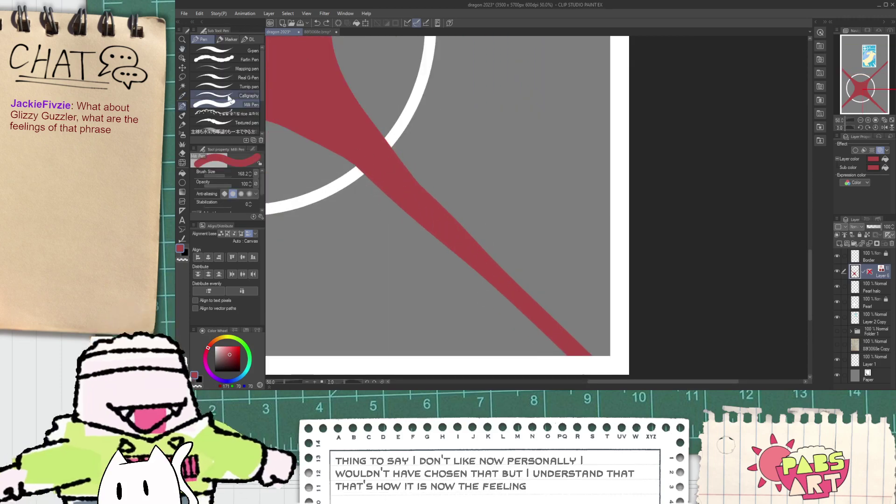
- Thicken the lower-right ray along its lower edge, from the halo ring to the bottom border, with the Milli Pen at size 84.5
left_click(224, 50)
left_click(224, 105)
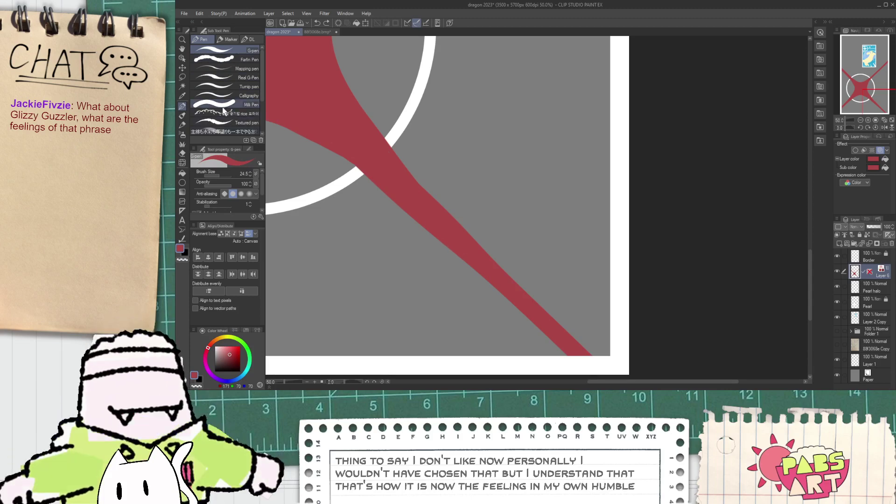
left_click_drag(225, 172, 224, 172)
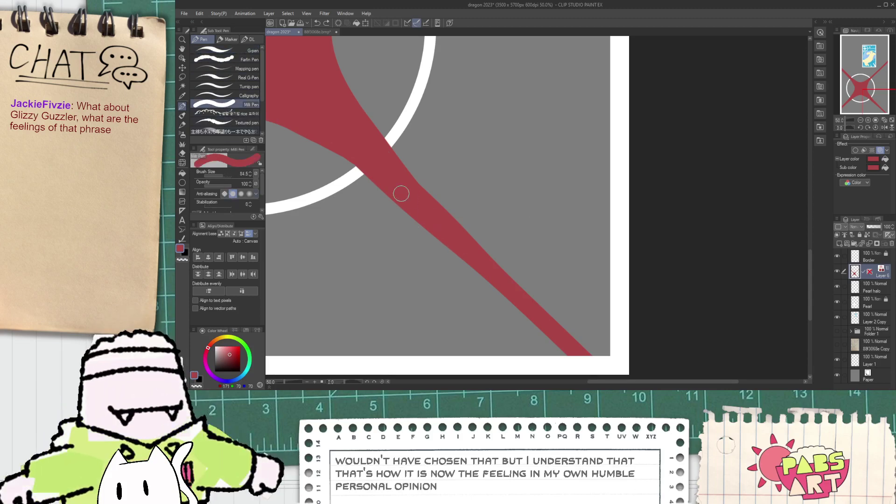
left_click_drag(400, 194, 555, 341)
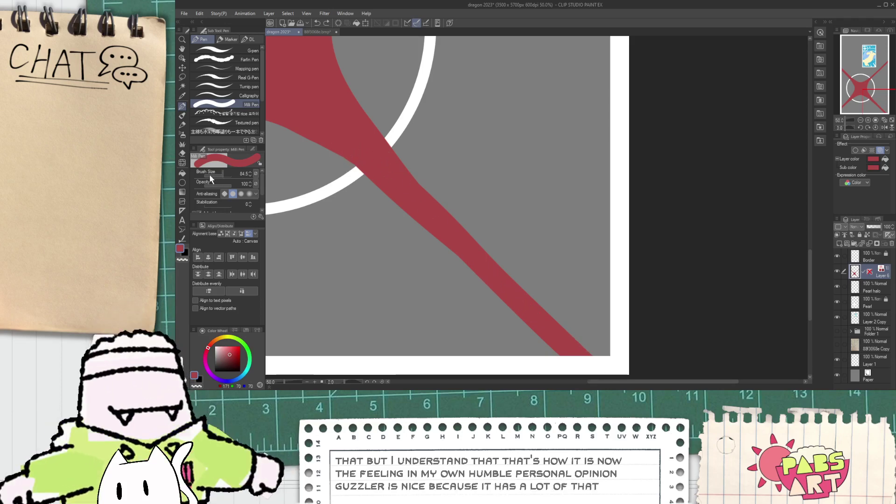
- Push the outer end of the lower-right ray into the artwork's corner with Liquify at brush size 2000
key("j")
scroll(351, 219, "down", 3)
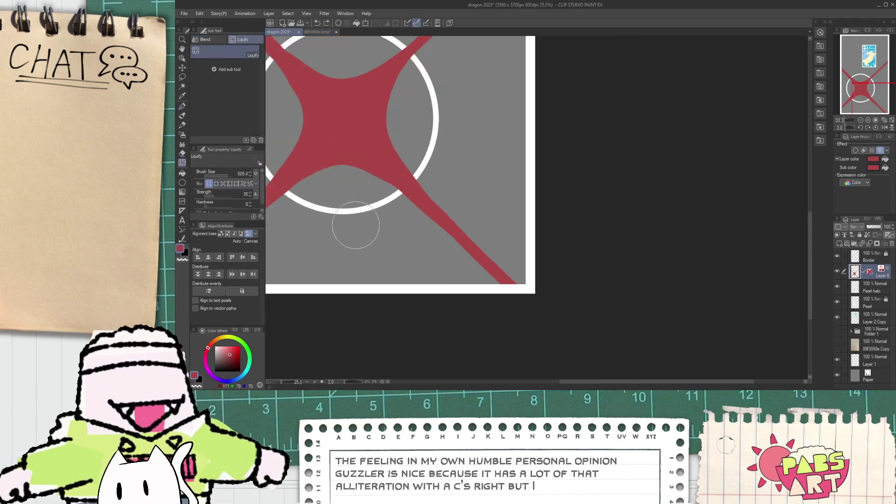
left_click_drag(228, 177, 233, 177)
mouse_move(466, 246)
left_mouse_down()
mouse_move(486, 264)
mouse_move(549, 297)
mouse_move(478, 247)
mouse_move(516, 283)
mouse_move(468, 256)
mouse_move(484, 277)
mouse_move(472, 269)
mouse_move(530, 285)
left_mouse_up()
left_click_drag(462, 265, 538, 329)
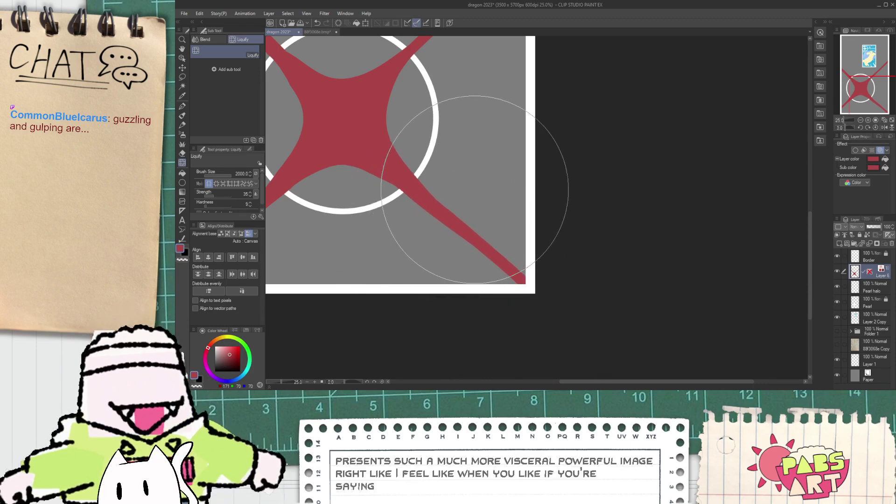
scroll(467, 176, "down", 3)
scroll(464, 145, "up", 2)
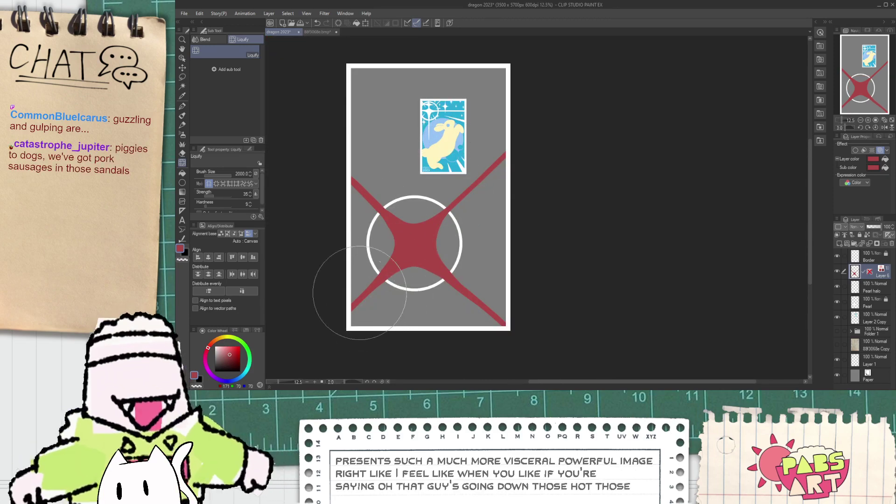
- Try widening the upper-right ray with Milli Pen strokes from the flared centre out past the right border
scroll(449, 196, "up", 2)
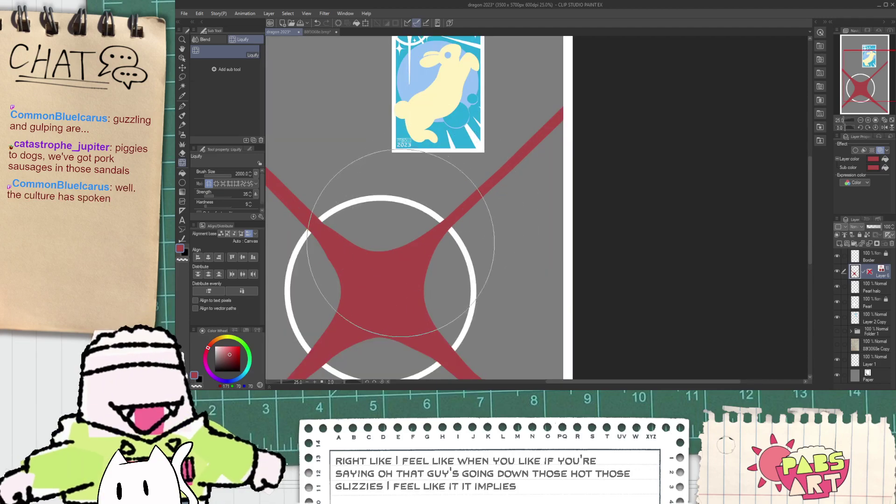
key("p")
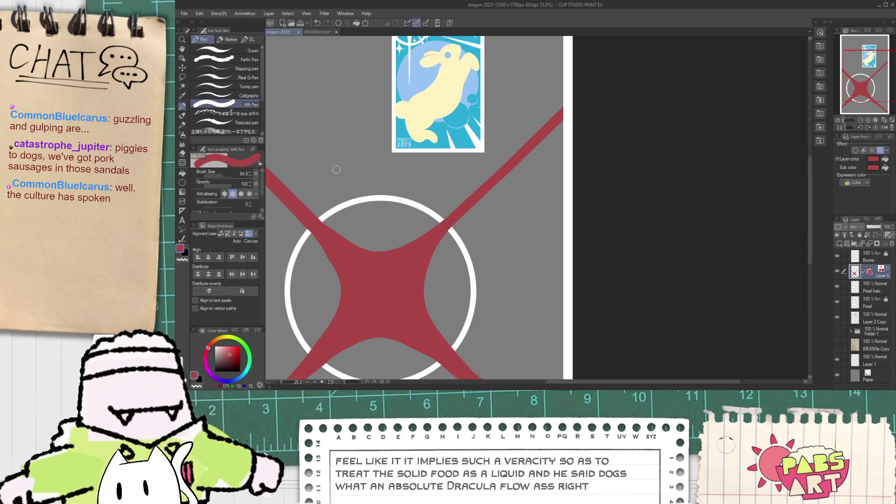
key("space")
left_click_drag(399, 240, 391, 224)
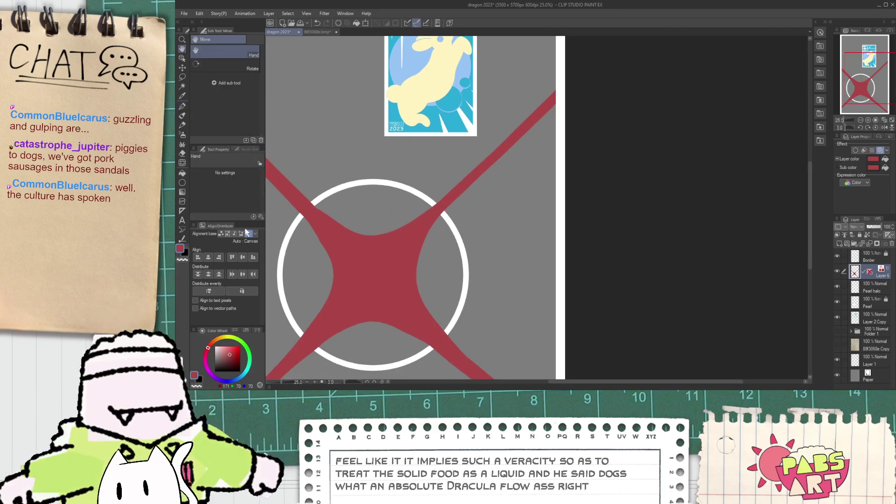
key("p")
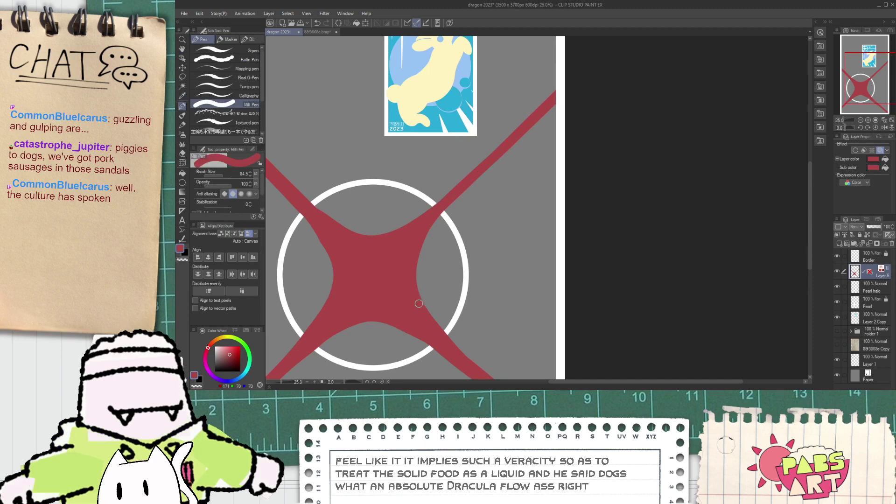
left_click_drag(419, 303, 556, 131)
key("ctrl+z")
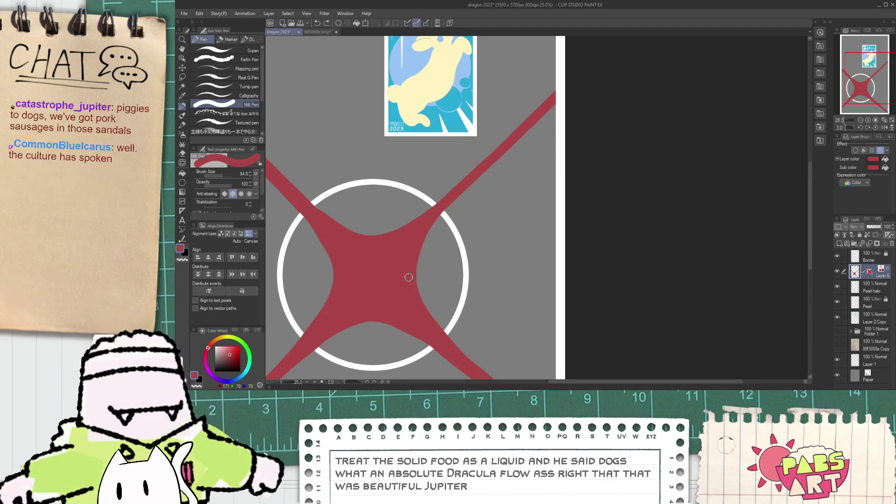
left_click_drag(419, 254, 593, 85)
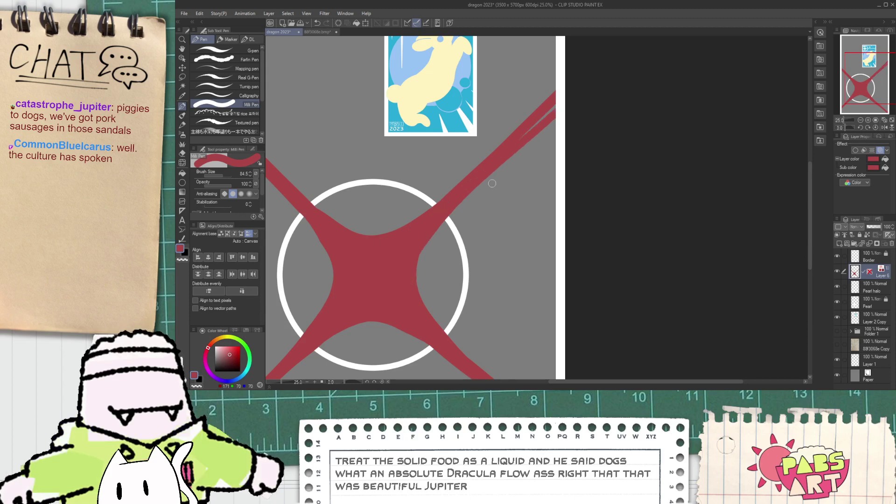
key("ctrl+z")
left_click_drag(420, 252, 619, 36)
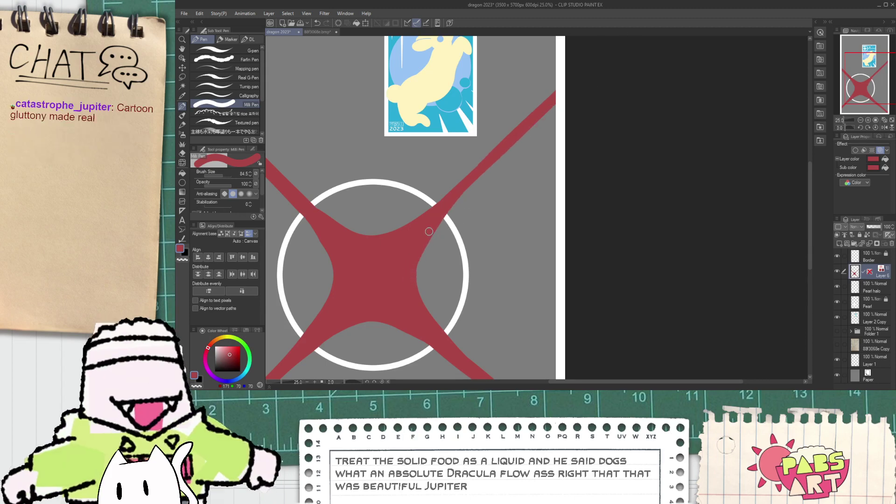
key("ctrl+z")
left_click_drag(406, 261, 572, 99)
key("ctrl+z")
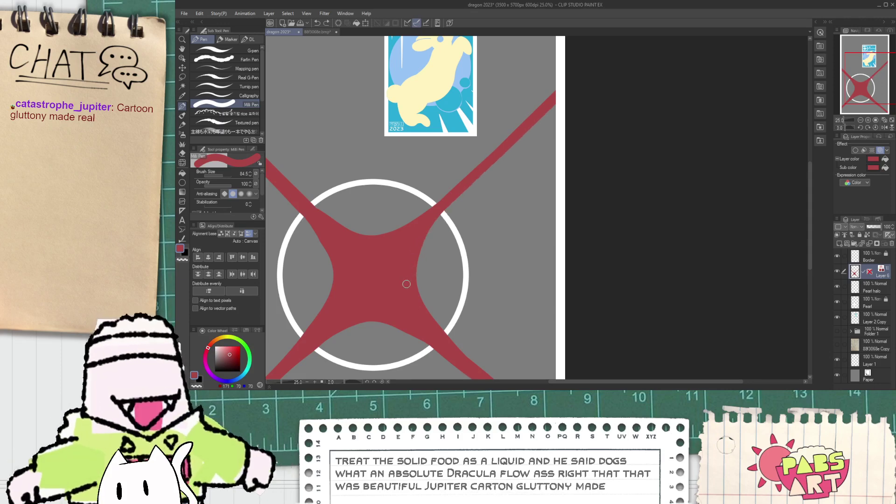
- Flare the outer end of the upper-right ray with a single red pen stroke from the centre past the border
mouse_move(406, 283)
left_mouse_down()
mouse_move(446, 207)
mouse_move(627, 47)
left_mouse_up()
left_click_drag(411, 253, 555, 124)
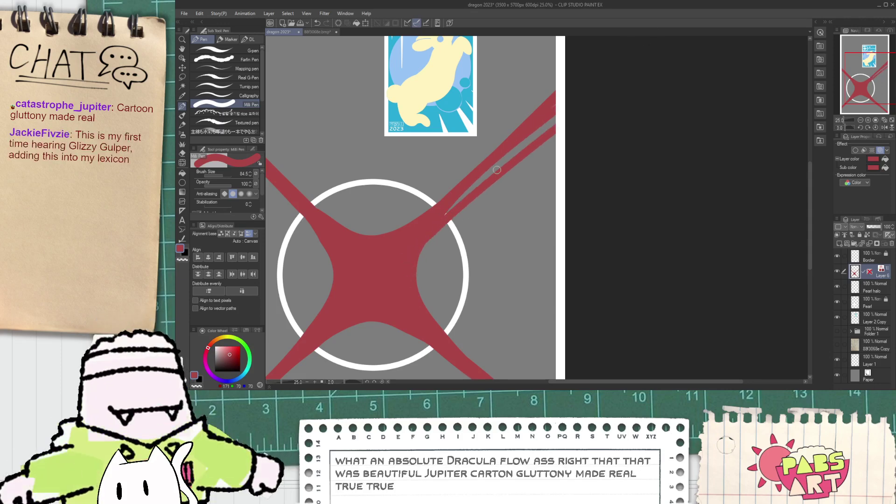
key("ctrl+z")
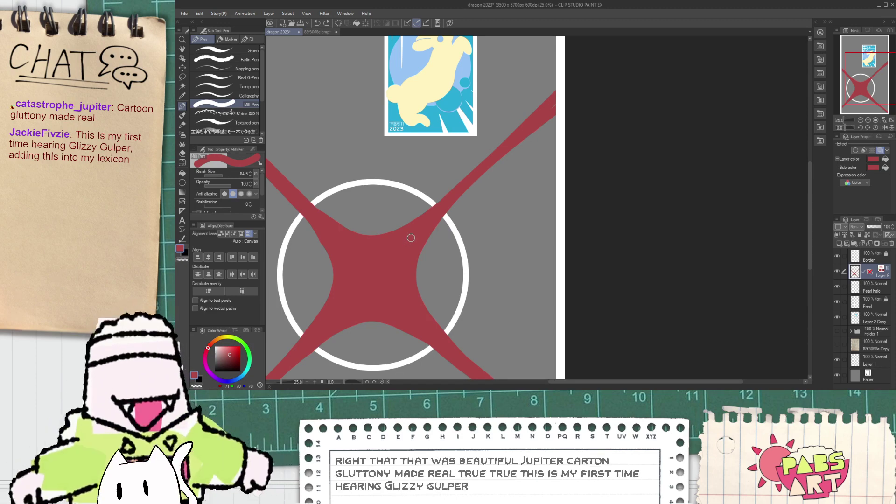
- Thicken the upper-right arm of the red X with pen strokes from the centre out to the card's border
left_click_drag(410, 251, 555, 117)
key("ctrl+z")
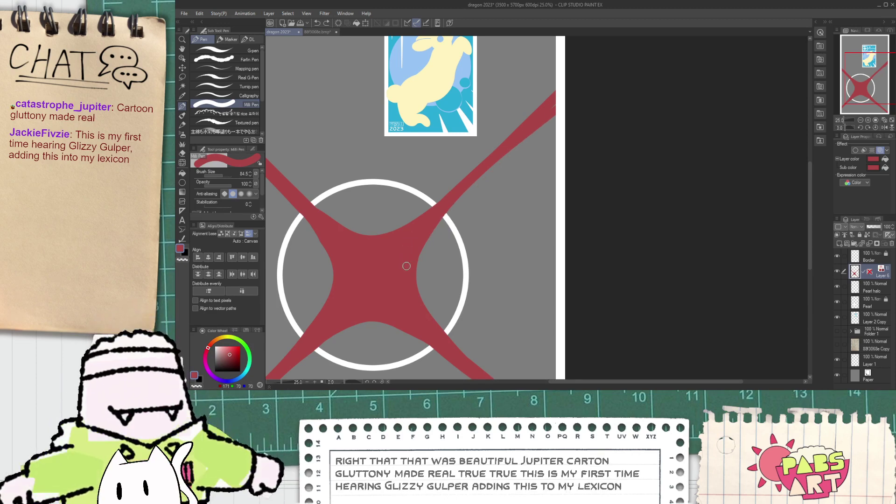
left_click_drag(407, 264, 558, 109)
key("ctrl+z")
left_click_drag(414, 249, 556, 112)
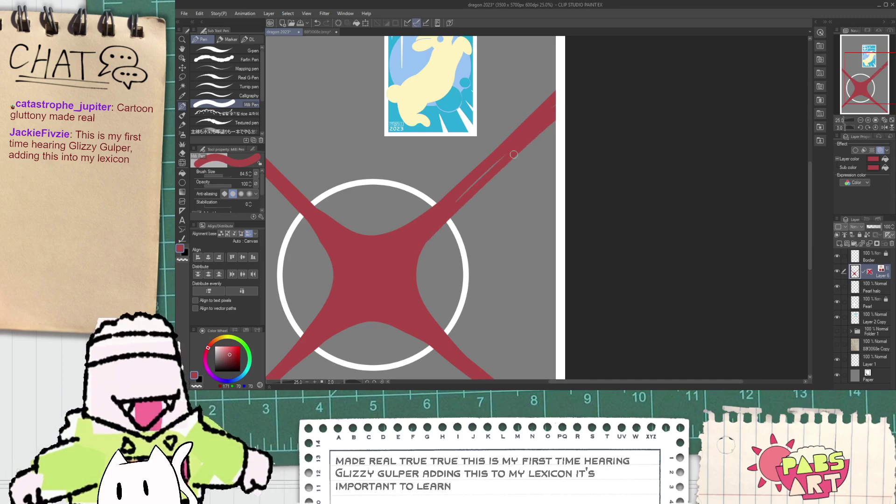
scroll(441, 228, "down", 2)
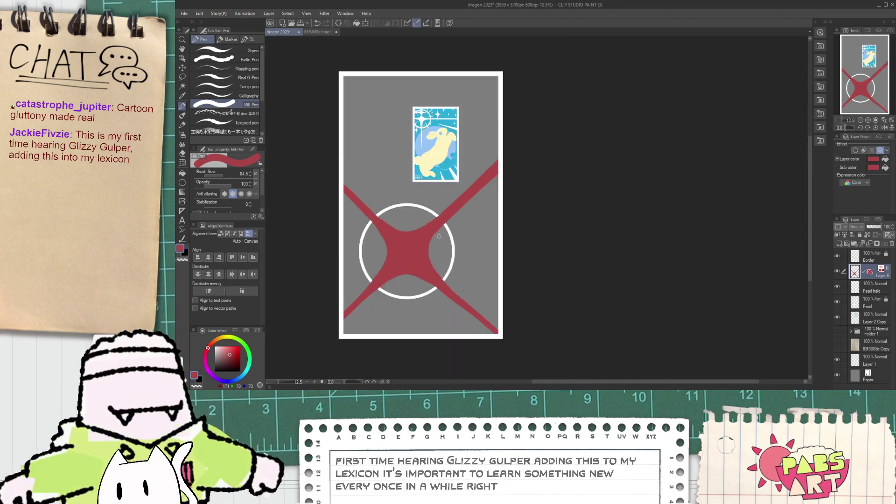
- Examine the arms of the red X around the white ring and out to the card's edges
key("space")
left_click_drag(447, 265, 438, 238)
scroll(404, 230, "up", 1)
scroll(402, 224, "up", 1)
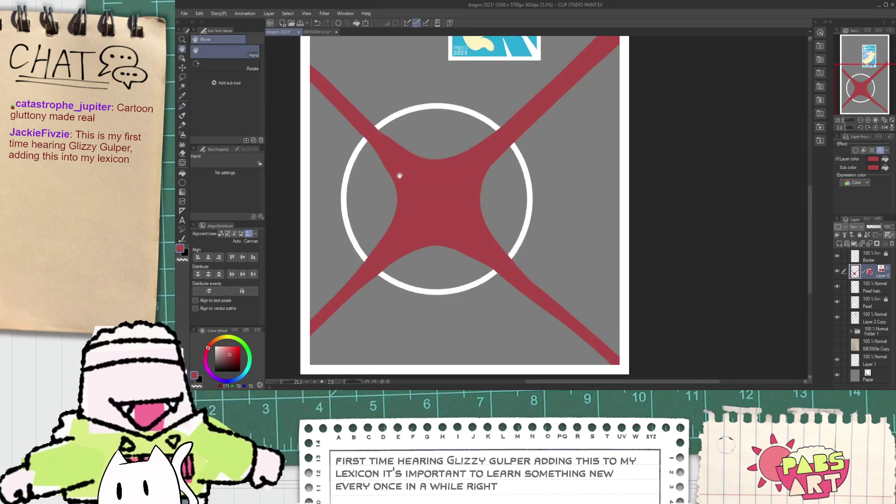
left_click_drag(399, 176, 435, 284)
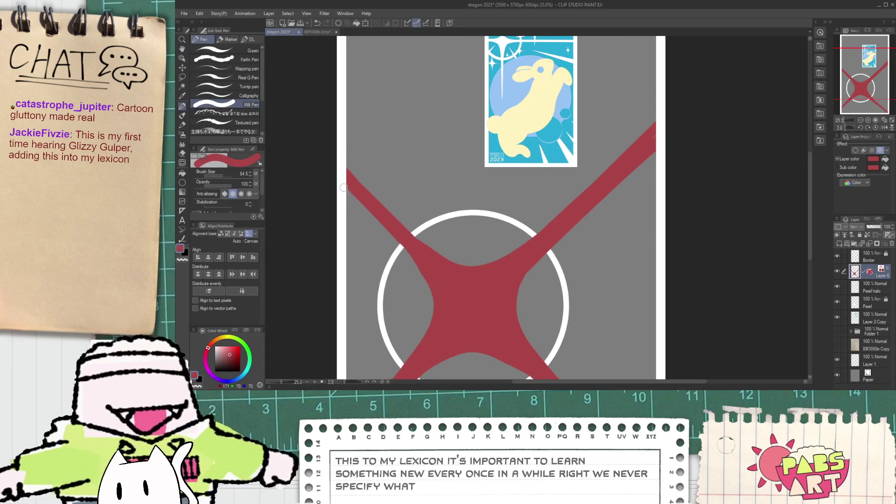
scroll(377, 218, "down", 1)
key("space")
left_click_drag(400, 207, 432, 128)
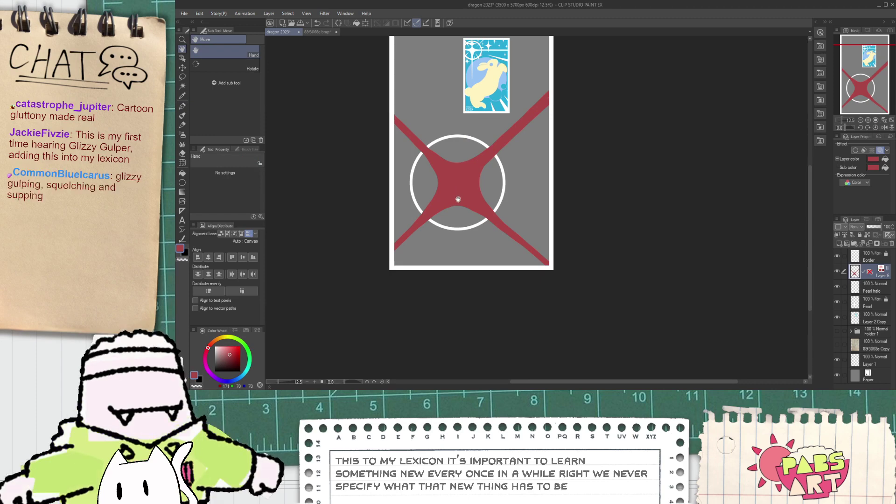
scroll(409, 209, "up", 2)
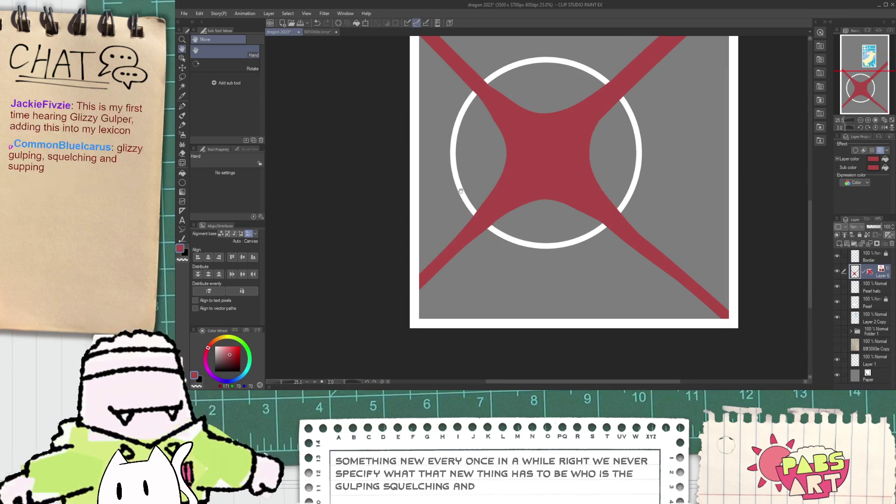
key("p")
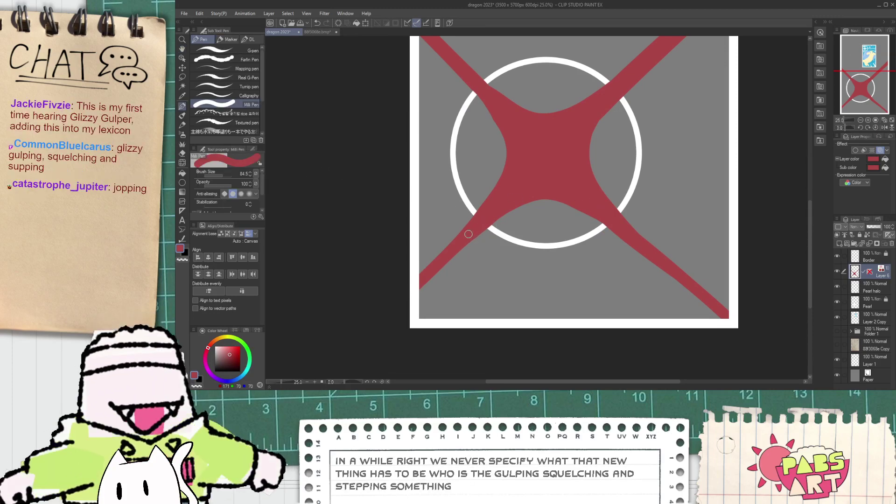
key("space")
left_click_drag(545, 192, 479, 271)
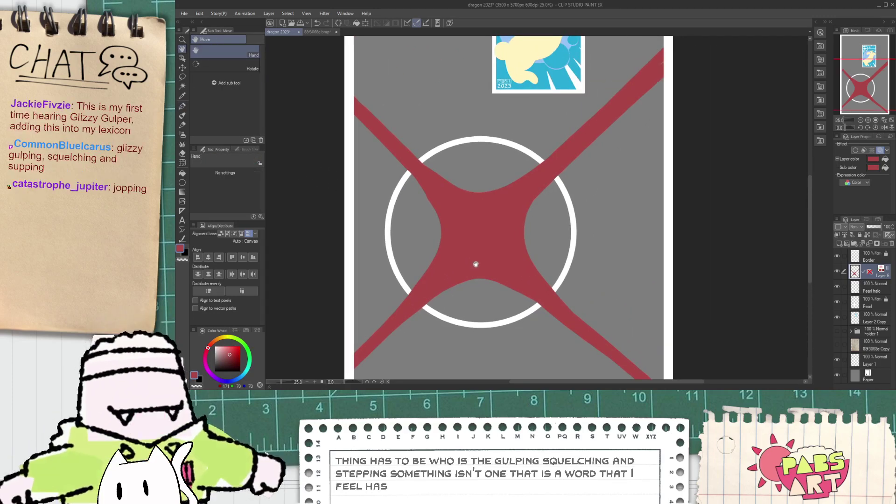
- Move the Pearl layer above the red X layer and make the X layer active again for drawing
left_click_drag(871, 304, 871, 270)
left_click(857, 290)
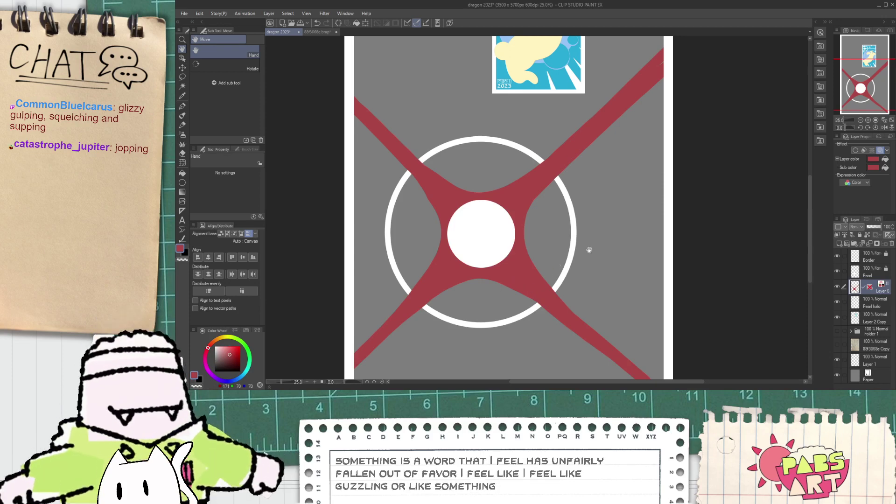
left_click_drag(588, 250, 577, 301)
key("p")
scroll(545, 259, "up", 1)
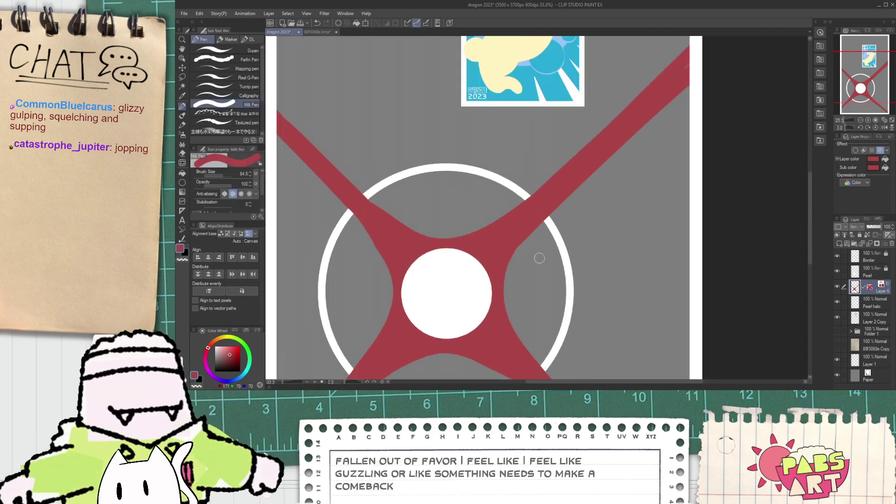
scroll(536, 259, "up", 1)
scroll(504, 246, "down", 2)
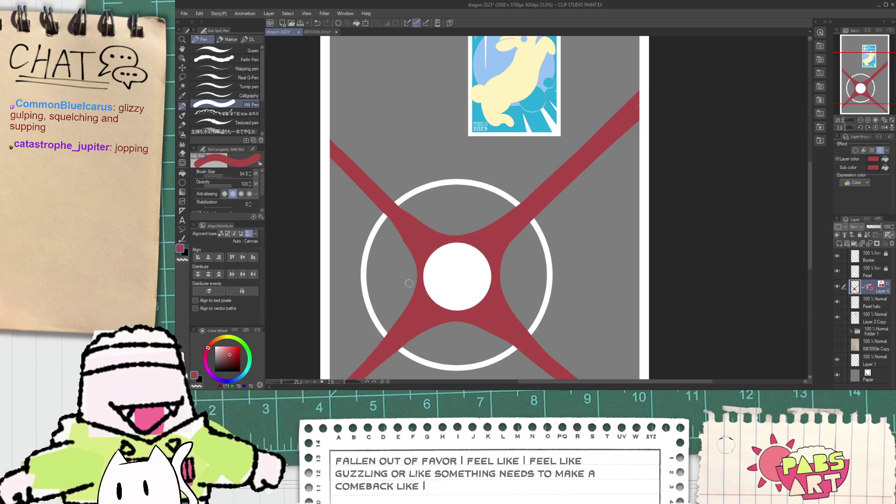
- Slim the outer part of the red X's upper-right arm with Liquify in pinch mode
left_click(182, 238)
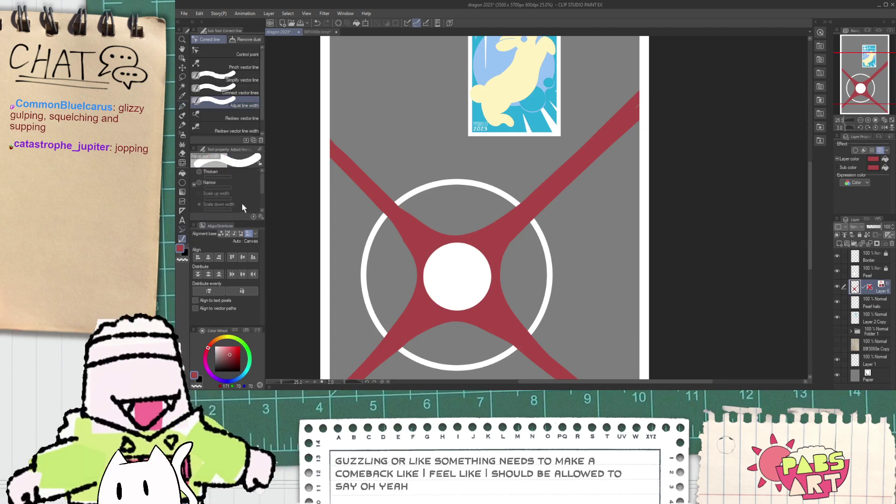
left_click(182, 163)
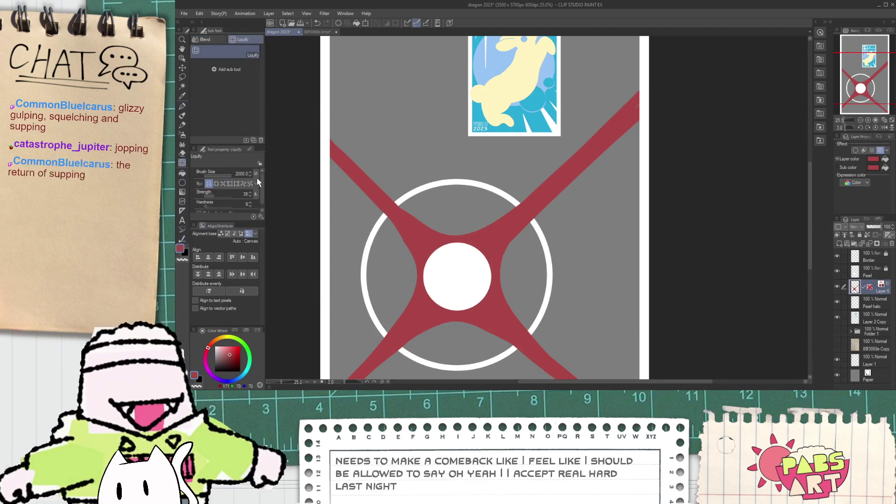
left_click(222, 184)
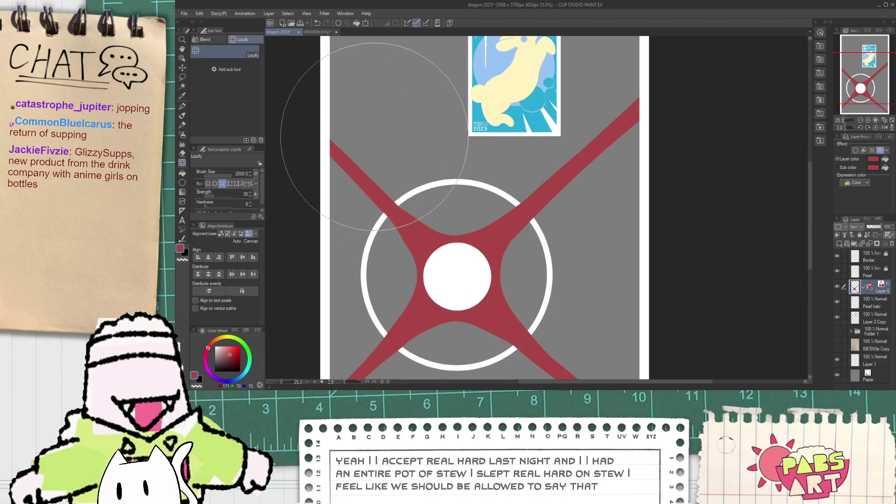
- Widen the upper-left arm of the red X near the card's border with pen strokes, undoing the unsuitable ones
key("space")
left_click_drag(400, 145, 411, 177)
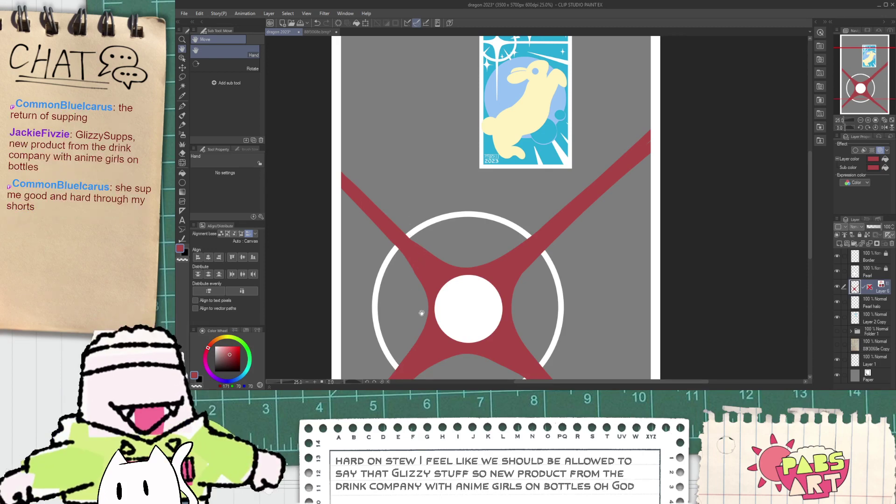
key("p")
mouse_move(327, 186)
left_mouse_down()
mouse_move(402, 267)
mouse_move(413, 307)
left_mouse_up()
key("ctrl+z")
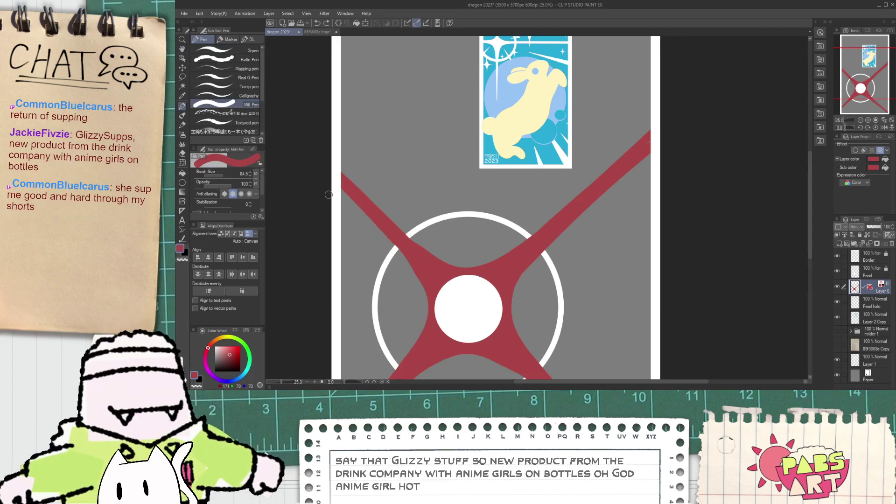
mouse_move(329, 187)
left_mouse_down()
mouse_move(368, 220)
mouse_move(431, 289)
left_mouse_up()
key("ctrl+z")
left_click_drag(330, 188, 413, 265)
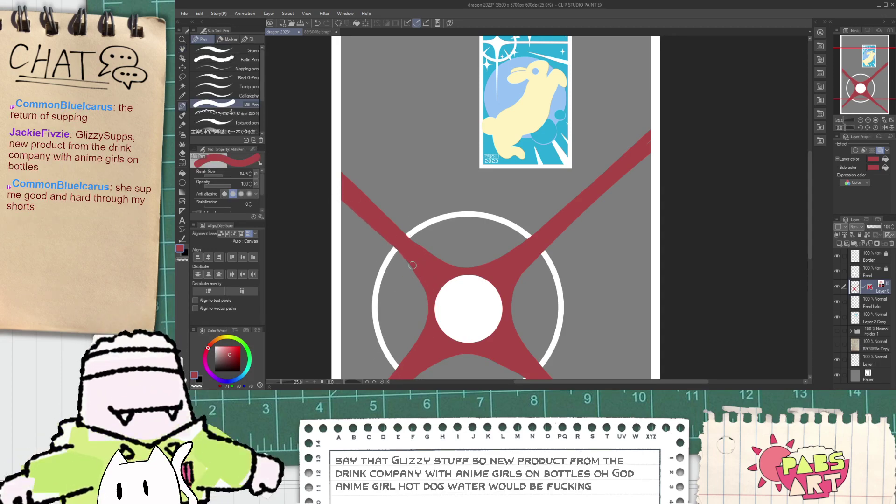
key("ctrl+z")
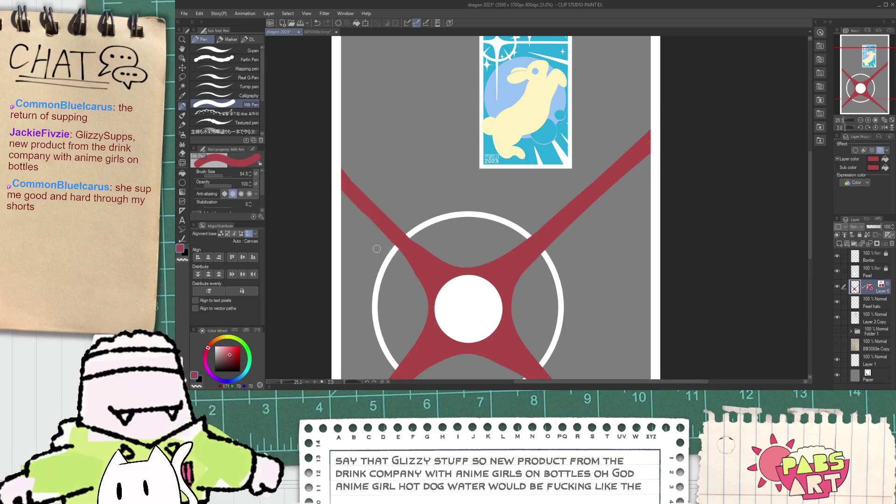
- Thicken and even out the upper edge of the red X's lower-left arm with pen strokes up to the border
key("space")
left_click_drag(430, 301, 446, 216)
left_click_drag(420, 269, 462, 225)
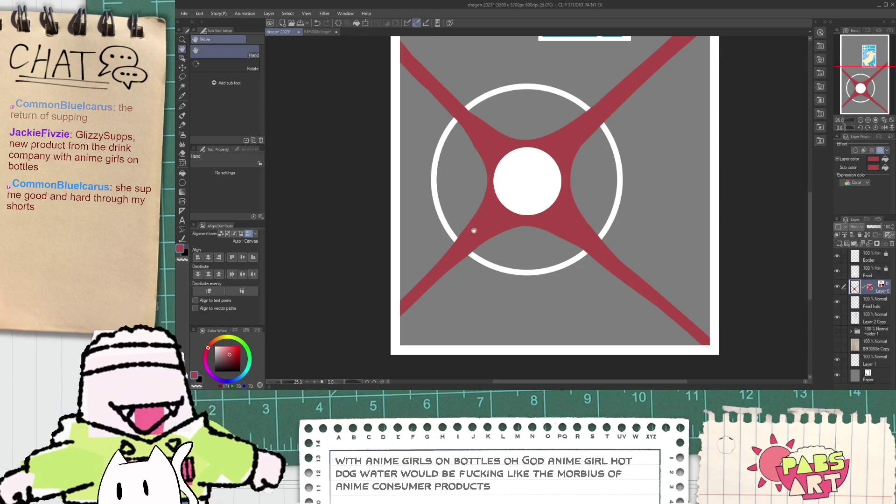
key("p")
scroll(415, 296, "up", 2)
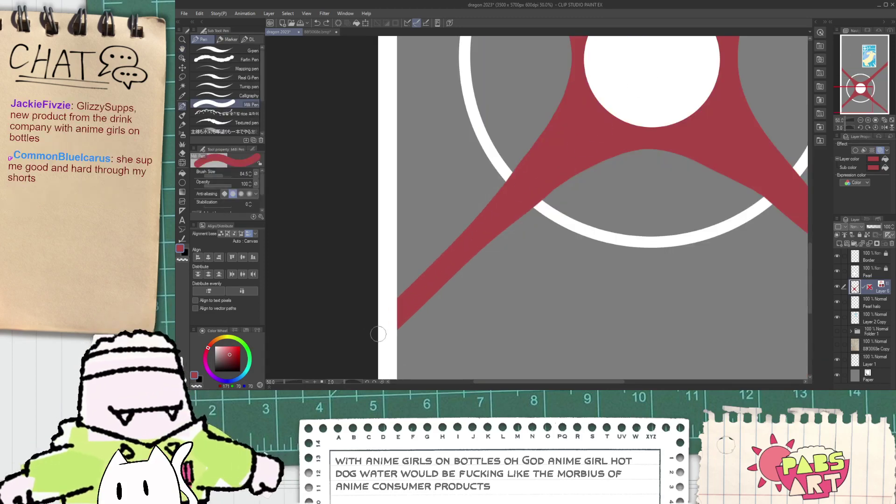
left_click_drag(407, 288, 513, 172)
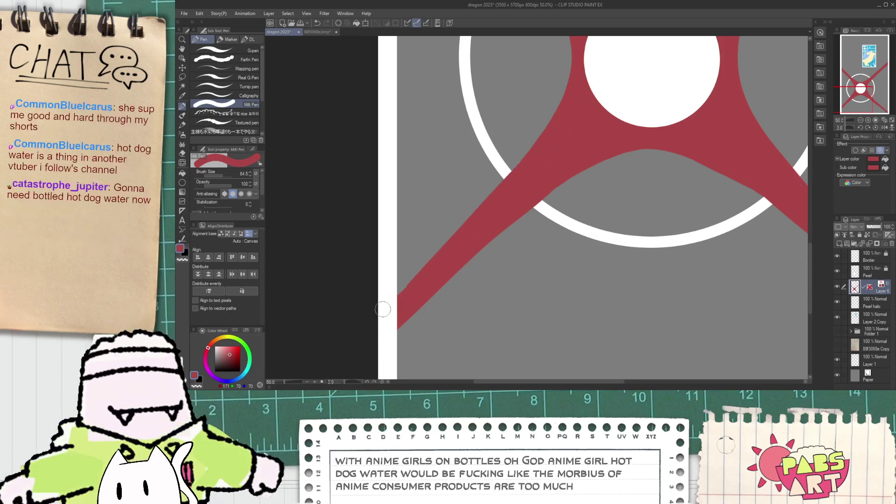
scroll(383, 309, "up", 2)
left_click_drag(427, 276, 404, 303)
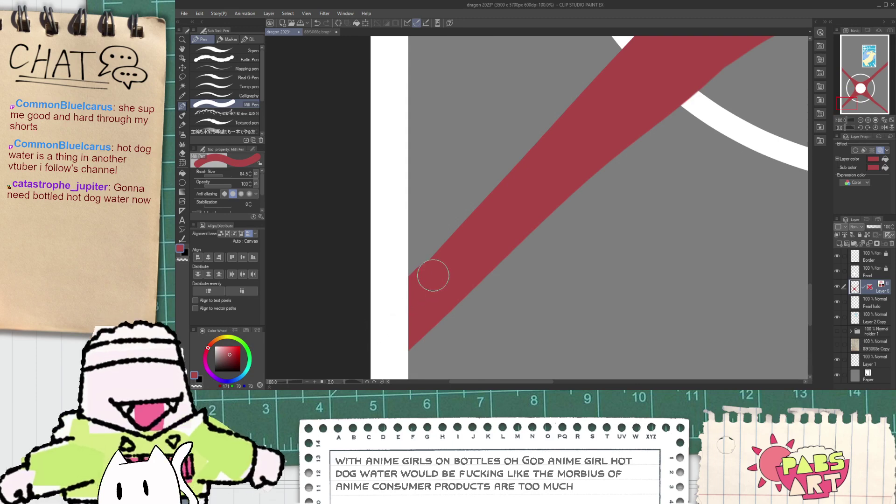
mouse_move(433, 276)
left_mouse_down()
mouse_move(455, 258)
mouse_move(486, 278)
left_mouse_up()
scroll(440, 279, "down", 6)
- Compare the thickness and symmetry of the red X's four arms around the pearl
key("space")
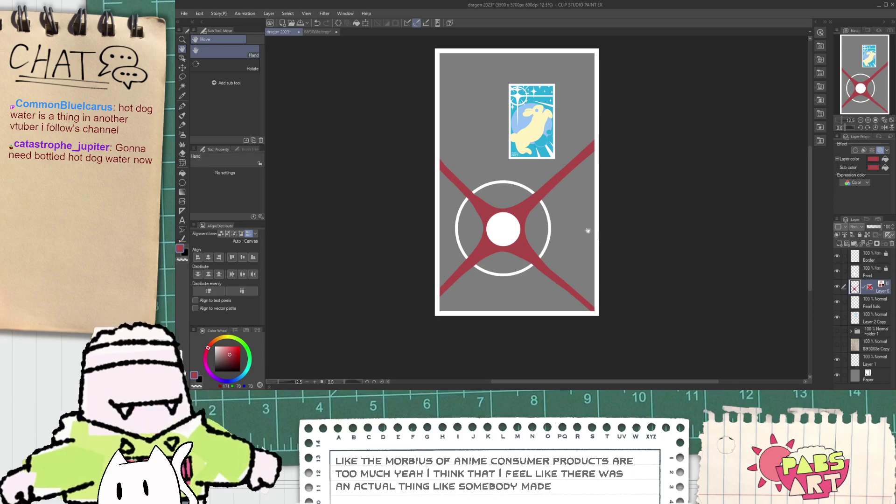
scroll(588, 231, "up", 2)
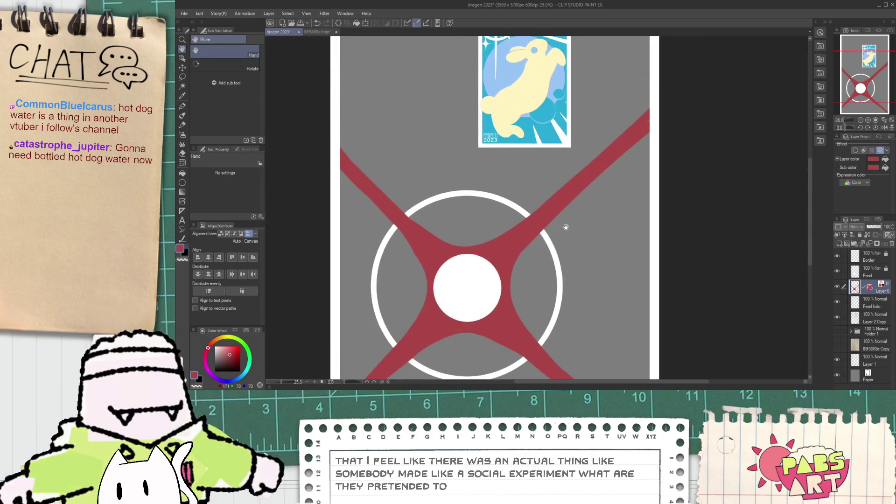
key("p")
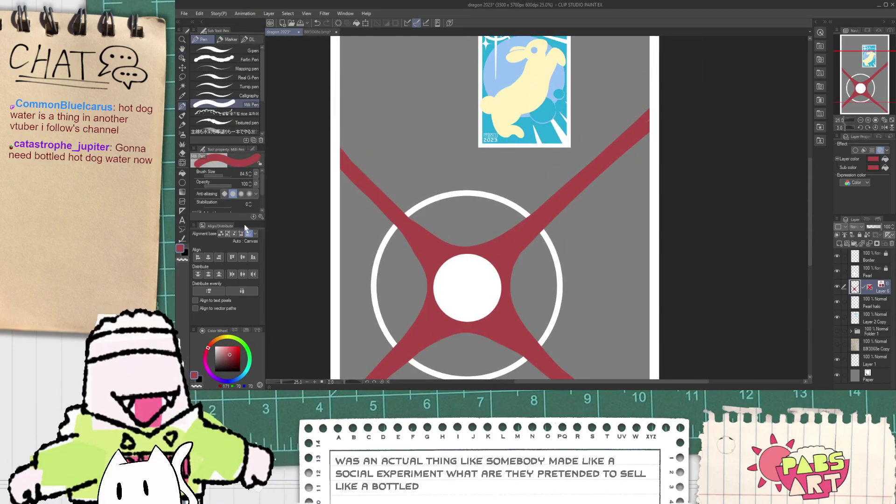
key("j")
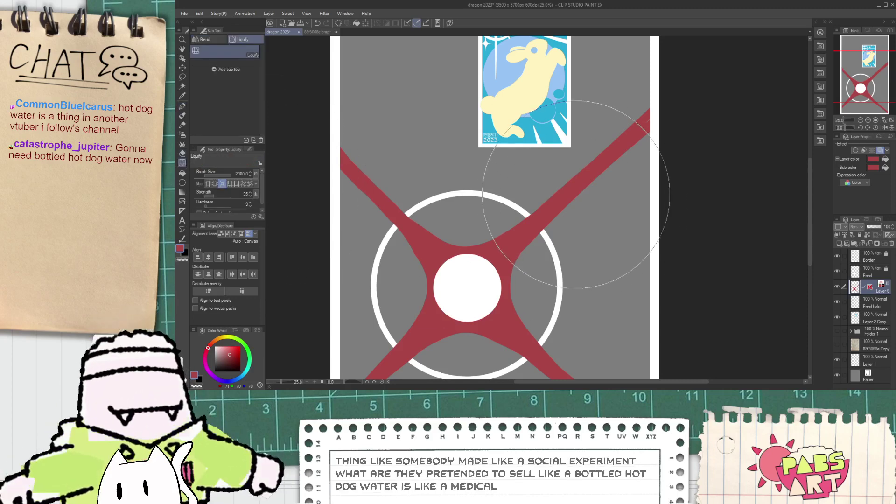
scroll(616, 174, "down", 2)
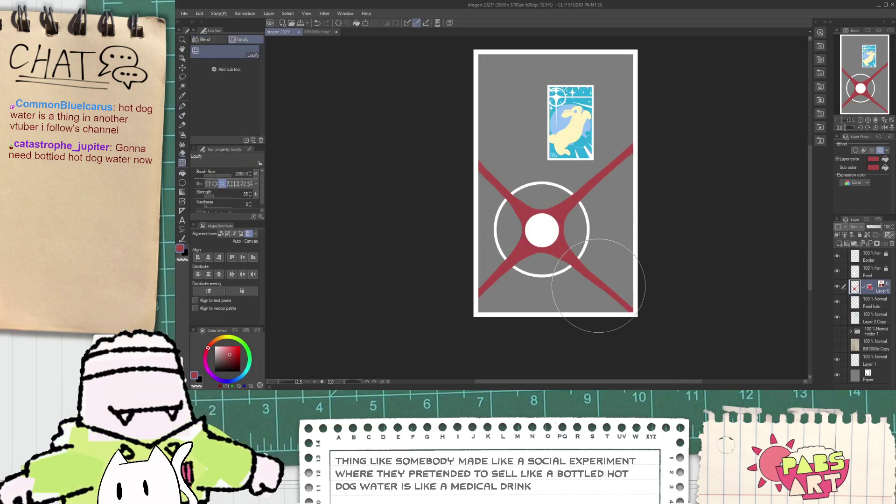
key("h")
scroll(518, 201, "up", 3)
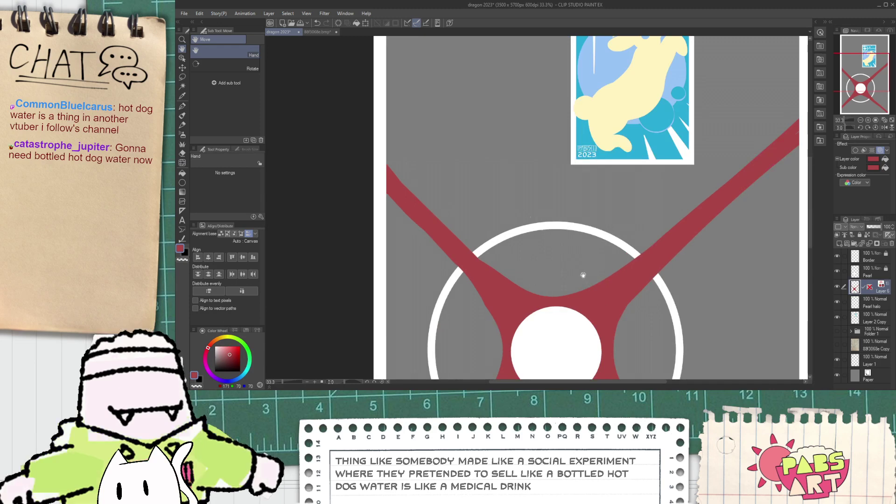
left_click_drag(600, 307, 491, 154)
key("i")
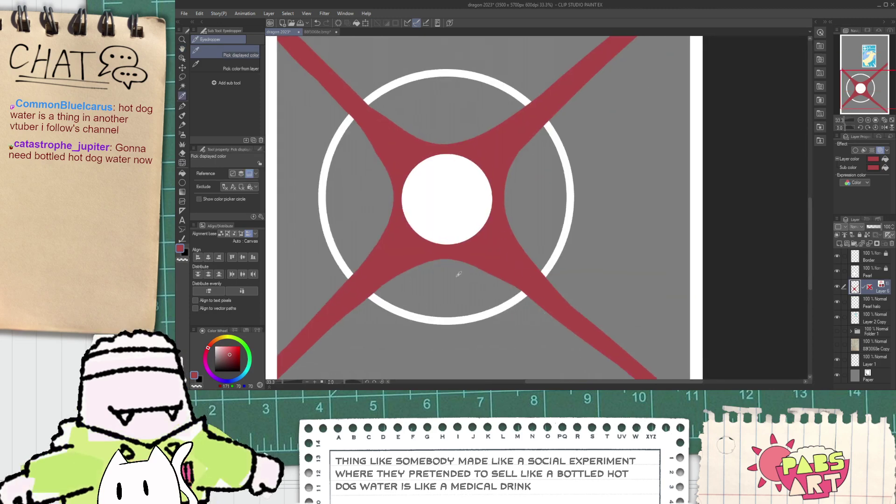
scroll(294, 207, "down", 3)
- Smooth the red X's lower-right arm with Liquify at brush size 763.6, using pinch mode and then push mode
left_click(182, 163)
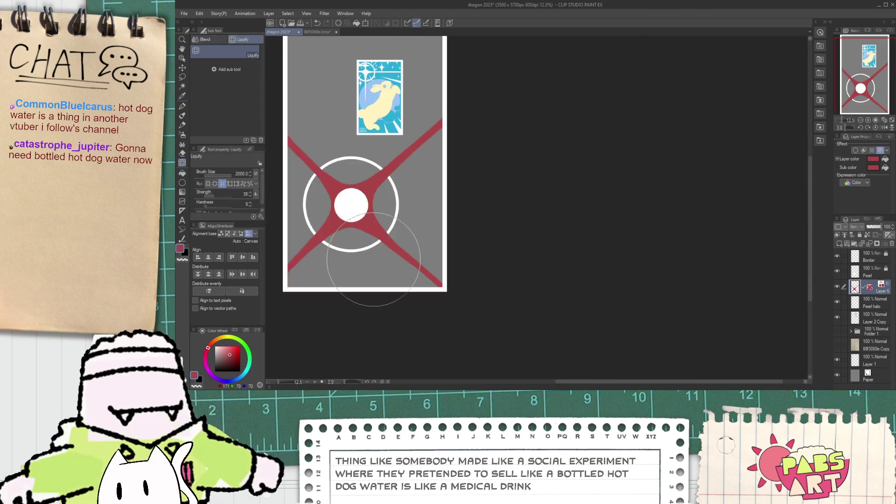
scroll(384, 256, "up", 3)
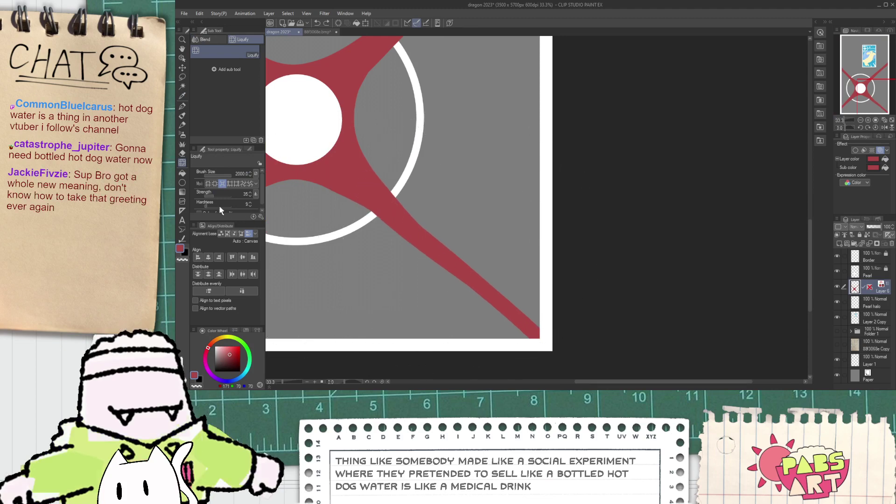
left_click(227, 174)
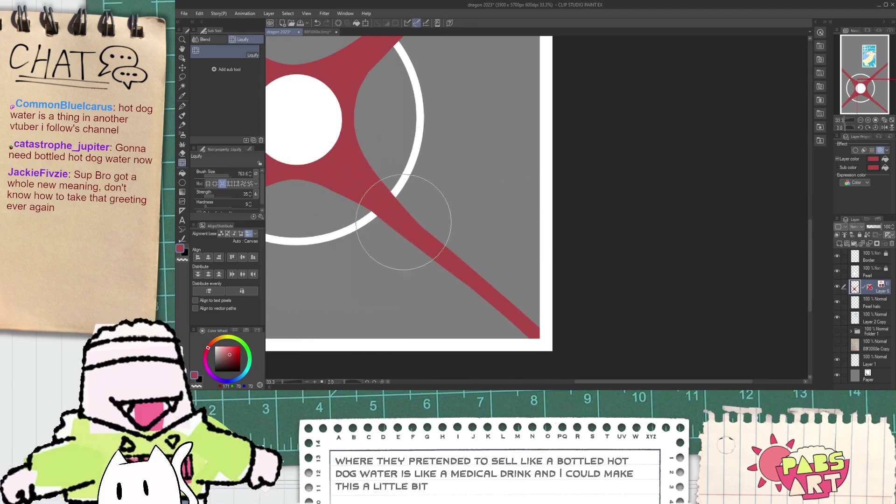
left_click(207, 184)
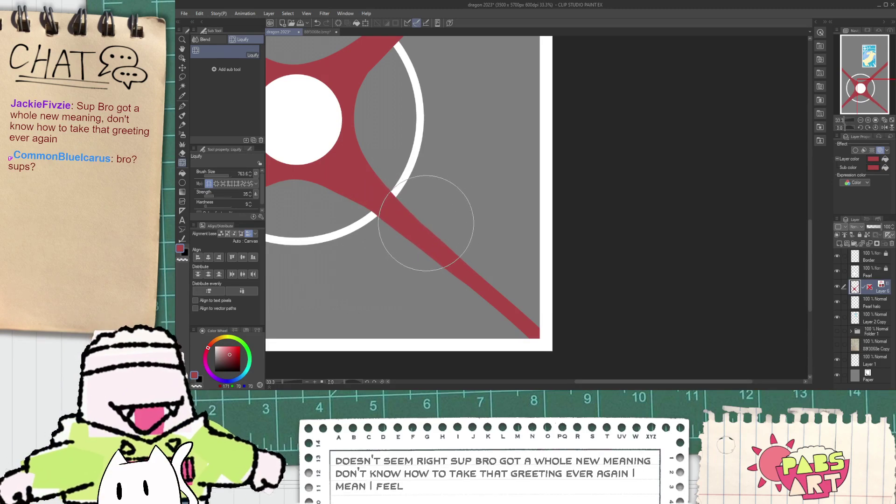
scroll(424, 219, "down", 10)
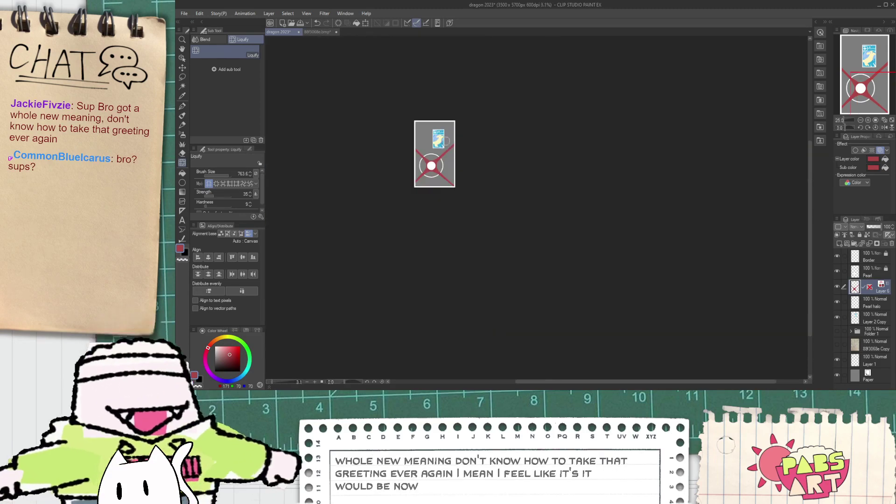
- Examine the red X's arm edges and its curves around the pearl, up close and across the whole card
scroll(430, 160, "up", 8)
scroll(430, 160, "up", 1)
scroll(431, 160, "down", 1)
key("space")
left_click_drag(354, 258, 458, 280)
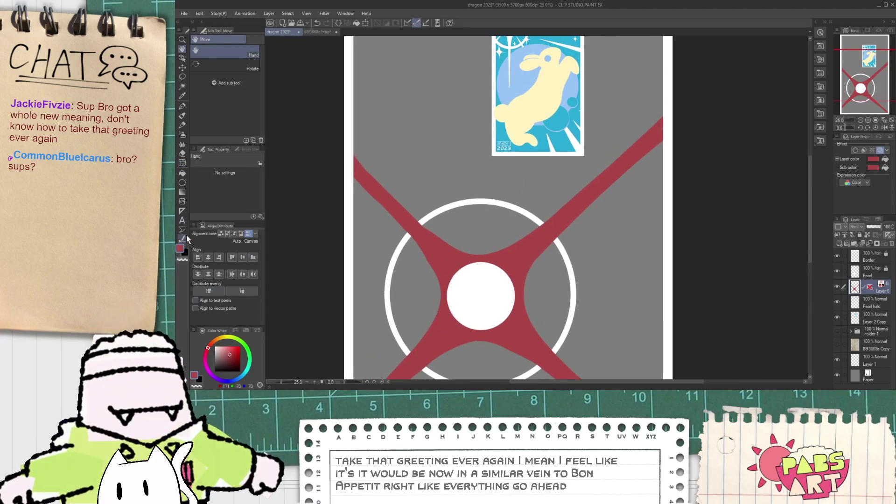
left_click(181, 165)
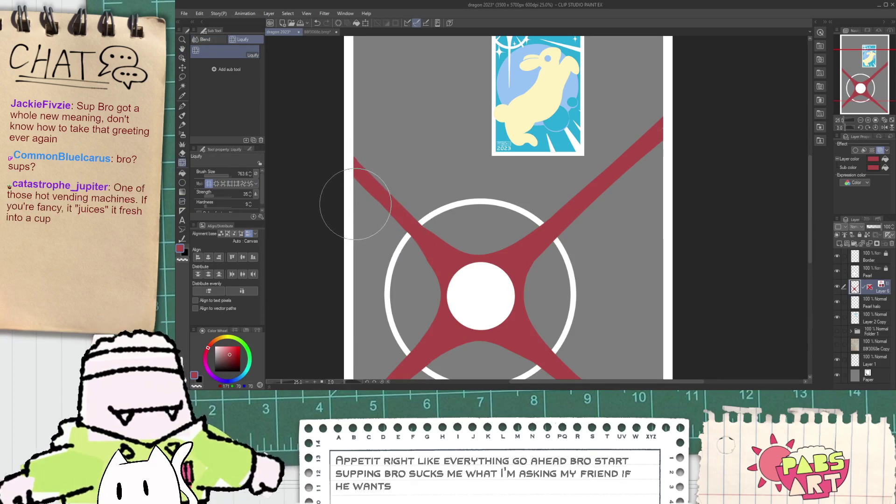
key("space")
left_click_drag(381, 271, 373, 241)
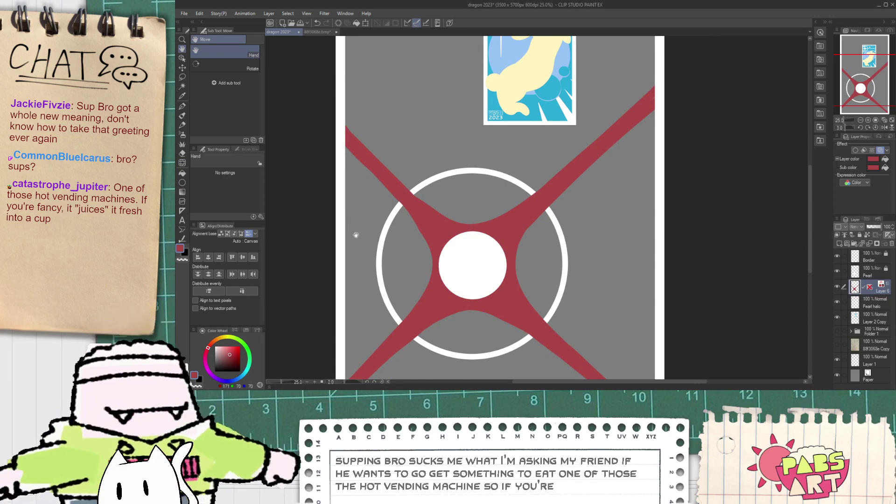
left_click_drag(392, 302, 387, 262)
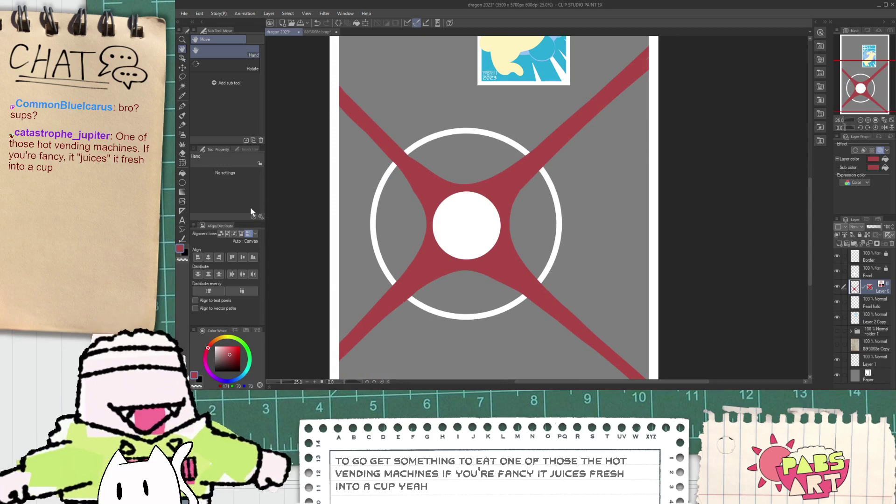
left_click(183, 164)
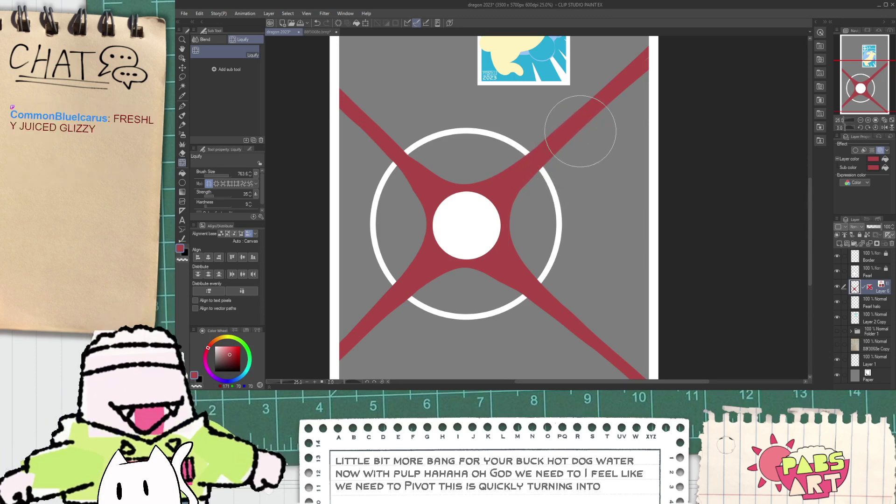
key("h")
left_click_drag(570, 234, 565, 180)
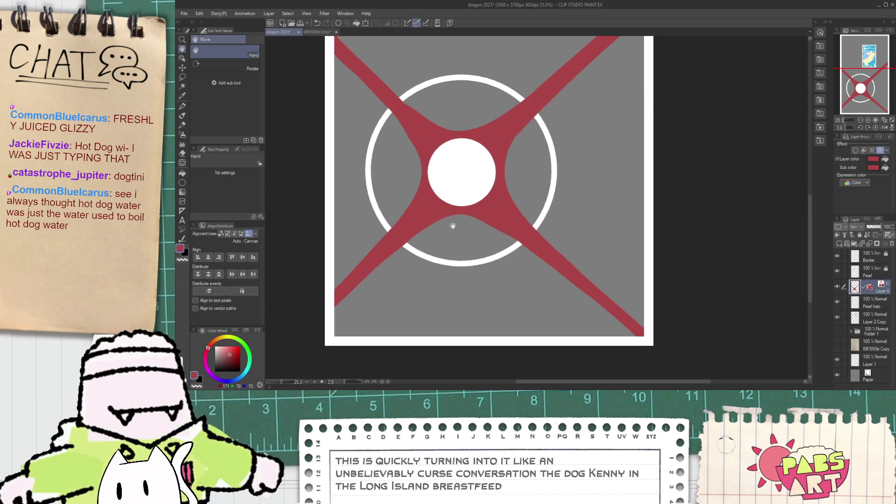
left_click_drag(446, 214, 466, 245)
scroll(465, 252, "down", 2)
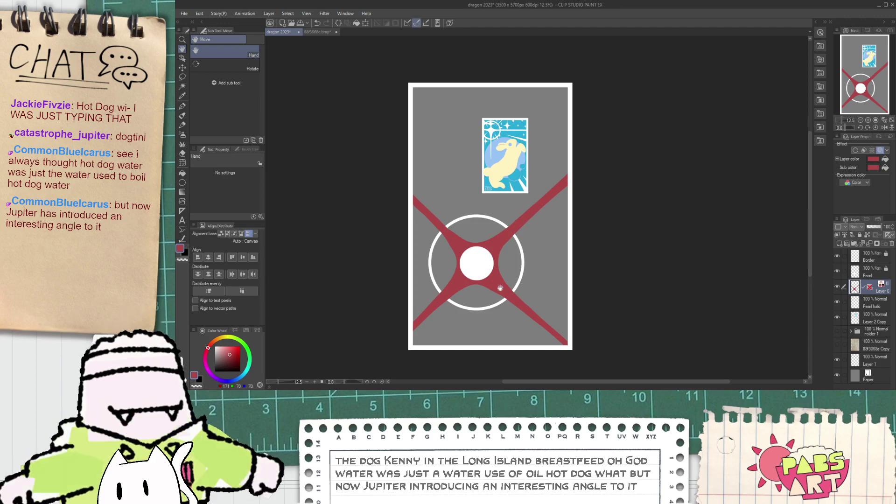
scroll(488, 289, "up", 4)
left_click_drag(513, 325, 529, 244)
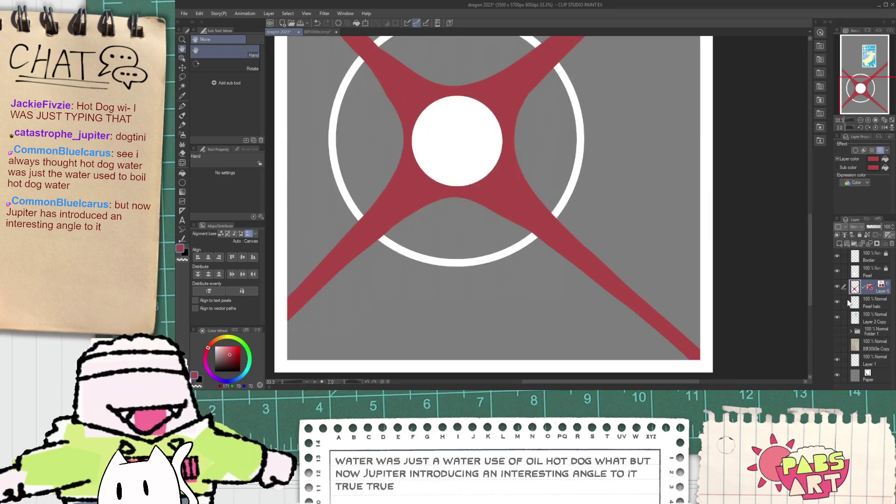
- Add a new empty layer above the Pearl layer and another directly above the red X layer
left_click(861, 275)
left_click(840, 242)
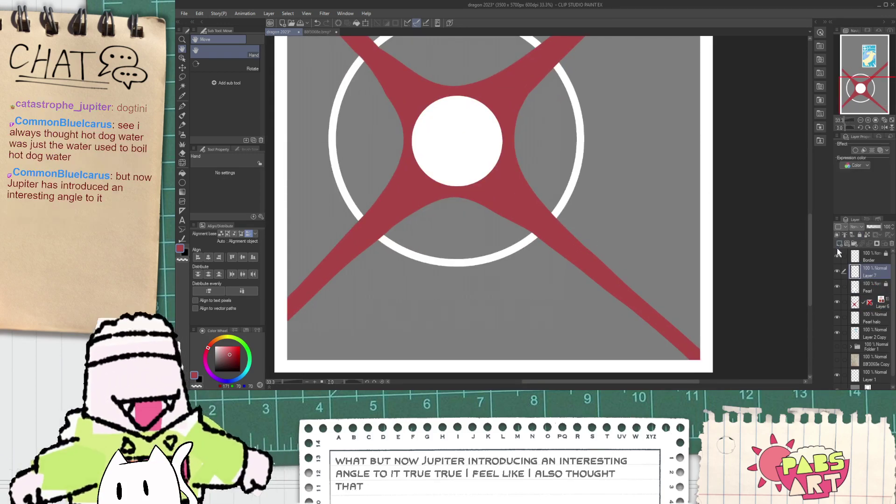
key("i")
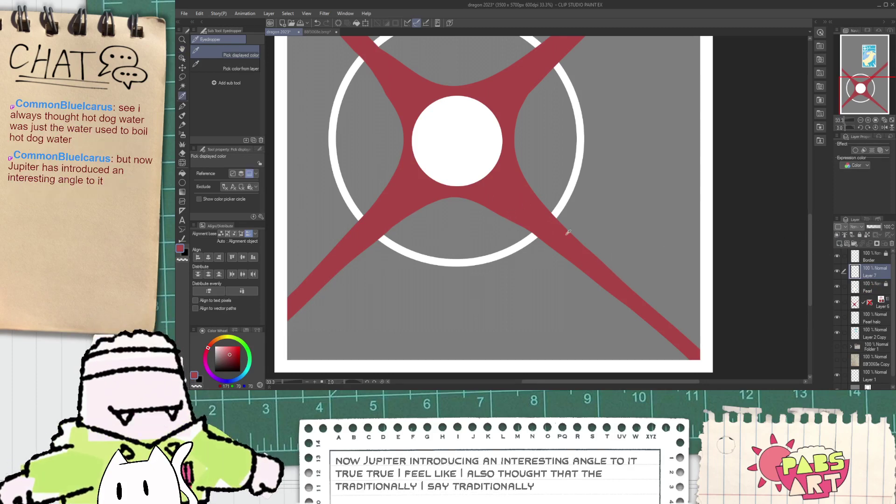
left_click(858, 306)
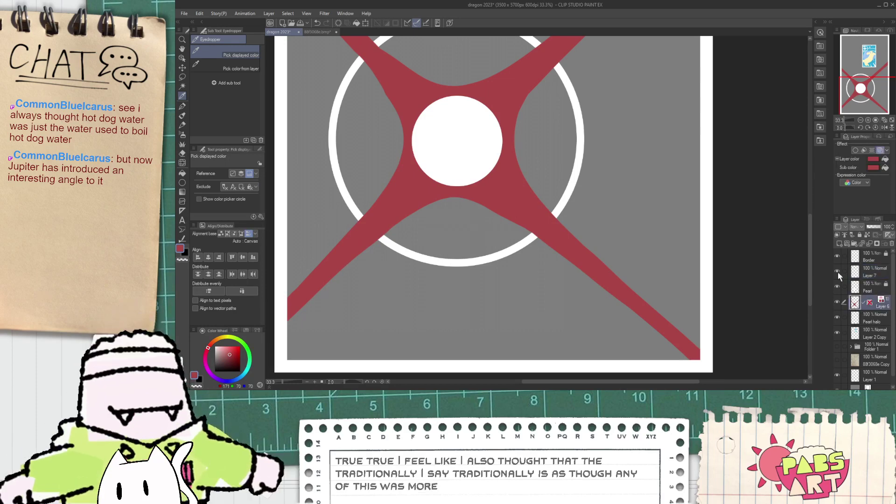
left_click(839, 243)
- Draw a solid red teardrop below the pearl with the Milli Pen at size 84.5, its narrow end inside the ring
key("p")
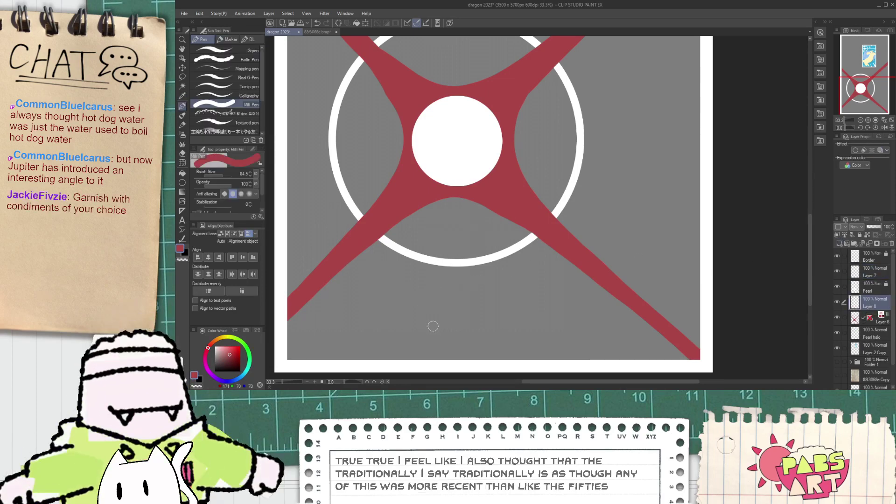
mouse_move(434, 326)
left_mouse_down()
mouse_move(444, 333)
mouse_move(451, 230)
mouse_move(467, 282)
left_mouse_up()
key("ctrl+z")
key("ctrl+z")
mouse_move(454, 338)
left_mouse_down()
mouse_move(452, 229)
mouse_move(466, 278)
mouse_move(451, 339)
mouse_move(454, 257)
mouse_move(447, 336)
left_mouse_up()
scroll(447, 322, "down", 1)
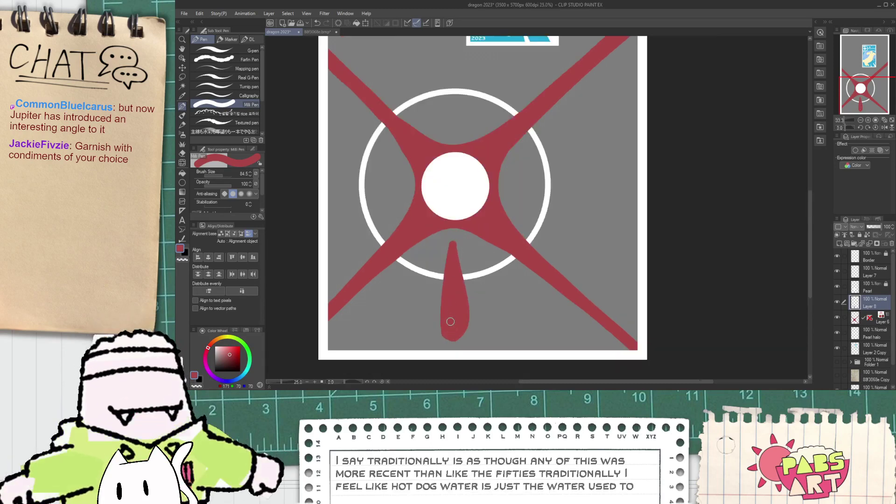
- Draw a slanted red pen stroke from the card's left border into the ring, undoing the first attempt
key("space")
left_click_drag(439, 264, 522, 279)
scroll(415, 242, "up", 1)
left_click_drag(413, 234, 495, 188)
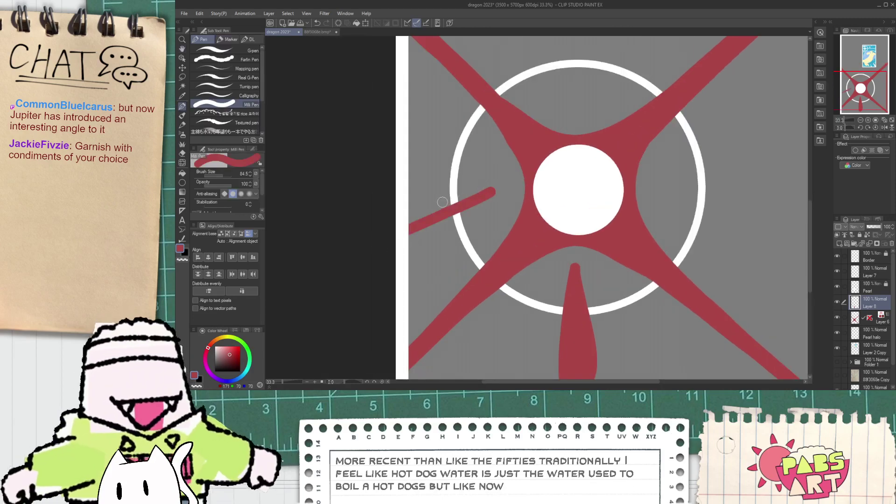
key("ctrl+z")
left_click_drag(389, 234, 480, 183)
scroll(394, 190, "up", 1)
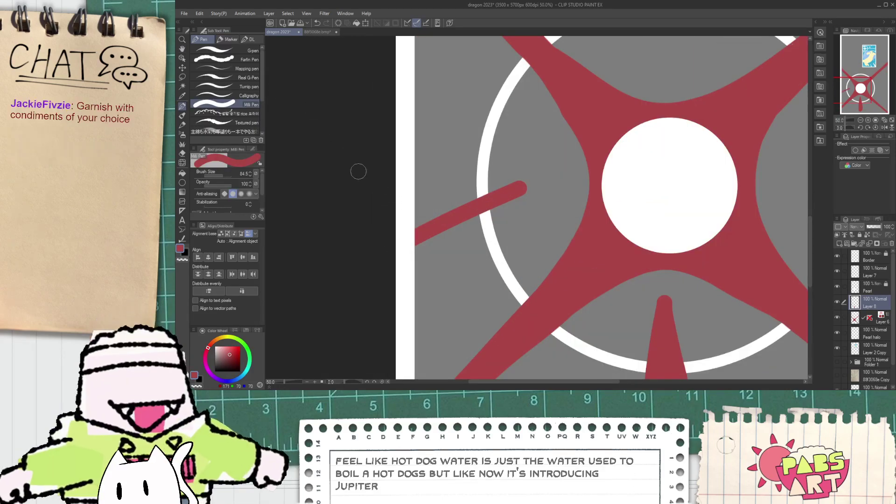
- Add an upper stroke converging with the slanted one inside the ring and fill between them to form a solid red wedge
scroll(391, 201, "up", 1)
left_click_drag(391, 201, 558, 184)
key("ctrl+z")
left_click_drag(372, 200, 542, 166)
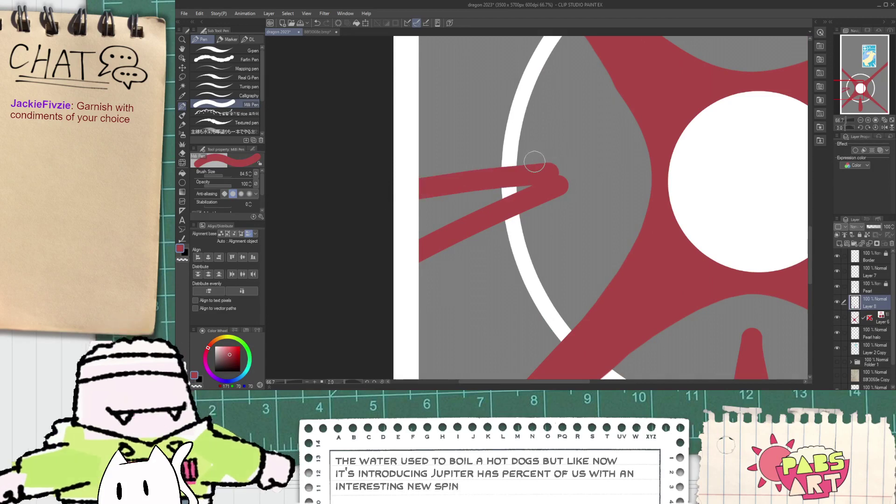
key("ctrl+z")
left_click_drag(390, 195, 536, 180)
key("ctrl+z")
mouse_move(373, 194)
left_mouse_down()
mouse_move(544, 180)
mouse_move(399, 234)
left_mouse_up()
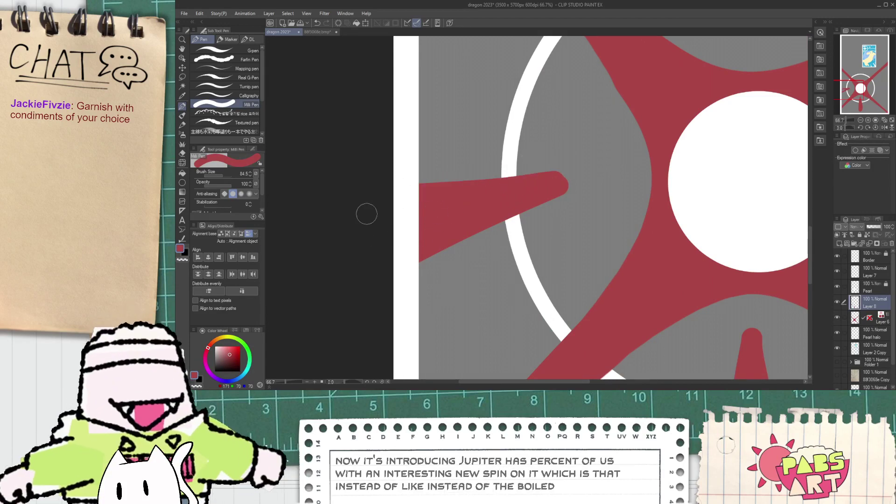
- Cut the red wedge's rounded end to a sharp point with the Rough eraser at size 254.1
key("e")
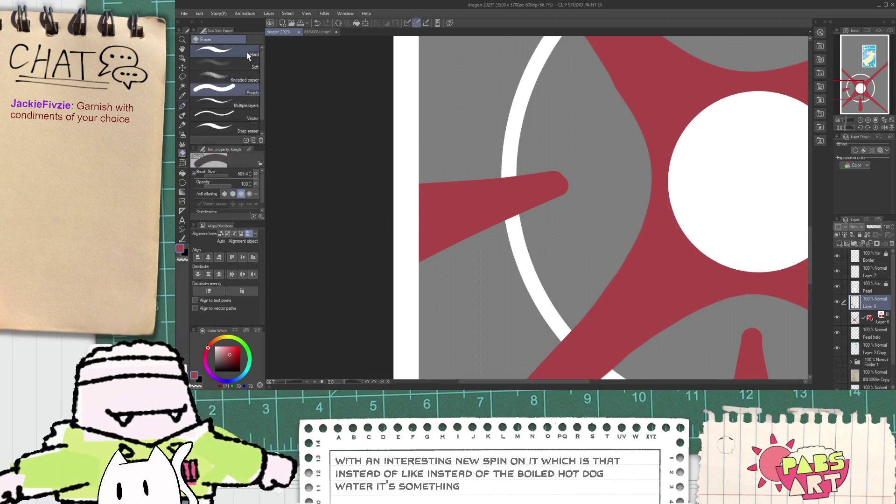
left_click(238, 88)
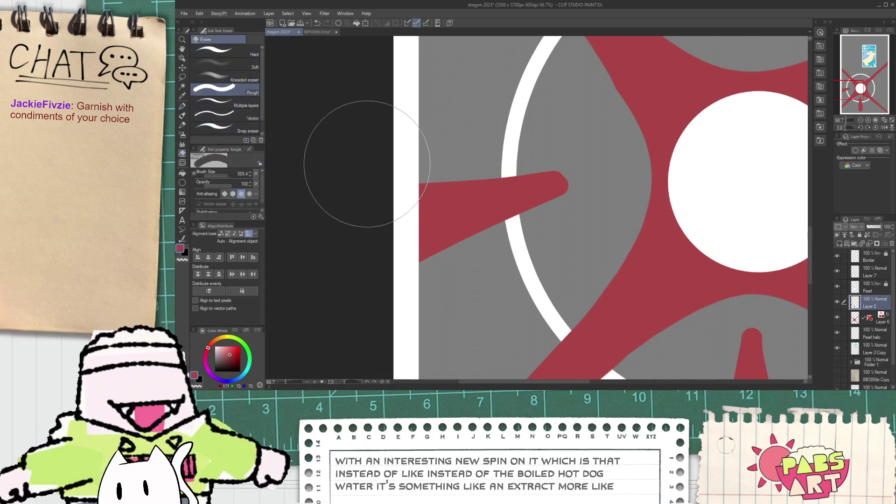
left_click_drag(229, 178, 226, 172)
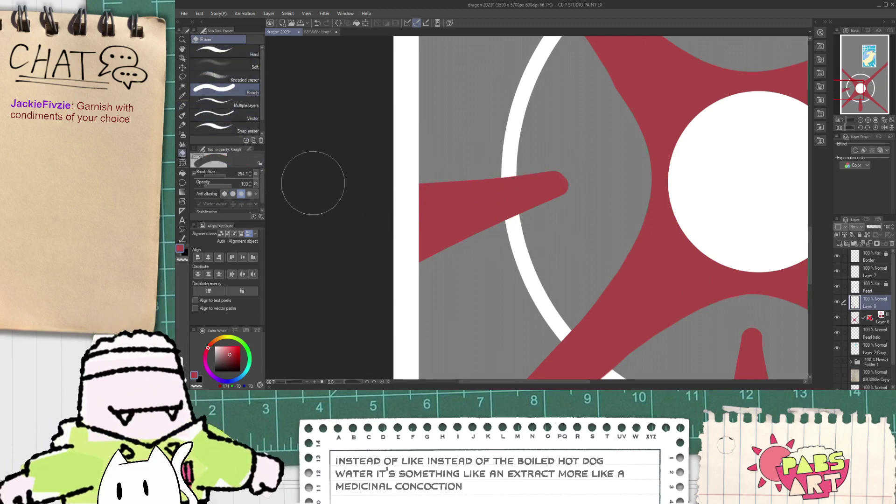
left_click_drag(347, 149, 556, 147)
key("ctrl+z")
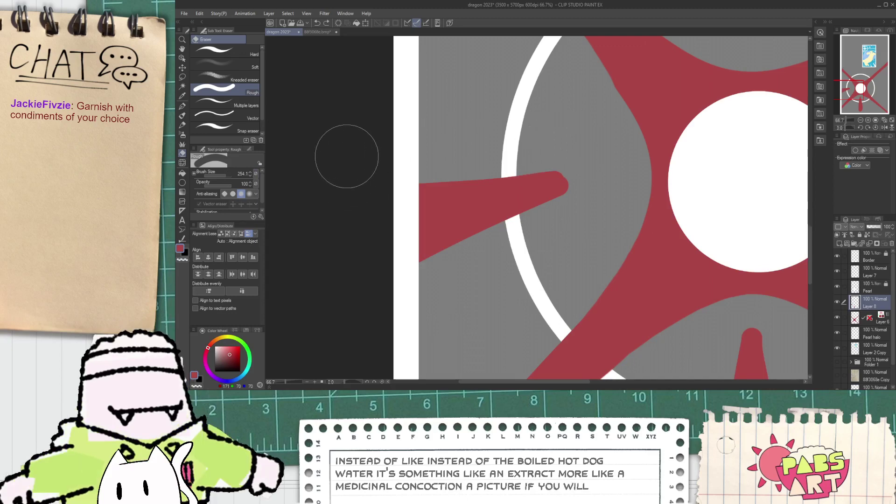
left_click_drag(347, 157, 552, 151)
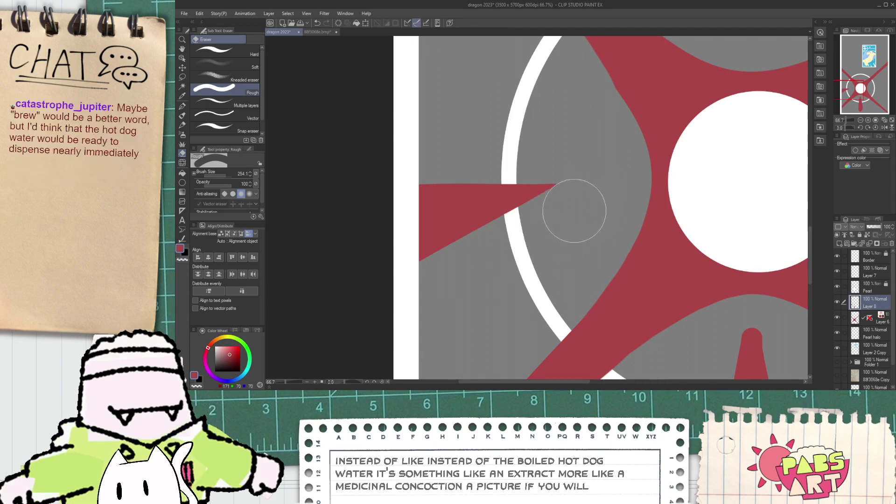
- Taper the teardrop's upper end to a sharp point with the Hard eraser, enlarging the brush to size 64.2
scroll(575, 217, "down", 2)
scroll(496, 194, "up", 2)
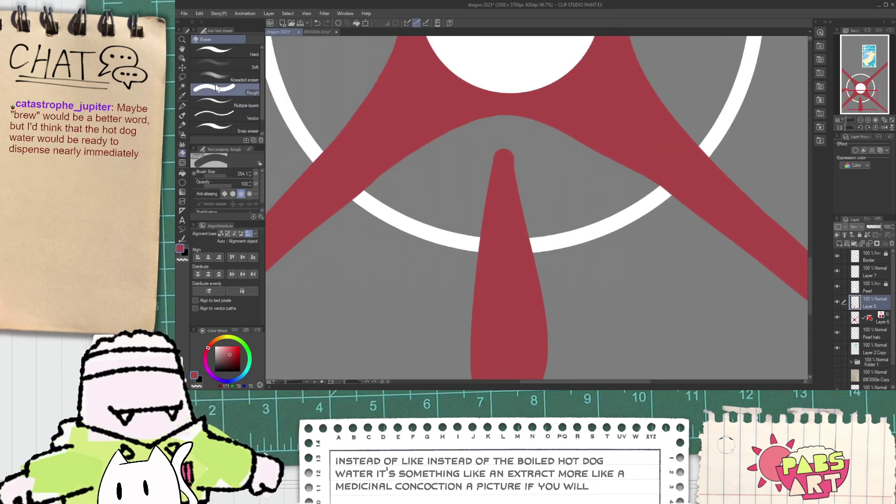
left_click(221, 56)
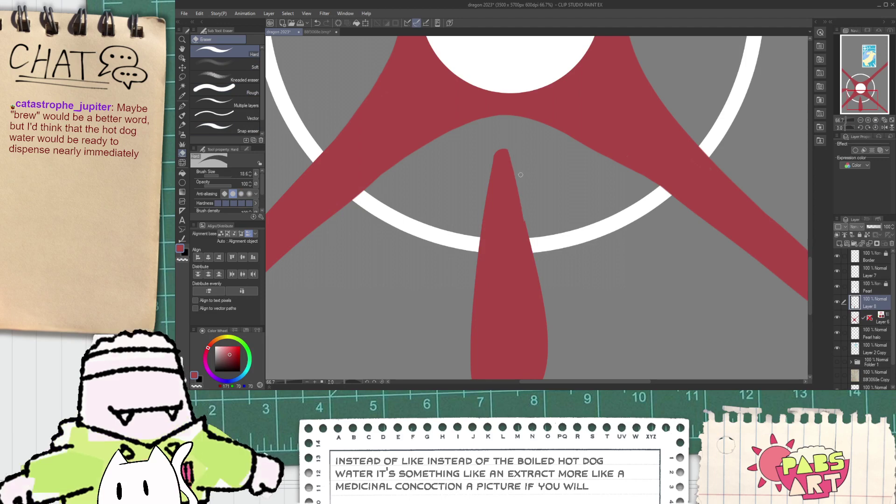
left_click_drag(512, 195, 497, 151)
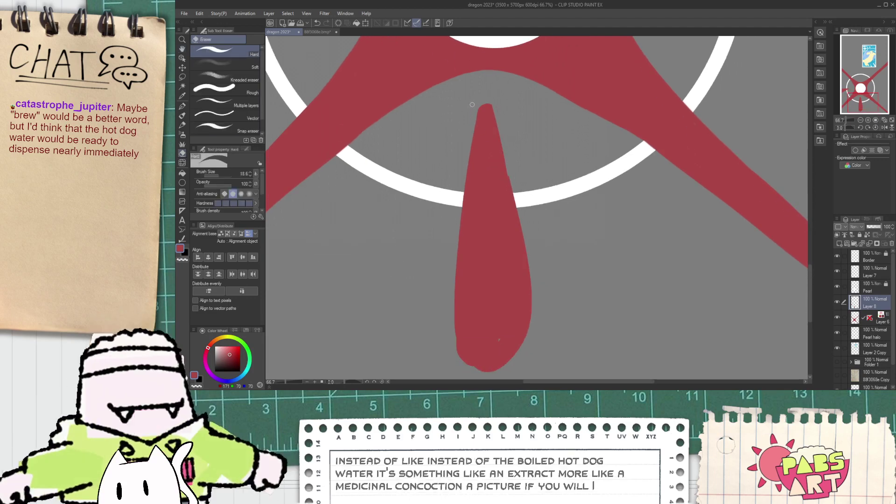
left_click(218, 174)
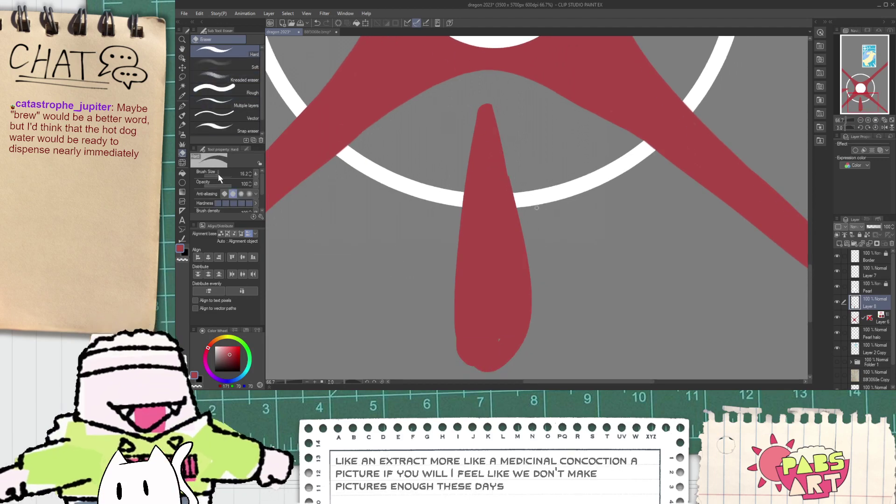
left_click_drag(486, 96, 434, 214)
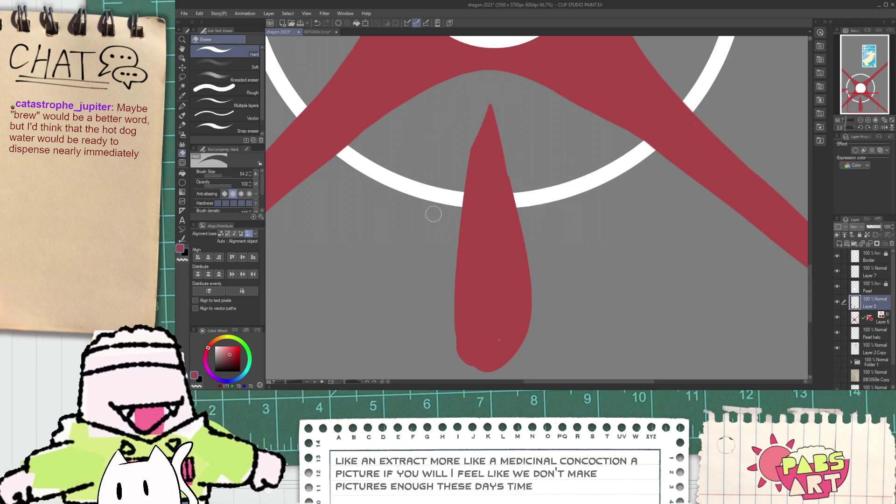
key("ctrl+z")
left_click_drag(486, 104, 459, 225)
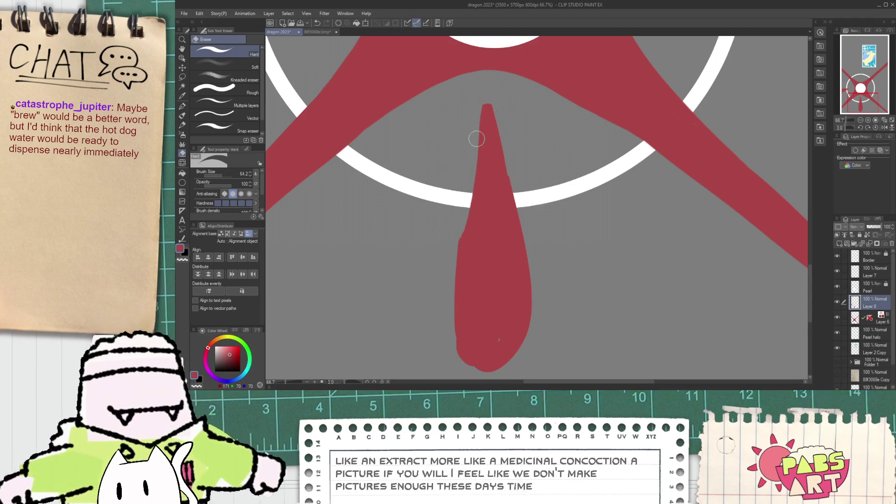
key("ctrl+z")
left_click_drag(484, 93, 447, 268)
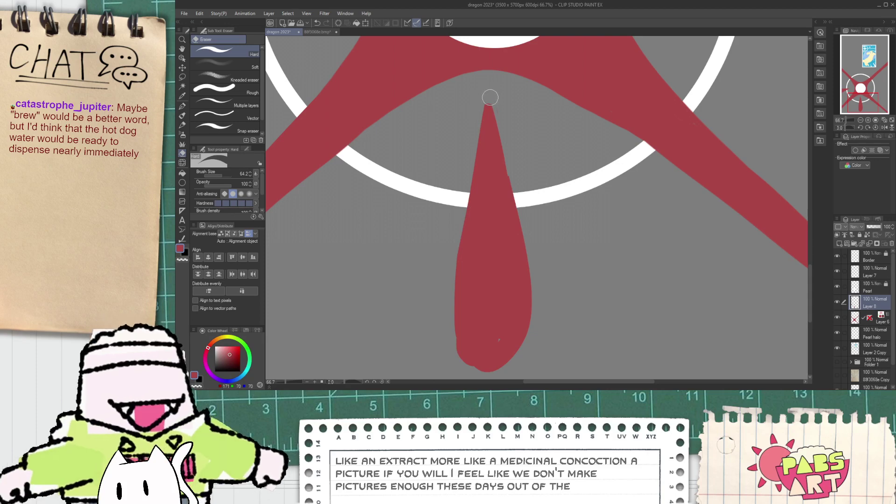
- Trim the bump on the teardrop's lower-left edge with the Hard eraser to round its base
key("space")
left_click_drag(481, 323, 473, 278)
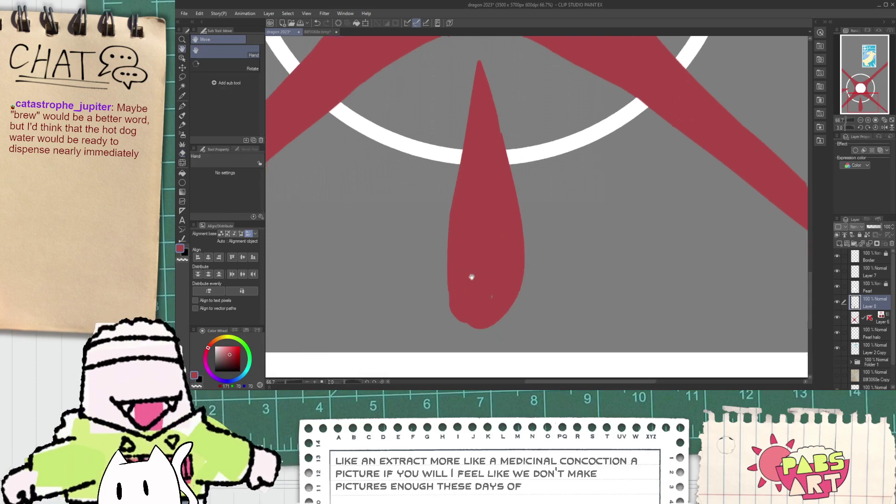
key("p")
scroll(489, 304, "up", 2)
scroll(411, 278, "down", 1)
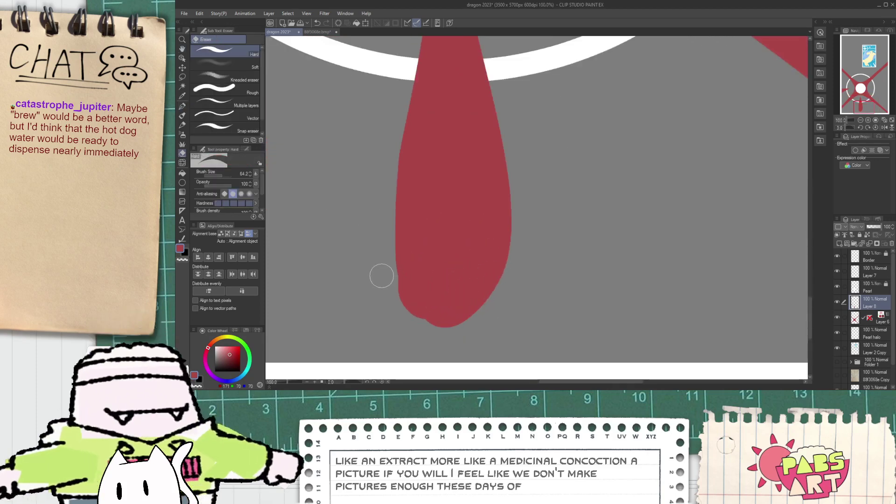
key("e")
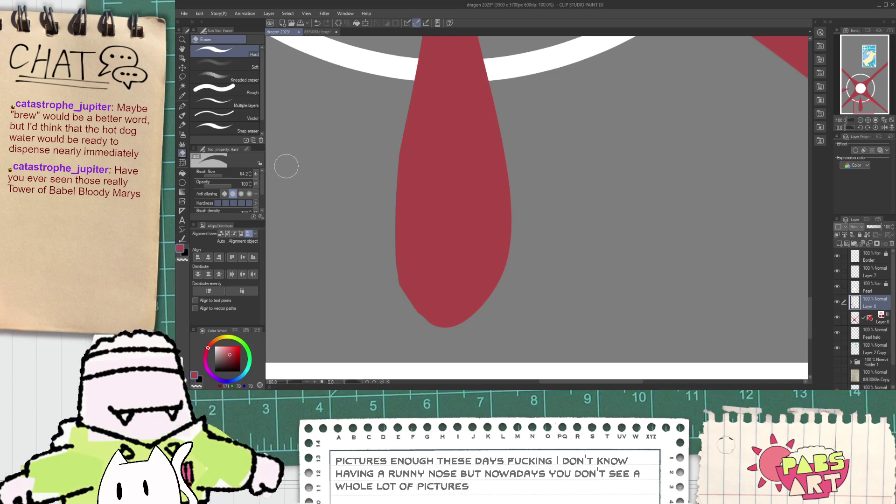
scroll(316, 184, "down", 2)
left_click_drag(316, 183, 419, 307)
scroll(375, 259, "down", 1)
scroll(374, 245, "down", 1)
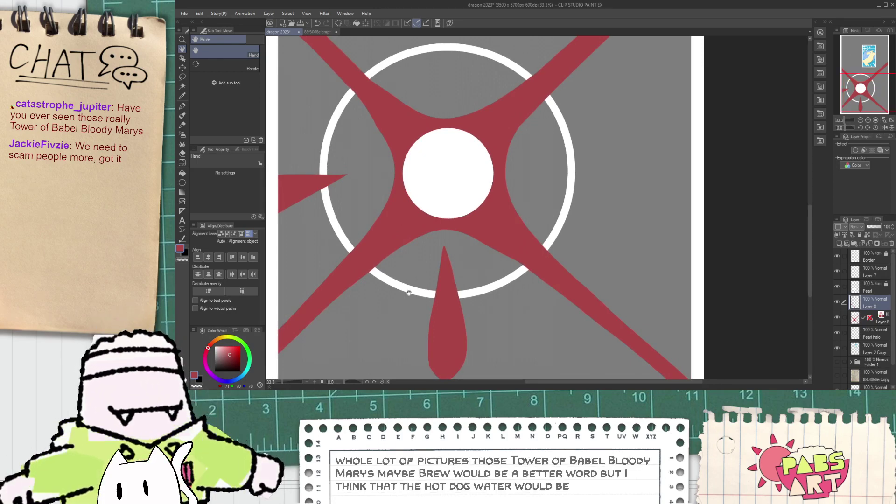
left_click_drag(405, 295, 395, 263)
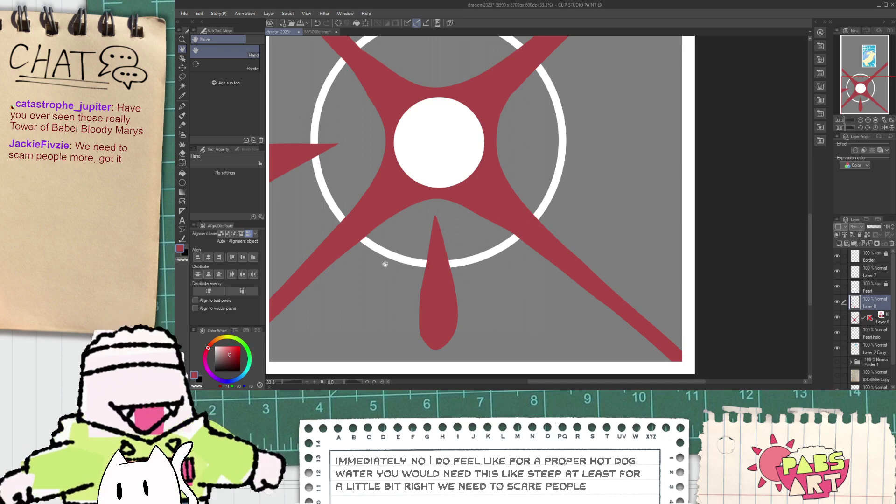
left_click_drag(516, 142, 530, 296)
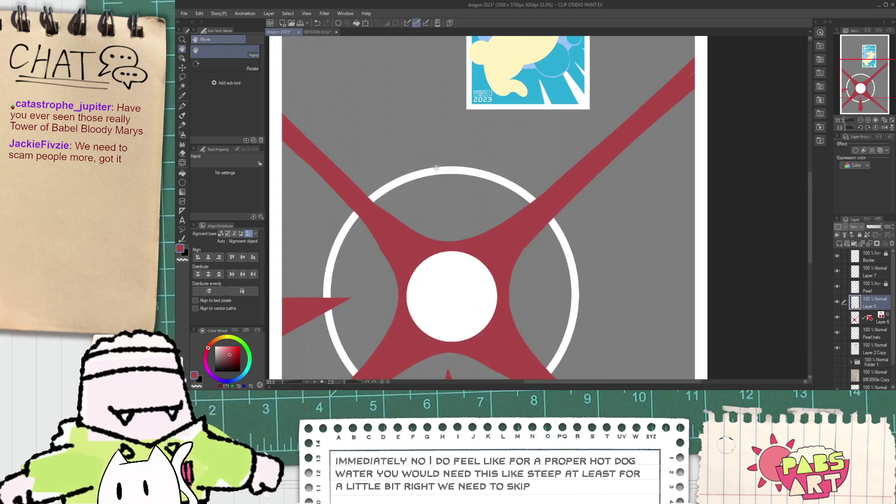
- Draw a red teardrop outline above the pearl with the Milli Pen, its pointed end reaching down inside the ring
key("p")
mouse_move(446, 198)
left_mouse_down()
mouse_move(446, 51)
mouse_move(448, 202)
mouse_move(420, 52)
left_mouse_up()
key("ctrl+z")
key("ctrl+z")
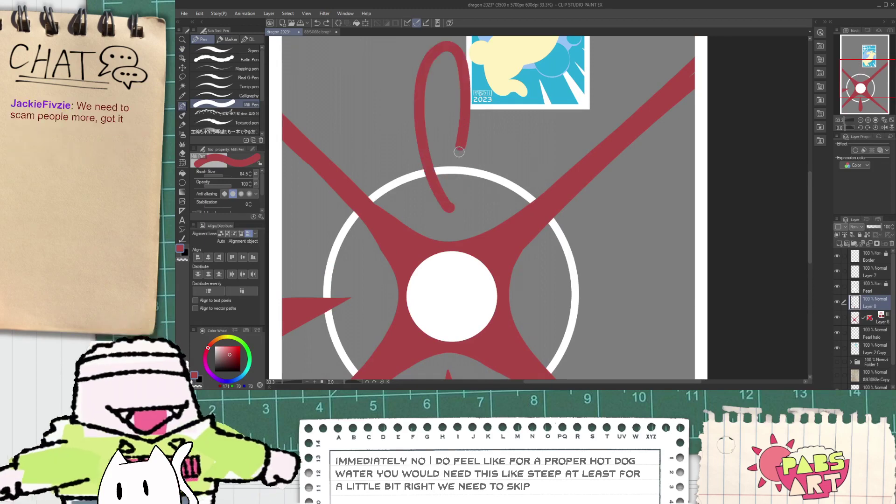
key("ctrl+z")
mouse_move(448, 211)
left_mouse_down()
mouse_move(422, 105)
mouse_move(468, 164)
mouse_move(452, 214)
mouse_move(423, 90)
mouse_move(452, 215)
mouse_move(434, 71)
mouse_move(450, 227)
left_mouse_up()
key("ctrl+z")
key("ctrl+z")
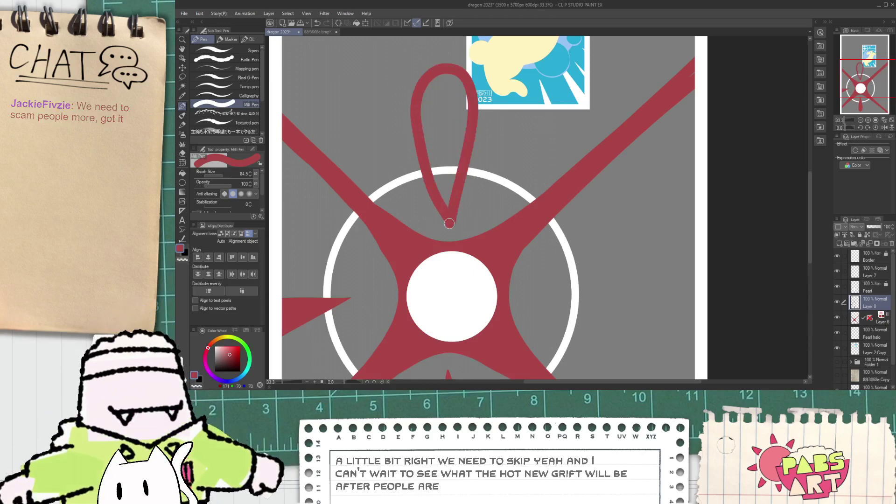
- Hide Layer 2 Copy and fill the upper teardrop solid red, including the part crossing the white ring
key("g")
scroll(444, 182, "up", 1)
scroll(445, 186, "down", 1)
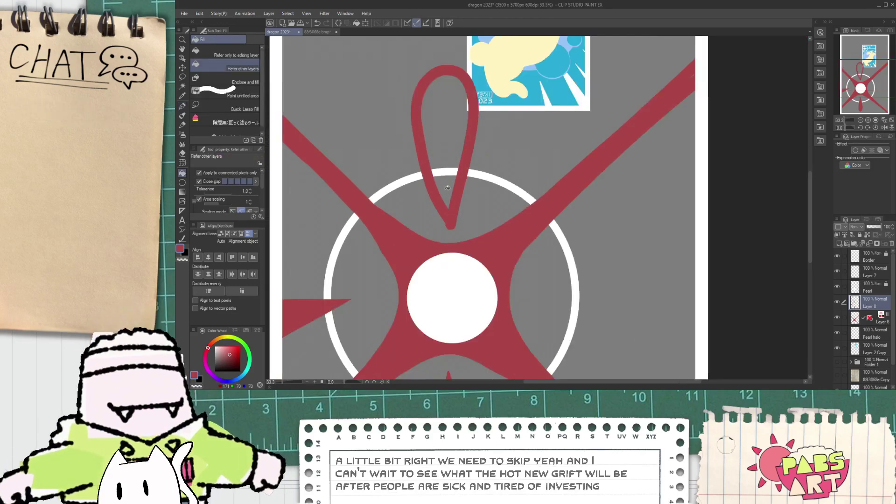
left_click_drag(447, 152, 448, 182)
key("ctrl+z")
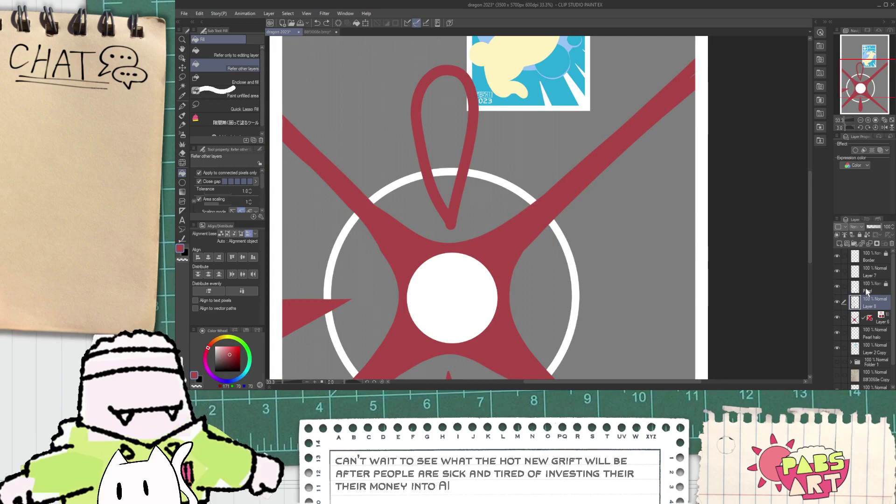
left_click(837, 333)
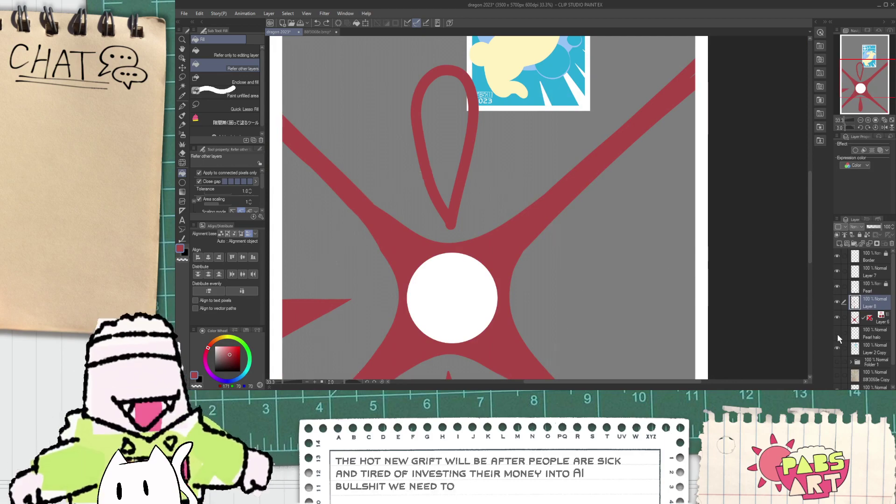
left_click(838, 334)
left_click(837, 348)
scroll(475, 136, "up", 1)
left_click(446, 145)
left_click(430, 206)
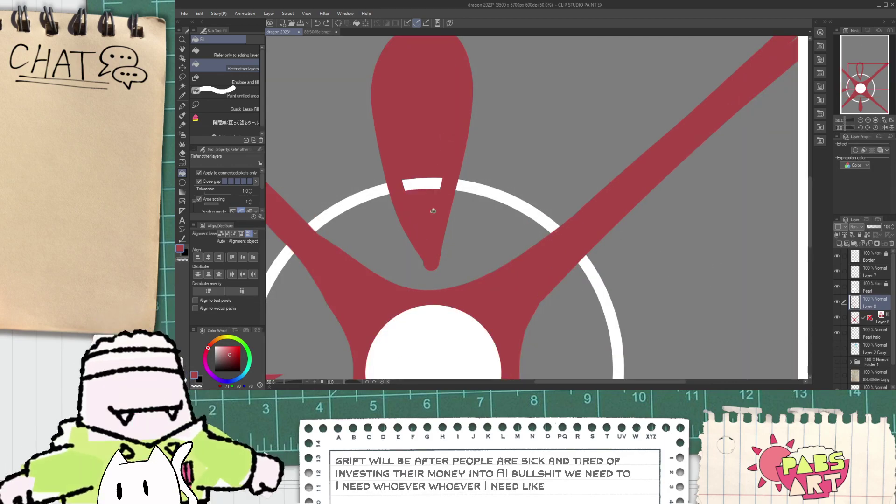
left_click(429, 186)
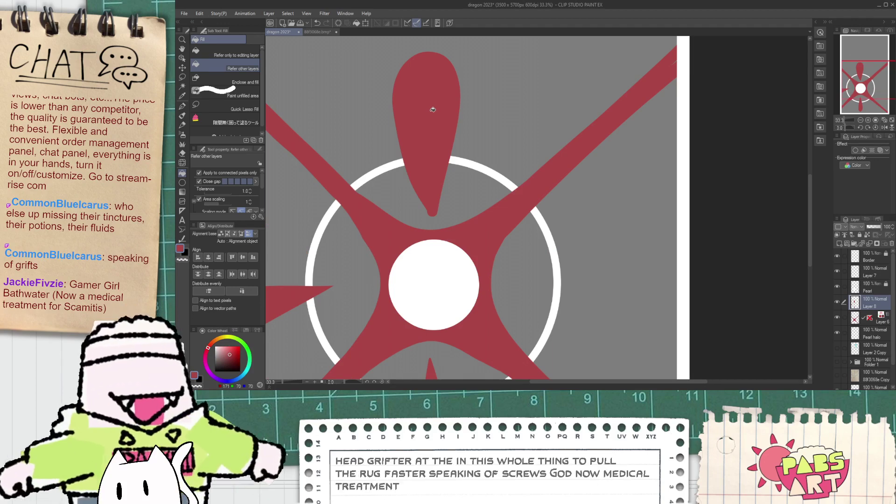
- Trim both sides of the upper teardrop with the Hard eraser so it tapers to a sharp lower point
key("e")
scroll(394, 83, "up", 1)
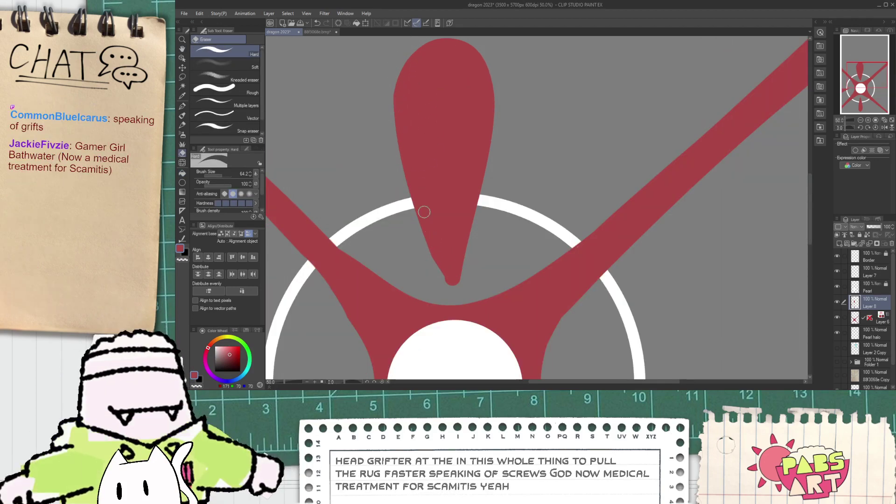
left_click_drag(396, 83, 430, 262)
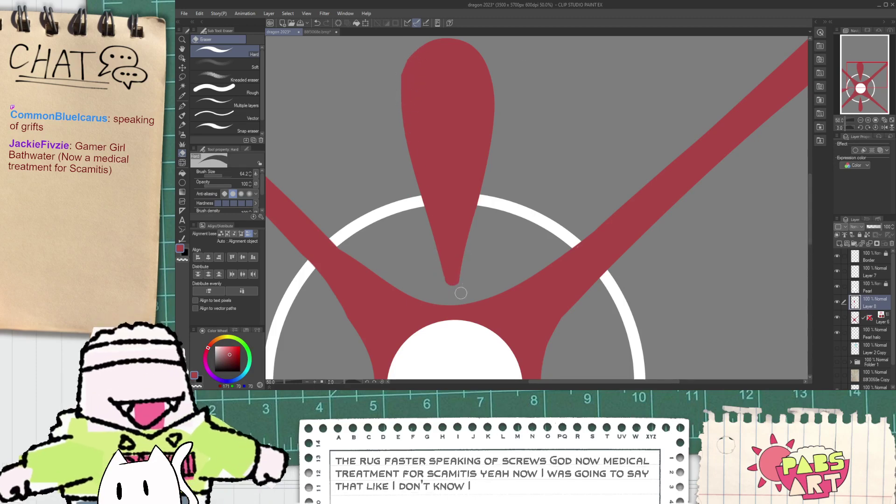
left_click_drag(454, 291, 501, 121)
key("ctrl+z")
left_click_drag(448, 288, 501, 82)
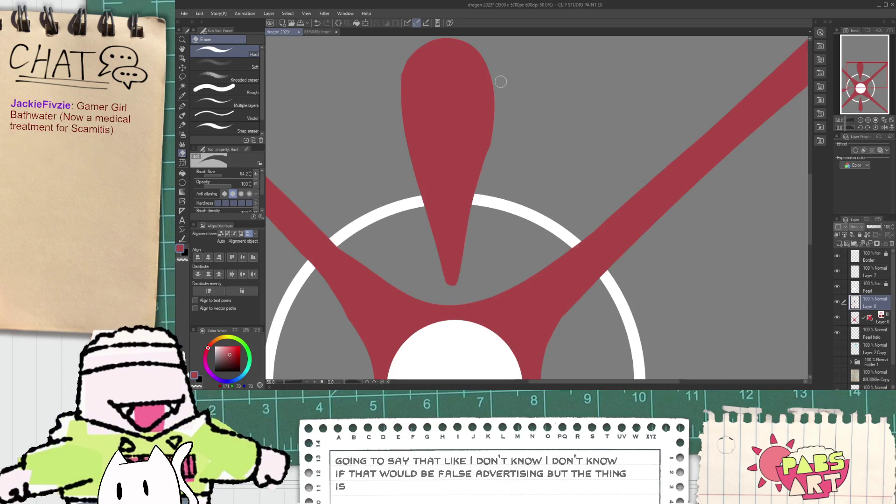
left_click_drag(453, 291, 496, 117)
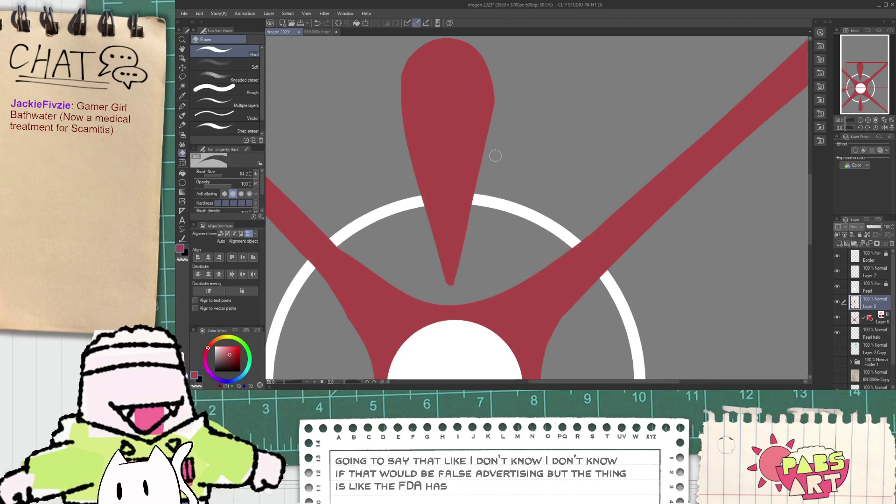
left_click_drag(397, 96, 456, 272)
key("ctrl+z")
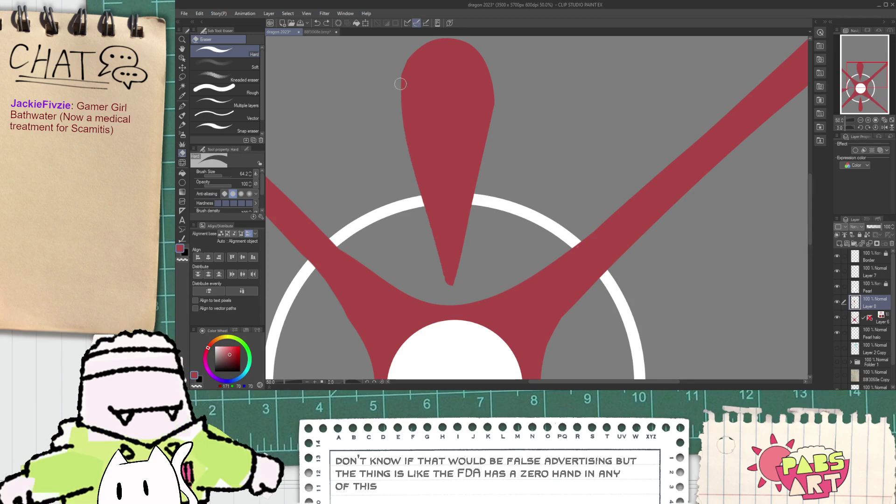
left_click_drag(400, 84, 447, 282)
- Lasso the left red wedge and rotate it slightly so its tip points toward the pearl, and deselect it
scroll(458, 236, "down", 5)
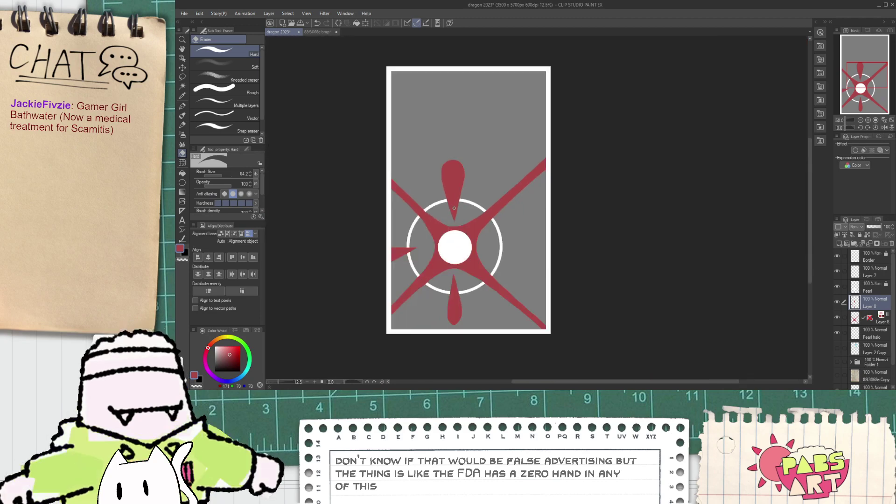
key("h")
scroll(413, 254, "up", 2)
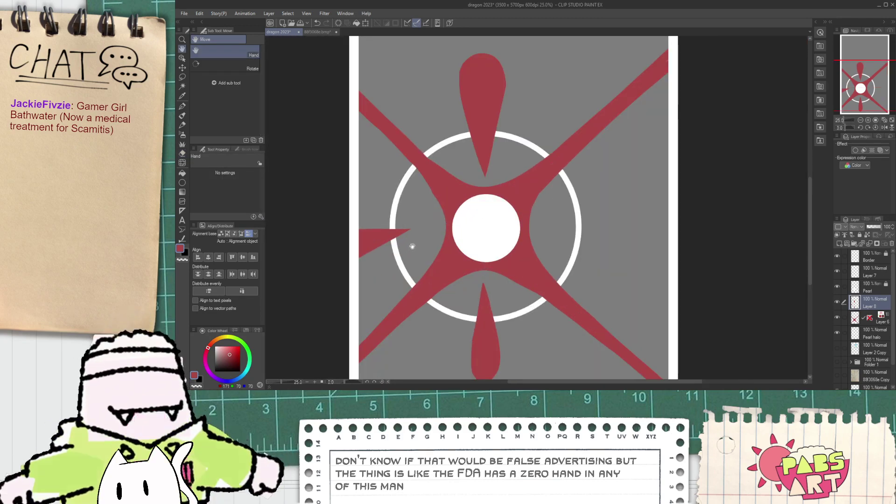
key("m")
mouse_move(355, 281)
left_mouse_down()
mouse_move(351, 243)
mouse_move(411, 214)
mouse_move(437, 239)
mouse_move(396, 232)
left_mouse_up()
key("ctrl+t")
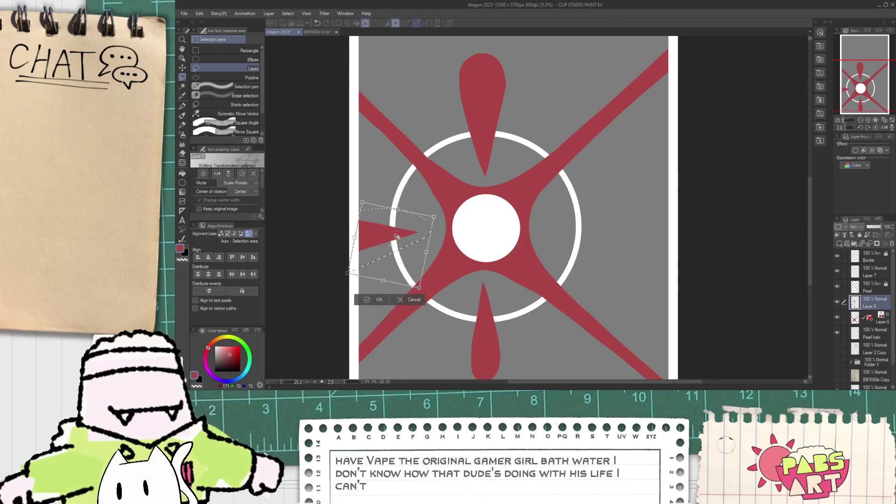
left_click(374, 299)
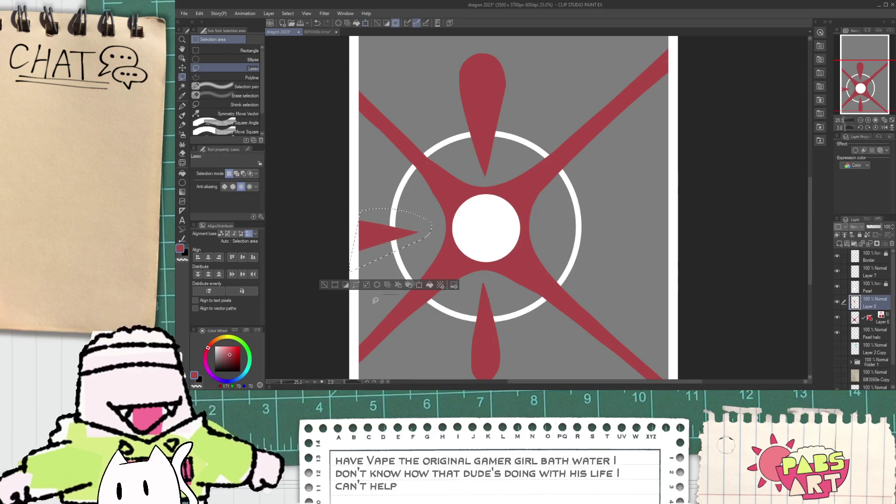
left_click(324, 285)
- Lasso the upper teardrop, scale it down slightly so its tip sits farther from the X, and deselect it
key("space")
left_click_drag(526, 194, 518, 227)
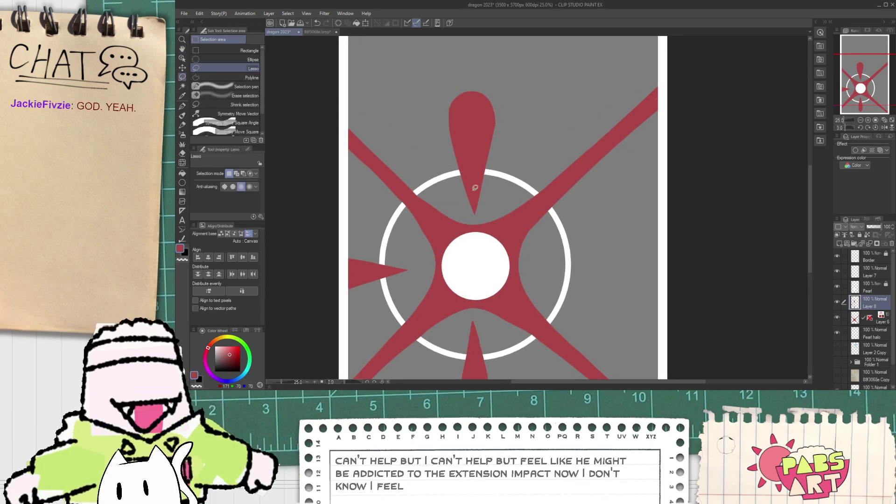
mouse_move(468, 215)
left_mouse_down()
mouse_move(438, 111)
mouse_move(512, 146)
left_mouse_up()
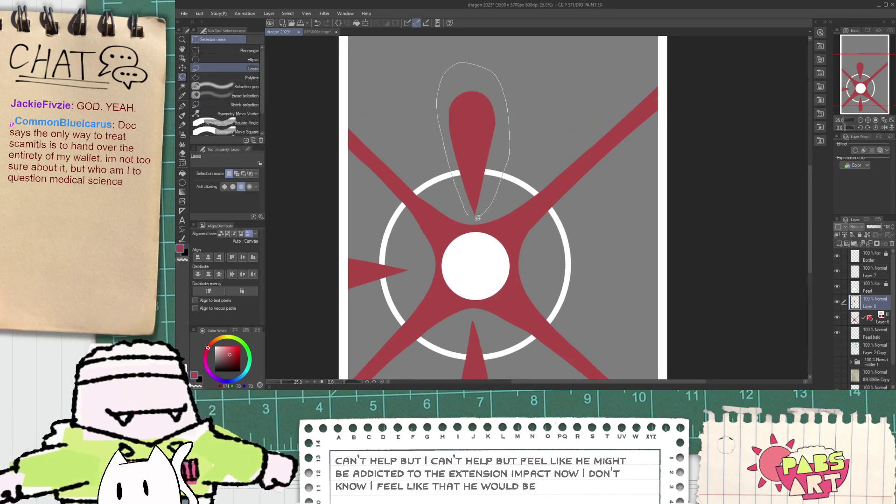
left_click_drag(478, 219, 477, 217)
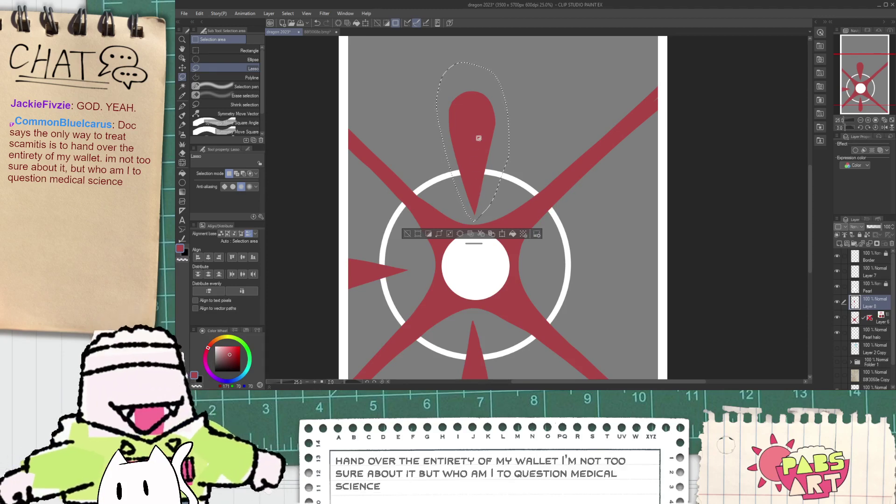
key("ctrl+t")
left_click_drag(509, 223, 483, 183)
left_click_drag(478, 153, 485, 165)
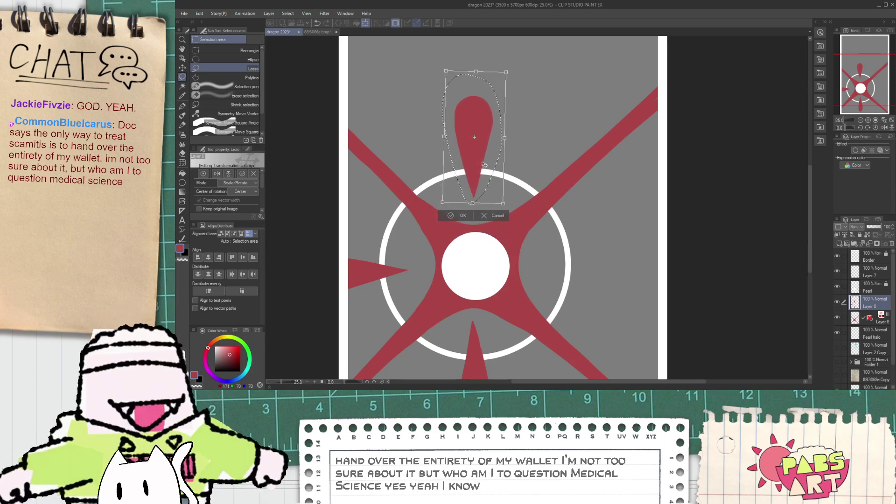
left_click(463, 217)
left_click(413, 216)
- On Layer 6, draw two curved pen strokes branching from the lower-right arm toward the card's right edge
scroll(423, 212, "down", 4)
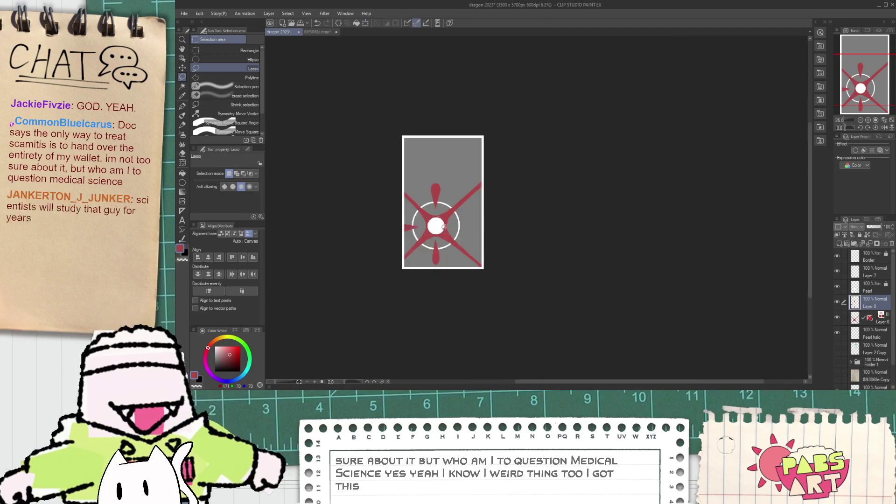
key("space")
left_click_drag(438, 255, 436, 250)
scroll(436, 251, "up", 5)
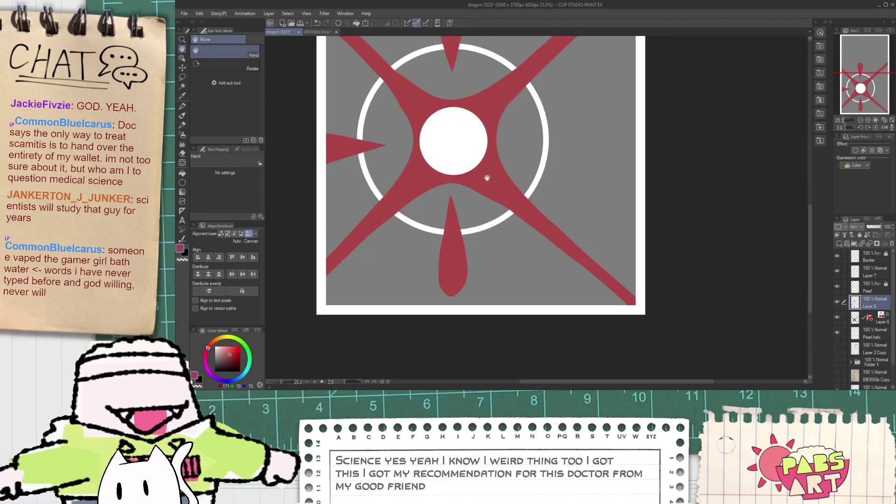
left_click_drag(498, 172, 512, 211)
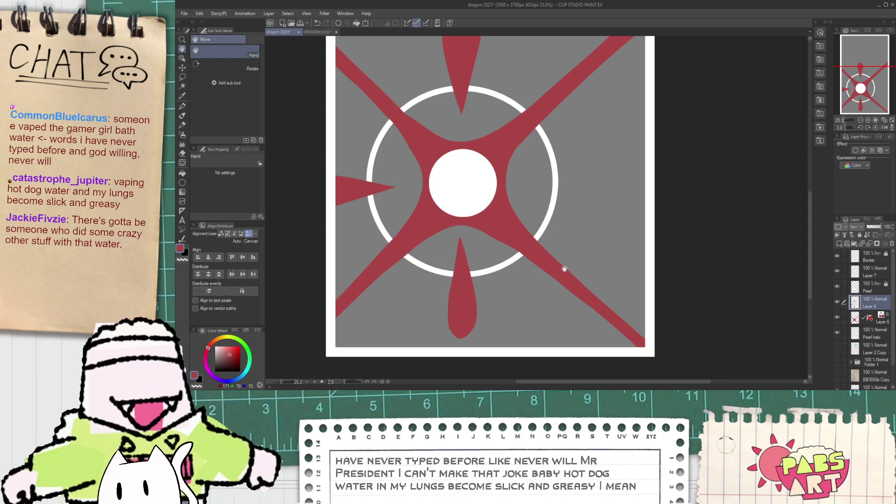
left_click(856, 322)
key("p")
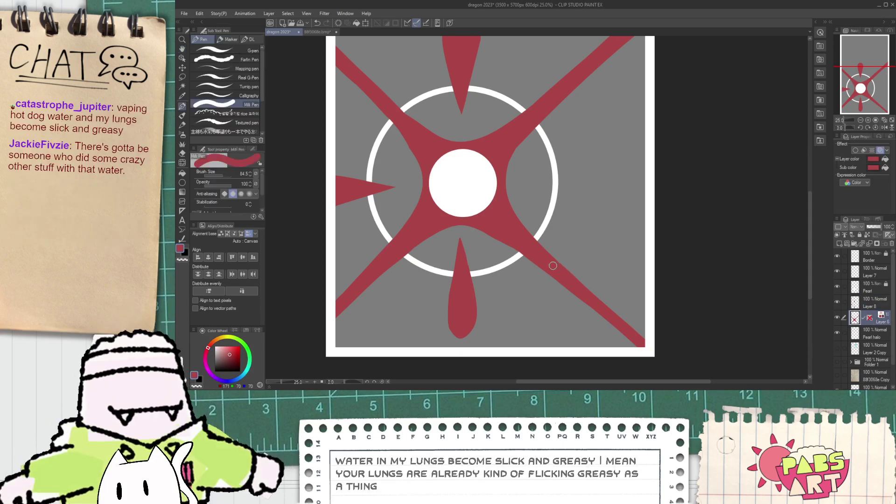
left_click_drag(572, 280, 646, 205)
key("ctrl+z")
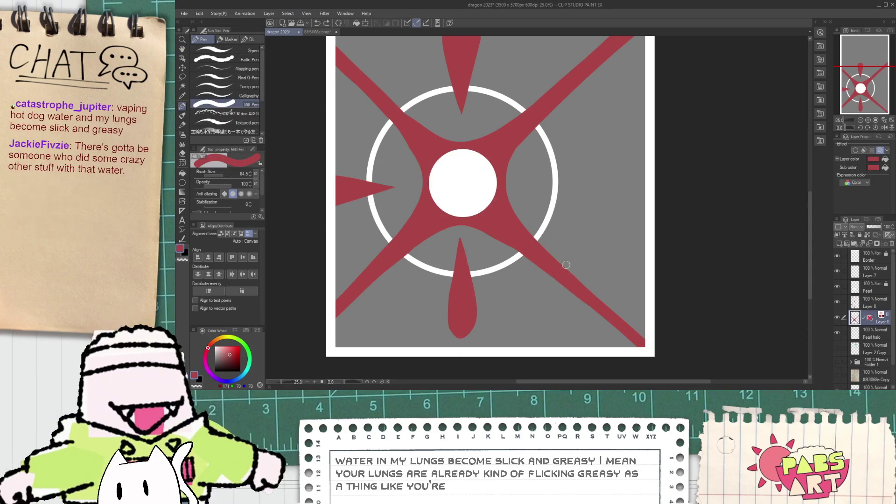
left_click_drag(571, 280, 660, 224)
left_click_drag(602, 306, 651, 245)
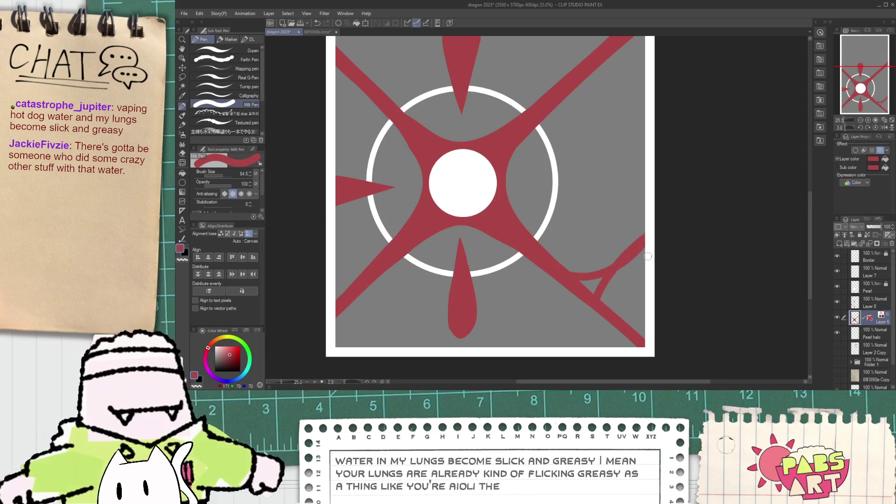
key("ctrl+z")
left_click_drag(601, 308, 655, 247)
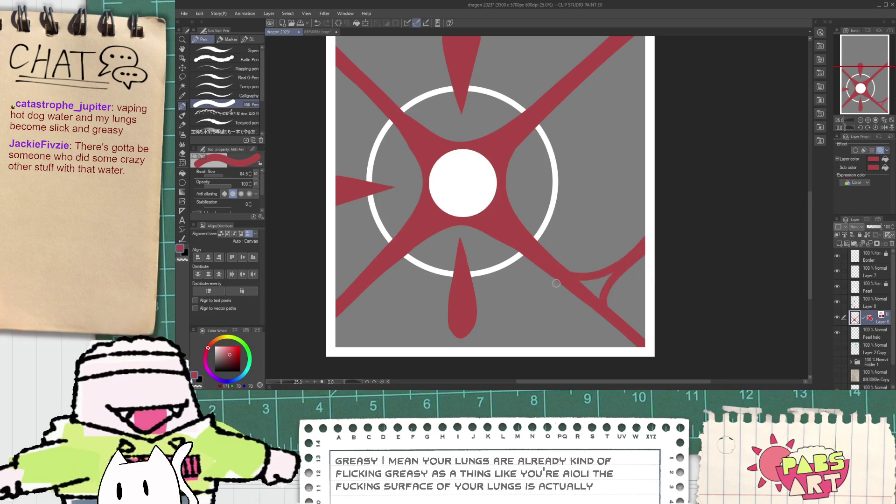
- Draw two matching curved strokes branching from the lower-right arm down to the card's bottom edge
mouse_move(559, 278)
left_mouse_down()
mouse_move(520, 342)
mouse_move(544, 347)
left_mouse_up()
key("ctrl+z")
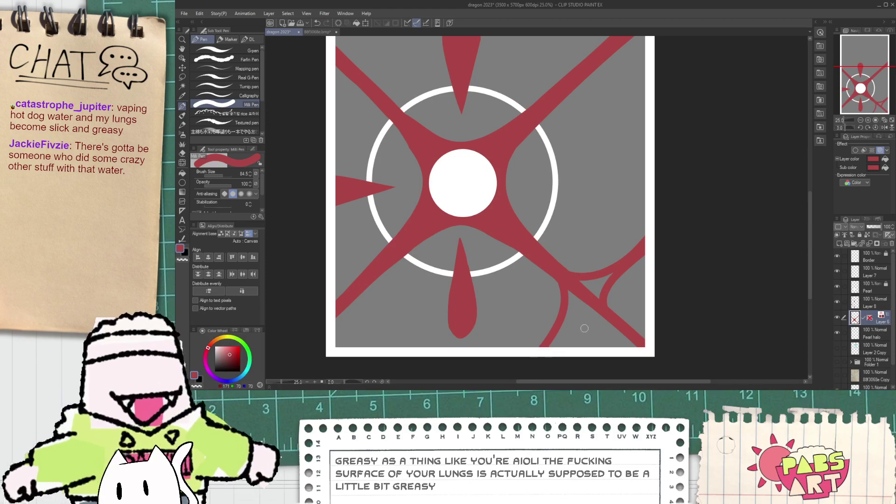
key("ctrl+z")
left_click_drag(563, 280, 544, 337)
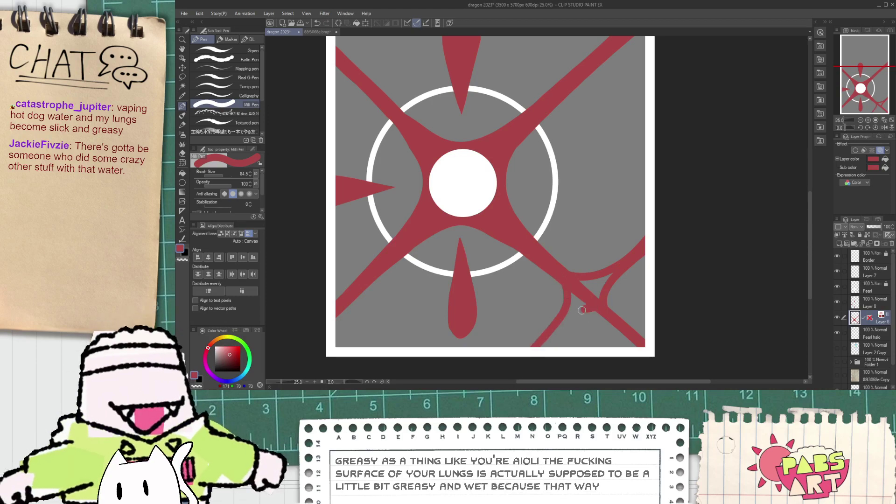
left_click_drag(582, 310, 544, 346)
- Fill the gaps between the branch strokes and the lower-right arm with solid red
key("g")
scroll(581, 296, "up", 2)
left_click(566, 311)
left_click(602, 273)
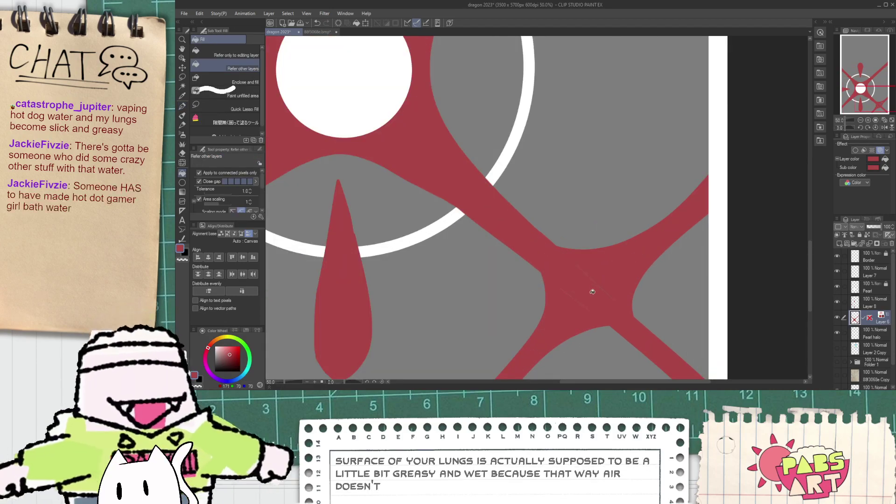
- Smooth the junction's lower edge with a curved pen stroke from the downward branch to the lower-right arm
key("p")
scroll(592, 293, "down", 1)
key("space")
left_click_drag(601, 287, 597, 300)
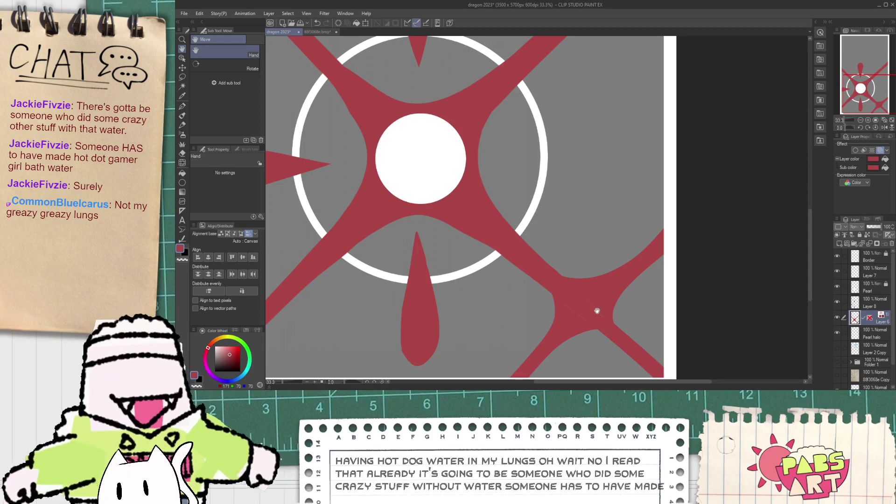
left_click_drag(596, 310, 569, 259)
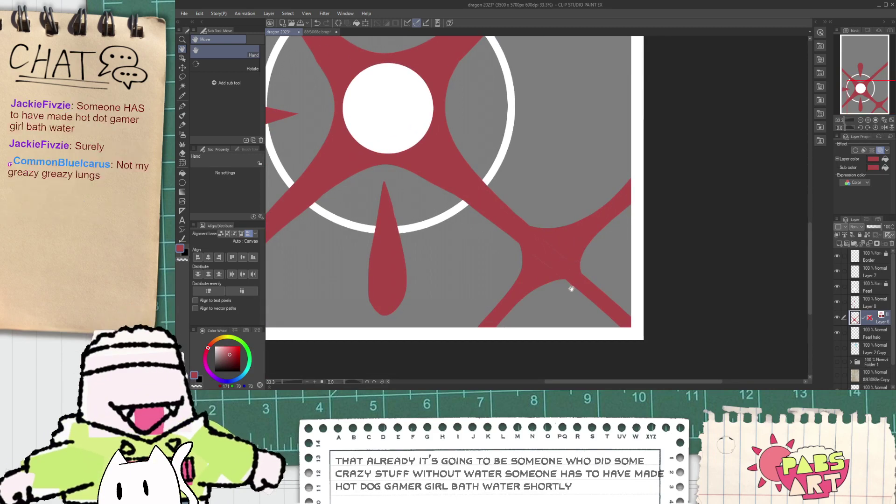
key("p")
scroll(571, 292, "up", 2)
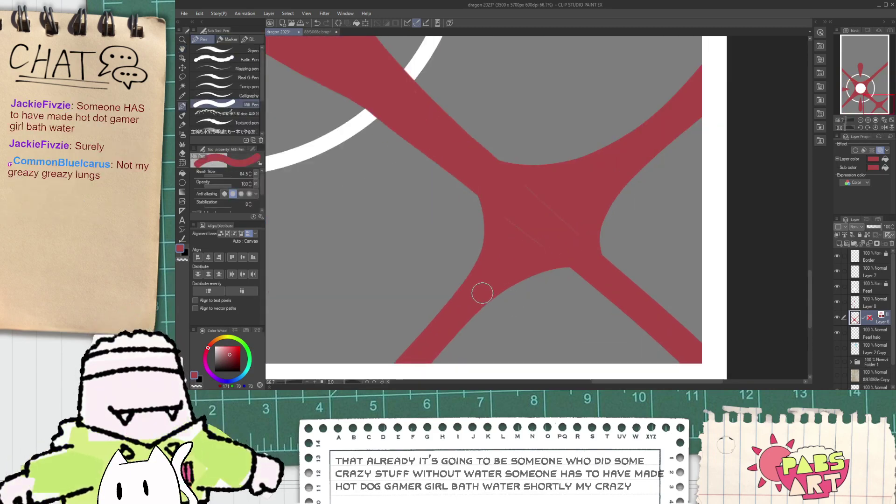
mouse_move(470, 311)
left_mouse_down()
mouse_move(532, 274)
mouse_move(637, 323)
left_mouse_up()
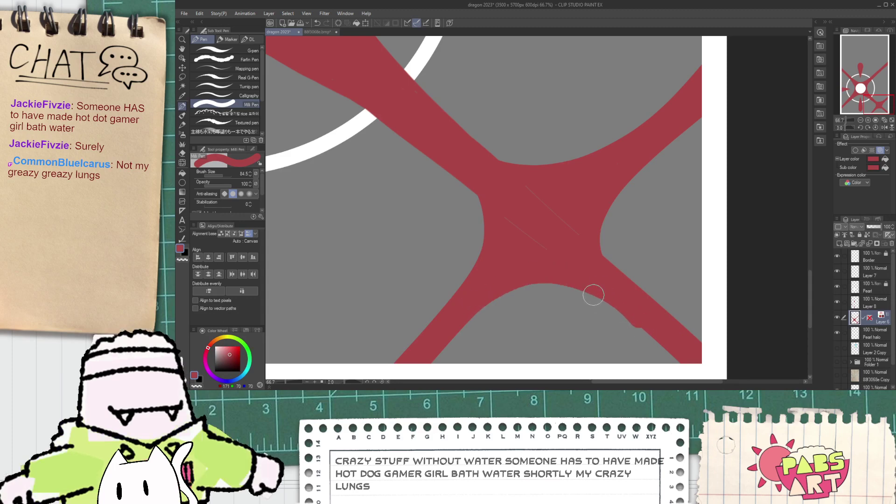
key("ctrl+z")
left_click_drag(474, 313, 660, 328)
key("ctrl+z")
left_click_drag(478, 298, 662, 329)
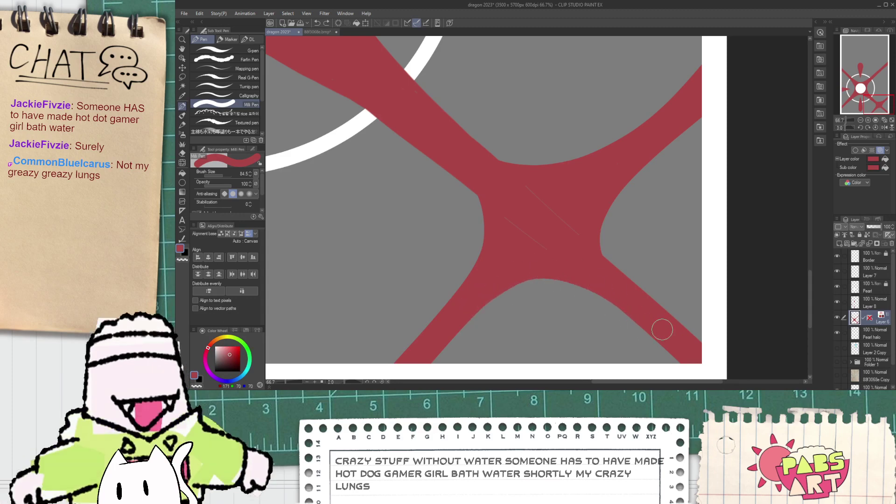
- Smooth the lower-right junction's right edge with a curved pen stroke between its right-edge branch and the lower-right arm
left_click_drag(620, 282, 601, 230)
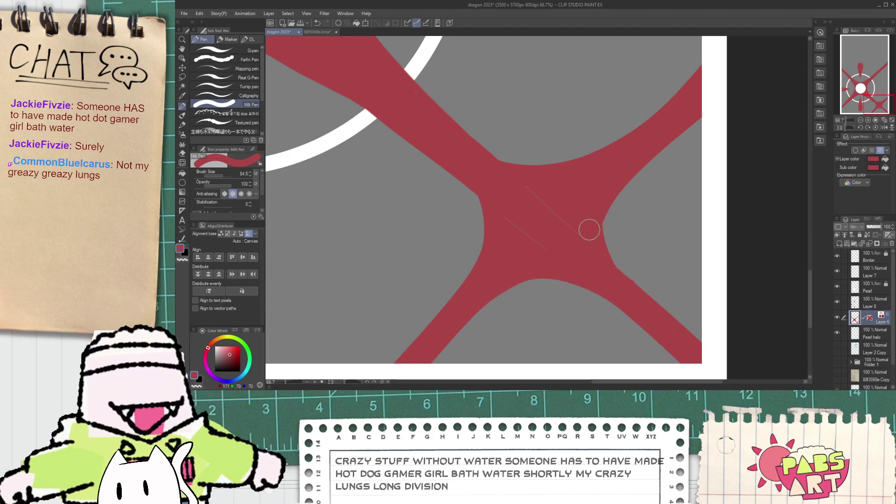
scroll(589, 240, "down", 1)
left_click_drag(547, 216, 593, 304)
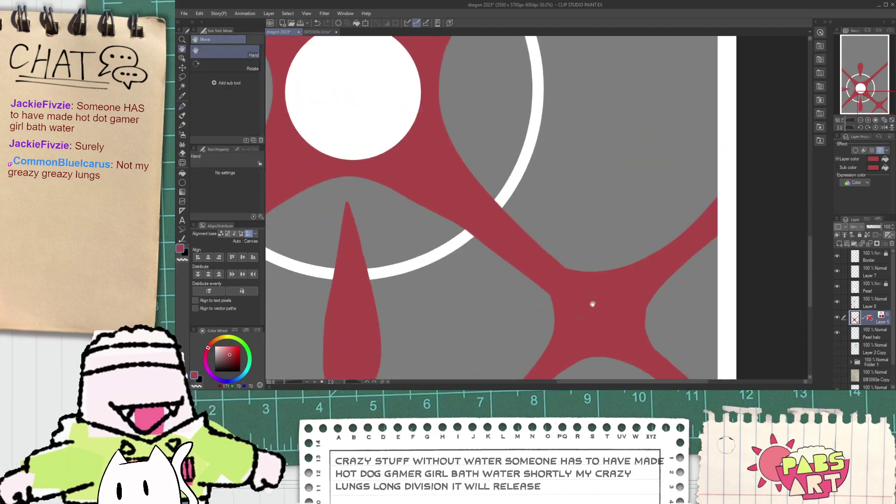
key("e")
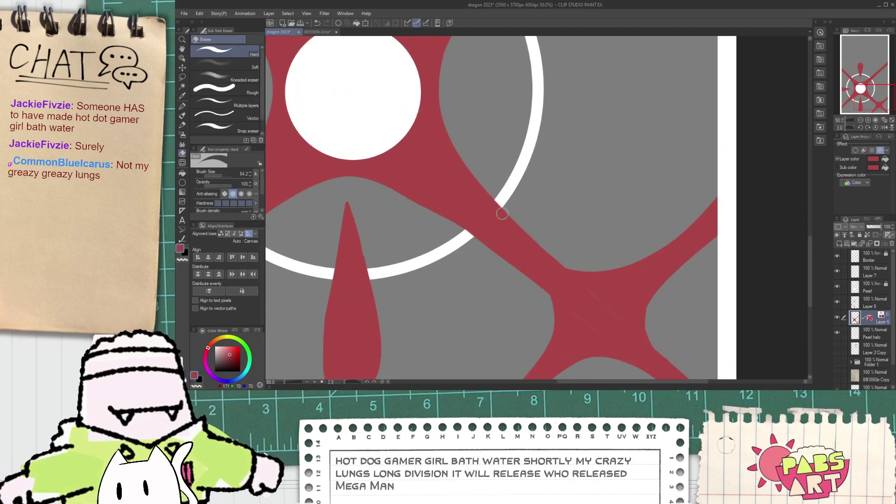
key("h")
left_click_drag(657, 323, 599, 279)
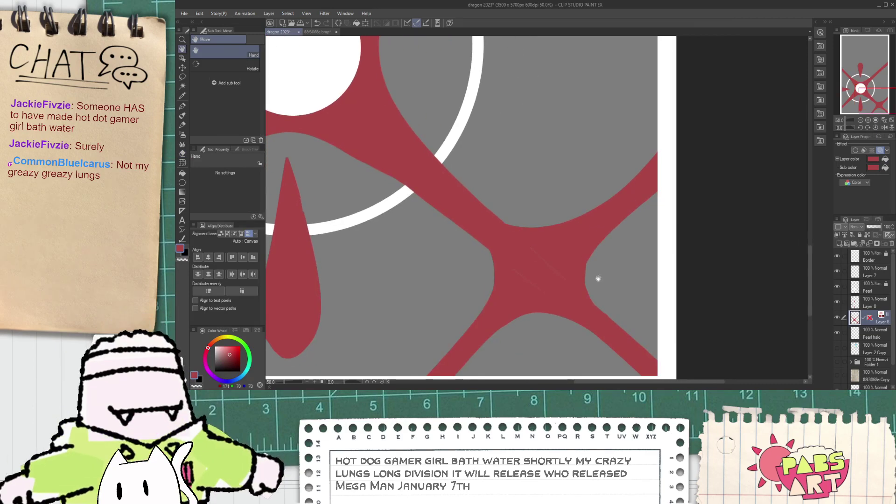
scroll(565, 243, "down", 1)
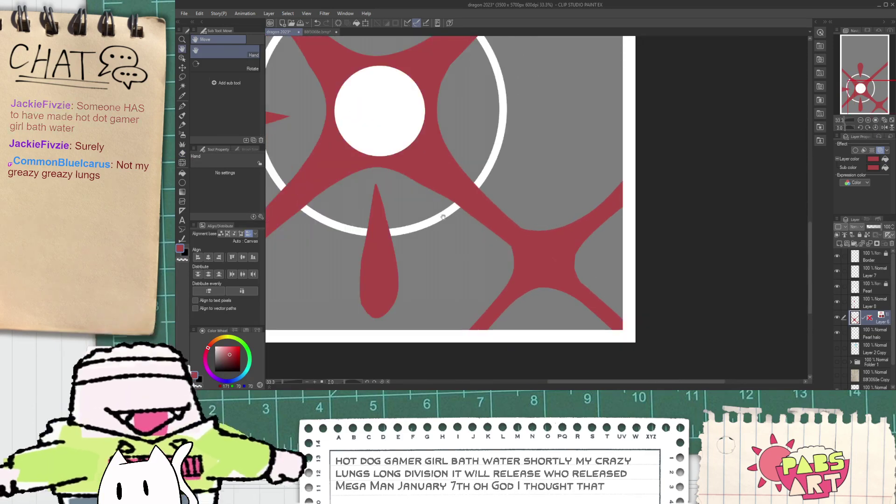
- Examine the red X's arms, the branch junction and the pointed accents around the ring for uneven edges
left_click(182, 163)
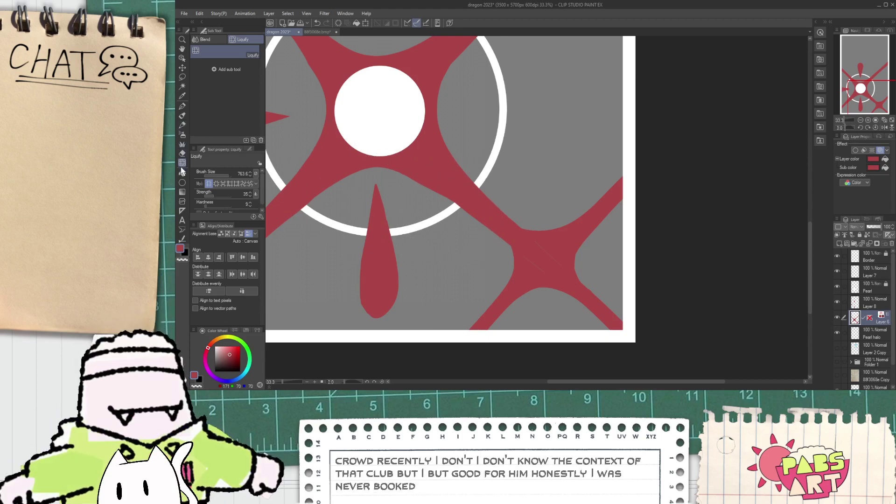
left_click(222, 186)
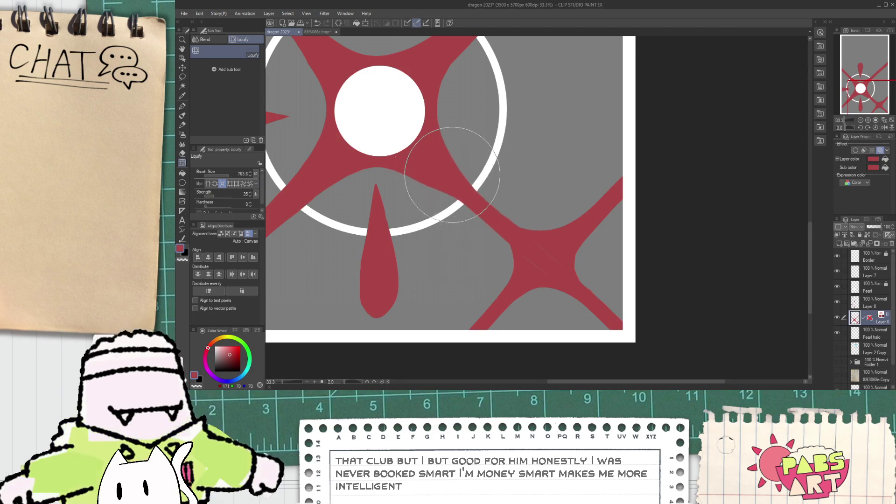
scroll(452, 152, "down", 5)
scroll(459, 128, "up", 4)
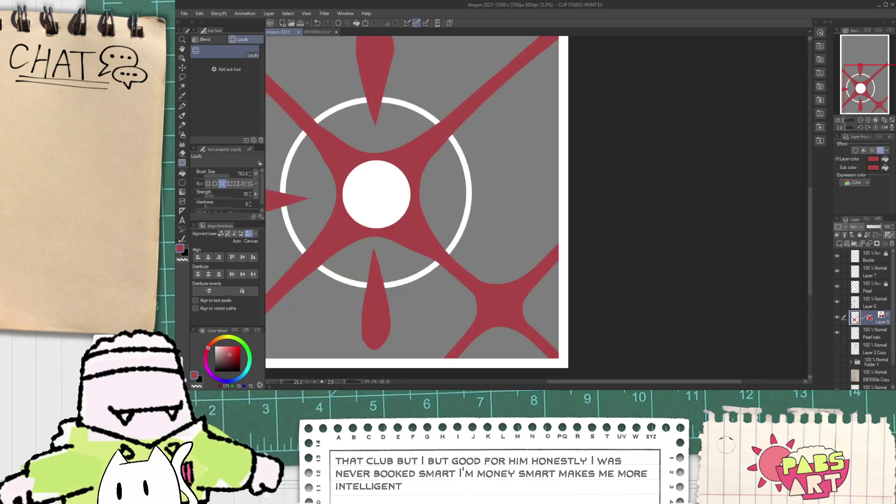
scroll(447, 124, "down", 3)
scroll(466, 131, "up", 4)
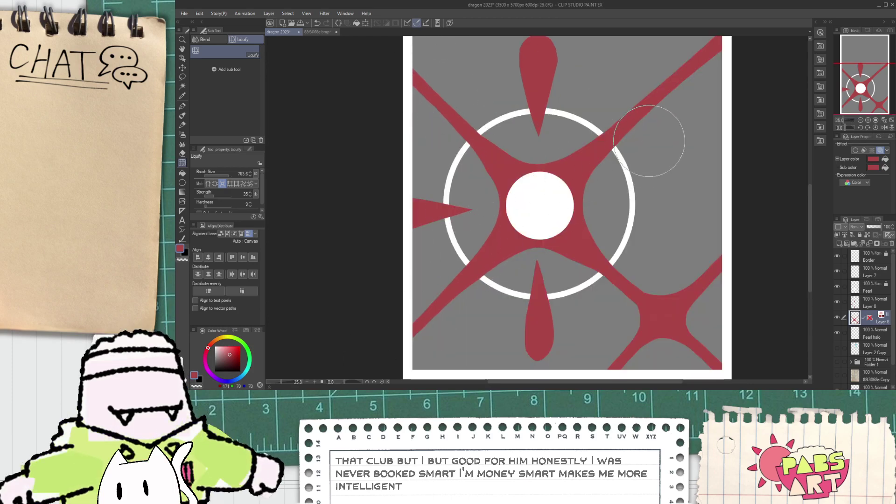
scroll(627, 156, "down", 2)
key("space")
left_click_drag(619, 199, 586, 222)
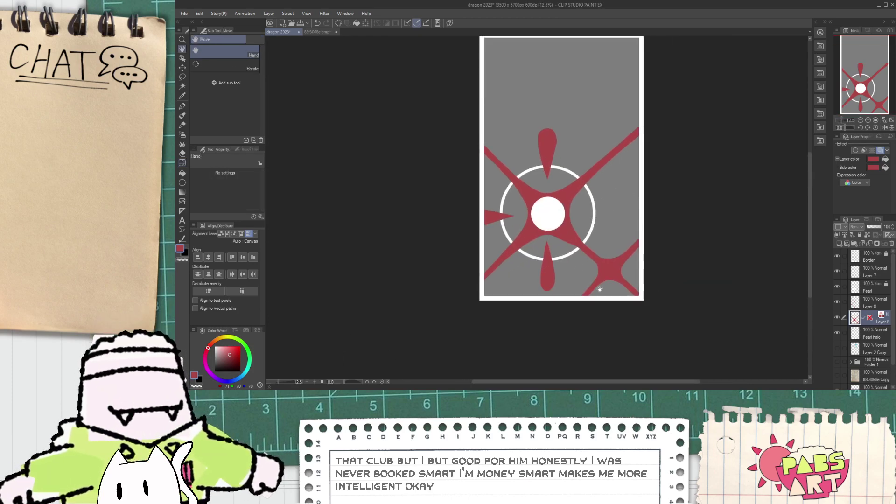
scroll(585, 223, "up", 2)
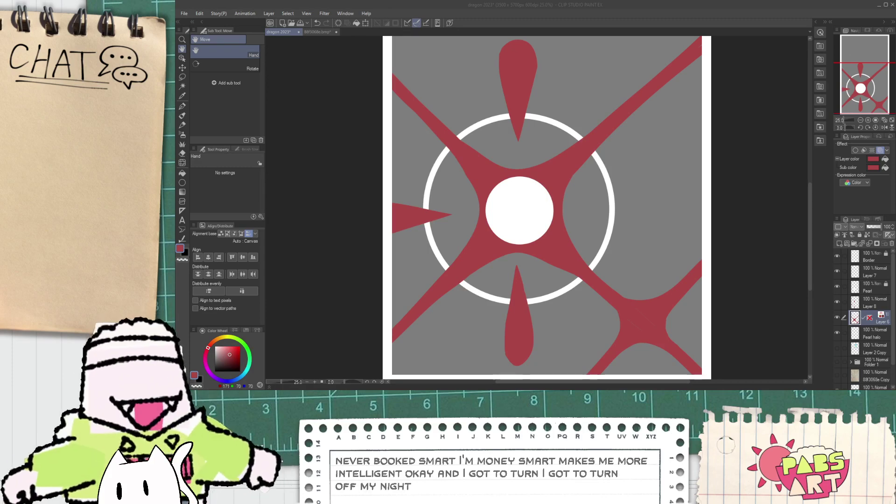
left_click(553, 13)
scroll(538, 159, "down", 4)
left_click_drag(538, 160, 521, 201)
scroll(513, 197, "up", 5)
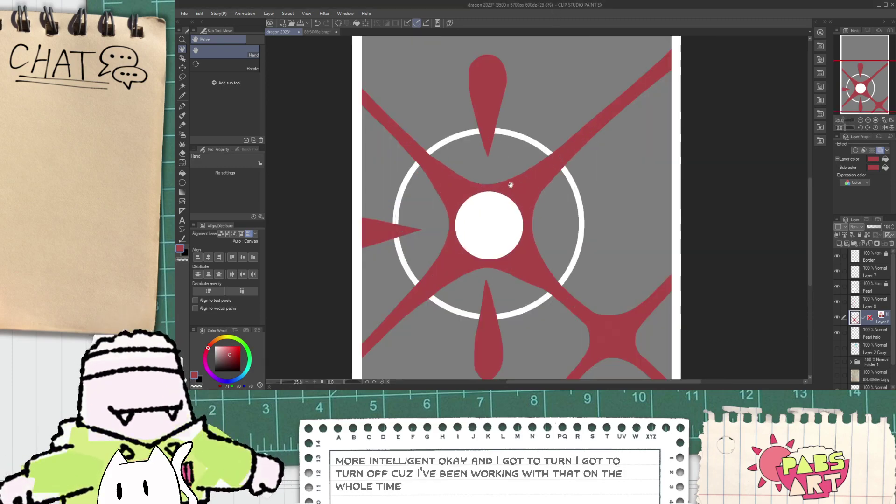
key("e")
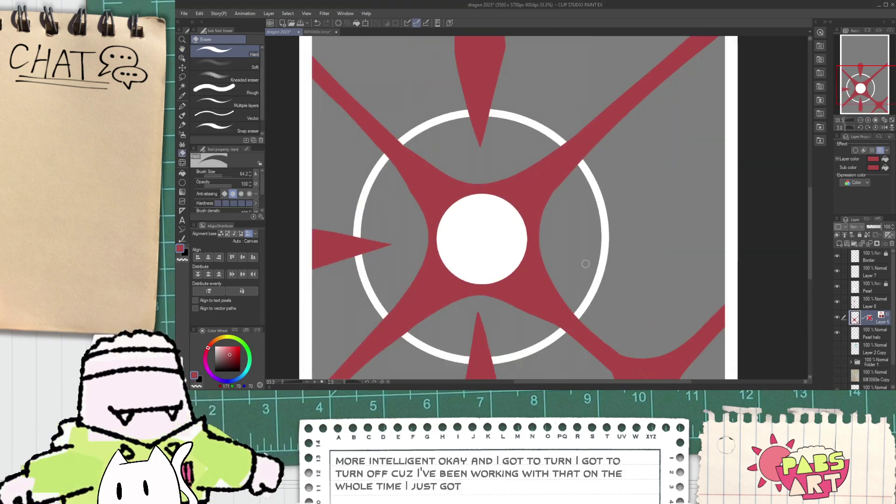
scroll(364, 207, "up", 2)
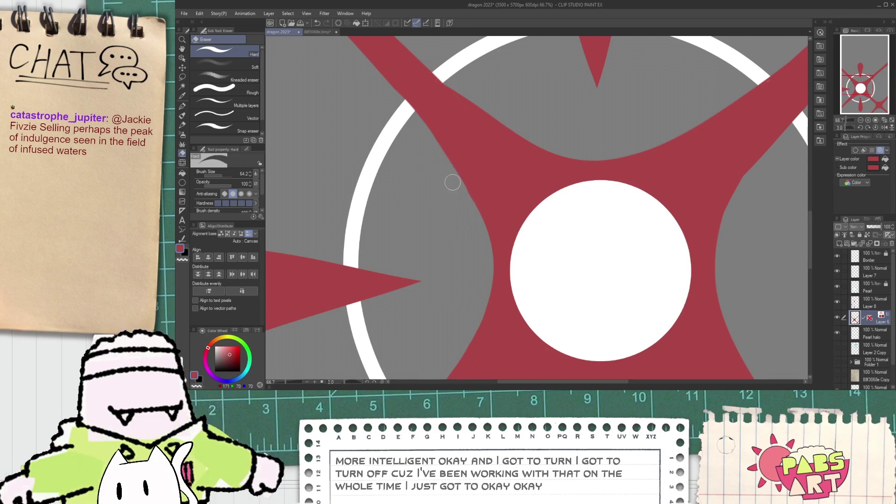
scroll(462, 215, "down", 8)
key("h")
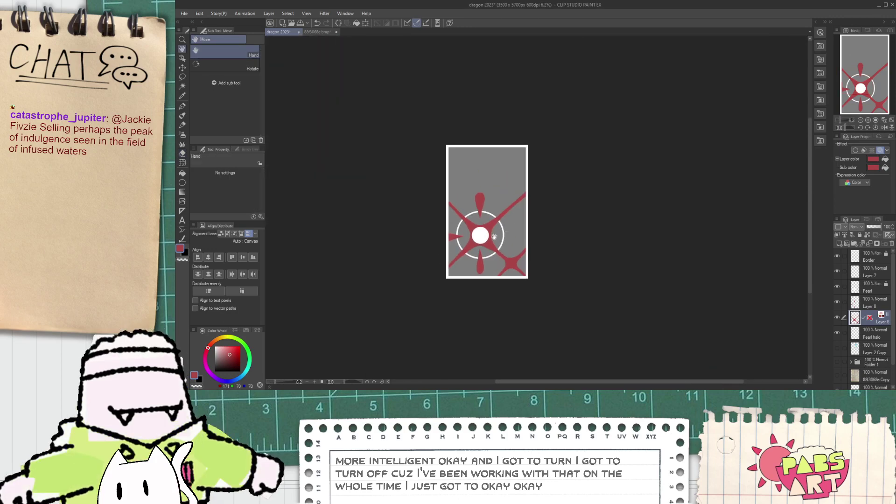
scroll(460, 215, "up", 4)
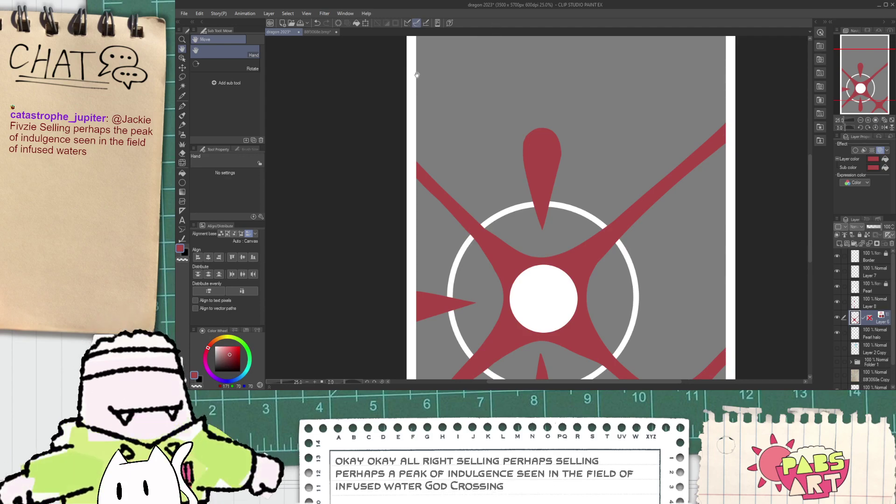
scroll(437, 236, "up", 2)
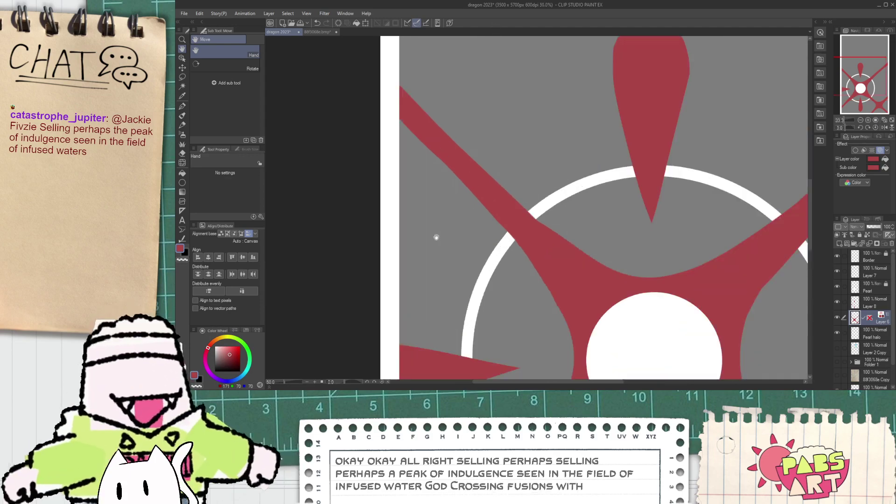
key("e")
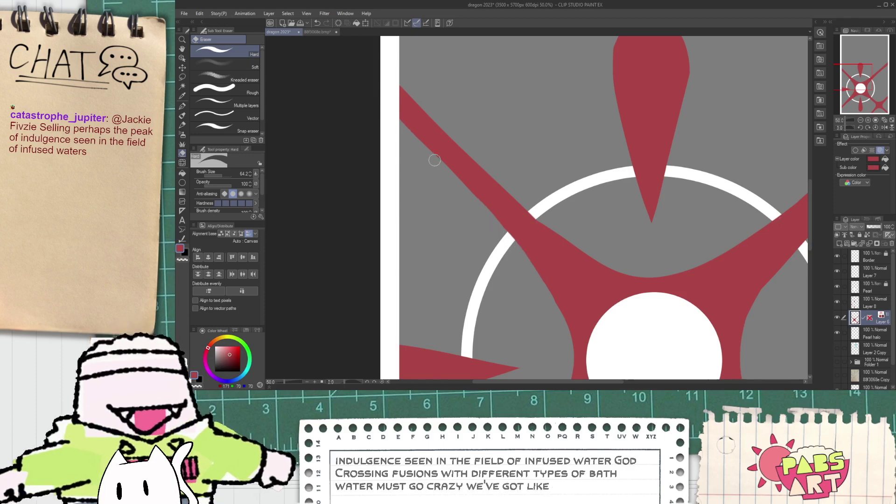
scroll(496, 229, "down", 2)
scroll(496, 230, "down", 1)
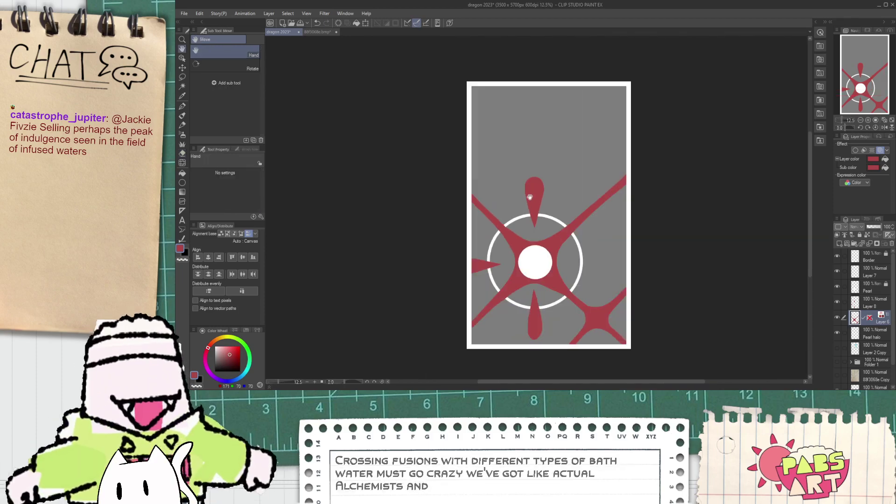
scroll(537, 191, "up", 4)
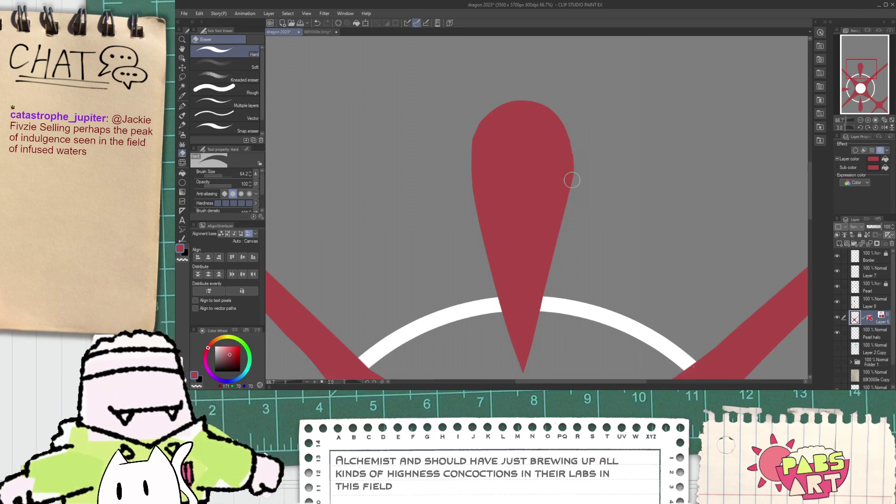
- On Layer 8, lasso the teardrop below the pearl and shift its pointed tip slightly right with Free Transform
left_click(866, 306)
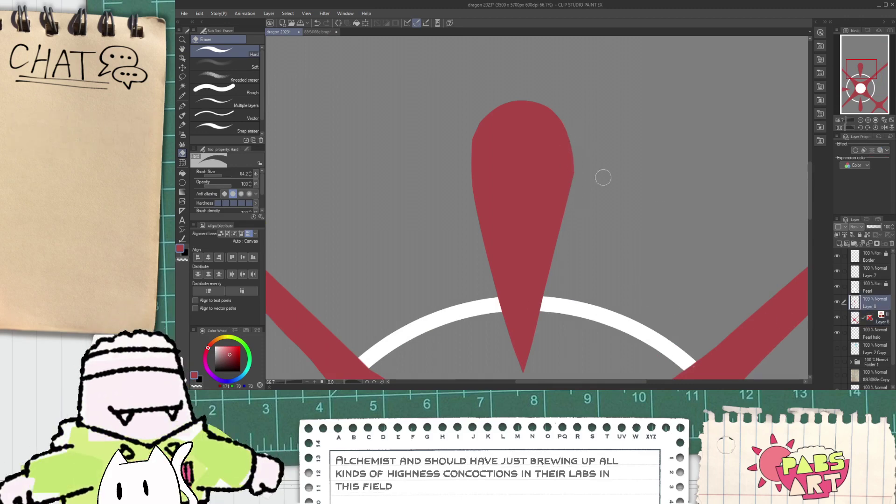
scroll(601, 176, "up", 3)
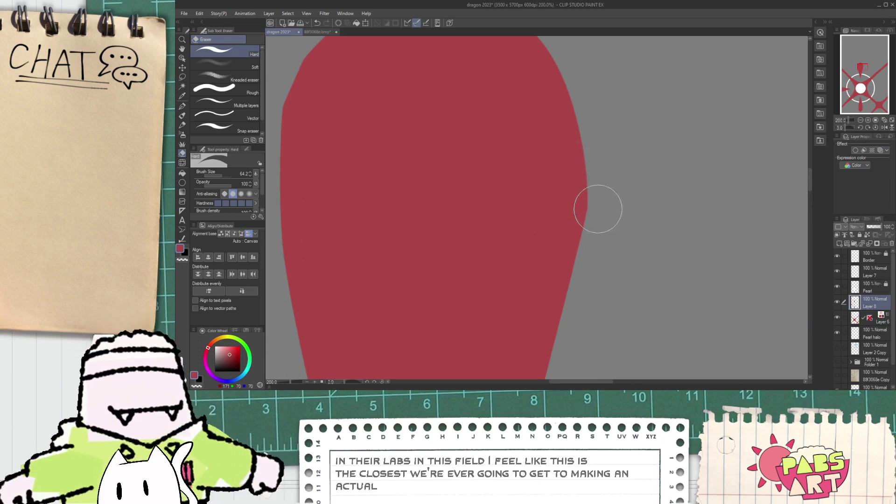
scroll(599, 184, "down", 8)
key("space")
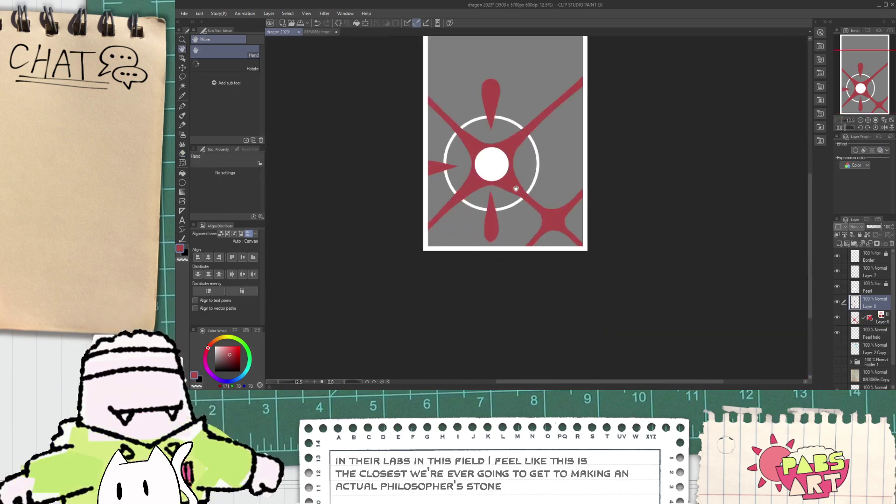
scroll(532, 189, "up", 4)
left_click_drag(504, 145, 512, 176)
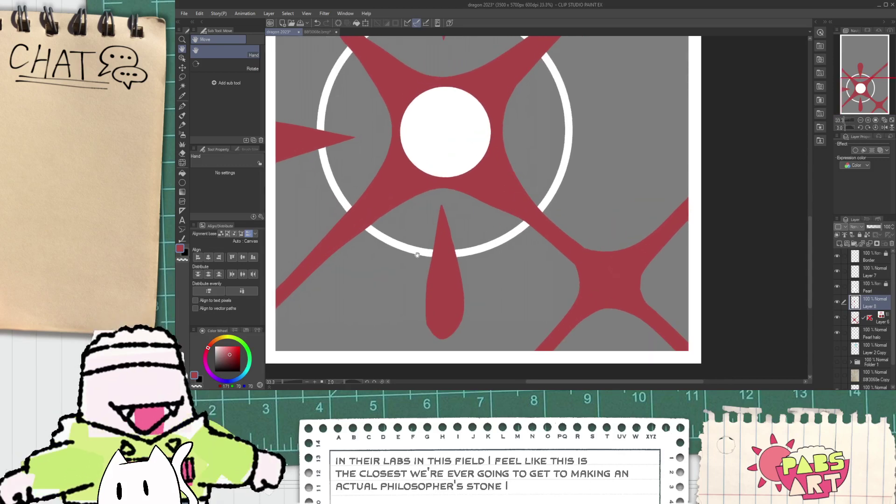
scroll(420, 261, "up", 1)
left_click_drag(420, 290, 408, 260)
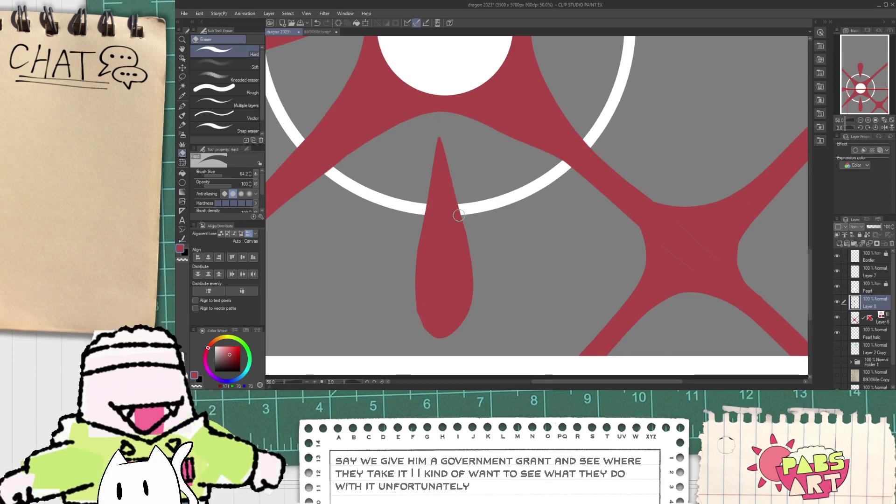
key("m")
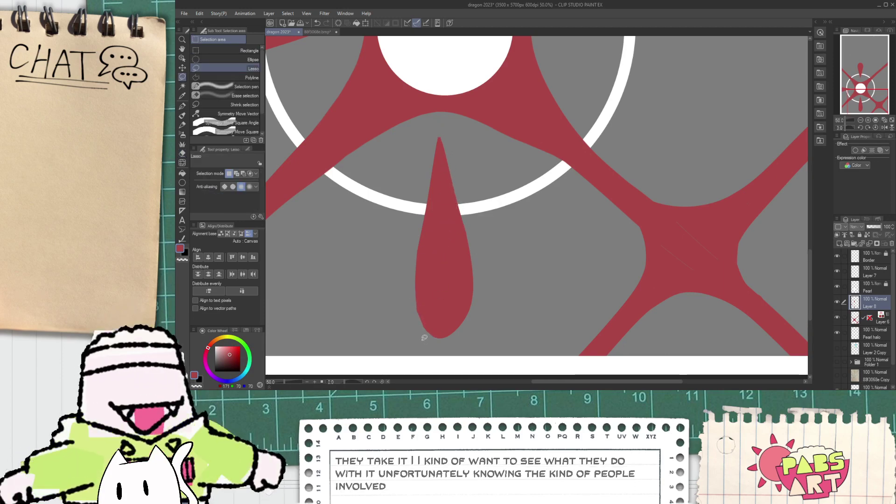
mouse_move(433, 343)
left_mouse_down()
mouse_move(398, 237)
mouse_move(425, 136)
mouse_move(496, 296)
mouse_move(493, 329)
left_mouse_up()
key("ctrl+shift+t")
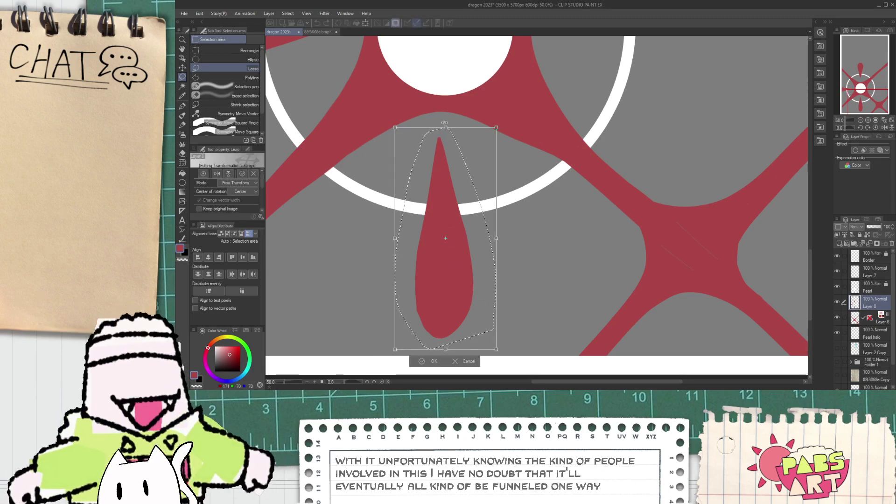
left_click_drag(446, 130, 451, 129)
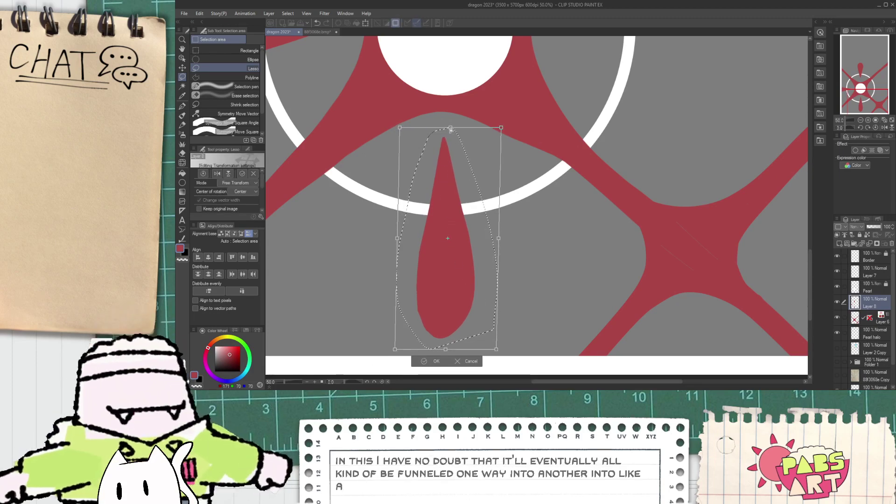
key("Return")
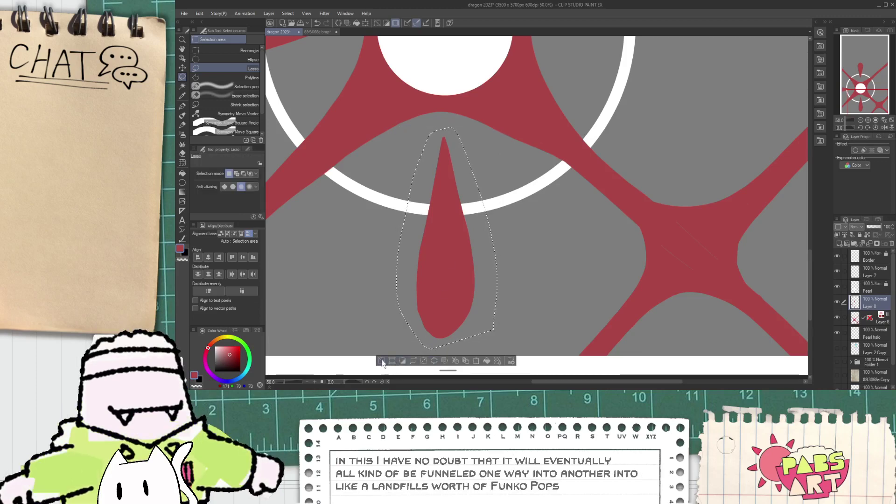
key("ctrl+d")
- Trim the lower-left edge of the bottom teardrop's rounded end with the Hard eraser
key("e")
scroll(416, 312, "up", 2)
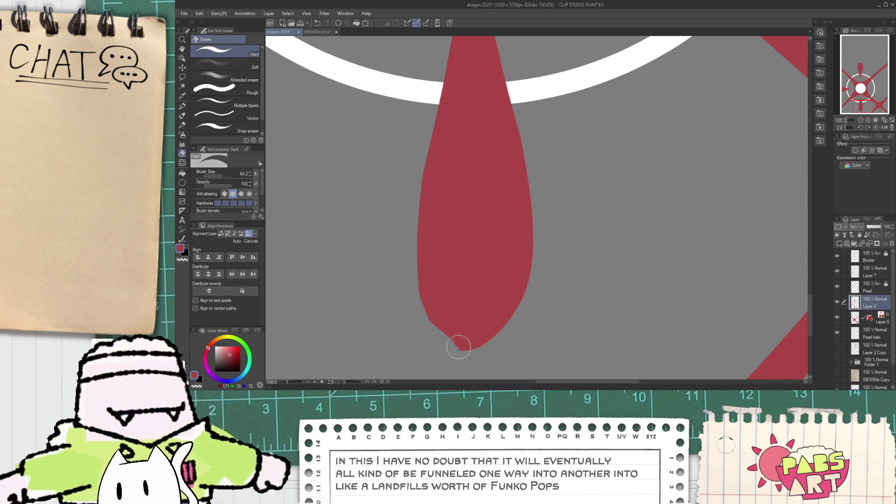
scroll(416, 317, "down", 4)
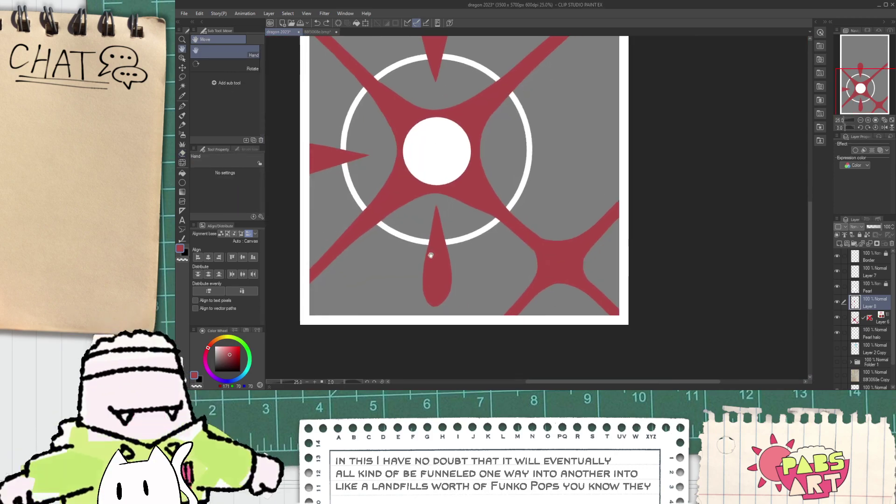
- Duplicate the bottom teardrop, rotate the copy a quarter turn and place it right of the pearl with its tip pointing inward
key("m")
mouse_move(451, 341)
left_mouse_down()
mouse_move(427, 310)
mouse_move(447, 222)
mouse_move(468, 248)
mouse_move(456, 322)
left_mouse_up()
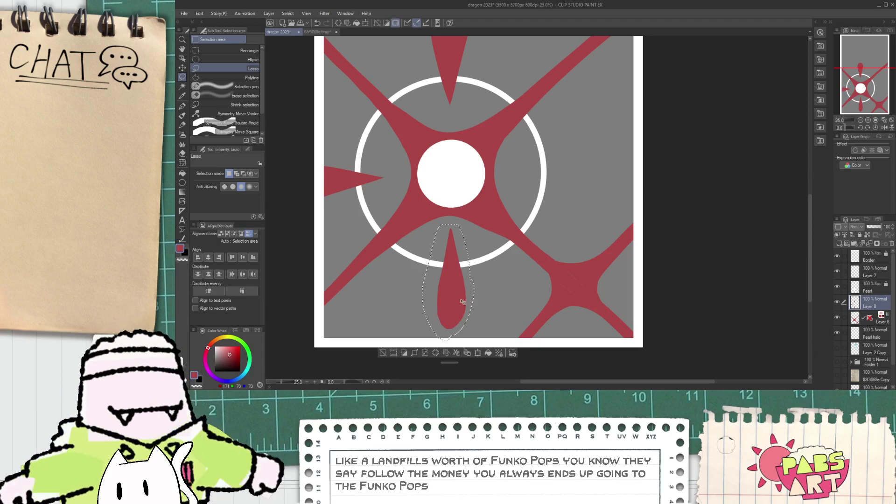
key("ctrl+c")
key("ctrl+v")
key("ctrl+t")
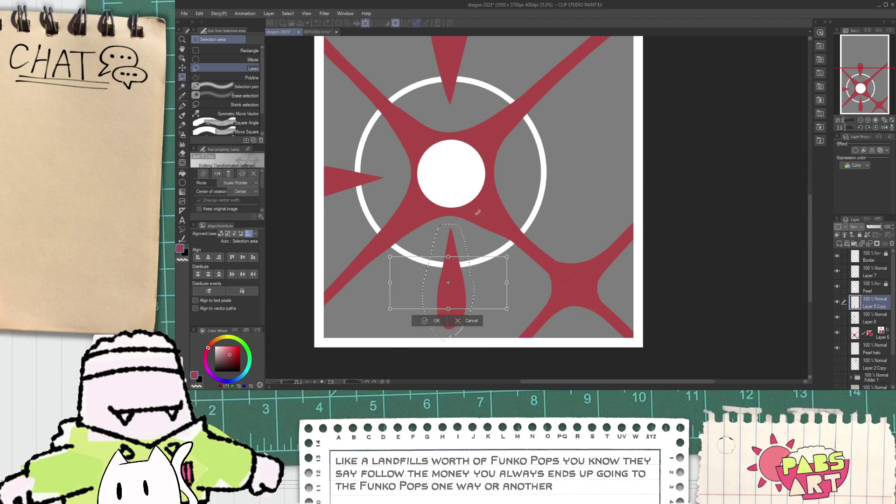
left_click_drag(478, 213, 476, 213)
left_click_drag(471, 281, 603, 173)
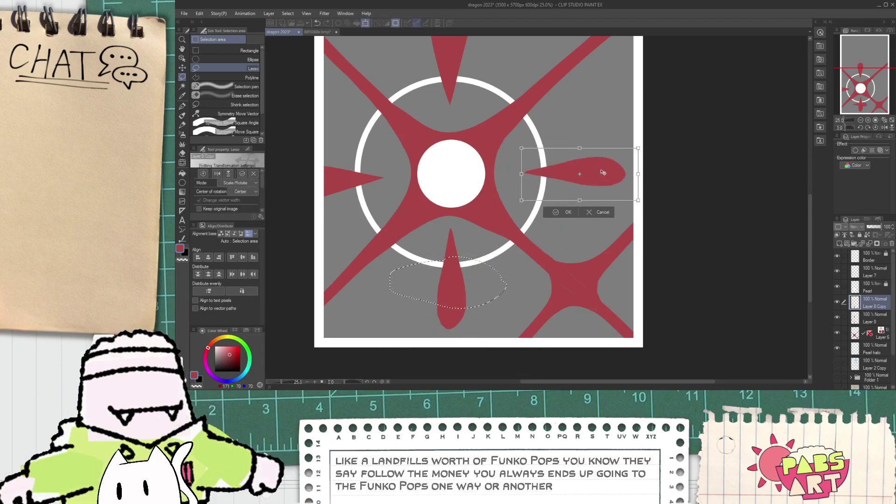
left_click(565, 212)
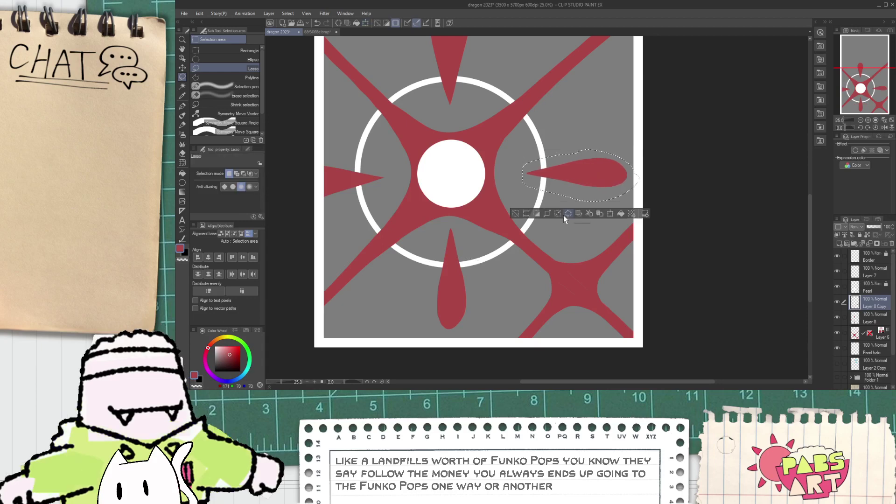
- Clear the selection and group Layer 6, Layer 8 and Layer 8 Copy in a new folder below the Pearl layer, collapsing the folder
left_click(518, 217)
scroll(516, 223, "down", 6)
key("space")
left_click_drag(516, 223, 494, 227)
scroll(493, 225, "up", 6)
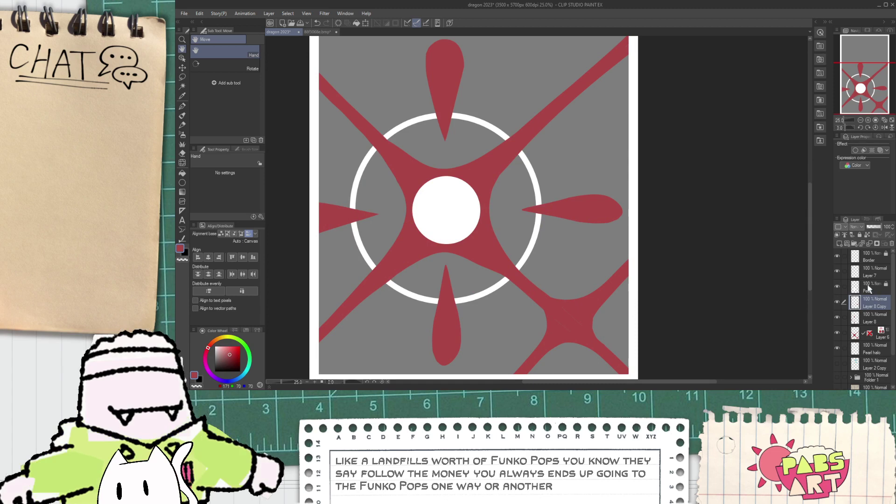
left_click(852, 242)
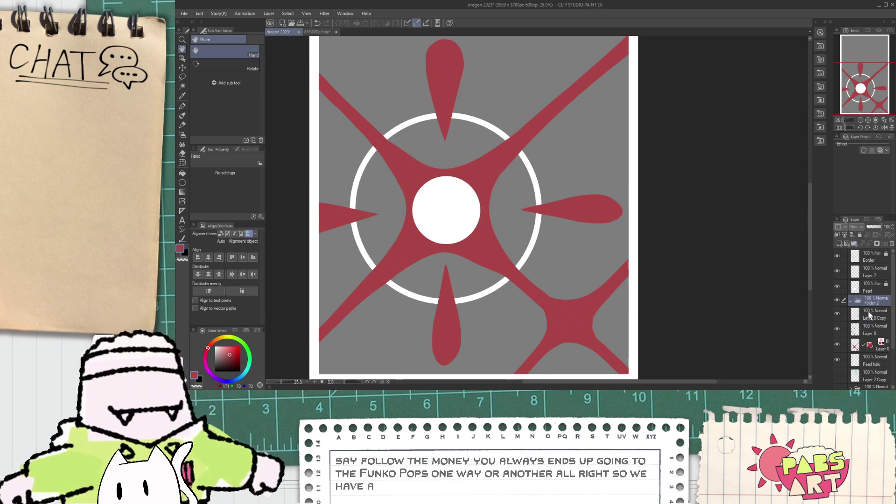
left_click_drag(869, 317, 866, 303)
left_click(857, 302)
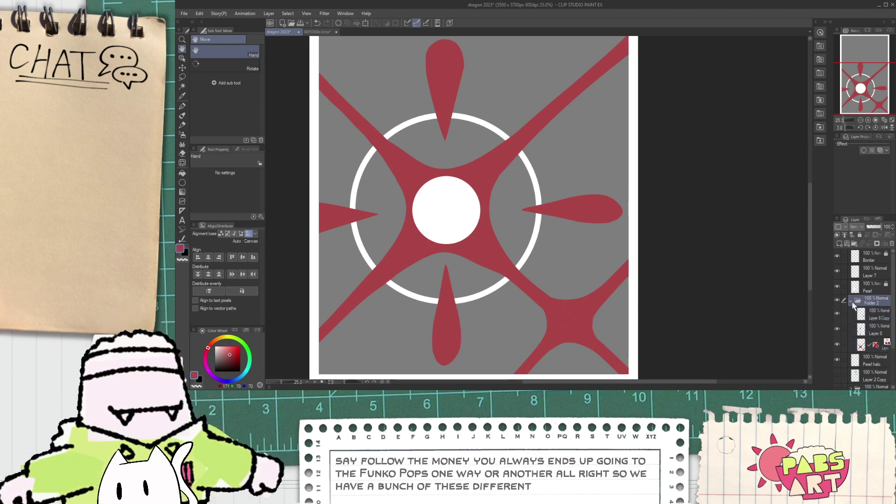
left_click(851, 301)
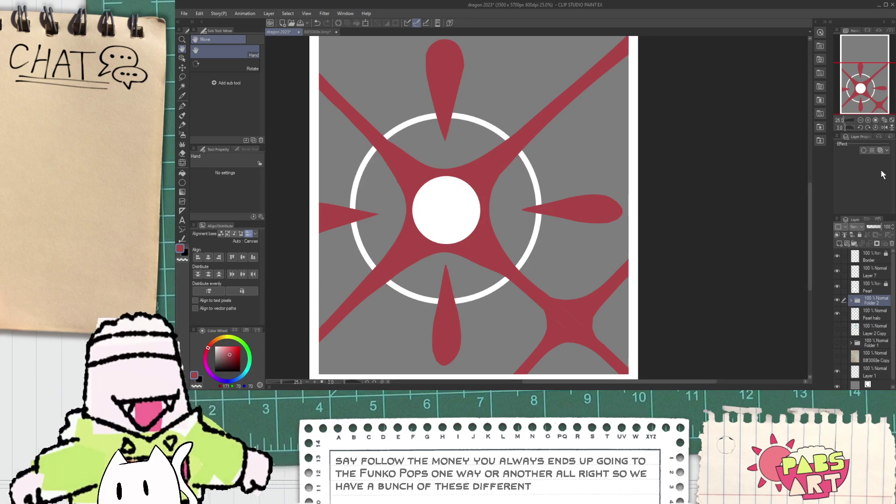
- Apply a layer color effect to Folder 2, setting both its layer color and sub color to light green
left_click(881, 150)
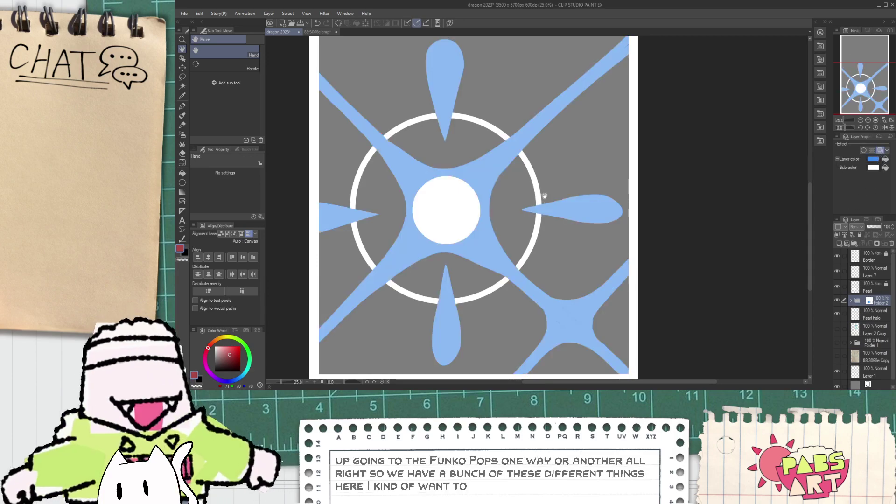
left_click(237, 342)
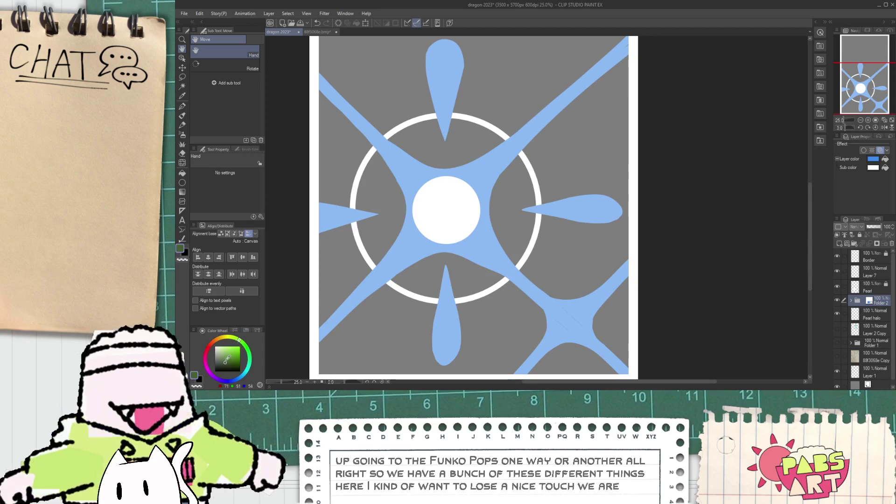
left_click(230, 353)
key("g")
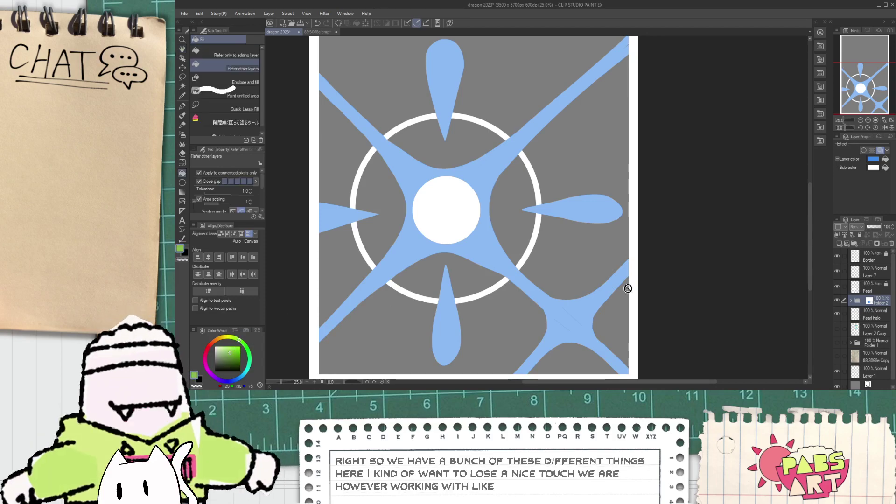
left_click(886, 159)
left_click(886, 168)
key("space")
left_click_drag(551, 185, 572, 236)
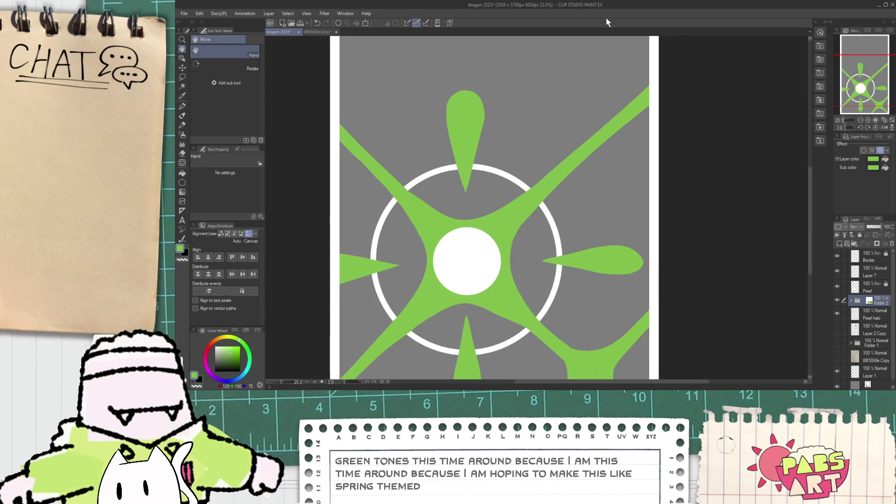
scroll(470, 268, "up", 3)
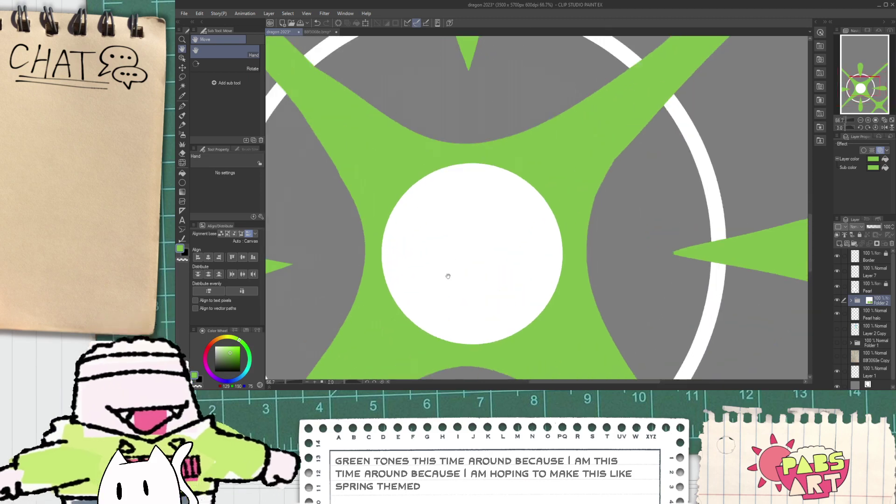
scroll(448, 276, "down", 3)
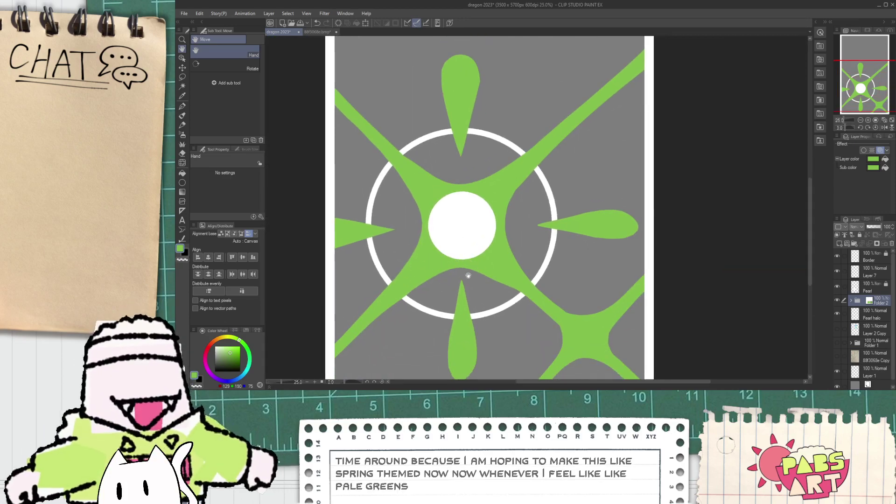
left_click_drag(435, 183, 450, 208)
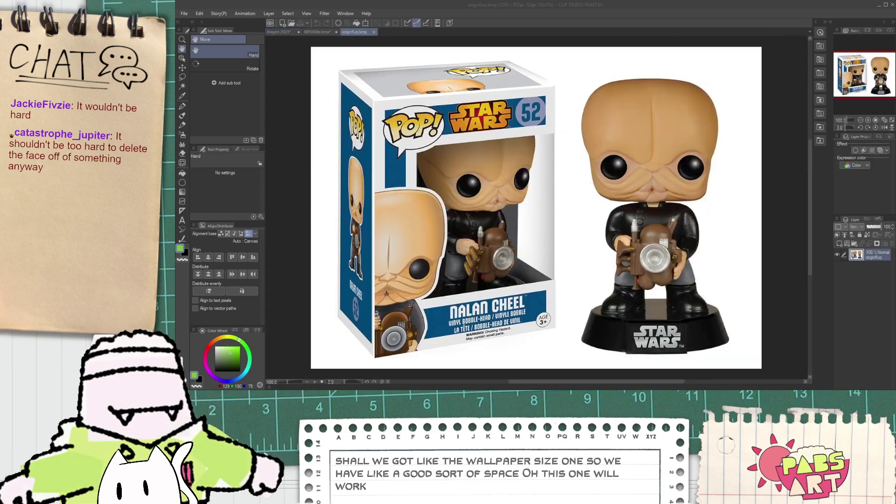
left_click(791, 304)
scroll(696, 177, "up", 10)
scroll(627, 158, "up", 3)
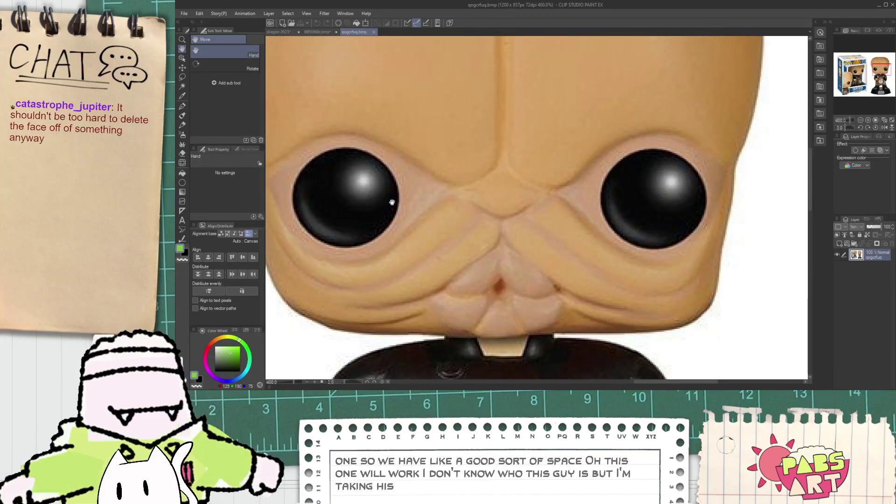
key("m")
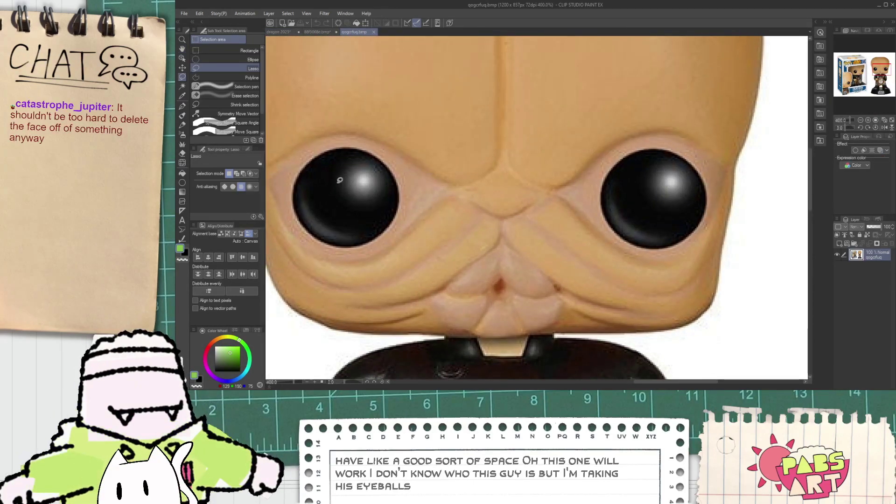
left_click(182, 183)
scroll(299, 173, "up", 3)
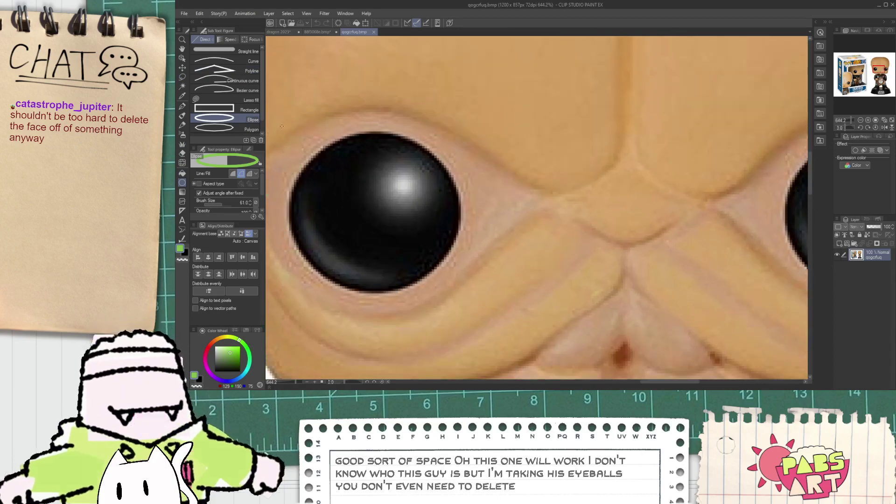
left_click_drag(297, 144, 376, 221)
key("ctrl+z")
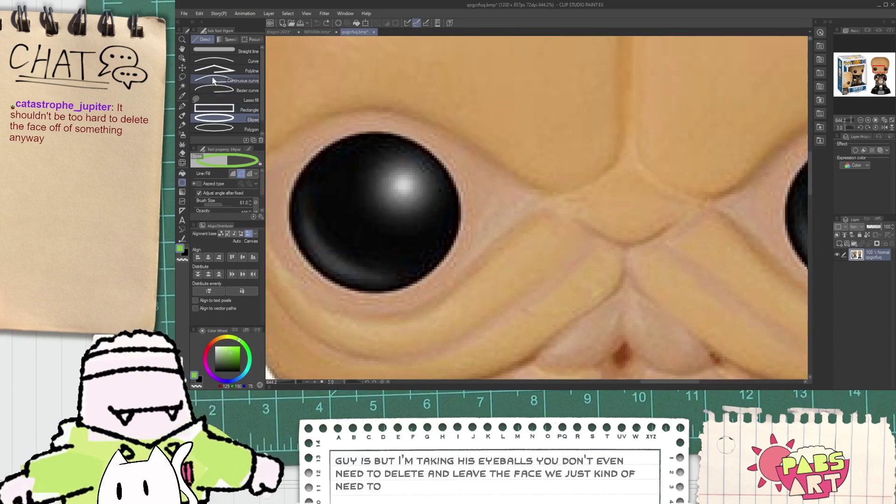
- Select both black eyes of the unboxed figure, including a thin skin rim, with two elliptical selections
key("m")
left_click(236, 59)
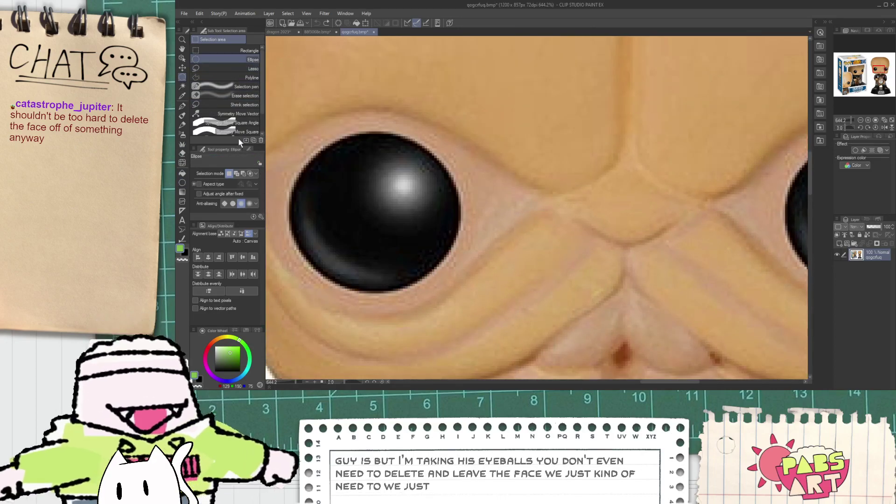
left_click_drag(274, 122, 470, 318)
scroll(479, 299, "down", 7)
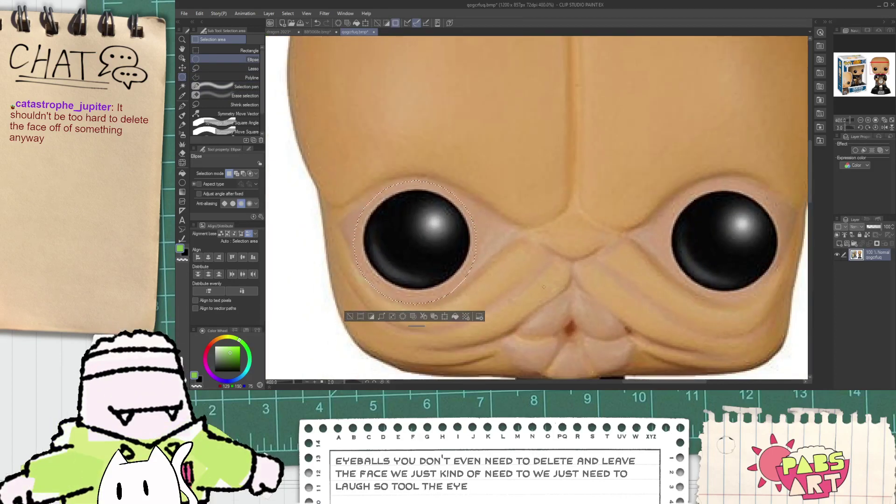
scroll(619, 297, "up", 6)
left_click_drag(647, 297, 789, 148)
key("ctrl+z")
scroll(648, 277, "down", 4)
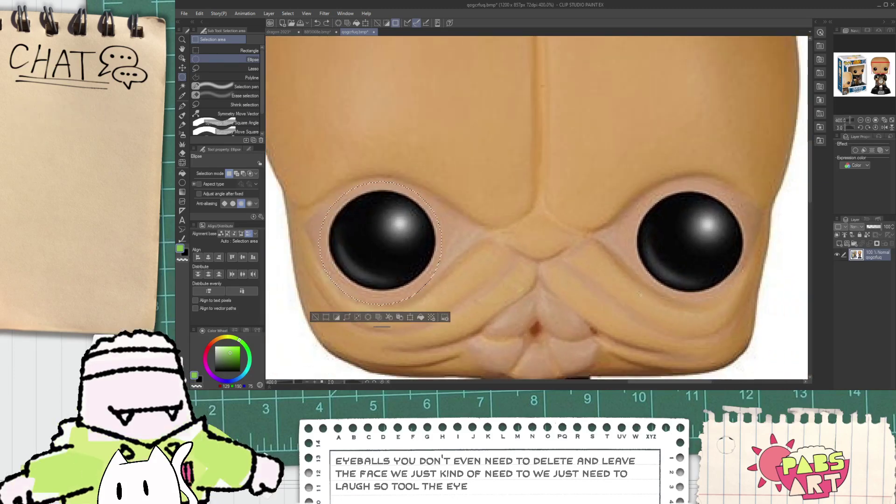
left_click_drag(636, 180, 746, 291)
key("ctrl+z")
left_click_drag(625, 308, 753, 180)
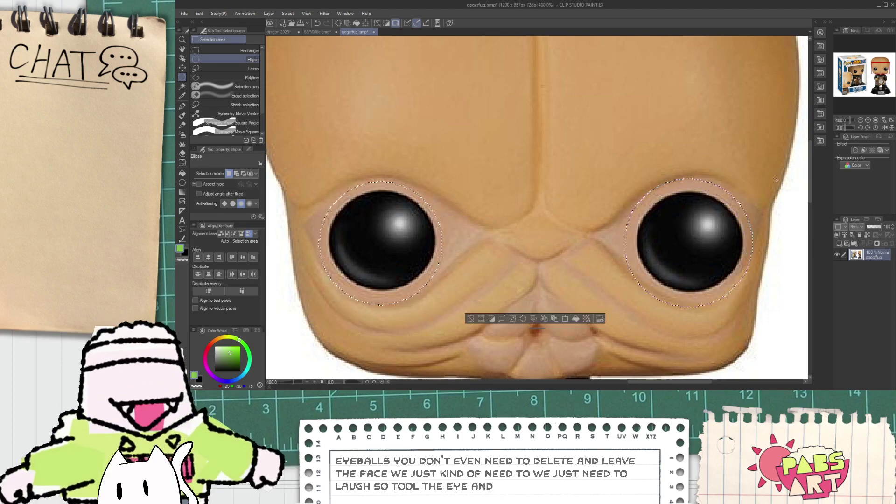
- Copy the selected eyes onto a new layer and hide the original photo layer
key("ctrl+c")
key("ctrl+v")
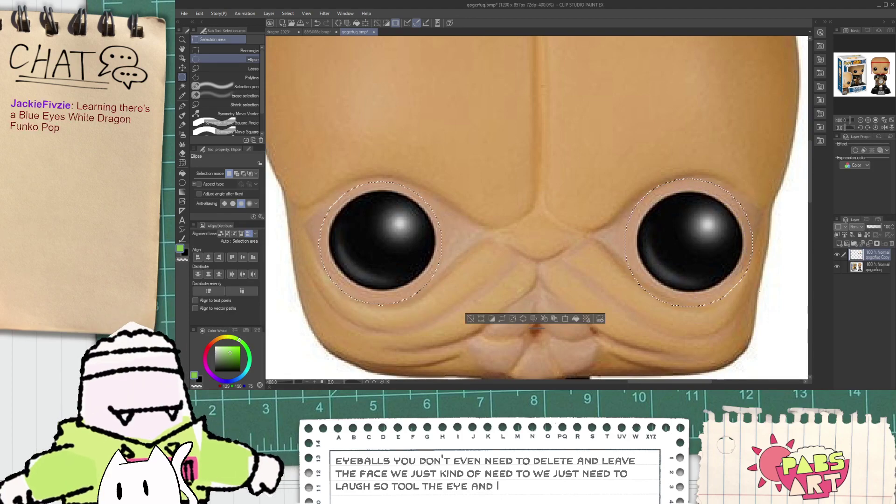
left_click(837, 267)
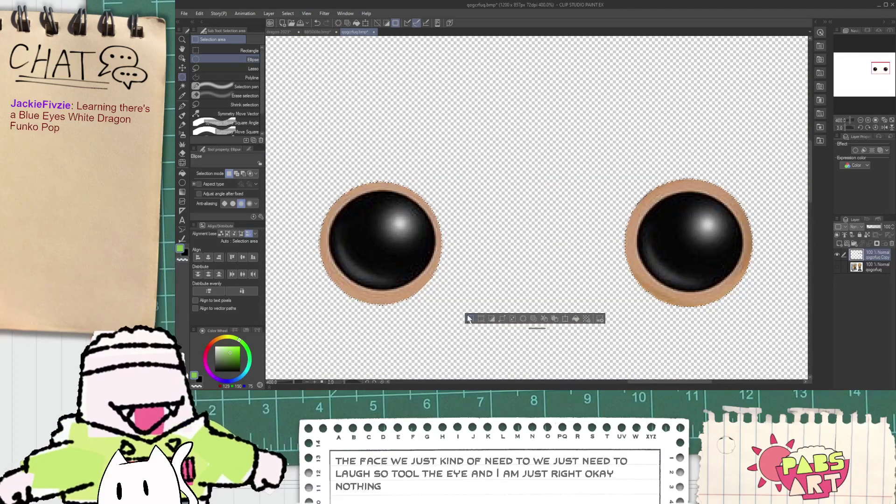
- Create a new 1000 x 1000 px illustration at 600 dpi holding the copied eyes, and bring it to the front
key("alt+Tab")
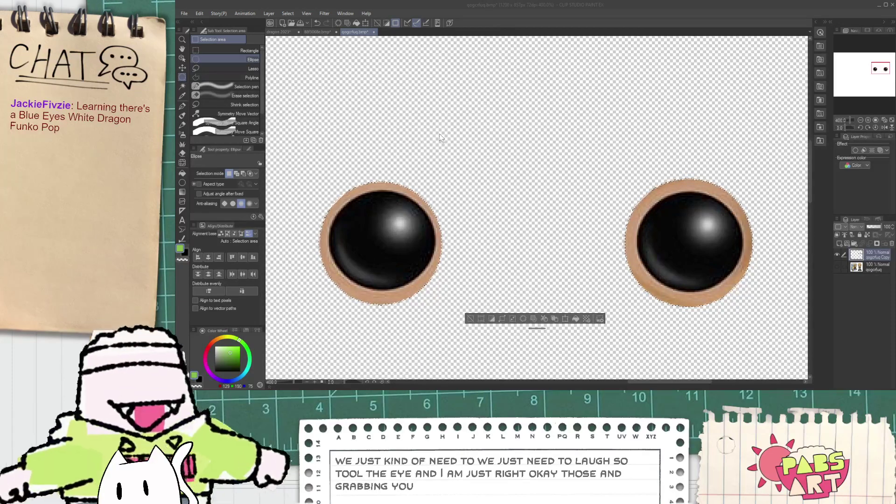
key("ctrl+n")
key("Return")
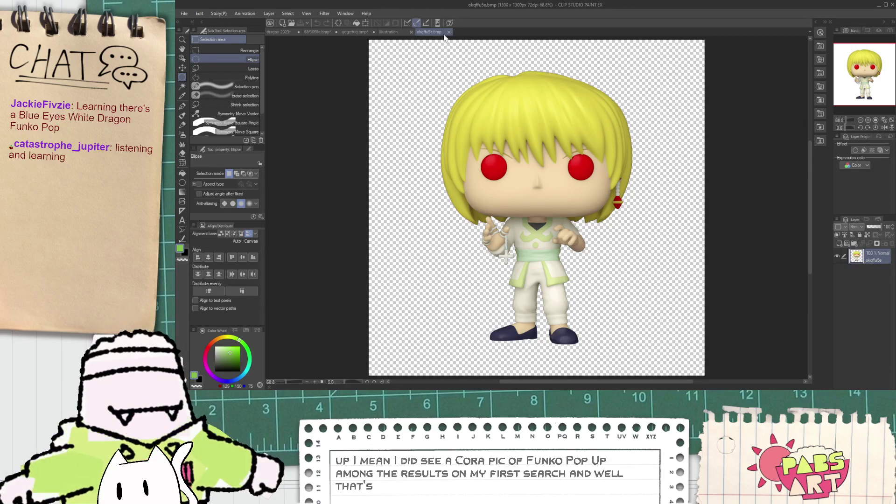
left_click(396, 33)
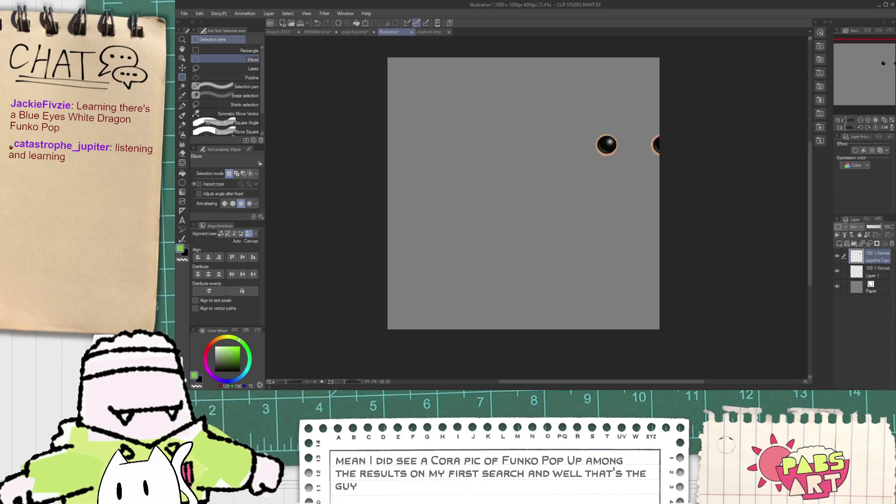
- Move the eyes layer so both eyes lie fully inside the canvas near its centre, and hide the Paper layer
scroll(573, 187, "up", 1)
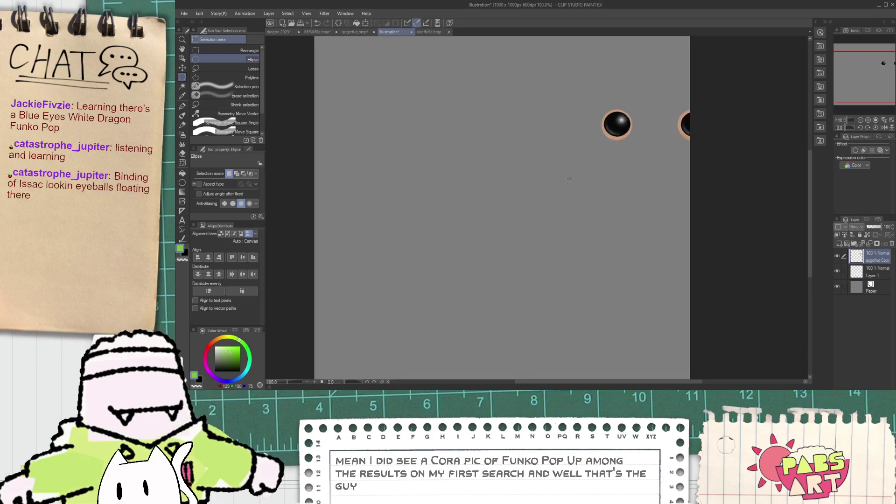
key("k")
left_click_drag(616, 144, 464, 210)
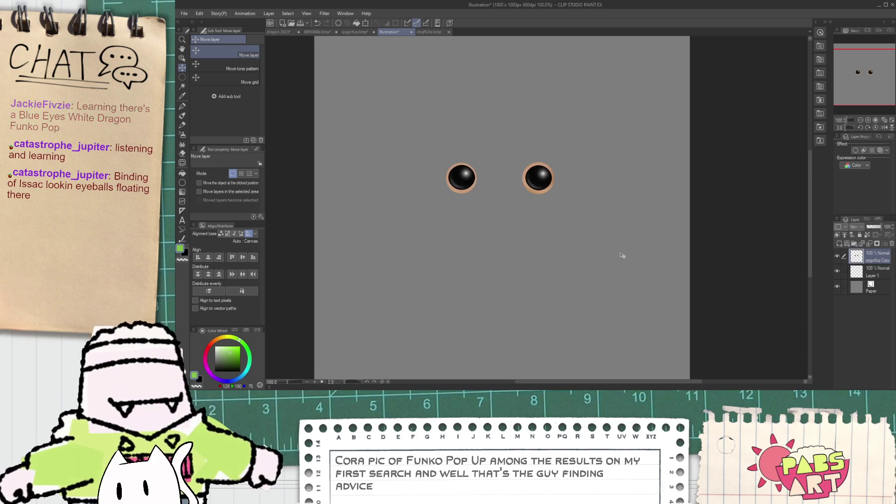
left_click(837, 287)
- Erase the skin-coloured rim around the left eyeball with the Hard eraser at brush size 21.4
scroll(465, 170, "up", 5)
key("w")
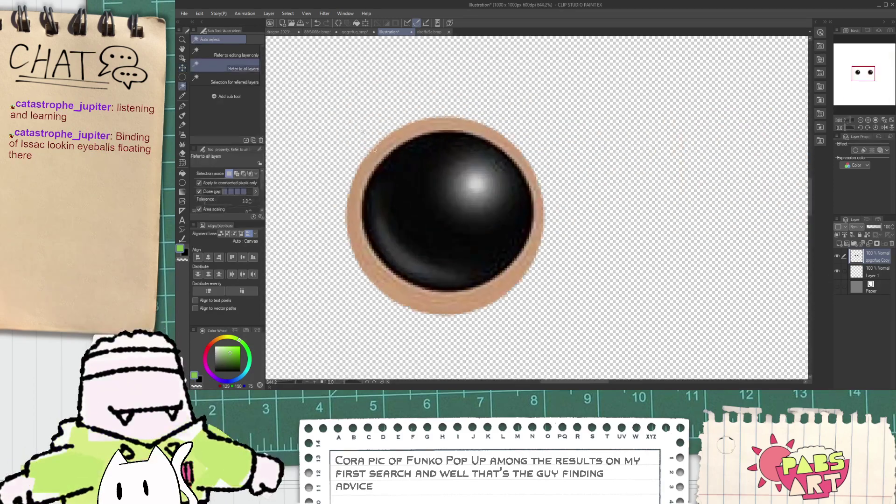
key("e")
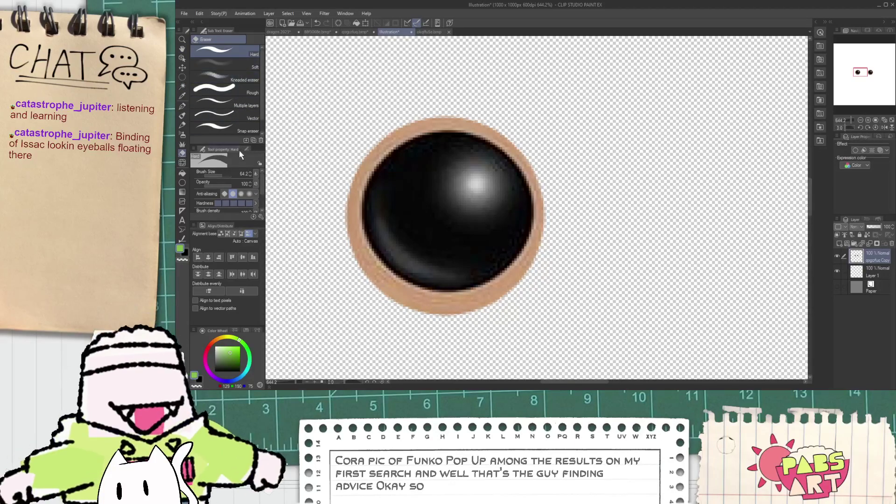
left_click(223, 176)
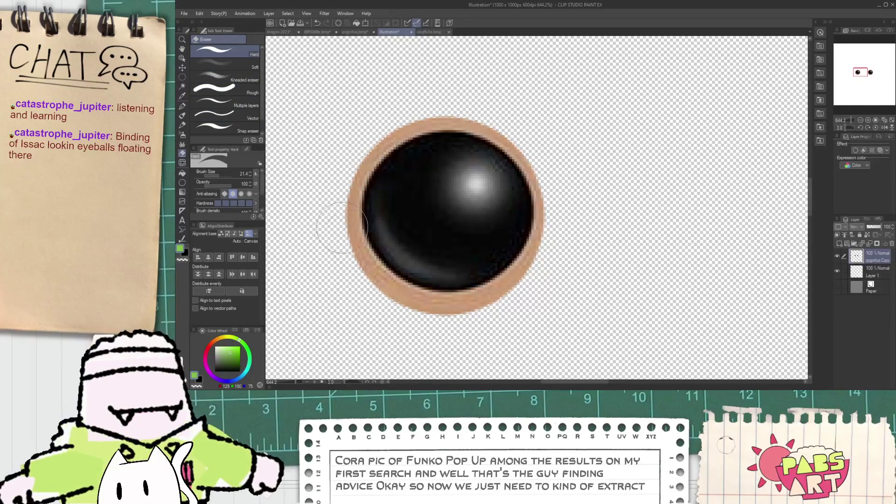
mouse_move(373, 243)
left_mouse_down()
mouse_move(350, 262)
mouse_move(355, 224)
mouse_move(367, 280)
mouse_move(400, 300)
mouse_move(380, 261)
mouse_move(428, 318)
mouse_move(383, 280)
mouse_move(444, 308)
mouse_move(414, 294)
mouse_move(401, 303)
mouse_move(464, 318)
mouse_move(469, 304)
mouse_move(417, 292)
mouse_move(485, 297)
mouse_move(500, 282)
mouse_move(451, 300)
mouse_move(535, 248)
mouse_move(535, 230)
mouse_move(519, 268)
mouse_move(544, 230)
mouse_move(535, 250)
mouse_move(539, 239)
left_mouse_up()
mouse_move(536, 231)
left_mouse_down()
mouse_move(535, 182)
mouse_move(543, 224)
mouse_move(525, 207)
left_mouse_up()
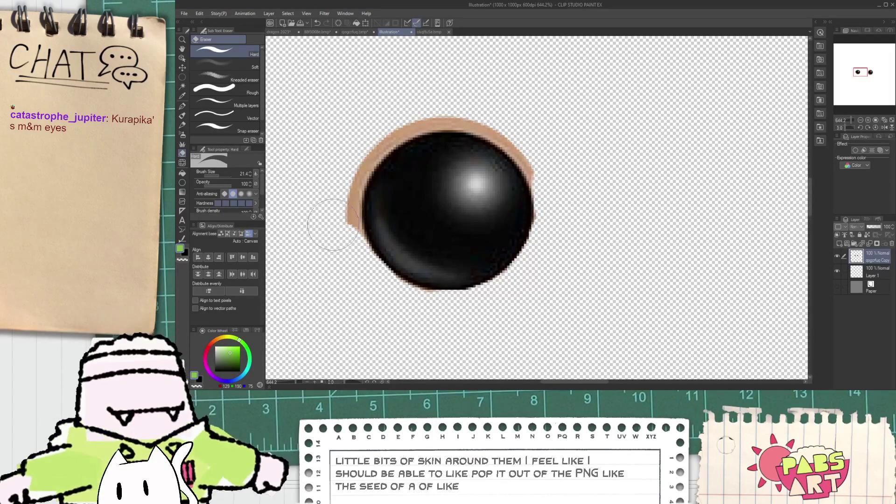
mouse_move(332, 234)
left_mouse_down()
mouse_move(324, 199)
mouse_move(348, 219)
mouse_move(338, 182)
mouse_move(343, 247)
mouse_move(346, 175)
left_mouse_up()
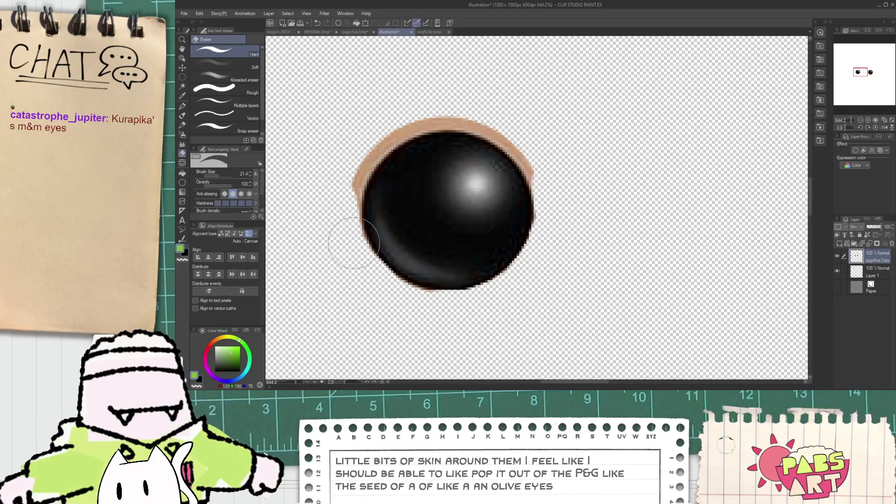
scroll(334, 174, "up", 1)
mouse_move(348, 224)
left_mouse_down()
mouse_move(354, 248)
mouse_move(346, 213)
mouse_move(368, 140)
mouse_move(350, 216)
mouse_move(355, 236)
mouse_move(361, 160)
mouse_move(353, 181)
mouse_move(438, 95)
mouse_move(389, 129)
mouse_move(445, 98)
mouse_move(420, 110)
mouse_move(508, 100)
mouse_move(484, 100)
mouse_move(573, 150)
mouse_move(522, 106)
mouse_move(579, 197)
mouse_move(563, 149)
mouse_move(582, 166)
mouse_move(575, 149)
mouse_move(592, 246)
mouse_move(580, 173)
mouse_move(559, 133)
mouse_move(566, 141)
mouse_move(522, 107)
mouse_move(483, 94)
mouse_move(419, 97)
mouse_move(487, 95)
mouse_move(436, 94)
mouse_move(376, 132)
mouse_move(395, 117)
left_mouse_up()
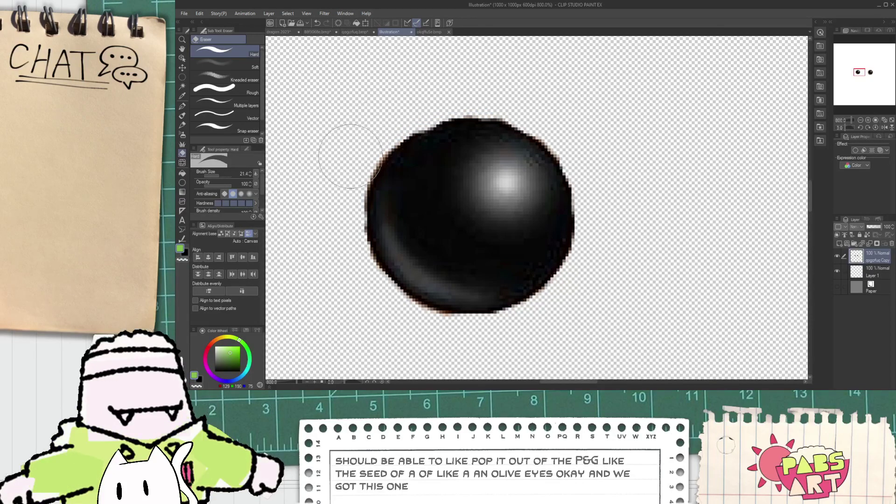
scroll(378, 280, "down", 6)
left_click_drag(508, 296, 480, 275)
scroll(480, 275, "up", 7)
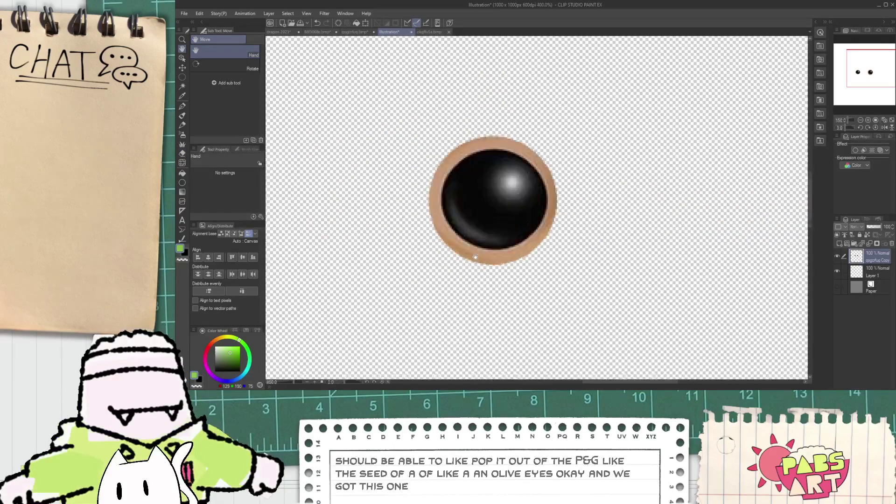
key("e")
mouse_move(387, 243)
left_mouse_down()
mouse_move(414, 239)
mouse_move(384, 217)
mouse_move(414, 261)
left_mouse_up()
key("ctrl+z")
- Select the whole skin-coloured rim around the right eyeball with Auto select, referring to all layers at tolerance 5.0
scroll(381, 218, "down", 1)
key("w")
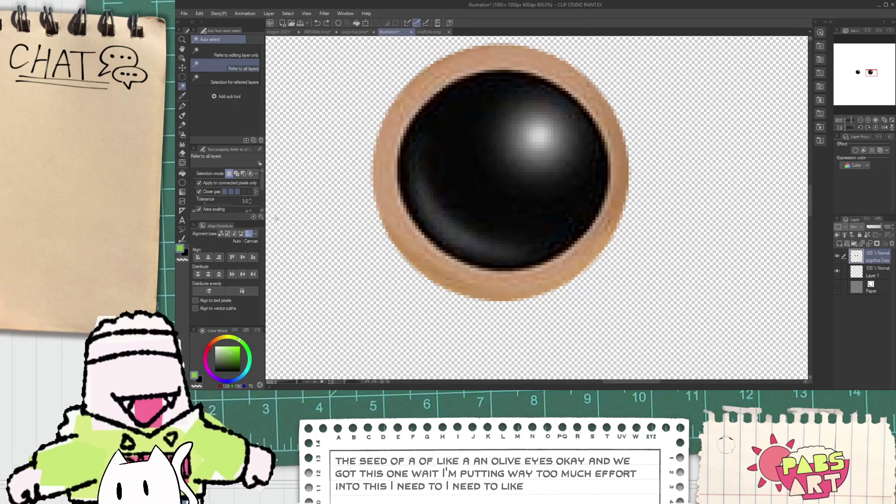
left_click(251, 200)
left_click(251, 200)
left_click(415, 247)
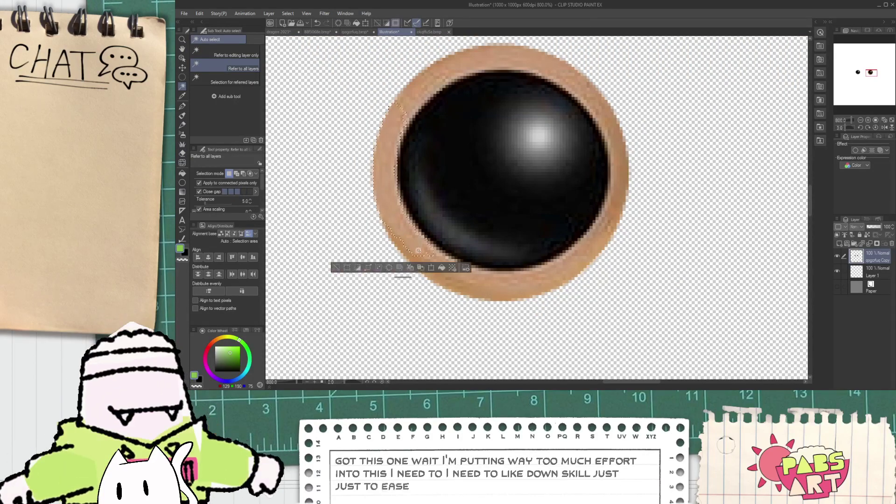
left_click(455, 284)
left_click(551, 275, "shift")
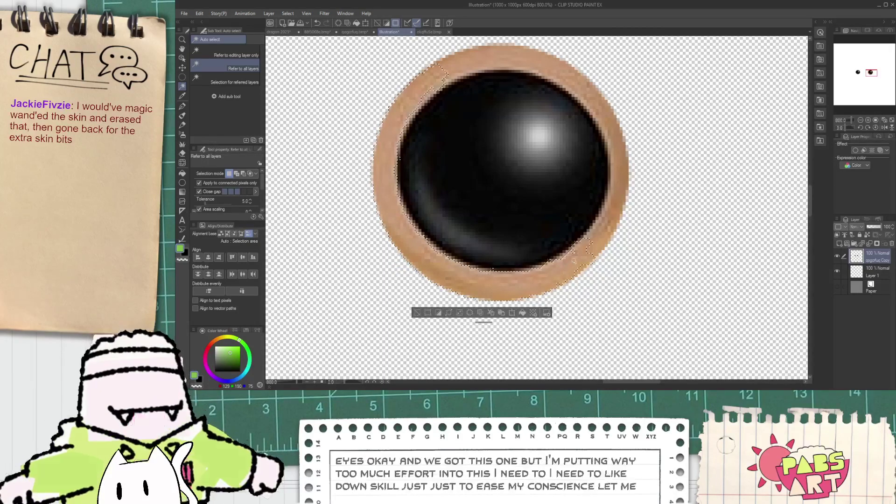
left_click(599, 237, "shift")
left_click(621, 174, "shift")
left_click(601, 93)
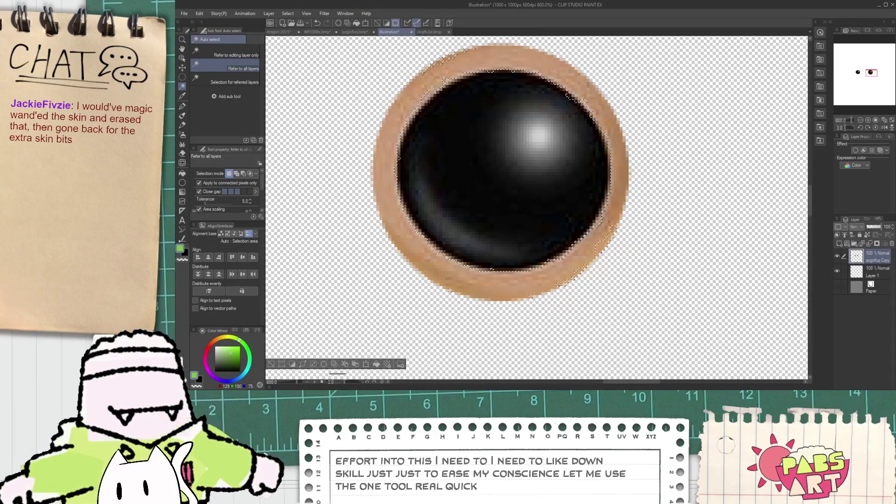
key("ctrl+z")
key("ctrl+y")
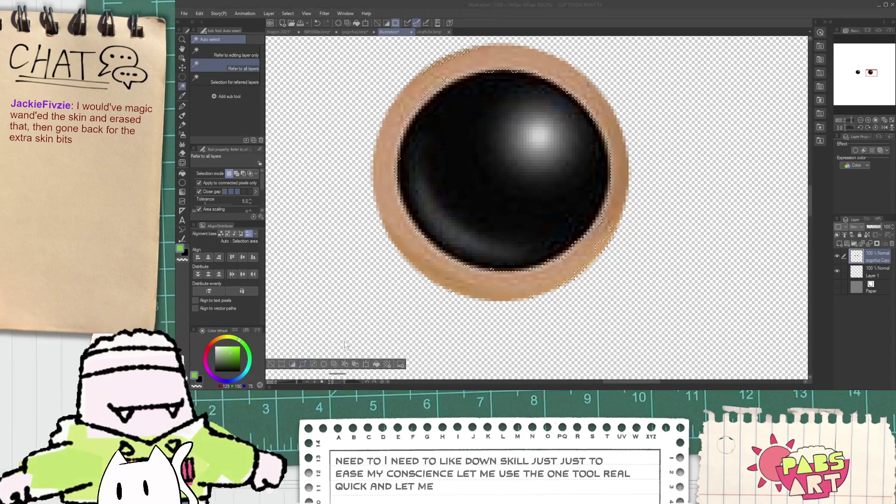
- Expand the rim selection by one pixel, delete the skin-coloured rim inside it, and deselect
left_click(559, 194)
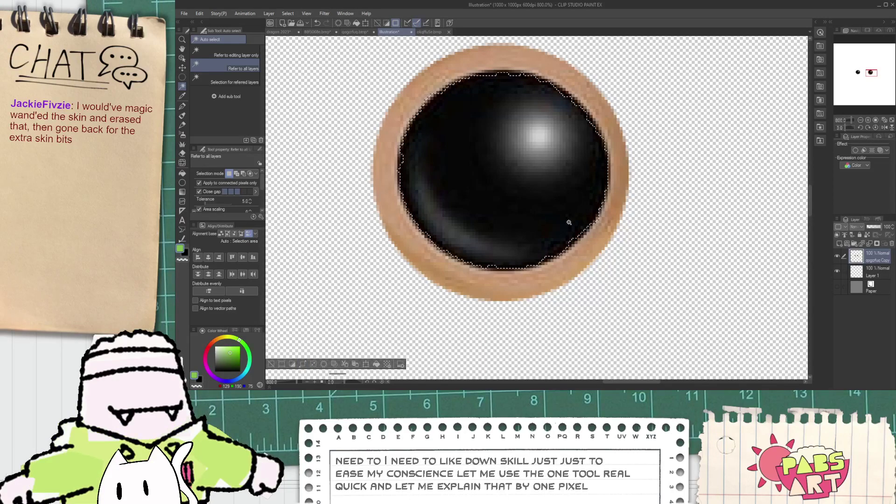
key("shift+Delete")
left_click(272, 364)
scroll(276, 364, "down", 2)
scroll(283, 359, "down", 3)
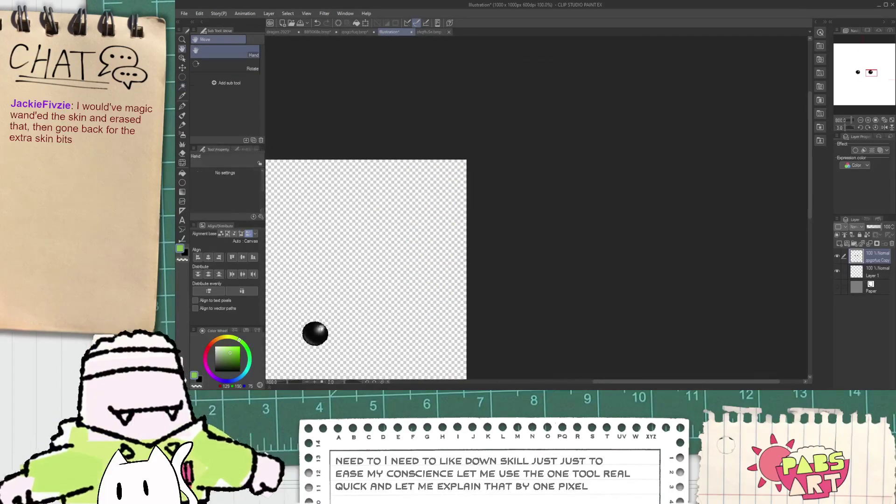
- Centre both cleaned eyeballs in view and save the illustration as Funko Eyes.png
left_click_drag(285, 358, 533, 238)
scroll(516, 222, "up", 2)
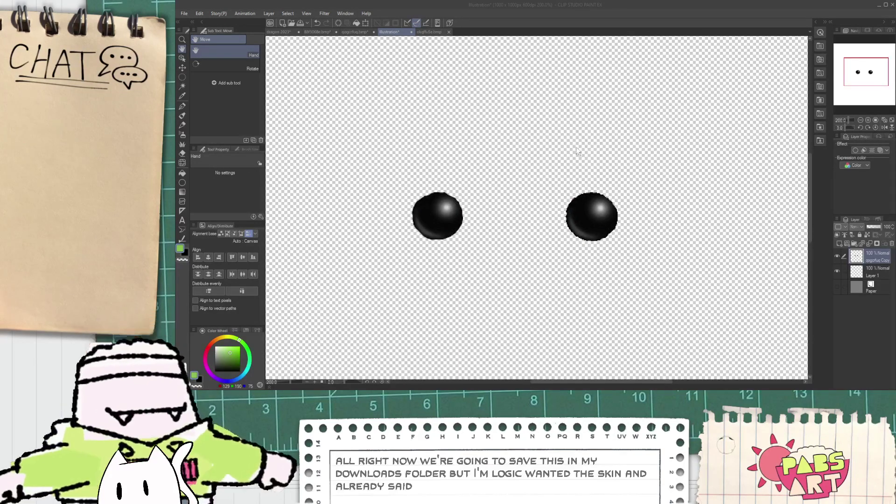
left_click(561, 150)
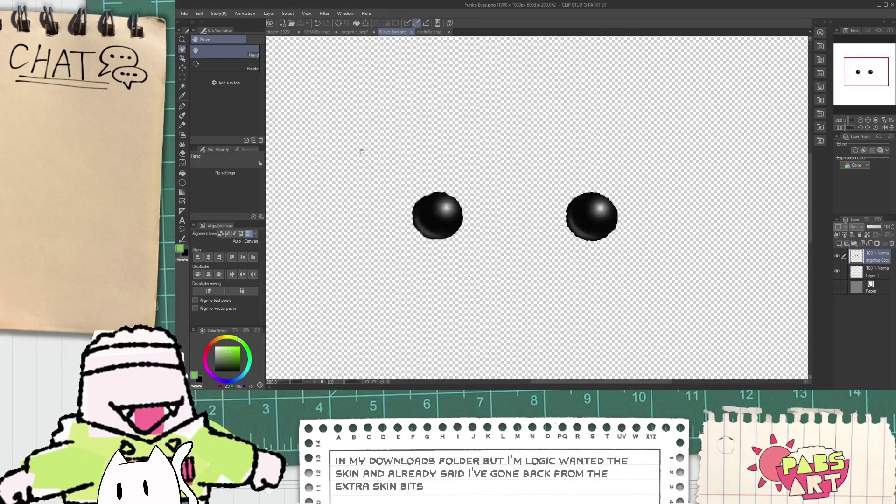
- Close Funko Eyes.png, the blond figure's image and the document the eyes were cut from
key("alt+Tab")
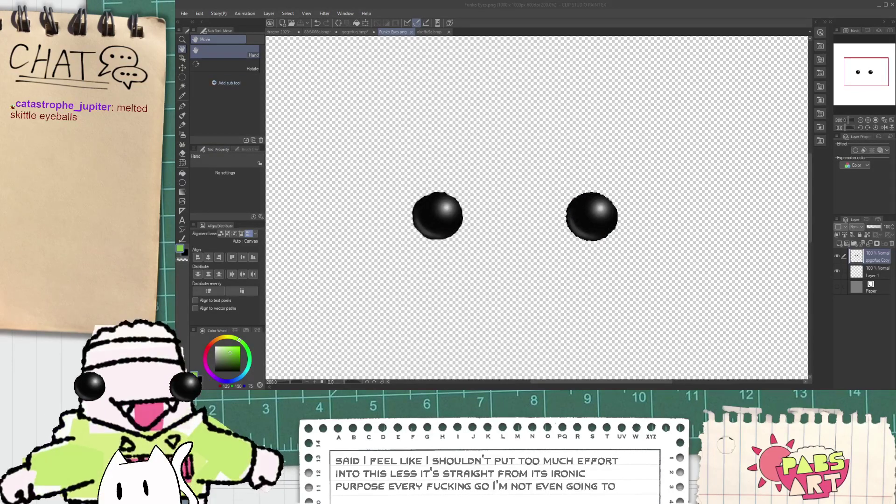
left_click(423, 6)
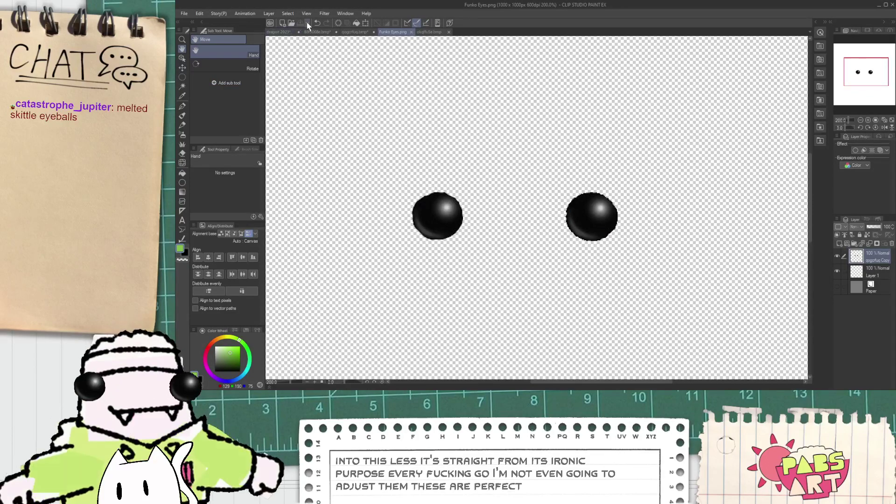
left_click(411, 32)
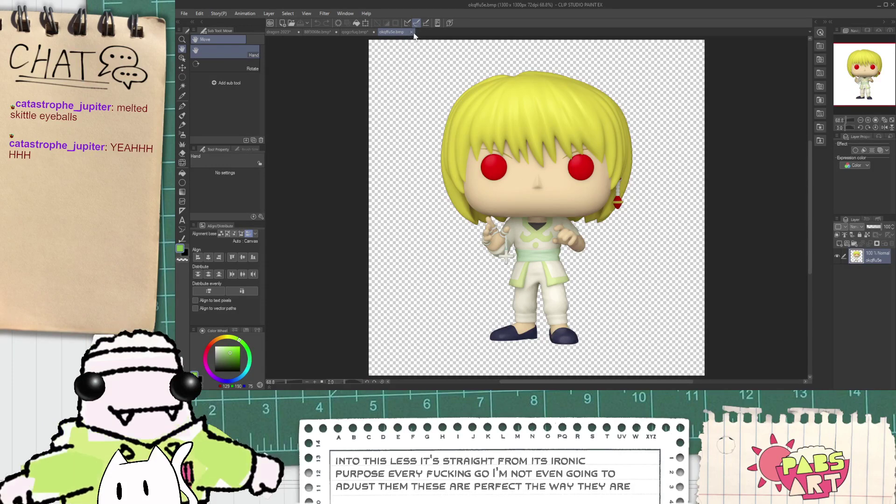
left_click(411, 32)
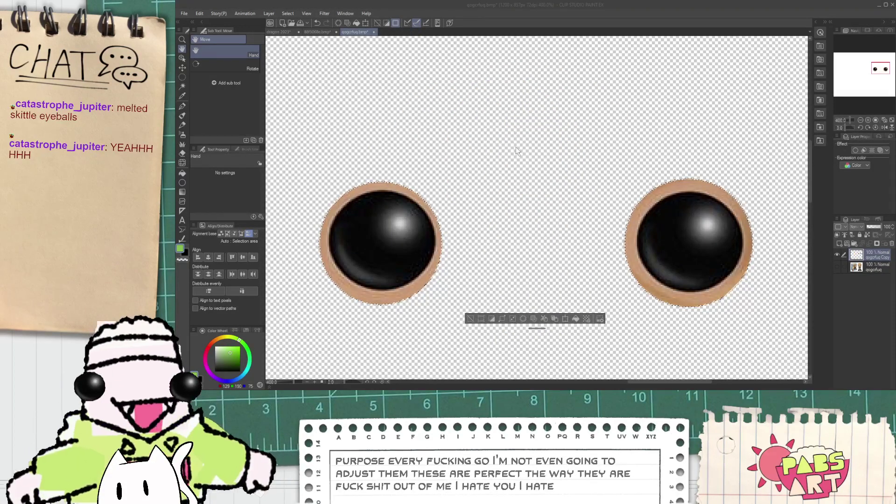
key("ctrl+w")
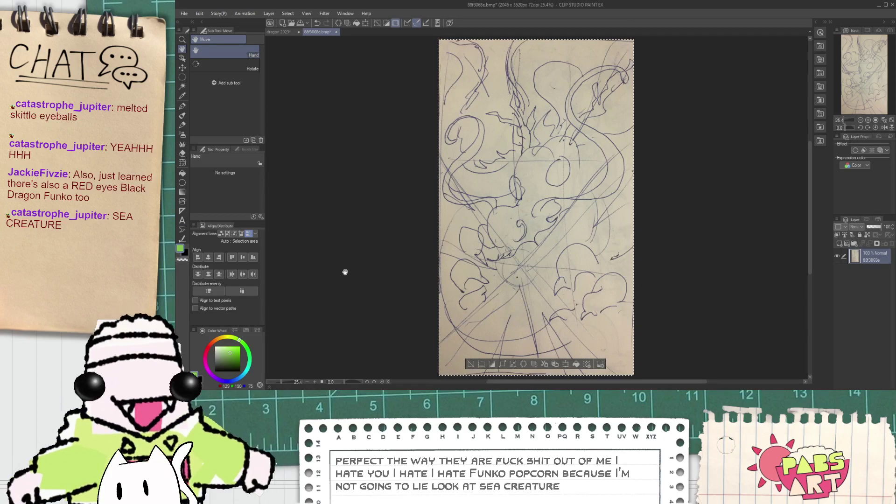
- View the Blue-Eyes White Dragon Funko Pop picture, and close both newly opened reference images
key("alt+Tab")
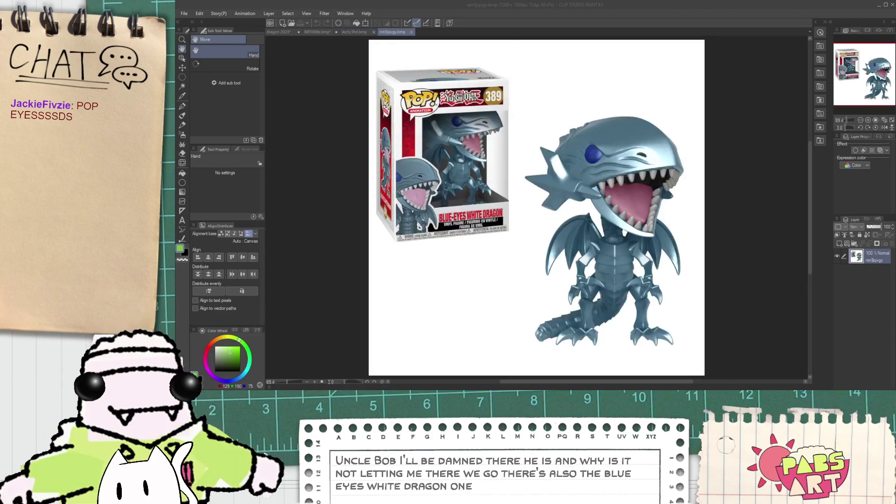
left_click(765, 305)
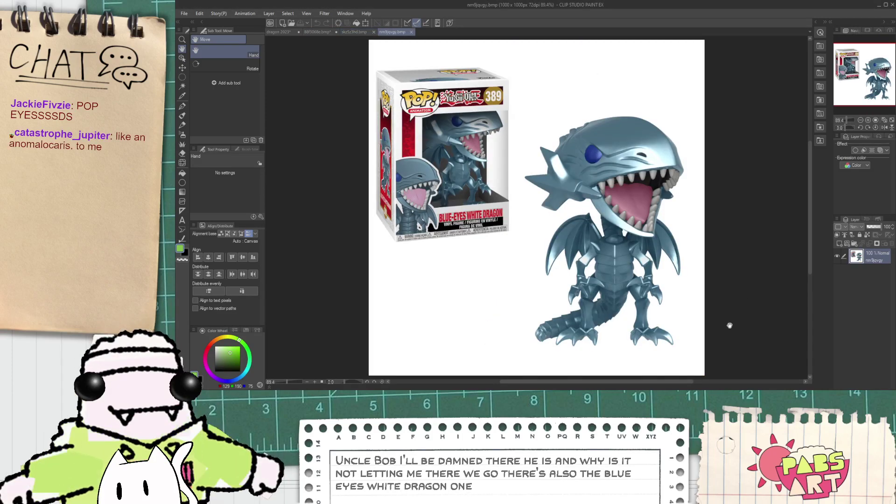
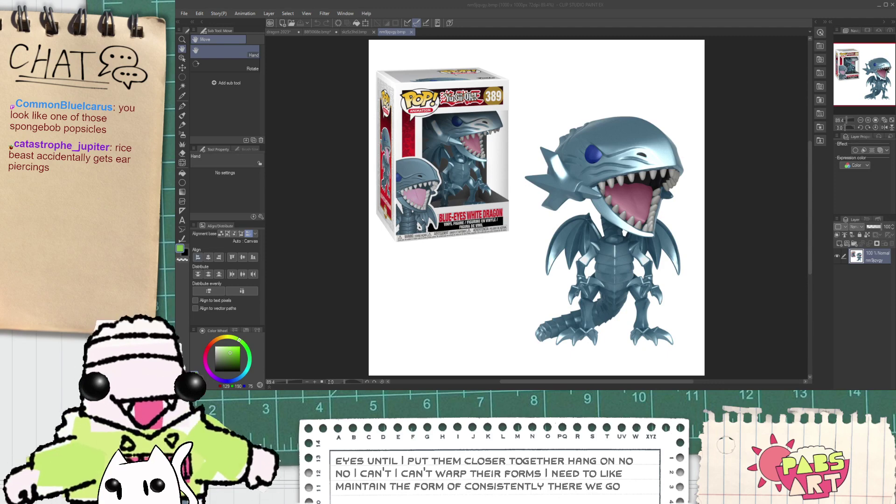
left_click(525, 5)
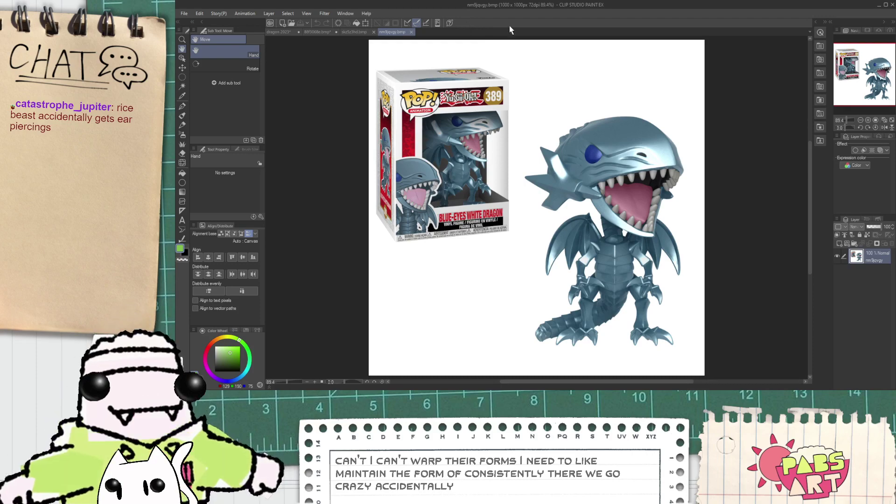
left_click(411, 33)
left_click(374, 32)
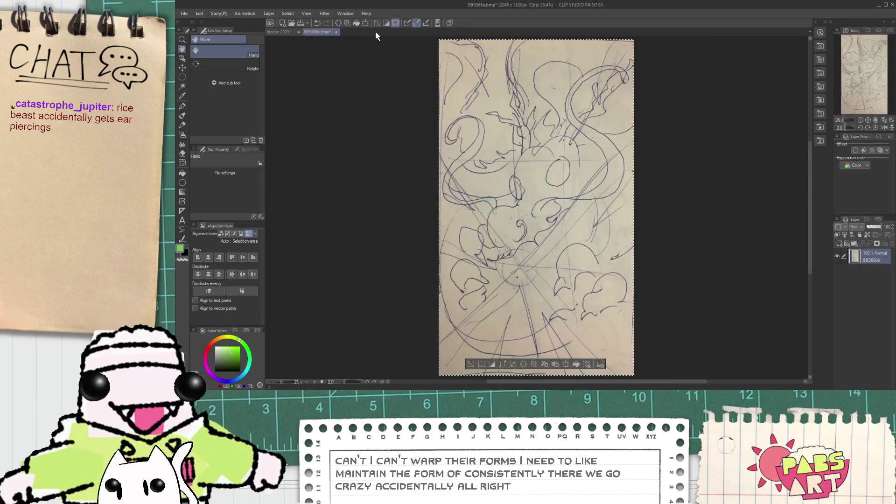
- Bring the dragon 2023 artwork to the front with the pearl and its surrounding green shapes in view
left_click(282, 32)
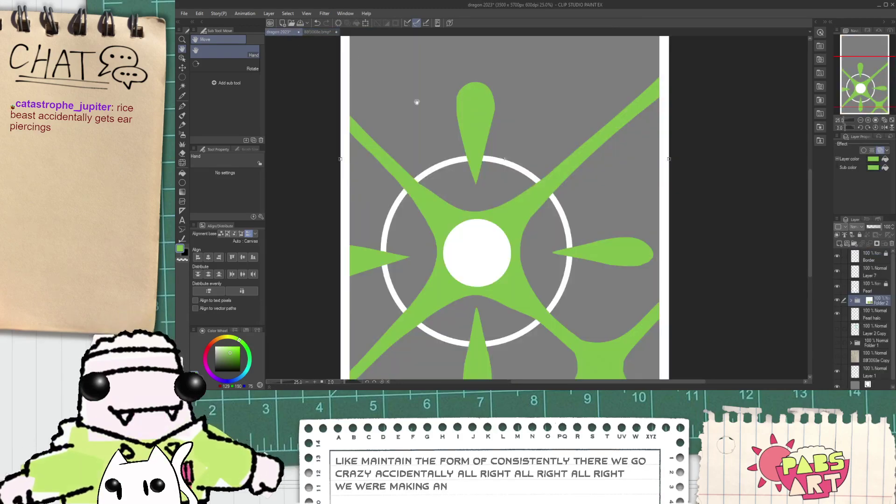
scroll(416, 100, "down", 3)
scroll(460, 262, "up", 2)
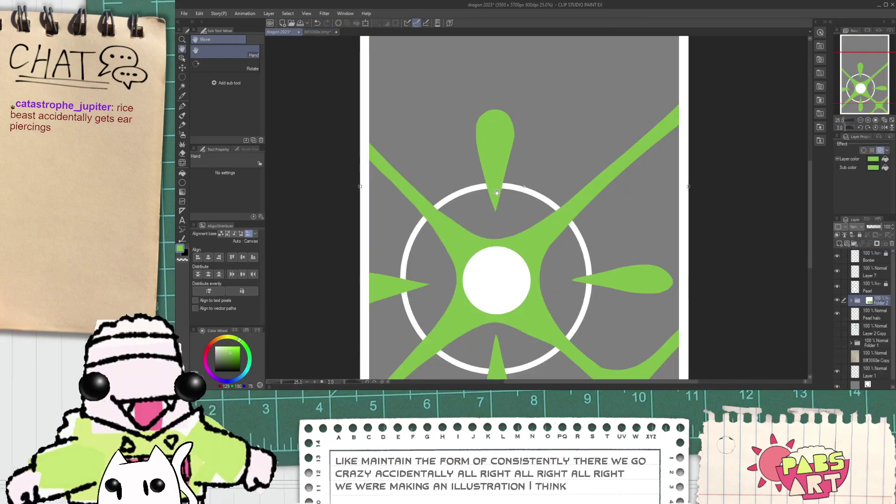
left_click_drag(505, 197, 506, 212)
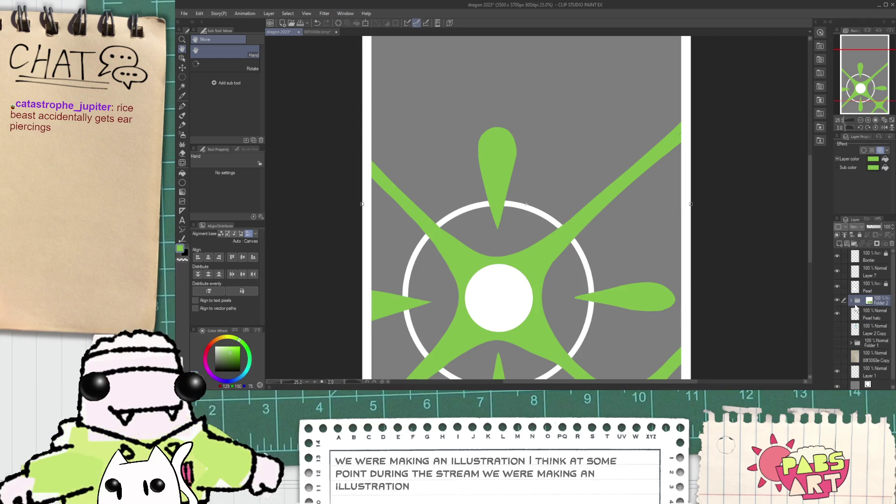
- Erase the green teardrop above the pearl inside Folder 2 with the Rough eraser, and collapse the folder
left_click(851, 301)
left_click(873, 329)
key("e")
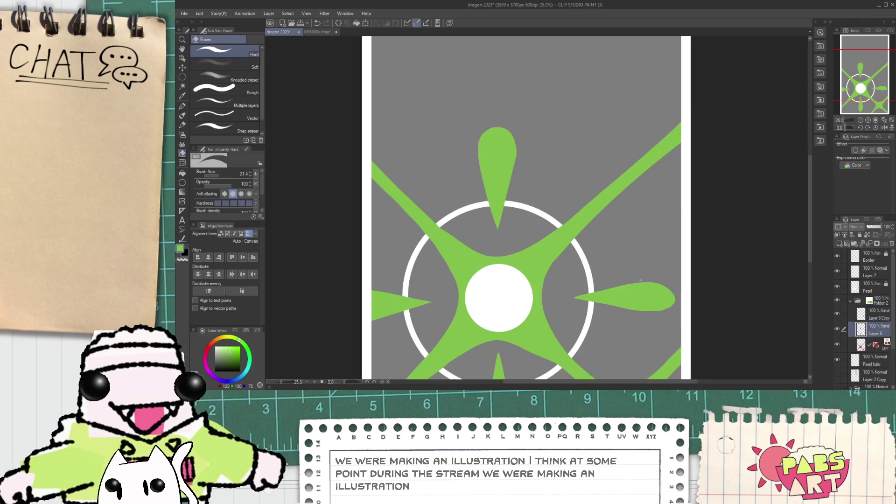
scroll(507, 159, "up", 1)
left_click(224, 88)
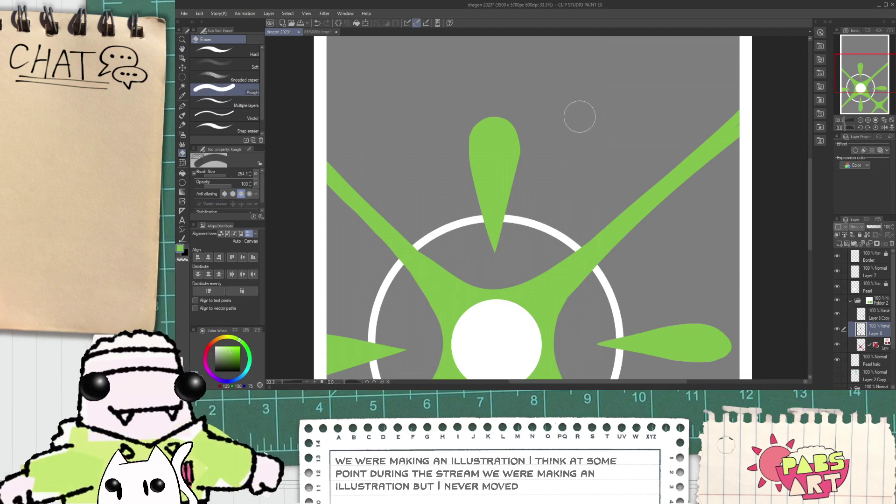
mouse_move(491, 114)
left_mouse_down()
mouse_move(473, 223)
mouse_move(465, 101)
mouse_move(499, 195)
mouse_move(515, 148)
mouse_move(492, 241)
mouse_move(501, 198)
left_mouse_up()
key("space")
left_click(851, 300)
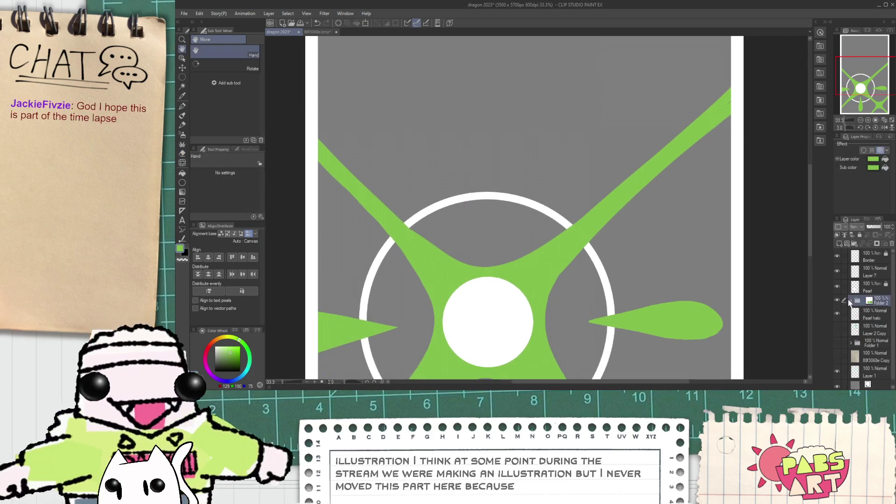
- Show the dragon sketch photo layer, move it between the Pearl layer and Folder 2, and set its opacity to 44%
left_click(838, 359)
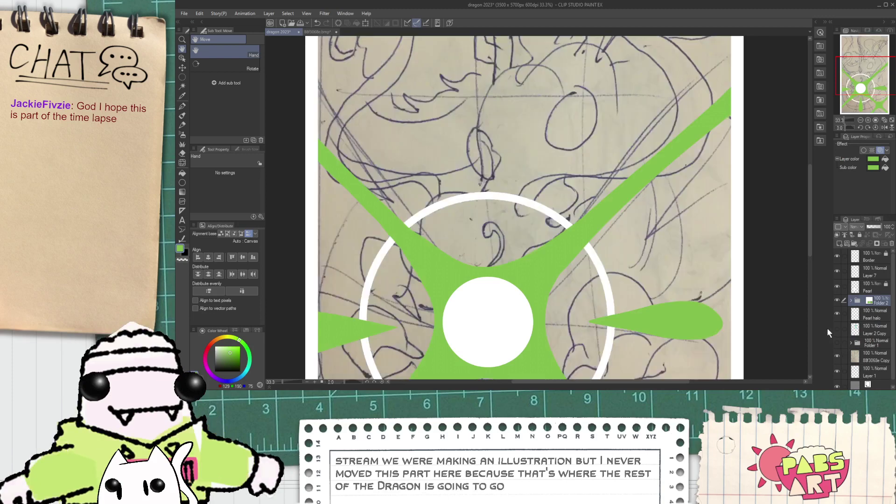
left_click(875, 354)
left_click_drag(880, 336, 871, 293)
left_click(874, 226)
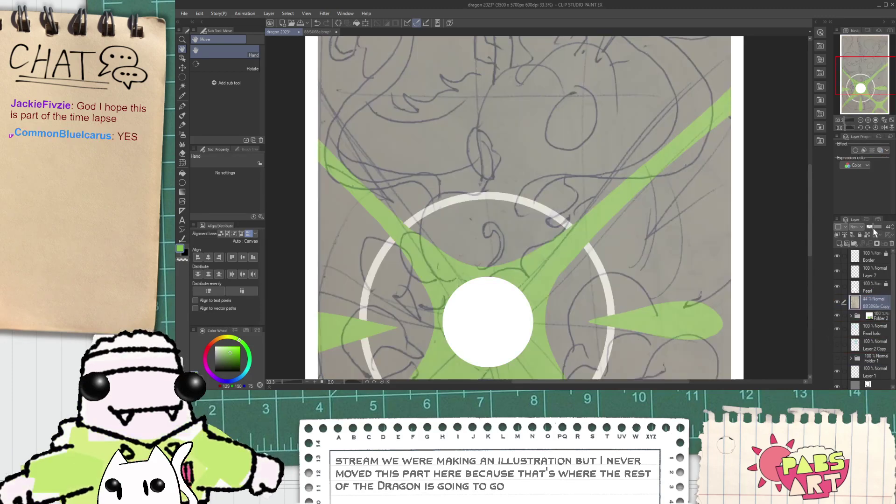
- Add a new raster layer directly above the Pearl layer for drawing the dragon over the sketch
left_click(865, 287)
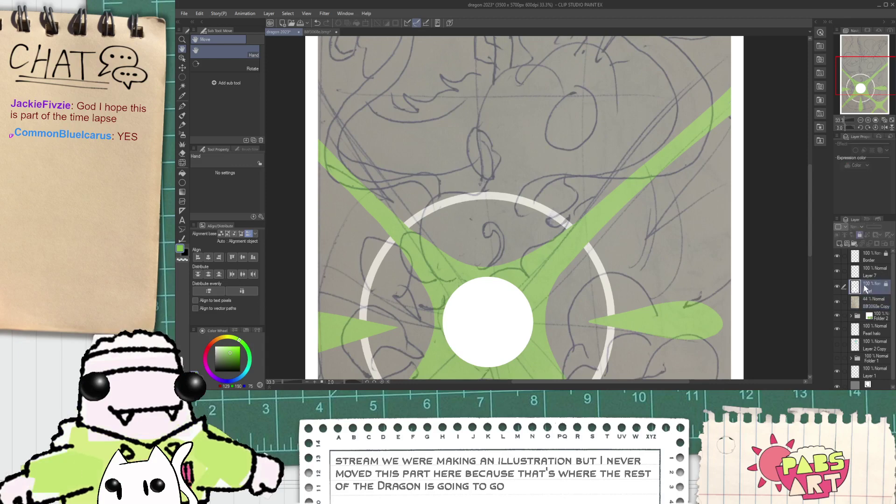
left_click(839, 244)
scroll(747, 244, "down", 1)
left_click_drag(688, 240, 625, 267)
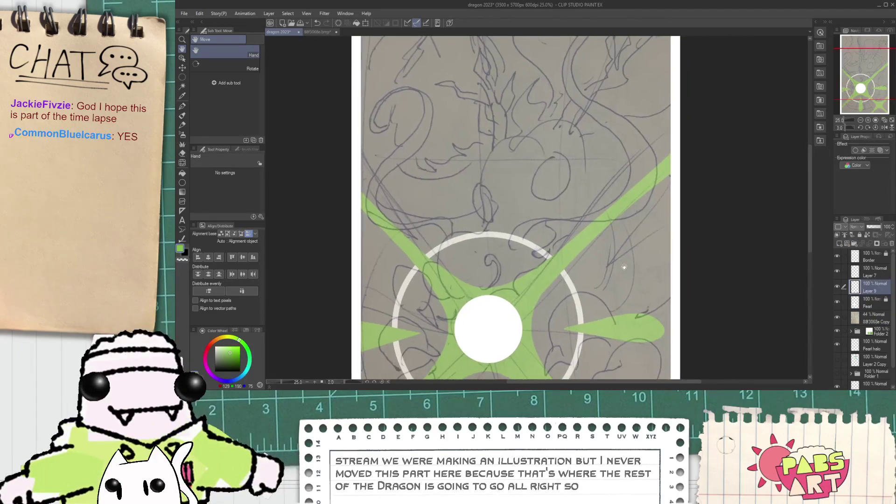
left_click_drag(542, 218, 405, 220)
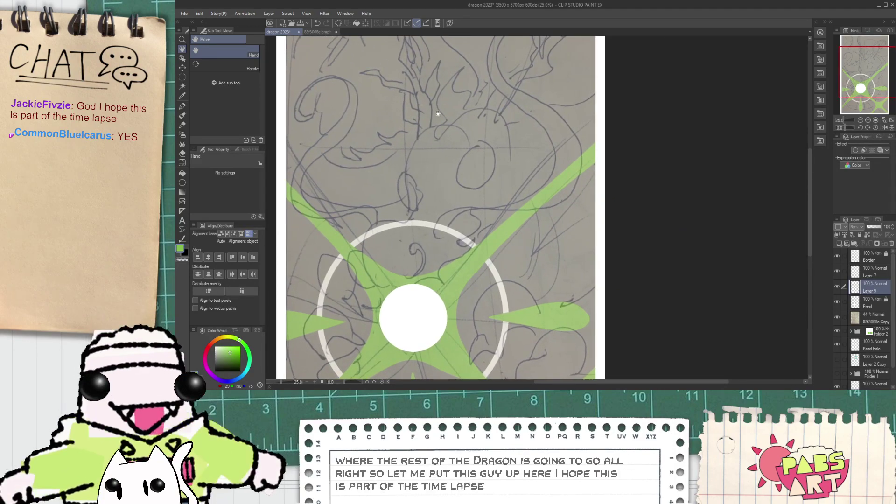
- Look at the original sketch photo document and return to the pearl area of the dragon 2023 artwork
left_click(321, 32)
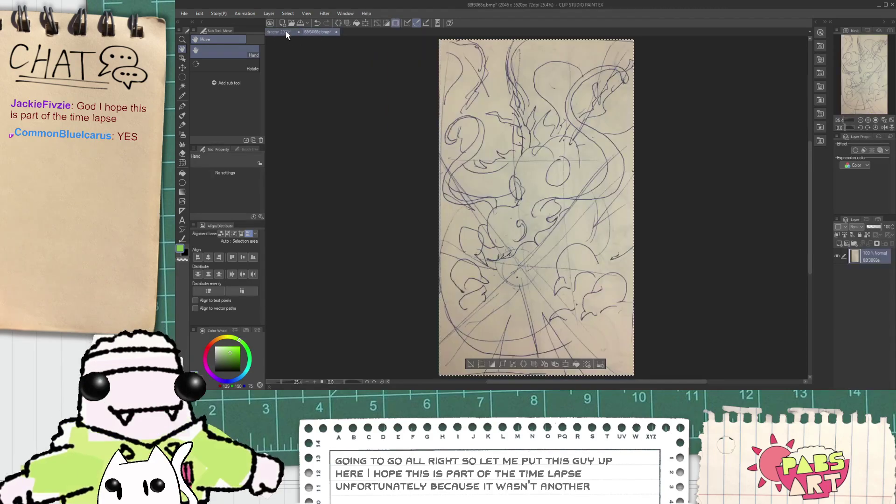
left_click(287, 32)
left_click(308, 32)
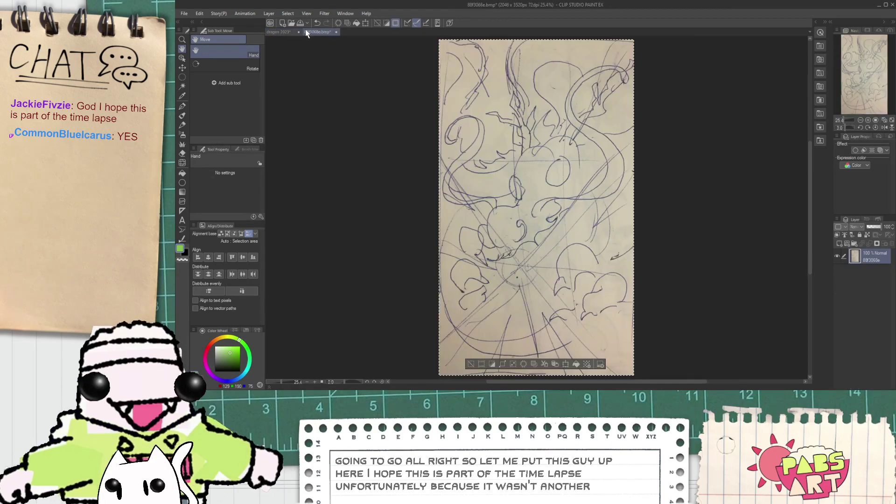
left_click(278, 32)
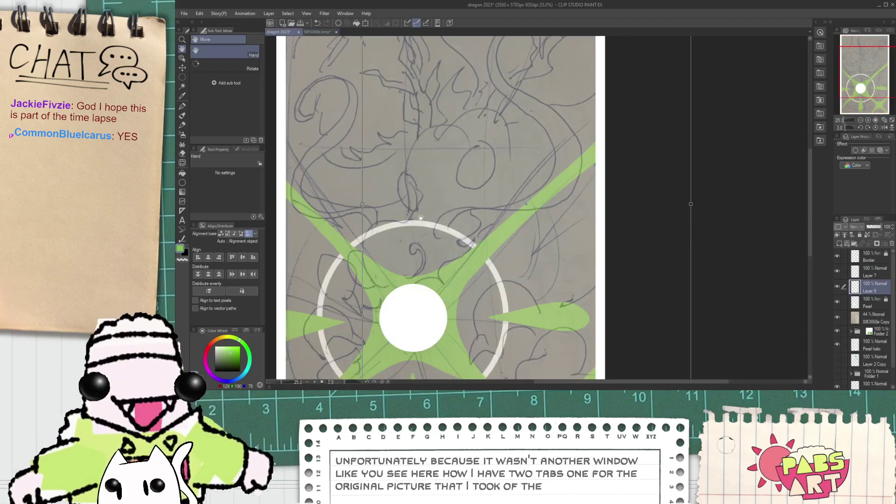
left_click_drag(413, 216, 434, 192)
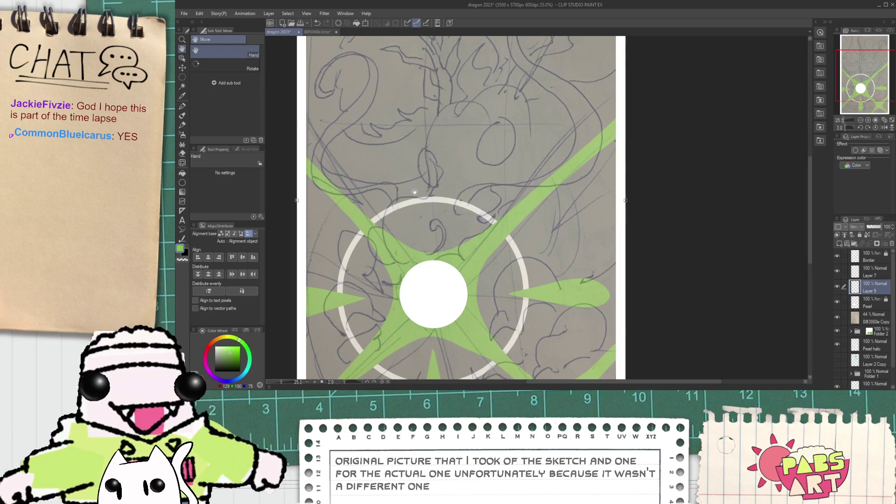
left_click_drag(407, 234, 420, 220)
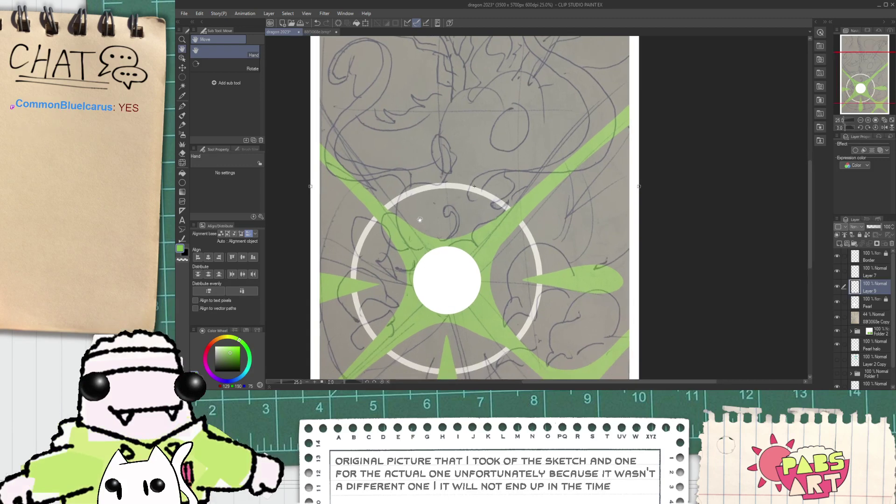
- Paste the copied Funko eyes into the dragon 2023 artwork above Layer 9 and position them on the white pearl
left_click_drag(429, 266, 449, 237)
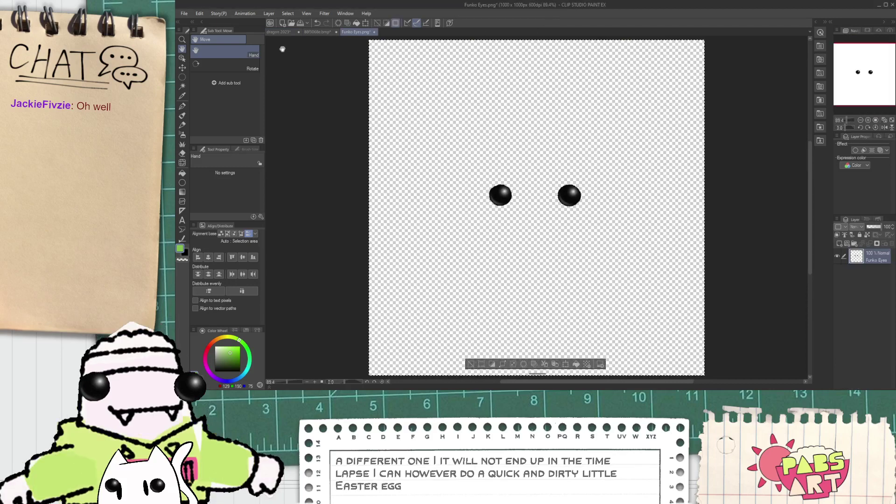
left_click(281, 32)
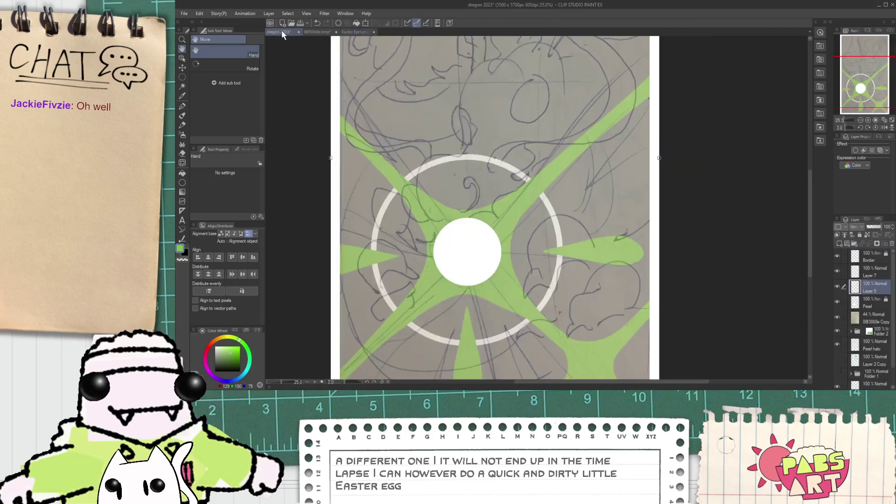
key("ctrl+v")
scroll(425, 166, "down", 2)
key("k")
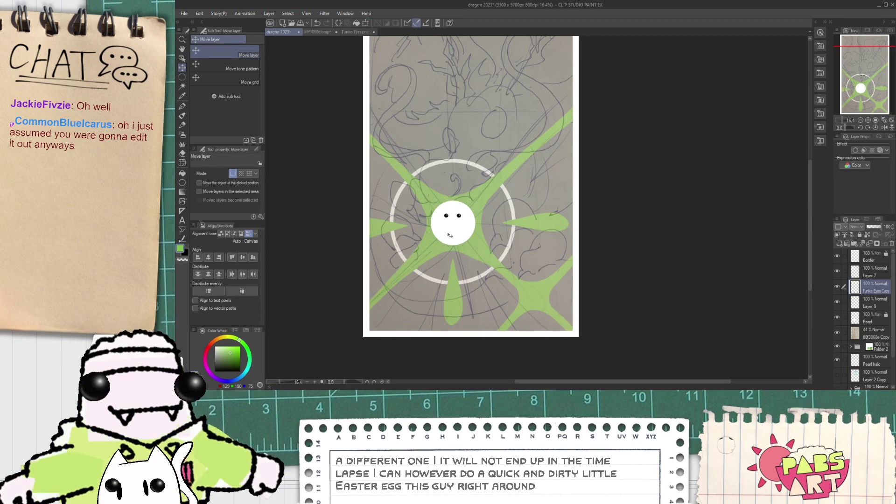
scroll(455, 232, "up", 3)
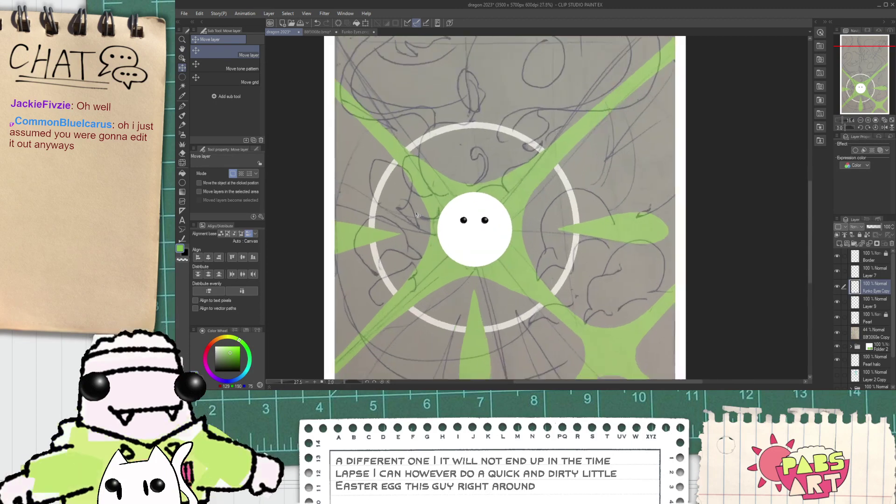
scroll(504, 86, "down", 1)
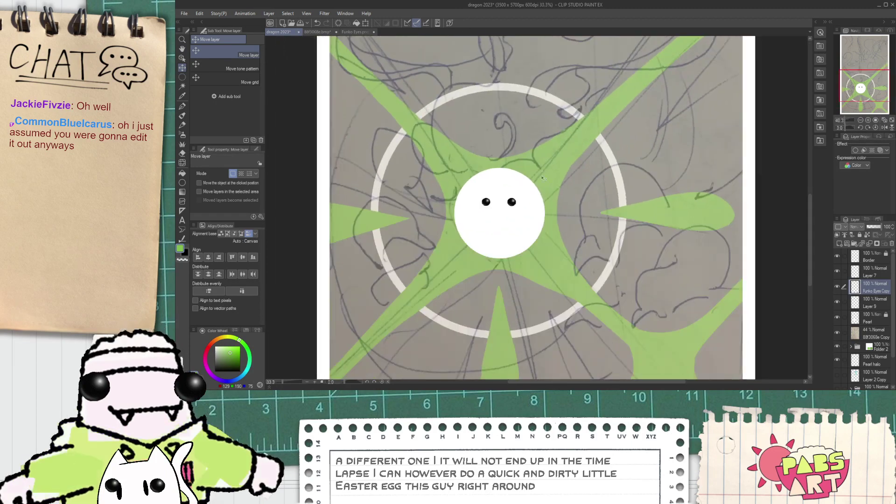
- Examine the eyes on the pearl up close and within the whole card composition
key("space")
left_click_drag(539, 181, 542, 195)
scroll(541, 194, "down", 1)
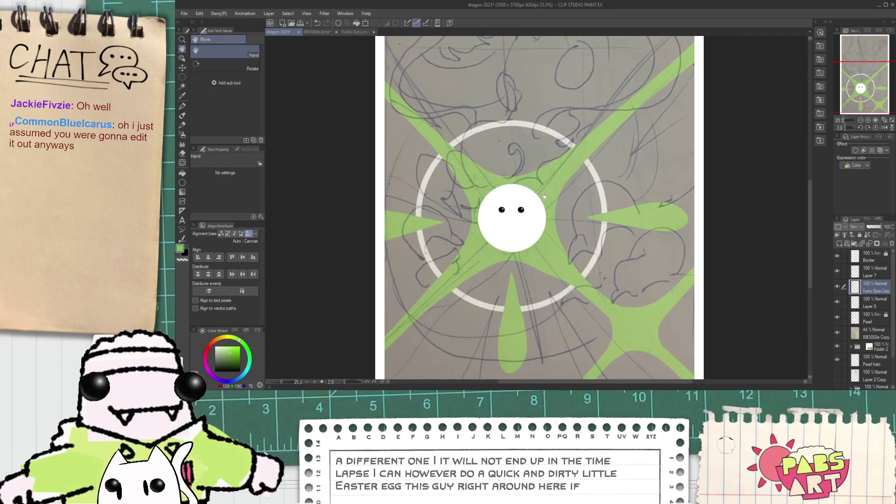
left_click_drag(563, 251, 545, 280)
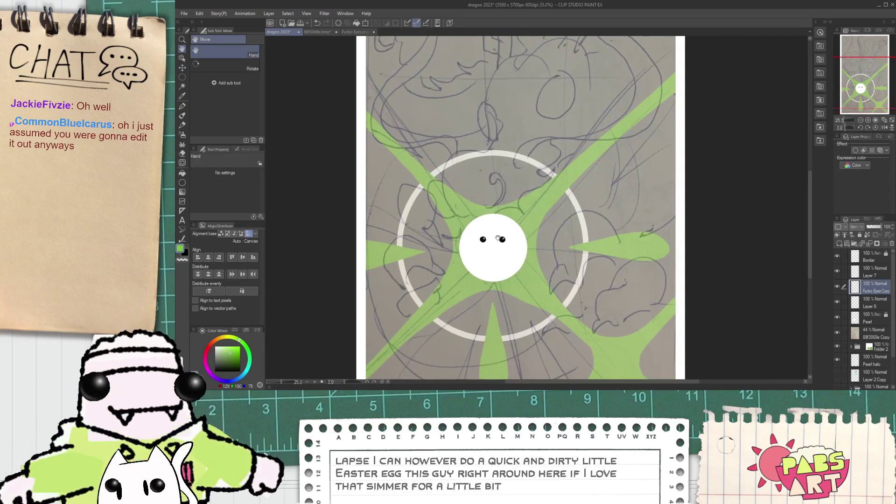
scroll(498, 240, "down", 2)
left_click_drag(544, 202, 545, 234)
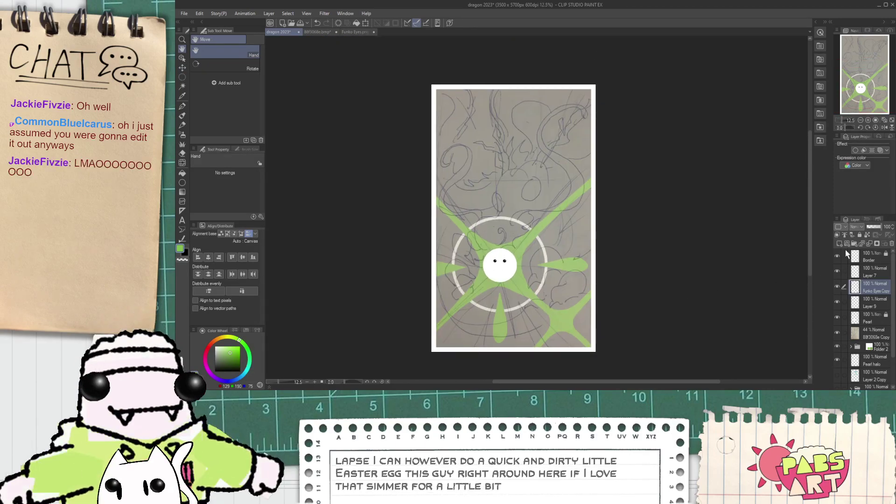
scroll(573, 235, "up", 3)
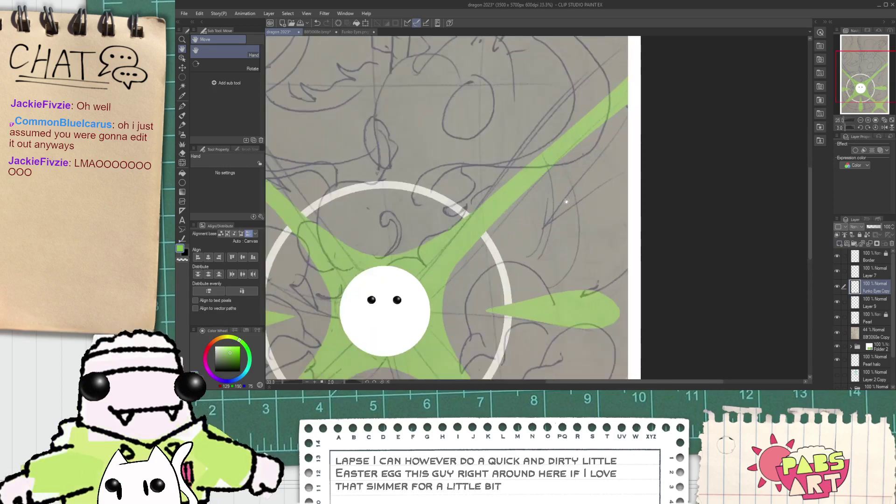
scroll(528, 222, "up", 1)
scroll(536, 229, "down", 1)
left_click_drag(559, 231, 741, 218)
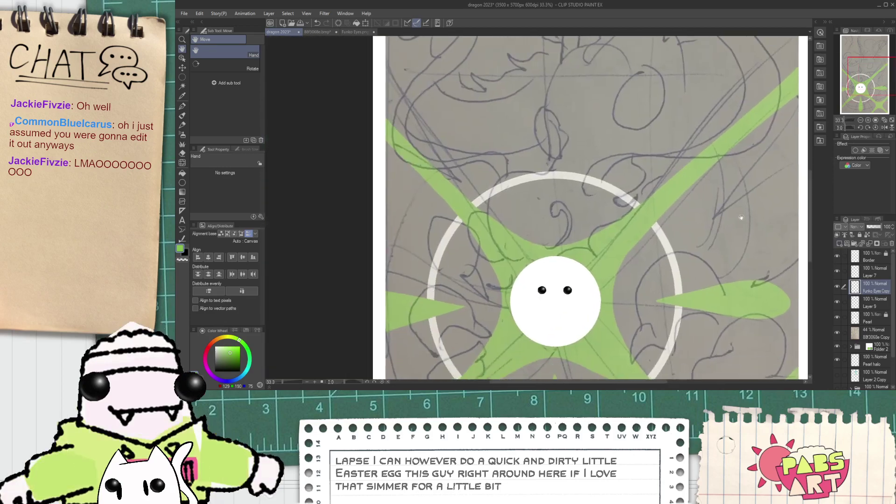
- Add a new raster layer above the pasted eyes layer and set up the G-pen with a strong red colour
left_click(848, 243)
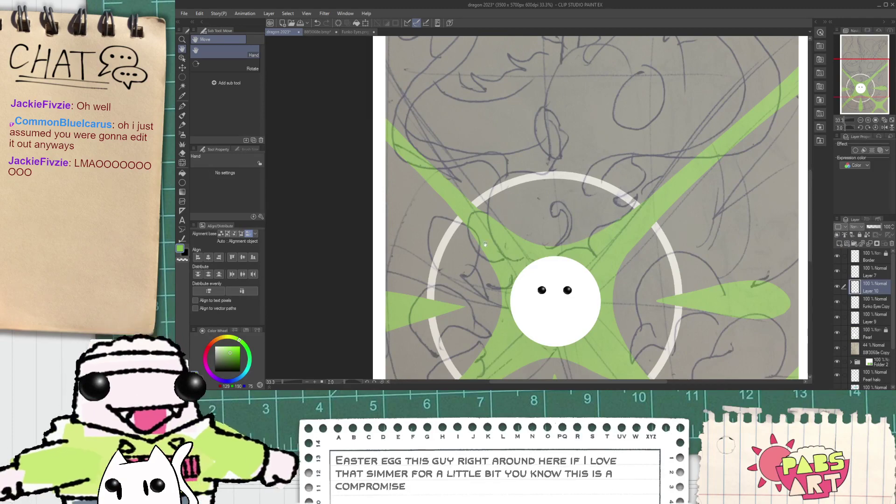
key("p")
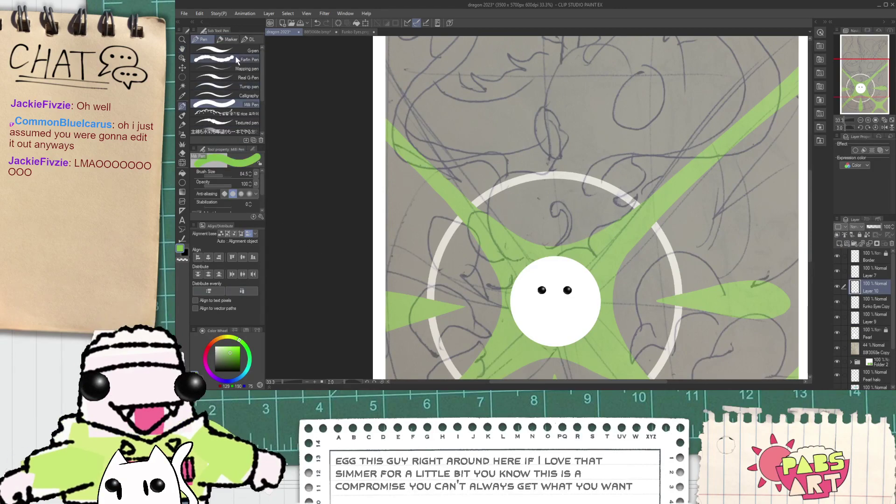
left_click(224, 50)
left_click(208, 348)
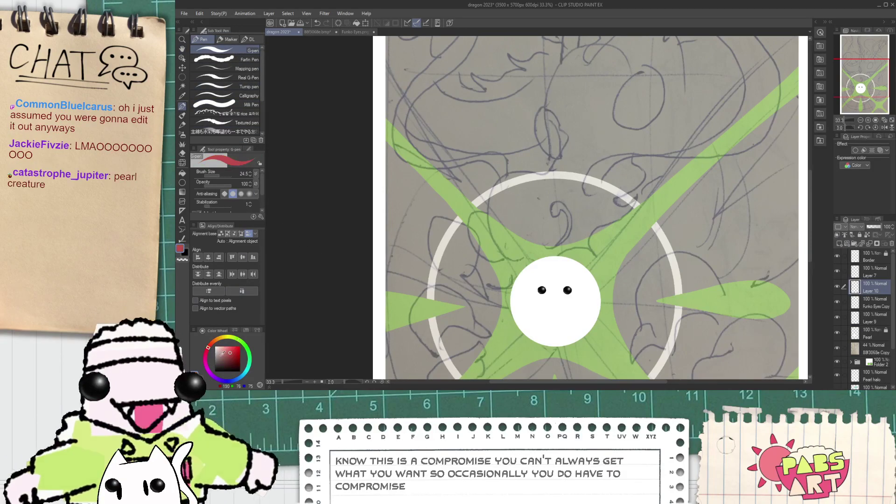
left_click(235, 356)
- Draw the first curved red strokes of the dragon's ear over the sketch at the pearl's upper-left edge, undoing unwanted strokes
key("space")
left_click_drag(517, 232, 405, 201)
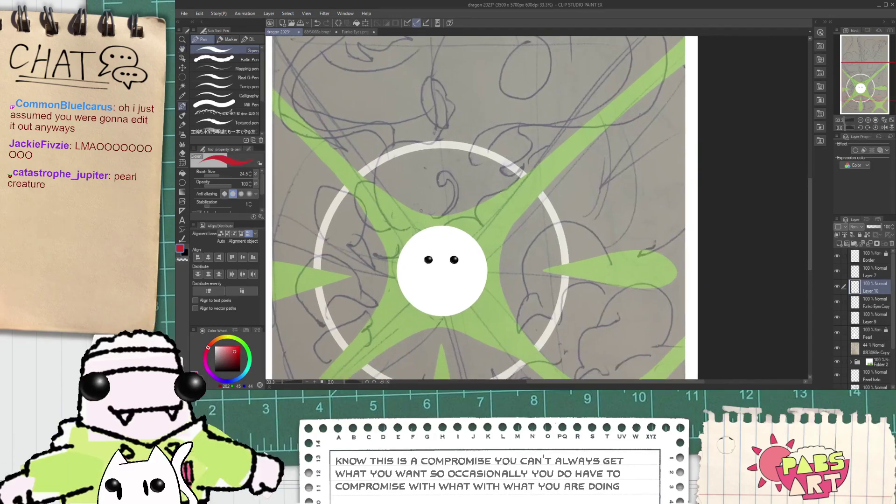
scroll(404, 201, "up", 1)
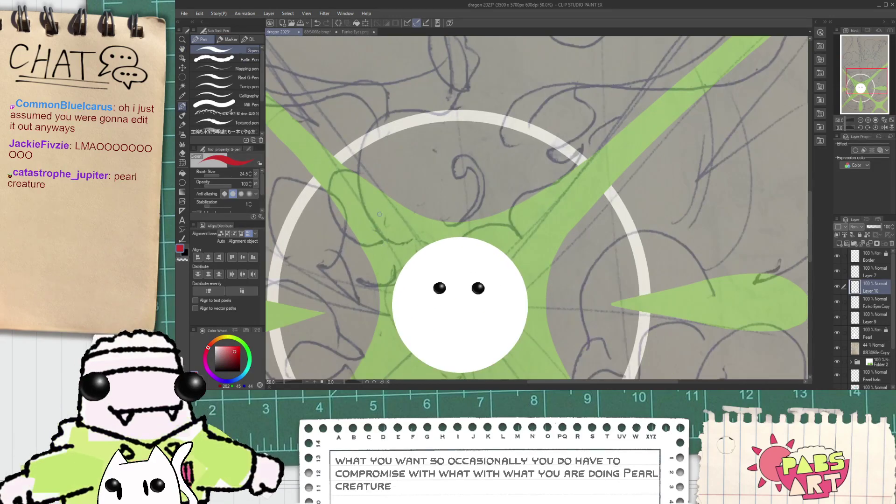
scroll(384, 211, "down", 2)
scroll(396, 261, "up", 2)
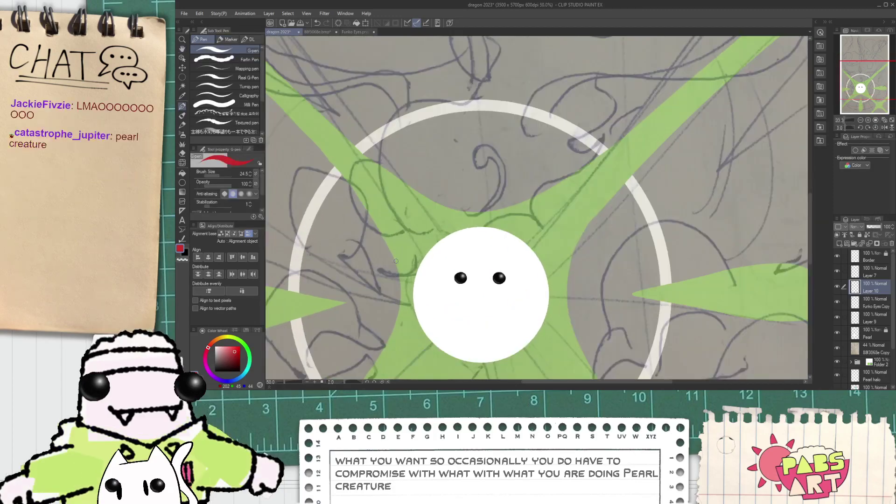
scroll(414, 249, "up", 1)
mouse_move(402, 257)
left_mouse_down()
mouse_move(458, 236)
mouse_move(416, 257)
mouse_move(428, 197)
mouse_move(472, 204)
mouse_move(551, 192)
left_mouse_up()
key("ctrl+z")
key("ctrl+z")
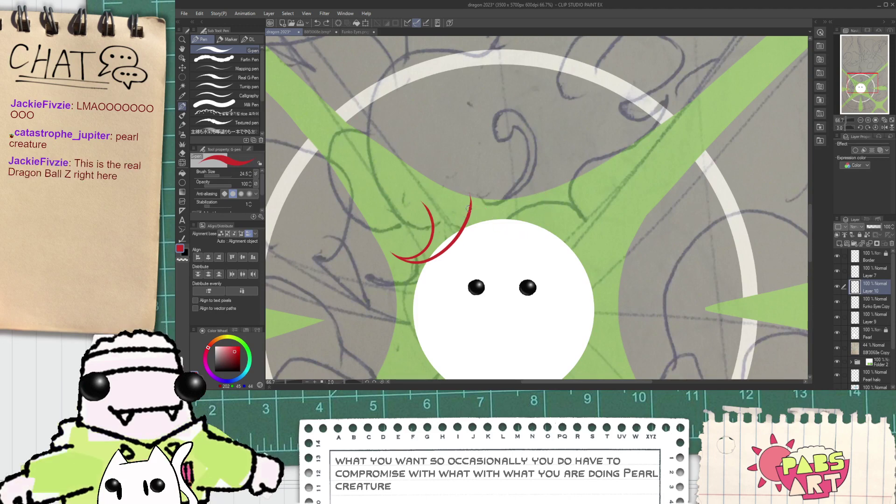
- Continue the red ear outline across the pearl's top and up the right side, ending in a large pointed leaf-shaped lobe
mouse_move(469, 207)
left_mouse_down()
mouse_move(583, 236)
mouse_move(587, 181)
mouse_move(657, 99)
mouse_move(644, 136)
mouse_move(617, 78)
mouse_move(523, 246)
mouse_move(599, 125)
left_mouse_up()
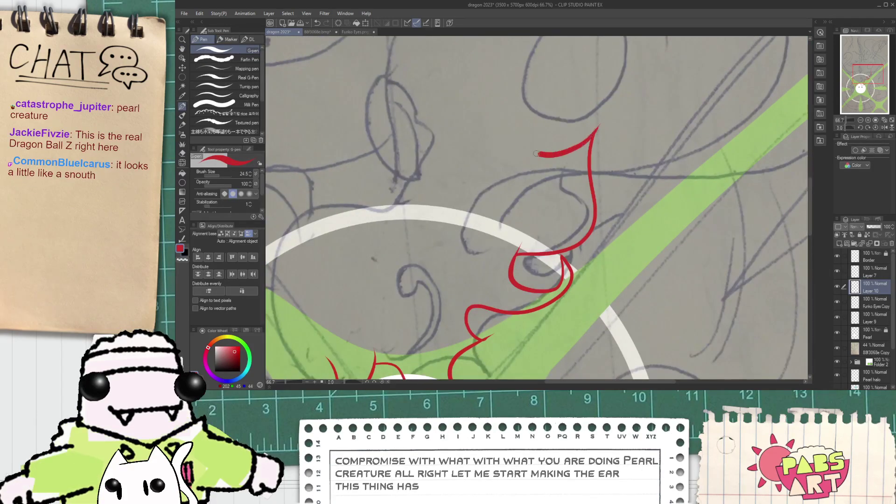
mouse_move(537, 154)
left_mouse_down()
mouse_move(481, 259)
mouse_move(484, 190)
left_mouse_up()
key("space")
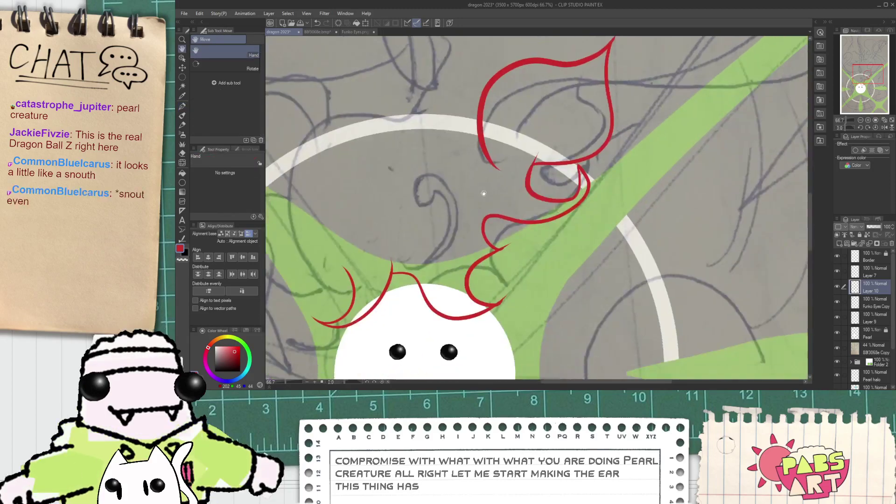
scroll(490, 168, "up", 1)
left_click_drag(487, 148, 358, 334)
key("ctrl+z")
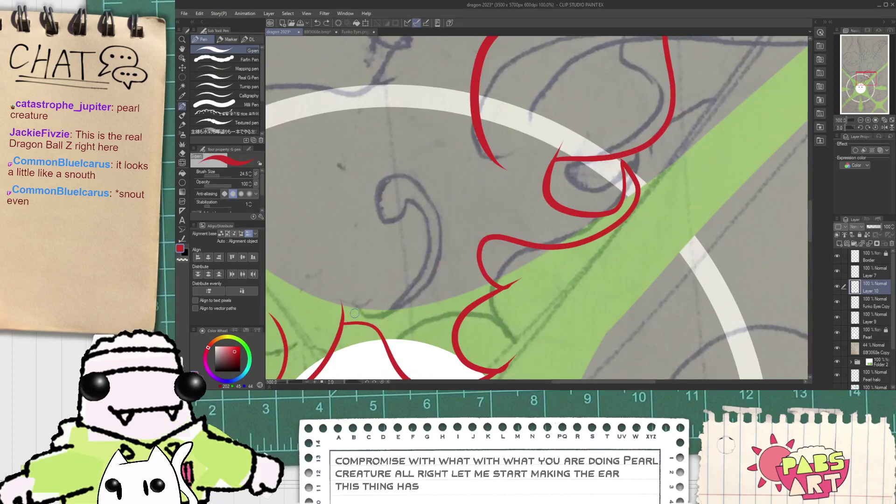
- Draw the curled tips at the ear's left end and close the outline with a long upper edge to the leaf-shaped lobe
scroll(341, 307, "down", 1)
key("space")
left_click_drag(303, 317, 414, 241)
scroll(406, 261, "up", 1)
scroll(393, 310, "down", 1)
key("space")
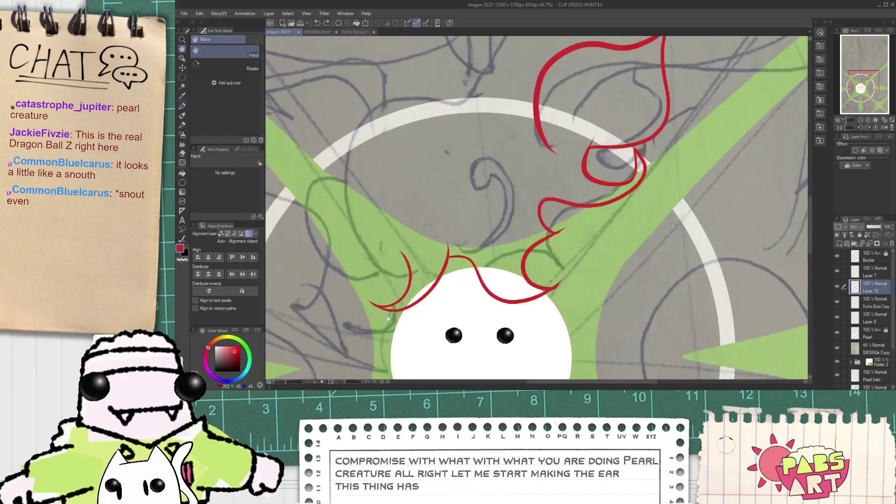
mouse_move(393, 309)
left_mouse_down()
mouse_move(423, 271)
mouse_move(311, 285)
mouse_move(378, 263)
mouse_move(398, 221)
left_mouse_up()
scroll(417, 274, "up", 1)
scroll(399, 225, "down", 2)
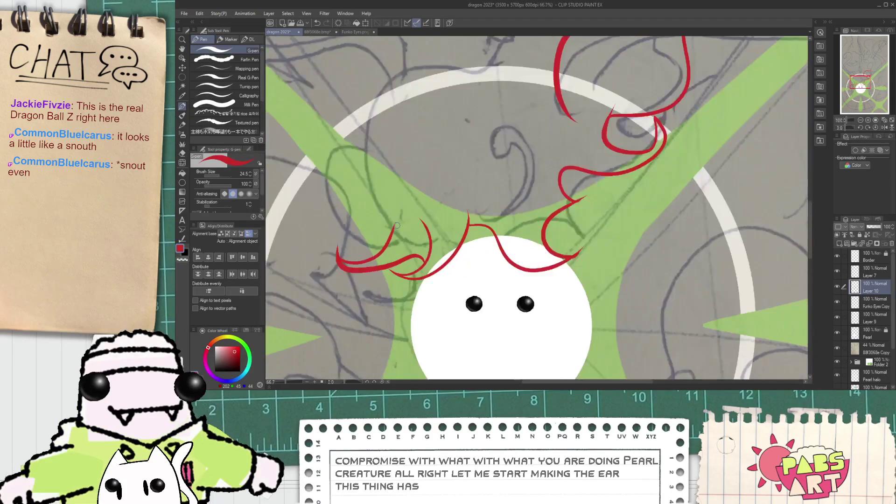
scroll(399, 248, "up", 1)
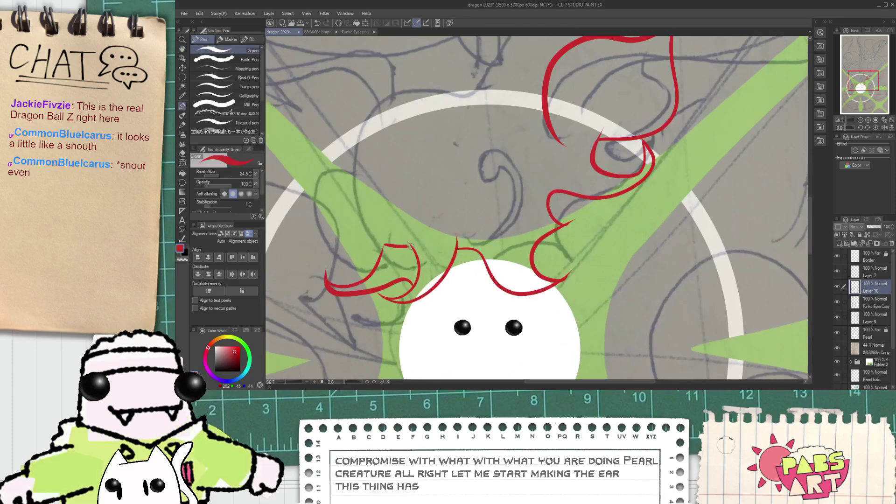
left_click_drag(410, 245, 555, 139)
- Hide the sketch photo layer, Folder 2 and the Pearl layer to isolate the red outline for filling
key("g")
left_click(837, 348)
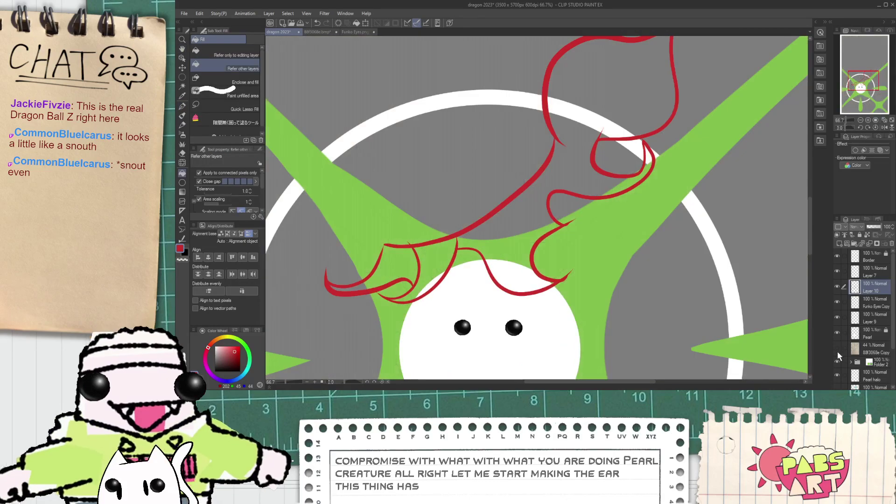
left_click(837, 363)
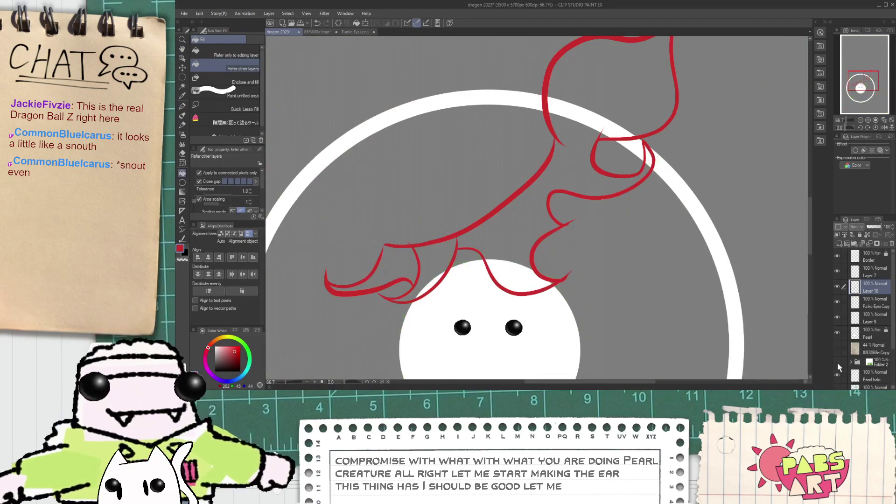
left_click(838, 333)
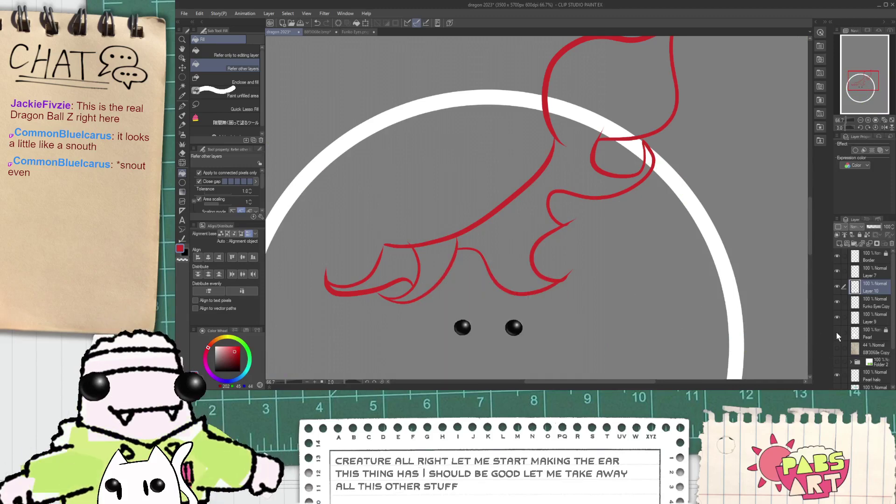
- Fill the ear's body, left tip and leaf-shaped lobe with red, including the part crossing the pearl halo
left_click(495, 259)
left_click(409, 266)
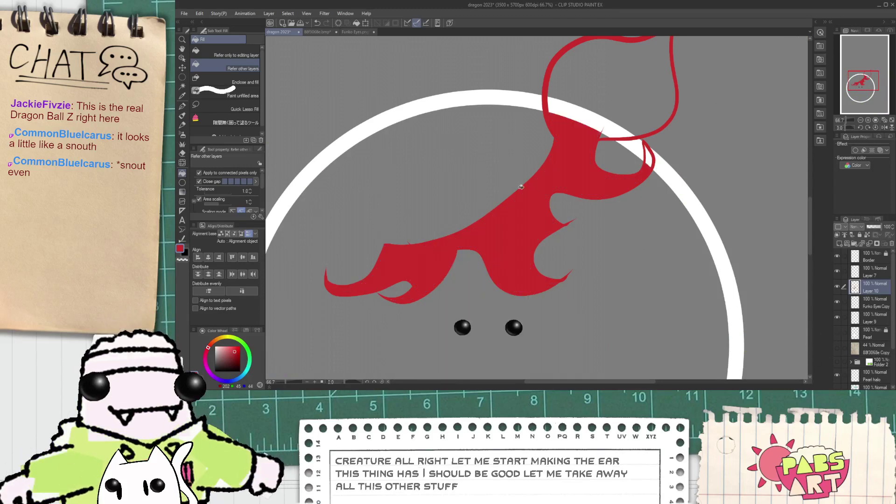
key("space")
left_click_drag(562, 140, 540, 222)
left_click_drag(565, 181, 558, 206)
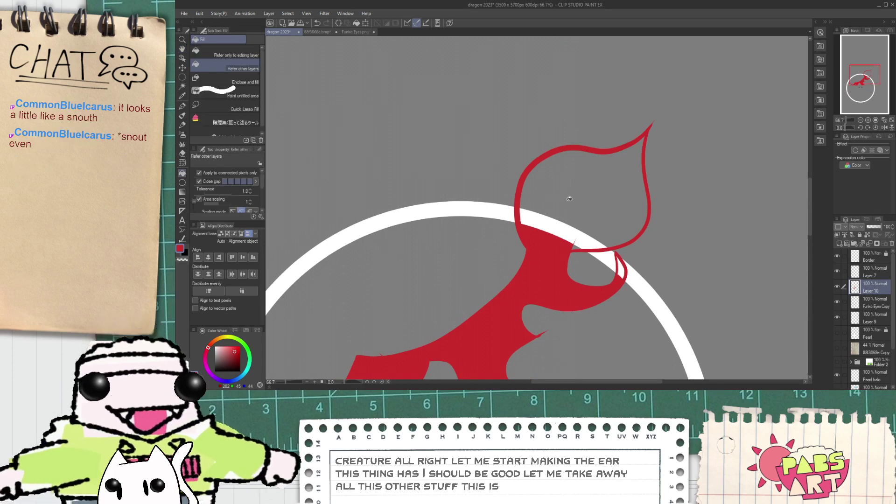
left_click(569, 205)
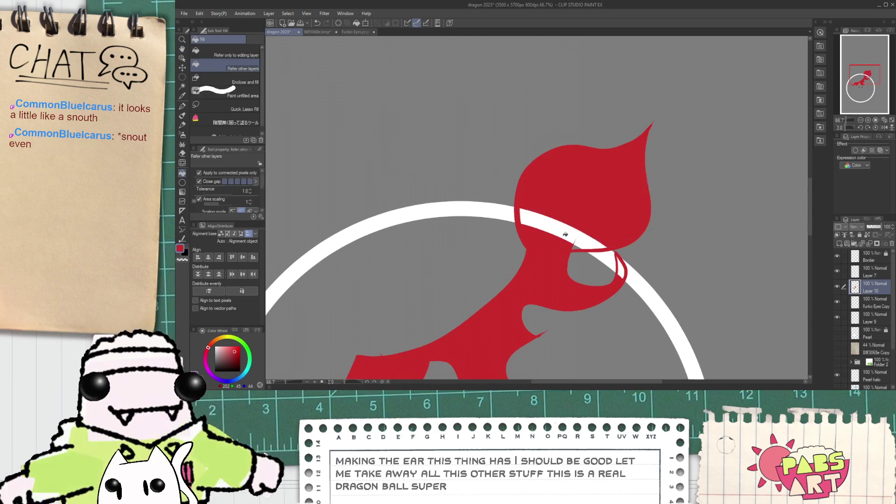
scroll(563, 233, "up", 1)
left_click(562, 231)
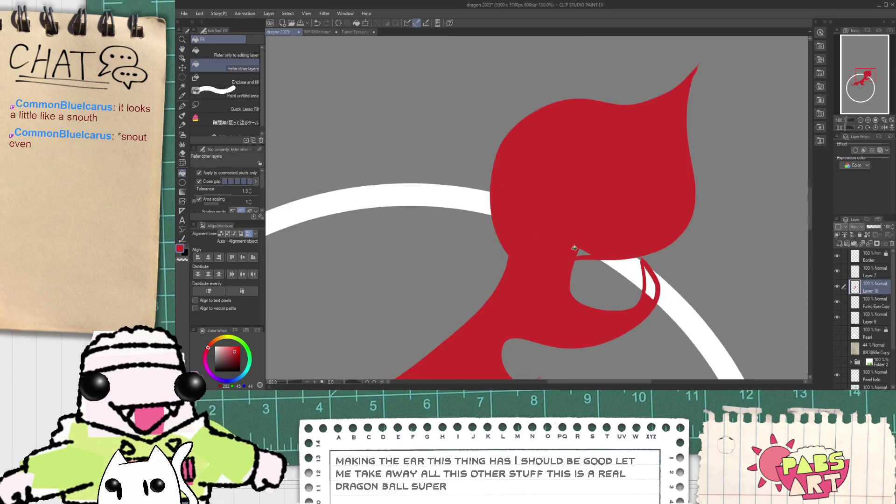
- Erase the stray red mark above the ear's upper edge near its left end with the Hard eraser
scroll(577, 256, "down", 2)
left_click_drag(542, 309, 540, 225)
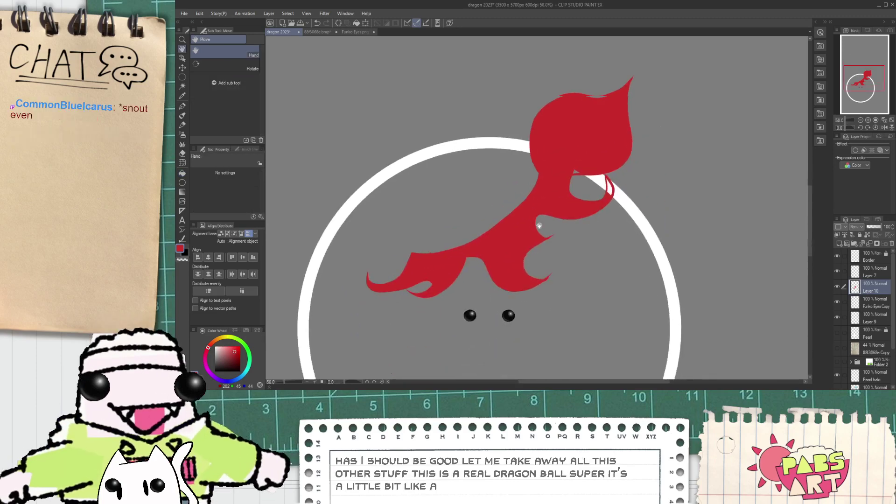
scroll(450, 237, "up", 3)
key("e")
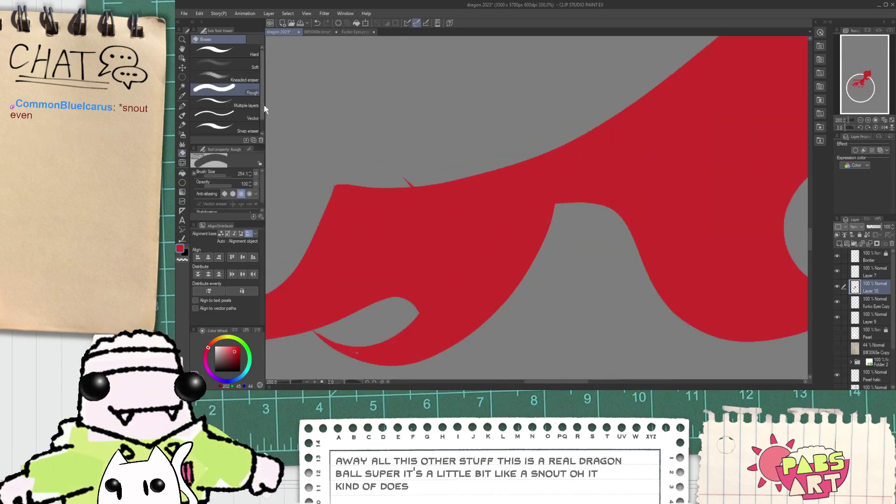
left_click(237, 52)
scroll(409, 179, "up", 2)
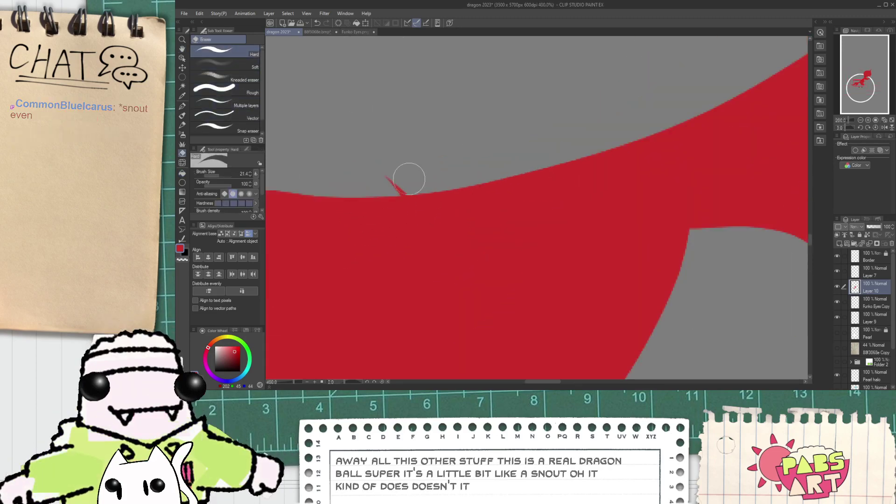
left_click_drag(400, 180, 410, 184)
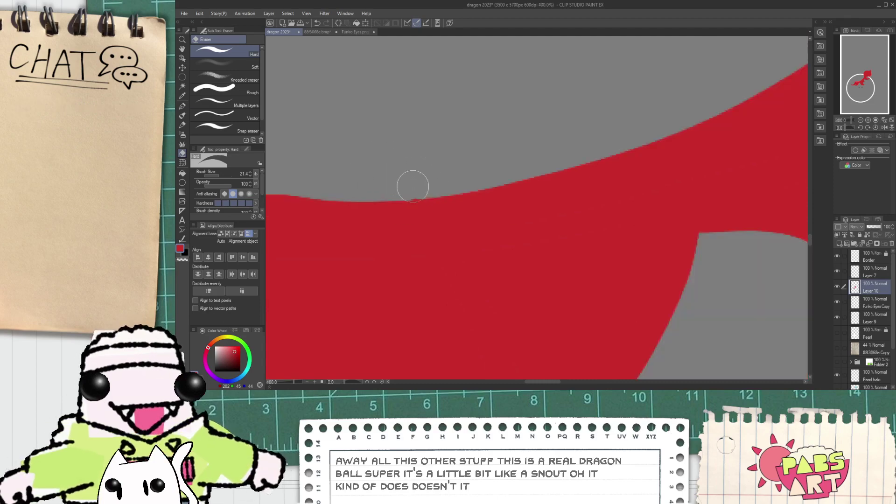
scroll(412, 186, "down", 4)
- Paint over the tiny unfilled speck in the ear's small lower-left curl with the red G-pen
scroll(389, 271, "up", 3)
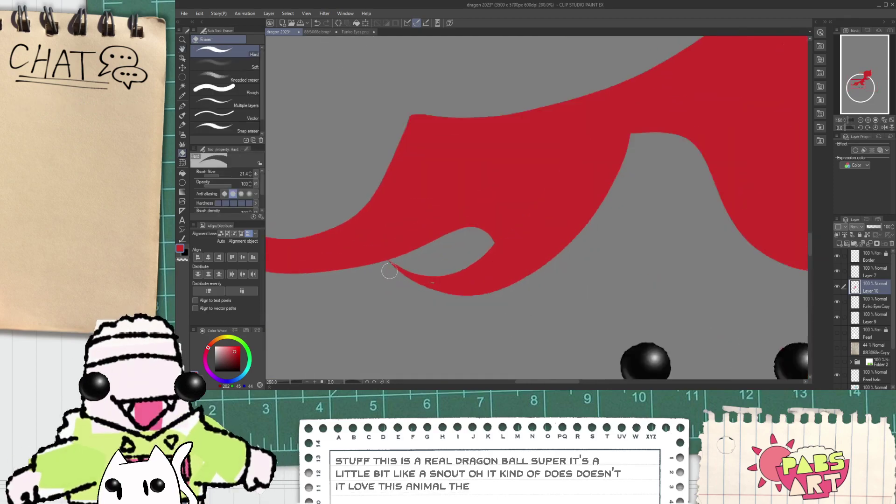
scroll(390, 271, "up", 2)
key("p")
scroll(483, 277, "down", 2)
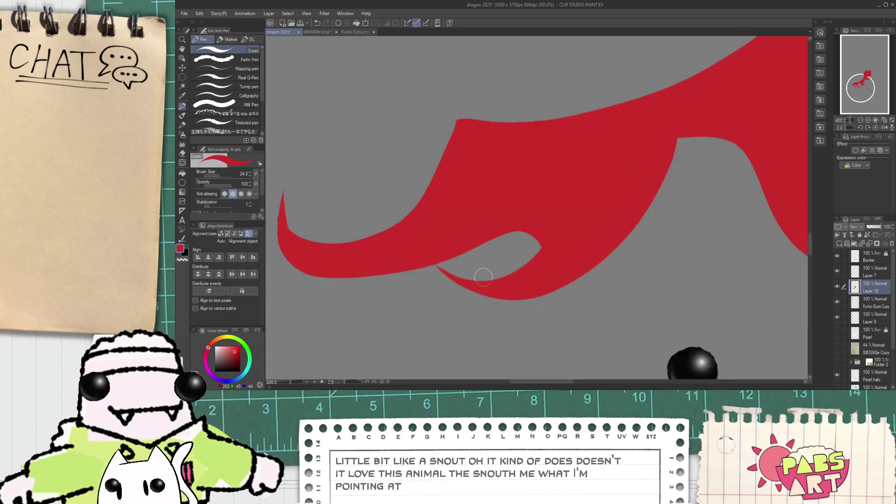
scroll(483, 277, "down", 2)
- Trim both sides of the ear's lower spike above the eyes with the Hard eraser into a clean, curved point
key("e")
scroll(545, 234, "up", 4)
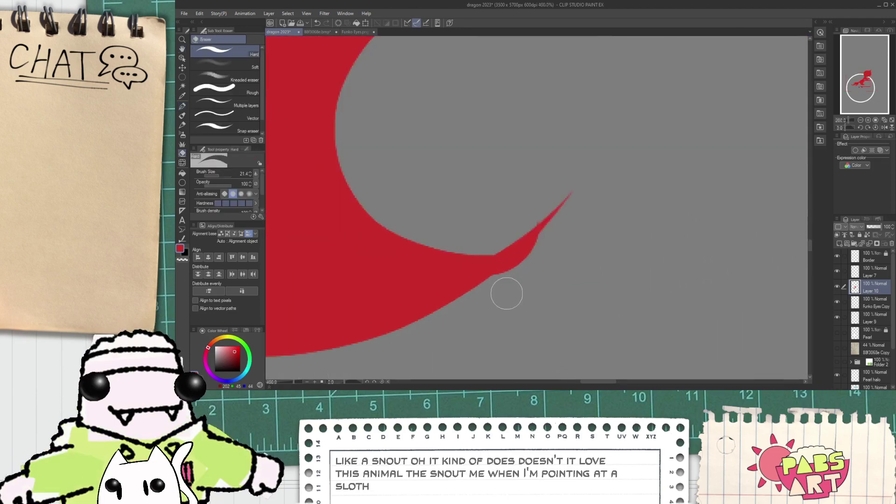
scroll(506, 294, "up", 2)
mouse_move(460, 200)
left_mouse_down()
mouse_move(609, 122)
mouse_move(567, 142)
mouse_move(551, 165)
mouse_move(662, 69)
left_mouse_up()
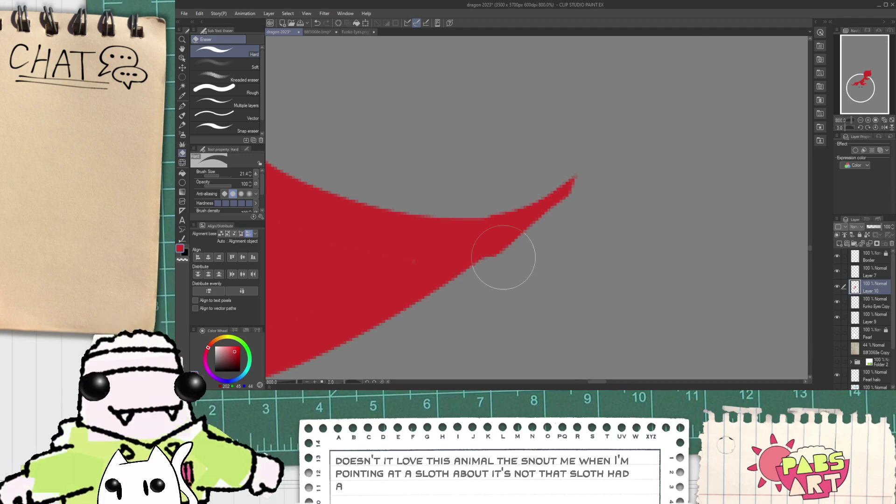
left_click_drag(492, 264, 590, 140)
key("ctrl+z")
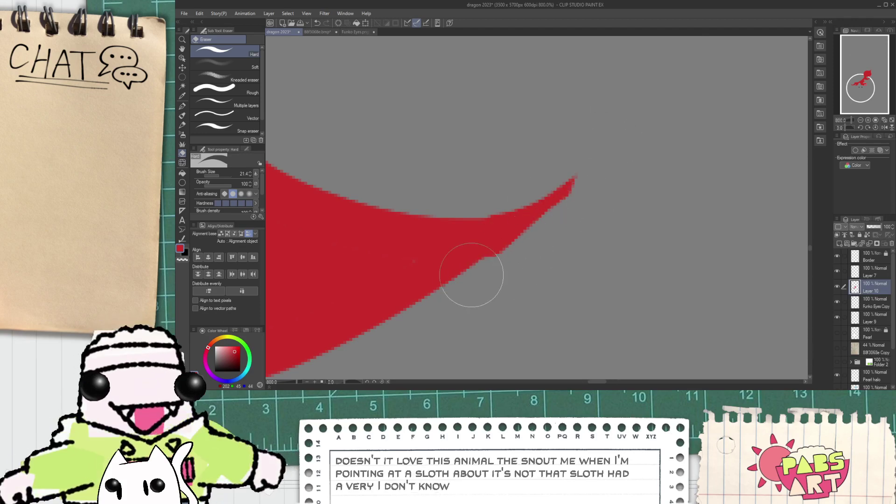
mouse_move(464, 290)
left_mouse_down()
mouse_move(608, 162)
mouse_move(563, 201)
mouse_move(560, 180)
left_mouse_up()
scroll(568, 197, "down", 6)
- Trim the ear's middle spike to a short, curved point and erase the stray speck beyond it
key("space")
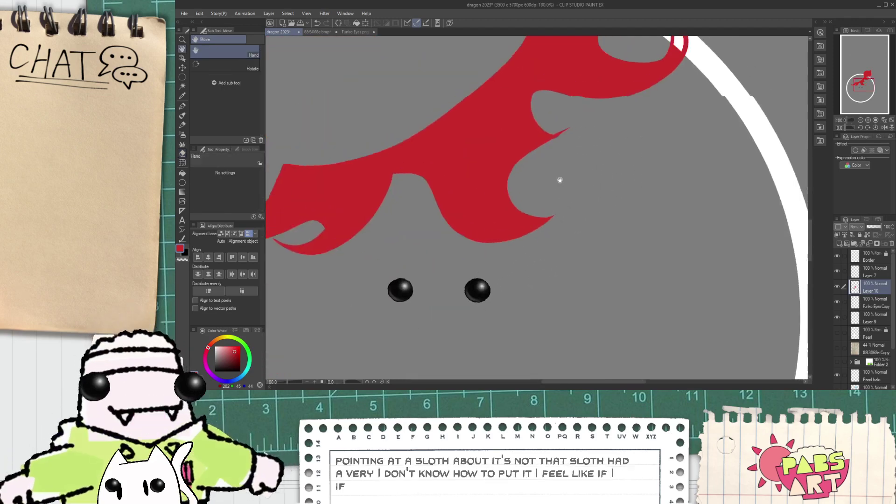
scroll(561, 180, "up", 6)
key("e")
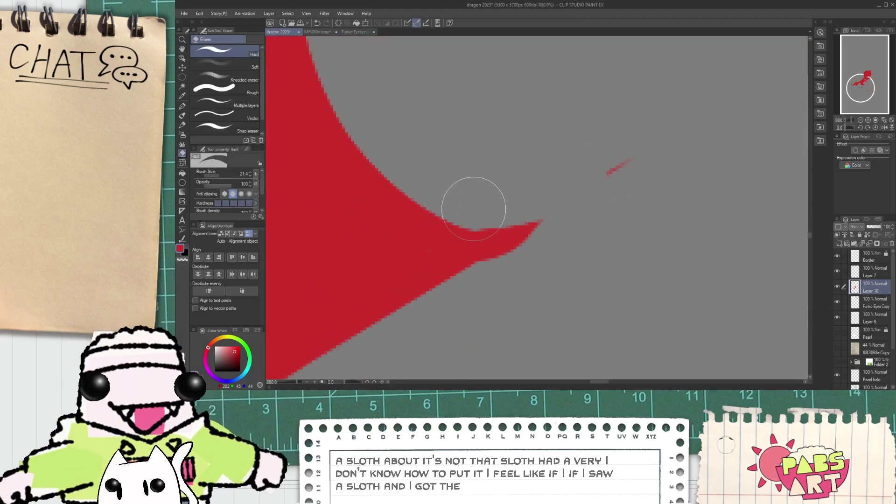
scroll(577, 169, "down", 2)
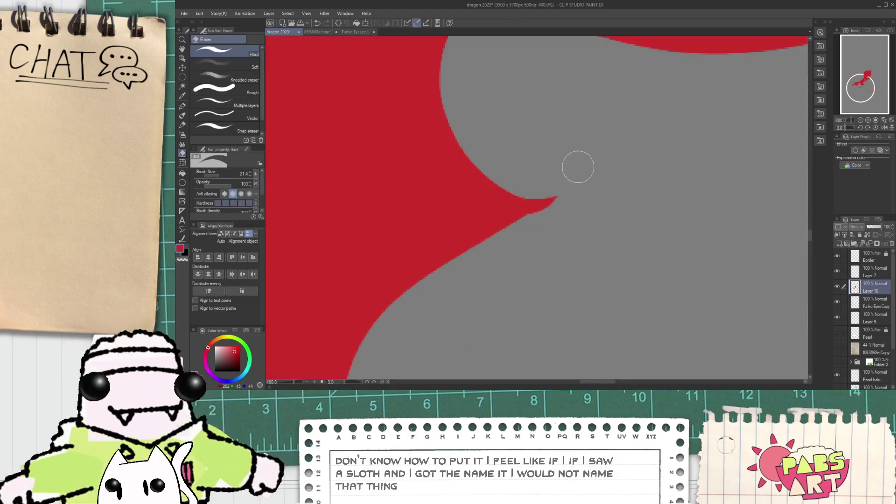
- Fill the open curl below the leaf-shaped lobe with red and paint over the leftover speck inside it
scroll(579, 166, "down", 4)
key("space")
left_click_drag(613, 153, 489, 248)
scroll(564, 184, "up", 2)
key("g")
left_click(565, 187)
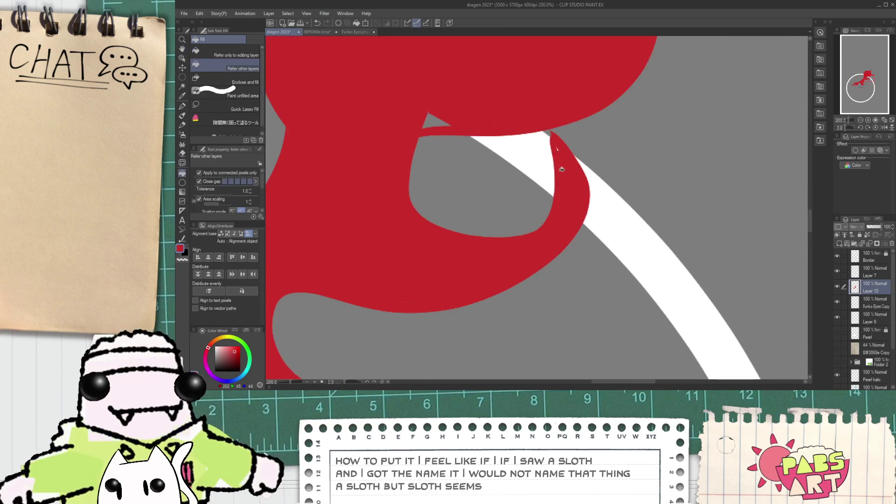
scroll(562, 169, "up", 2)
key("p")
key("e")
left_click_drag(537, 114, 516, 261)
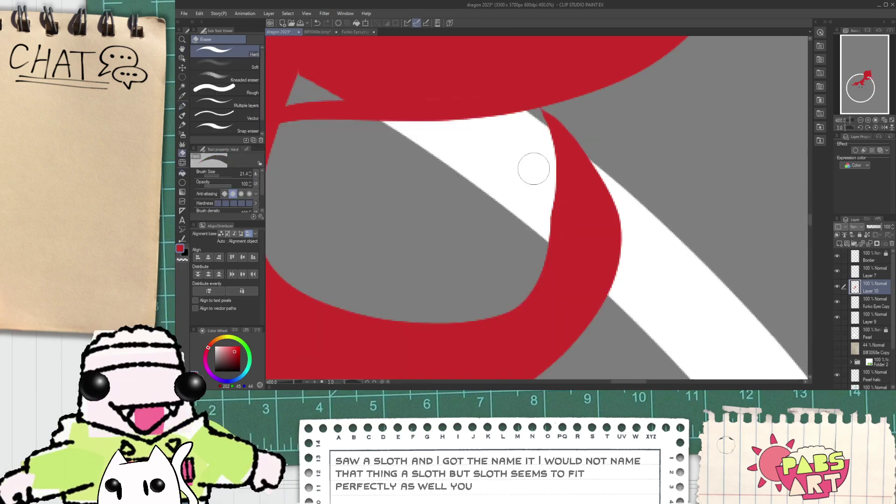
mouse_move(533, 125)
left_mouse_down()
mouse_move(549, 177)
mouse_move(494, 297)
mouse_move(540, 139)
left_mouse_up()
key("ctrl+z")
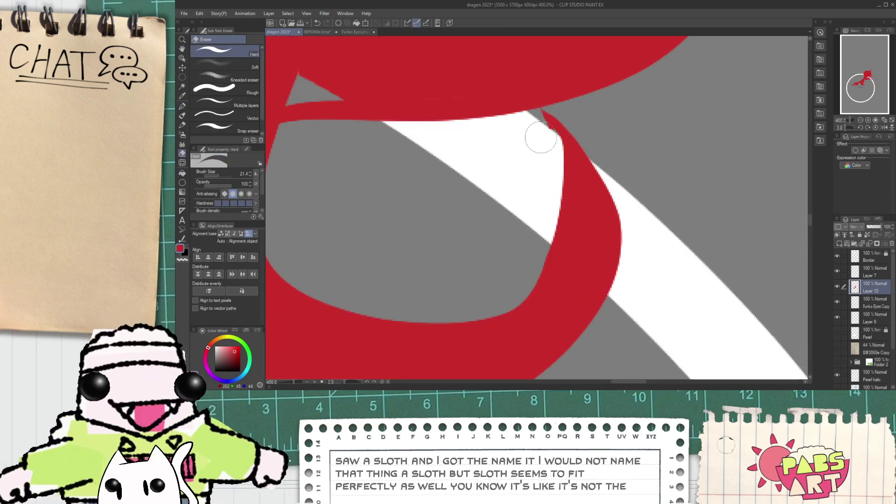
key("ctrl+z")
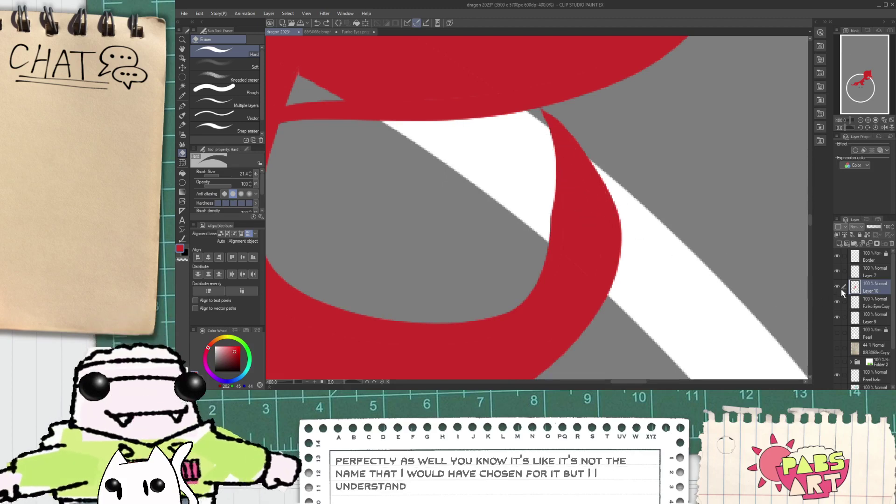
left_click(838, 287)
left_click(837, 287)
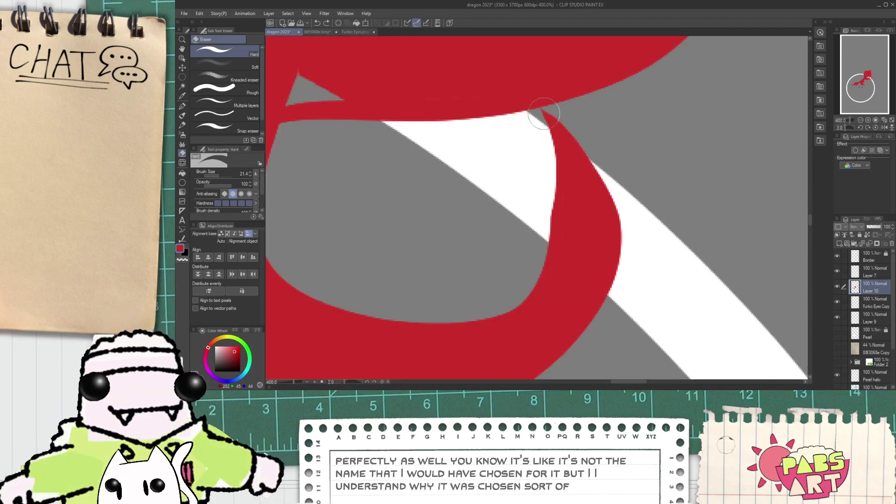
- Erase the curl's tip free of the leaf-shaped lobe and smooth the curl's inner edge
left_click_drag(560, 125, 630, 222)
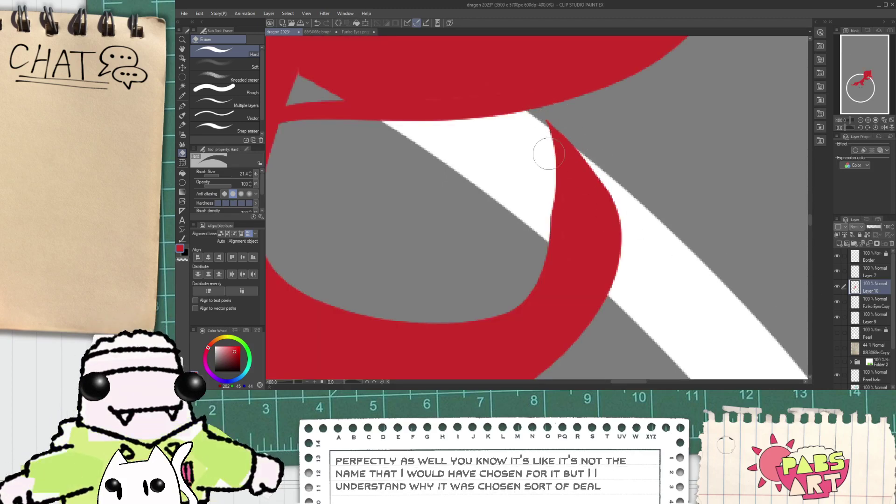
left_click_drag(541, 154, 541, 241)
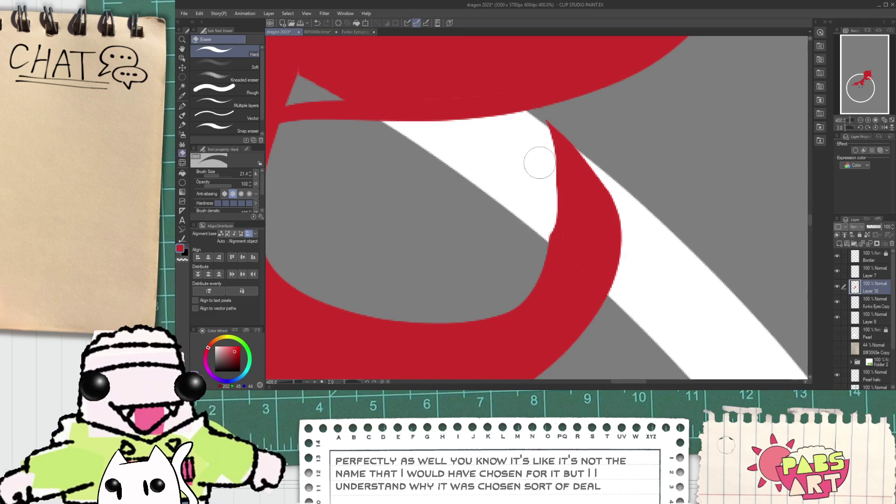
left_click_drag(543, 182, 530, 269)
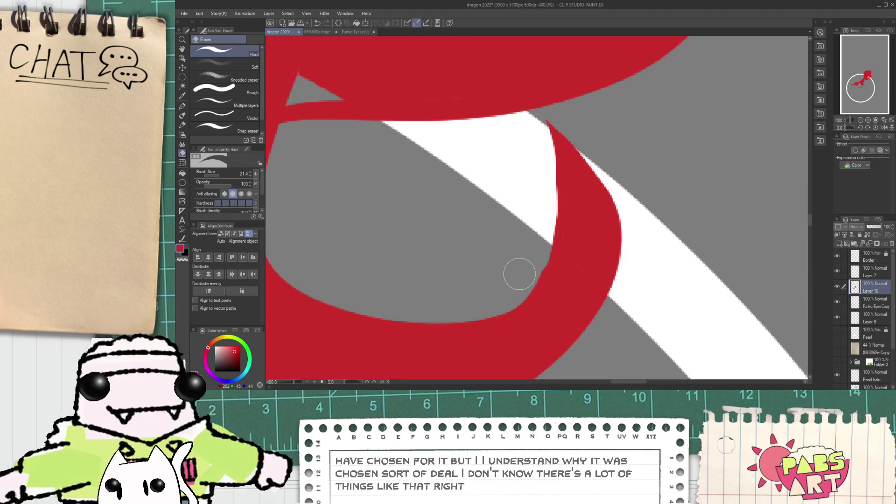
key("ctrl+z")
left_click_drag(507, 298, 540, 253)
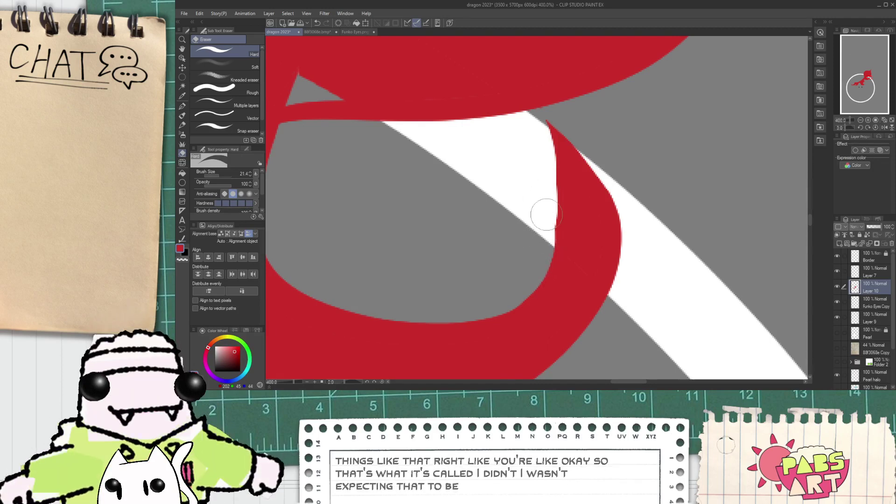
left_click_drag(544, 210, 541, 236)
- Trim the curl's outer edge across the pearl halo so it tapers into a slender, upward point
left_click_drag(542, 128, 621, 266)
mouse_move(582, 146)
left_mouse_down()
mouse_move(635, 276)
mouse_move(614, 182)
left_mouse_up()
key("space")
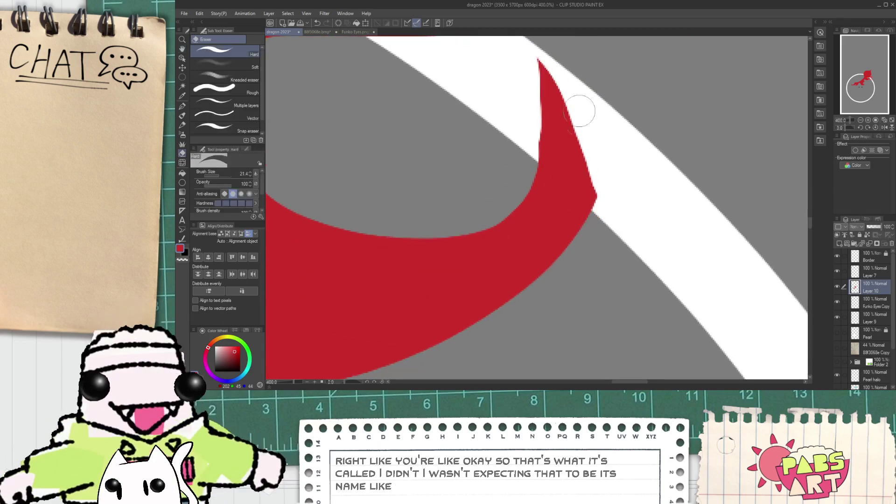
left_click_drag(581, 112, 570, 259)
key("ctrl+z")
mouse_move(568, 74)
left_mouse_down()
mouse_move(591, 226)
mouse_move(581, 152)
mouse_move(564, 272)
mouse_move(585, 221)
left_mouse_up()
key("ctrl+z")
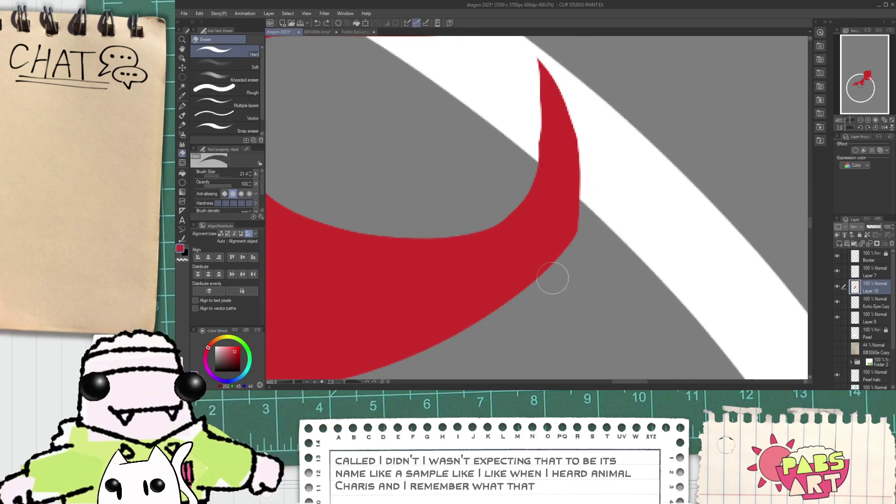
left_click_drag(591, 188, 579, 242)
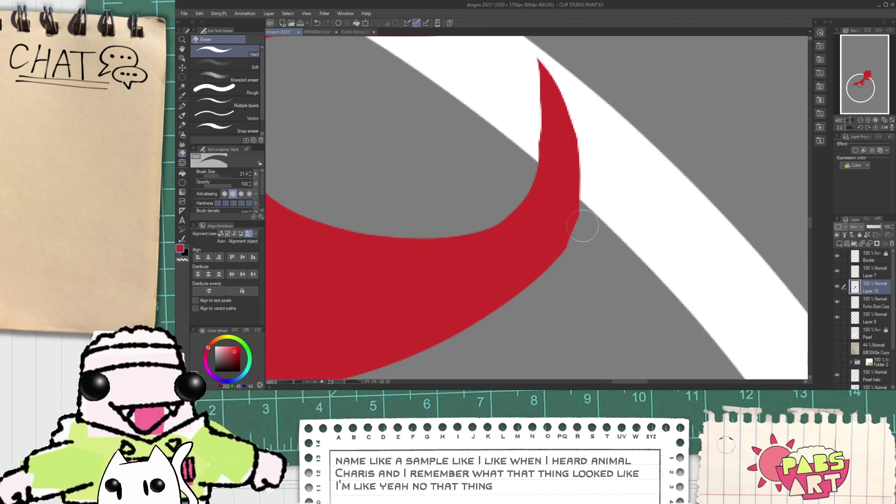
mouse_move(585, 209)
left_mouse_down()
mouse_move(581, 240)
mouse_move(543, 293)
left_mouse_up()
scroll(544, 294, "down", 4)
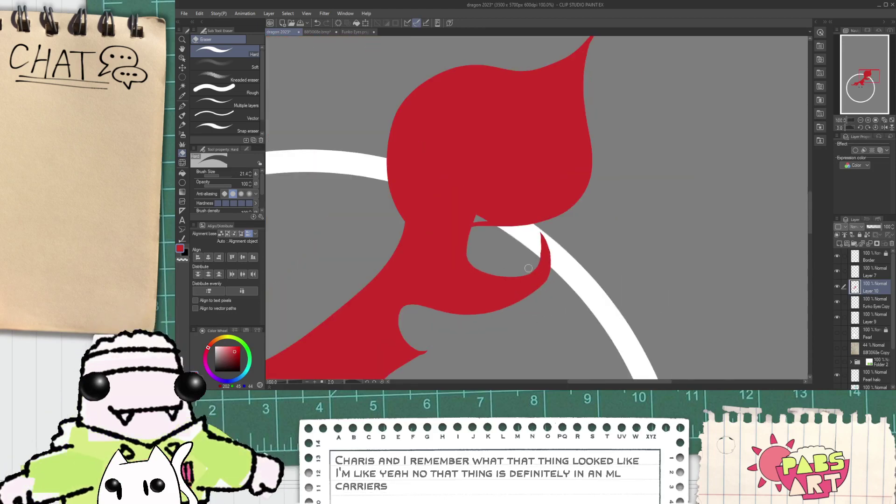
- Paint over the small triangular gap between the leaf-shaped lobe and the ear's body in red
key("space")
scroll(495, 222, "up", 2)
scroll(437, 232, "up", 2)
key("p")
left_click_drag(459, 223, 572, 215)
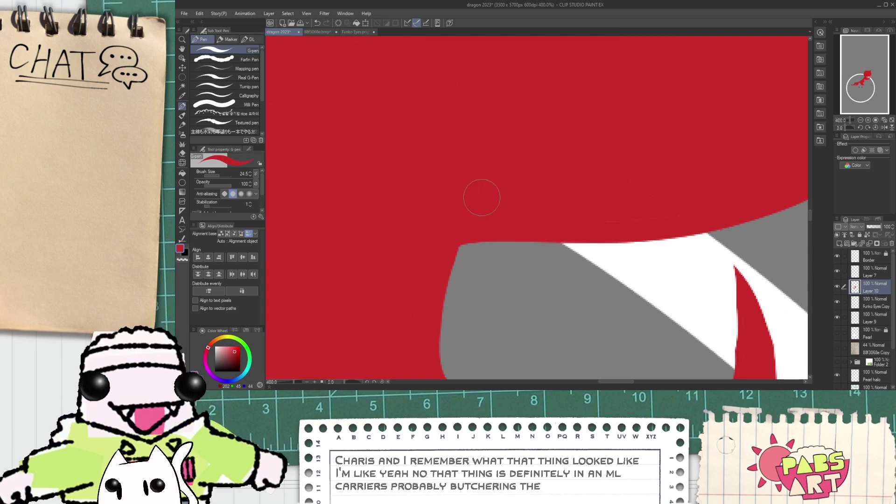
- Show the sketch photo layer again and add a new layer above the red ear layer
scroll(529, 188, "down", 7)
key("h")
left_click_drag(532, 192, 540, 235)
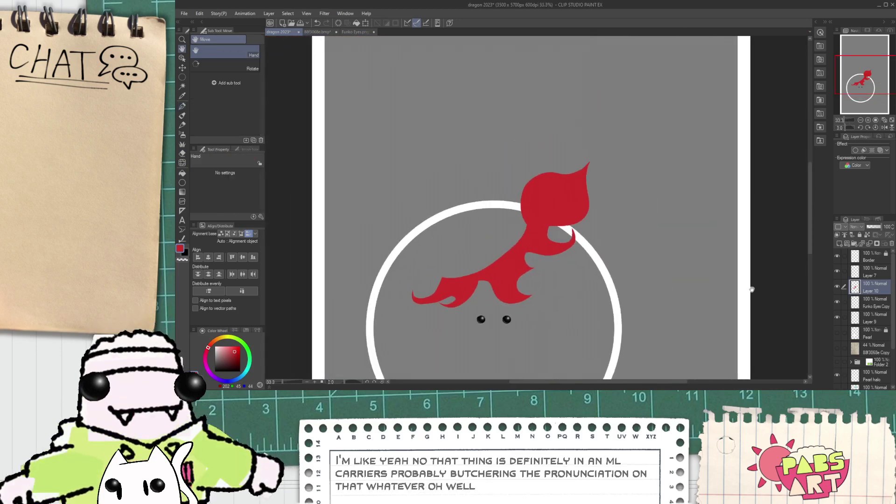
left_click(839, 348)
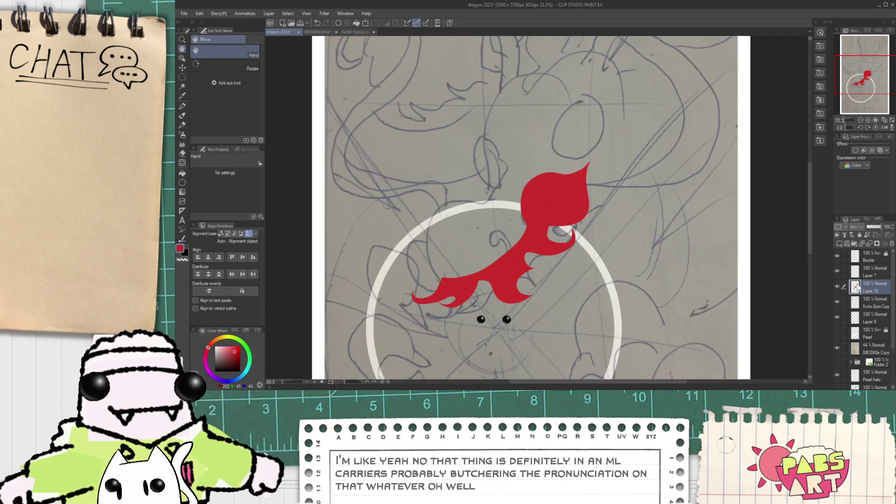
left_click(839, 243)
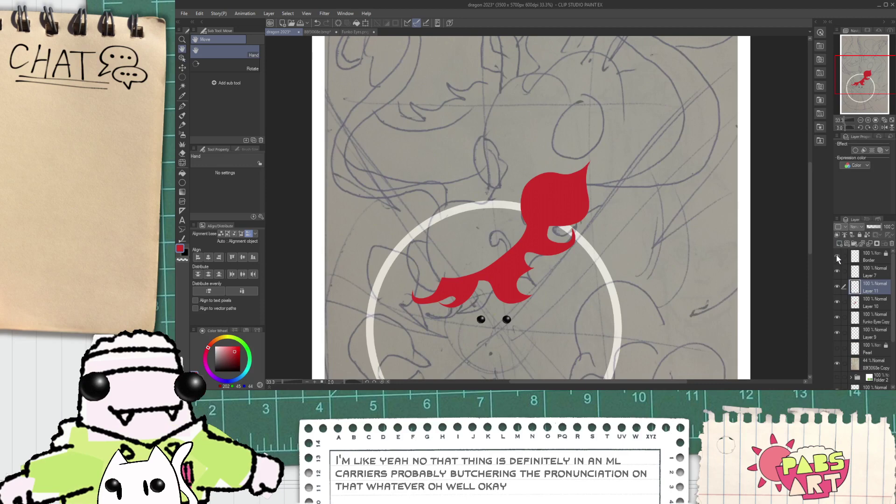
- Change the drawing colour to bright orange for the G-pen
left_click(217, 341)
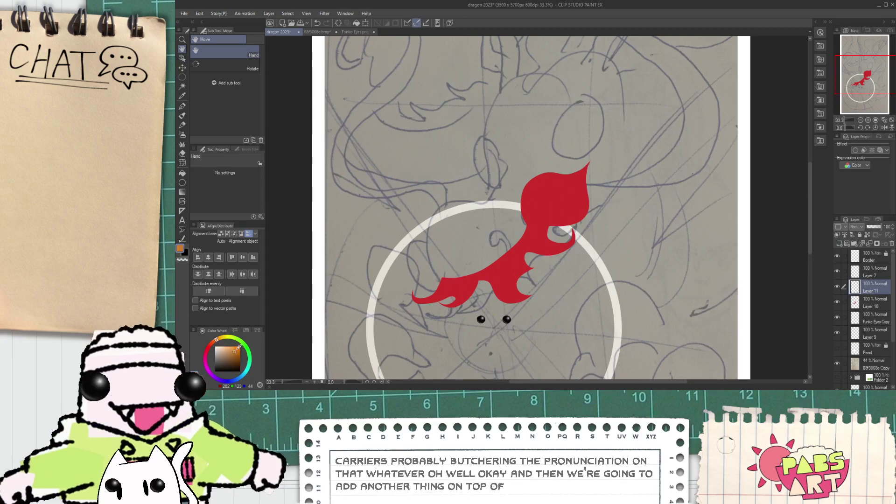
left_click_drag(464, 200, 472, 177)
scroll(440, 258, "up", 3)
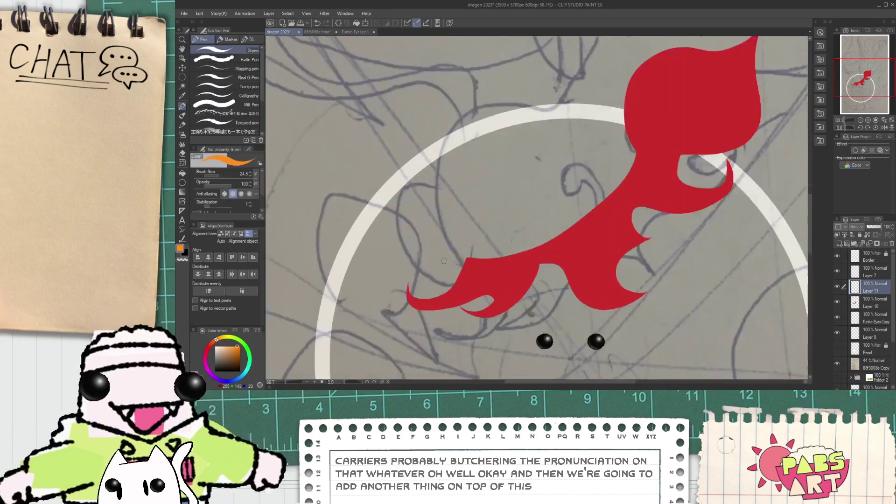
mouse_move(483, 279)
left_mouse_down()
mouse_move(358, 198)
mouse_move(469, 175)
mouse_move(470, 230)
mouse_move(454, 272)
left_mouse_up()
scroll(460, 247, "down", 1)
key("p")
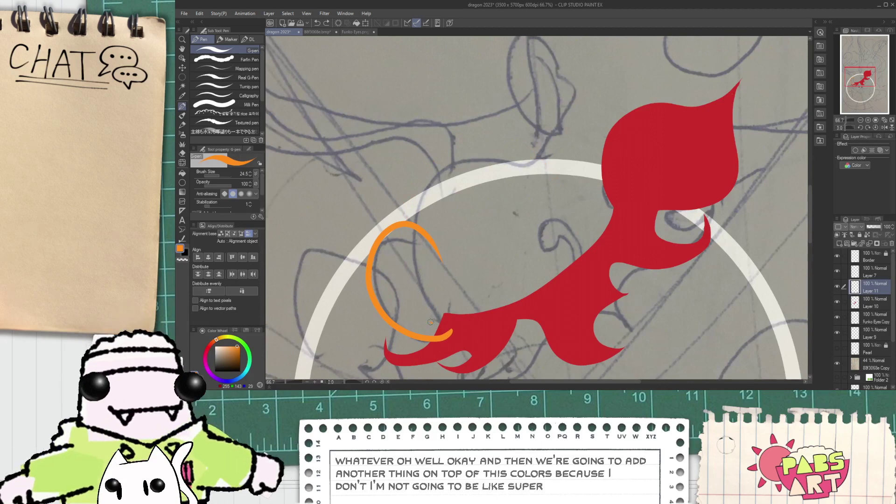
left_click_drag(430, 321, 534, 179)
key("ctrl+z")
key("ctrl+z")
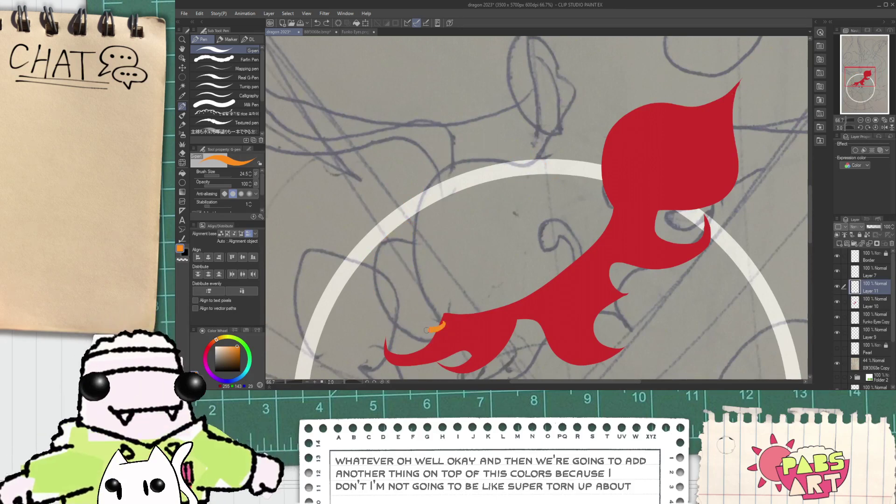
left_click_drag(426, 330, 409, 205)
key("ctrl+z")
- Outline three connected rounded lobes in orange, rising from the red shape's tail end toward its round upper part
left_click_drag(441, 334, 424, 271)
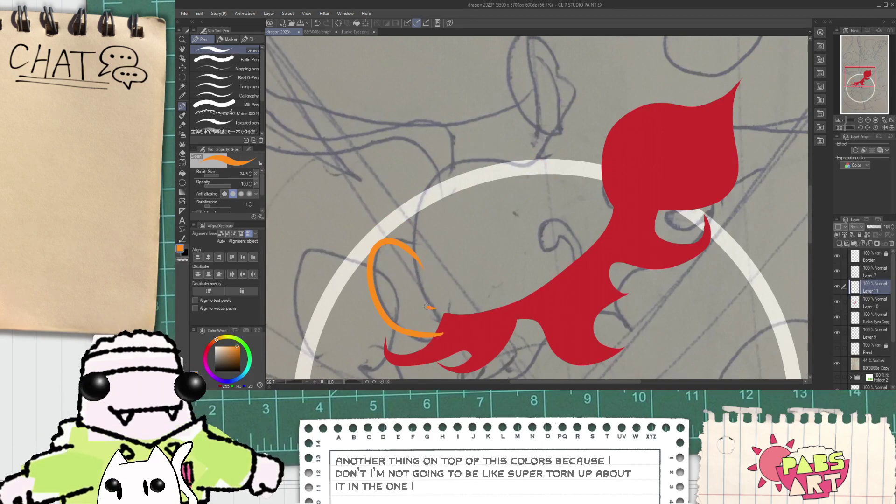
left_click_drag(428, 307, 574, 174)
key("ctrl+z")
mouse_move(432, 315)
left_mouse_down()
mouse_move(487, 154)
mouse_move(549, 192)
mouse_move(493, 255)
mouse_move(567, 192)
left_mouse_up()
scroll(548, 189, "down", 2)
scroll(490, 253, "up", 2)
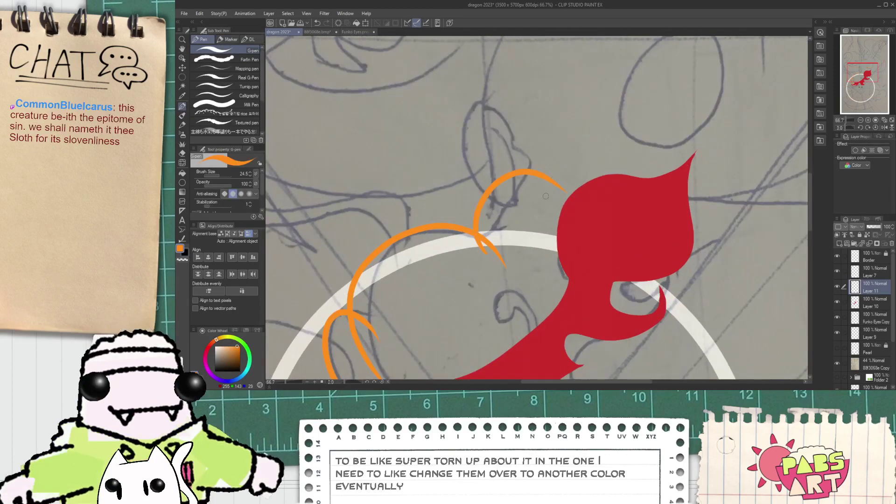
- Draw an orange hook joining the lower end of the smallest lobe to the red shape's upper corner
left_click_drag(470, 281, 435, 242)
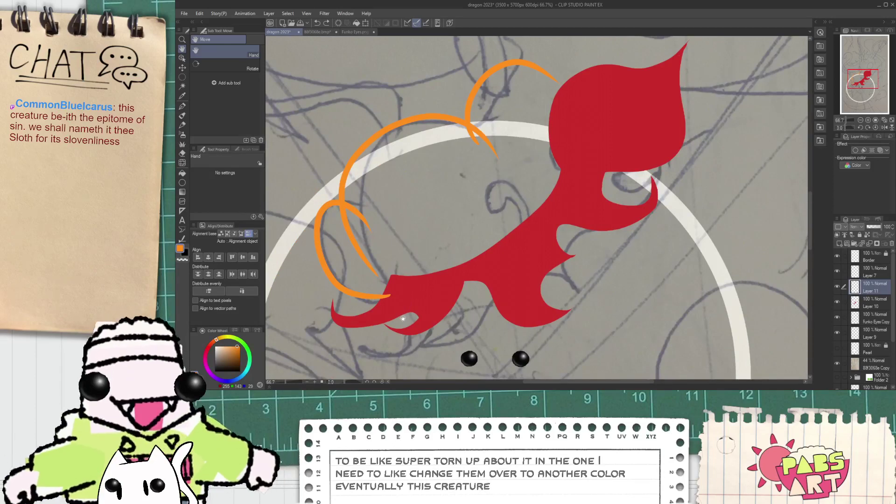
left_click_drag(405, 320, 437, 300)
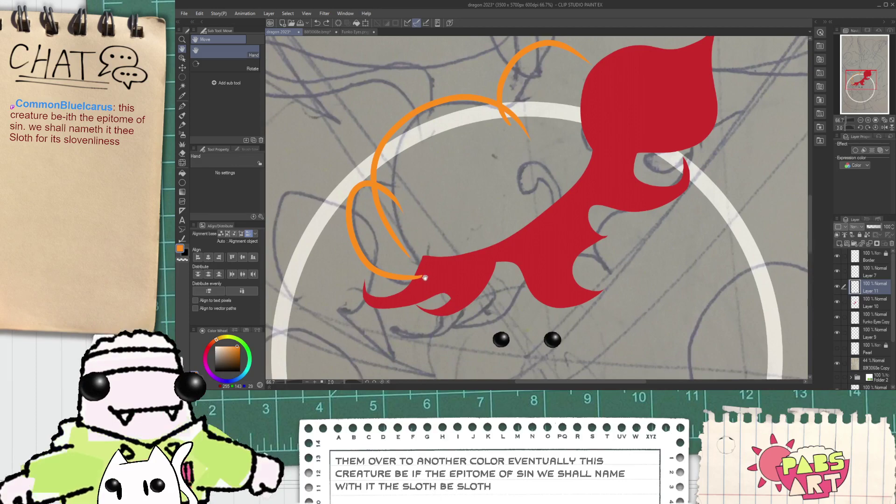
key("p")
scroll(425, 276, "up", 1)
left_click_drag(414, 271, 594, 205)
key("ctrl+z")
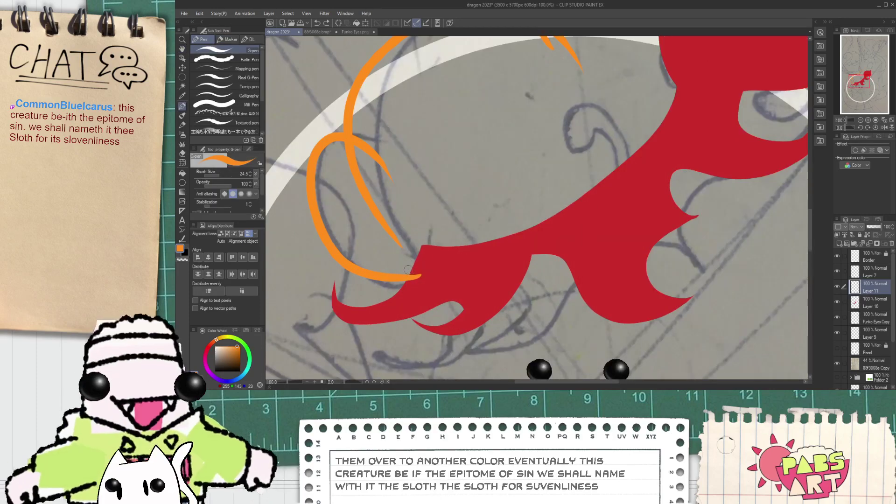
scroll(360, 271, "up", 1)
left_click_drag(377, 280, 455, 234)
- Erase the stray orange spur and clean the underside of the hook where it overlaps the red corner
key("e")
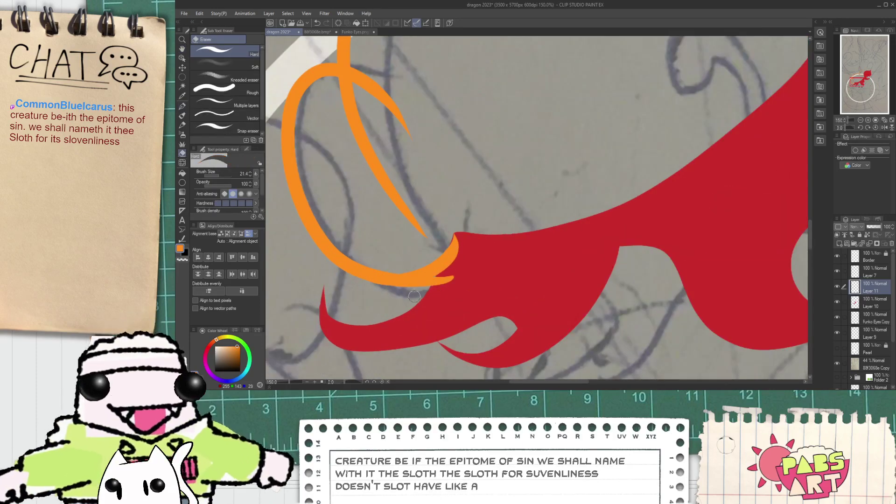
scroll(408, 290, "up", 1)
left_click_drag(415, 291, 489, 263)
scroll(425, 289, "up", 2)
mouse_move(348, 283)
left_mouse_down()
mouse_move(490, 254)
mouse_move(525, 232)
left_mouse_up()
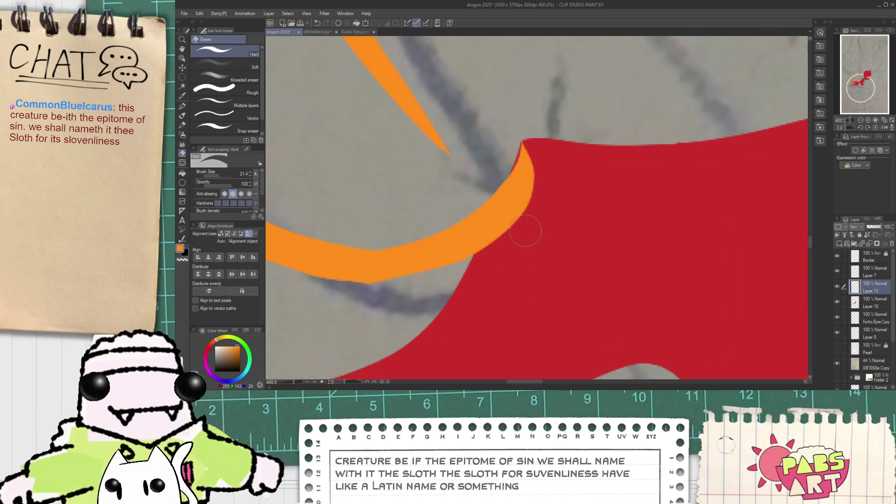
left_click_drag(323, 295, 397, 292)
key("ctrl+z")
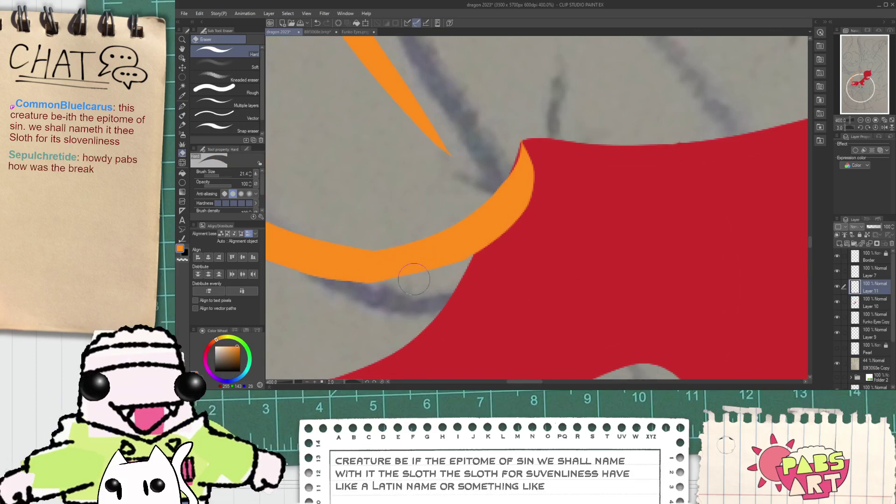
- Draw the big lobe's lower curve along the red upper edge and add a rounded orange curl beyond its end
scroll(372, 296, "down", 4)
key("h")
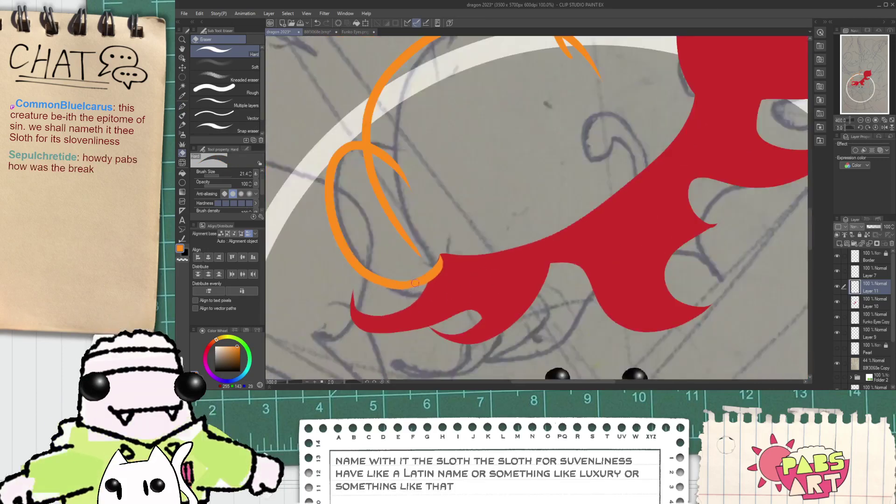
mouse_move(433, 261)
left_mouse_down()
mouse_move(440, 304)
mouse_move(652, 216)
left_mouse_up()
key("p")
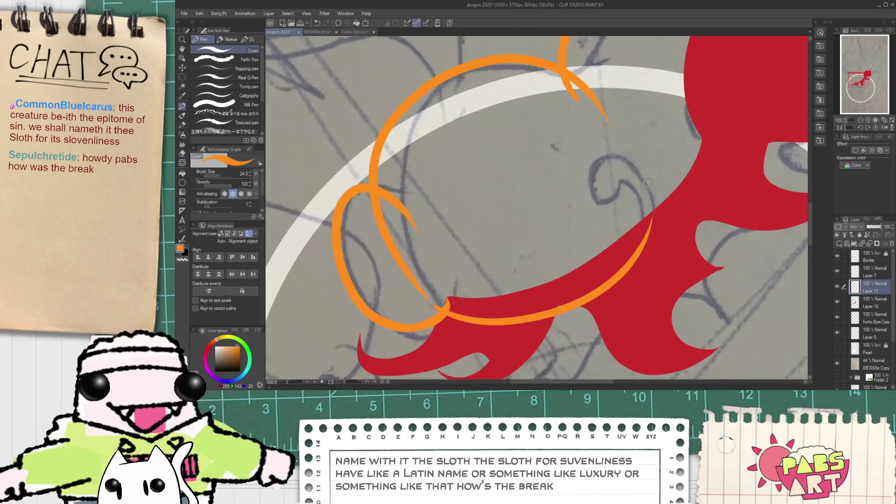
key("ctrl+z")
mouse_move(446, 316)
left_mouse_down()
mouse_move(591, 230)
mouse_move(513, 252)
mouse_move(518, 151)
left_mouse_up()
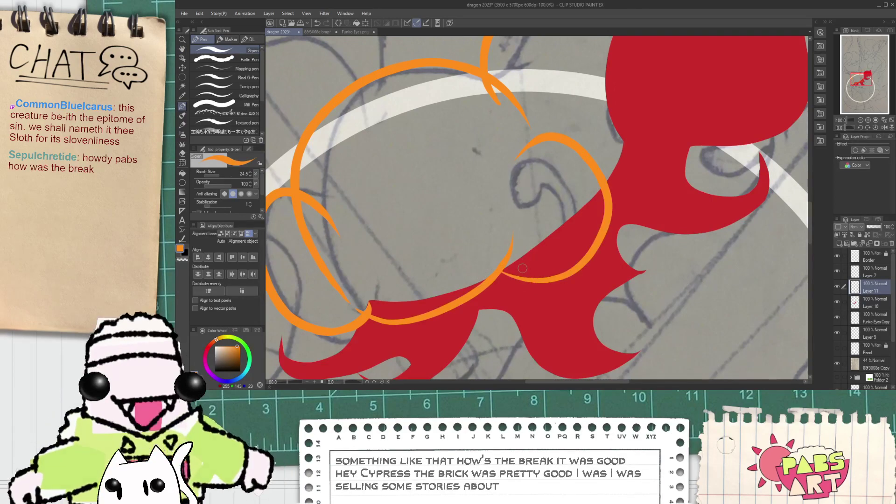
- Lasso the small leftmost orange lobe, nudge it slightly against the big lobe, and clear the selection
scroll(522, 268, "down", 4)
left_click_drag(521, 167, 503, 208)
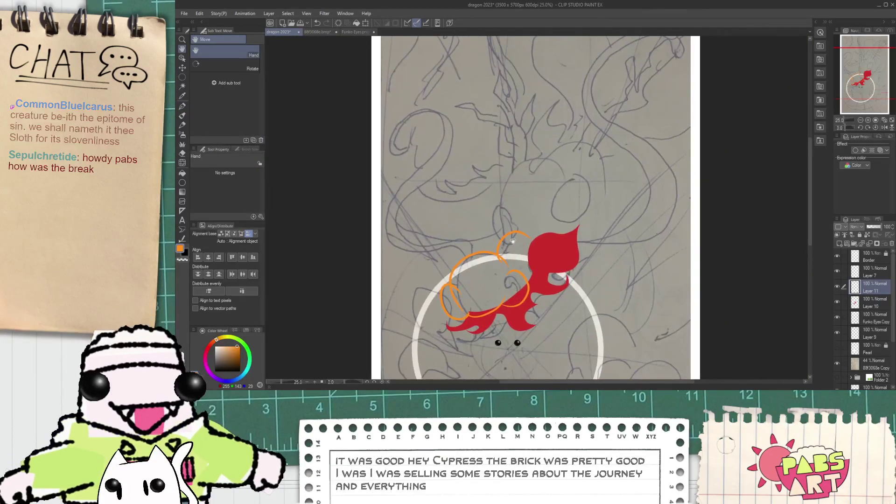
scroll(503, 205, "up", 2)
scroll(503, 188, "down", 5)
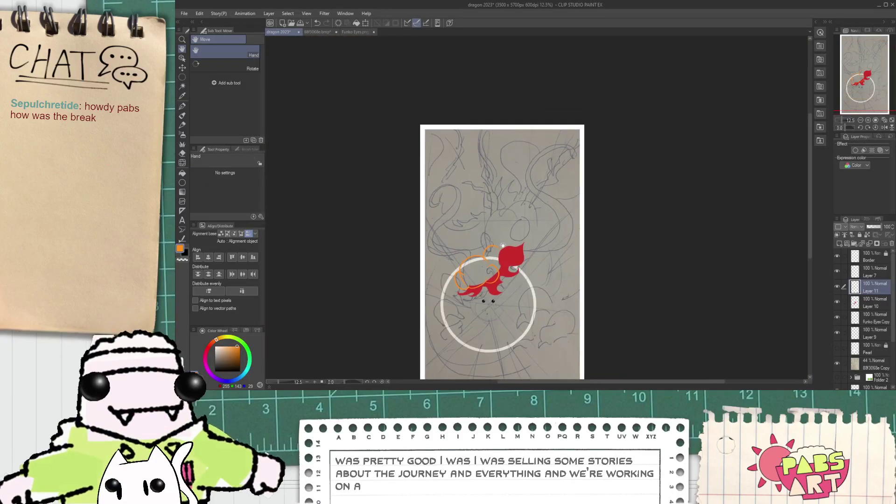
scroll(460, 281, "up", 3)
scroll(460, 282, "up", 4)
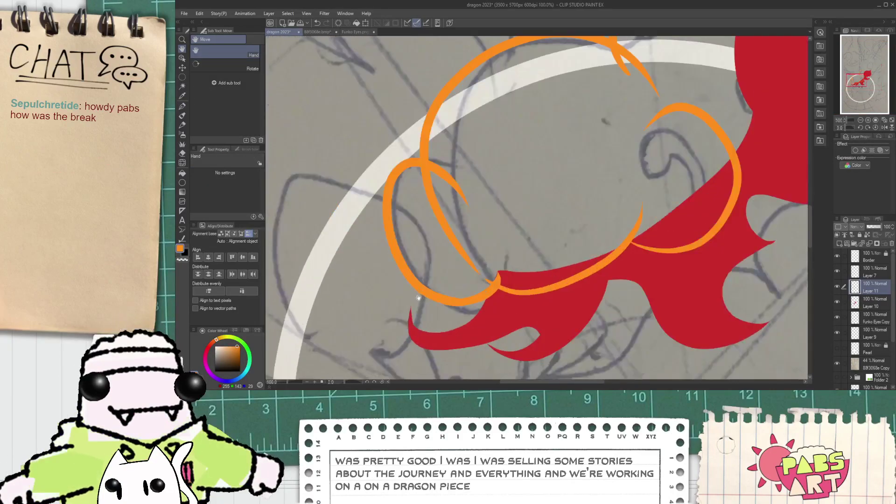
key("m")
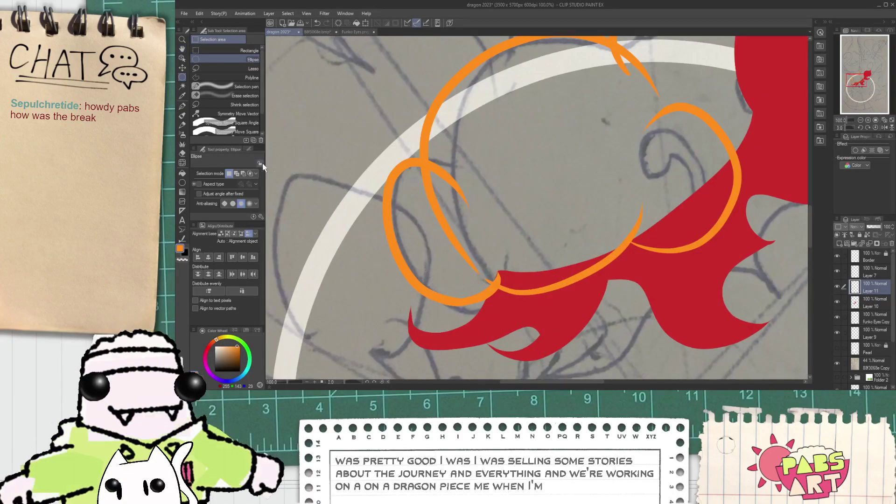
left_click(230, 70)
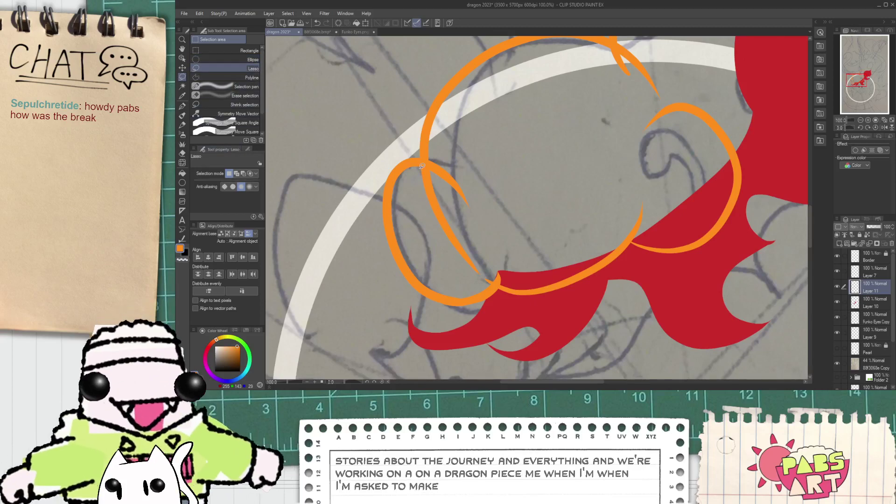
mouse_move(422, 166)
left_mouse_down()
mouse_move(356, 187)
mouse_move(415, 329)
mouse_move(483, 321)
left_mouse_up()
left_click_drag(501, 289, 486, 282)
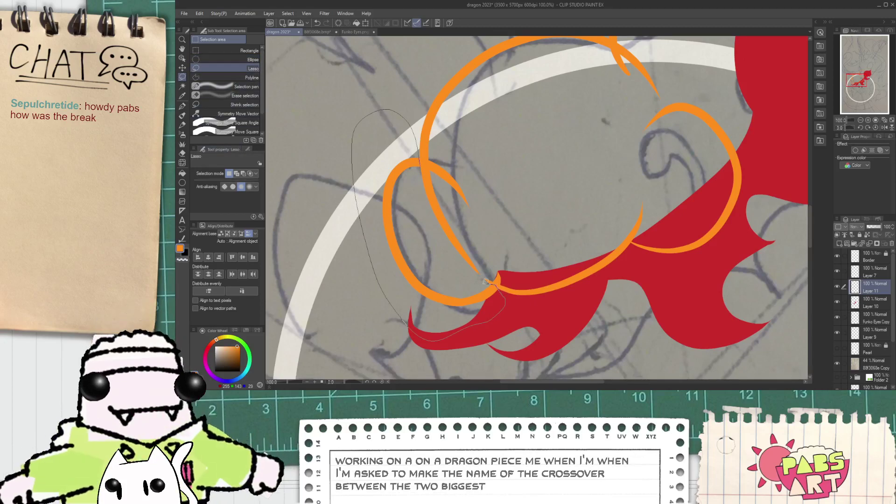
left_click_drag(451, 240, 422, 167)
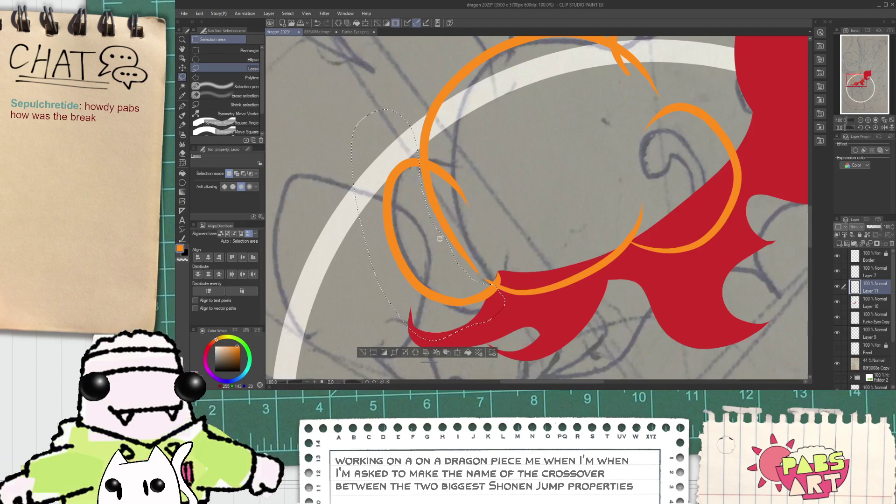
key("k")
left_click_drag(432, 278, 457, 298)
left_click(392, 346)
- Move the whole orange line layer slightly up and to the left, away from the red shape
scroll(401, 347, "down", 3)
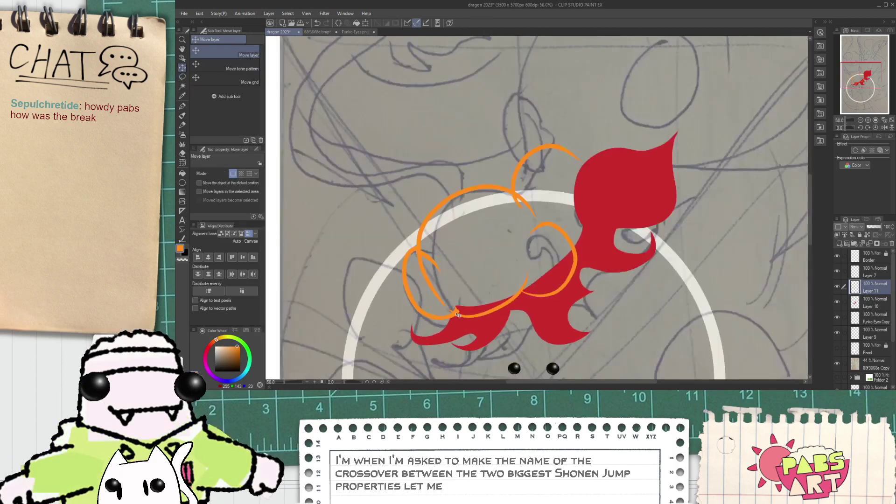
left_click_drag(497, 306, 499, 297)
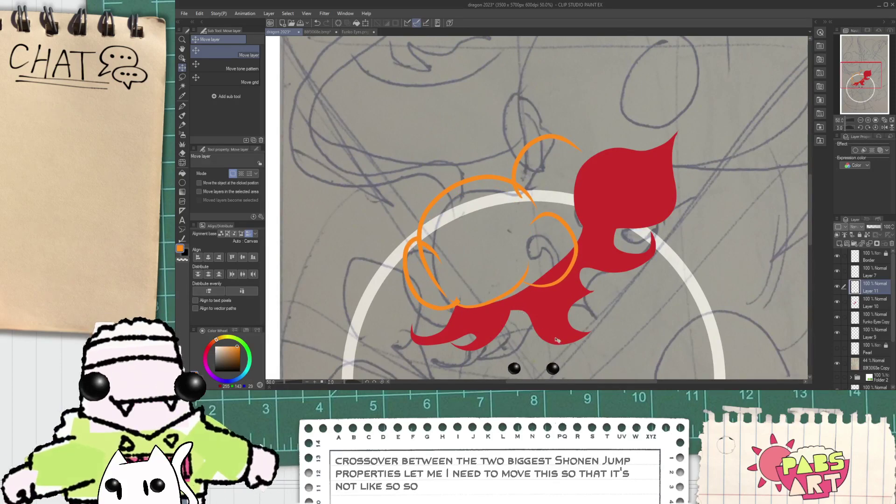
left_click_drag(526, 274, 524, 274)
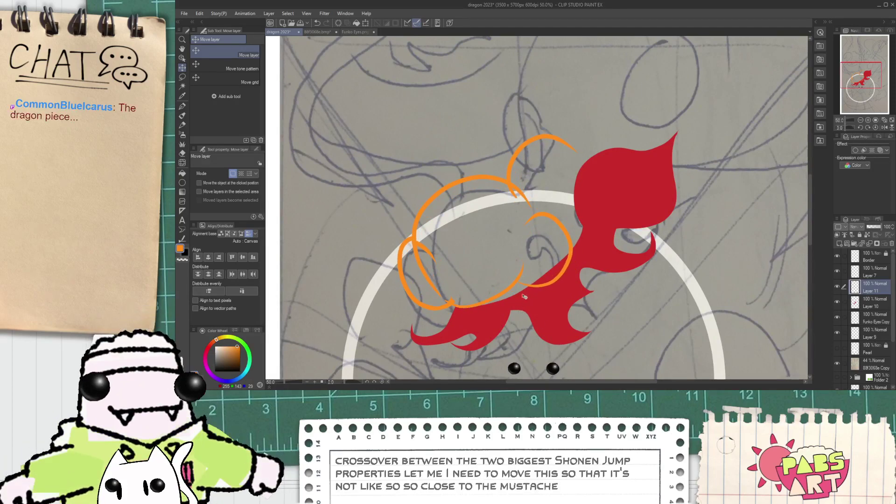
scroll(506, 313, "up", 3)
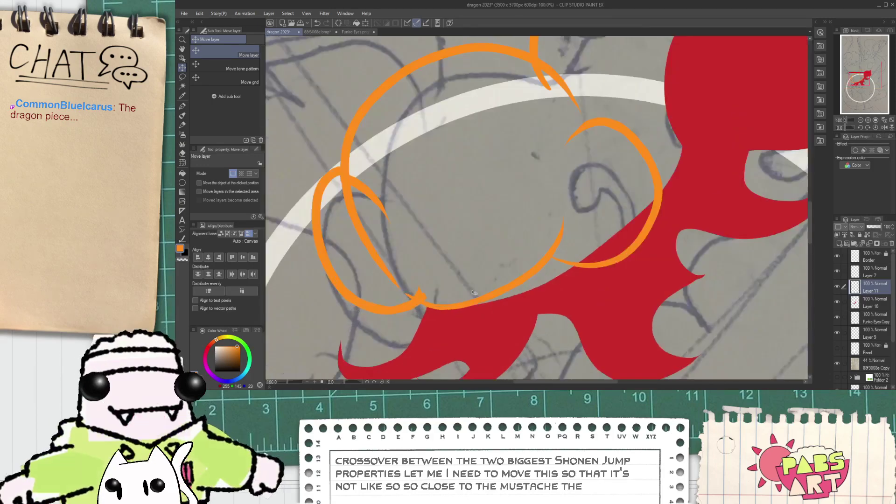
scroll(530, 293, "down", 1)
key("space")
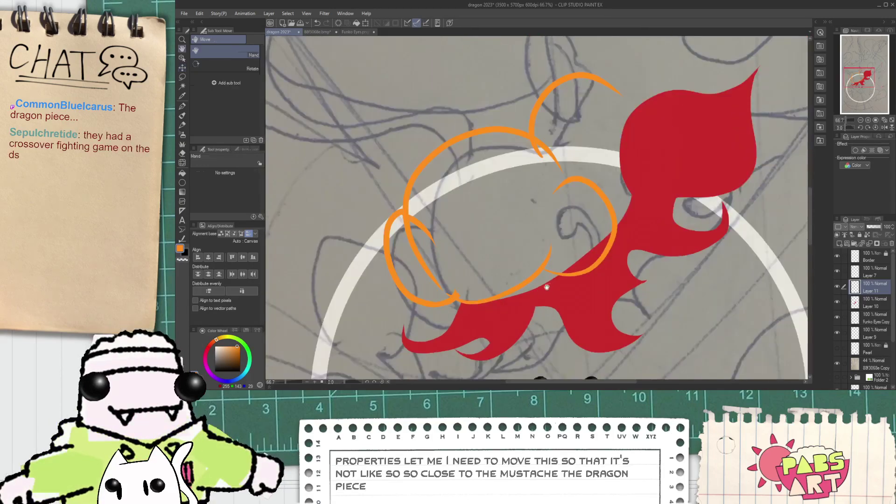
left_click_drag(547, 286, 530, 279)
- On the red ear layer, sample the red and fill the gap beneath the orange lower curve with the Milli Pen
left_click(871, 318)
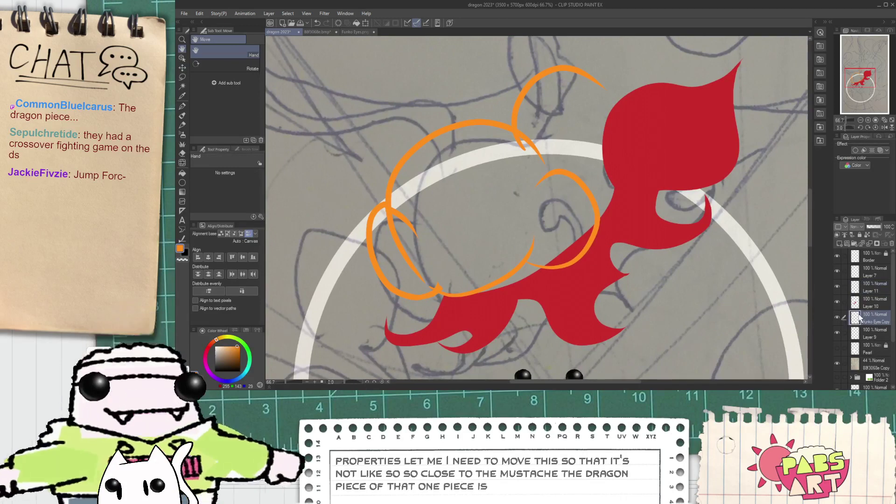
left_click(871, 302)
left_click(453, 300, "alt")
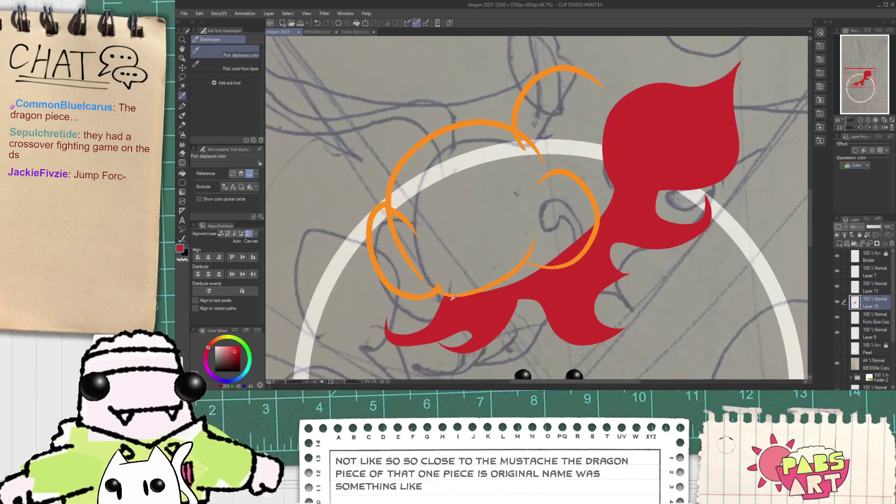
left_click(182, 106)
left_click(228, 105)
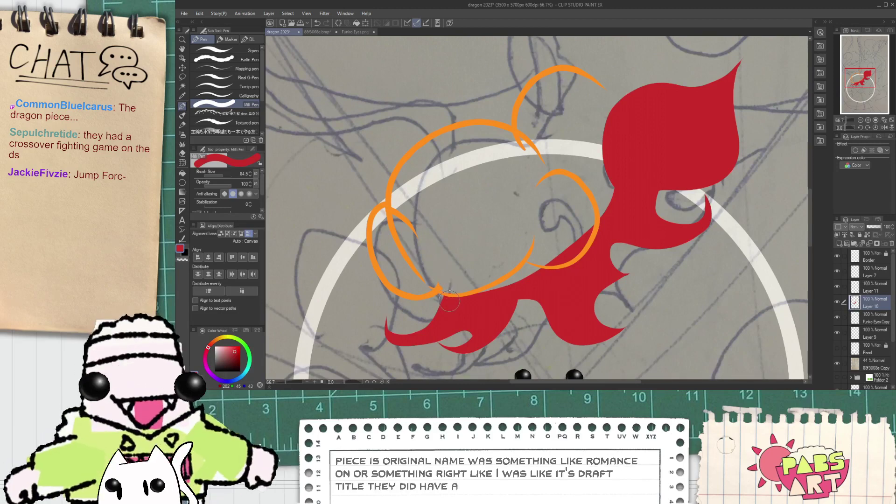
mouse_move(450, 302)
left_mouse_down()
mouse_move(465, 284)
mouse_move(533, 258)
left_mouse_up()
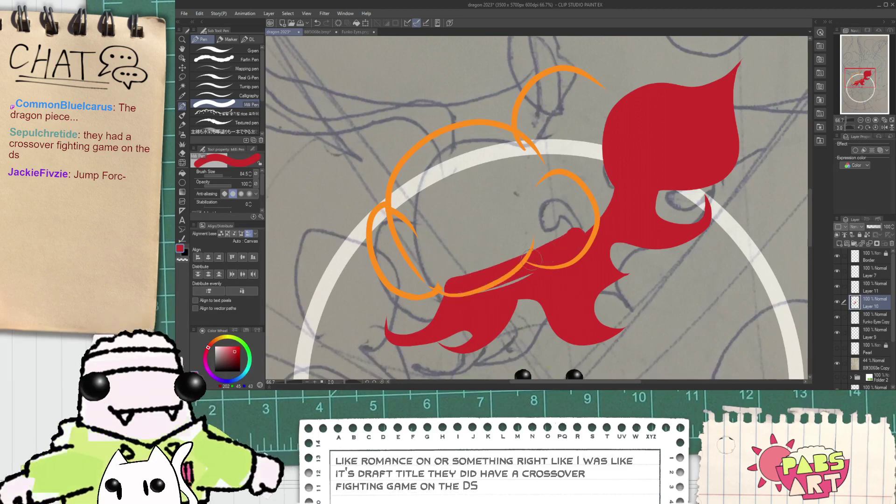
left_click_drag(477, 291, 629, 196)
left_click_drag(545, 252, 616, 190)
key("ctrl+z")
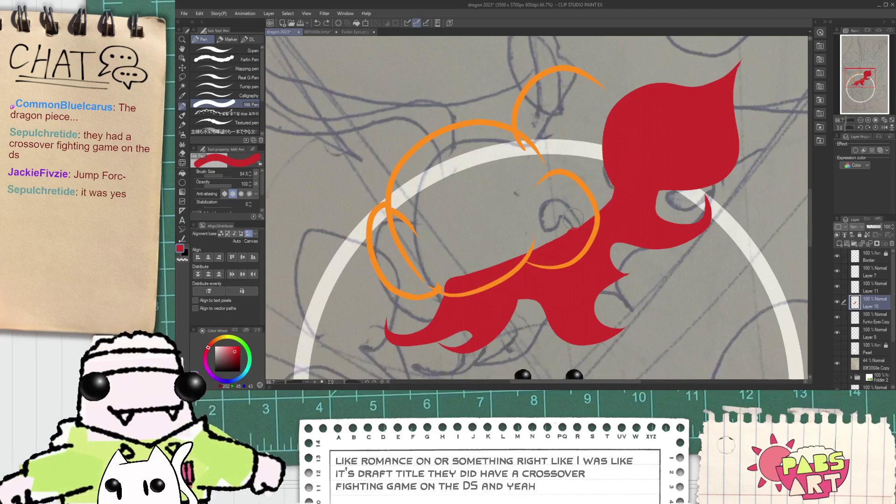
- Thicken the red stem's upper edge with a smooth stroke from the orange lower curve to the base of the round part
left_click_drag(498, 271, 614, 182)
key("ctrl+z")
left_click_drag(497, 262, 600, 169)
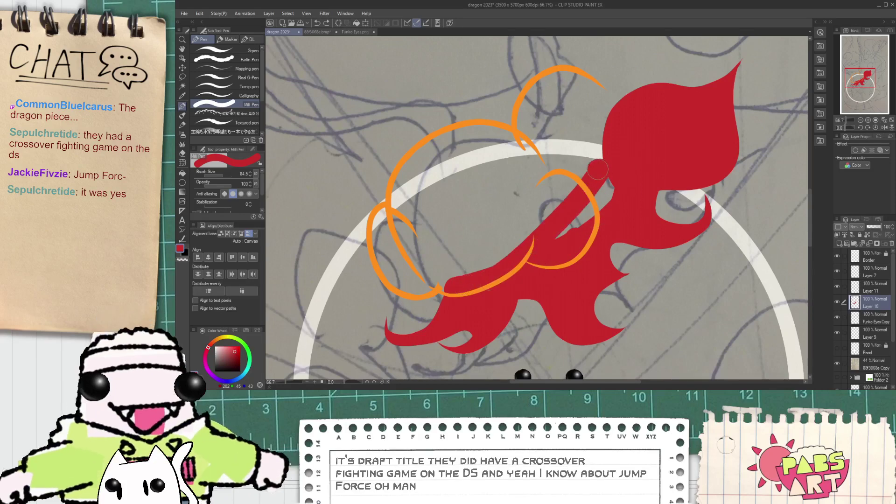
key("ctrl+z")
left_click_drag(485, 267, 607, 180)
key("ctrl+z")
left_click_drag(474, 281, 607, 178)
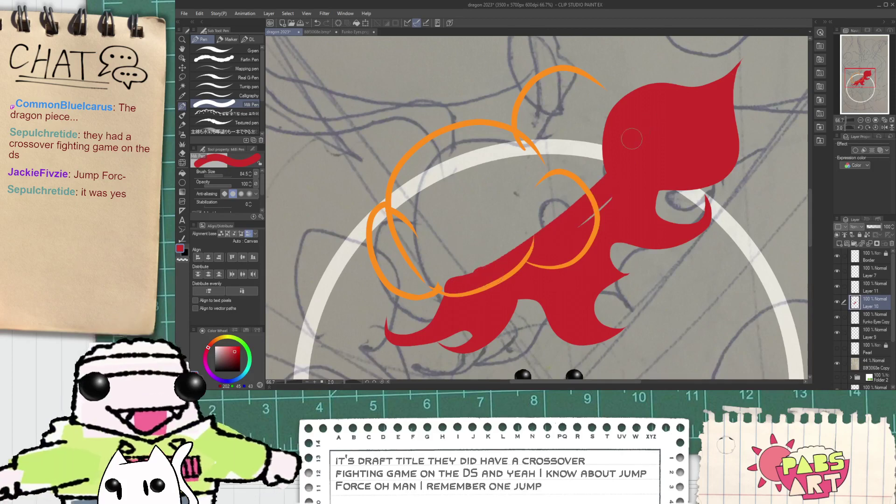
key("ctrl+z")
mouse_move(480, 279)
left_mouse_down()
mouse_move(524, 260)
mouse_move(624, 165)
left_mouse_up()
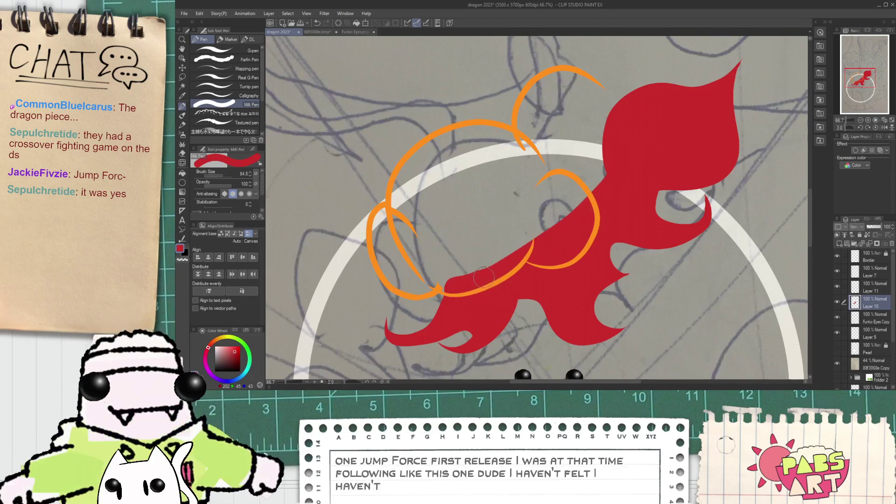
- On the orange line layer, sample the orange and draw a G-pen curve from the big lobe's top to the upper arc
left_click(866, 288)
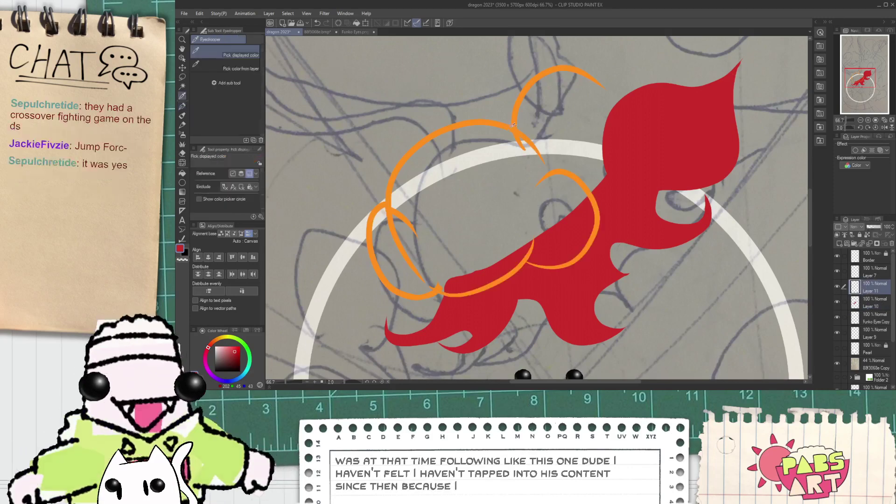
scroll(505, 122, "up", 2)
left_click(504, 123, "alt")
scroll(504, 140, "down", 2)
left_click_drag(489, 139, 476, 184)
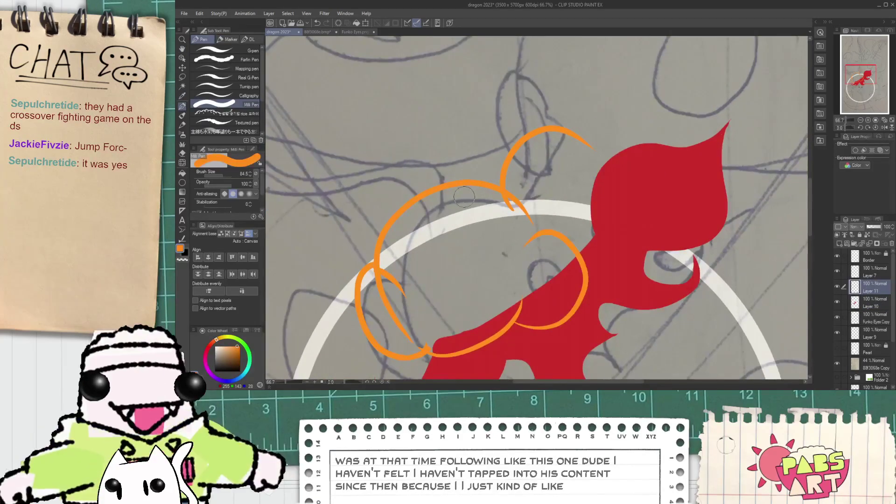
left_click(219, 50)
scroll(505, 197, "up", 1)
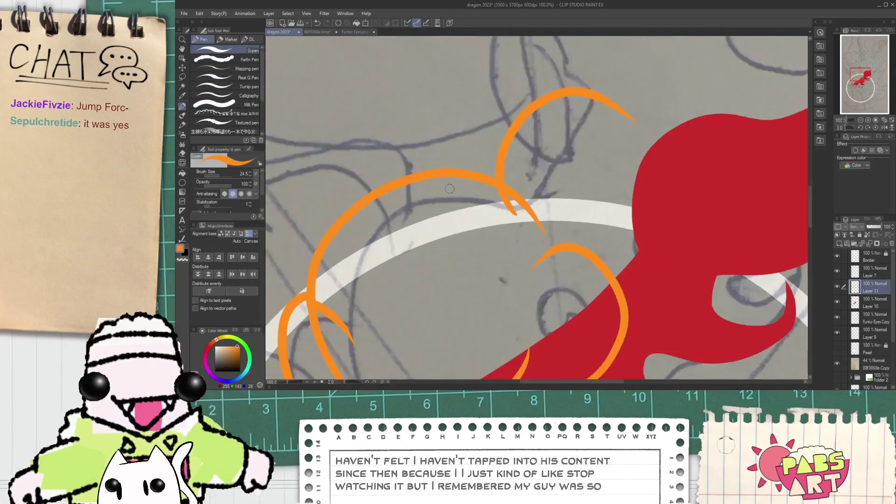
left_click_drag(430, 192, 553, 95)
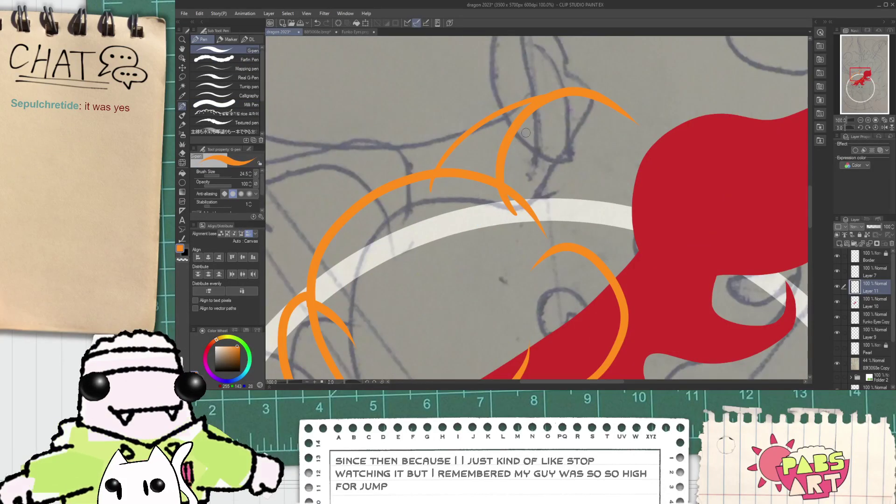
- Try G-pen curves from the orange small lobe's edge up across the red round part
scroll(527, 131, "down", 2)
left_click_drag(586, 115, 488, 172)
scroll(488, 172, "down", 1)
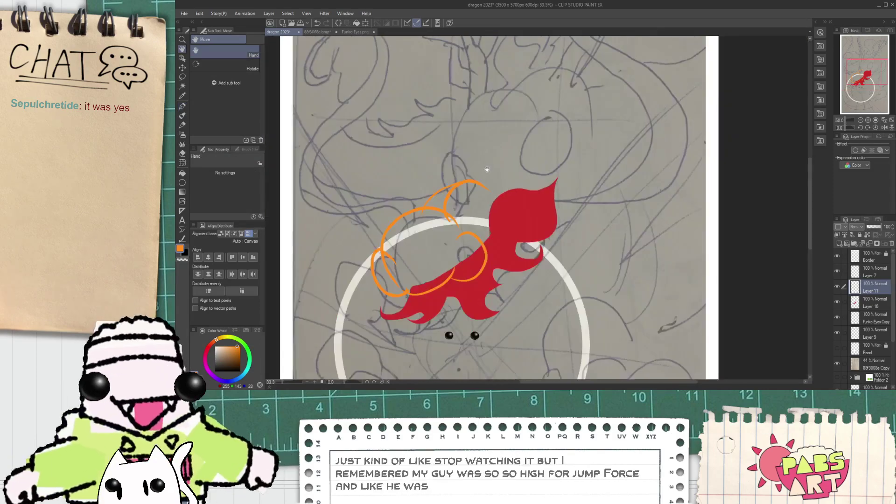
left_click_drag(498, 202, 492, 181)
scroll(492, 181, "up", 1)
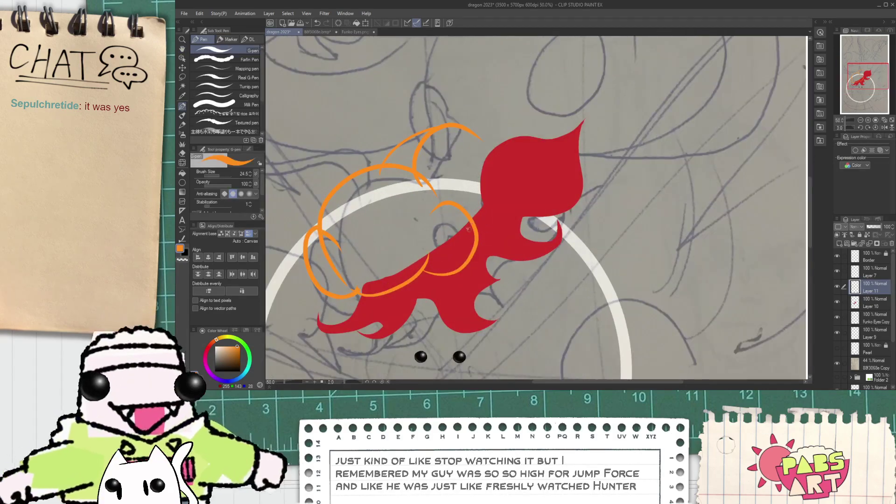
left_click_drag(463, 228, 553, 140)
key("ctrl+z")
mouse_move(462, 228)
left_mouse_down()
mouse_move(516, 170)
mouse_move(568, 130)
left_mouse_up()
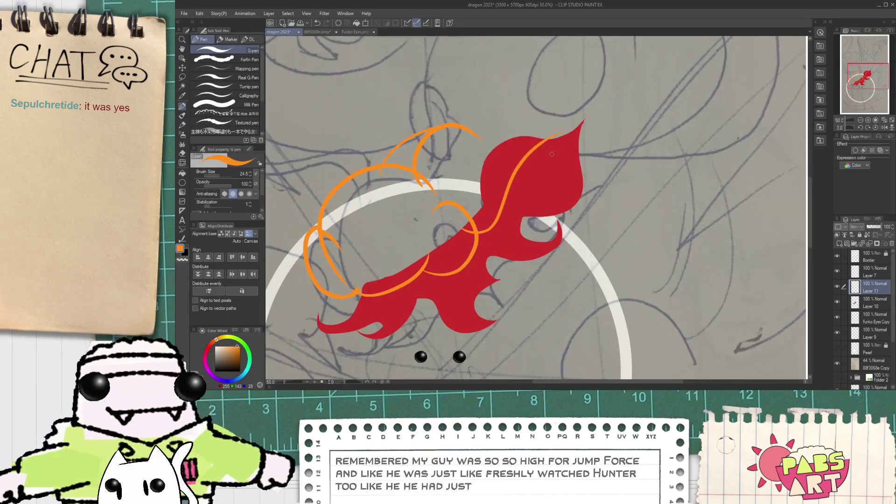
key("ctrl+z")
mouse_move(465, 229)
left_mouse_down()
mouse_move(517, 166)
mouse_move(624, 150)
left_mouse_up()
key("ctrl+z")
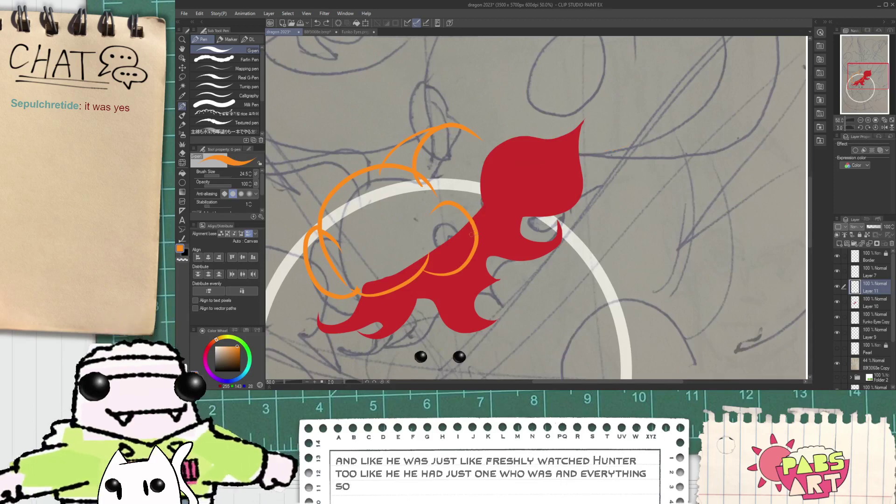
- Draw an orange G-pen curve from the small lobe through the red round part to its top edge
left_click_drag(461, 237, 582, 165)
key("ctrl+z")
mouse_move(459, 239)
left_mouse_down()
mouse_move(513, 152)
mouse_move(470, 236)
mouse_move(545, 138)
left_mouse_up()
key("ctrl+z")
scroll(537, 150, "down", 1)
key("space")
left_click_drag(516, 169, 525, 208)
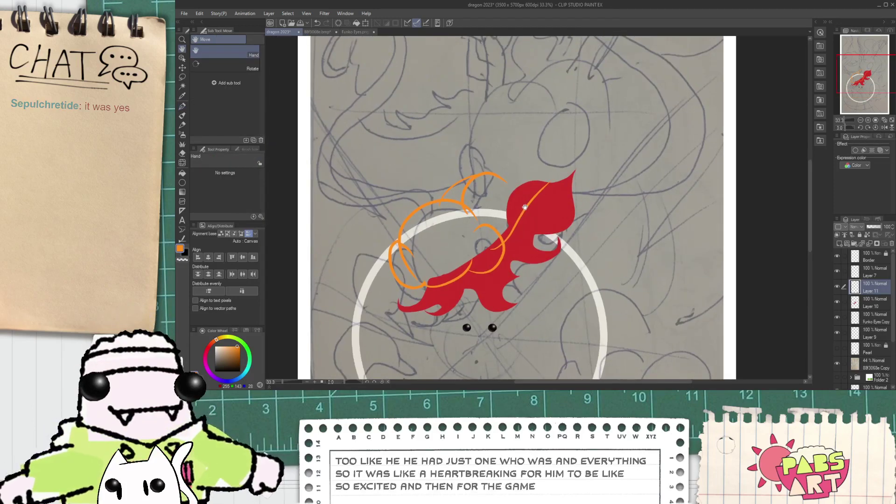
- Draw the orange outline from the upper arc up the sketched head's left side and over its top
left_click_drag(497, 145, 442, 222)
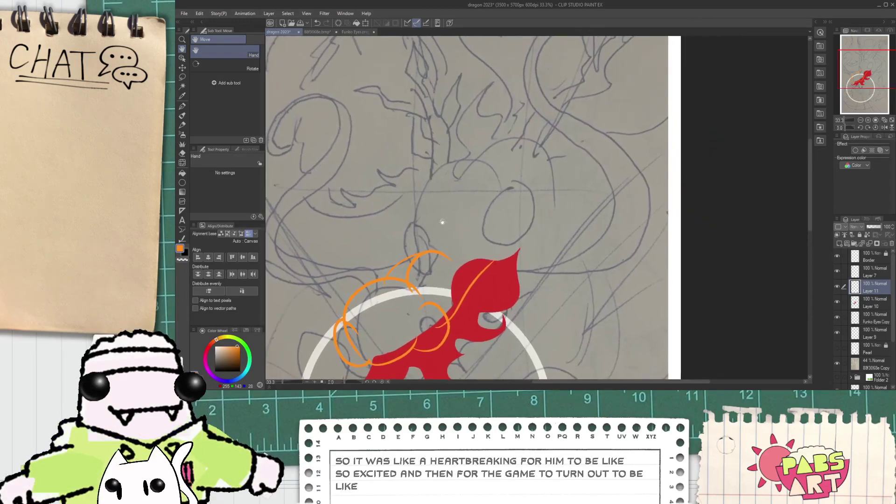
scroll(442, 223, "up", 1)
key("p")
key("ctrl+z")
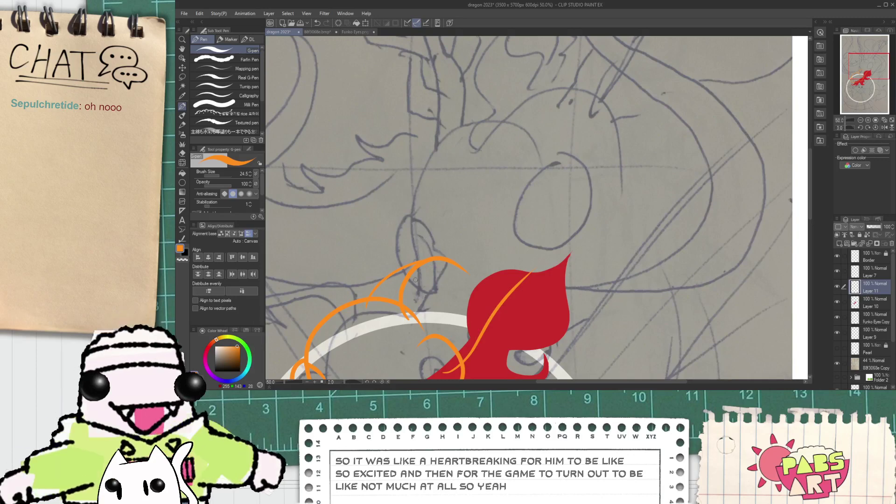
left_click_drag(410, 262, 434, 162)
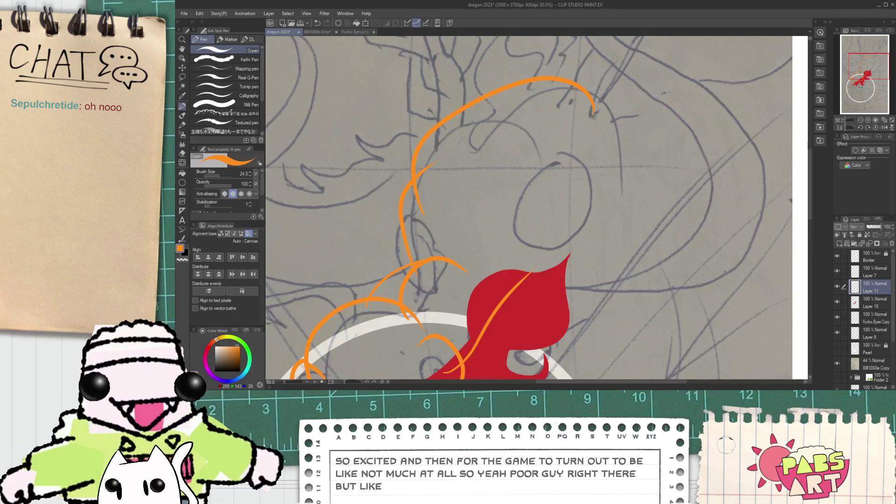
mouse_move(578, 86)
left_mouse_down()
mouse_move(650, 154)
mouse_move(654, 216)
left_mouse_up()
key("ctrl+z")
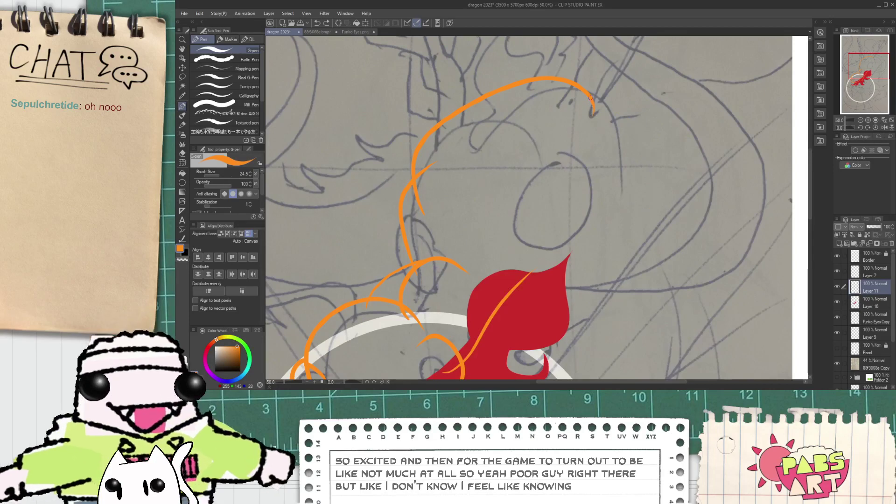
- Continue the orange head outline from the end of the top curve down the right side
left_click_drag(591, 98, 627, 306)
left_click_drag(585, 277, 551, 215)
key("ctrl+z")
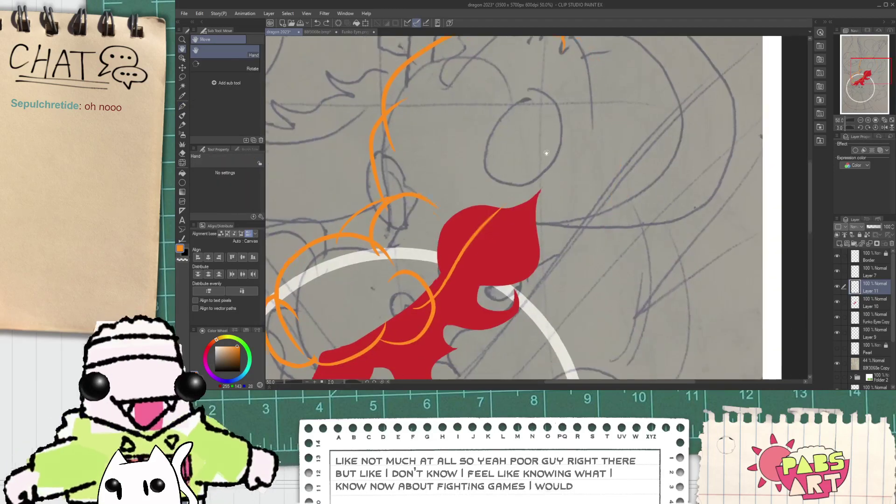
left_click_drag(547, 152, 563, 218)
left_click_drag(575, 110, 626, 218)
key("ctrl+z")
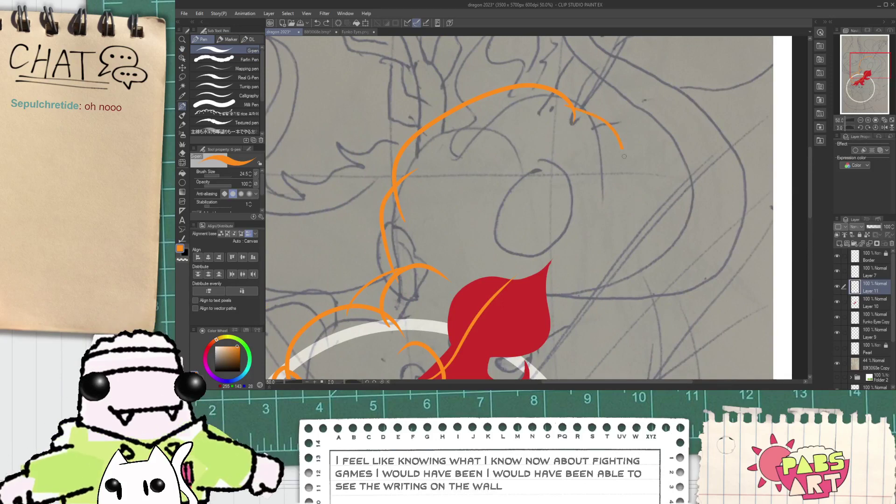
left_click_drag(624, 157, 583, 267)
- Join the curve on the red part to the head's right side with an orange stroke and erase the overshooting tip
scroll(488, 299, "up", 1)
left_click_drag(472, 319, 623, 257)
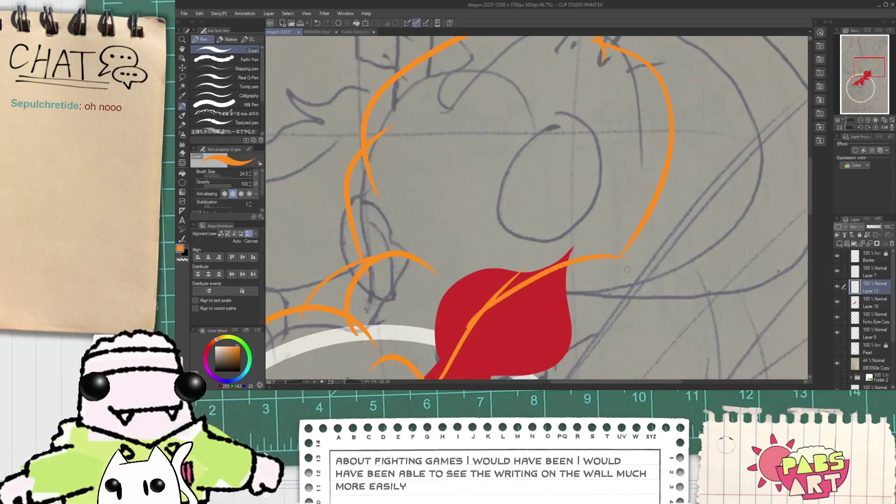
scroll(604, 269, "up", 1)
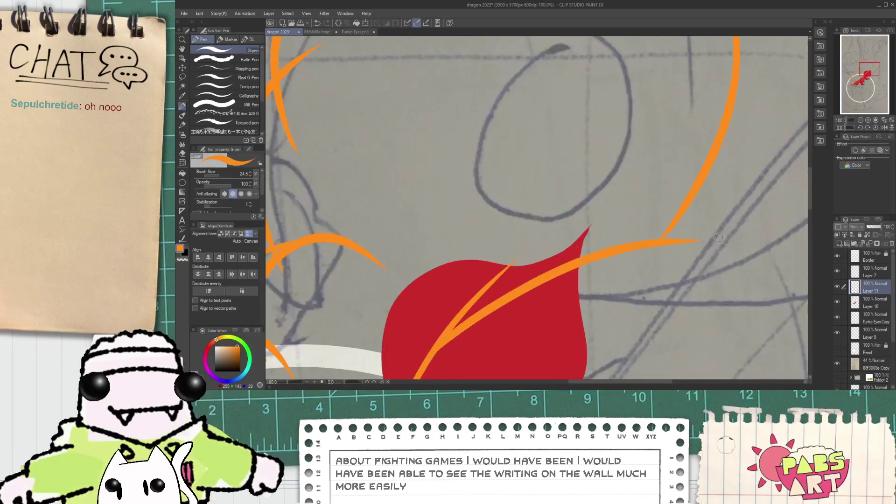
scroll(696, 250, "up", 1)
key("e")
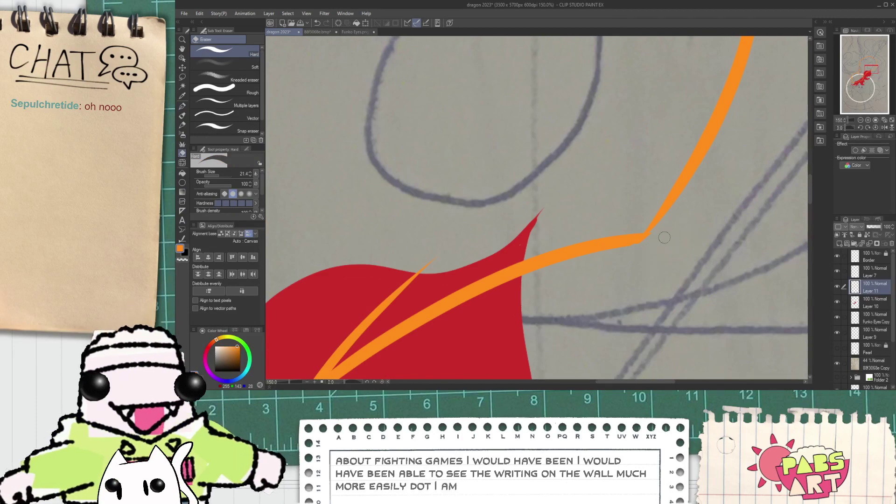
- Hide the red shape layer and the sketch layer, leaving the orange outline on show
scroll(665, 237, "down", 5)
key("h")
left_click_drag(768, 374, 752, 354)
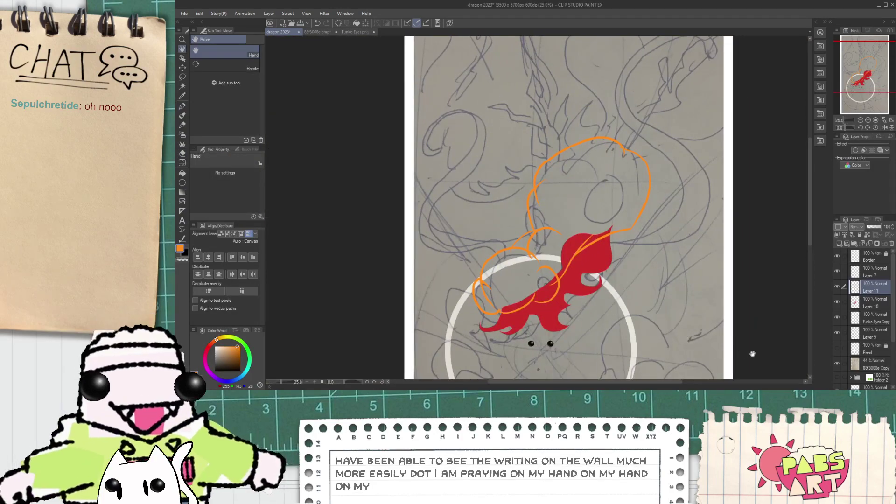
key("ctrl+plus")
left_click(838, 302)
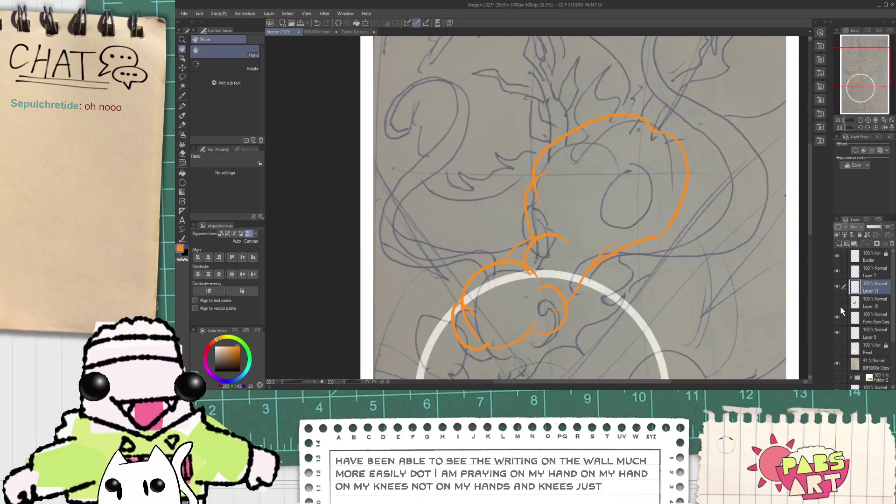
left_click(837, 363)
- Check the layers' visibility to locate the one that holds the white ring
key("g")
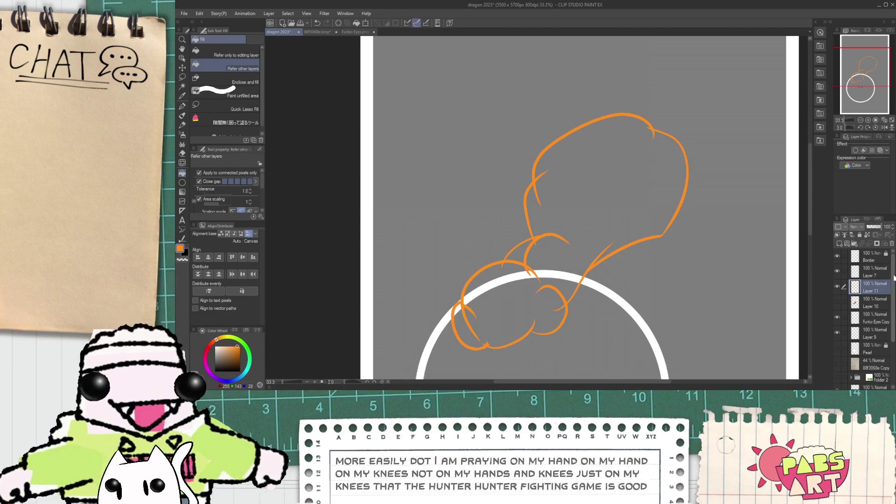
left_click_drag(893, 277, 893, 279)
scroll(893, 277, "down", 1)
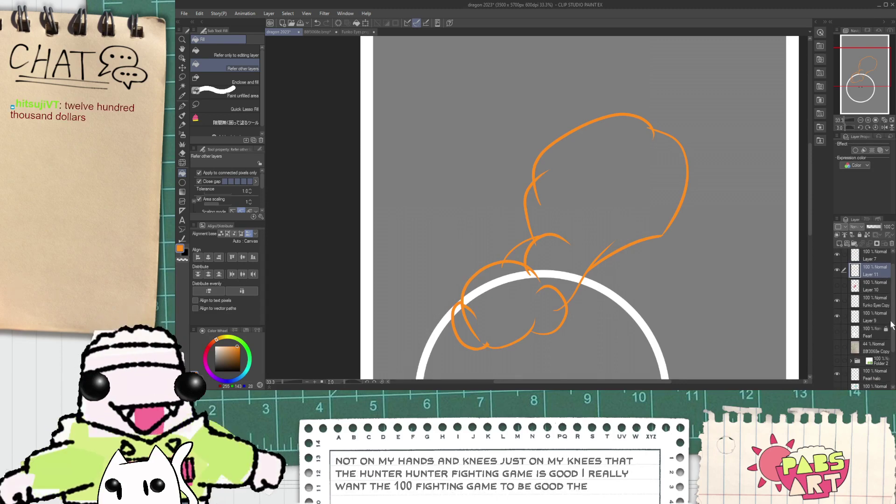
scroll(893, 326, "up", 1)
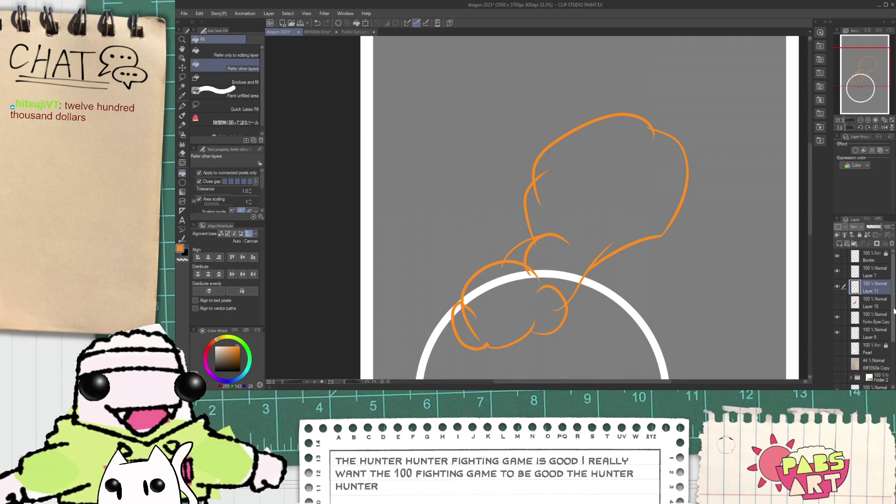
left_click(837, 258)
left_click(837, 272)
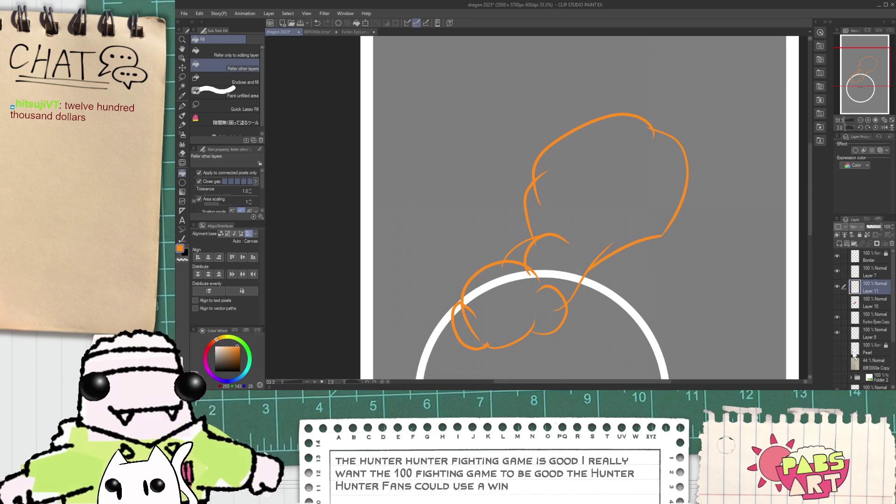
scroll(893, 332, "down", 2)
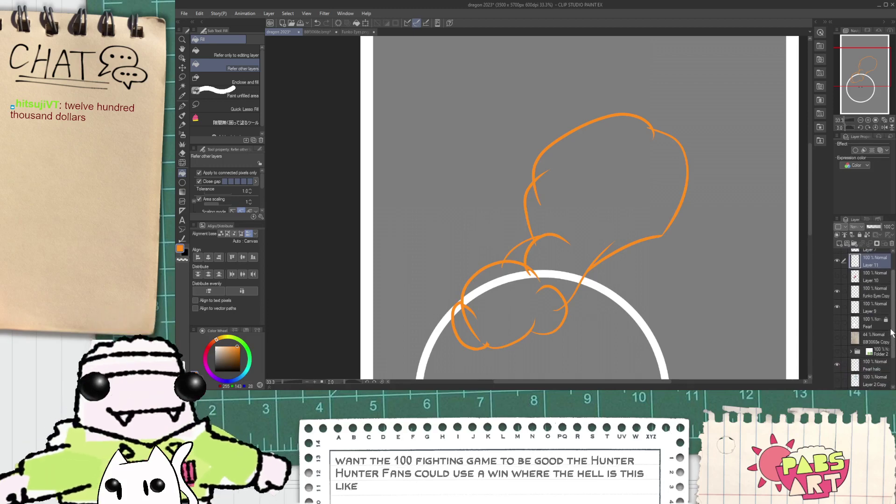
left_click_drag(892, 332, 893, 334)
left_click(838, 257)
left_click(838, 257)
left_click(844, 304)
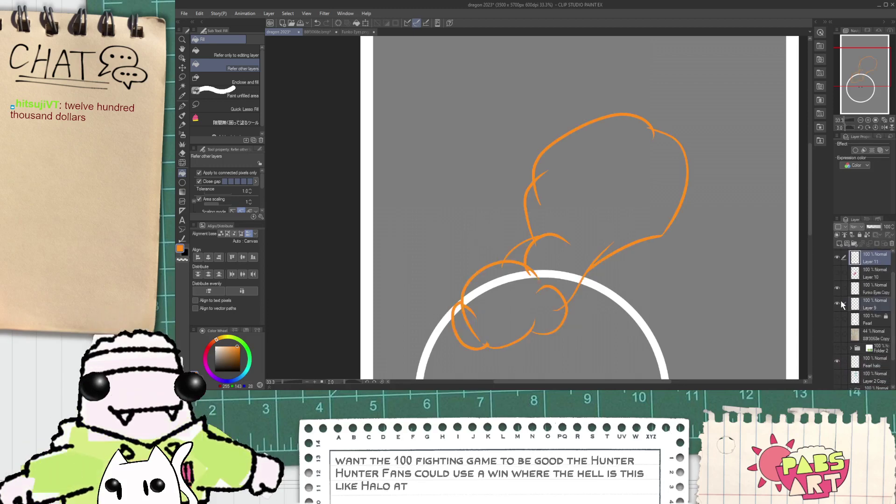
- Move the Pearl halo layer directly above the sketch layer and hide it
left_click_drag(836, 366, 871, 317)
left_click(838, 320)
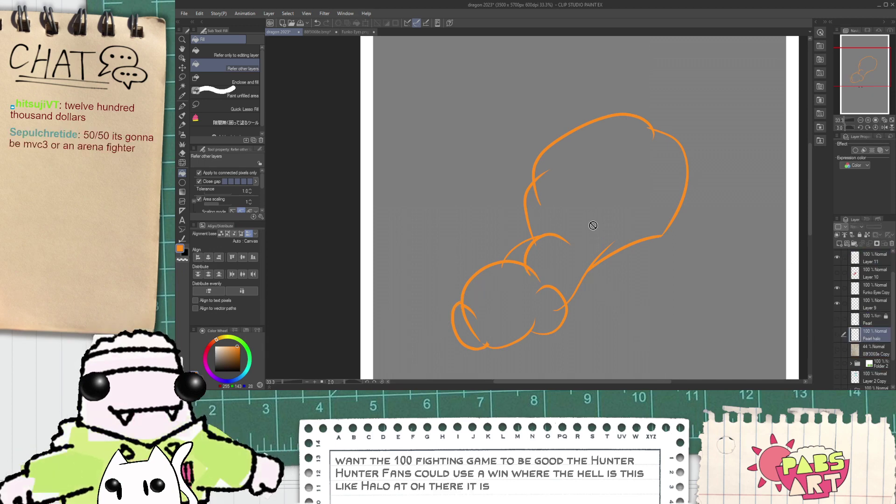
key("space")
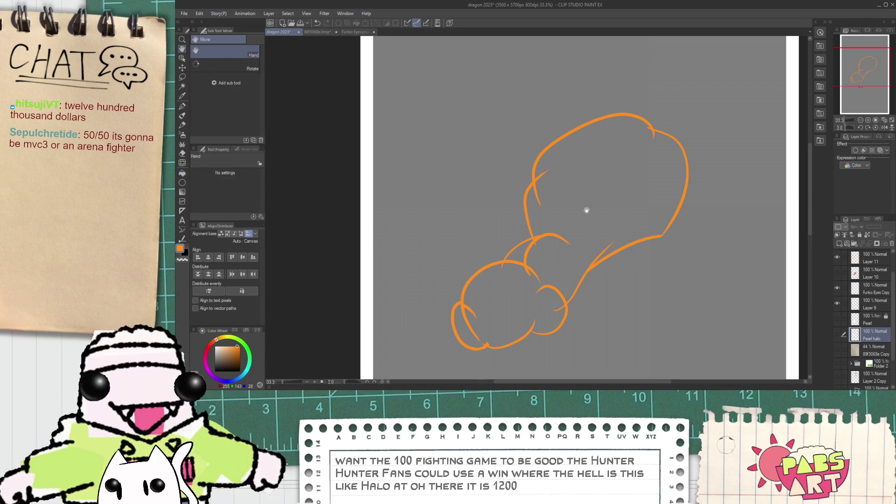
left_click_drag(586, 211, 594, 240)
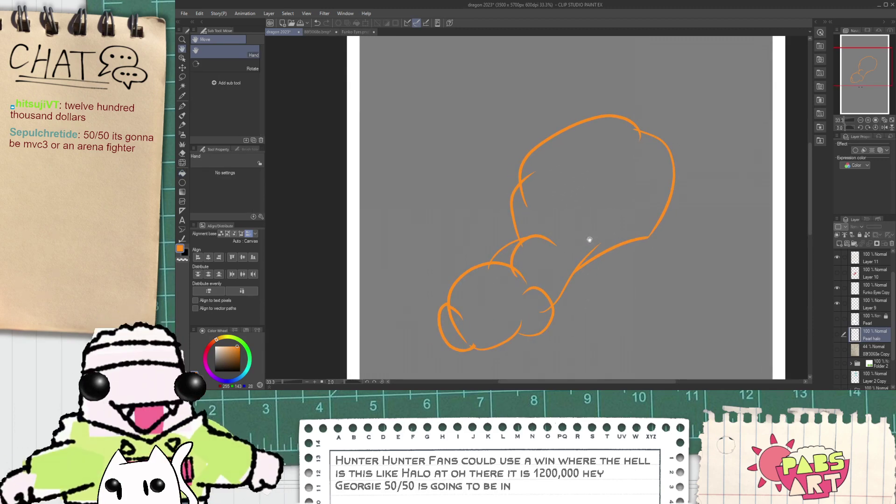
- On the orange outline layer, fill all the enclosed lobes and the head with orange
left_click(859, 306)
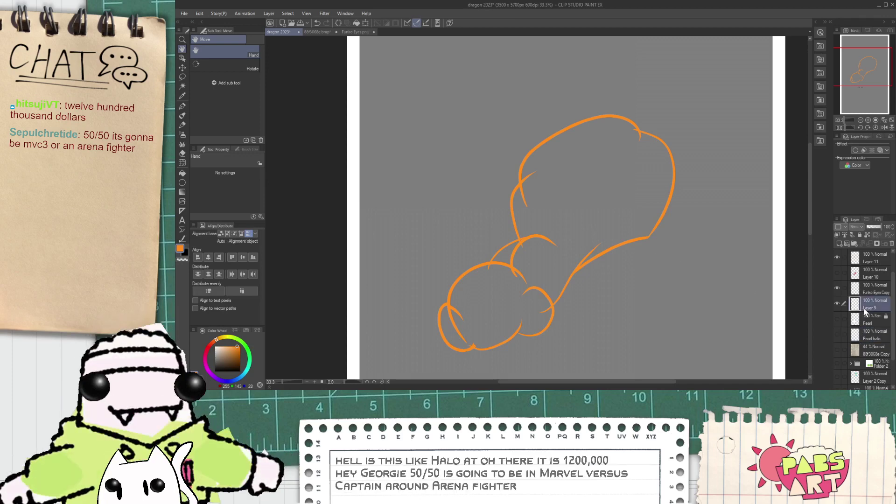
left_click(837, 295)
left_click(838, 257)
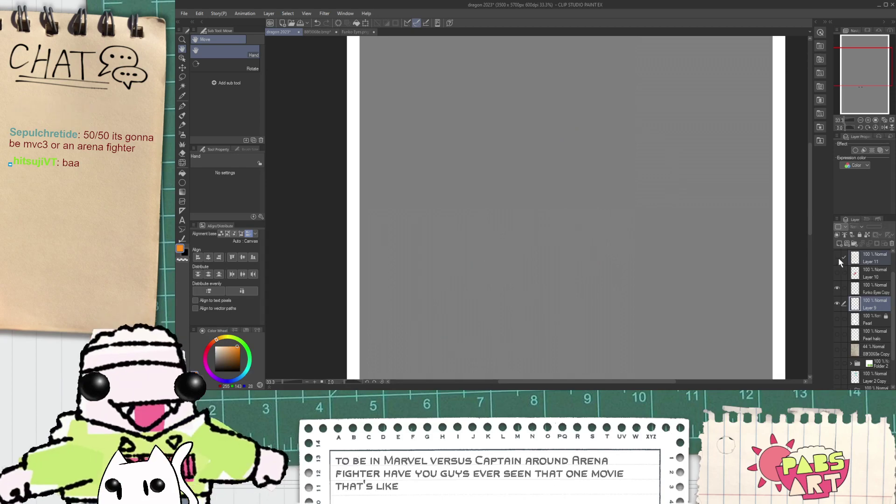
left_click(838, 258)
left_click(862, 259)
key("g")
left_click(487, 300)
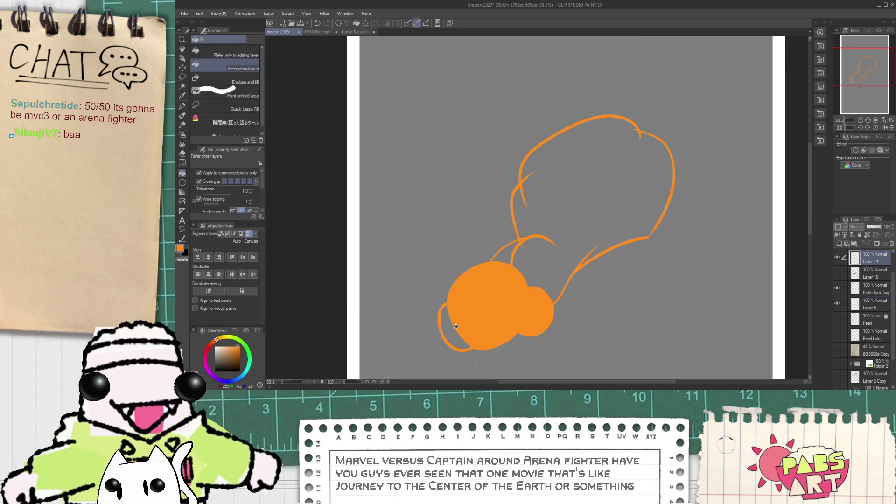
left_click(530, 261)
- Patch the tiny gap at the notch between the orange head and upper lobe with the G-pen
scroll(532, 255, "up", 2)
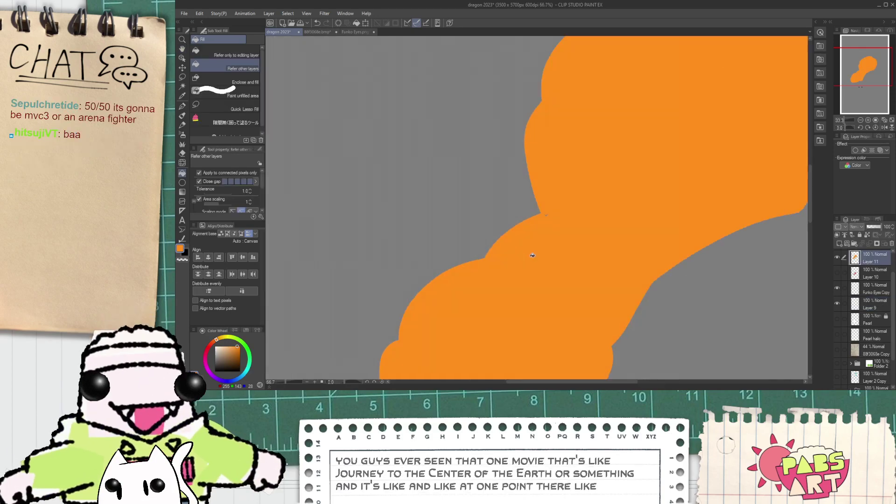
key("p")
scroll(545, 223, "up", 3)
left_click_drag(546, 196, 541, 210)
scroll(554, 215, "down", 3)
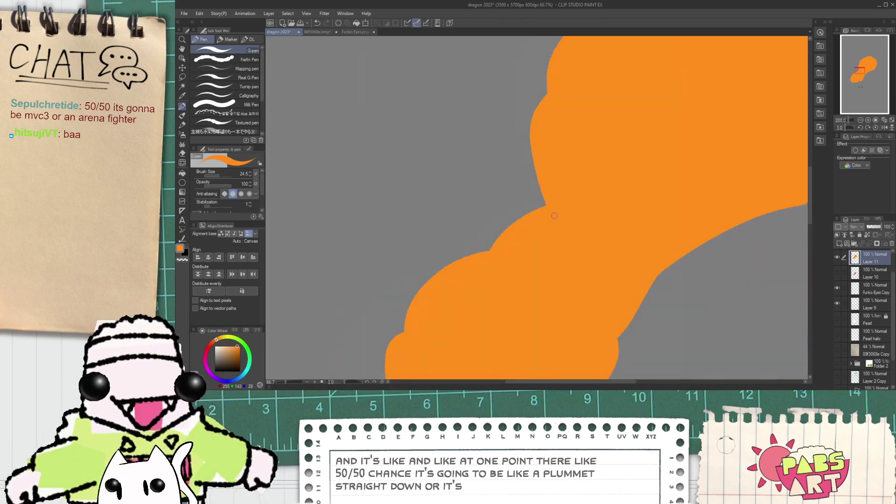
scroll(554, 215, "down", 2)
- Erase a thin curved slit between the orange shape's lower-left lobe and the big lobe with the Hard eraser
key("h")
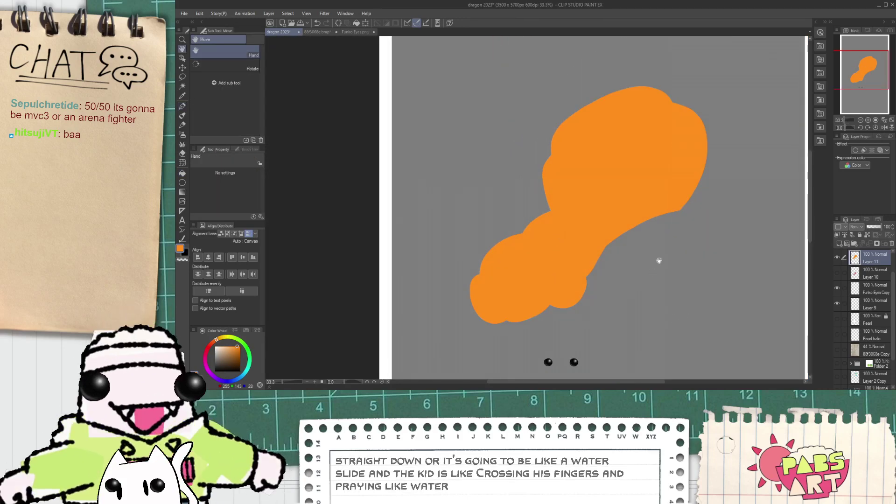
left_click_drag(702, 294, 671, 285)
scroll(584, 269, "up", 1)
scroll(479, 297, "up", 1)
left_click_drag(395, 334, 439, 318)
key("e")
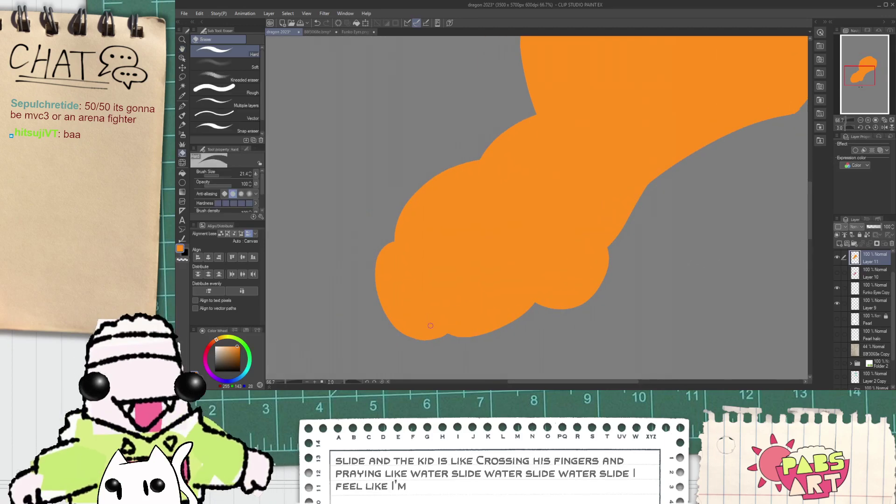
scroll(438, 319, "up", 2)
mouse_move(416, 281)
left_mouse_down()
mouse_move(472, 360)
mouse_move(420, 297)
left_mouse_up()
key("ctrl+z")
scroll(505, 351, "down", 1)
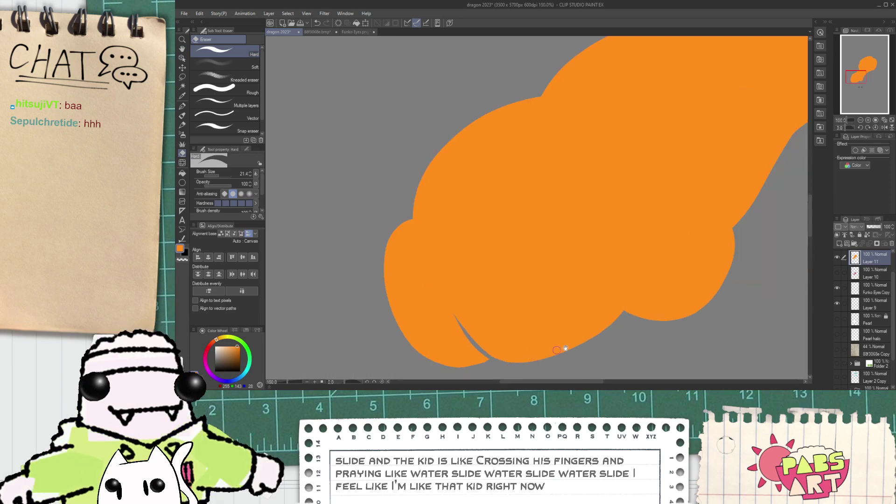
- Show the red ear layer, Layer 10, beneath the orange shape
key("p")
left_click(837, 273)
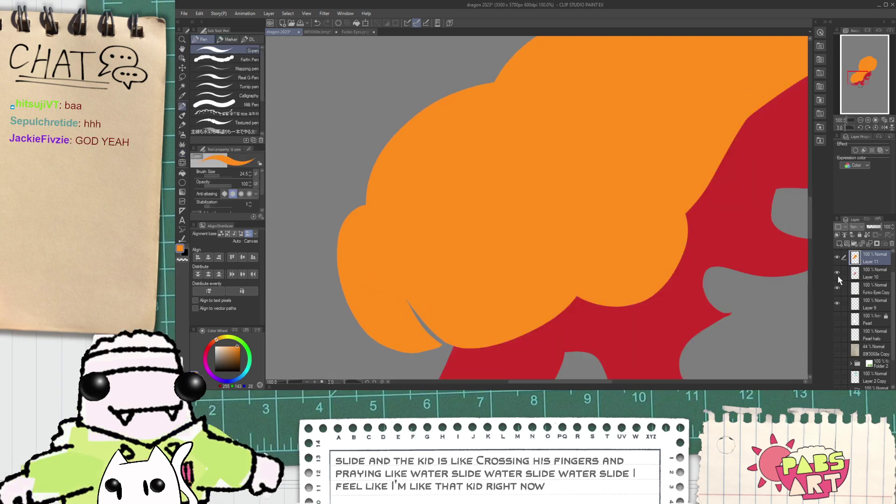
scroll(582, 280, "up", 1)
- Erase a thin spiral curl inside the orange shape's lower-right lobe with the Hard eraser, starting at the notch beside the big lobe
key("e")
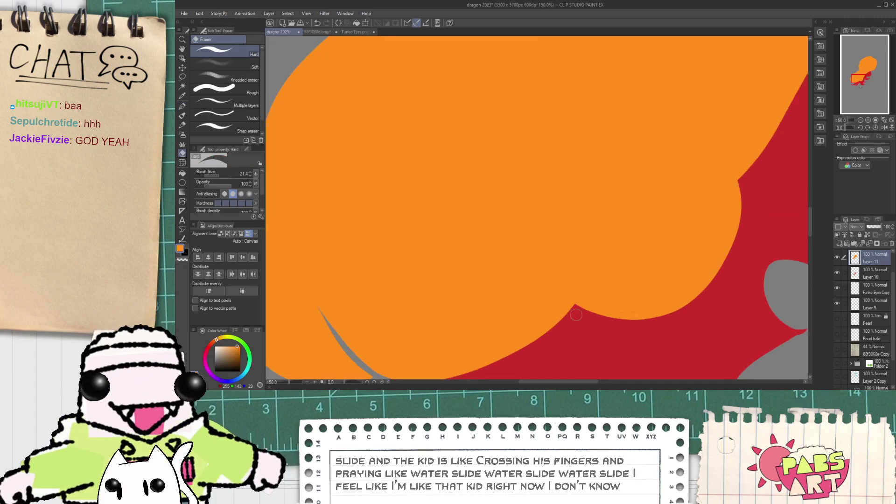
mouse_move(576, 307)
left_mouse_down()
mouse_move(643, 208)
mouse_move(587, 299)
left_mouse_up()
key("ctrl+z")
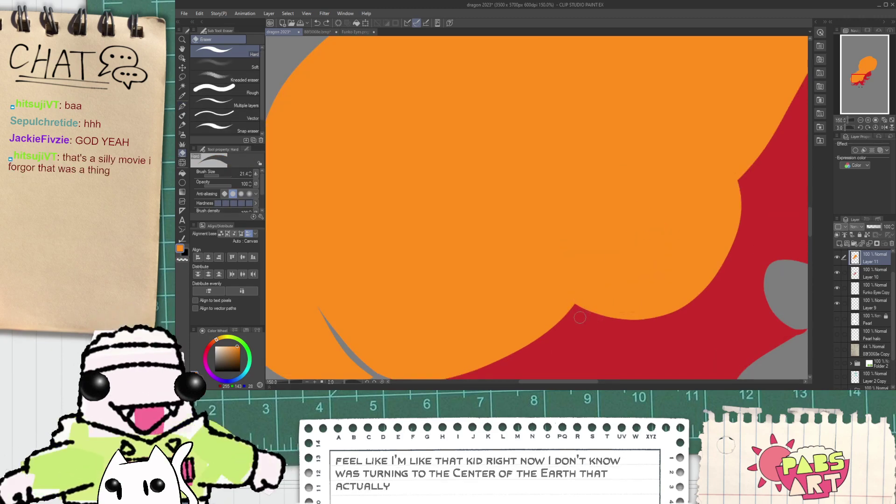
left_click_drag(575, 305, 632, 242)
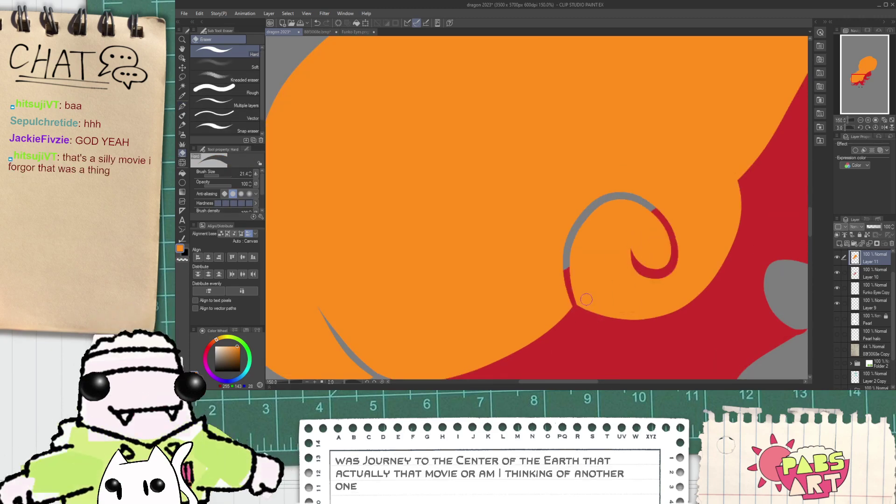
- Try to erase a longer curved slit that extends the existing one upward between the lower-left lobe and the big lobe
key("space")
left_click_drag(337, 333, 420, 280)
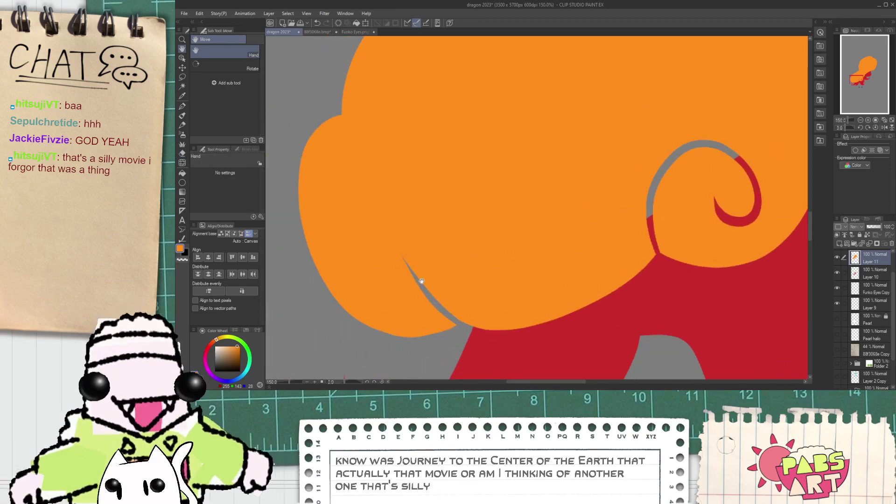
key("p")
key("e")
left_click_drag(424, 339, 433, 347)
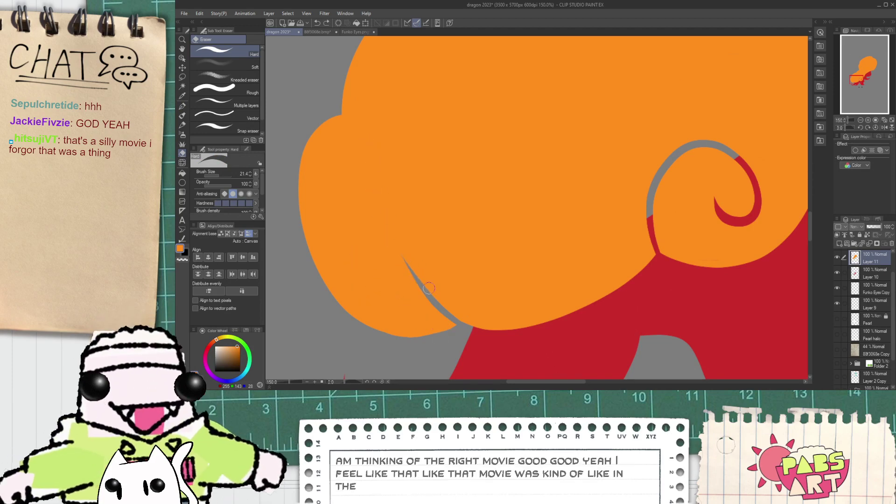
left_click_drag(476, 340, 366, 146)
key("ctrl+z")
left_click_drag(469, 334, 393, 129)
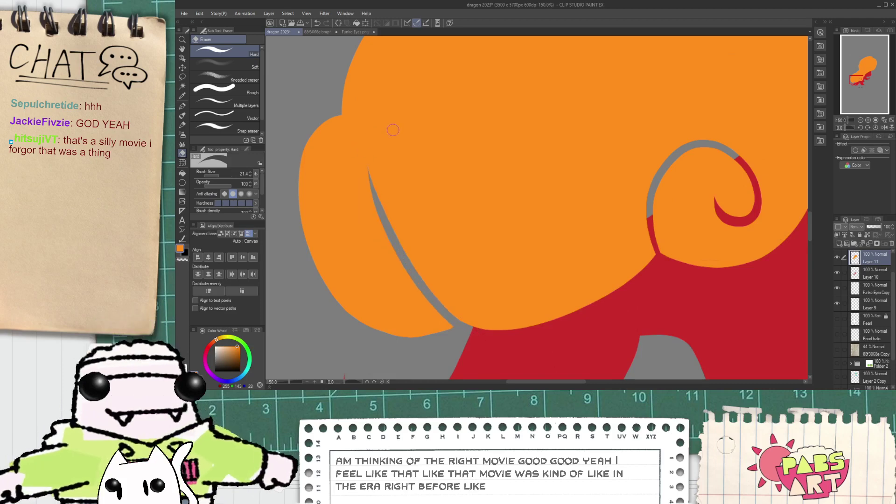
- Undo the longer slit, the spiral curl and the original short slit in the orange shape
key("ctrl+z")
key("ctrl+z")
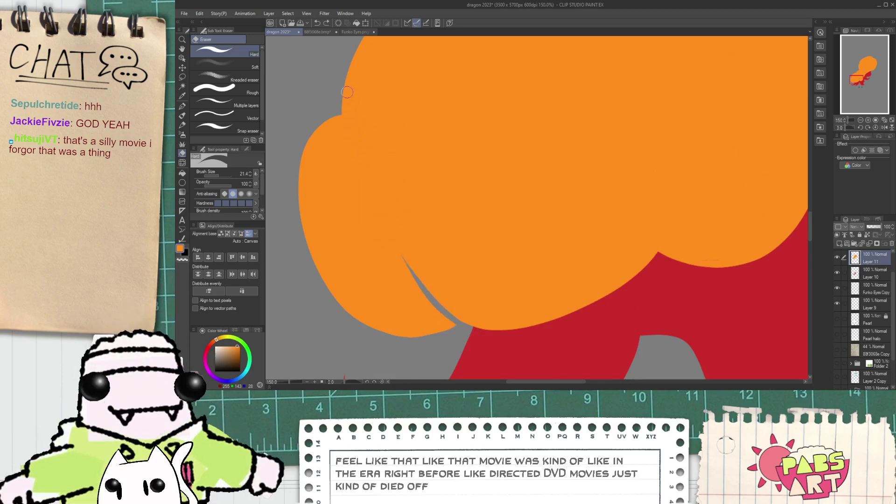
key("ctrl+z")
- Erase a thin spiral curl into the orange shape's lower-right lobe with the Hard eraser, starting just beside the notch
key("space")
left_click_drag(695, 299, 530, 312)
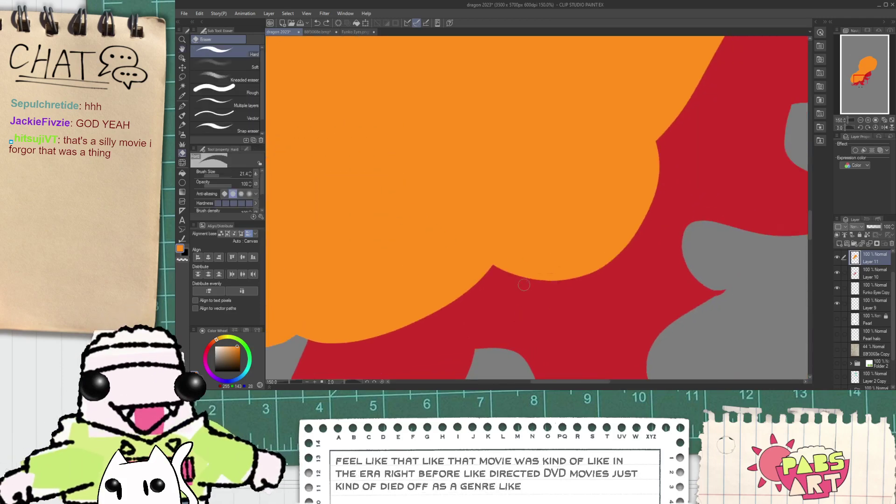
mouse_move(517, 273)
left_mouse_down()
mouse_move(542, 167)
mouse_move(534, 210)
left_mouse_up()
key("ctrl+minus")
key("space")
left_click_drag(366, 174, 486, 214)
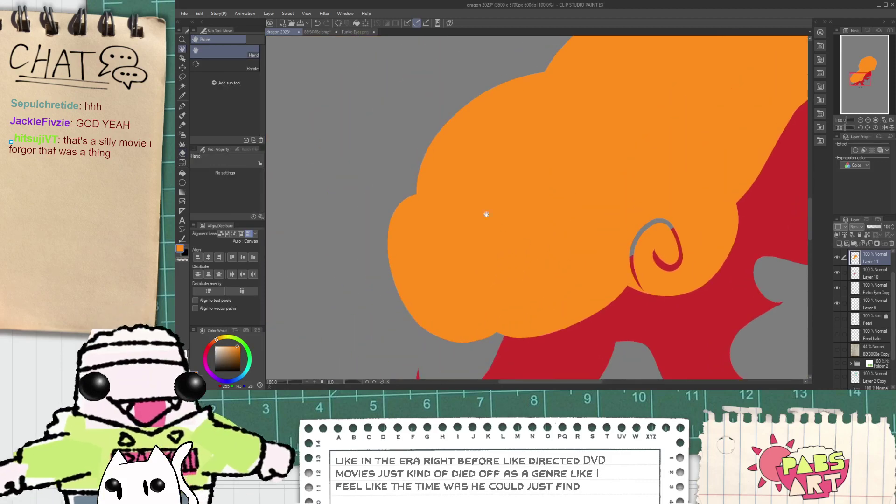
key("e")
left_click_drag(415, 192, 431, 244)
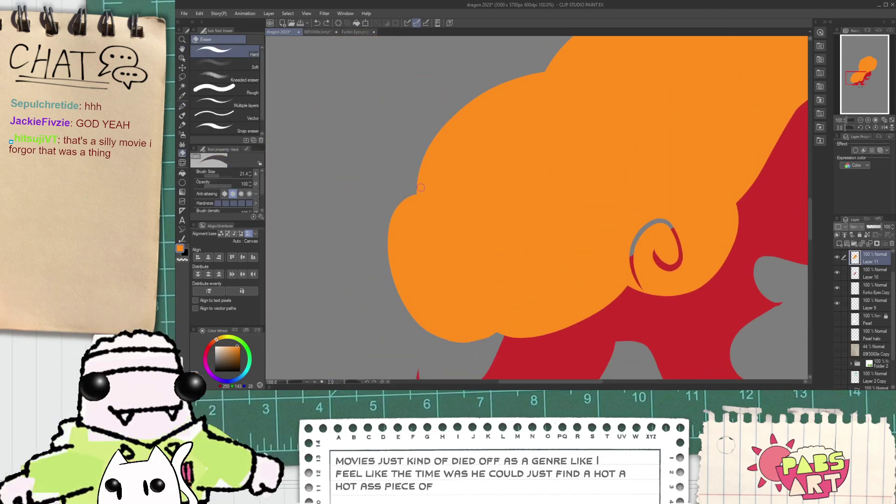
scroll(456, 286, "down", 2)
key("i")
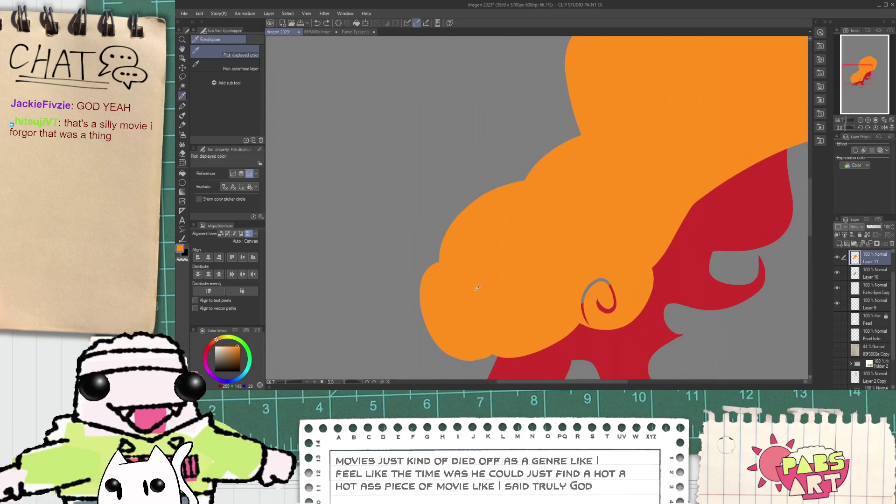
- Outline a larger rounded bulge above the lower orange mass with the G-pen and fill it with the same orange
key("p")
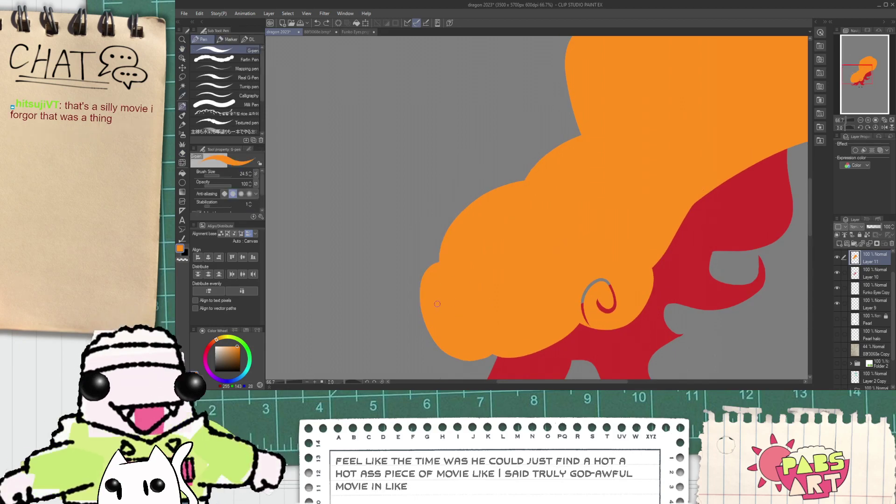
left_click_drag(437, 259, 559, 146)
key("g")
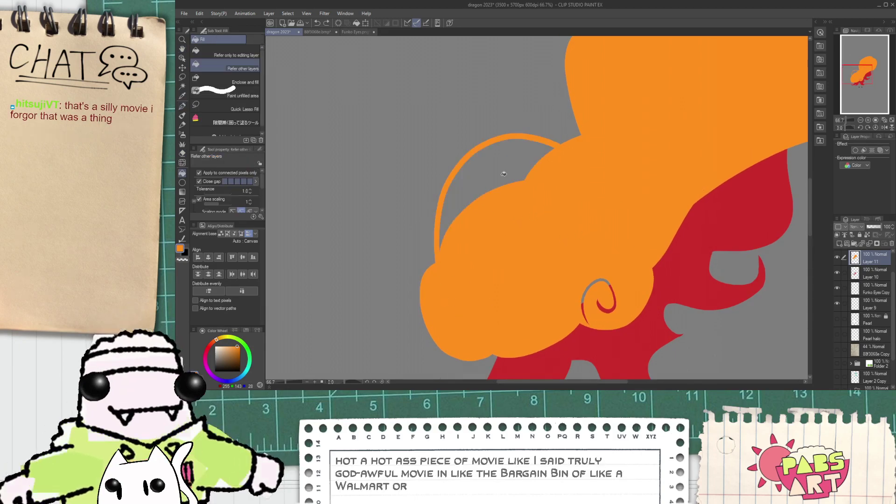
left_click(504, 175)
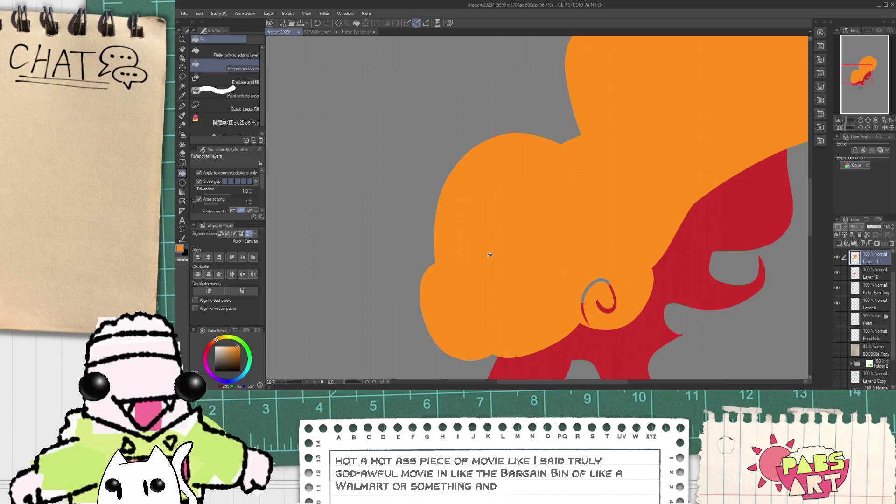
- Try to cut a tapering curved line inward from the notch on the lower orange mass's outer edge with the Hard eraser
key("space")
left_click_drag(442, 296, 436, 240)
scroll(435, 239, "up", 1)
key("p")
scroll(402, 192, "up", 2)
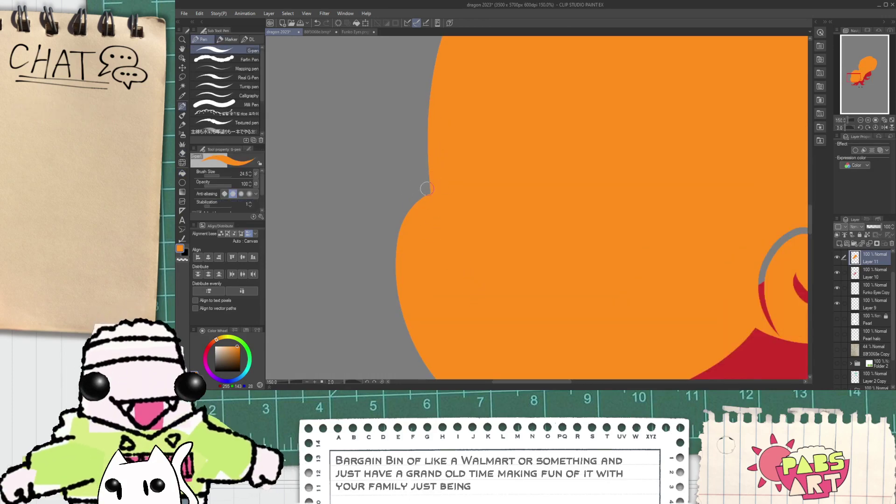
key("e")
left_click_drag(420, 181, 464, 293)
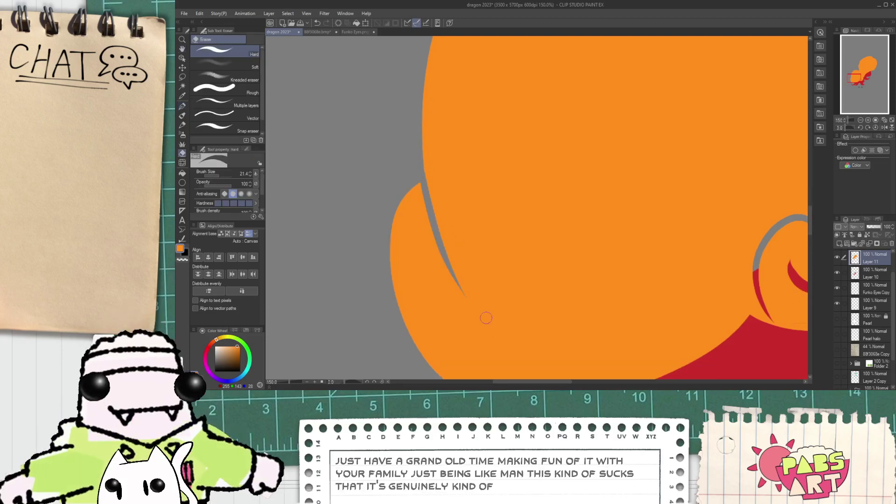
scroll(469, 293, "down", 2)
key("h")
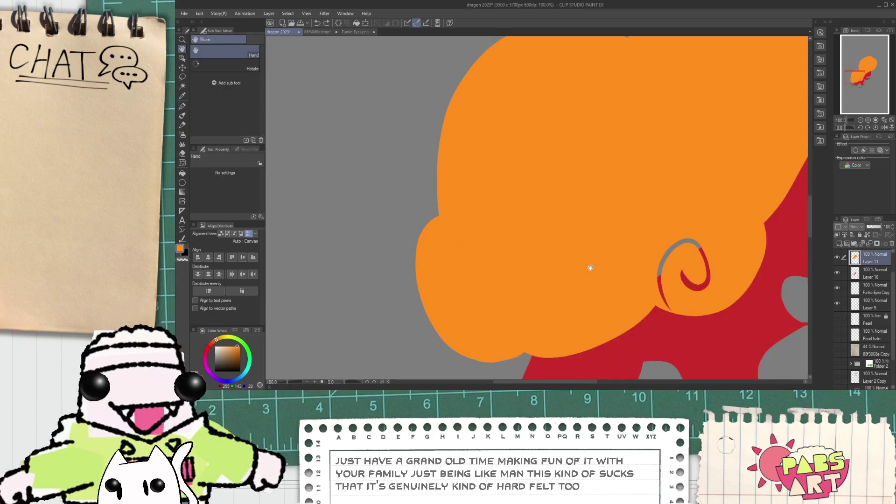
- Try to cut a spiral curl from the bottom notch into the small outer lobe with the Hard eraser
key("p")
scroll(537, 299, "up", 2)
key("e")
left_click_drag(518, 355, 430, 288)
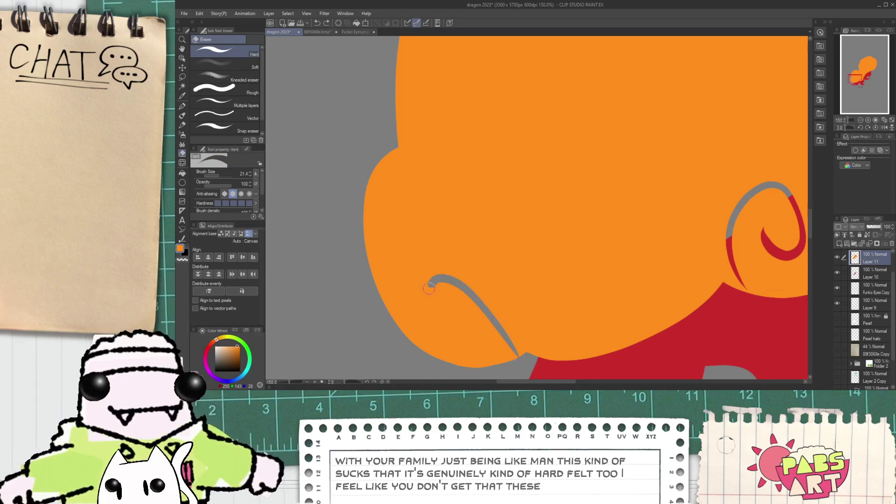
key("ctrl+z")
mouse_move(519, 356)
left_mouse_down()
mouse_move(434, 251)
mouse_move(453, 304)
left_mouse_up()
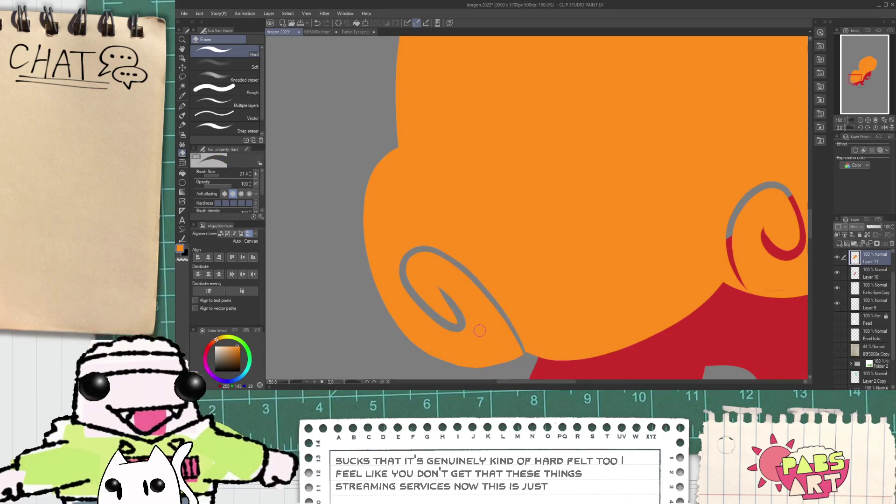
key("ctrl+z")
left_click_drag(527, 356, 459, 239)
key("ctrl+z")
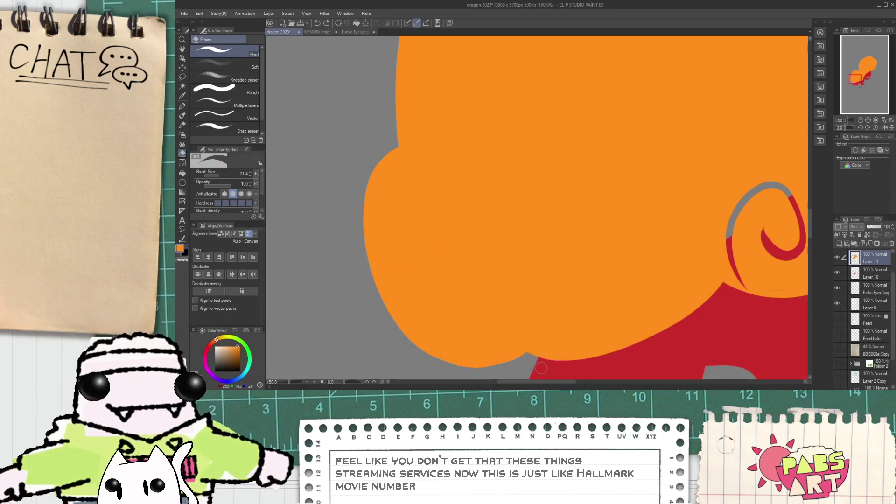
left_click_drag(528, 356, 456, 260)
key("ctrl+z")
left_click_drag(530, 359, 456, 228)
key("ctrl+z")
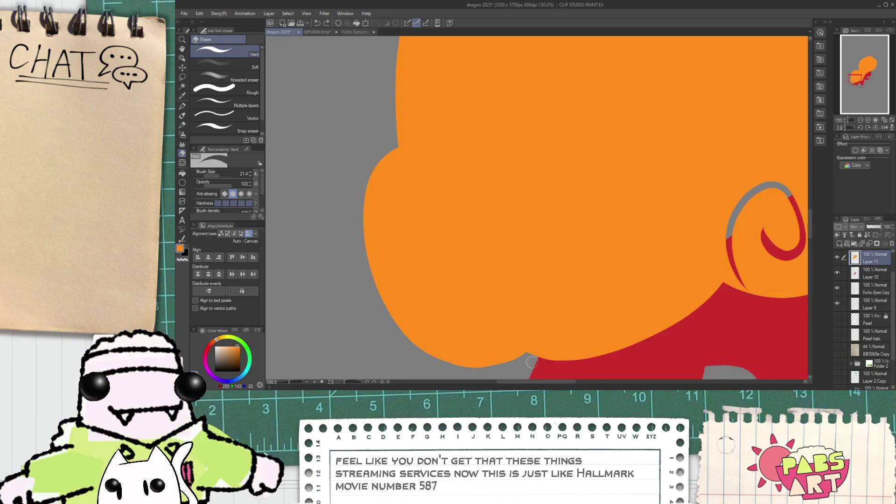
left_click_drag(533, 362, 455, 266)
key("ctrl+z")
left_click_drag(530, 359, 457, 235)
key("ctrl+z")
- Extend the bottom edge of the lower orange mass over the red shape with the G-pen
key("space")
mouse_move(551, 313)
left_mouse_down()
mouse_move(522, 290)
mouse_move(480, 221)
left_mouse_up()
key("p")
left_click_drag(393, 271, 531, 251)
key("ctrl+z")
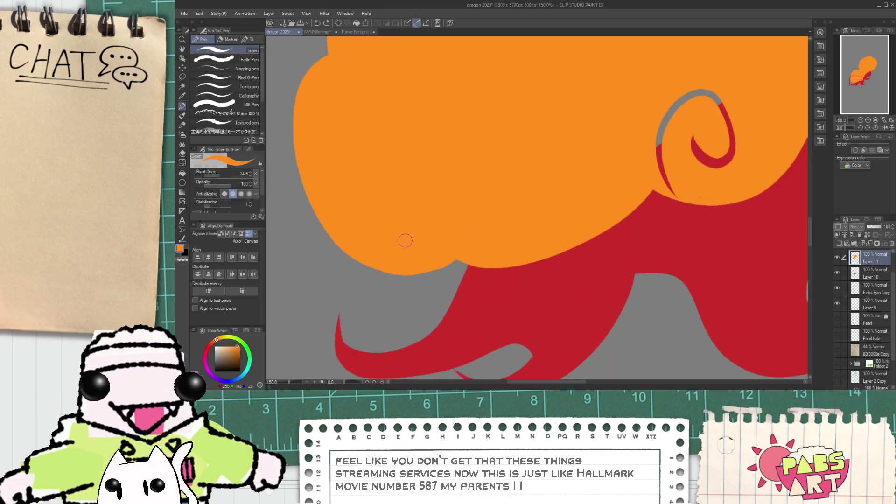
left_click_drag(411, 249, 629, 211)
left_click_drag(541, 244, 552, 258)
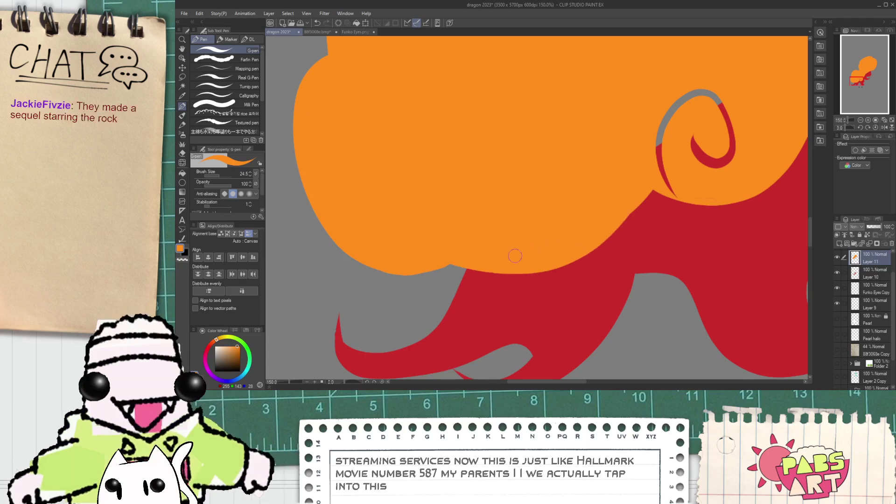
- Erase a curved boundary across the outer lobe's underside and remove the separated piece with a transparent fill
key("space")
scroll(425, 227, "down", 1)
left_click_drag(424, 219, 447, 263)
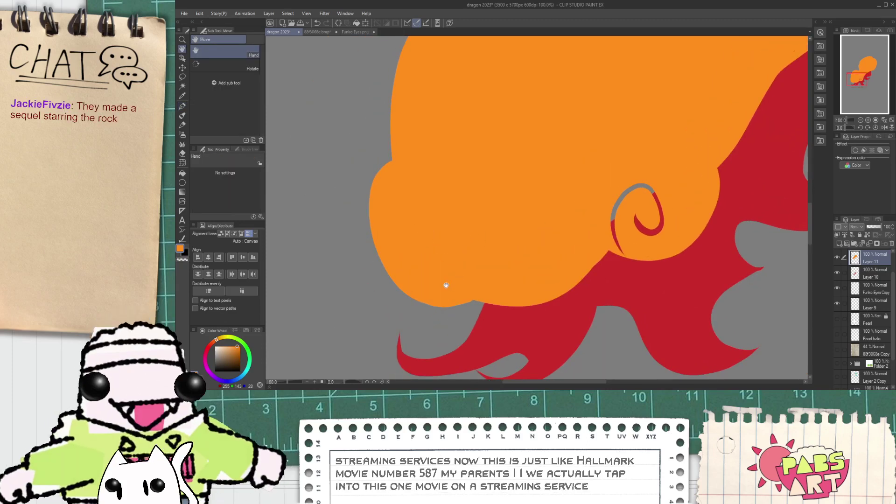
scroll(408, 296, "up", 1)
key("e")
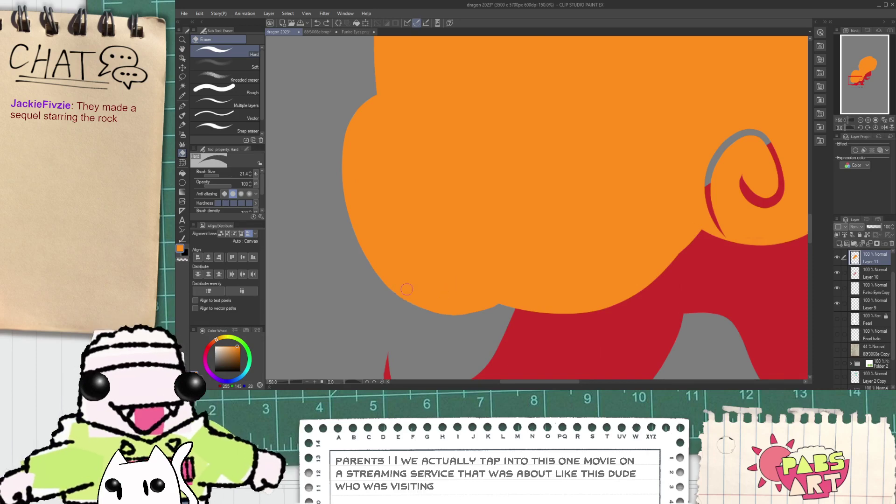
mouse_move(379, 279)
left_mouse_down()
mouse_move(430, 283)
mouse_move(447, 255)
mouse_move(516, 309)
left_mouse_up()
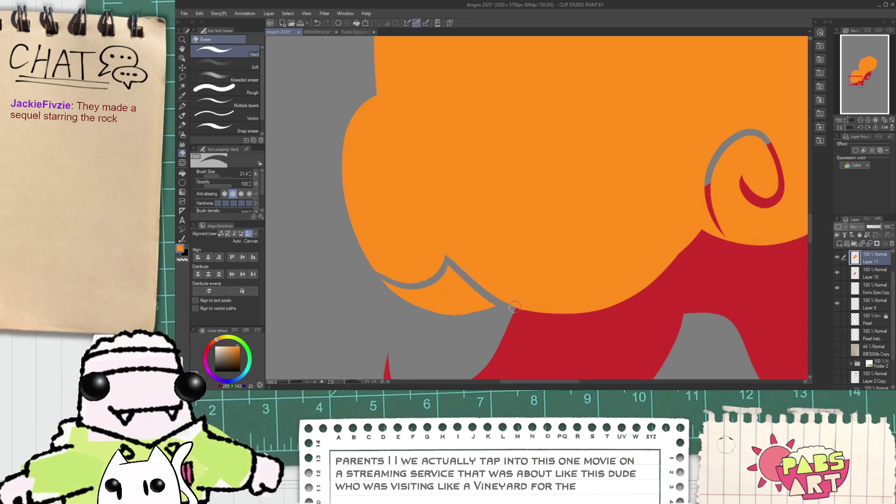
key("ctrl+z")
left_click_drag(447, 262, 514, 315)
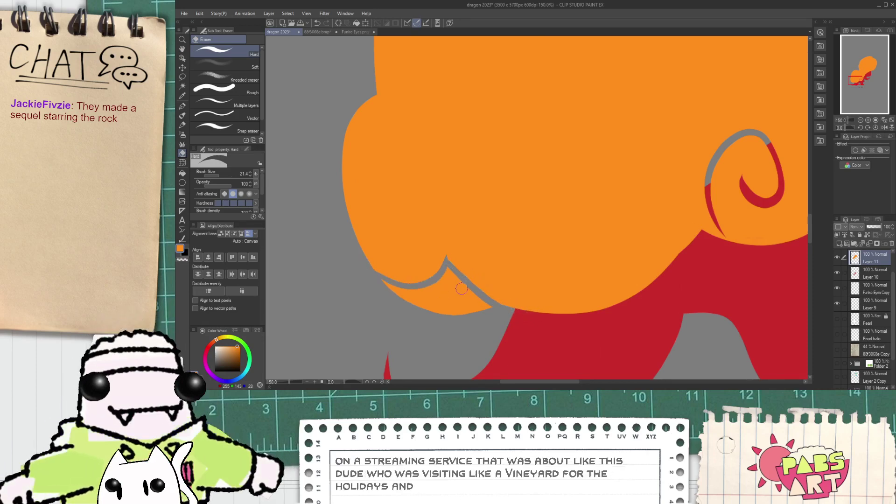
key("g")
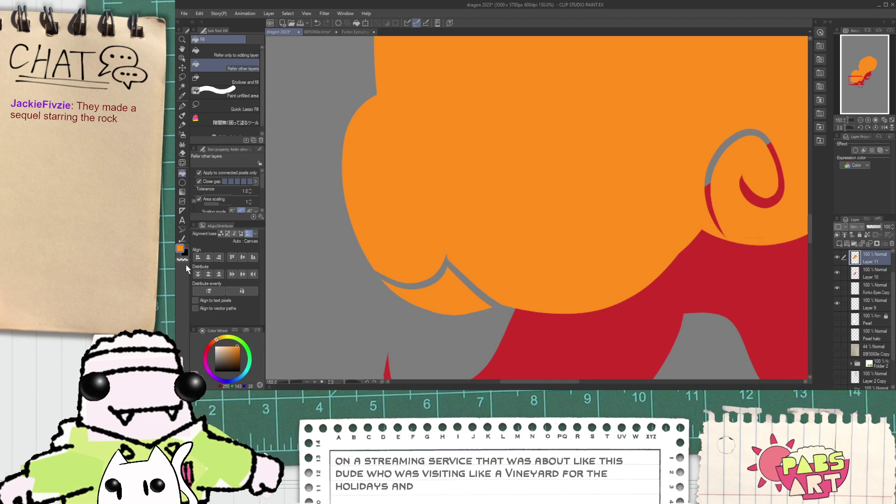
left_click(462, 285)
- Smooth the outer lobe's lower edge with the Hard eraser and touch up the notch tip with the G-pen
scroll(372, 275, "up", 1)
key("e")
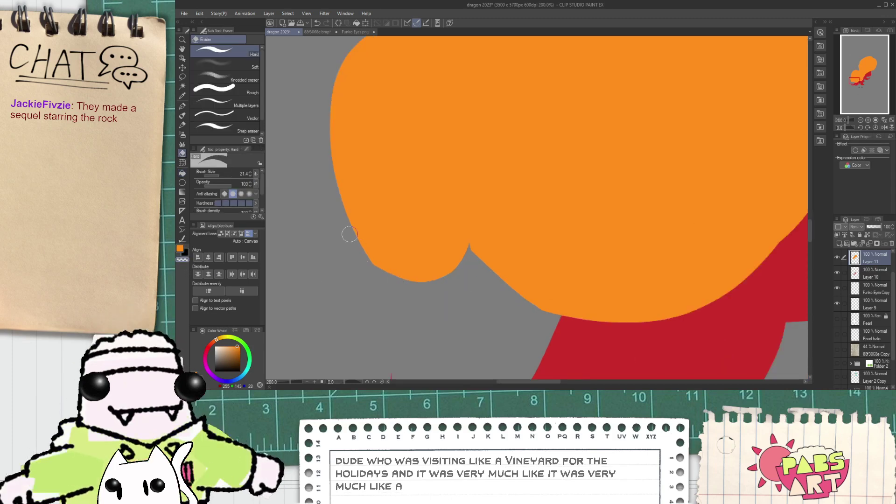
left_click_drag(355, 238, 374, 270)
key("p")
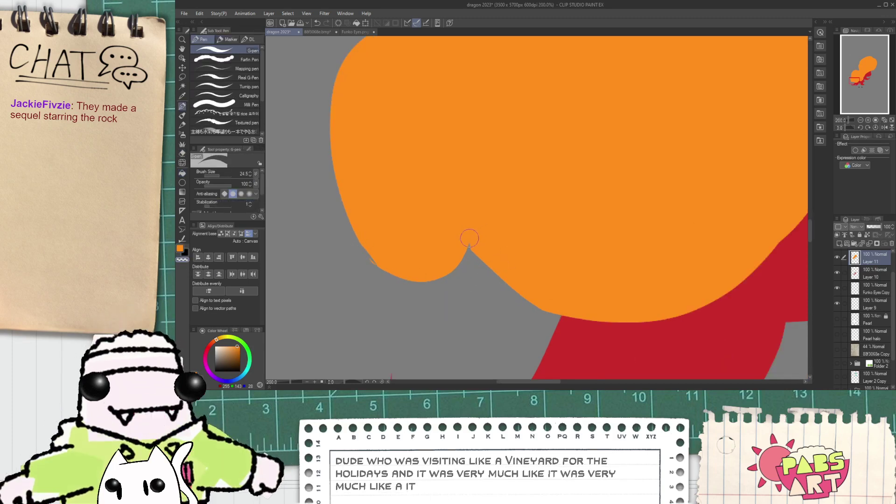
left_click_drag(468, 234, 473, 239)
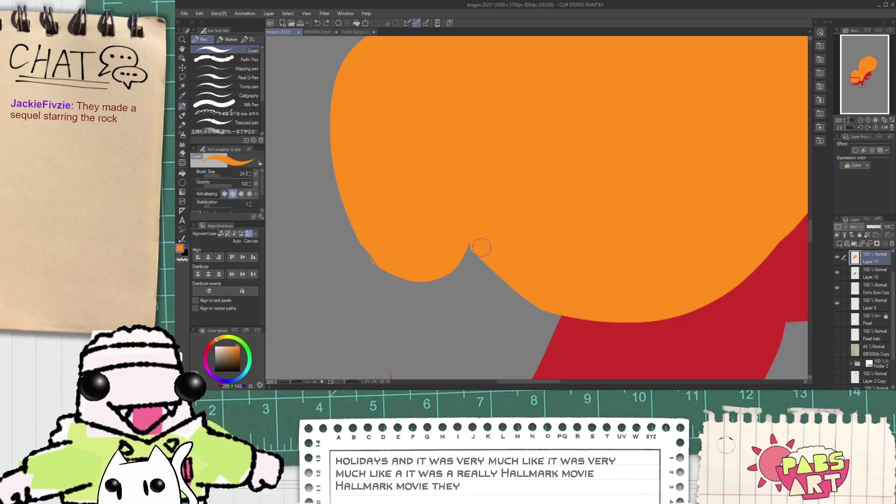
- Round out the orange bottom edge beside the notch using the thicker pen with brush size 84.5
left_click(237, 103)
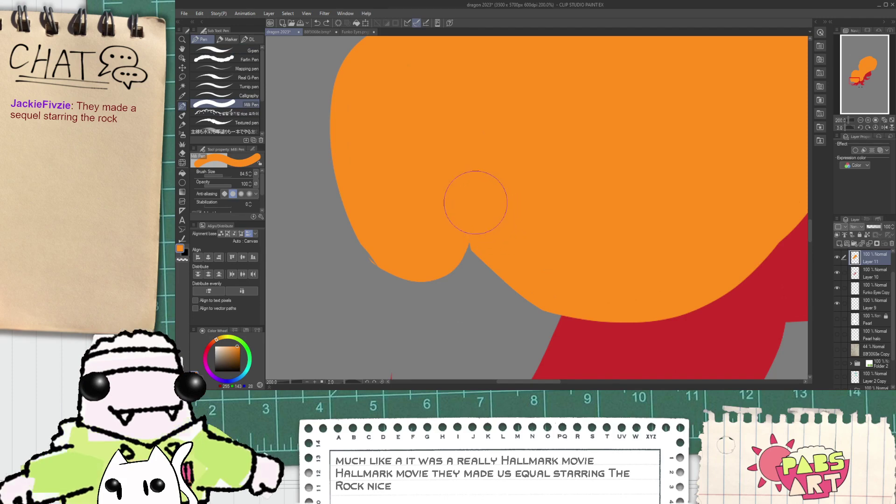
left_click_drag(477, 203, 572, 253)
key("ctrl+z")
mouse_move(504, 197)
left_mouse_down()
mouse_move(538, 294)
mouse_move(576, 302)
left_mouse_up()
key("ctrl+z")
mouse_move(542, 274)
left_mouse_down()
mouse_move(512, 195)
mouse_move(521, 193)
mouse_move(489, 207)
mouse_move(432, 269)
left_mouse_up()
- Cut a spiral curl from the bottom notch into the outer lobe with the Hard eraser, redoing the first stroke wider
scroll(512, 194, "down", 4)
key("e")
scroll(430, 273, "up", 2)
scroll(446, 287, "up", 2)
left_click_drag(459, 298, 409, 226)
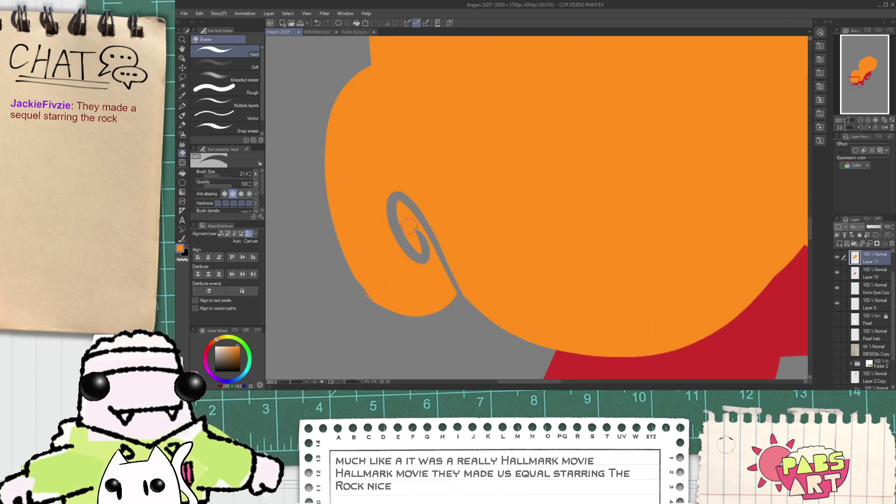
key("ctrl+z")
mouse_move(463, 304)
left_mouse_down()
mouse_move(416, 195)
mouse_move(384, 274)
mouse_move(401, 248)
left_mouse_up()
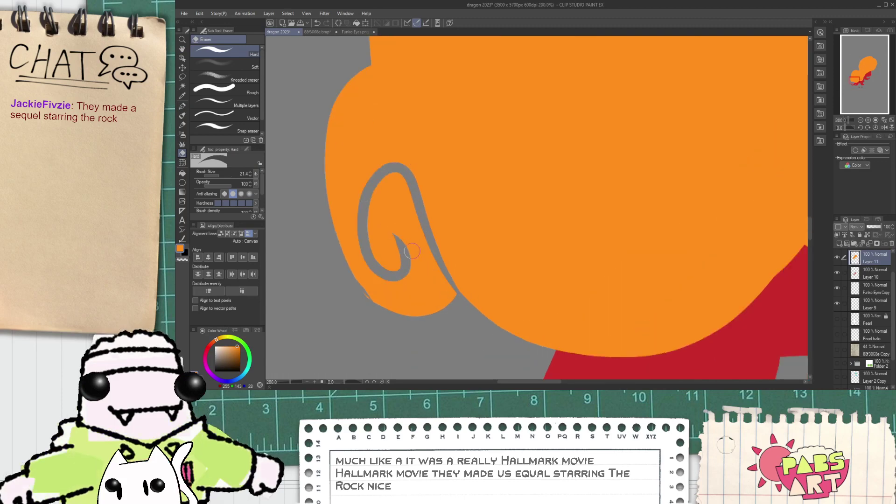
- Form a small rounded bump between the upper and lower orange masses, with tapering erased lines along both sides
scroll(471, 251, "down", 4)
scroll(471, 251, "up", 4)
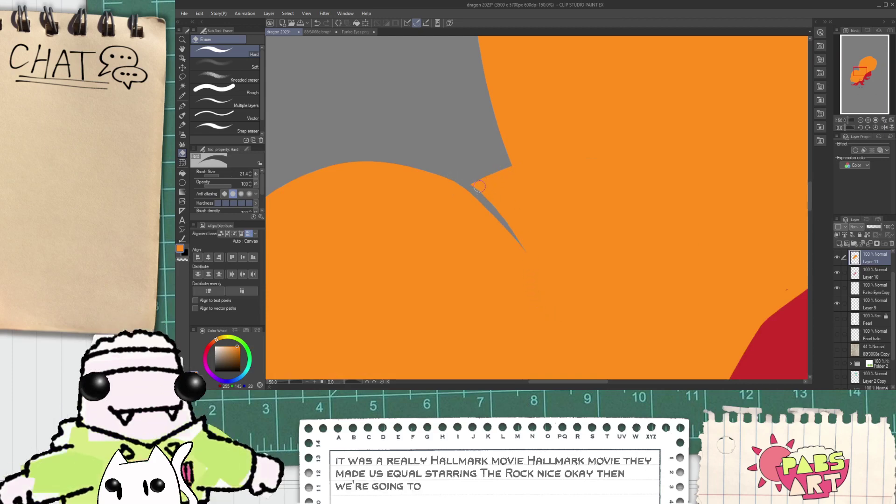
scroll(494, 174, "up", 1)
key("p")
mouse_move(494, 165)
left_mouse_down()
mouse_move(504, 140)
mouse_move(602, 170)
left_mouse_up()
key("e")
scroll(595, 185, "down", 3)
- Show the pencil sketch layer at 44% opacity and toggle Layer 11's visibility to compare the orange shape with it
key("space")
left_click_drag(622, 102, 545, 180)
scroll(562, 171, "down", 1)
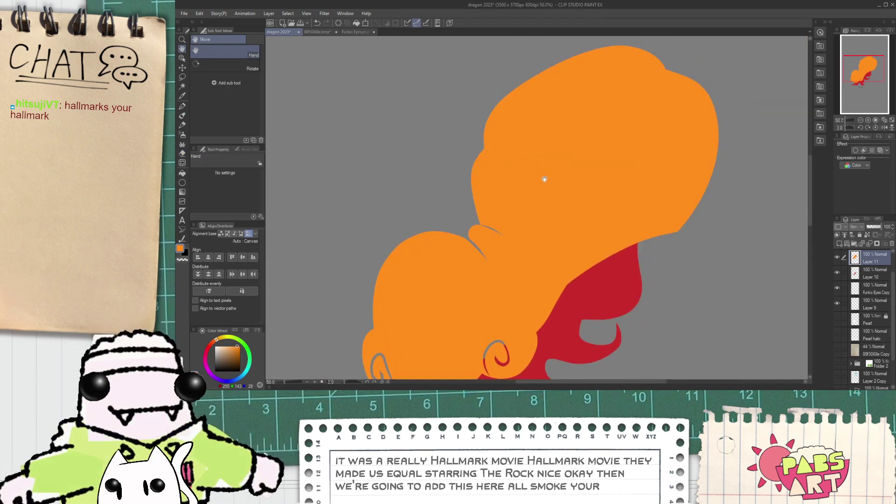
scroll(489, 168, "up", 1)
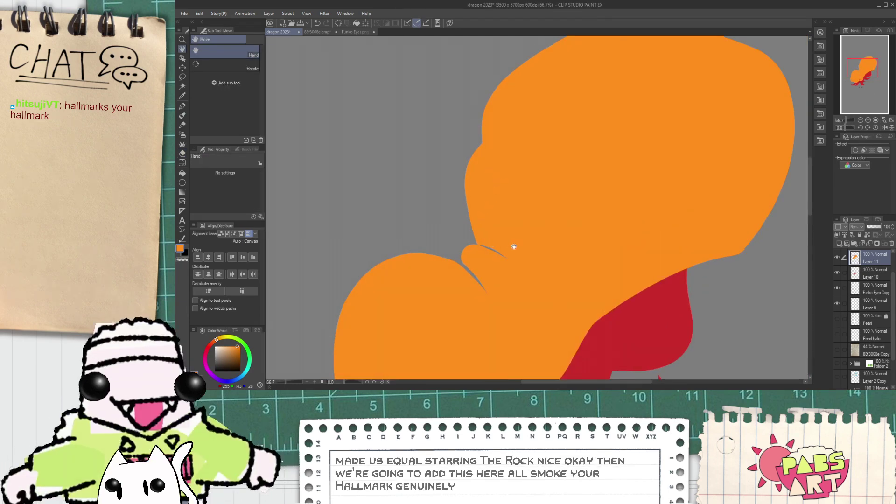
key("e")
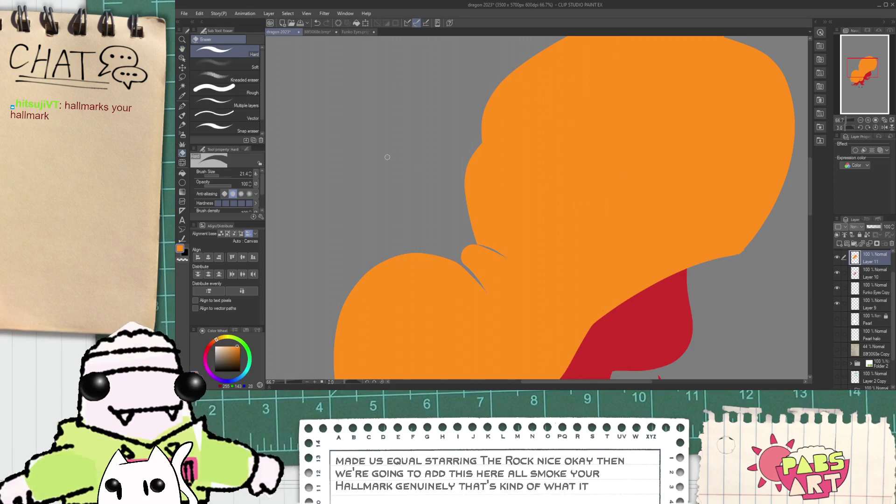
left_click(253, 91)
scroll(620, 231, "down", 2)
key("space")
left_click_drag(624, 227, 592, 206)
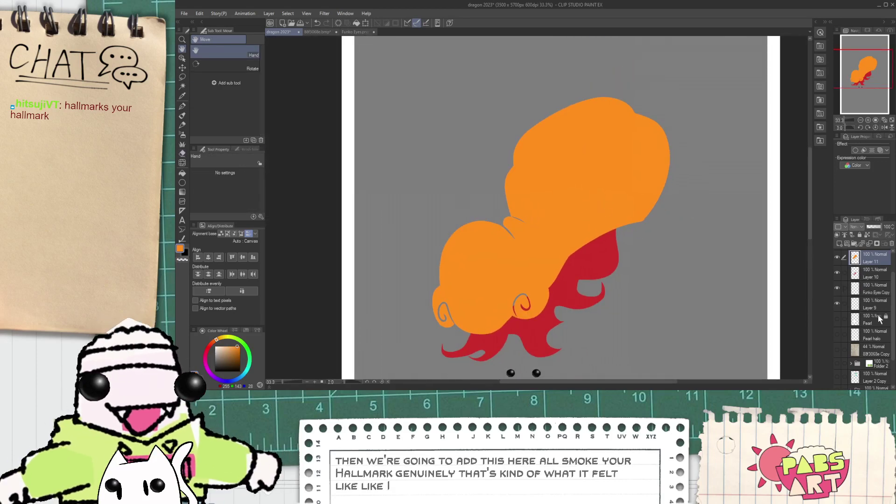
left_click(837, 350)
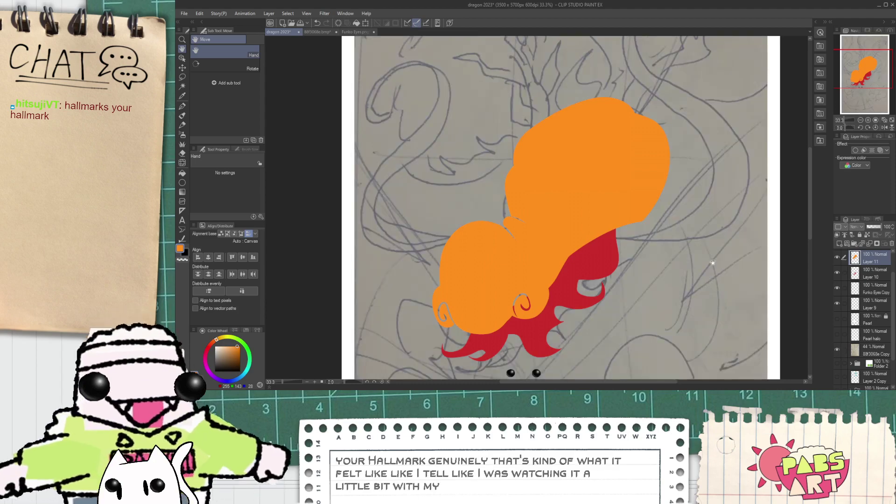
left_click(837, 258)
left_click(838, 257)
- Try to cut a contour line from the top notch into the upper orange mass with the Hard eraser
key("e")
scroll(612, 96, "up", 2)
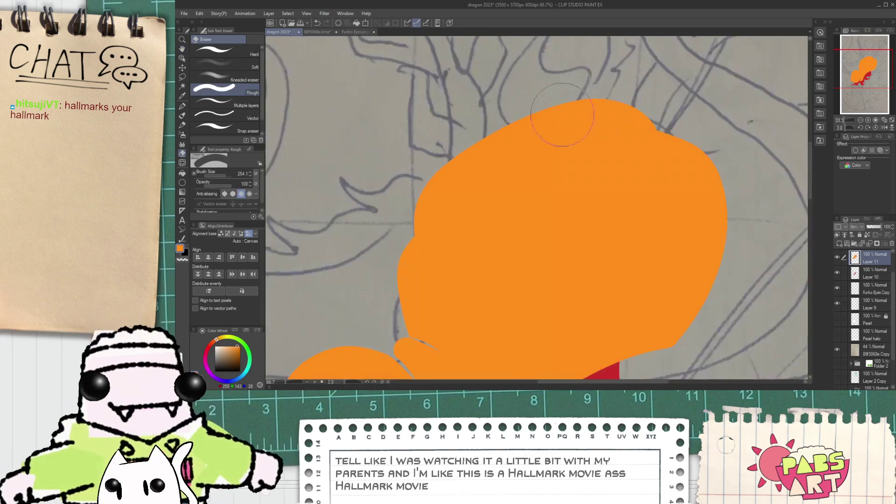
left_click(235, 52)
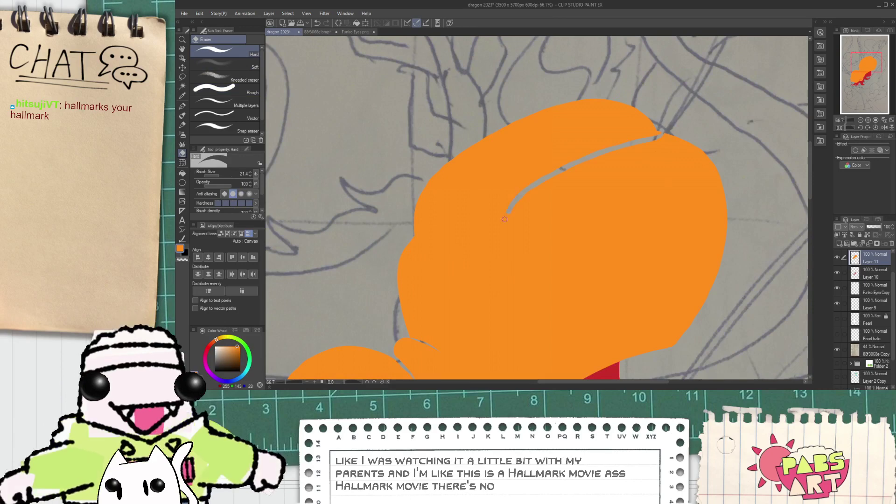
key("ctrl+z")
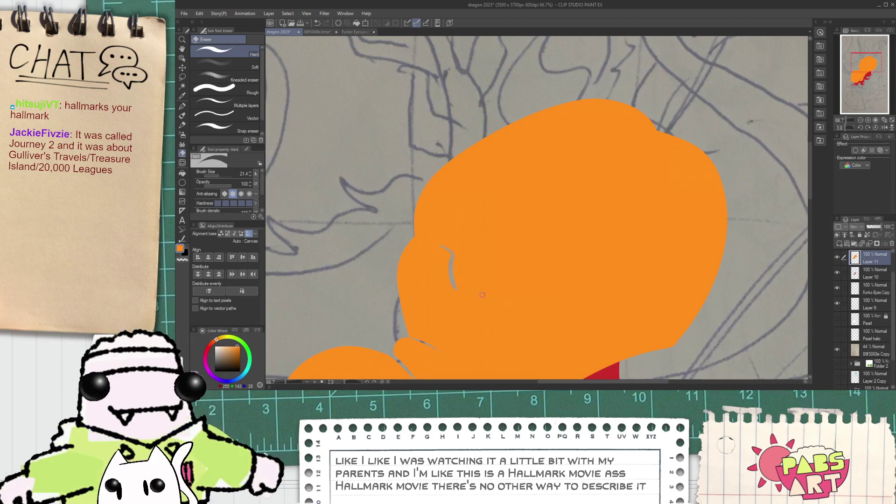
- Paint over the line beneath the small bump and erase a longer, flatter tapering line in its place
scroll(541, 222, "down", 3)
key("space")
left_click_drag(588, 241, 559, 244)
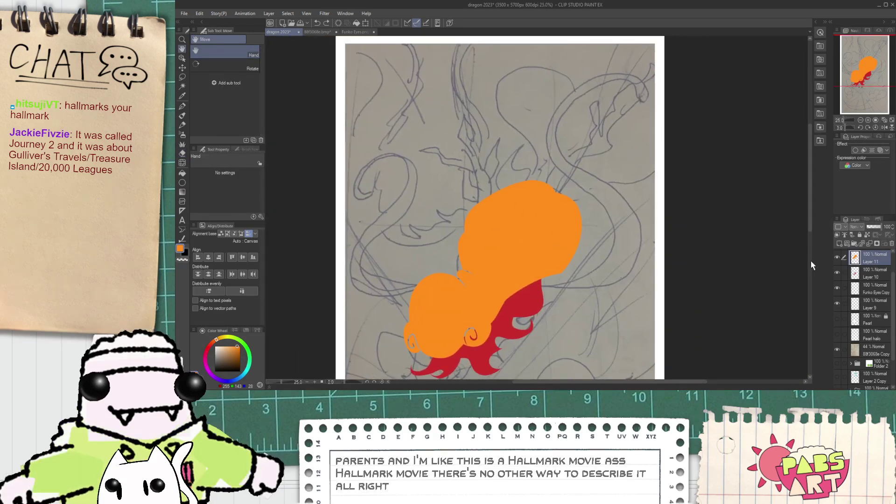
key("p")
scroll(448, 261, "up", 4)
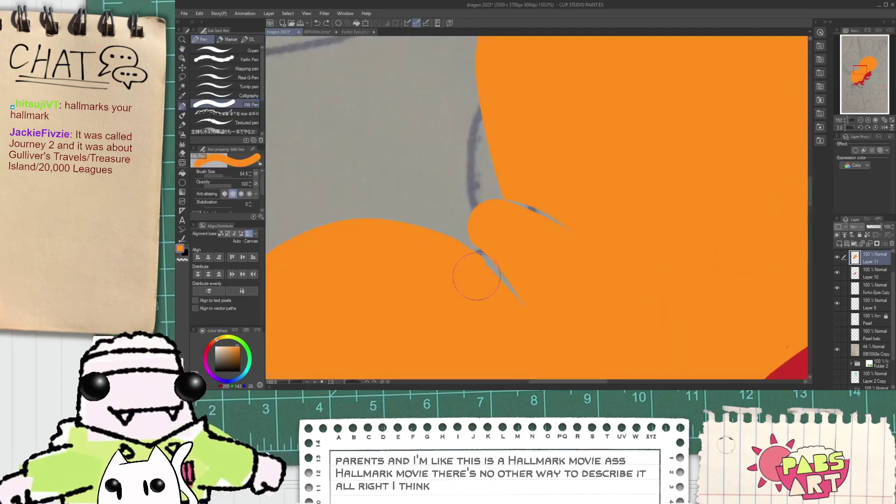
key("e")
scroll(456, 215, "up", 1)
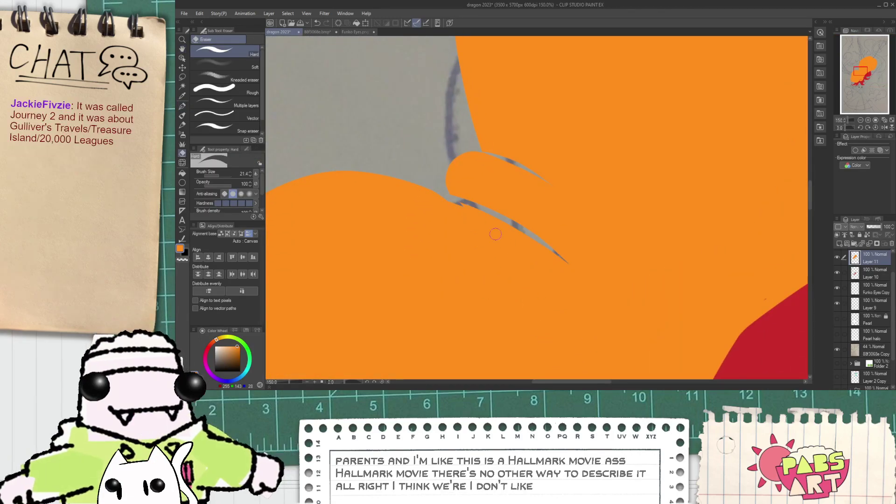
- Smooth the jagged start of the erased line beneath the small bump with orange pen strokes
key("p")
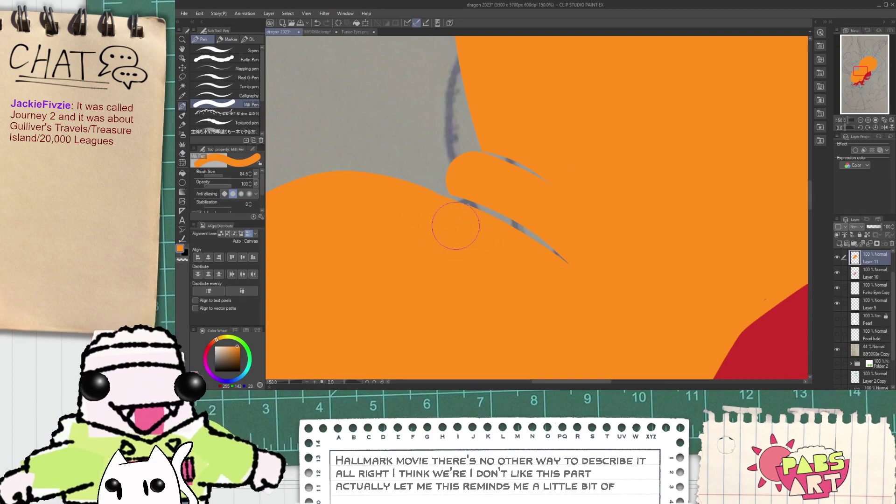
scroll(462, 222, "down", 7)
key("h")
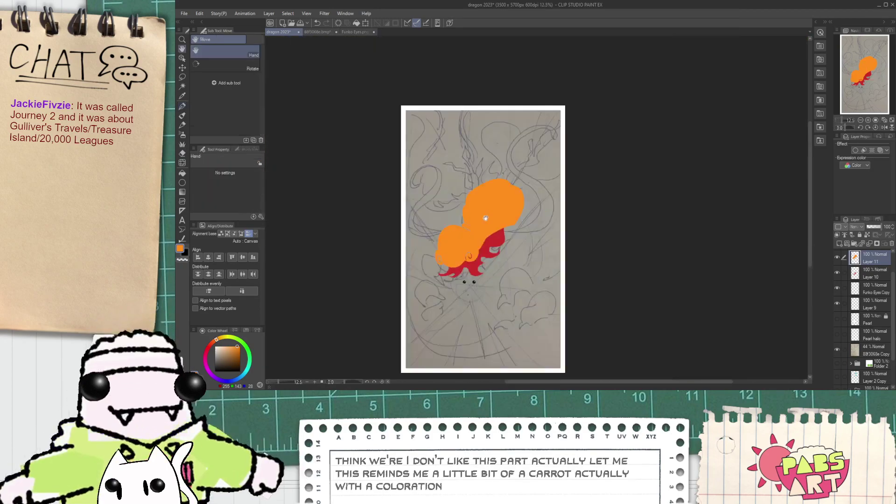
scroll(485, 218, "up", 3)
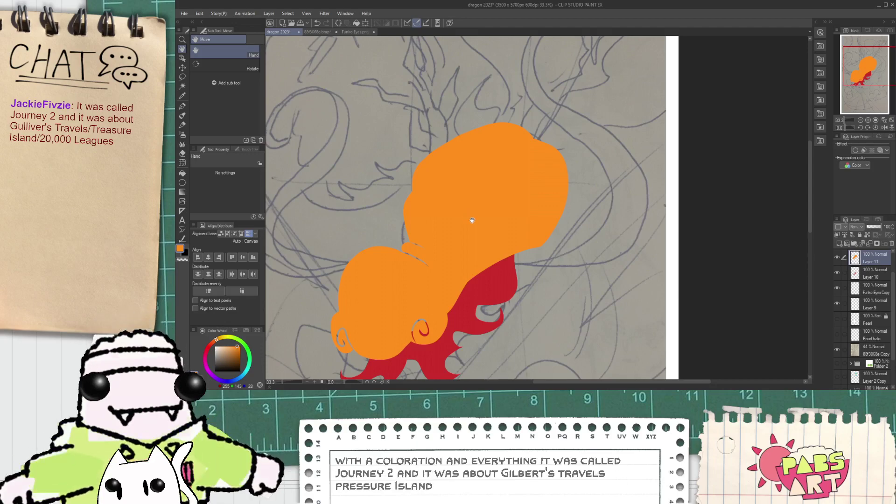
scroll(464, 197, "up", 1)
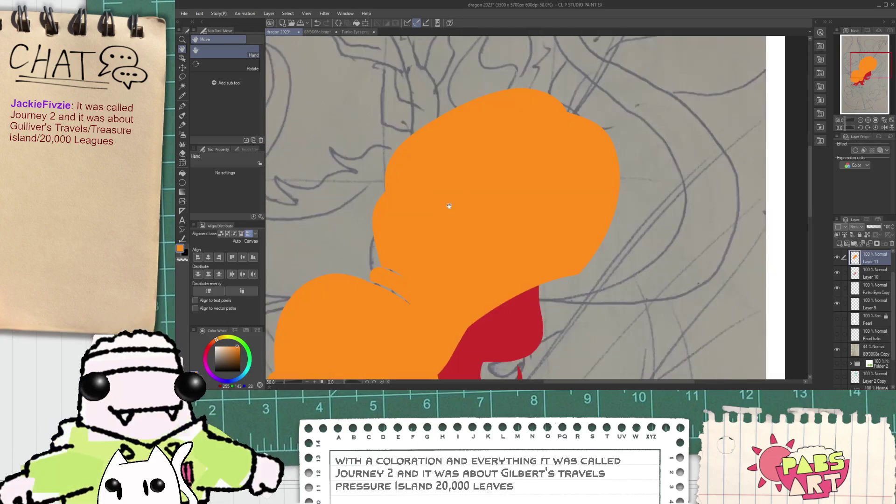
- Create a new layer above Layer 11 and paint a tilted pink oval on the upper orange mass with the Milli Pen
left_click(840, 244)
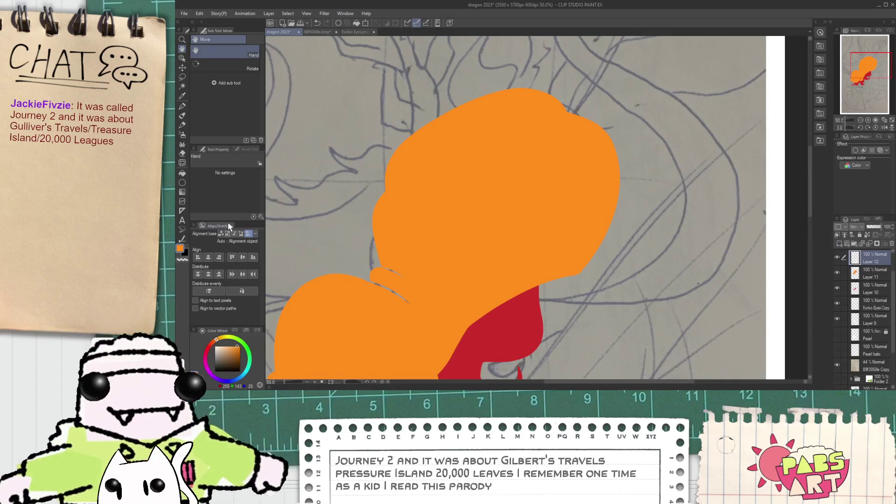
left_click(208, 348)
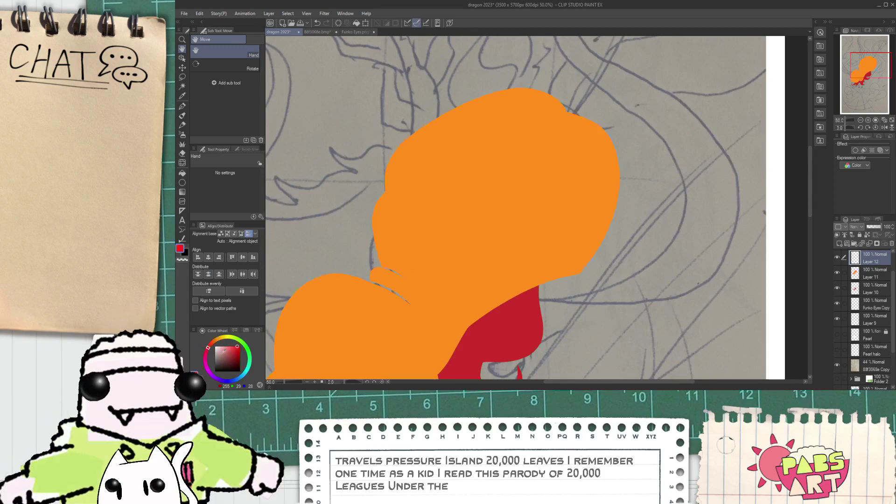
key("p")
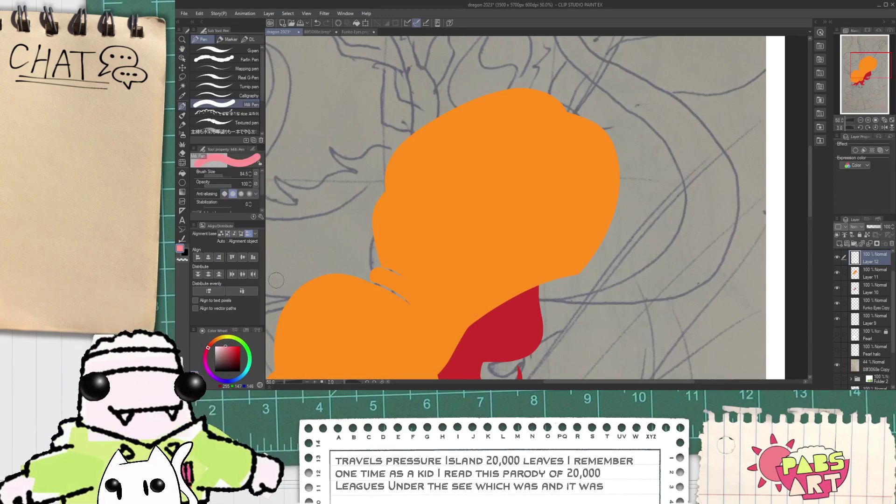
scroll(530, 223, "up", 1)
mouse_move(490, 212)
left_mouse_down()
mouse_move(472, 228)
mouse_move(520, 173)
mouse_move(515, 211)
mouse_move(491, 247)
left_mouse_up()
key("ctrl+z")
mouse_move(546, 186)
left_mouse_down()
mouse_move(495, 210)
mouse_move(508, 254)
left_mouse_up()
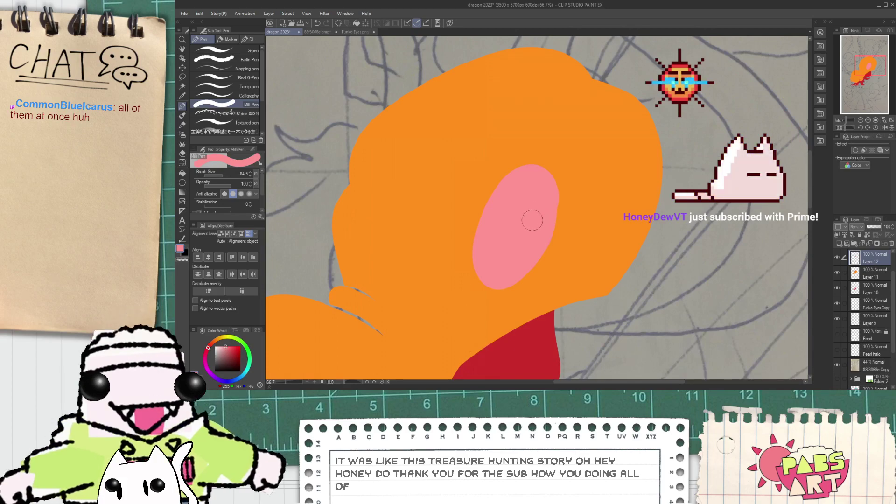
- Lighten the oval to a pale pink and touch up its right edge in the same sampled colour
key("ctrl+s")
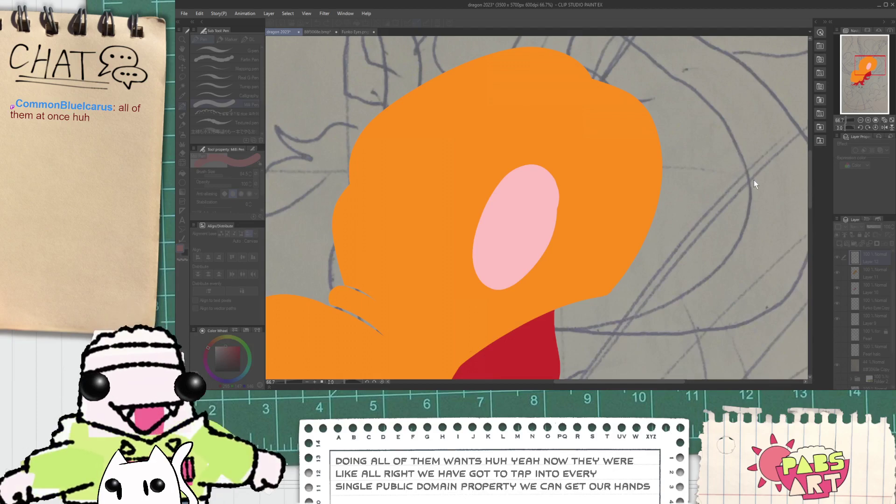
left_click(797, 134)
key("i")
scroll(532, 209, "up", 1)
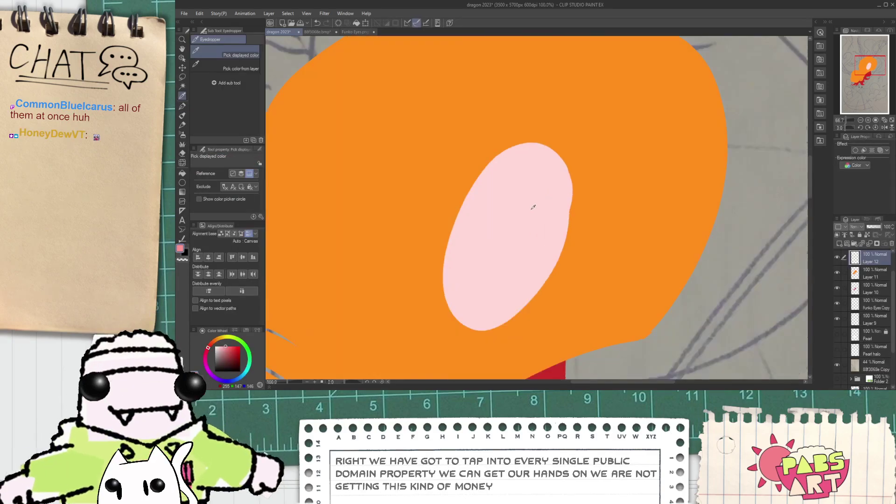
left_click(533, 207)
key("p")
left_click_drag(540, 186, 547, 238)
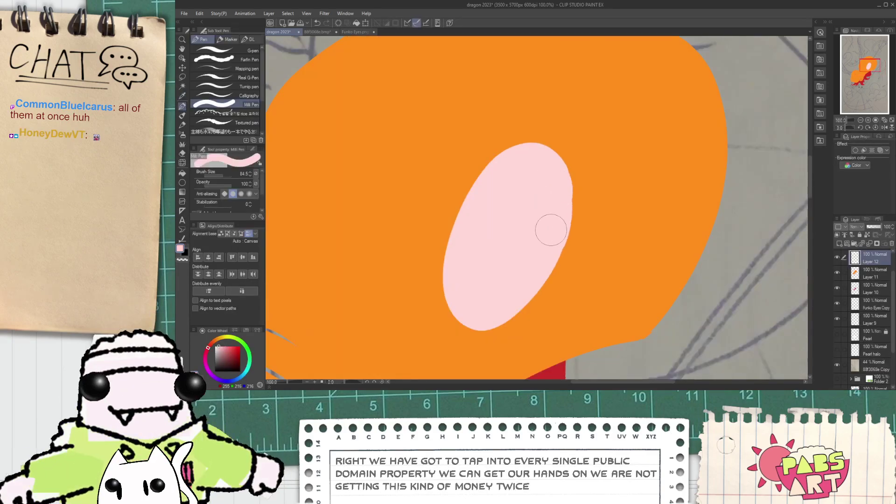
- Outline a narrow teardrop loop in pale pink with the G-pen, rising from the small bump over the upper mass's left edge
scroll(548, 224, "down", 3)
key("space")
left_click_drag(497, 259, 538, 294)
scroll(492, 268, "up", 2)
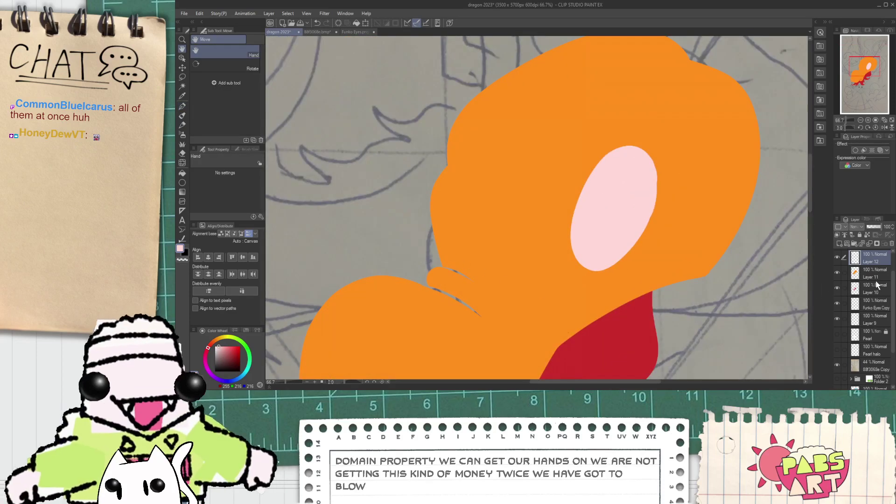
key("p")
scroll(428, 270, "up", 1)
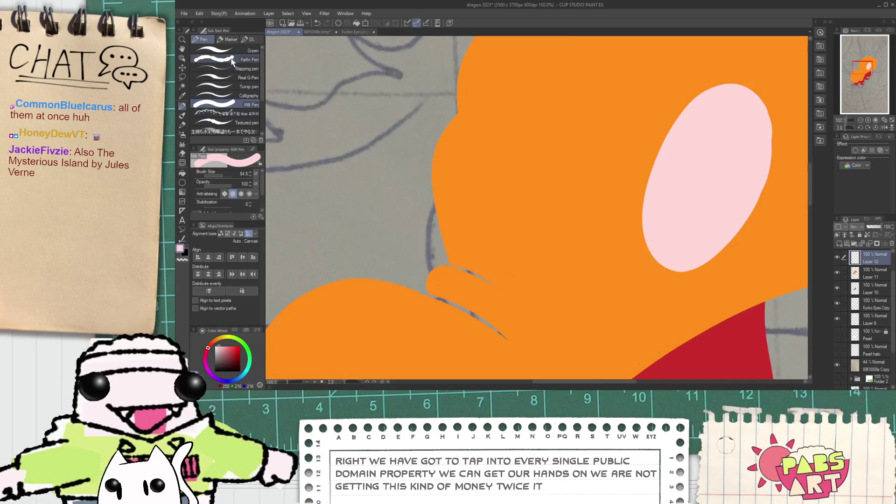
left_click(248, 50)
scroll(443, 265, "up", 1)
mouse_move(443, 266)
left_mouse_down()
mouse_move(463, 120)
mouse_move(477, 250)
mouse_move(397, 171)
mouse_move(420, 96)
left_mouse_up()
key("ctrl+z")
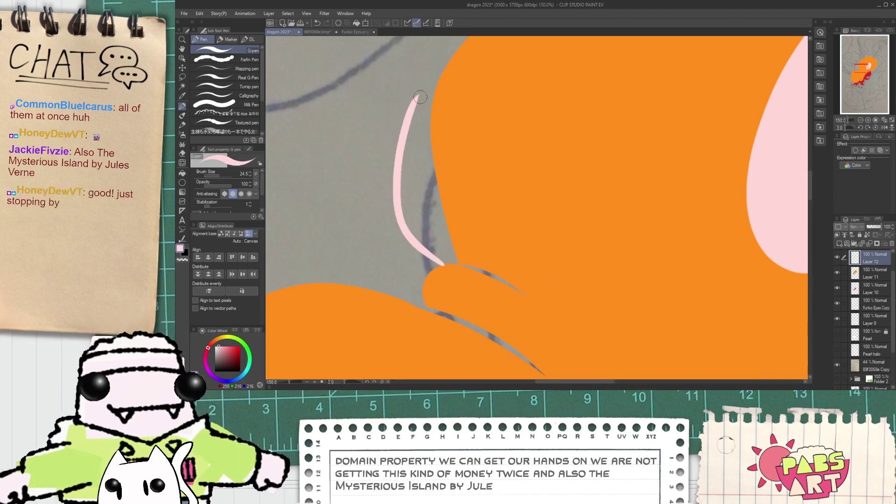
key("ctrl+z")
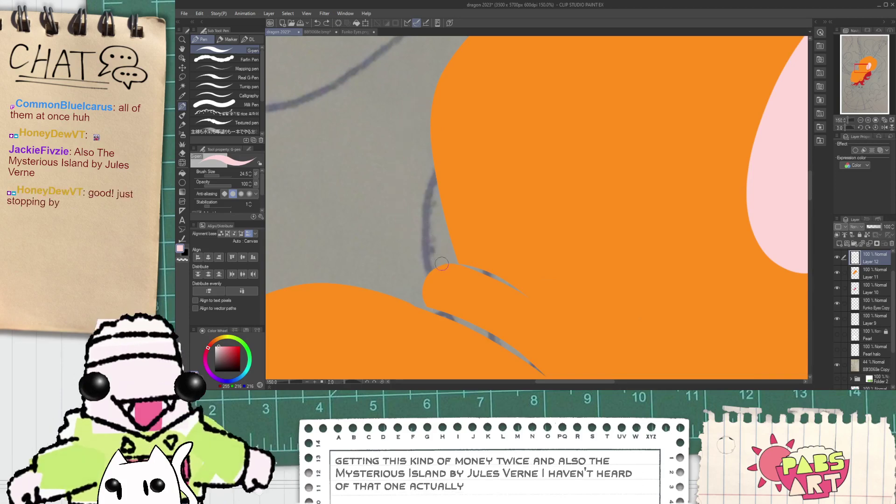
left_click_drag(440, 263, 463, 207)
left_click_drag(464, 261, 451, 151)
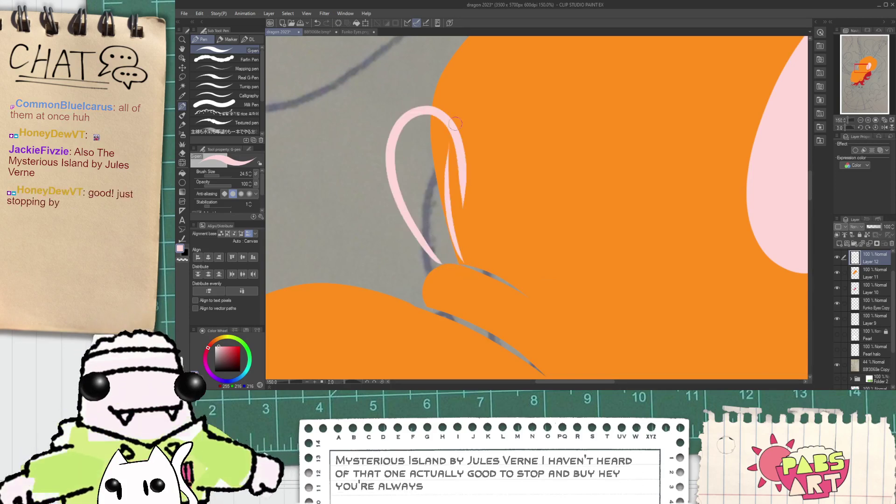
key("ctrl+z")
- Close the base of the pink loop with a curved line following the top of the small orange bump
mouse_move(475, 279)
left_mouse_down()
mouse_move(458, 128)
mouse_move(471, 276)
mouse_move(467, 263)
mouse_move(513, 299)
left_mouse_up()
key("ctrl+z")
key("ctrl+z")
scroll(440, 262, "up", 3)
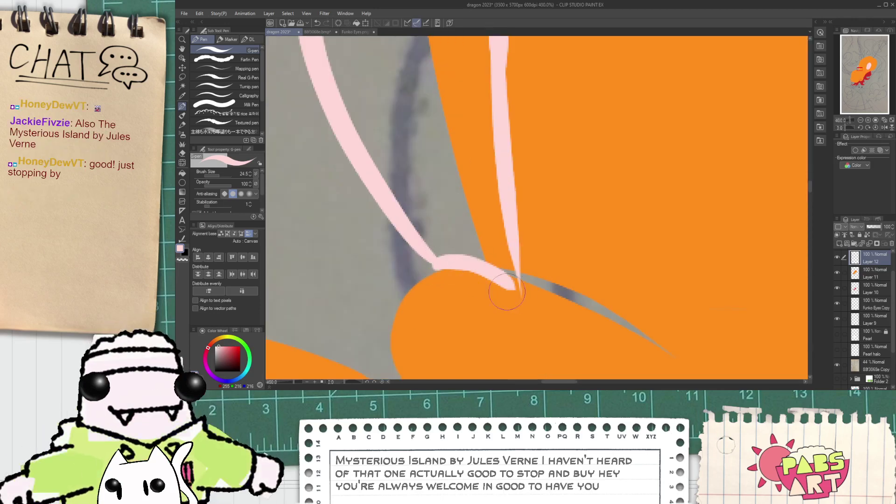
key("ctrl+z")
mouse_move(434, 266)
left_mouse_down()
mouse_move(469, 262)
mouse_move(511, 299)
left_mouse_up()
key("ctrl+z")
left_click_drag(431, 264, 506, 270)
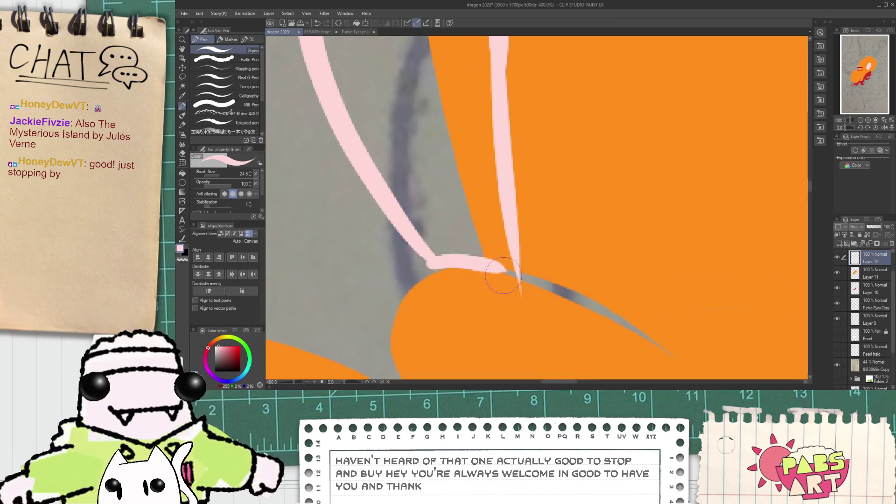
key("ctrl+z")
left_click_drag(440, 267, 535, 279)
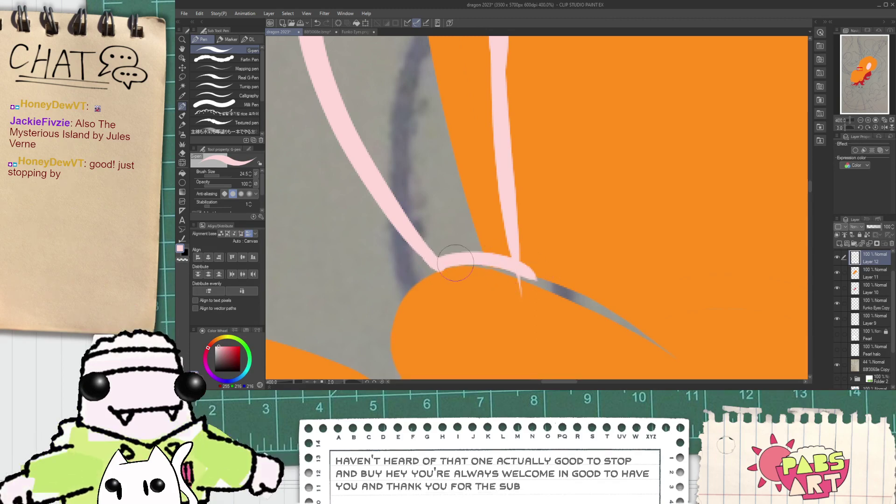
- Erase the excess pink at the loop's lower right corner and even out its base line
key("e")
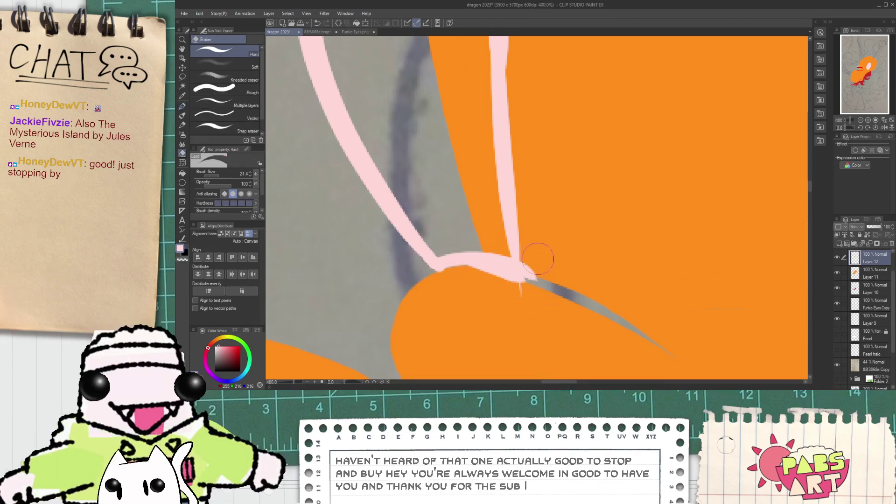
mouse_move(538, 259)
left_mouse_down()
mouse_move(536, 310)
mouse_move(532, 296)
left_mouse_up()
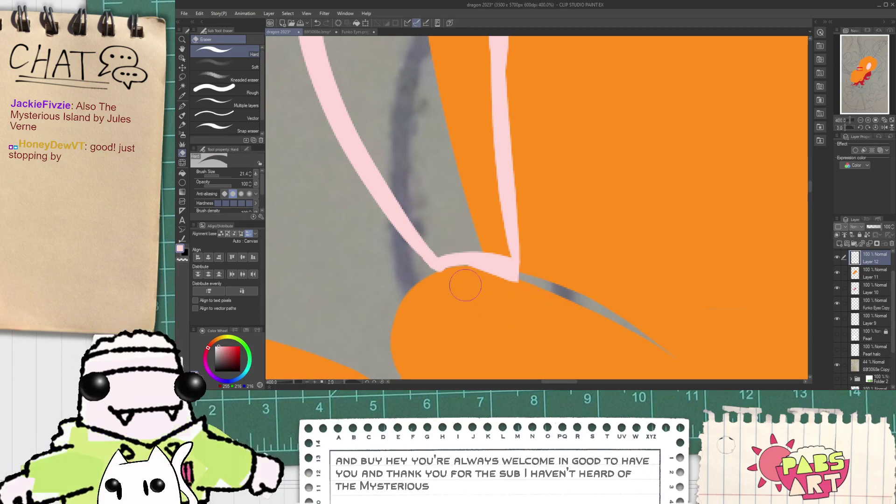
key("h")
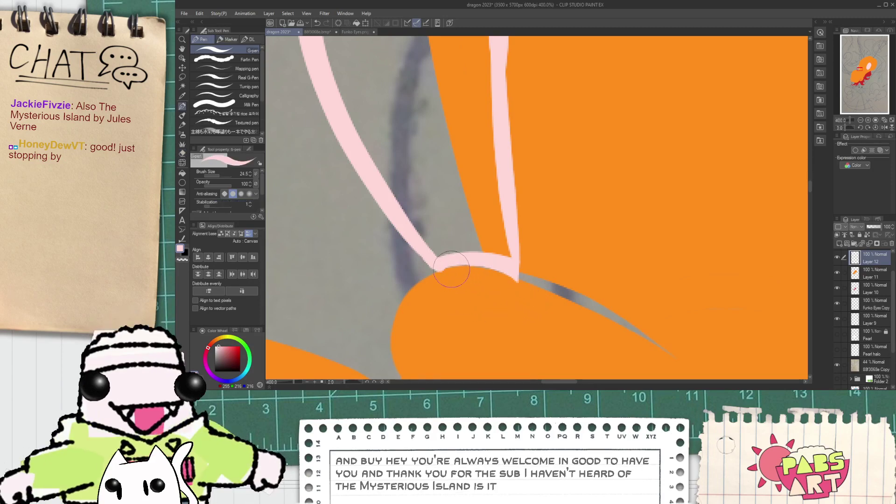
- Hide the pencil sketch layer and fill both parts of the loop with pale pink, referring to other layers
scroll(467, 271, "down", 5)
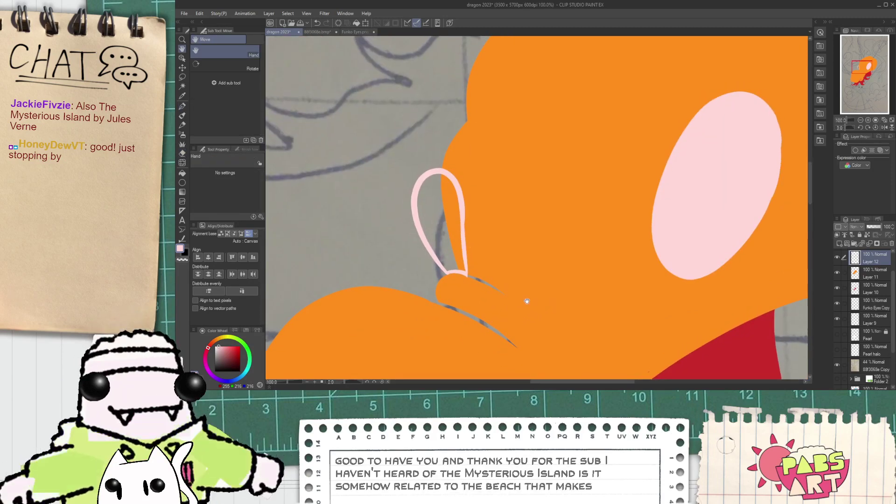
left_click(837, 367)
key("g")
left_click(438, 225)
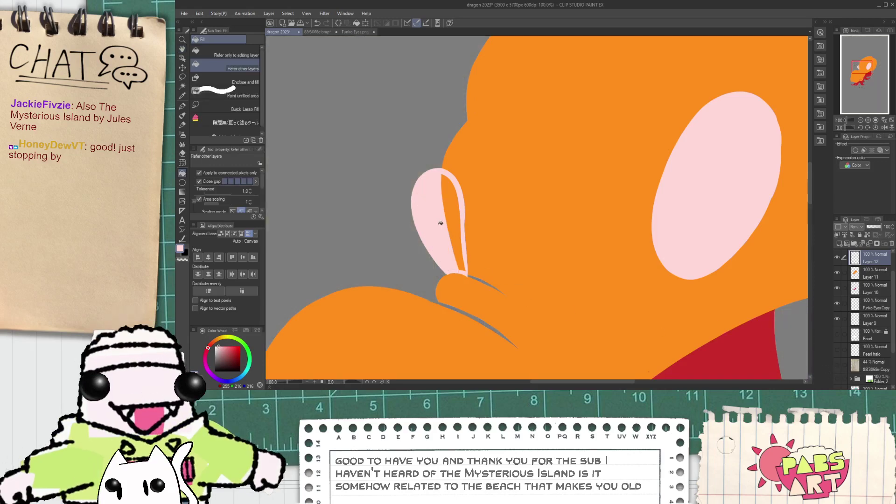
left_click(452, 201)
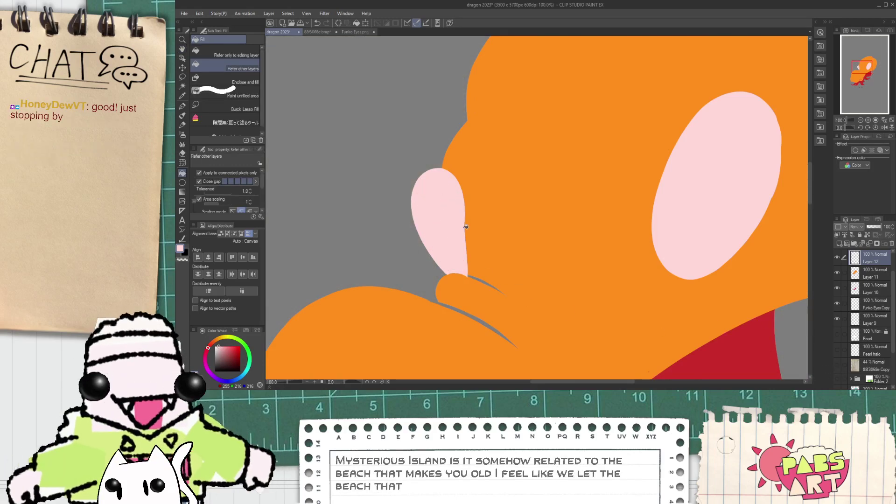
- Trim the right side of the small pink shape to a straighter edge with the Hard eraser and clean its lower tip
scroll(450, 186, "down", 2)
scroll(457, 215, "up", 1)
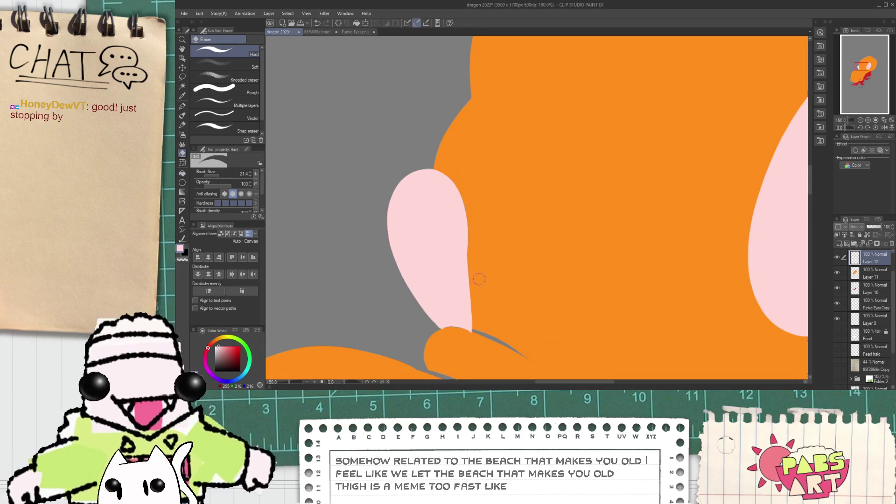
left_click_drag(463, 188, 480, 361)
scroll(475, 330, "down", 2)
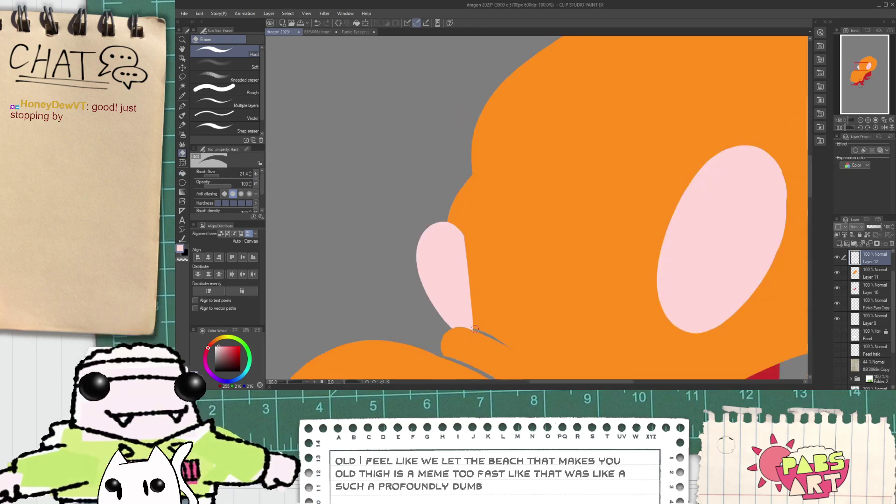
key("space")
scroll(486, 328, "up", 8)
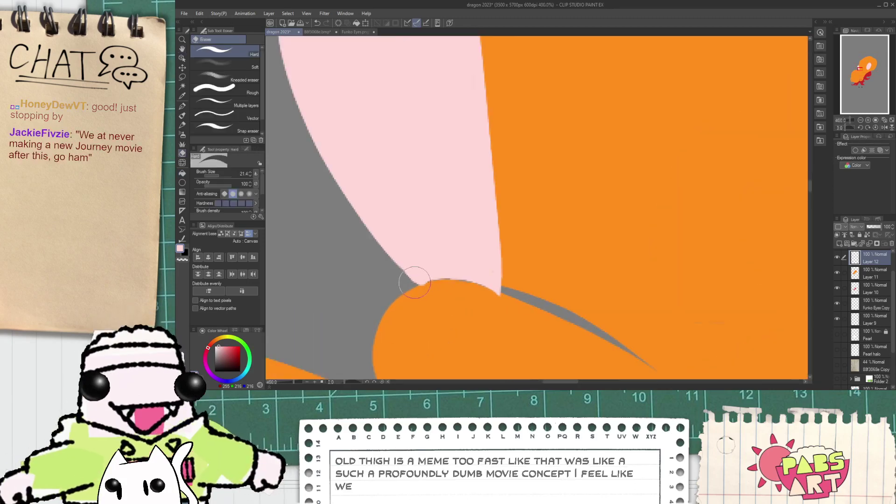
scroll(446, 322, "down", 5)
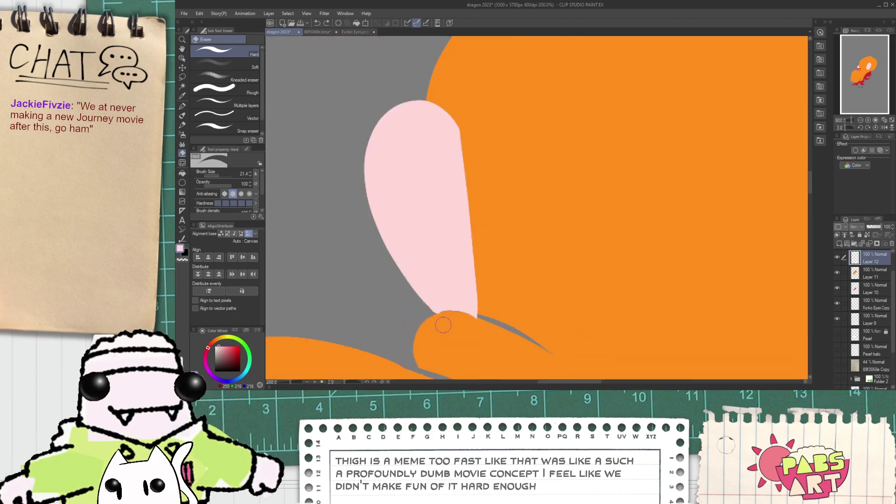
- Lower Layer 12's opacity to 51% and erase the pink that overlaps the top of the small orange bump
key("space")
left_click_drag(480, 313, 479, 303)
scroll(465, 316, "up", 3)
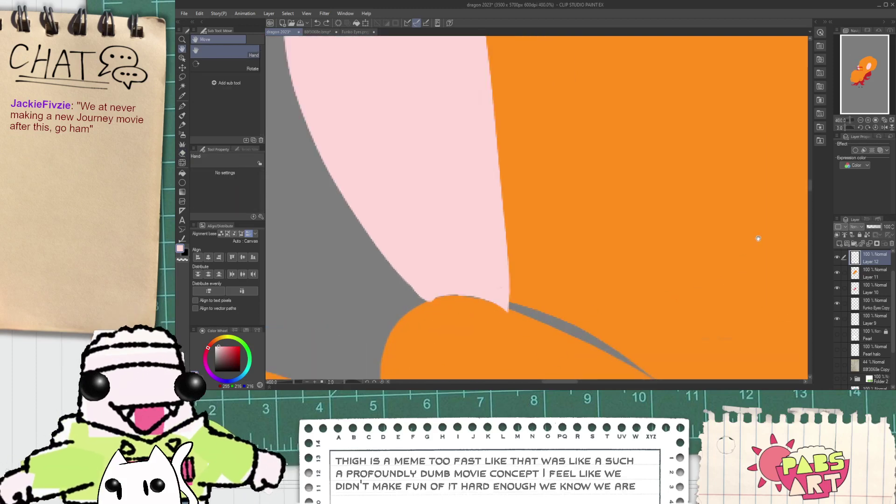
left_click(875, 227)
scroll(480, 310, "up", 2)
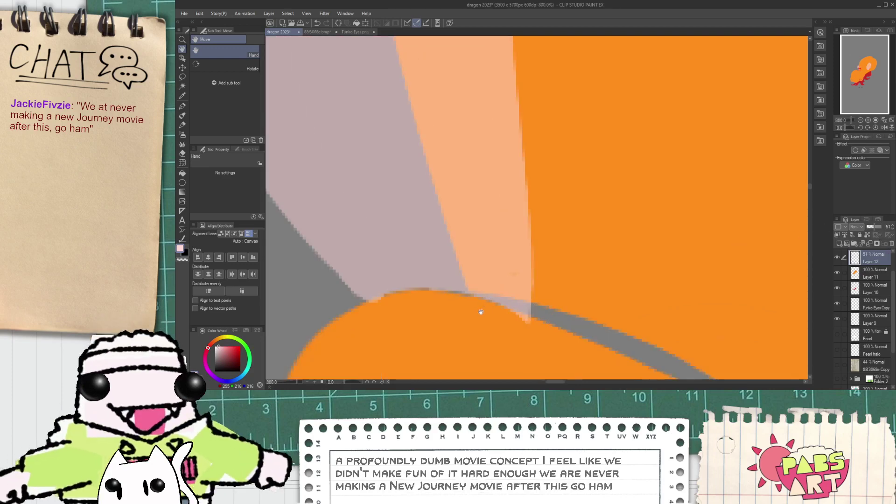
mouse_move(408, 283)
left_mouse_down()
mouse_move(417, 266)
mouse_move(576, 312)
left_mouse_up()
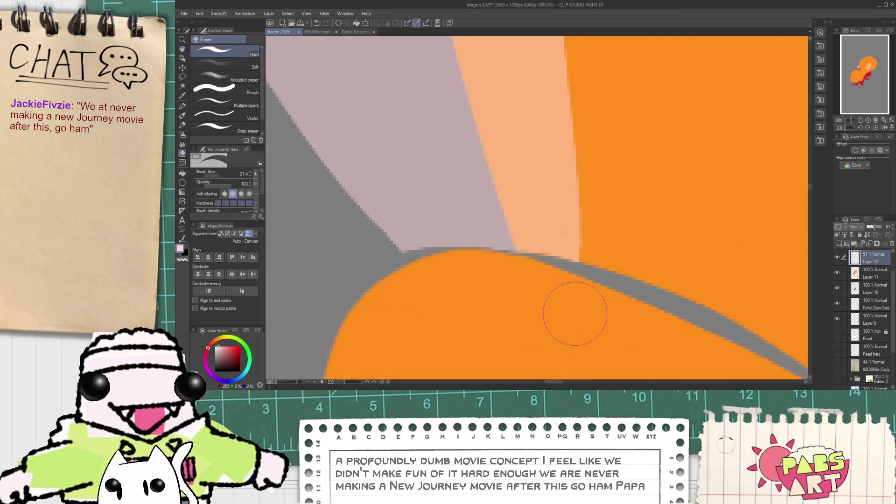
mouse_move(426, 278)
left_mouse_down()
mouse_move(471, 261)
mouse_move(517, 269)
mouse_move(604, 305)
mouse_move(581, 304)
left_mouse_up()
- Restore Layer 12's opacity to 100% with the whole orange form in view
scroll(625, 329, "down", 5)
left_click_drag(729, 332, 651, 294)
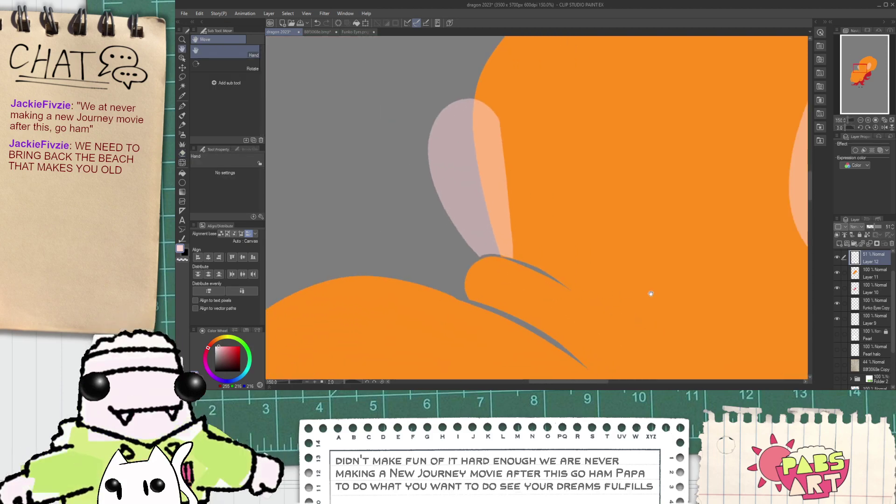
scroll(545, 255, "down", 6)
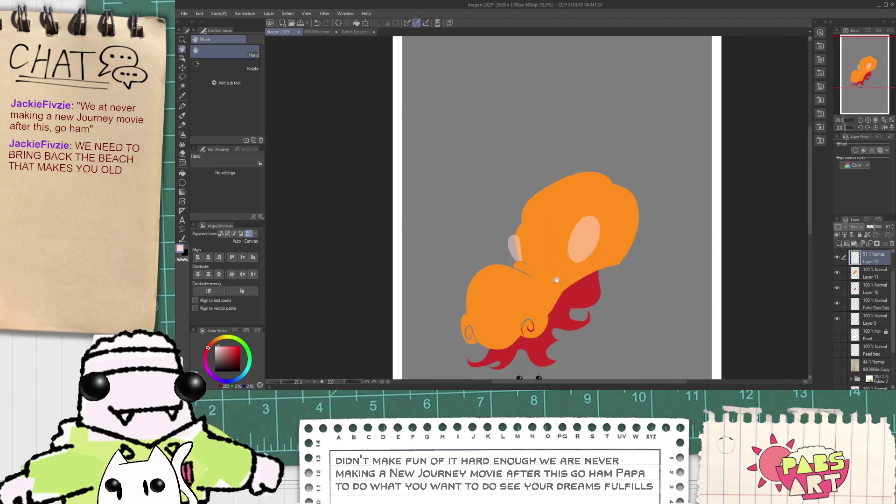
left_click_drag(875, 228, 883, 227)
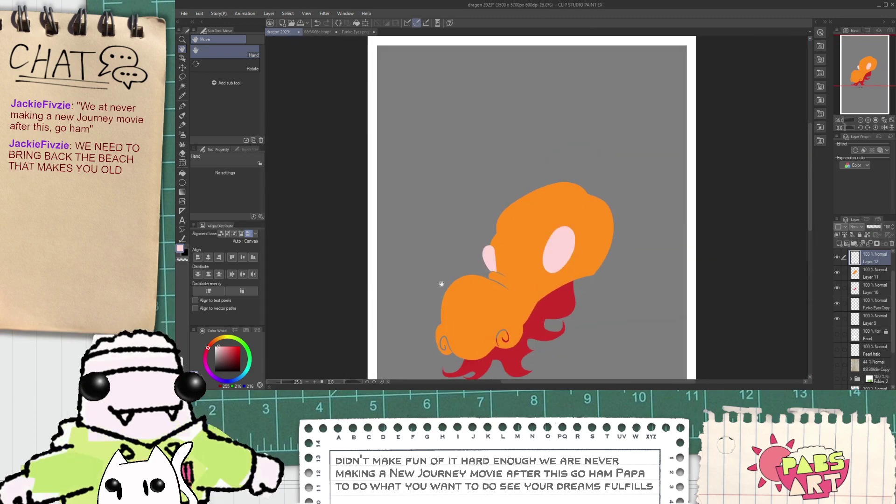
- Clean up the orange edge on Layer 11 where the small pink shape meets the little bump, using the Hard eraser
scroll(499, 275, "up", 6)
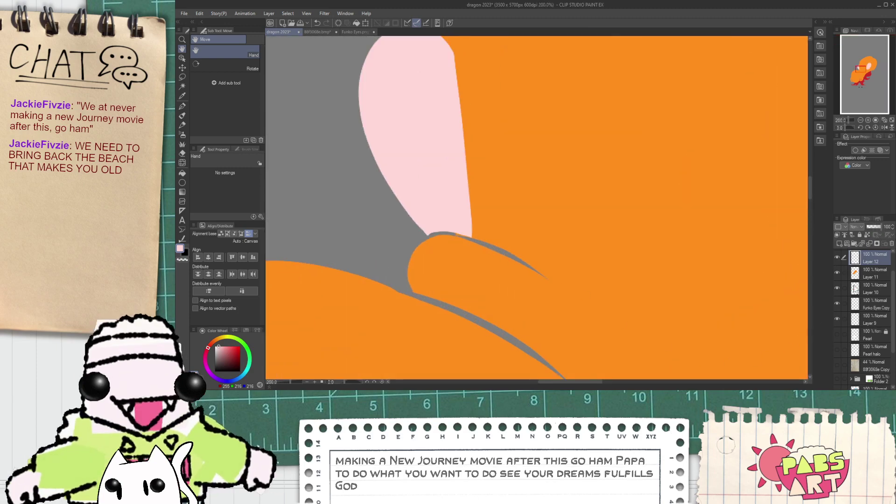
left_click(868, 274)
key("e")
scroll(444, 219, "up", 4)
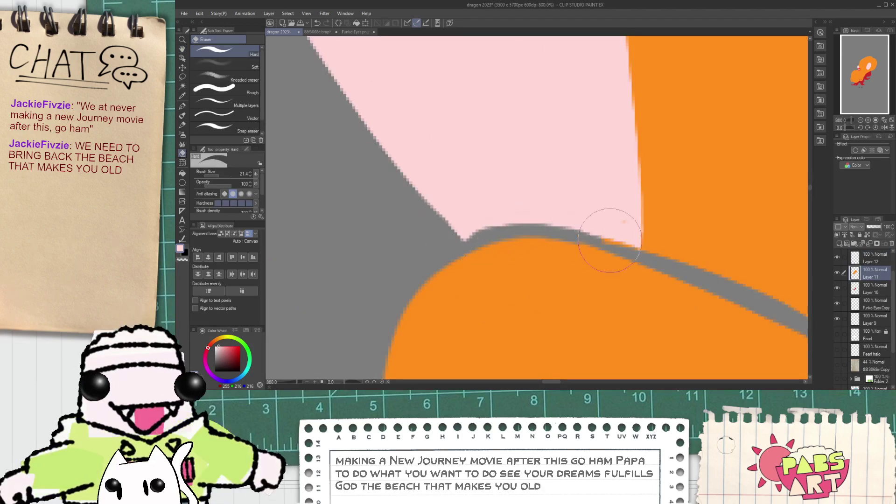
scroll(572, 237, "down", 5)
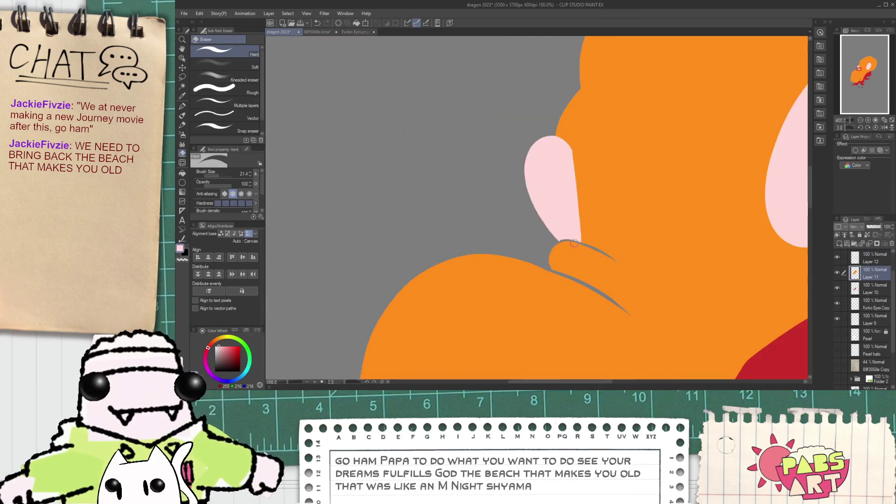
key("h")
scroll(561, 257, "down", 3)
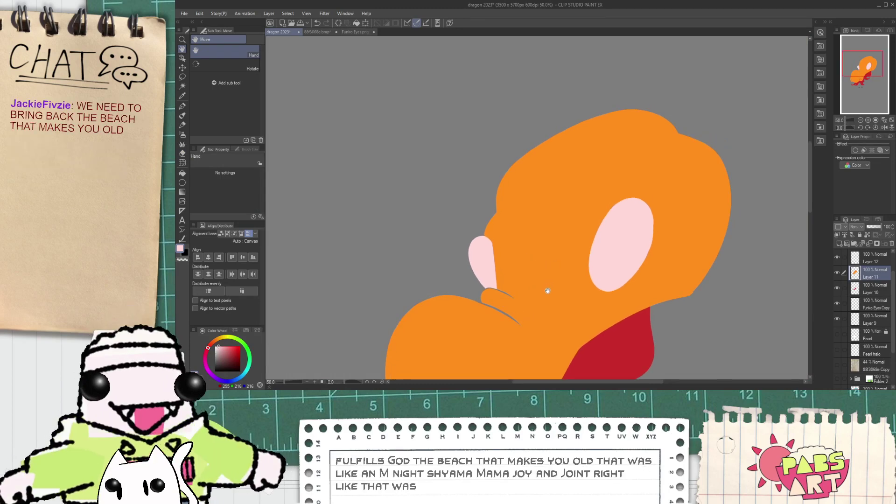
left_click_drag(555, 290, 550, 292)
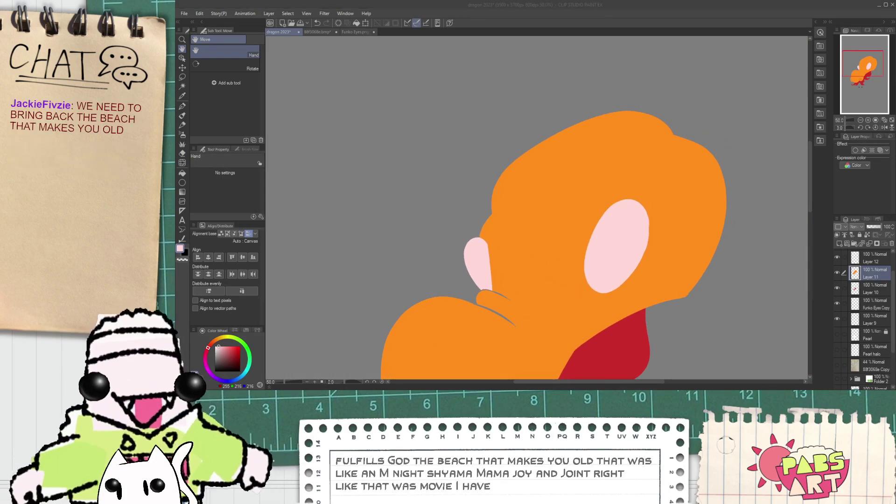
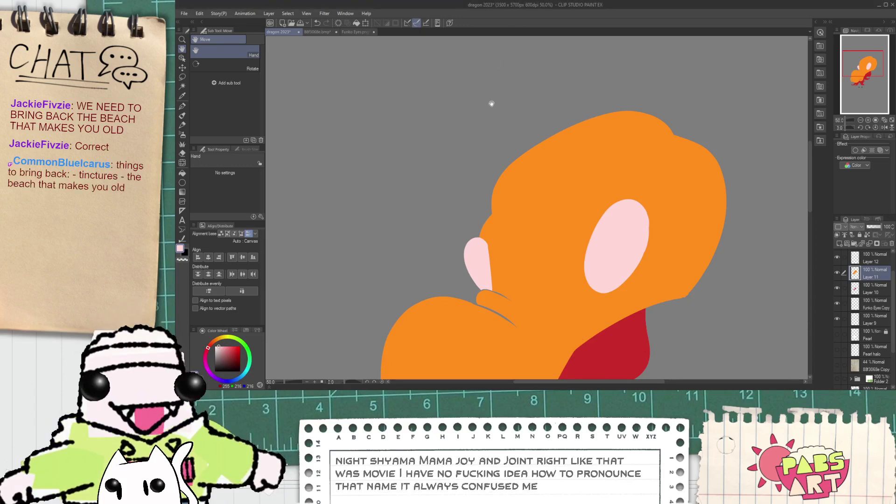
scroll(498, 118, "down", 1)
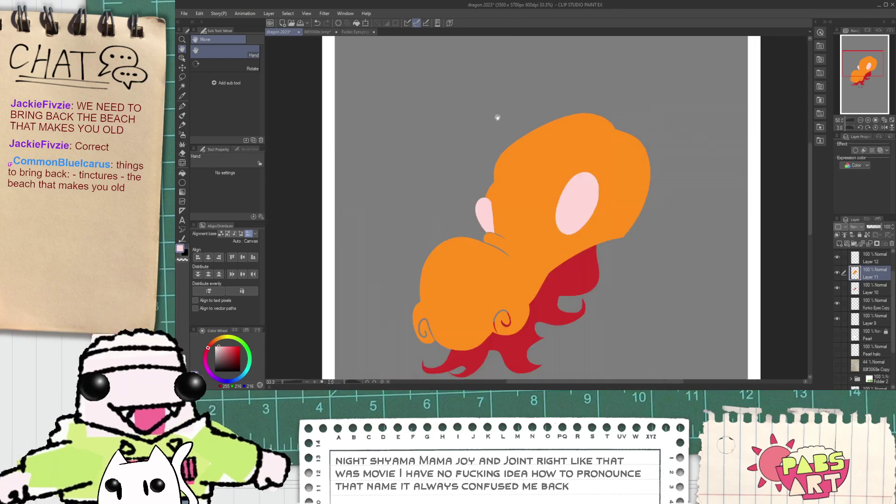
scroll(498, 117, "down", 1)
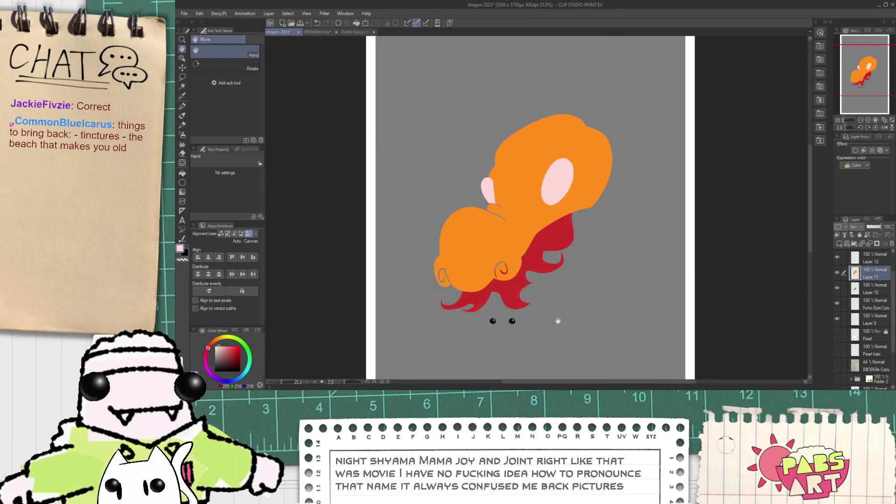
- Erase a thin curved line into the orange form on Layer 11, arching around the right-hand spiral, using the Hard eraser
left_click_drag(516, 332, 508, 306)
scroll(488, 305, "up", 1)
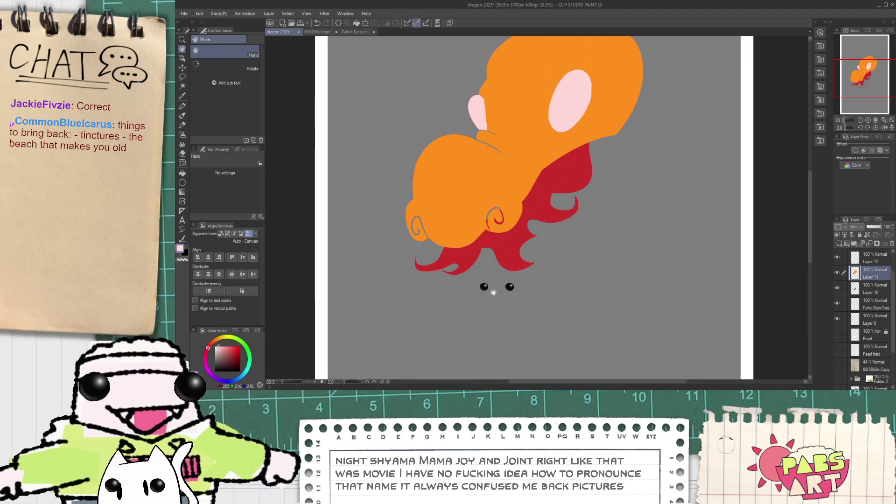
left_click_drag(532, 192, 521, 257)
scroll(521, 258, "up", 3)
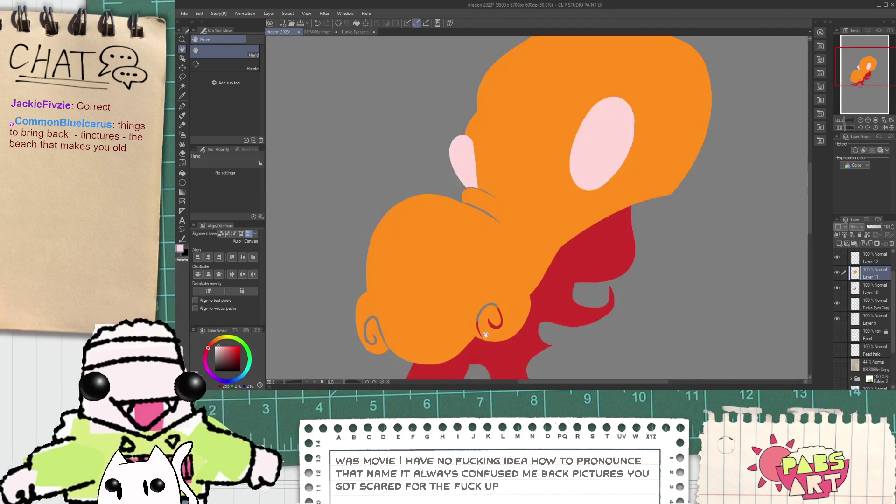
key("e")
scroll(457, 318, "up", 1)
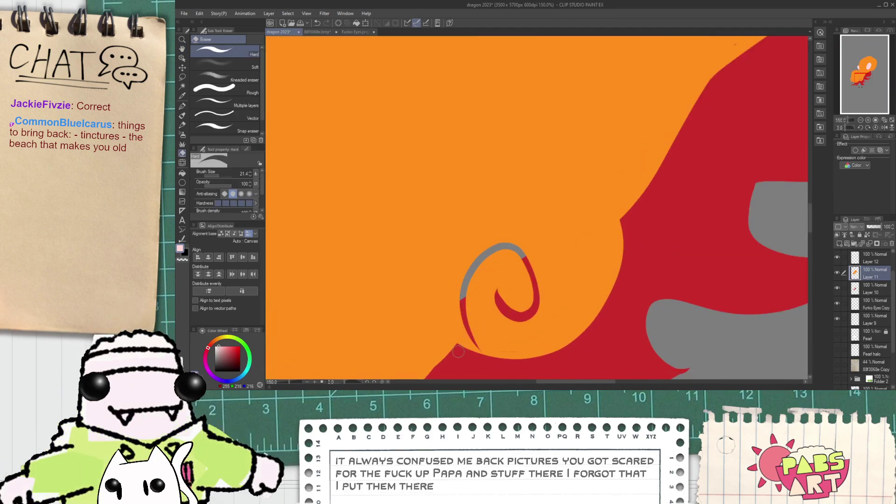
mouse_move(456, 348)
left_mouse_down()
mouse_move(464, 159)
mouse_move(590, 189)
left_mouse_up()
scroll(567, 286, "down", 3)
key("p")
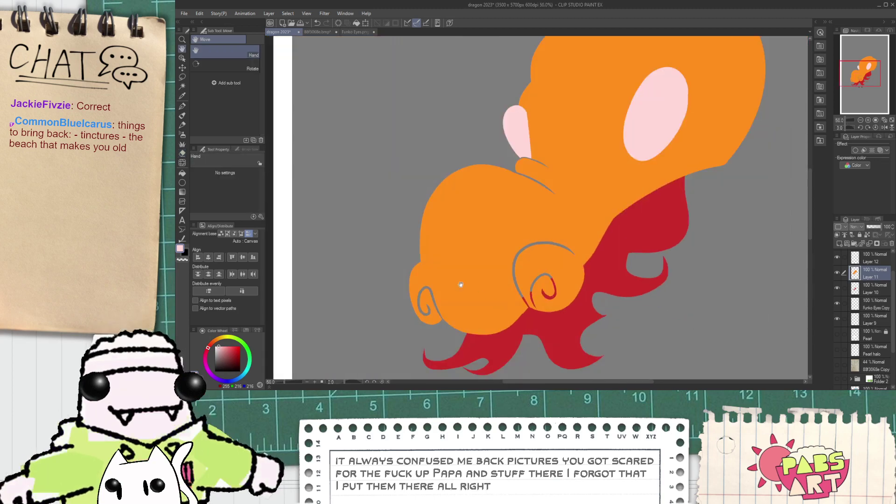
scroll(427, 277, "up", 2)
key("ctrl+z")
key("e")
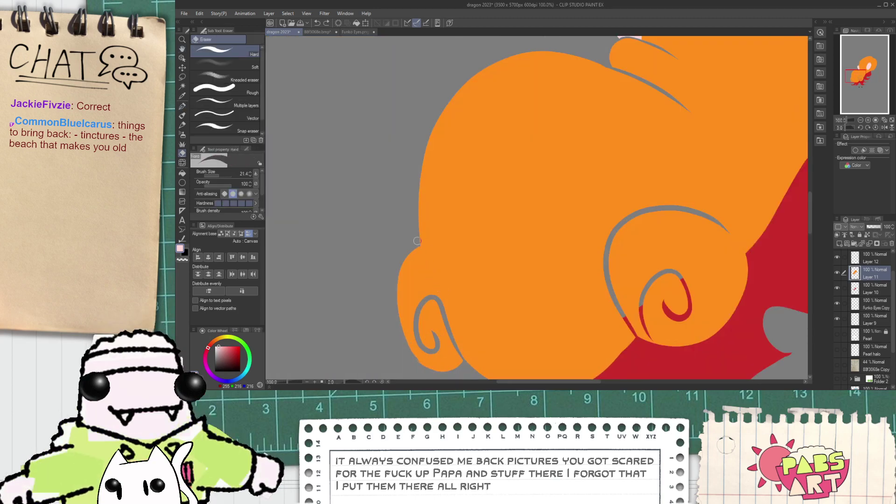
scroll(449, 289, "down", 4)
key("space")
left_click_drag(574, 224, 551, 243)
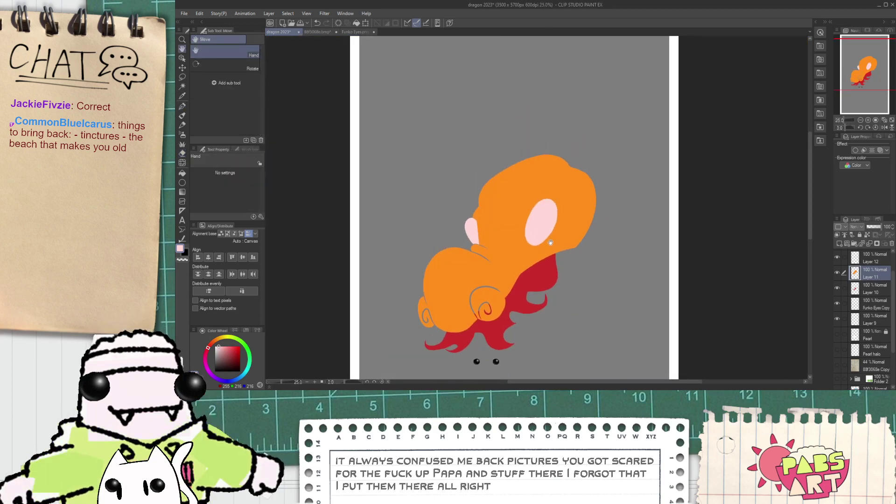
- Rename the red shape's layer Beard, the orange form's layer Head and the pink ovals' layer Eyes
left_click(836, 257)
left_click(837, 257)
left_click(873, 293)
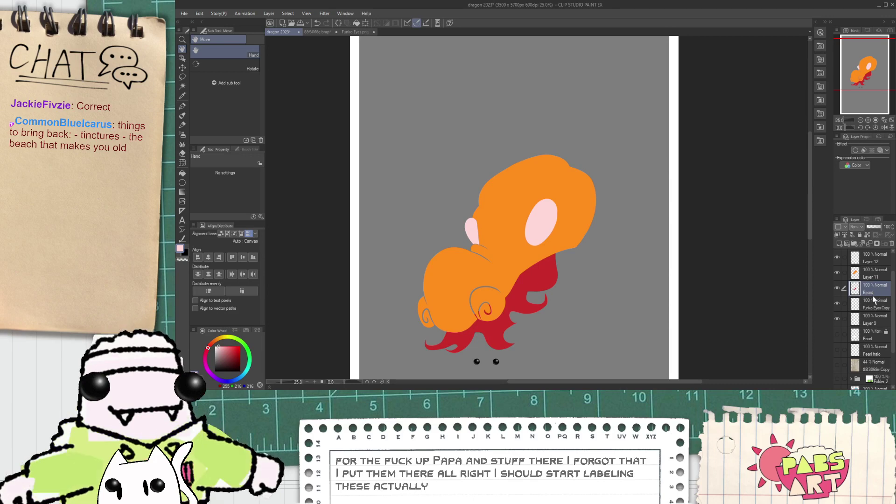
left_click(873, 278)
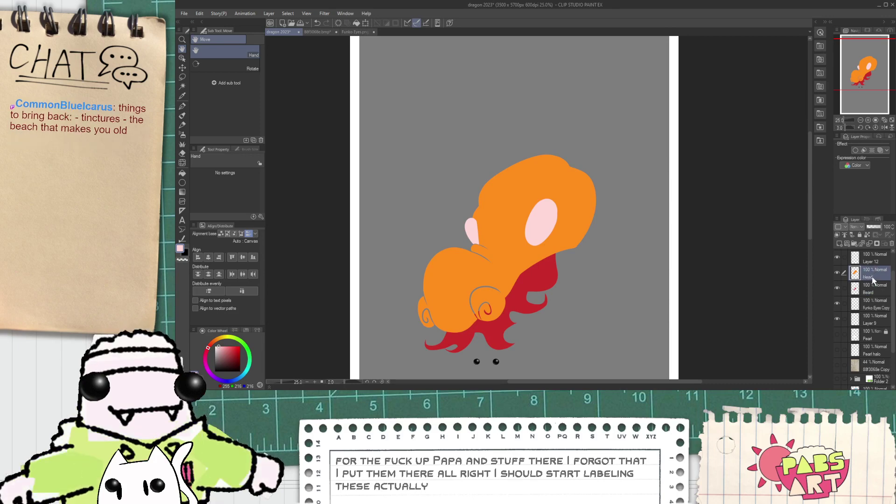
left_click(872, 263)
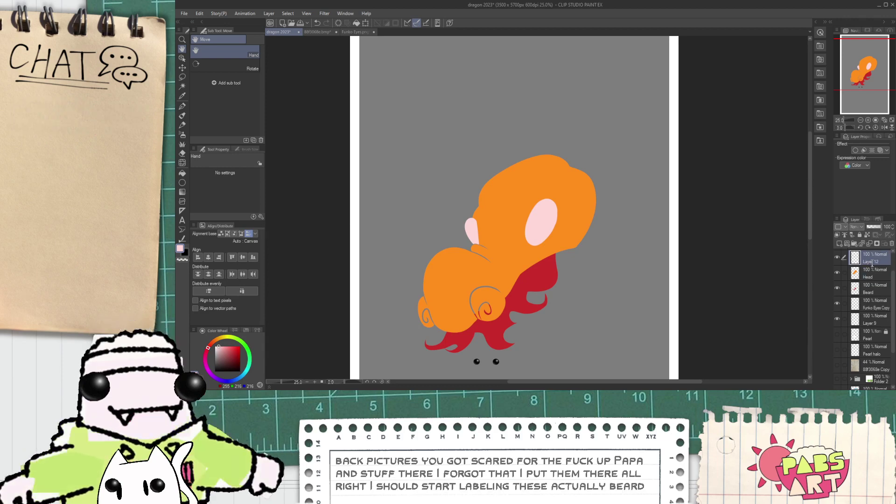
type("Eyes")
key("Return")
- Show the pencil sketch layer and examine the horn lines drawn above the dragon's head
scroll(836, 353, "down", 2)
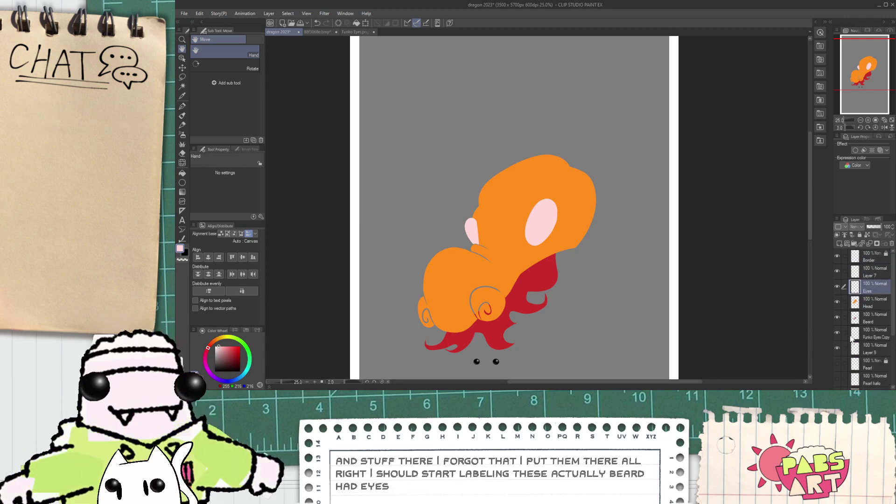
left_click(836, 355)
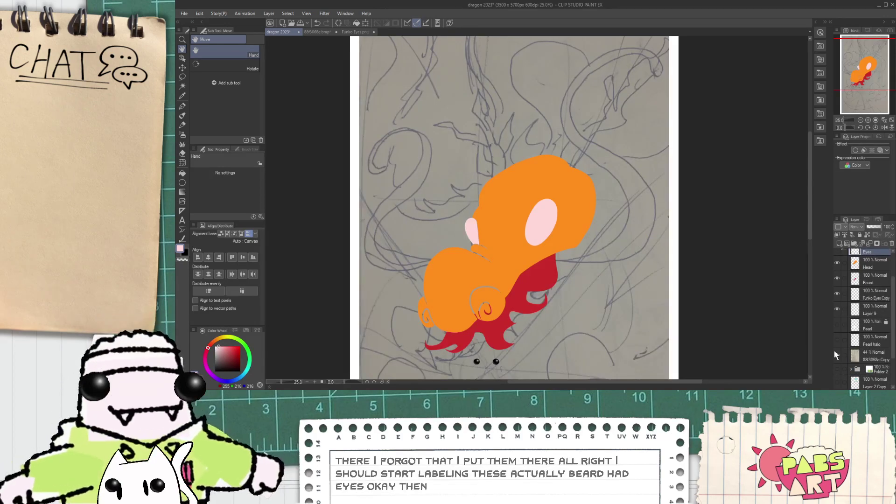
left_click_drag(567, 201, 527, 286)
left_click_drag(578, 272, 583, 237)
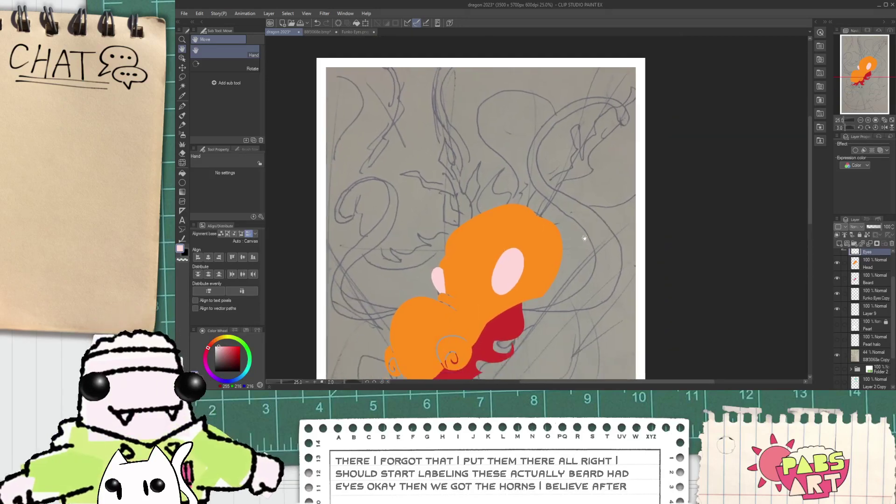
scroll(602, 179, "up", 2)
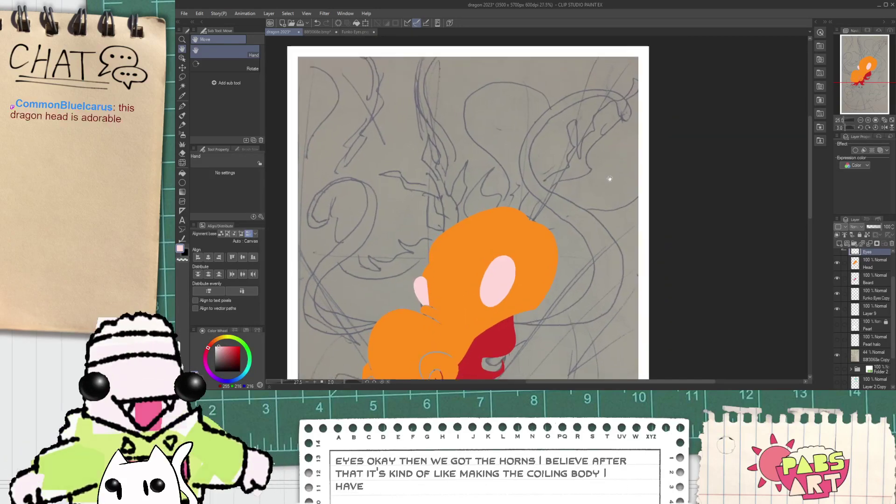
scroll(572, 180, "down", 4)
left_click_drag(483, 238, 486, 185)
scroll(486, 185, "up", 1)
scroll(485, 186, "up", 2)
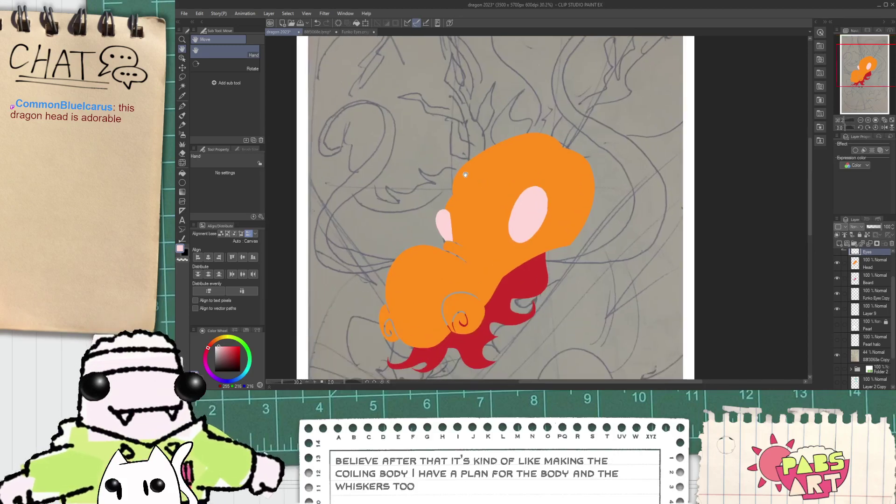
left_click_drag(554, 236, 549, 274)
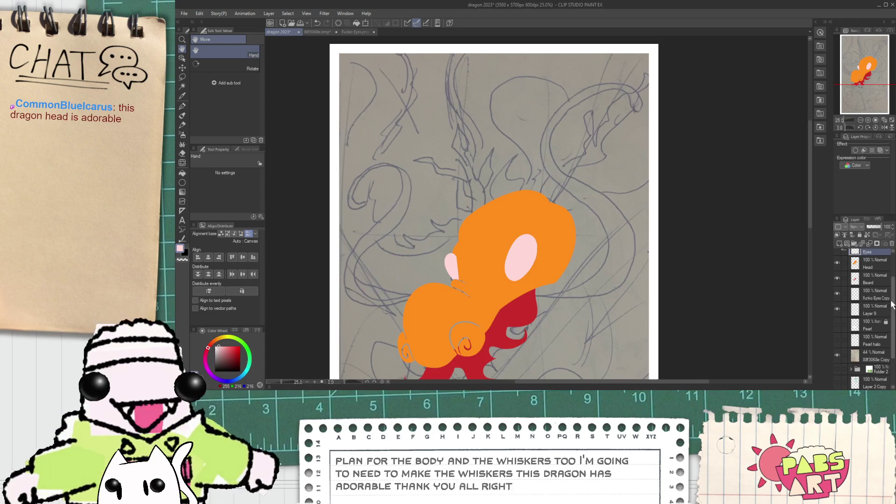
- On a new layer above Eyes, draw a curved pale yellow horn from the head's upper right with the G-pen at size 168.2
left_click(840, 244)
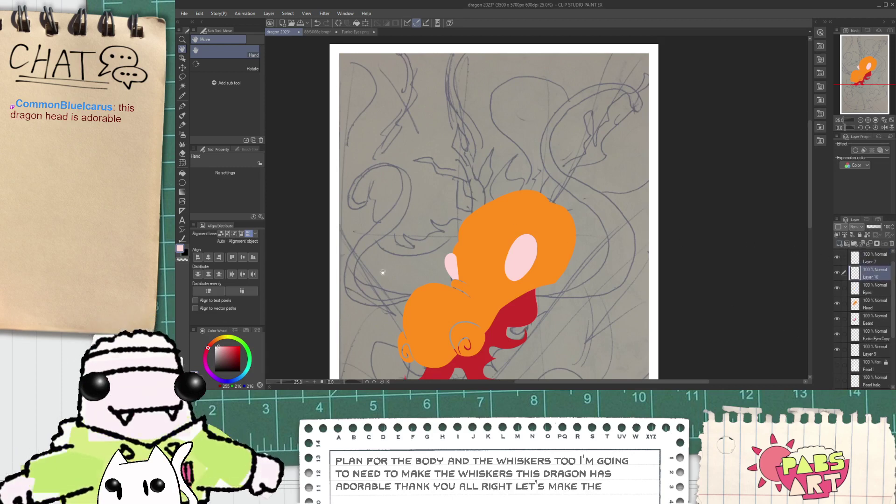
left_click(222, 341)
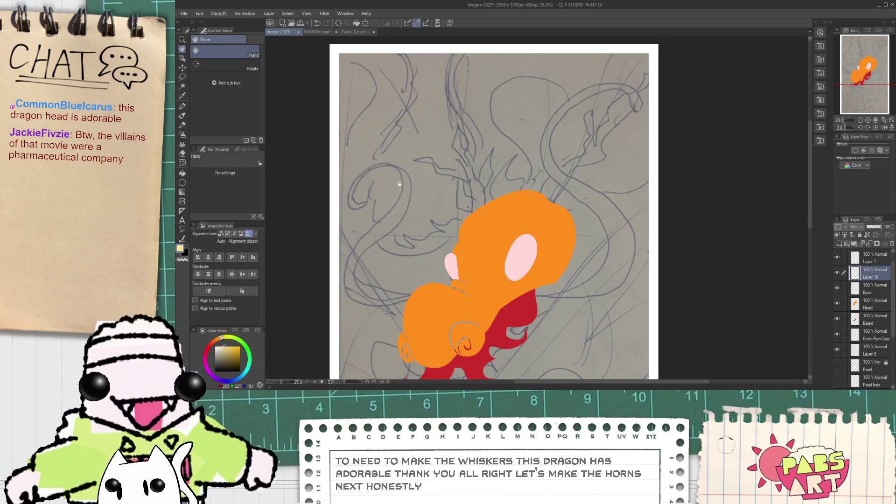
scroll(539, 158, "up", 3)
key("p")
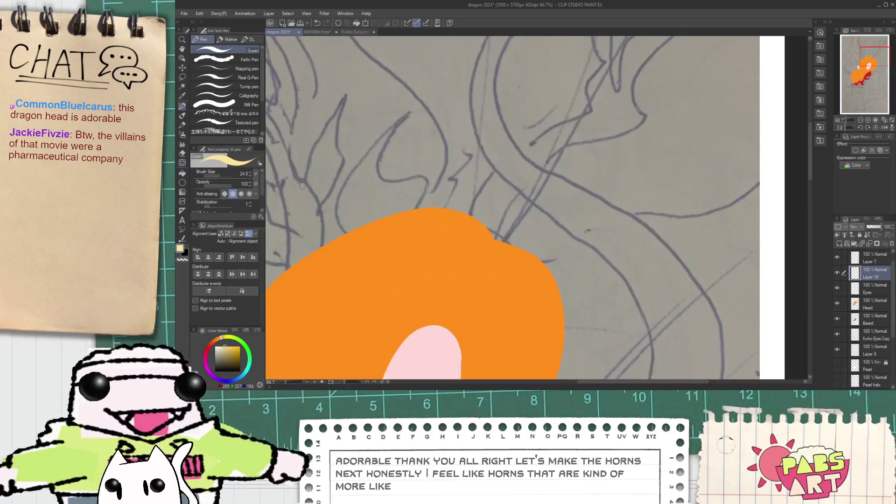
left_click(221, 175)
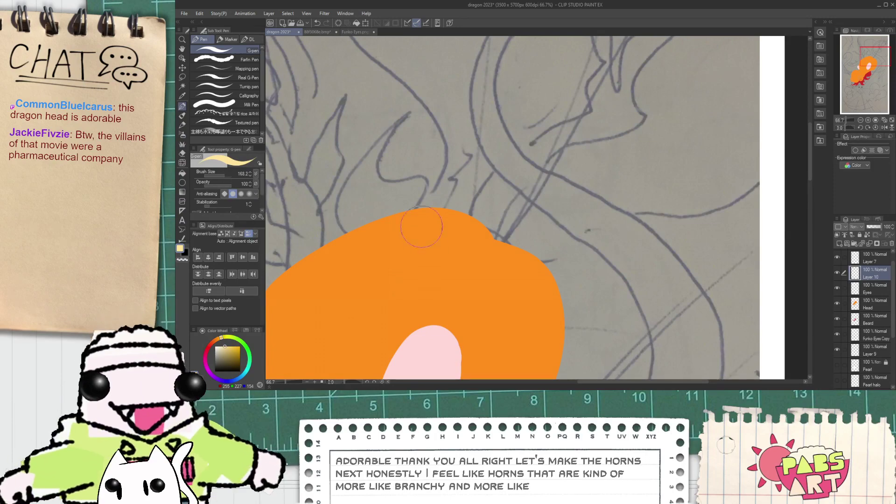
scroll(434, 249, "down", 1)
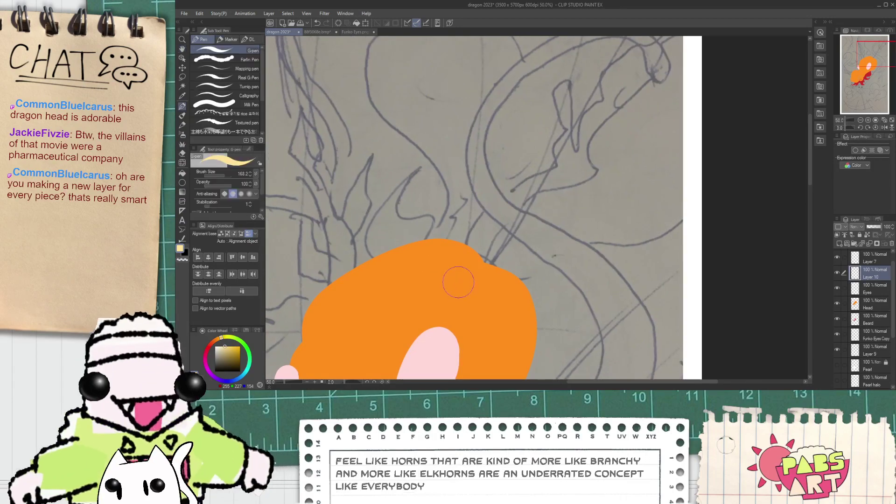
mouse_move(455, 290)
left_mouse_down()
mouse_move(547, 180)
mouse_move(602, 159)
left_mouse_up()
scroll(490, 275, "up", 1)
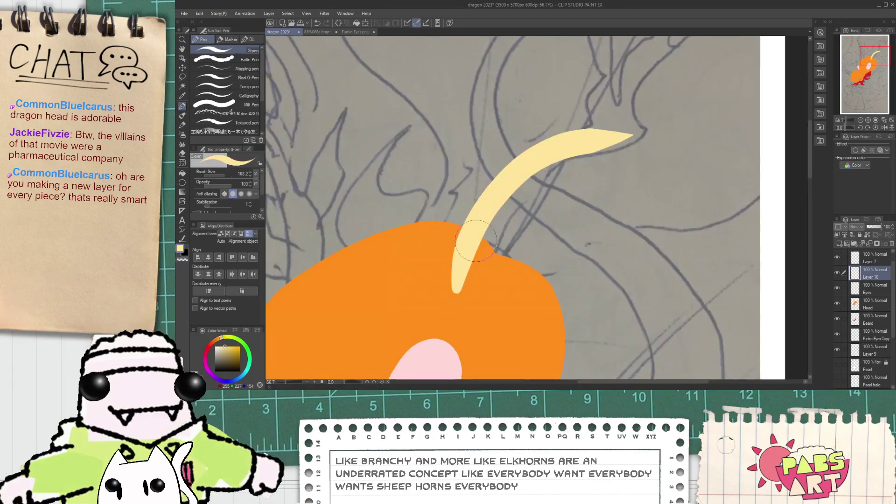
- Thicken and round off the horn's base where it meets the head, undoing and redrawing uneven strokes
left_click_drag(445, 287, 485, 220)
key("ctrl+z")
left_click_drag(451, 284, 498, 182)
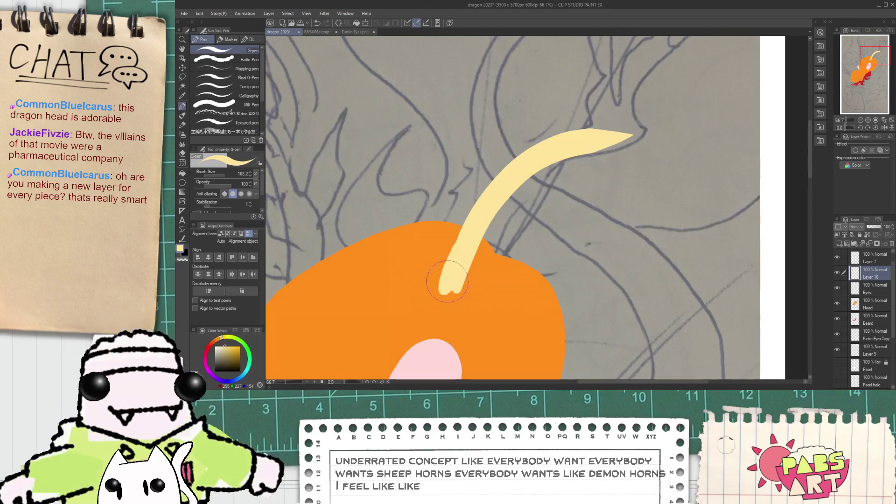
key("ctrl+z")
left_click_drag(447, 286, 456, 285)
key("ctrl+z")
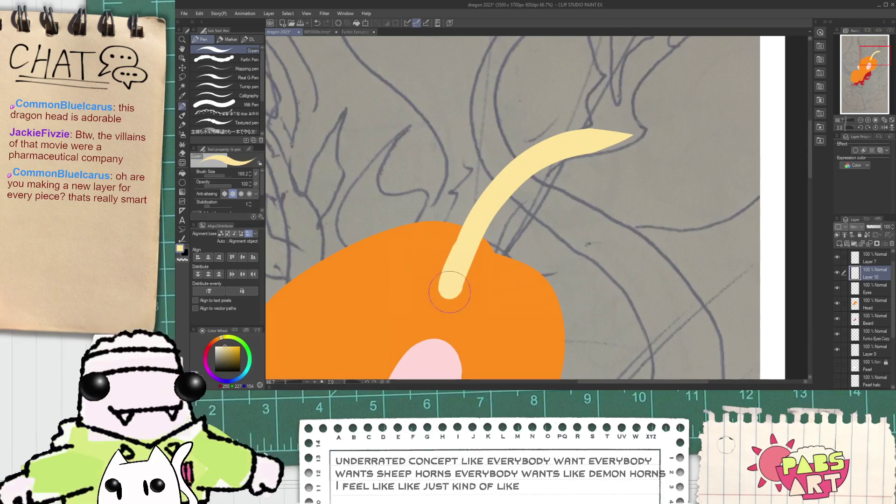
scroll(503, 213, "down", 1)
key("space")
left_click_drag(568, 144, 553, 178)
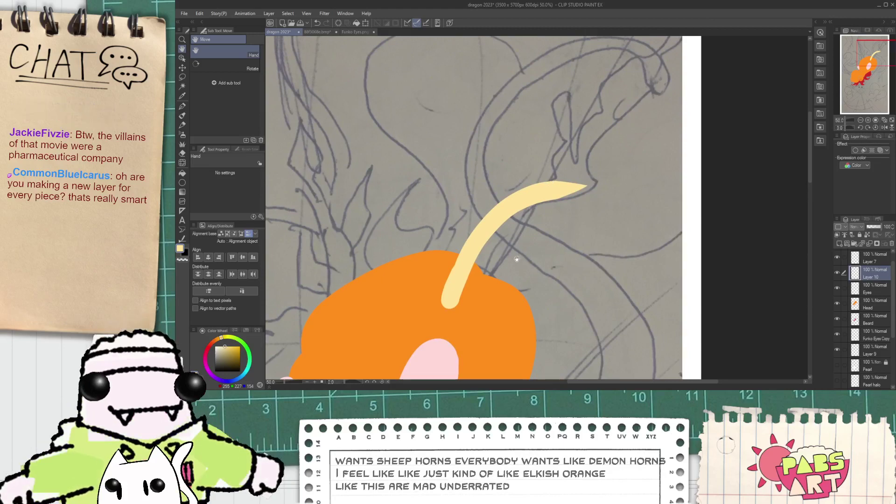
- Widen the horn along its left edge from the base up toward the bend for a smoother taper
scroll(518, 258, "down", 1)
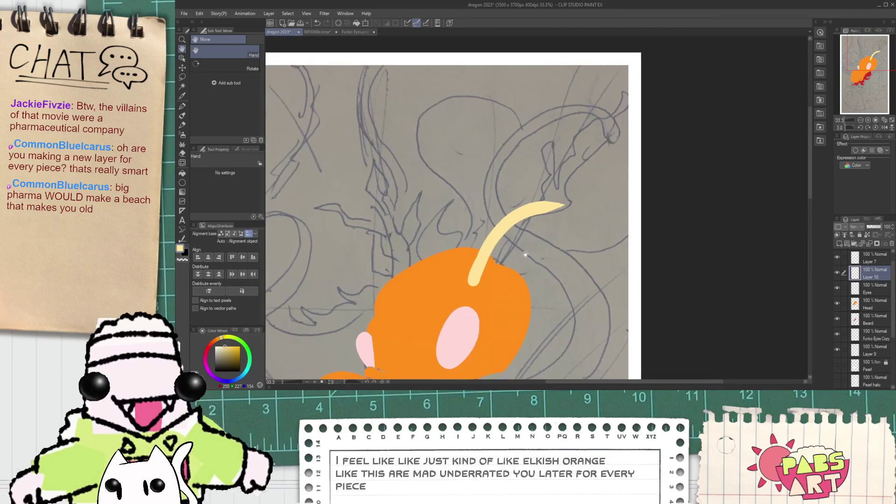
scroll(468, 267, "up", 1)
scroll(468, 268, "up", 2)
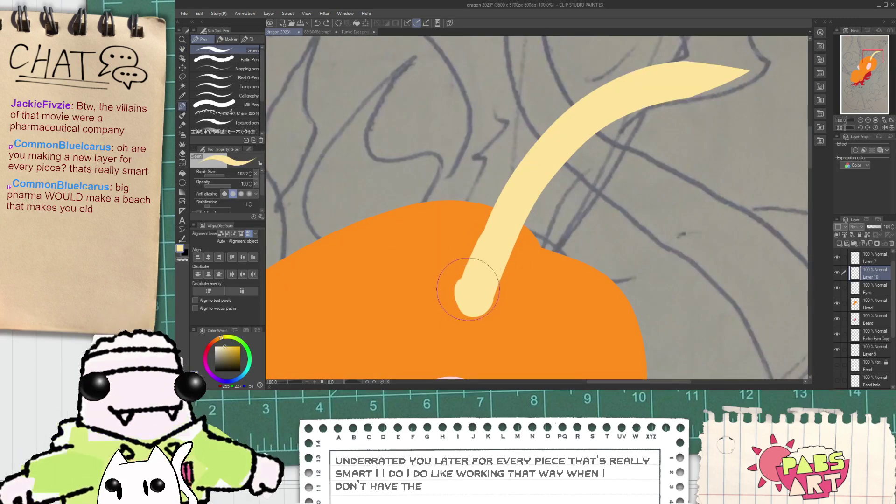
left_click_drag(465, 291, 507, 182)
left_click_drag(480, 260, 635, 79)
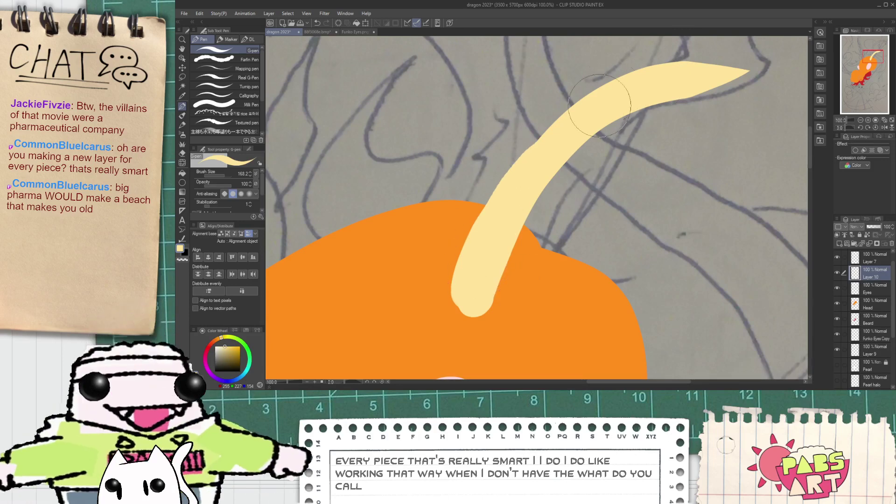
- Erase the horn's pointed outer end back to the bend with the Rough eraser at size 254.1
scroll(542, 202, "down", 1)
key("space")
left_click_drag(562, 176, 557, 198)
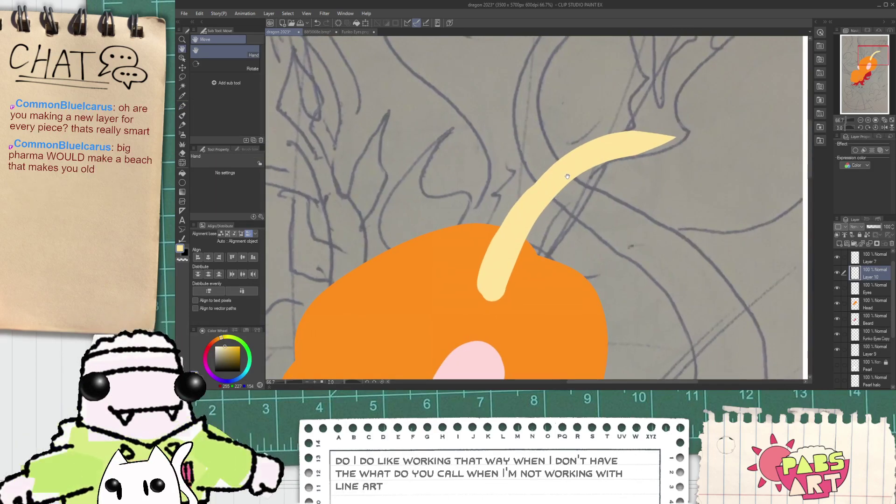
key("e")
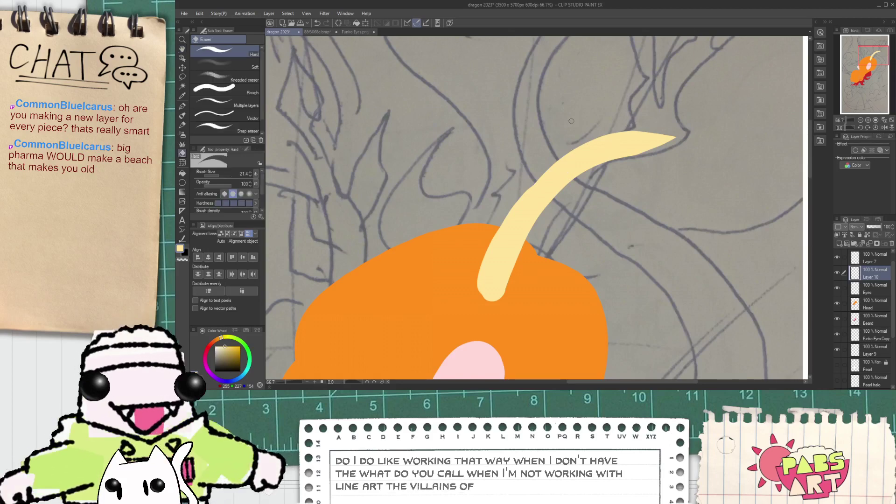
left_click(224, 87)
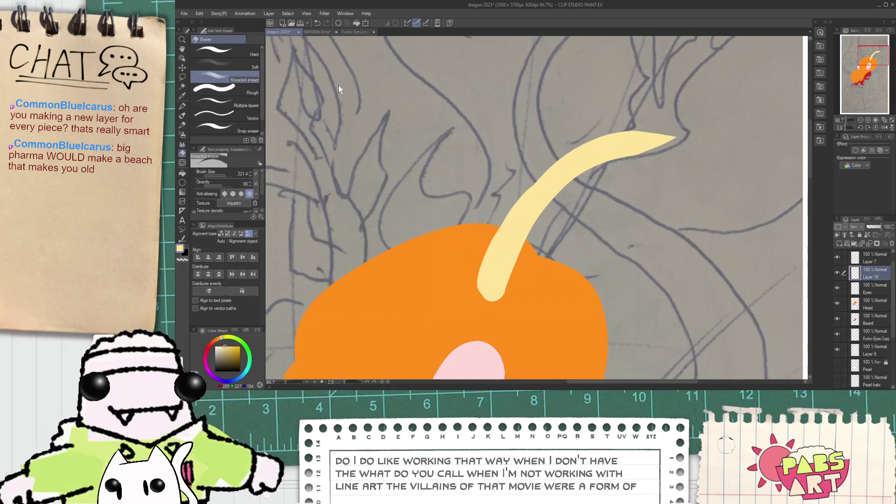
left_click_drag(579, 131, 737, 116)
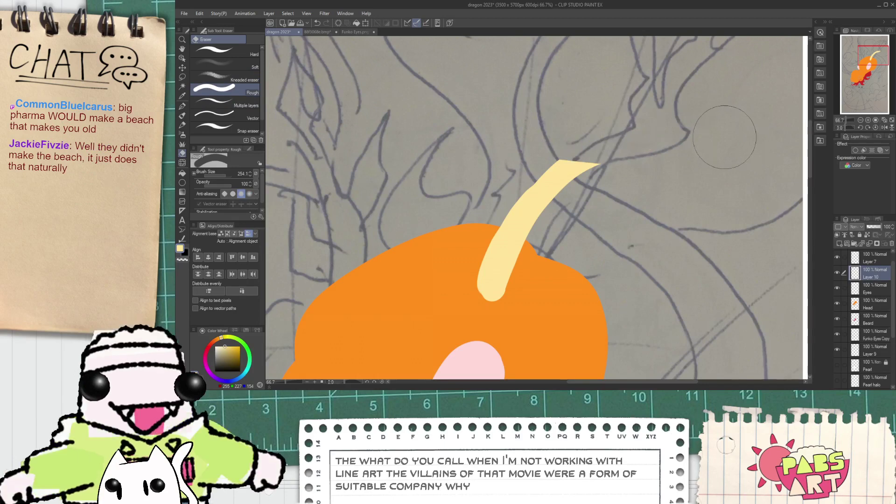
- Redraw the horn's outer end as a smooth curve with the G-pen at size 168.2, undoing uneven strokes
key("p")
left_click_drag(576, 171, 661, 140)
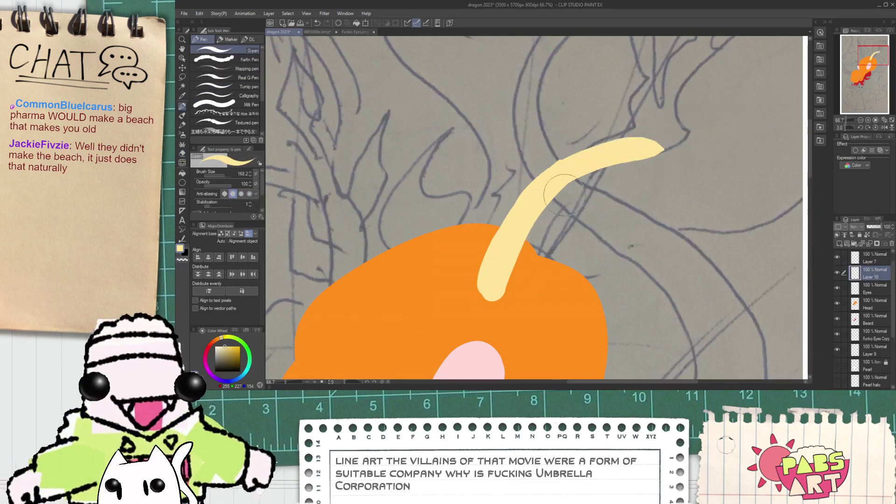
key("ctrl+z")
left_click_drag(579, 164, 735, 119)
key("ctrl+z")
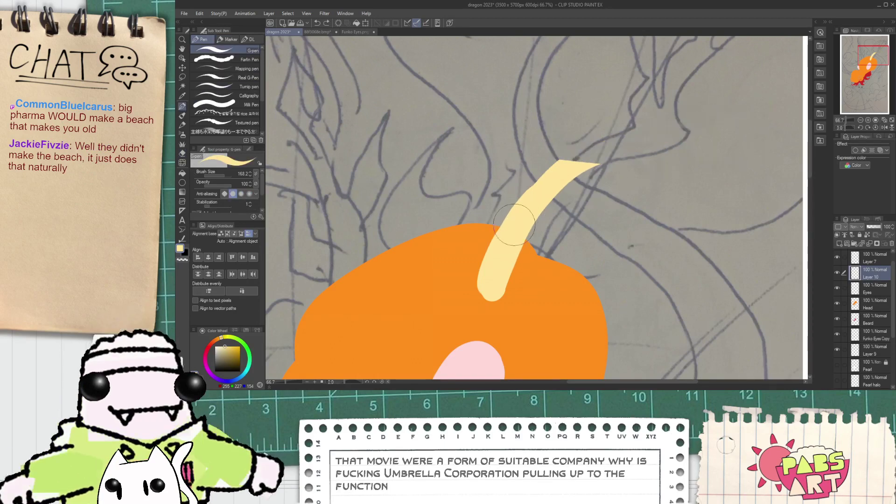
mouse_move(502, 236)
left_mouse_down()
mouse_move(564, 169)
mouse_move(671, 147)
mouse_move(547, 187)
mouse_move(673, 137)
mouse_move(641, 133)
mouse_move(665, 137)
left_mouse_up()
- Add a branch rising from near the horn's outer end, angled up to the right, with a second upright prong at its bend
scroll(651, 135, "down", 1)
key("space")
mouse_move(670, 104)
left_mouse_down()
mouse_move(585, 203)
mouse_move(566, 209)
mouse_move(566, 192)
mouse_move(637, 134)
mouse_move(646, 112)
left_mouse_up()
key("ctrl+z")
mouse_move(631, 143)
left_mouse_down()
mouse_move(659, 106)
mouse_move(617, 163)
left_mouse_up()
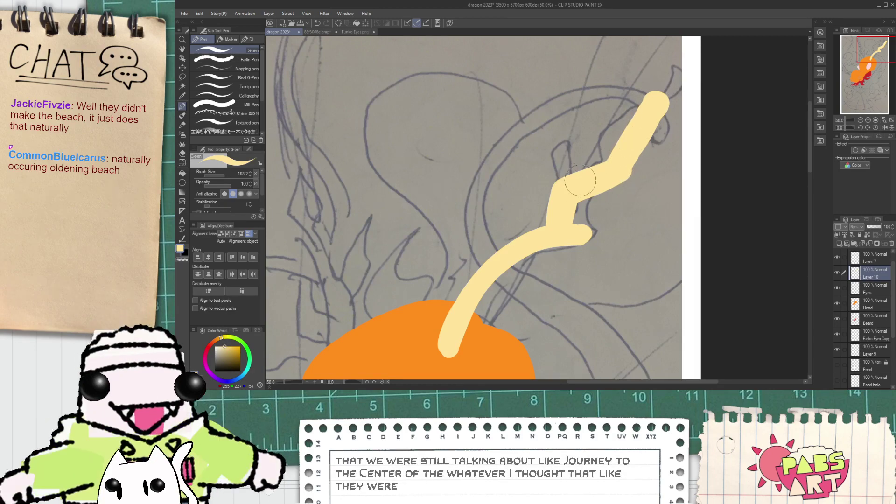
mouse_move(577, 180)
left_mouse_down()
mouse_move(572, 147)
mouse_move(583, 113)
mouse_move(571, 149)
mouse_move(587, 108)
mouse_move(569, 166)
mouse_move(571, 199)
mouse_move(496, 201)
mouse_move(557, 180)
mouse_move(542, 201)
left_mouse_up()
- Draw a second branch from the lower horn, forking into a short side prong and a long tapered prong, undoing uneven strokes
key("space")
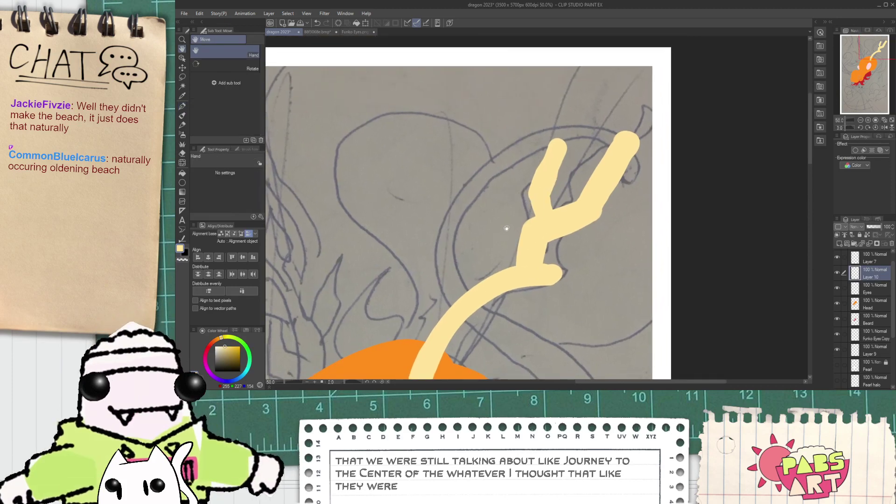
left_click_drag(507, 228, 535, 123)
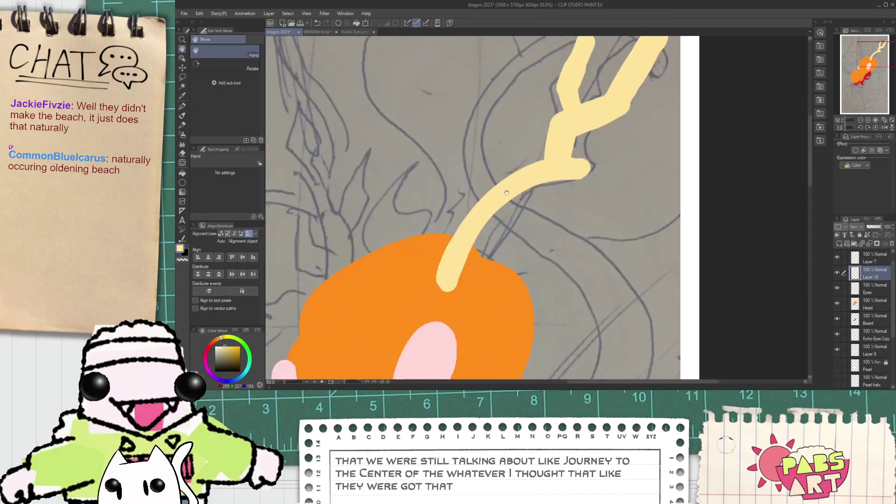
left_click_drag(476, 218, 485, 140)
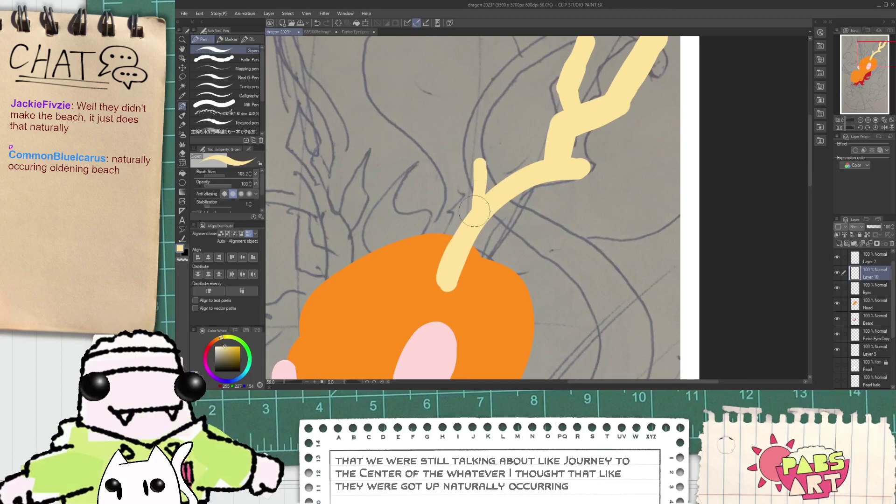
key("ctrl+z")
left_click_drag(471, 225, 485, 146)
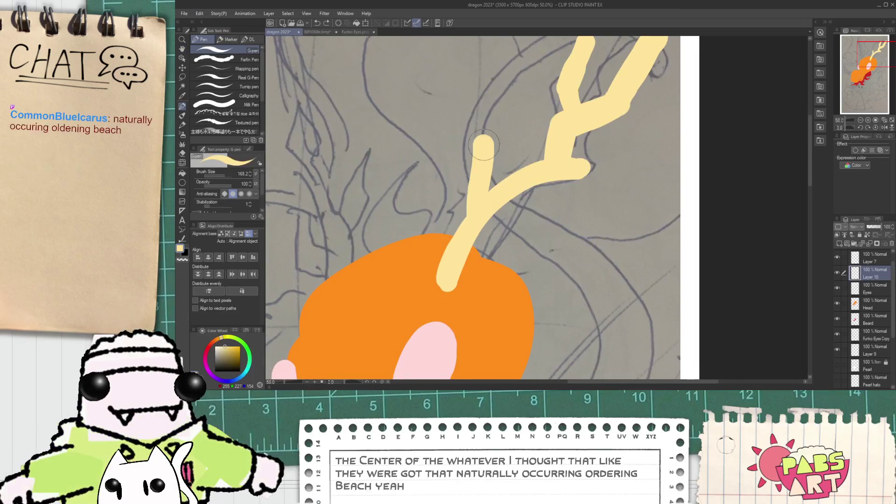
key("ctrl+z")
left_click_drag(472, 221, 484, 142)
key("ctrl+z")
key("ctrl+z")
mouse_move(473, 217)
left_mouse_down()
mouse_move(482, 141)
mouse_move(484, 196)
left_mouse_up()
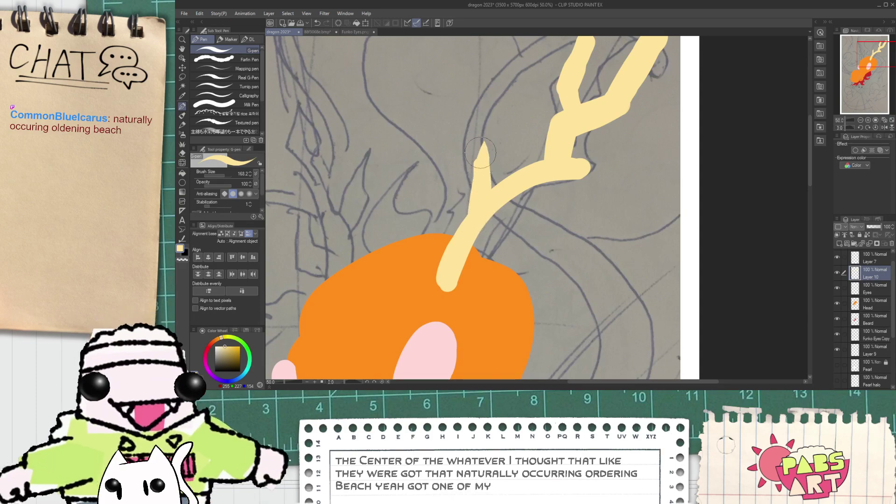
mouse_move(482, 157)
left_mouse_down()
mouse_move(511, 148)
mouse_move(526, 120)
left_mouse_up()
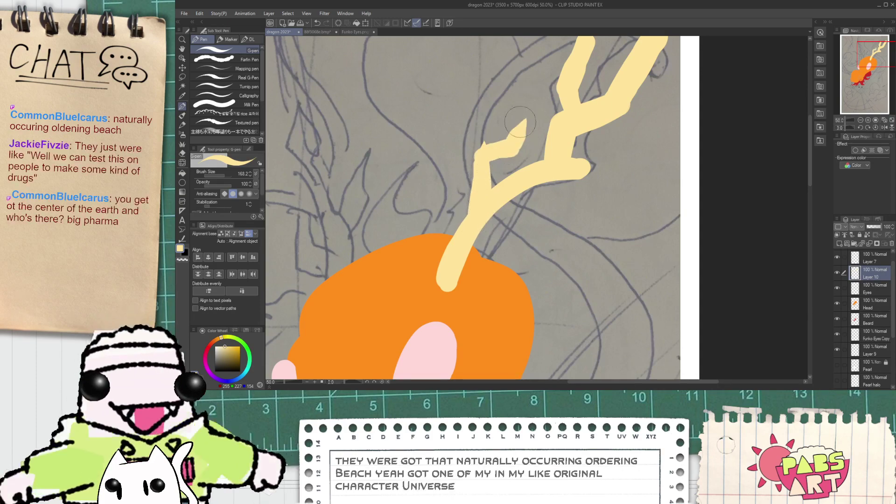
left_click_drag(477, 169, 541, 49)
- Erase the long left prong's pointed tip into a rounded end and clear the leftover fragment with the Hard eraser at size 21.4
key("space")
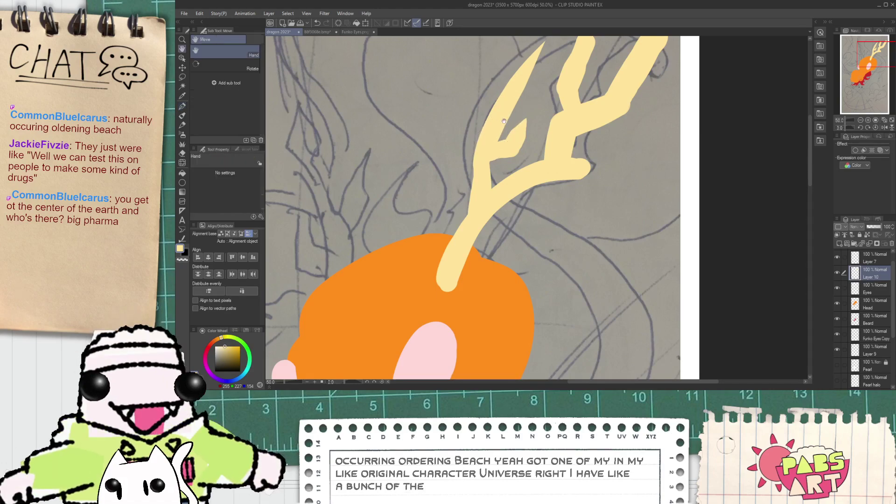
left_click_drag(506, 116, 486, 172)
key("e")
scroll(518, 113, "up", 1)
mouse_move(522, 75)
left_mouse_down()
mouse_move(520, 125)
mouse_move(467, 134)
left_mouse_up()
left_click(219, 50)
scroll(487, 131, "up", 2)
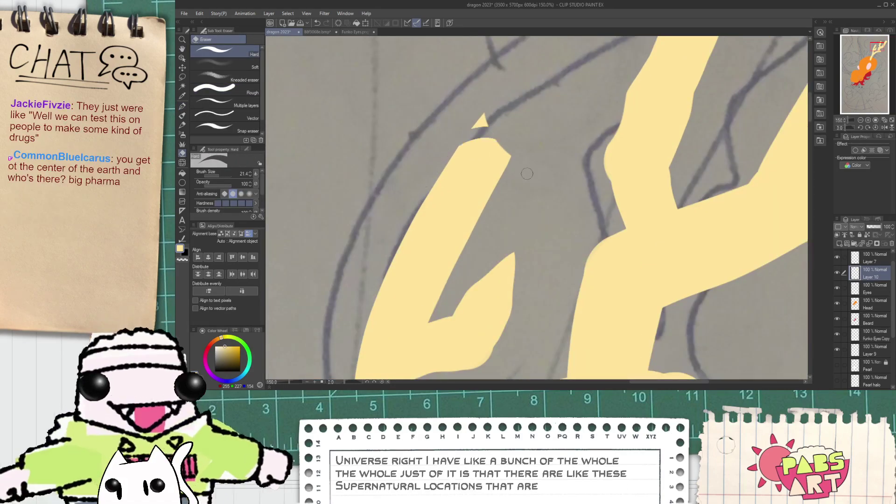
mouse_move(508, 183)
left_mouse_down()
mouse_move(512, 144)
mouse_move(488, 204)
left_mouse_up()
key("ctrl+z")
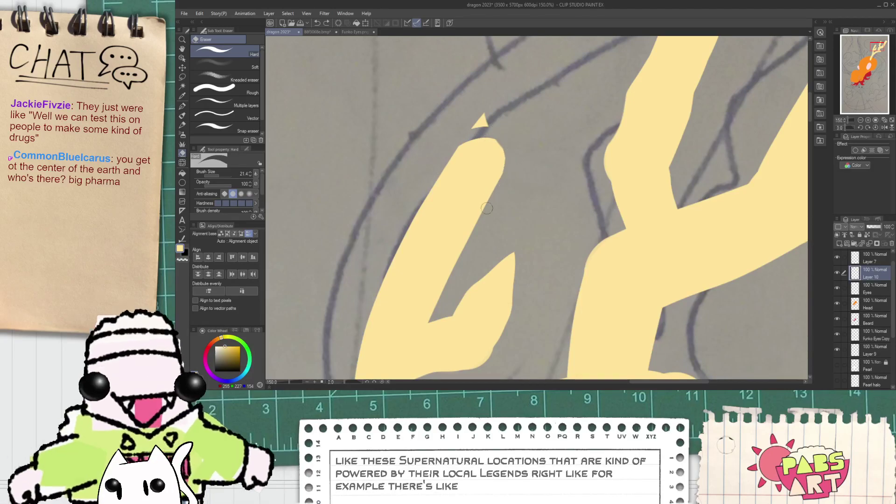
mouse_move(482, 117)
left_mouse_down()
mouse_move(473, 161)
mouse_move(521, 54)
left_mouse_up()
- Slim the middle prong by erasing along its right edge down toward the fork and trimming its tip
scroll(483, 133, "down", 4)
key("space")
scroll(479, 183, "up", 3)
key("e")
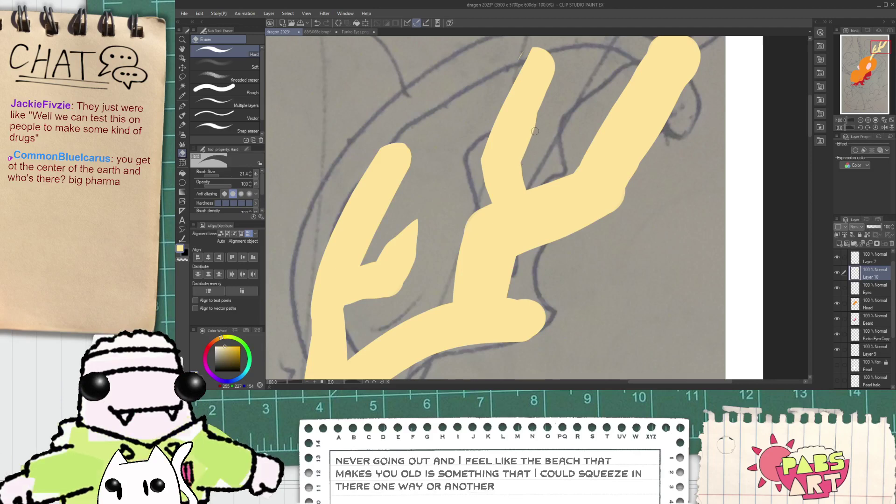
left_click_drag(539, 125, 529, 186)
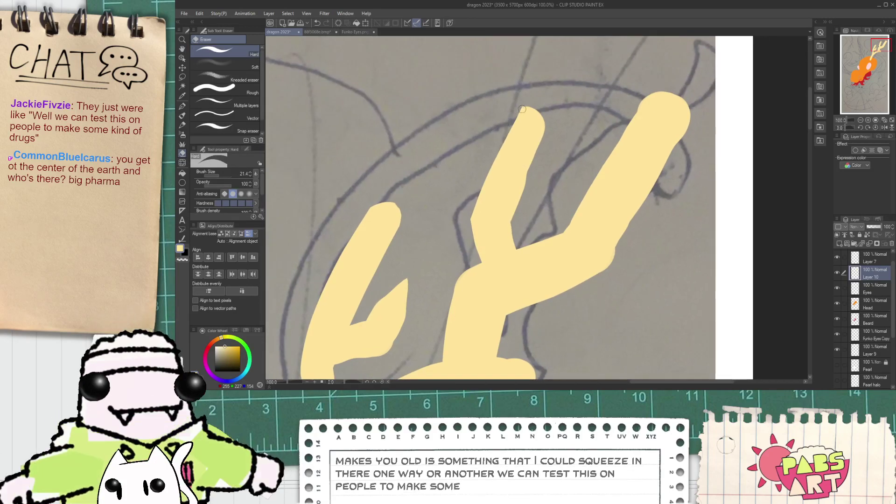
key("space")
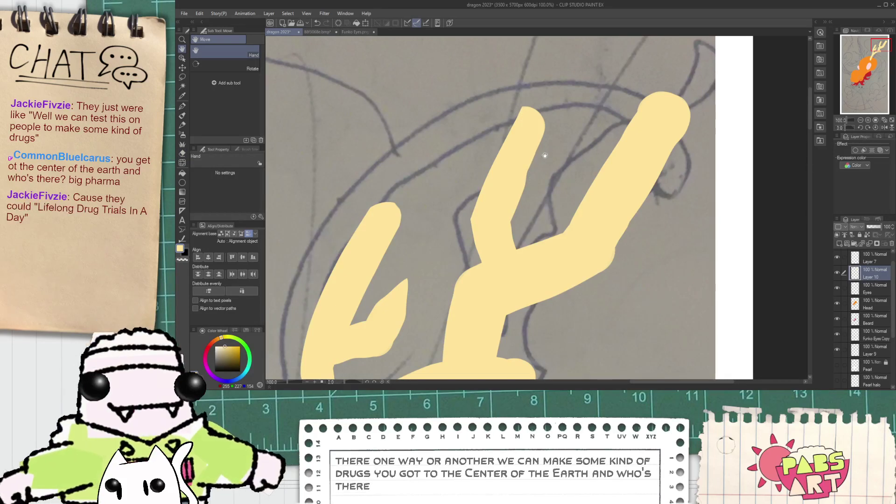
left_click_drag(523, 189, 502, 229)
left_click_drag(544, 125, 509, 222)
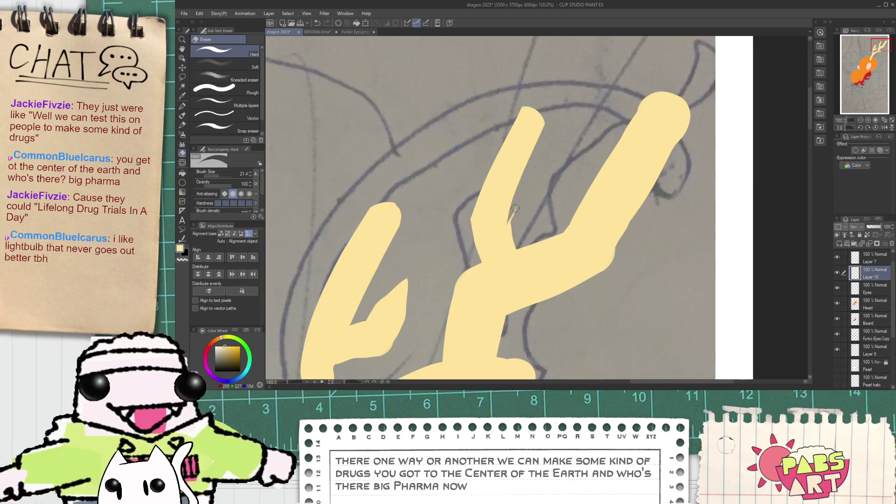
left_click_drag(527, 188, 508, 228)
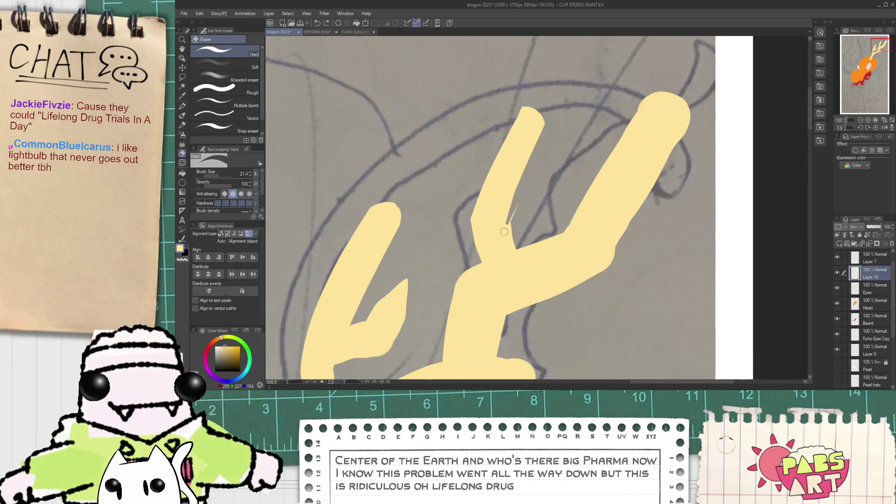
scroll(519, 204, "up", 2)
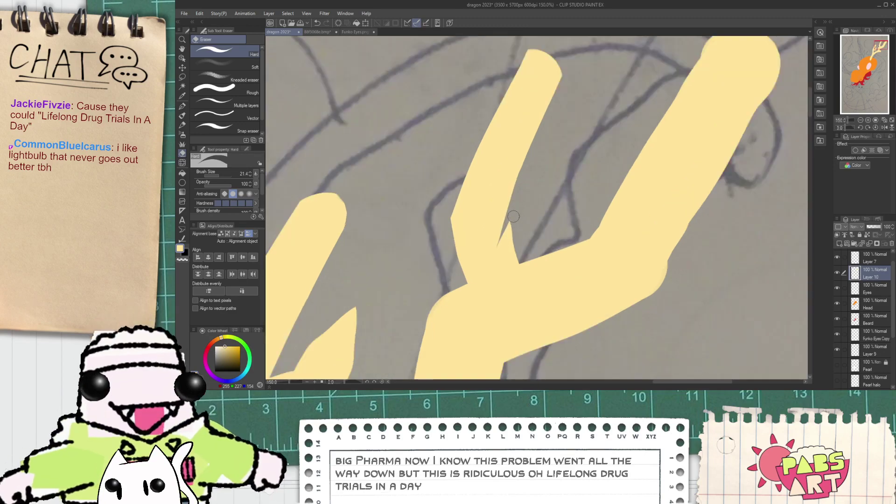
- Trim the right branch's stem and the underside of its slanted section out to the bend with the Hard eraser
scroll(515, 222, "down", 2)
key("space")
left_click_drag(514, 263, 502, 238)
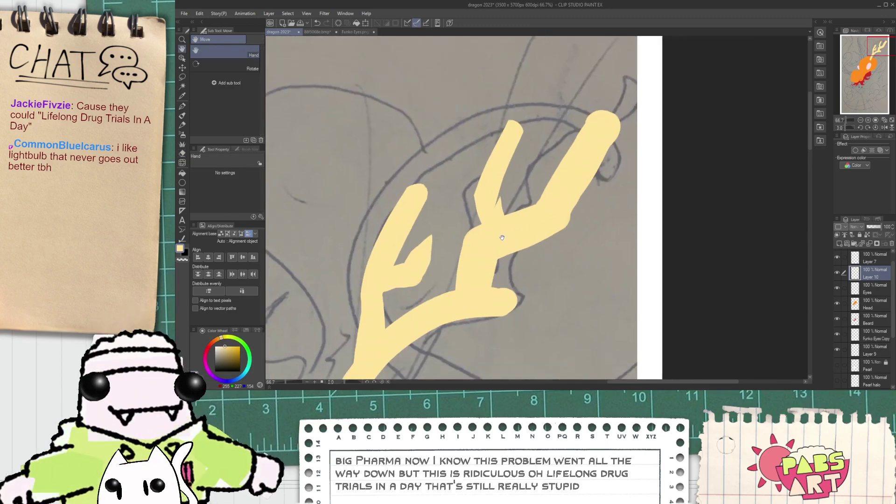
key("e")
scroll(509, 254, "up", 4)
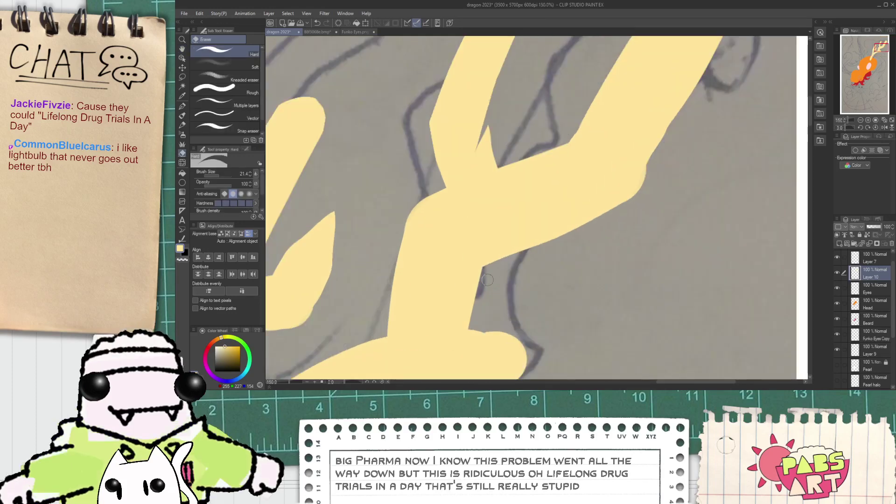
left_click_drag(481, 310, 482, 242)
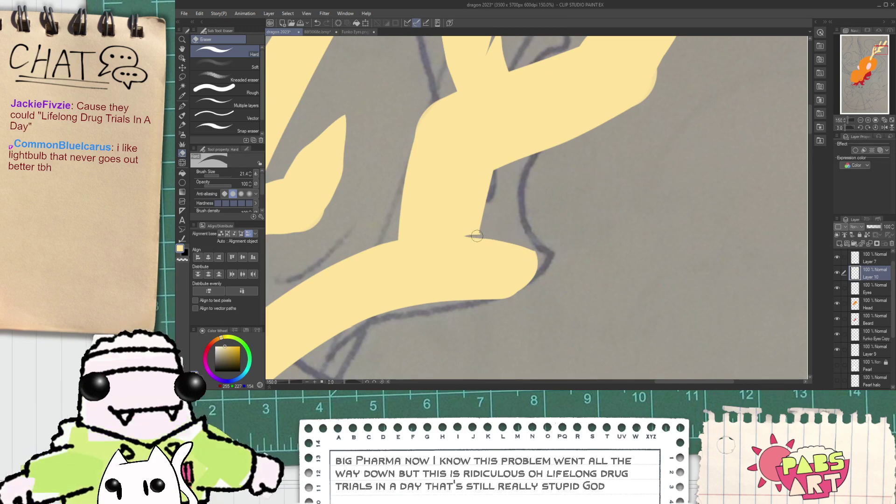
left_click_drag(484, 191, 467, 247)
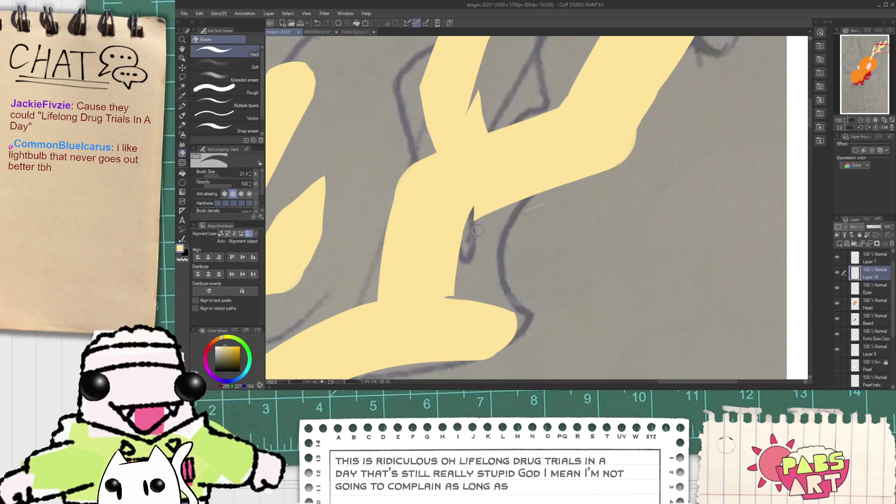
key("ctrl+z")
left_click_drag(470, 233, 630, 154)
mouse_move(520, 217)
left_mouse_down()
mouse_move(621, 169)
mouse_move(542, 214)
left_mouse_up()
- Straighten the outer right edge of the rightmost prong by erasing from its bend up to the rounded tip
scroll(537, 208, "down", 2)
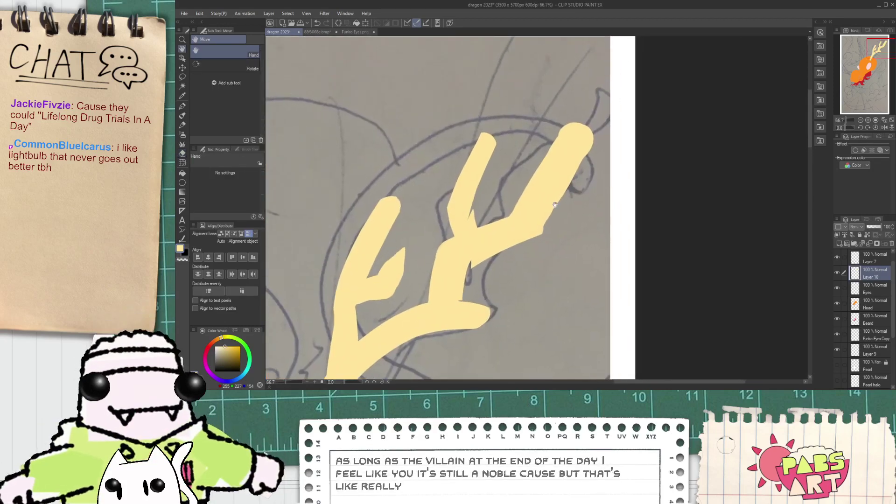
scroll(543, 213, "up", 2)
scroll(540, 254, "down", 1)
scroll(538, 256, "up", 1)
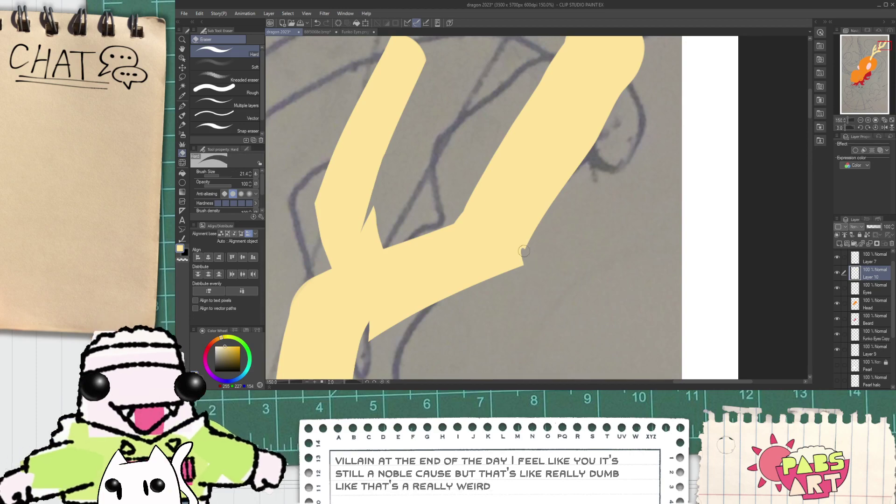
left_click_drag(529, 243, 648, 70)
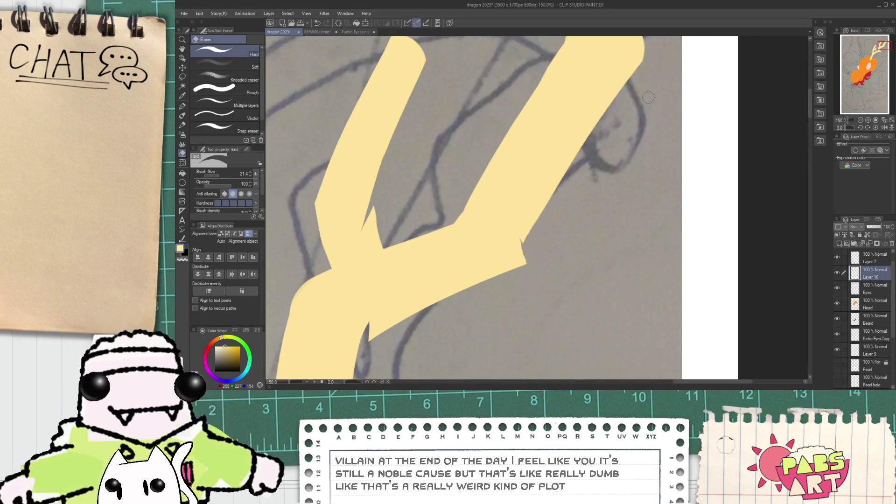
scroll(633, 131, "down", 2)
left_click_drag(624, 117, 558, 181)
scroll(558, 182, "up", 1)
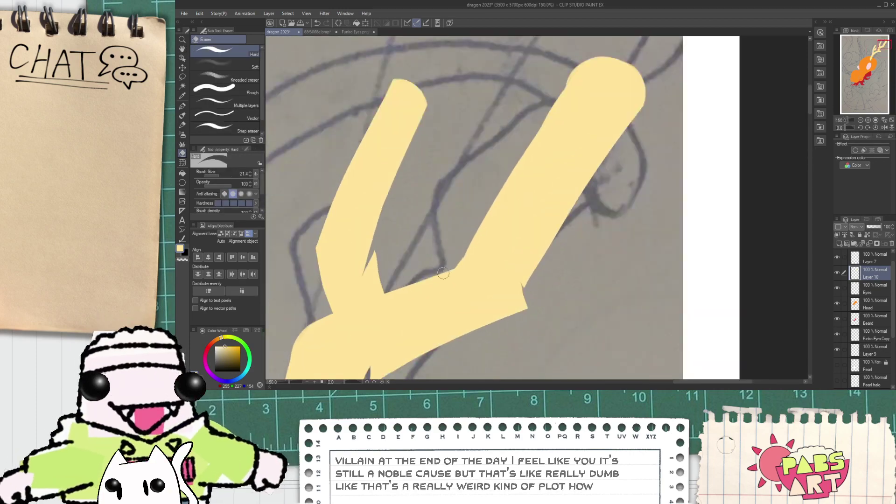
- Erase along the rightmost prong's left edge from the fork to the tip, undoing and repeating uneven strokes
scroll(455, 252, "up", 2)
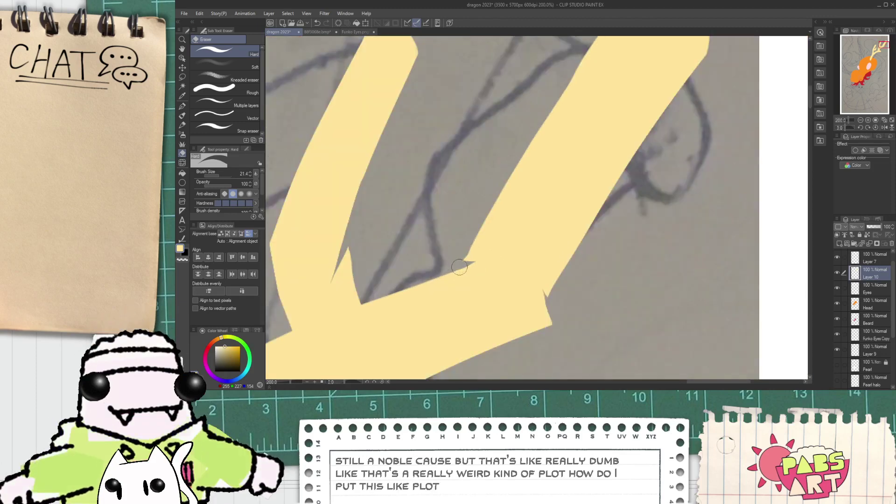
scroll(459, 268, "down", 1)
left_click_drag(463, 264, 599, 64)
key("ctrl+z")
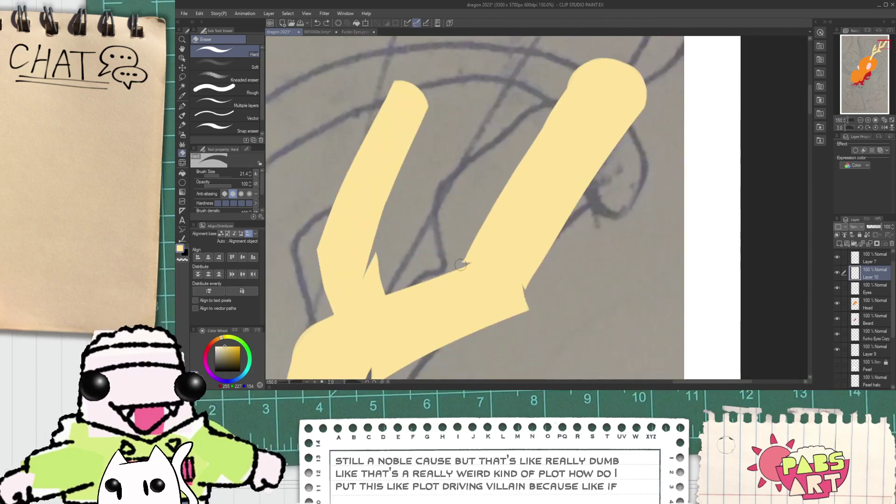
left_click_drag(460, 266, 579, 63)
key("ctrl+z")
mouse_move(462, 261)
left_mouse_down()
mouse_move(497, 194)
mouse_move(481, 235)
mouse_move(591, 65)
left_mouse_up()
key("ctrl+z")
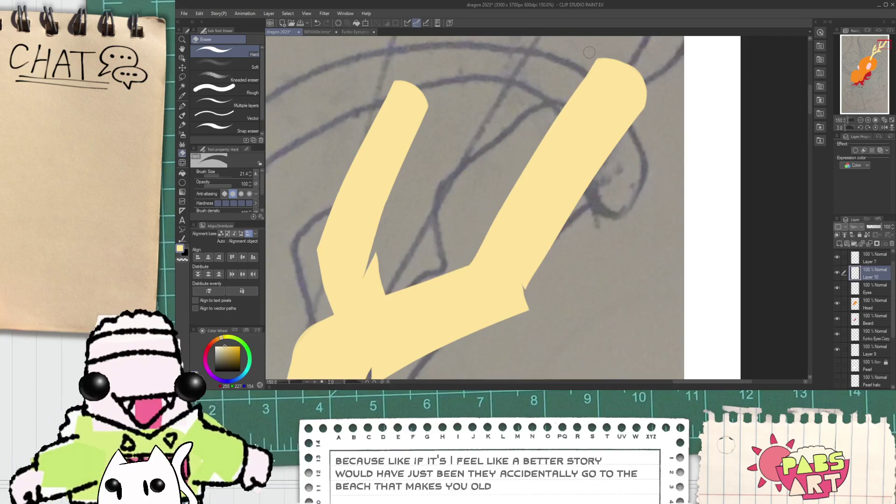
- Extend the left branch's short inner prong upward with the G-pen, giving it a wide rounded tip
scroll(593, 83, "down", 4)
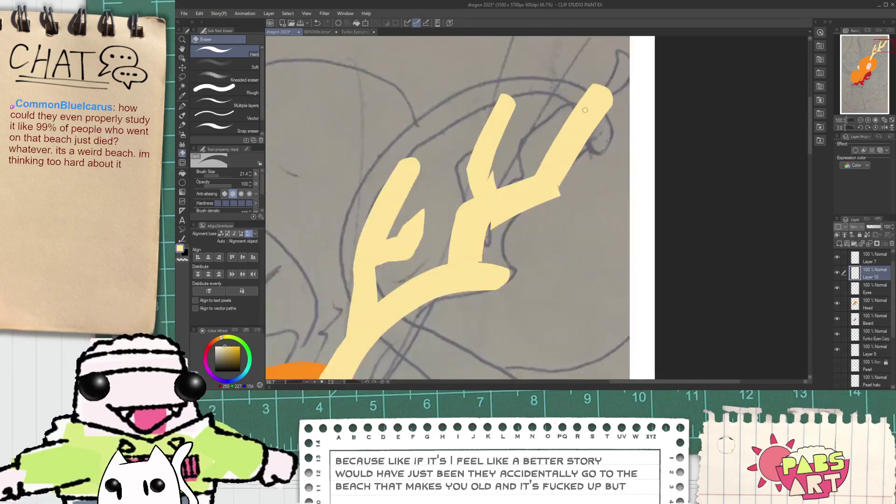
key("space")
left_click_drag(551, 165, 555, 140)
scroll(537, 140, "up", 3)
scroll(438, 138, "up", 2)
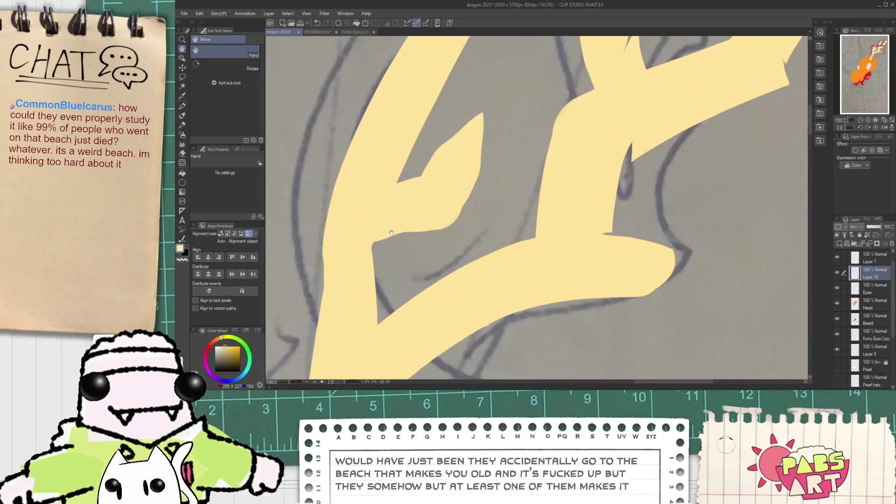
key("p")
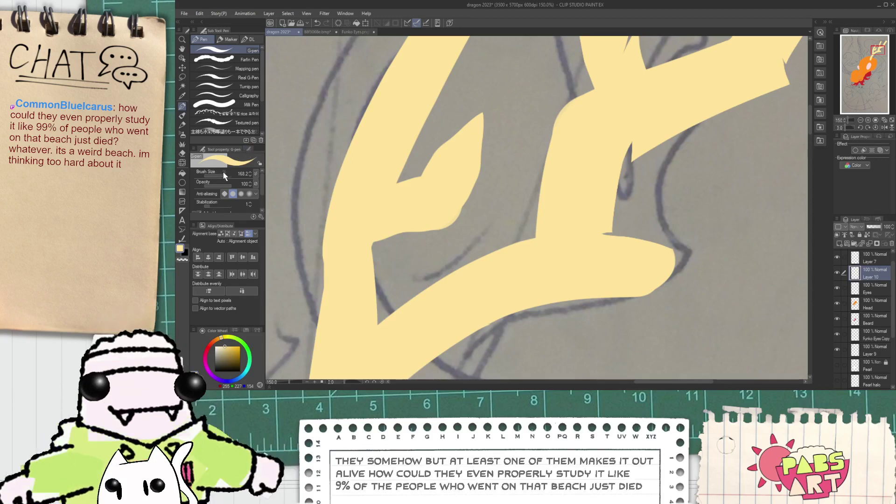
mouse_move(450, 144)
left_mouse_down()
mouse_move(467, 94)
mouse_move(490, 136)
left_mouse_up()
- Straighten the left branch's outer edge by erasing from its bend up to the tip with the Hard eraser
key("e")
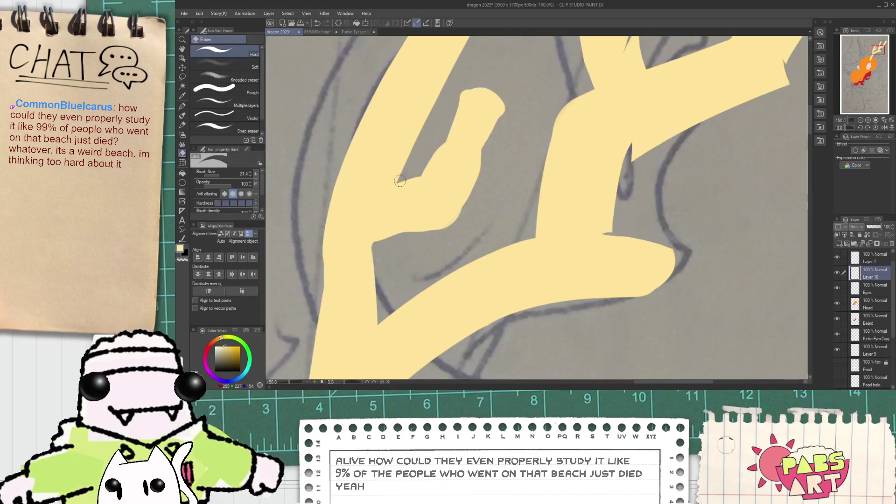
scroll(401, 181, "up", 1)
scroll(400, 181, "down", 2)
scroll(337, 240, "up", 1)
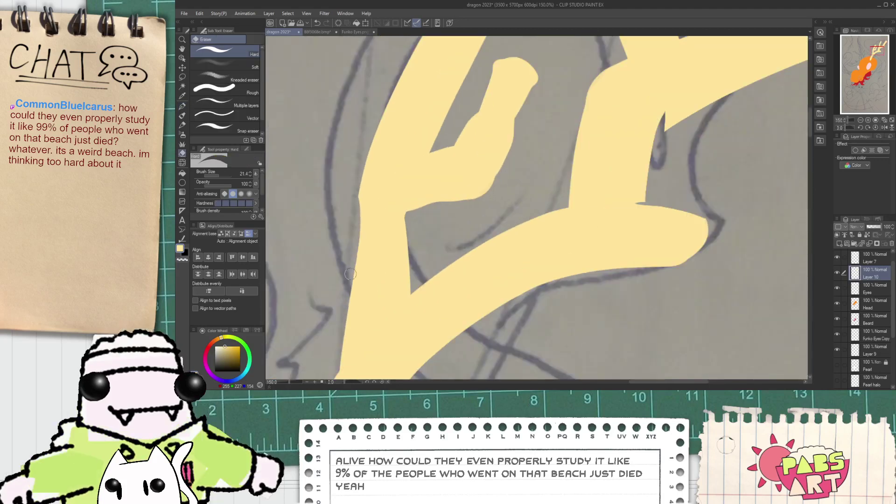
scroll(350, 244, "down", 2)
left_click_drag(355, 254, 423, 99)
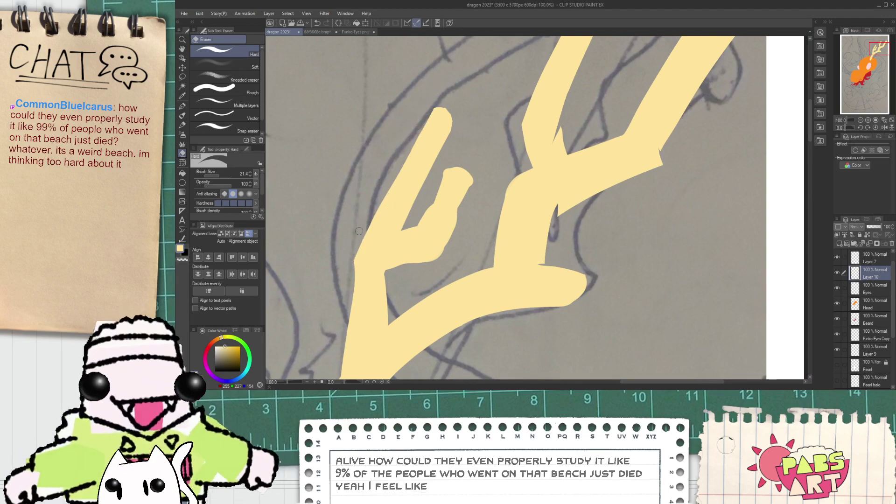
key("h")
left_click_drag(454, 146, 462, 126)
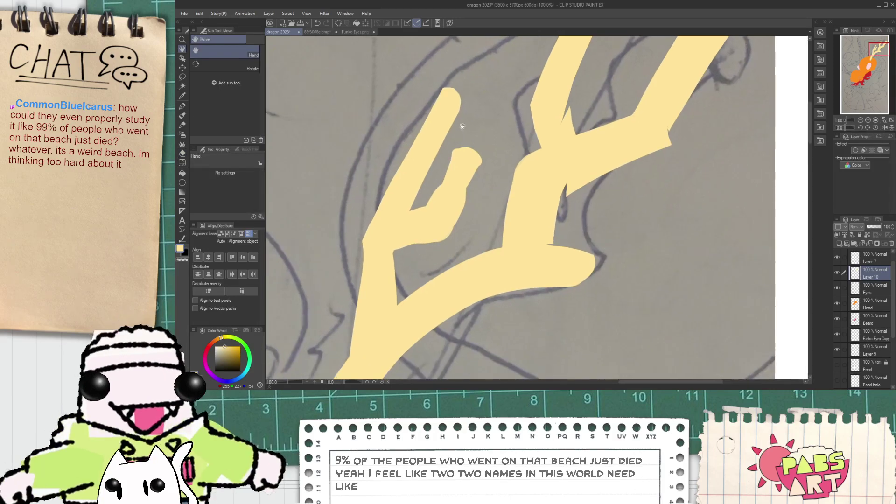
key("e")
scroll(438, 76, "up", 2)
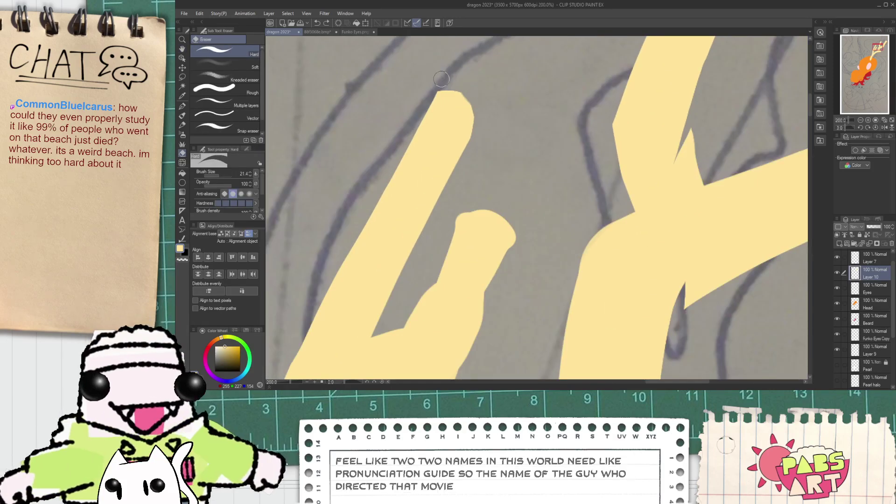
- Erase along the underside of the short inner prong from the stem out to its bend
key("h")
left_click_drag(383, 336, 400, 246)
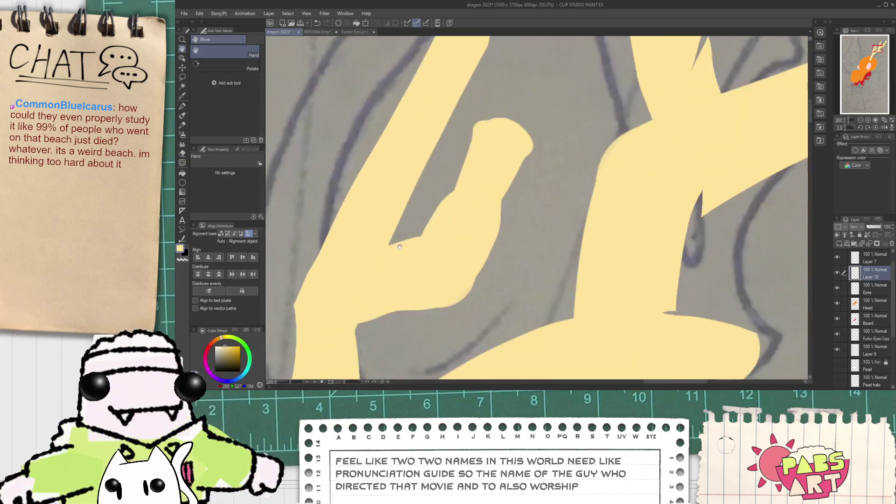
key("e")
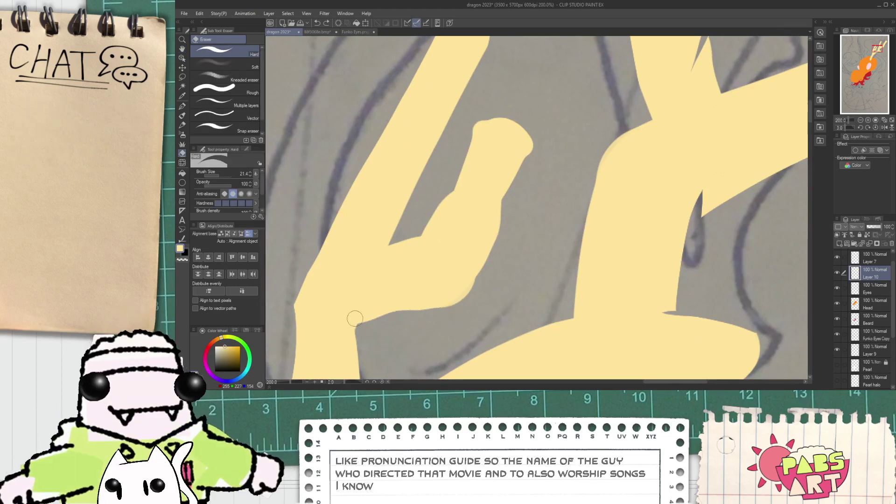
left_click_drag(347, 324, 441, 317)
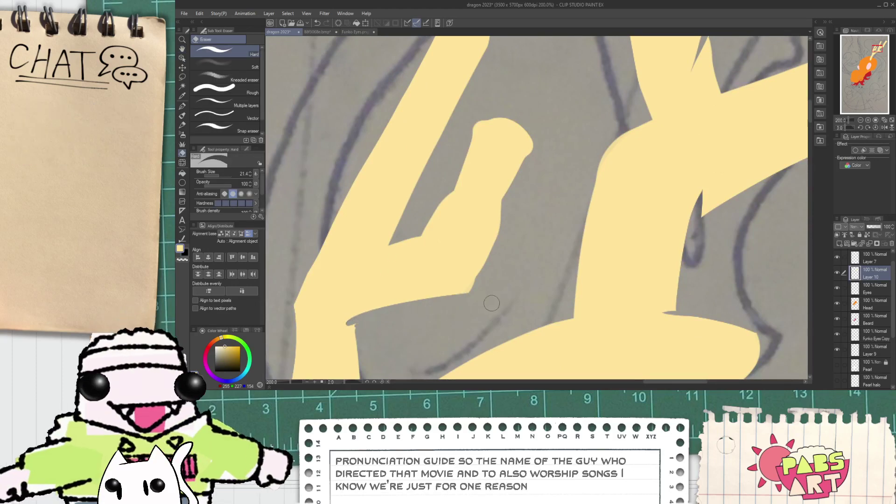
key("h")
left_click_drag(349, 344, 377, 232)
key("p")
scroll(376, 232, "up", 2)
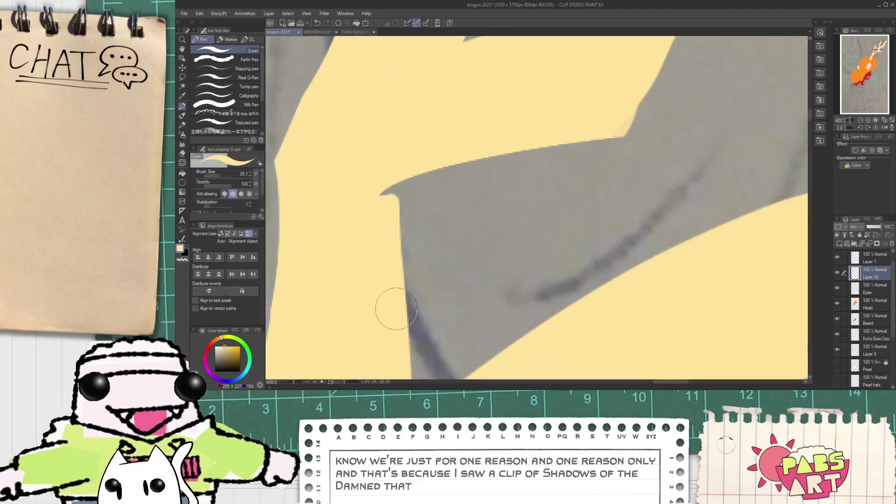
key("e")
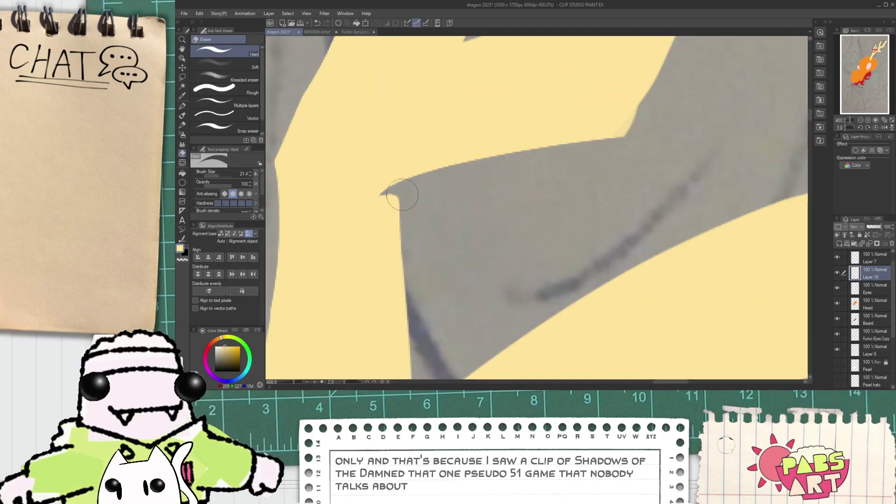
scroll(389, 196, "down", 2)
- Slim the short inner prong by erasing along both side edges, undoing and repeating the uneven stroke on the left edge
left_click_drag(454, 251, 495, 131)
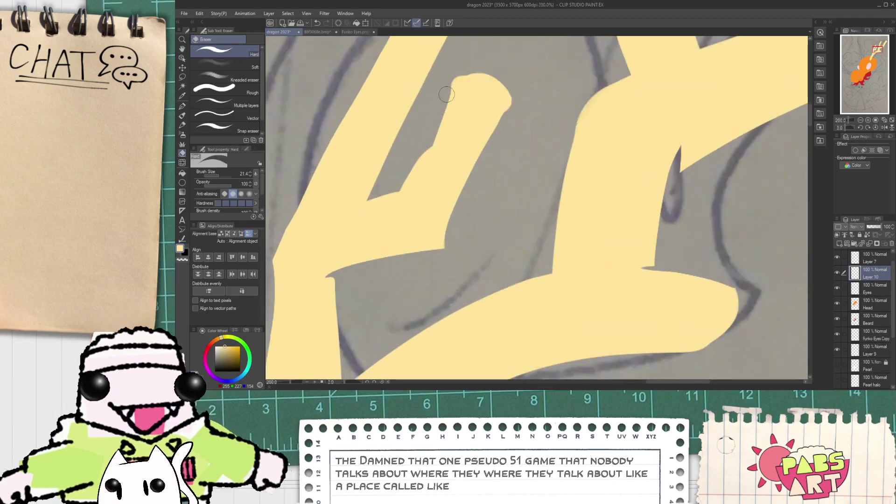
left_click_drag(449, 89, 390, 218)
key("ctrl+z")
left_click_drag(445, 88, 408, 186)
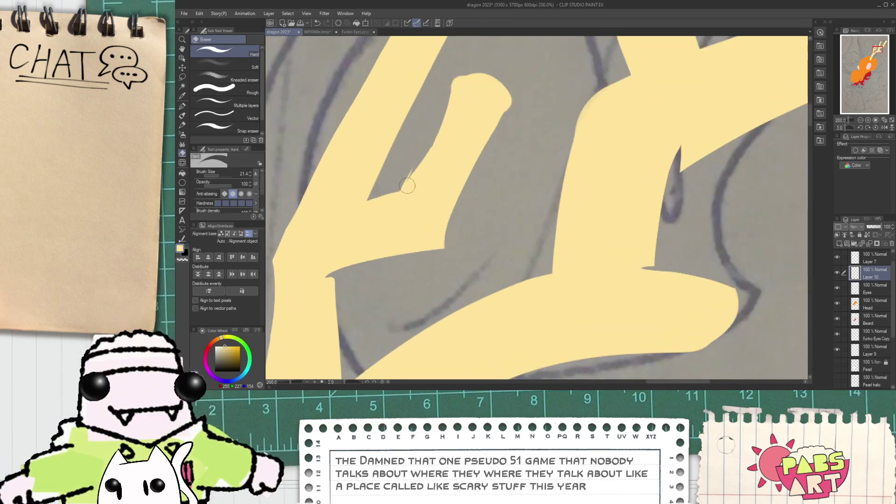
left_click_drag(441, 93, 407, 181)
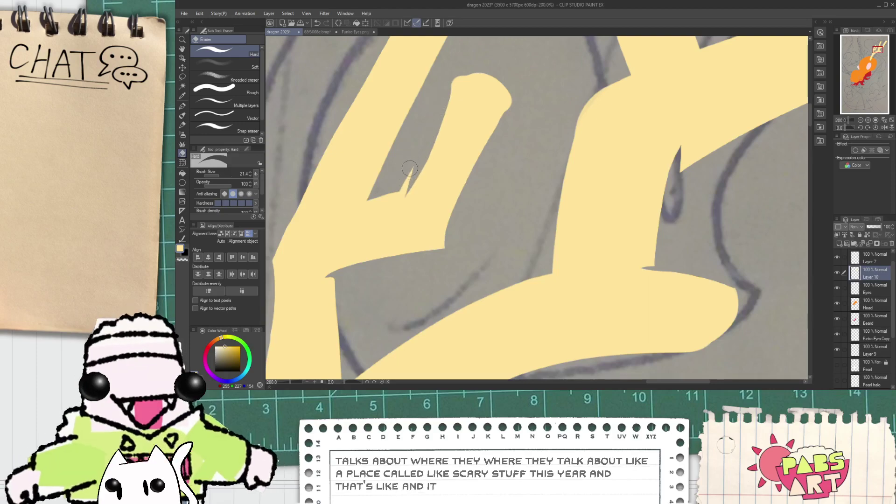
scroll(410, 168, "up", 2)
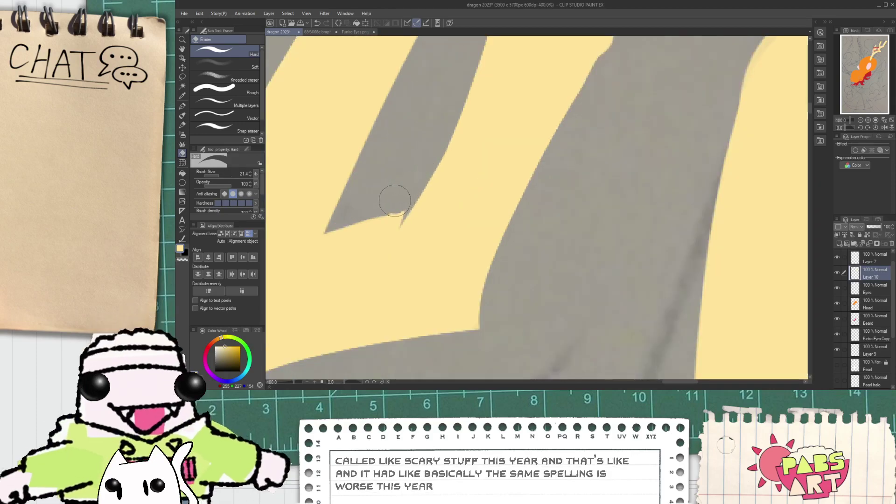
scroll(391, 202, "down", 3)
scroll(402, 135, "up", 3)
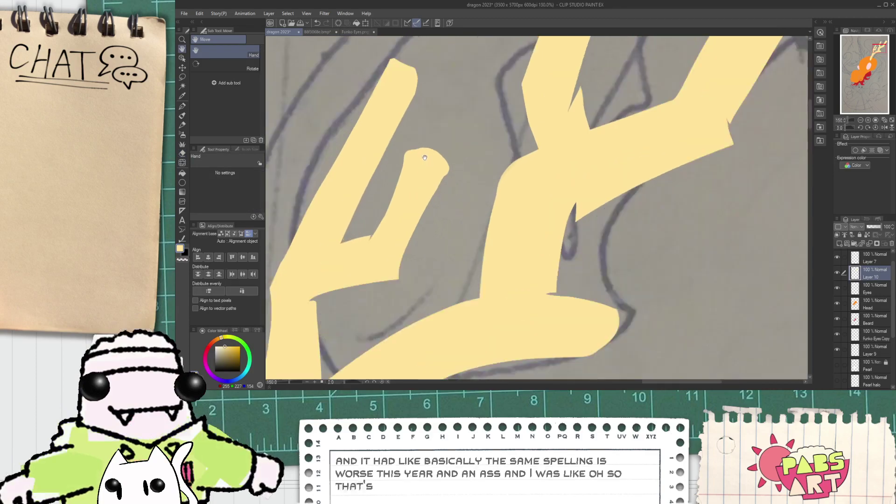
- Rotate the finished antler slightly clockwise so its base sits on top of the head
mouse_move(401, 135)
left_mouse_down()
mouse_move(380, 148)
mouse_move(487, 149)
mouse_move(445, 134)
mouse_move(460, 140)
mouse_move(459, 182)
mouse_move(451, 192)
mouse_move(442, 184)
mouse_move(433, 201)
mouse_move(475, 229)
left_mouse_up()
scroll(450, 144, "down", 4)
scroll(460, 140, "down", 3)
key("space")
scroll(444, 184, "up", 2)
scroll(433, 193, "up", 1)
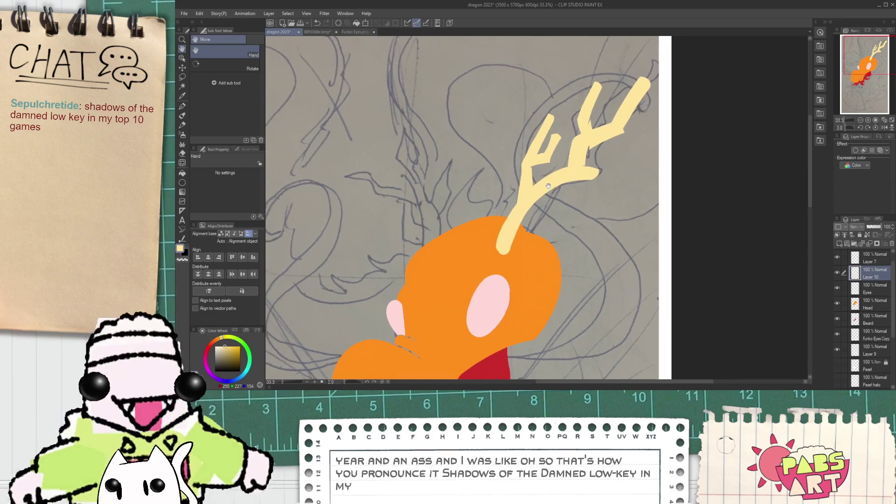
key("ctrl+t")
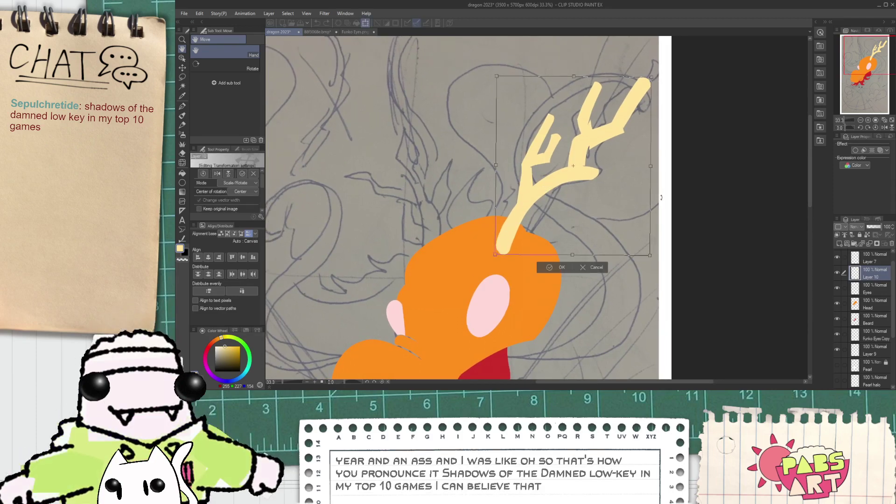
left_click_drag(640, 91, 623, 192)
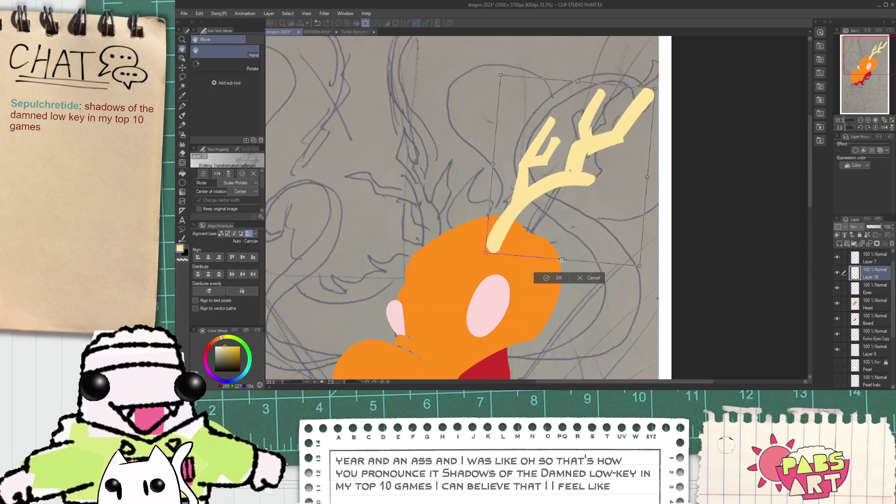
left_click(544, 277)
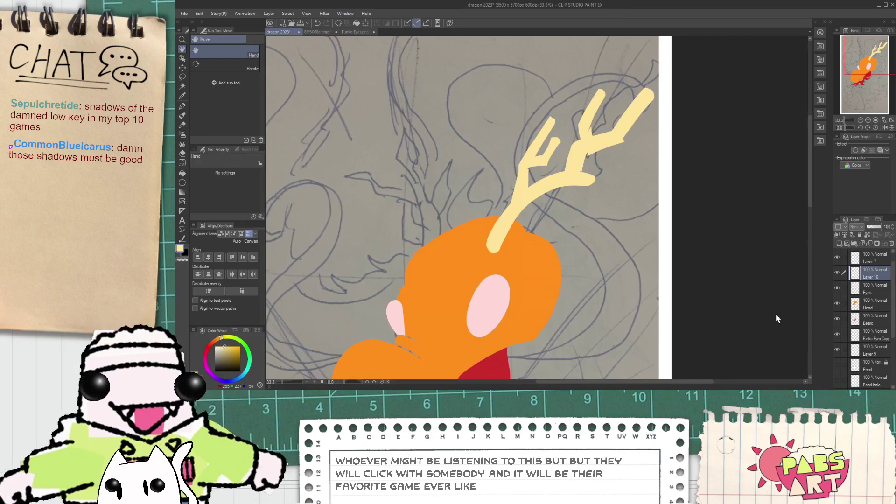
- Paste a copy of the antler layer directly above the Beard layer and flip it horizontally
left_click(874, 314)
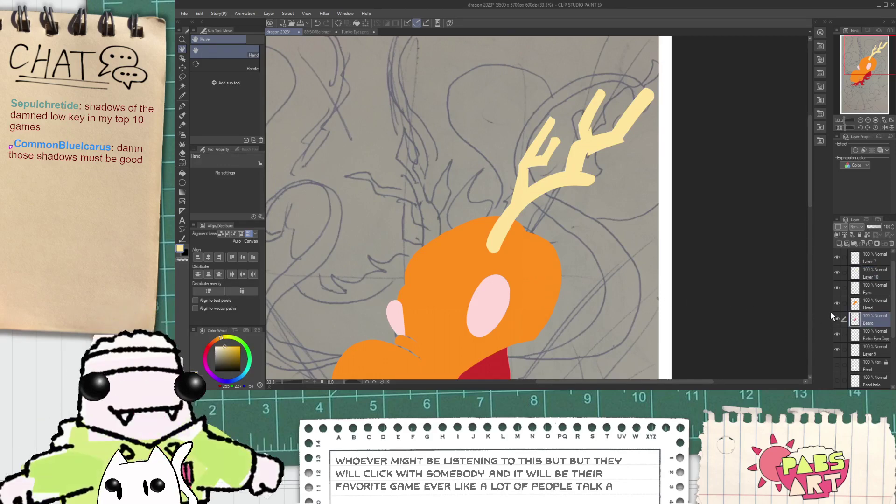
key("ctrl+v")
key("ctrl+t")
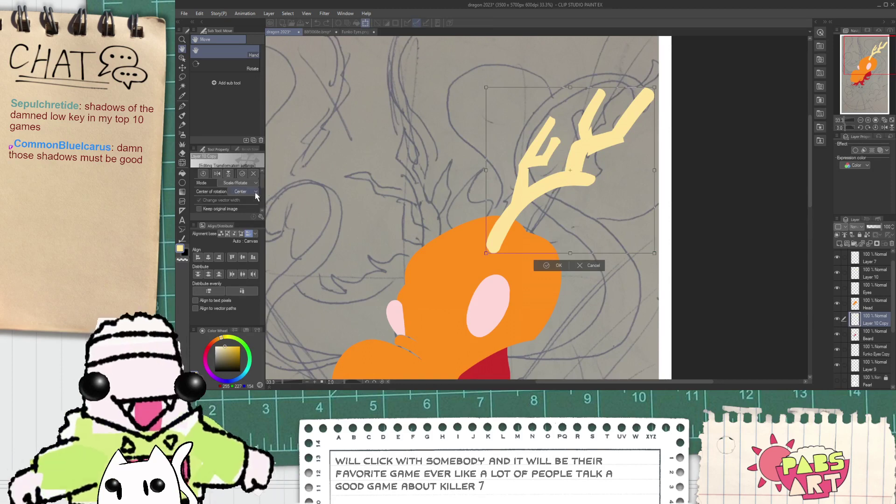
left_click(217, 174)
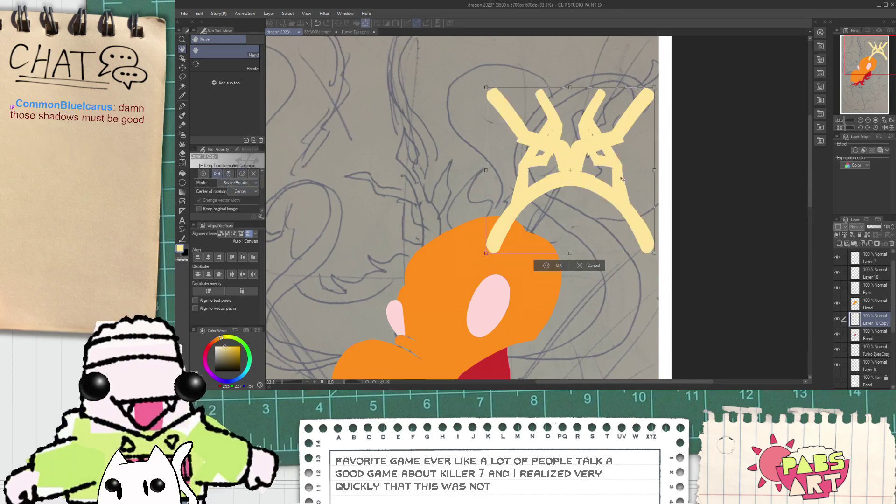
- Rotate the mirrored antler counter-clockwise, scale it down and place it behind the far side of the head
left_click_drag(671, 180, 650, 108)
left_click_drag(594, 200, 444, 193)
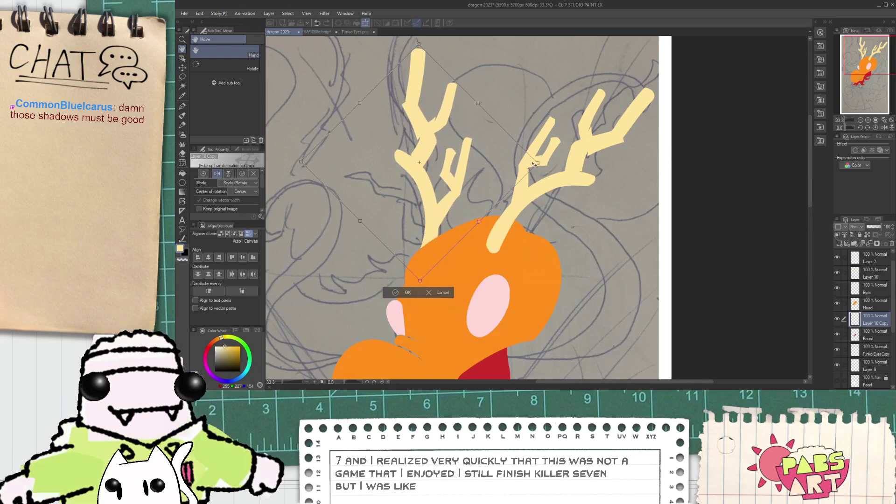
left_click_drag(538, 164, 484, 163)
left_click_drag(420, 187, 447, 208)
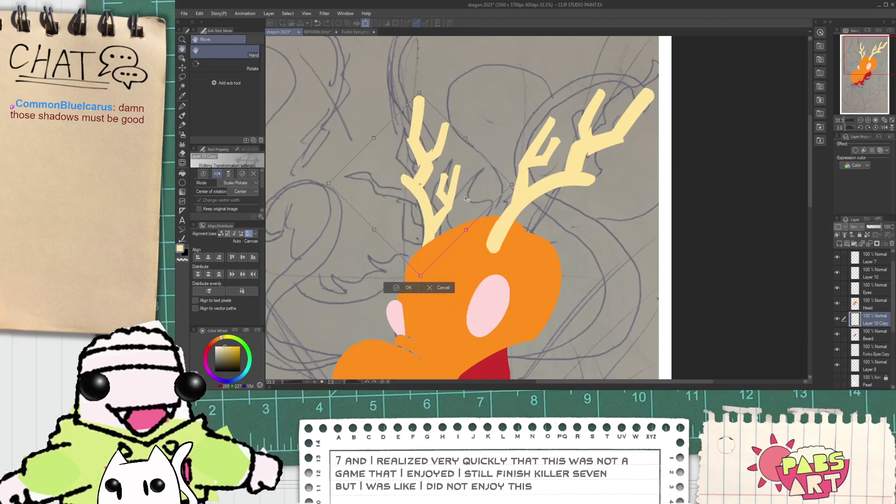
left_click(396, 286)
- On the Beard layer, sample the beard red and outline a pointed, wavy mane lock behind the head with the G-pen
scroll(433, 256, "down", 3)
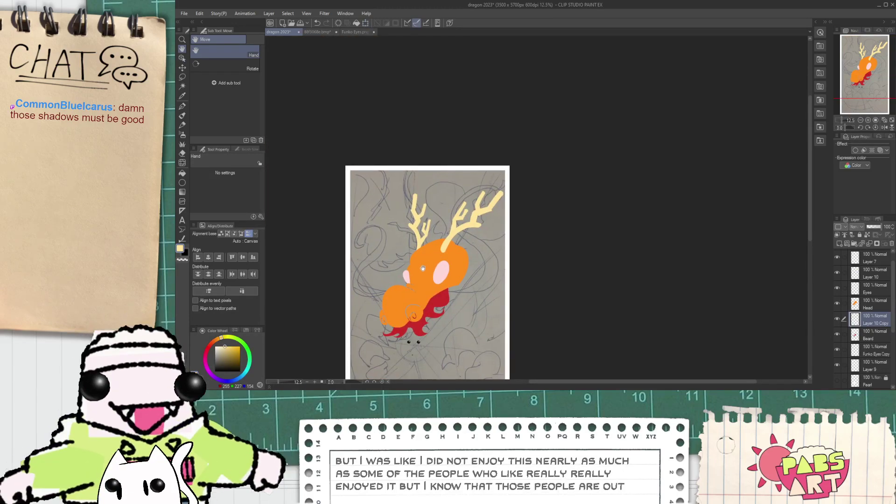
scroll(423, 268, "up", 2)
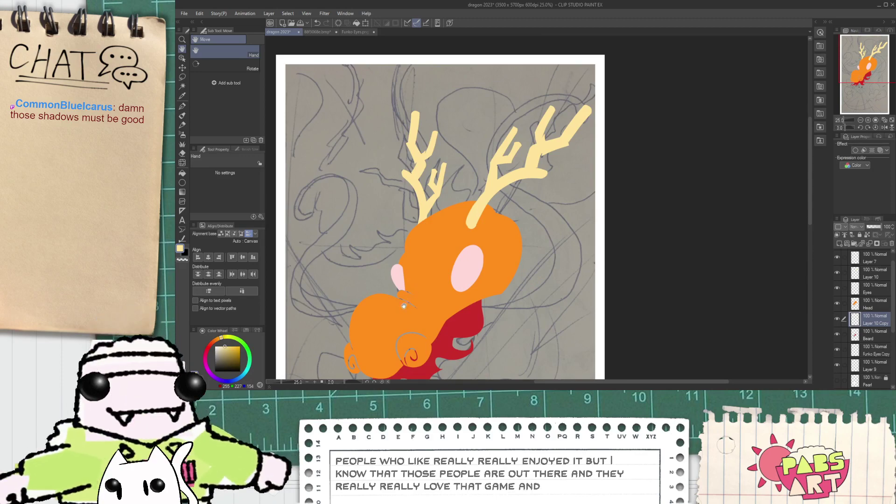
scroll(404, 306, "up", 5)
scroll(596, 316, "down", 4)
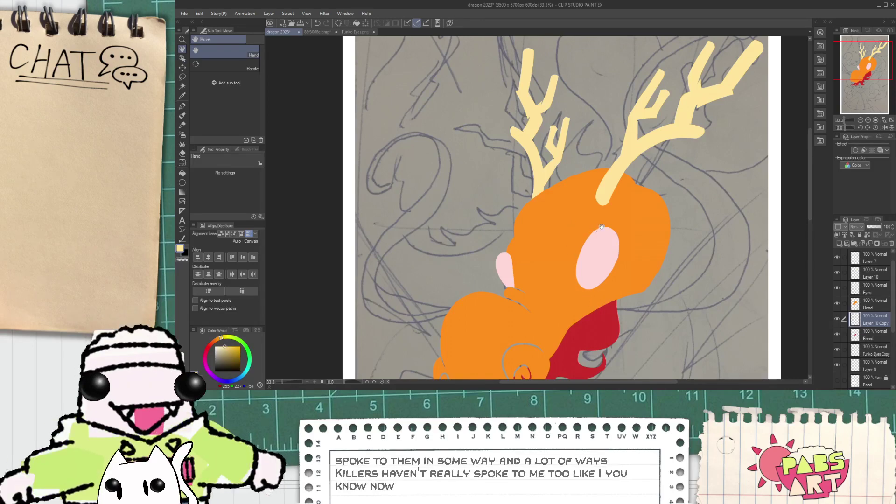
left_click_drag(647, 260, 602, 226)
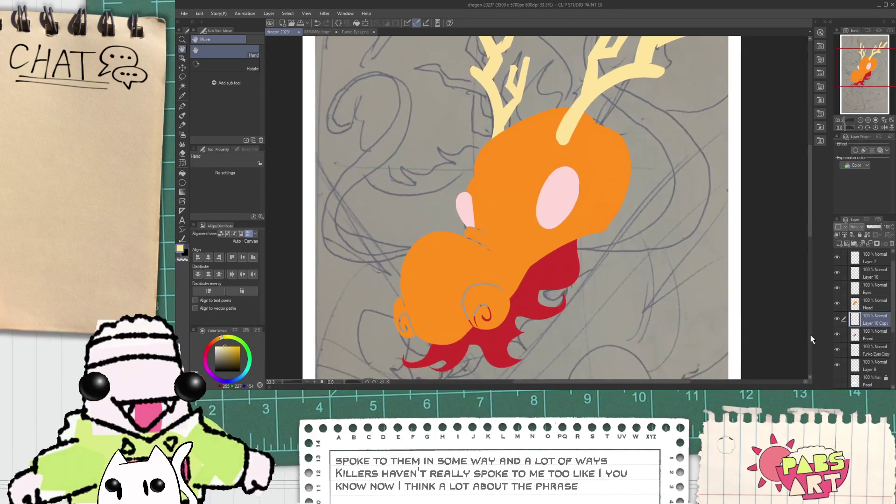
left_click(865, 334)
key("i")
scroll(579, 252, "up", 2)
left_click(563, 282)
key("p")
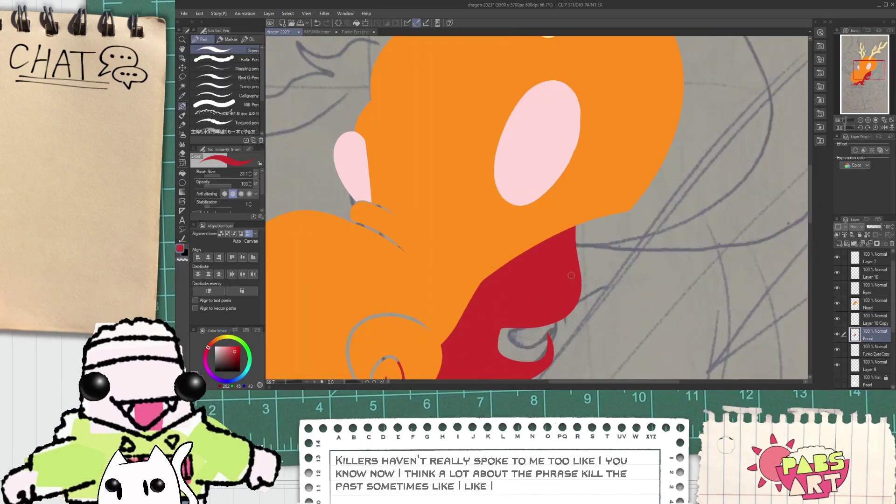
left_click_drag(577, 286, 725, 226)
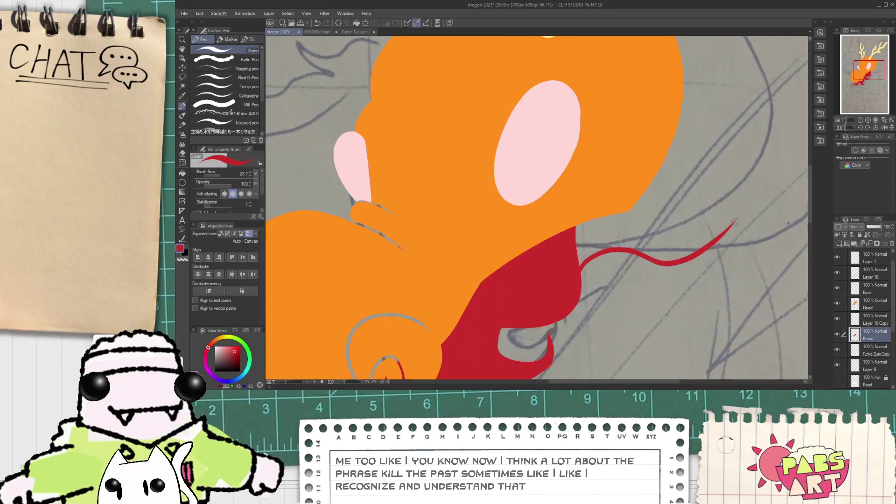
scroll(701, 213, "up", 3)
left_click_drag(581, 259, 721, 224)
left_click_drag(570, 94, 597, 238)
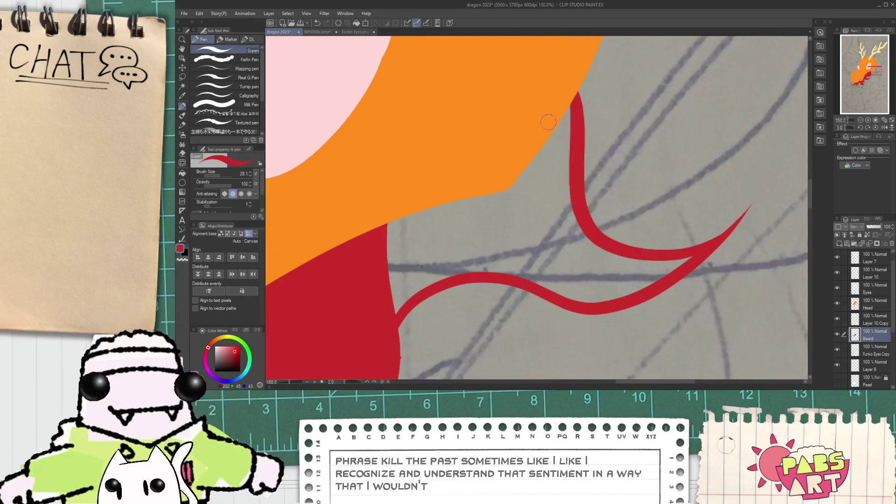
- Redraw the upper edge of the mane lock as a shorter curve and outline a second, smaller pointed lock above it
scroll(563, 168, "down", 3)
scroll(566, 169, "down", 2)
key("ctrl+z")
mouse_move(600, 194)
left_mouse_down()
mouse_move(566, 176)
mouse_move(562, 145)
mouse_move(522, 123)
left_mouse_up()
scroll(577, 257, "up", 3)
key("ctrl+z")
left_click_drag(522, 181, 602, 129)
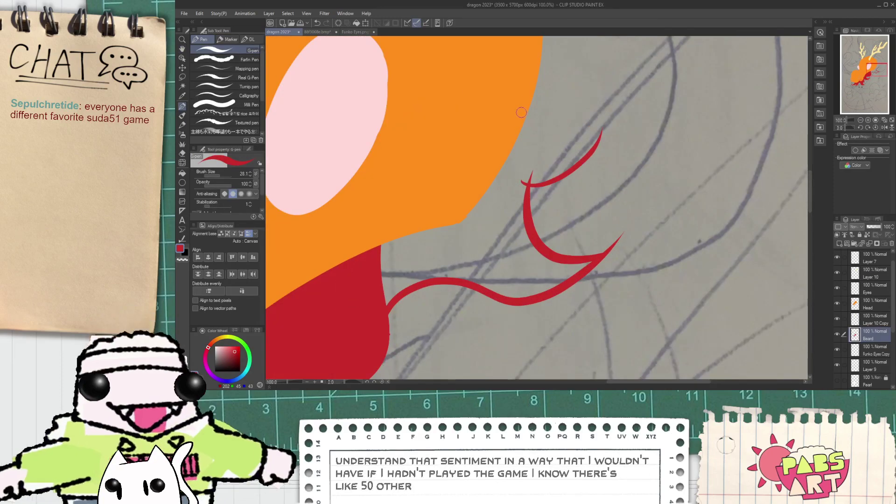
mouse_move(524, 121)
left_mouse_down()
mouse_move(551, 137)
mouse_move(585, 126)
mouse_move(588, 138)
mouse_move(623, 103)
mouse_move(580, 140)
mouse_move(626, 107)
left_mouse_up()
scroll(590, 138, "up", 3)
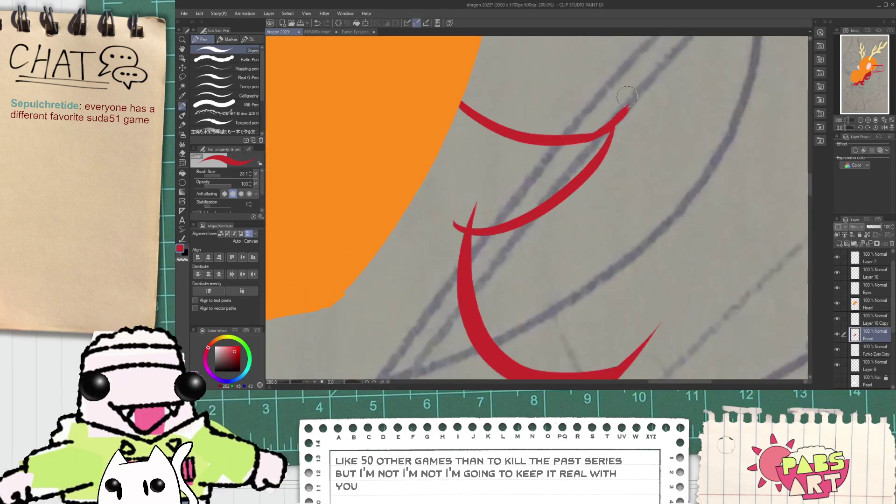
- Undo the last stroke at the upper lock's tip and trim the point with the Hard eraser
key("ctrl+z")
key("e")
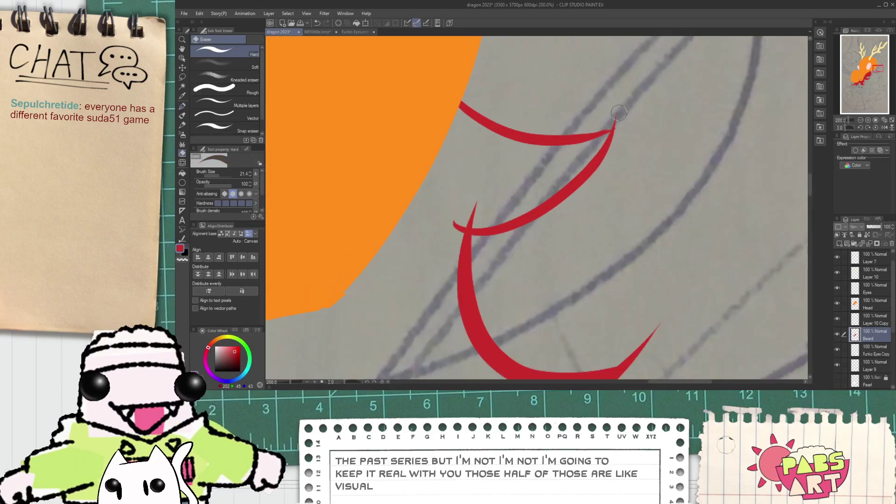
scroll(614, 117, "up", 6)
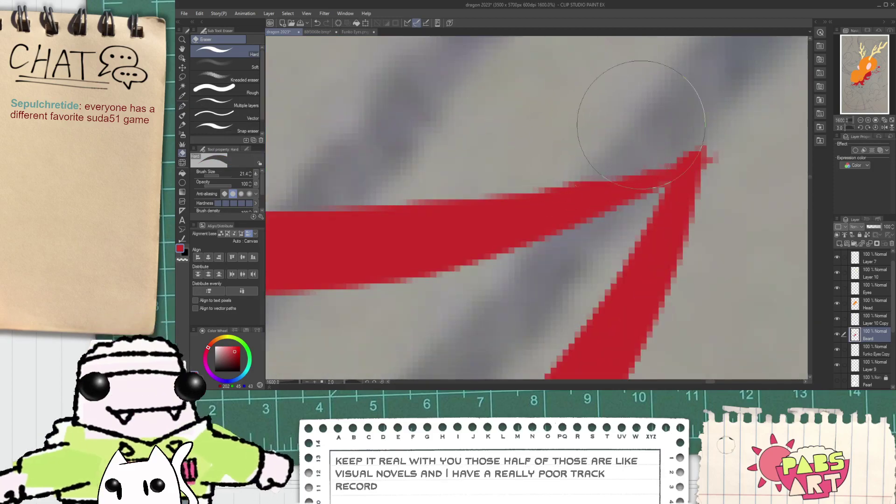
scroll(703, 142, "down", 2)
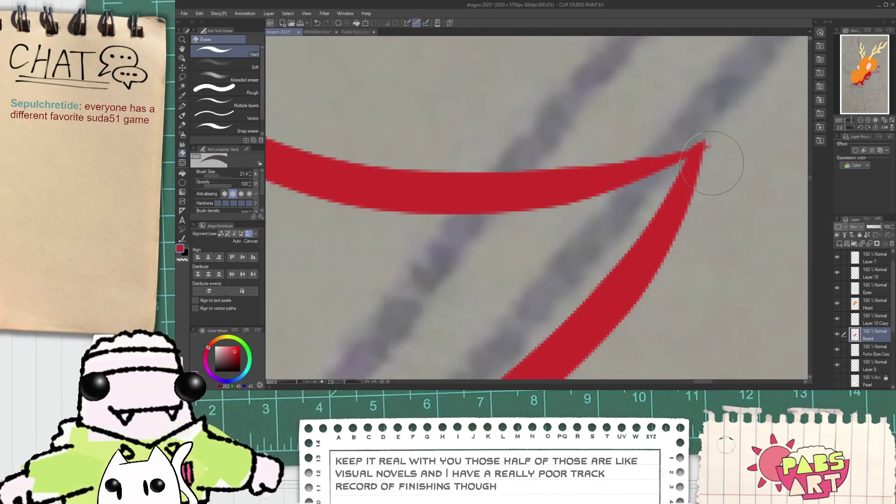
- Hide the sketch reference layer and the Head layer to expose the open outline of the red mane
scroll(716, 149, "down", 8)
key("space")
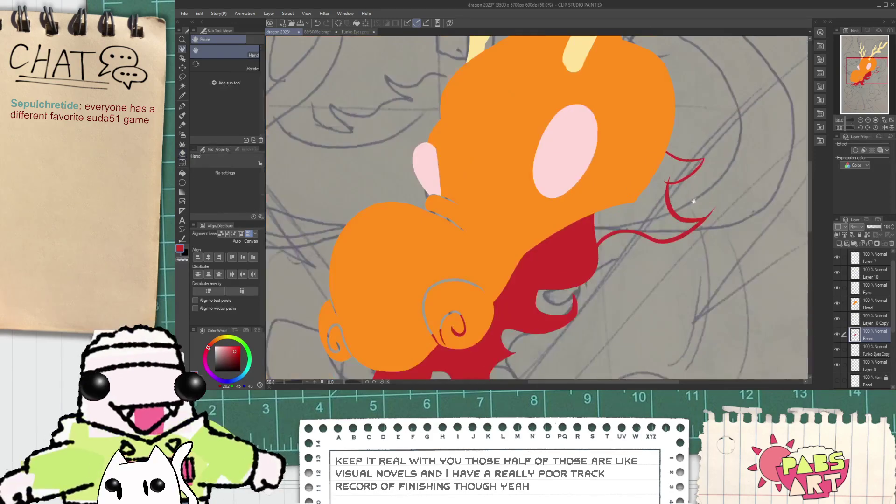
left_click_drag(803, 297, 678, 301)
scroll(864, 347, "down", 5)
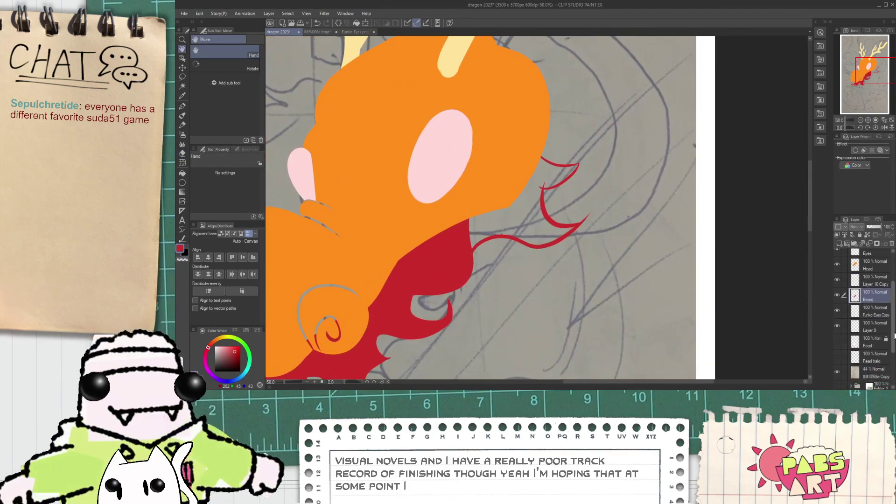
left_click(838, 336)
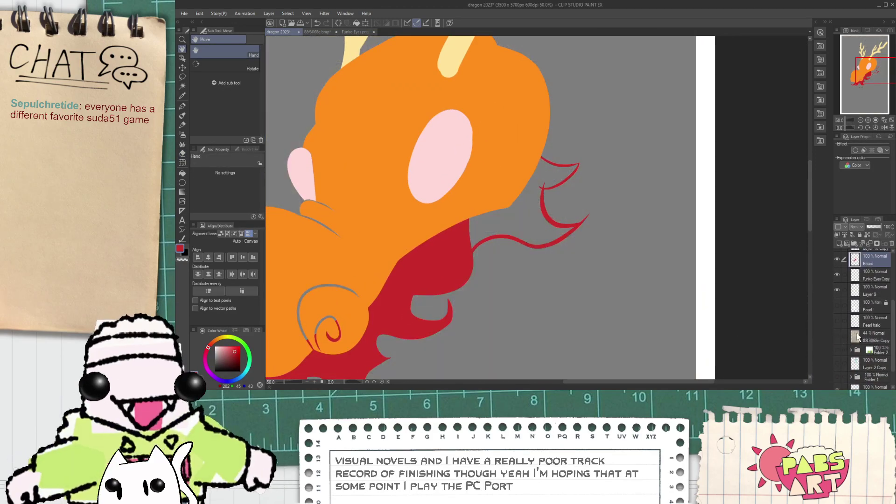
scroll(893, 324, "up", 1)
scroll(894, 324, "up", 1)
left_click(837, 268)
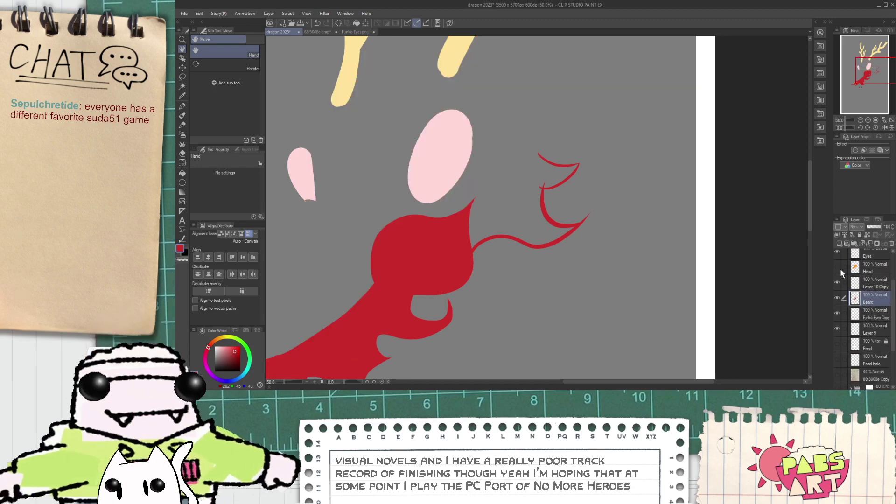
- Close the mane outline behind the head with red G-pen strokes joining the upper lock to the beard
key("g")
scroll(489, 186, "up", 1)
scroll(476, 196, "up", 2)
key("p")
mouse_move(439, 216)
left_mouse_down()
mouse_move(548, 88)
mouse_move(467, 239)
mouse_move(448, 207)
mouse_move(453, 141)
mouse_move(498, 158)
mouse_move(577, 214)
left_mouse_up()
key("space")
scroll(570, 110, "up", 1)
key("p")
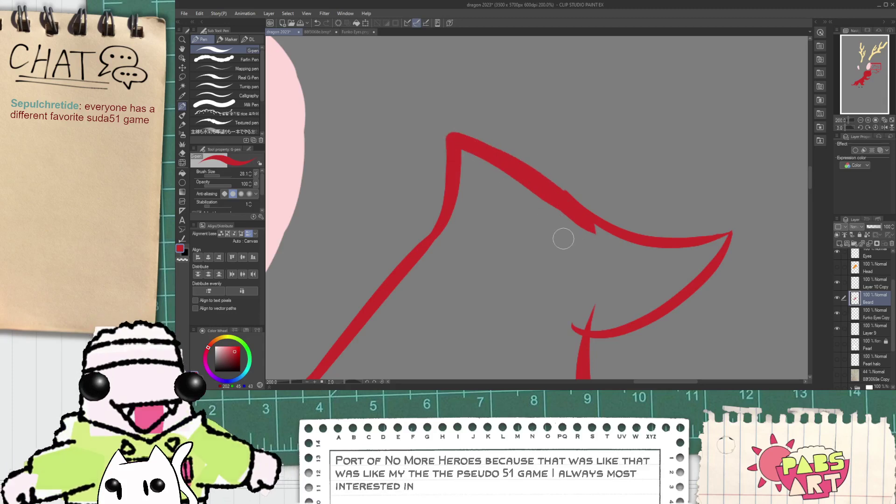
- Fill the closed mane shape with the beard red and show the Head layer again
key("g")
left_click(538, 269)
scroll(540, 276, "down", 1)
scroll(539, 276, "down", 5)
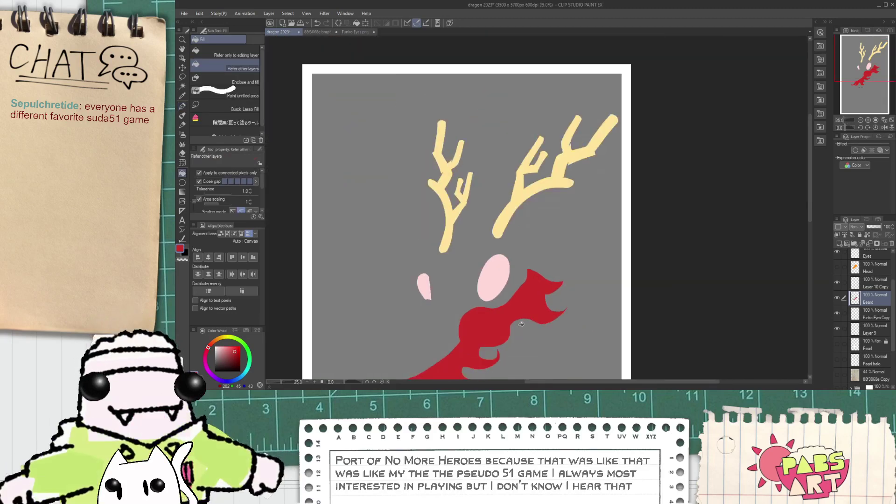
key("space")
left_click_drag(526, 332, 570, 254)
left_click(837, 267)
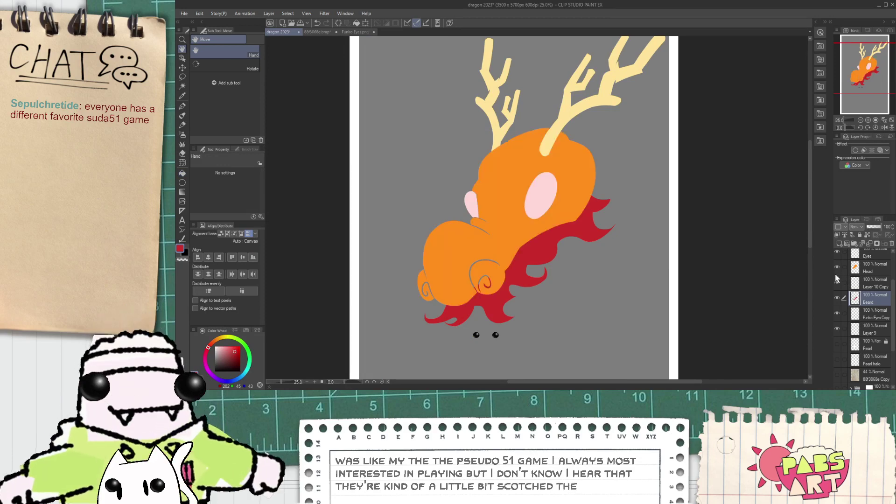
- On the Beard layer, erase the red showing through the near nostril's spiral with the Hard eraser
scroll(460, 288, "up", 3)
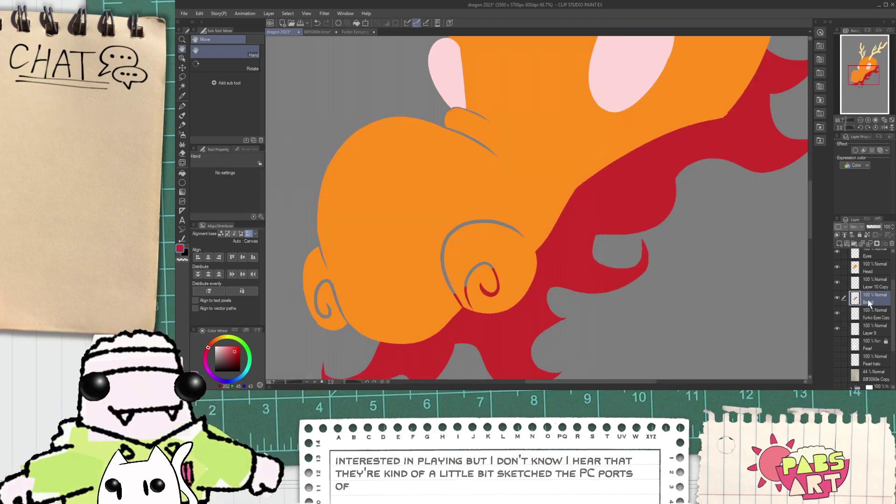
left_click_drag(474, 276, 476, 252)
key("e")
scroll(475, 252, "up", 5)
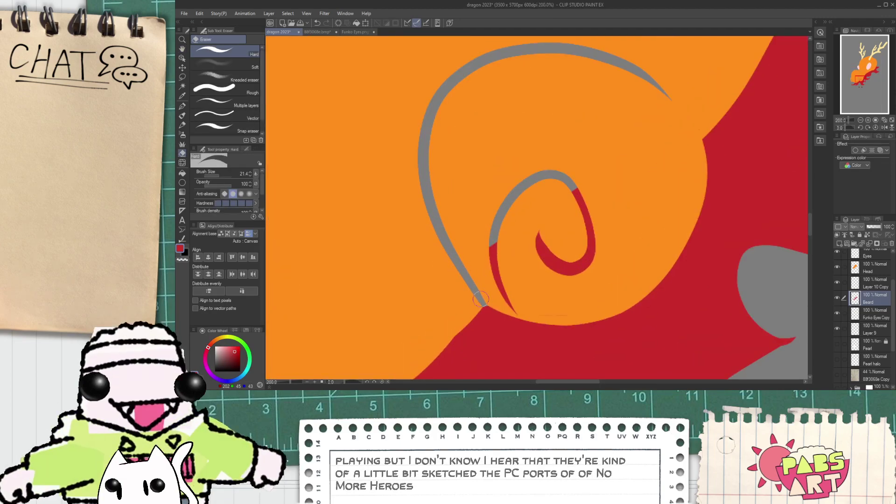
left_click_drag(485, 298, 494, 255)
mouse_move(516, 312)
left_mouse_down()
mouse_move(494, 239)
mouse_move(516, 313)
mouse_move(540, 240)
mouse_move(552, 254)
mouse_move(571, 229)
mouse_move(593, 257)
left_mouse_up()
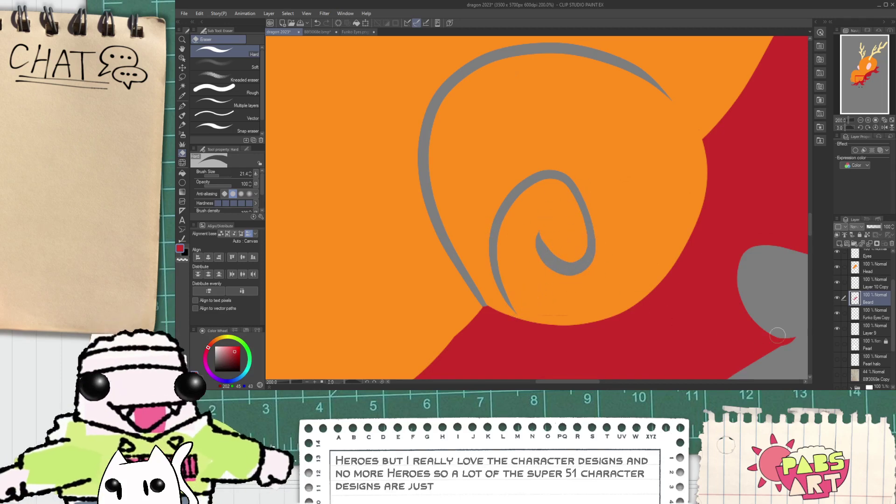
- Select the Head layer and examine its orange shape around the nostril, muzzle and jaw for stray gaps
left_click(866, 270)
left_click_drag(514, 327, 508, 292)
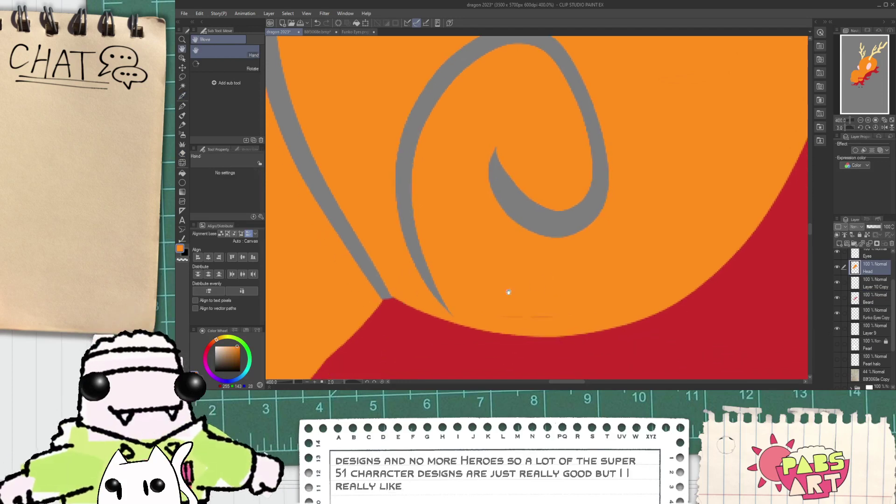
scroll(585, 290, "down", 6)
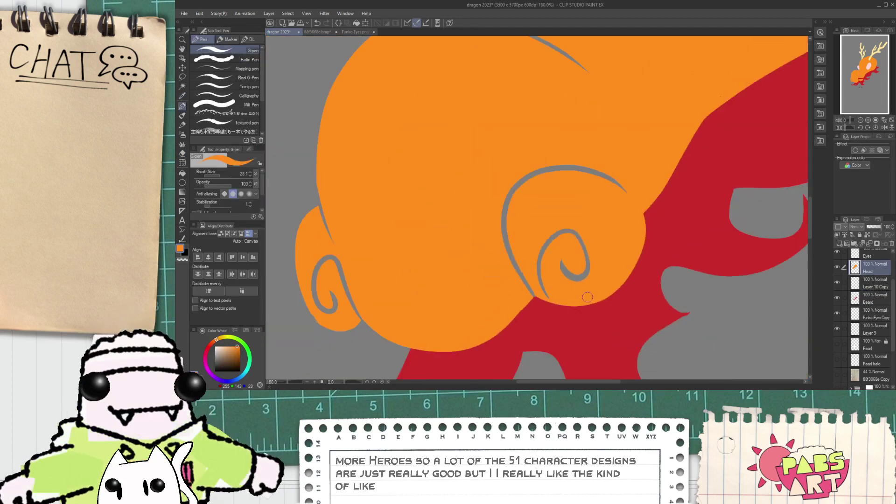
left_click_drag(602, 251, 469, 303)
scroll(469, 285, "up", 1)
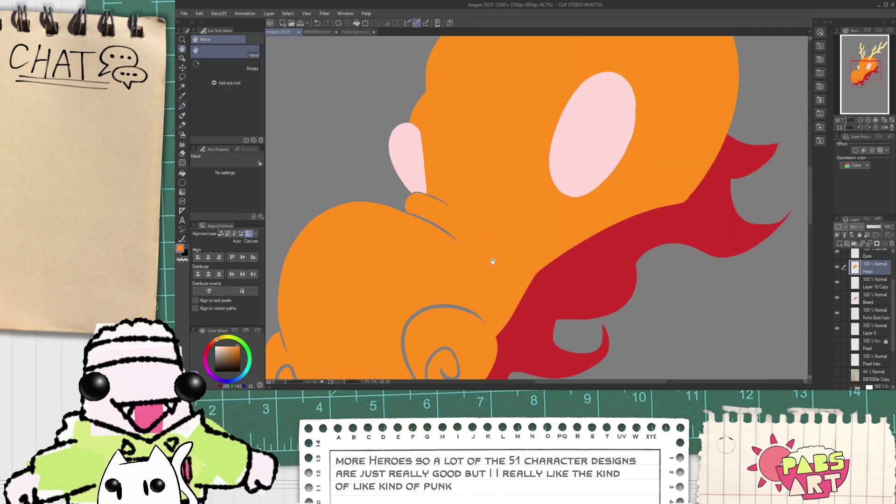
scroll(501, 279, "up", 2)
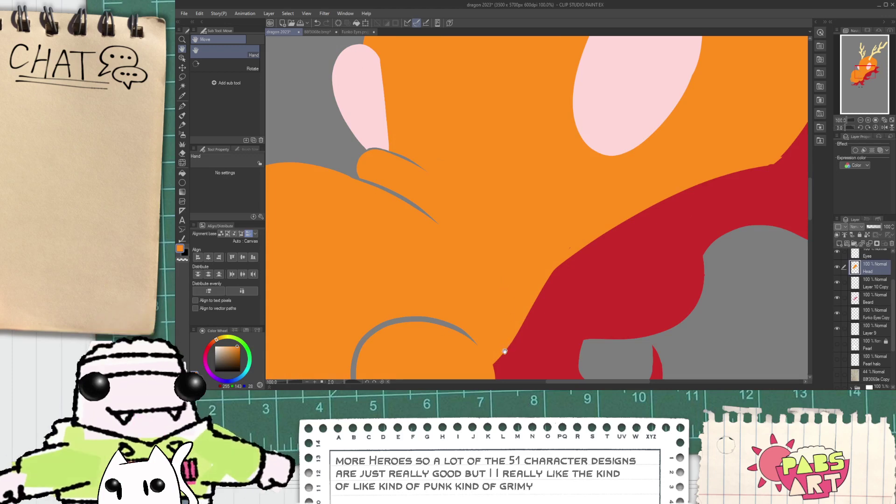
scroll(502, 357, "down", 3)
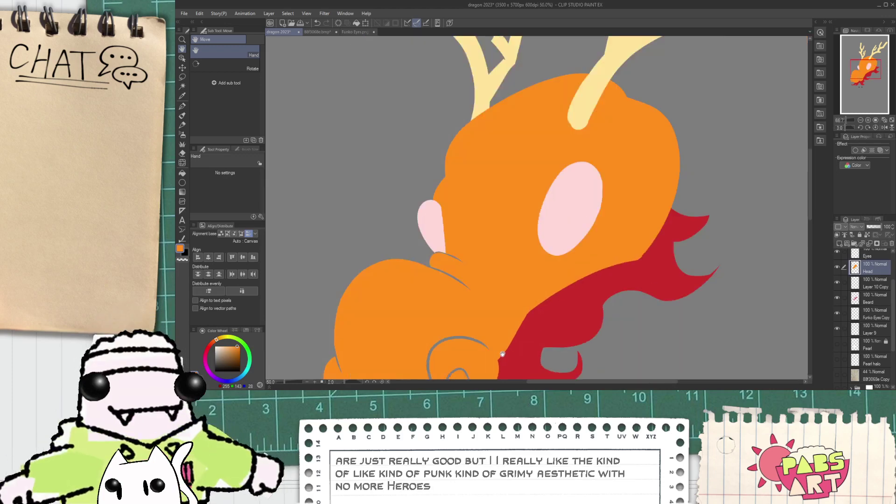
left_click_drag(548, 276, 526, 272)
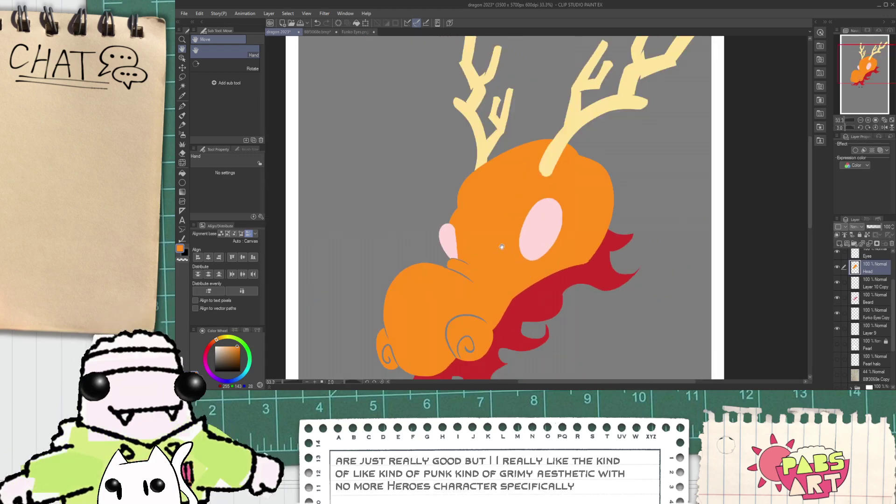
- Identify the antler on Layer 10, rename that layer L Horn and rename Layer 7 as R Horn
scroll(895, 311, "up", 3)
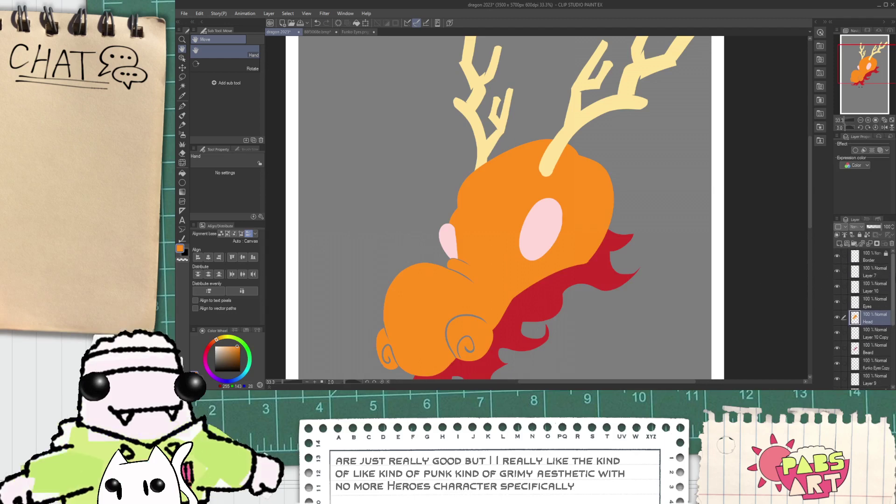
left_click(838, 286)
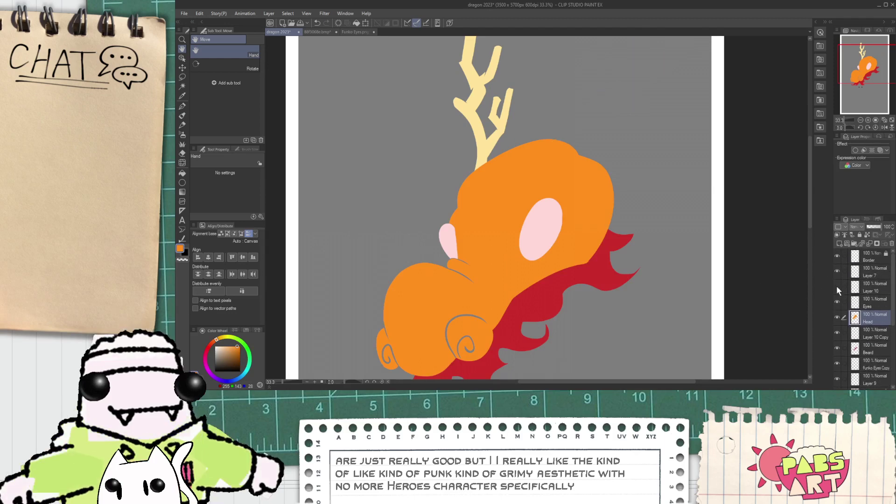
left_click(837, 286)
left_click(871, 291)
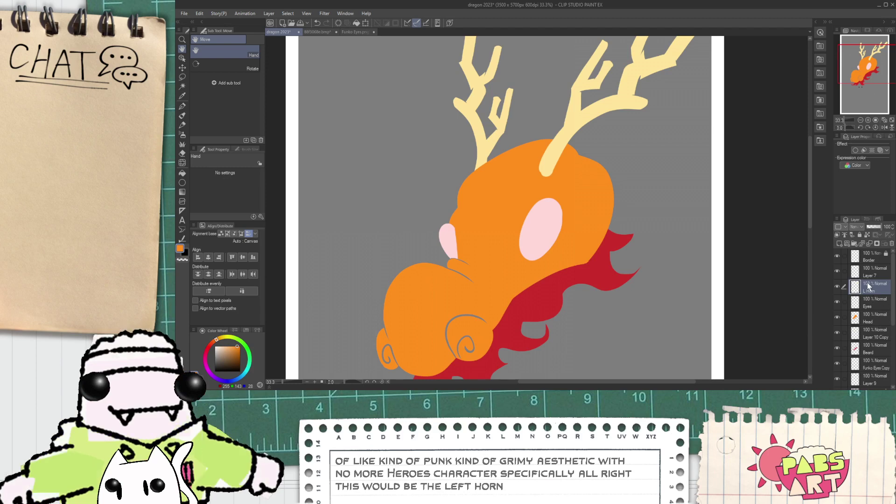
left_click(874, 275)
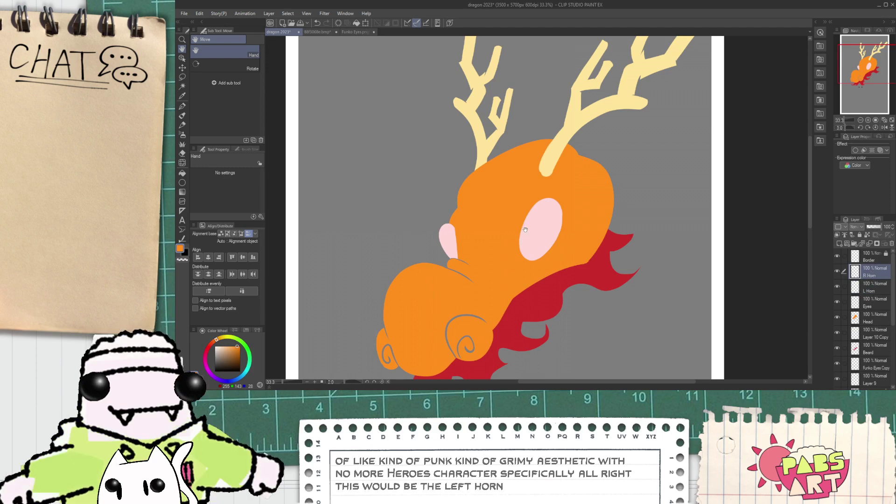
- Show the sketch reference layer again beneath the dragon's head
scroll(526, 230, "down", 5)
left_click_drag(562, 328, 559, 294)
scroll(537, 290, "up", 3)
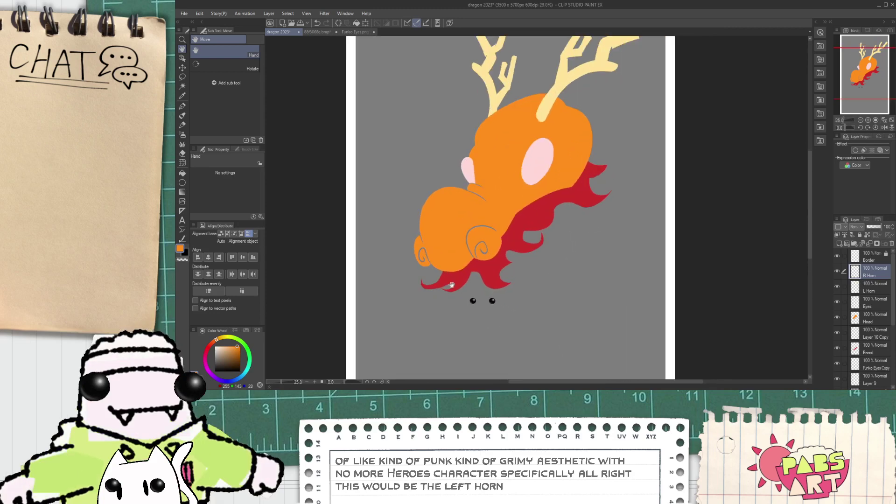
scroll(451, 285, "up", 2)
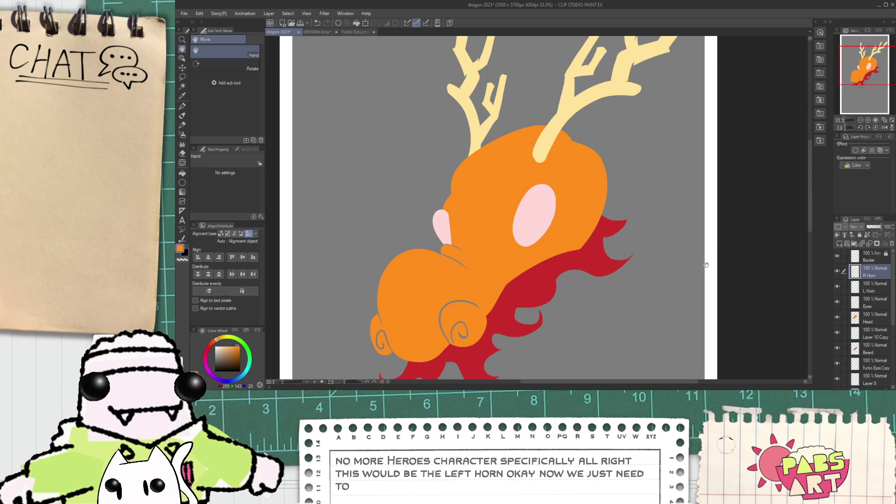
scroll(862, 327, "down", 3)
left_click(838, 357)
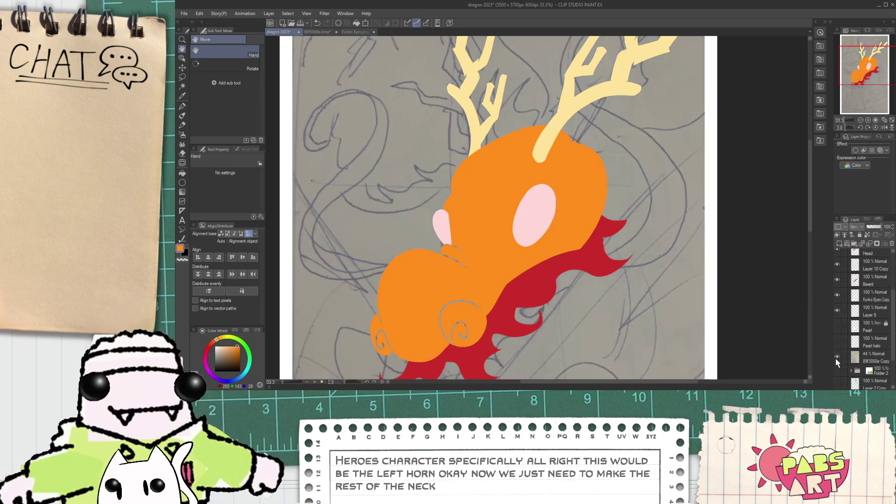
- Examine the sketch across the whole canvas for the remaining neck, trailing body, claws and whiskers
scroll(690, 292, "down", 1)
left_click_drag(691, 292, 532, 222)
scroll(526, 228, "down", 2)
scroll(488, 306, "up", 1)
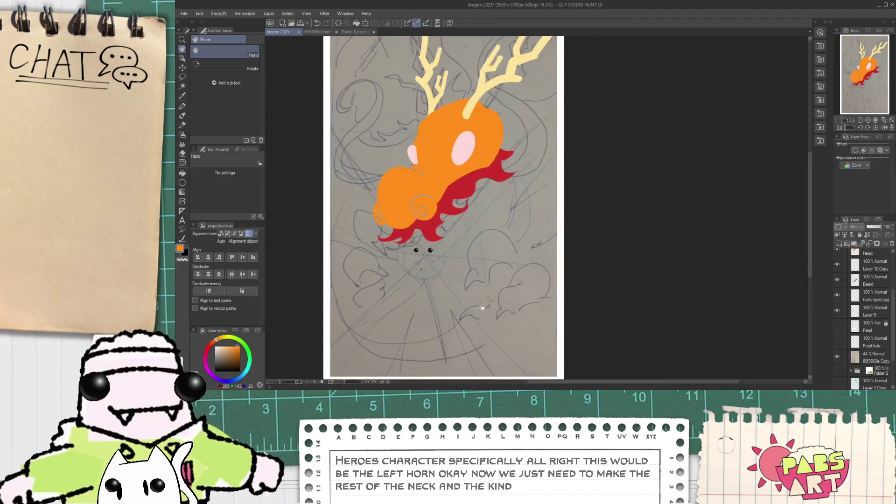
left_click_drag(503, 267, 515, 302)
scroll(525, 234, "up", 1)
scroll(525, 233, "down", 2)
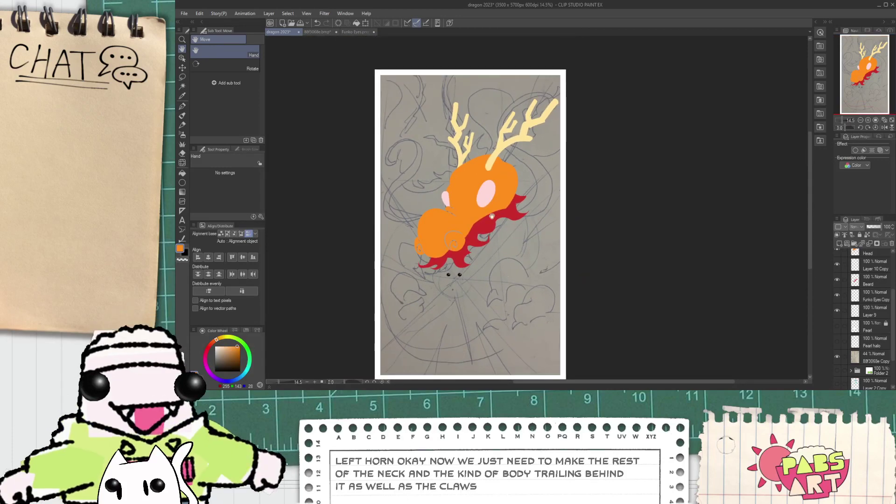
scroll(489, 181, "up", 2)
left_click_drag(489, 182, 474, 209)
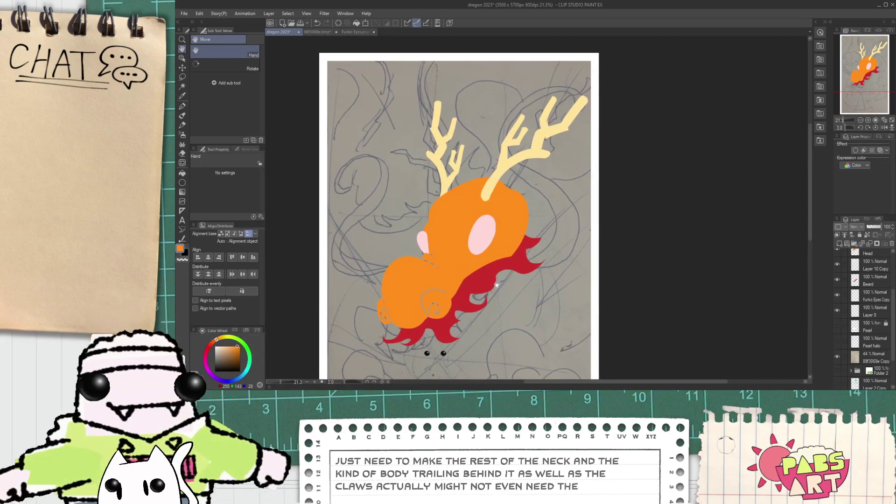
scroll(497, 284, "up", 3)
scroll(500, 240, "down", 2)
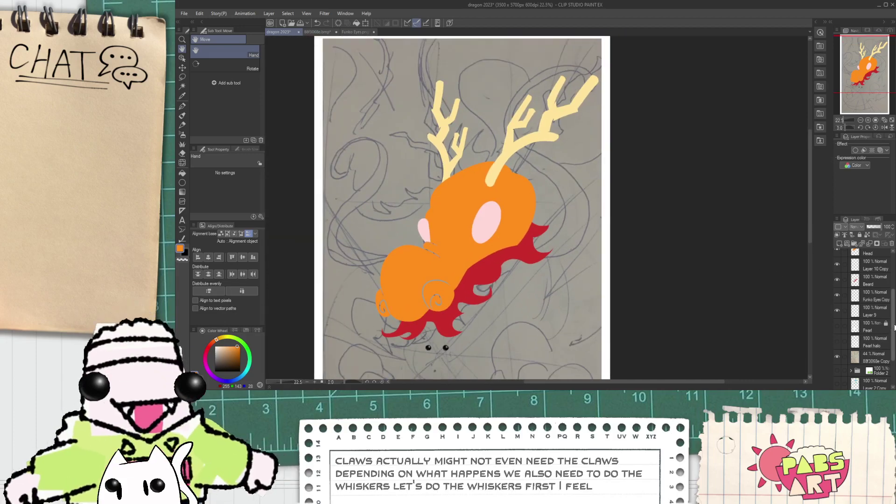
- Add a new layer above R Horn for the whiskers and choose bright cyan as the G-pen colour
left_click_drag(894, 335, 894, 287)
left_click(840, 243)
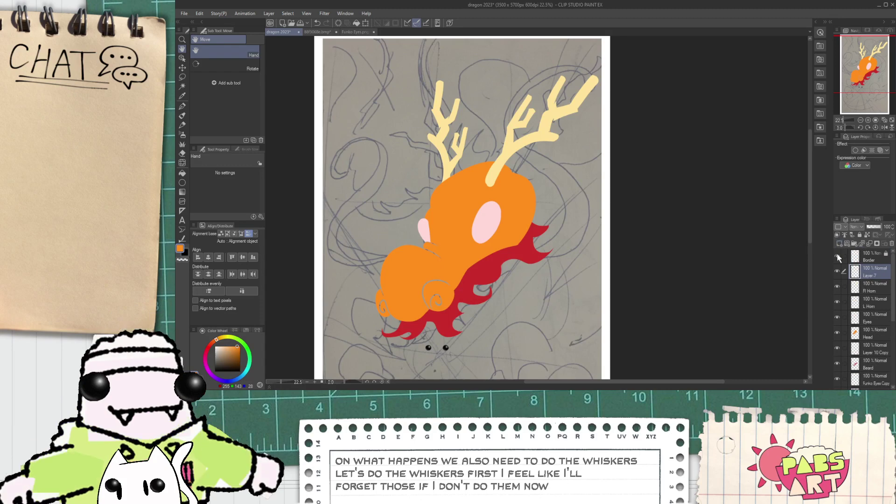
key("p")
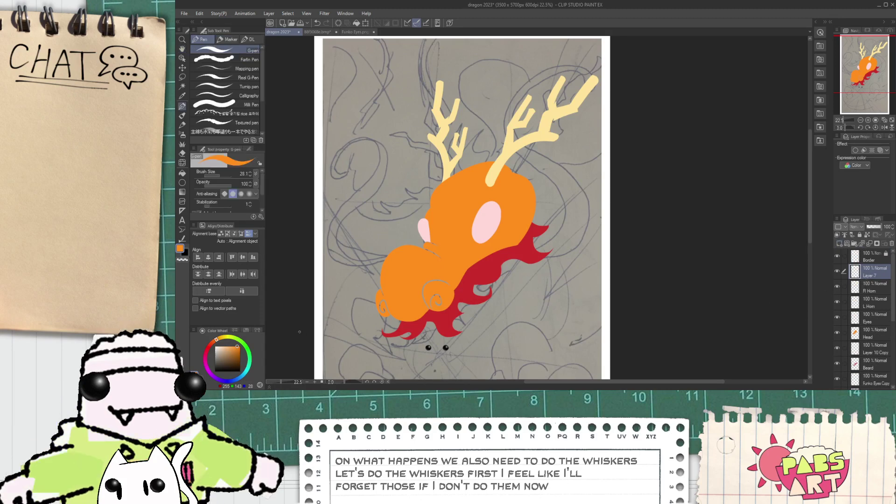
left_click(232, 339)
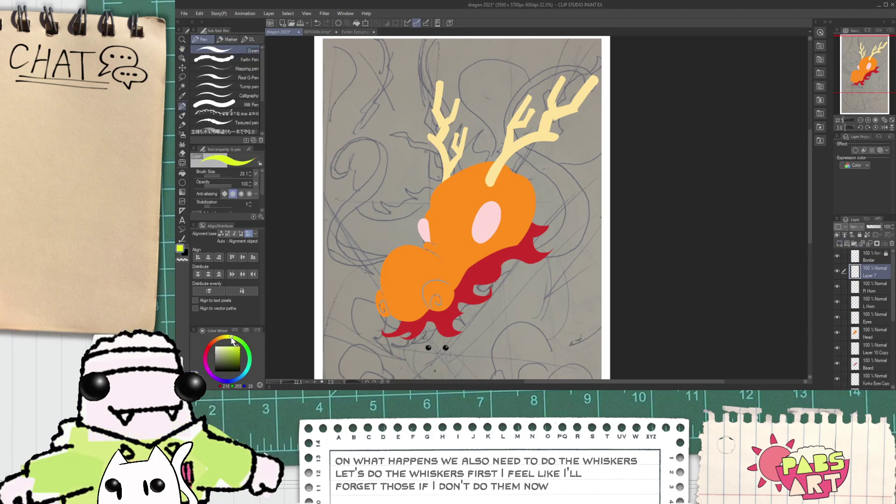
left_click(225, 382)
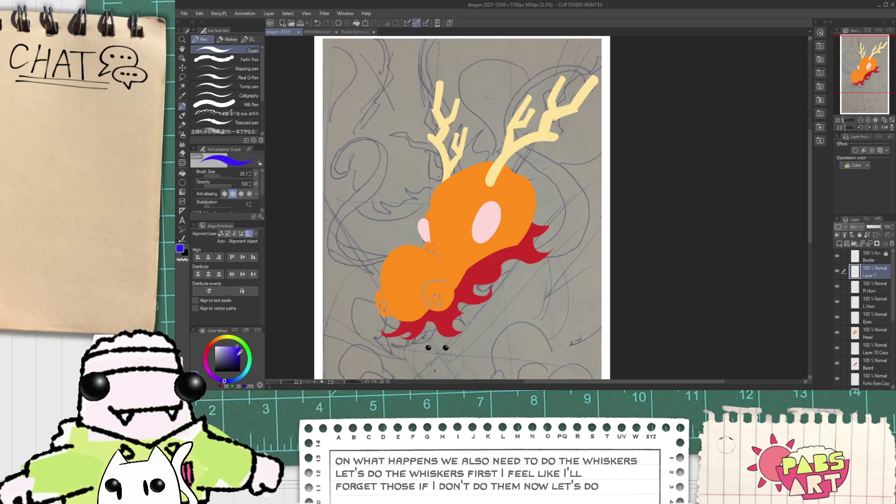
left_click(208, 364)
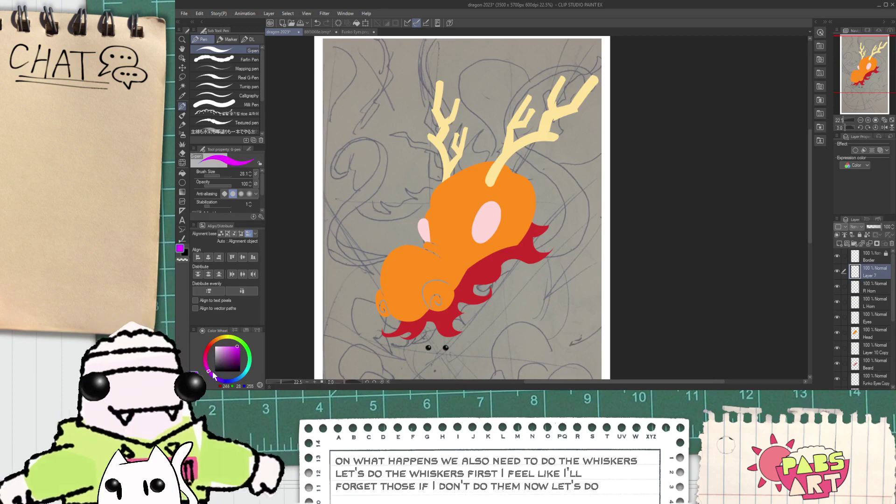
left_click(250, 368)
left_click(245, 374)
scroll(439, 293, "up", 2)
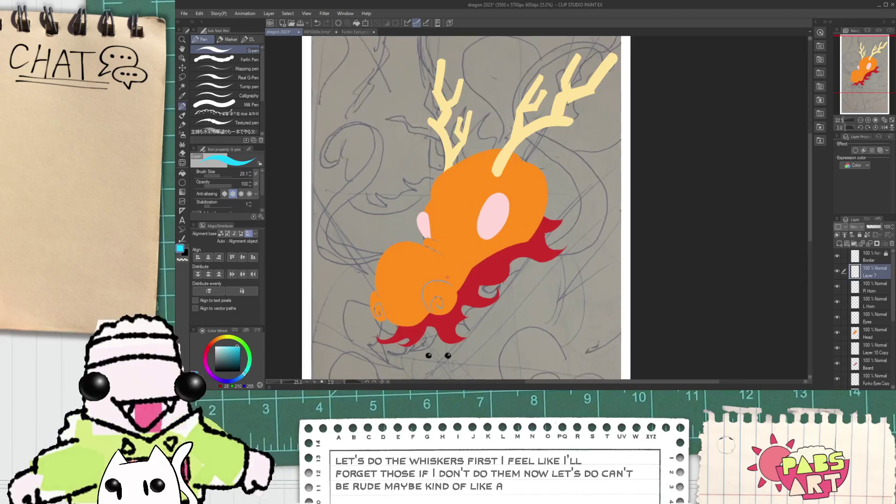
scroll(453, 280, "down", 2)
key("space")
left_click_drag(452, 289, 473, 262)
scroll(473, 262, "up", 1)
scroll(473, 263, "up", 1)
key("p")
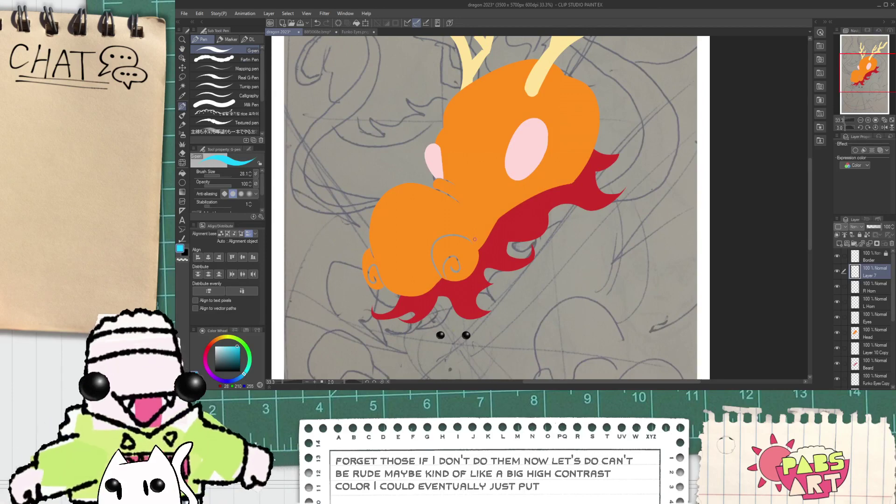
mouse_move(476, 235)
left_mouse_down()
mouse_move(604, 274)
mouse_move(662, 128)
left_mouse_up()
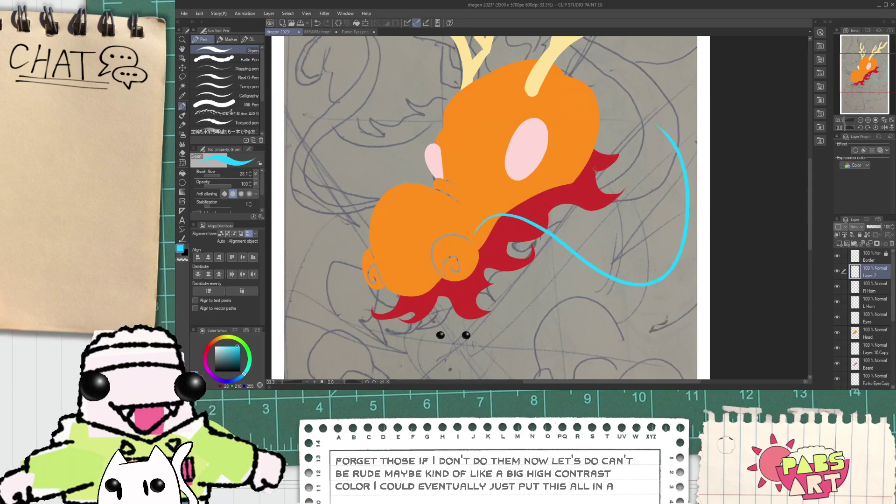
scroll(609, 176, "down", 1)
key("h")
left_click_drag(608, 176, 549, 279)
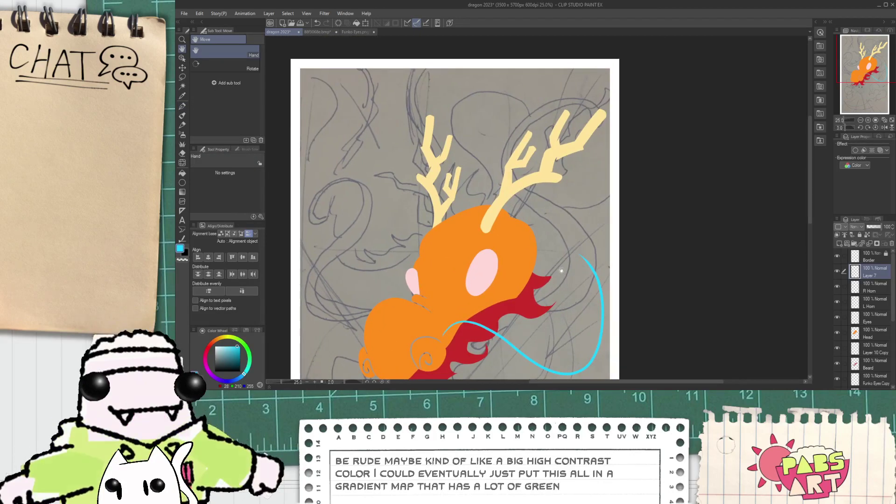
scroll(454, 339, "up", 1)
key("space")
left_click_drag(478, 350, 500, 237)
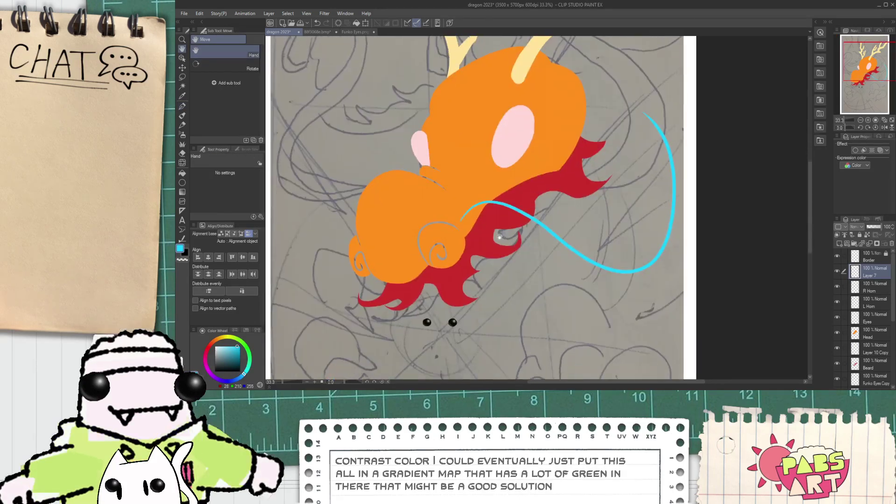
key("p")
scroll(464, 229, "up", 1)
left_click_drag(486, 203, 775, 253)
key("ctrl+z")
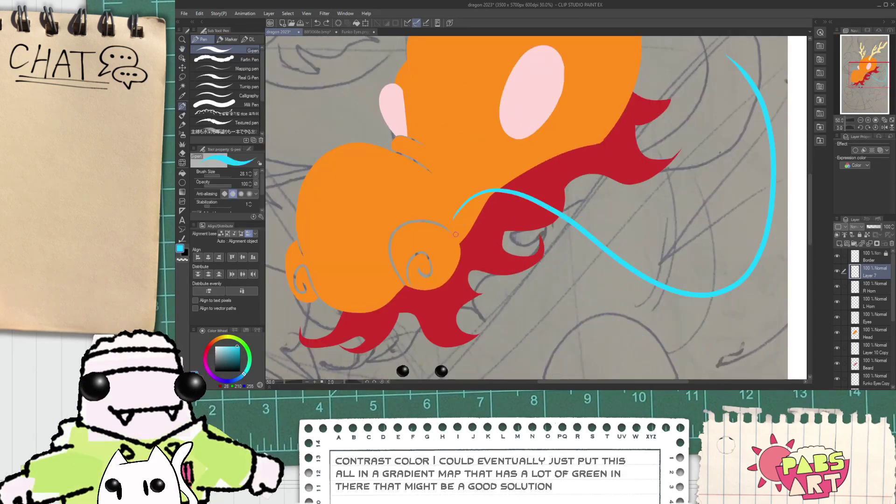
scroll(461, 229, "down", 1)
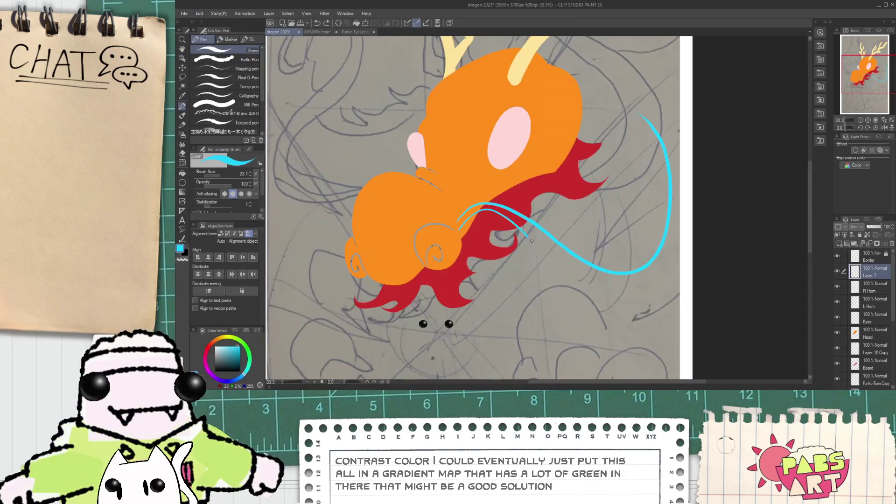
key("ctrl+z")
key("ctrl+z")
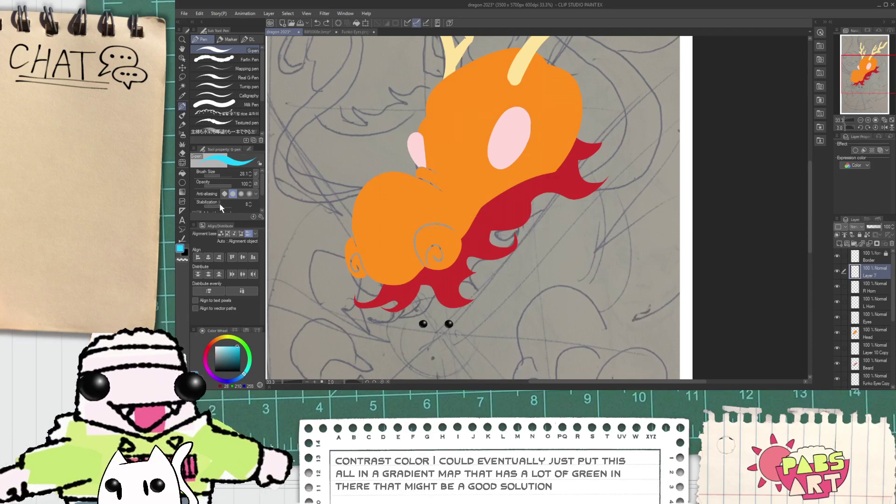
- Raise the G-pen stabilization strongly and draw the near whisker's S-shaped outline from the nostril to a curl behind the head
left_click_drag(220, 205, 230, 206)
key("space")
left_click_drag(608, 249, 567, 275)
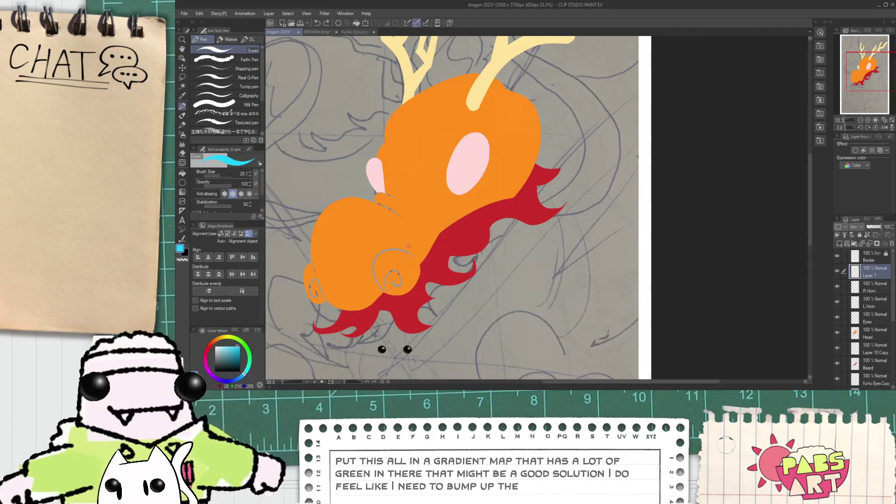
mouse_move(416, 249)
left_mouse_down()
mouse_move(507, 260)
mouse_move(647, 218)
mouse_move(554, 159)
mouse_move(526, 93)
left_mouse_up()
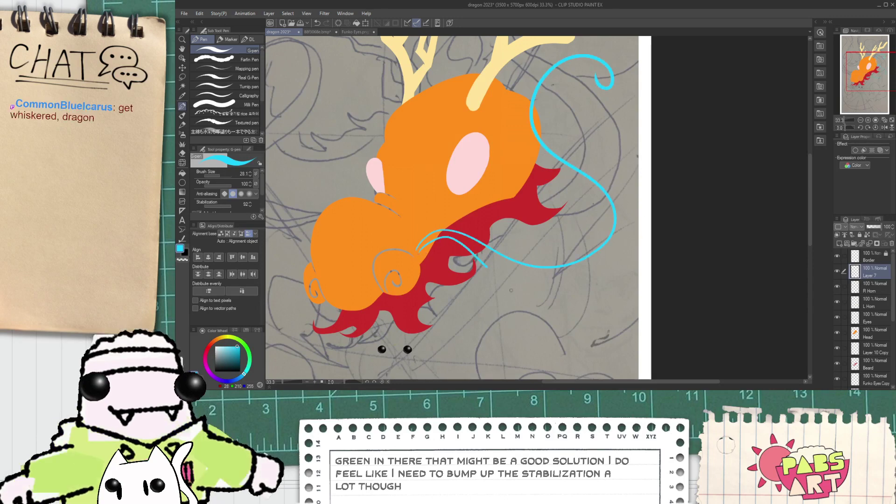
key("ctrl+z")
scroll(436, 258, "up", 1)
key("space")
mouse_move(511, 256)
left_mouse_down()
mouse_move(477, 254)
mouse_move(466, 243)
mouse_move(636, 261)
mouse_move(677, 154)
mouse_move(628, 99)
mouse_move(590, 269)
mouse_move(527, 126)
mouse_move(577, 79)
left_mouse_up()
key("space")
scroll(590, 270, "up", 1)
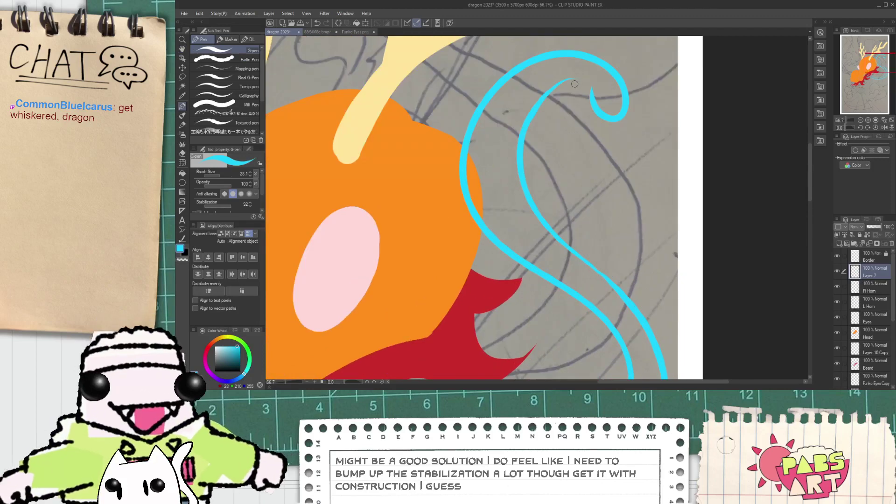
- Extend the whisker's inner edge into the curled tip so the outline closes
scroll(570, 87, "up", 2)
left_click_drag(529, 102, 648, 100)
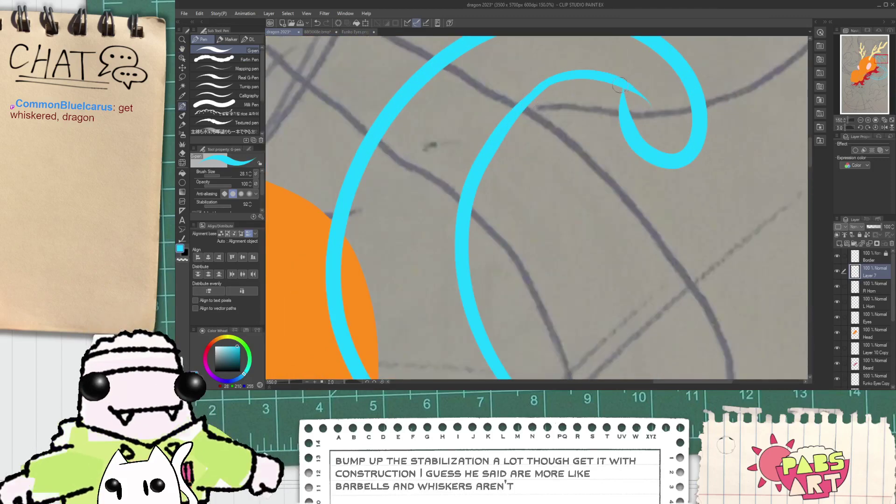
key("ctrl+z")
left_click_drag(521, 104, 646, 110)
scroll(559, 232, "down", 4)
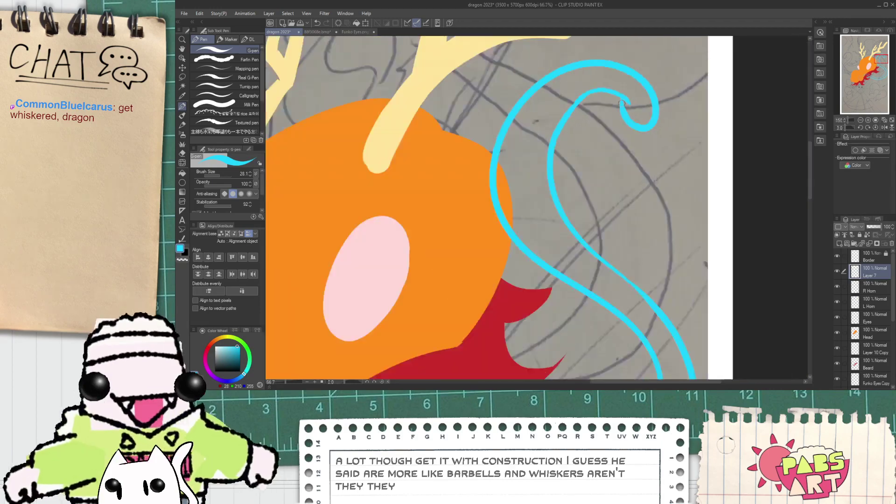
- Hide the sketch reference layer beneath the dragon's shapes
left_click_drag(717, 295, 610, 279)
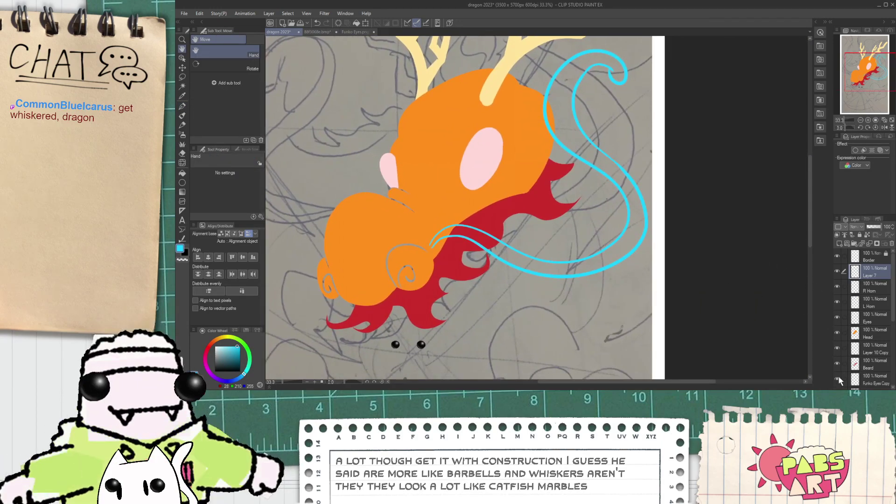
scroll(889, 304, "down", 2)
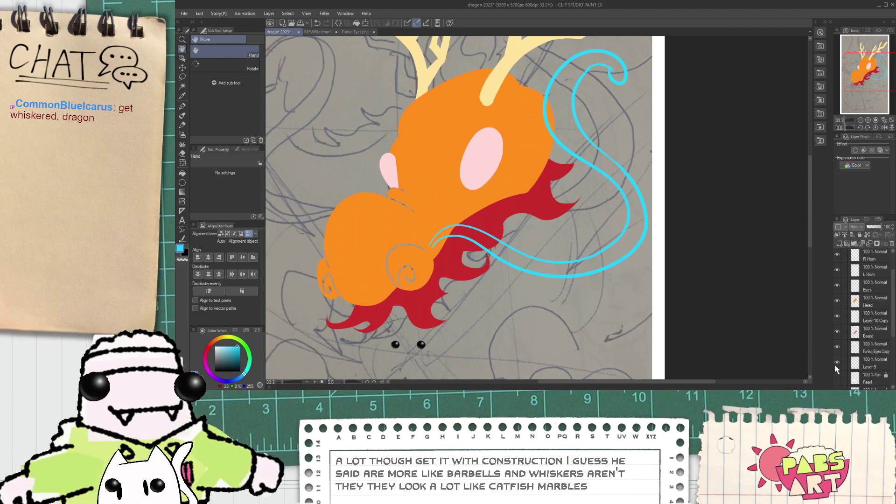
scroll(868, 345, "down", 2)
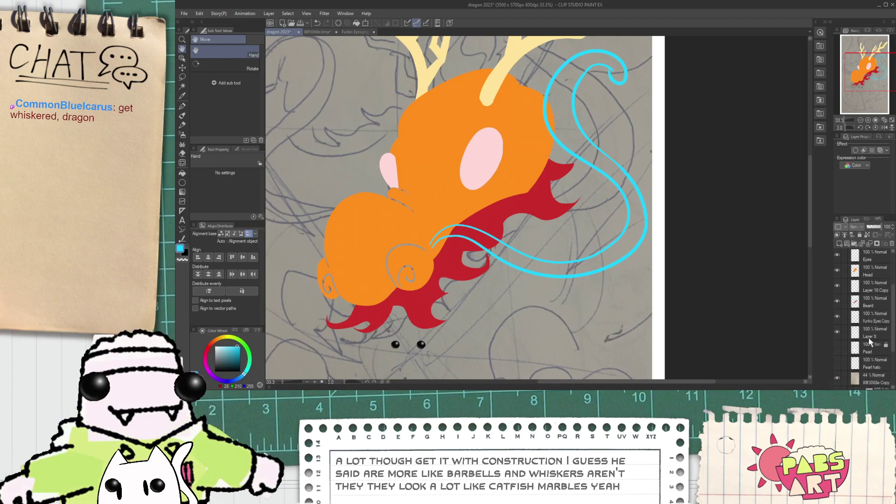
left_click(838, 377)
- Fill the whole whisker outline with cyan, including the orange sliver where it crosses the back of the head
key("g")
scroll(454, 234, "up", 2)
left_click(443, 224)
left_click(459, 226)
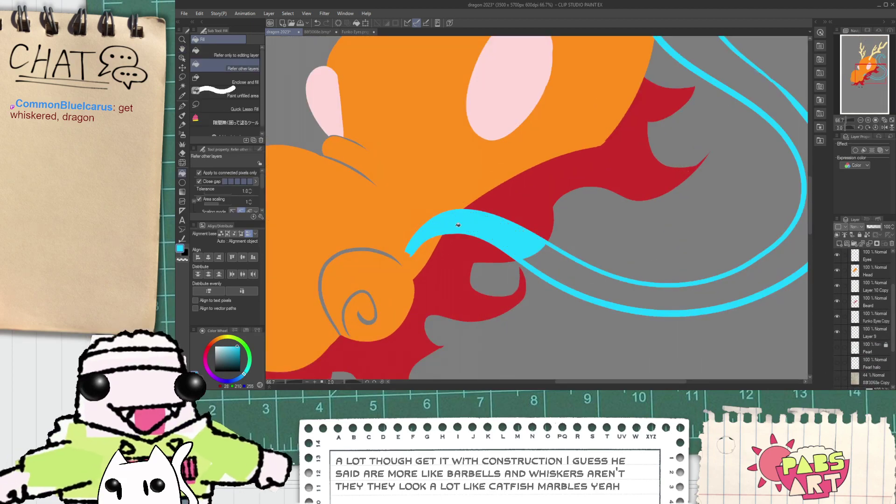
scroll(560, 256, "down", 3)
scroll(573, 199, "up", 4)
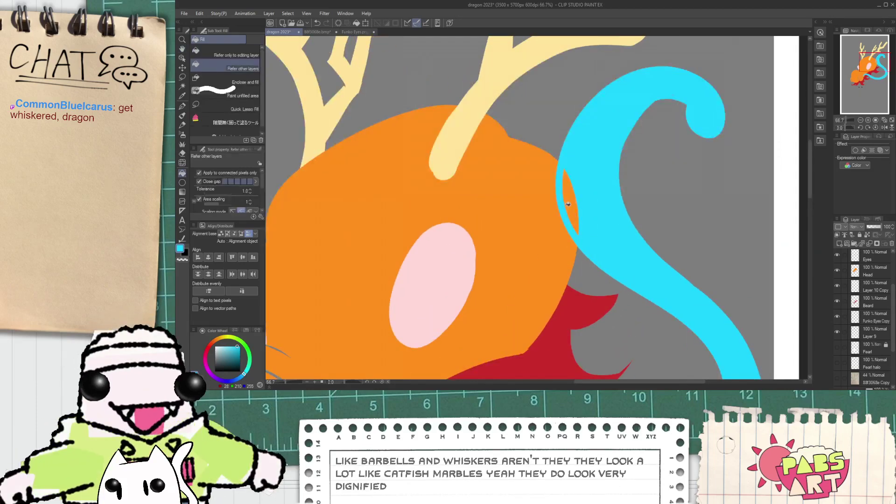
key("p")
left_click_drag(580, 232, 580, 256)
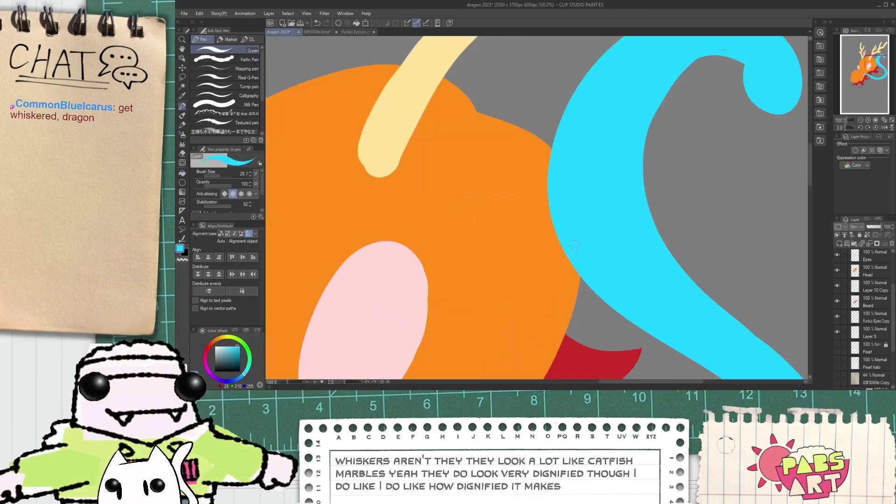
- Extend and round off the whisker's base beside the nostril with cyan G-pen strokes
scroll(576, 251, "down", 2)
scroll(576, 262, "up", 5)
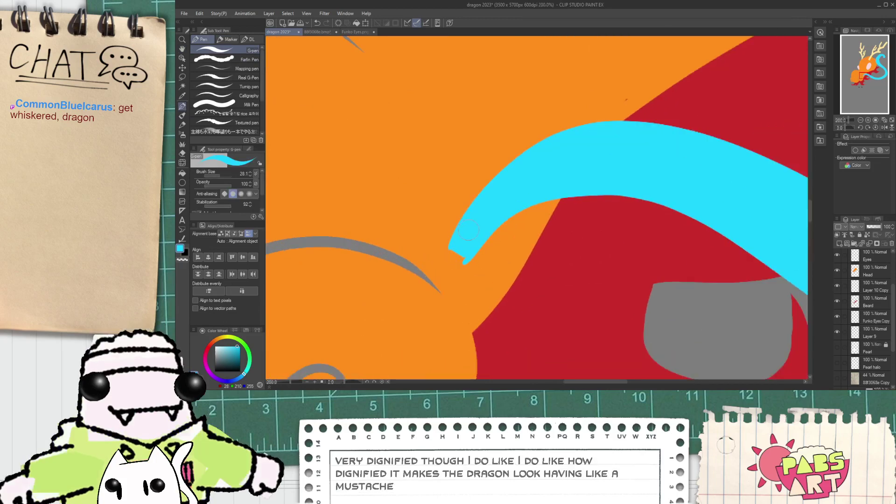
mouse_move(460, 277)
left_mouse_down()
mouse_move(492, 271)
mouse_move(465, 255)
left_mouse_up()
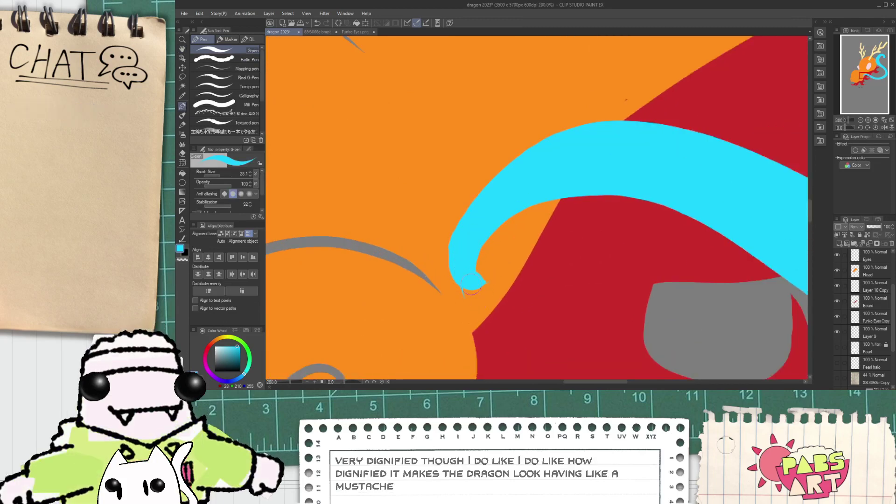
left_click_drag(471, 286, 510, 250)
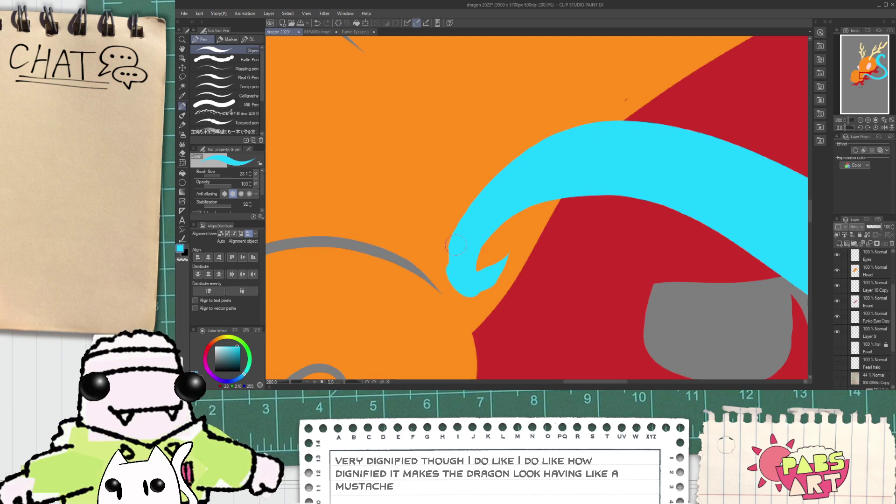
scroll(456, 245, "down", 6)
- Slim the whisker's thick upper bend behind the head with the Liquify tool
key("h")
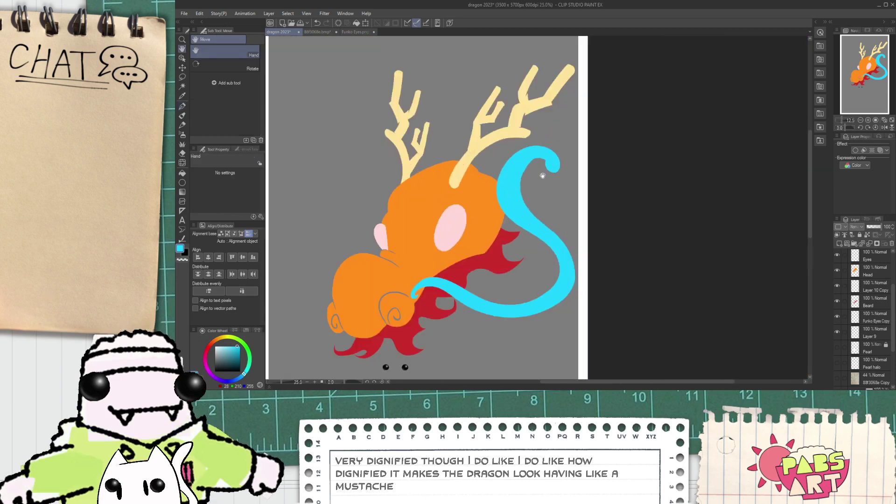
scroll(535, 183, "up", 2)
key("e")
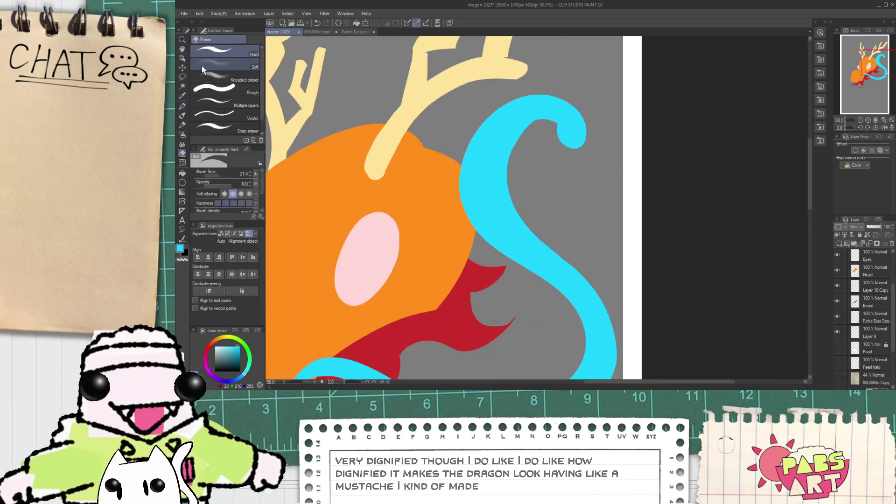
left_click(183, 162)
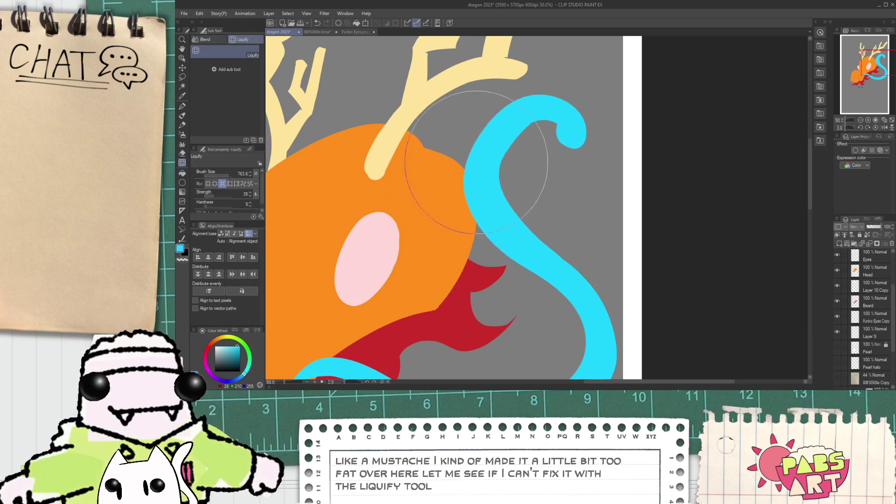
mouse_move(474, 167)
left_mouse_down()
mouse_move(486, 194)
mouse_move(519, 228)
mouse_move(497, 205)
mouse_move(479, 158)
mouse_move(481, 169)
mouse_move(505, 141)
left_mouse_up()
scroll(531, 111, "up", 3)
key("p")
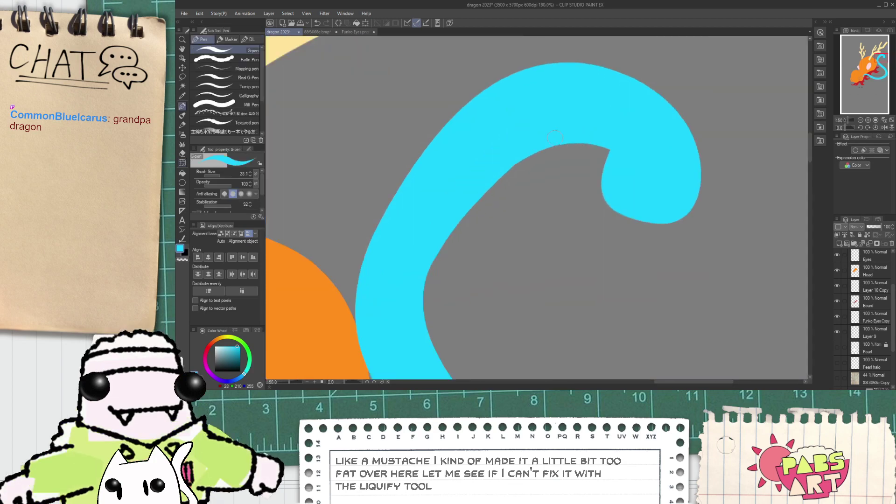
scroll(559, 135, "down", 5)
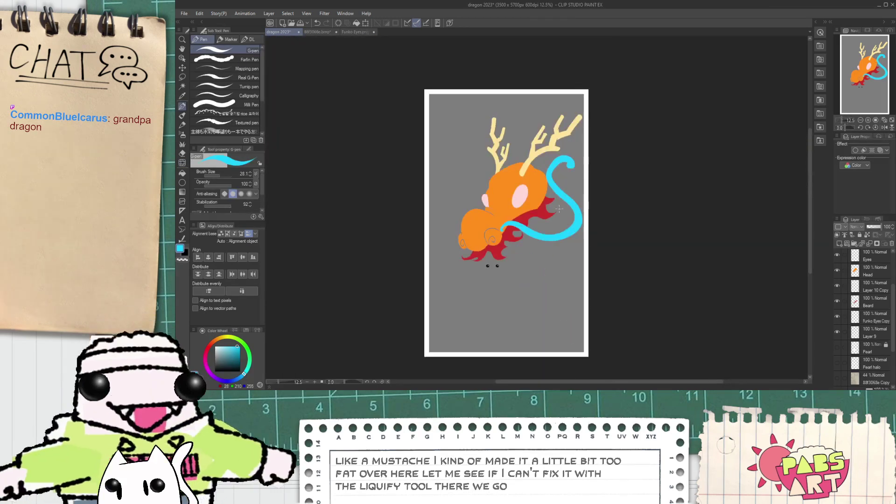
- Slim the thick lower curve of the cyan whisker with the Liquify tool in pinch mode
left_click(183, 164)
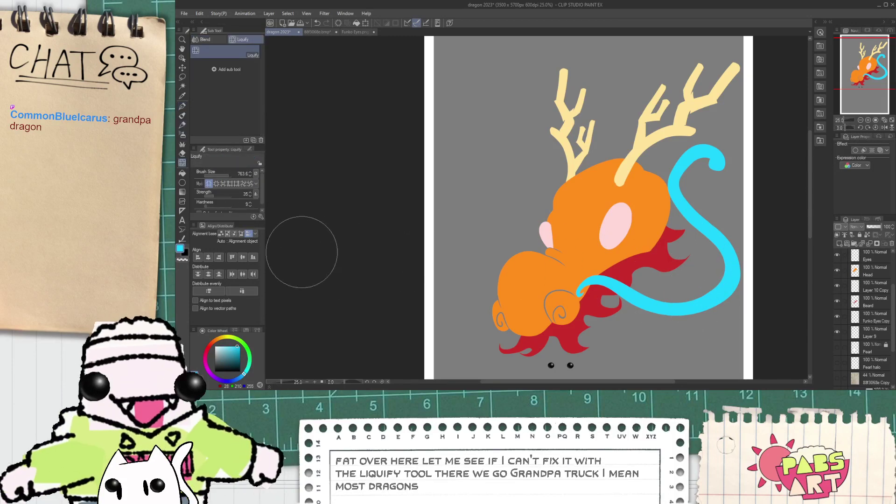
left_click(222, 184)
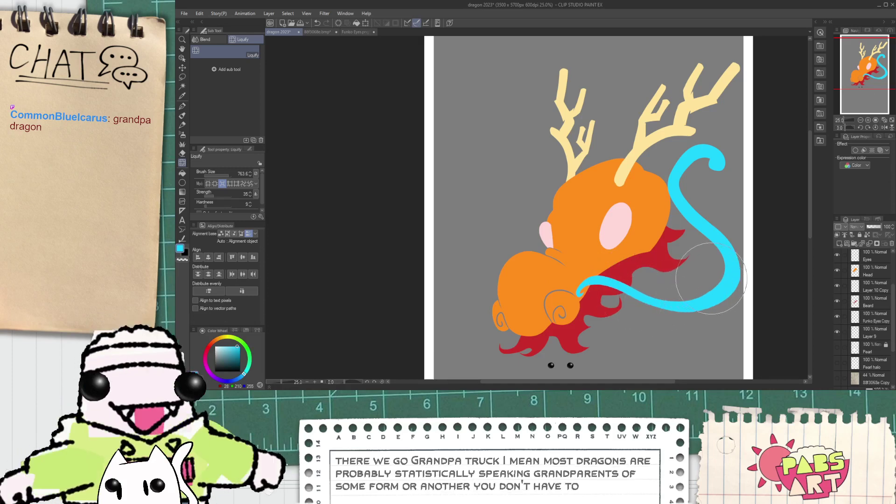
scroll(687, 169, "up", 2)
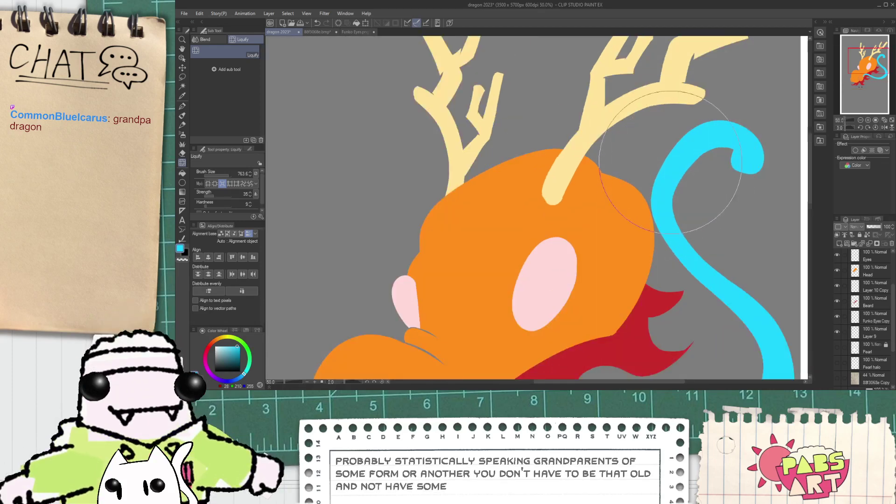
scroll(684, 224, "down", 1)
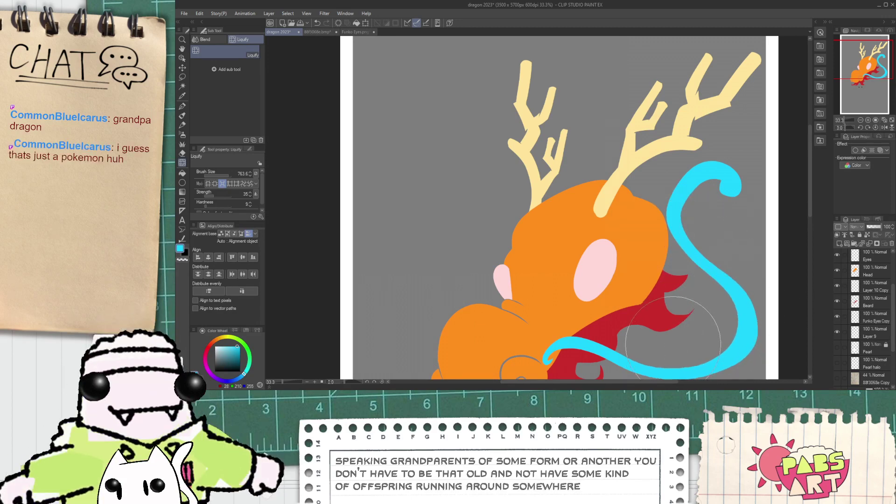
- Erase the small hook from the whisker's base beside the nostril with the Hard eraser
scroll(654, 322, "down", 10)
key("space")
left_click_drag(663, 323, 600, 282)
scroll(601, 289, "up", 7)
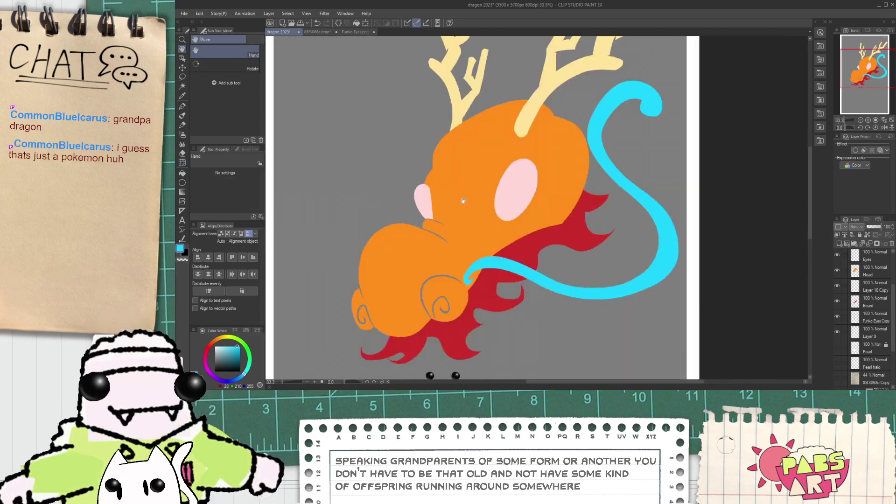
scroll(458, 211, "down", 1)
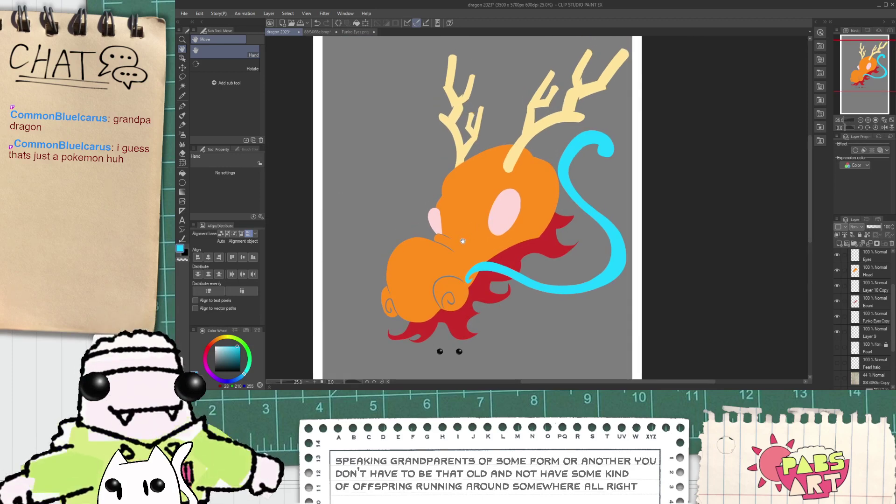
left_click_drag(463, 247, 461, 238)
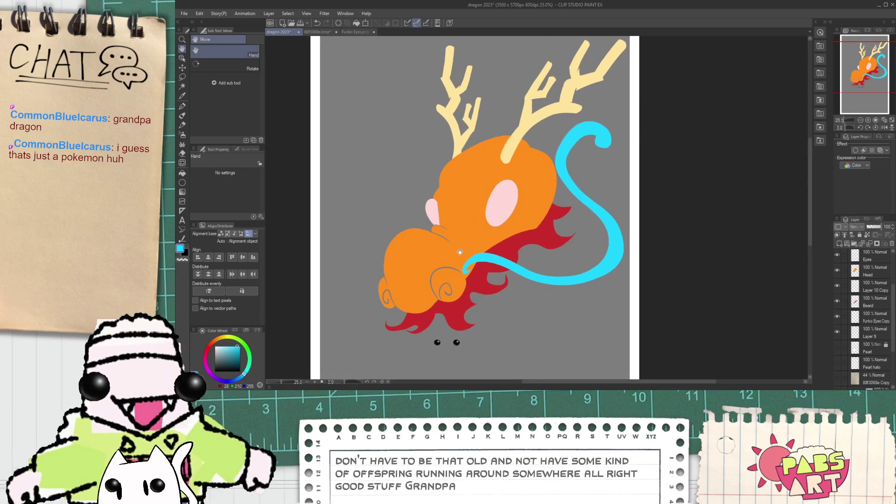
scroll(467, 289, "up", 6)
key("e")
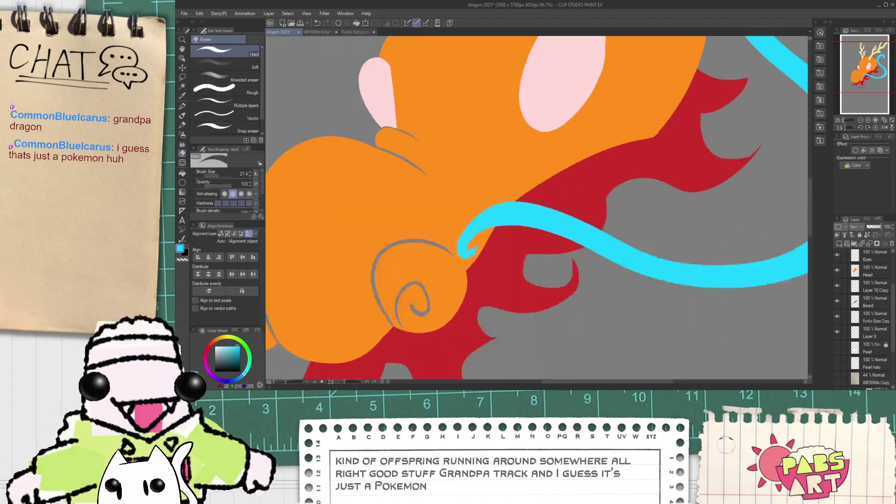
mouse_move(465, 229)
left_mouse_down()
mouse_move(472, 246)
mouse_move(490, 215)
mouse_move(512, 248)
mouse_move(529, 232)
left_mouse_up()
scroll(485, 243, "down", 4)
key("k")
scroll(532, 230, "down", 1)
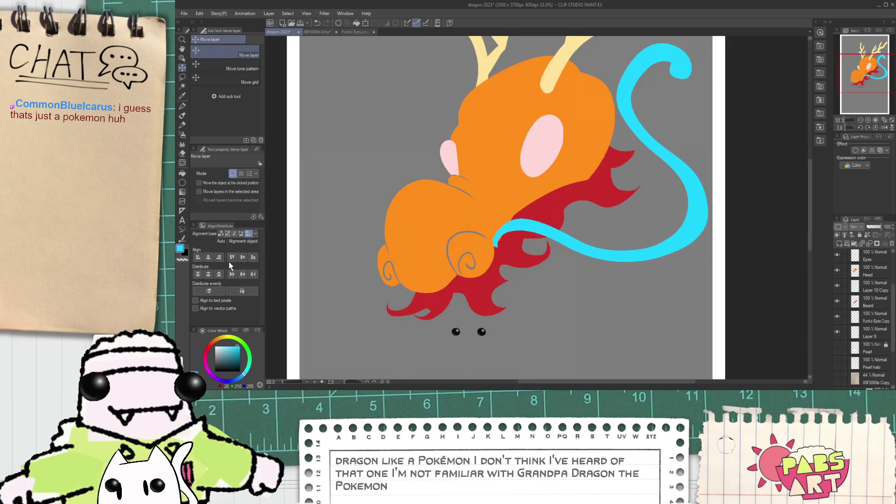
- Adjust the whisker's base with Liquify and trim its end at the nostril with the Hard eraser, undoing the unwanted erasing
left_click(182, 162)
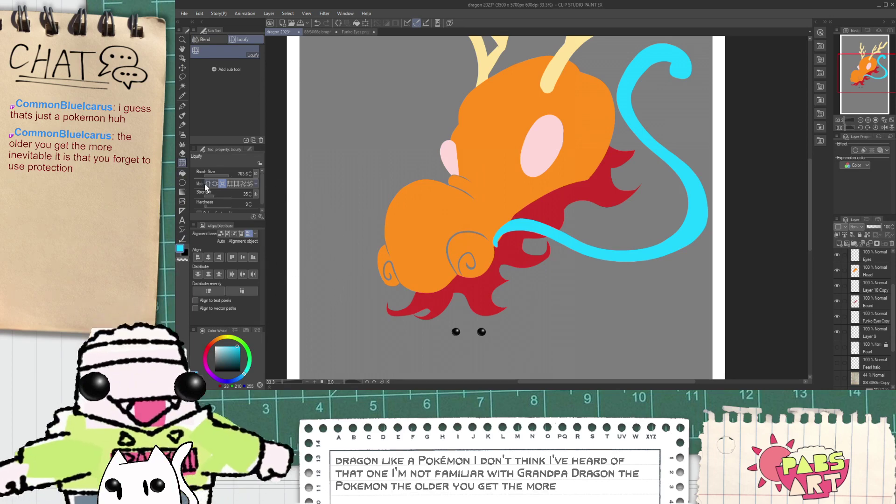
scroll(477, 277, "up", 1)
scroll(495, 290, "up", 1)
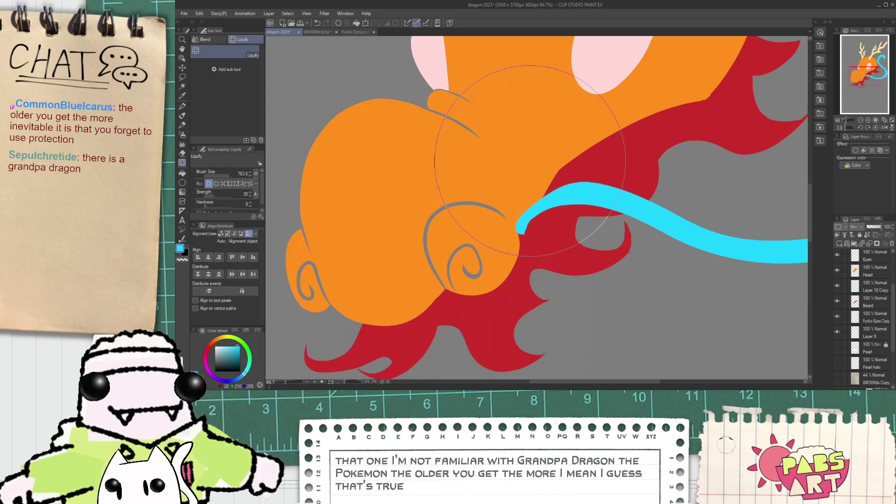
key("e")
scroll(537, 238, "up", 1)
scroll(523, 223, "up", 4)
mouse_move(550, 180)
left_mouse_down()
mouse_move(475, 271)
mouse_move(548, 186)
mouse_move(476, 241)
mouse_move(529, 193)
mouse_move(503, 232)
left_mouse_up()
key("ctrl+z")
key("ctrl+z")
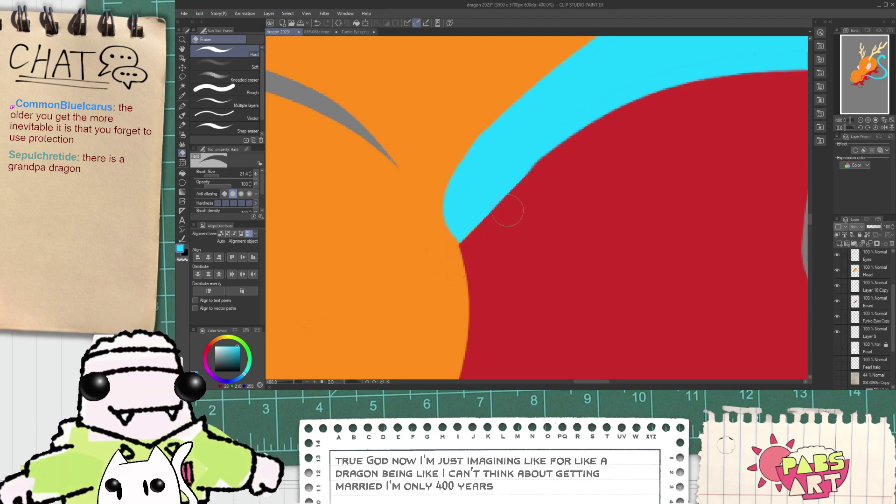
- Smooth the lower edge of the whisker near its base with cyan G-pen strokes
key("p")
left_click_drag(509, 188, 653, 86)
key("ctrl+z")
left_click_drag(547, 151, 609, 112)
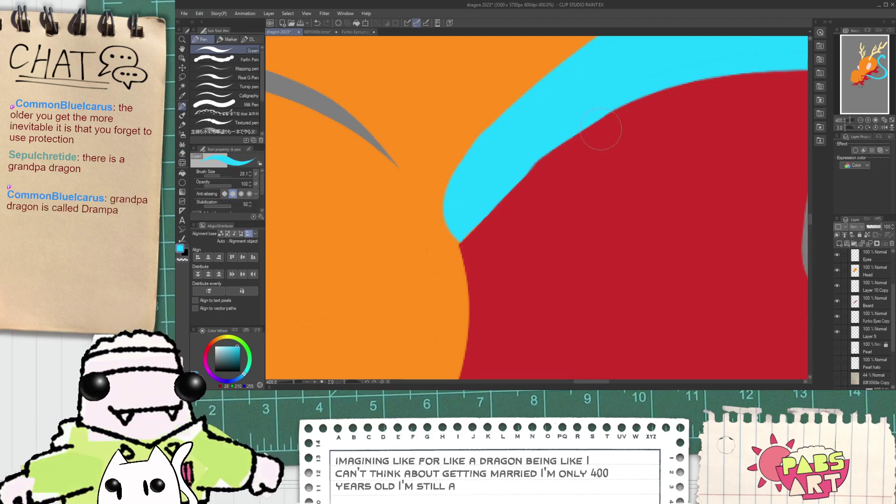
scroll(575, 144, "down", 2)
left_click_drag(578, 141, 462, 219)
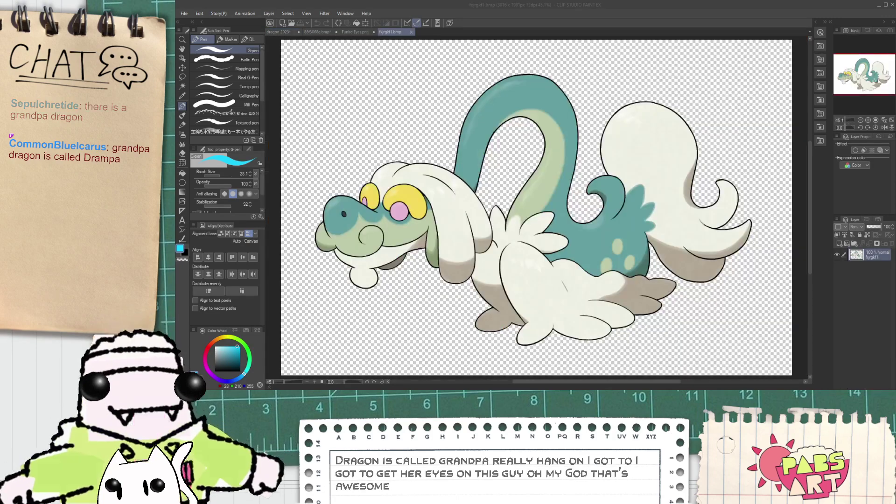
- Look over the Drampa and Rayquaza reference images
left_click(841, 304)
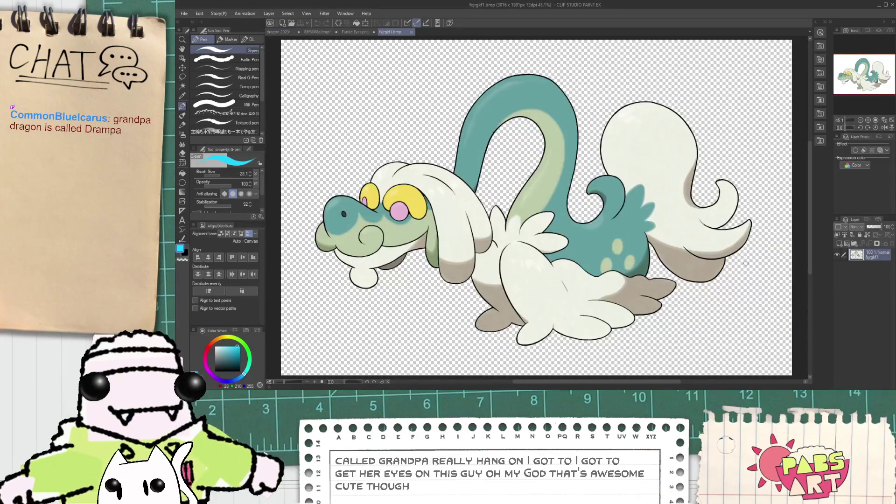
scroll(762, 307, "down", 1)
scroll(762, 306, "up", 1)
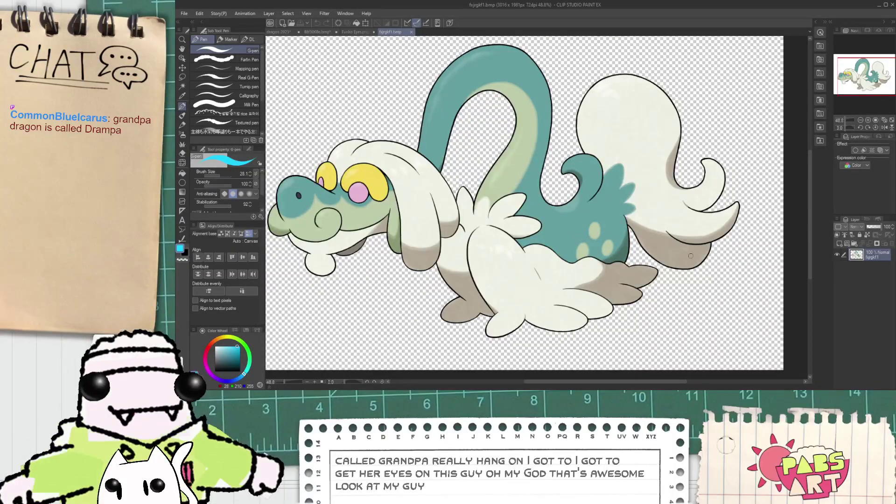
key("alt+Tab")
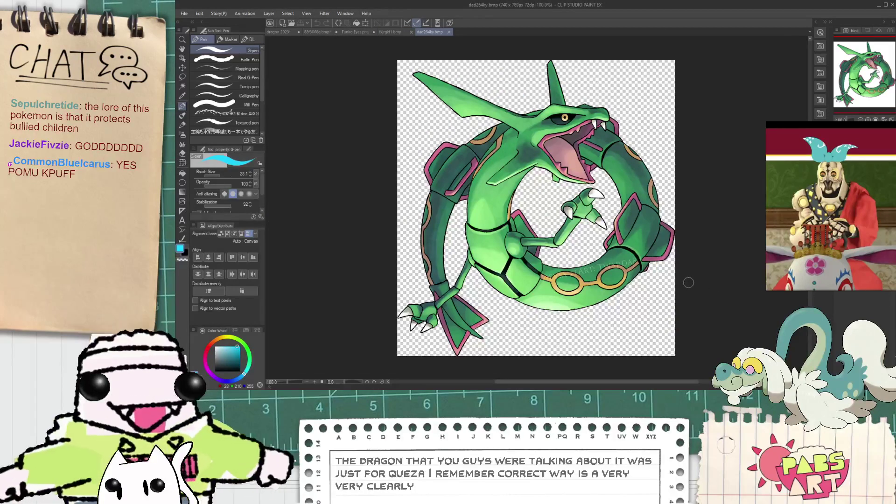
key("space")
left_click_drag(688, 286, 645, 298)
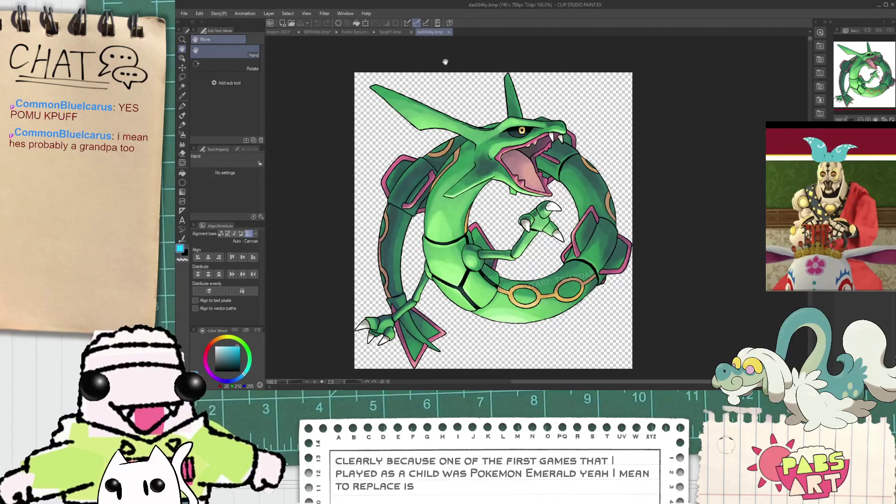
- Close the Rayquaza, Funko Eyes and Drampa images and return to the dragon 2023 document
left_click(449, 32)
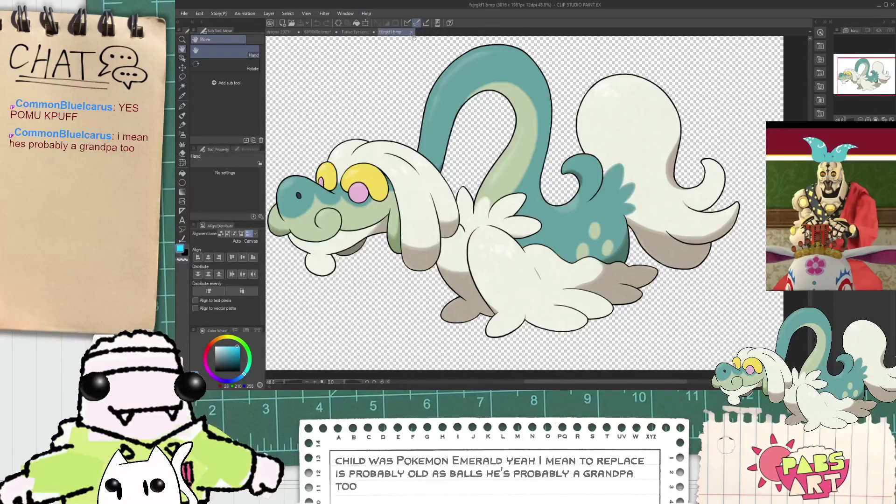
left_click(347, 32)
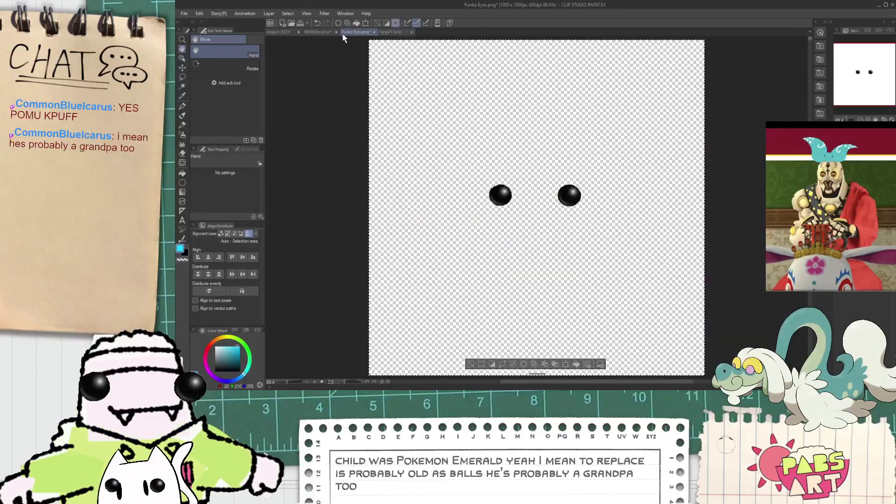
left_click(374, 32)
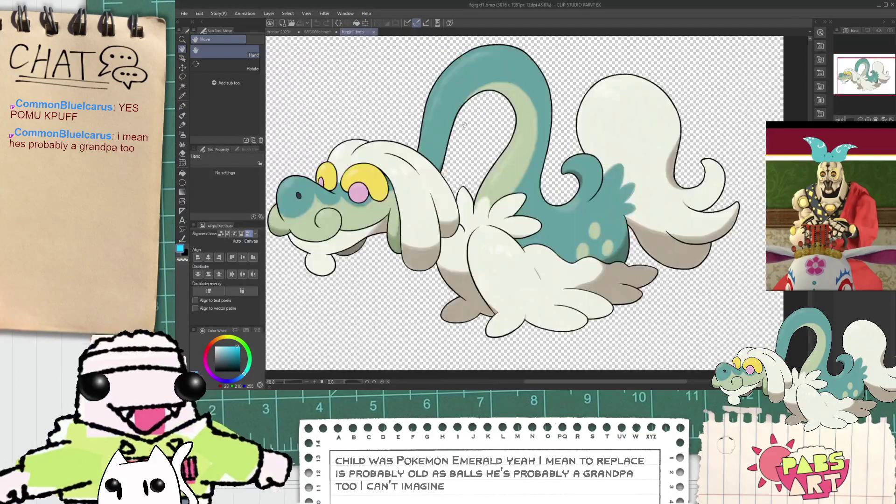
left_click(373, 32)
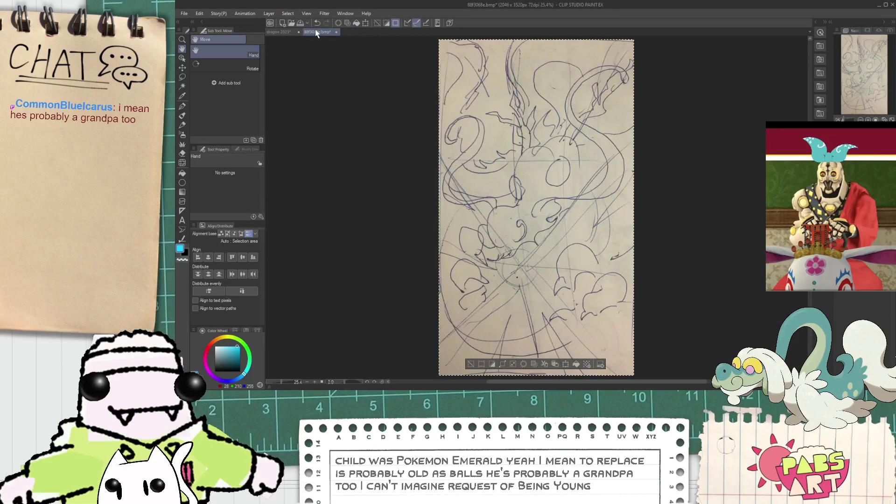
left_click(281, 32)
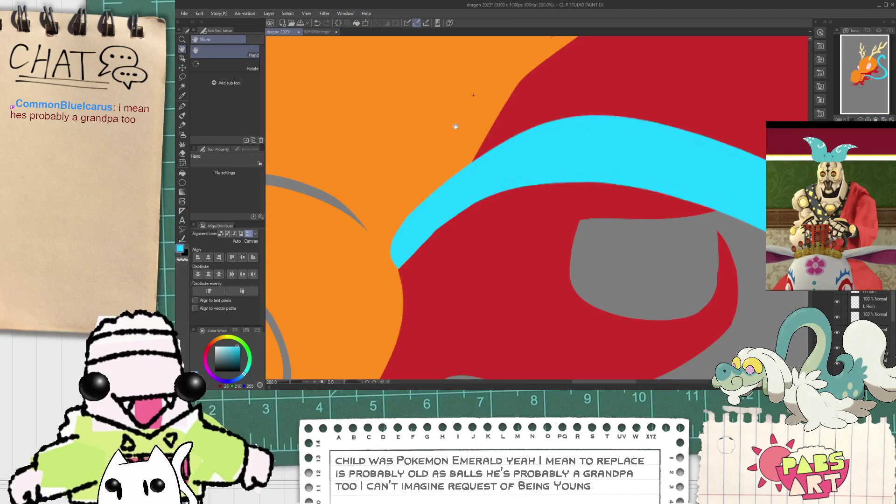
- Duplicate the whisker layer and place the copy beneath the head in the layer stack
scroll(456, 126, "down", 8)
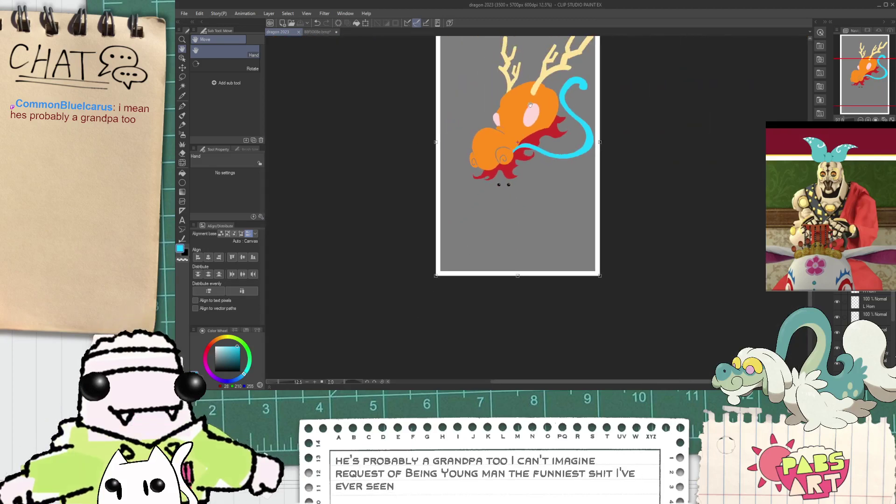
scroll(531, 104, "up", 3)
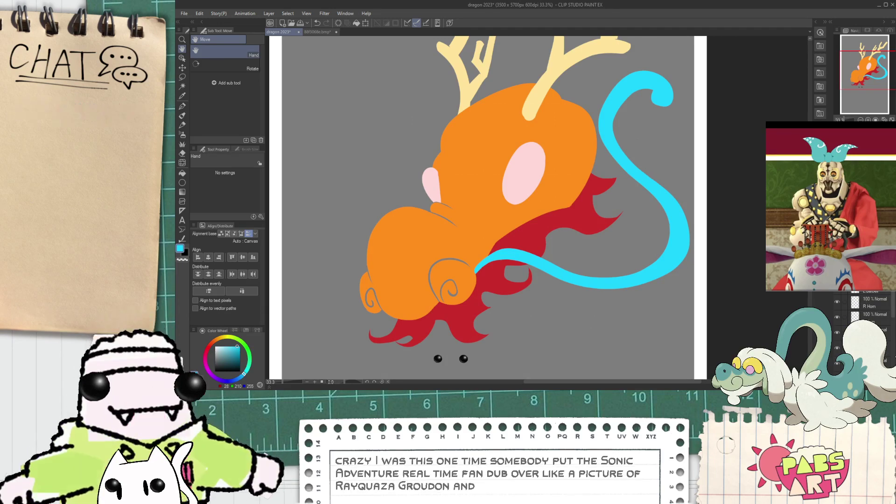
mouse_move(876, 281)
left_mouse_down()
mouse_move(876, 321)
mouse_move(870, 313)
left_mouse_up()
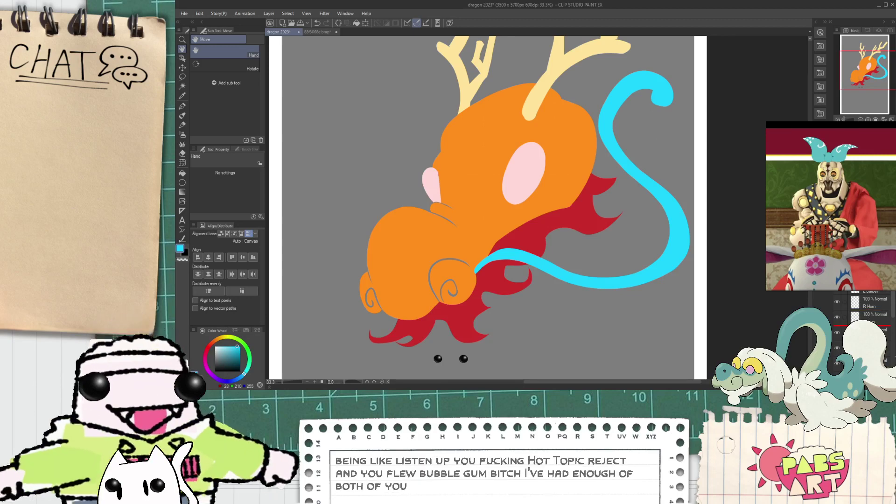
left_click_drag(875, 323, 876, 321)
left_click_drag(887, 357, 886, 358)
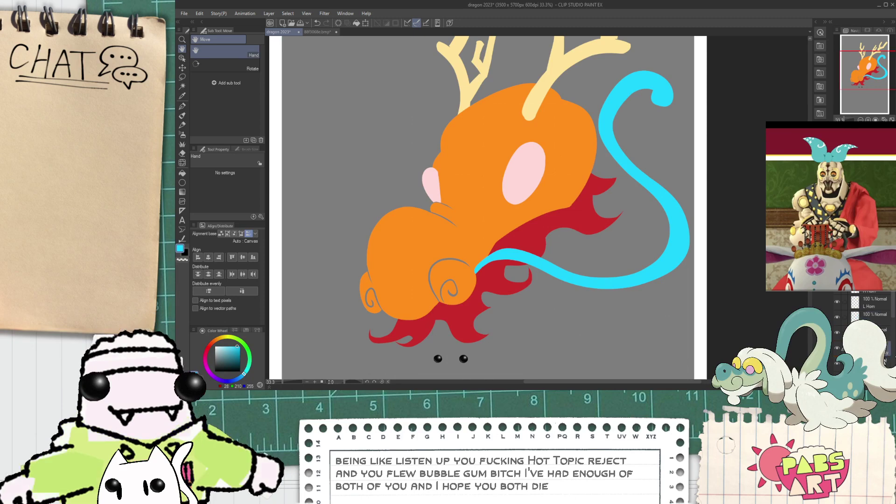
- Flip the copied whisker horizontally and move it to the far side of the snout, meeting the far nostril
key("ctrl+t")
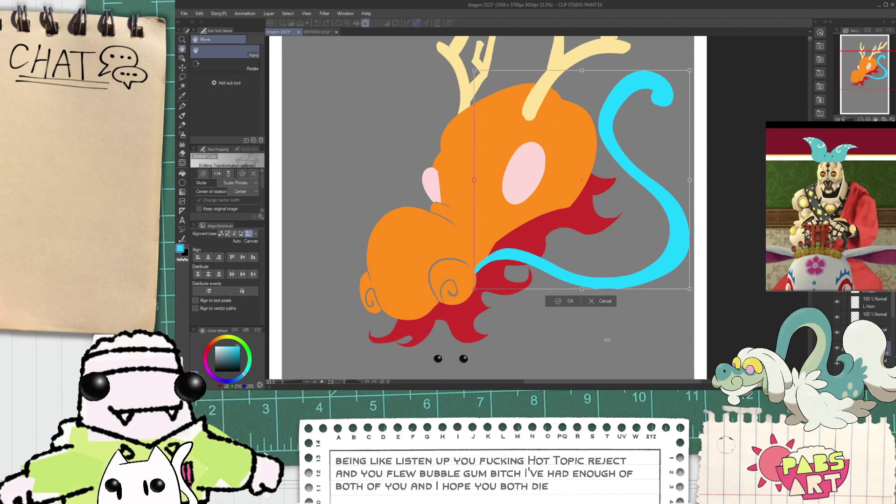
left_click(217, 173)
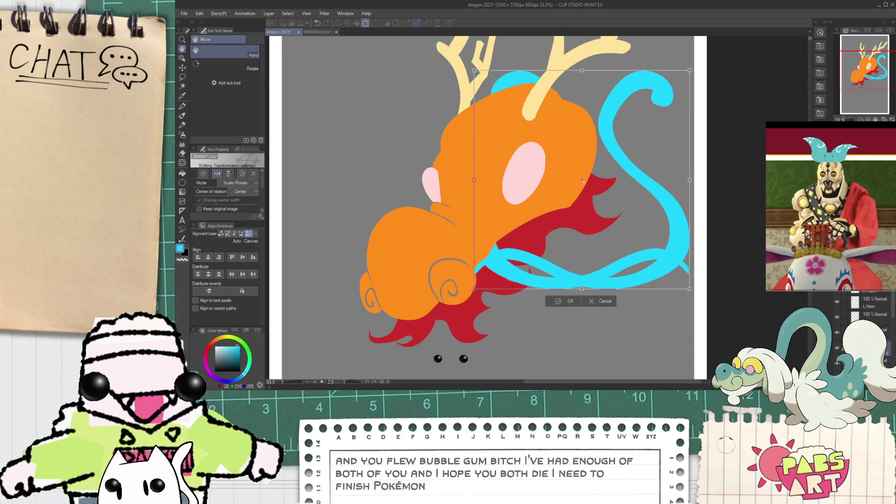
left_click_drag(603, 198, 385, 196)
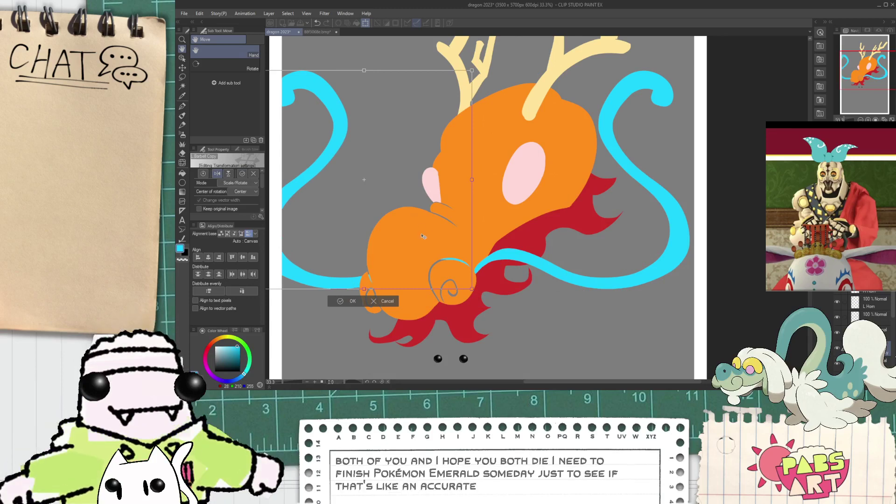
left_click(343, 301)
left_click_drag(353, 282, 345, 309)
key("k")
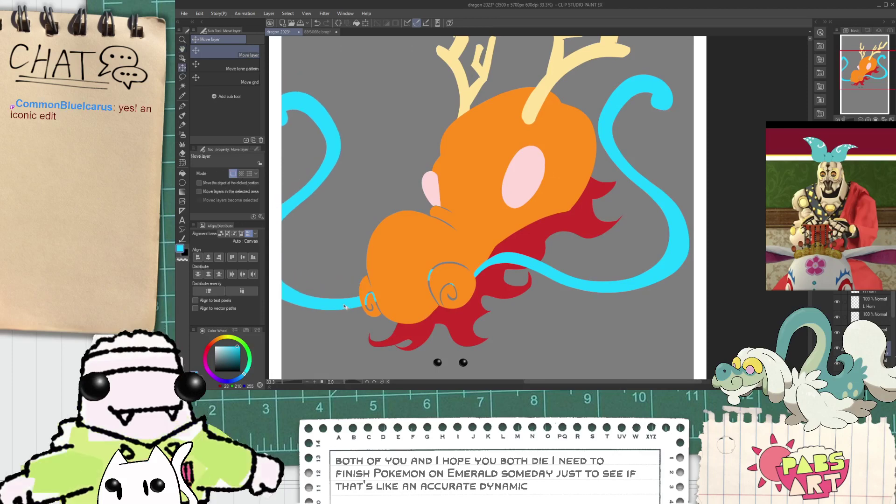
key("ctrl+t")
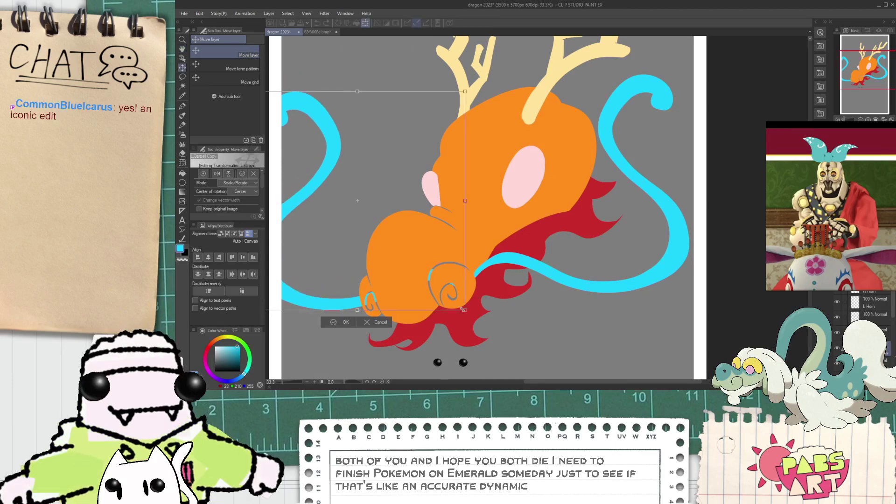
left_click_drag(463, 310, 433, 271)
mouse_move(443, 190)
left_mouse_down()
mouse_move(411, 190)
mouse_move(412, 213)
mouse_move(399, 207)
mouse_move(406, 215)
mouse_move(429, 199)
left_mouse_up()
key("Escape")
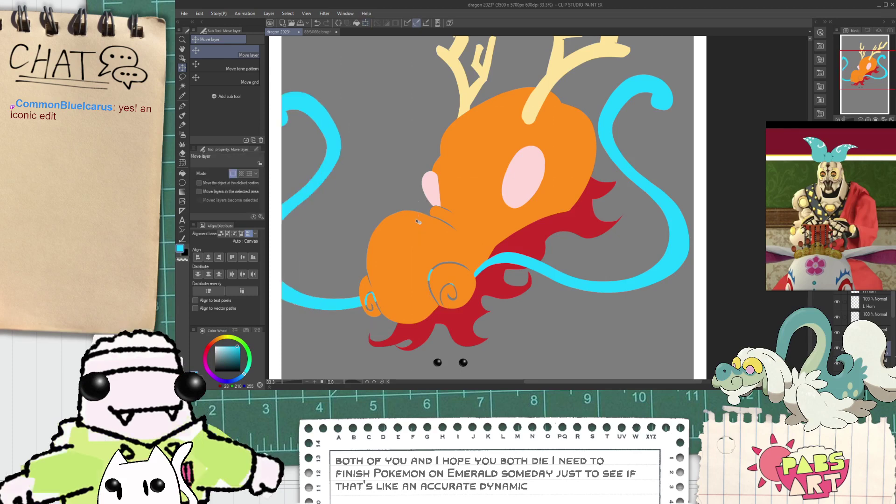
- Scale down the far whisker and reposition it so it fits beside the snout and still meets the far nostril
key("ctrl+t")
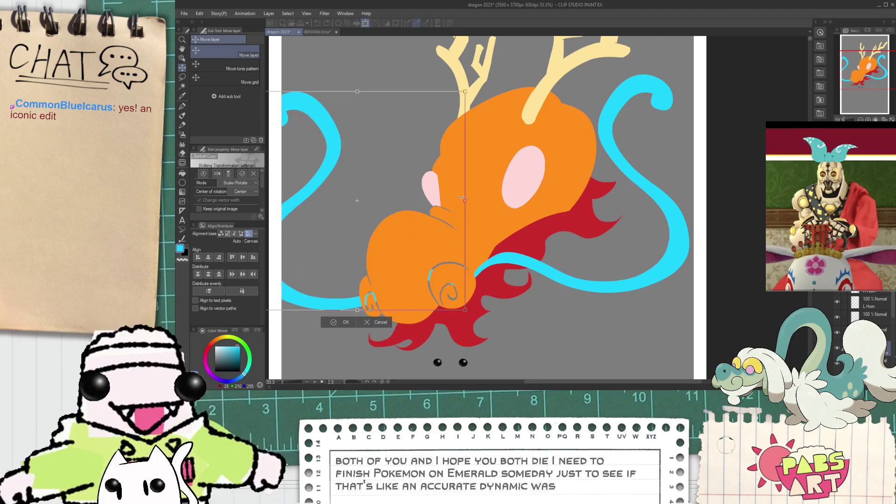
left_click_drag(428, 201, 426, 202)
left_click_drag(382, 234, 404, 251)
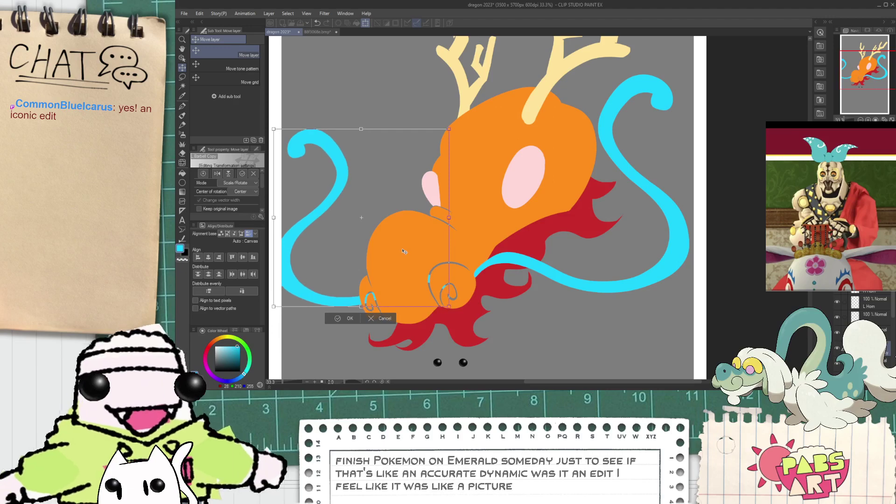
left_click(348, 319)
scroll(371, 306, "down", 3)
left_click_drag(380, 305, 386, 292)
scroll(381, 287, "up", 6)
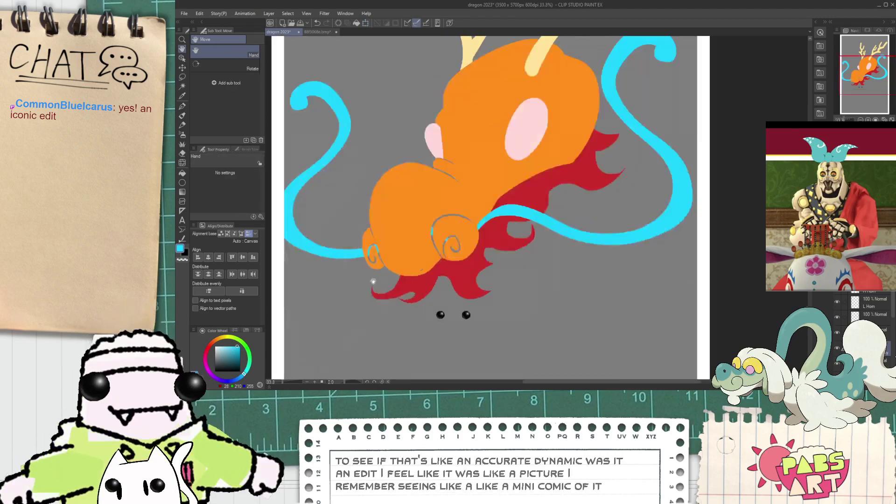
- Sample the head's orange and smooth the rough spot on the far nostril's lower outer edge with the G-pen
scroll(376, 256, "down", 3)
scroll(374, 259, "up", 4)
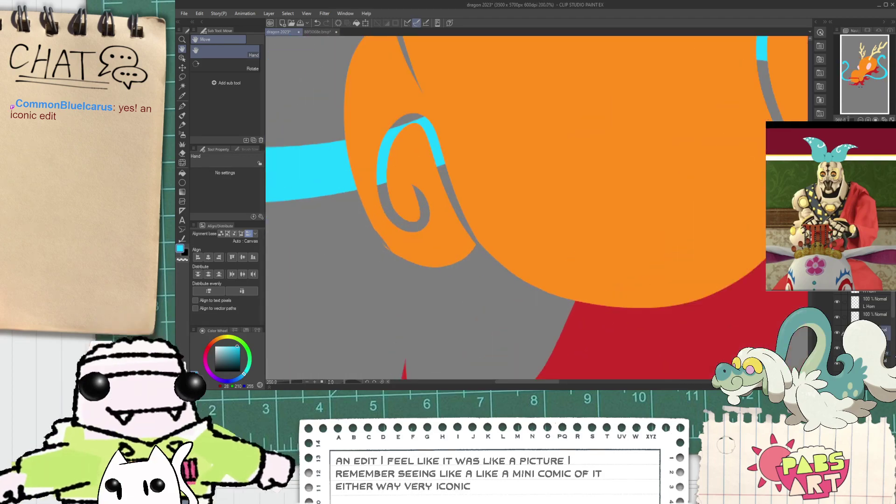
left_click(447, 233, "alt")
scroll(387, 244, "up", 4)
left_click_drag(337, 141, 433, 260)
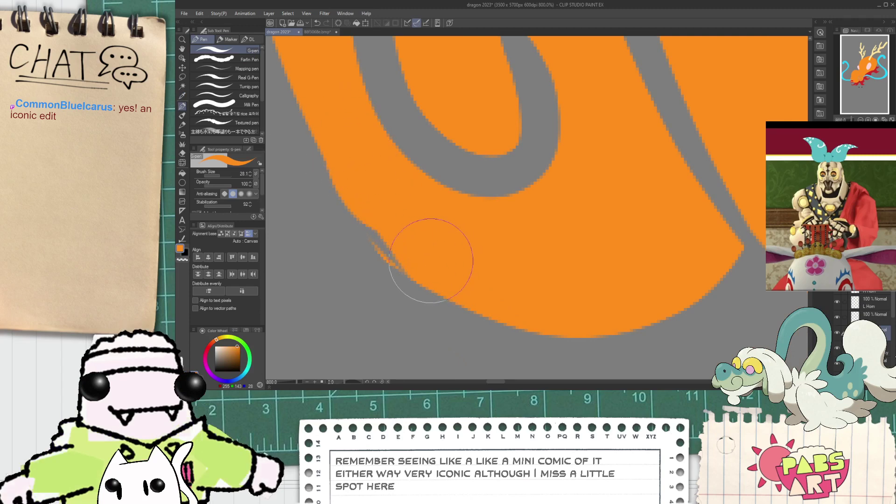
mouse_move(378, 212)
left_mouse_down()
mouse_move(419, 257)
mouse_move(356, 160)
left_mouse_up()
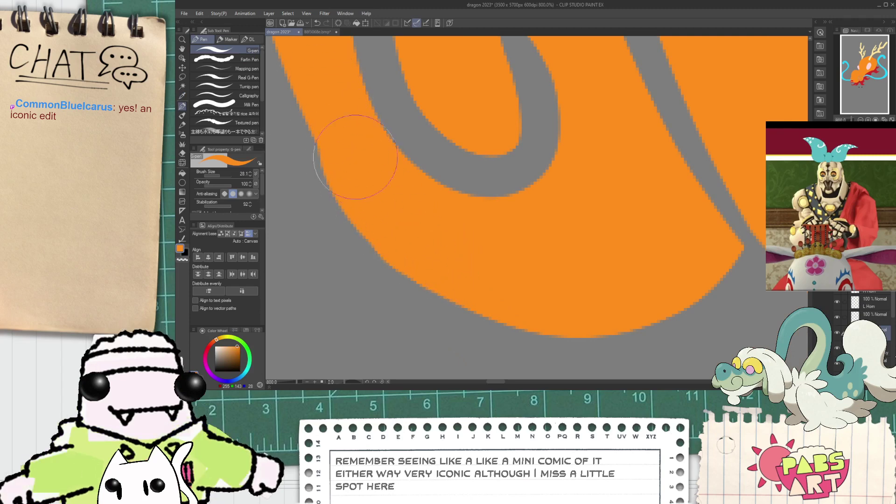
scroll(369, 175, "down", 2)
scroll(488, 159, "down", 10)
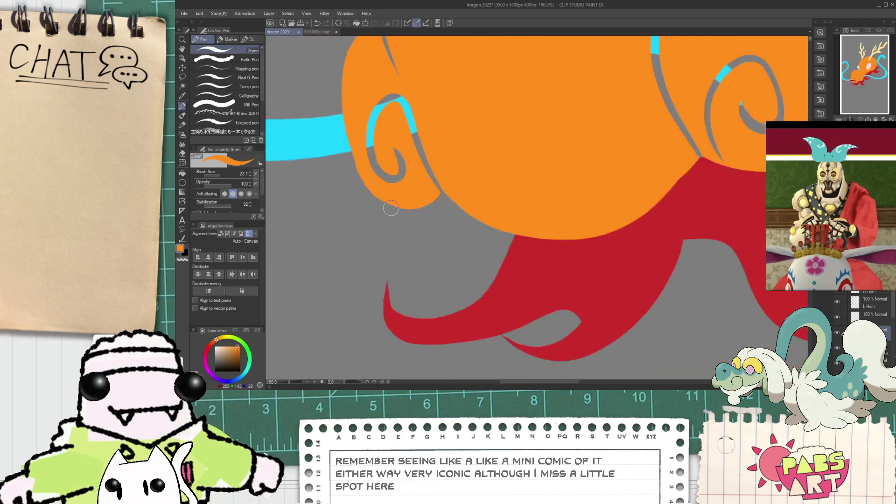
- Erase thin brow lines into the orange head above the far eye and around the near eye with the Hard eraser
key("h")
scroll(497, 142, "up", 4)
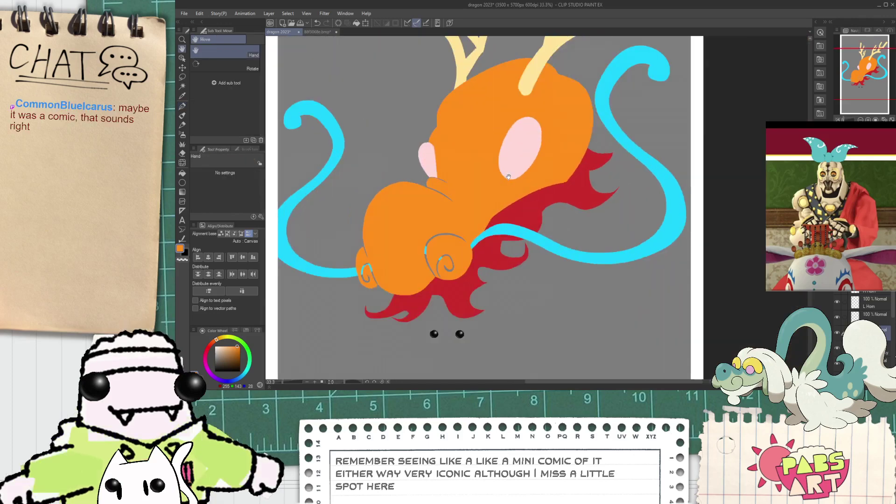
left_click_drag(498, 159, 507, 174)
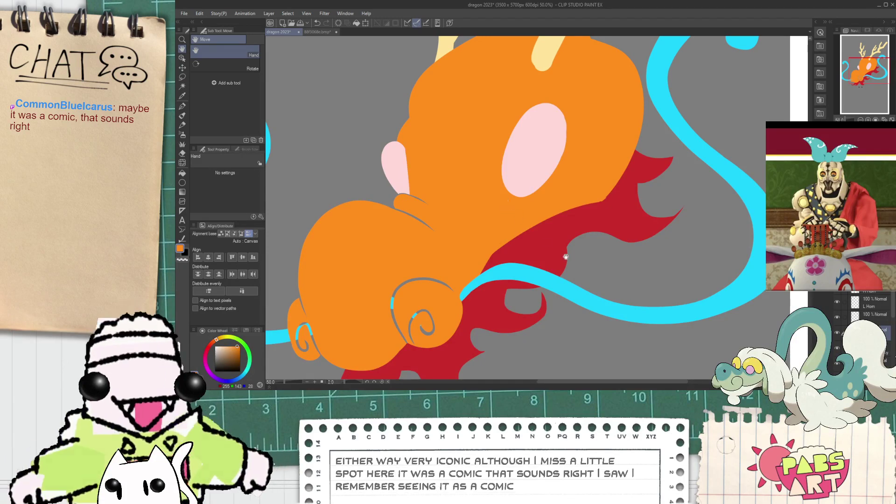
key("e")
scroll(419, 127, "up", 3)
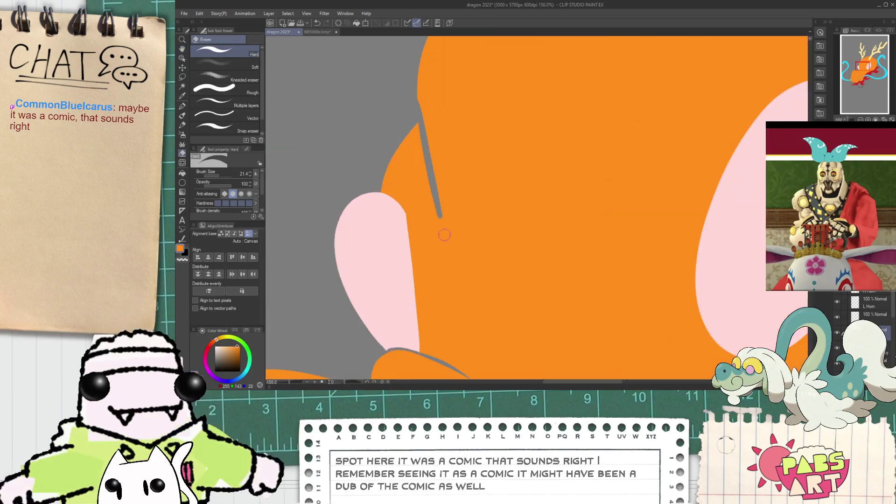
scroll(426, 280, "down", 3)
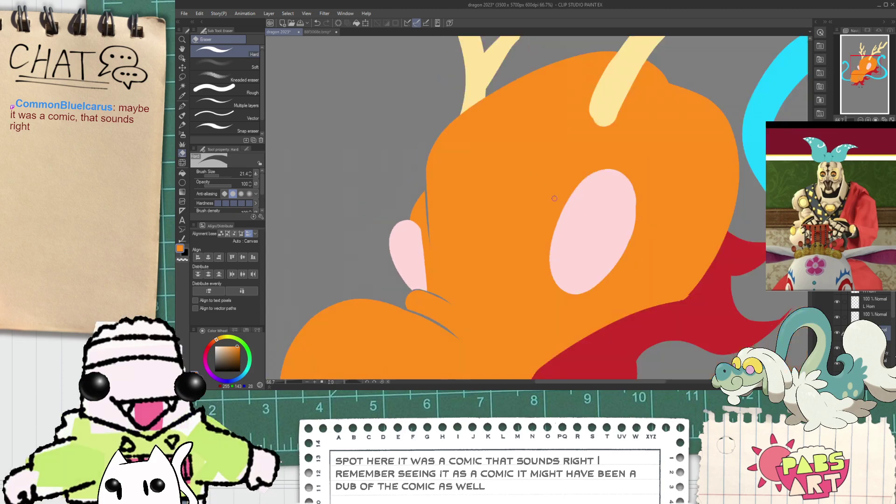
mouse_move(518, 239)
left_mouse_down()
mouse_move(539, 177)
mouse_move(661, 141)
mouse_move(529, 225)
mouse_move(658, 142)
left_mouse_up()
key("ctrl+z")
scroll(692, 218, "down", 6)
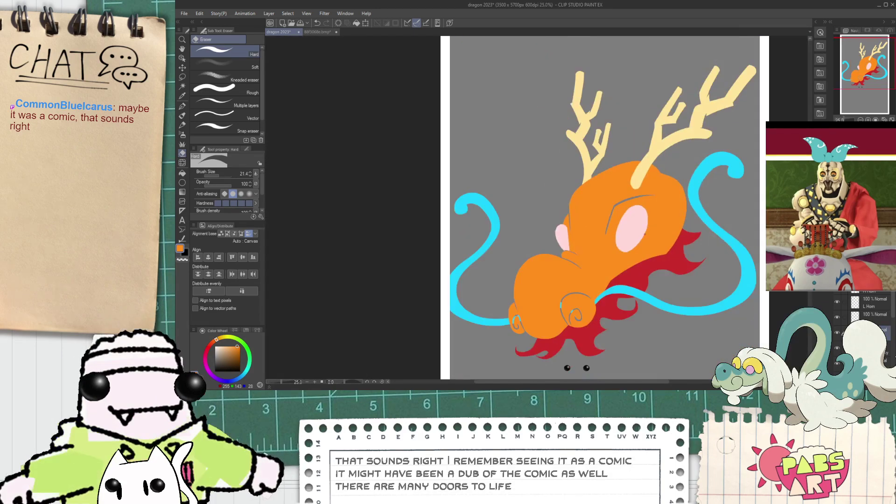
key("space")
left_click_drag(658, 278, 570, 251)
scroll(570, 251, "up", 1)
scroll(570, 251, "up", 3)
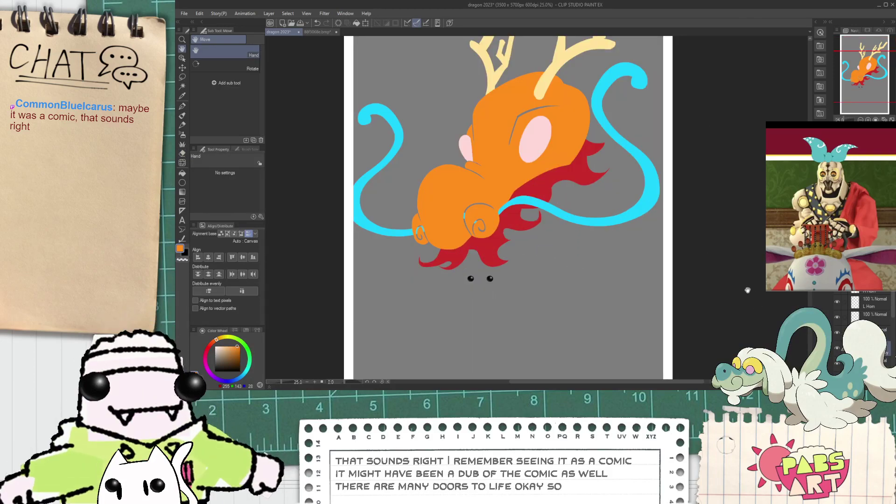
- Show the pencil sketch behind the artwork and look over its layout for the dragon's body
left_click_drag(893, 310, 894, 336)
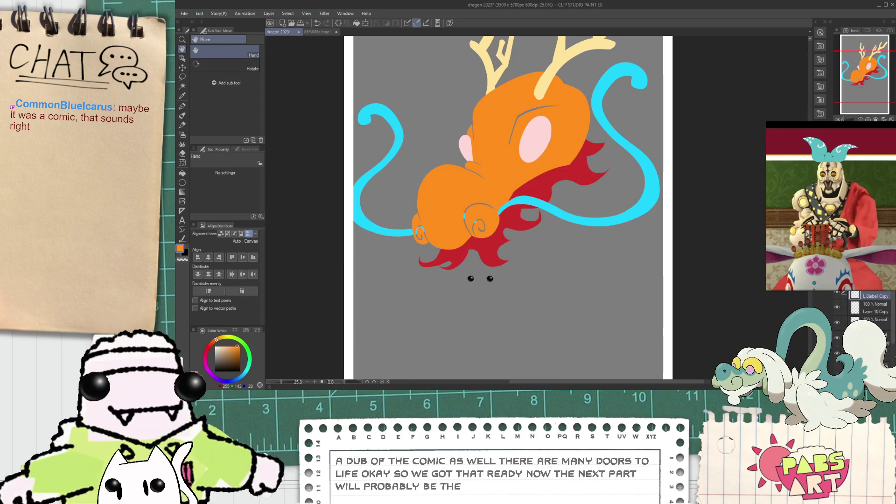
scroll(839, 348, "down", 3)
left_click(837, 344)
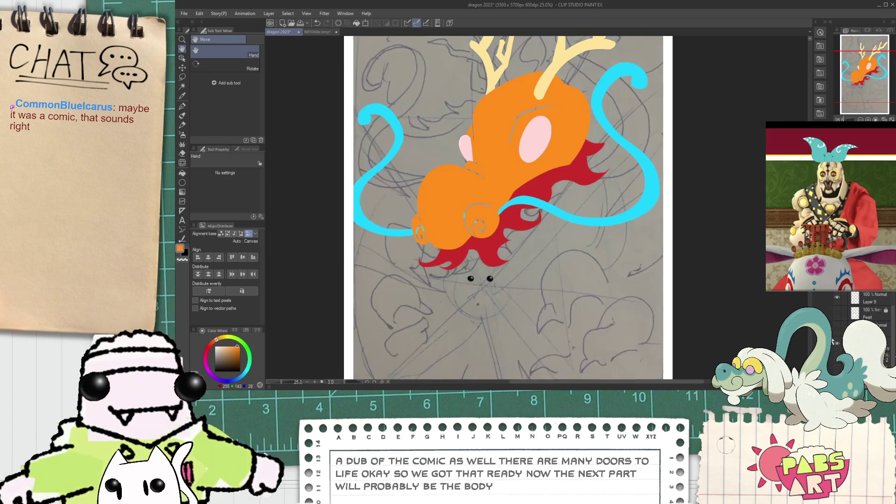
left_click_drag(612, 192, 581, 302)
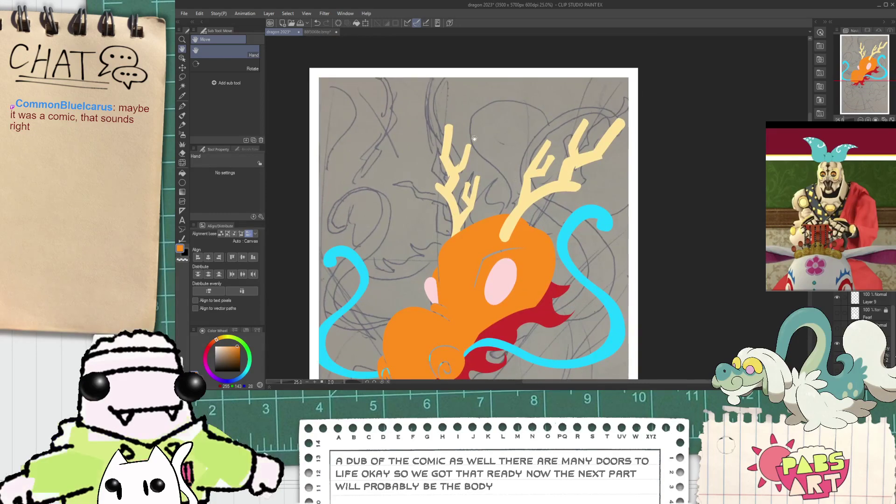
scroll(476, 140, "up", 1)
scroll(481, 154, "down", 3)
scroll(440, 152, "up", 2)
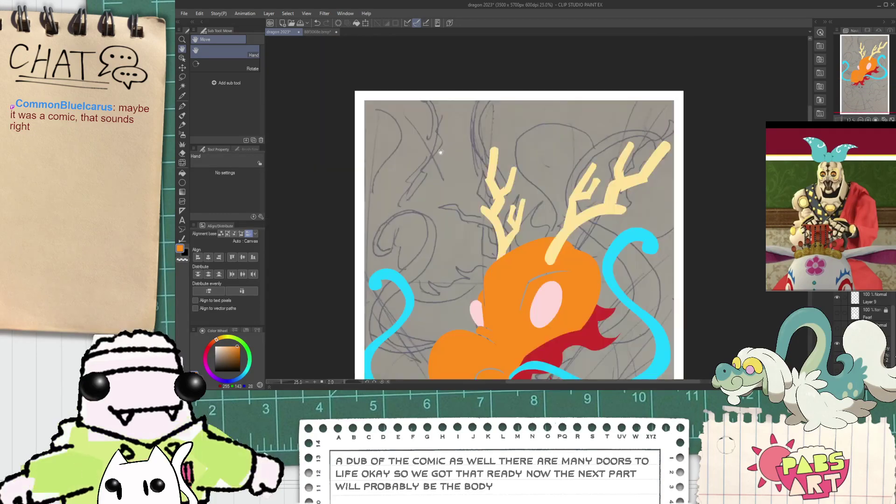
left_click_drag(495, 253, 480, 175)
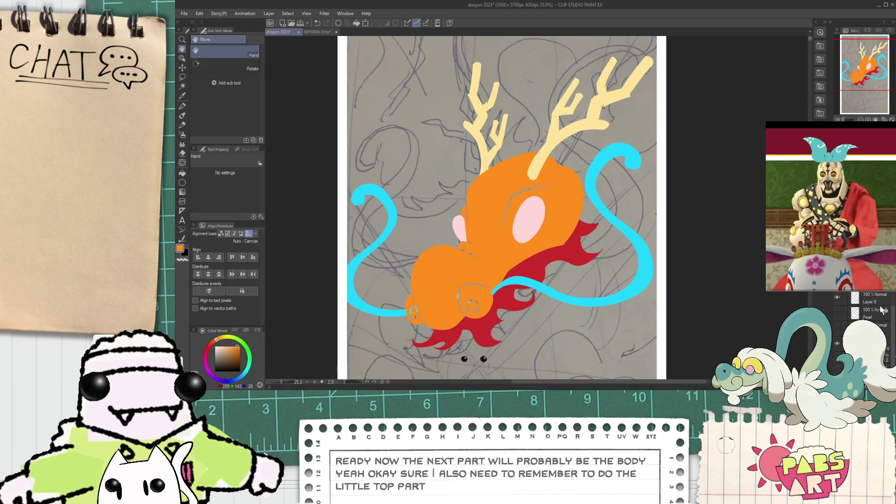
- Outline the neck beneath the beard with two orange G-pen curves from the back of the head to the canvas edge
left_click_drag(893, 322, 893, 306)
left_click(874, 324)
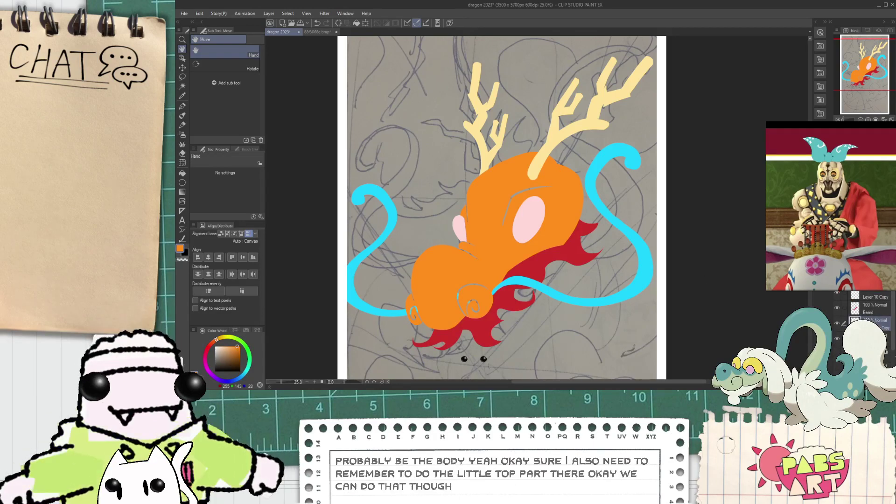
key("p")
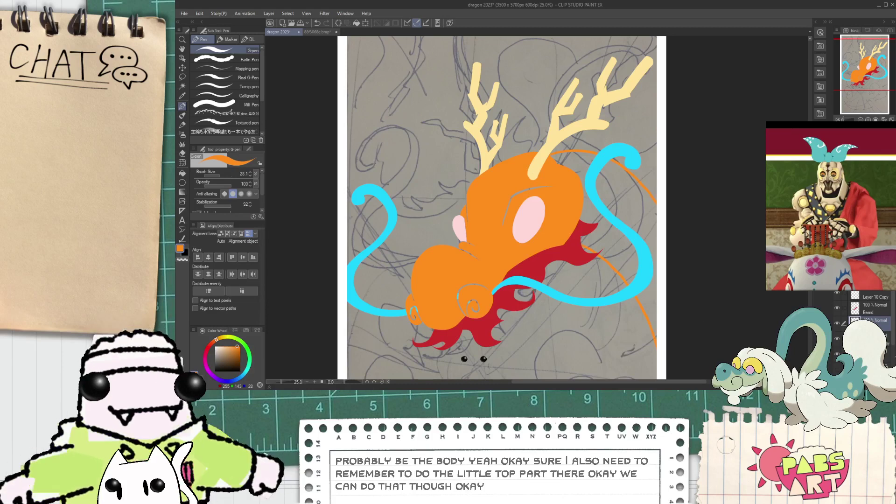
- Hide the whisker, horn, eye and beard layers so only the orange head and neck outline remain over the sketch
left_click_drag(894, 333, 894, 301)
left_click(838, 301)
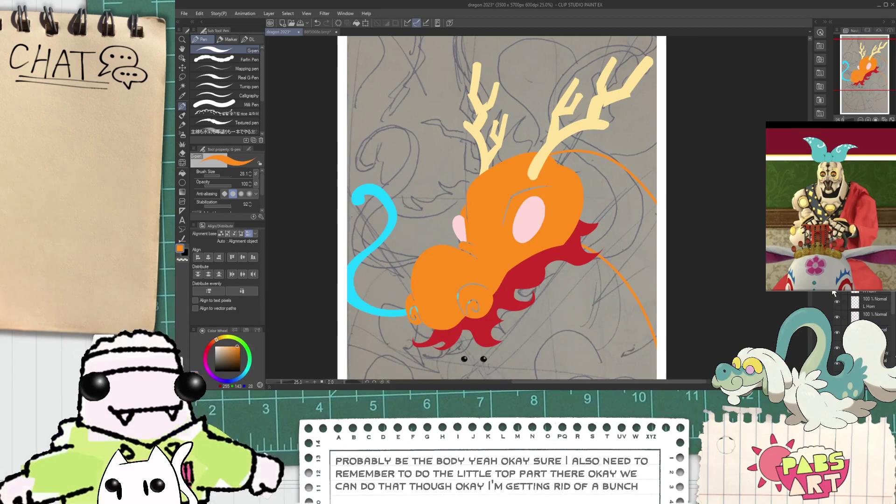
left_click(838, 302)
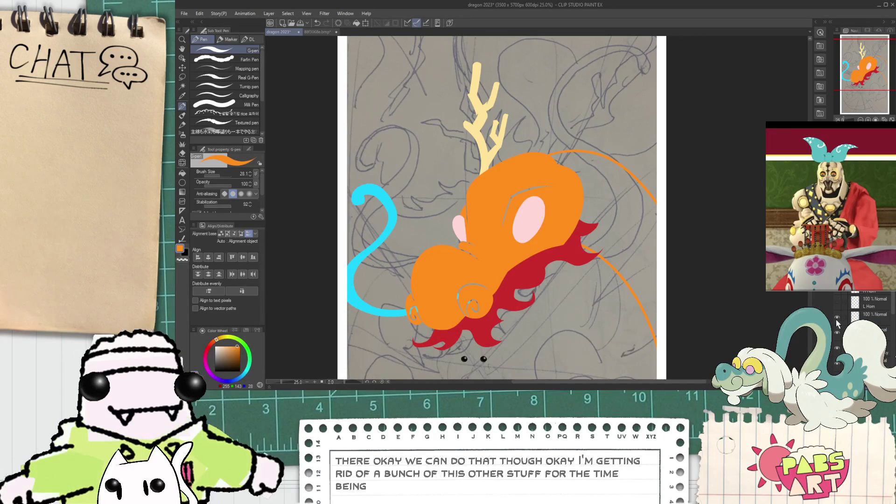
left_click(836, 318)
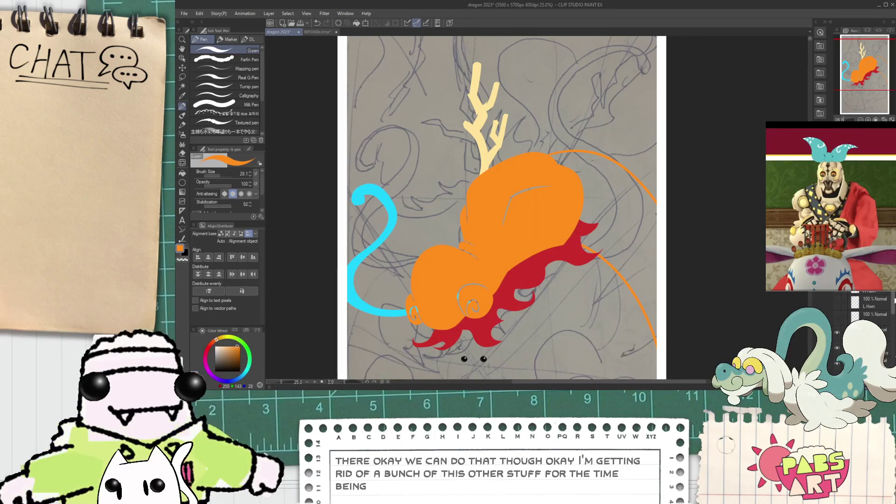
scroll(894, 303, "down", 3)
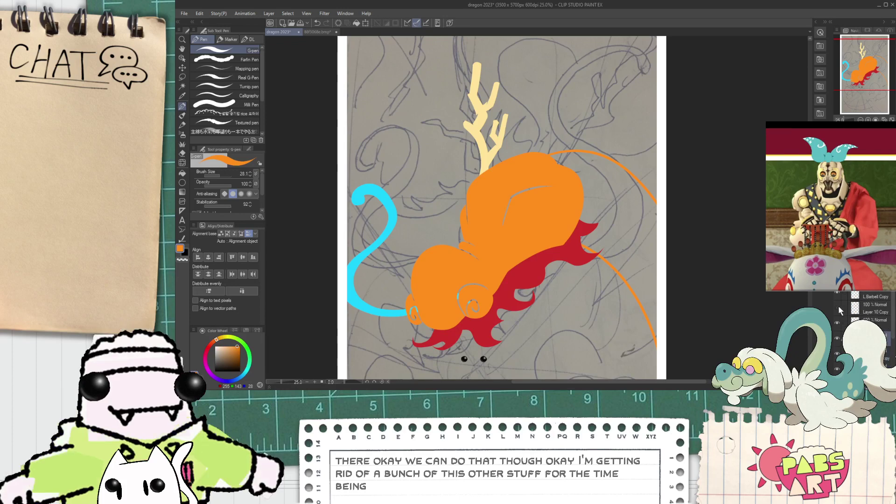
left_click(838, 307)
left_click(838, 293)
left_click(839, 335)
- Hide the sketch and fill the neck outline with orange, using the fill that refers to other layers
key("g")
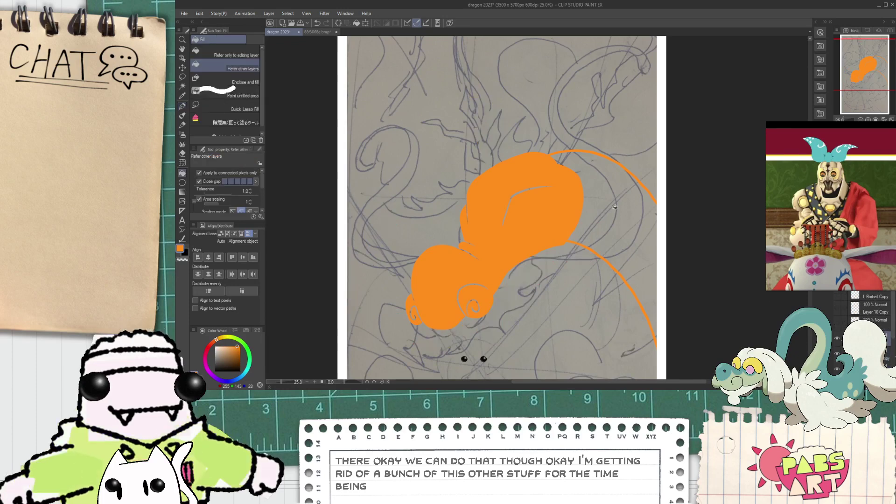
scroll(895, 318, "up", 5)
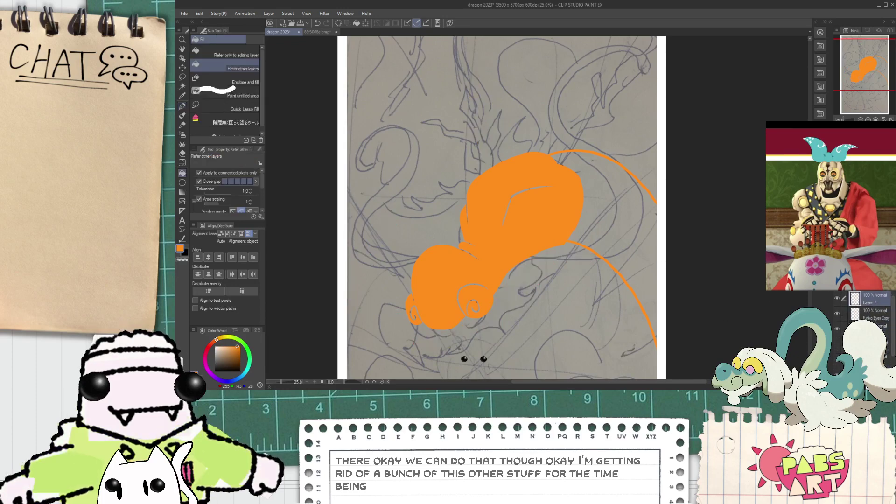
left_click(837, 360)
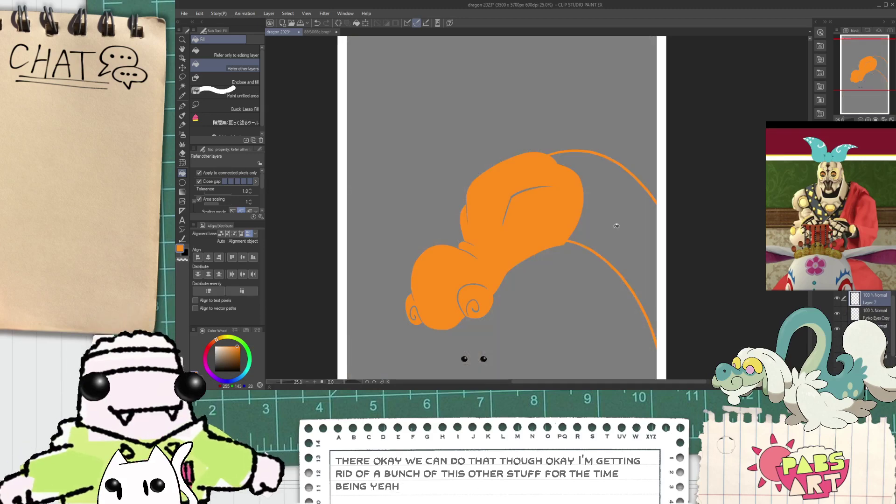
left_click(620, 238)
key("p")
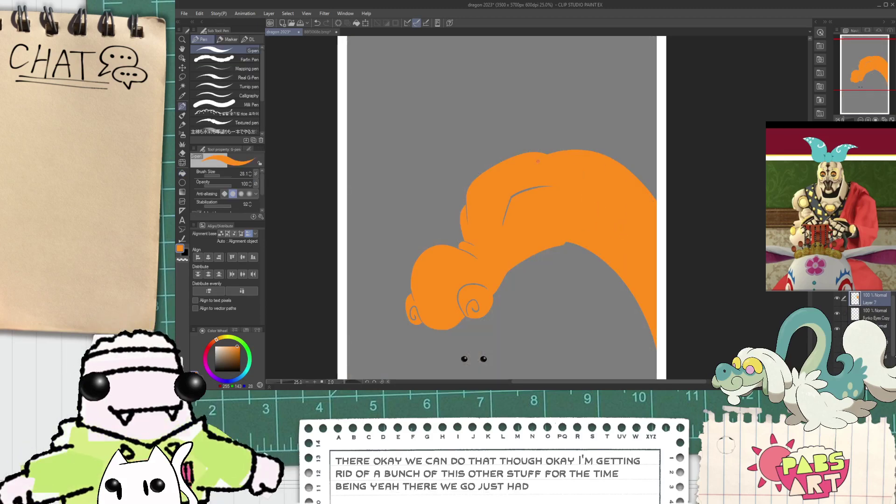
- Liquify the neck's outer and inner edges near the canvas edge to thicken it and even out its curve
left_click(182, 162)
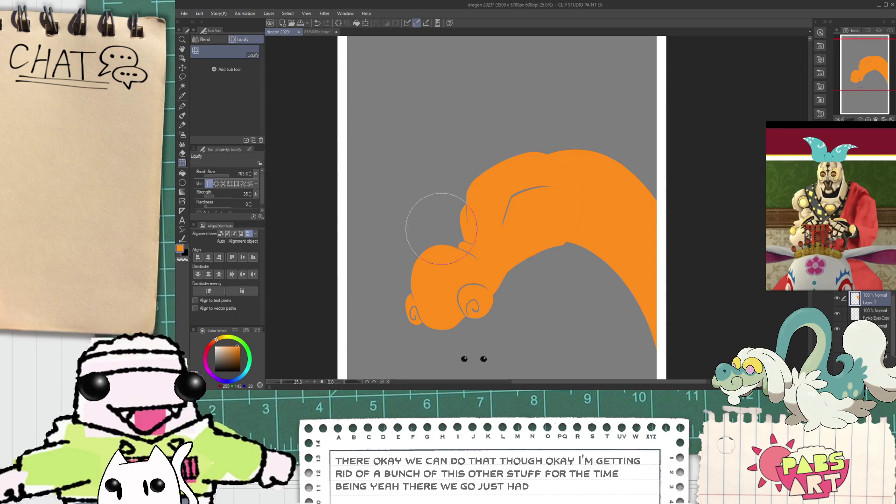
left_click(216, 183)
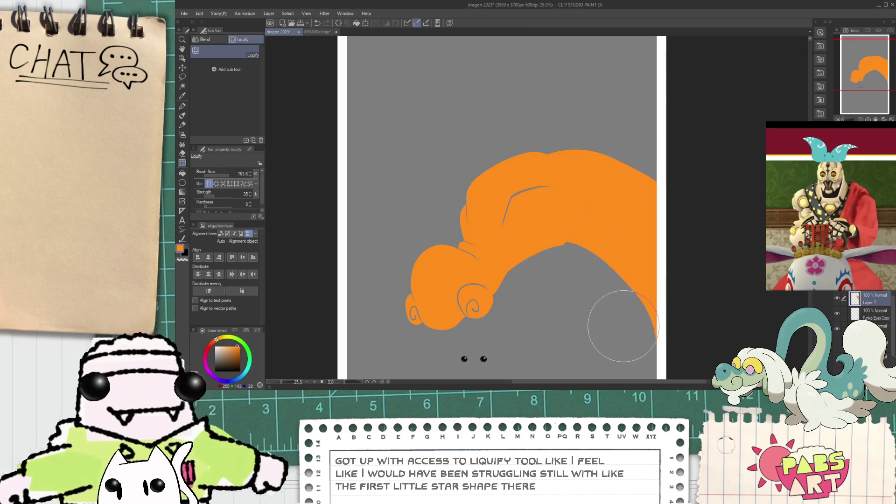
mouse_move(624, 327)
left_mouse_down()
mouse_move(666, 340)
mouse_move(651, 331)
left_mouse_up()
left_click_drag(604, 295, 630, 301)
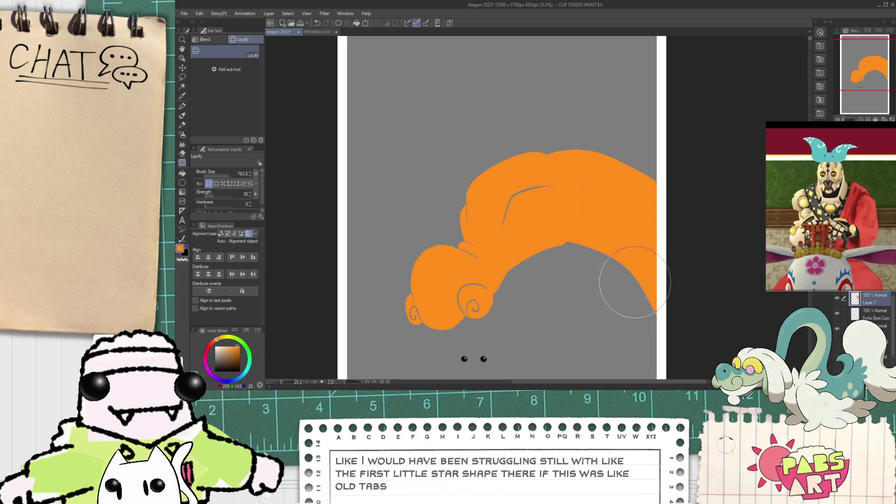
- Show the sketch again behind the orange head and neck
key("space")
mouse_move(625, 318)
left_mouse_down()
mouse_move(629, 227)
mouse_move(656, 220)
left_mouse_up()
left_click(837, 359)
scroll(728, 274, "down", 2)
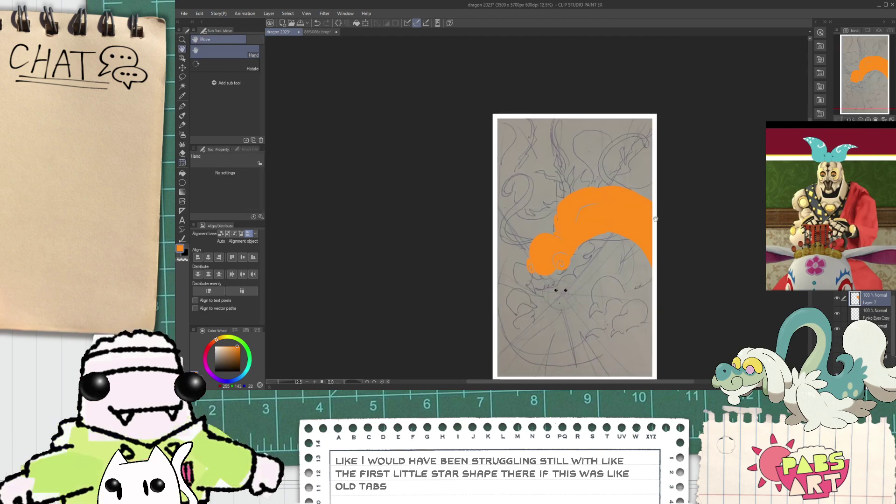
scroll(666, 275, "up", 1)
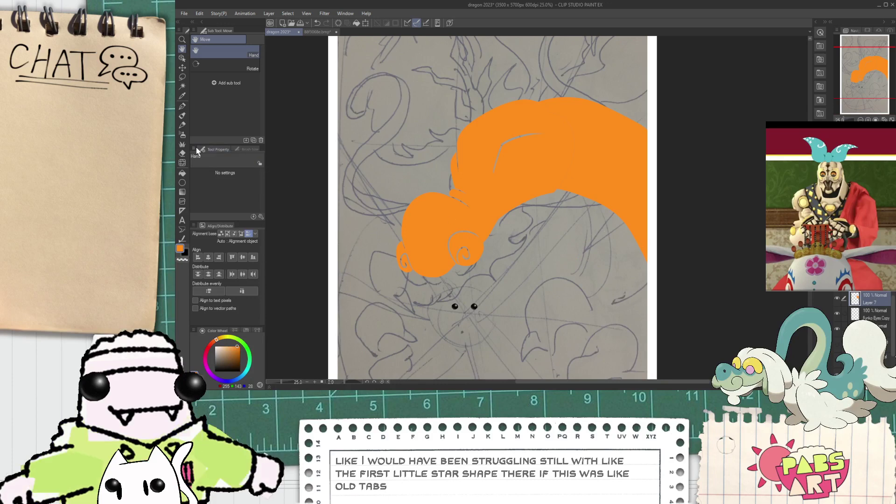
left_click(183, 162)
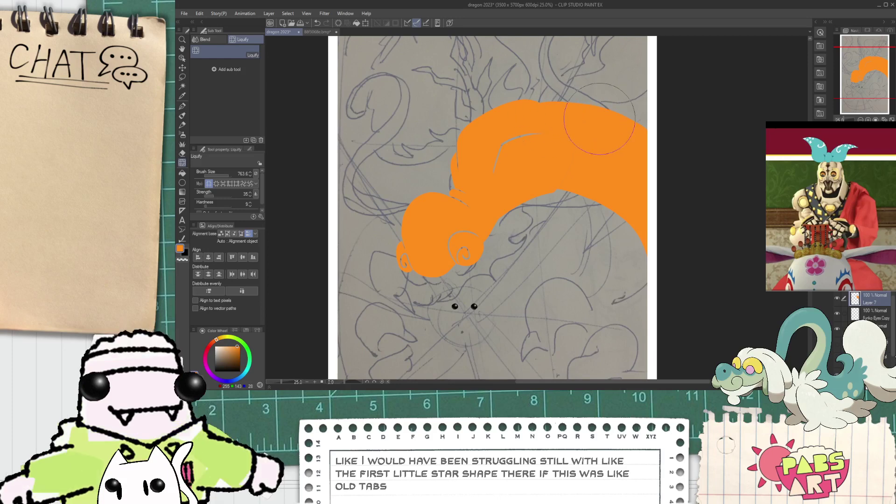
key("space")
left_click_drag(596, 162, 600, 200)
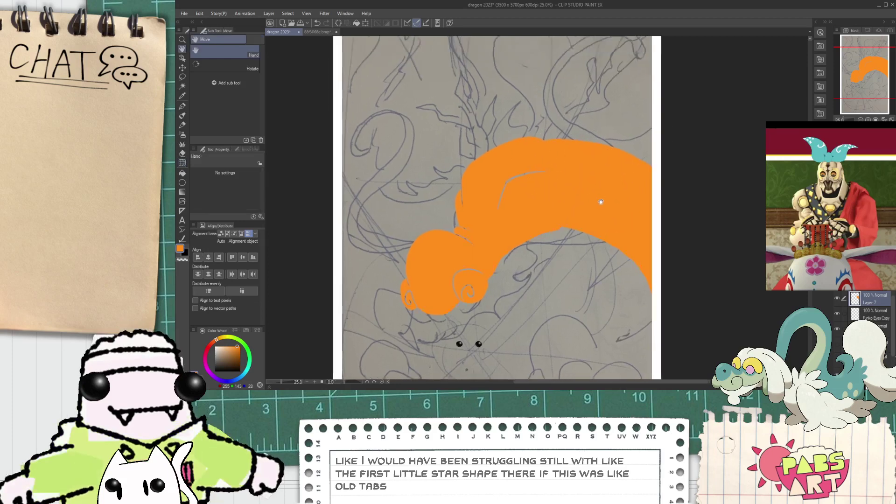
scroll(601, 201, "down", 2)
- Add a new layer above Funko Eyes Copy and outline the body's figure-eight loop with orange G-pen curves running to the canvas edge
left_click(876, 314)
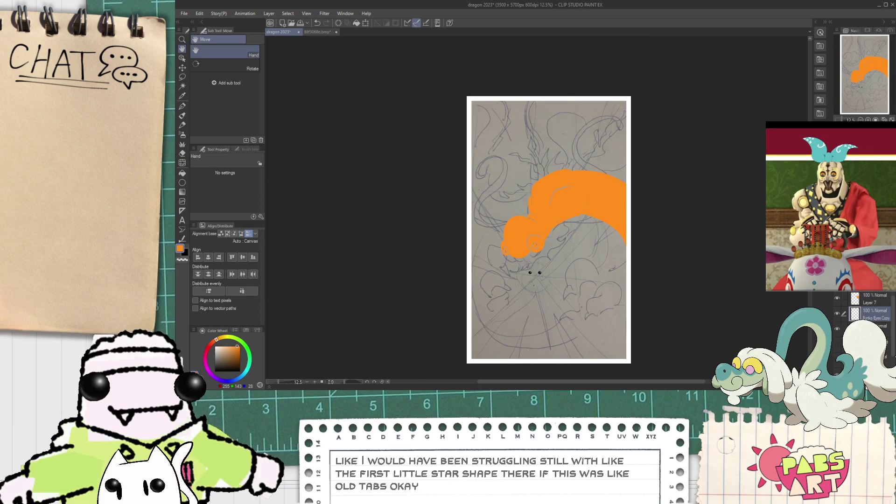
key("ctrl+shift+n")
scroll(633, 224, "up", 2)
scroll(634, 214, "down", 2)
key("p")
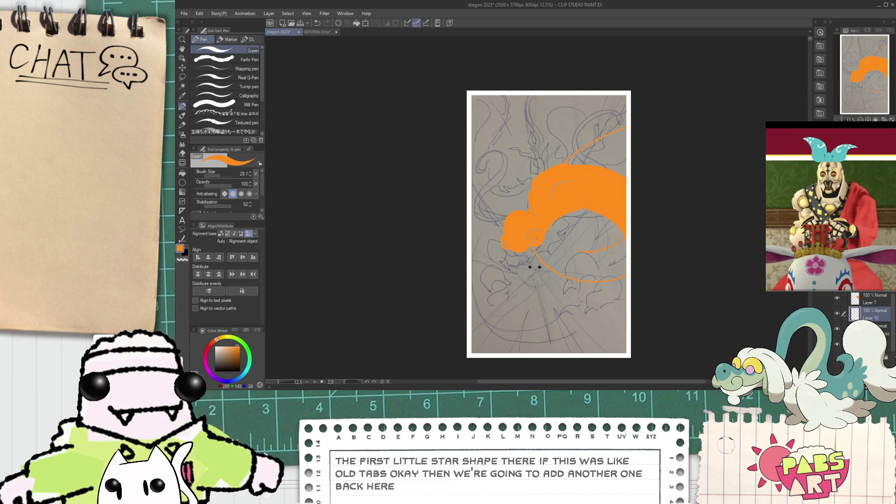
left_click_drag(625, 225, 572, 214)
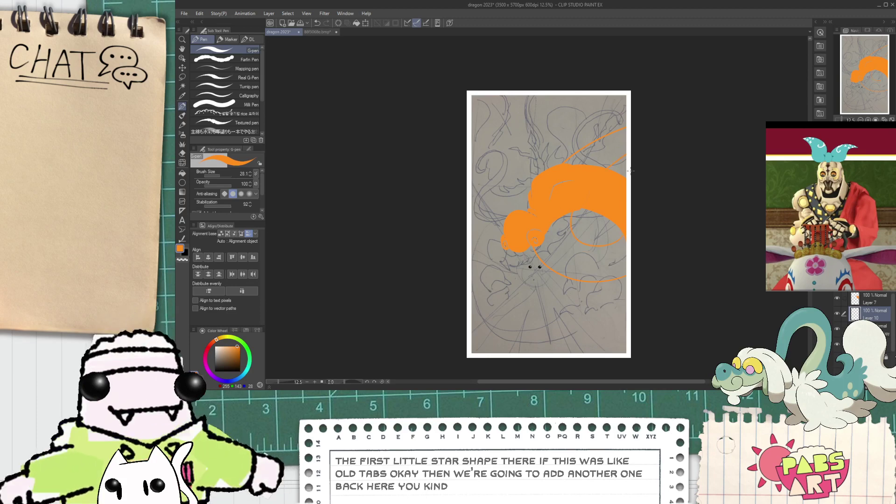
- Hide the sketch and fill the lower body loop and the rising upper section with orange, using the fill that refers to other layers
key("g")
scroll(613, 246, "up", 2)
mouse_move(615, 251)
left_mouse_down()
mouse_move(560, 276)
mouse_move(518, 229)
left_mouse_up()
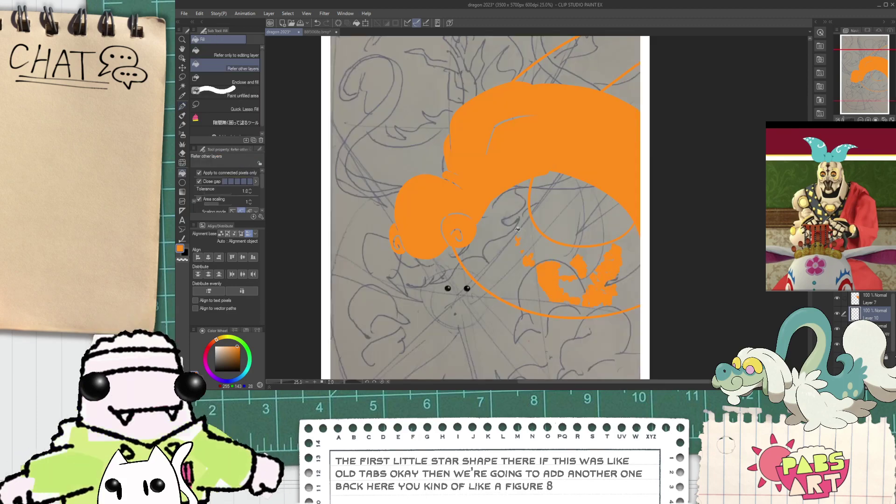
scroll(893, 337, "down", 1)
left_click(837, 343)
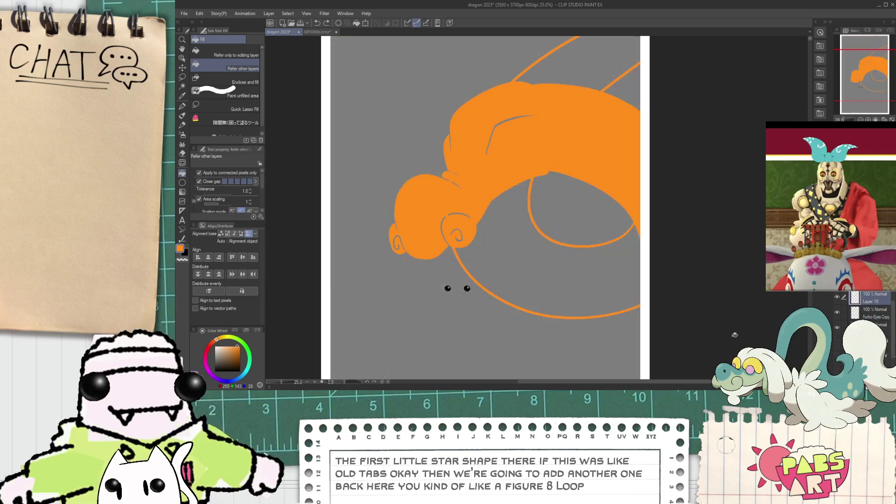
left_click(583, 281)
key("space")
left_click_drag(500, 197, 492, 280)
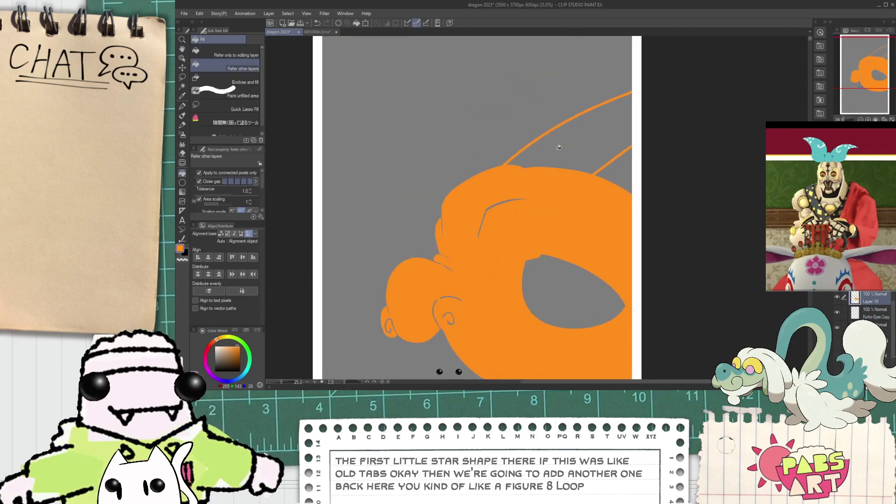
left_click(559, 147)
key("p")
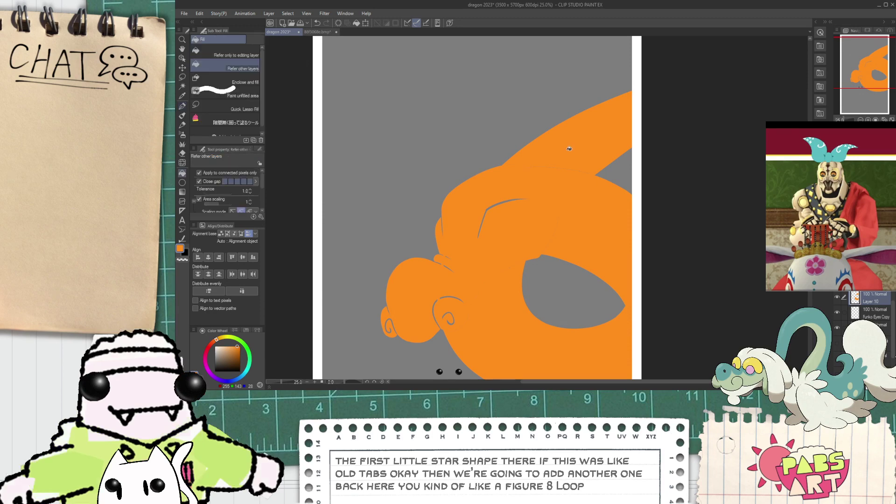
- Widen the rising upper body section with Liquify in its expand mode, stroking along it toward the canvas edge
scroll(506, 277, "down", 2)
key("h")
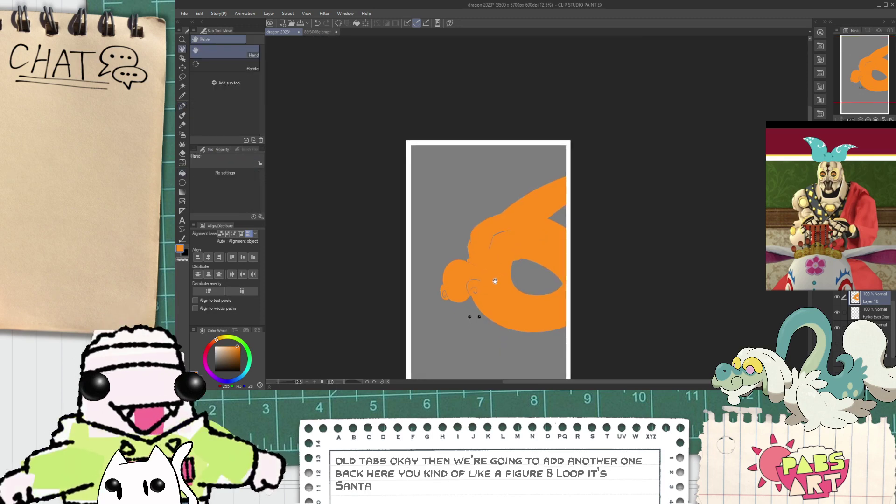
scroll(476, 286, "up", 2)
key("e")
scroll(432, 252, "down", 2)
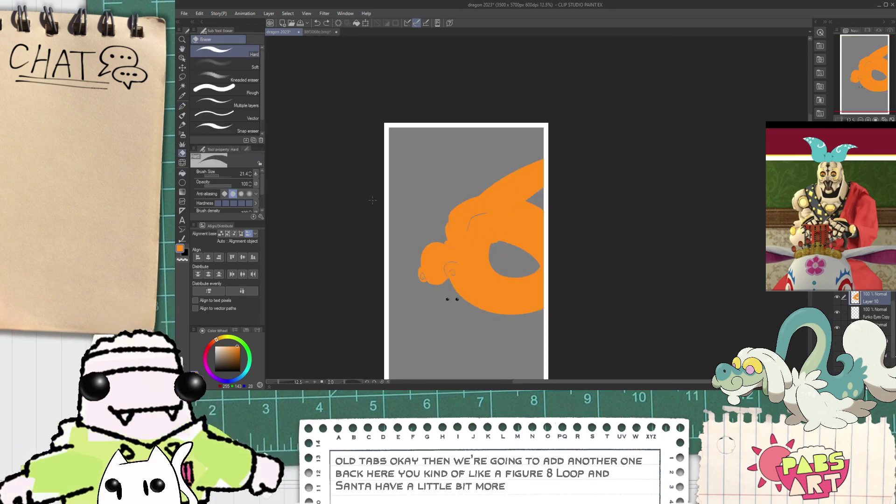
left_click(182, 163)
scroll(488, 184, "up", 2)
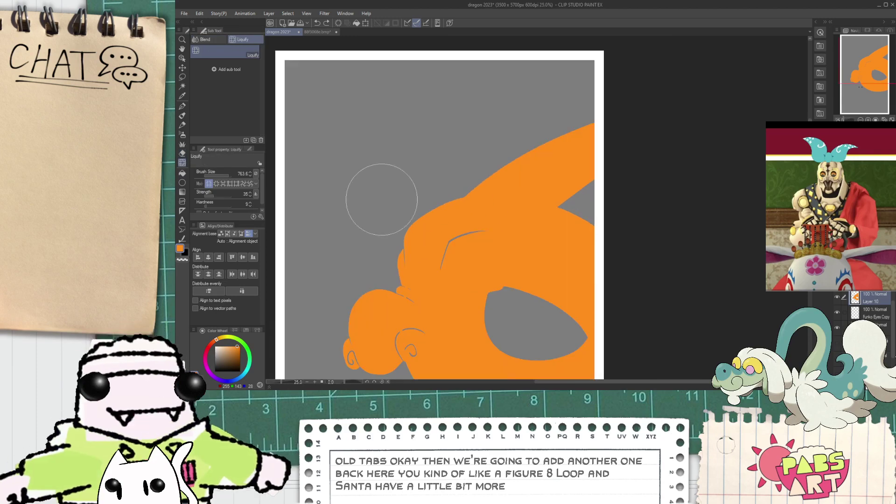
left_click(218, 183)
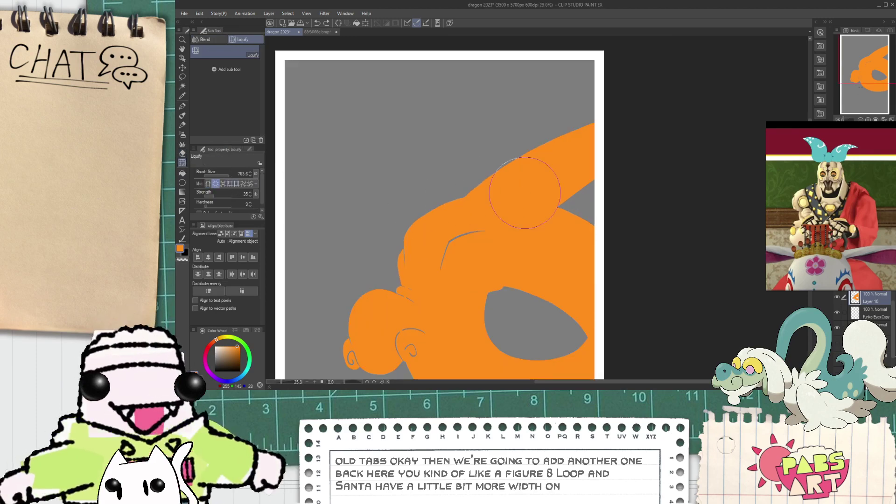
mouse_move(497, 194)
left_mouse_down()
mouse_move(538, 168)
mouse_move(667, 100)
left_mouse_up()
left_click_drag(552, 179, 657, 90)
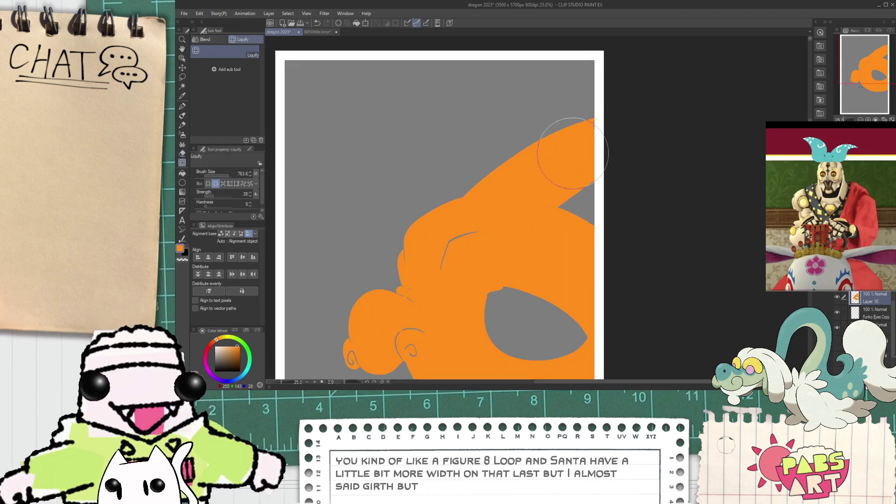
- Switch Liquify back to pushing and move the upper body section's edges outward near the canvas edge
left_click(212, 184)
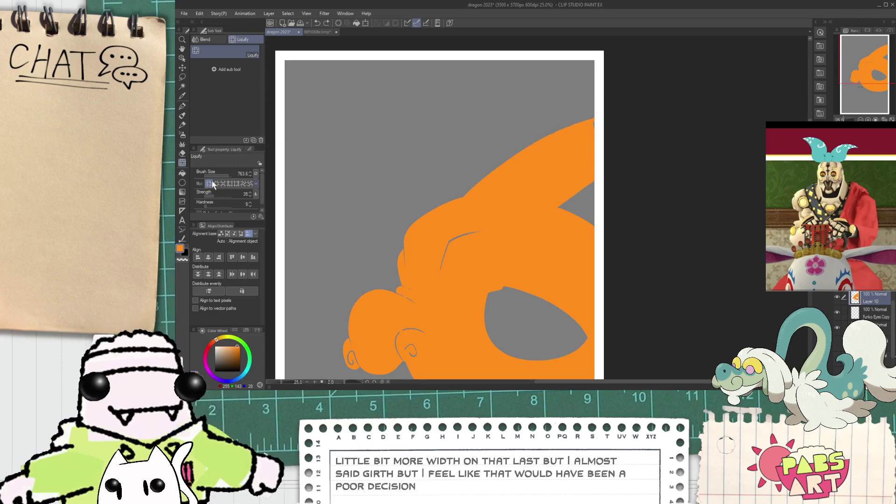
mouse_move(598, 146)
left_mouse_down()
mouse_move(593, 129)
mouse_move(573, 146)
mouse_move(624, 103)
left_mouse_up()
left_click_drag(549, 155, 602, 104)
left_click_drag(575, 141, 620, 92)
left_click_drag(597, 187, 621, 182)
- Show the sketch again and draw orange G-pen curves for the winding body section above the head, undoing the last curve
left_click(838, 374)
key("space")
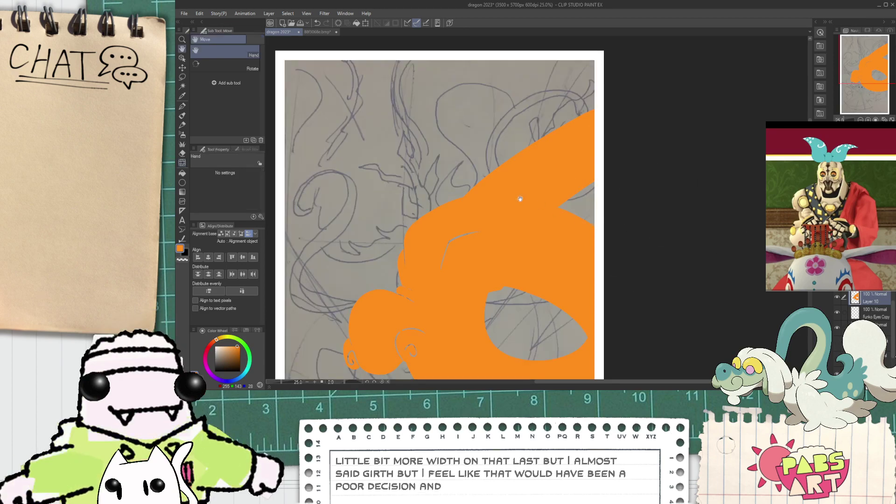
left_click_drag(524, 142, 587, 178)
key("p")
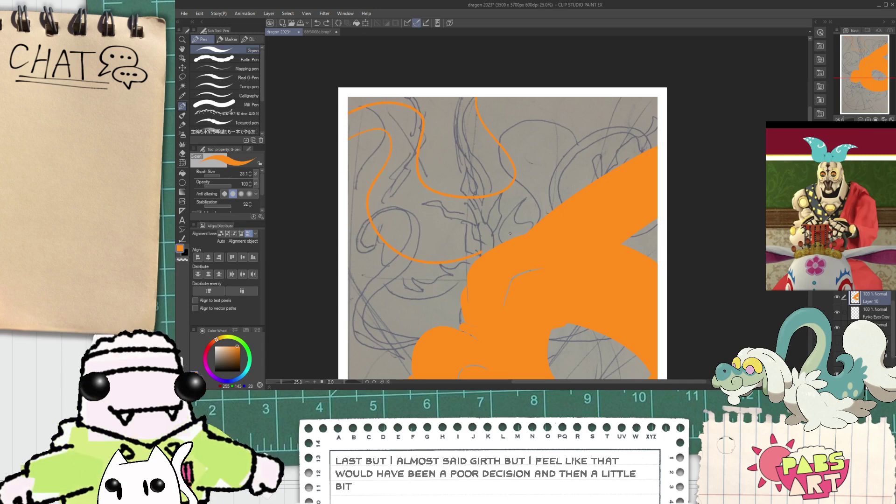
key("ctrl+z")
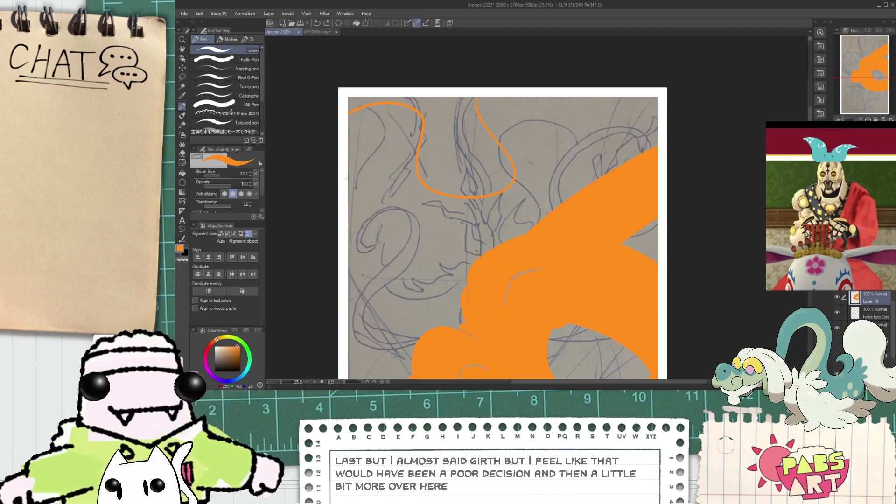
- Erase the remaining thin orange curves above the head from Layer 10 with the Rough eraser
left_click(840, 319)
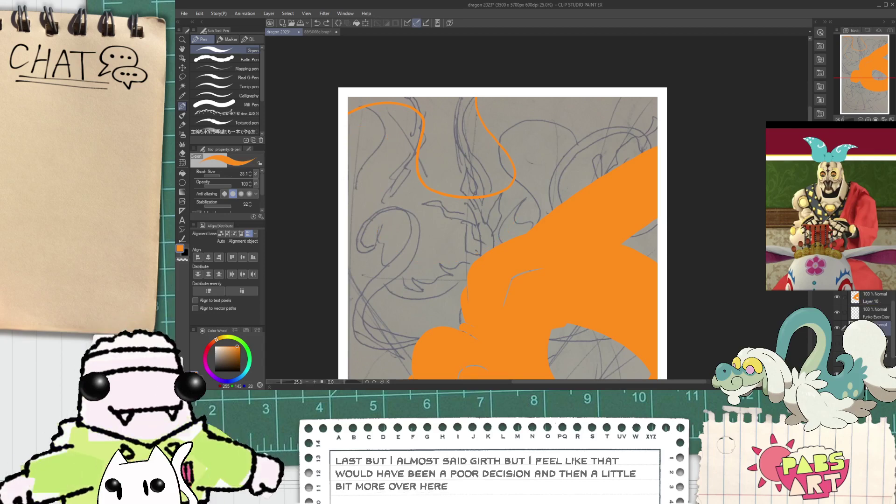
key("e")
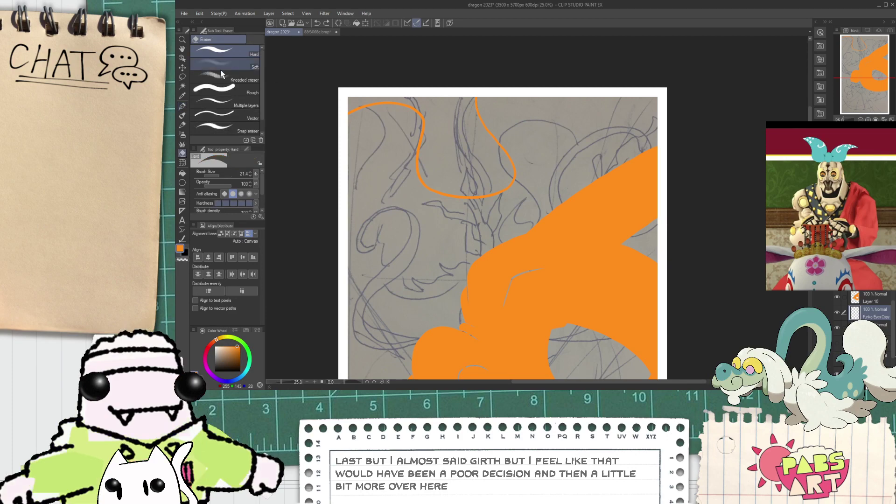
left_click(224, 88)
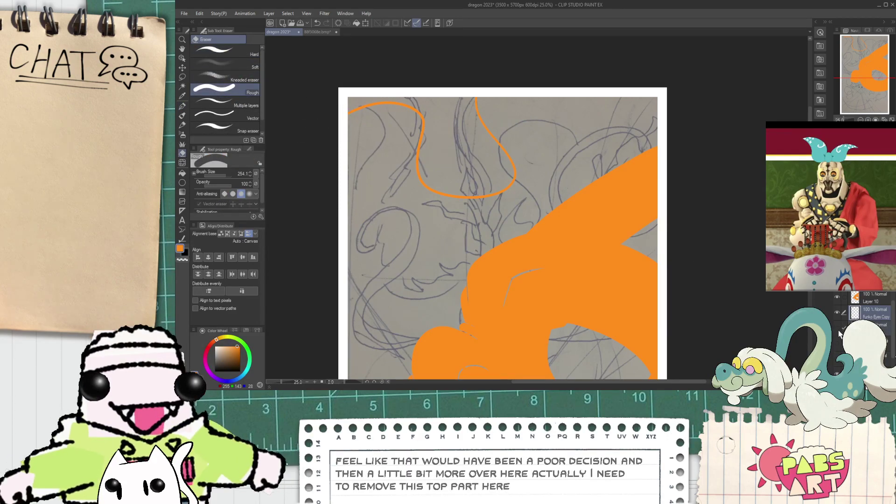
left_click(837, 312)
left_click(838, 300)
left_click(837, 298)
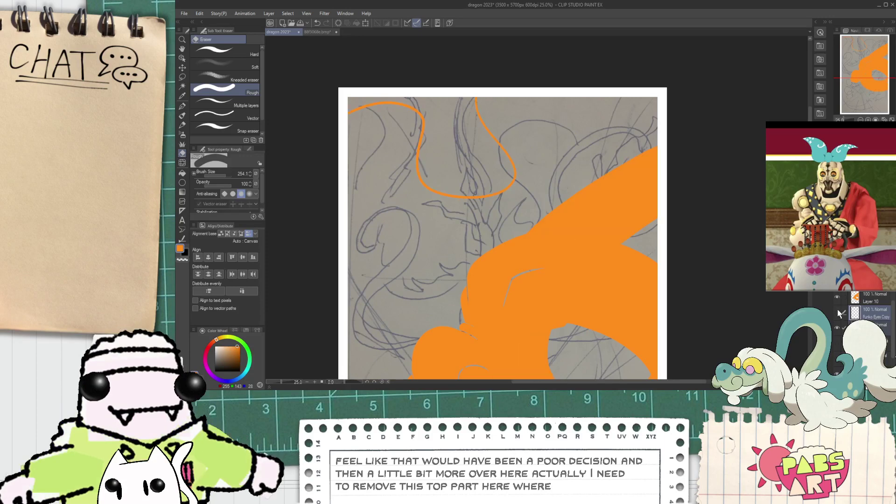
left_click(870, 299)
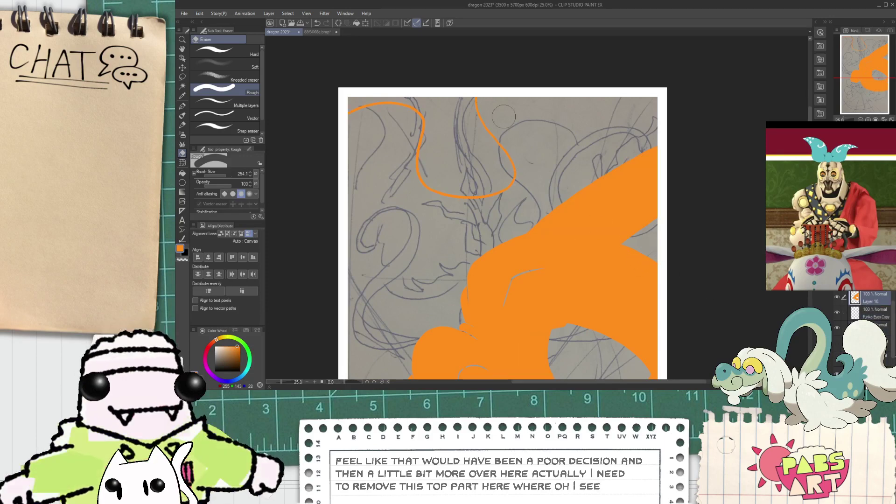
mouse_move(478, 104)
left_mouse_down()
mouse_move(491, 190)
mouse_move(477, 193)
mouse_move(442, 110)
mouse_move(413, 101)
mouse_move(415, 116)
mouse_move(388, 114)
left_mouse_up()
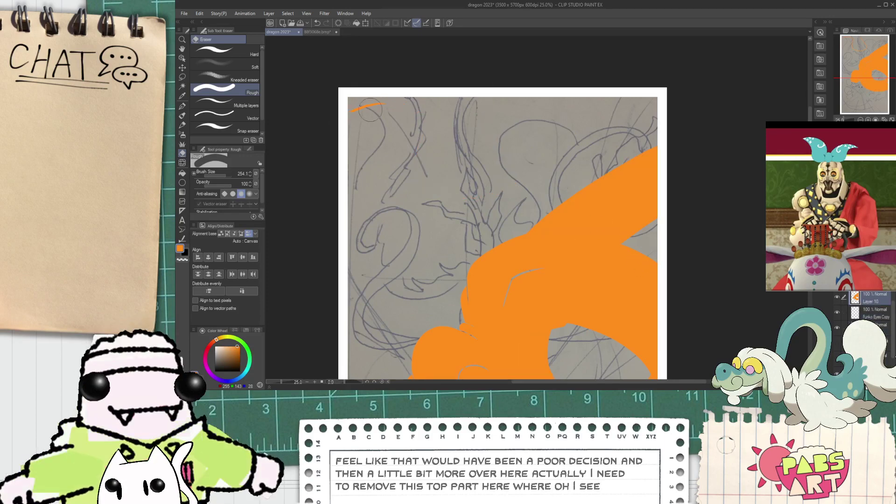
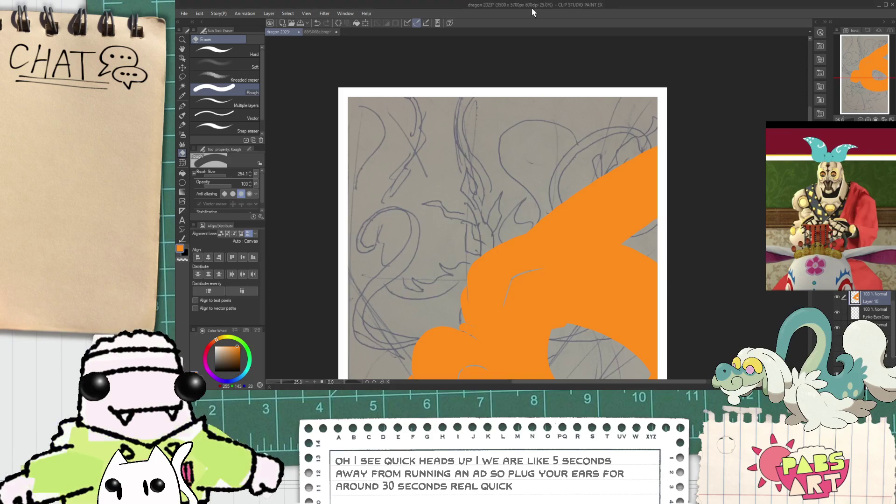
- Toggle the visibility of the orange head, neck and body layers to examine which parts each layer holds
key("h")
left_click_drag(584, 223, 526, 209)
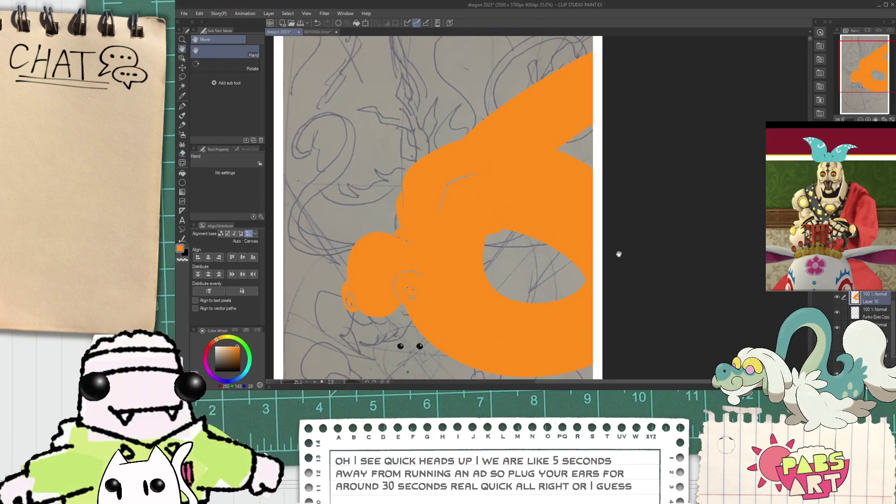
left_click(857, 317)
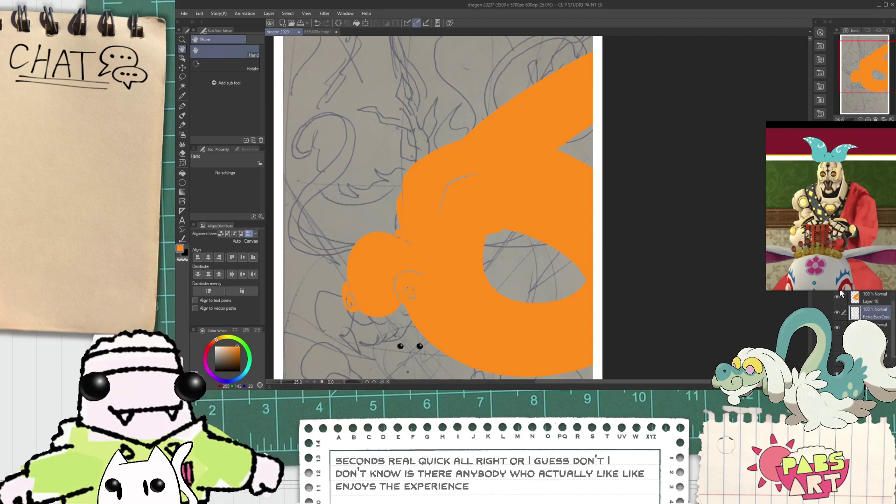
left_click_drag(894, 314, 888, 295)
scroll(889, 299, "up", 2)
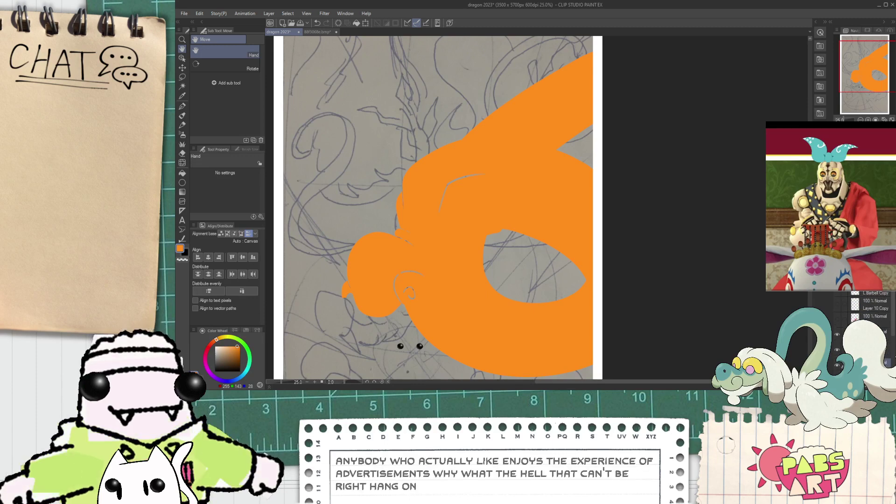
left_click(839, 352)
left_click(840, 344)
left_click(840, 344)
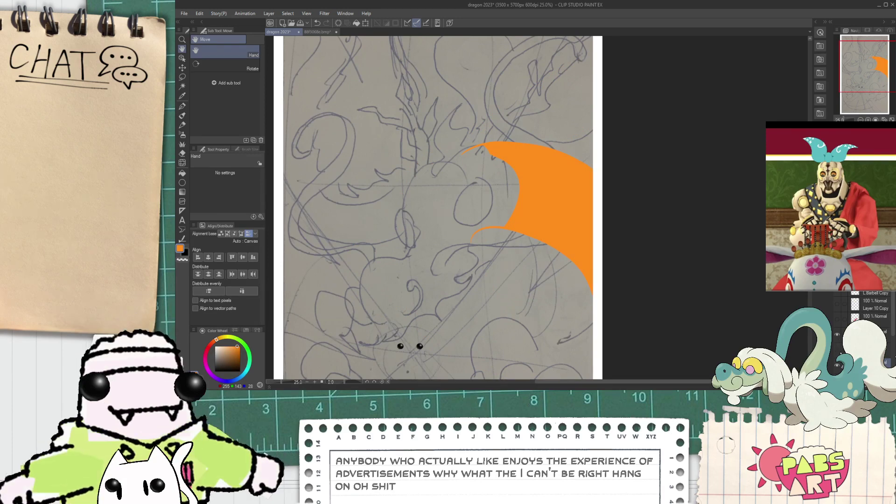
left_click(840, 344)
left_click(839, 354)
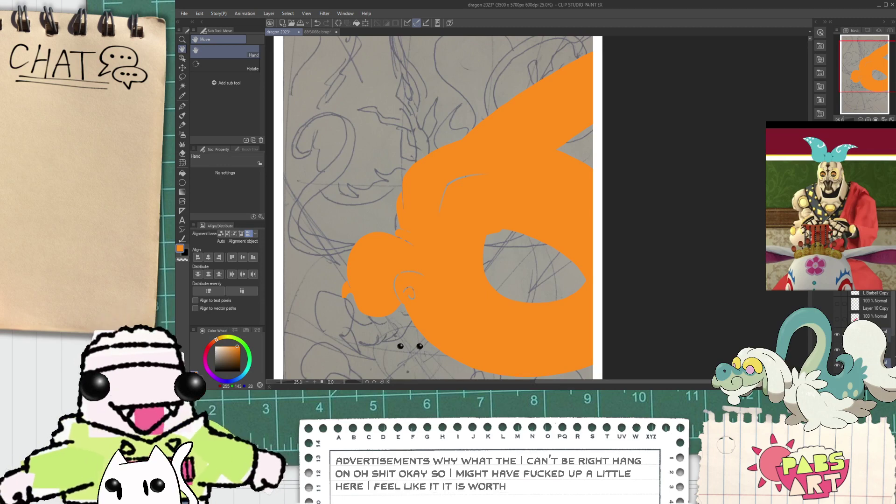
- Select the neck shape from its layer and, on the body layer, erase the excess orange inside it beside the loop opening with the Rough eraser
left_click(856, 366, "ctrl")
left_click(868, 351)
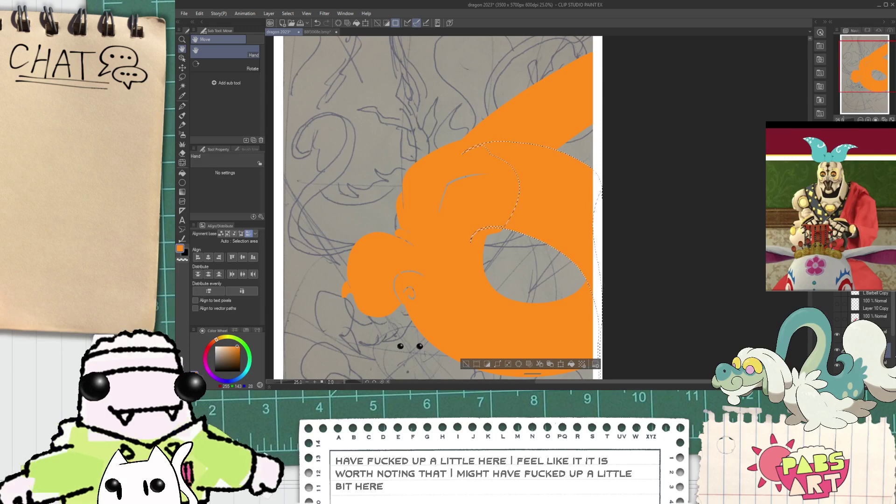
key("e")
scroll(577, 275, "up", 1)
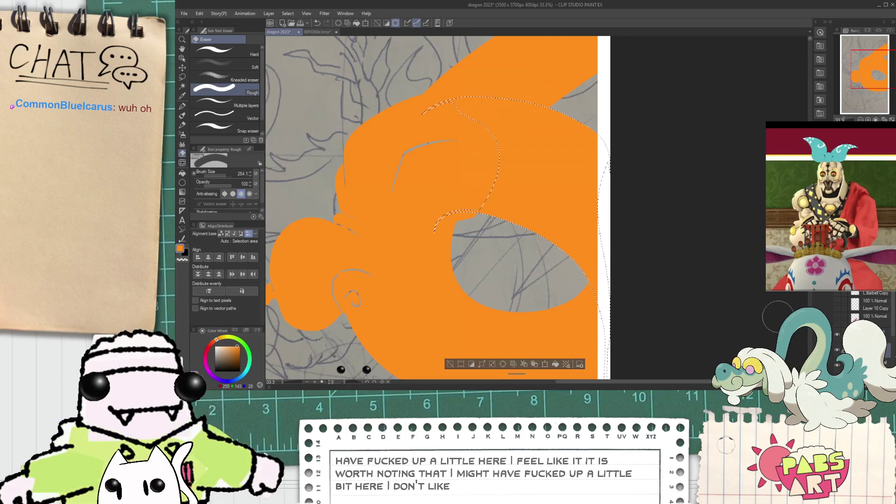
scroll(604, 223, "up", 2)
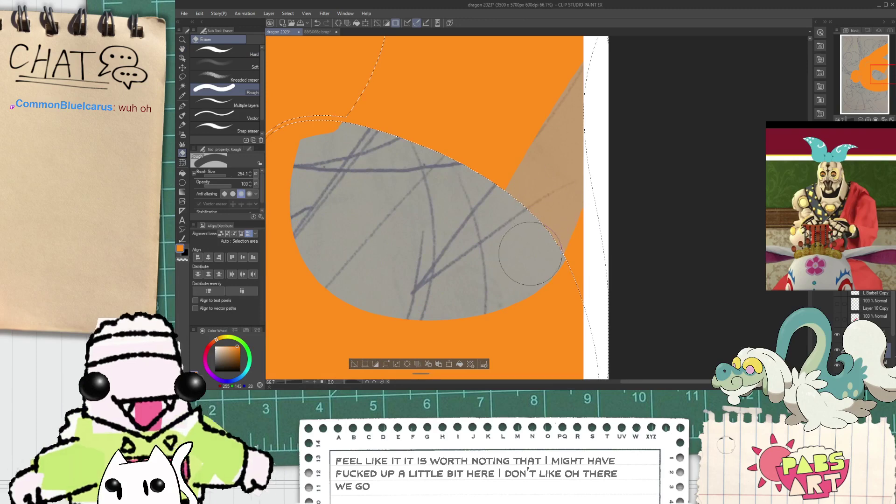
scroll(538, 247, "down", 2)
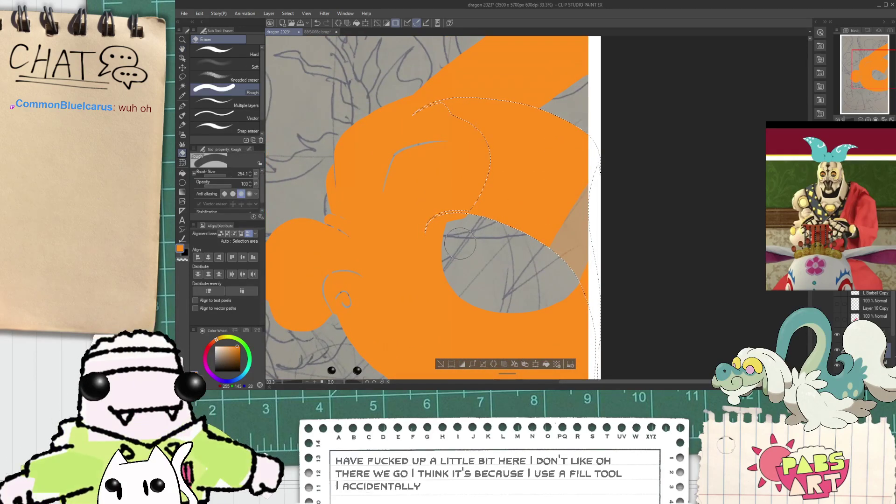
key("ctrl+z")
mouse_move(569, 112)
left_mouse_down()
mouse_move(502, 169)
mouse_move(480, 224)
mouse_move(509, 214)
mouse_move(576, 129)
mouse_move(510, 234)
mouse_move(613, 124)
mouse_move(572, 202)
left_mouse_up()
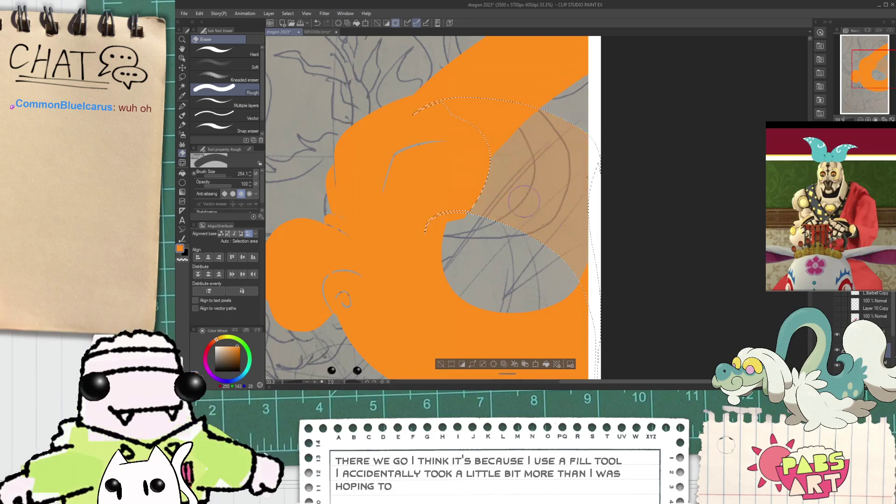
scroll(500, 194, "up", 1)
scroll(586, 279, "down", 1)
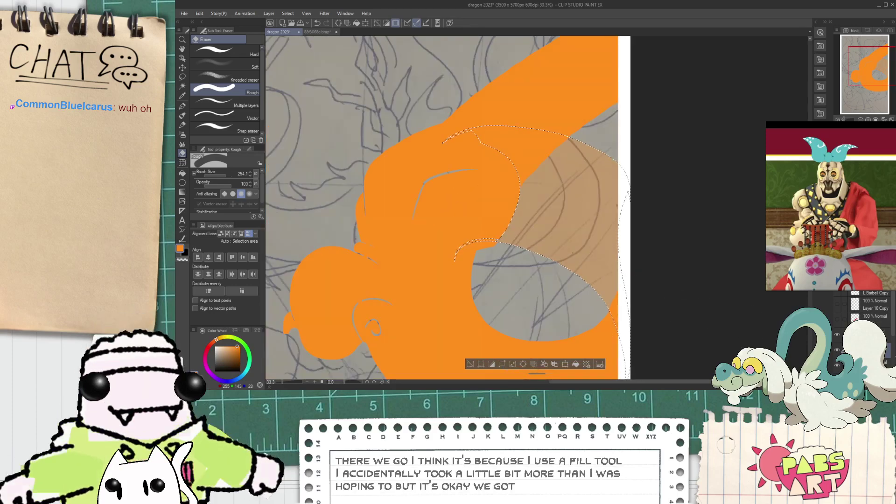
- Erase the excess orange inside the head selection along the inner edge of the body loop to form a smooth curve
scroll(476, 271, "up", 2)
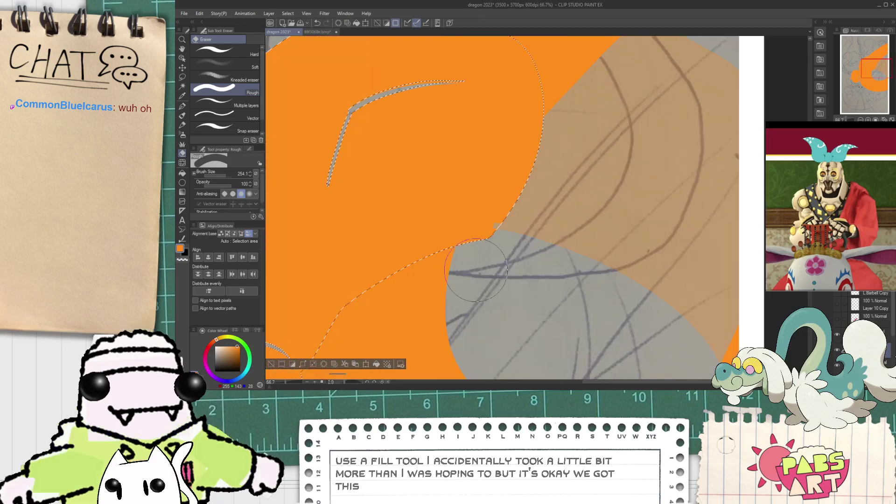
mouse_move(476, 270)
left_mouse_down()
mouse_move(490, 220)
mouse_move(499, 211)
mouse_move(490, 261)
mouse_move(514, 204)
left_mouse_up()
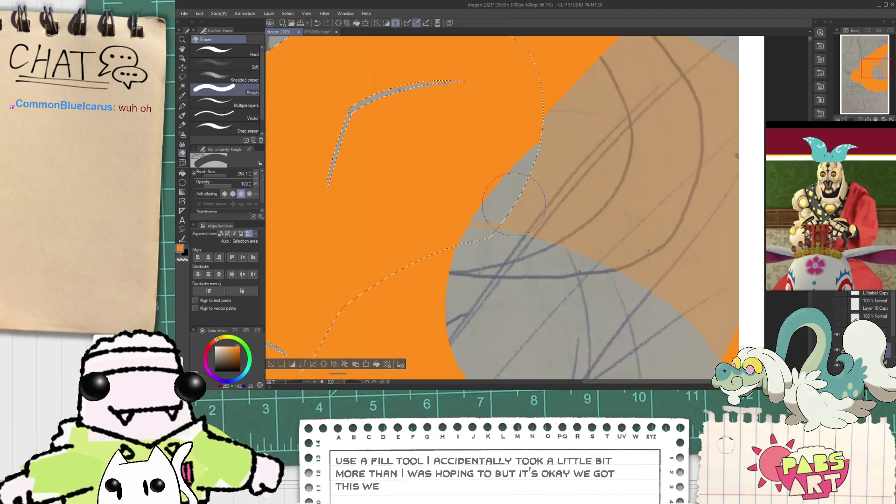
left_click_drag(577, 122, 493, 259)
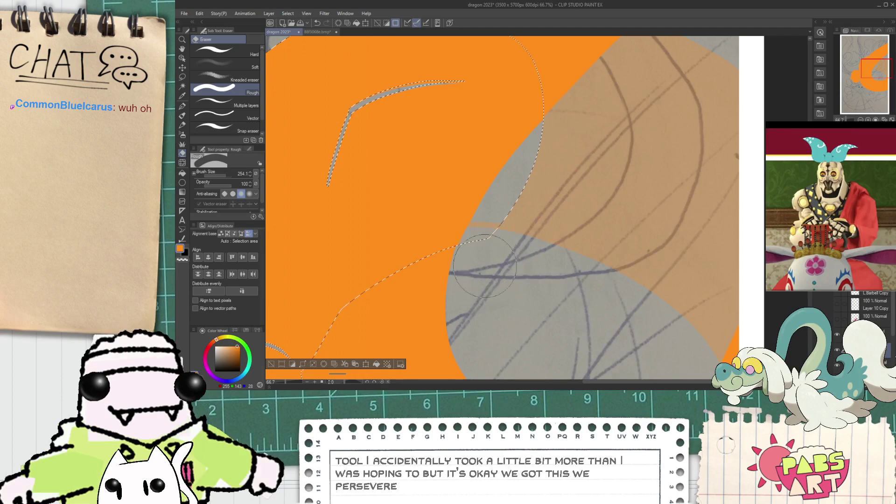
scroll(485, 267, "down", 2)
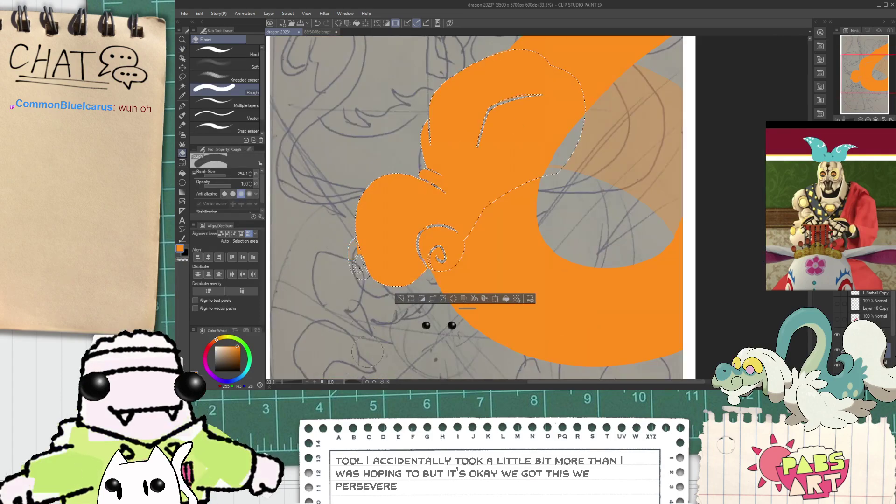
- Erase the body layer's orange under the dragon's snout, redoing the stroke for a smoother outer body edge
mouse_move(367, 351)
left_mouse_down()
mouse_move(364, 147)
mouse_move(371, 262)
mouse_move(379, 176)
mouse_move(393, 262)
mouse_move(397, 163)
left_mouse_up()
scroll(396, 199, "up", 1)
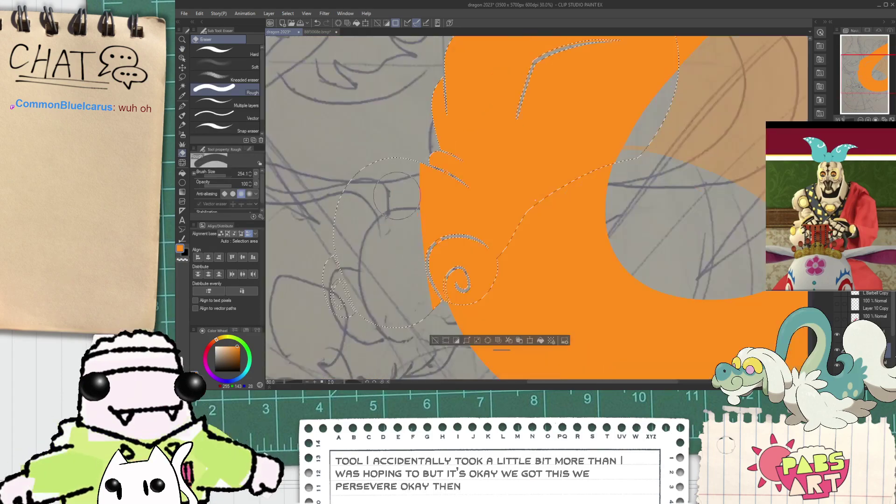
scroll(397, 196, "up", 1)
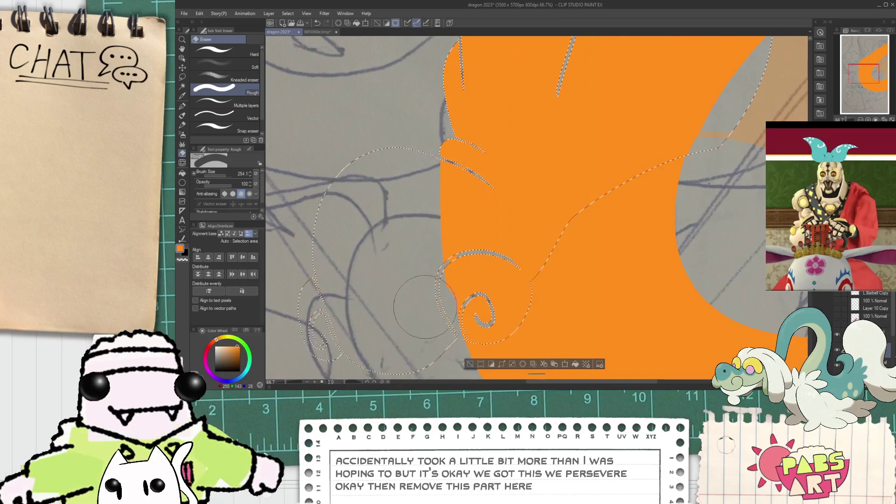
left_click_drag(439, 153, 437, 164)
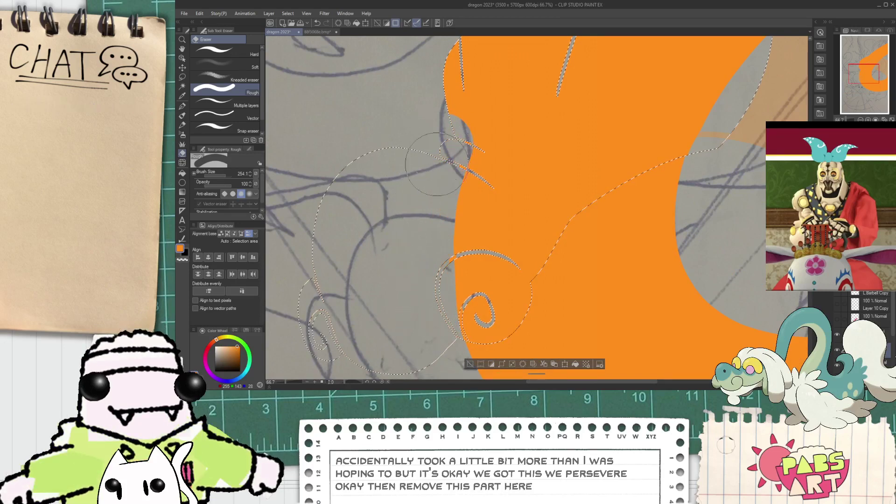
left_click_drag(417, 134, 415, 210)
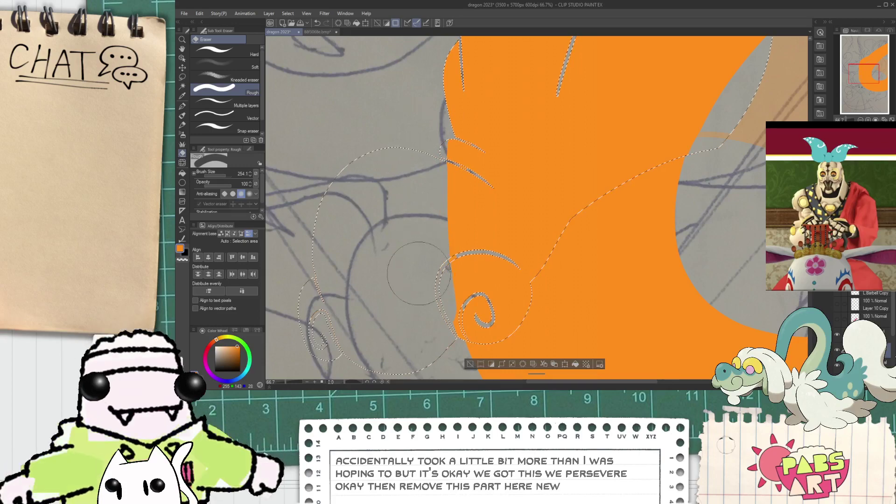
- Erase the body layer's orange under the upper back of the head so the outer body edge curves inward
scroll(417, 215, "down", 1)
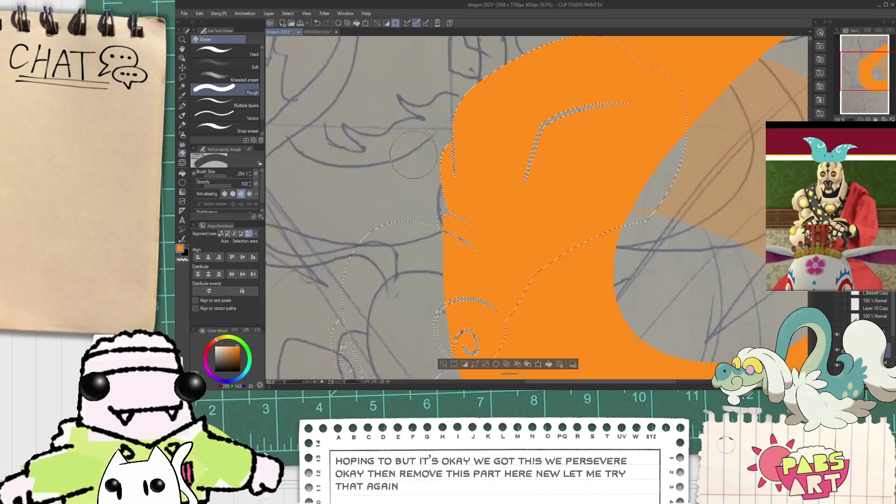
scroll(414, 155, "up", 1)
scroll(425, 234, "down", 1)
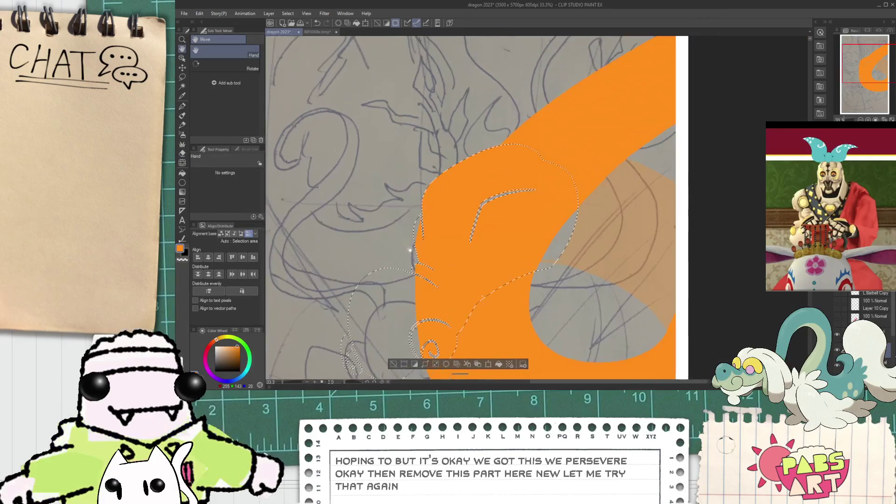
scroll(401, 238, "down", 3)
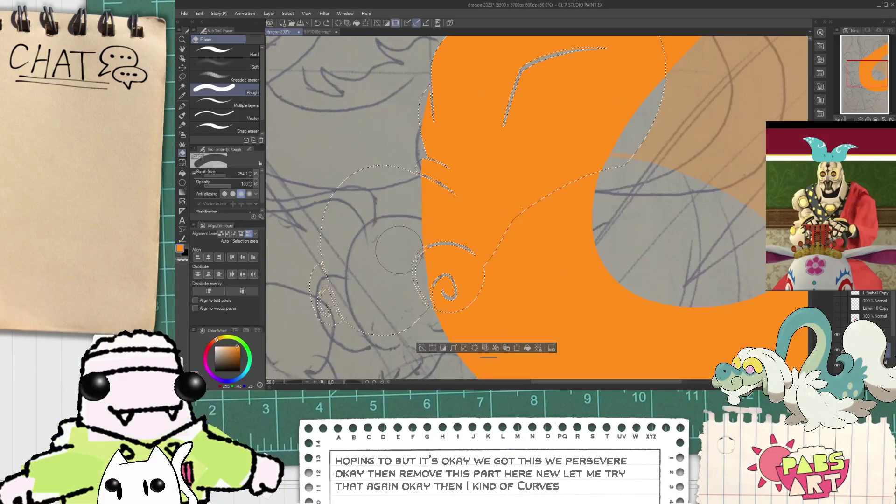
scroll(401, 236, "up", 3)
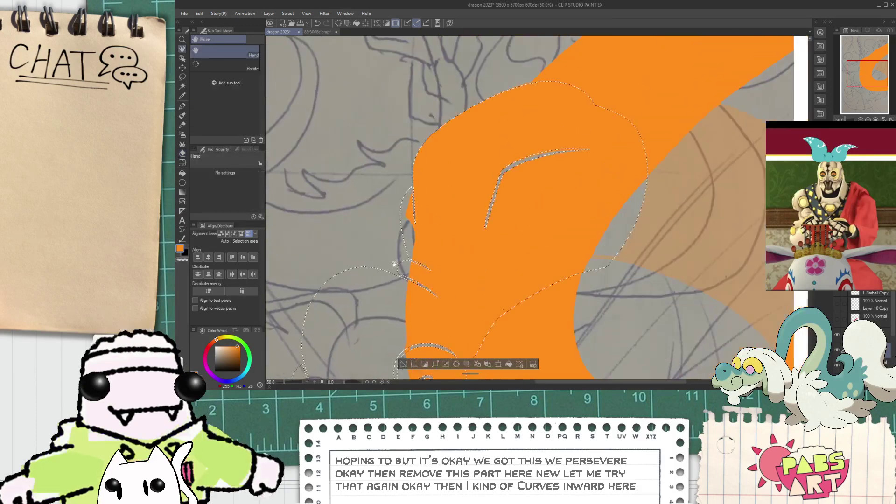
left_click_drag(391, 247, 445, 124)
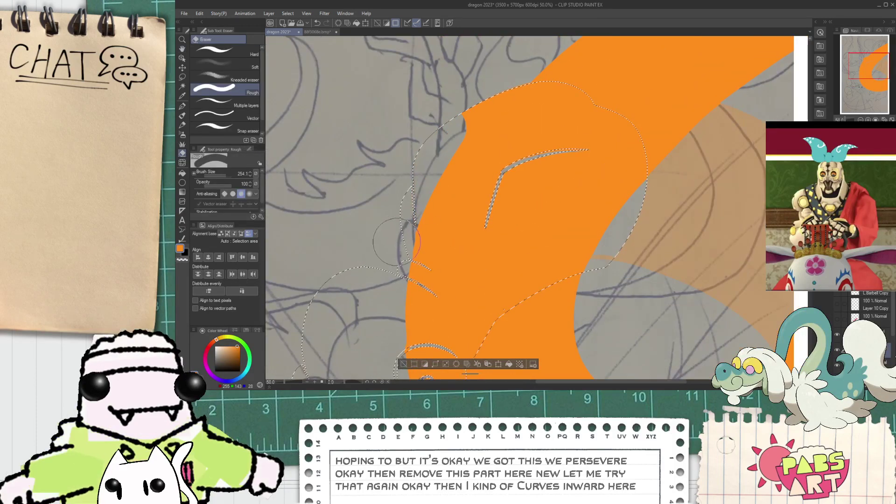
- Erase the stray bump along the orange body's outer left edge and clear the selection
mouse_move(395, 244)
left_mouse_down()
mouse_move(427, 148)
mouse_move(389, 236)
mouse_move(435, 138)
mouse_move(399, 210)
mouse_move(487, 79)
mouse_move(429, 152)
mouse_move(506, 70)
left_mouse_up()
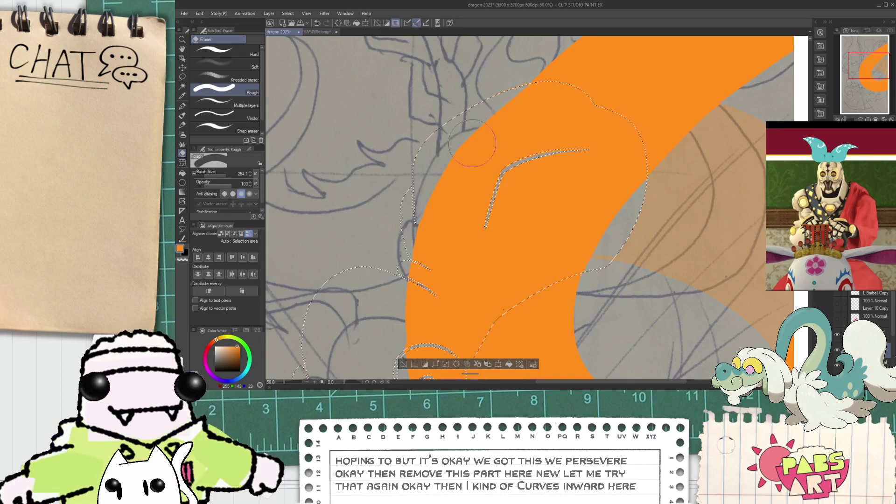
key("ctrl+d")
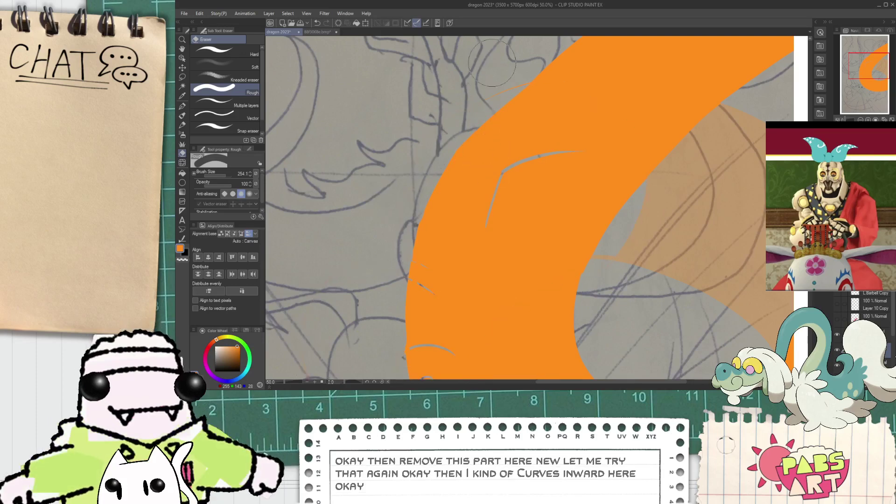
scroll(493, 63, "up", 5)
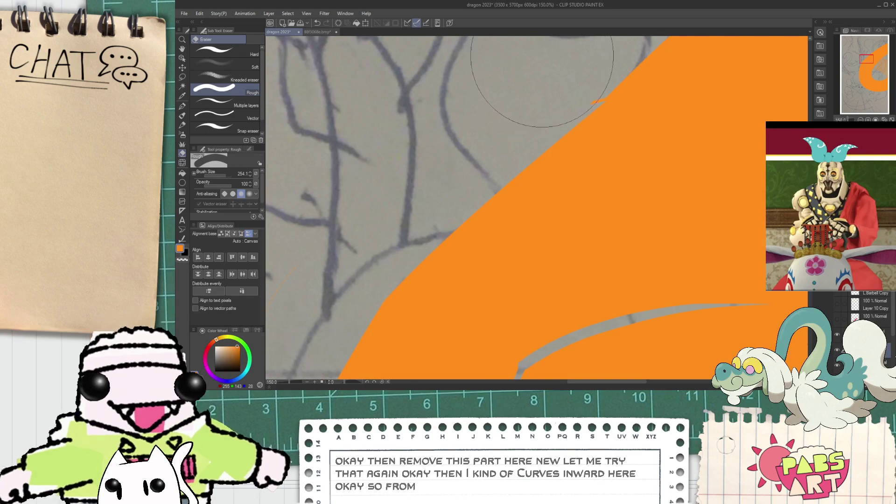
scroll(467, 122, "down", 5)
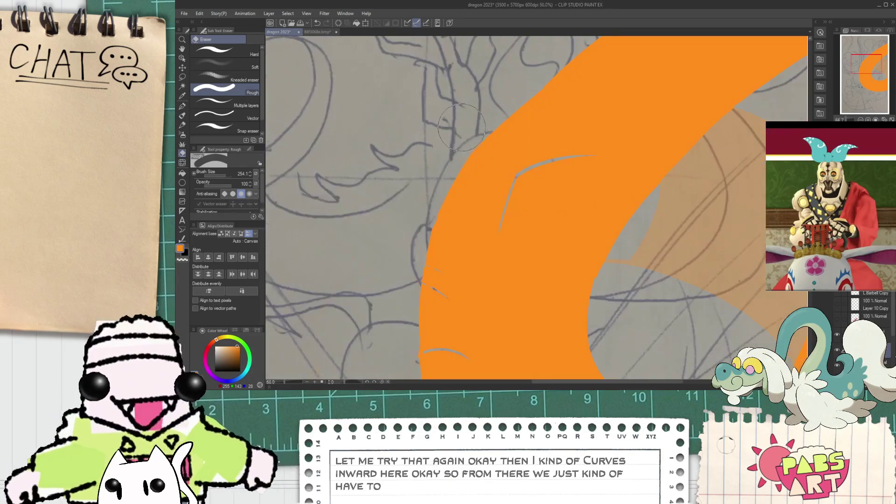
- Paint over the thin unfilled gaps inside the orange body with the pen in the same orange
key("p")
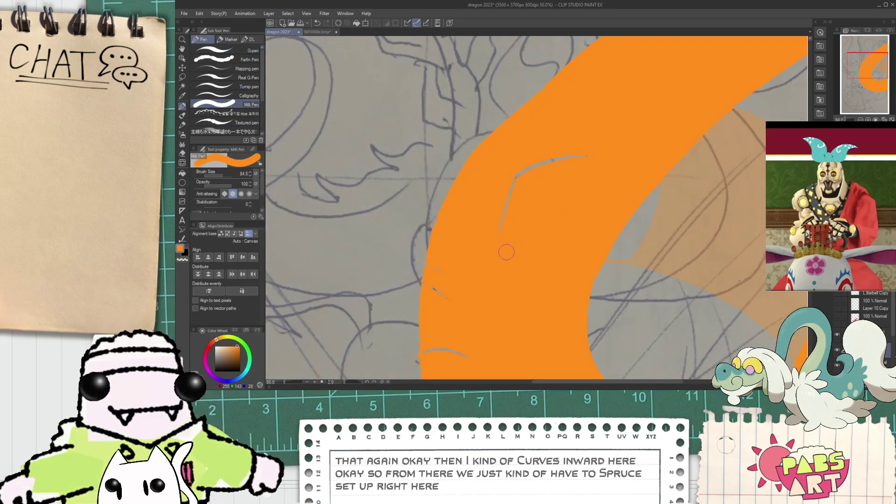
scroll(496, 217, "down", 1)
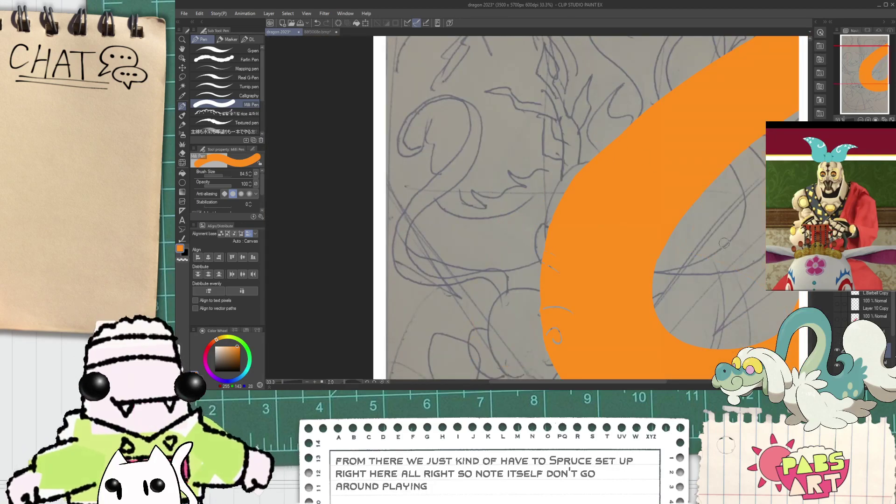
key("h")
left_click_drag(683, 183, 580, 172)
scroll(580, 173, "up", 1)
key("p")
scroll(486, 196, "up", 1)
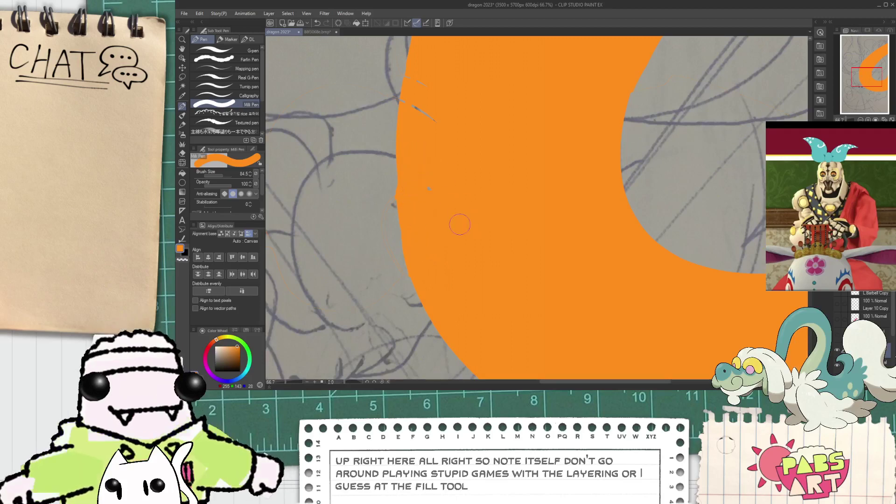
mouse_move(460, 224)
left_mouse_down()
mouse_move(415, 134)
mouse_move(415, 76)
mouse_move(468, 274)
mouse_move(462, 307)
mouse_move(454, 277)
mouse_move(458, 309)
left_mouse_up()
key("space")
scroll(435, 149, "down", 2)
scroll(461, 297, "up", 2)
scroll(453, 294, "down", 1)
key("p")
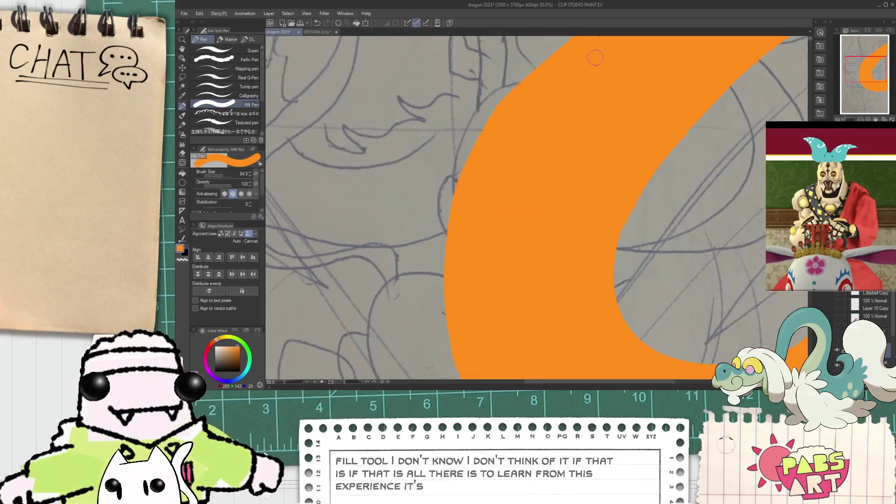
- Examine the orange body's inner and outer edges for leftover gaps and uneven curves
scroll(521, 145, "down", 1)
key("space")
left_click_drag(514, 237, 512, 189)
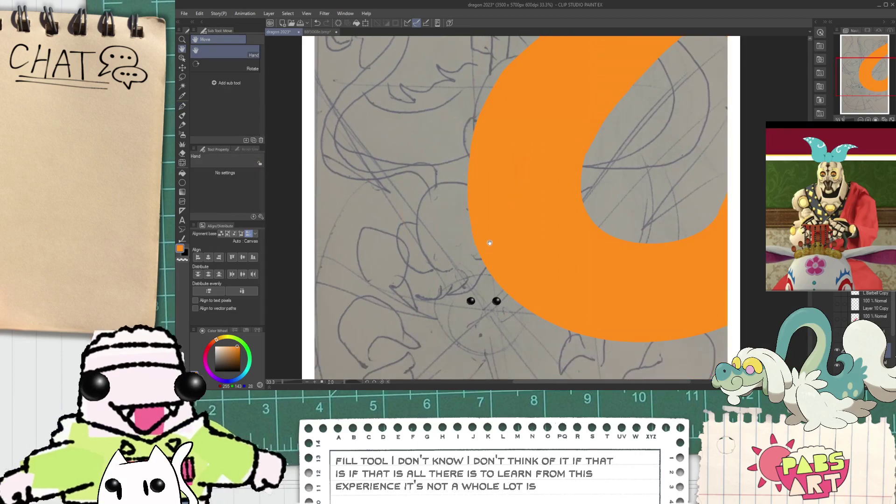
key("e")
scroll(462, 229, "up", 2)
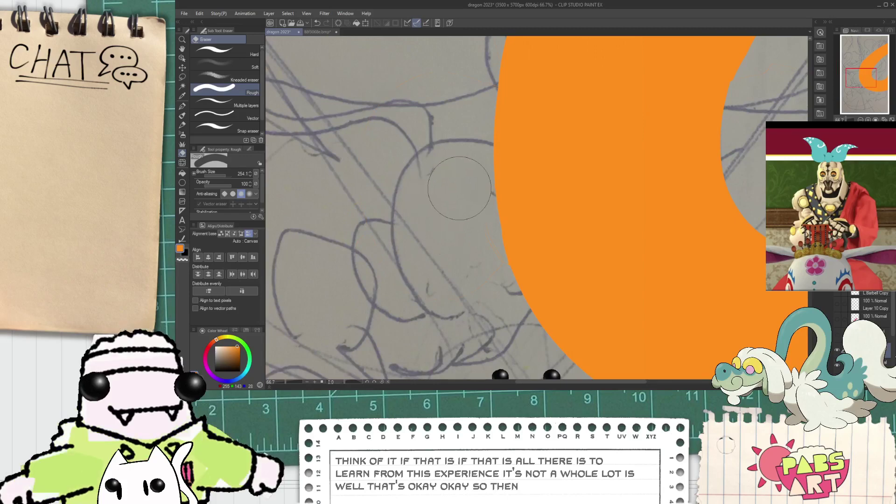
scroll(406, 298, "down", 5)
key("h")
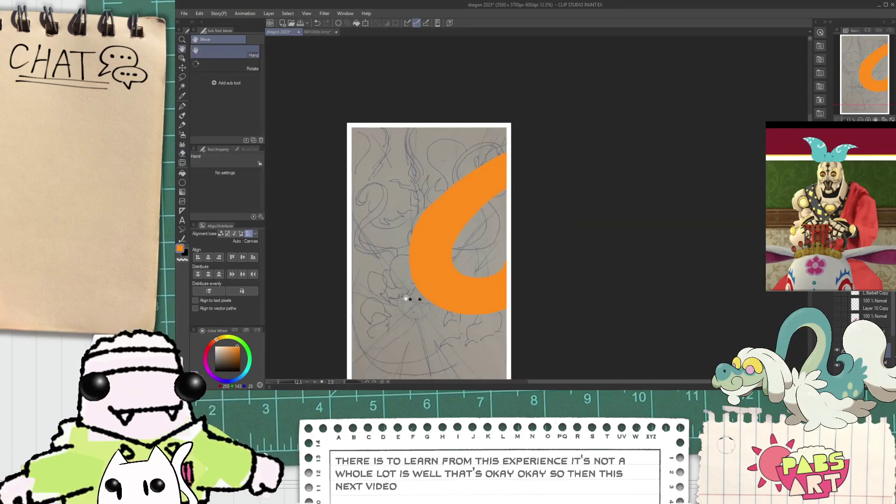
scroll(434, 261, "up", 3)
key("e")
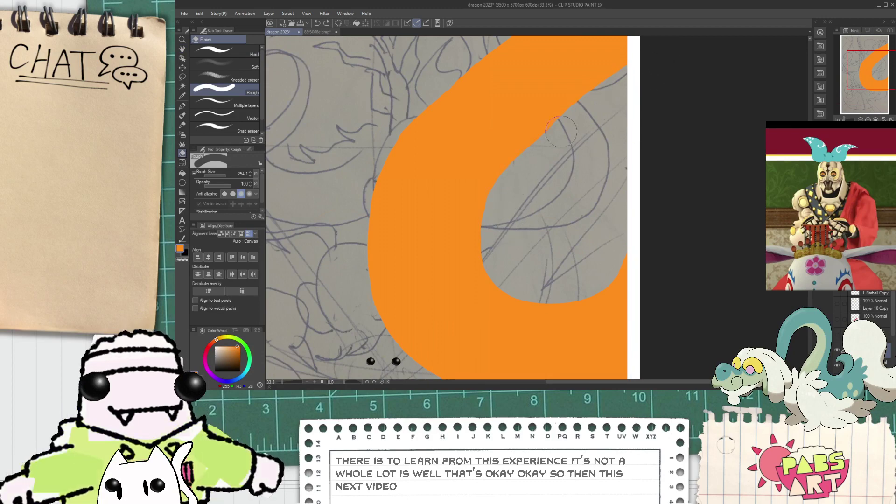
scroll(654, 102, "down", 1)
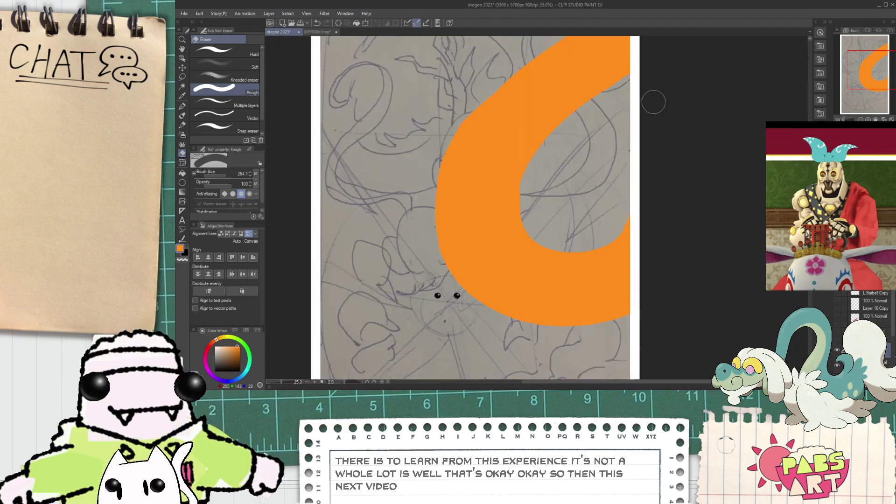
scroll(631, 113, "down", 2)
key("space")
left_click_drag(623, 152, 563, 258)
scroll(563, 261, "up", 3)
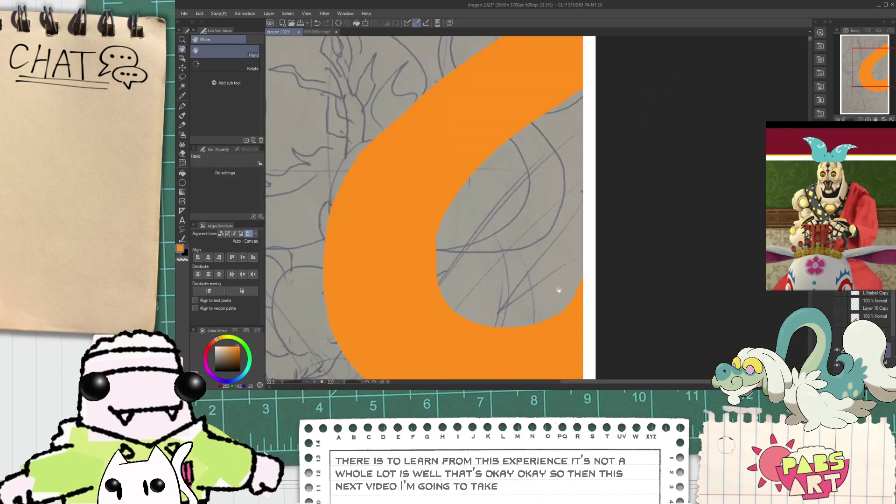
- Erase along the body's inner curve to smooth it where it meets the canvas's right edge
key("e")
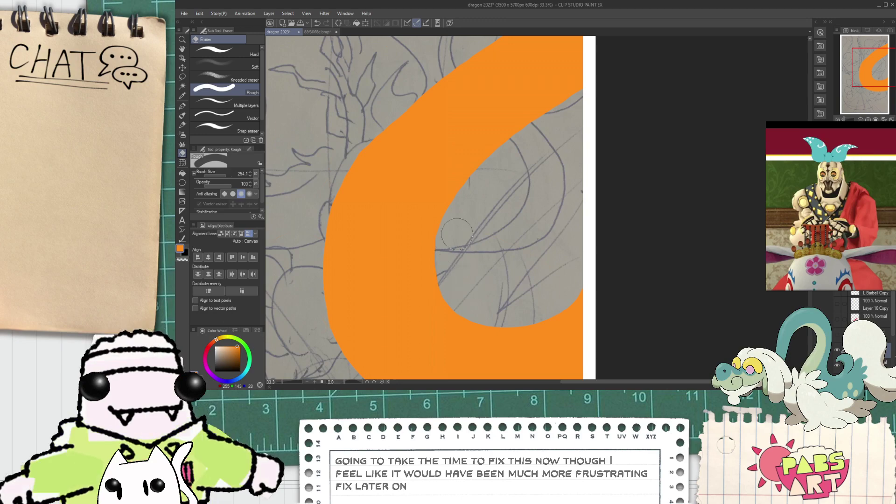
scroll(474, 198, "down", 7)
key("space")
left_click_drag(454, 184, 474, 217)
scroll(467, 212, "up", 6)
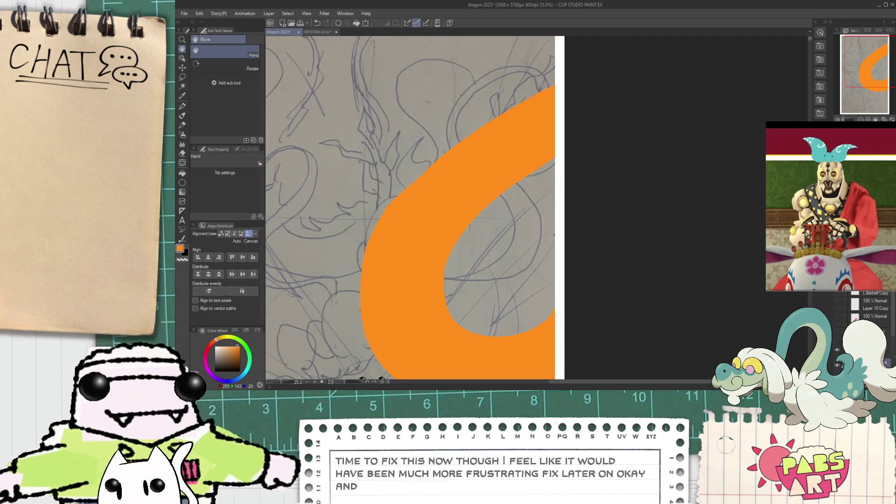
- Outline the tail with the G-pen: an S-curve from the body to the left canvas edge and a small arc in the upper-left corner
key("ctrl+minus")
key("ctrl+minus")
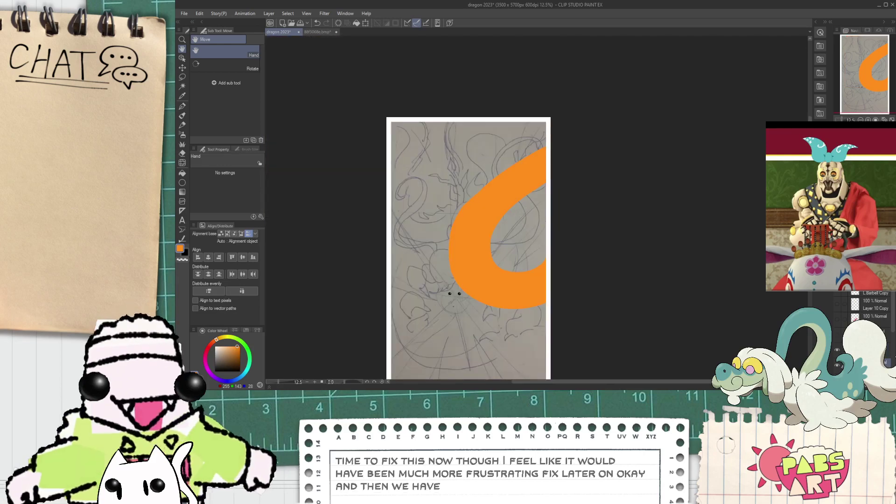
left_click_drag(434, 226, 445, 244)
scroll(491, 164, "up", 2)
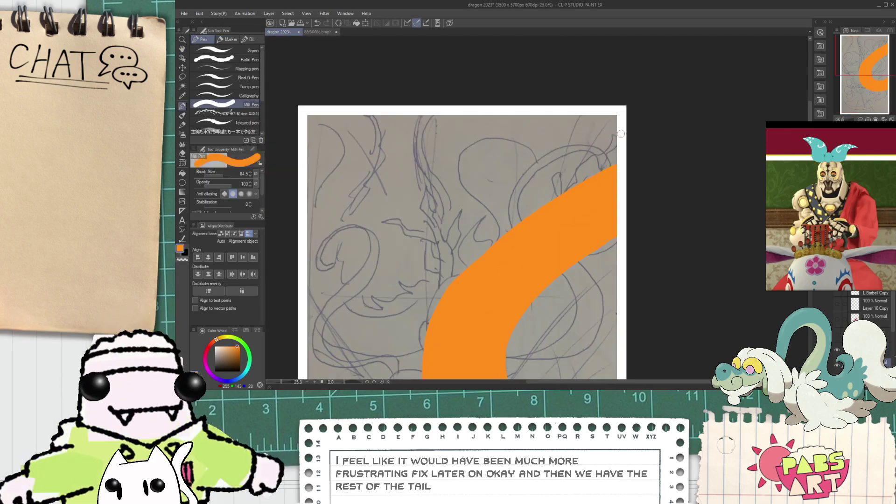
key("ctrl+z")
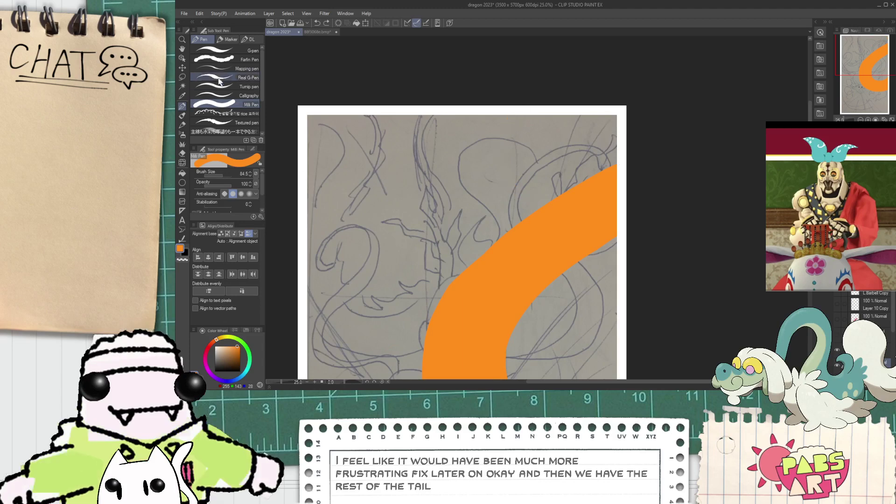
left_click(248, 51)
left_click_drag(335, 277, 350, 211)
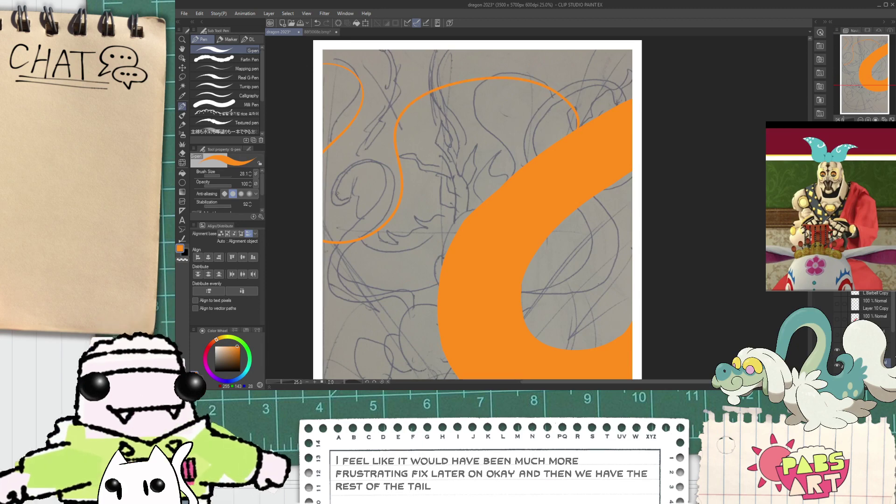
- Try to draw the tail's second outline from the top canvas edge down to the upper-left spiral
left_click_drag(327, 205, 372, 138)
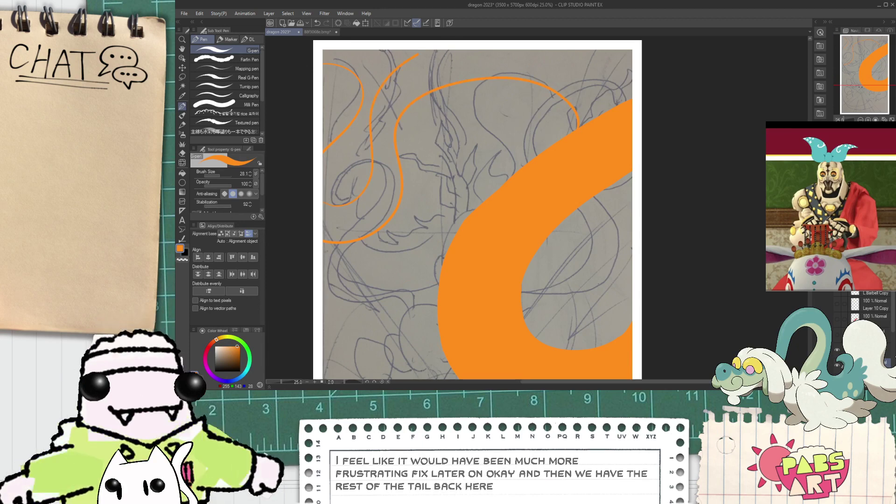
key("g")
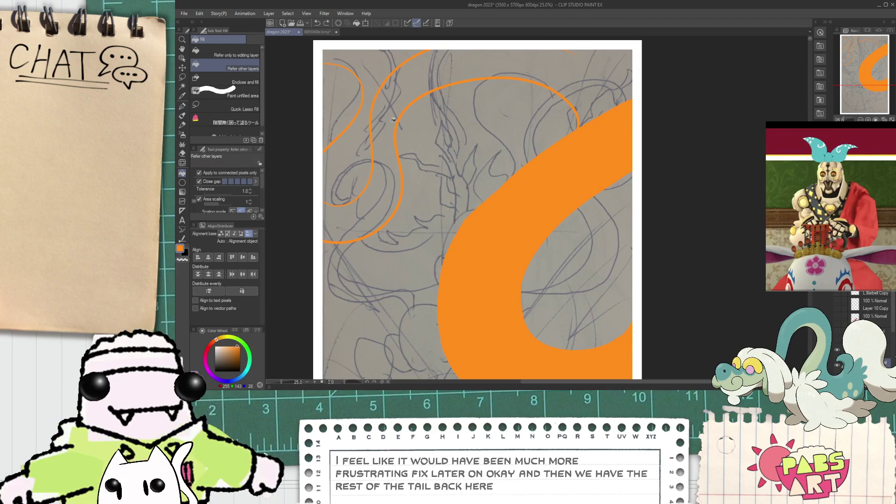
key("p")
- Draw an orange arc in the upper-right corner and redraw the tail's second outline from the top edge down through the upper-left arc
scroll(596, 52, "up", 1)
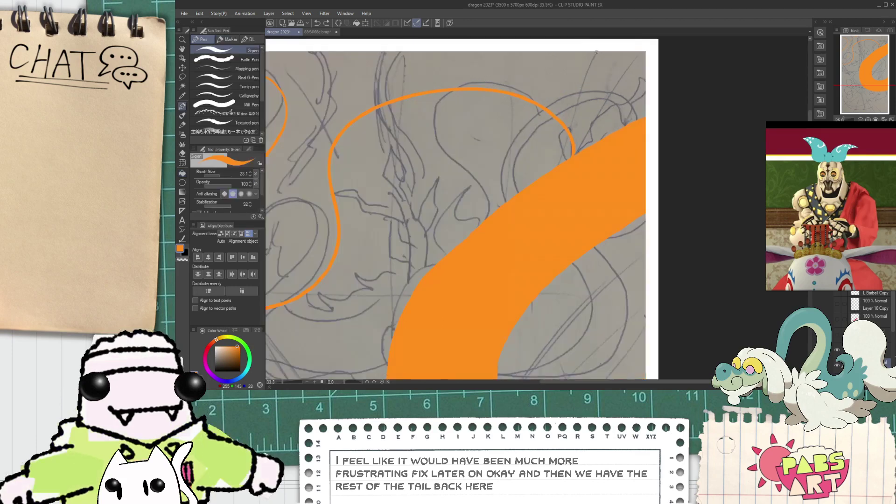
scroll(645, 110, "down", 1)
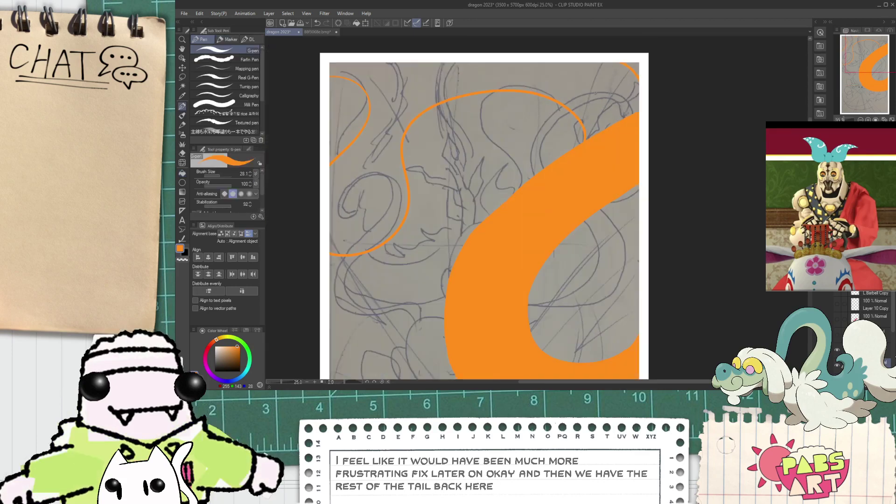
scroll(447, 52, "up", 1)
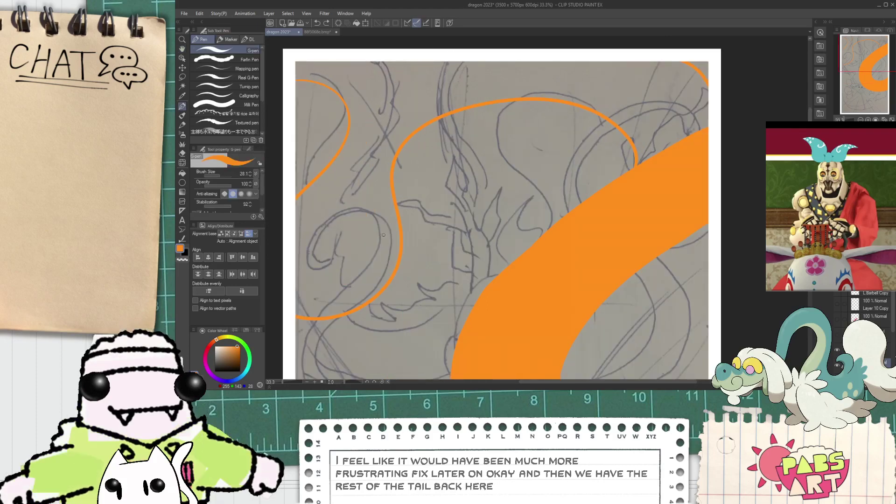
scroll(383, 235, "down", 1)
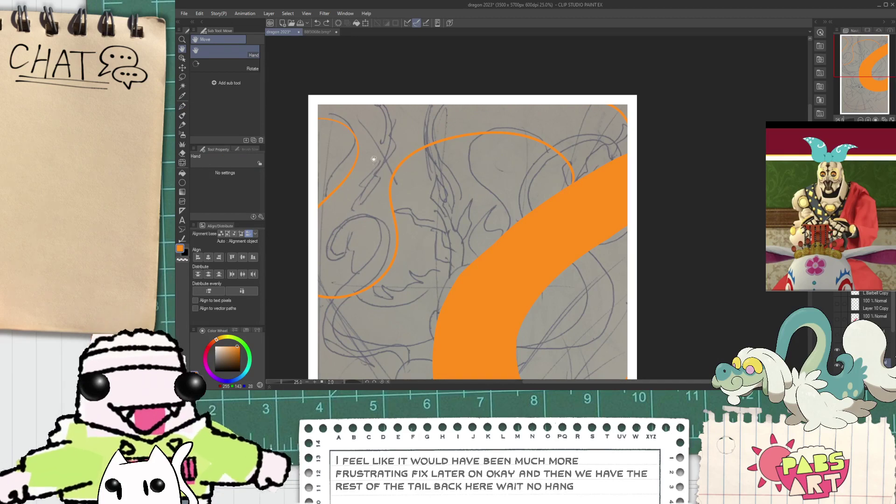
scroll(328, 249, "up", 1)
mouse_move(343, 221)
left_mouse_down()
mouse_move(318, 262)
mouse_move(354, 279)
mouse_move(368, 270)
mouse_move(323, 252)
mouse_move(344, 263)
left_mouse_up()
key("ctrl+z")
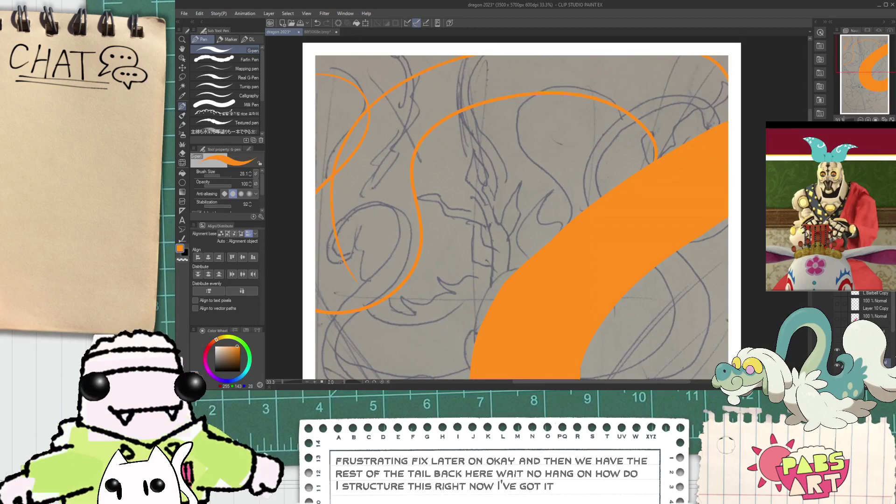
- Draw a short arc from the top canvas edge down across the tail's second outline, forming the far coil's other side
scroll(346, 230, "down", 1)
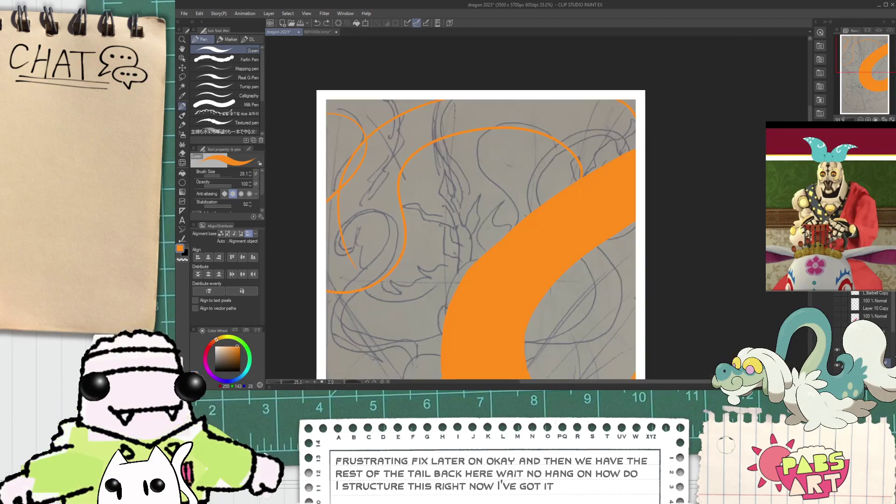
scroll(359, 111, "up", 1)
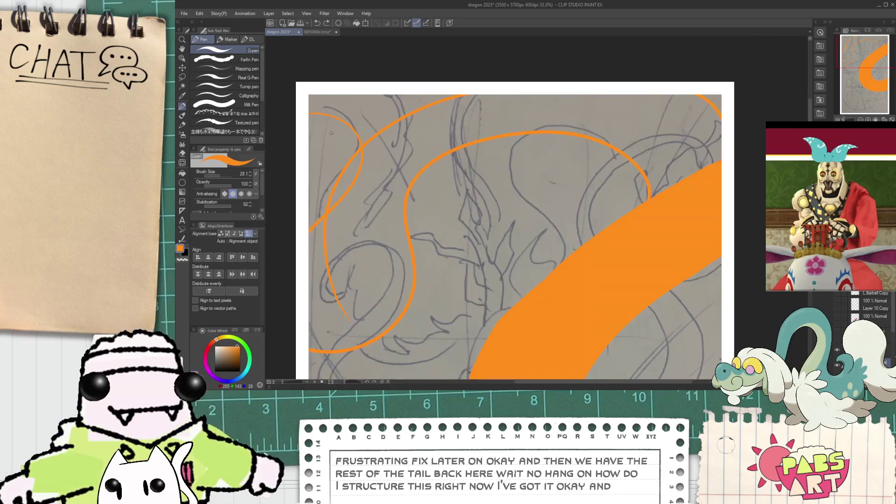
left_click_drag(311, 97, 406, 114)
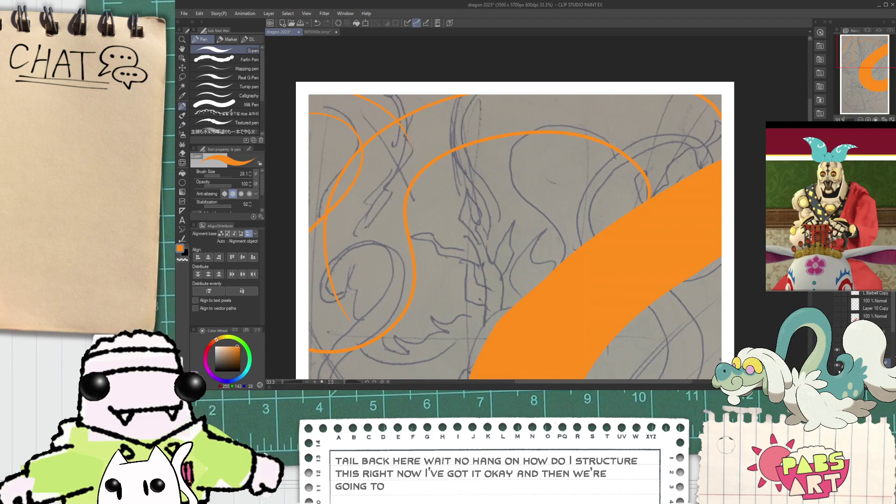
key("ctrl+z")
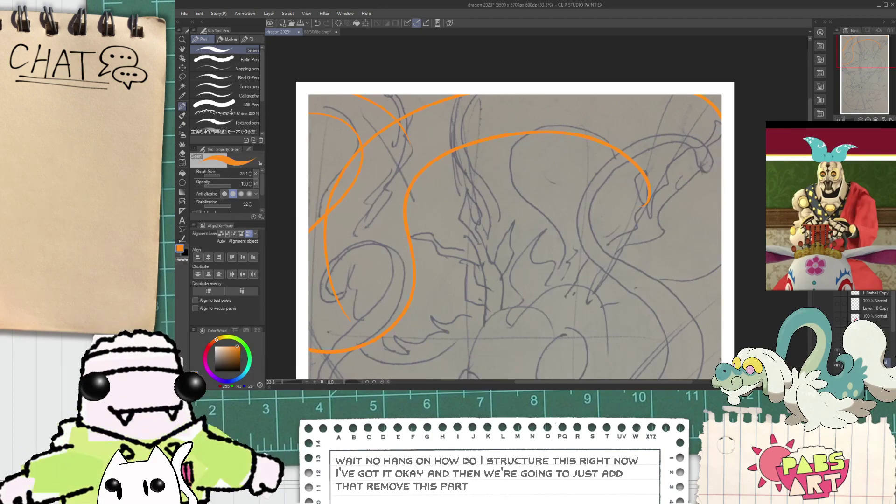
key("ctrl+y")
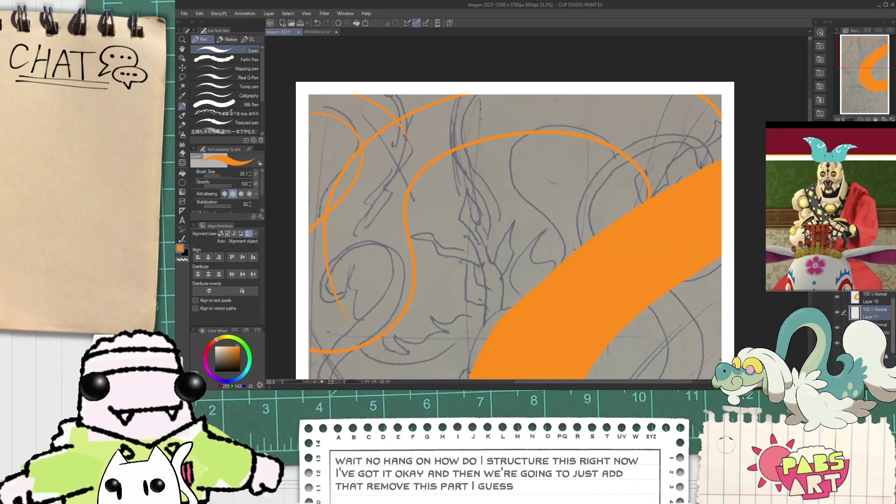
- Hide the sketch layer and fill the outlined tail sections with orange, including the small upper-left coil
left_click_drag(893, 327, 894, 336)
left_click(838, 368)
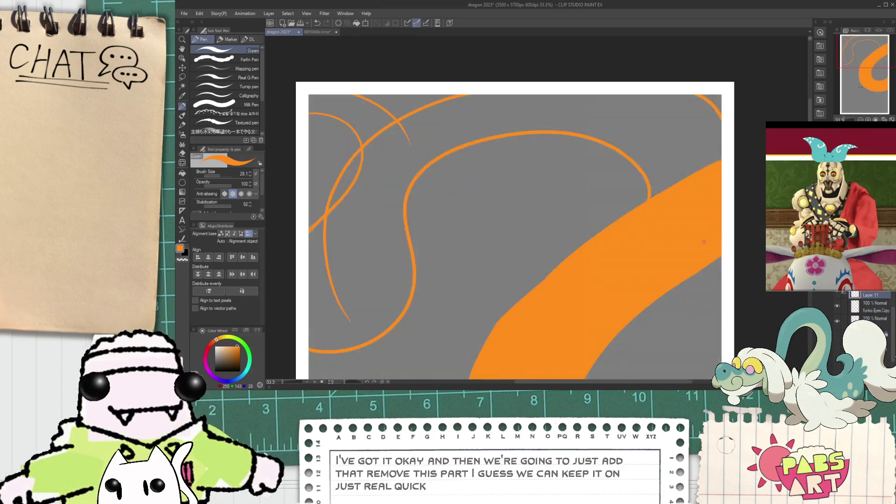
key("g")
left_click(620, 144)
left_click(349, 185)
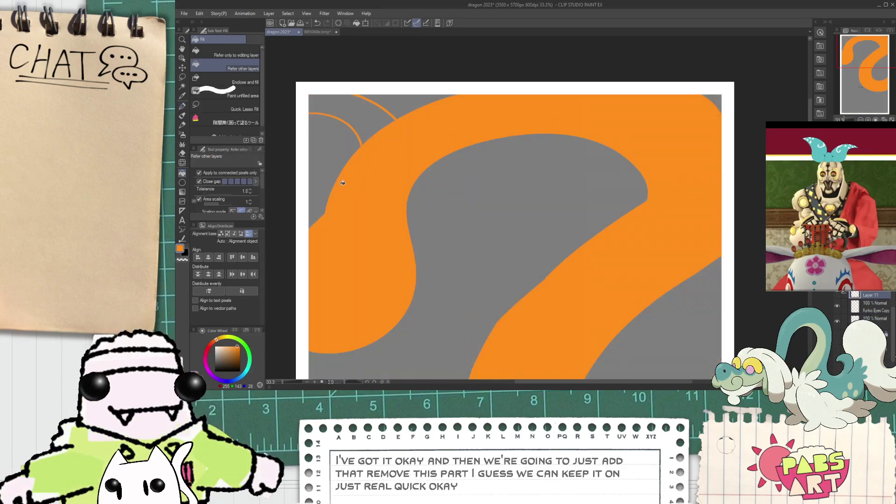
left_click(374, 116)
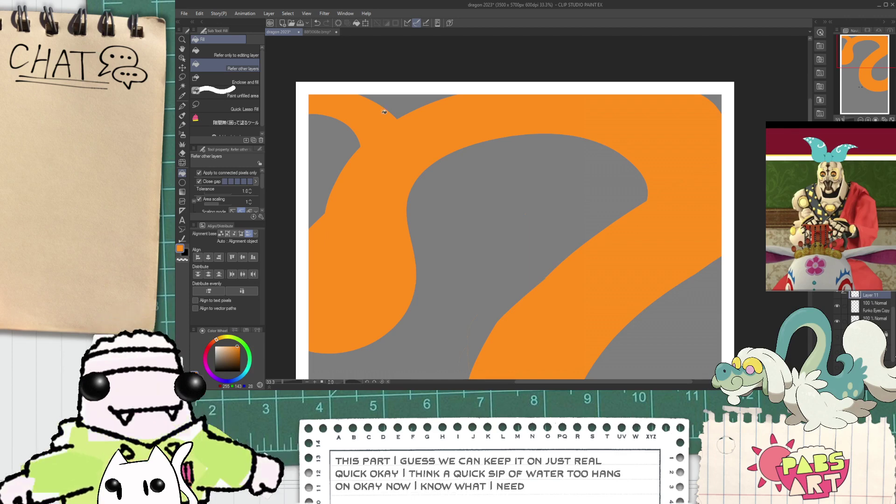
- Undo the orange fill and outlines of the tail section running diagonally down from the upper-right bend
key("ctrl+z")
key("ctrl+minus")
key("ctrl+minus")
key("ctrl+minus")
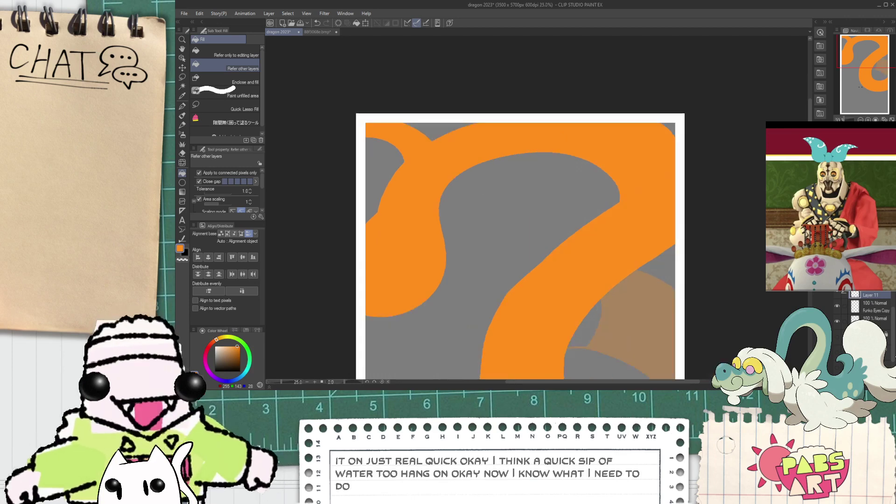
key("ctrl+z")
key("ctrl+z")
scroll(565, 181, "up", 5)
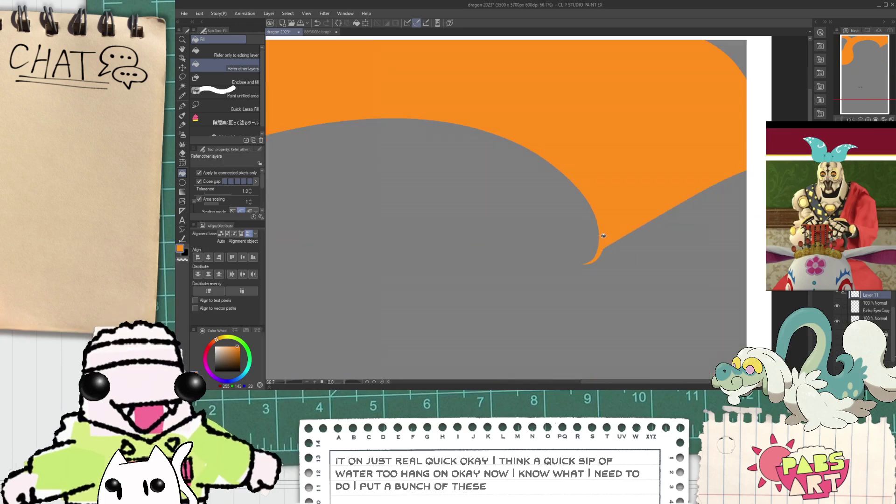
- Switch to the Hard eraser for carving coil lines into the tail's upper-left loop
scroll(579, 247, "down", 2)
key("space")
left_click_drag(404, 277, 541, 186)
scroll(428, 229, "up", 3)
key("e")
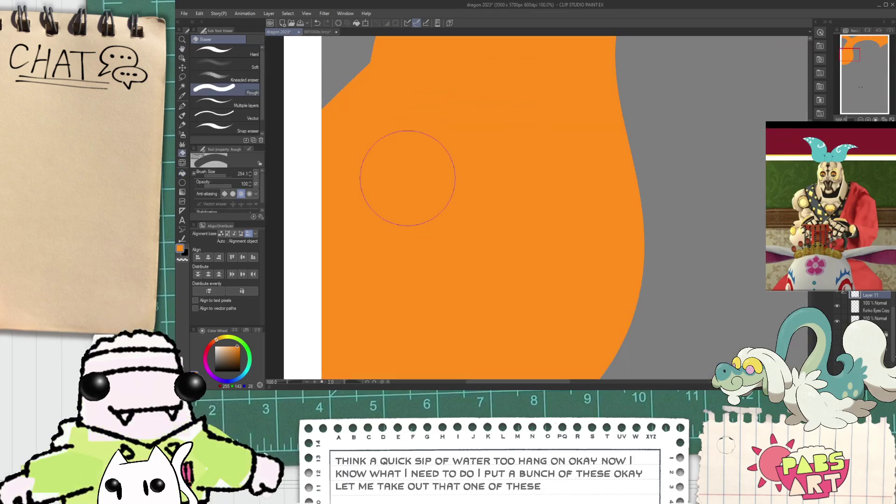
left_click(238, 55)
key("ctrl+minus")
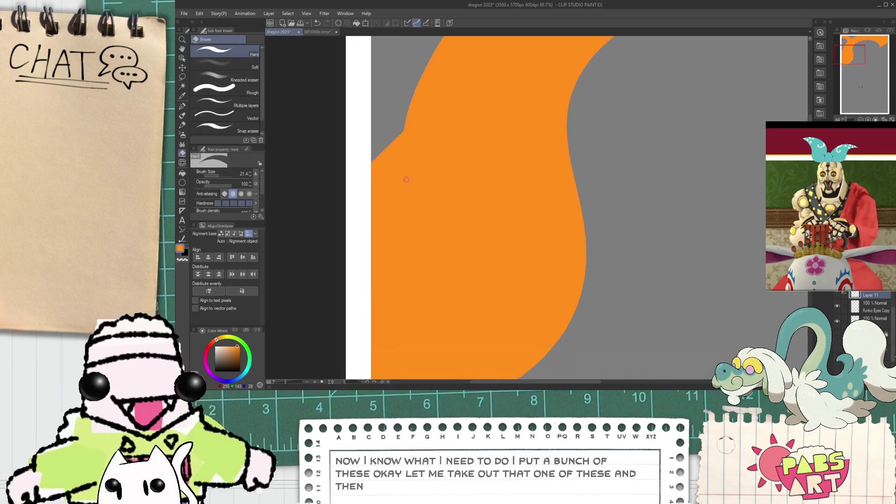
- Try to erase a thin vertical seam and two short side curves into the upper-left tail loop
left_click_drag(400, 136, 404, 267)
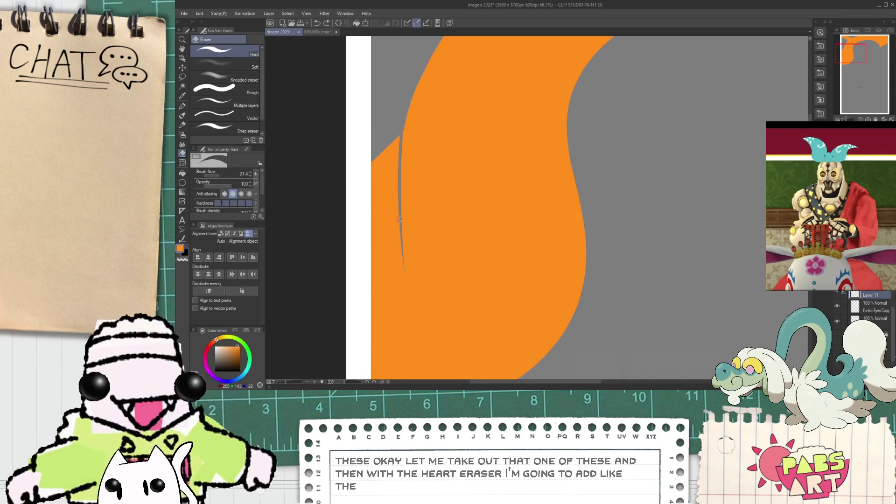
left_click_drag(399, 219, 388, 293)
left_click_drag(398, 216, 387, 223)
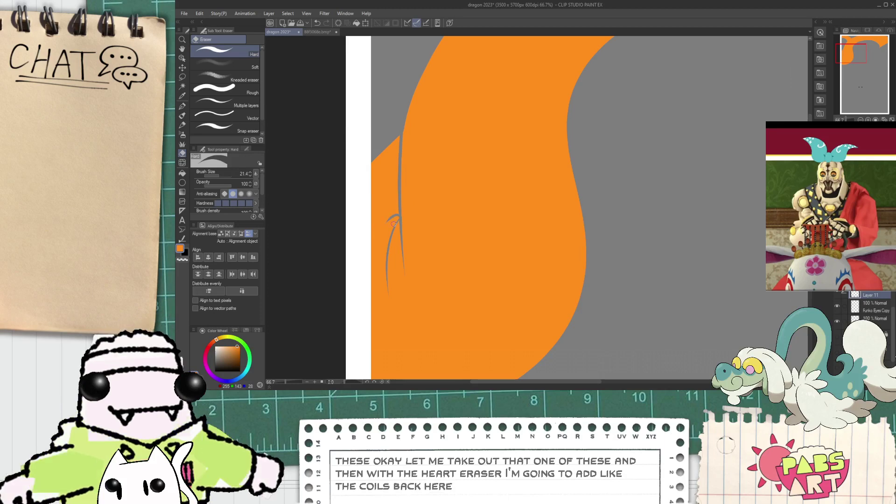
scroll(398, 220, "down", 3)
key("space")
left_click_drag(508, 229, 493, 238)
scroll(441, 185, "up", 1)
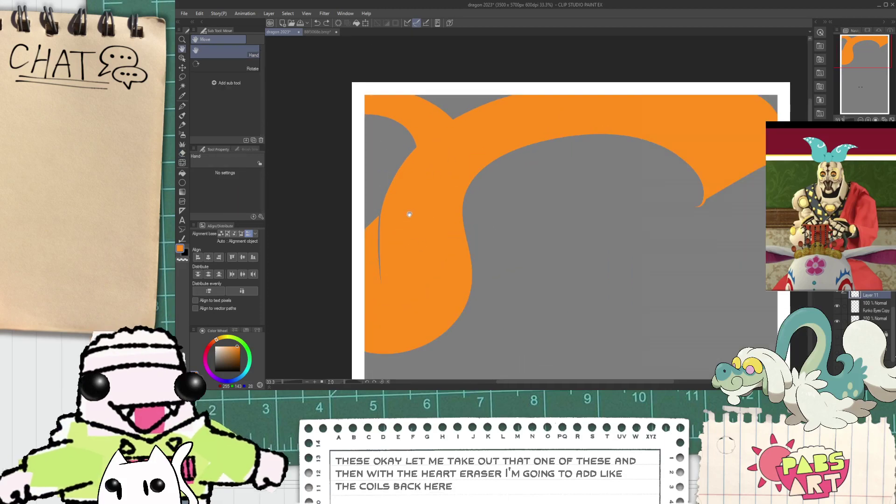
key("ctrl+z")
- Try to erase a long seam bending down through the left tail loop, with two short creases branching off it
key("e")
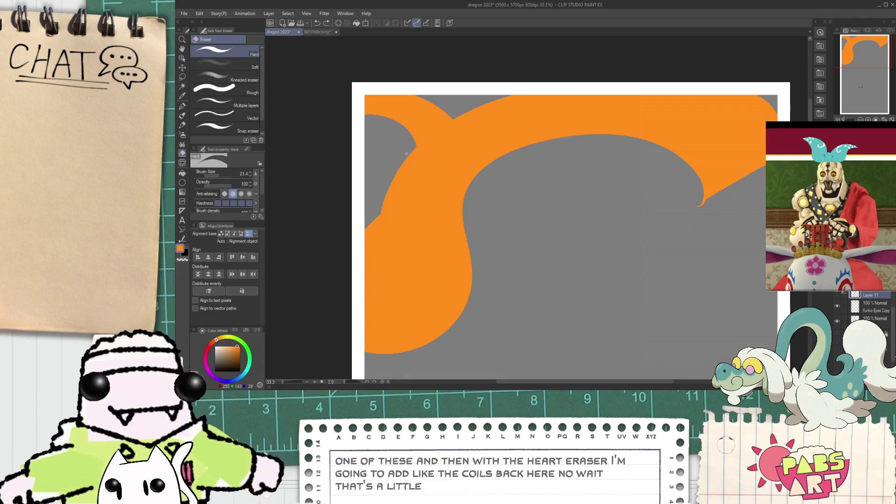
left_click_drag(408, 154, 413, 335)
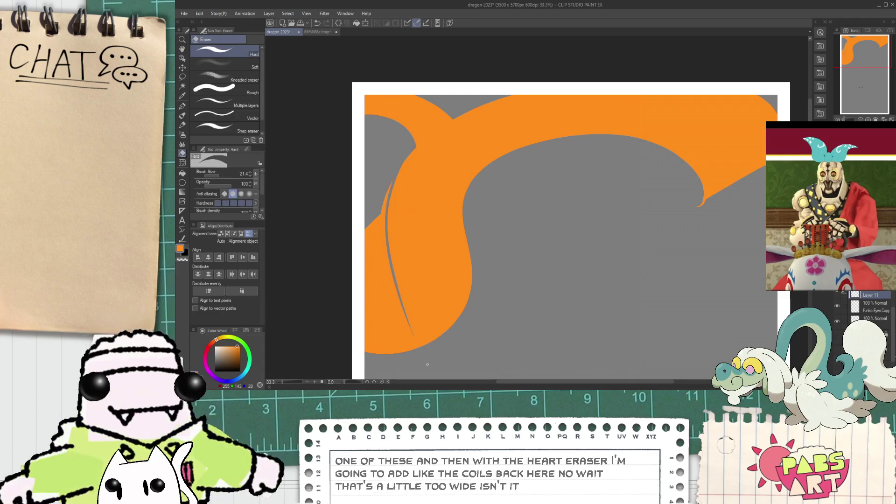
key("ctrl+z")
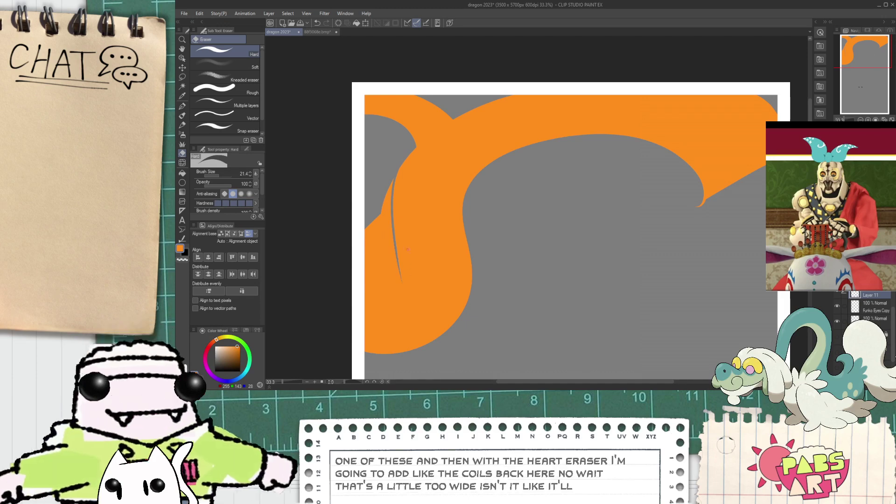
left_click_drag(414, 147, 401, 323)
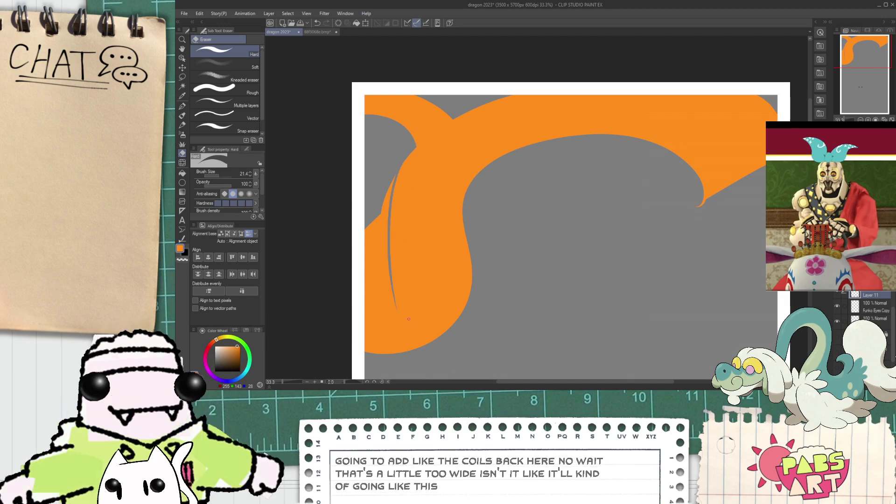
key("ctrl+z")
left_click_drag(395, 195, 415, 303)
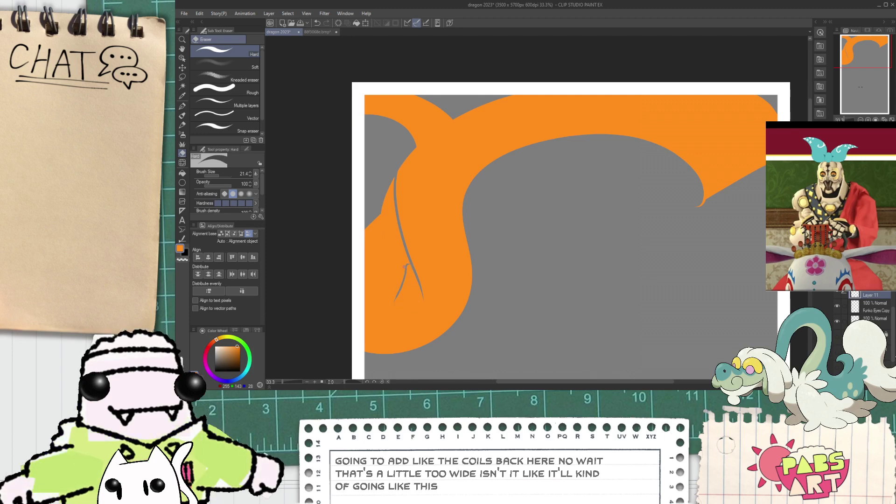
left_click_drag(408, 265, 384, 274)
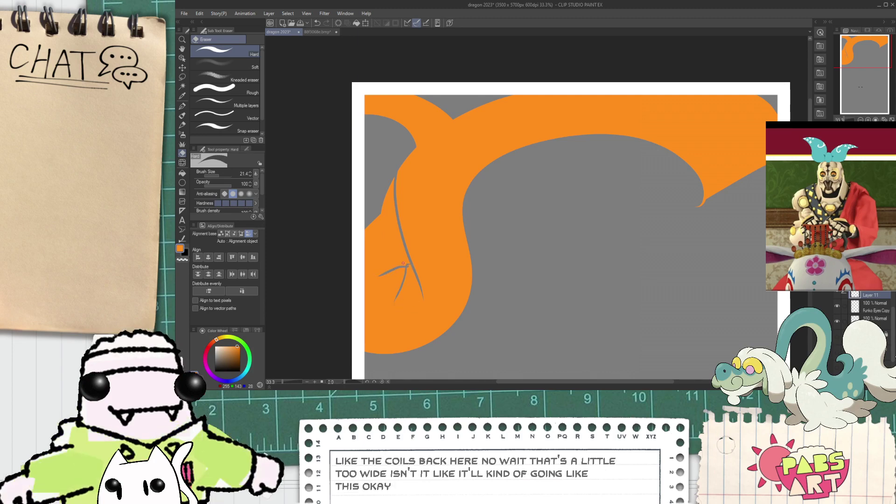
key("ctrl+z")
key("ctrl+z")
key("ctrl+z")
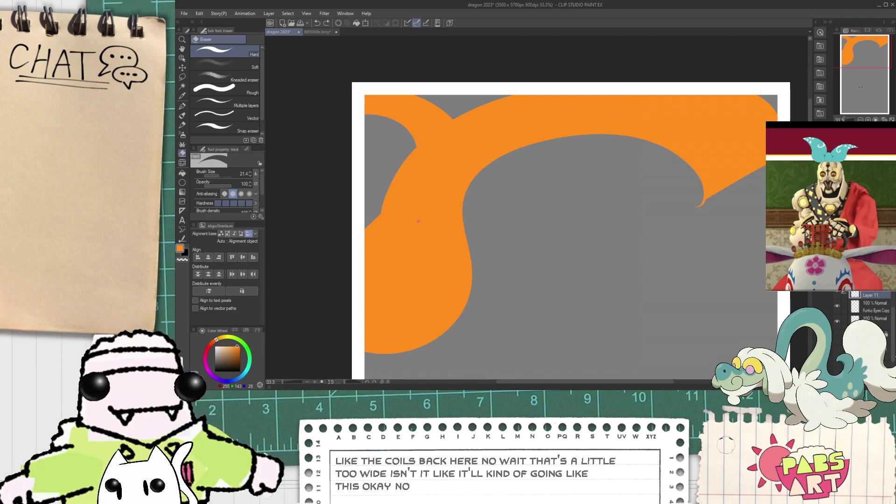
- Try to erase an S-shaped seam from the left tail loop's outer edge down into its lower bulge
scroll(407, 228, "up", 1)
key("p")
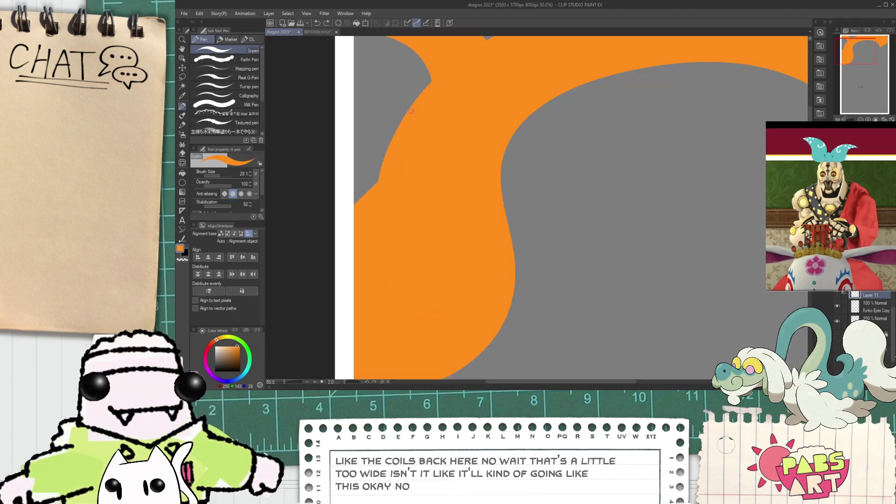
left_click_drag(389, 133, 406, 260)
key("ctrl+z")
key("e")
left_click_drag(414, 103, 436, 294)
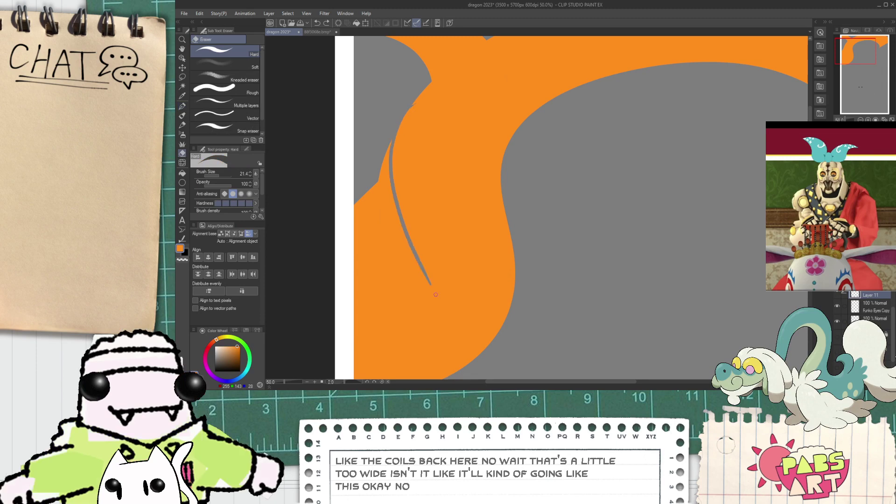
key("ctrl+z")
left_click_drag(387, 145, 403, 353)
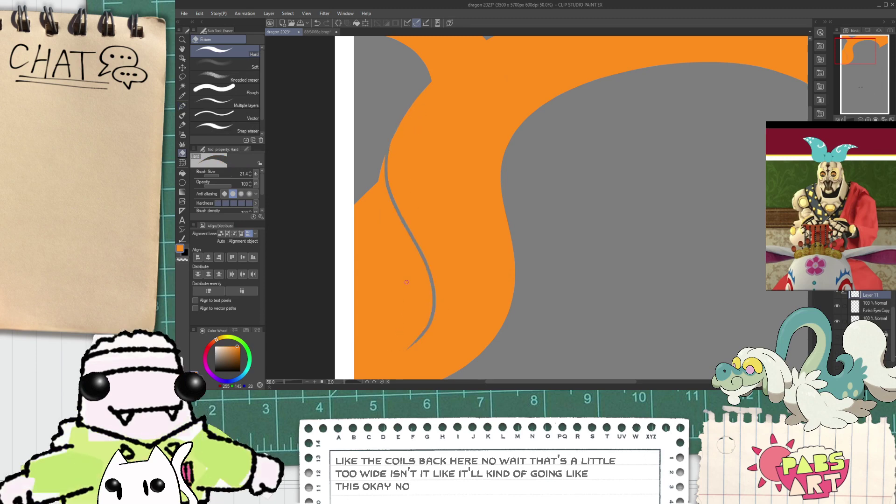
key("ctrl+z")
left_click_drag(392, 132, 388, 318)
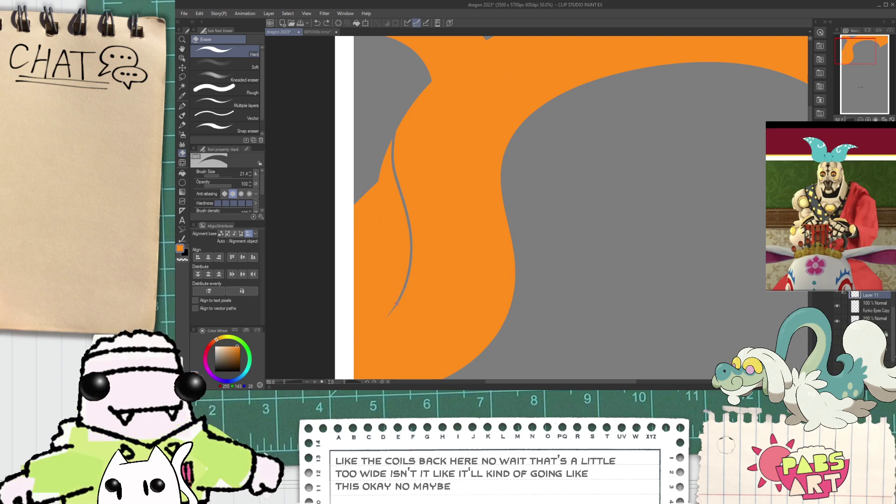
key("ctrl+z")
left_click_drag(378, 317, 380, 171)
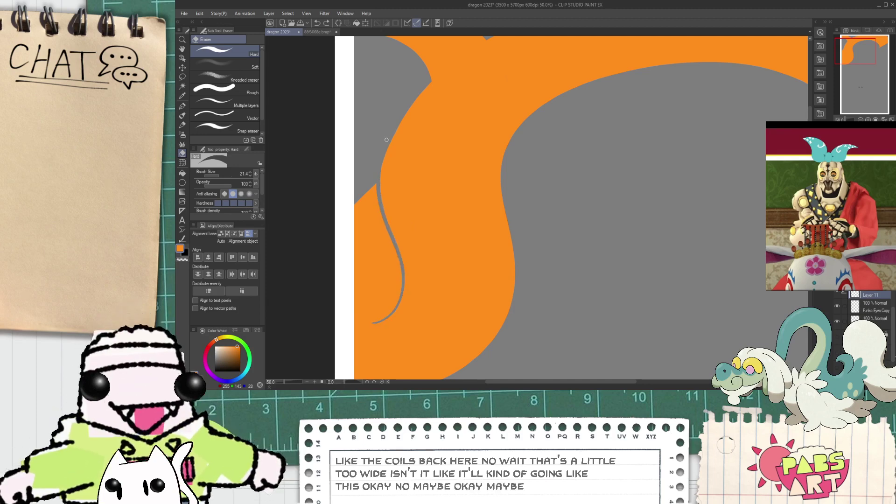
key("ctrl+z")
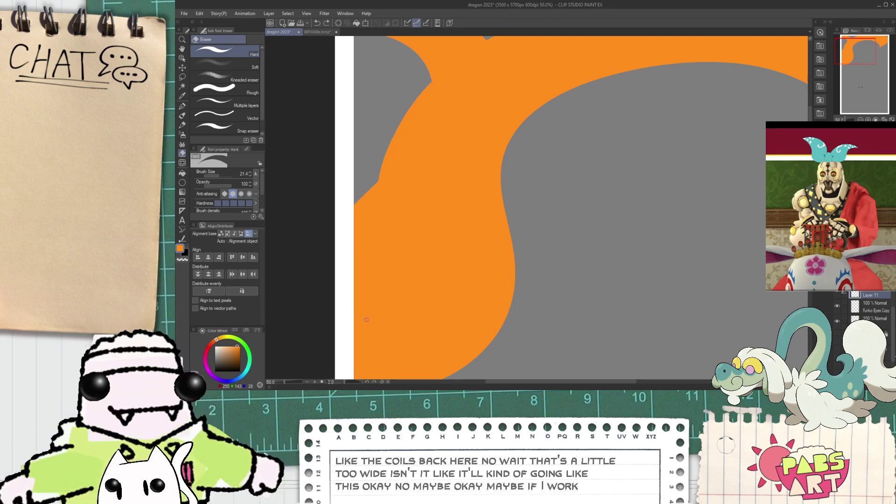
- Erase a long S-shaped seam from the left loop's lower bulge up to the small coil's corner, plus a short curve forming a leaf-shaped gap
mouse_move(369, 319)
left_mouse_down()
mouse_move(403, 226)
mouse_move(438, 75)
left_mouse_up()
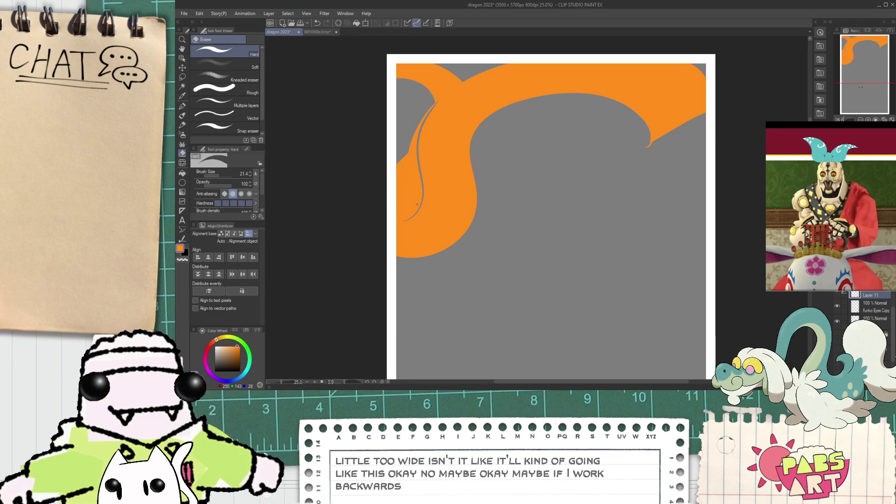
key("p")
scroll(415, 204, "up", 3)
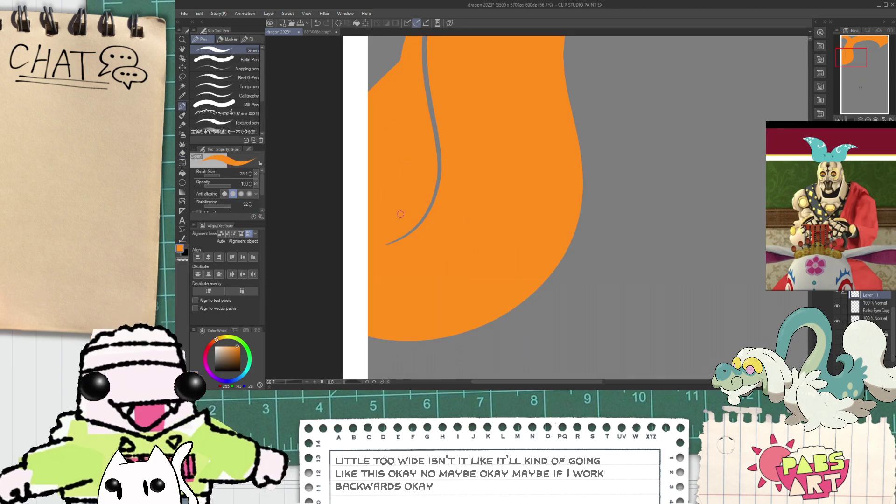
key("e")
left_click_drag(381, 223, 424, 223)
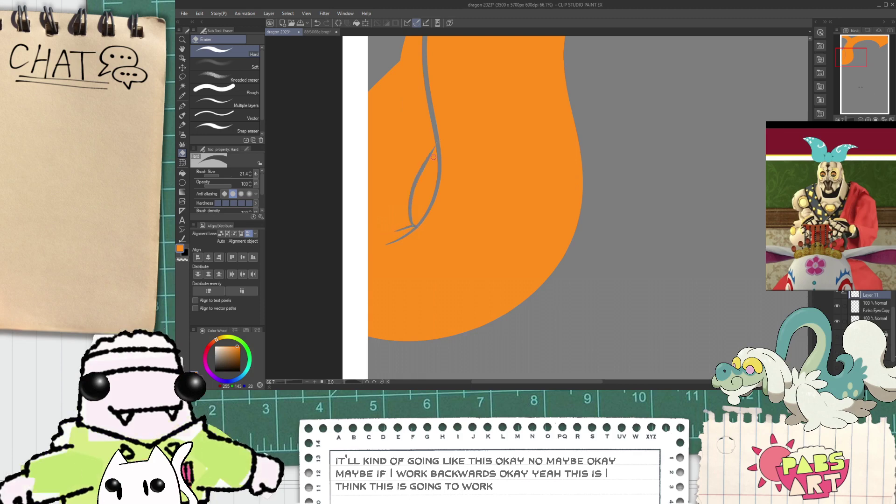
- Erase a short diagonal cut from the tail's outer-edge notch to the long seam, separating the thin orange sliver above
scroll(431, 178, "down", 5)
scroll(427, 156, "up", 6)
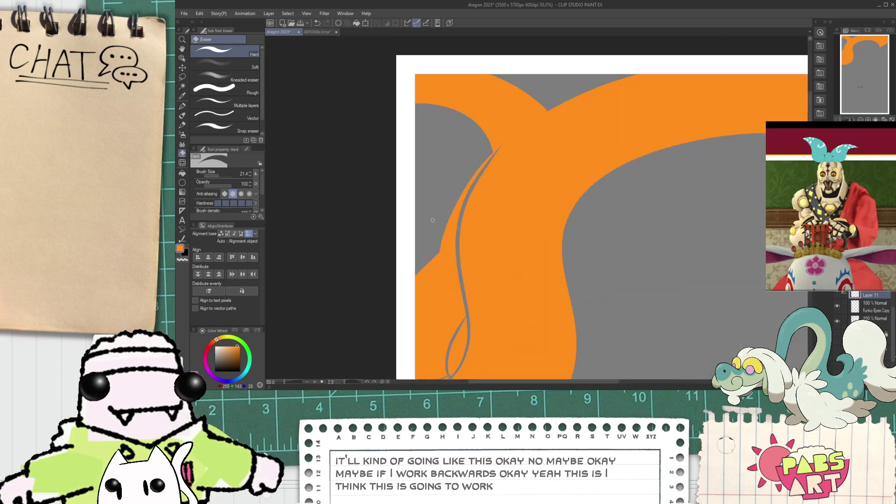
scroll(440, 246, "up", 2)
mouse_move(436, 252)
left_mouse_down()
mouse_move(500, 206)
mouse_move(462, 230)
mouse_move(507, 190)
left_mouse_up()
key("ctrl+z")
key("ctrl+z")
key("ctrl+z")
left_click_drag(432, 257, 513, 184)
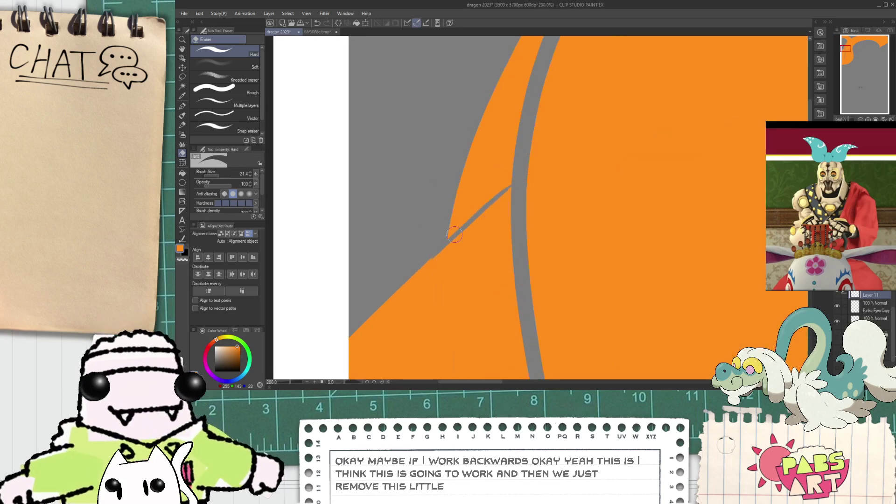
key("ctrl+z")
left_click_drag(417, 272, 505, 191)
key("ctrl+z")
left_click_drag(449, 236, 522, 182)
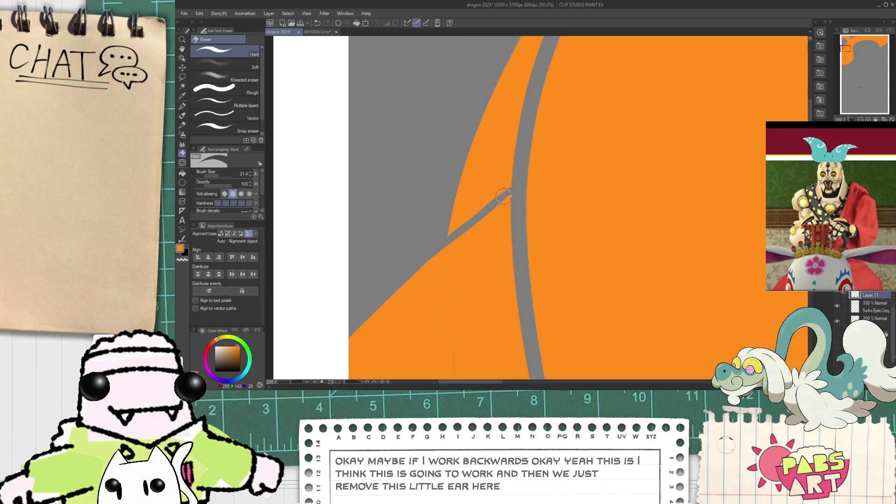
- Clear the thin orange sliver outside the seam and the leaf-shaped patch between the coil lines using transparent fill
scroll(477, 215, "down", 2)
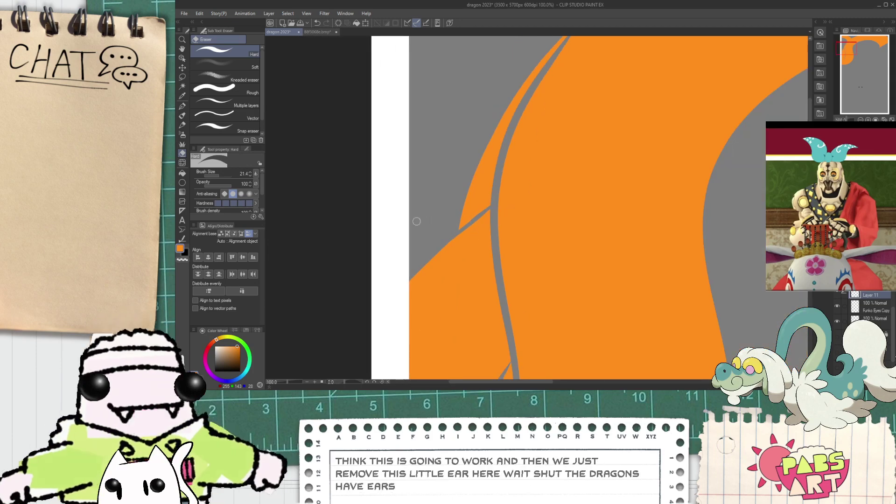
key("g")
left_click(464, 201)
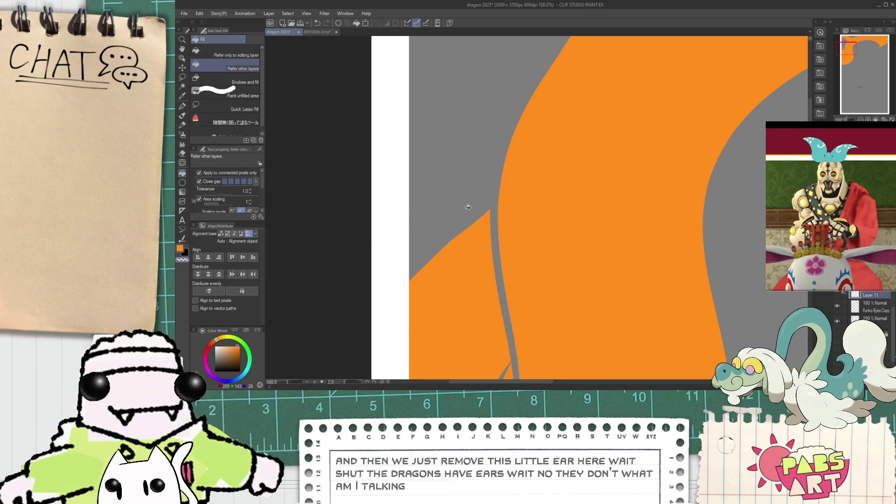
scroll(464, 198, "down", 2)
key("space")
left_click_drag(476, 192, 434, 216)
scroll(467, 143, "up", 1)
scroll(470, 147, "down", 2)
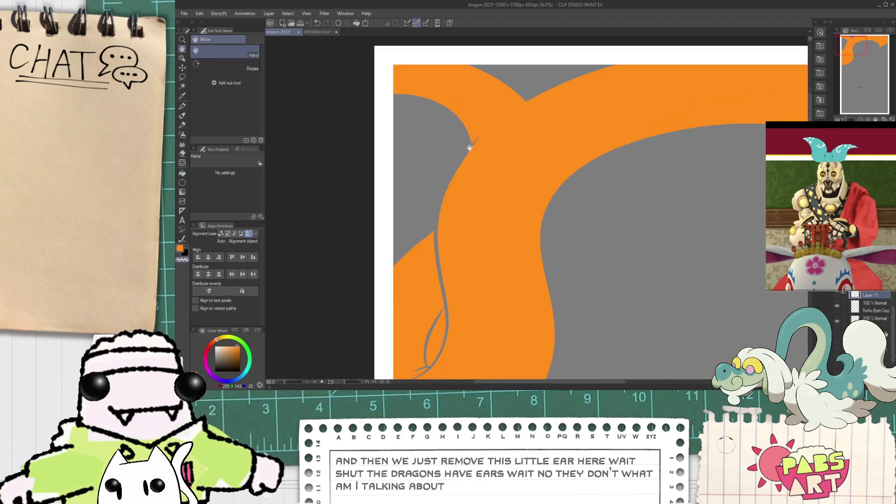
key("g")
scroll(458, 292, "up", 2)
left_click(449, 271)
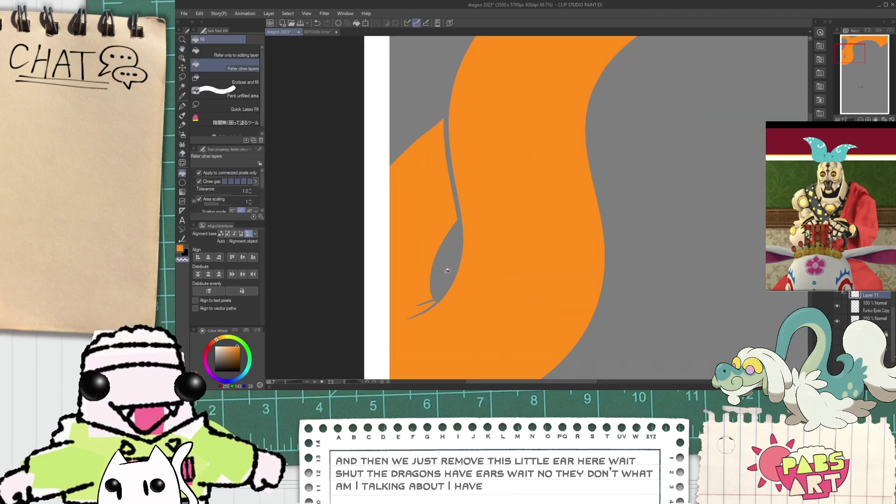
- Round off the tip of the orange strip between the two crease lines and the corner above it with the G-pen
scroll(415, 323, "up", 9)
key("p")
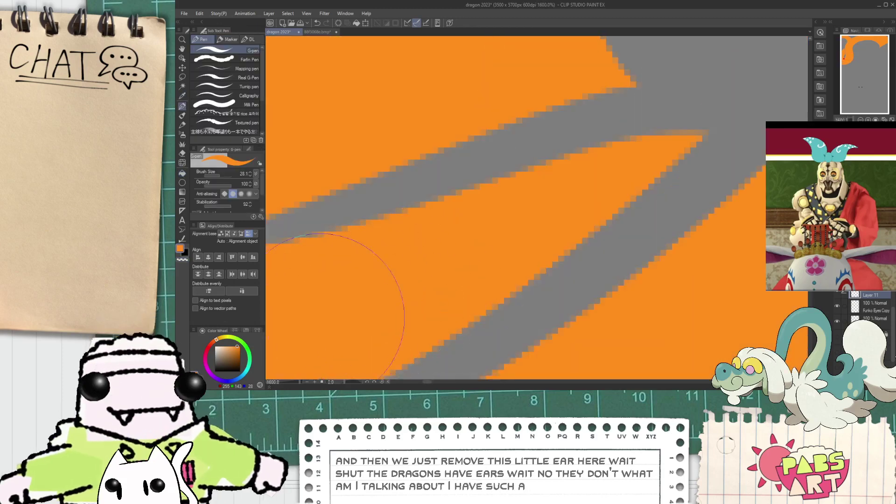
mouse_move(645, 161)
left_mouse_down()
mouse_move(700, 152)
mouse_move(606, 189)
left_mouse_up()
scroll(705, 124, "down", 2)
key("space")
left_click_drag(582, 233, 598, 210)
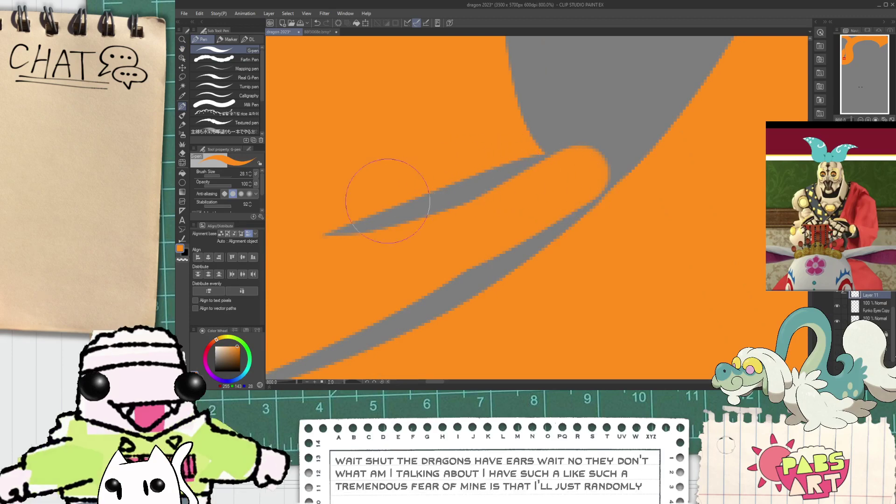
mouse_move(496, 122)
left_mouse_down()
mouse_move(530, 116)
mouse_move(528, 123)
left_mouse_up()
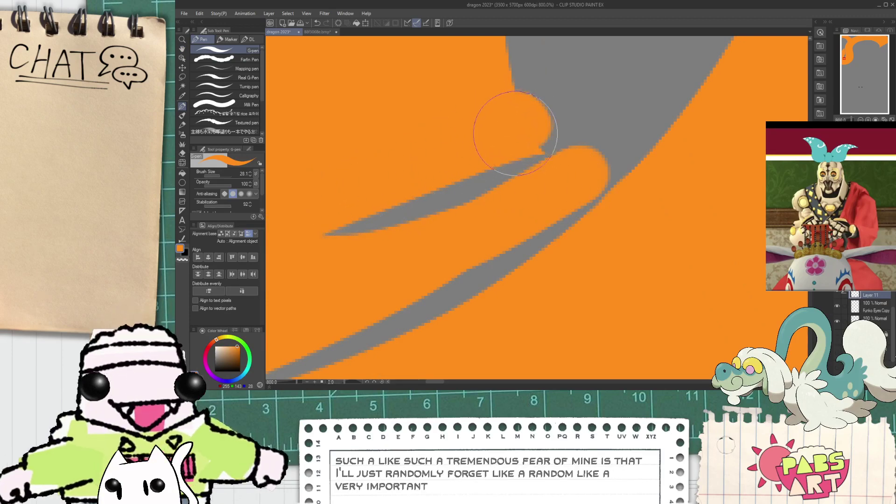
- Erase along the upper crease to widen the gap and trim the rounded orange bump above it
key("e")
left_click_drag(391, 213, 612, 88)
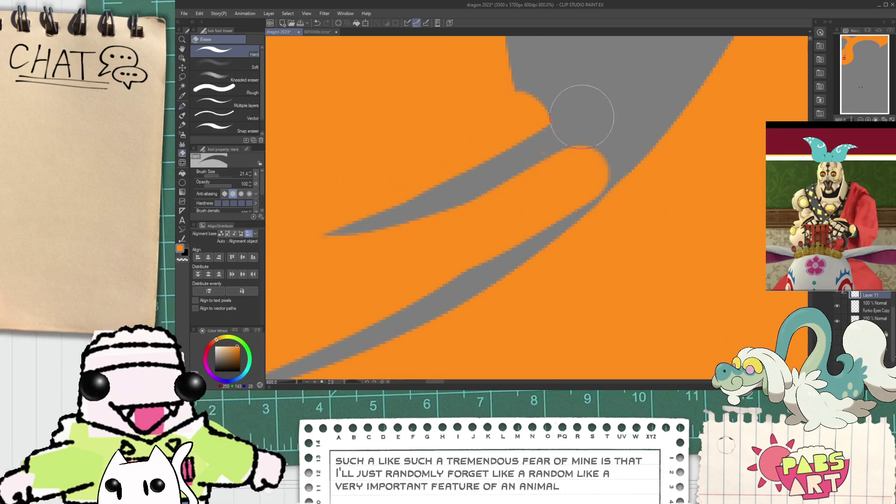
key("p")
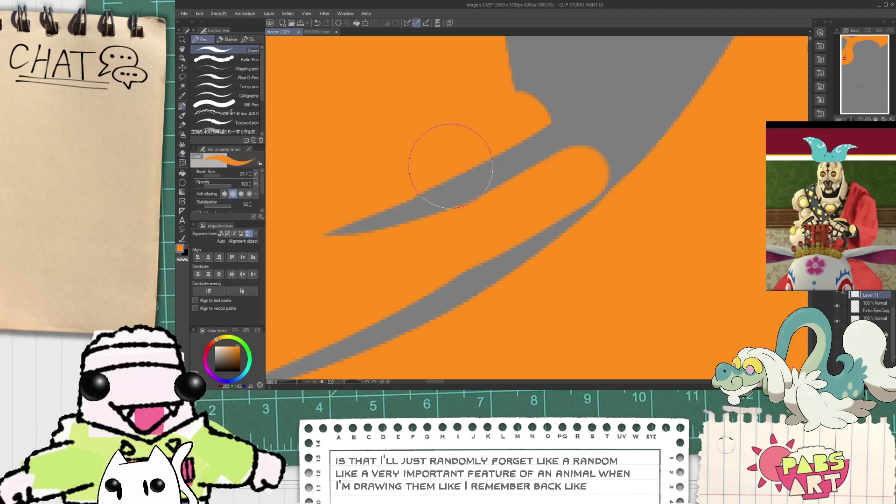
left_click_drag(500, 136, 550, 90)
key("ctrl+z")
key("e")
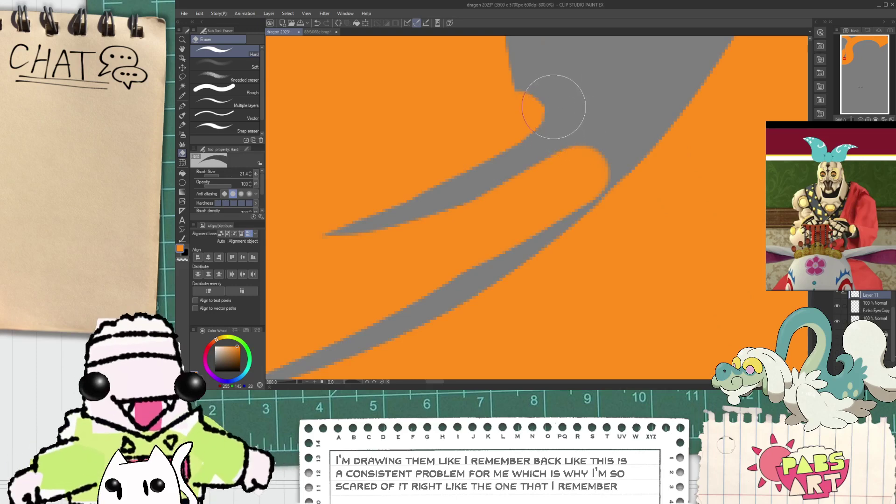
- Erase along the lower crease to widen its upper end where it meets the leaf-shaped gap
scroll(549, 129, "down", 2)
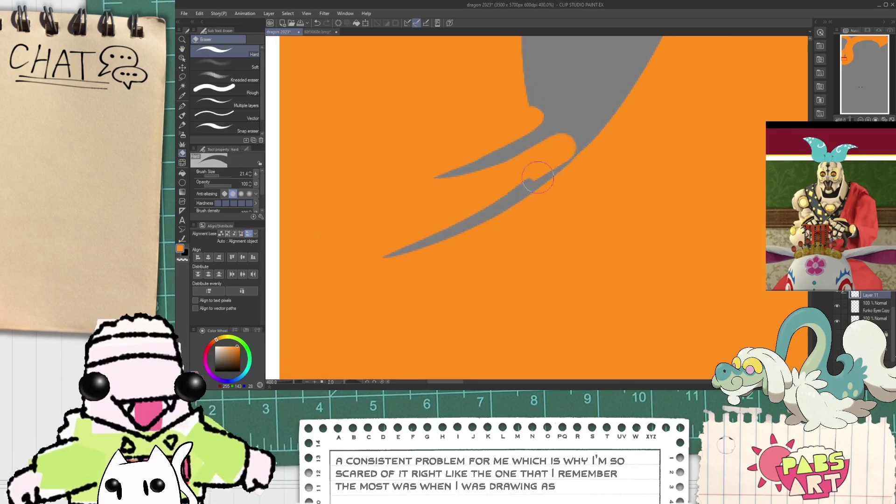
mouse_move(538, 177)
left_mouse_down()
mouse_move(585, 120)
mouse_move(550, 164)
mouse_move(580, 137)
mouse_move(562, 161)
left_mouse_up()
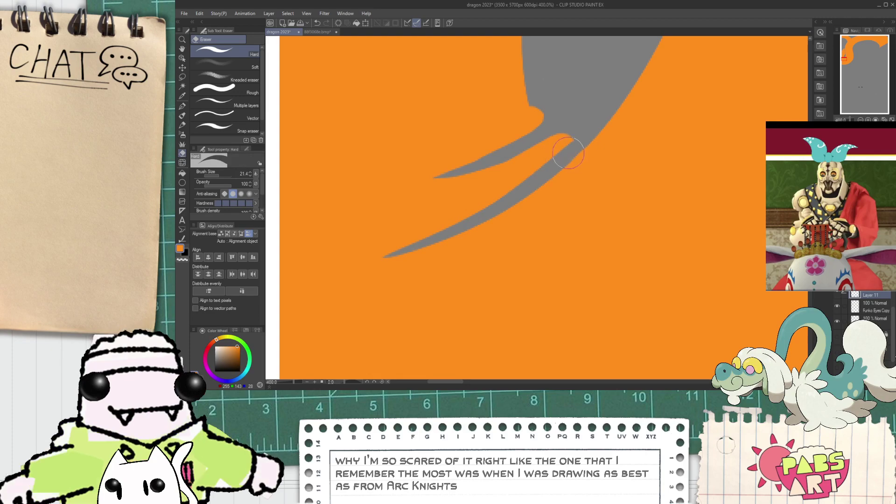
scroll(568, 153, "up", 3)
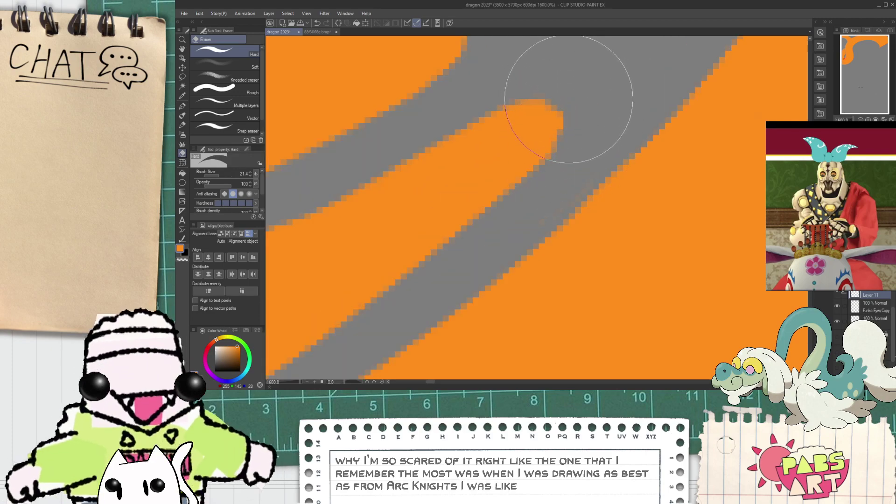
scroll(568, 99, "down", 8)
key("space")
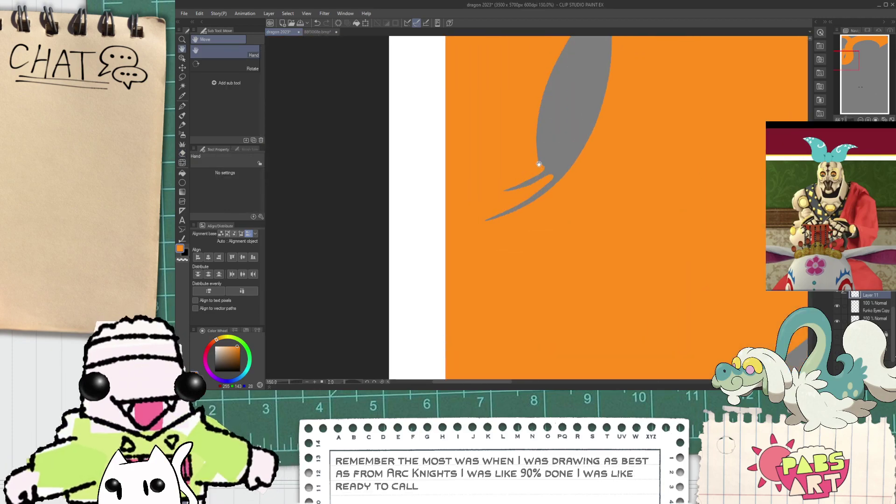
- Erase a short tapered third crease into the orange above the two existing creases, starting from the leaf-shaped gap's edge
scroll(539, 164, "up", 3)
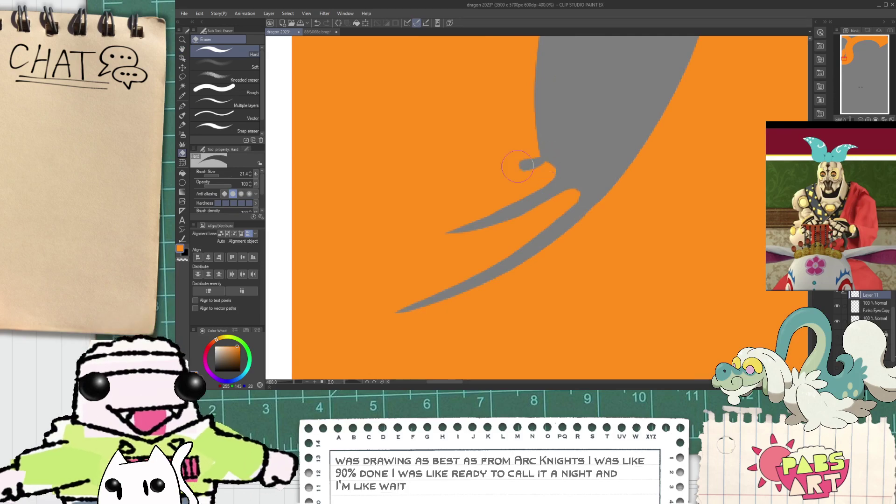
left_click_drag(518, 166, 475, 165)
key("ctrl+z")
left_click_drag(553, 152, 467, 177)
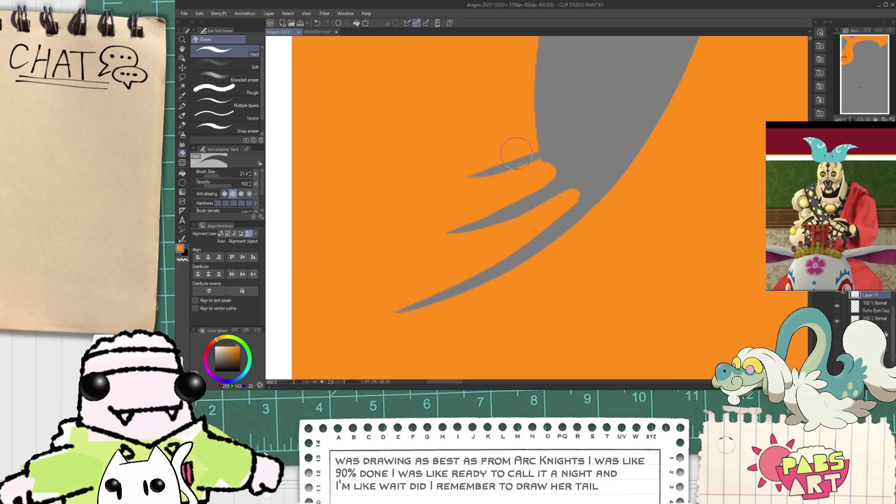
key("ctrl+y")
scroll(530, 157, "down", 8)
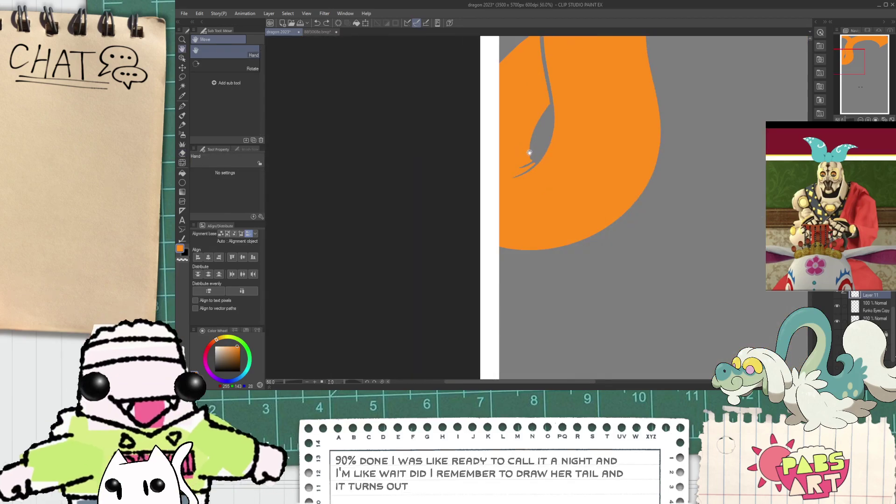
- Erase a thin curved seam separating the small upper coil from the main body, running from its lower corner to the upper notch
scroll(505, 206, "up", 6)
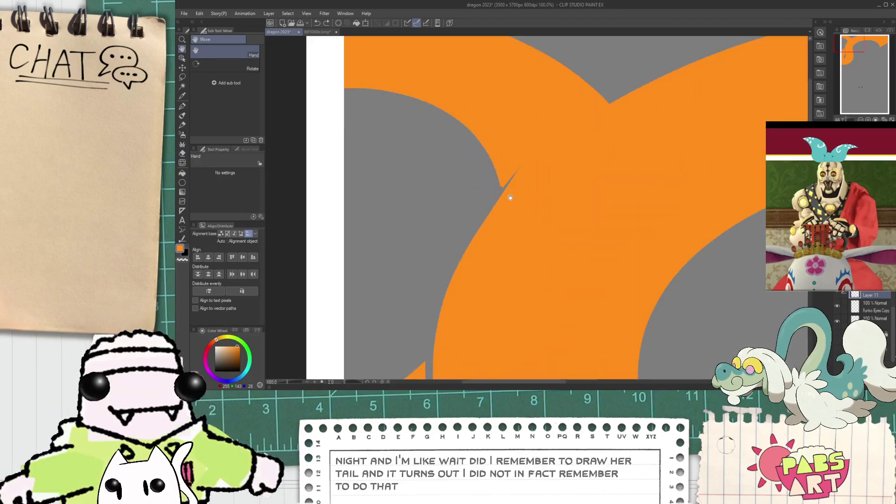
key("e")
key("ctrl+z")
key("ctrl+y")
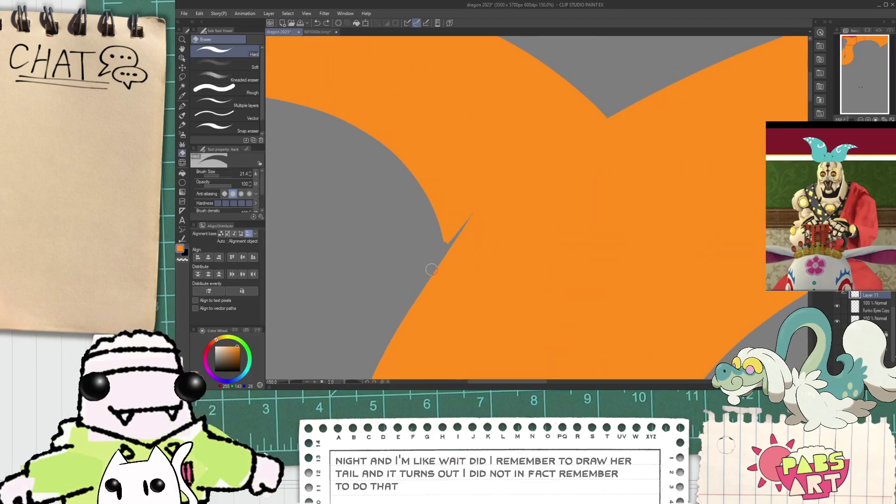
key("ctrl+z")
key("ctrl+y")
key("ctrl+y")
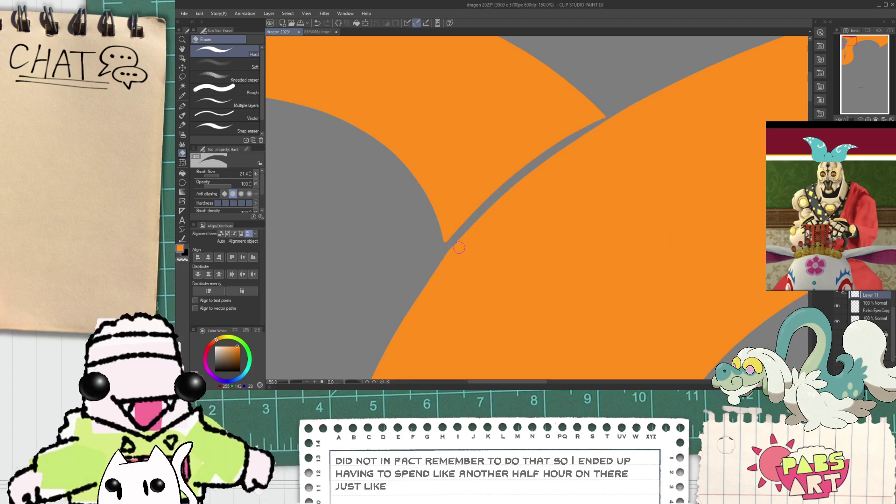
- Review the overlapping tail coils and their separating seams against the whole canvas composition
scroll(459, 248, "down", 5)
key("h")
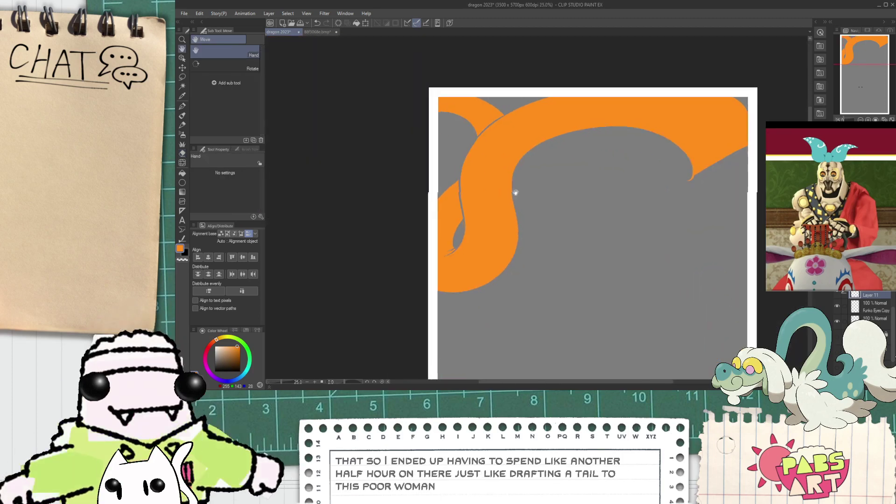
scroll(455, 239, "up", 1)
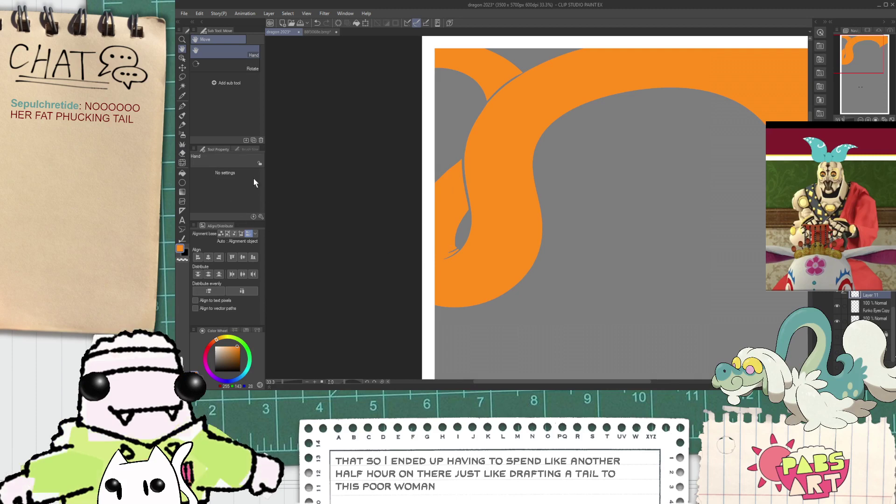
key("j")
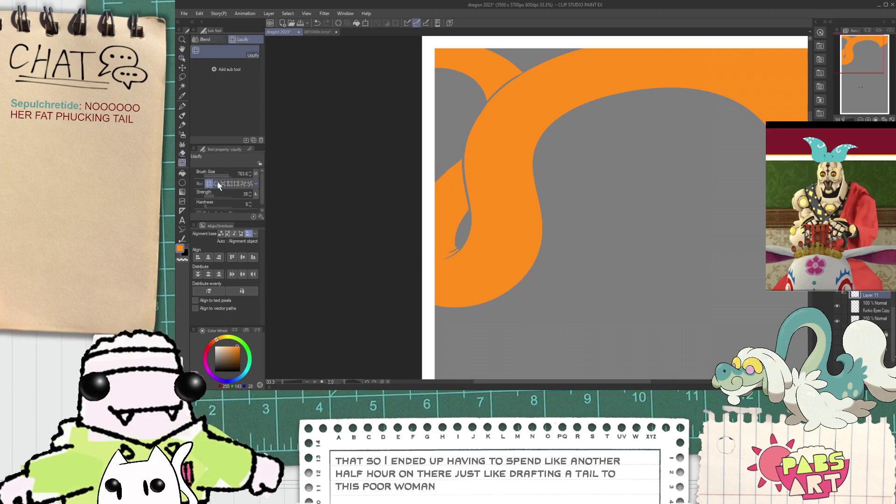
scroll(453, 247, "up", 1)
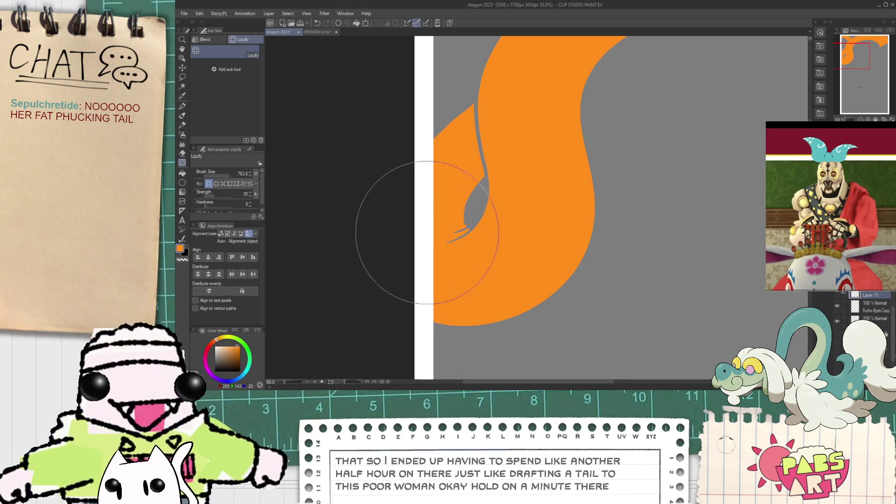
scroll(499, 198, "down", 6)
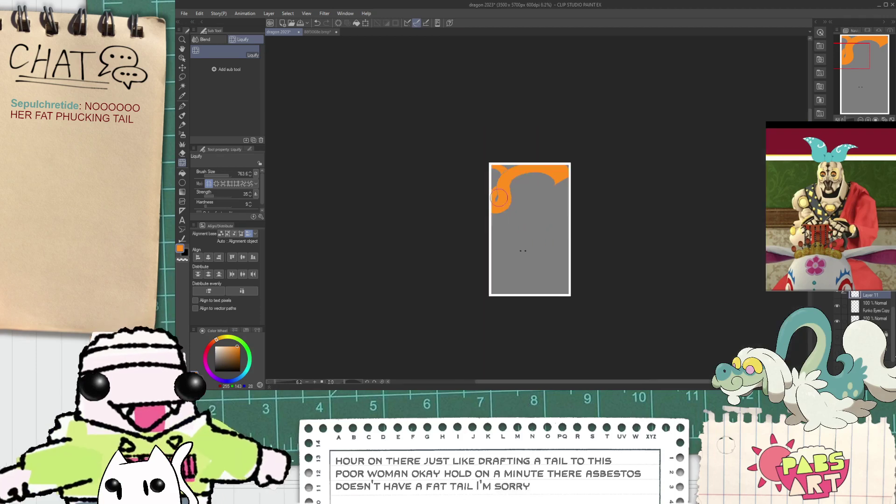
key("space")
left_click_drag(519, 193, 484, 200)
scroll(486, 212, "up", 4)
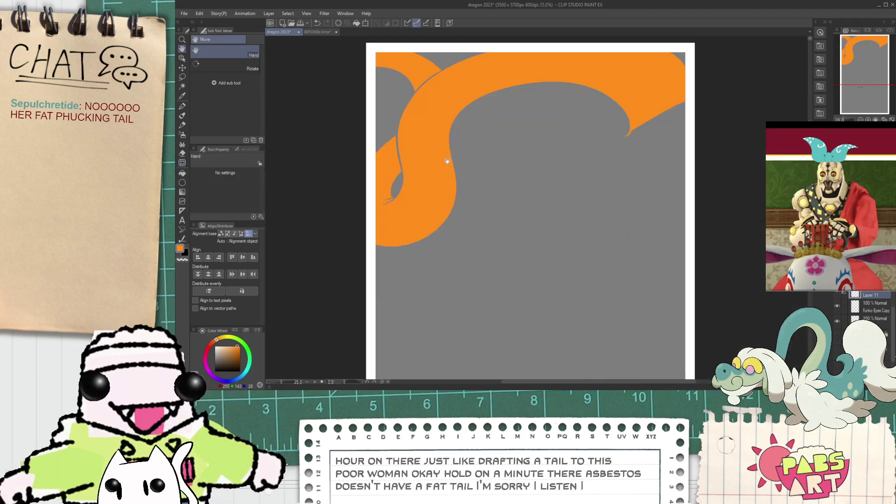
- Trim the thin hooked tip at the end of the body's inner curve with the hard eraser
scroll(464, 190, "up", 6)
key("e")
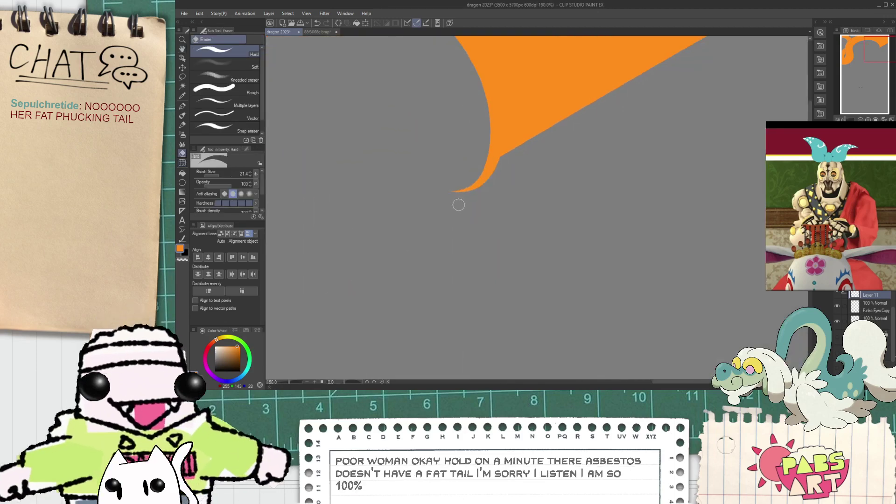
left_click_drag(448, 206, 471, 193)
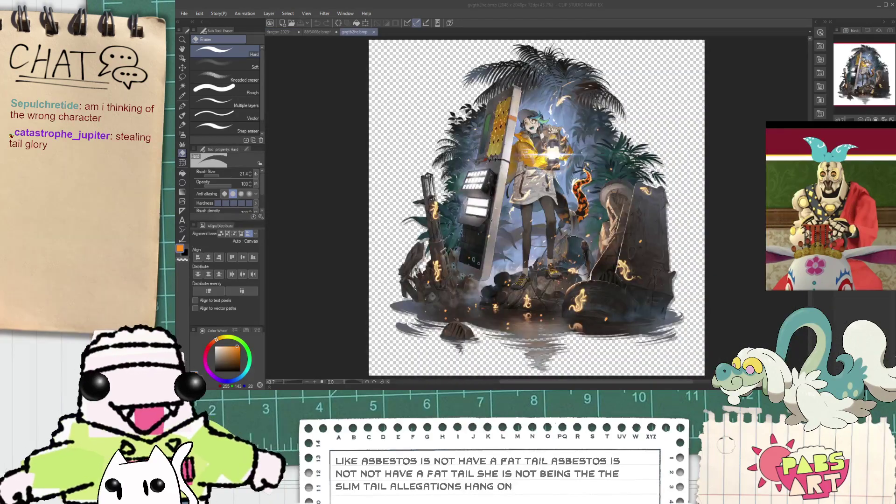
- Examine the orange-and-black patterned tail of the yellow-jacketed character in the reference illustration
scroll(585, 236, "up", 5)
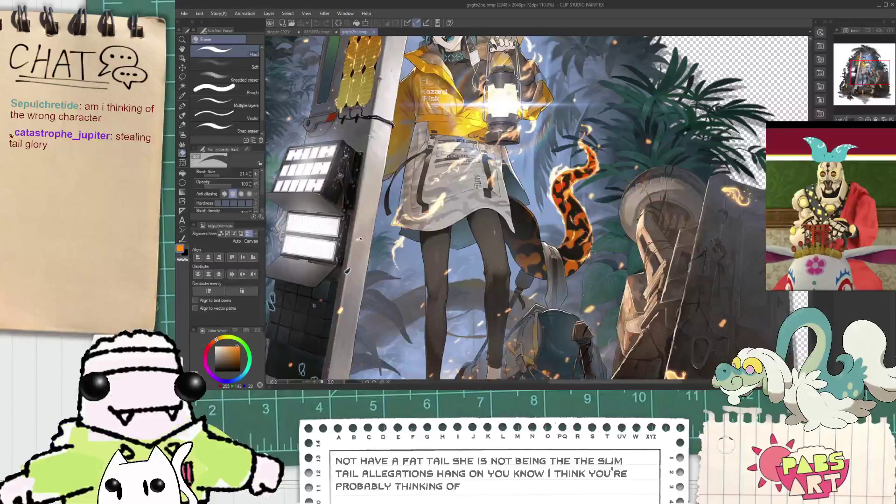
scroll(584, 235, "up", 2)
scroll(564, 144, "down", 1)
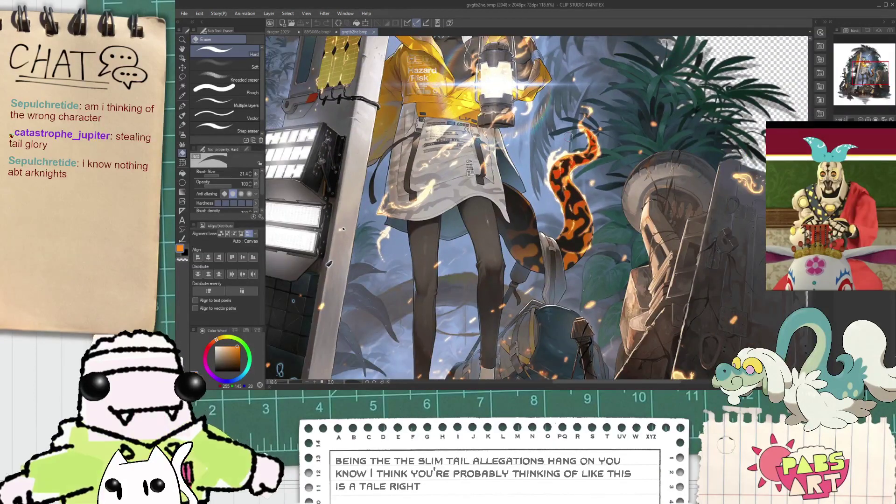
scroll(576, 140, "down", 5)
scroll(570, 61, "up", 6)
scroll(571, 62, "down", 1)
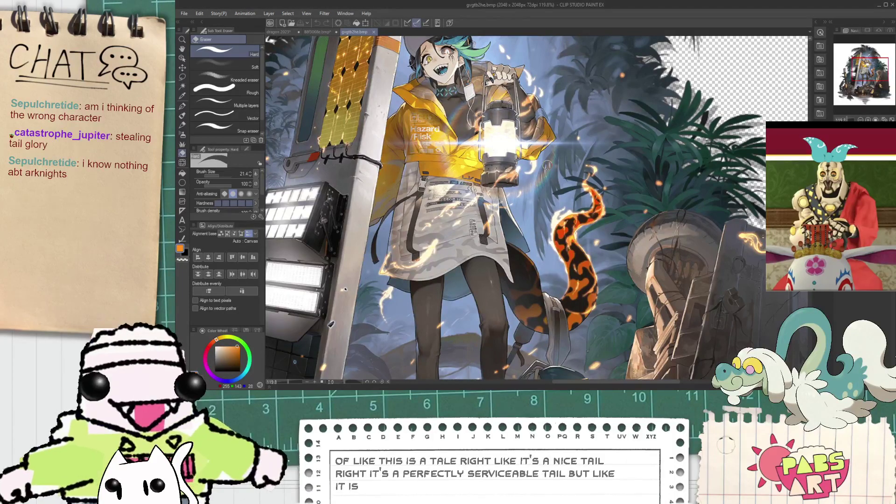
scroll(587, 215, "down", 2)
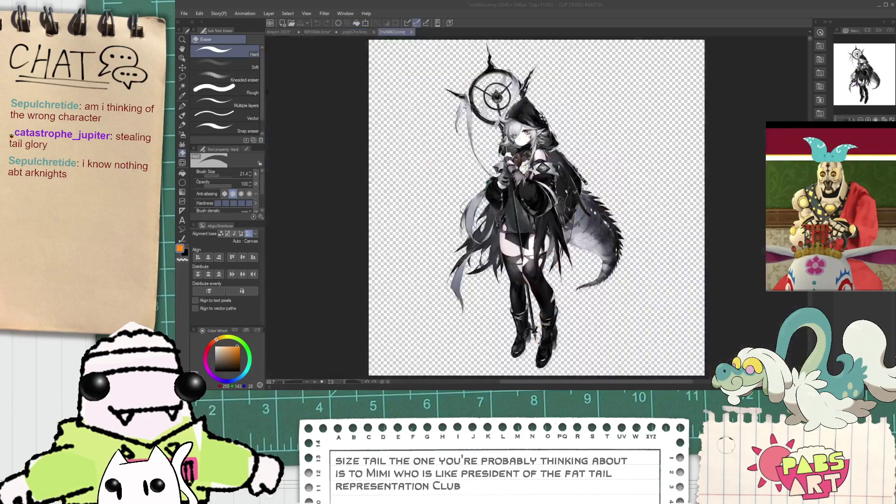
- Examine the thick spiked tail of the black-hooded character in the second reference image
left_click(520, 27)
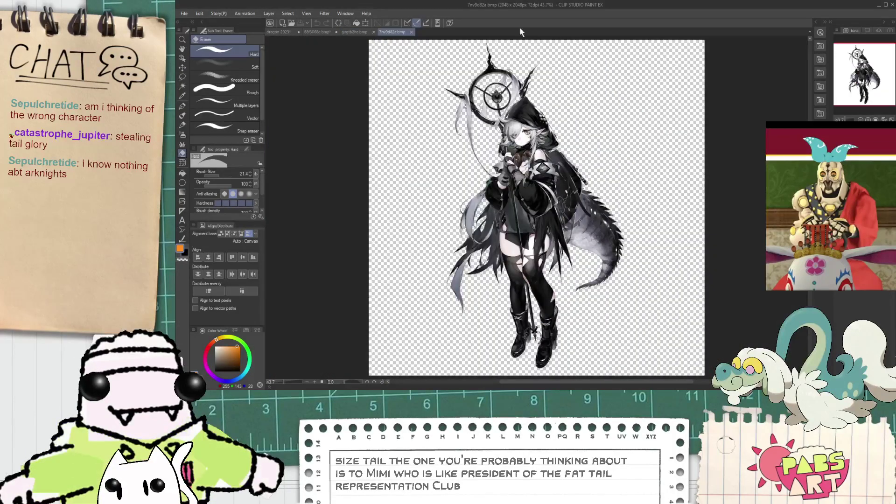
scroll(565, 218, "up", 4)
key("space")
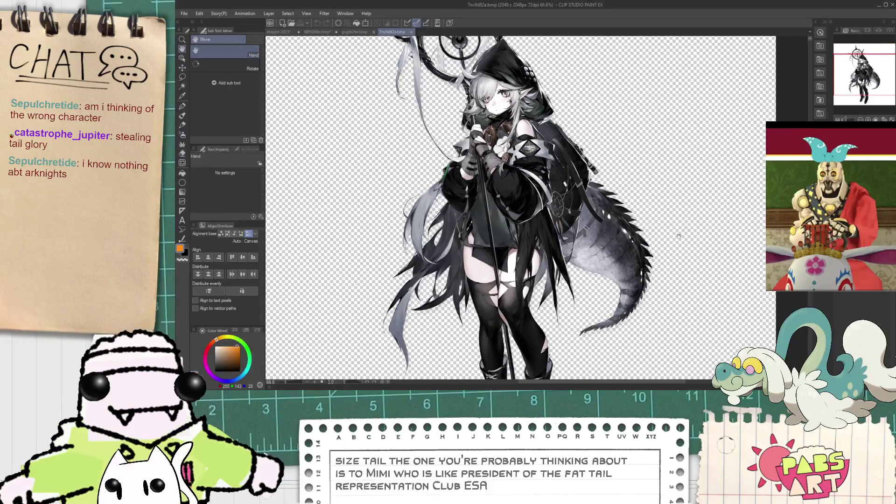
scroll(673, 231, "up", 1)
left_click_drag(672, 230, 666, 228)
scroll(666, 228, "down", 2)
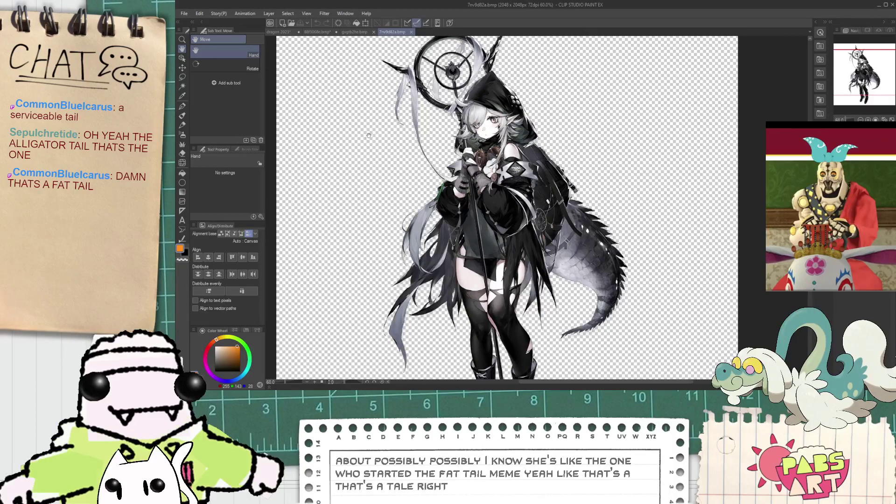
- Look over the yellow-jacketed character's illustration again, and return to the dragon 2023 canvas
left_click(356, 32)
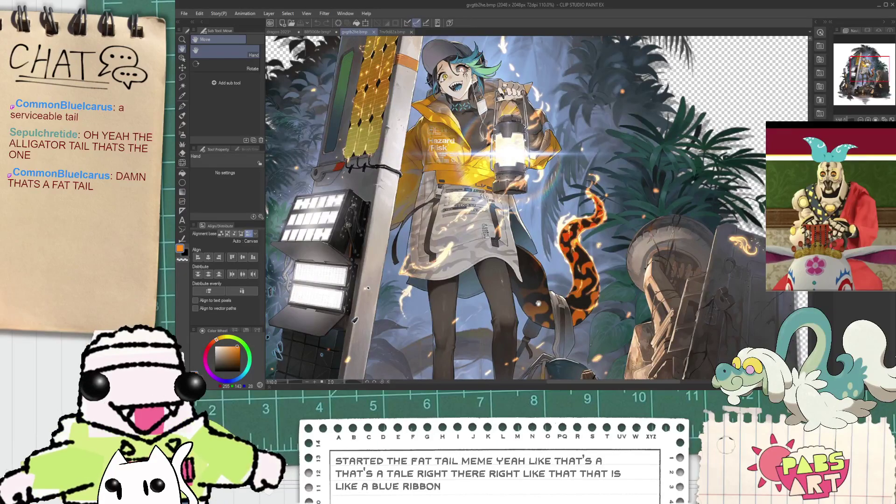
scroll(533, 295, "down", 4)
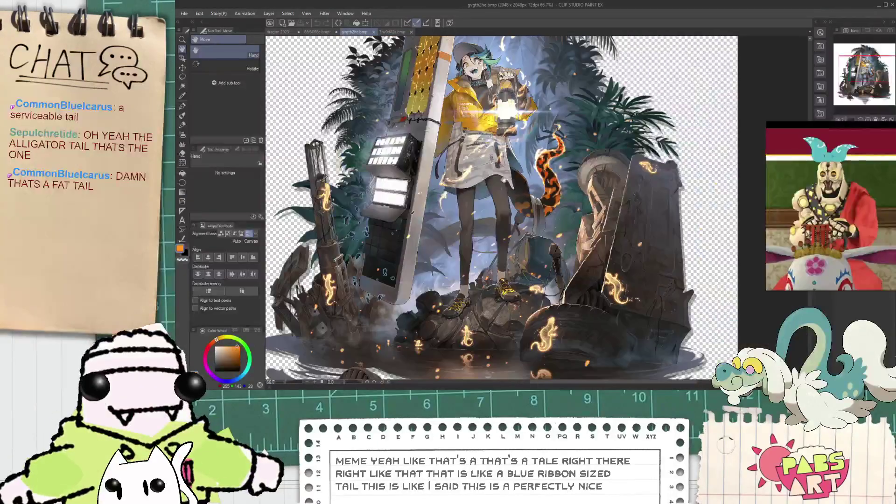
scroll(504, 180, "down", 1)
left_click_drag(504, 179, 491, 221)
scroll(424, 130, "up", 2)
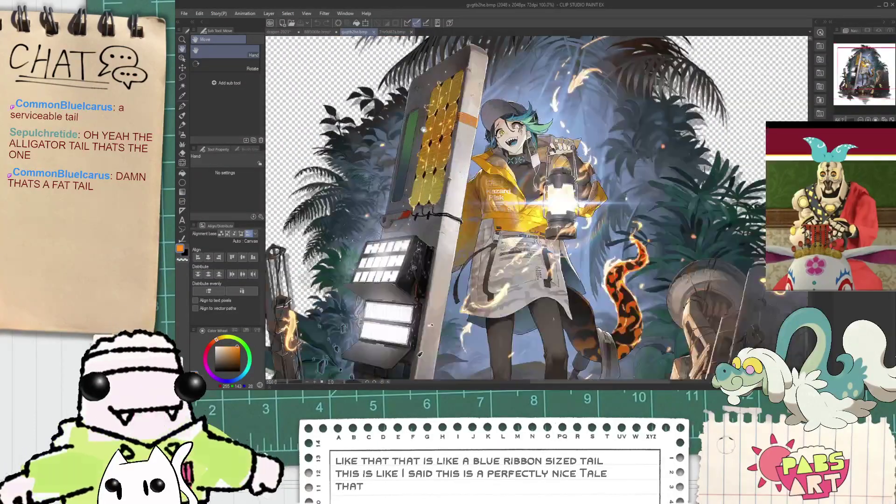
left_click(318, 31)
left_click(284, 30)
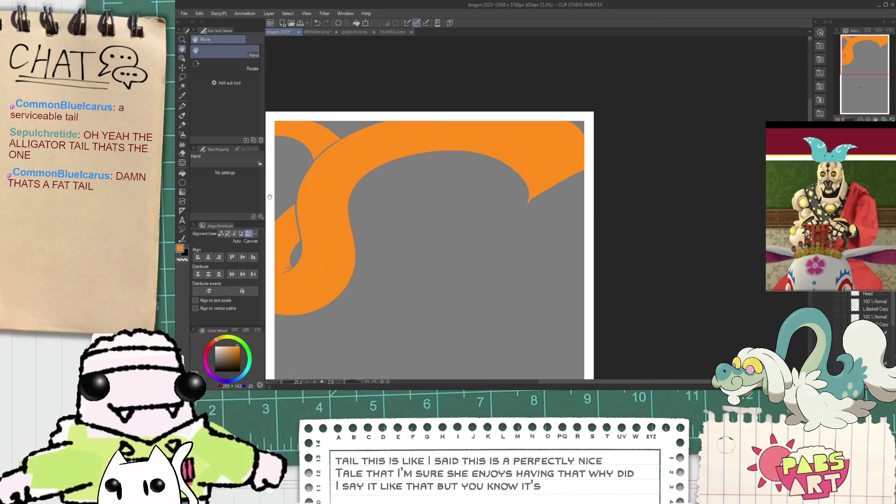
- Carve another short crease beside the existing ones at the inner corner of the coil with the hard eraser
left_click_drag(462, 231, 494, 232)
scroll(325, 147, "up", 2)
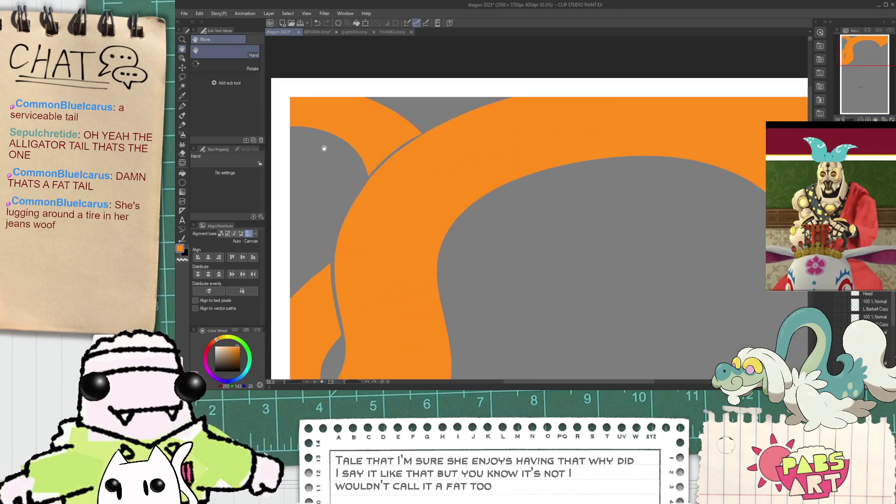
left_click_drag(349, 202, 396, 178)
scroll(396, 179, "down", 1)
scroll(375, 213, "up", 10)
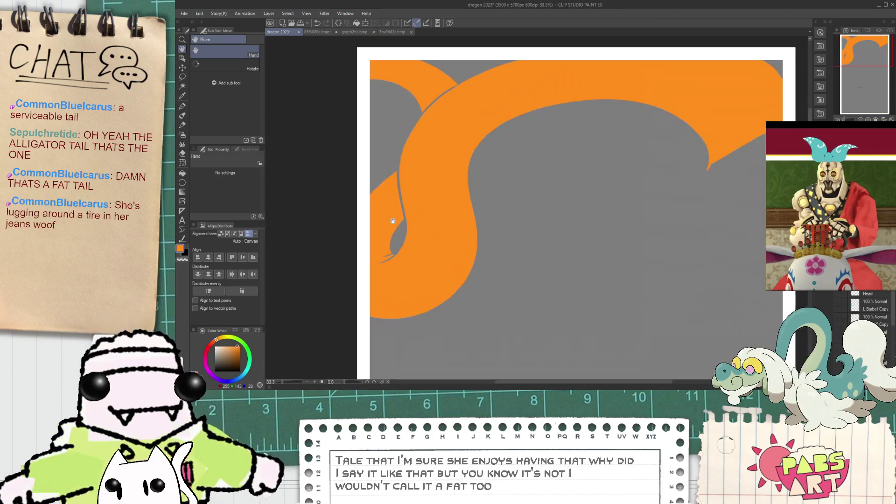
key("e")
left_click_drag(418, 240, 332, 234)
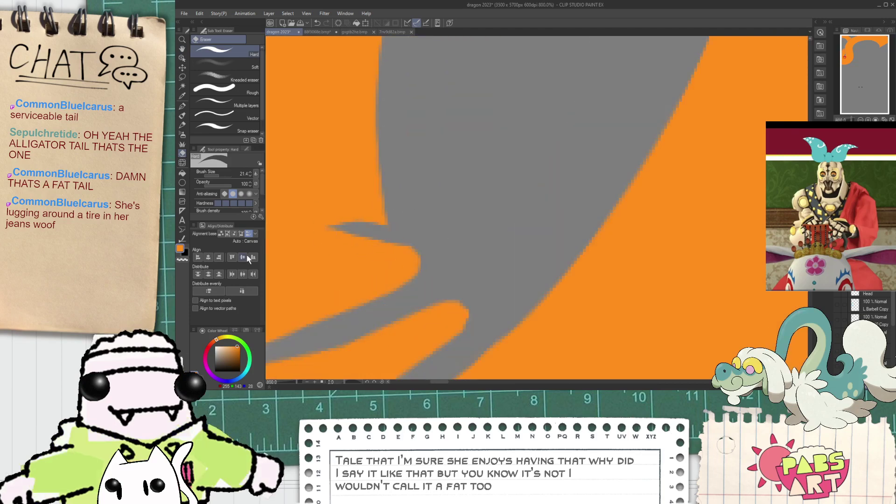
key("ctrl+z")
scroll(332, 232, "down", 2)
mouse_move(398, 209)
left_mouse_down()
mouse_move(522, 178)
mouse_move(390, 224)
left_mouse_up()
key("e")
scroll(421, 219, "down", 5)
scroll(459, 218, "down", 1)
key("h")
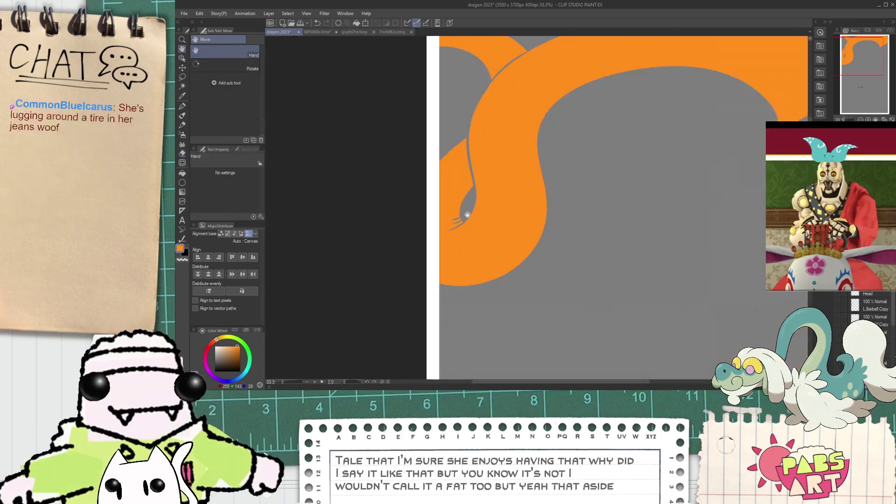
left_click_drag(532, 117, 495, 180)
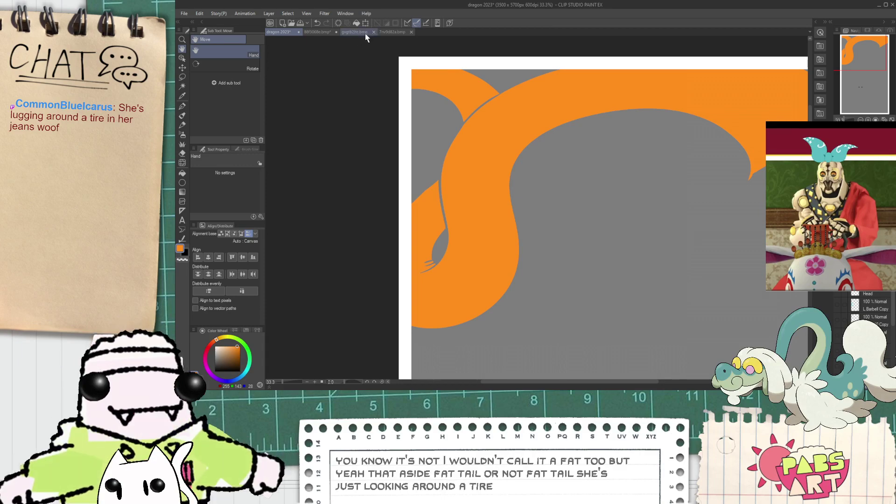
- Compare the black-hooded character's spiked tail with the yellow-jacketed character's patterned tail and the bag it lifts
left_click(388, 32)
scroll(398, 84, "down", 1)
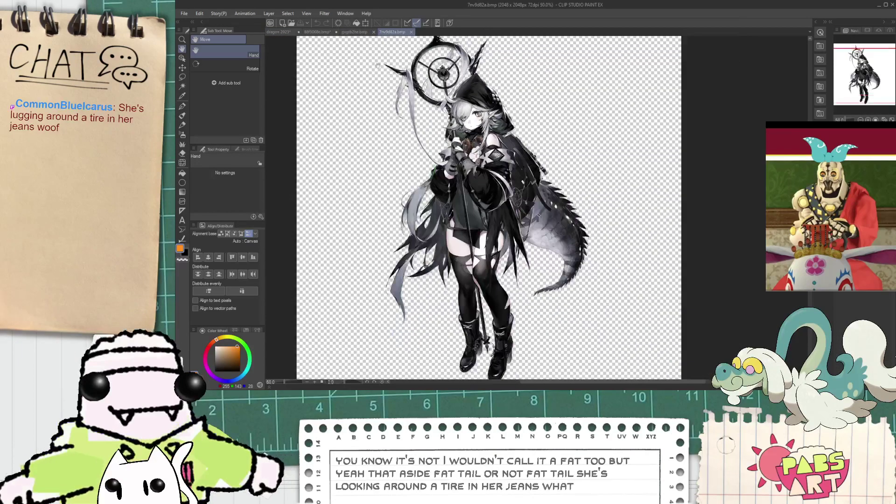
left_click(355, 32)
scroll(467, 186, "down", 2)
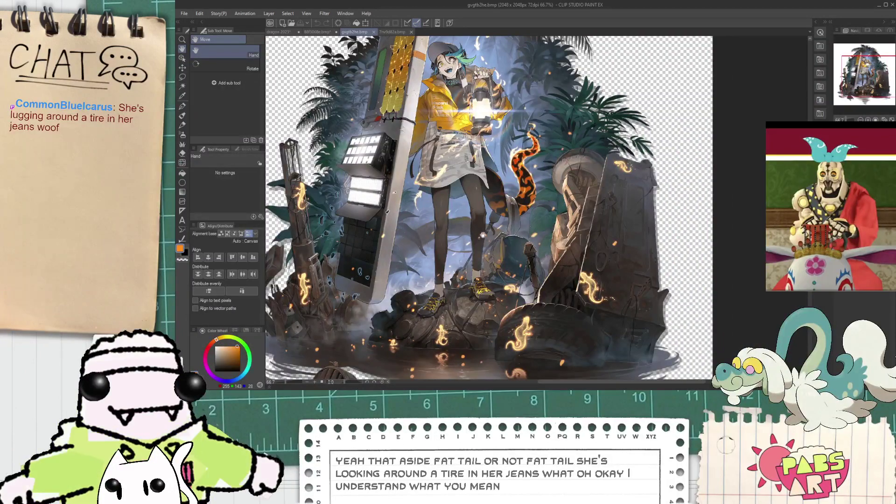
scroll(483, 234, "up", 3)
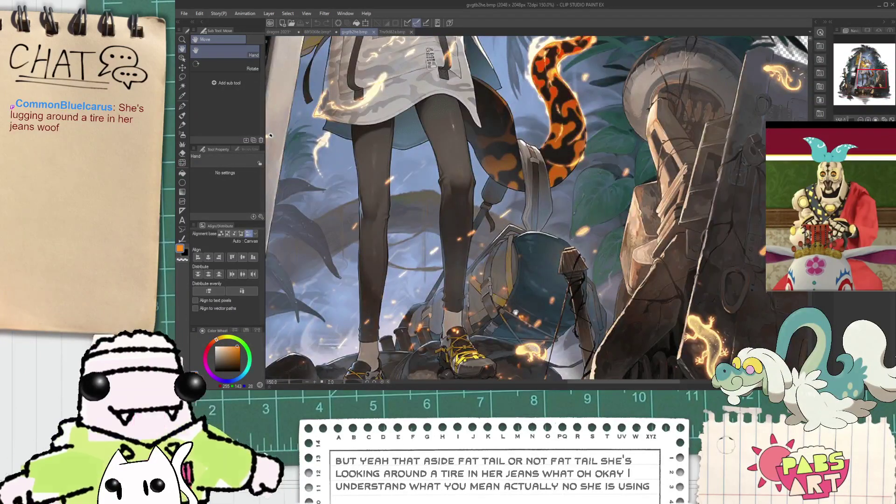
scroll(504, 293, "down", 2)
scroll(507, 267, "down", 1)
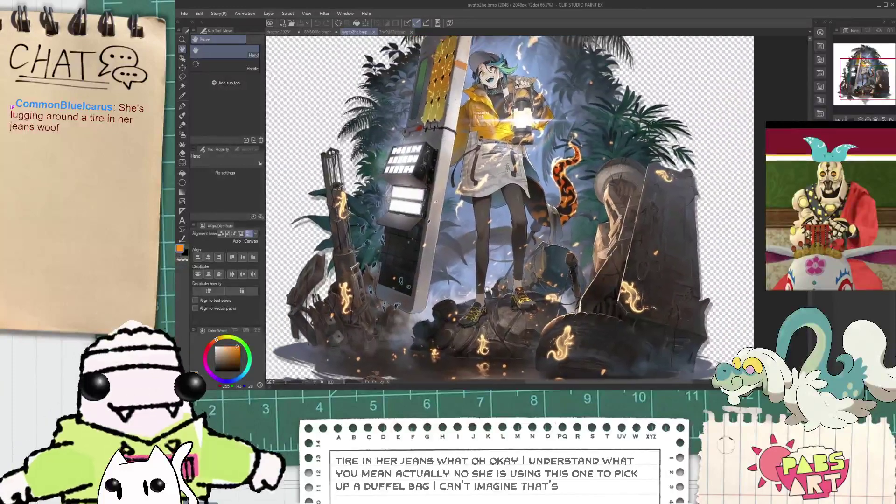
- Examine the large door-like shield with mounted lights held by the yellow-jacketed character
left_click_drag(429, 263, 451, 295)
scroll(452, 138, "up", 1)
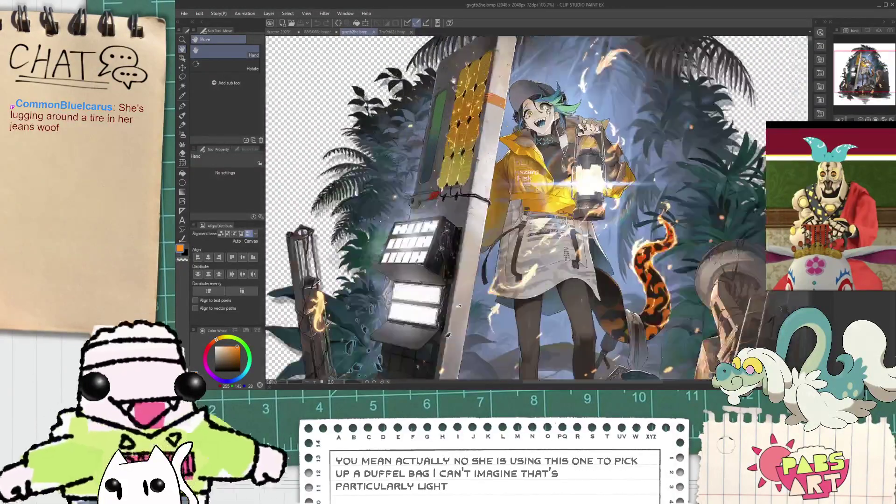
scroll(452, 93, "up", 1)
scroll(452, 93, "down", 1)
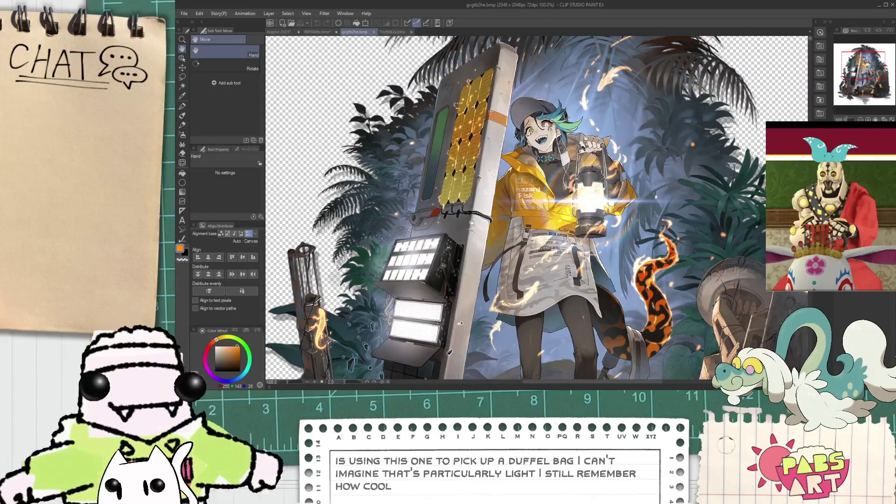
left_click_drag(437, 196, 497, 162)
left_click_drag(493, 225, 483, 192)
scroll(476, 133, "up", 4)
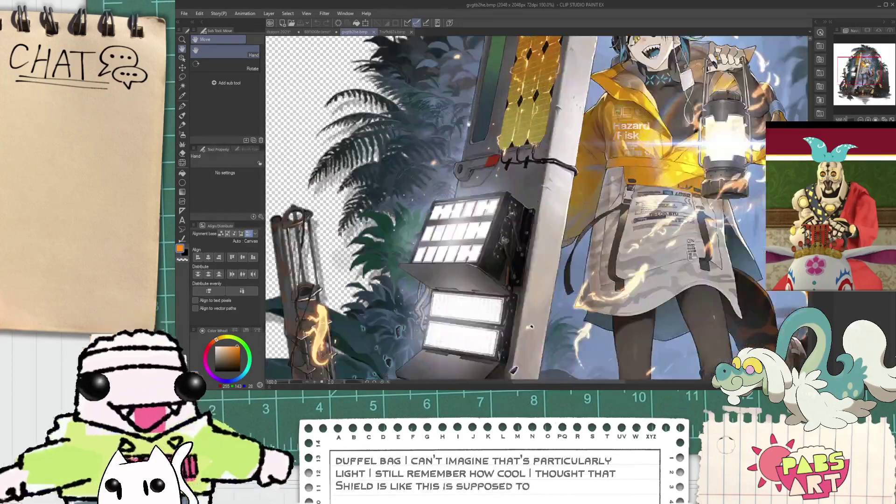
scroll(476, 135, "down", 4)
left_click_drag(483, 150, 485, 179)
scroll(485, 178, "down", 3)
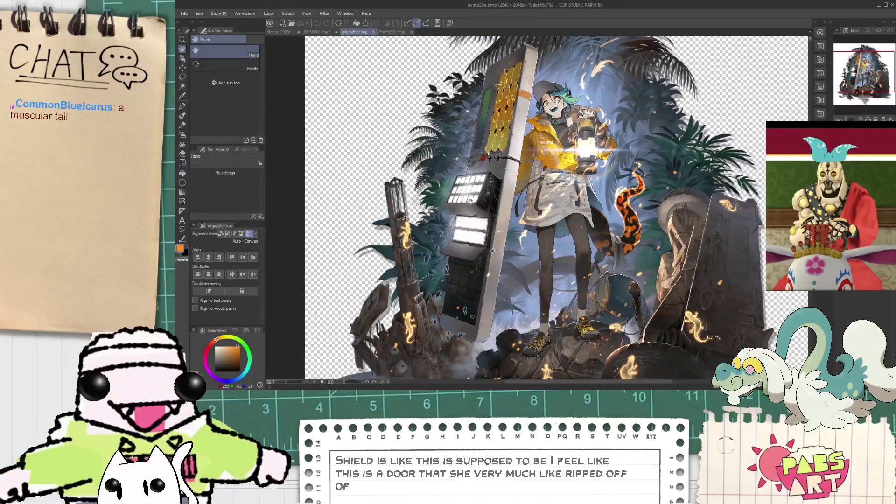
left_click_drag(499, 141, 493, 191)
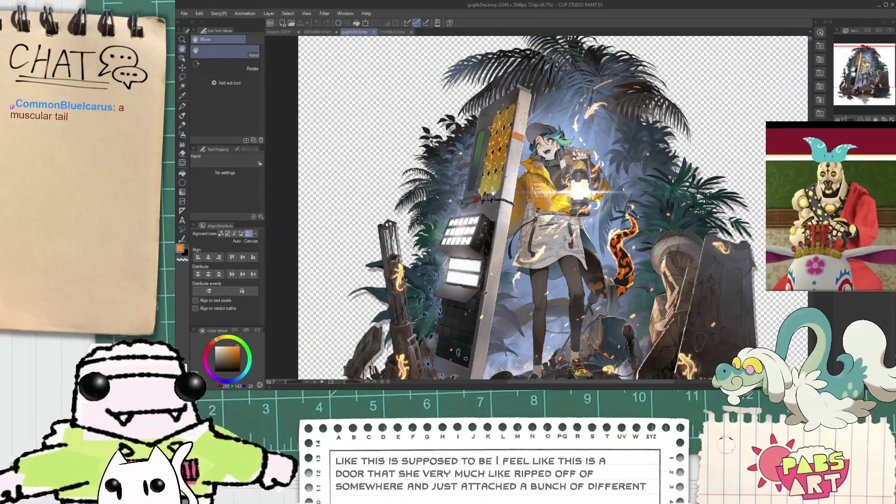
left_click_drag(508, 239, 495, 215)
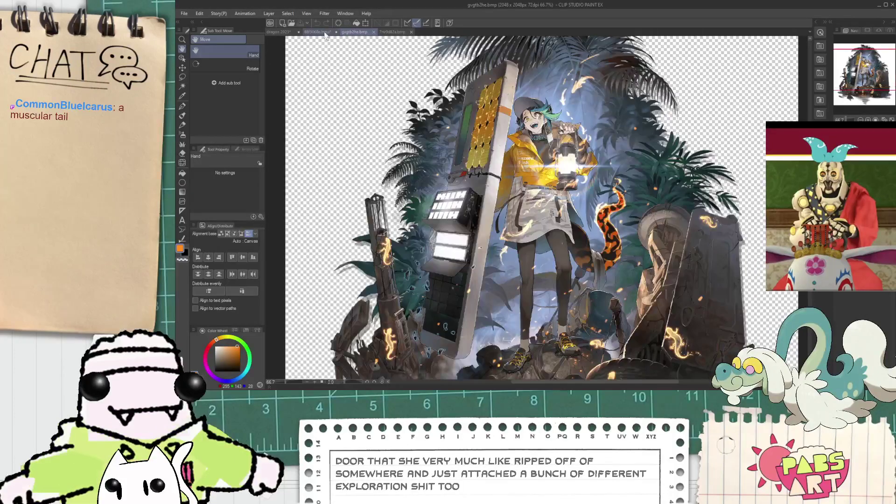
- Return to the dragon 2023 canvas and show the layer with the large orange body coil
left_click(279, 31)
scroll(464, 217, "down", 4)
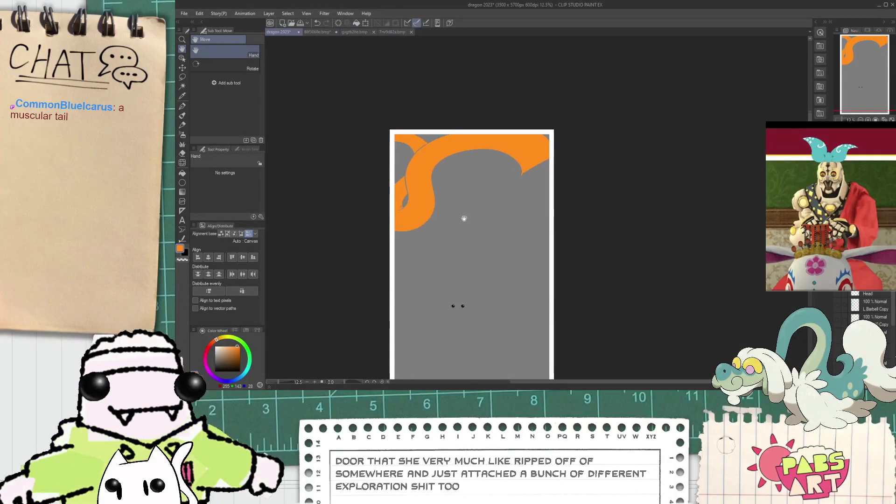
scroll(427, 123, "up", 2)
scroll(427, 123, "up", 3)
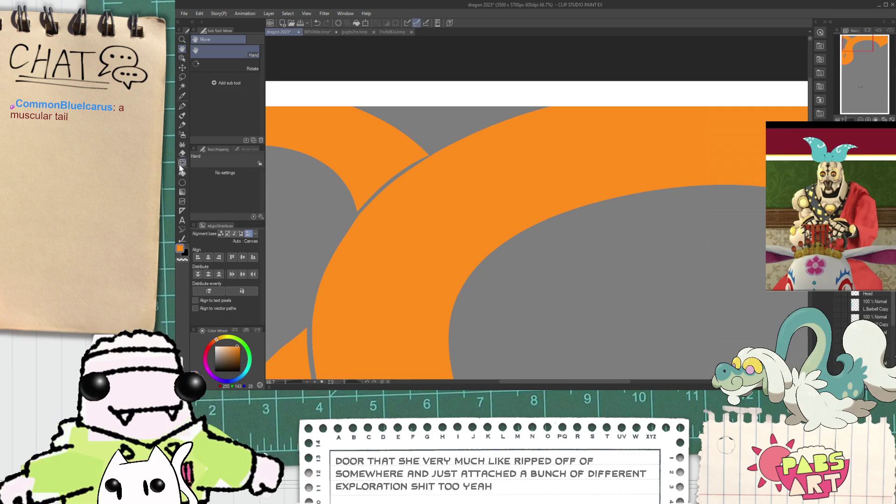
left_click(182, 164)
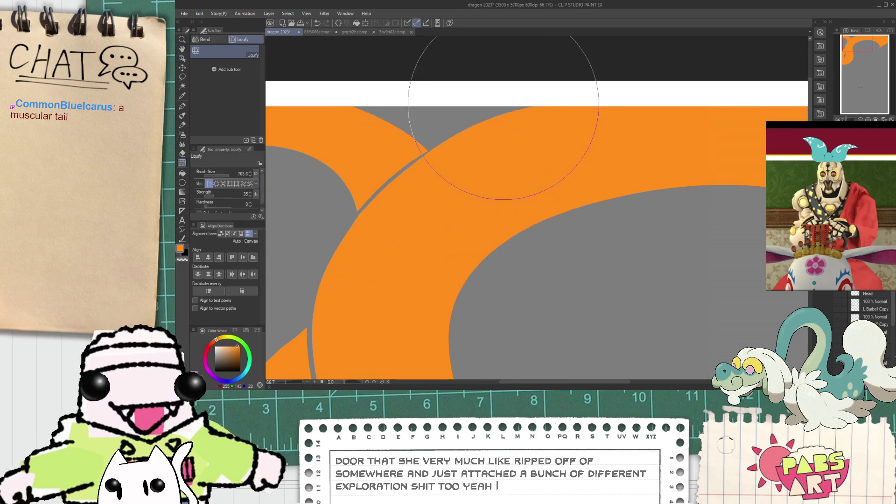
scroll(533, 124, "down", 5)
key("space")
left_click_drag(549, 207, 425, 201)
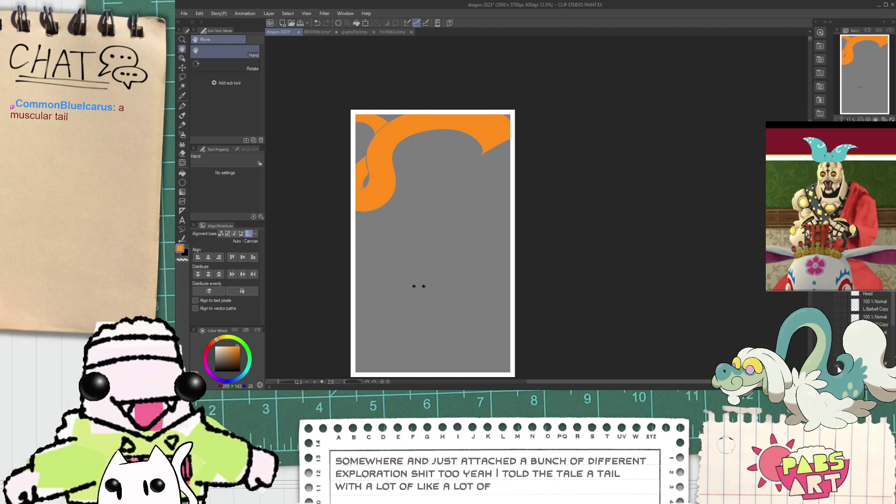
left_click_drag(537, 248, 553, 283)
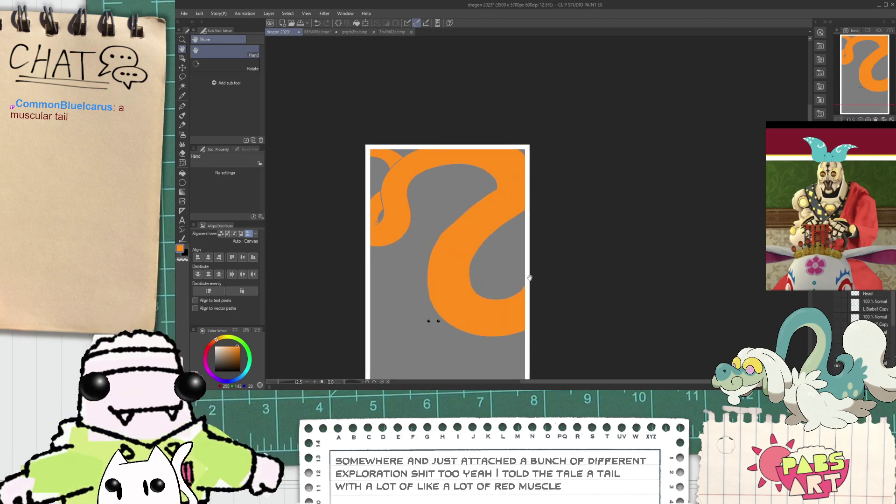
- Show the body coil segment on Layer 7 at full opacity, and show the dragon's Head layer
scroll(523, 269, "up", 3)
scroll(534, 242, "down", 3)
left_click_drag(534, 242, 538, 253)
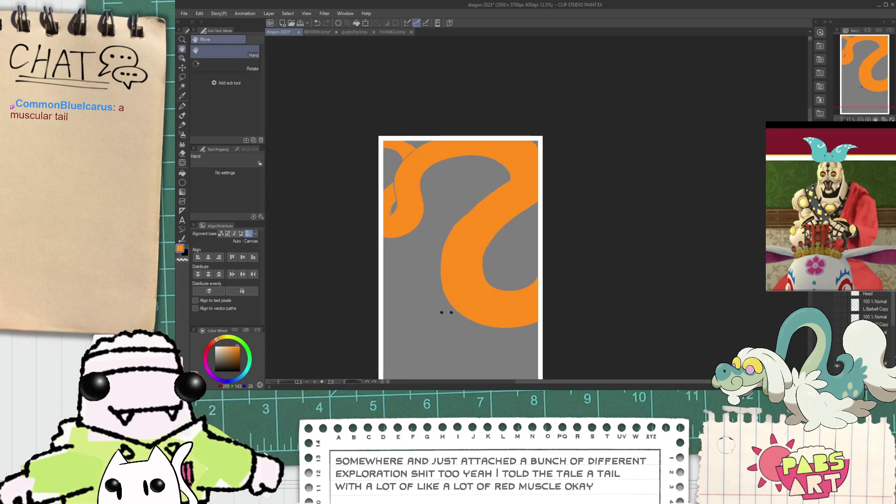
left_click(839, 351)
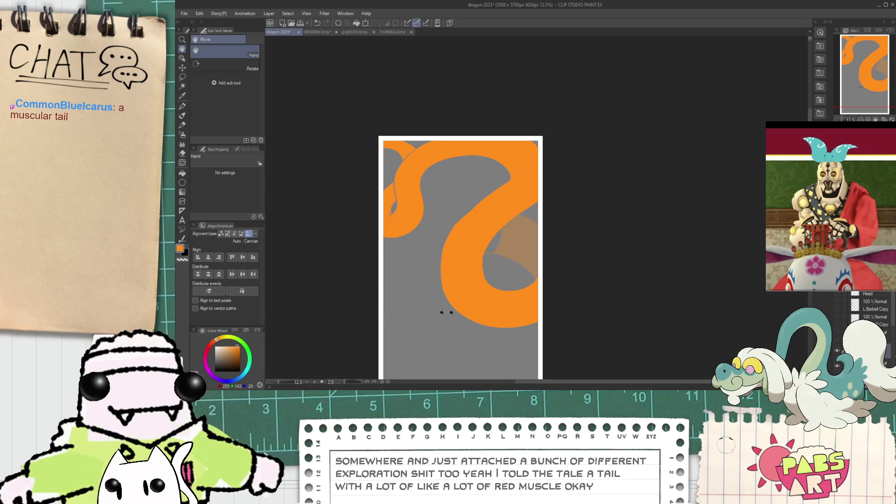
left_click(839, 351)
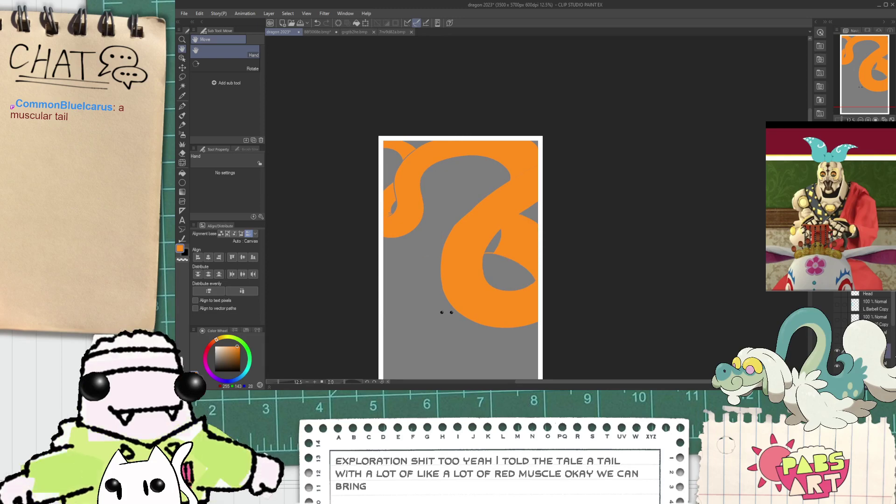
left_click(839, 292)
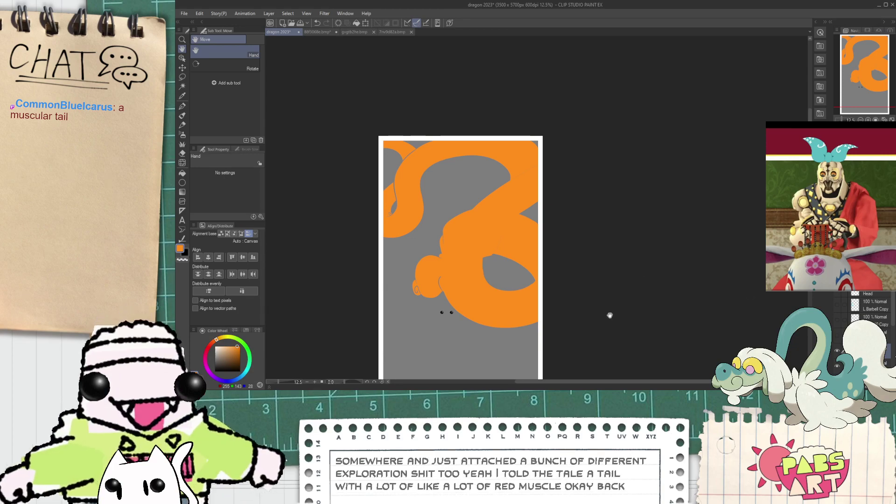
left_click_drag(569, 318, 567, 298)
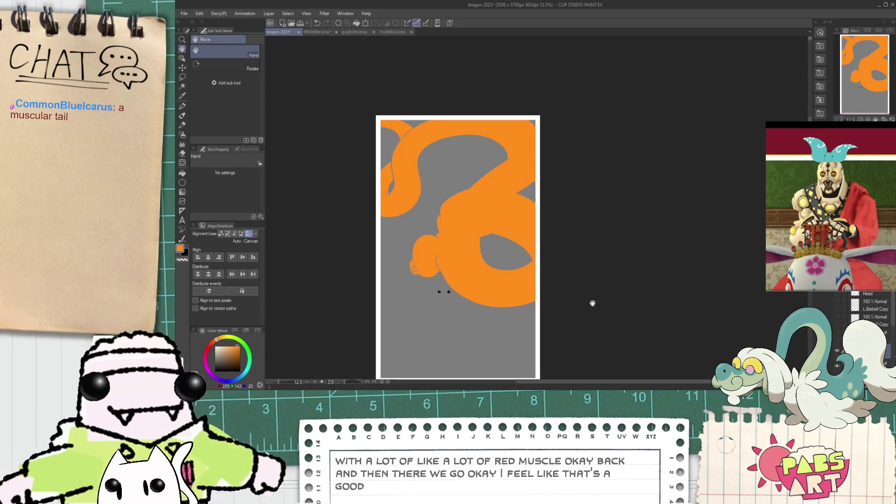
- Add a new layer above the Head layer, and show the antler and red beard layers while keeping the blue barbel hidden
left_click(870, 294)
key("p")
key("ctrl+shift+n")
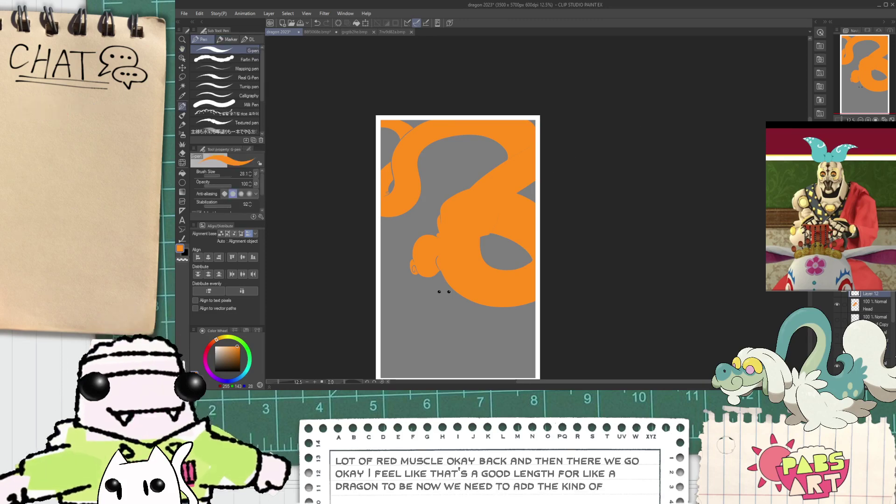
left_click_drag(838, 350, 838, 320)
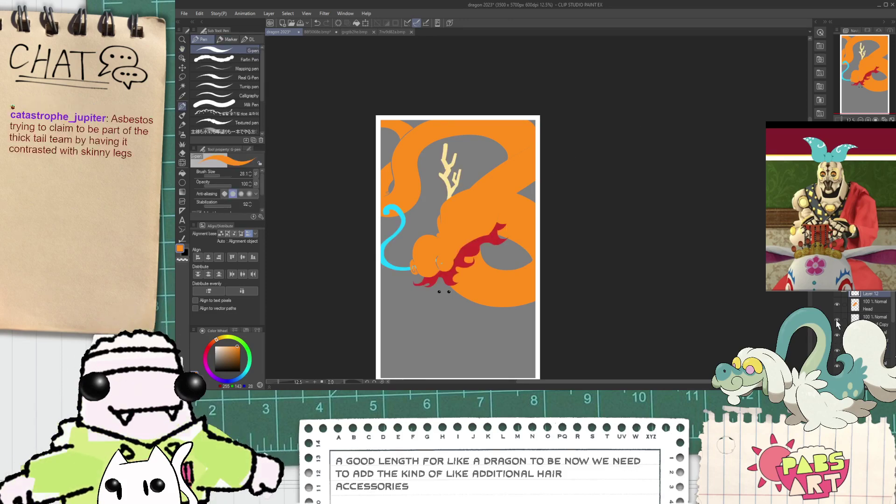
left_click(836, 321)
- Sample the beard's red as the drawing colour and switch to the G-pen
key("i")
scroll(465, 242, "up", 2)
scroll(466, 242, "up", 1)
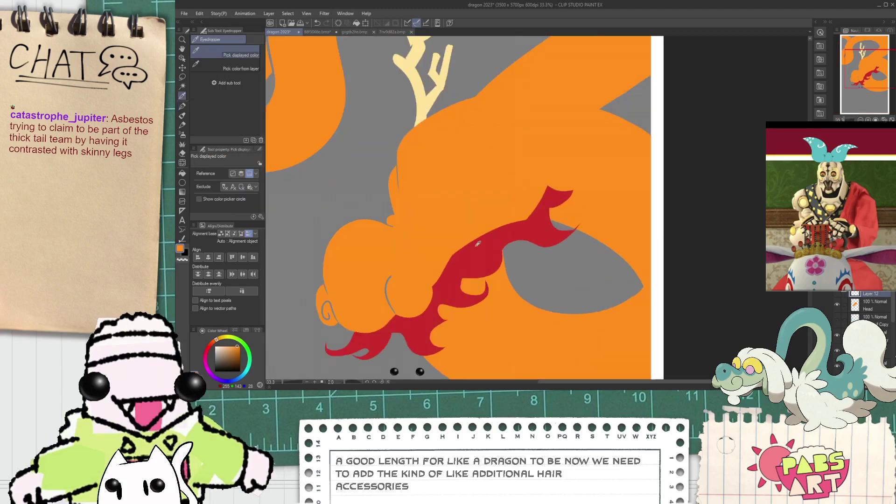
scroll(467, 243, "down", 1)
key("h")
scroll(481, 234, "up", 1)
key("i")
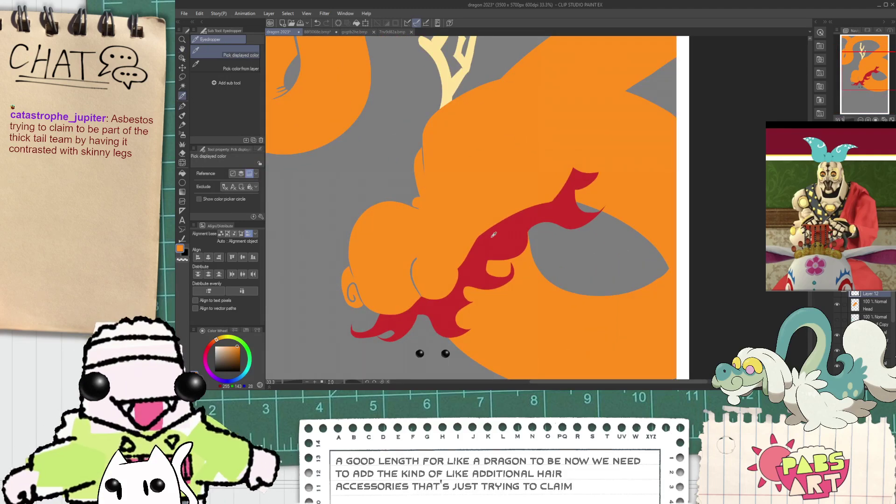
left_click(505, 242)
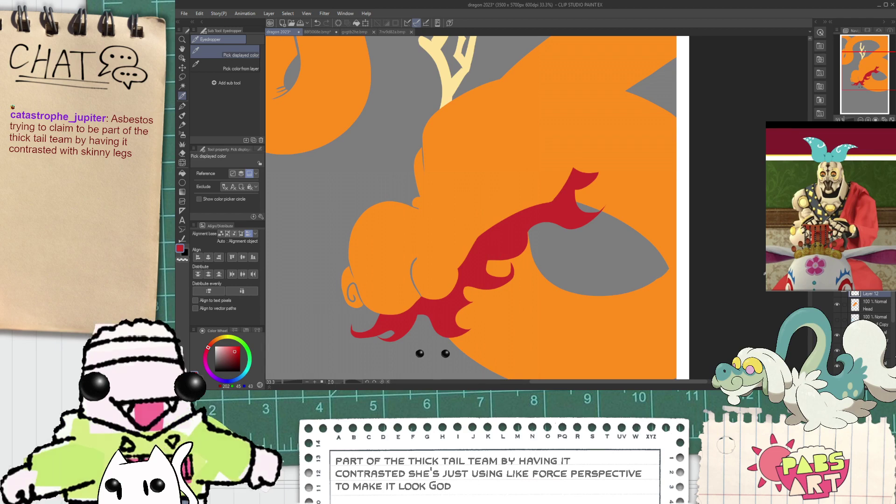
key("space")
left_click_drag(541, 189, 546, 250)
key("p")
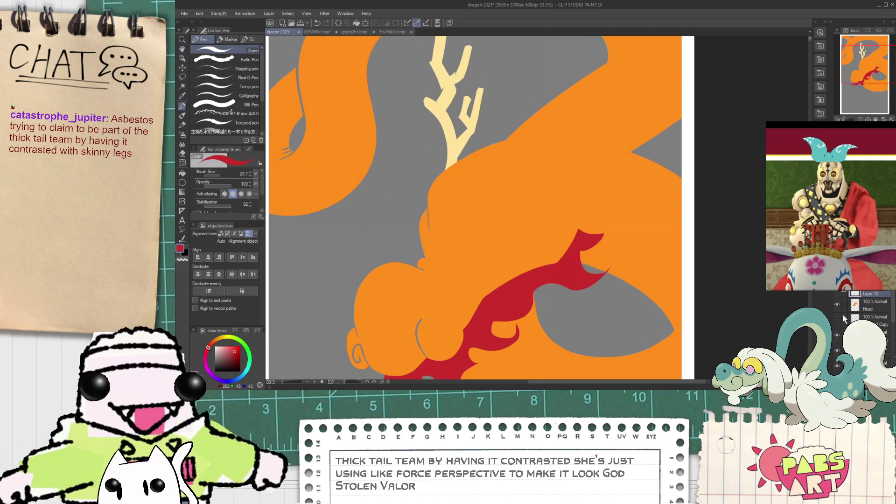
- Lower Layer 7's opacity to 64% and make the large body coil layer beneath it semi-transparent
left_click(870, 307)
left_click(871, 365)
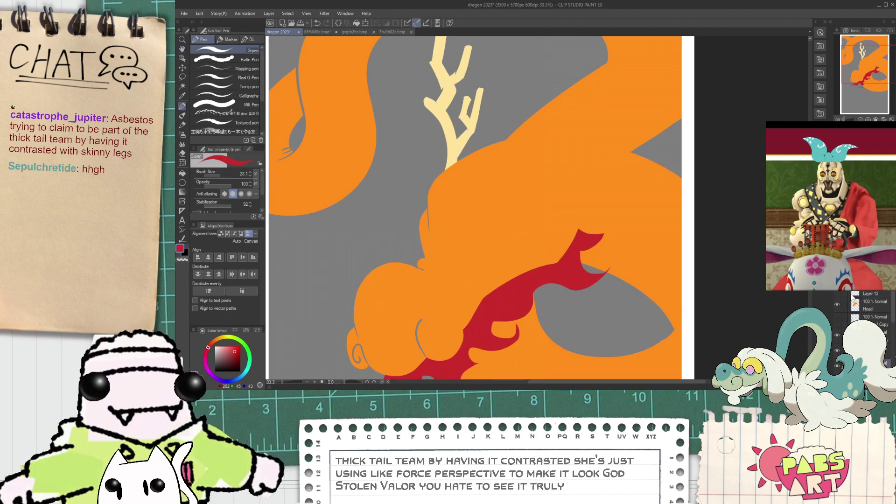
left_click(881, 182)
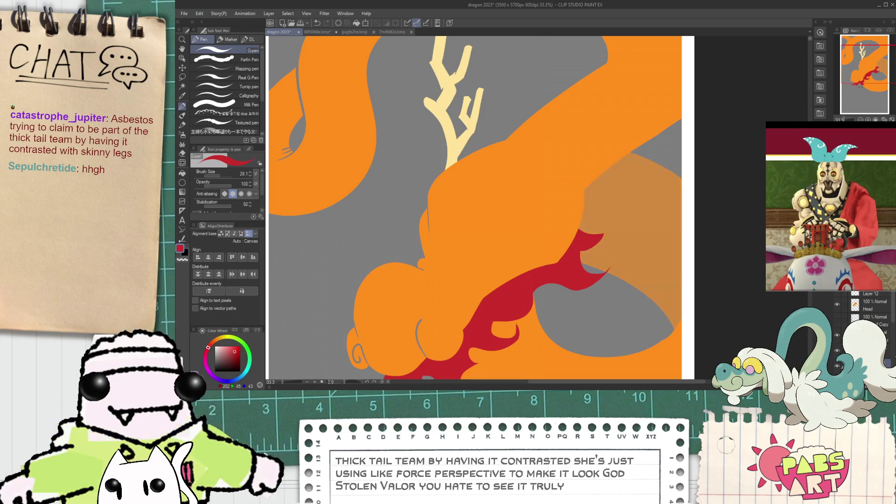
left_click_drag(894, 294, 894, 317)
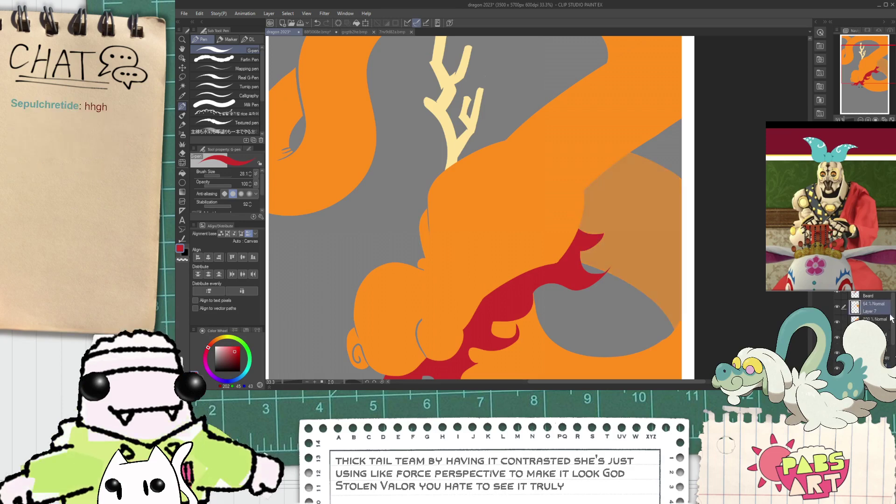
left_click(876, 322)
left_click(874, 182)
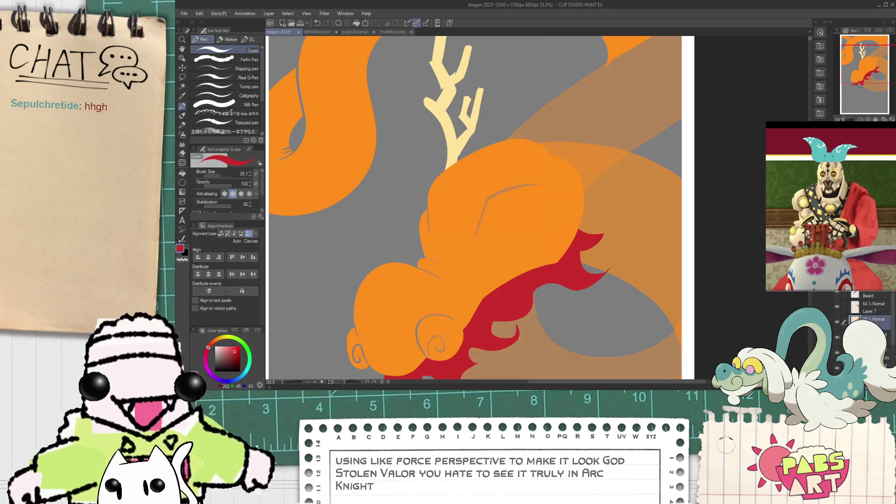
- Make the remaining opaque body coil, including its curl beside the antler, semi-transparent
left_click(876, 337)
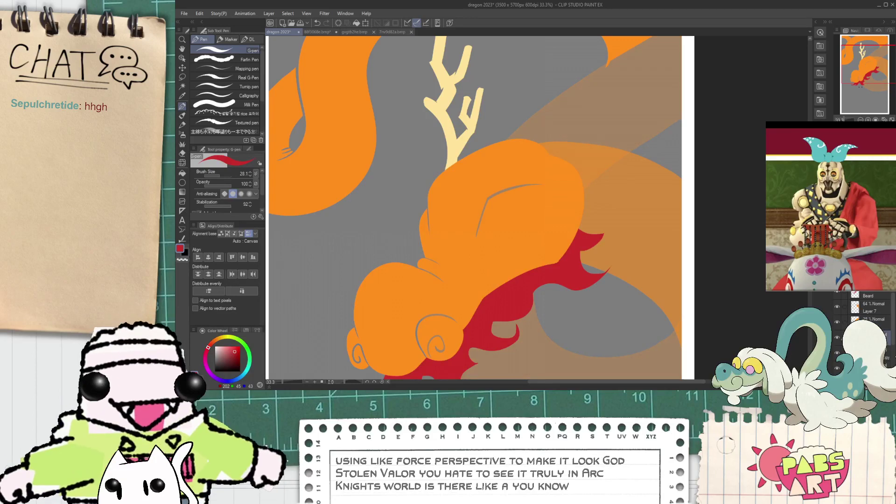
left_click(874, 182)
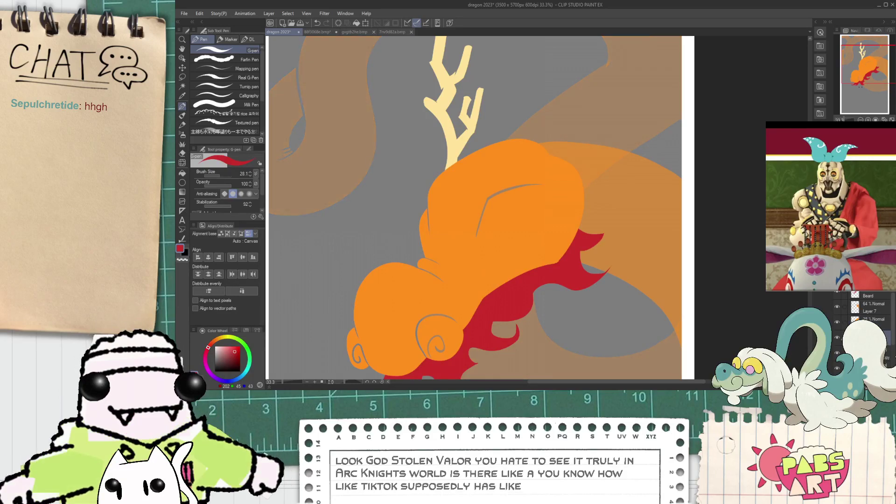
key("ctrl+minus")
key("space")
left_click_drag(688, 157, 708, 191)
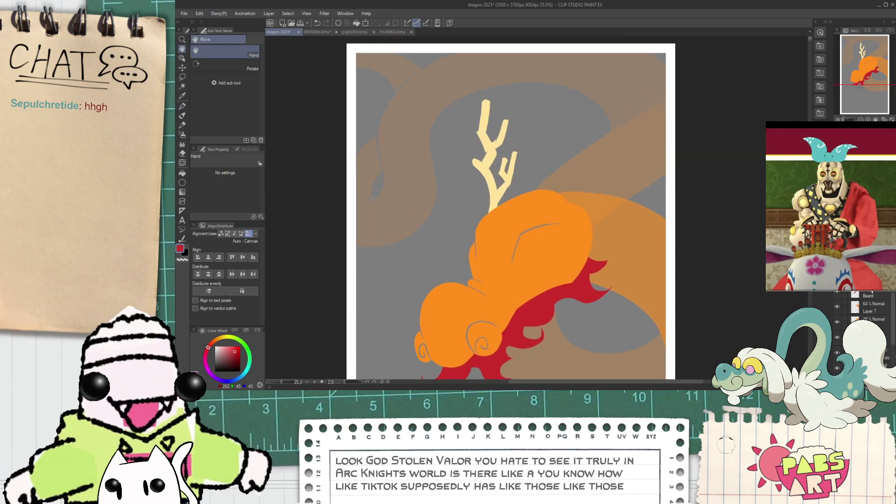
- Select the layer for the red hair and switch back to the G-pen
left_click(890, 312)
left_click_drag(893, 312, 893, 298)
left_click(872, 283)
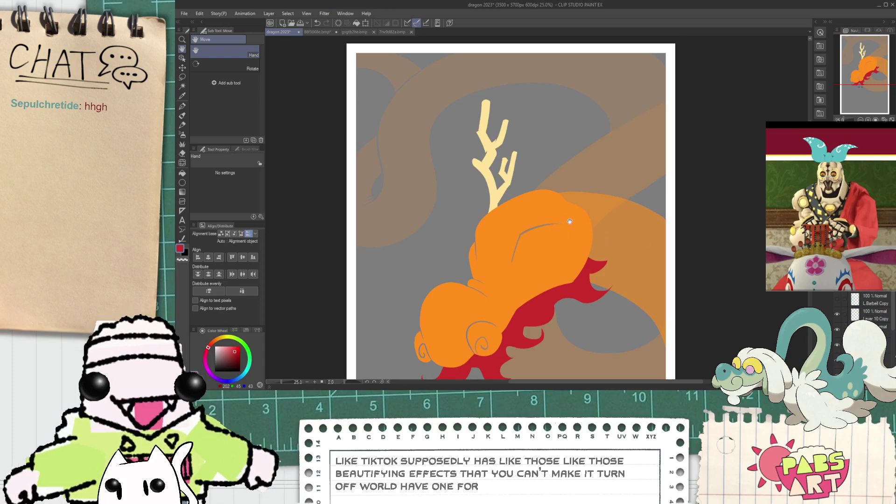
key("p")
scroll(517, 228, "up", 3)
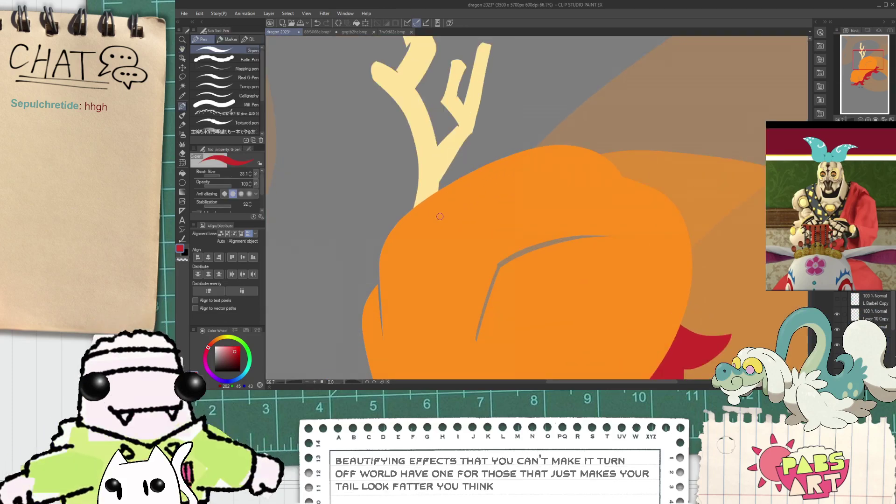
scroll(432, 206, "down", 5)
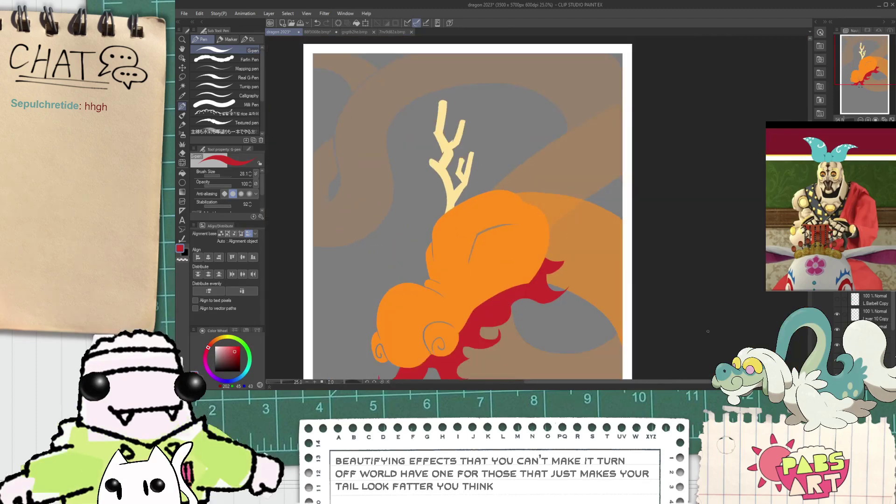
- Show the rough sketch and temporarily hide the Head layer to examine the lines beneath, restoring the head and hiding the sketch again
left_click_drag(895, 294, 895, 333)
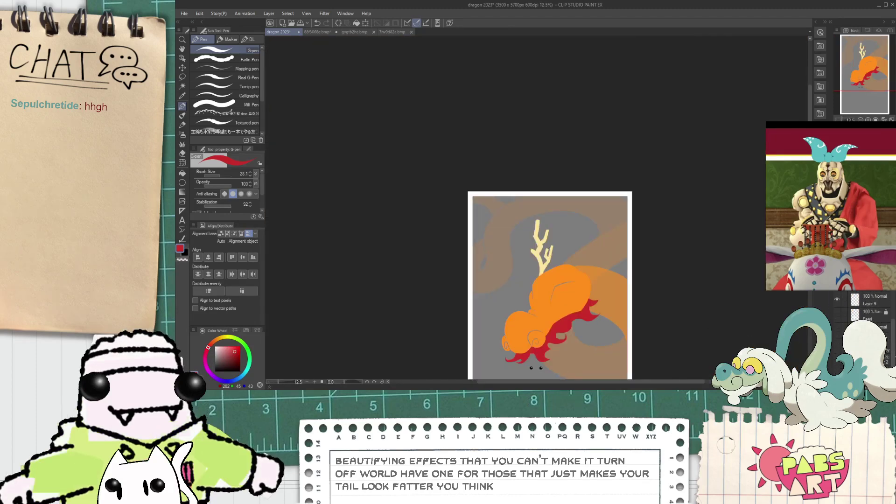
left_click(837, 346)
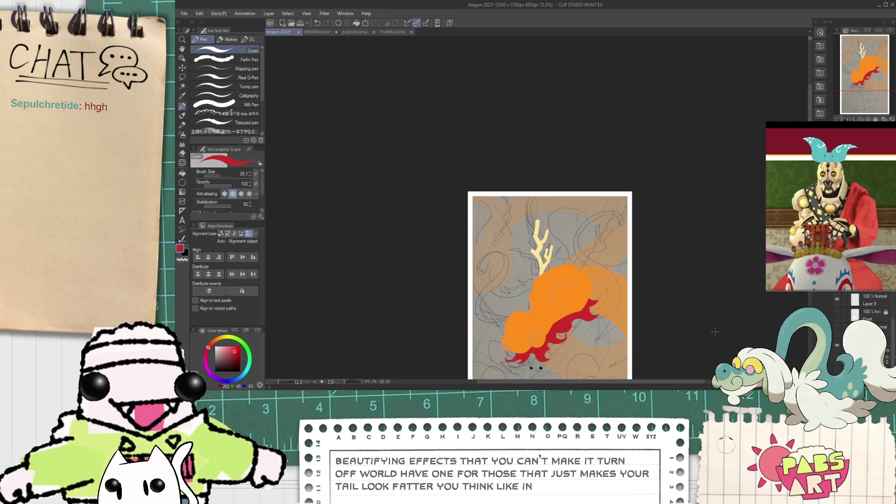
left_click_drag(894, 333, 894, 292)
left_click(837, 301)
scroll(520, 296, "up", 3)
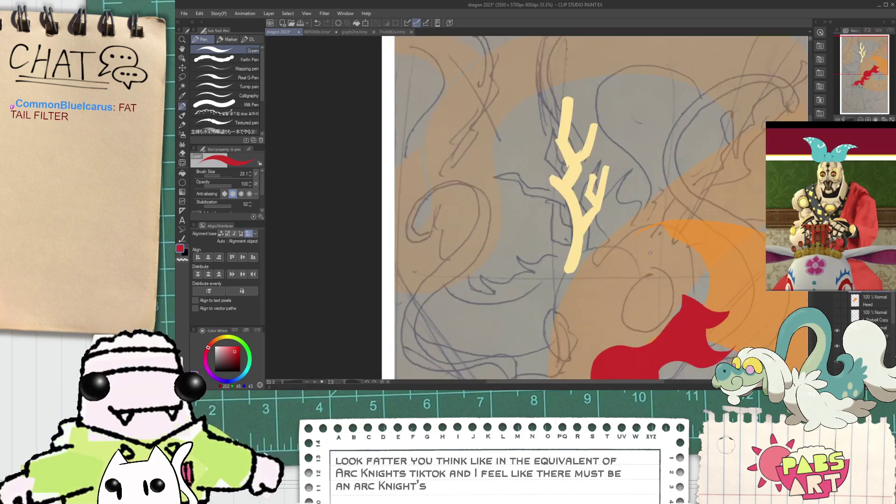
key("h")
left_click_drag(650, 252, 620, 222)
left_click(837, 301)
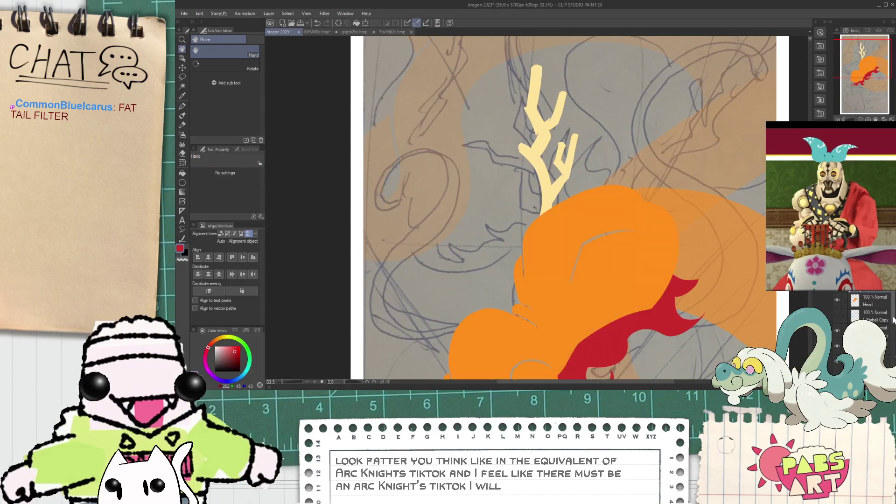
scroll(893, 320, "up", 3)
left_click(839, 351)
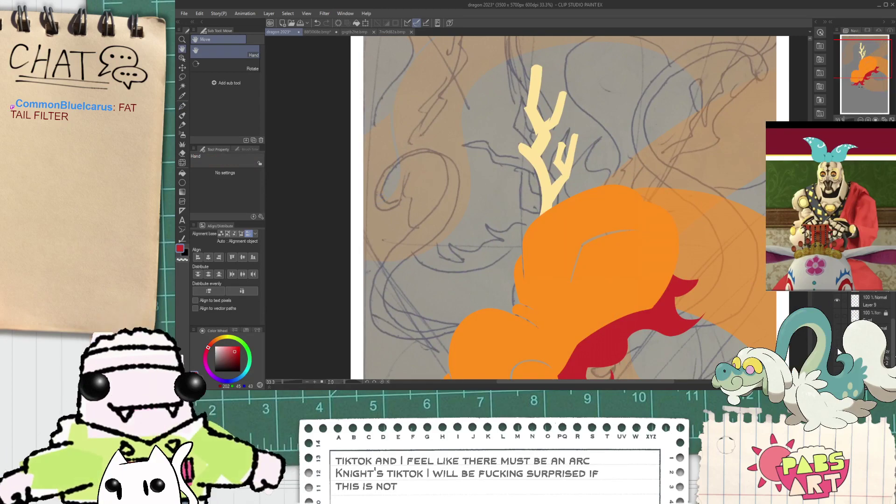
left_click(839, 350)
left_click_drag(893, 341, 894, 304)
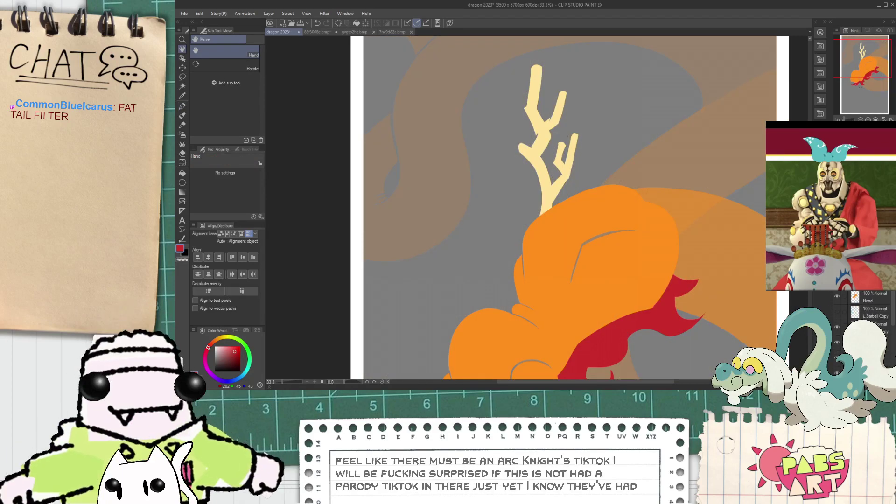
- Outline the upper part of the wavy red hair with the G-pen, from behind the antler to the canvas edge, with two curled tips
left_click_drag(671, 200, 567, 219)
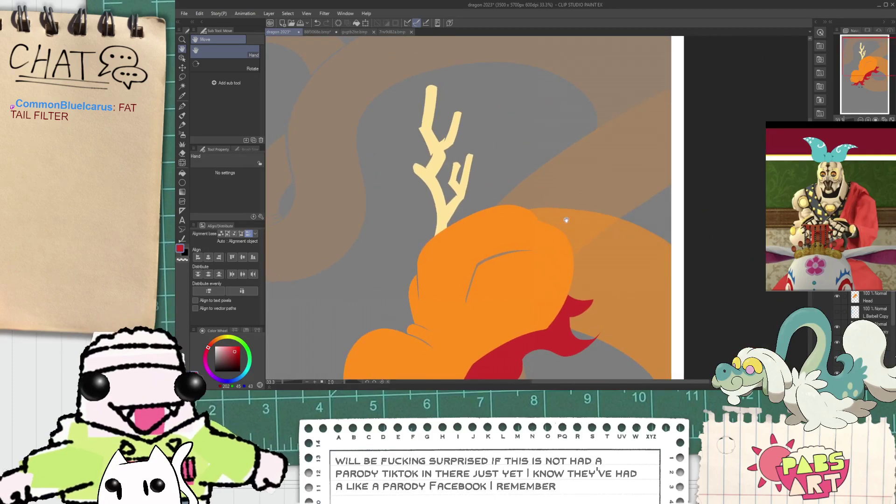
key("p")
scroll(472, 220, "up", 1)
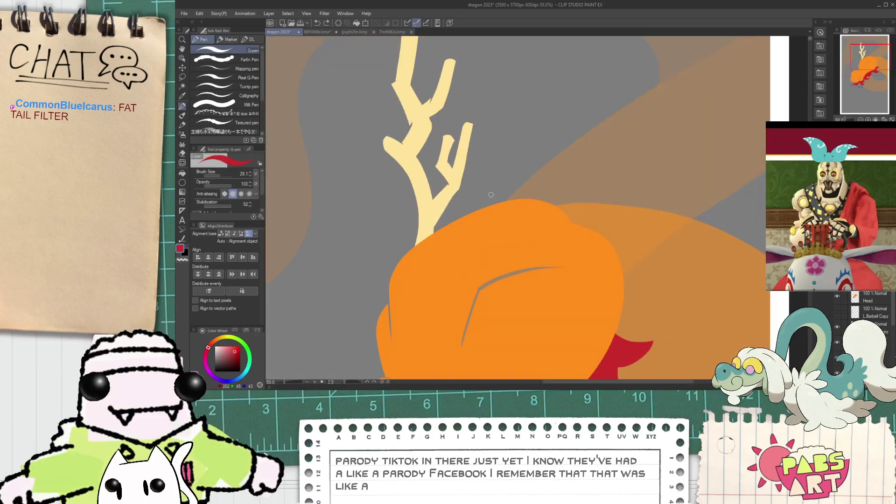
mouse_move(441, 238)
left_mouse_down()
mouse_move(493, 151)
mouse_move(571, 133)
left_mouse_up()
key("ctrl+z")
mouse_move(468, 217)
left_mouse_down()
mouse_move(524, 131)
mouse_move(617, 116)
mouse_move(596, 119)
mouse_move(582, 161)
mouse_move(728, 175)
mouse_move(732, 193)
left_mouse_up()
key("ctrl+z")
mouse_move(609, 120)
left_mouse_down()
mouse_move(610, 160)
mouse_move(725, 111)
mouse_move(763, 138)
mouse_move(670, 188)
mouse_move(757, 199)
mouse_move(766, 216)
left_mouse_up()
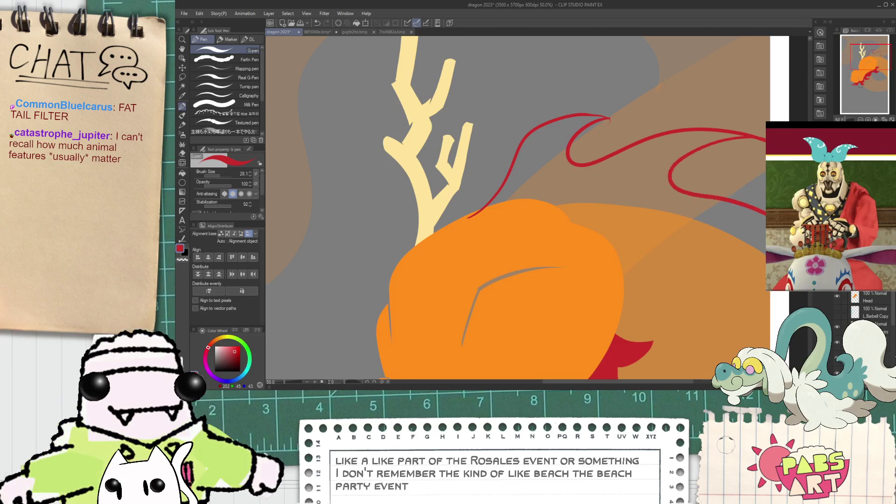
key("ctrl+z")
mouse_move(743, 127)
left_mouse_down()
mouse_move(670, 188)
mouse_move(770, 189)
left_mouse_up()
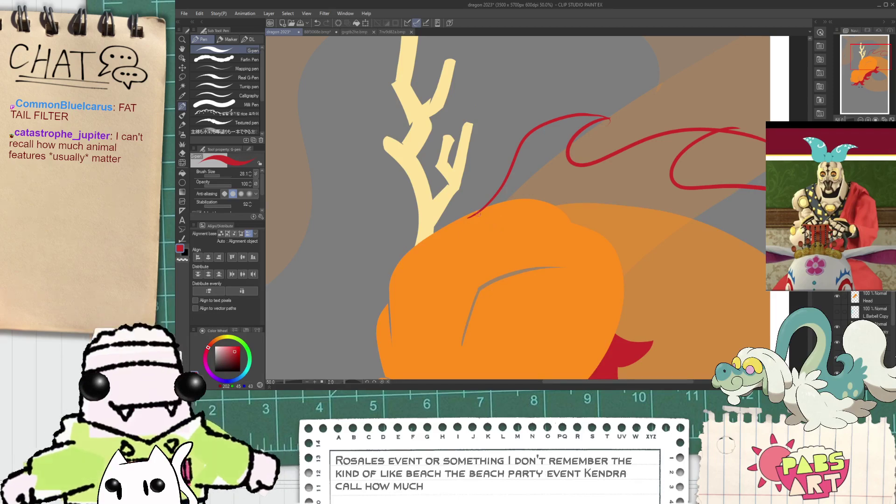
mouse_move(467, 220)
left_mouse_down()
mouse_move(707, 206)
mouse_move(765, 233)
left_mouse_up()
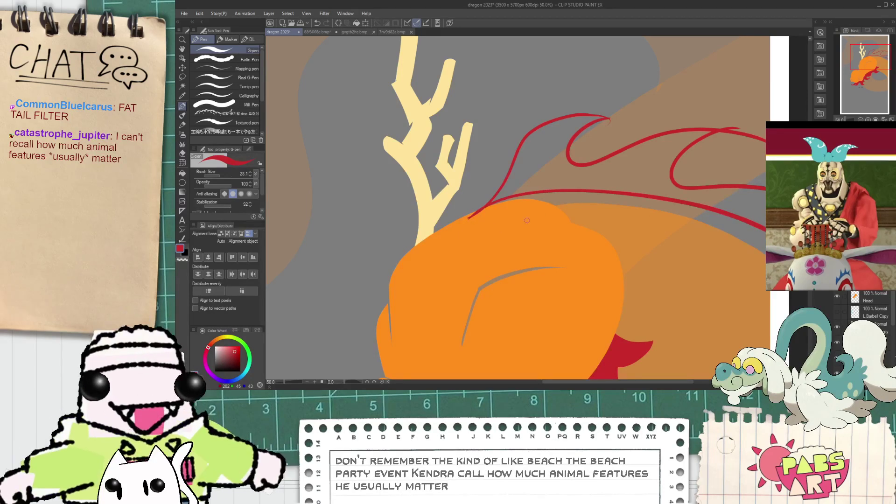
key("ctrl+z")
- Trim the overshooting tip of the first red hair curl using the Rough eraser at brush size 127.7
scroll(510, 216, "down", 1)
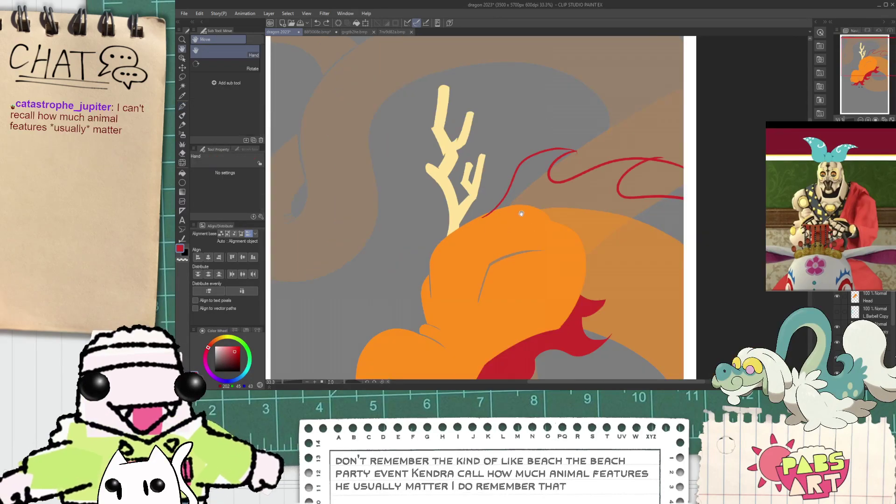
left_click(392, 31)
left_click(284, 33)
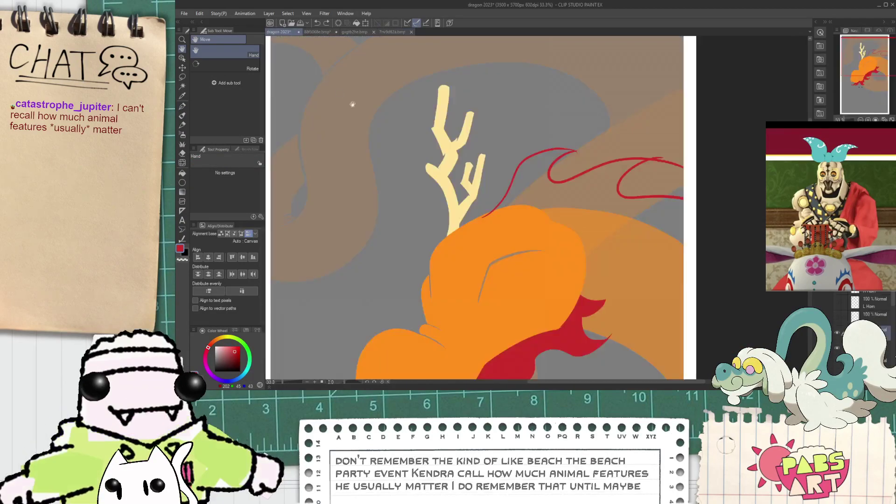
left_click_drag(544, 197, 447, 143)
scroll(543, 109, "up", 1)
key("e")
scroll(552, 119, "up", 1)
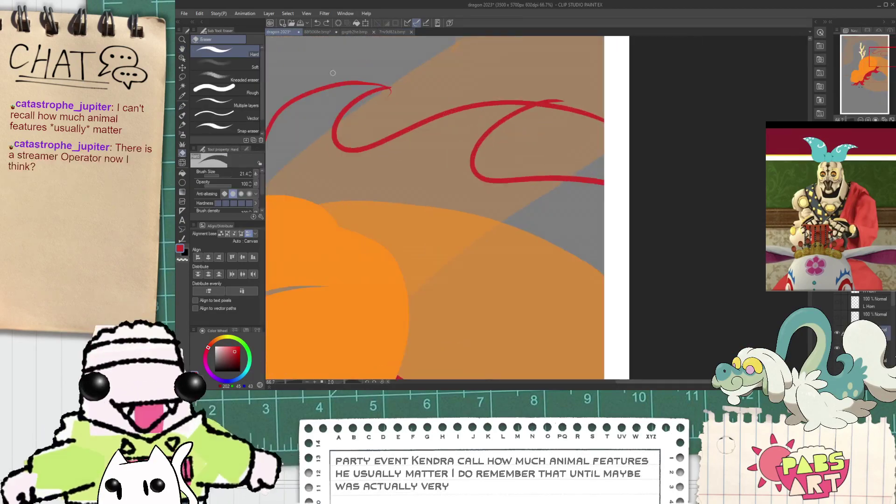
left_click(242, 87)
left_click_drag(229, 173, 223, 173)
scroll(397, 106, "up", 2)
left_click_drag(399, 102, 436, 88)
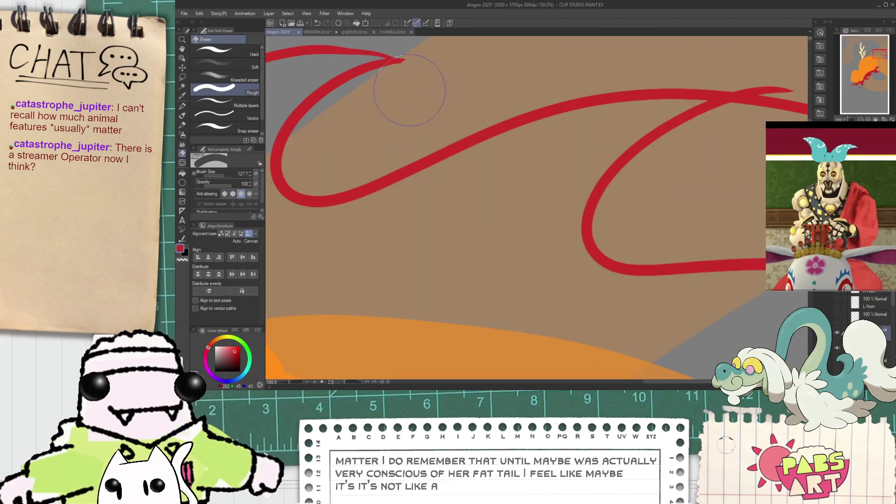
scroll(435, 91, "down", 1)
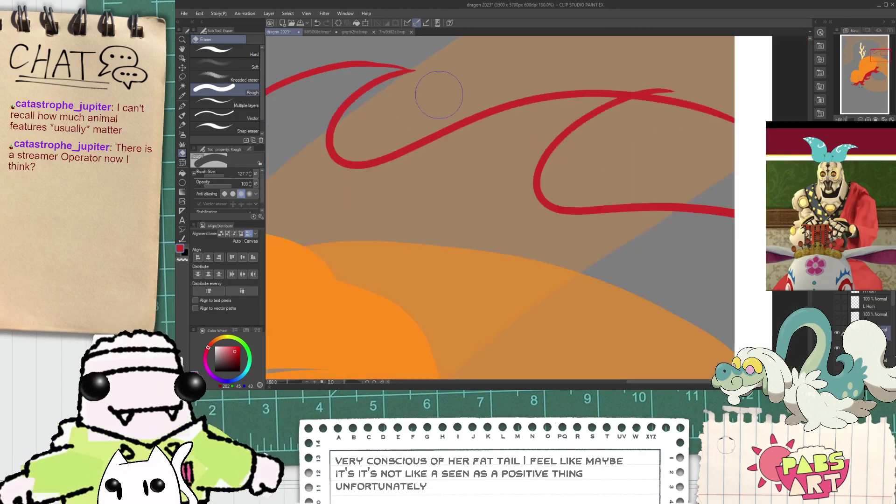
key("space")
left_click_drag(520, 98, 433, 132)
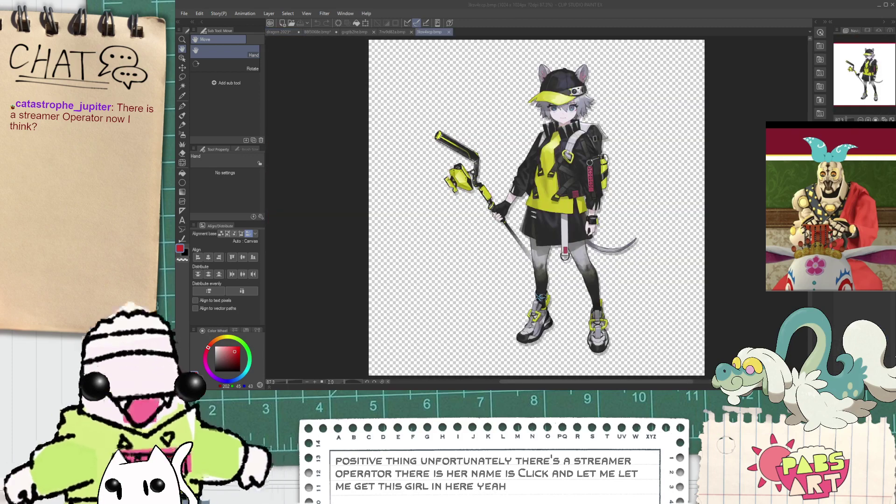
- Examine the reference image of the mouse-eared character in the yellow and black outfit, from close-up to full figure
left_click(649, 142)
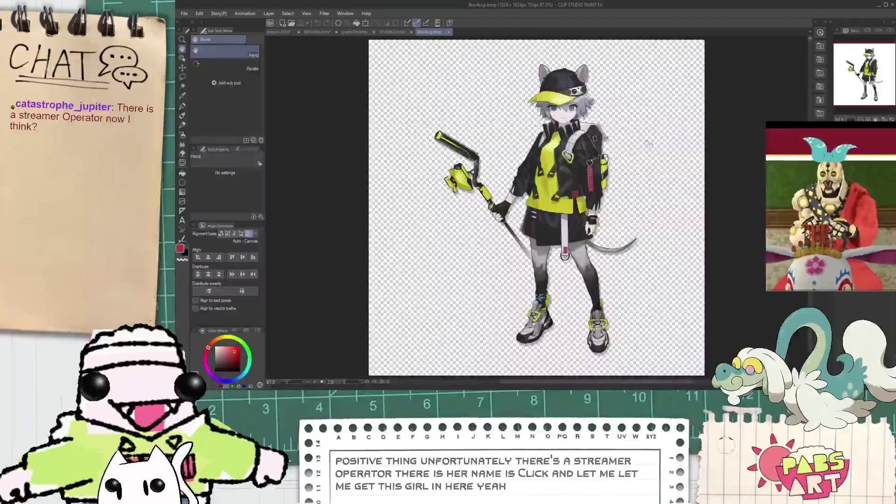
scroll(708, 188, "up", 6)
scroll(667, 175, "down", 3)
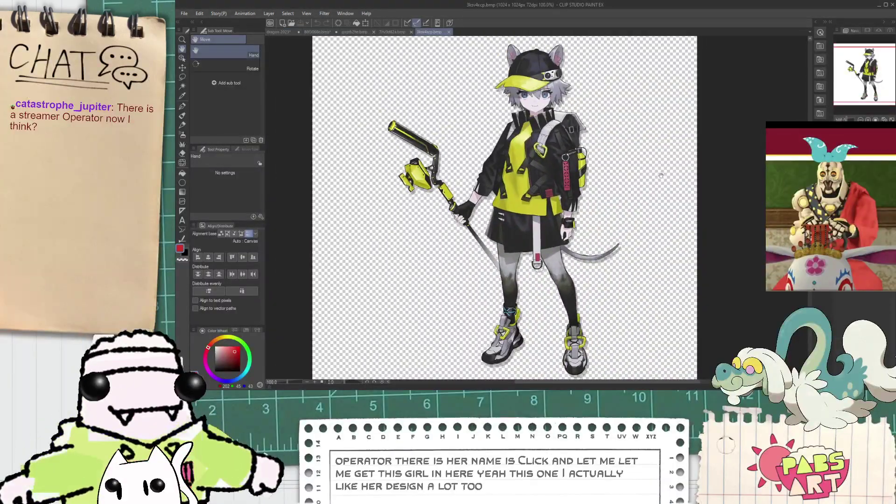
left_click_drag(586, 160, 599, 196)
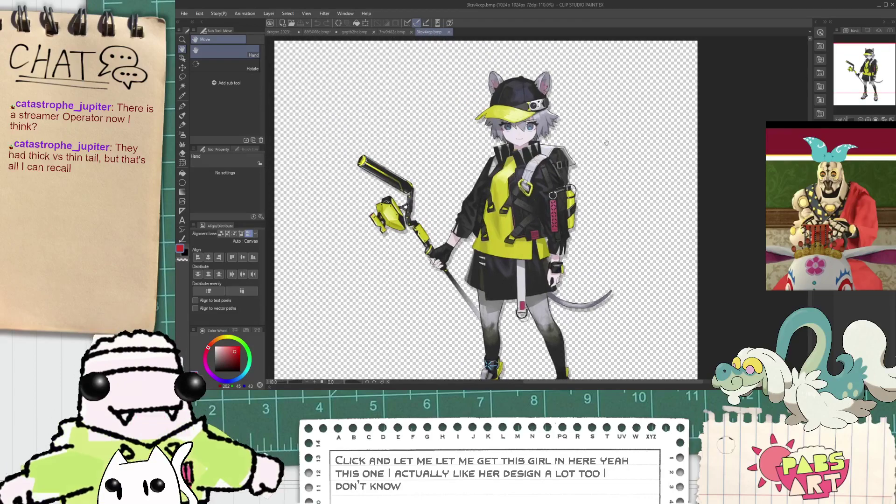
scroll(600, 144, "up", 2)
left_click_drag(600, 144, 645, 147)
scroll(646, 146, "down", 2)
left_click_drag(669, 183, 655, 170)
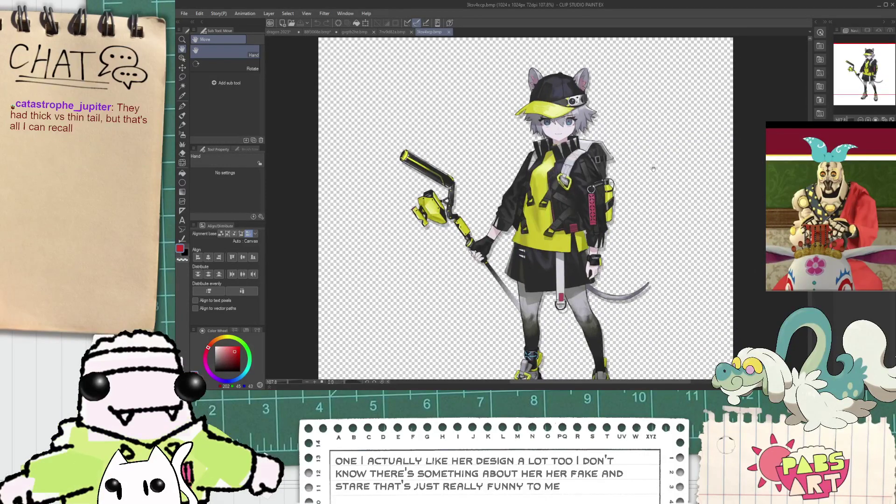
scroll(654, 170, "down", 3)
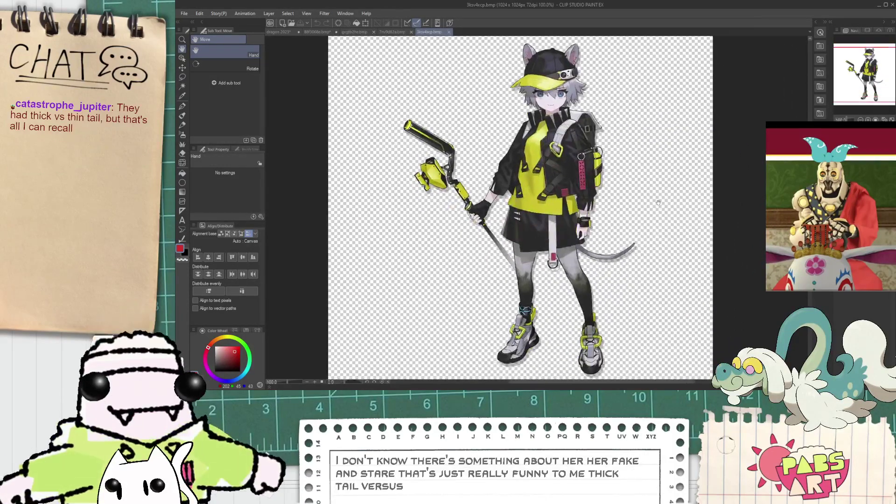
left_click_drag(658, 203, 640, 223)
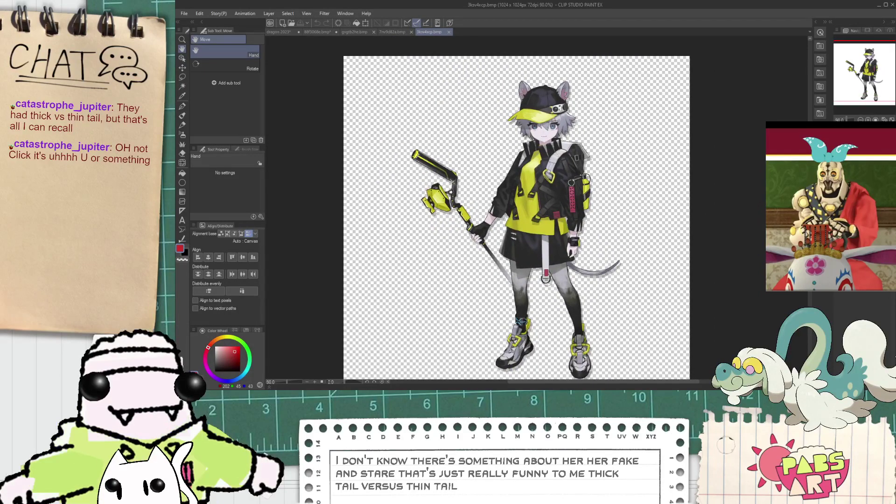
- Examine the reference image of the pink-haired character in the gaming chair, including a close-up of the goose plush
left_click(332, 388)
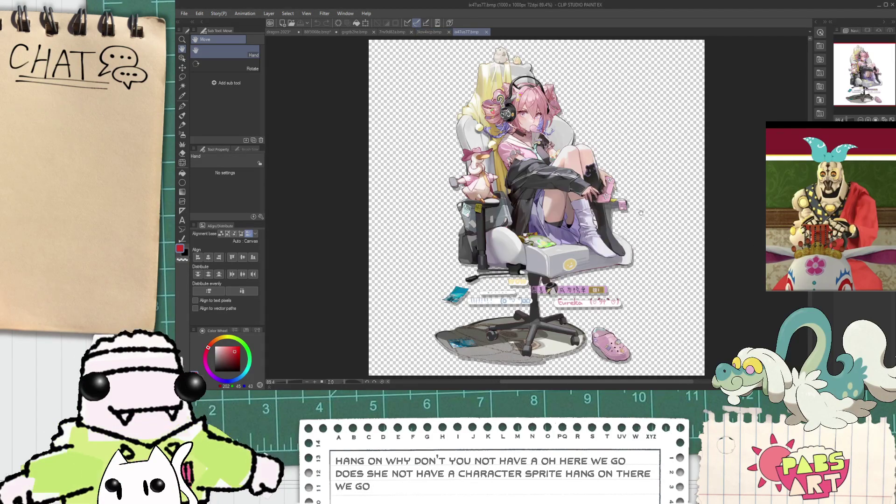
scroll(584, 140, "up", 2)
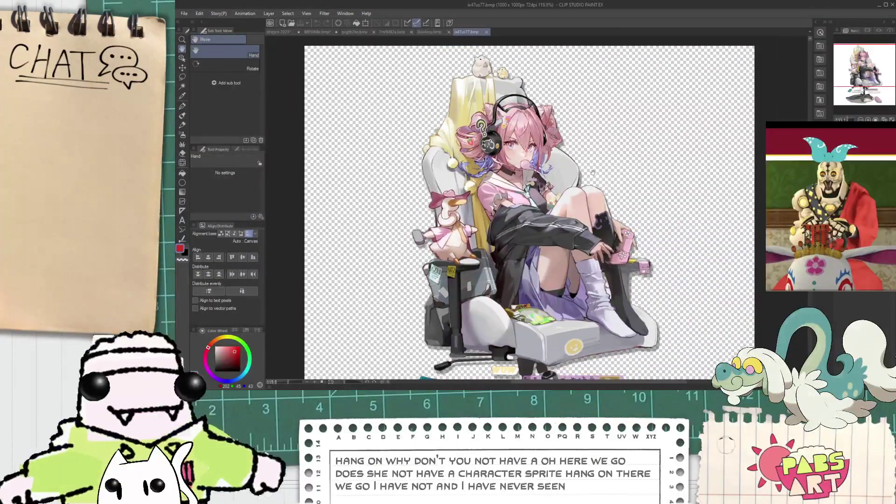
scroll(440, 198, "up", 5)
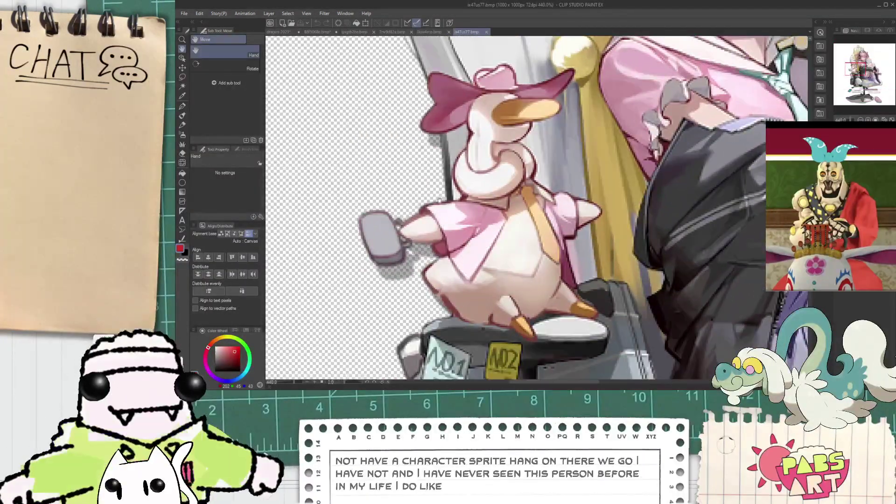
scroll(491, 245, "down", 8)
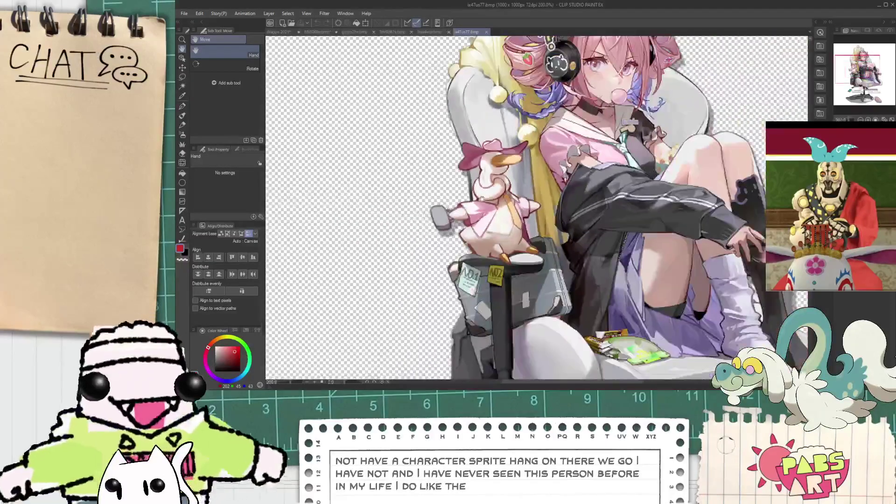
scroll(558, 192, "down", 3)
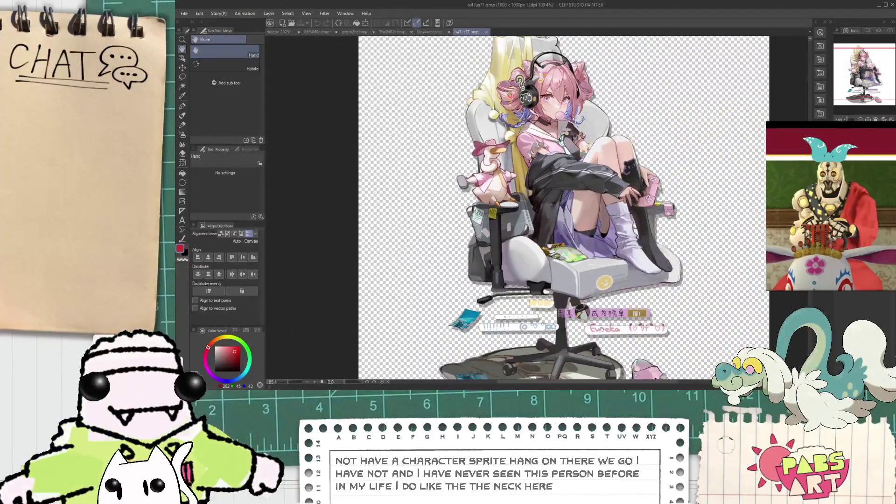
left_click_drag(513, 204, 505, 239)
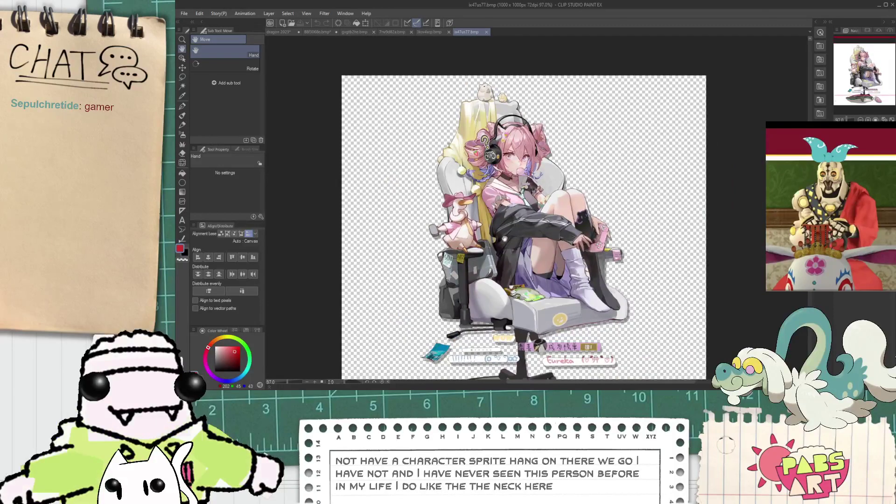
- Examine the hamsters on top of the gaming chair in the pink-haired character's reference image, from close-up to full figure
scroll(490, 60, "up", 12)
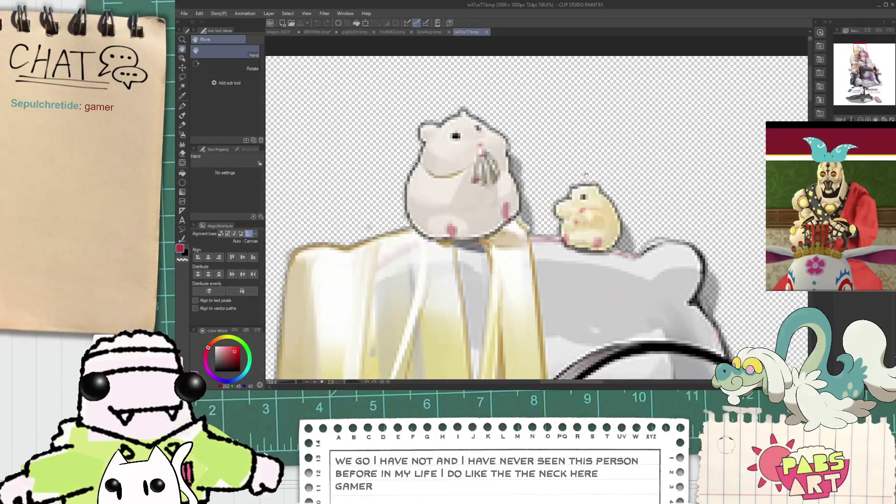
scroll(507, 169, "down", 8)
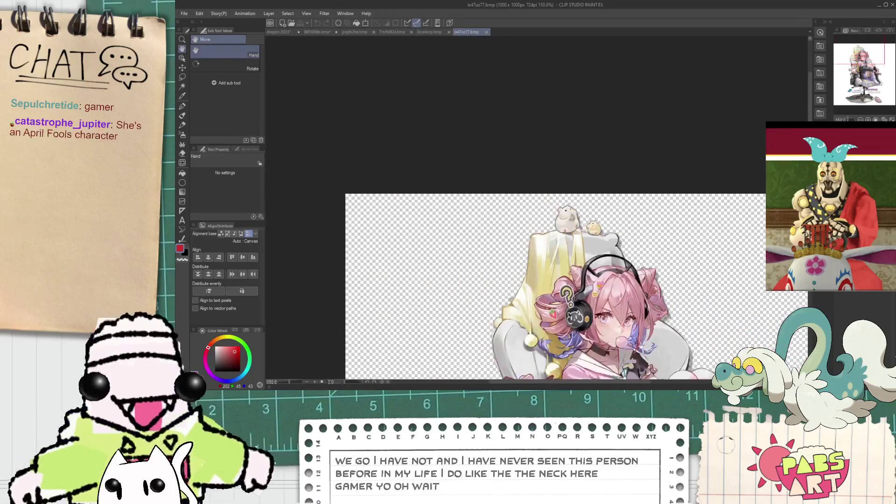
scroll(589, 246, "down", 2)
left_click_drag(591, 304, 531, 203)
scroll(532, 203, "down", 1)
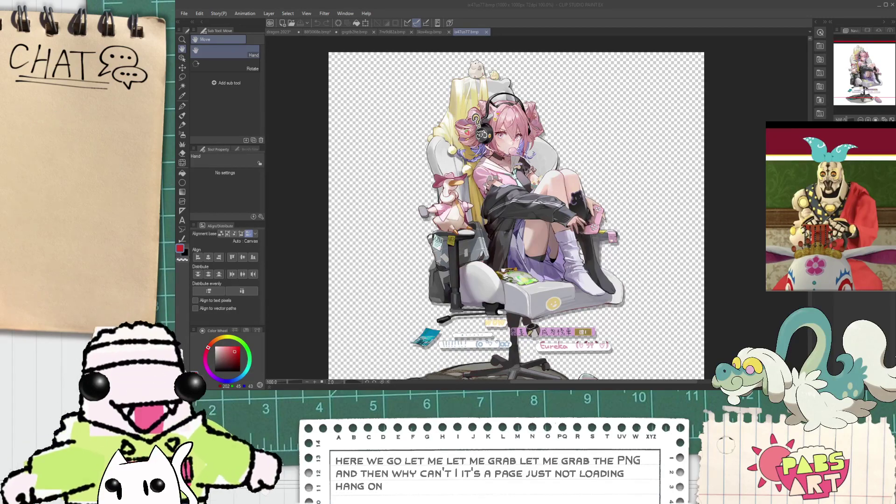
- Examine the reference image of the pink-haired, cat-eared character with the orb staff, from the upper body to the wider figure
scroll(509, 156, "up", 3)
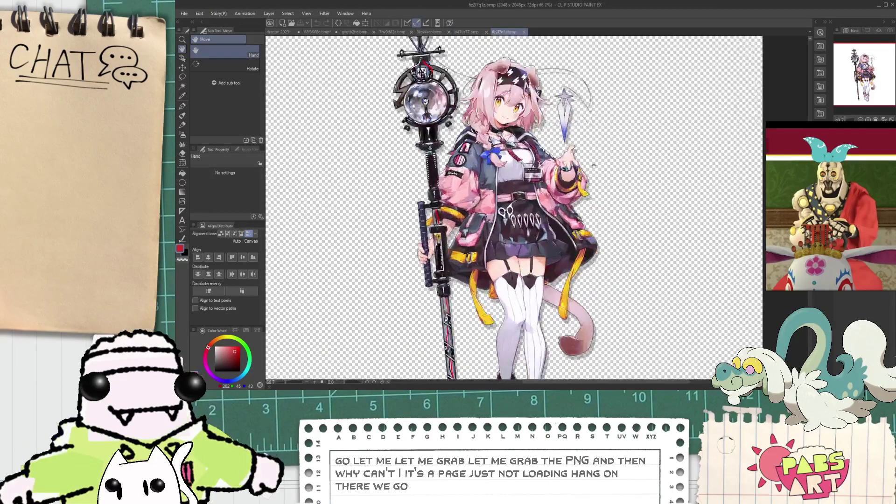
left_click_drag(513, 74, 503, 146)
scroll(503, 147, "up", 3)
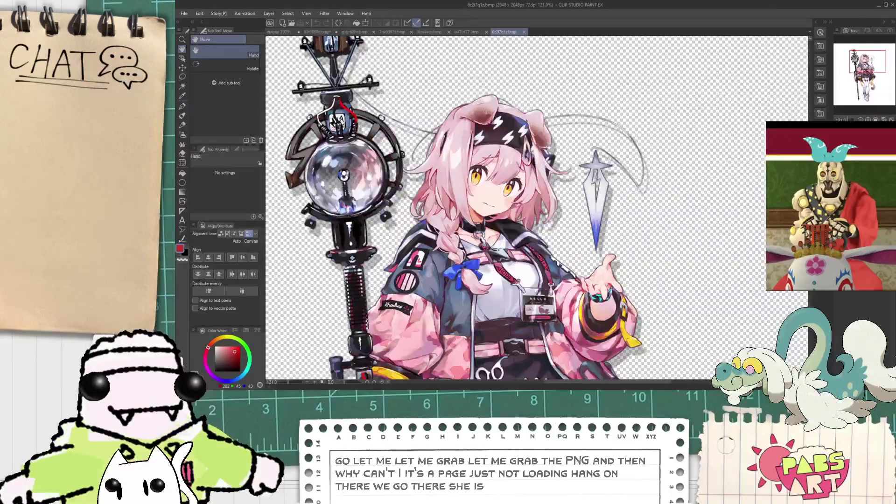
scroll(565, 152, "up", 1)
scroll(565, 152, "down", 2)
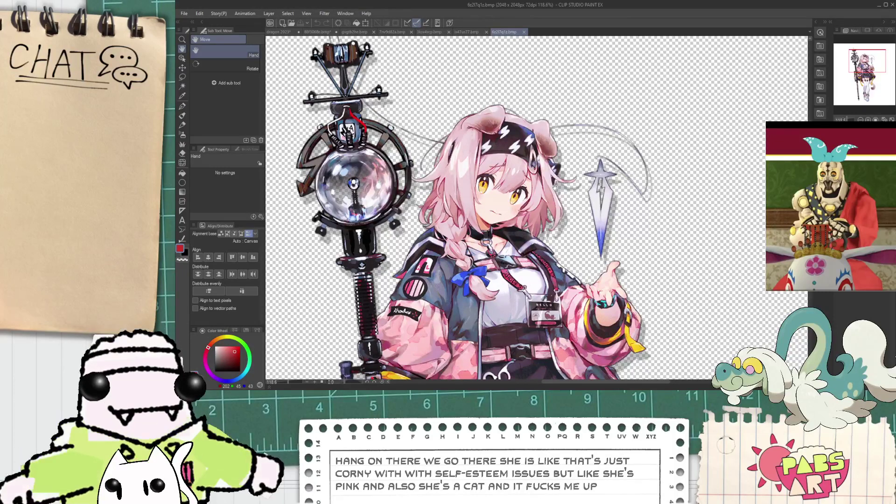
scroll(555, 187, "down", 1)
scroll(715, 320, "down", 1)
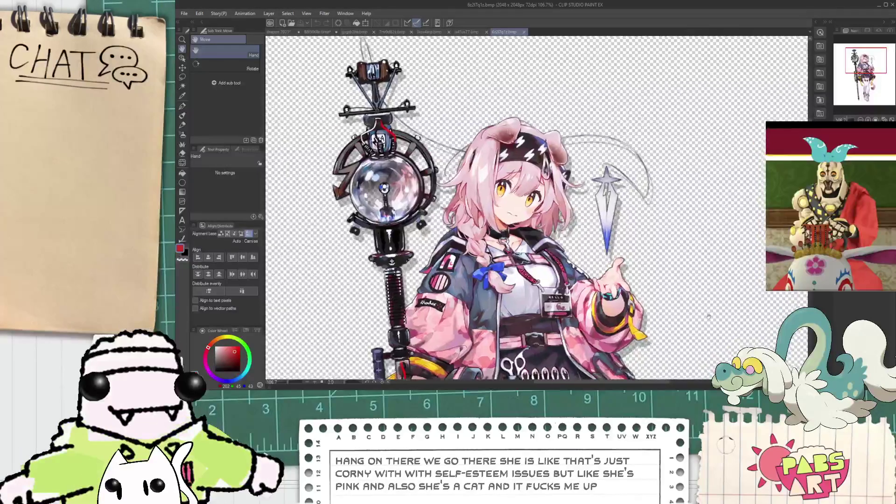
left_click_drag(614, 349, 632, 340)
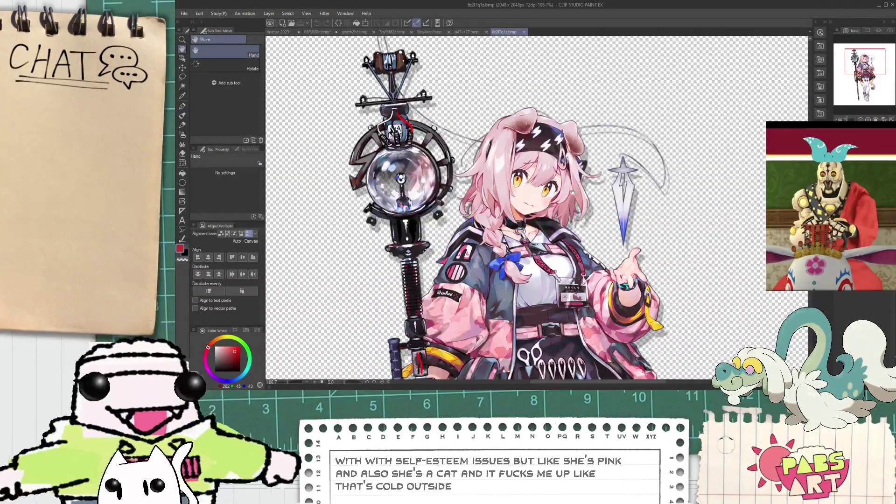
scroll(742, 291, "down", 4)
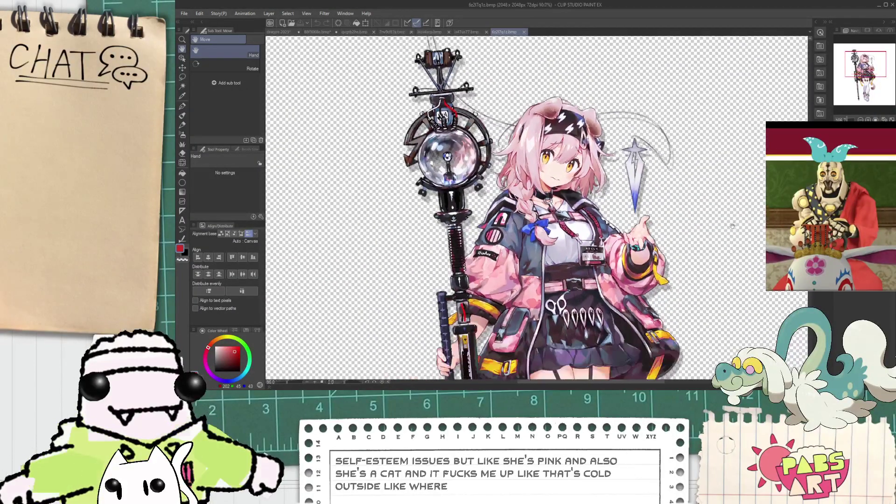
scroll(641, 190, "down", 3)
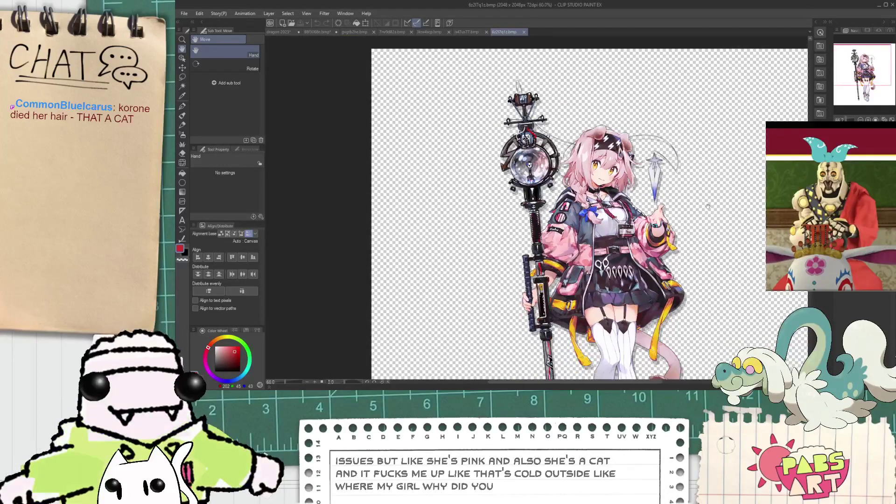
scroll(641, 190, "down", 1)
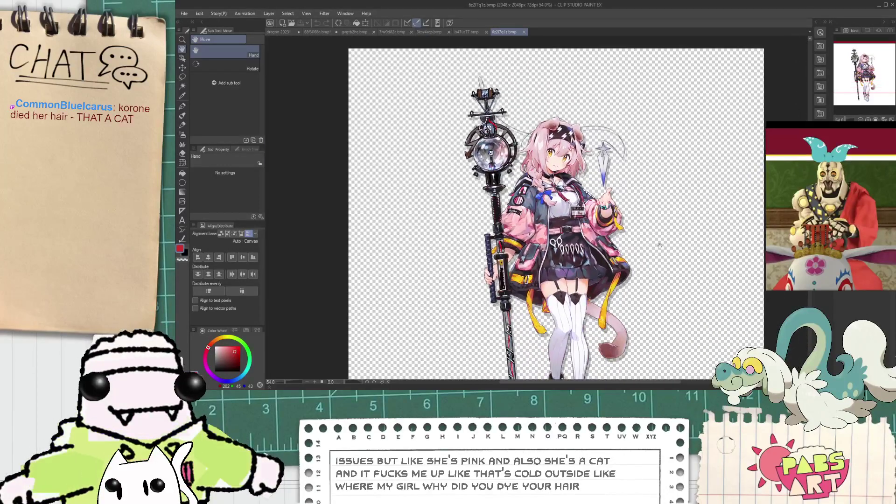
- Inspect the cat-eared character's face, legs, tail and orb staff in the reference image
scroll(659, 245, "up", 12)
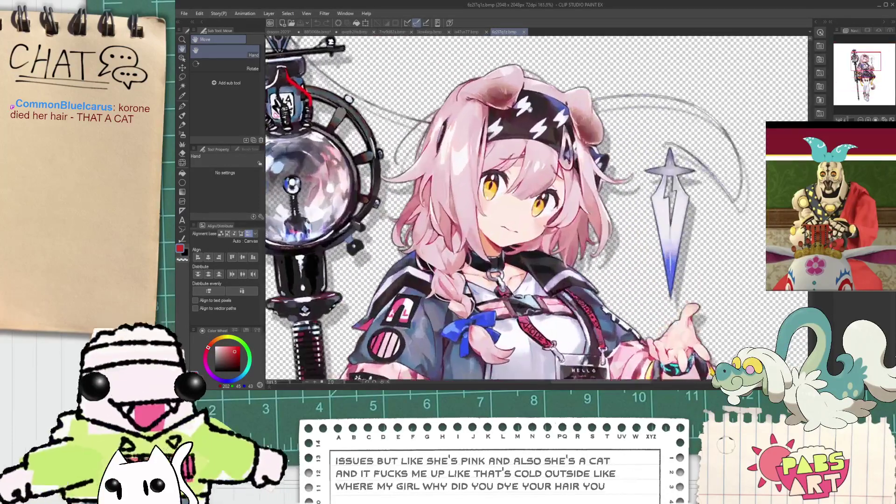
scroll(530, 109, "down", 10)
scroll(530, 276, "up", 4)
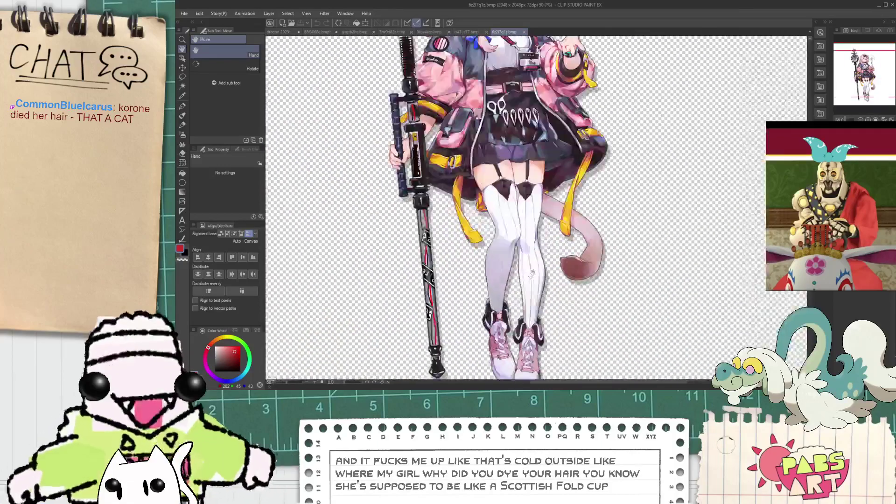
scroll(530, 275, "down", 2)
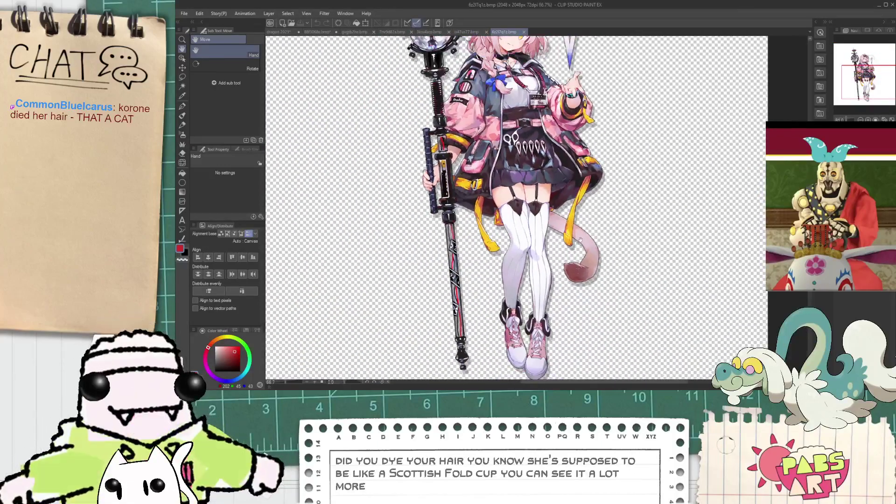
scroll(581, 239, "down", 2)
scroll(464, 228, "up", 2)
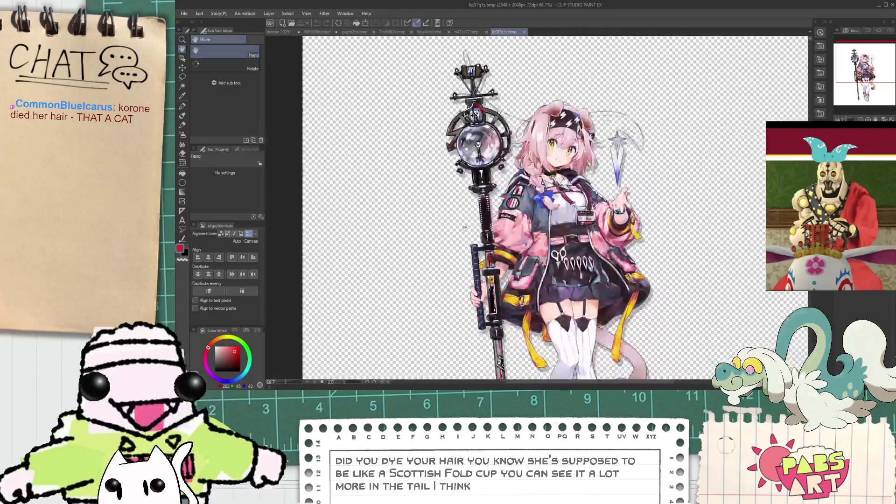
left_click_drag(465, 228, 531, 103)
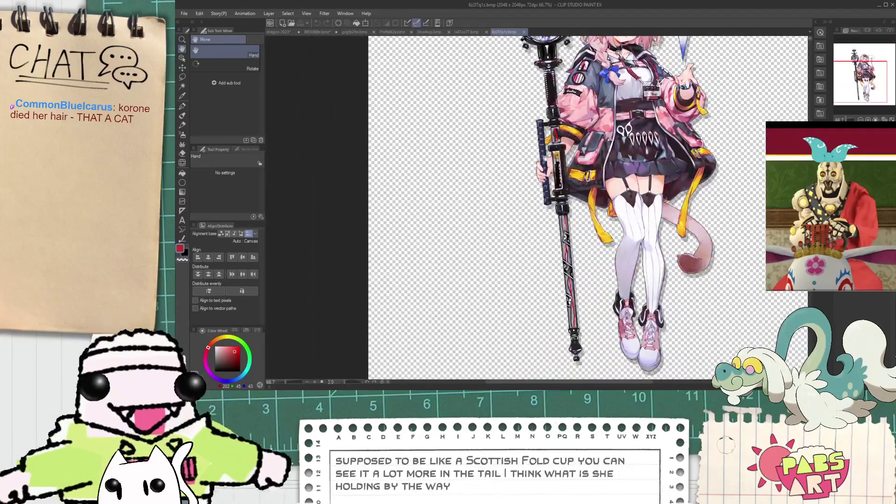
left_click_drag(563, 135, 544, 261)
scroll(544, 260, "up", 3)
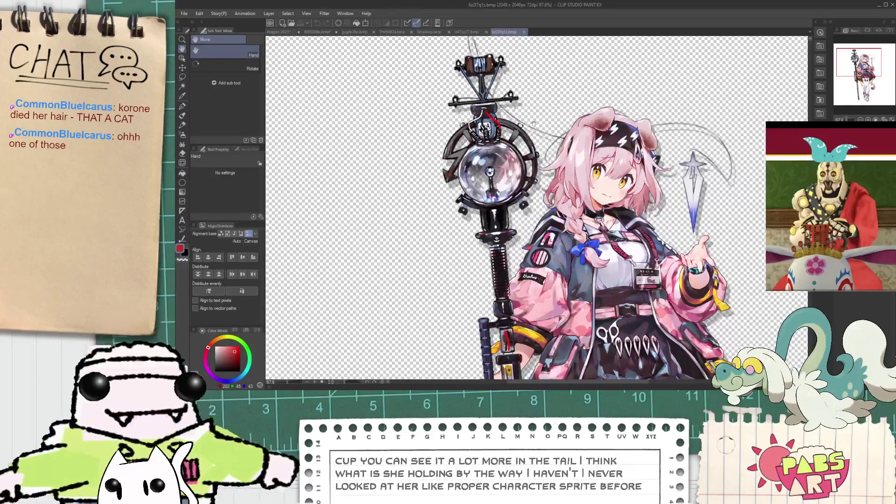
scroll(721, 204, "up", 1)
left_click_drag(720, 204, 631, 207)
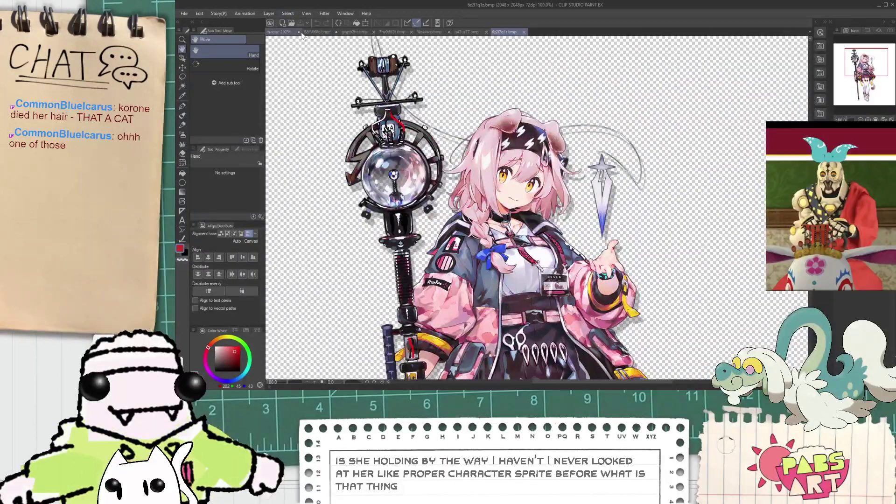
- Inspect the staff's grip and battery section up close in the cat-eared character's reference image
left_click(281, 32)
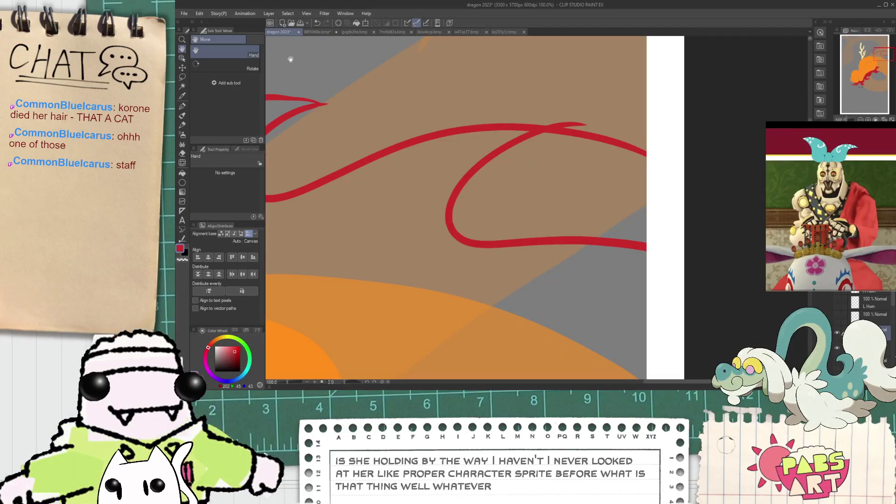
left_click(508, 32)
scroll(537, 210, "up", 5)
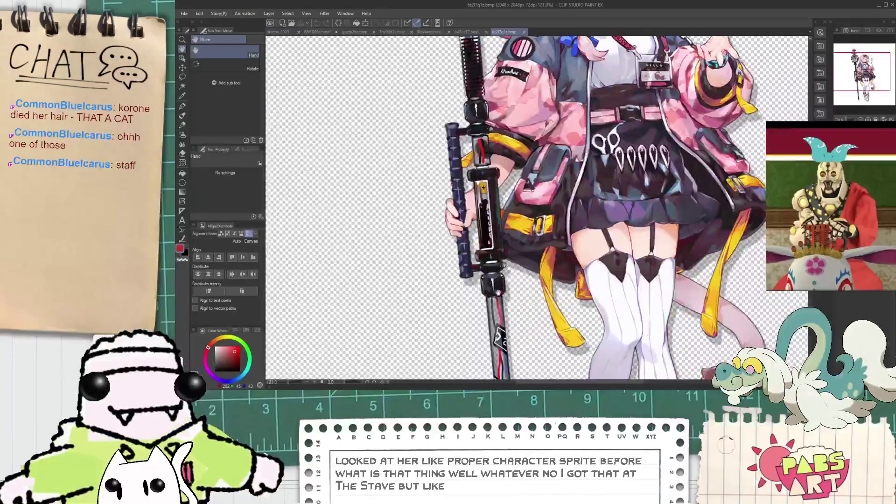
left_click_drag(499, 293, 524, 285)
scroll(494, 235, "up", 3)
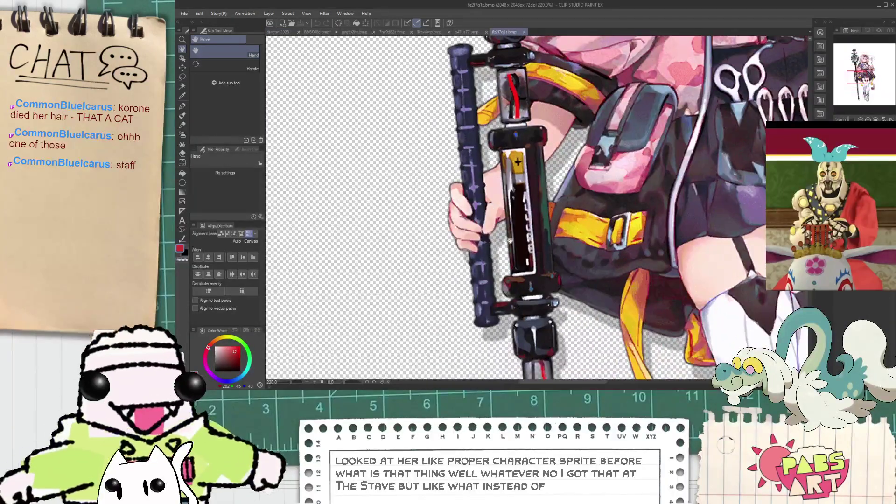
scroll(513, 235, "down", 6)
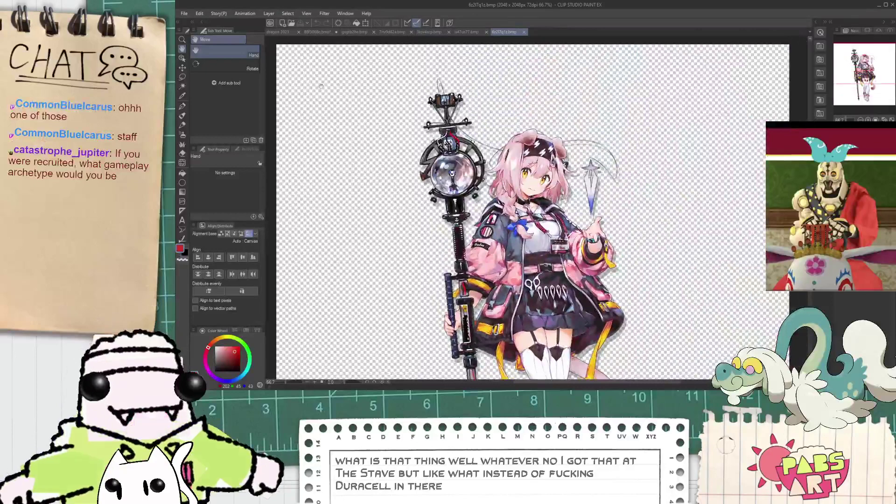
- Return to the dragon 2023 canvas and trim the overshooting tip of the second red hair curl with the Rough eraser at size 127.7
left_click(283, 33)
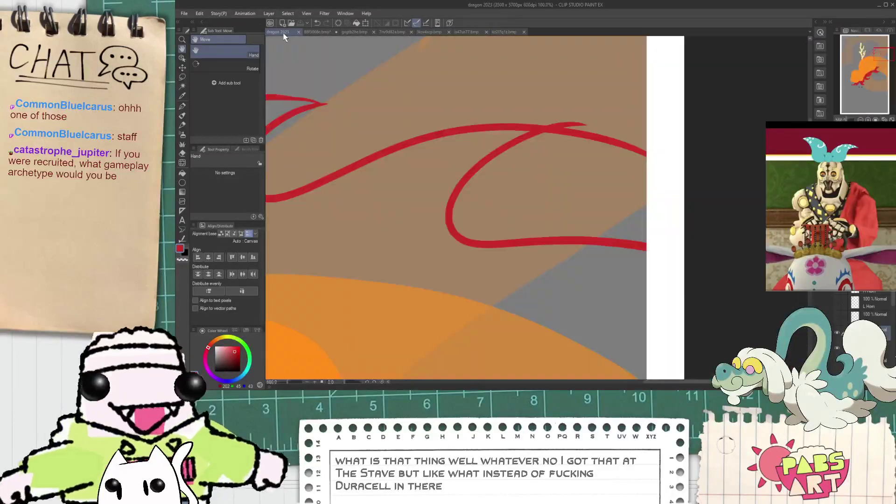
key("ctrl+minus")
key("ctrl+minus")
key("ctrl+minus")
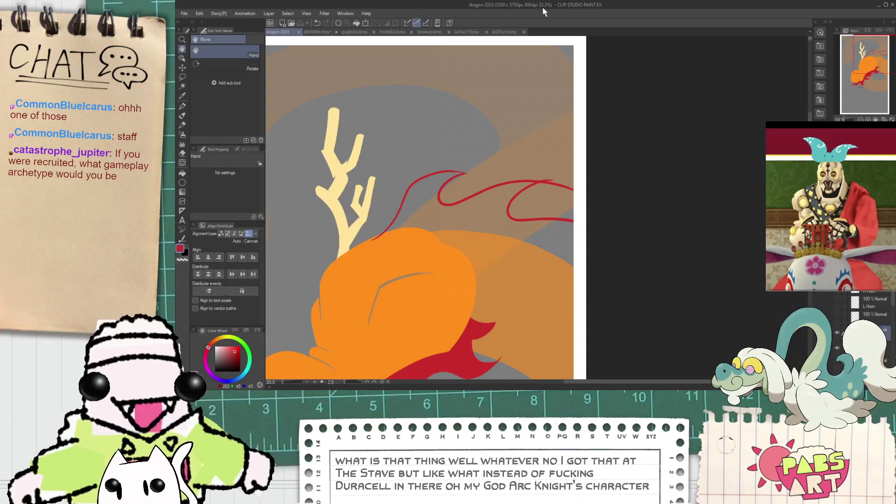
double_click(543, 6)
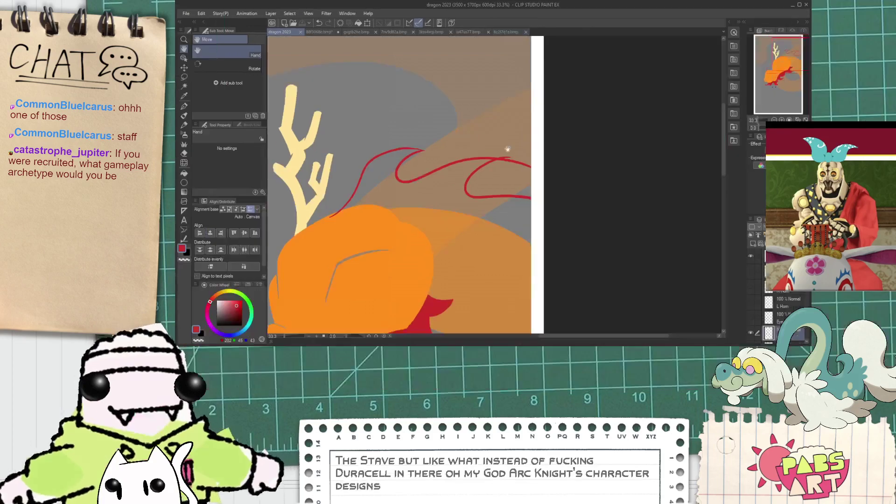
double_click(501, 7)
key("e")
mouse_move(541, 186)
left_mouse_down()
mouse_move(500, 140)
mouse_move(581, 153)
left_mouse_up()
scroll(507, 142, "up", 3)
left_click_drag(497, 144, 623, 166)
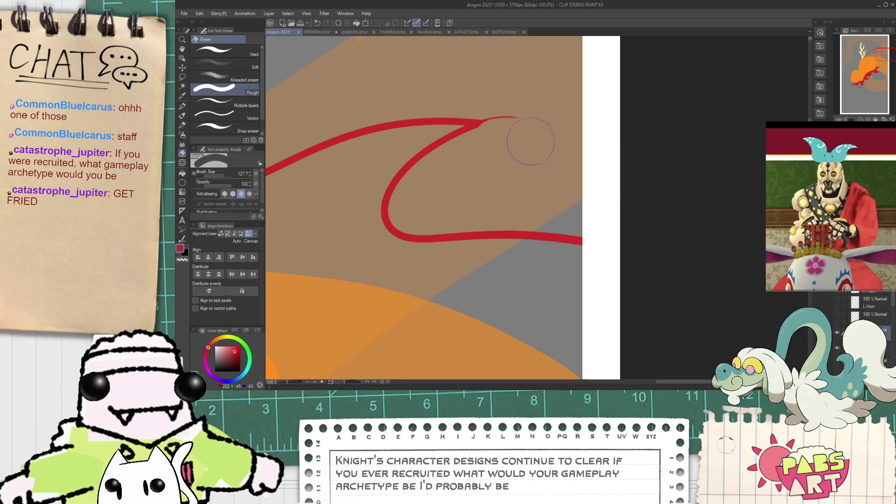
scroll(498, 111, "up", 1)
scroll(492, 108, "up", 1)
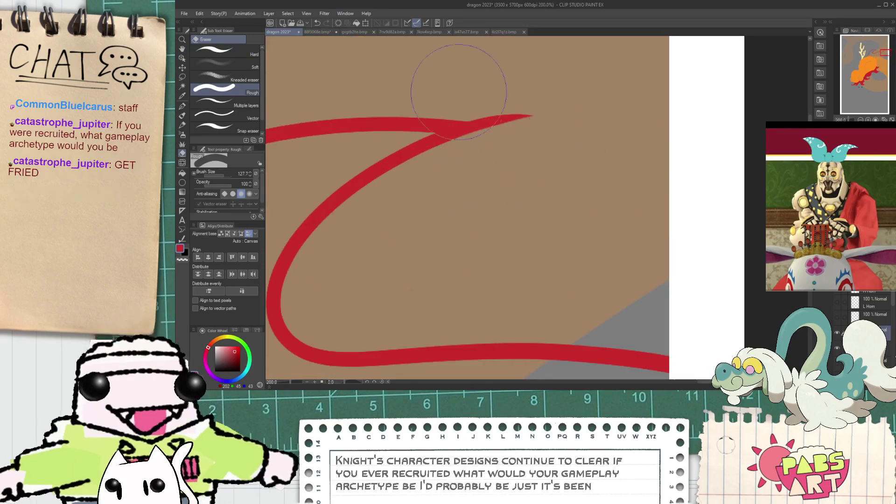
left_click_drag(469, 71, 500, 71)
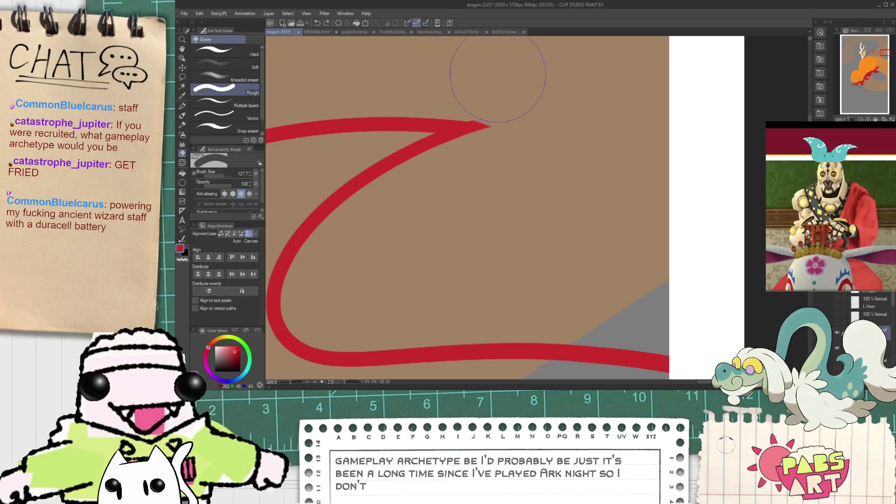
- Hide the upper semi-transparent body coil behind the hair outline and fill the outlined hair solid red with the Refer other layers fill
scroll(481, 66, "down", 5)
key("space")
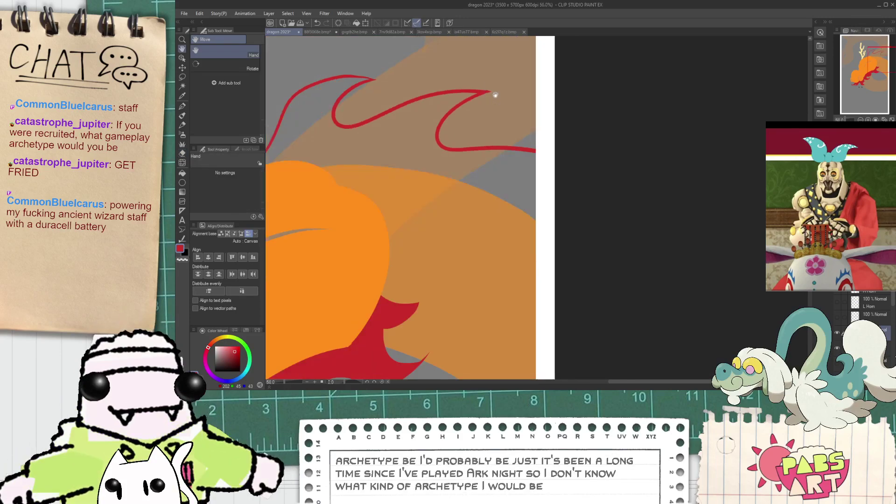
left_click_drag(493, 94, 521, 114)
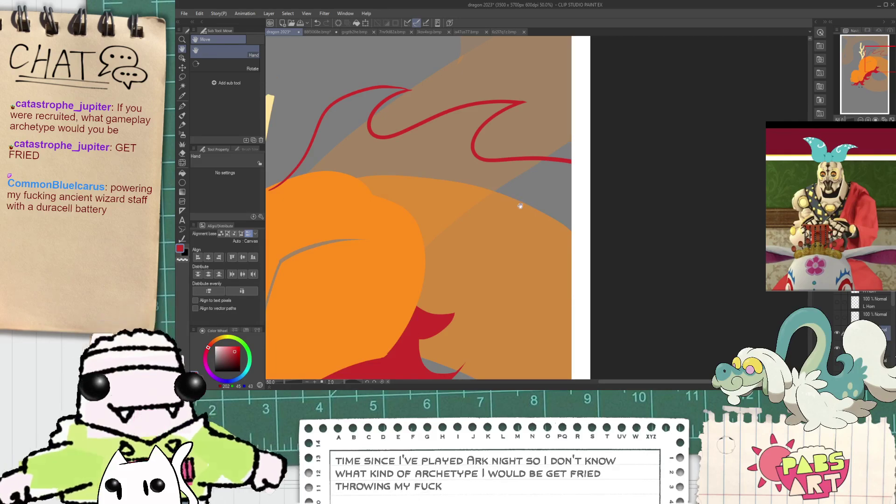
left_click_drag(520, 202, 556, 187)
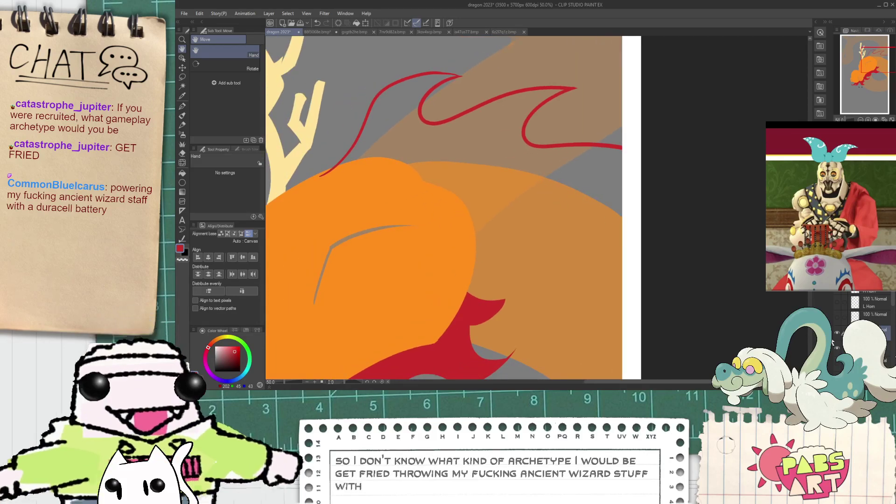
left_click_drag(893, 299, 893, 321)
scroll(863, 311, "down", 1)
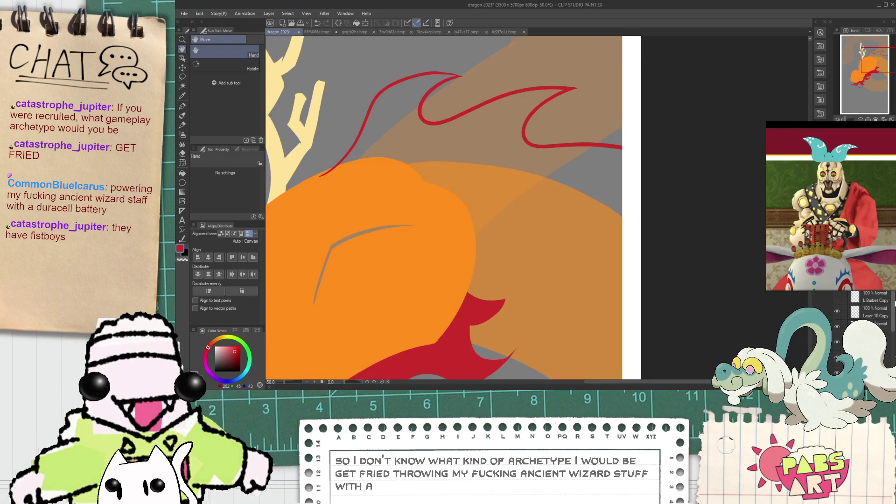
left_click(837, 347)
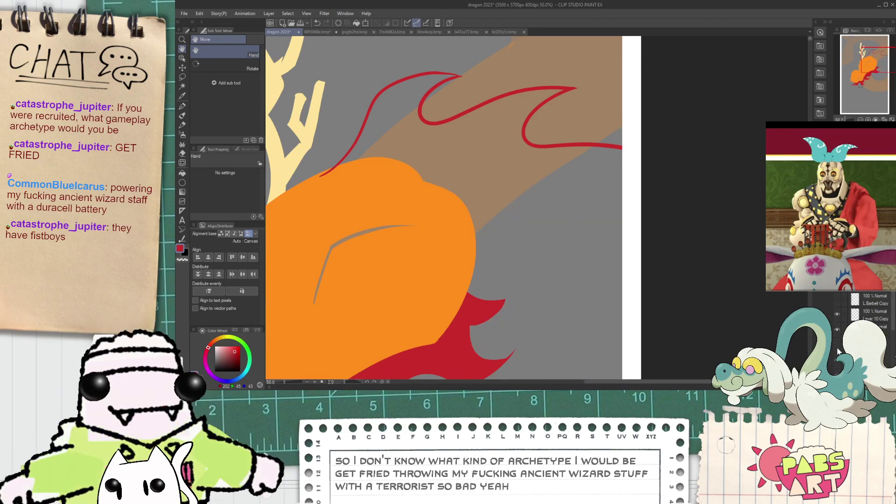
left_click(838, 345)
left_click(839, 363)
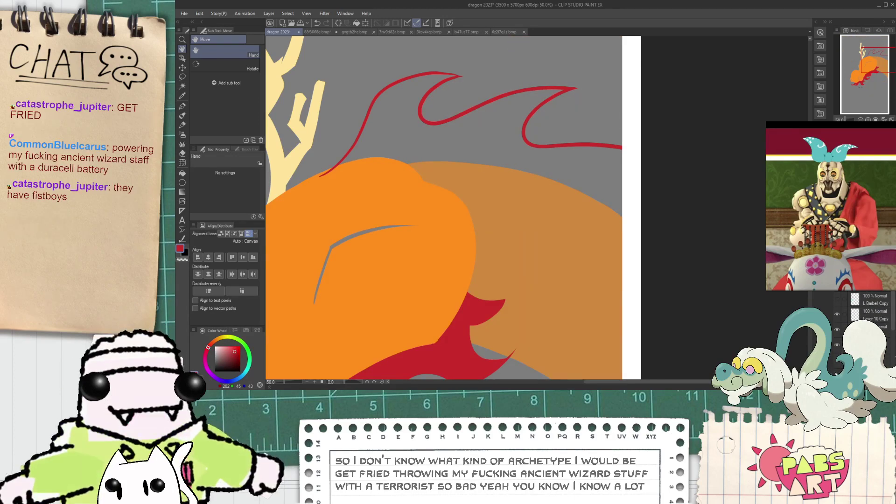
key("g")
left_click(547, 151)
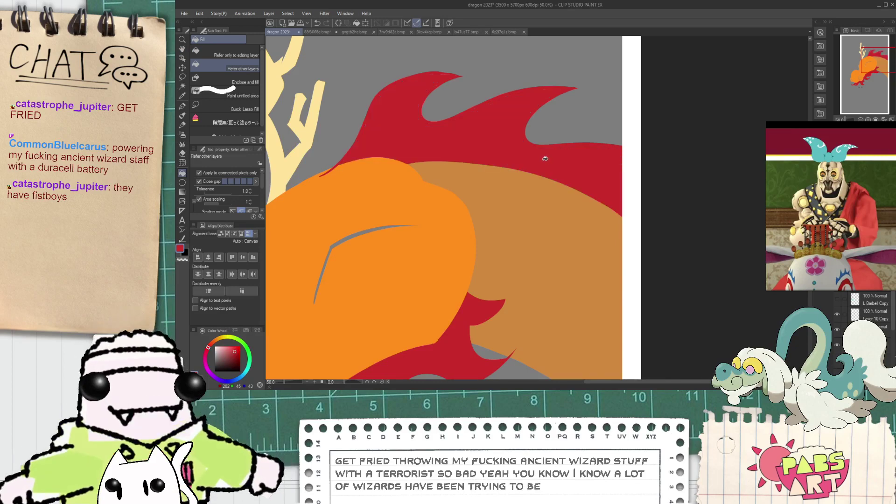
- Extend the red hair's base over the top edge of the orange head with G-pen strokes running back from the hair's front tip
scroll(498, 112, "up", 2)
scroll(515, 151, "down", 2)
key("space")
left_click_drag(470, 150, 516, 156)
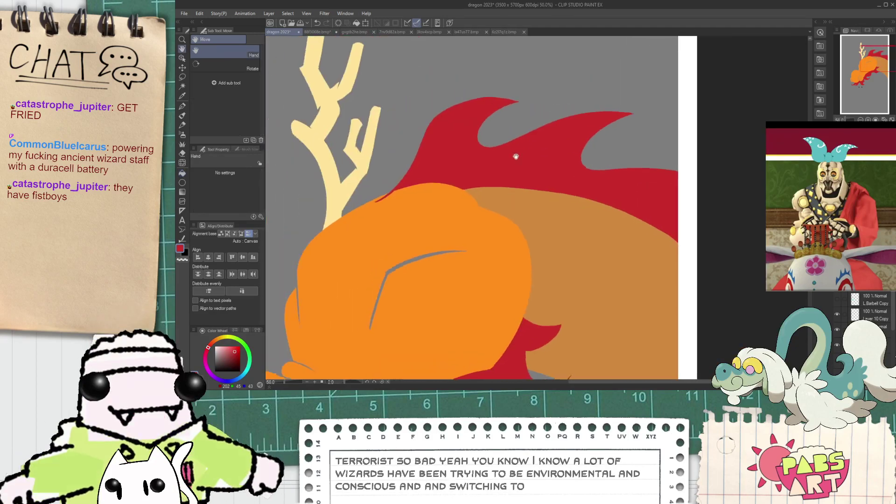
scroll(380, 200, "up", 4)
key("p")
mouse_move(365, 214)
left_mouse_down()
mouse_move(665, 107)
mouse_move(399, 199)
mouse_move(621, 138)
left_mouse_up()
key("ctrl+z")
key("ctrl+z")
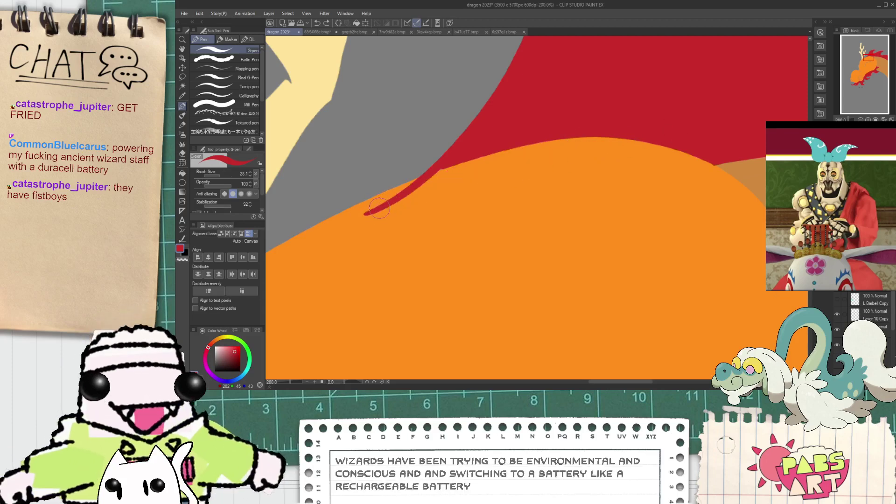
left_click_drag(364, 215, 621, 139)
left_click_drag(423, 183, 523, 145)
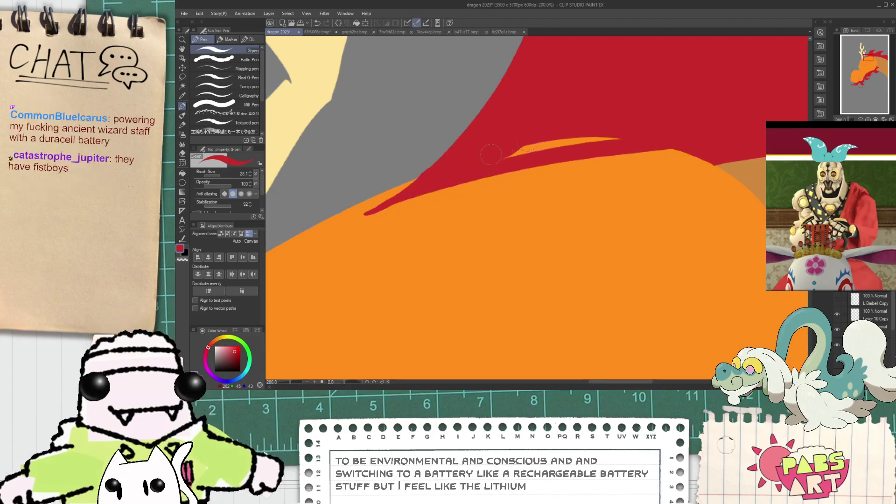
key("ctrl+z")
mouse_move(426, 181)
left_mouse_down()
mouse_move(485, 148)
mouse_move(446, 172)
mouse_move(536, 136)
mouse_move(669, 111)
left_mouse_up()
mouse_move(483, 154)
left_mouse_down()
mouse_move(649, 124)
mouse_move(631, 133)
left_mouse_up()
- Trim the overshooting front tip of the red hair beside the antler with the Rough eraser at size 127.7
key("space")
left_click_drag(429, 188, 531, 191)
key("e")
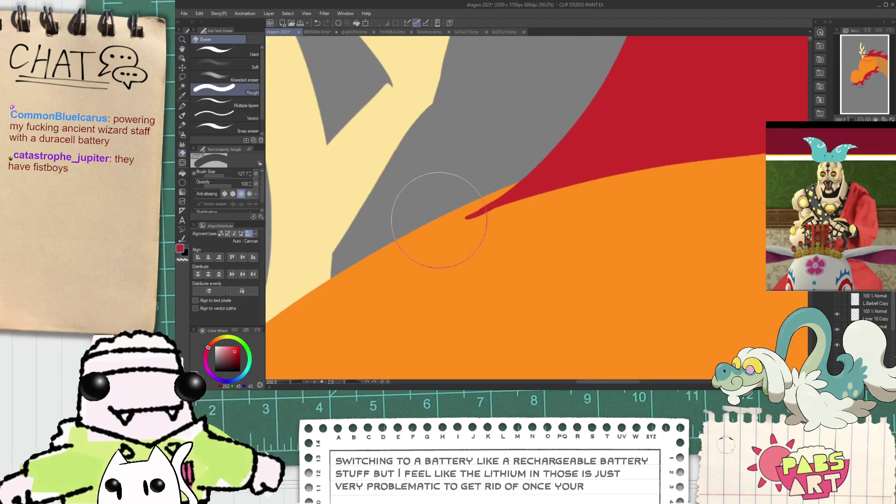
left_click_drag(403, 214, 456, 165)
scroll(451, 168, "down", 5)
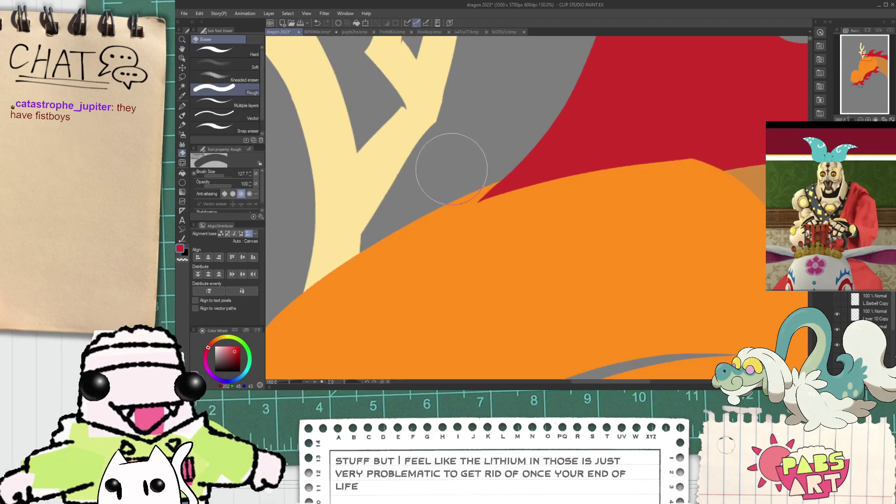
- Make the semi-transparent body coil directly behind the head fully opaque orange
key("space")
left_click_drag(568, 176, 540, 137)
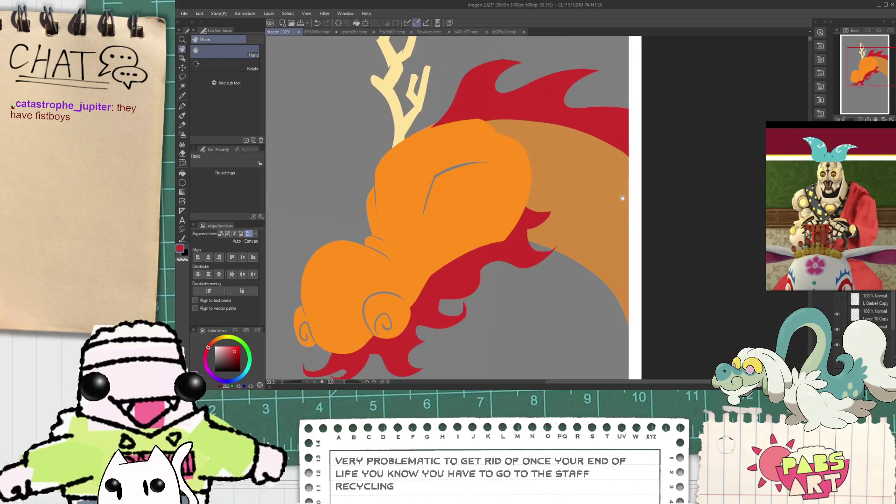
left_click_drag(625, 238, 613, 199)
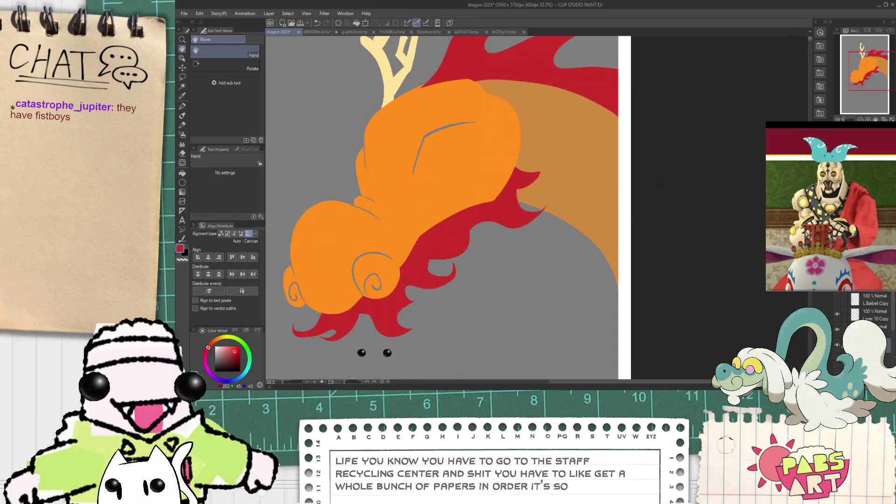
left_click(883, 275)
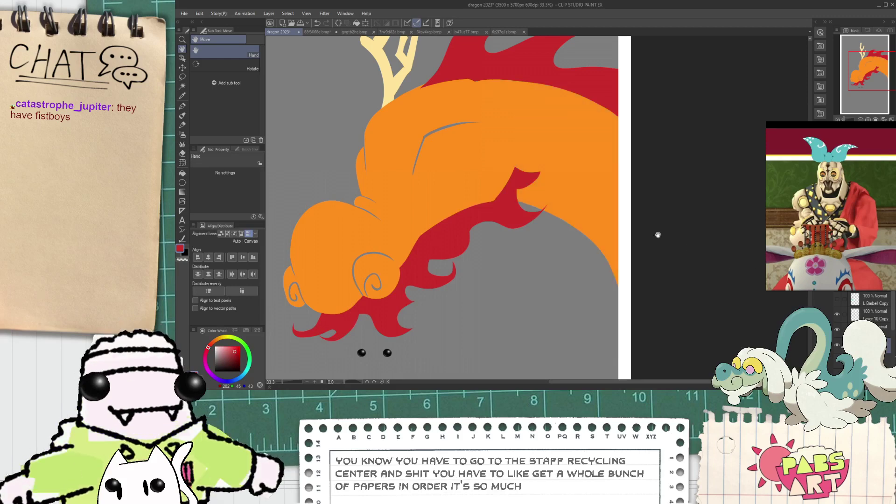
- Push the orange coil's underside upward behind the beard using Liquify with brush size 2000
left_click_drag(608, 201, 612, 219)
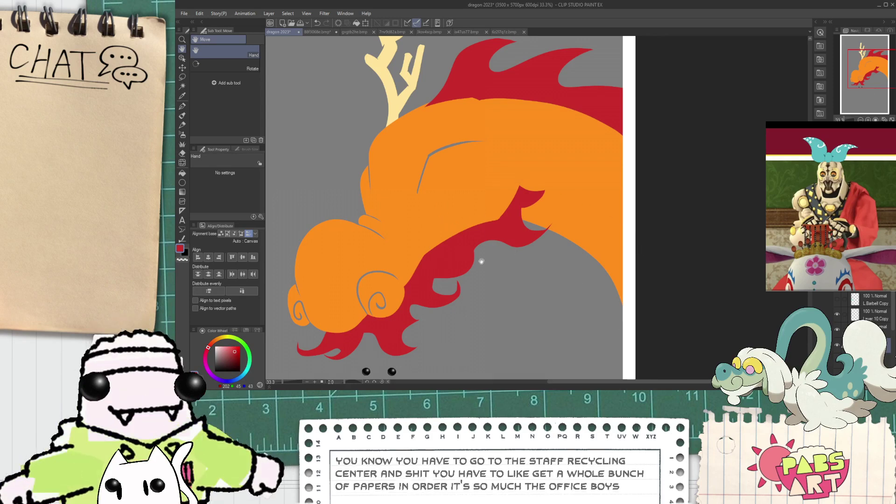
left_click(182, 163)
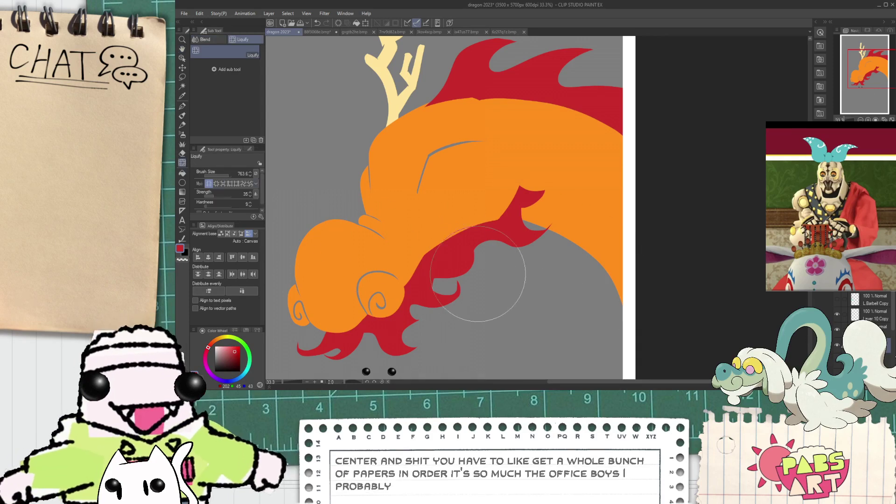
left_click_drag(226, 176, 235, 180)
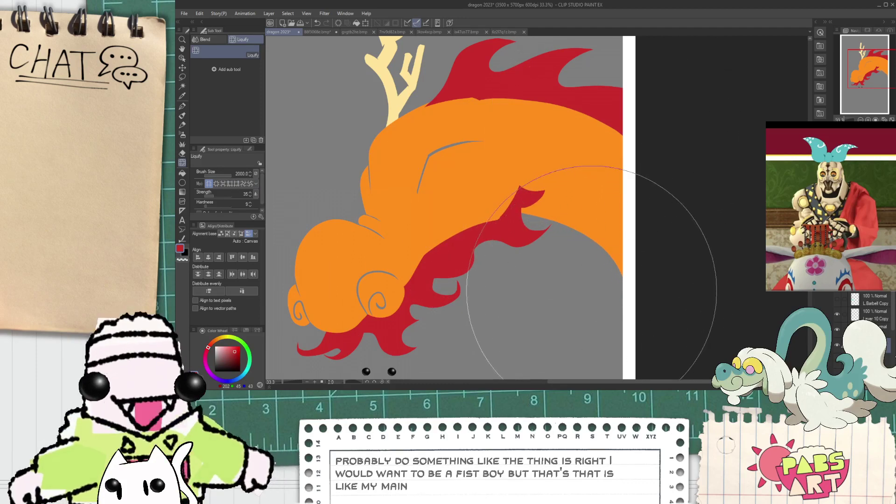
scroll(631, 294, "down", 1)
key("space")
left_click_drag(587, 249, 591, 224)
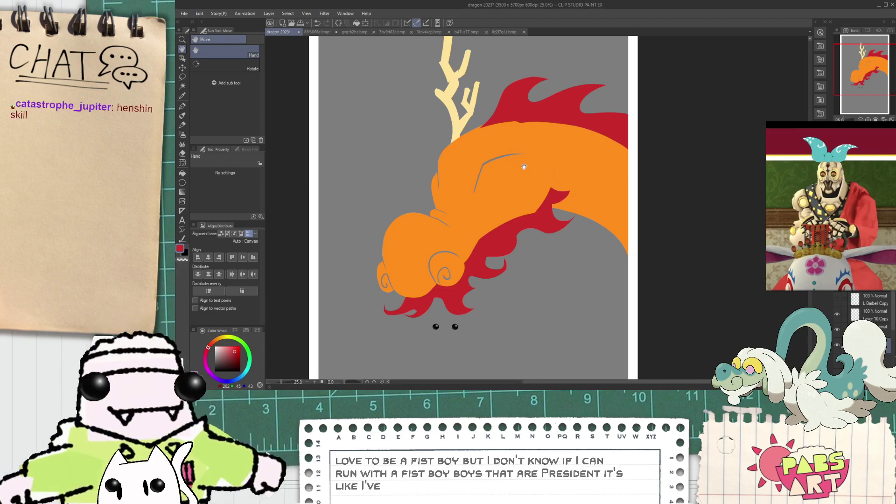
- Show the layer with the semi-transparent brown body coils behind the hair and beard
left_click_drag(483, 204, 475, 173)
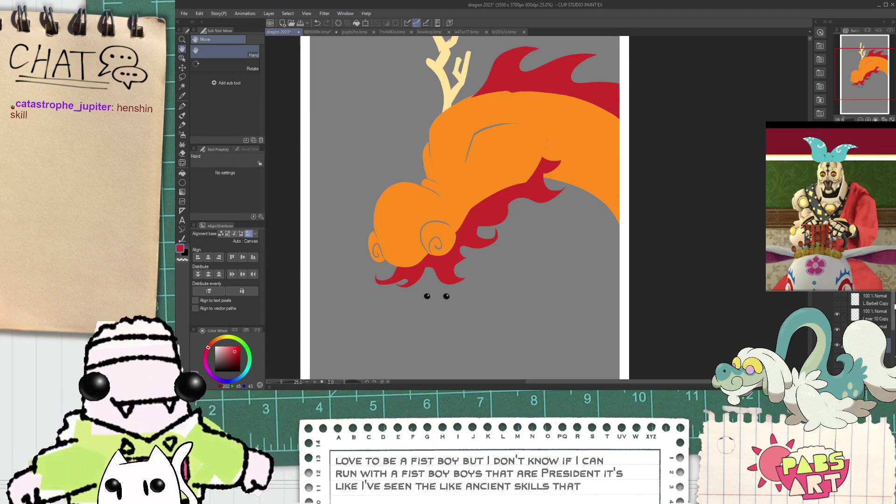
left_click_drag(894, 323, 893, 331)
left_click(837, 331)
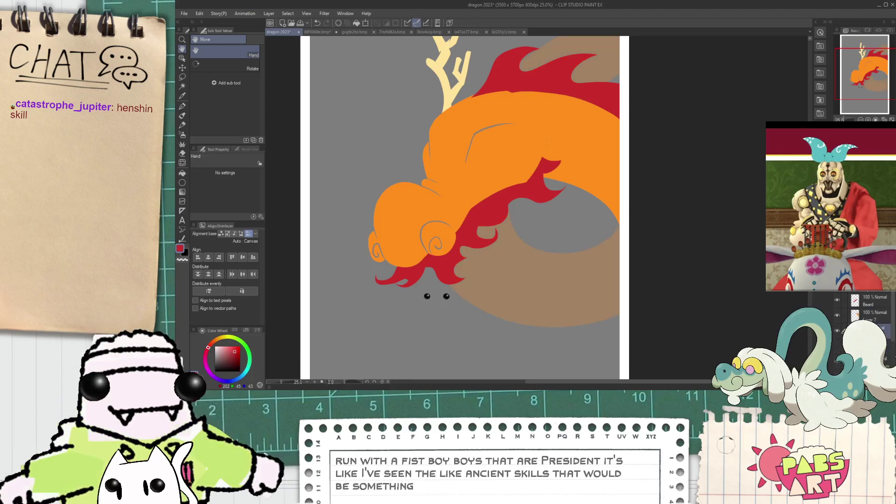
- Try a thin red G-pen curve across the lower brown coil, from the beard toward the canvas edge
key("p")
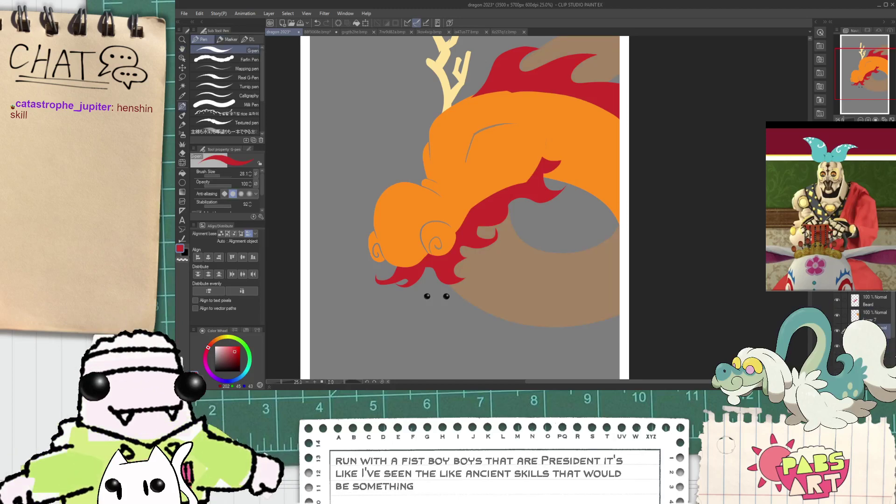
scroll(557, 259, "up", 1)
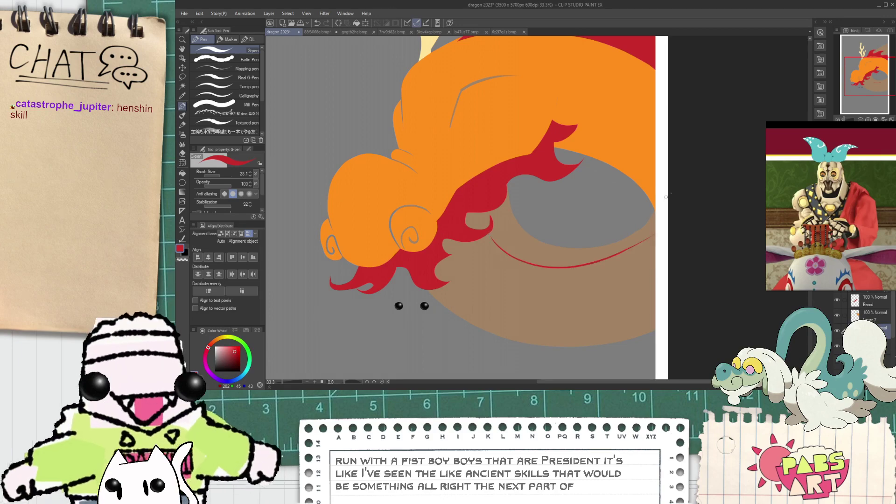
scroll(661, 212, "down", 1)
key("space")
left_click_drag(662, 212, 638, 324)
scroll(519, 198, "up", 3)
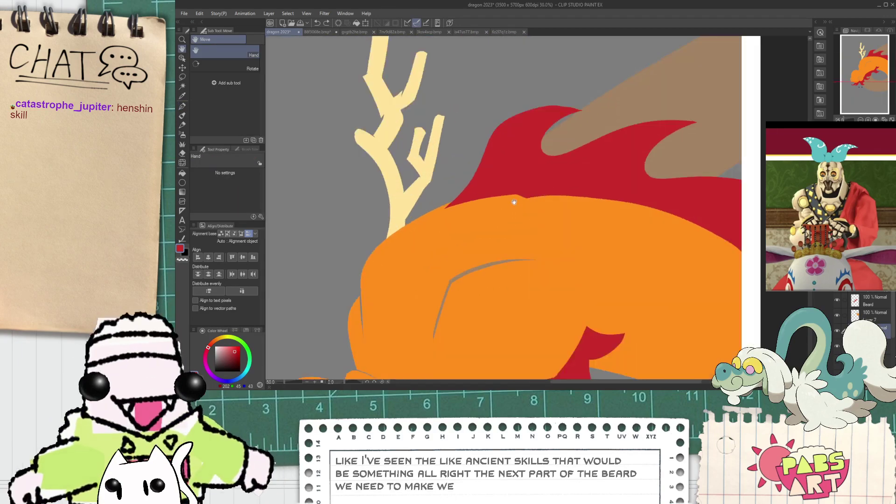
left_click(874, 302)
left_click(874, 271)
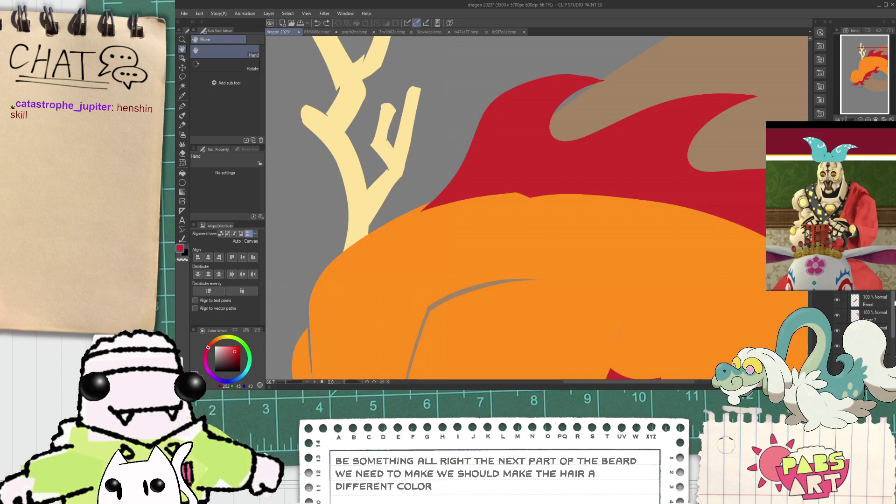
left_click_drag(893, 304, 893, 287)
scroll(678, 307, "down", 5)
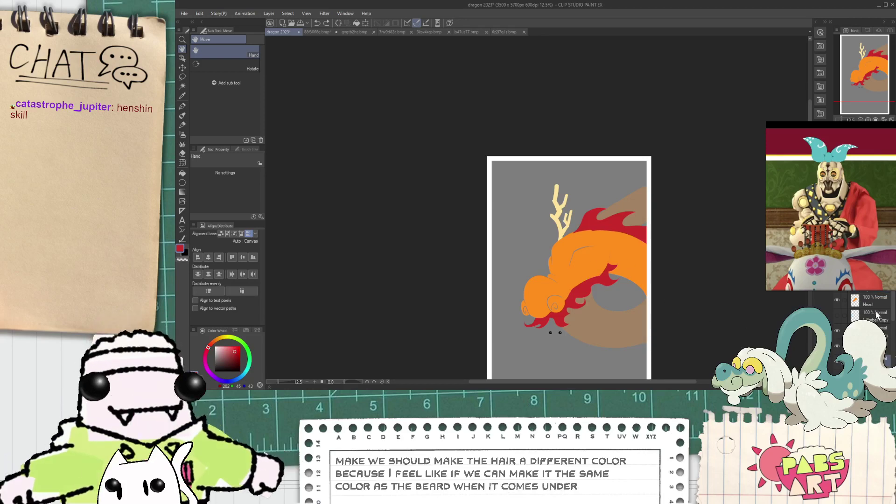
left_click_drag(894, 315, 895, 331)
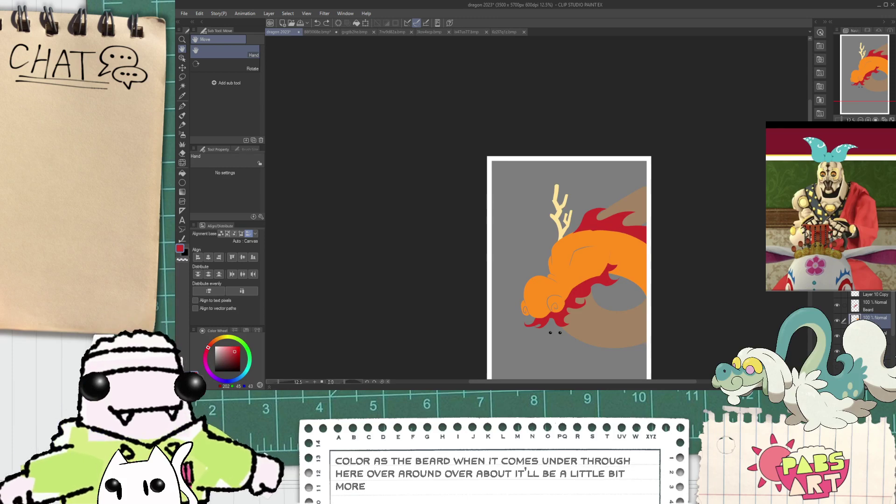
left_click(886, 360)
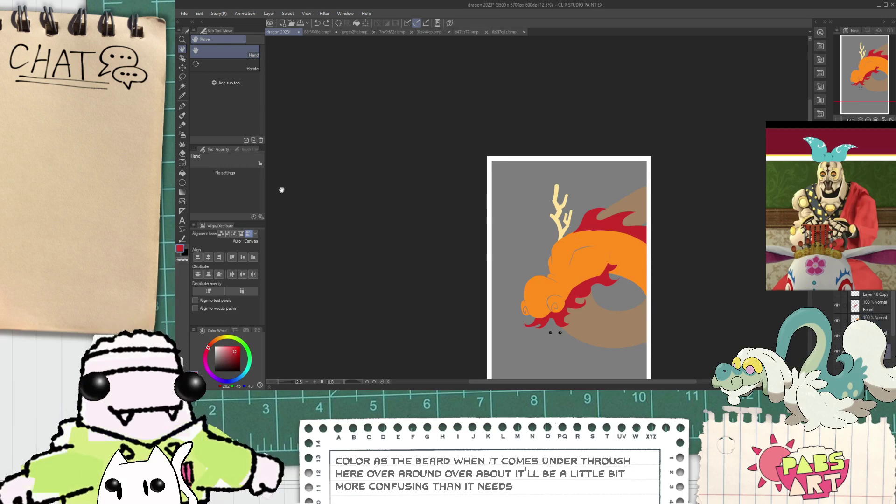
key("e")
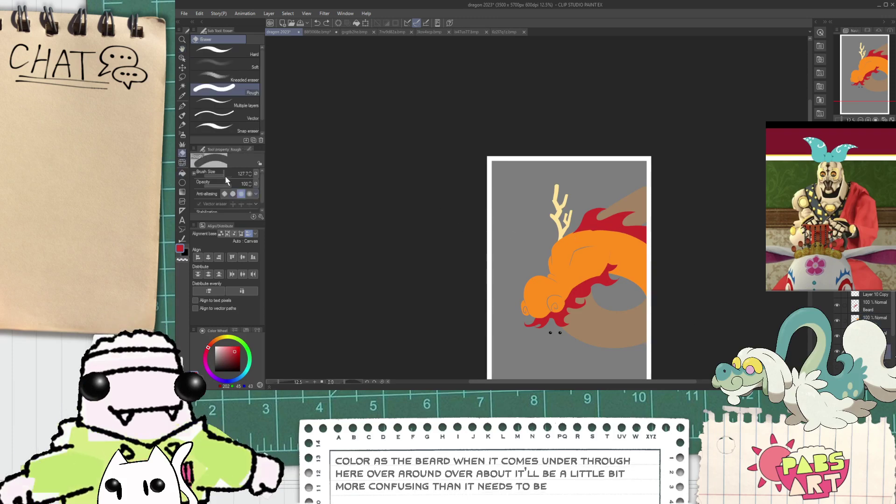
left_click(182, 163)
left_click(231, 175)
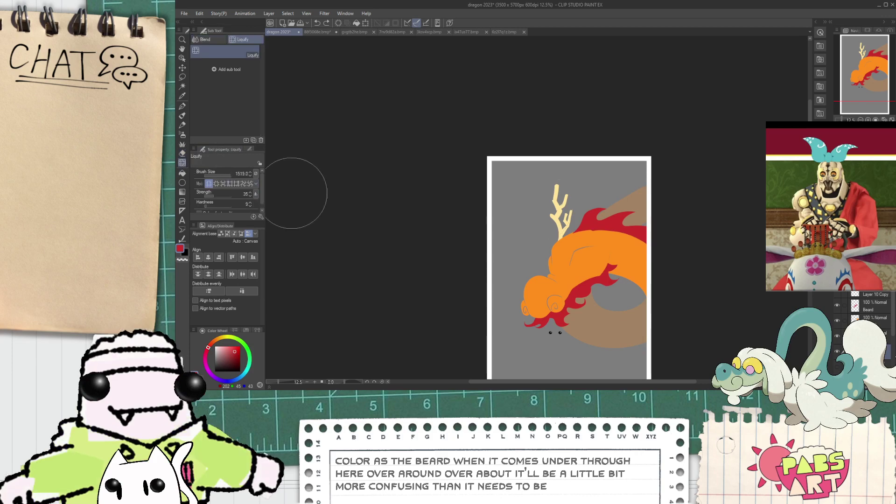
scroll(620, 293, "up", 3)
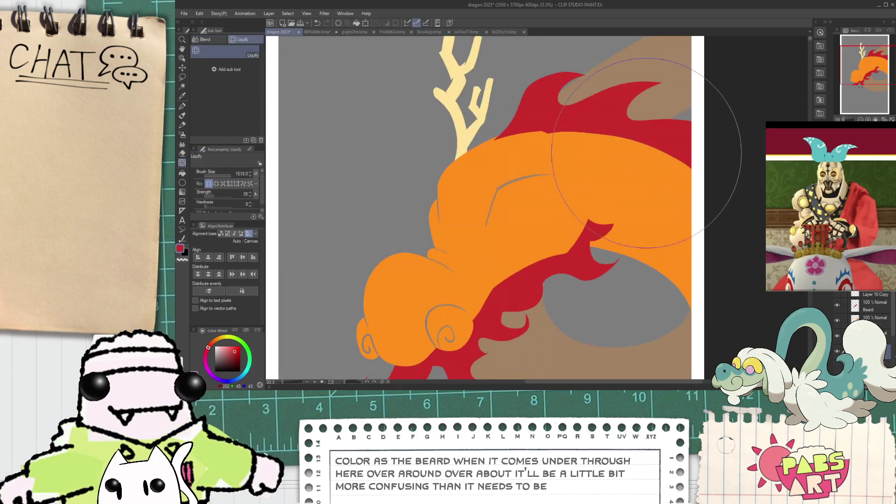
scroll(659, 173, "down", 4)
key("h")
left_click_drag(658, 174, 571, 193)
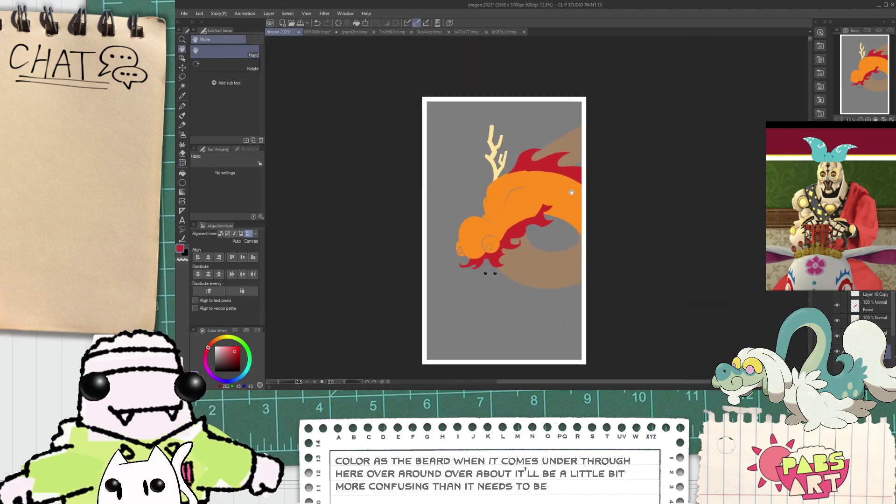
scroll(558, 253, "up", 3)
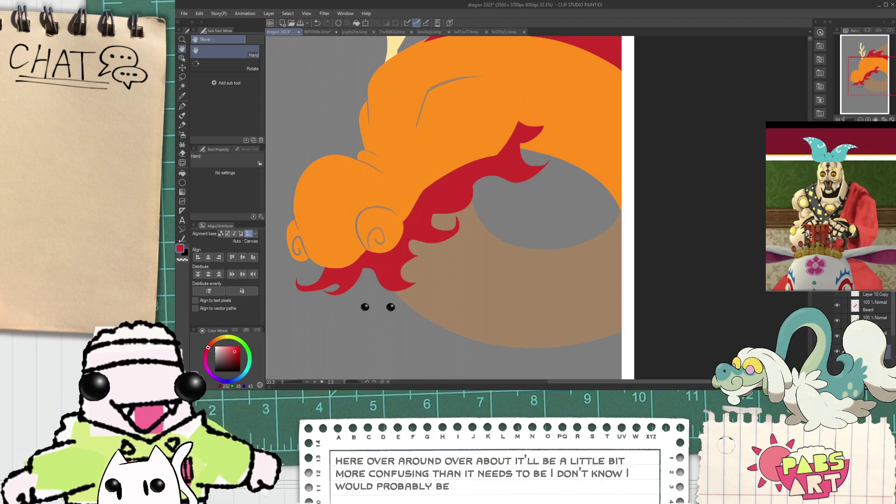
- Try a red G-pen stroke beneath the grey opening between the orange and brown body coils
mouse_move(511, 230)
left_mouse_down()
mouse_move(440, 232)
mouse_move(656, 190)
left_mouse_up()
key("p")
scroll(454, 238, "up", 1)
key("ctrl+z")
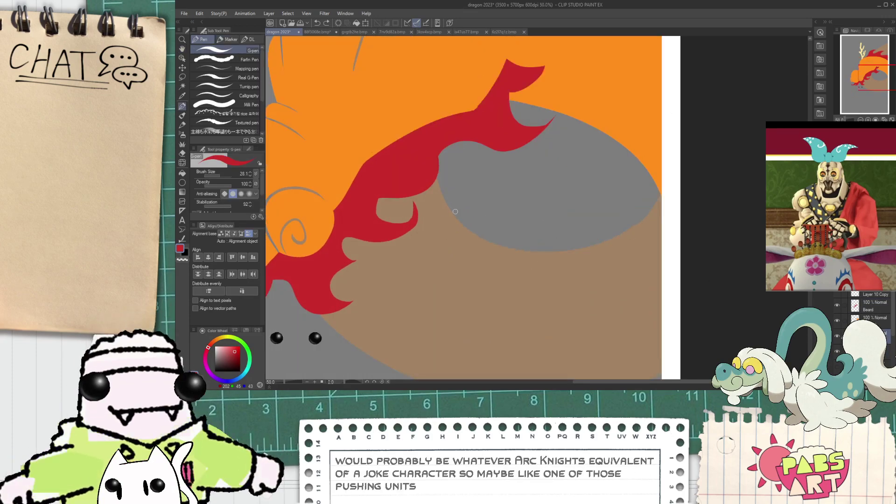
left_click_drag(441, 225, 631, 218)
key("ctrl+z")
- Draw a thin red G-pen stroke on Layer 12 along the base of the hair over the head
scroll(404, 188, "down", 4)
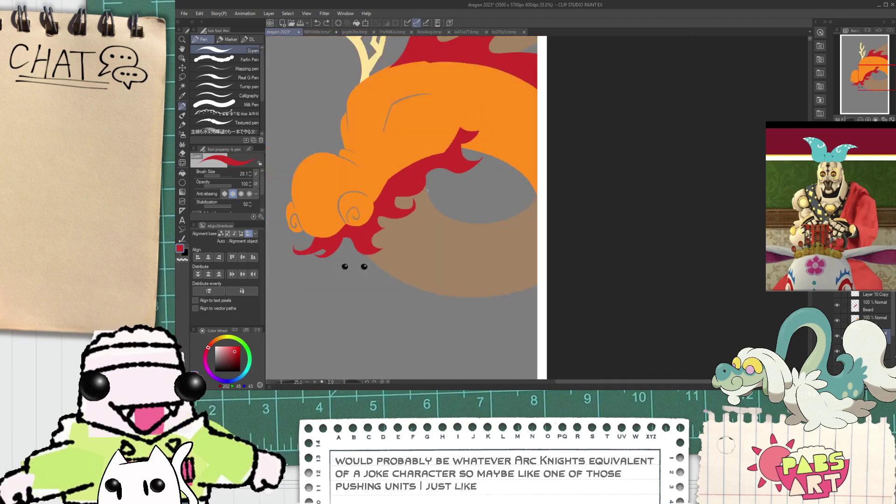
key("space")
left_click_drag(423, 135, 488, 237)
scroll(495, 238, "up", 4)
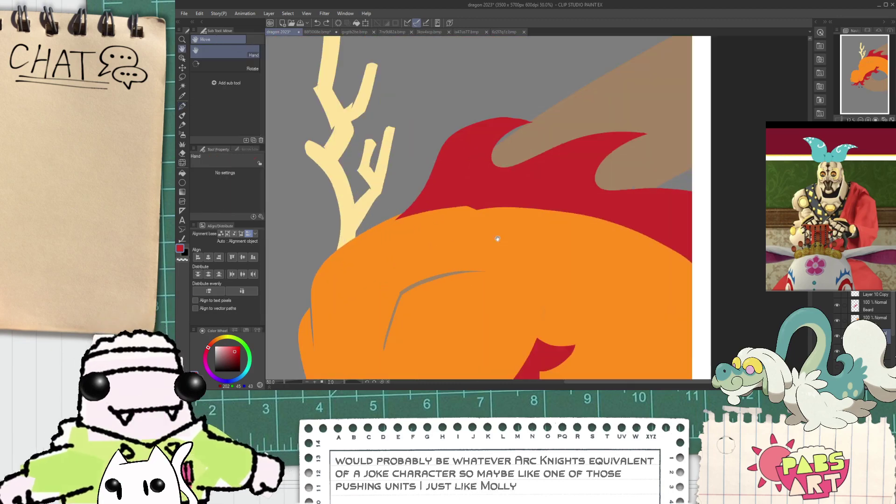
left_click(873, 312)
left_click_drag(893, 312, 894, 302)
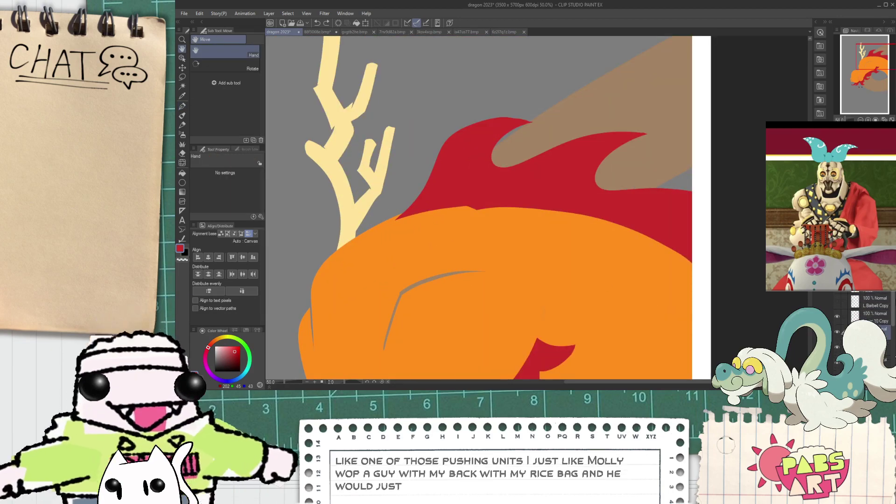
scroll(871, 312, "up", 2)
scroll(427, 235, "up", 1)
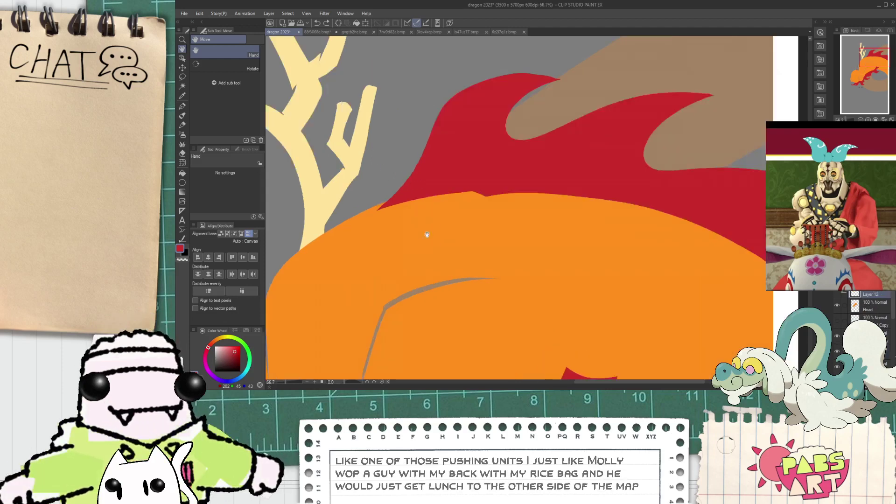
key("p")
scroll(366, 212, "up", 4)
left_click_drag(387, 211, 490, 203)
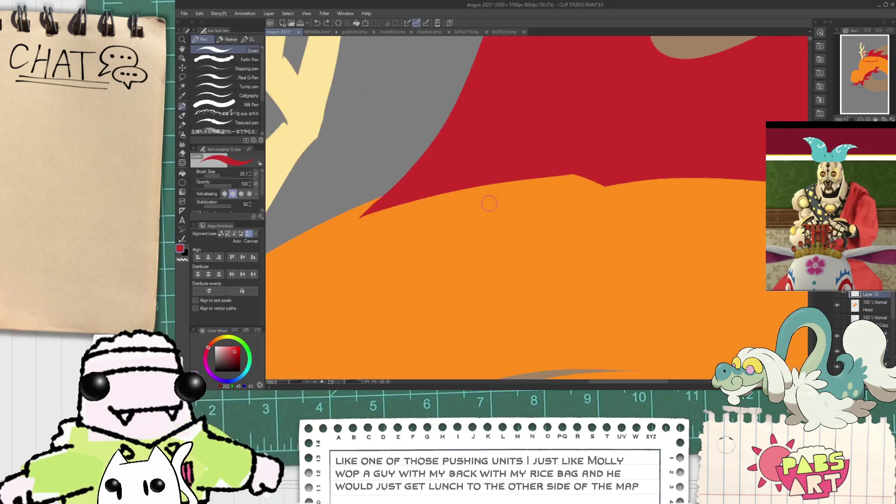
left_click_drag(365, 215, 702, 158)
key("ctrl+z")
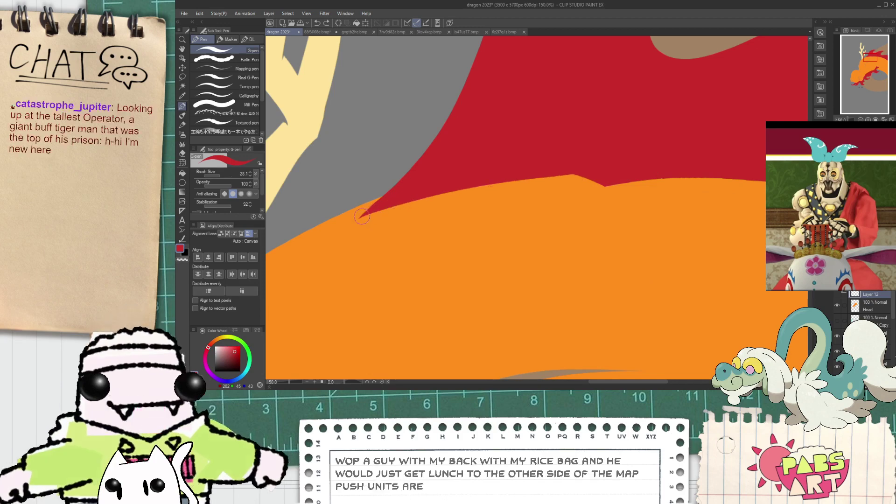
left_click_drag(361, 218, 672, 180)
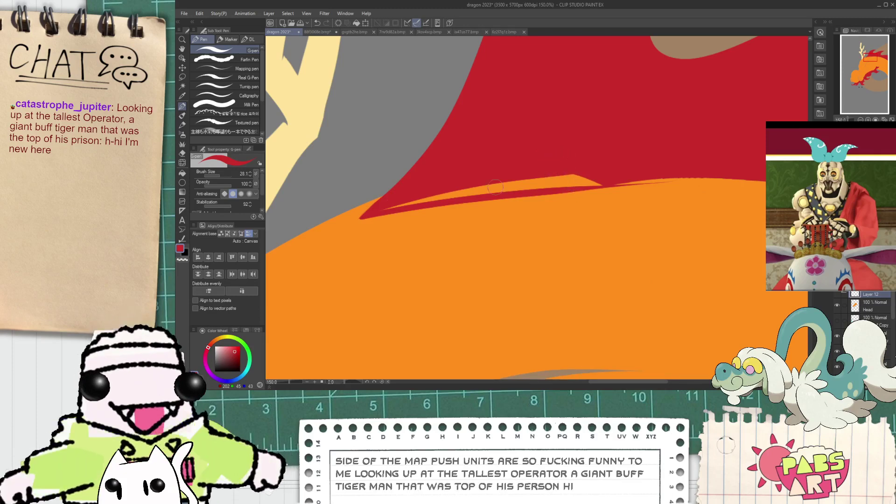
- Fill the orange sliver between the new stroke and the red hair with red G-pen strokes
left_click_drag(383, 208, 522, 193)
key("ctrl+z")
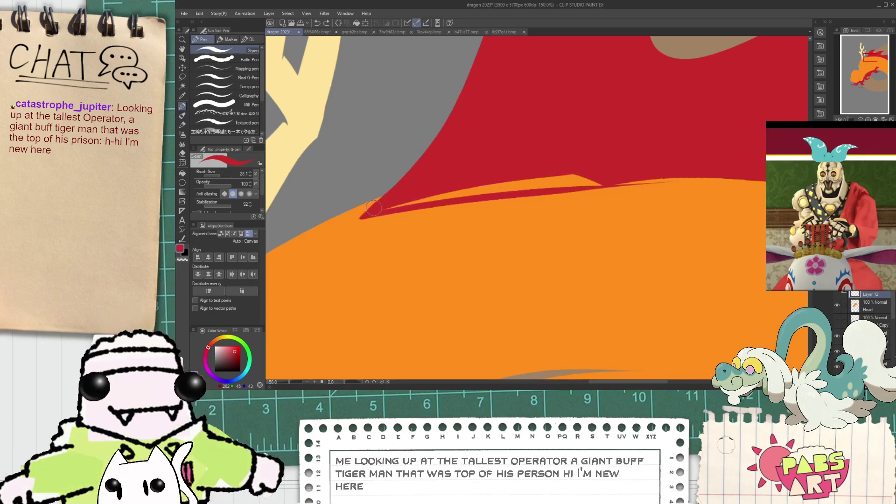
mouse_move(374, 208)
left_mouse_down()
mouse_move(544, 178)
mouse_move(497, 181)
left_mouse_up()
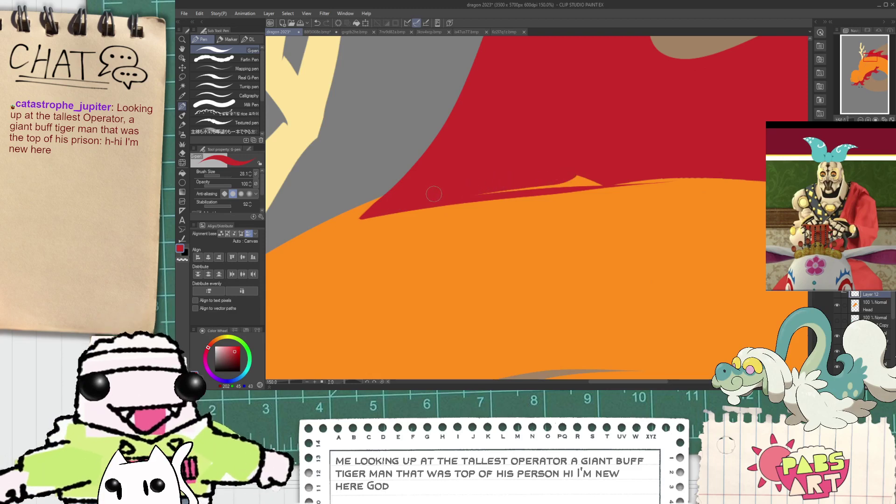
left_click_drag(441, 195, 651, 176)
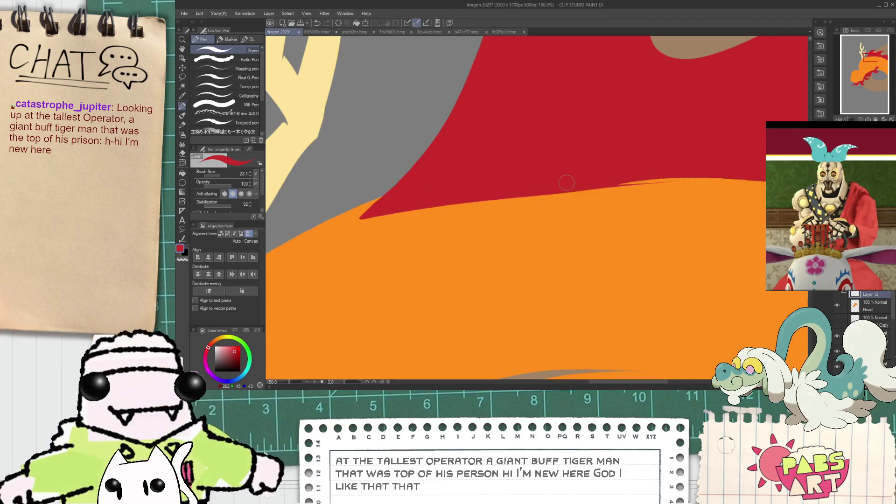
mouse_move(560, 184)
left_mouse_down()
mouse_move(697, 177)
mouse_move(665, 180)
left_mouse_up()
- Even out the rest of the hair's lower edge over the head with red G-pen strokes
left_click_drag(736, 181, 766, 180)
key("ctrl+z")
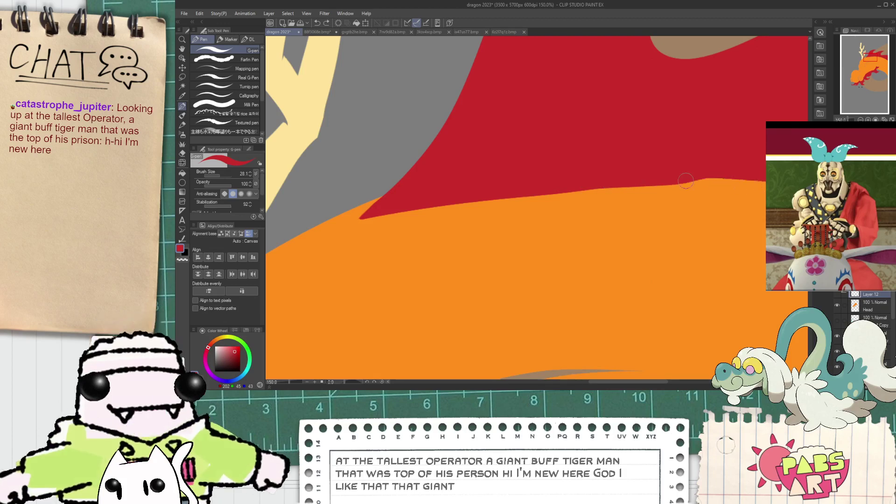
left_click_drag(645, 179, 749, 175)
left_click_drag(671, 180, 771, 180)
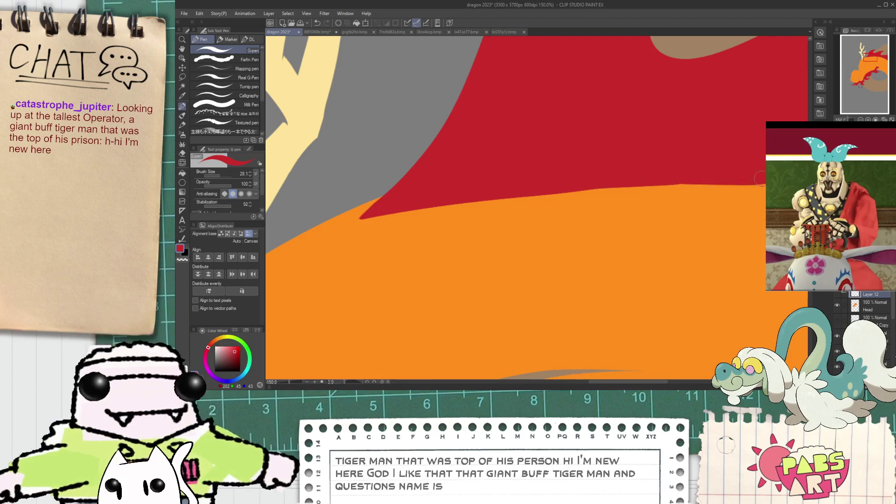
scroll(436, 260, "down", 5)
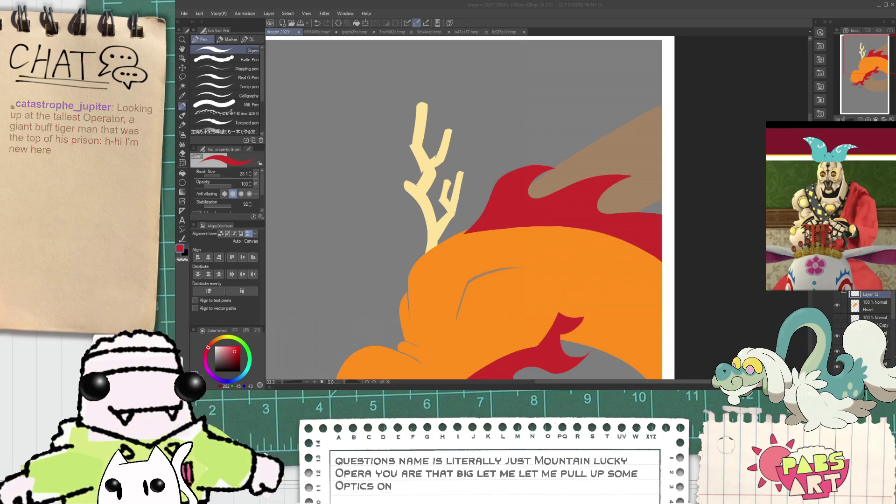
- Examine the armoured tiger character in the reference image, close up and at full height
key("space")
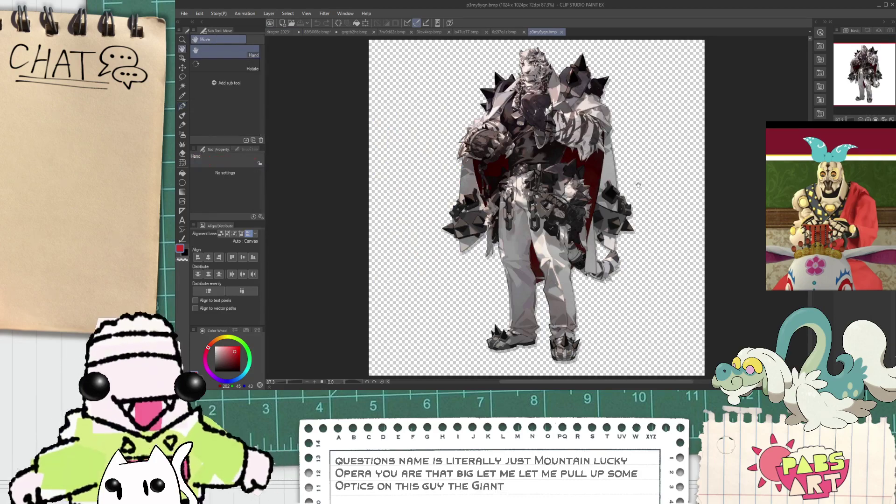
left_click_drag(638, 182, 607, 192)
scroll(564, 197, "up", 2)
scroll(529, 195, "up", 3)
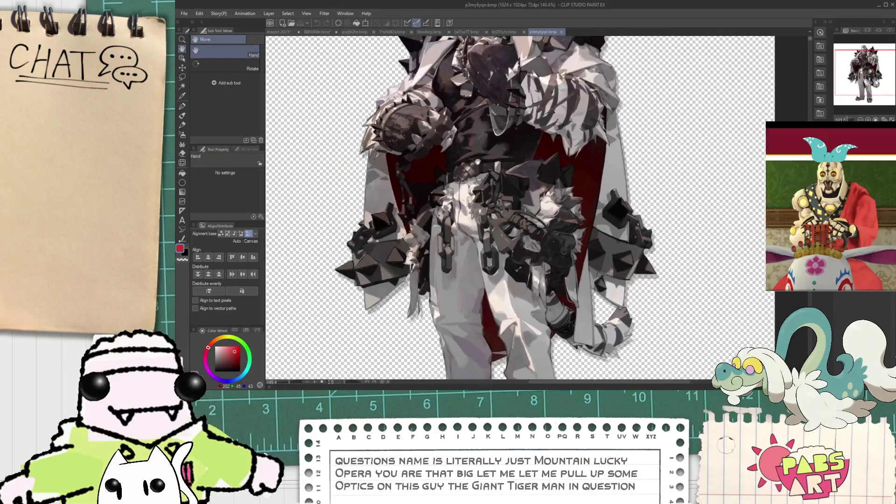
left_click_drag(463, 137, 477, 209)
scroll(460, 164, "down", 2)
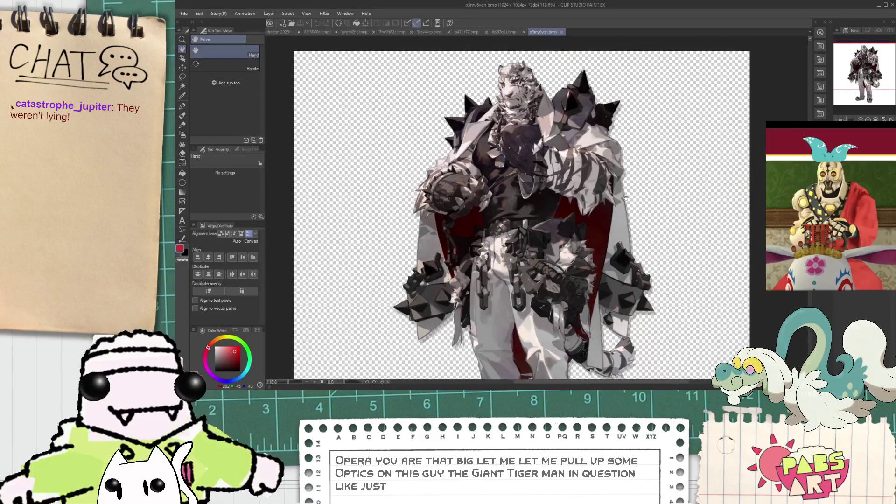
left_click_drag(618, 222, 629, 162)
scroll(629, 162, "down", 3)
scroll(629, 161, "up", 2)
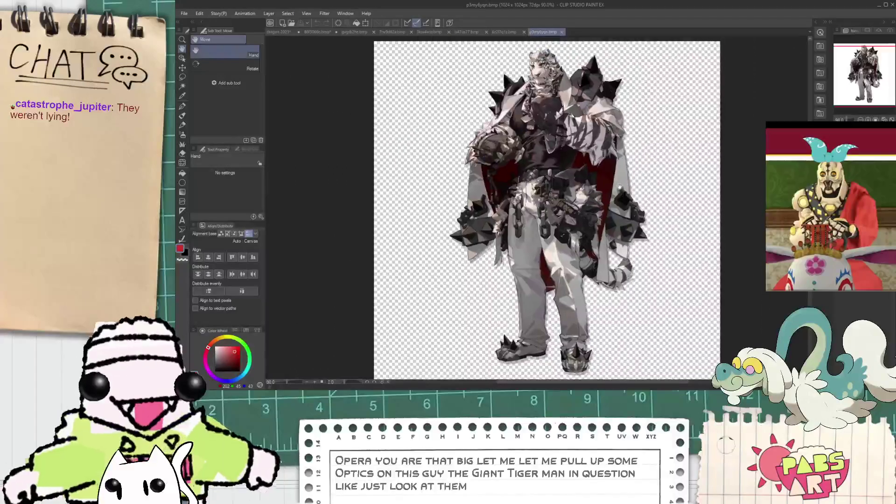
scroll(606, 225, "down", 2)
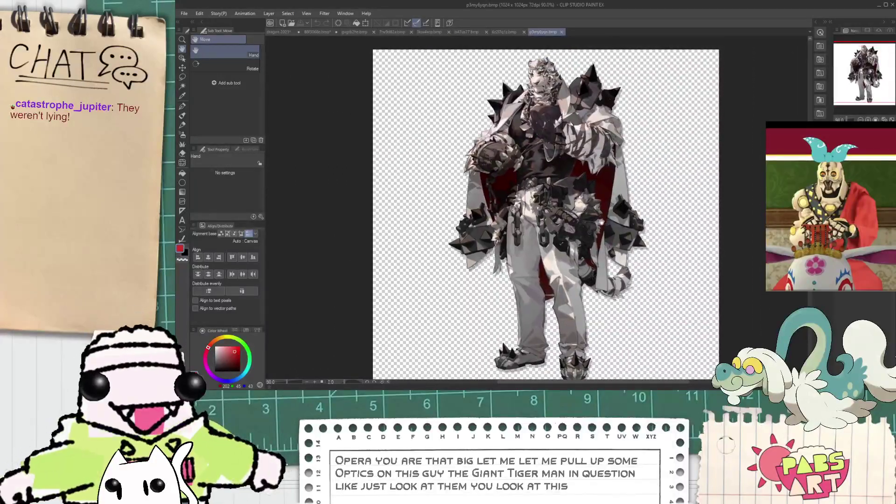
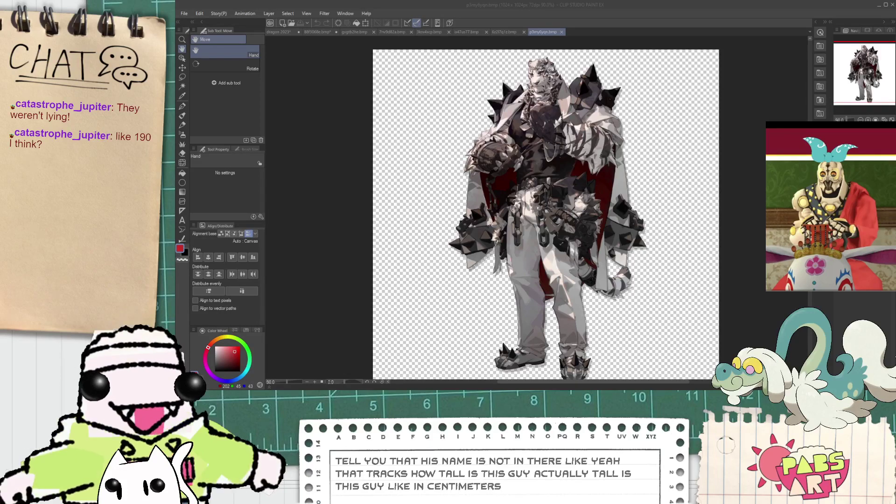
double_click(632, 6)
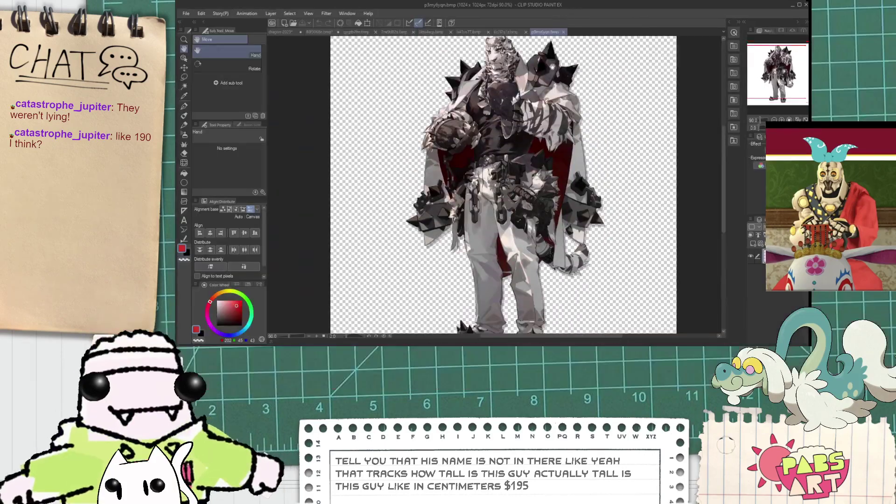
left_click_drag(550, 6, 614, 1)
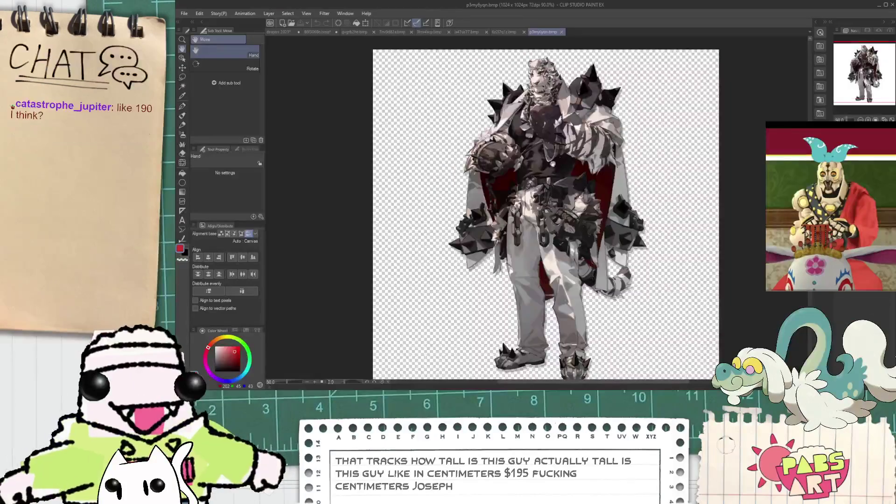
- Mark the tiger character's full height with a bracket beside the figure, using a bright red G-pen at brush size 4.1
left_click_drag(662, 299, 641, 245)
key("p")
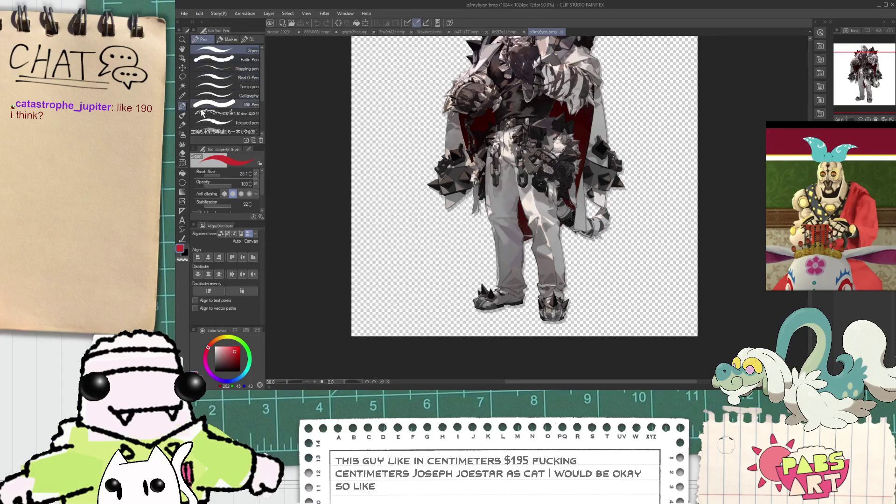
left_click(226, 346)
left_click(223, 347)
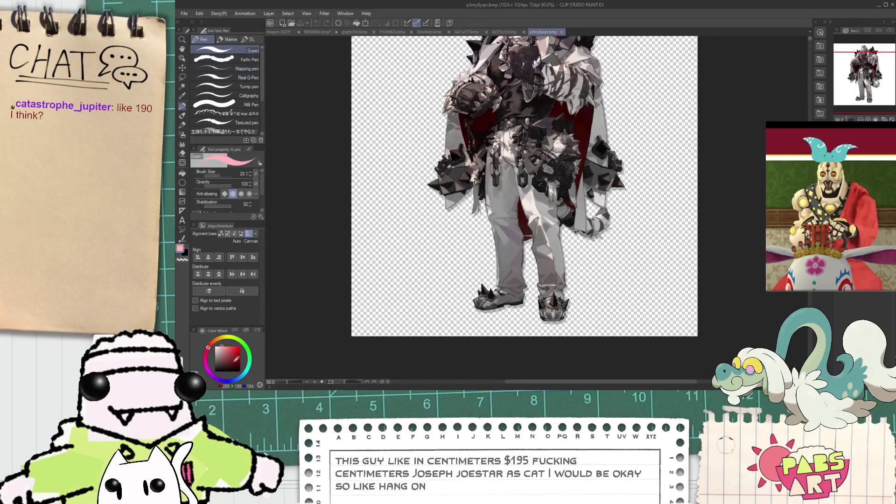
left_click(237, 346)
left_click(216, 175)
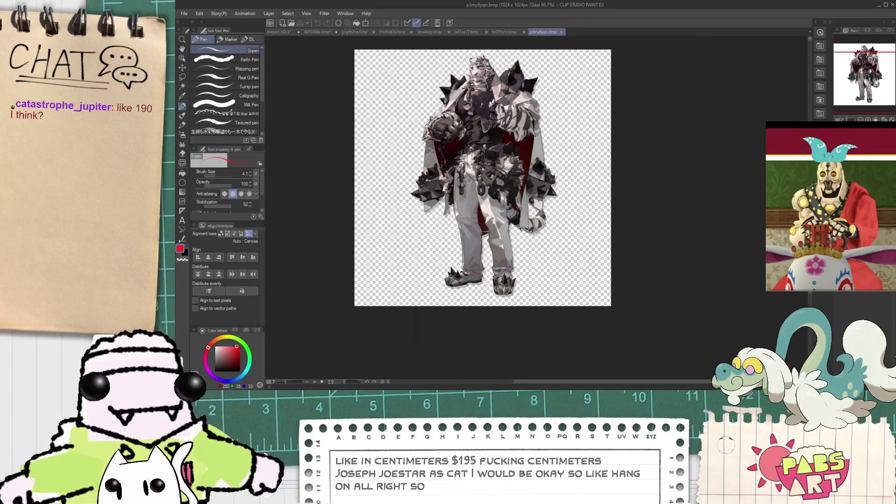
key("ctrl+minus")
mouse_move(461, 59)
left_mouse_down()
mouse_move(409, 62)
mouse_move(407, 292)
left_mouse_up()
key("ctrl+plus")
- Handwrite 195 in red beside the height bracket
scroll(367, 147, "up", 1)
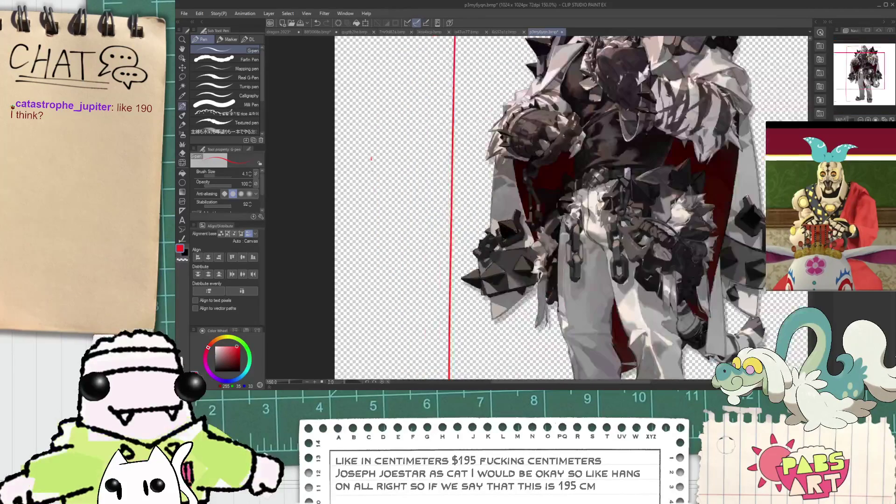
left_click_drag(372, 157, 374, 193)
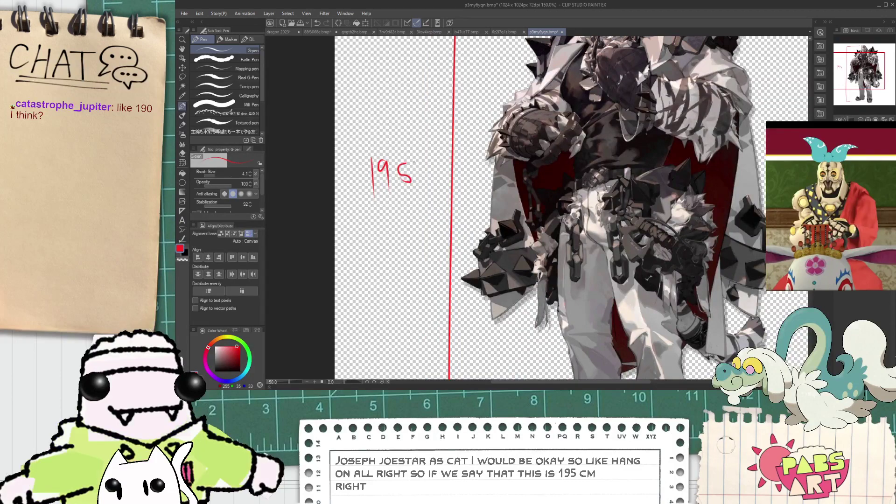
key("ctrl+minus")
key("ctrl+minus")
key("h")
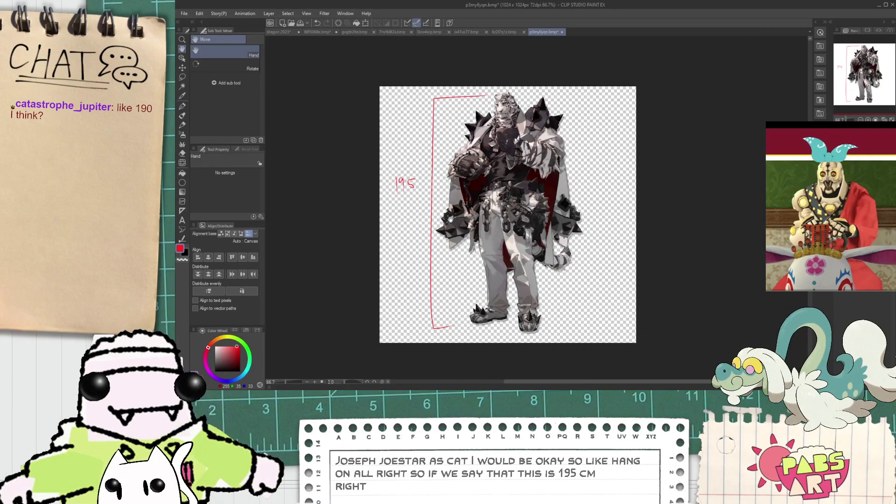
key("m")
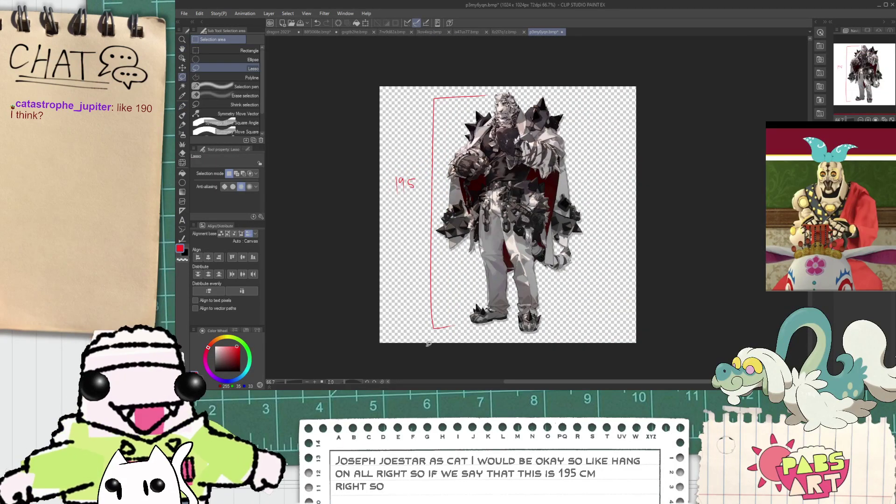
mouse_move(428, 344)
left_mouse_down()
mouse_move(467, 323)
mouse_move(443, 286)
mouse_move(435, 215)
mouse_move(447, 122)
mouse_move(484, 99)
left_mouse_up()
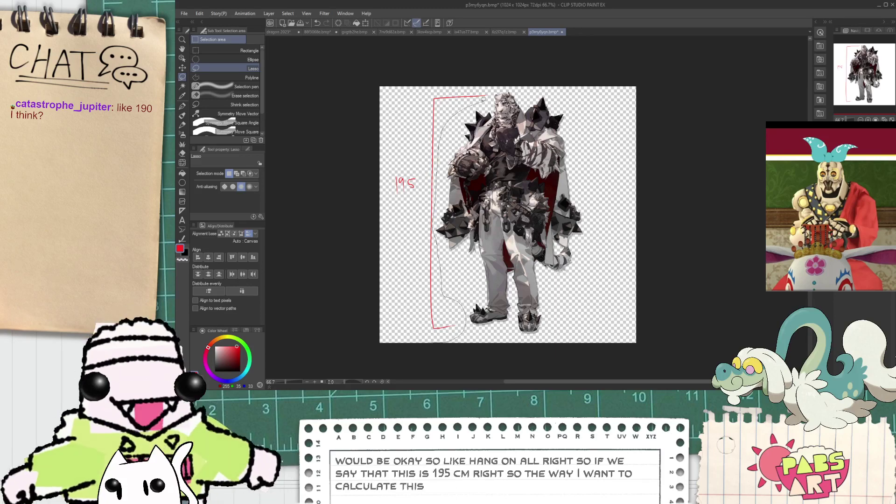
left_click_drag(449, 68, 351, 262)
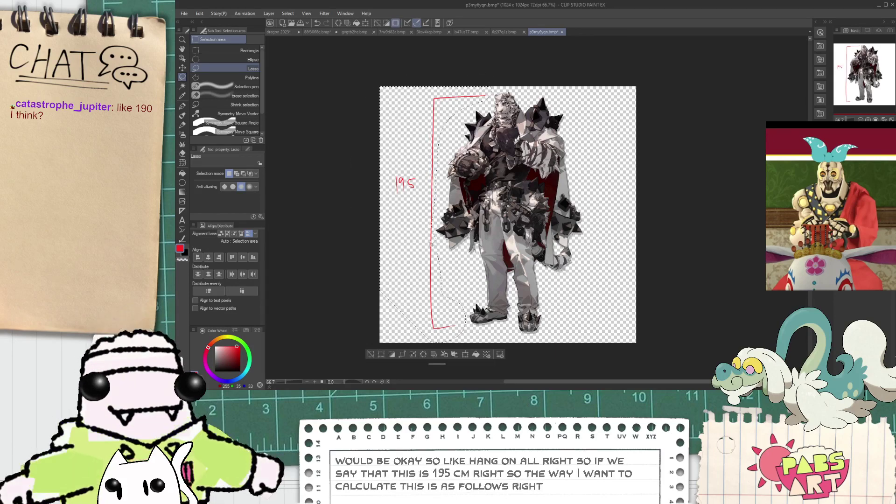
left_click(371, 354)
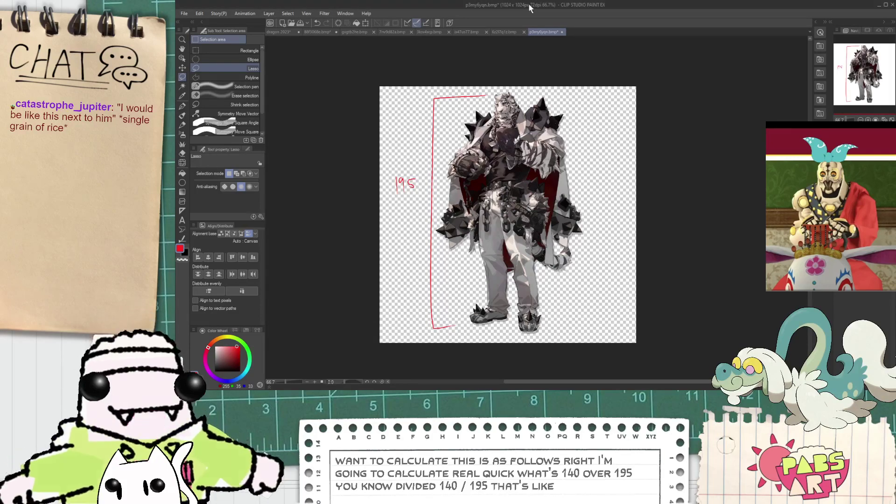
- Scale the duplicated red height bracket to 70% of its height, keeping its width at 100%
key("ctrl+t")
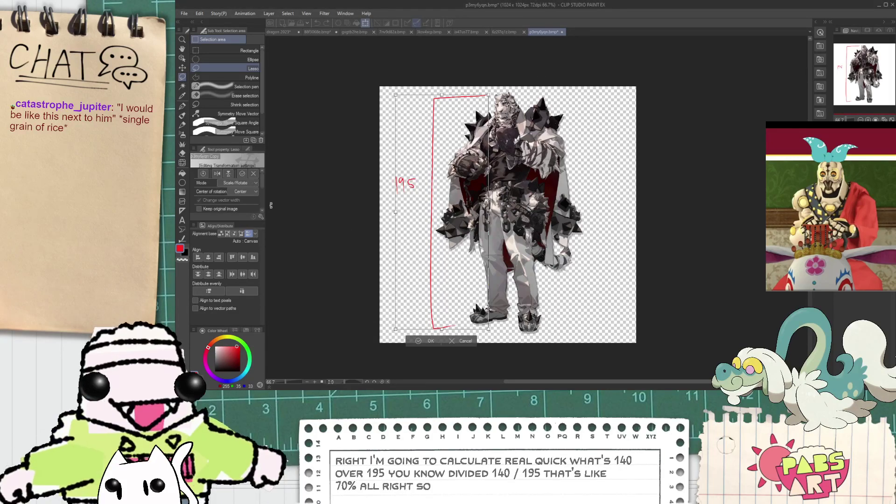
left_click_drag(262, 187, 262, 195)
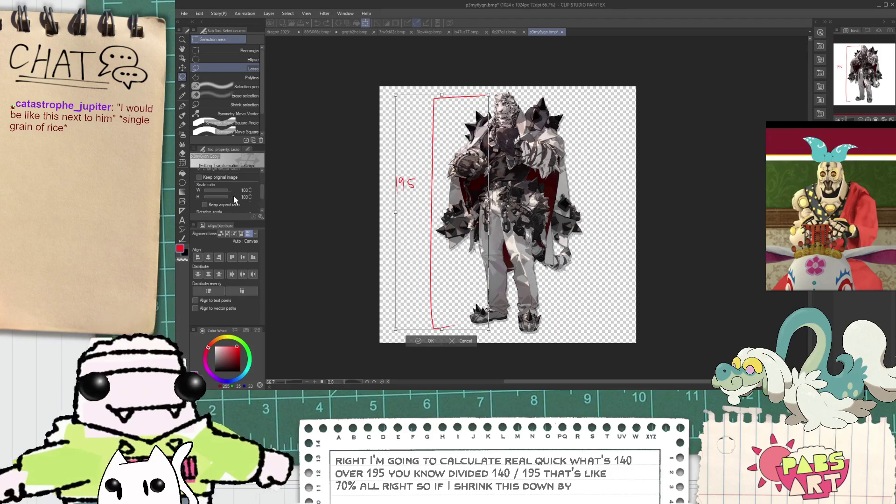
left_click(249, 199)
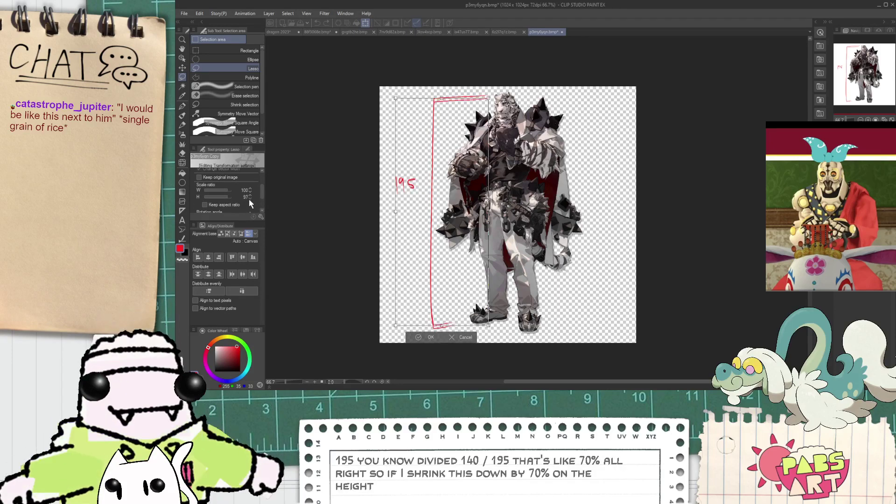
left_click_drag(249, 199, 248, 198)
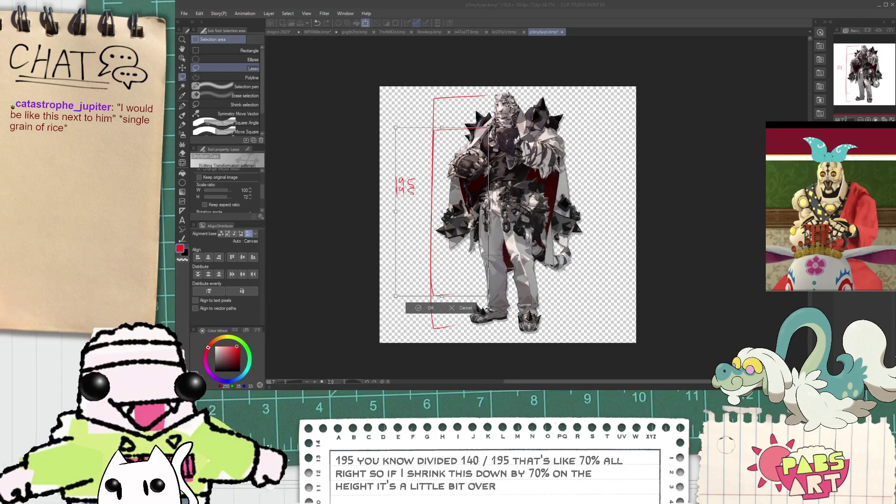
left_click(248, 199)
left_click(248, 199)
left_click(248, 199)
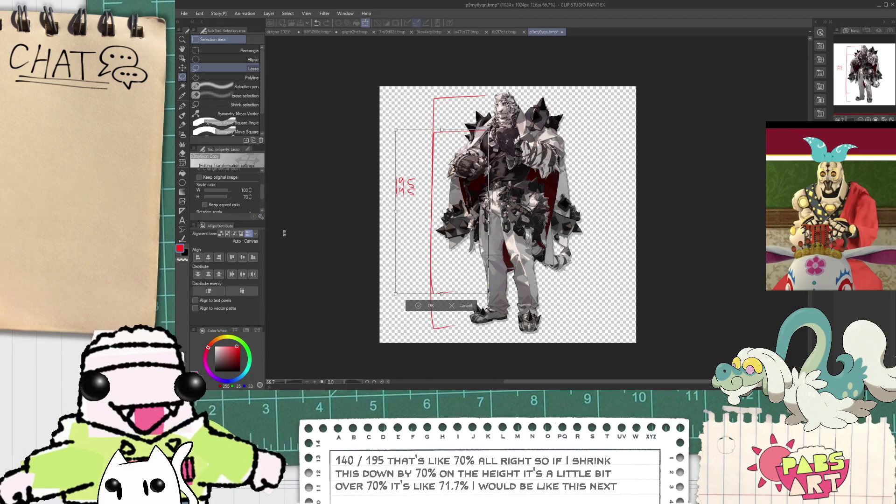
left_click(422, 306)
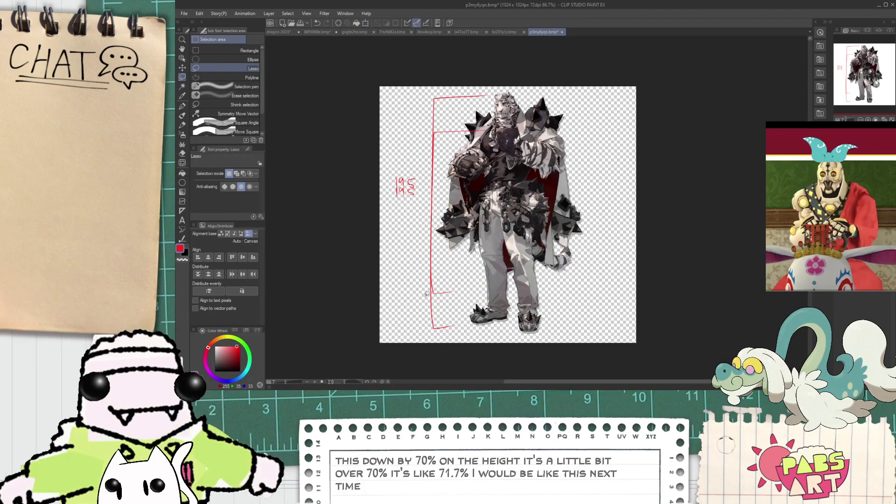
- Move the shortened bracket down to the tiger character's foot level and across to the figure's opposite side from the 195 bracket
key("k")
left_click_drag(423, 257, 389, 291)
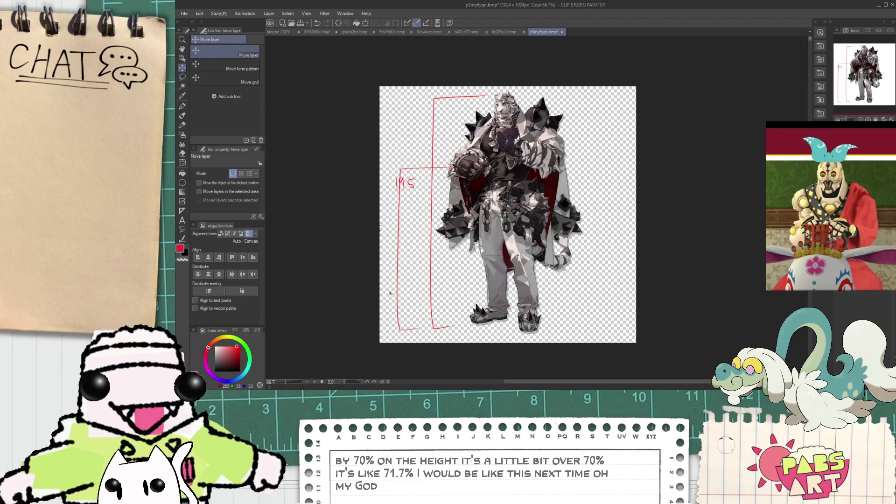
key("space")
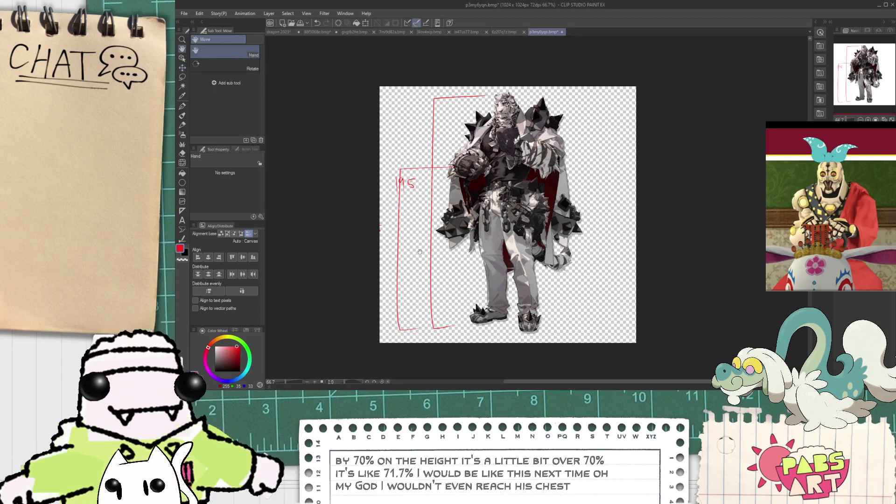
scroll(385, 184, "up", 1)
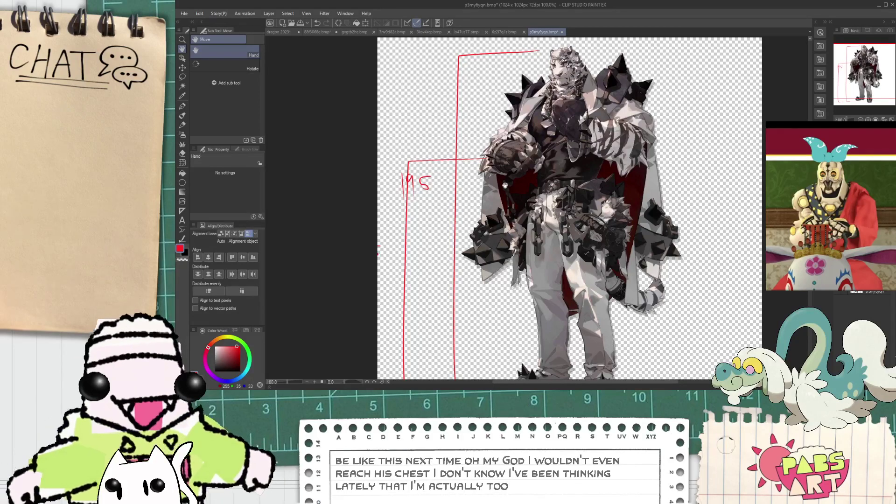
left_click_drag(506, 186, 466, 80)
key("p")
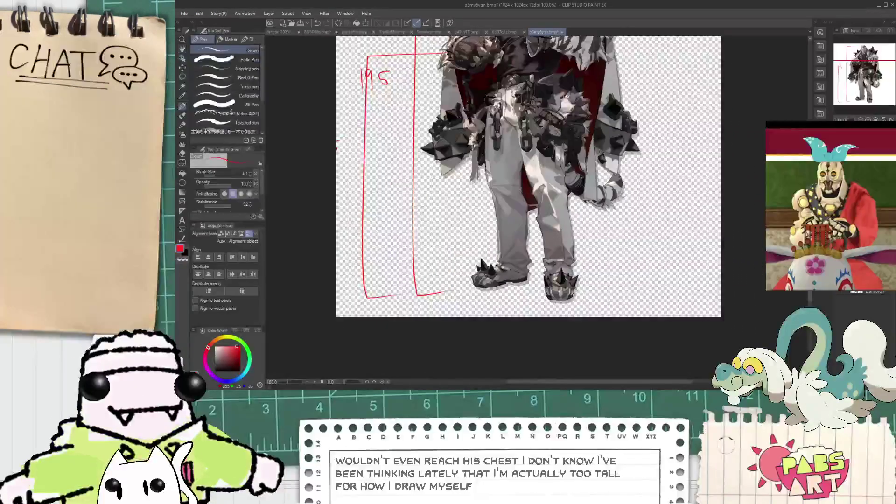
scroll(582, 254, "down", 1)
key("k")
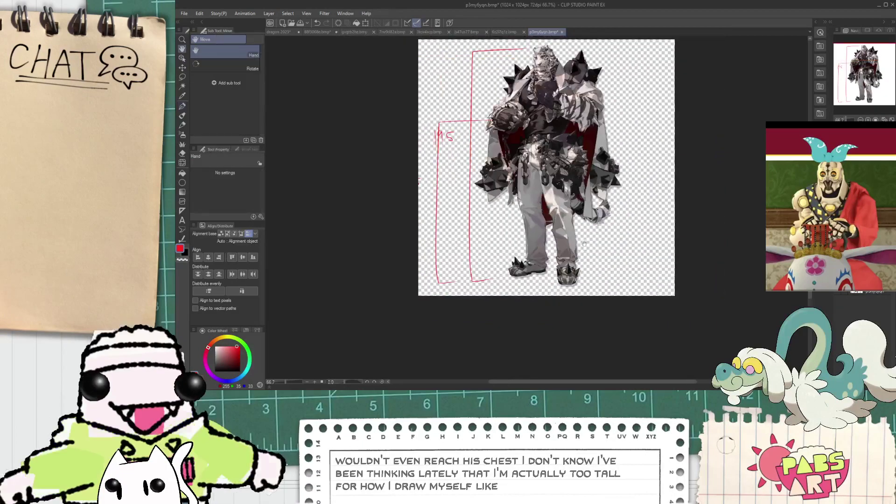
left_click_drag(531, 247, 522, 268)
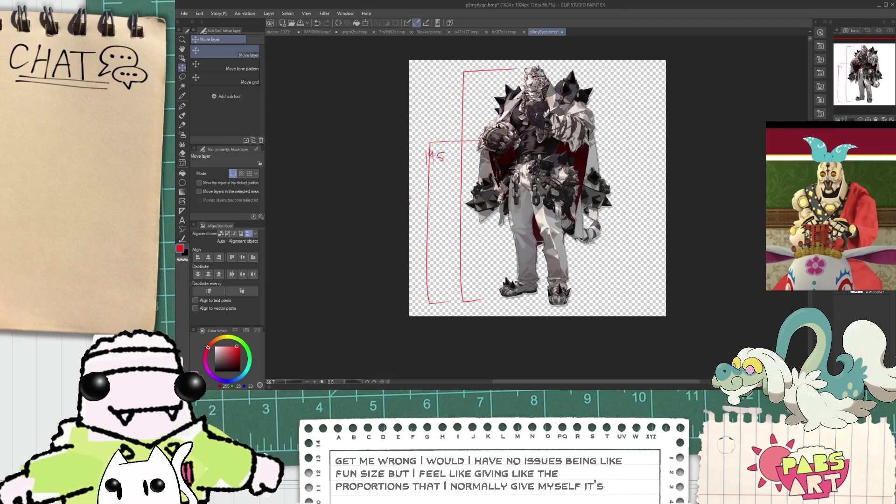
left_click_drag(456, 252, 618, 251)
- Erase the copied 195 beside the shorter bracket and handwrite 140 in its place with the red G-pen
scroll(572, 211, "up", 4)
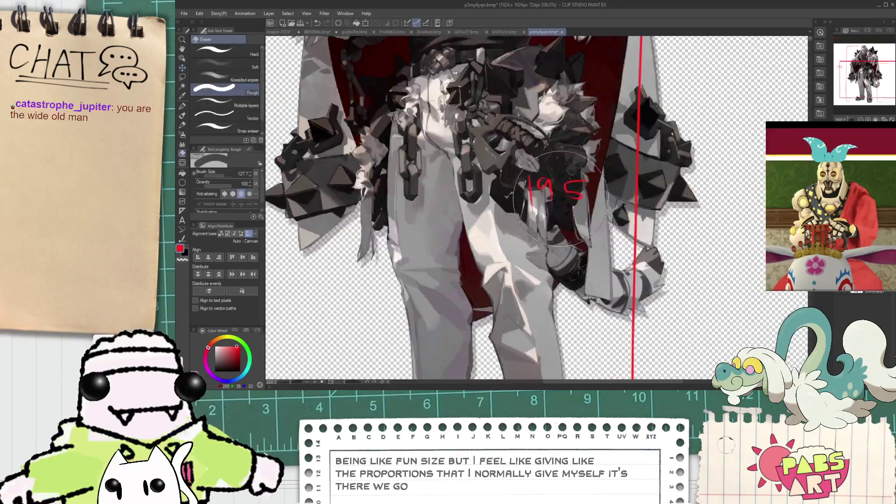
key("p")
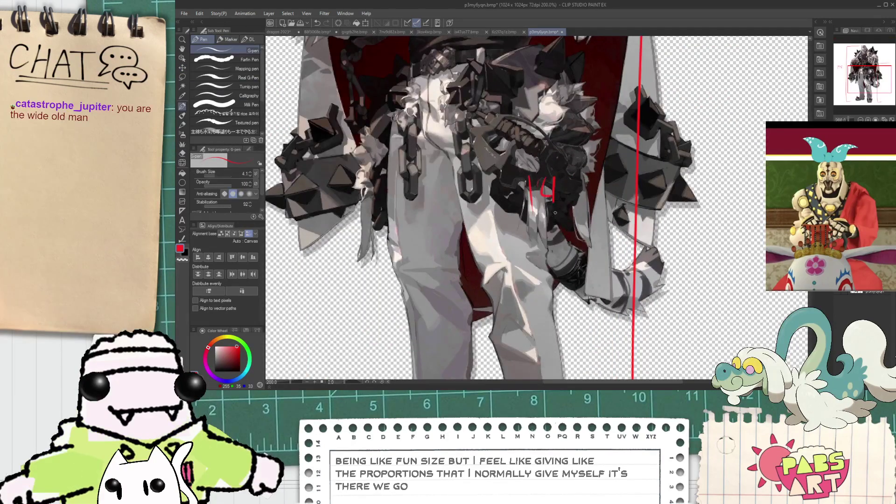
left_click_drag(570, 189, 577, 193)
scroll(568, 192, "down", 3)
key("space")
left_click_drag(593, 230, 576, 229)
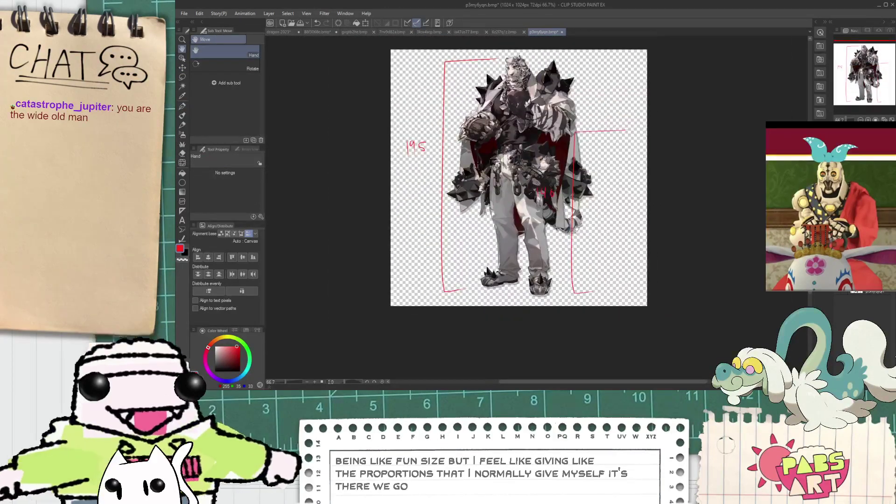
- Shift the tiger character and its 195 bracket away from the shorter bracket, and nudge the 195 label closer to its bracket
key("v")
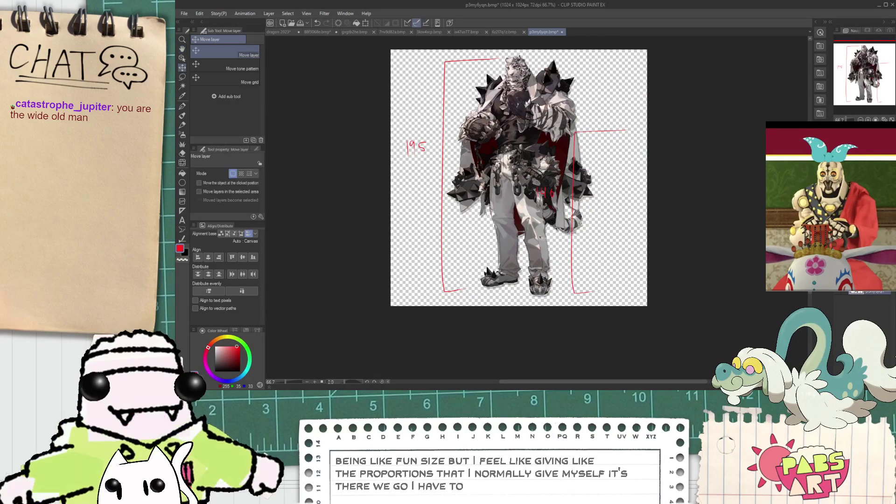
left_click_drag(529, 256, 517, 255)
key("m")
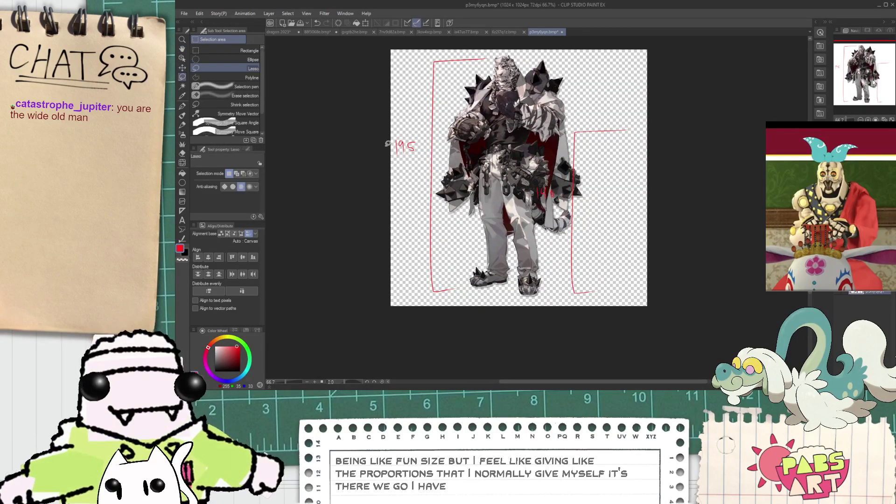
mouse_move(416, 138)
left_mouse_down()
mouse_move(420, 154)
mouse_move(391, 159)
mouse_move(420, 159)
left_mouse_up()
key("v")
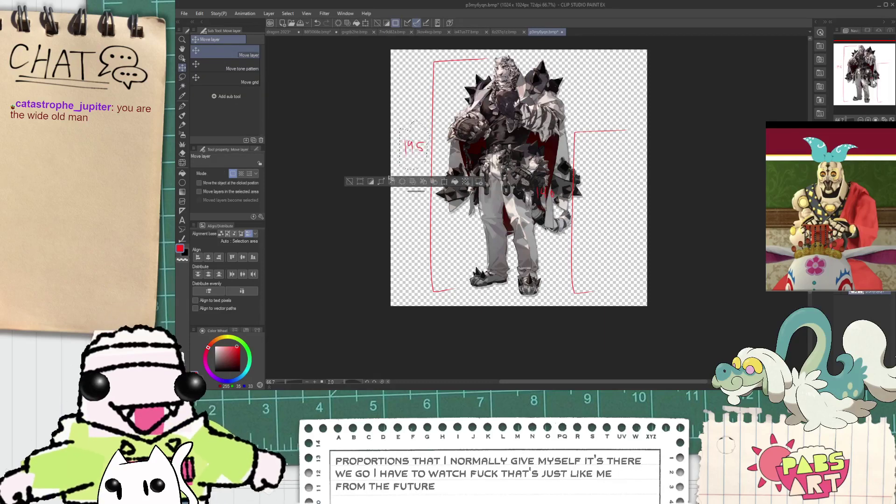
key("ctrl+d")
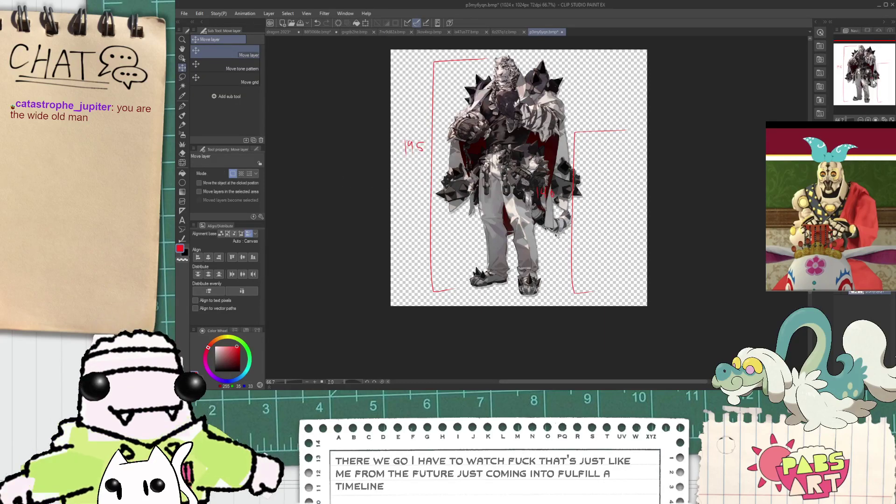
mouse_move(551, 232)
left_mouse_down()
mouse_move(526, 229)
mouse_move(541, 233)
left_mouse_up()
- Sketch the small figure's shoes at the base of the shorter bracket with the red G-pen at size 4.1
key("p")
scroll(582, 283, "up", 2)
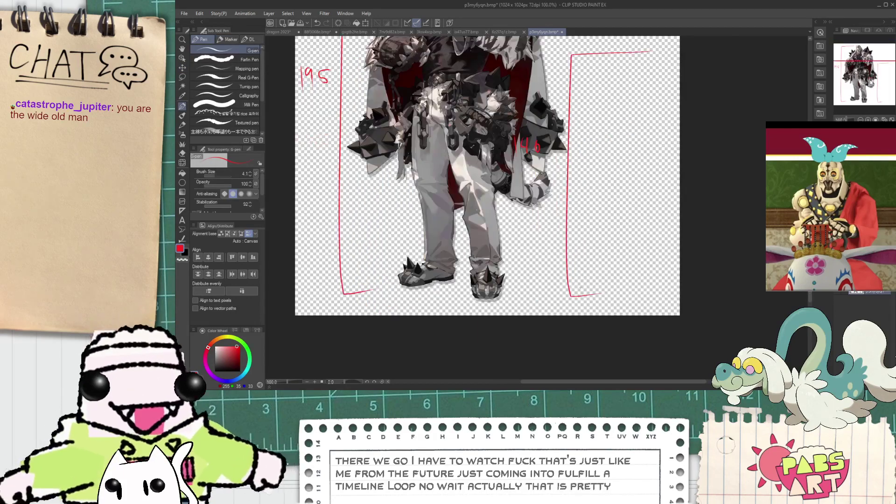
mouse_move(575, 298)
left_mouse_down()
mouse_move(621, 295)
mouse_move(584, 287)
mouse_move(616, 289)
left_mouse_up()
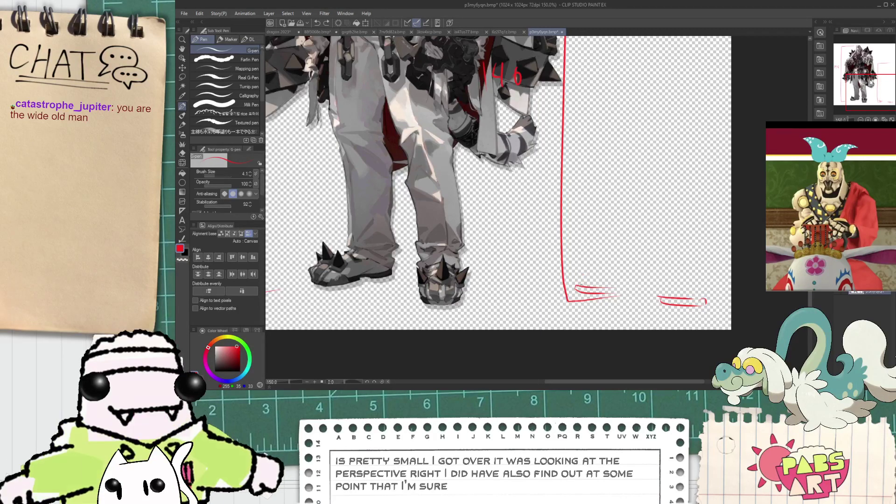
left_click_drag(581, 284, 625, 266)
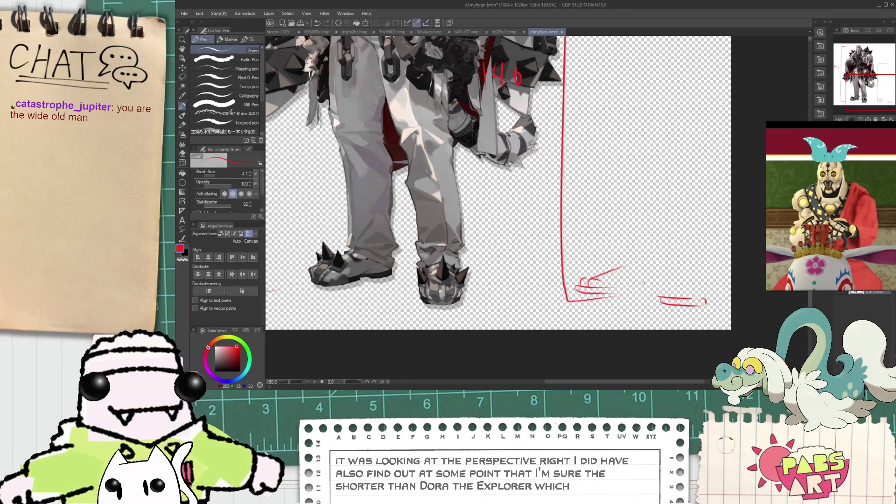
key("ctrl+z")
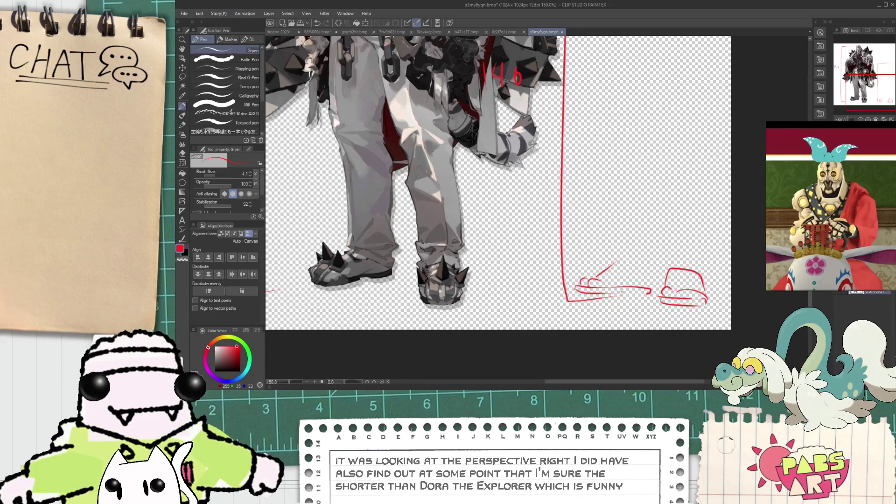
- Turn off the G-pen's stabilization and sketch the trouser cuffs above the small figure's shoes
left_click_drag(229, 206, 201, 208)
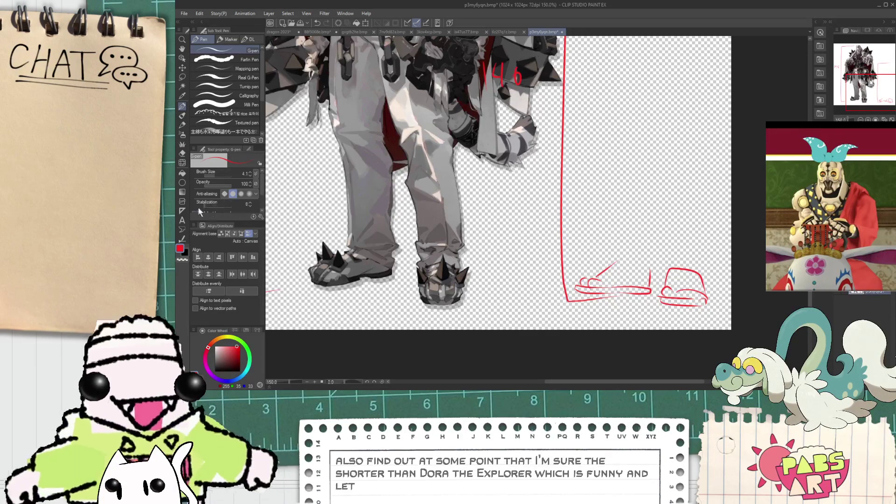
mouse_move(653, 263)
left_mouse_down()
mouse_move(605, 262)
mouse_move(640, 251)
mouse_move(713, 271)
left_mouse_up()
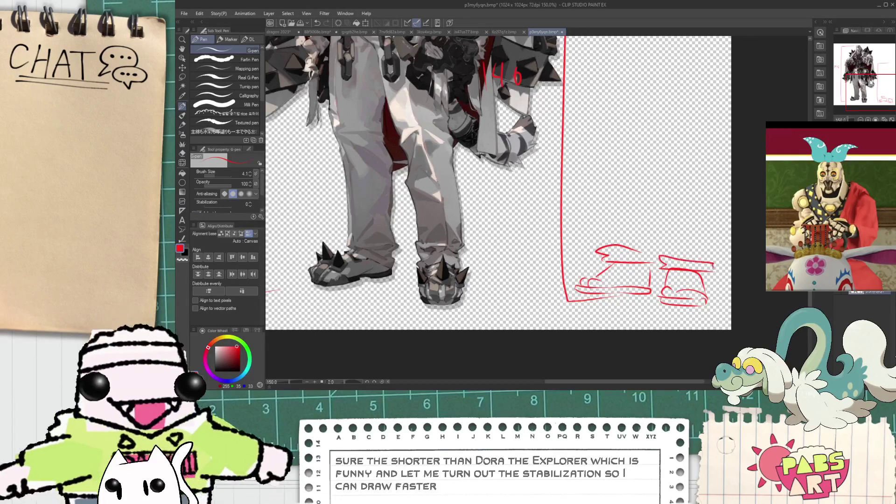
mouse_move(598, 254)
left_mouse_down()
mouse_move(591, 226)
mouse_move(611, 190)
mouse_move(596, 299)
mouse_move(586, 282)
mouse_move(644, 281)
left_mouse_up()
- Sketch the small figure's outer leg line, horizontal jacket hem and sloping jacket side inside the shorter bracket
scroll(606, 207, "down", 1)
key("ctrl+z")
key("ctrl+z")
mouse_move(586, 283)
left_mouse_down()
mouse_move(678, 300)
mouse_move(653, 282)
mouse_move(673, 285)
left_mouse_up()
key("ctrl+z")
key("ctrl+z")
left_click_drag(588, 267, 666, 268)
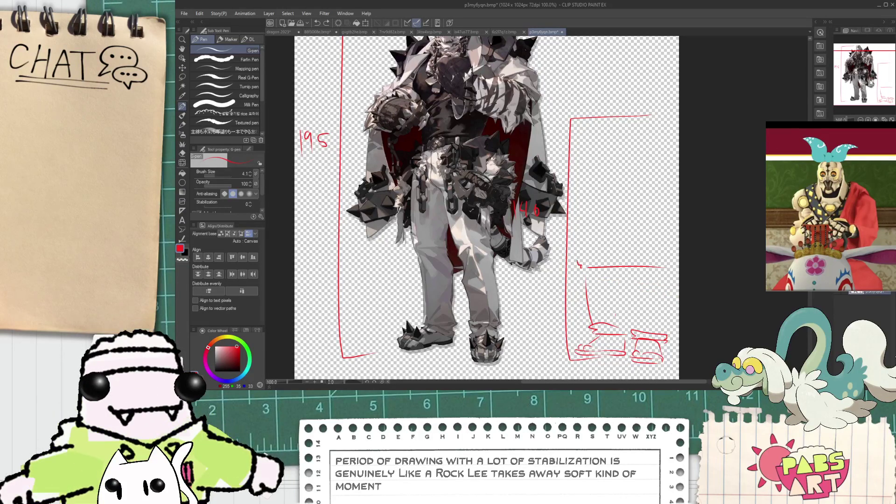
left_click_drag(579, 265, 599, 194)
scroll(631, 333, "up", 2)
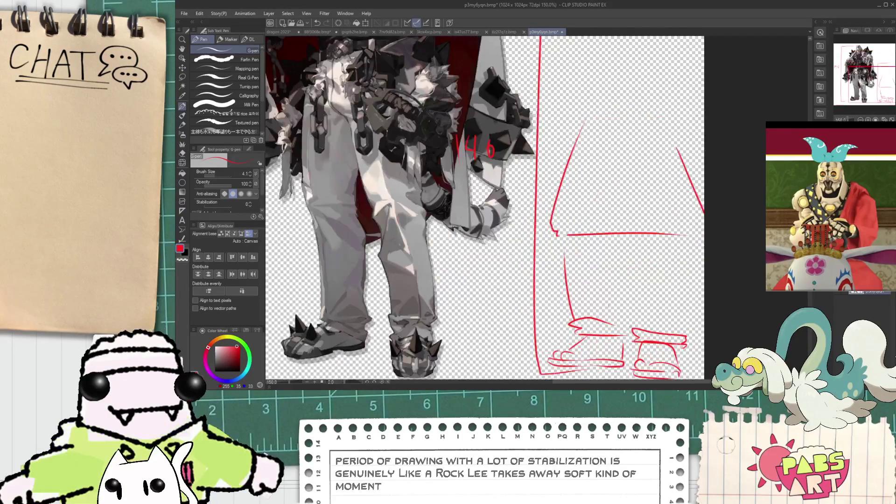
mouse_move(619, 324)
left_mouse_down()
mouse_move(624, 261)
mouse_move(648, 262)
mouse_move(650, 341)
left_mouse_up()
key("ctrl+z")
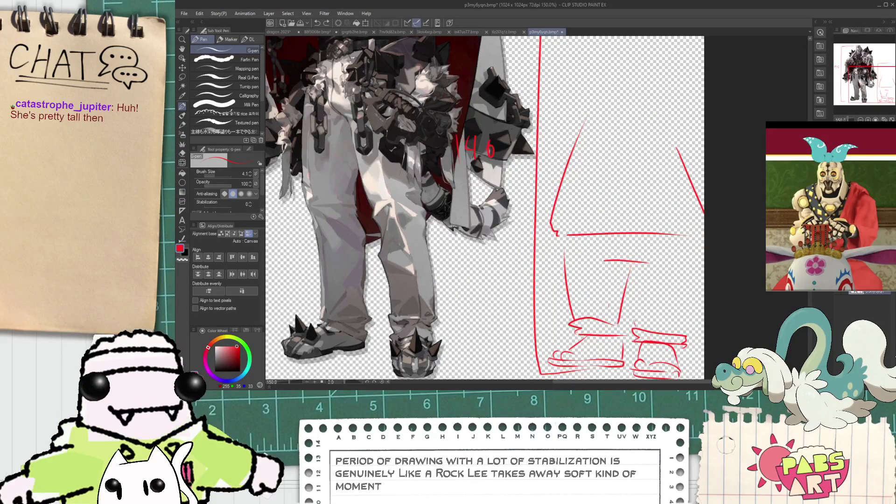
left_click_drag(626, 264, 633, 325)
key("ctrl+z")
key("ctrl+z")
key("ctrl+z")
scroll(631, 298, "down", 2)
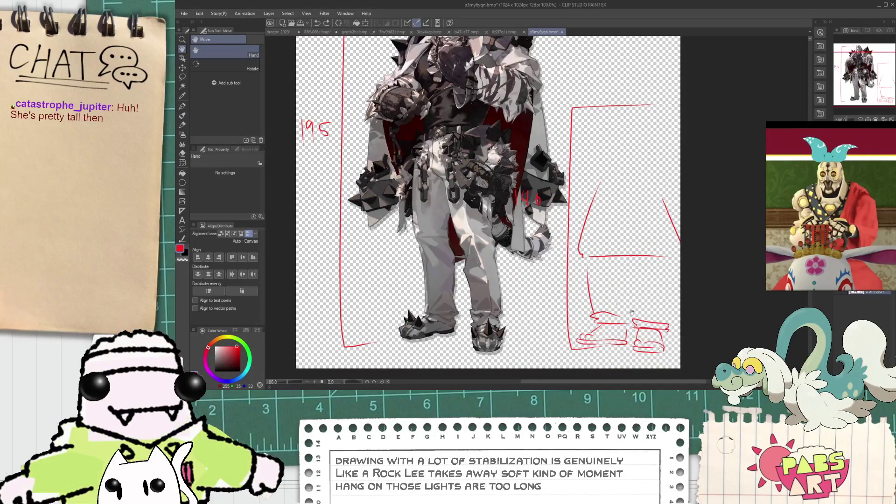
- Lasso the small figure's lower leg and shoes and stretch them wider
key("m")
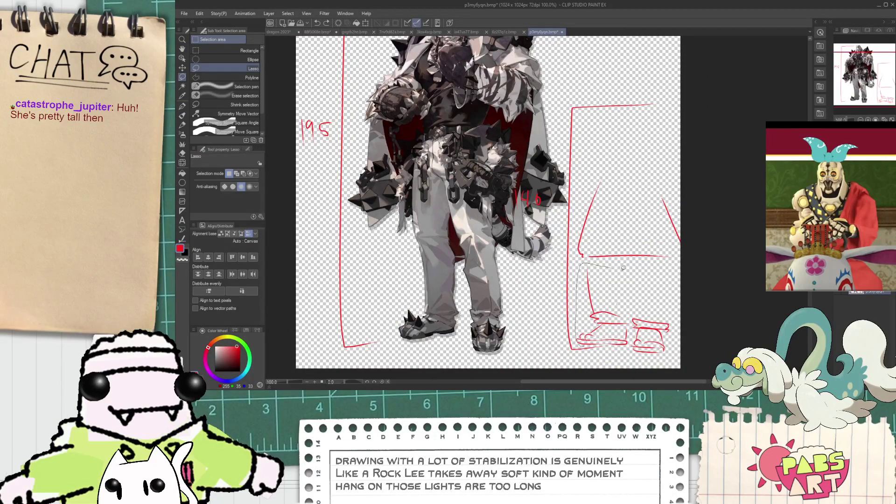
mouse_move(624, 268)
left_mouse_down()
mouse_move(675, 348)
mouse_move(662, 356)
left_mouse_up()
key("ctrl+t")
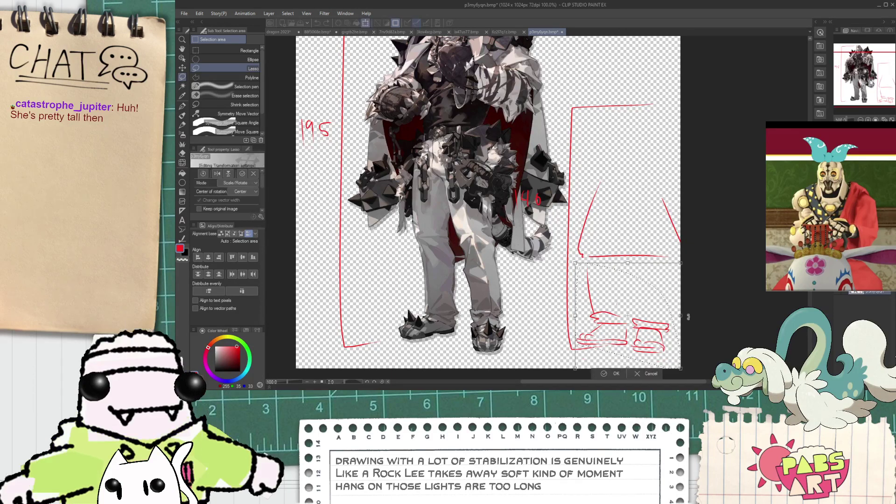
left_click_drag(681, 316, 721, 308)
left_click_drag(667, 330, 662, 330)
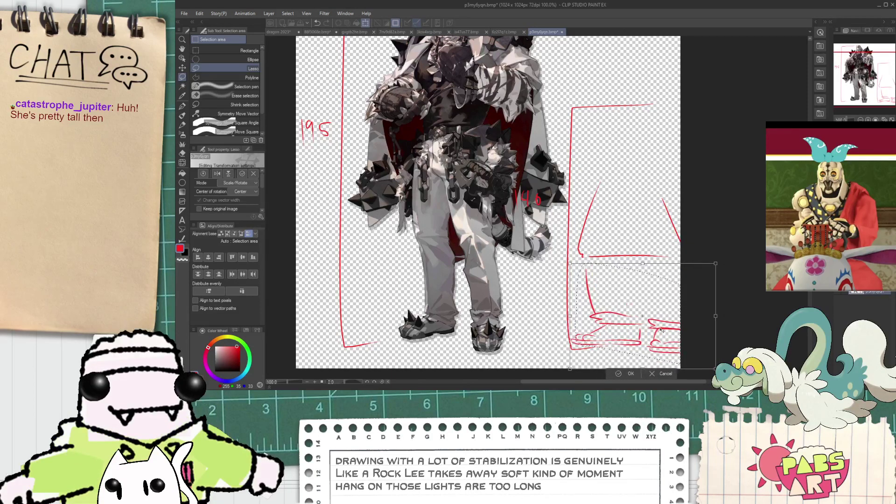
left_click(627, 373)
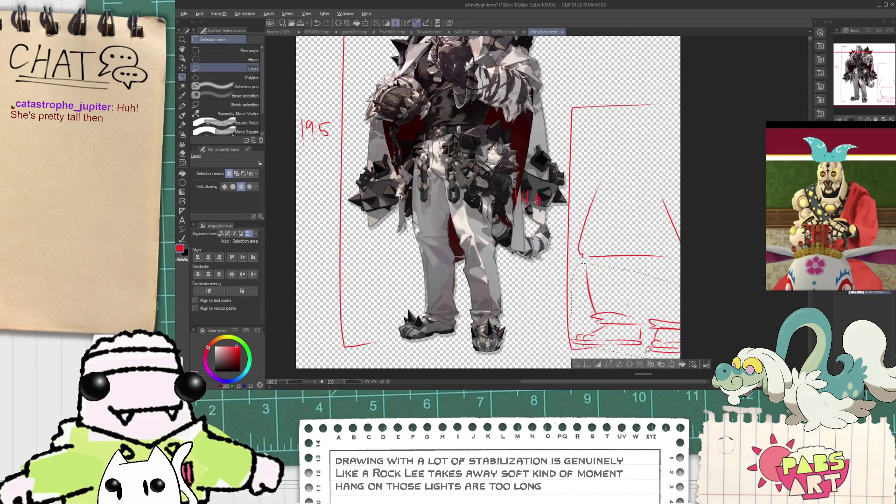
mouse_move(648, 357)
left_mouse_down()
mouse_move(668, 262)
mouse_move(669, 354)
left_mouse_up()
key("ctrl+t")
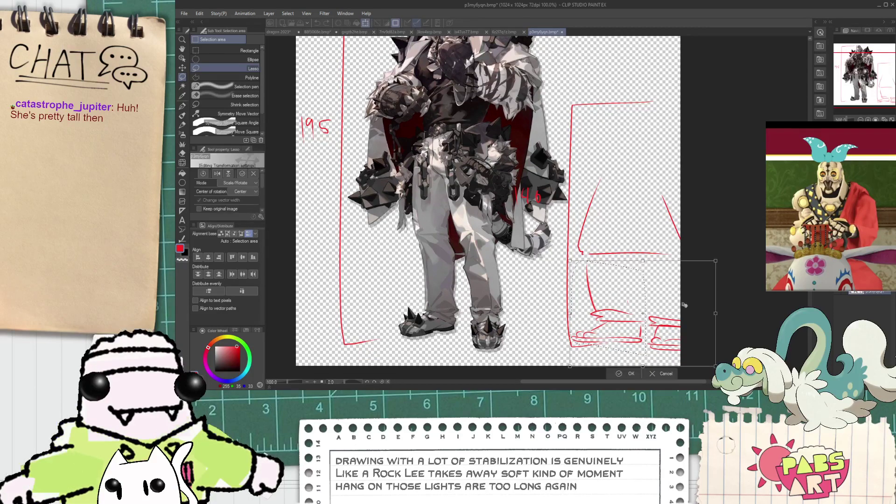
left_click_drag(714, 314, 692, 314)
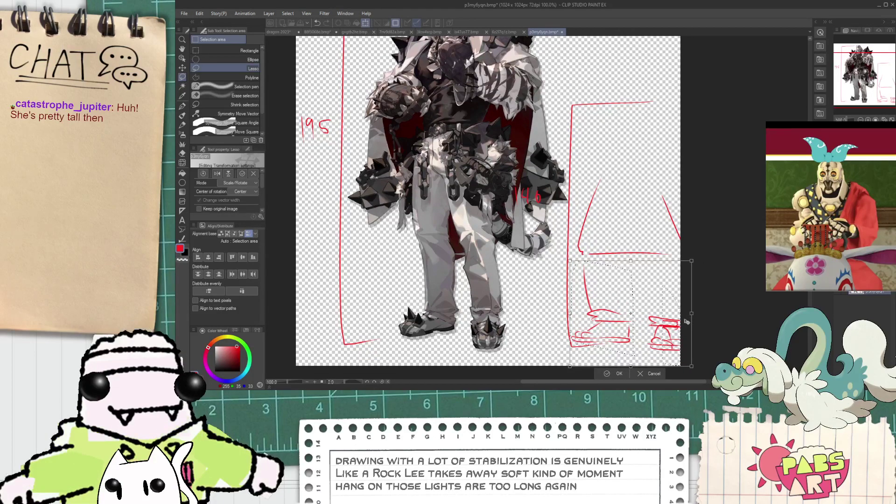
key("Return")
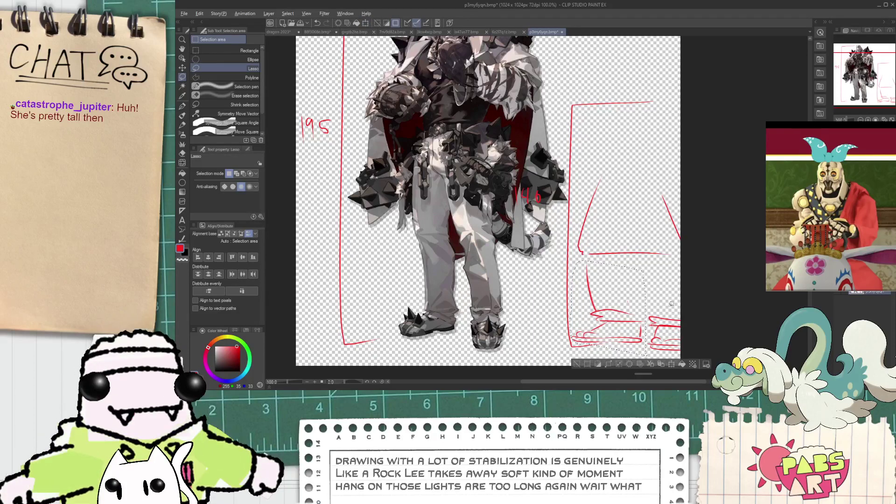
key("ctrl+t")
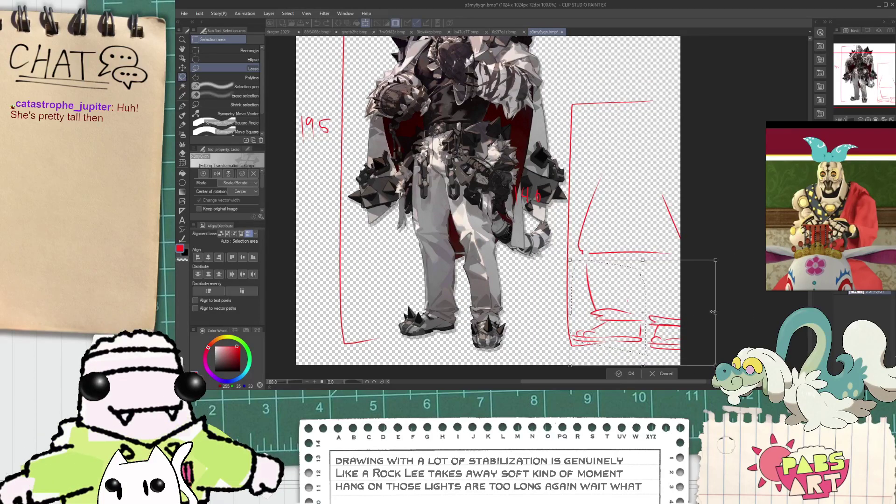
key("Return")
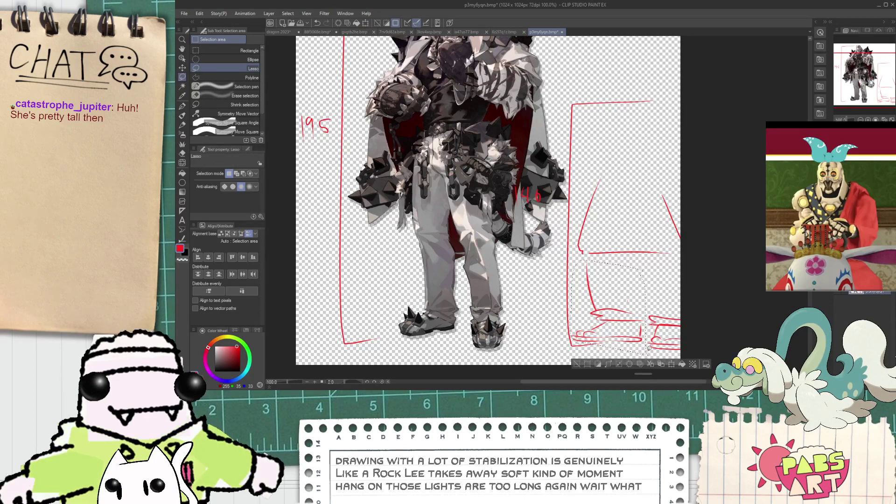
- Lasso the small figure's leg and shoe nearest the bracket and squeeze them slightly narrower
left_click_drag(549, 270, 606, 369)
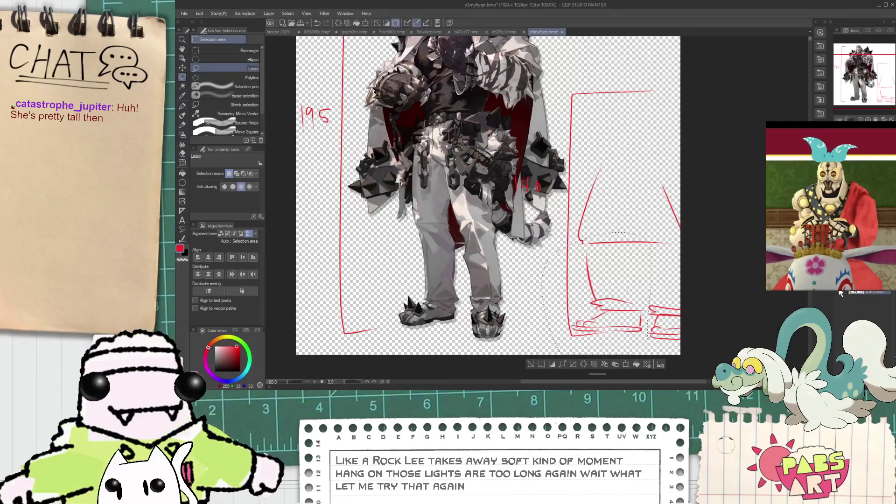
key("ctrl+t")
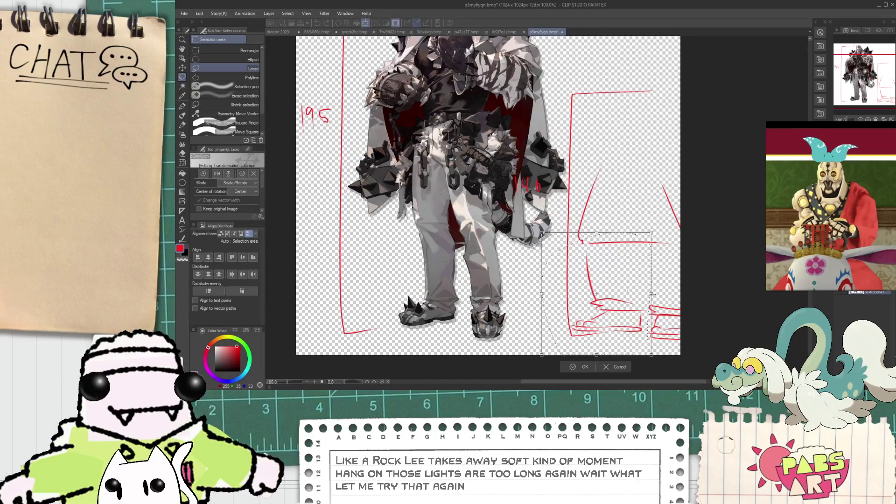
mouse_move(653, 295)
left_mouse_down()
mouse_move(630, 295)
mouse_move(627, 307)
mouse_move(640, 303)
left_mouse_up()
left_click(575, 370)
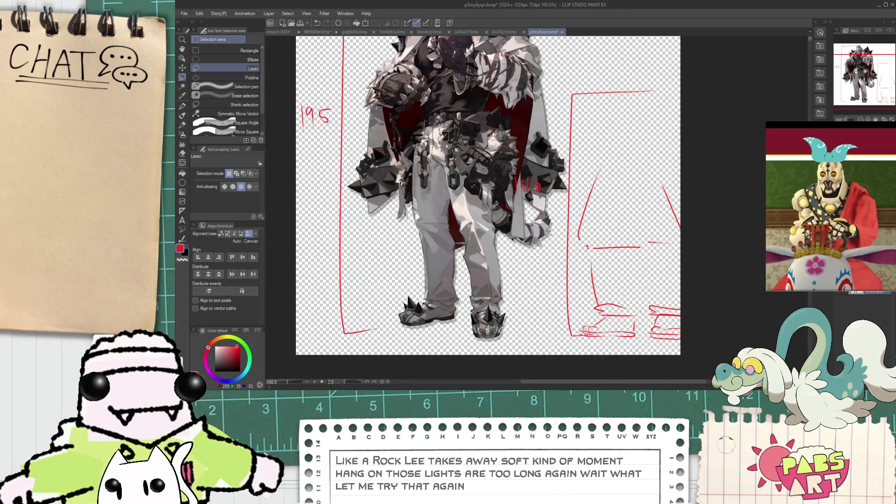
- Sketch the small figure's inner trouser lines with the G-pen and a long, lower jacket hem across both legs
key("p")
scroll(616, 280, "up", 3)
mouse_move(595, 328)
left_mouse_down()
mouse_move(663, 329)
mouse_move(653, 346)
mouse_move(669, 295)
left_mouse_up()
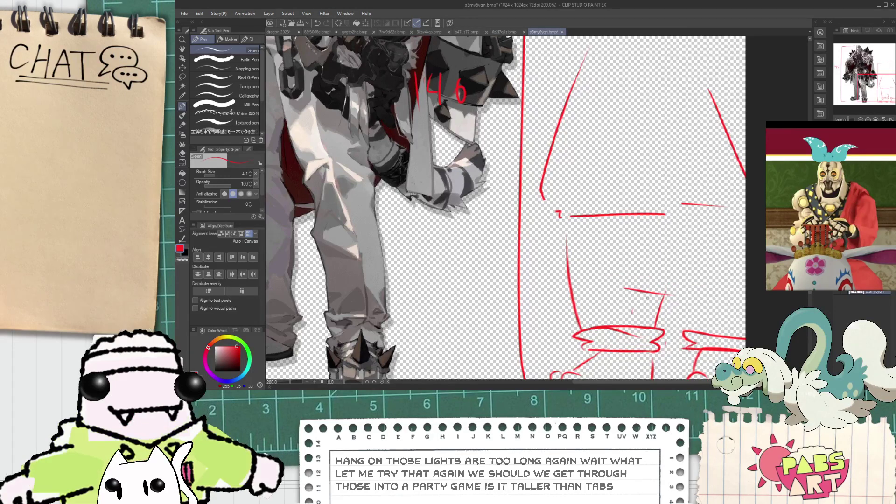
left_click_drag(559, 273, 746, 280)
key("ctrl+z")
mouse_move(579, 253)
left_mouse_down()
mouse_move(742, 273)
mouse_move(600, 263)
mouse_move(746, 268)
left_mouse_up()
key("ctrl+z")
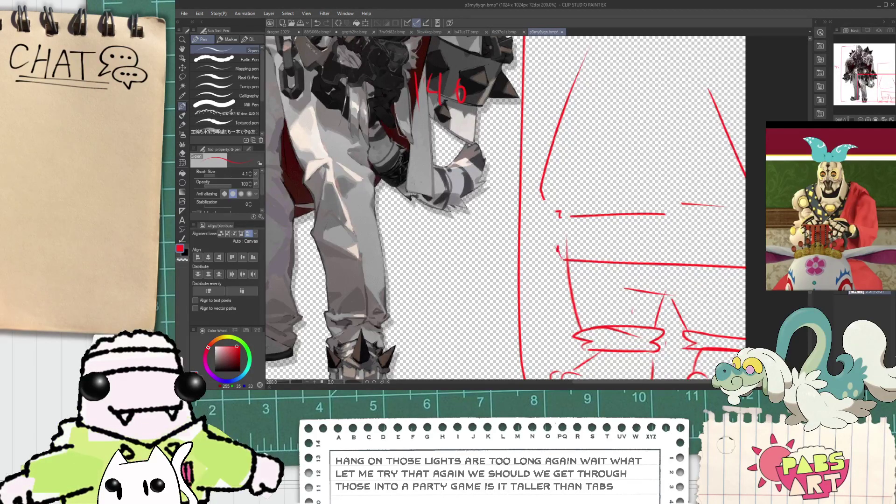
- Sketch a rounder jacket side that bulges outward and curves back in to the lower hem
mouse_move(562, 249)
left_mouse_down()
mouse_move(596, 96)
mouse_move(632, 53)
left_mouse_up()
key("ctrl+z")
mouse_move(566, 255)
left_mouse_down()
mouse_move(545, 199)
mouse_move(612, 97)
left_mouse_up()
- Erase the small figure's old jacket side lines and upper hem with the Hard eraser
key("e")
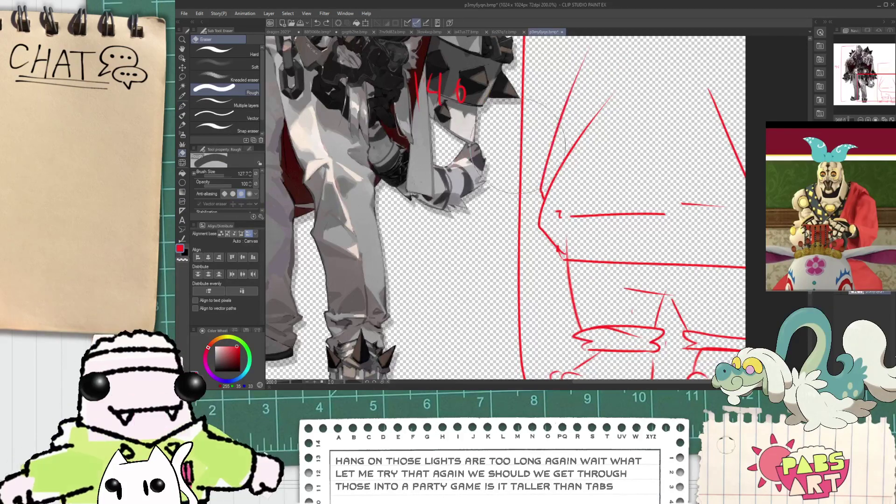
left_click(219, 50)
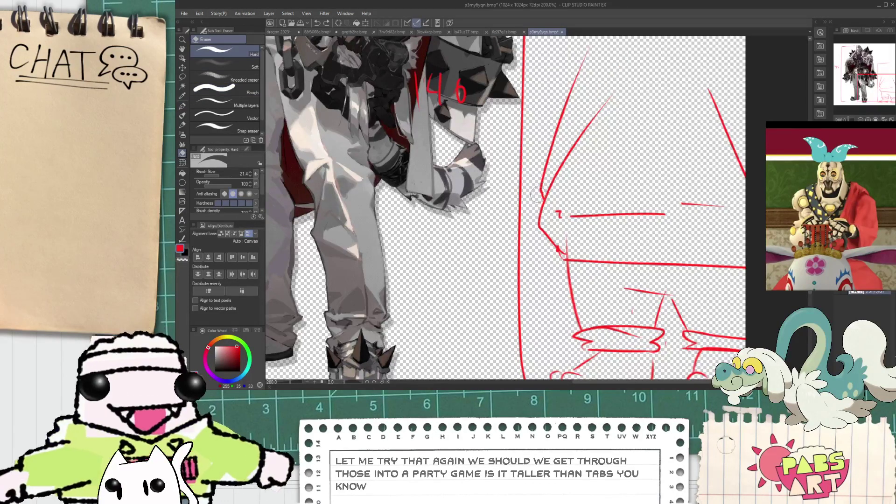
left_click_drag(538, 194, 544, 161)
left_click_drag(583, 55, 555, 144)
left_click_drag(556, 214, 727, 206)
mouse_move(707, 96)
left_mouse_down()
mouse_move(727, 171)
mouse_move(748, 178)
left_mouse_up()
- Draw a slanted box on the small figure's jacket front with the G-pen and letter PABS inside it
key("space")
left_click_drag(691, 168, 661, 222)
key("p")
mouse_move(587, 180)
left_mouse_down()
mouse_move(703, 214)
mouse_move(709, 171)
left_mouse_up()
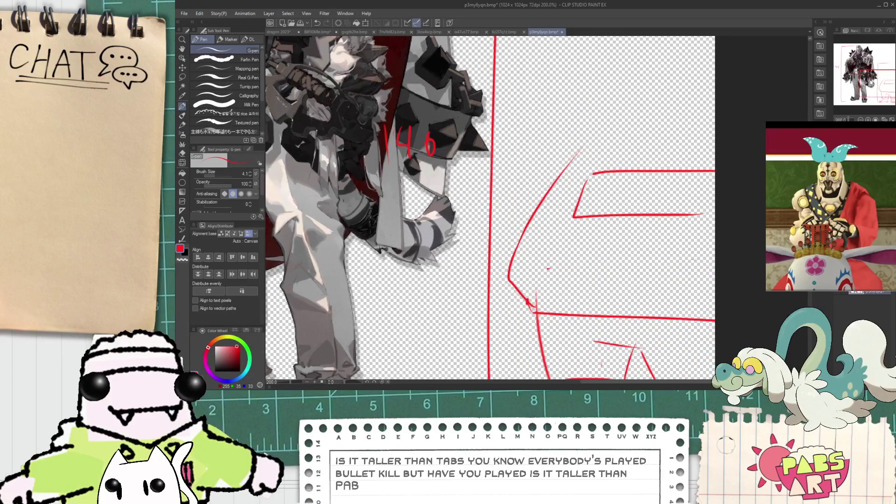
mouse_move(595, 170)
left_mouse_down()
mouse_move(584, 210)
mouse_move(584, 193)
mouse_move(621, 213)
mouse_move(614, 192)
left_mouse_up()
mouse_move(628, 174)
left_mouse_down()
mouse_move(631, 214)
mouse_move(621, 213)
left_mouse_up()
left_click_drag(628, 172, 626, 213)
left_click_drag(665, 173, 638, 209)
left_click_drag(672, 177, 669, 214)
left_click_drag(690, 180, 693, 220)
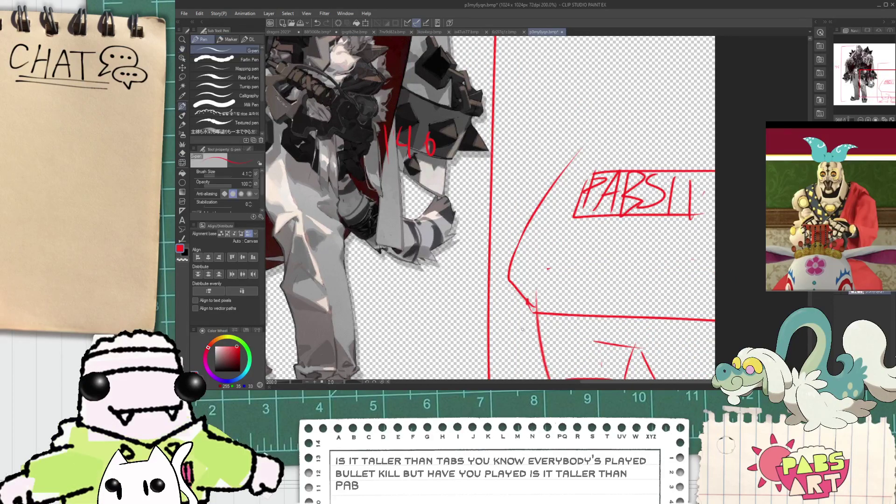
- Sketch the small figure's outer sleeve and collar, topped by a domed head with a forehead band and half-closed eyes
mouse_move(497, 333)
left_mouse_down()
mouse_move(499, 251)
mouse_move(584, 143)
mouse_move(619, 116)
mouse_move(717, 120)
left_mouse_up()
left_click_drag(653, 131, 612, 224)
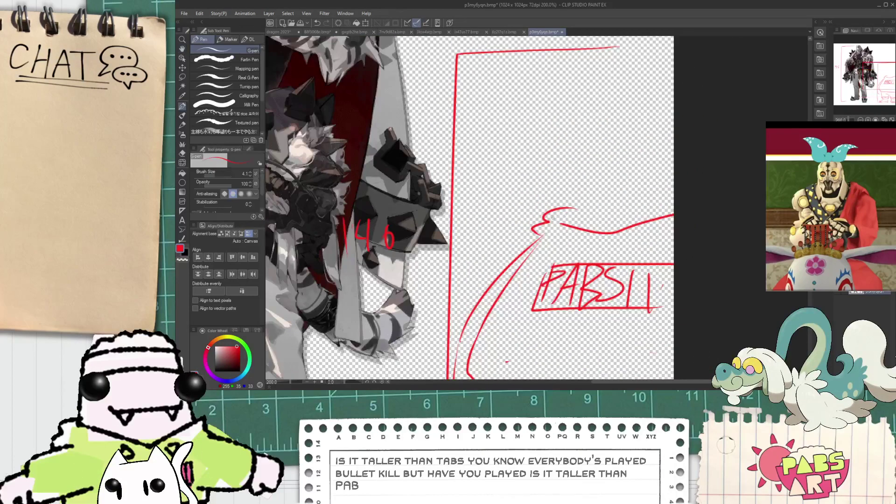
mouse_move(553, 217)
left_mouse_down()
mouse_move(593, 120)
mouse_move(653, 96)
left_mouse_up()
left_click_drag(585, 133, 675, 127)
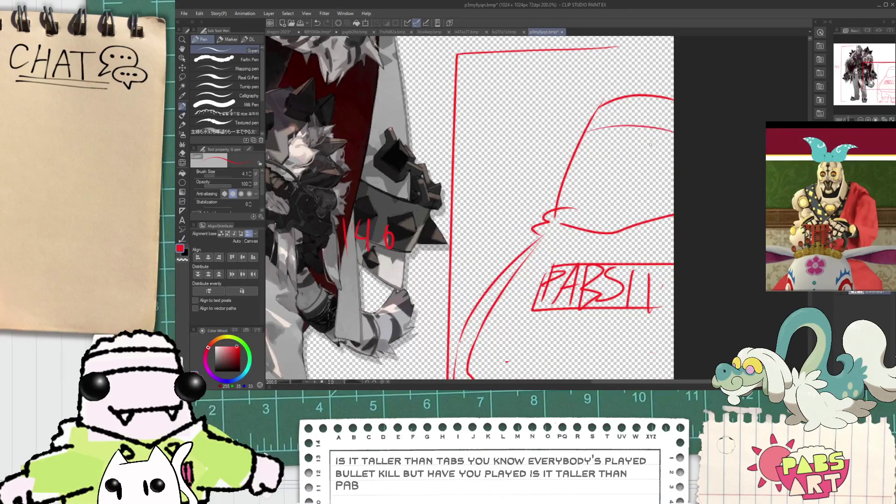
scroll(579, 195, "up", 3)
left_click_drag(586, 164, 654, 164)
mouse_move(588, 165)
left_mouse_down()
mouse_move(661, 164)
mouse_move(603, 334)
mouse_move(656, 139)
mouse_move(689, 135)
left_mouse_up()
scroll(690, 147, "down", 5)
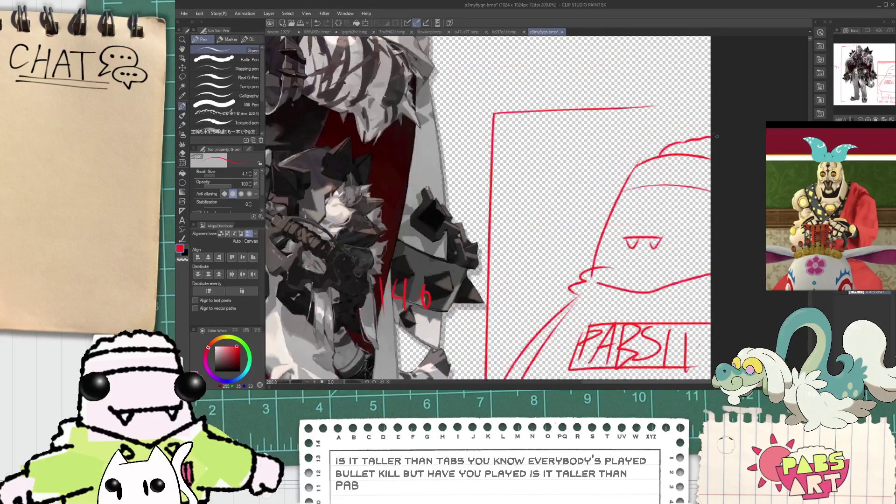
- Extend the small figure's sleeve down to the hem and sketch a blocky hand at its end
key("space")
left_click_drag(629, 275, 606, 276)
scroll(606, 276, "up", 3)
key("p")
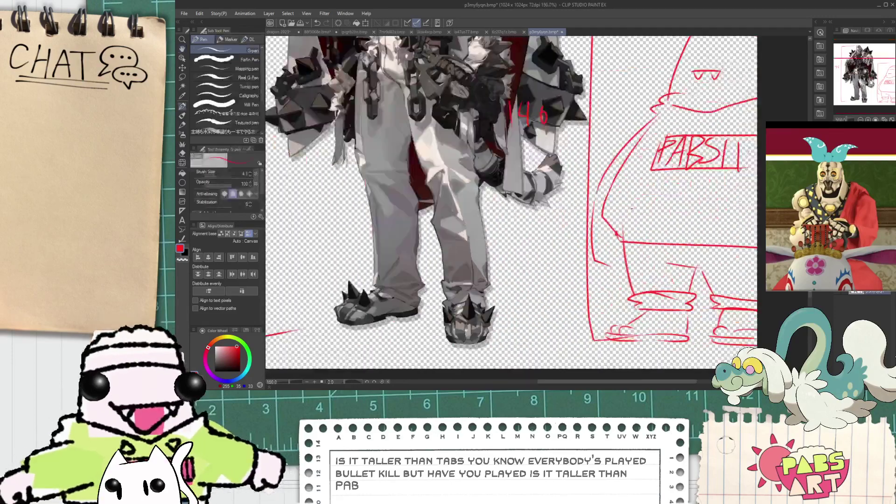
scroll(617, 234, "down", 5)
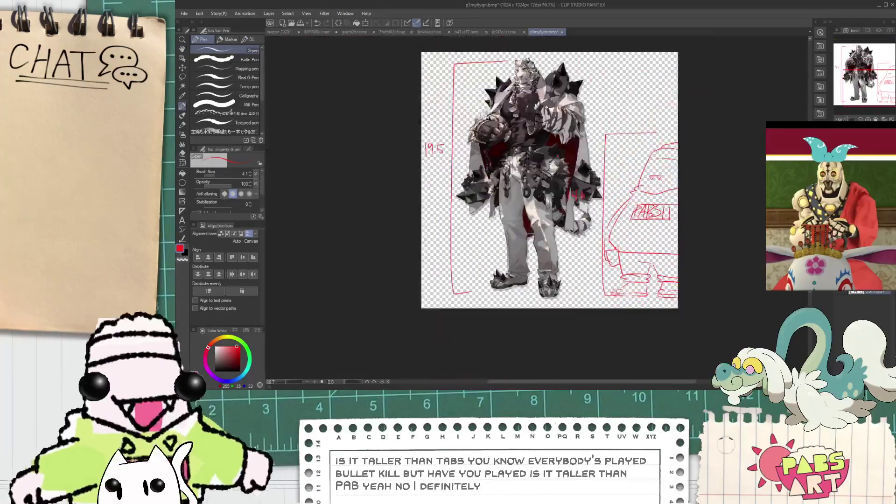
key("h")
left_click_drag(613, 249, 595, 239)
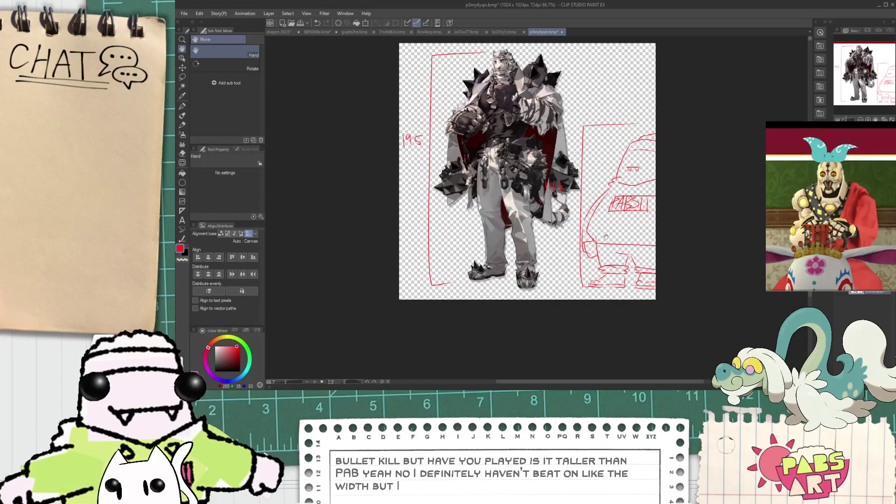
key("p")
scroll(562, 183, "up", 4)
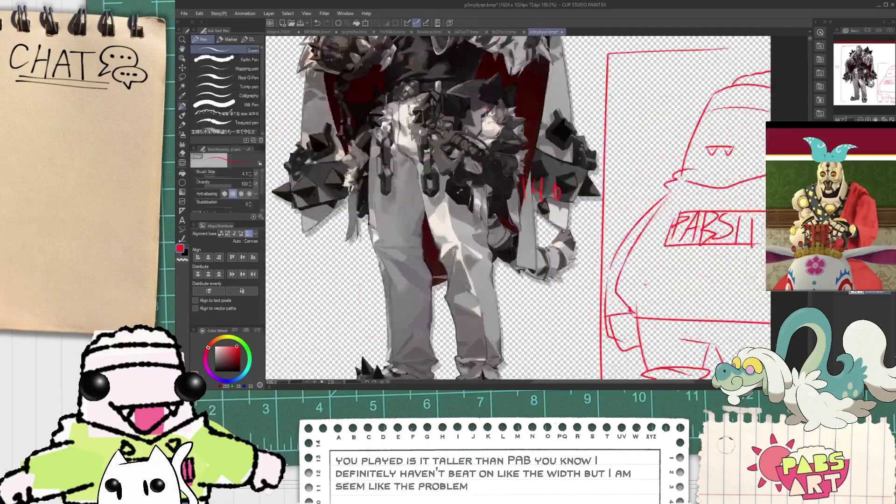
scroll(623, 226, "down", 3)
key("h")
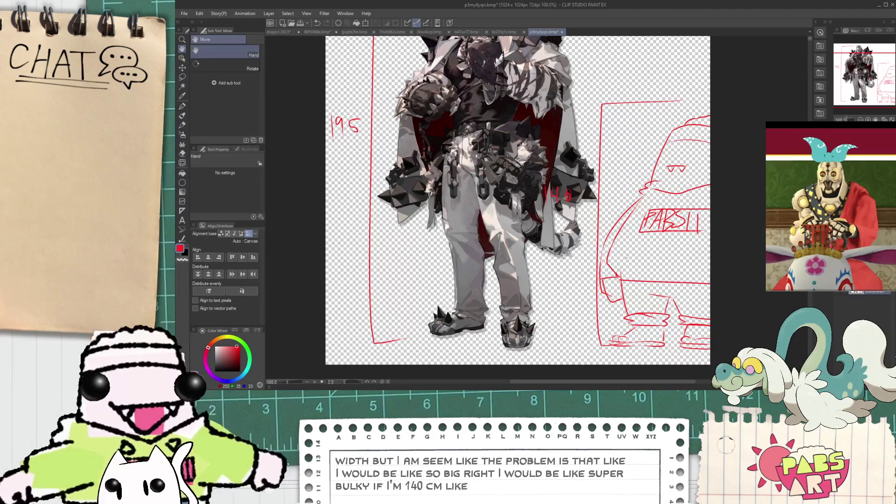
left_click(874, 279)
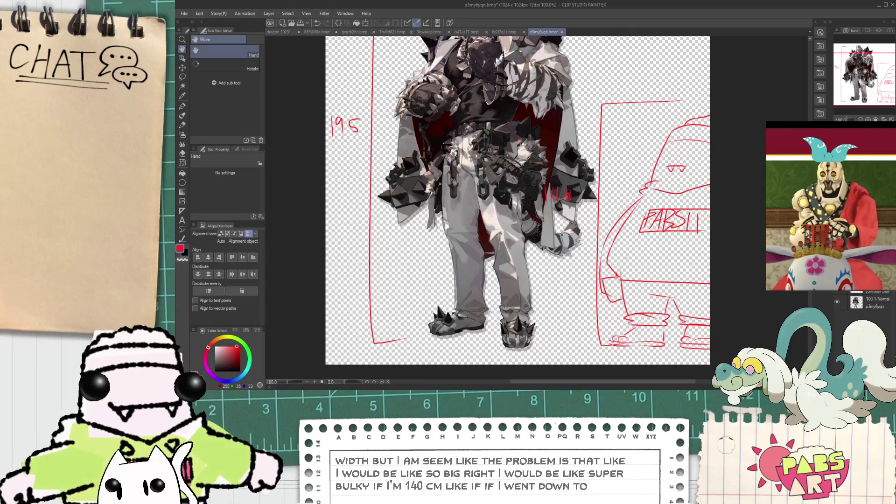
left_click(575, 170)
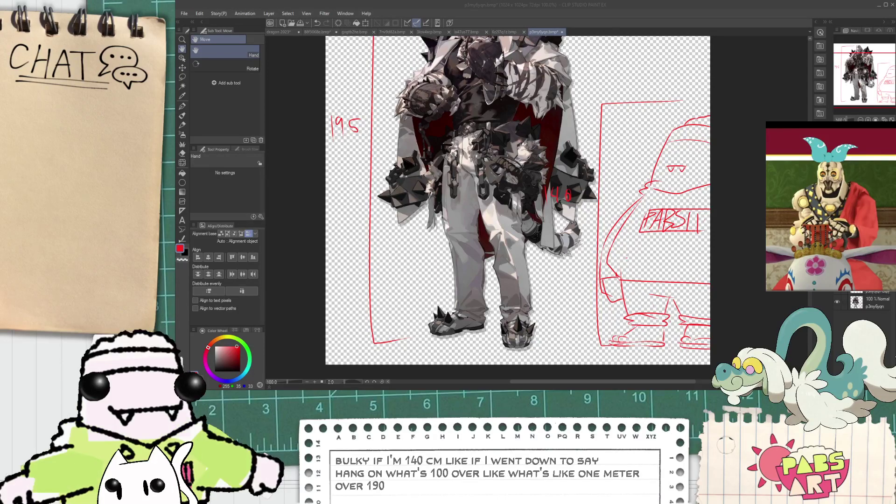
left_click(662, 5)
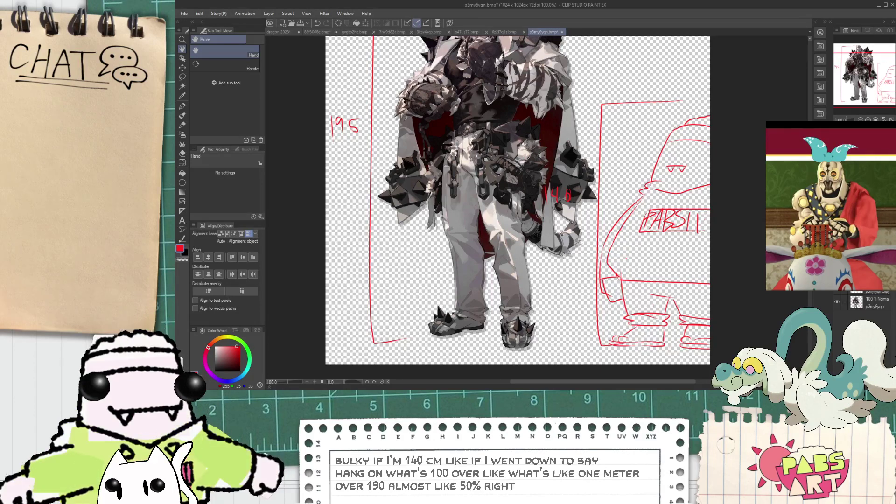
left_click(874, 273)
left_click(837, 273)
left_click(838, 272)
left_click(874, 293)
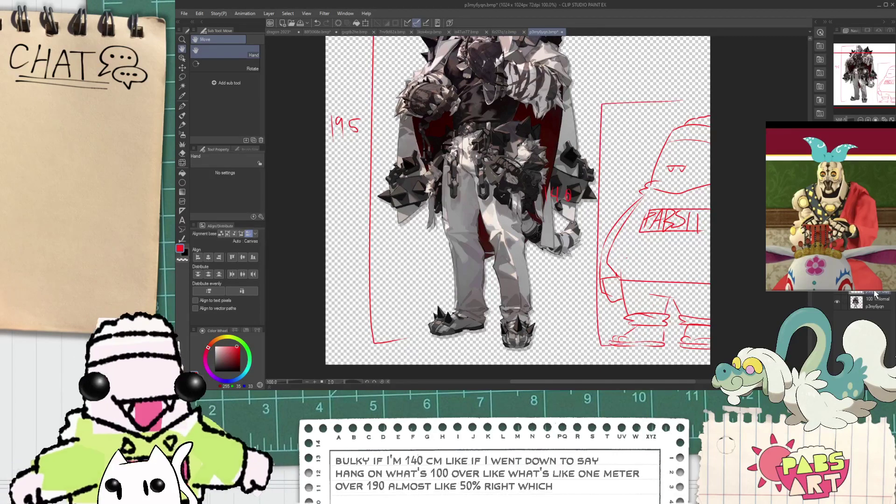
key("ctrl+c")
key("ctrl+v")
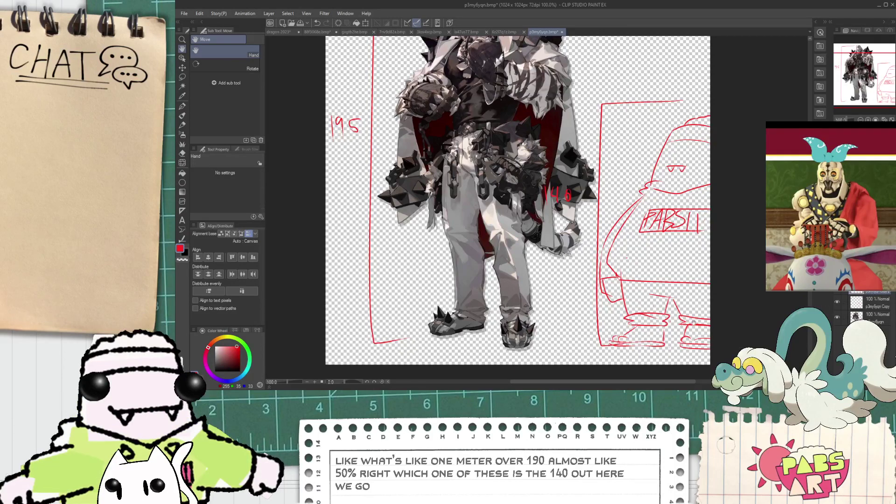
key("ctrl+t")
key("Return")
key("ctrl+z")
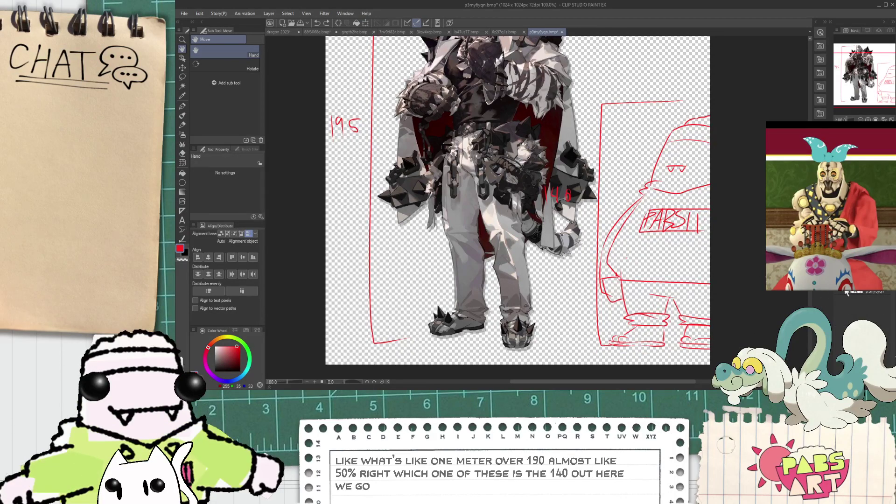
- Lasso the 195 height bracket with its label and paste a copy of it as a new layer
left_click(868, 293)
scroll(501, 275, "down", 5)
scroll(356, 245, "up", 3)
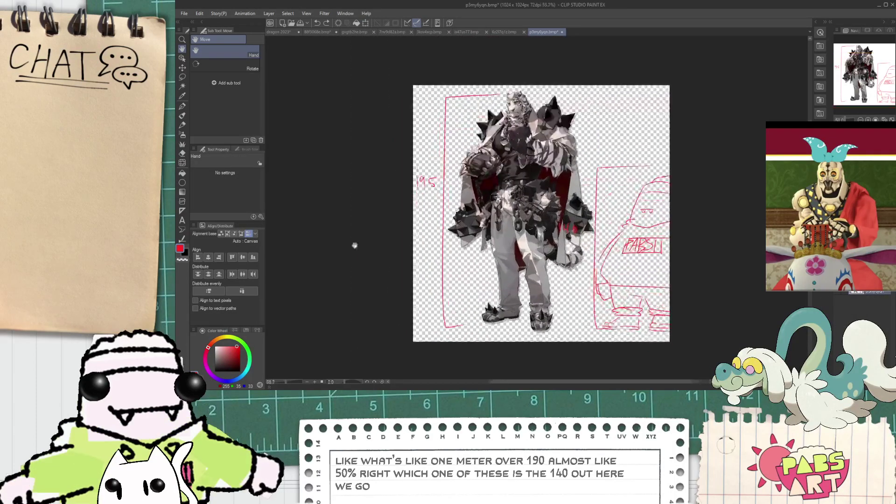
key("m")
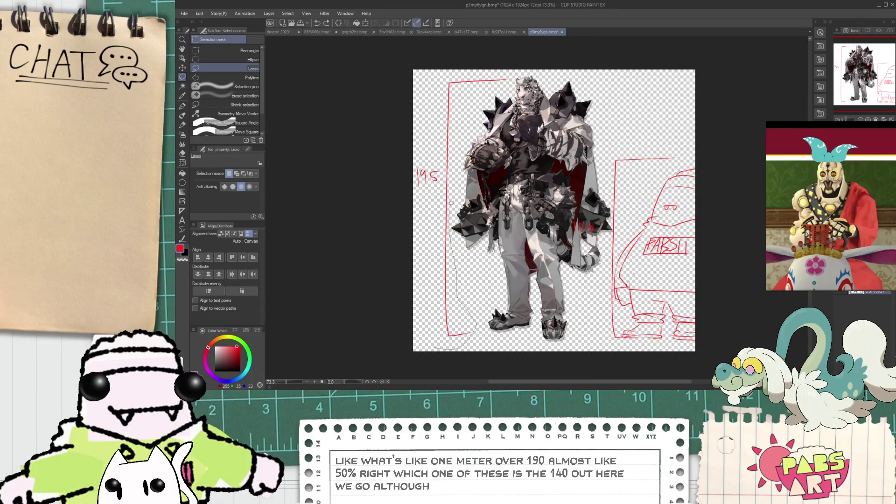
mouse_move(495, 65)
left_mouse_down()
mouse_move(417, 97)
mouse_move(387, 208)
left_mouse_up()
key("ctrl+t")
key("Escape")
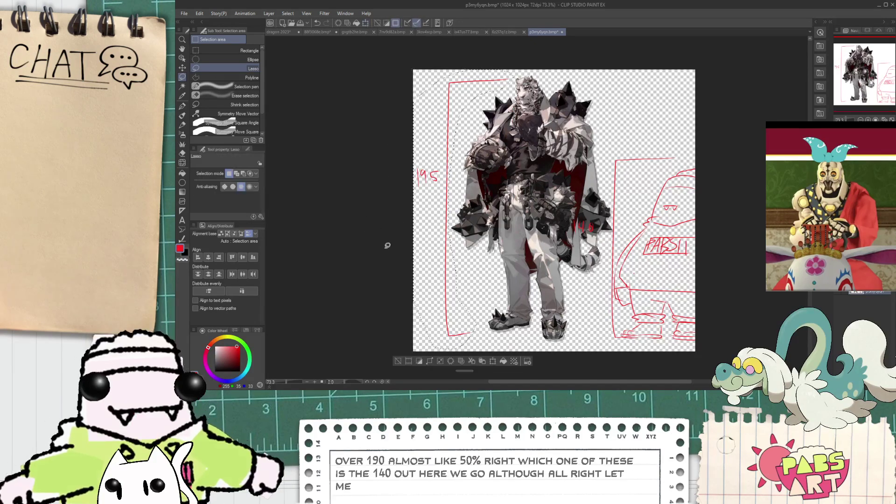
key("ctrl+c")
key("ctrl+v")
- Scale the copied bracket's height to 50% while keeping its width at 100%
key("ctrl+t")
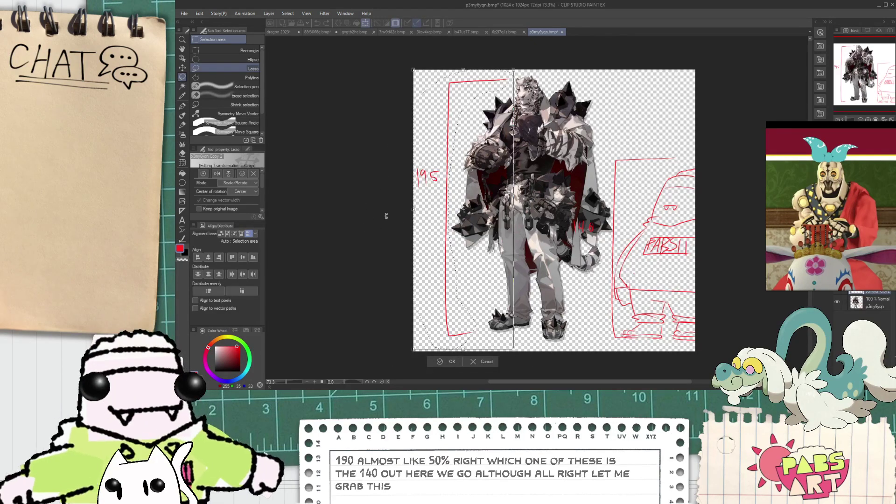
scroll(262, 186, "down", 2)
left_click_drag(224, 195, 228, 196)
left_click(250, 195)
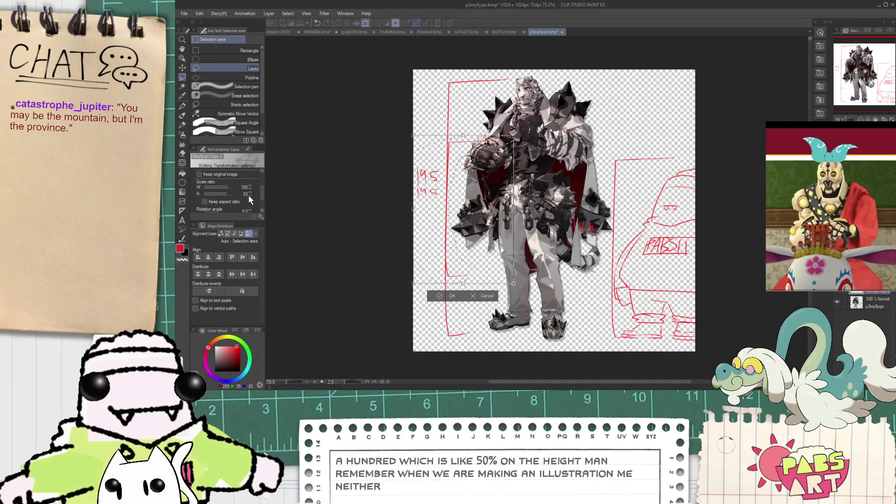
left_click(251, 195)
left_click(250, 195)
left_click(250, 195)
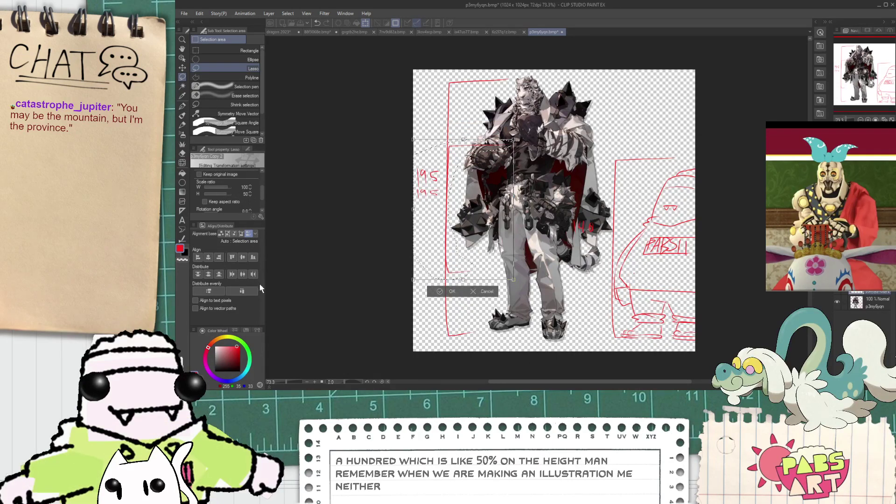
key("Return")
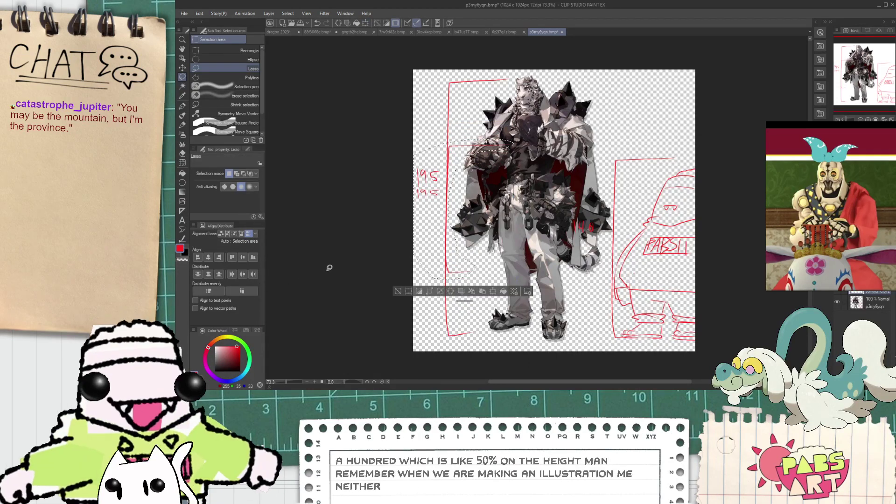
- Clear the selection and move the half-height bracket down beside the tiger character's legs, aligning its base with the feet
left_click(398, 292)
key("k")
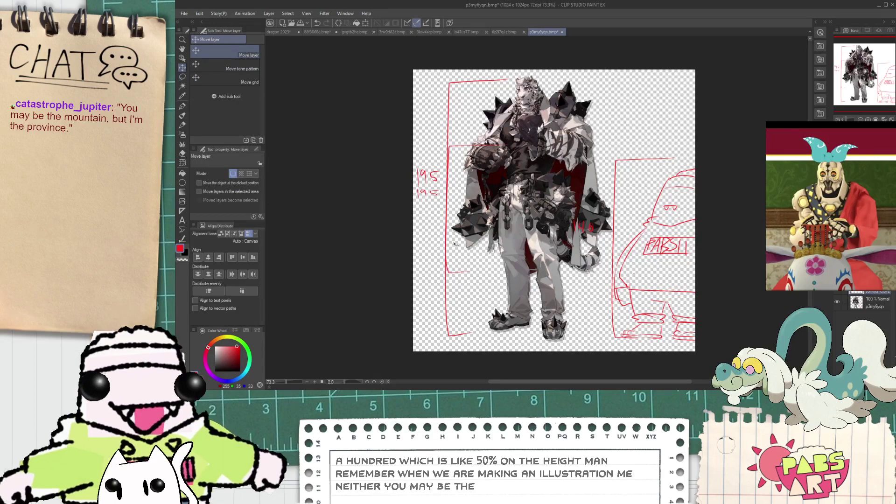
mouse_move(455, 244)
left_mouse_down()
mouse_move(545, 308)
mouse_move(490, 309)
mouse_move(475, 297)
left_mouse_up()
mouse_move(462, 237)
left_mouse_down()
mouse_move(466, 300)
mouse_move(505, 305)
left_mouse_up()
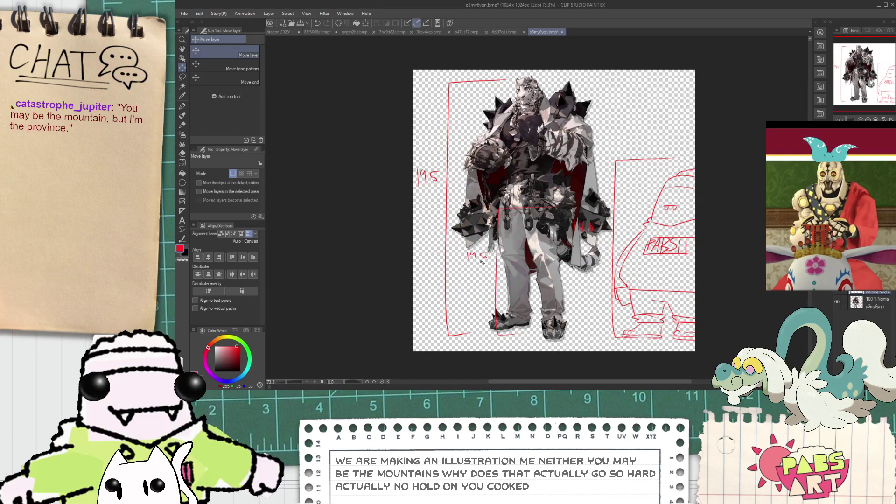
- Replace the half-height bracket's label with a handwritten "100 cm" in red
key("p")
scroll(472, 255, "up", 3)
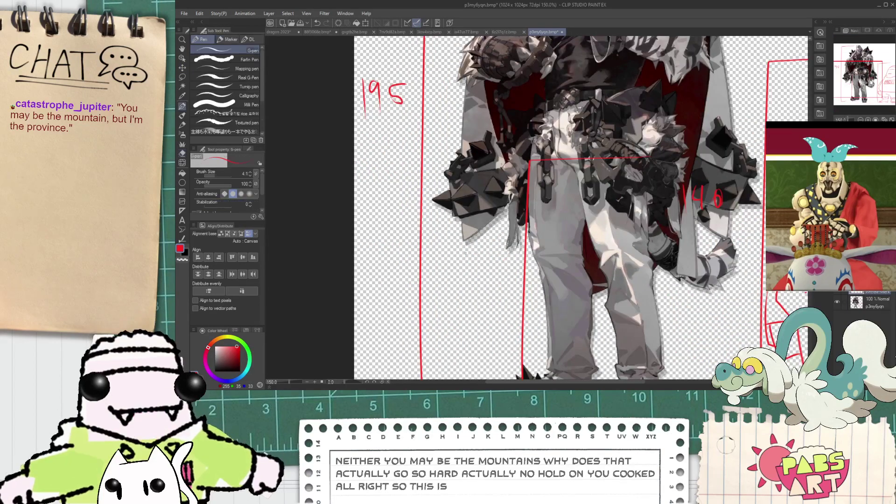
scroll(487, 263, "down", 1)
mouse_move(485, 249)
left_mouse_down()
mouse_move(492, 271)
mouse_move(421, 241)
left_mouse_up()
key("space")
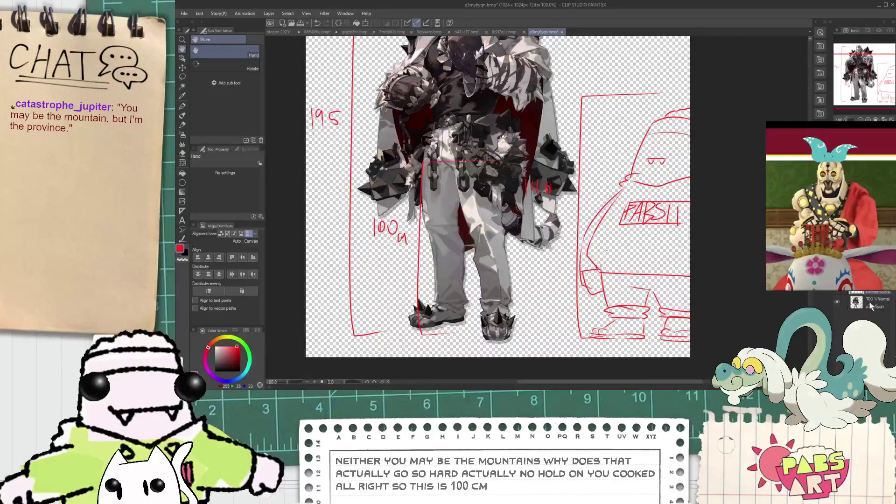
- Lasso the small sketched figure together with its bracket and paste a copy of it as a new layer
key("m")
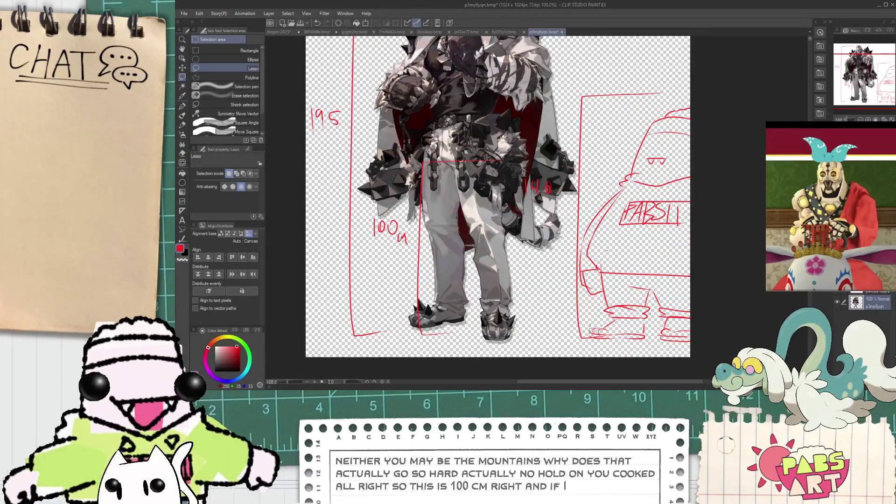
mouse_move(591, 331)
left_mouse_down()
mouse_move(712, 339)
mouse_move(746, 174)
mouse_move(673, 95)
left_mouse_up()
left_click_drag(587, 185, 589, 301)
key("ctrl+c")
key("ctrl+v")
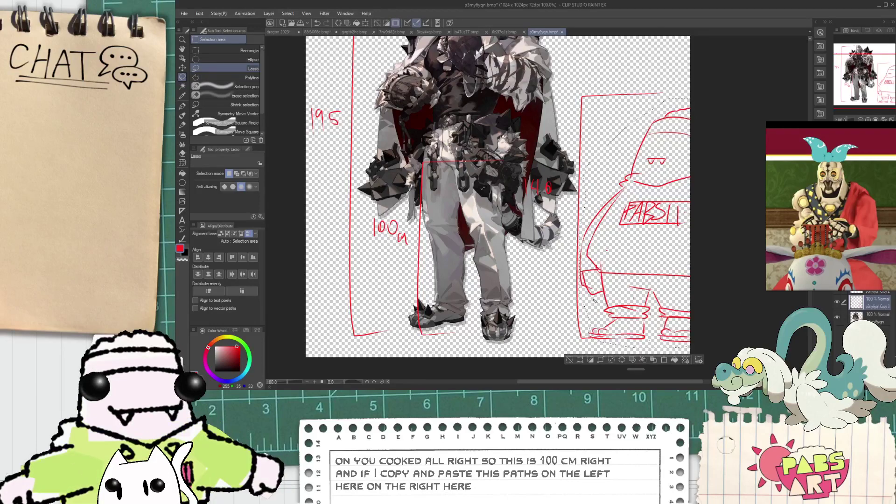
- Scale the copied figure down to the 100 cm bracket's height and place it over the tiger character's legs
key("ctrl+t")
left_click_drag(691, 96, 640, 163)
left_click_drag(632, 255, 475, 245)
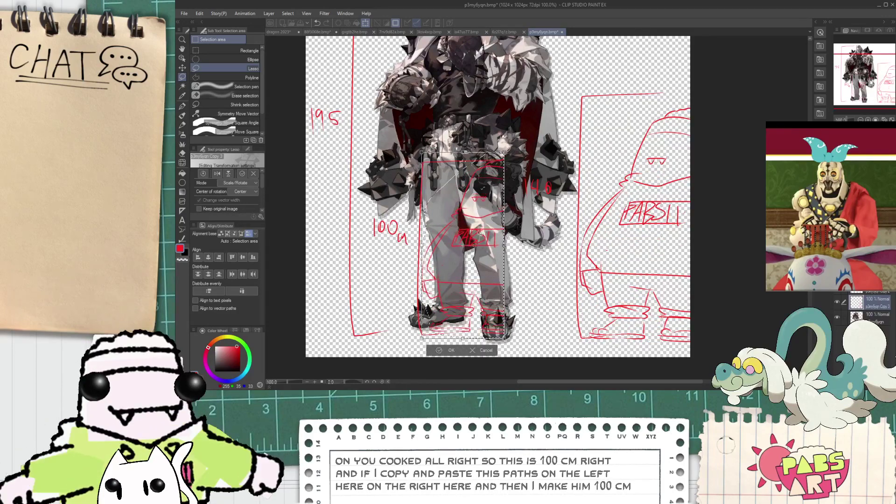
key("Return")
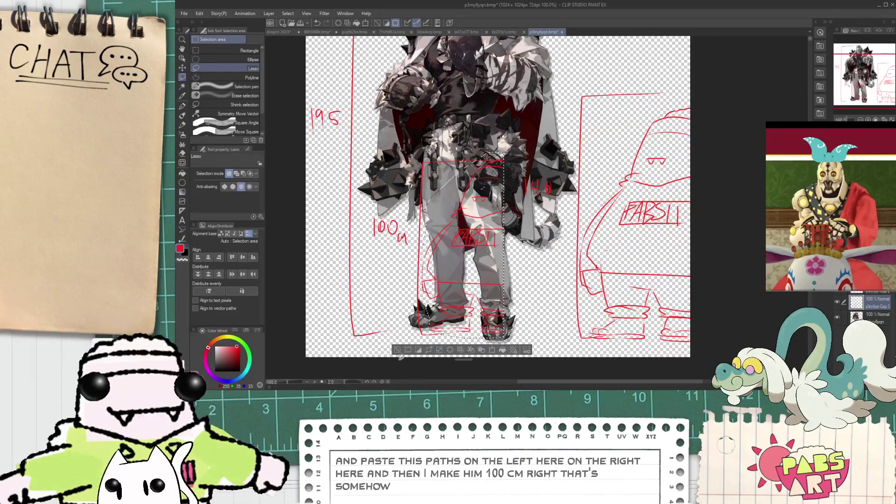
- Draw the shrunken figure's missing second sleeve with its outer edge, hem and blocky hand
key("p")
scroll(499, 215, "up", 2)
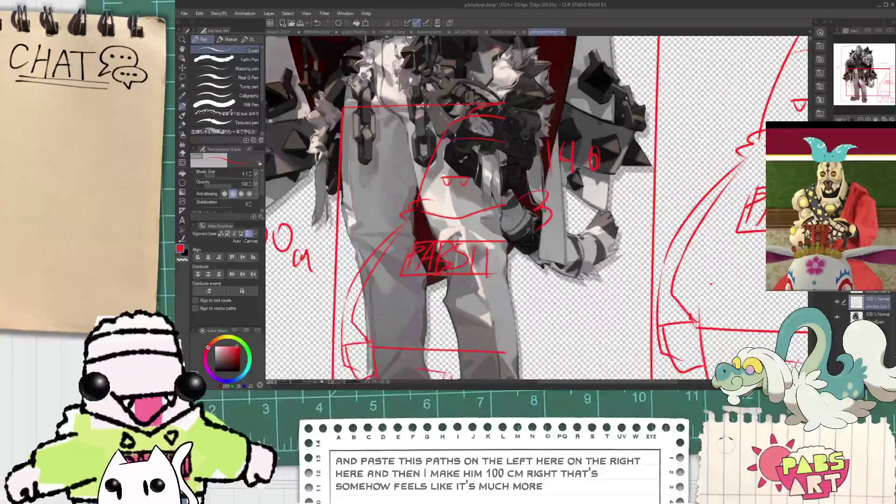
left_click_drag(522, 227, 618, 360)
key("space")
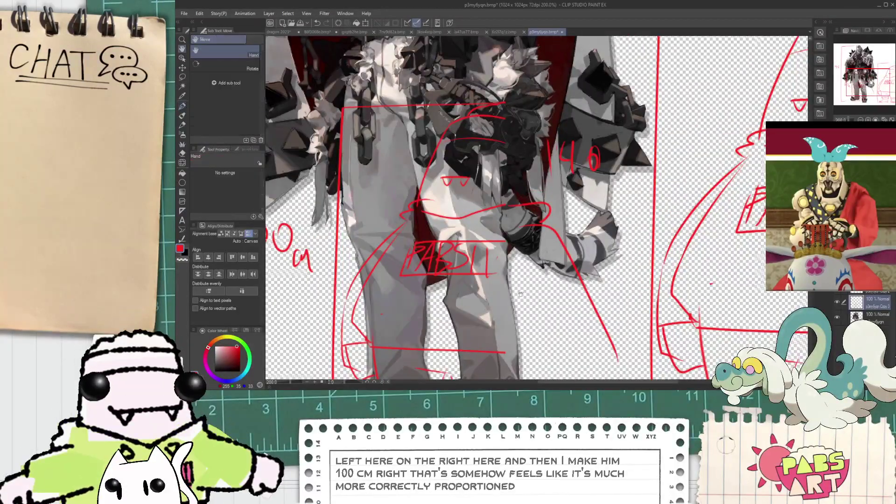
left_click_drag(575, 299, 590, 225)
mouse_move(532, 180)
left_mouse_down()
mouse_move(559, 271)
mouse_move(593, 267)
mouse_move(625, 283)
left_mouse_up()
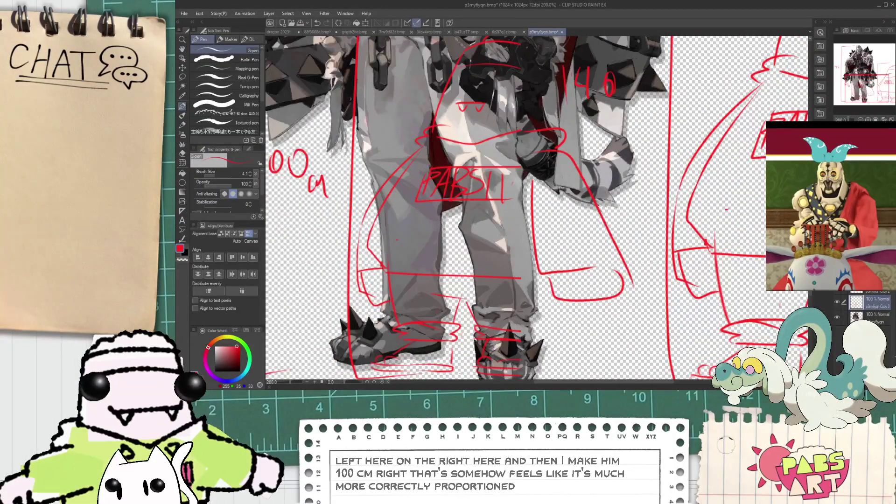
- Complete the cut-off side of the shrunken figure's domed head down to the collar
scroll(528, 310, "down", 1)
key("space")
left_click_drag(536, 144, 530, 188)
scroll(530, 189, "up", 1)
left_click_drag(509, 139, 541, 155)
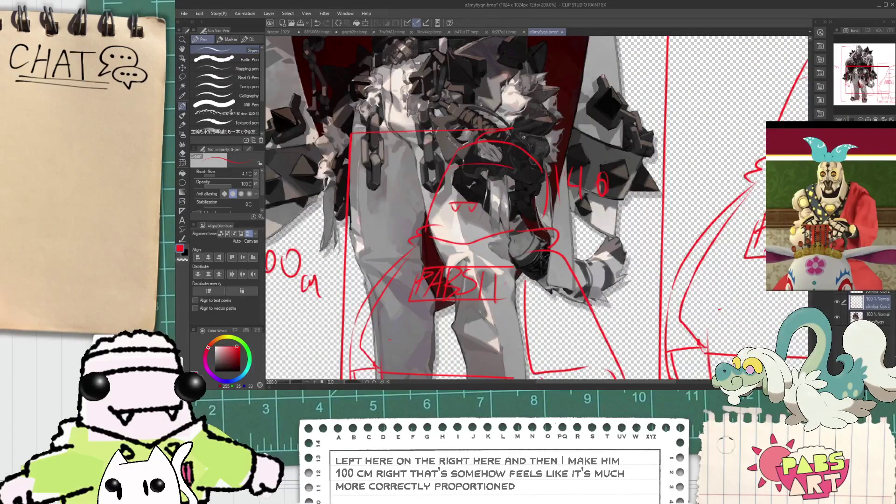
left_click_drag(543, 160, 548, 173)
- Compare the 100 cm figure's body and head size with the full-height tiger character
scroll(541, 187, "down", 3)
key("space")
left_click_drag(547, 241, 541, 273)
scroll(518, 301, "up", 2)
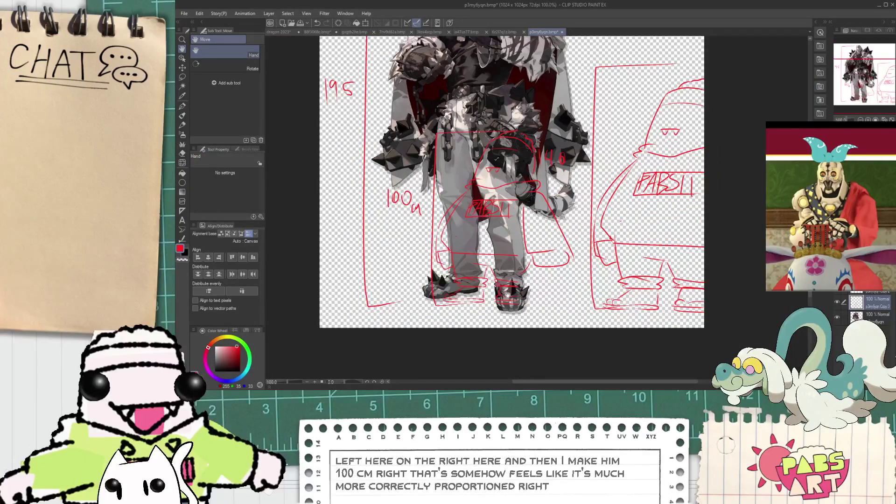
left_click_drag(514, 171, 507, 220)
scroll(501, 86, "up", 2)
scroll(501, 88, "down", 2)
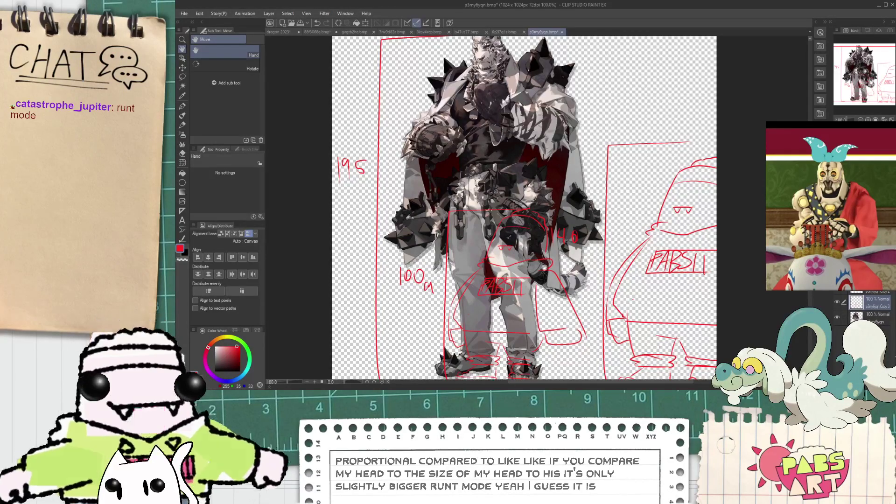
- Add a new layer beneath the character and fill the whole canvas with gray, RGB 99, 99, 99
left_click(869, 317)
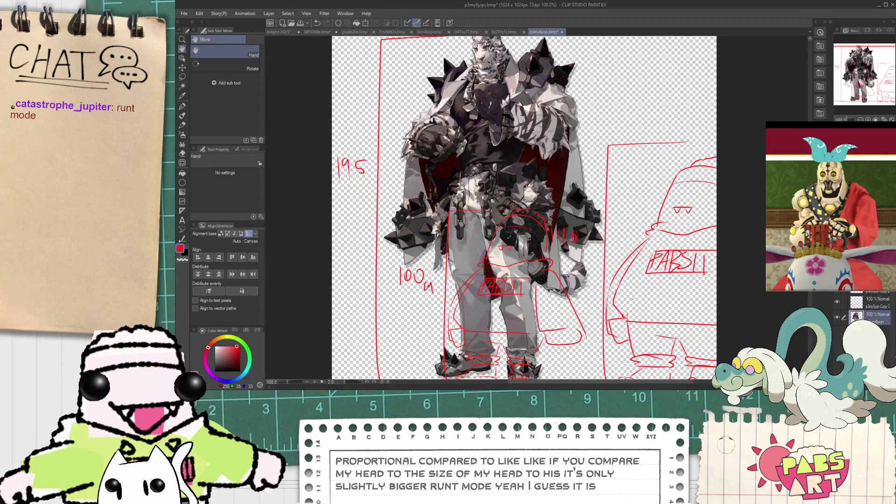
key("ctrl+shift+n")
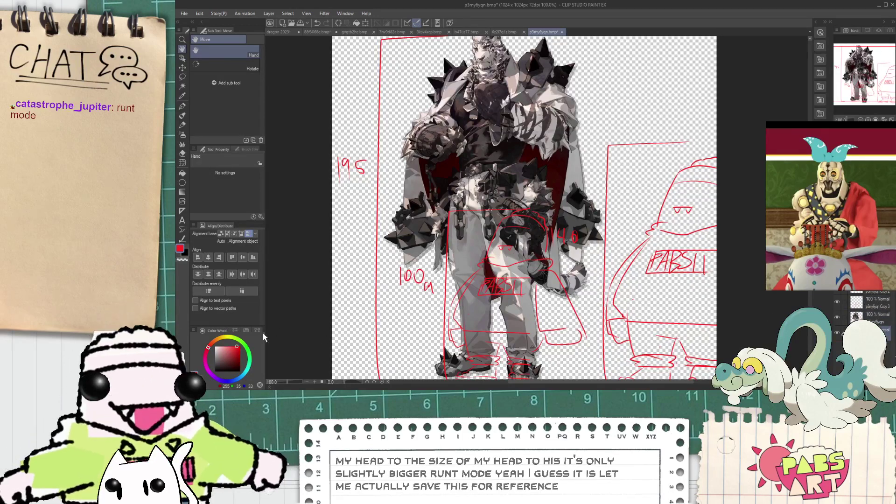
key("ctrl+a")
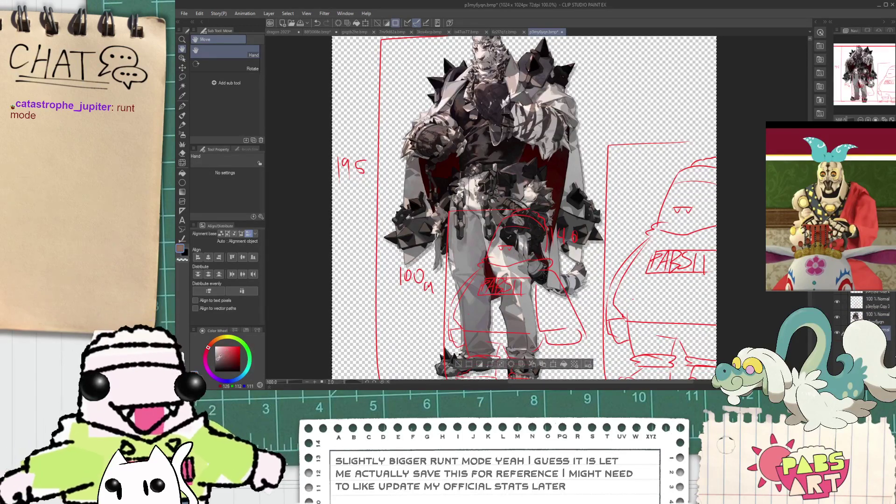
left_click(216, 348)
left_click_drag(217, 362, 211, 364)
left_click(214, 361)
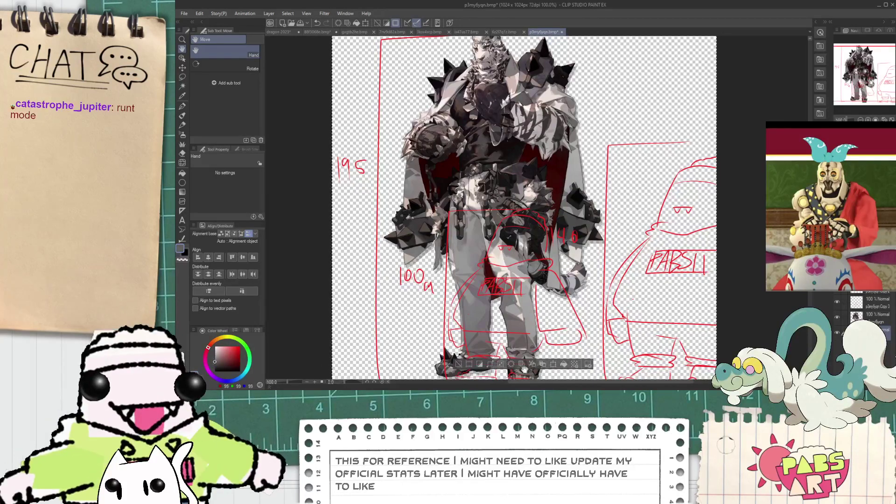
left_click(564, 365)
scroll(540, 355, "down", 1)
left_click(538, 353)
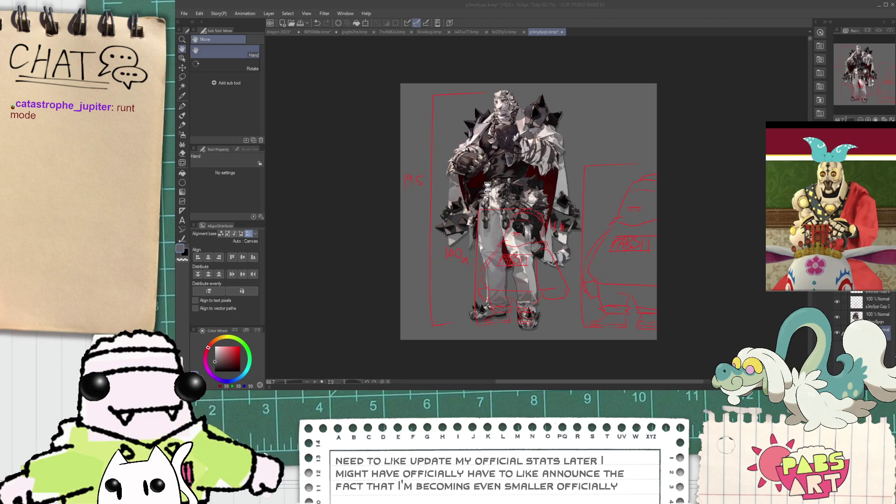
- Close the tiger height-comparison image and the reference image of the pink-haired character holding a staff
left_click(560, 32)
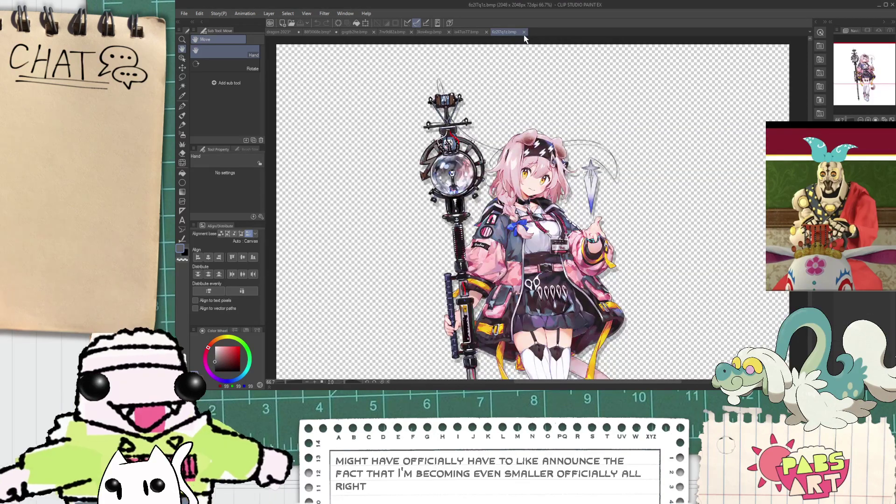
left_click(524, 32)
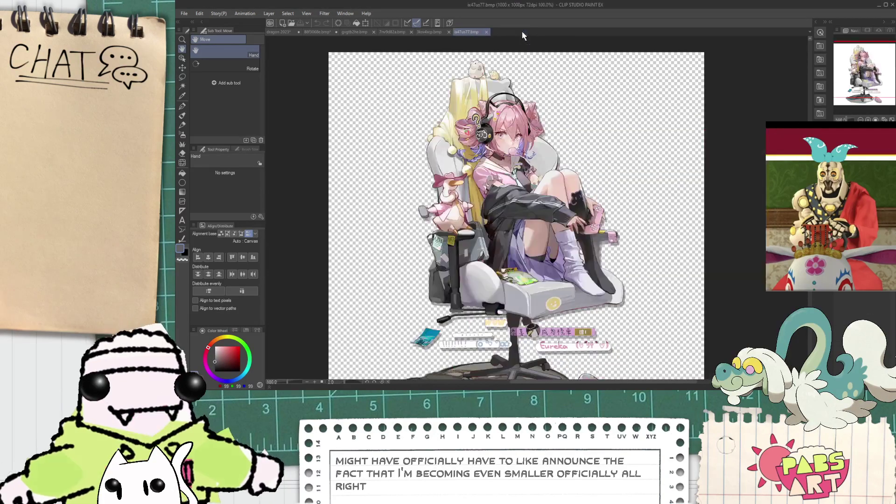
- Close the two character reference images and switch to the dragon 2023 drawing, framing the dragon's head and mane
left_click(487, 32)
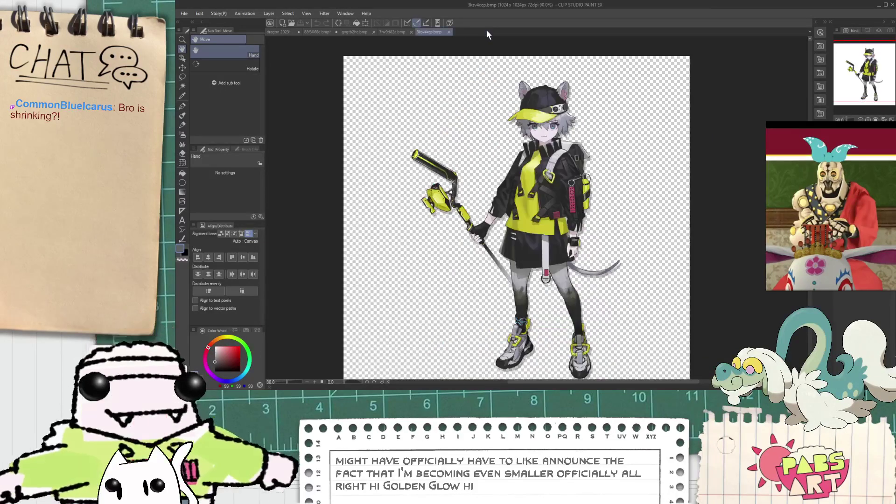
left_click(449, 32)
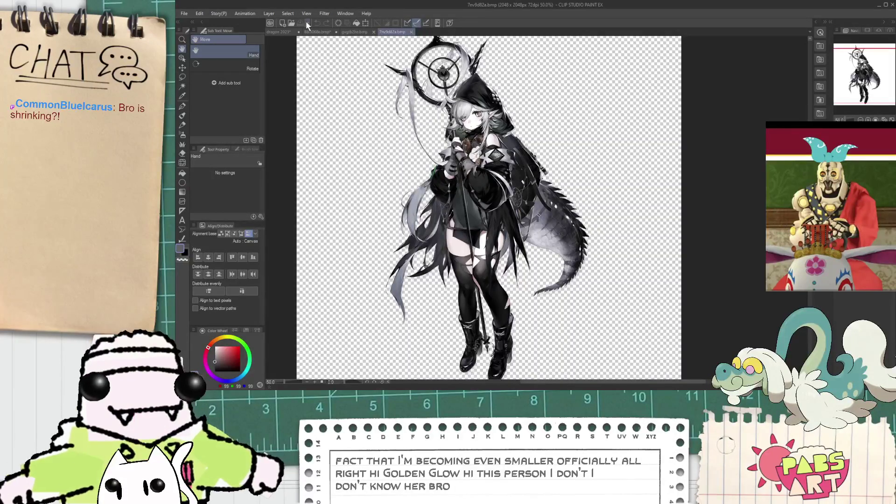
left_click(278, 33)
scroll(483, 150, "down", 3)
left_click_drag(489, 164, 507, 134)
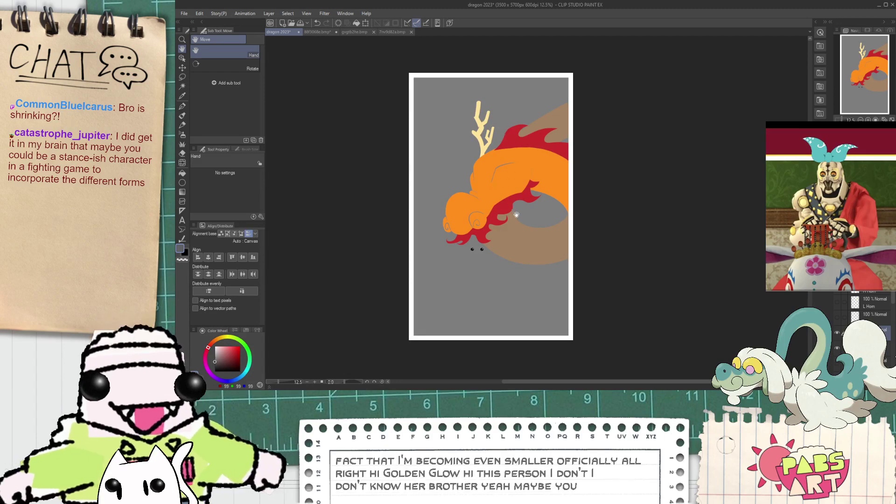
scroll(508, 213, "up", 4)
scroll(508, 213, "down", 4)
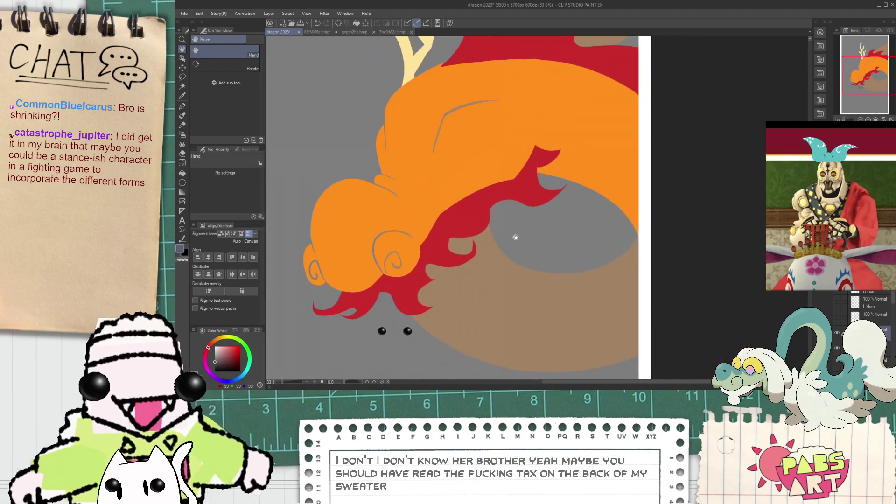
scroll(515, 229, "up", 2)
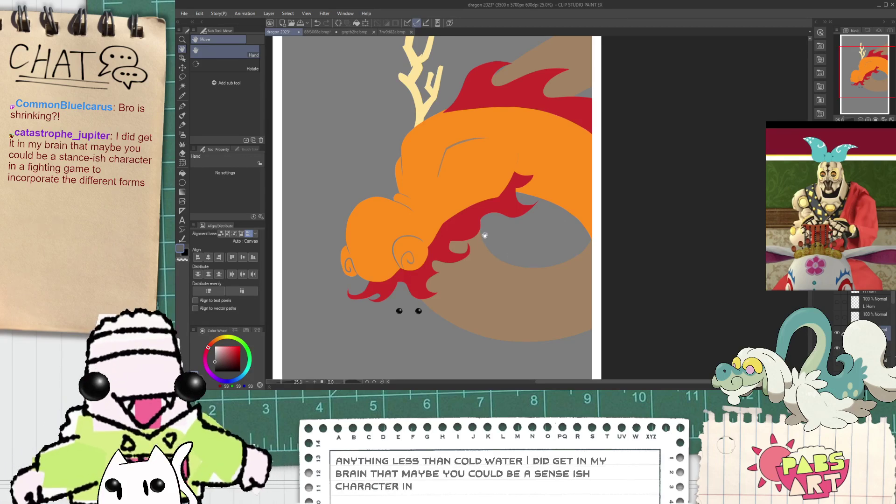
left_click_drag(525, 253, 505, 245)
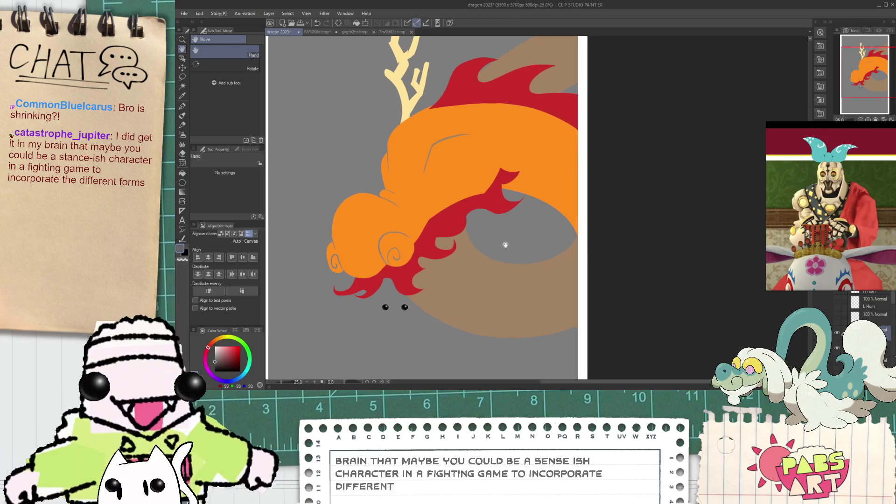
- Check which layer holds the upper mane, sample its red, and set the G-pen brush size to 8.2
left_click(838, 333)
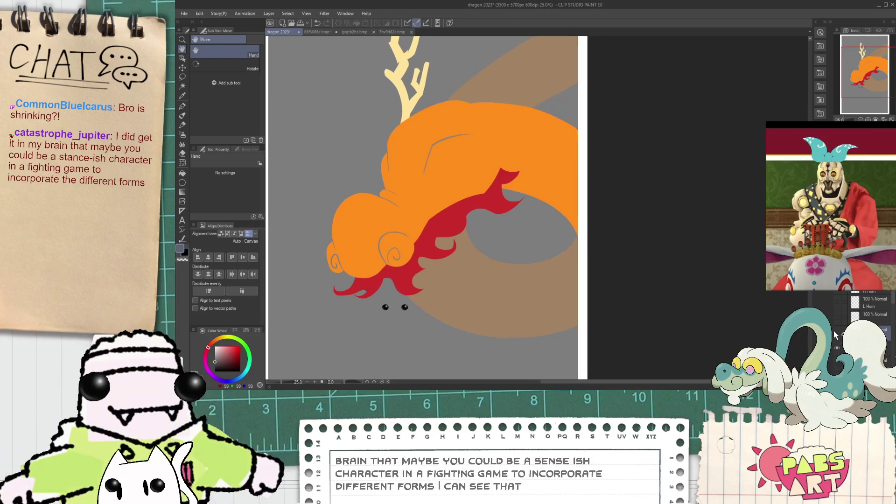
left_click(838, 334)
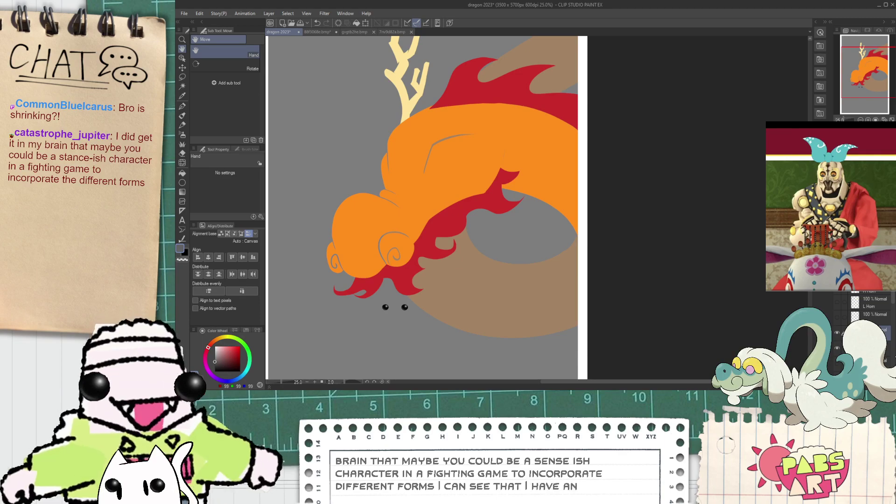
left_click_drag(459, 186, 537, 270)
key("p")
scroll(570, 198, "up", 3)
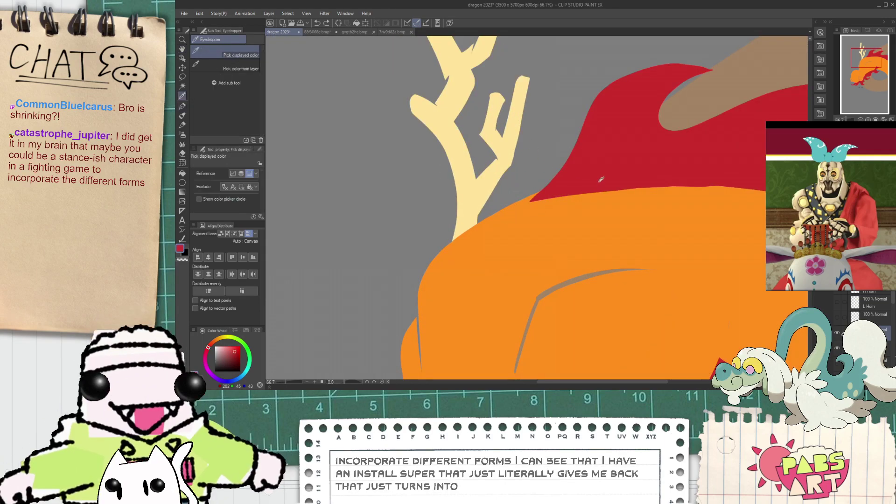
left_click(564, 154, "alt")
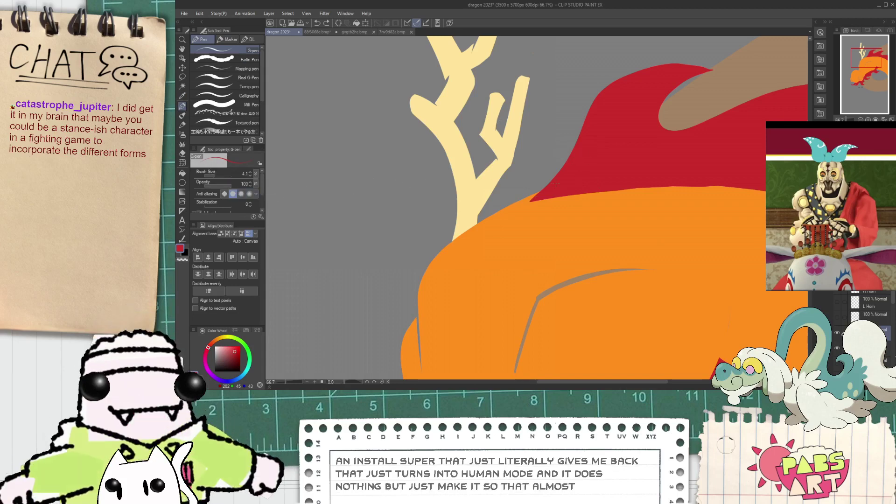
left_click_drag(218, 175, 217, 175)
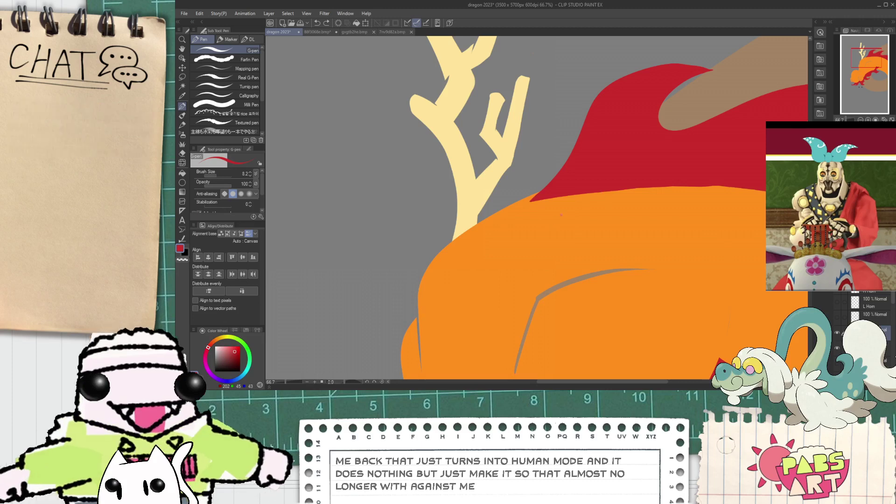
- Outline a new pointed red flame at the front end of the upper mane, crossing the base of the antler
left_click_drag(574, 196, 452, 260)
key("ctrl+z")
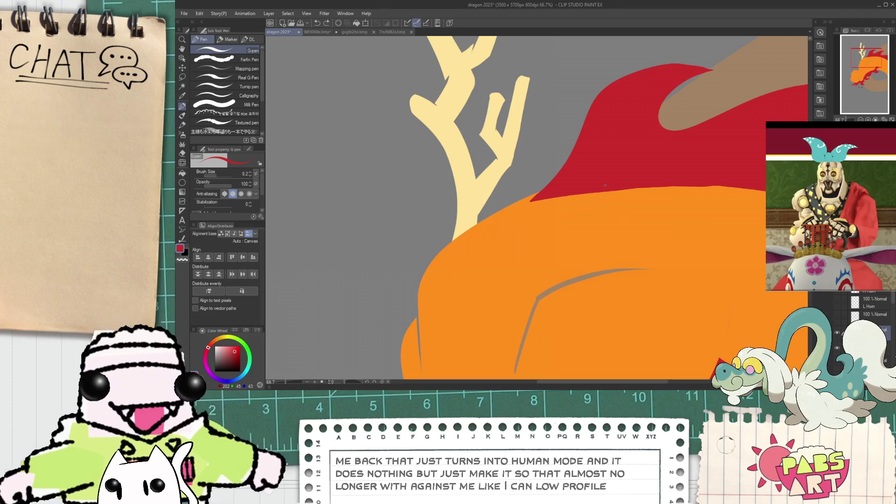
left_click_drag(532, 201, 463, 266)
left_click_drag(560, 111, 465, 246)
left_click_drag(552, 126, 527, 197)
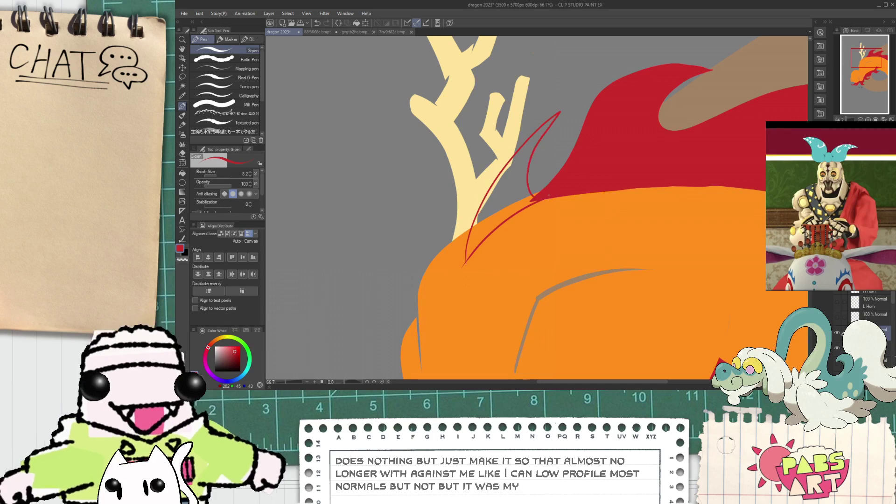
- Hide the antler and fill the new flame outline with red, both above and over the orange body
key("g")
left_click(498, 182)
scroll(499, 183, "up", 1)
scroll(498, 182, "up", 1)
key("ctrl+z")
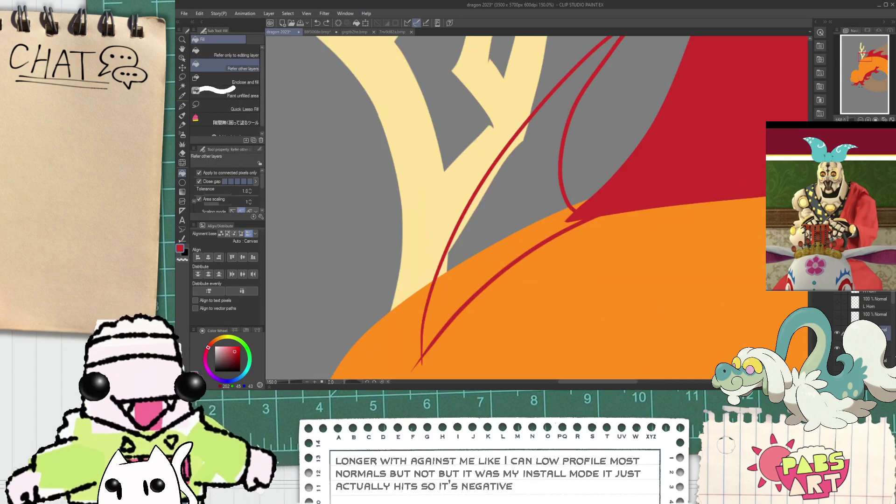
scroll(868, 317, "down", 1)
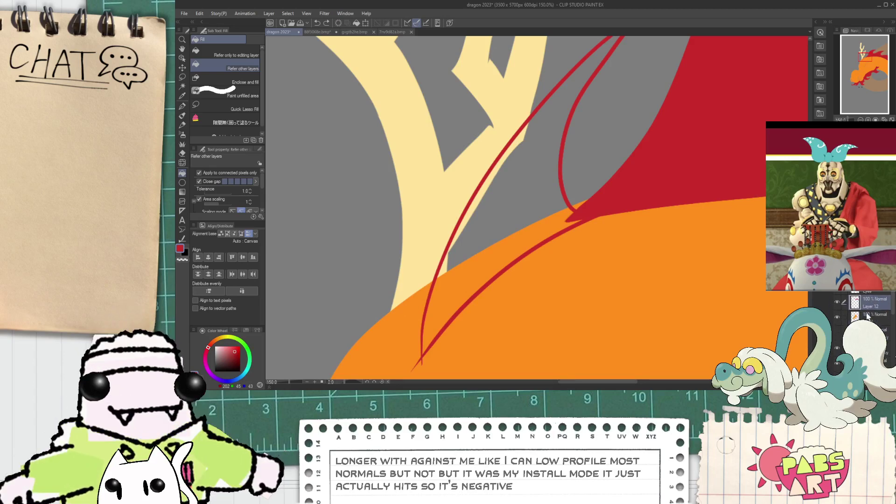
left_click(837, 349)
left_click(496, 209)
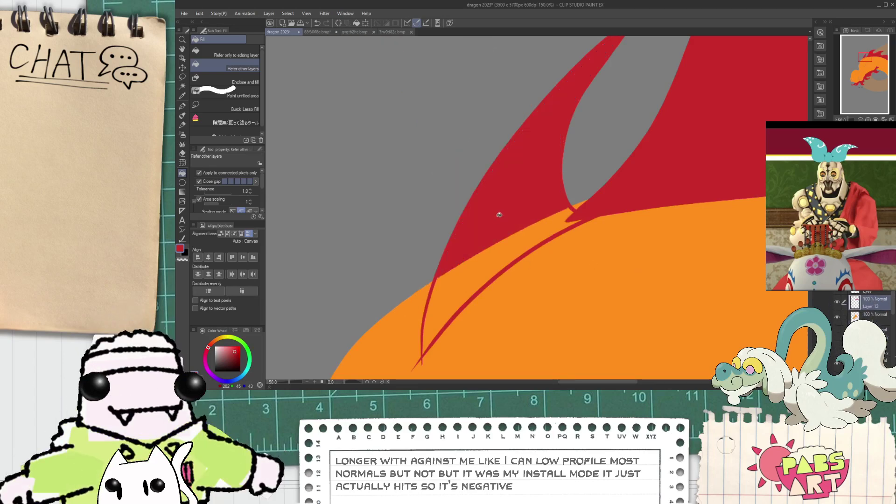
left_click(501, 251)
- Erase the stray line ends that overshoot the new flame's lower tip
key("p")
scroll(602, 225, "up", 3)
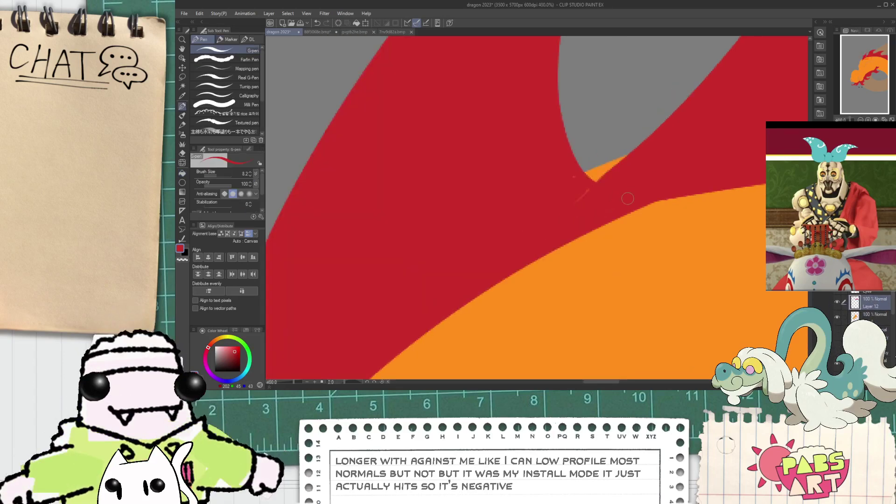
scroll(576, 184, "down", 4)
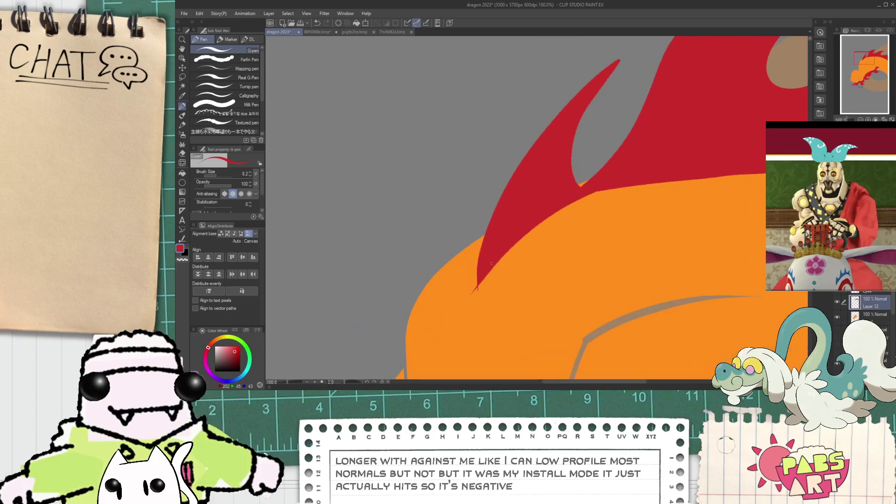
scroll(470, 287, "up", 4)
key("e")
mouse_move(477, 302)
left_mouse_down()
mouse_move(488, 266)
mouse_move(506, 270)
left_mouse_up()
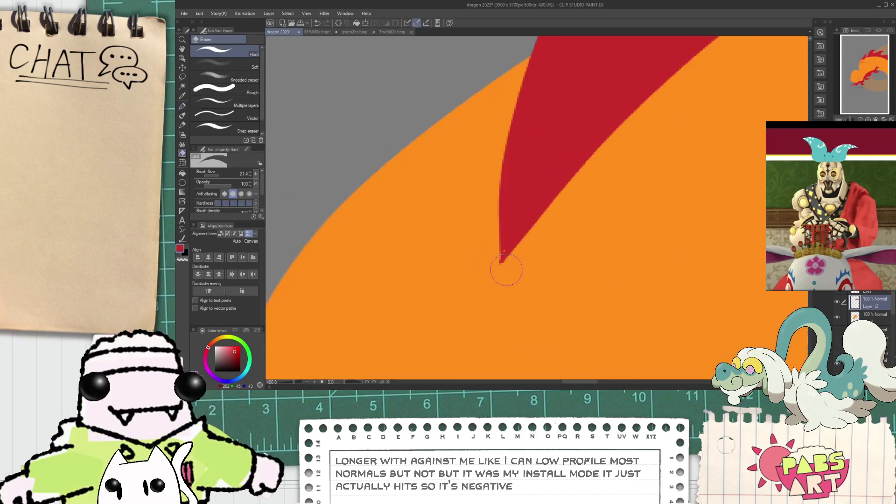
- Reshape the notch between the new flame and the mane with a red curve and cover the leftover orange gap
key("p")
scroll(546, 202, "down", 6)
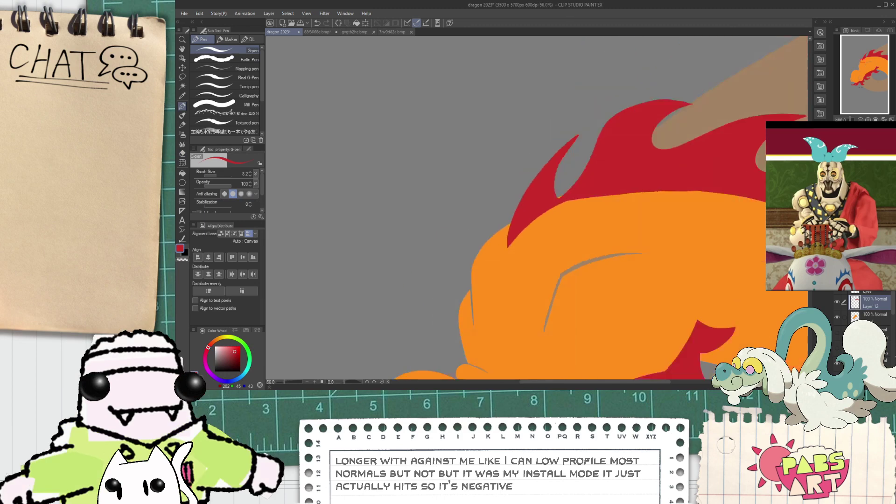
scroll(537, 204, "up", 3)
left_click_drag(523, 234, 643, 113)
key("ctrl+z")
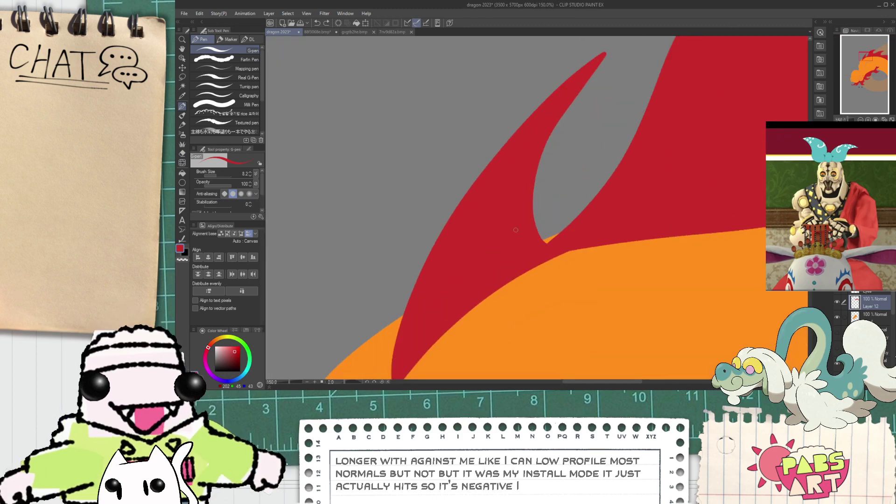
left_click_drag(522, 235, 644, 113)
scroll(527, 247, "up", 3)
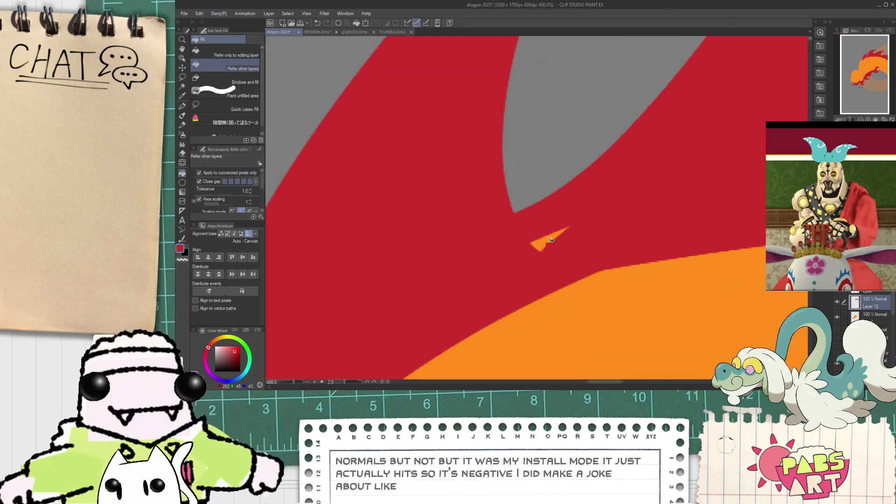
left_click_drag(560, 231, 538, 256)
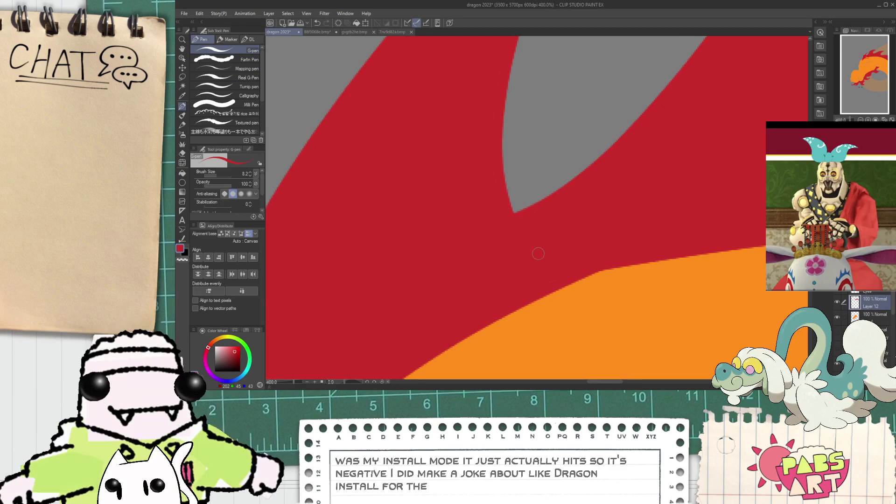
- Paint over the small grey sliver inside the mane's edge, opposite the new flame's upper tip
scroll(539, 253, "down", 5)
scroll(544, 274, "up", 5)
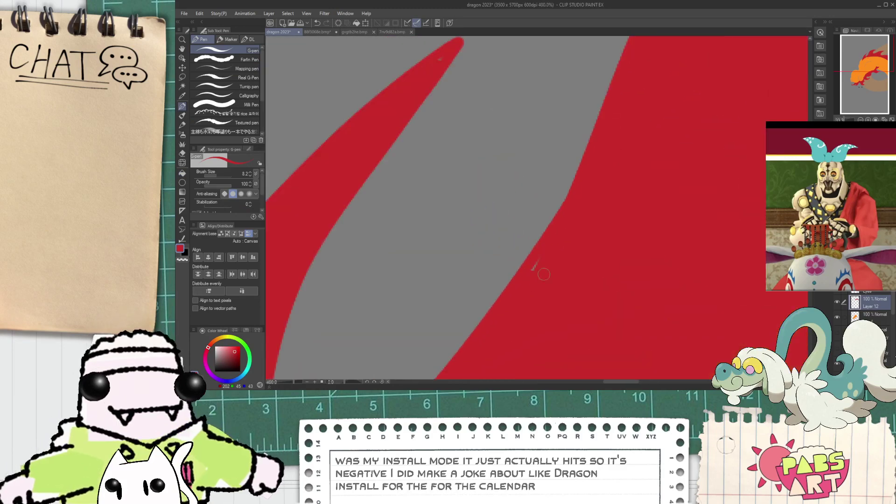
left_click_drag(535, 270, 537, 265)
scroll(551, 258, "down", 7)
- Smooth the upper mane's lower edge along the orange body using the Milk Pen at brush size 28.1
key("space")
mouse_move(598, 246)
left_mouse_down()
mouse_move(559, 207)
mouse_move(552, 148)
left_mouse_up()
scroll(492, 114, "up", 5)
key("p")
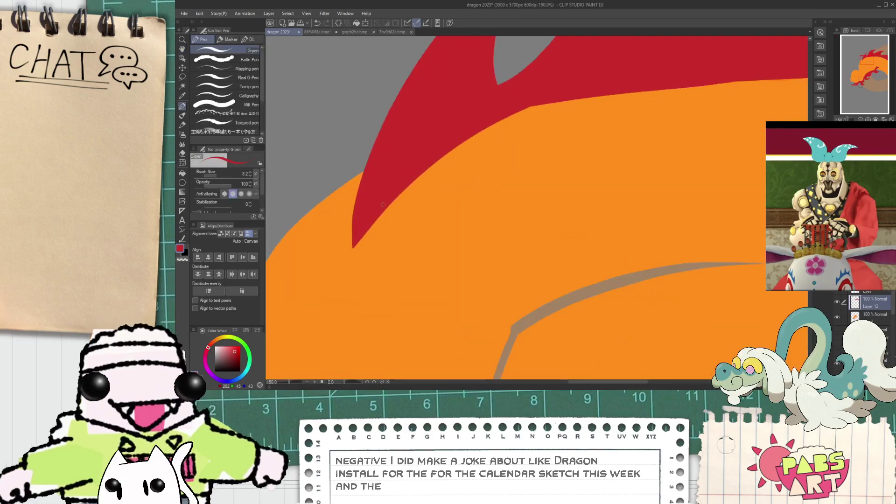
left_click(220, 104)
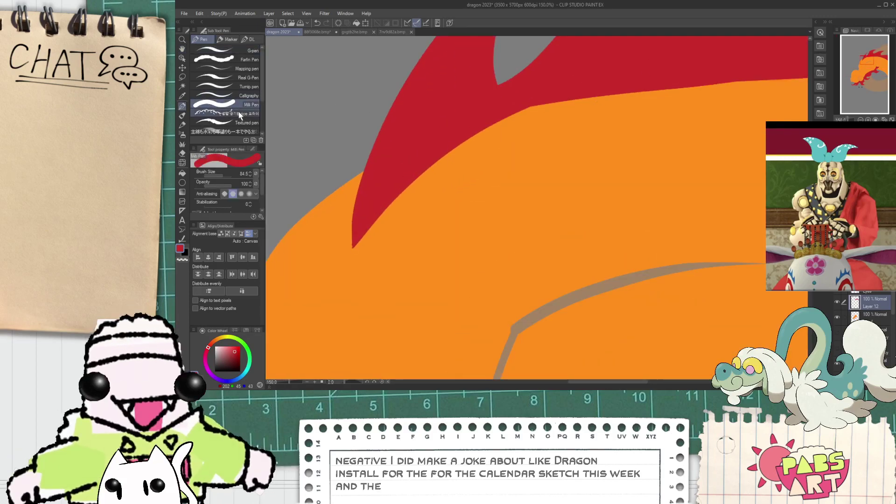
left_click_drag(221, 177, 219, 176)
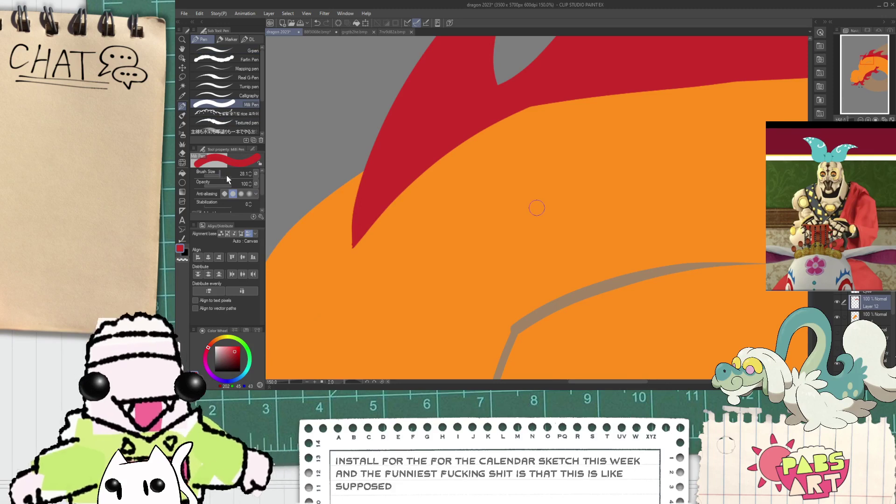
left_click(359, 236)
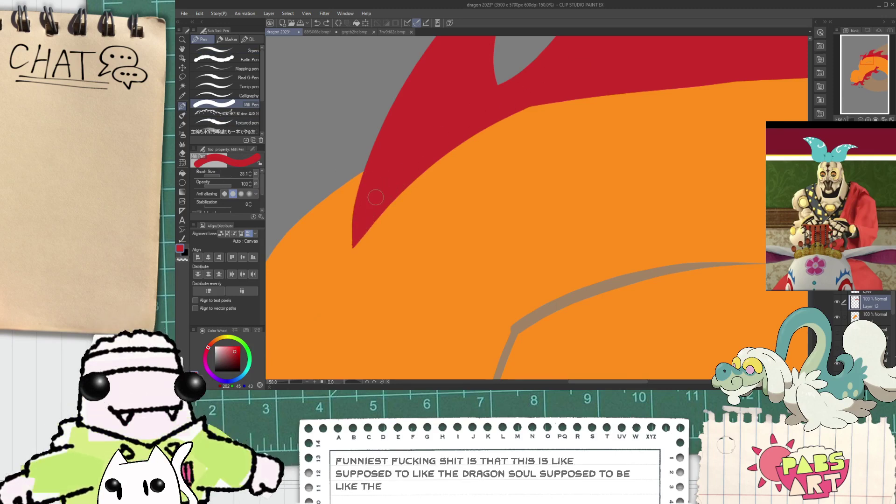
left_click_drag(422, 174, 546, 105)
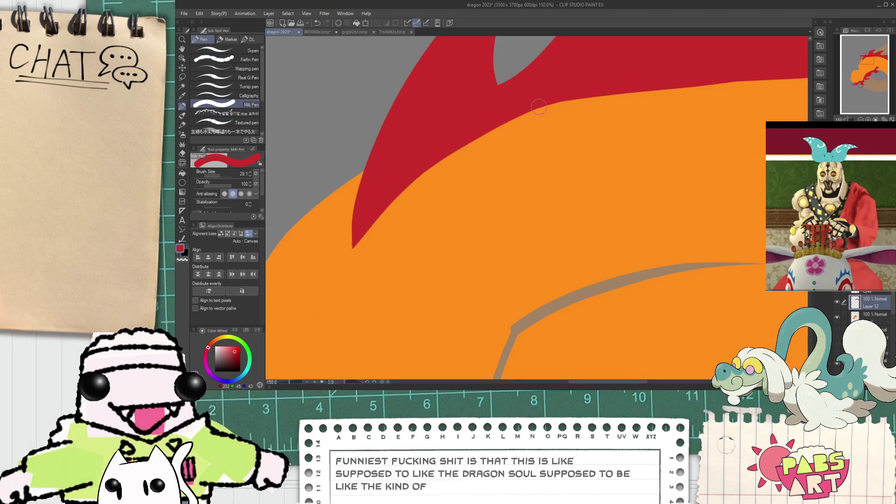
left_click_drag(488, 129, 640, 85)
scroll(517, 123, "down", 4)
scroll(592, 111, "up", 4)
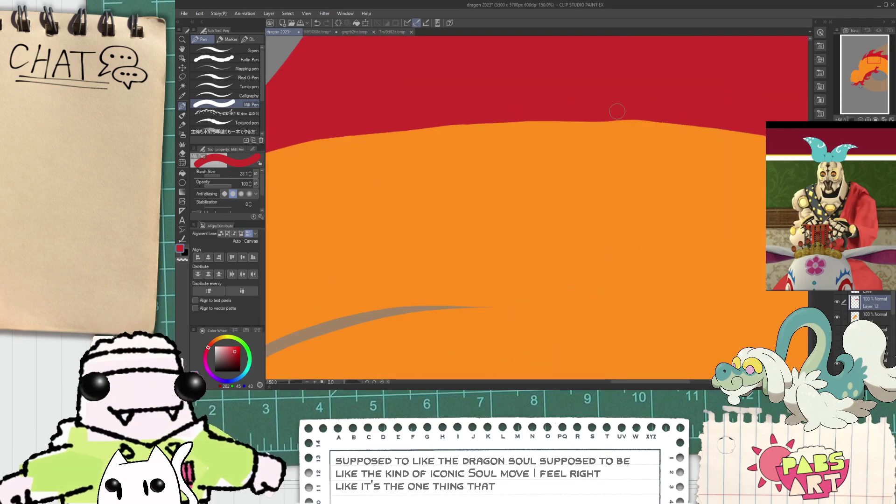
mouse_move(589, 115)
left_mouse_down()
mouse_move(676, 117)
mouse_move(633, 146)
mouse_move(553, 152)
left_mouse_up()
scroll(667, 111, "down", 1)
scroll(667, 112, "down", 4)
key("space")
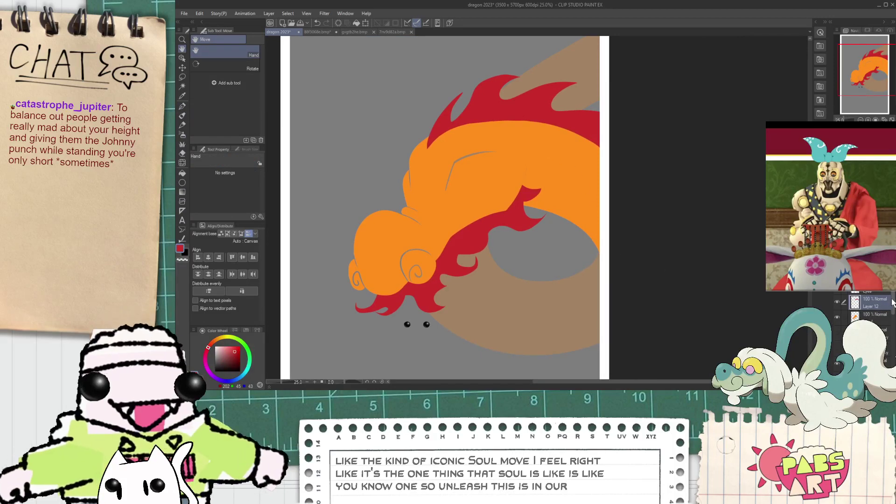
mouse_move(893, 309)
left_mouse_down()
mouse_move(894, 321)
mouse_move(893, 304)
left_mouse_up()
left_click(886, 331)
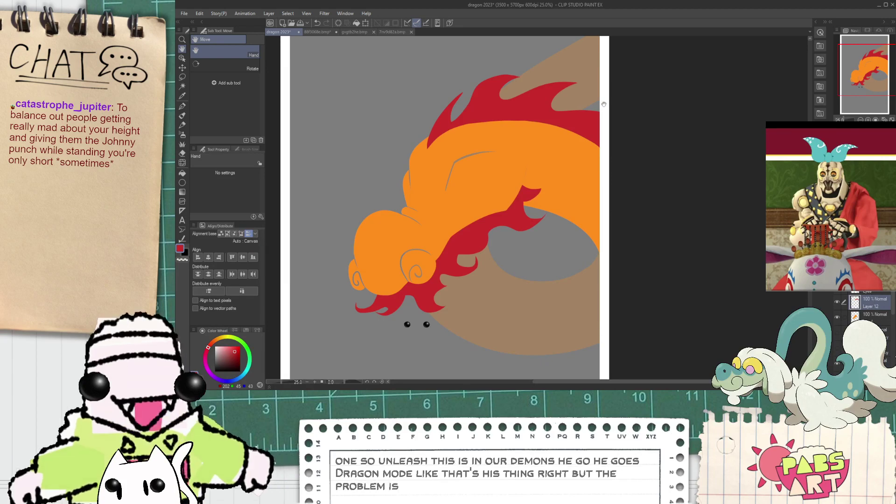
- Smooth the mane's edge with a red stroke from the notch beside the new flame up toward the next peak
left_click_drag(572, 122, 592, 172)
scroll(449, 166, "up", 2)
key("p")
scroll(500, 174, "up", 4)
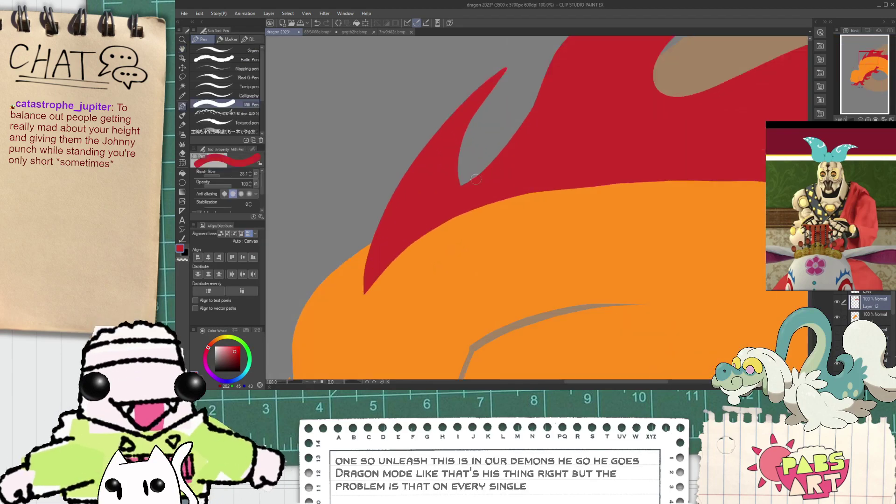
left_click_drag(455, 186, 583, 42)
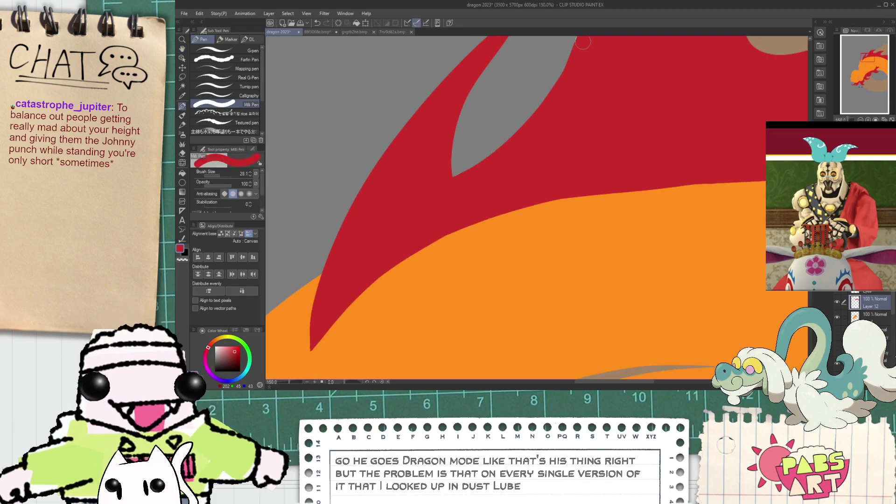
scroll(483, 173, "down", 4)
key("h")
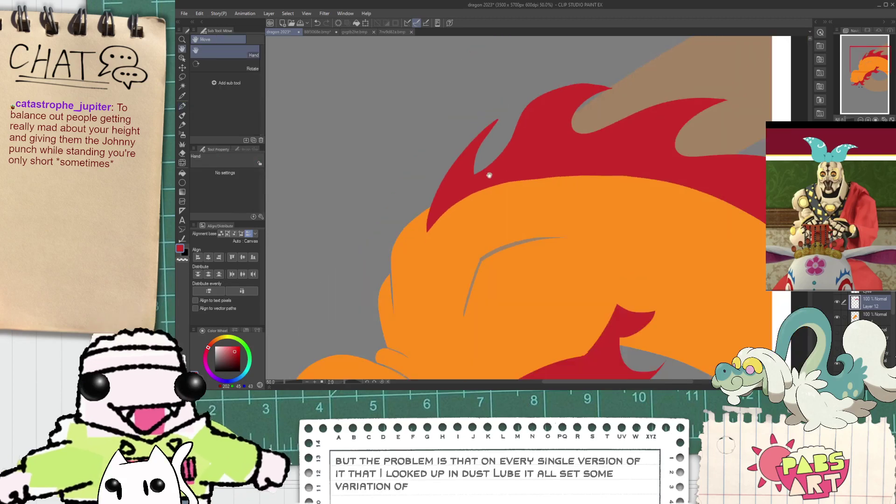
- Shift the hue of the upper mane's layer from red to bright green
left_click_drag(486, 175, 494, 186)
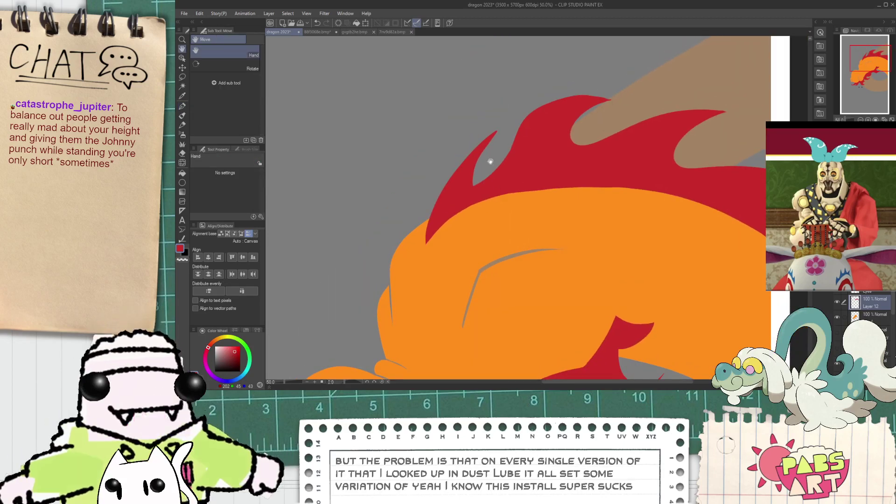
scroll(483, 145, "down", 1)
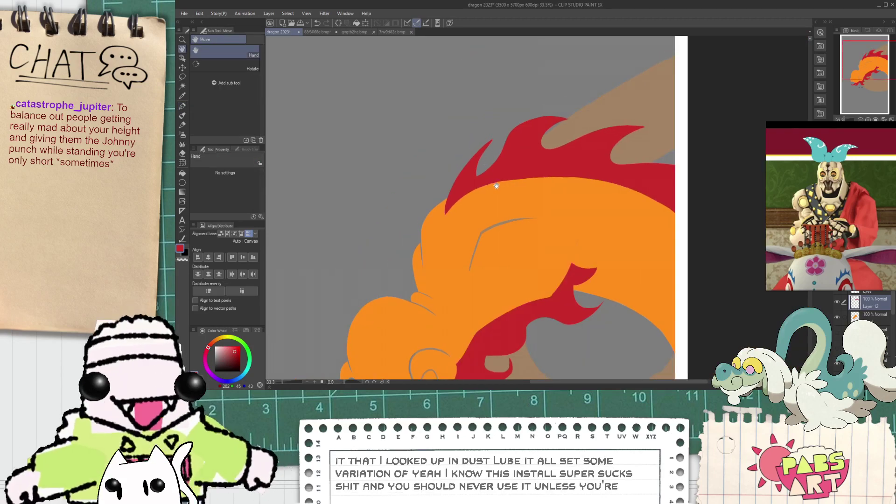
left_click_drag(497, 186, 502, 195)
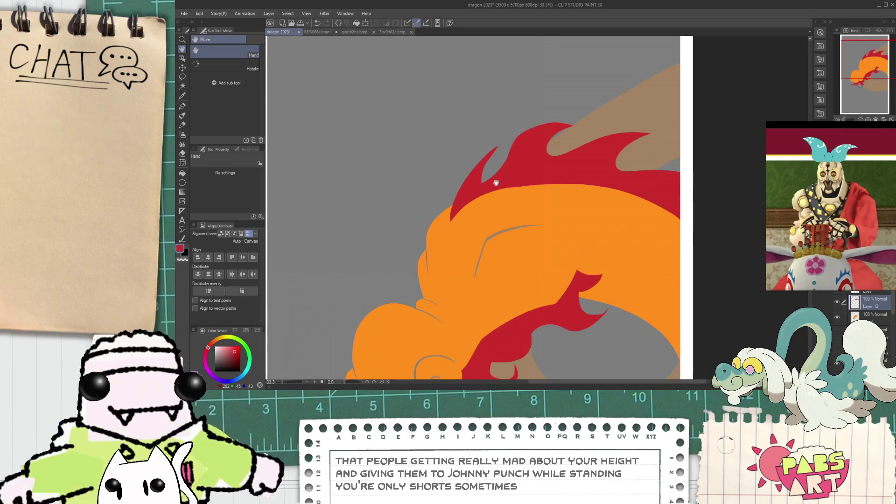
key("ctrl+s")
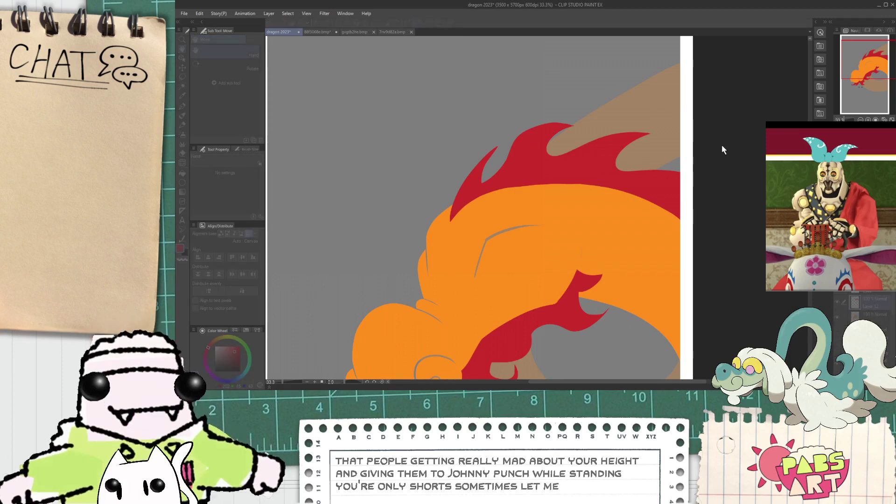
left_click_drag(724, 144, 762, 141)
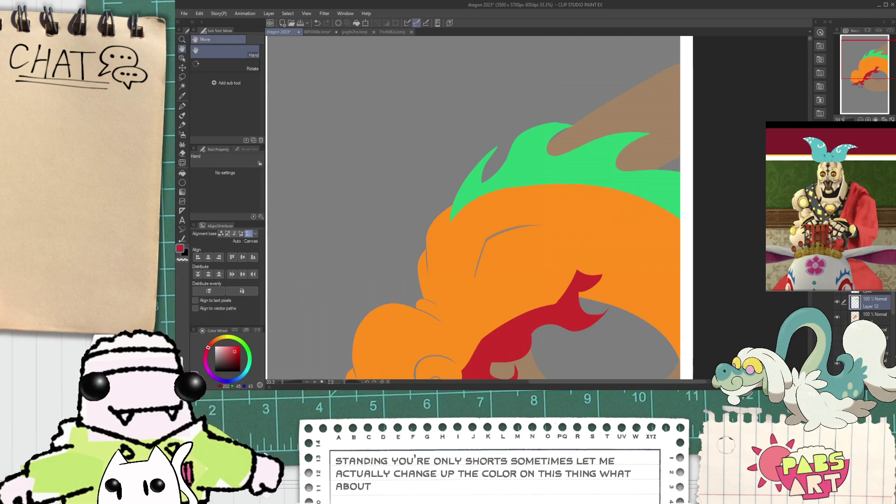
- Sample the upper mane's green as the drawing colour
key("i")
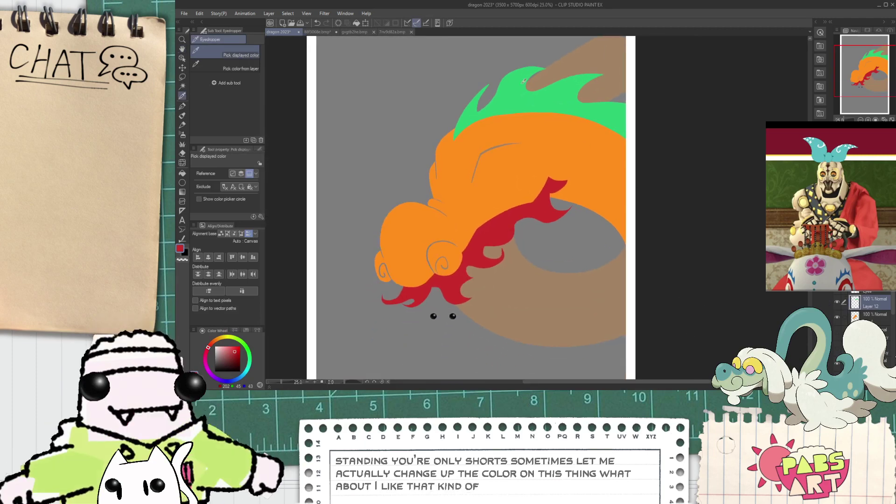
left_click(551, 114)
scroll(558, 112, "down", 1)
key("space")
left_click_drag(564, 109, 549, 136)
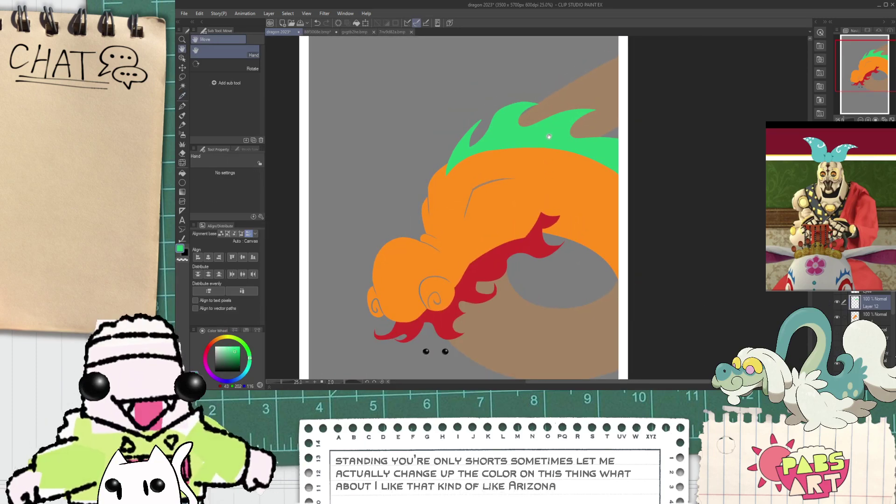
- Make Layer 13 the active layer for painting the lower mane
left_click_drag(668, 305, 611, 317)
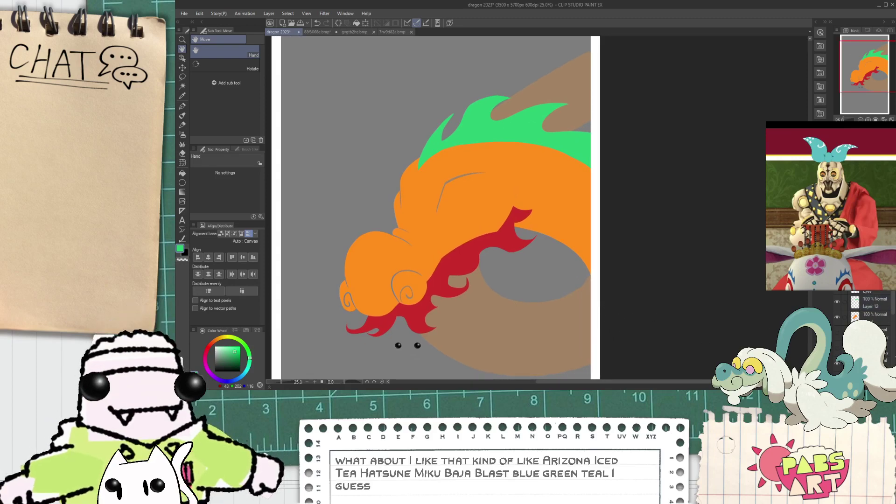
left_click(838, 317)
left_click(838, 318)
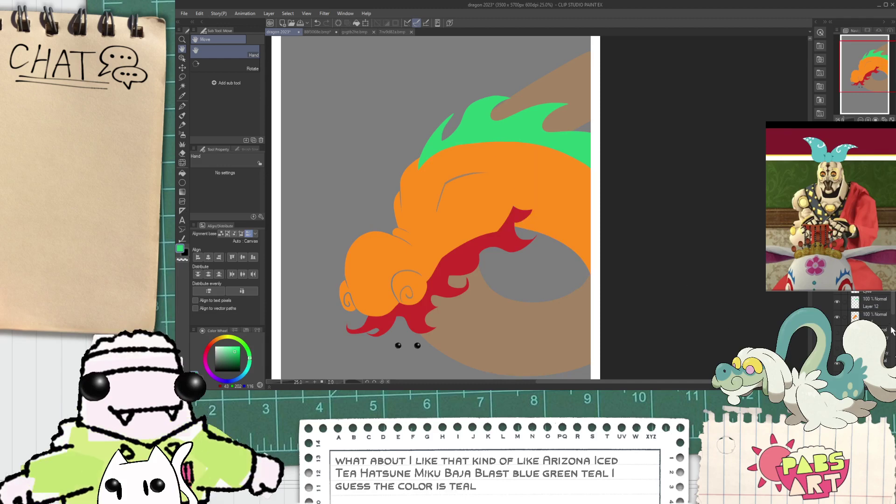
left_click_drag(893, 309, 894, 317)
left_click(879, 319)
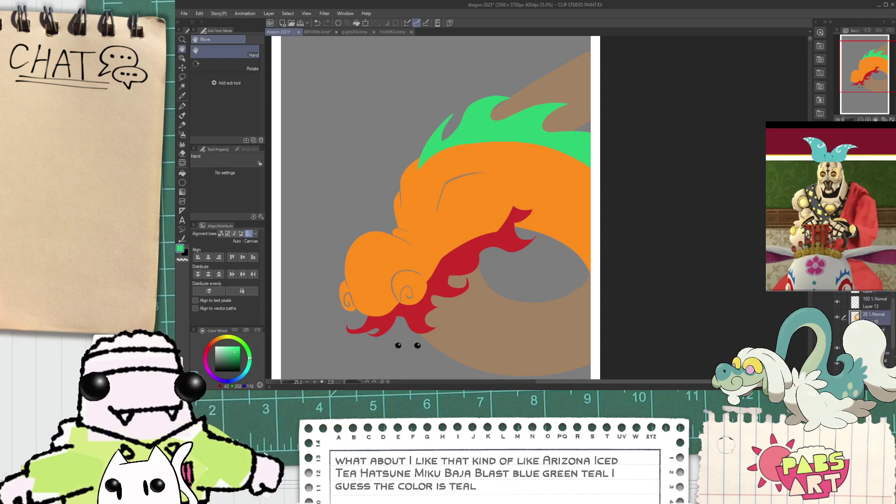
left_click(865, 305)
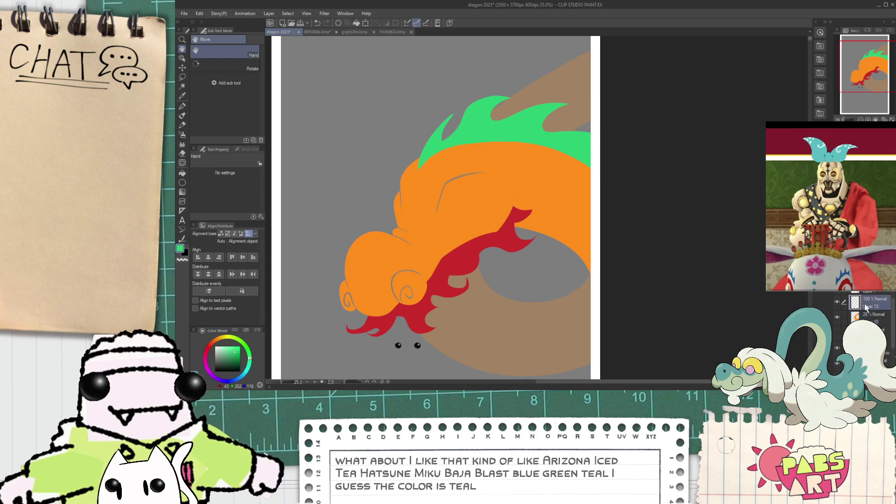
- Draw a green Milk Pen curve at brush size 28.1 across the tan coil, from the red beard to the canvas edge
left_click_drag(536, 286, 506, 271)
scroll(459, 276, "up", 2)
mouse_move(402, 257)
left_mouse_down()
mouse_move(596, 309)
mouse_move(665, 254)
left_mouse_up()
key("ctrl+z")
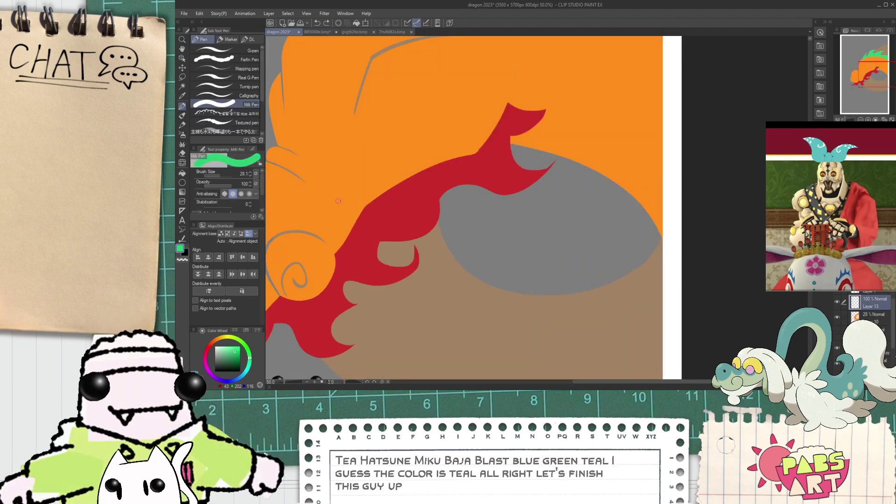
left_click_drag(393, 242, 662, 284)
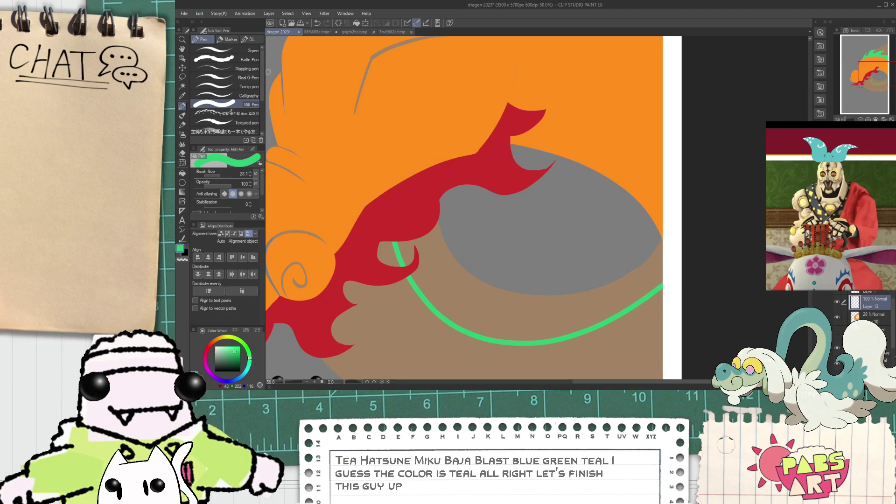
- Outline a narrow pointed flame and its sloping outer edge beside the red beard with the G-pen
left_click(225, 51)
scroll(439, 205, "up", 1)
mouse_move(442, 211)
left_mouse_down()
mouse_move(475, 331)
mouse_move(472, 194)
mouse_move(474, 277)
mouse_move(535, 363)
left_mouse_up()
key("ctrl+z")
key("ctrl+z")
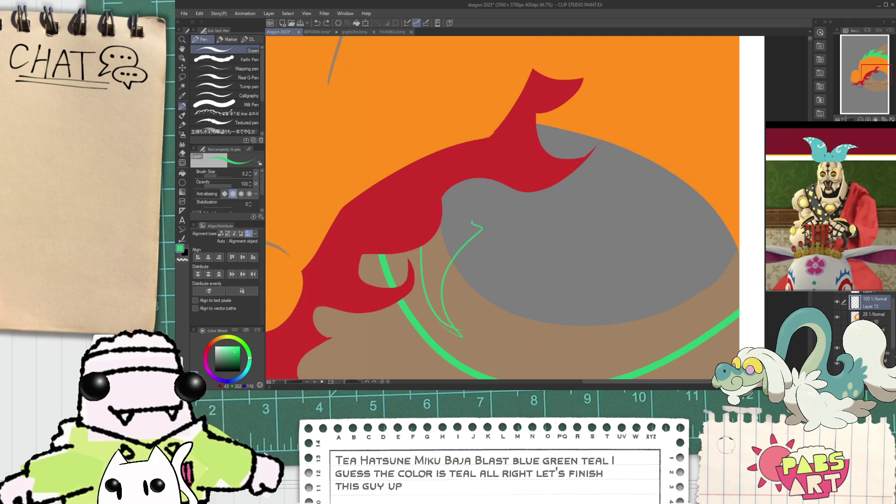
key("ctrl+z")
key("ctrl+z")
mouse_move(455, 259)
left_mouse_down()
mouse_move(539, 377)
mouse_move(524, 262)
mouse_move(661, 222)
left_mouse_up()
key("space")
key("ctrl+z")
key("ctrl+z")
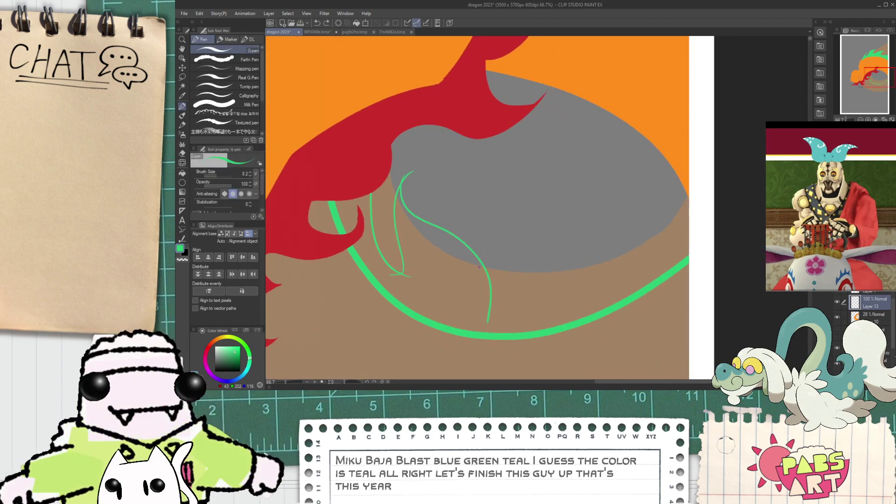
- Outline a curled flame from the canvas edge back to the pointed flame's sloping line
left_click_drag(479, 219, 615, 216)
key("ctrl+z")
left_click_drag(680, 193, 483, 275)
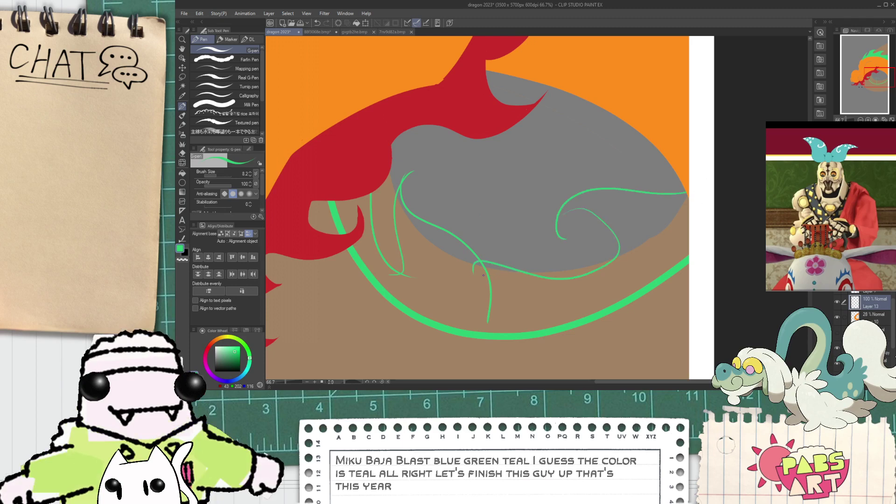
- Erase the overshooting end of the curled flame's outline with the Hard eraser to leave a clean tip
key("e")
scroll(494, 288, "up", 1)
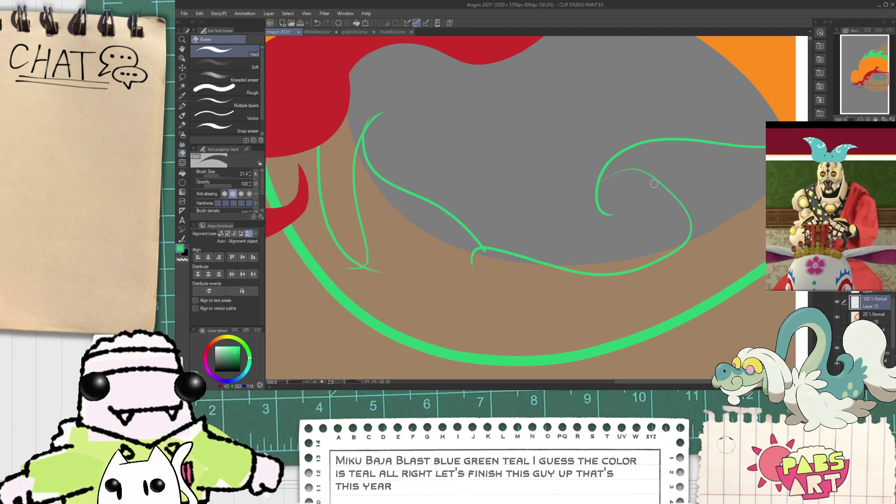
scroll(654, 183, "up", 1)
left_click_drag(582, 243, 559, 198)
scroll(555, 201, "down", 2)
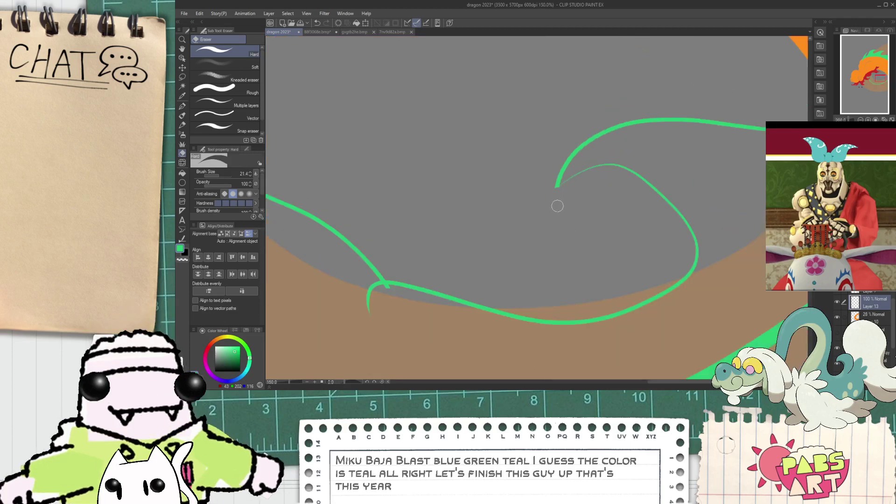
- Erase the crossing line ends above the pointed flame to sharpen its tip
key("space")
left_click_drag(466, 226, 557, 242)
scroll(440, 146, "up", 2)
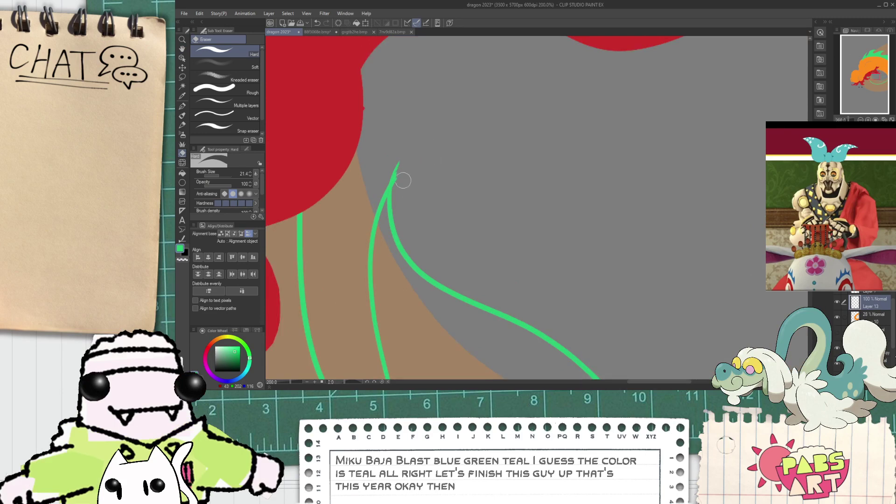
left_click_drag(404, 180, 405, 156)
key("ctrl+z")
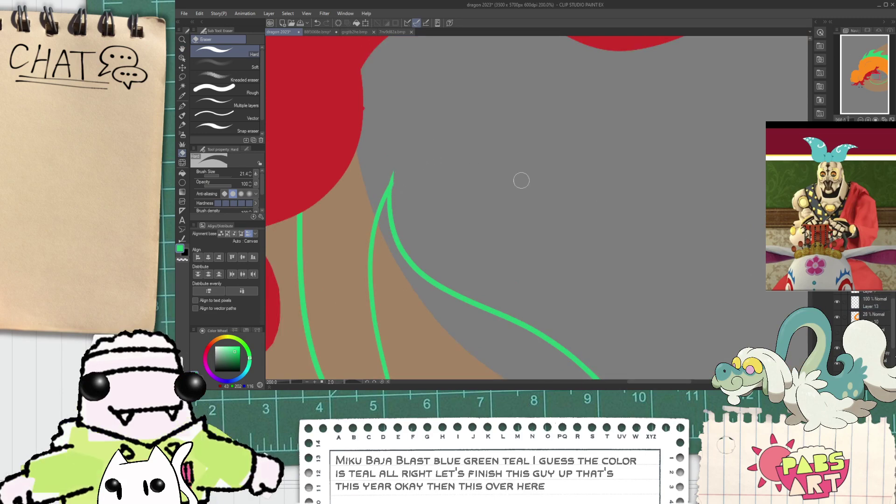
- Erase the tiny red speck sticking out of the beard's edge above the green flame
scroll(395, 107, "up", 1)
scroll(394, 161, "up", 2)
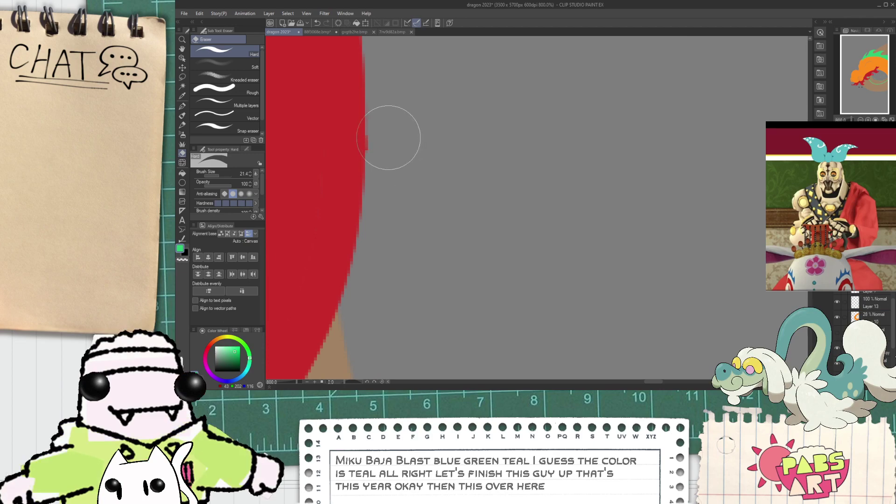
scroll(392, 148, "down", 8)
key("space")
scroll(525, 238, "up", 9)
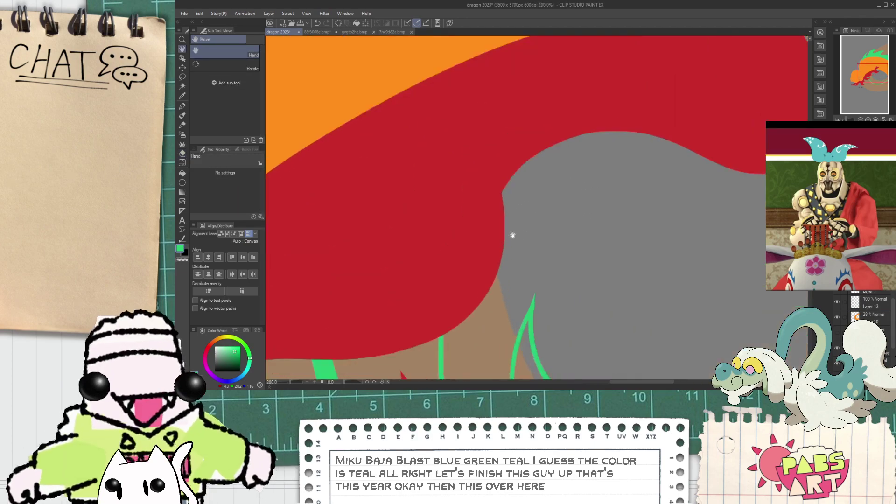
scroll(499, 221, "down", 10)
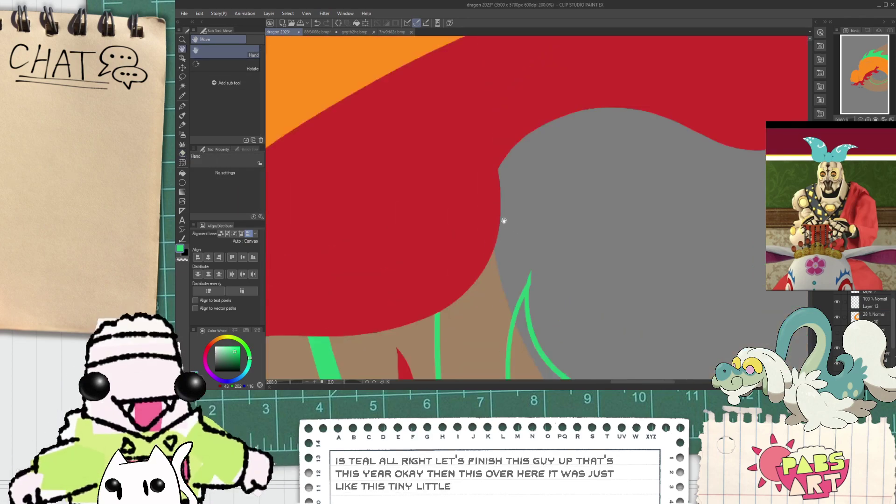
scroll(545, 230, "down", 1)
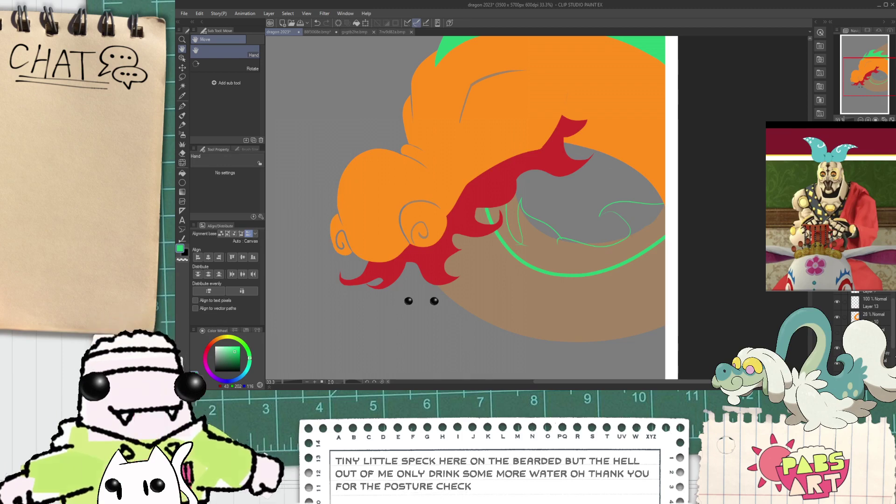
- Hide the 28% opacity layer and fill the outlined lower mane with green using Refer other layers
left_click_drag(775, 337, 751, 311)
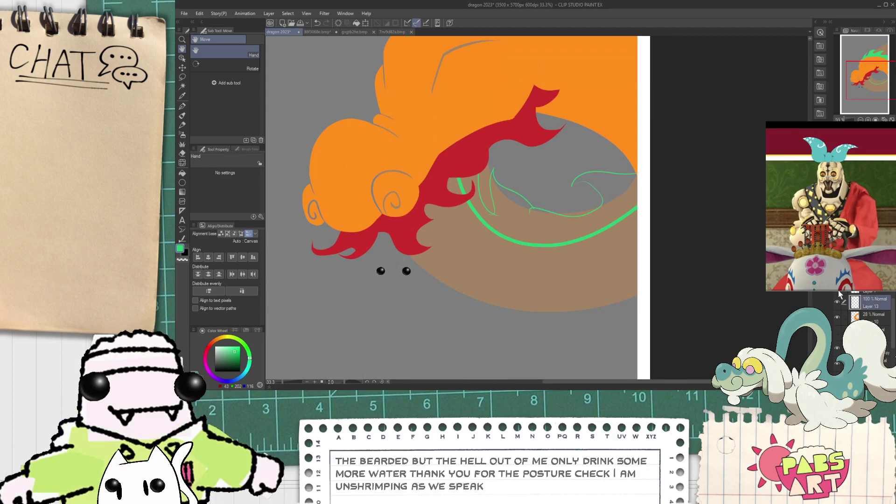
left_click(837, 317)
key("g")
scroll(589, 215, "up", 1)
left_click(593, 221)
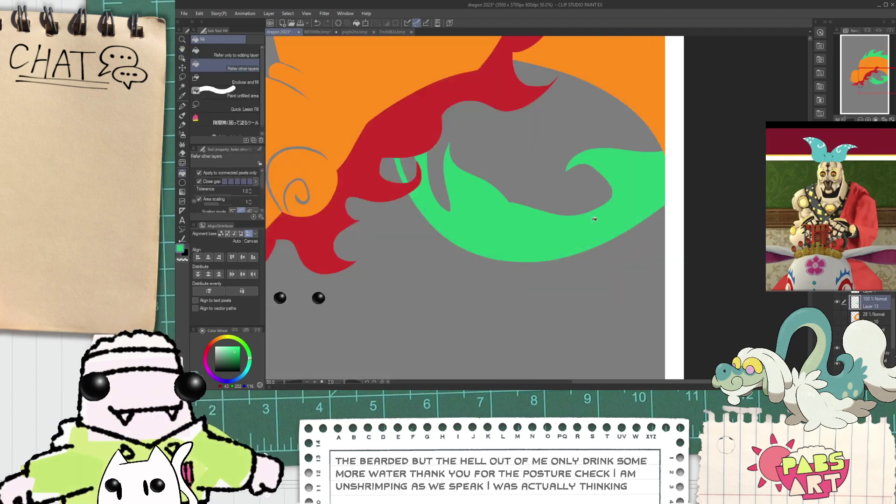
- Draw a green G-pen line bridging the notch in the lower mane's upper edge between the two flames
scroll(591, 195, "up", 1)
scroll(612, 187, "up", 3)
scroll(622, 163, "down", 3)
key("p")
scroll(616, 166, "up", 4)
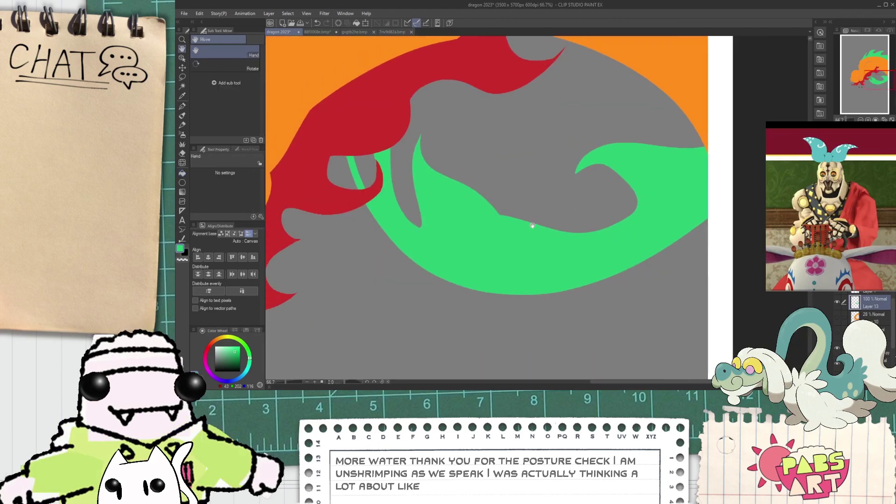
scroll(460, 170, "up", 1)
left_click_drag(453, 155, 531, 205)
key("ctrl+z")
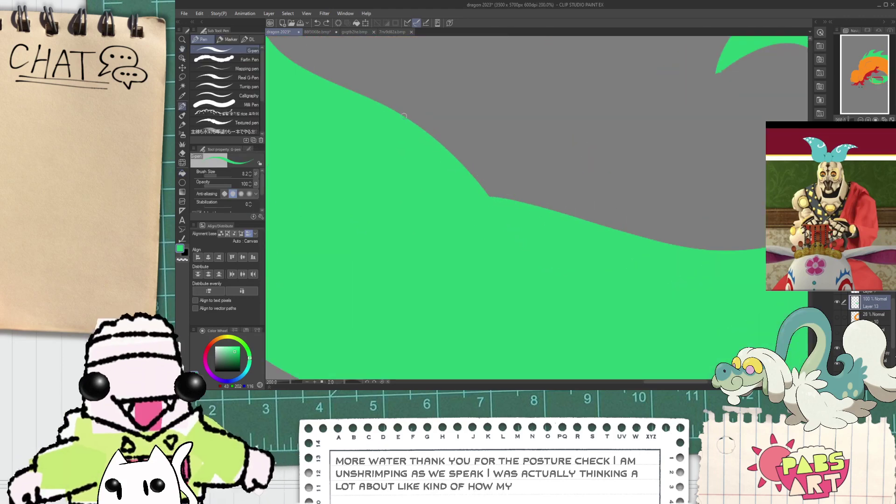
left_click_drag(436, 139, 616, 215)
key("ctrl+z")
left_click_drag(446, 148, 616, 217)
- Fill the grey gap beneath the bridging line with green
key("g")
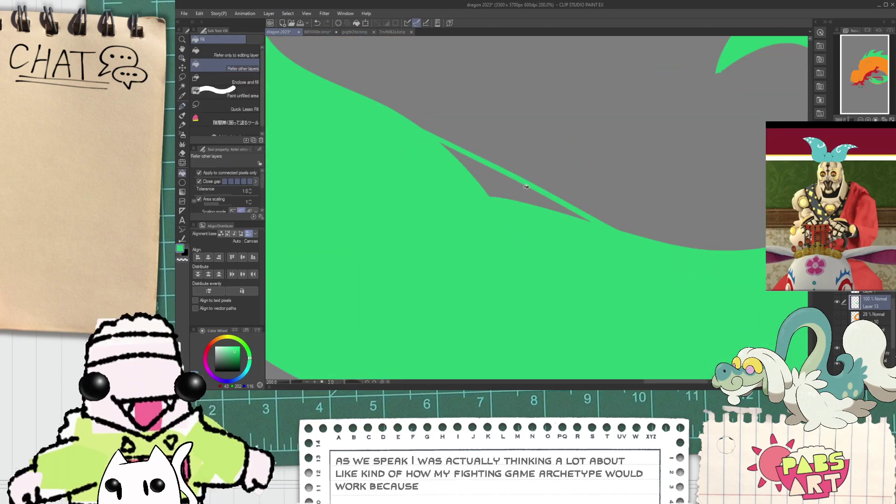
left_click(520, 191)
key("ctrl+z")
left_click(485, 177)
- Trim the pointed green flame's tip beside the beard with the Hard eraser
key("p")
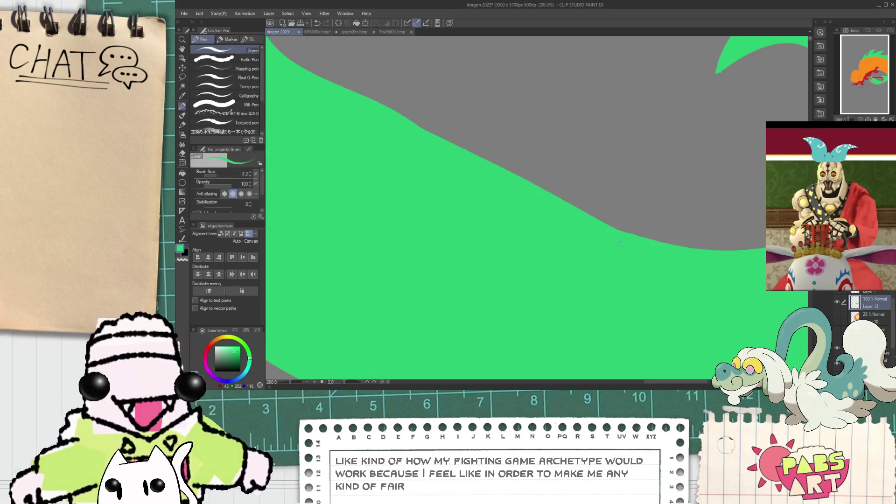
scroll(621, 244, "down", 2)
key("e")
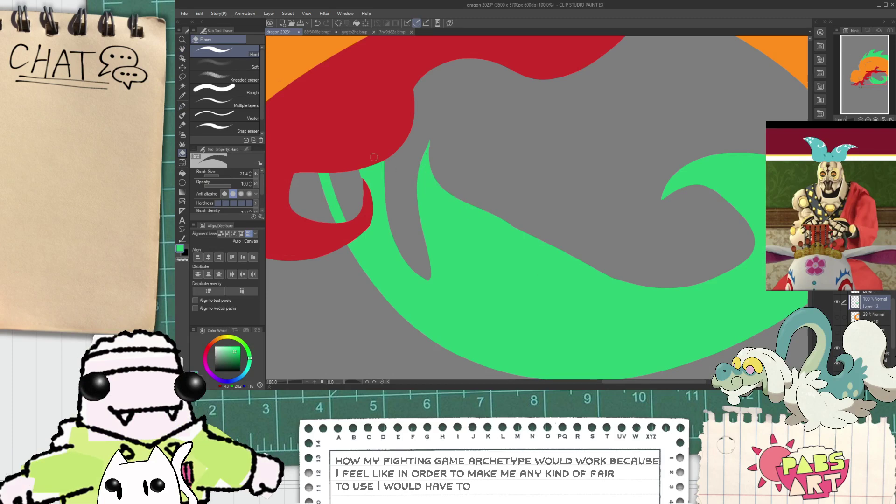
left_click_drag(431, 145, 439, 159)
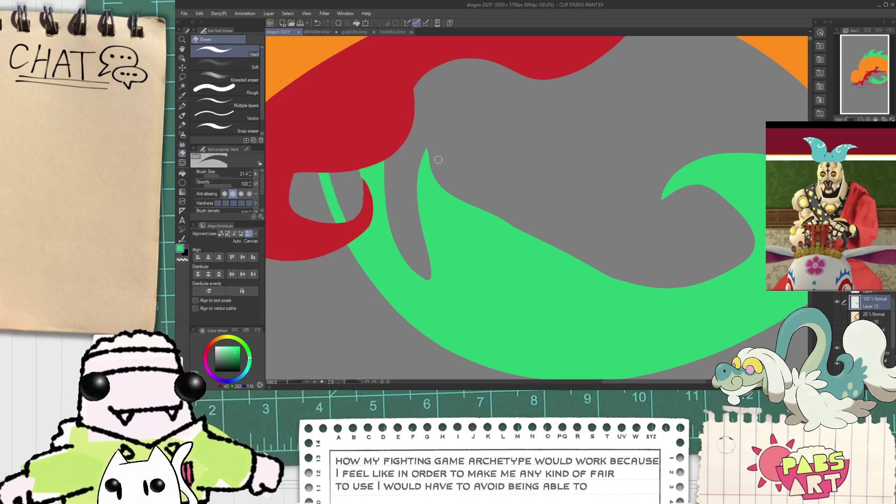
left_click_drag(459, 201, 568, 255)
key("ctrl+z")
left_click_drag(462, 203, 651, 272)
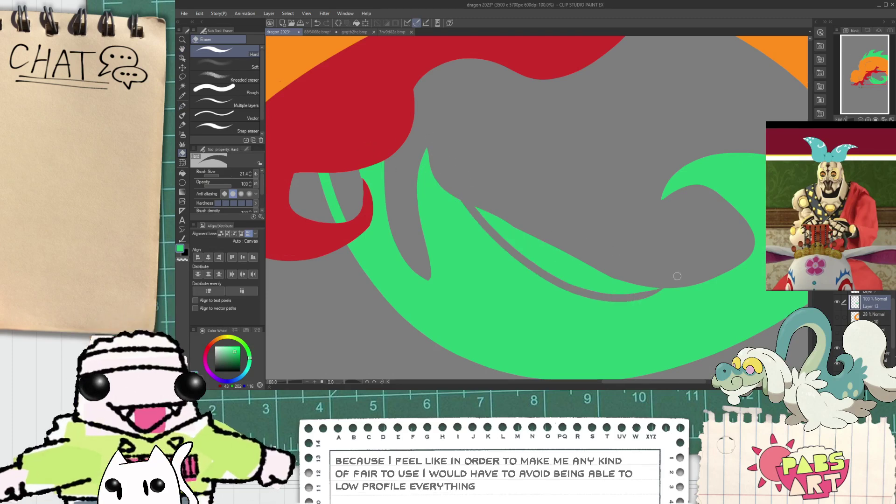
key("ctrl+z")
- Carve the lower mane's inner edge into one smooth concave curve with the Rough eraser, from the pointed flame beside the beard
left_click(219, 88)
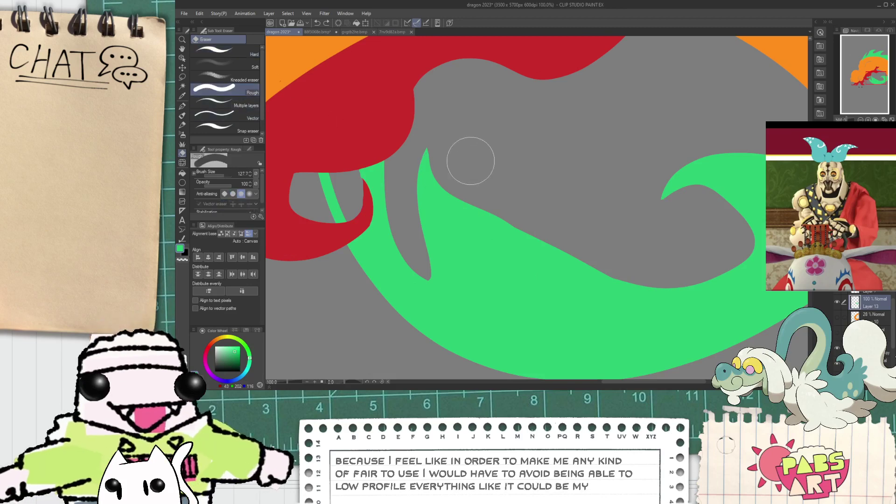
left_click_drag(462, 210, 551, 233)
key("ctrl+z")
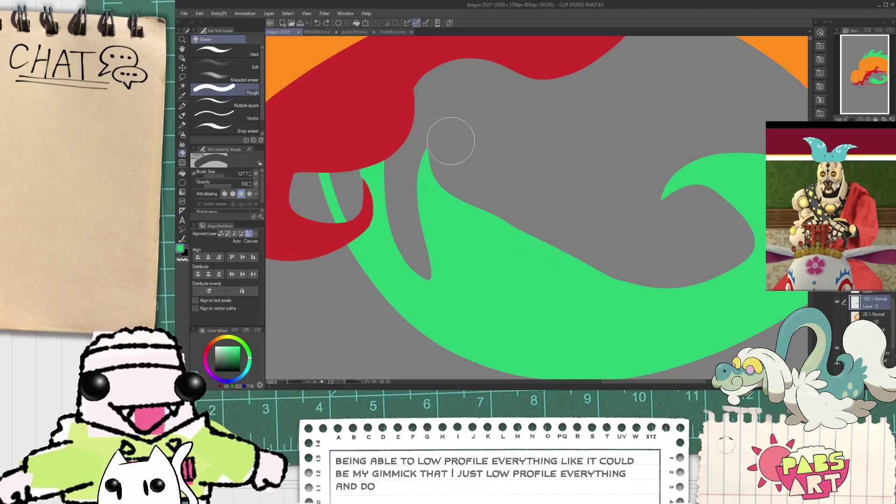
left_click_drag(450, 191, 593, 267)
mouse_move(461, 160)
left_mouse_down()
mouse_move(547, 261)
mouse_move(623, 262)
left_mouse_up()
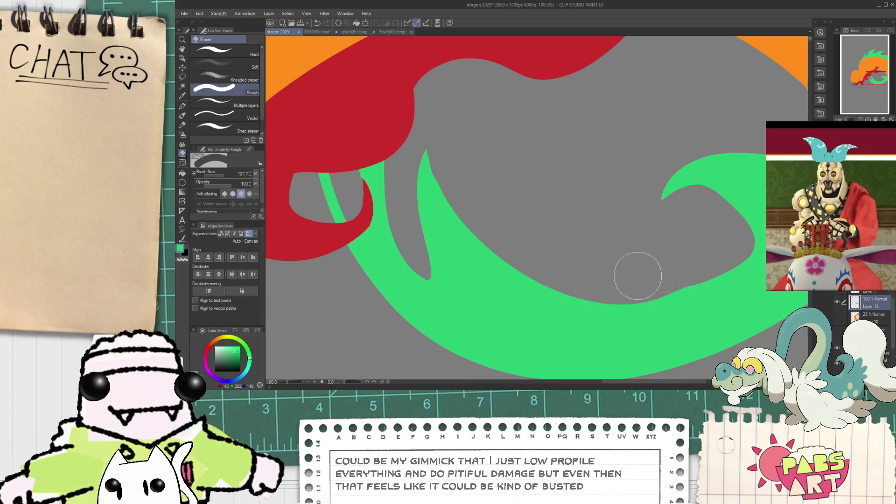
- Outline a pointed flame midway along the lower mane's inner edge with the G-pen and fill it green using Refer other layers
key("space")
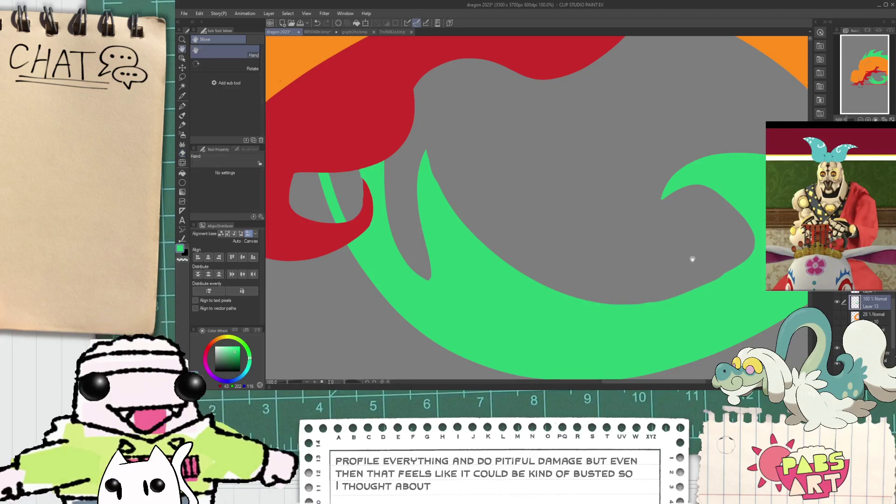
left_click_drag(693, 260, 584, 267)
scroll(585, 268, "up", 1)
mouse_move(489, 261)
left_mouse_down()
mouse_move(447, 187)
mouse_move(494, 254)
left_mouse_up()
key("space")
scroll(456, 214, "down", 1)
key("p")
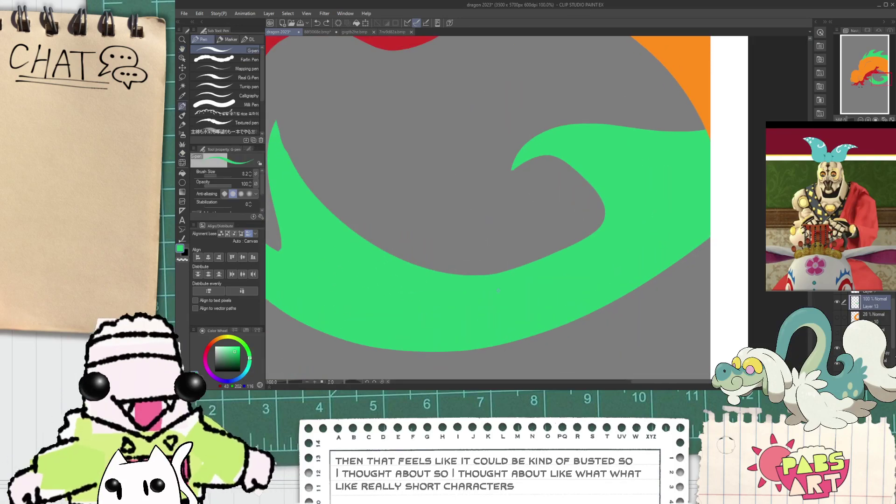
left_click_drag(413, 178, 469, 274)
key("ctrl+z")
left_click_drag(420, 200, 456, 273)
key("ctrl+z")
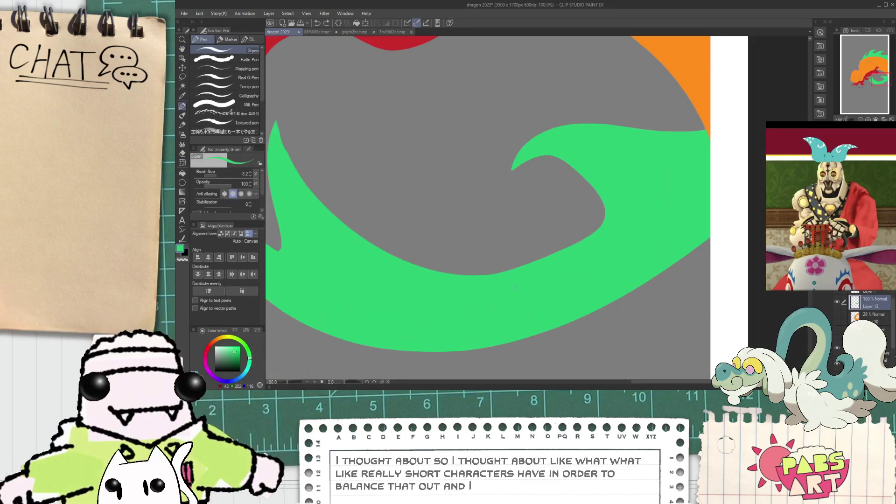
mouse_move(434, 183)
left_mouse_down()
mouse_move(493, 274)
mouse_move(398, 168)
mouse_move(605, 214)
left_mouse_up()
key("ctrl+z")
key("g")
left_click(507, 260)
- Shorten the wispy tip of the new middle flame with the Rough eraser
scroll(416, 174, "up", 2)
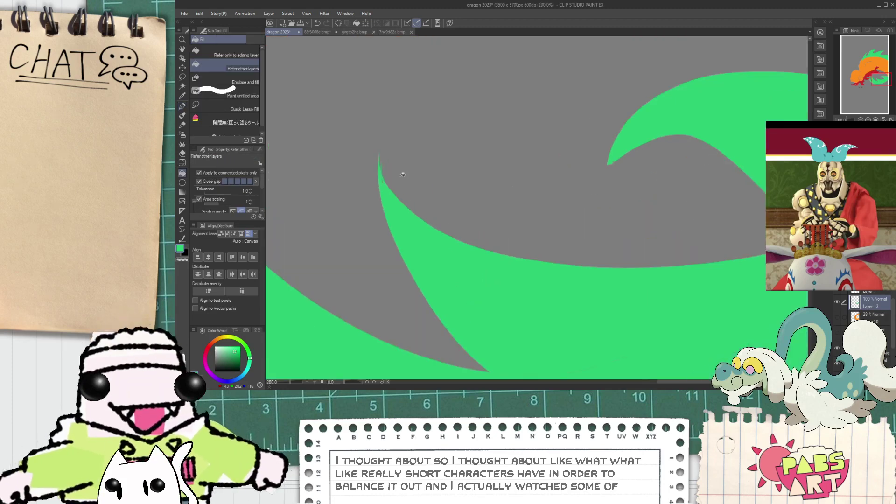
key("e")
left_click_drag(403, 113, 407, 130)
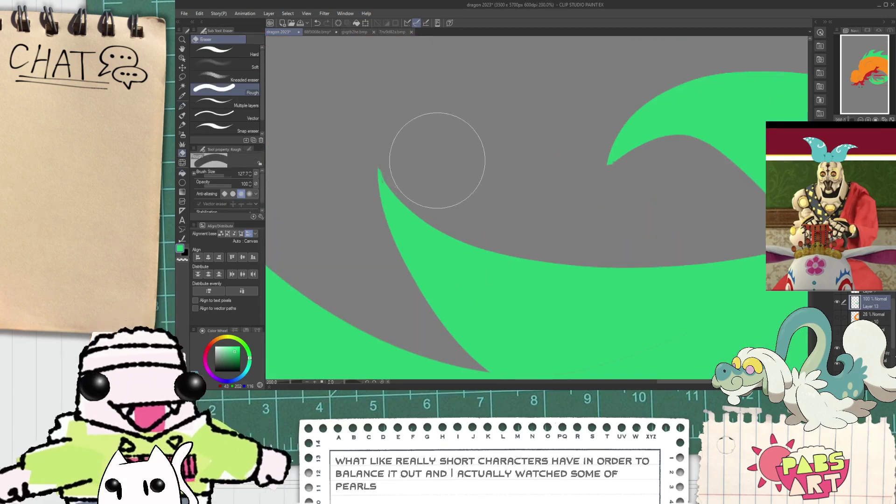
key("p")
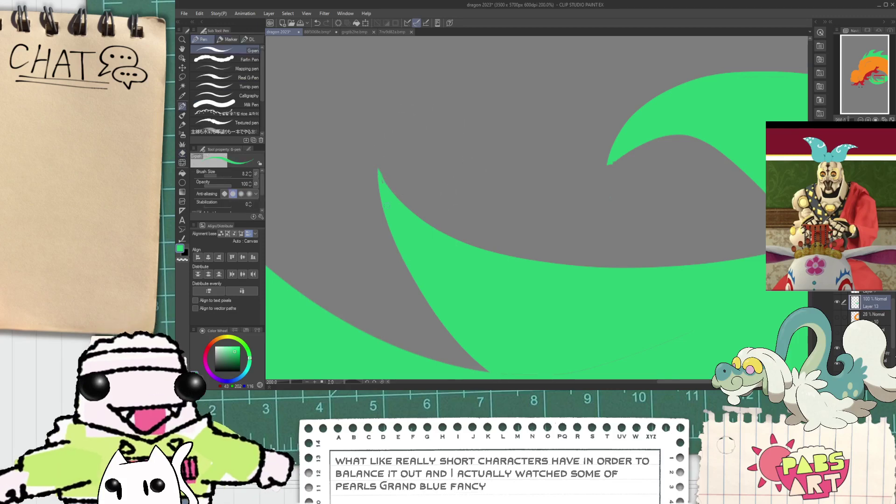
scroll(401, 185, "up", 4)
scroll(406, 187, "down", 8)
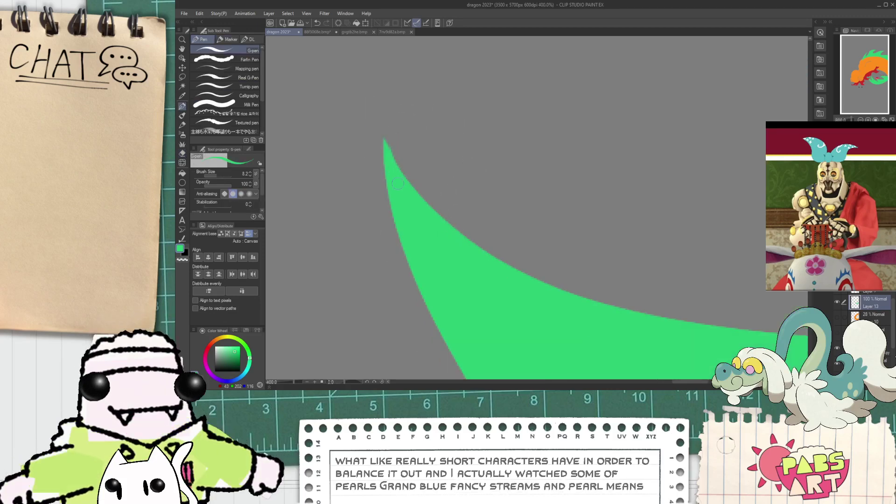
- Fill the grey gap between the thin green strip and the red beard's curled hook with green
key("h")
left_click_drag(409, 213, 430, 237)
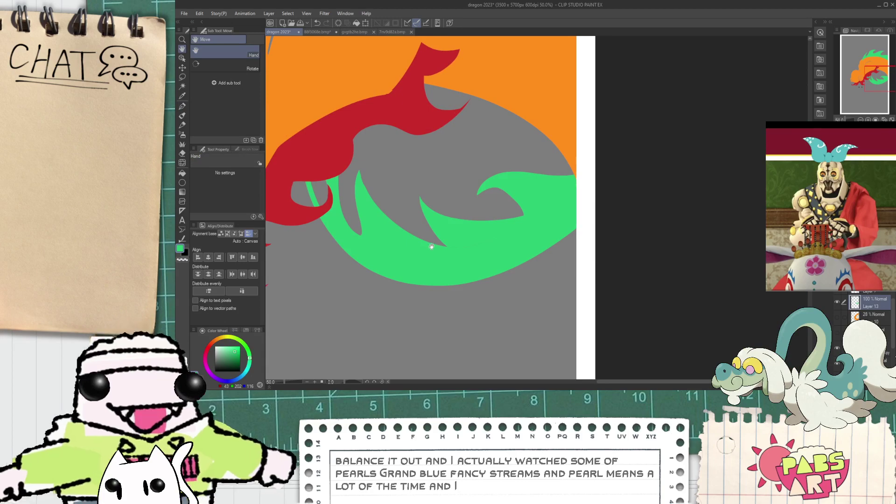
scroll(420, 243, "up", 3)
key("g")
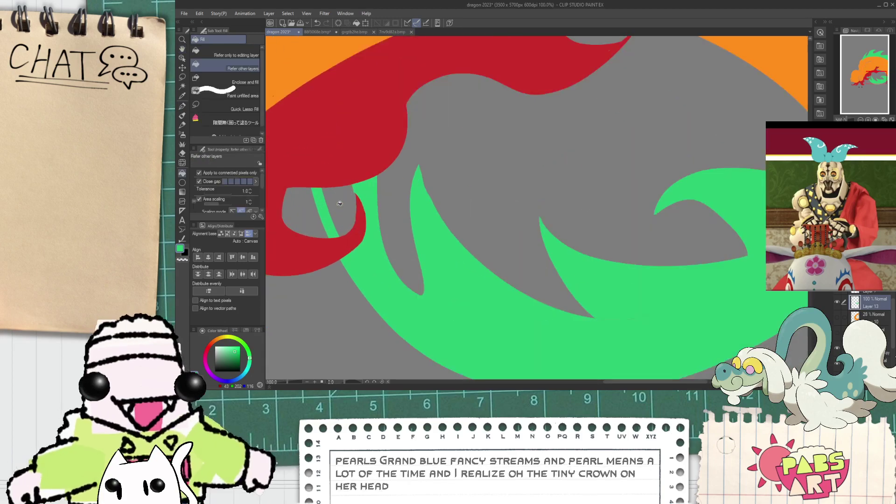
left_click(339, 204)
scroll(359, 235, "down", 3)
scroll(379, 215, "up", 3)
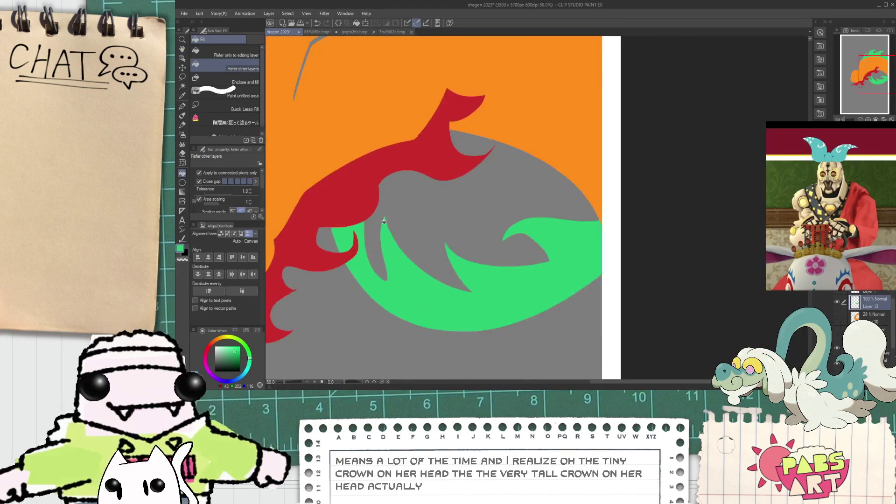
key("e")
scroll(395, 212, "up", 1)
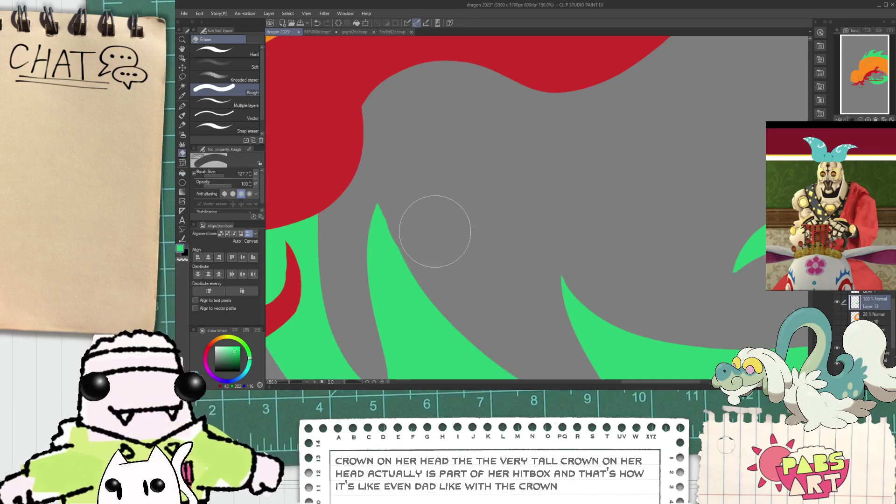
scroll(421, 221, "down", 5)
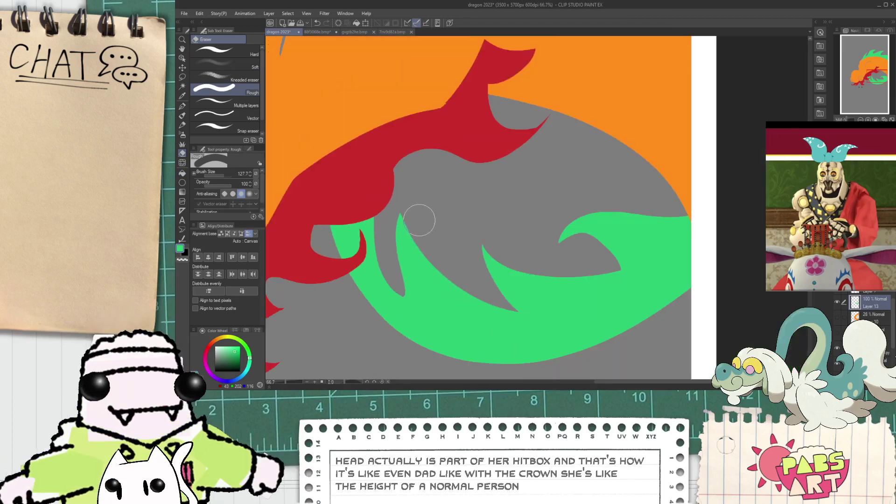
- Show and select the hidden orange body layer and set its opacity to 100%
key("space")
left_click_drag(474, 269, 444, 242)
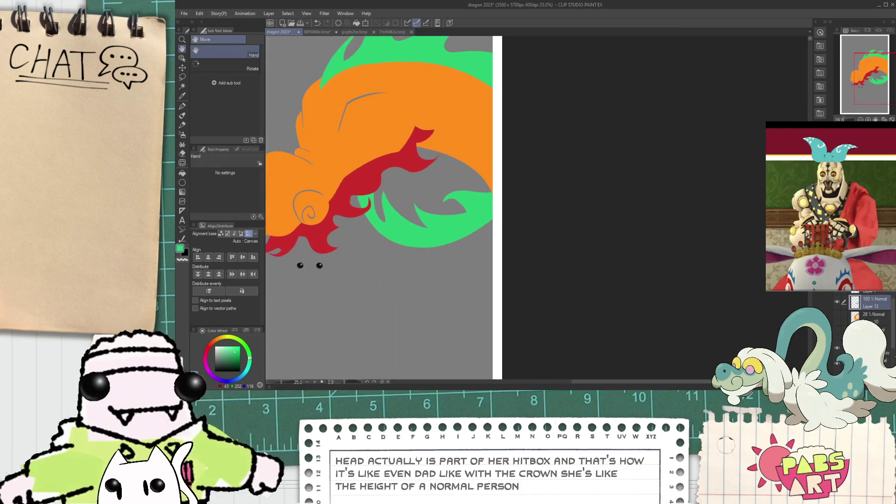
left_click(837, 318)
left_click(874, 319)
left_click_drag(869, 261, 891, 261)
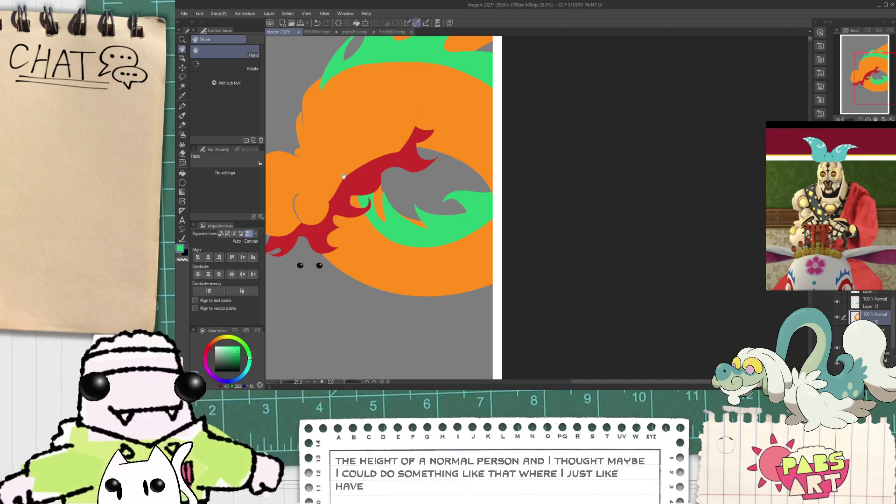
- Nudge the green lower mane beside the red beard on Layer 13 with Liquify at brush size 665.5
left_click(182, 164)
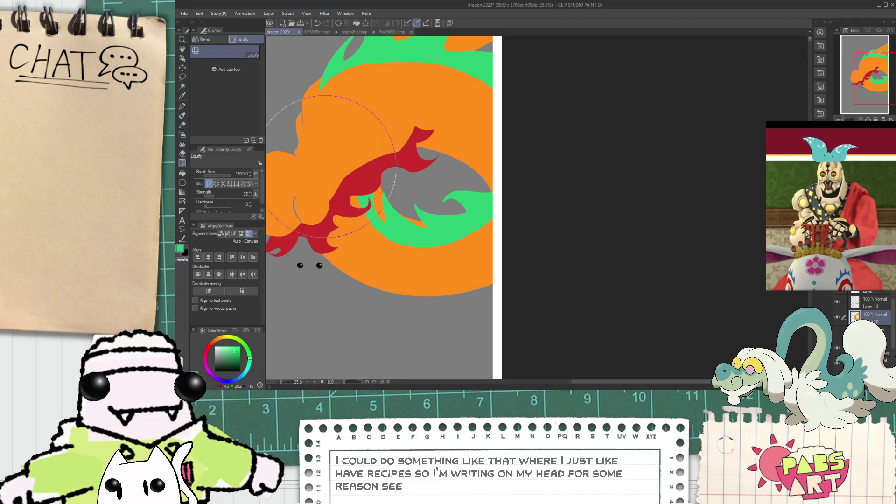
key("ctrl+z")
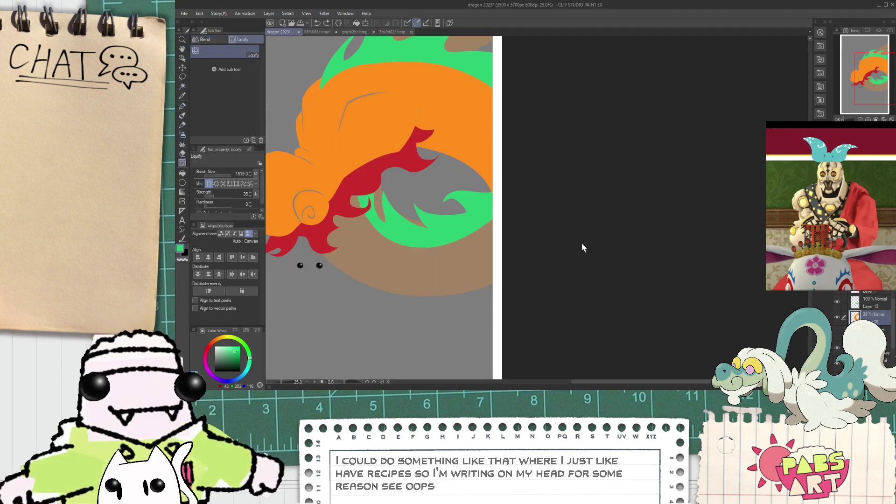
key("ctrl+z")
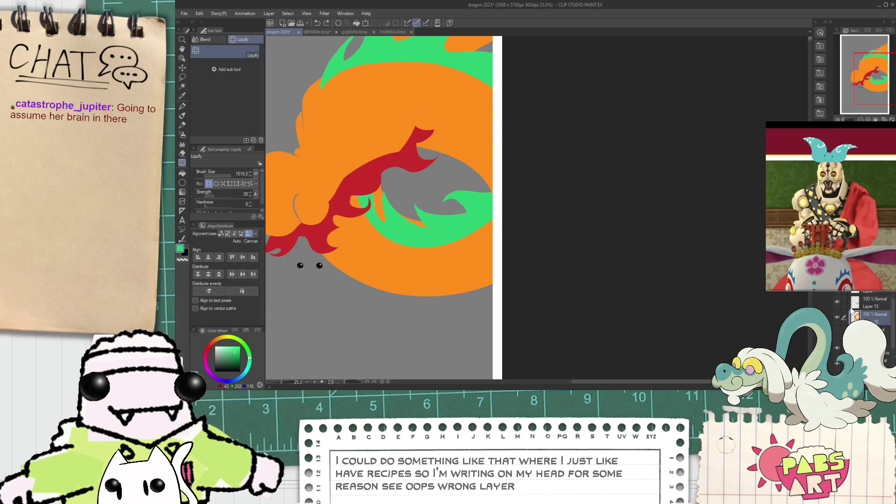
left_click(864, 304)
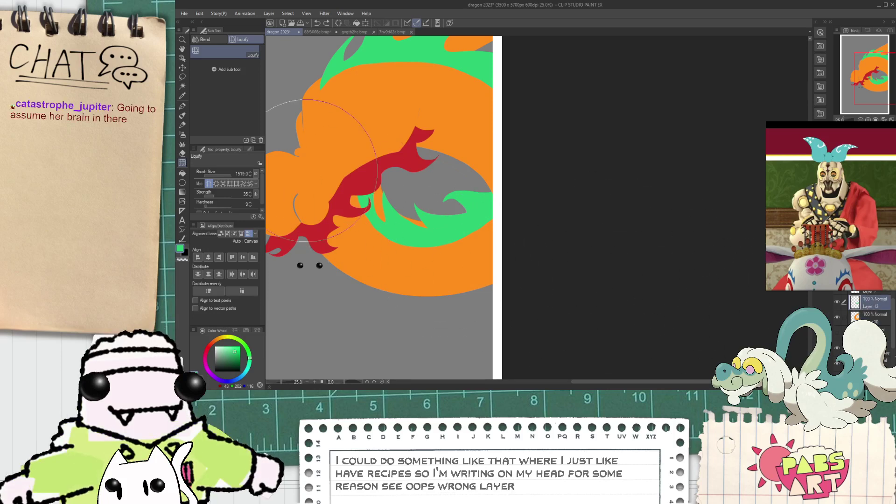
left_click(231, 174)
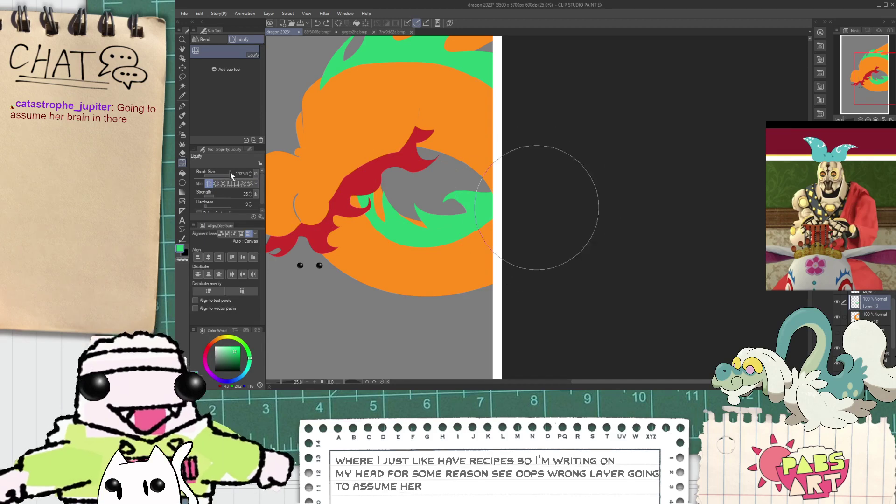
left_click_drag(230, 175, 229, 175)
left_click_drag(371, 203, 384, 201)
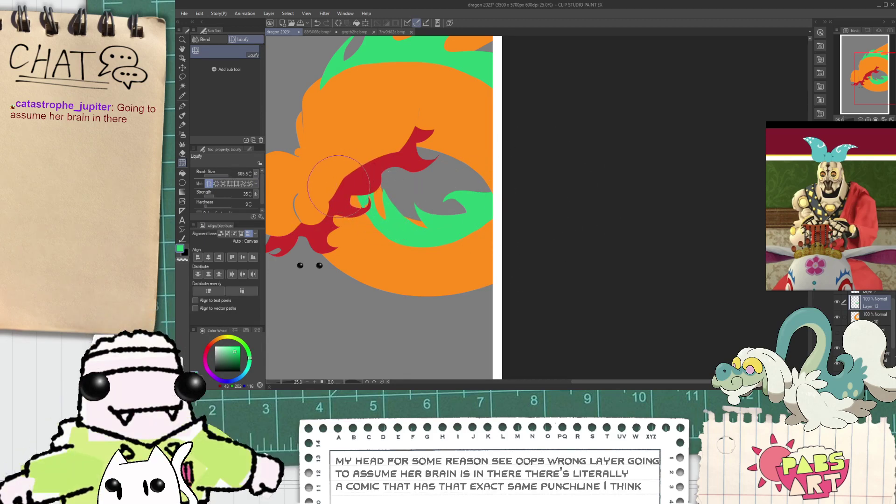
- Cover the orange sliver inside the red beard's curled hook with green using the G-pen at brush size 73.7
scroll(364, 200, "up", 3)
key("p")
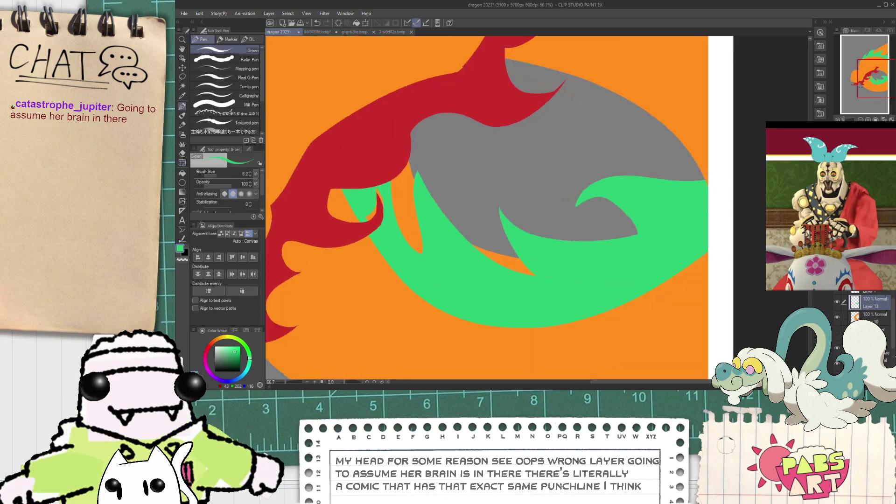
scroll(369, 191, "up", 1)
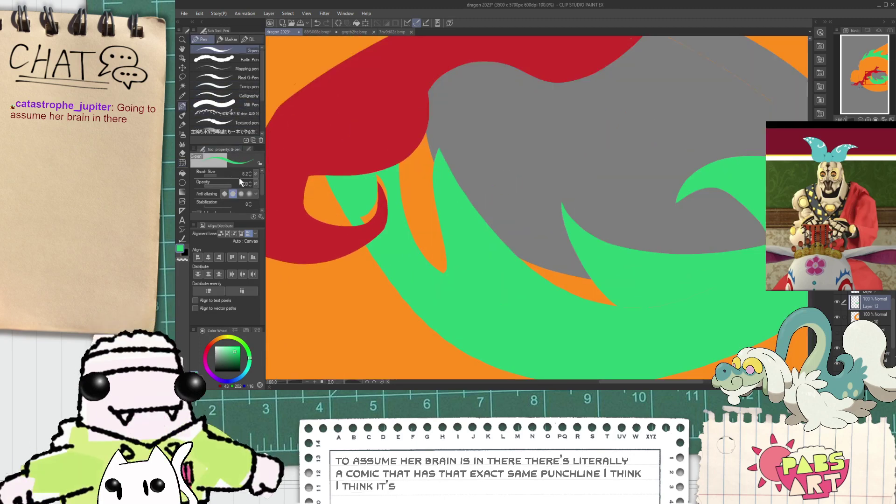
left_click(222, 175)
mouse_move(358, 230)
left_mouse_down()
mouse_move(345, 208)
mouse_move(370, 219)
left_mouse_up()
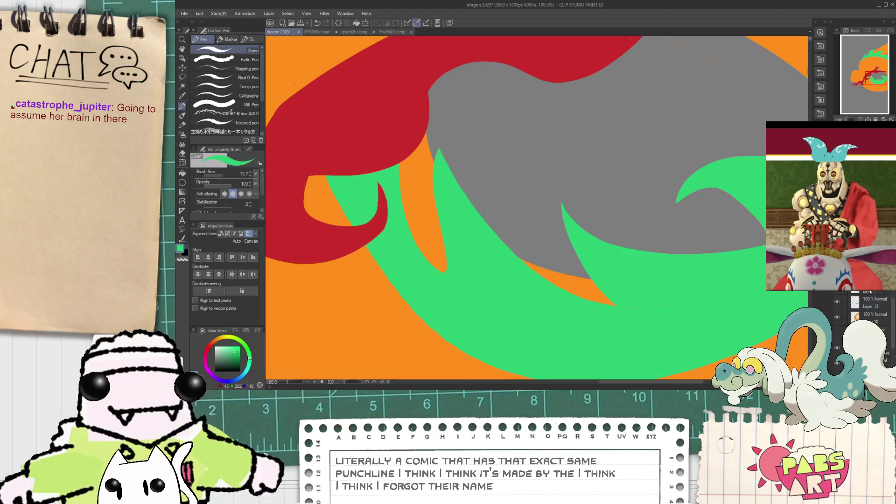
- Smooth the inner edge of the red beard's curled hook with the Rough eraser at brush size 24.5
key("e")
scroll(397, 229, "up", 2)
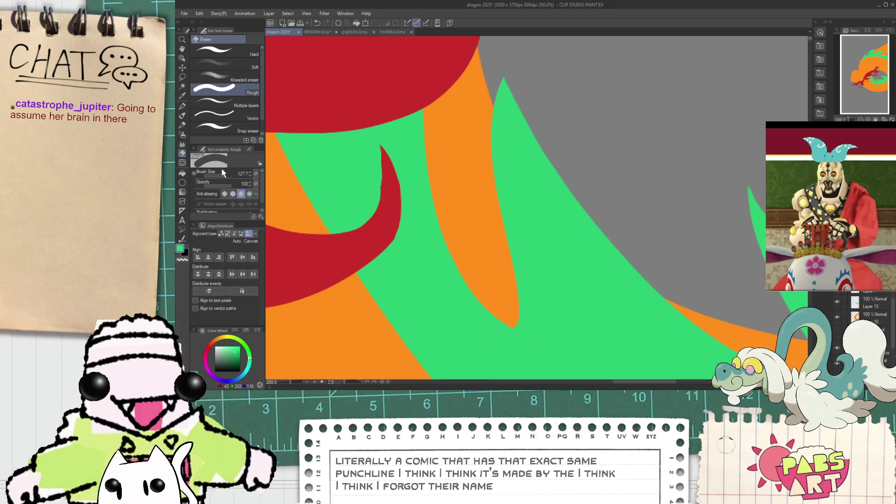
left_click(219, 176)
scroll(367, 207, "up", 2)
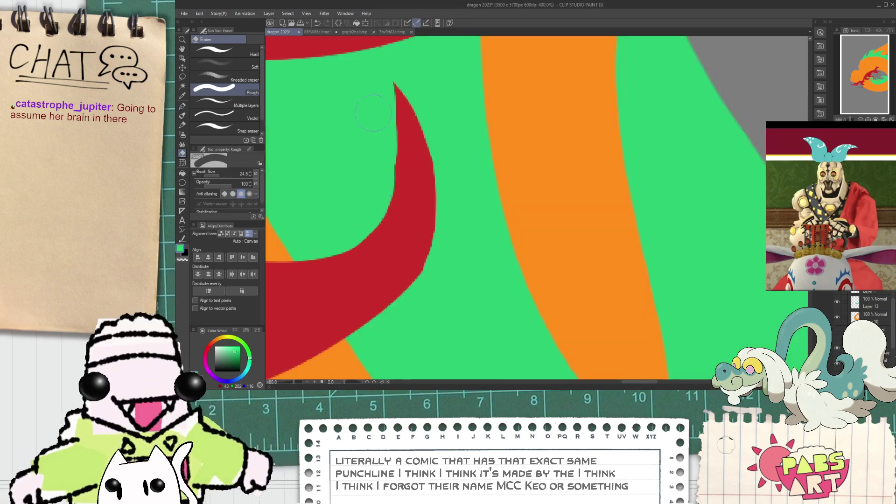
left_click_drag(374, 113, 368, 196)
scroll(380, 154, "down", 4)
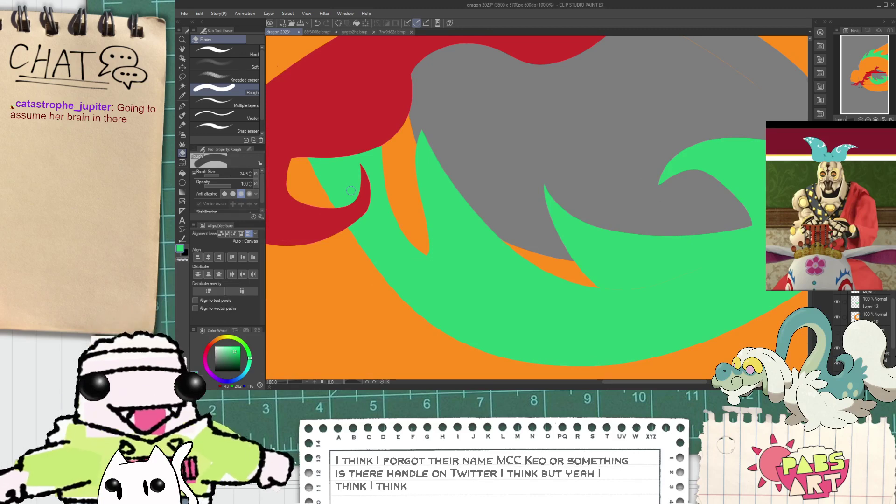
- Extend the green on Layer 13 with the G-pen over the remaining orange gap inside the red beard's curl
scroll(348, 191, "down", 3)
key("space")
left_click_drag(380, 239, 454, 236)
scroll(453, 236, "up", 1)
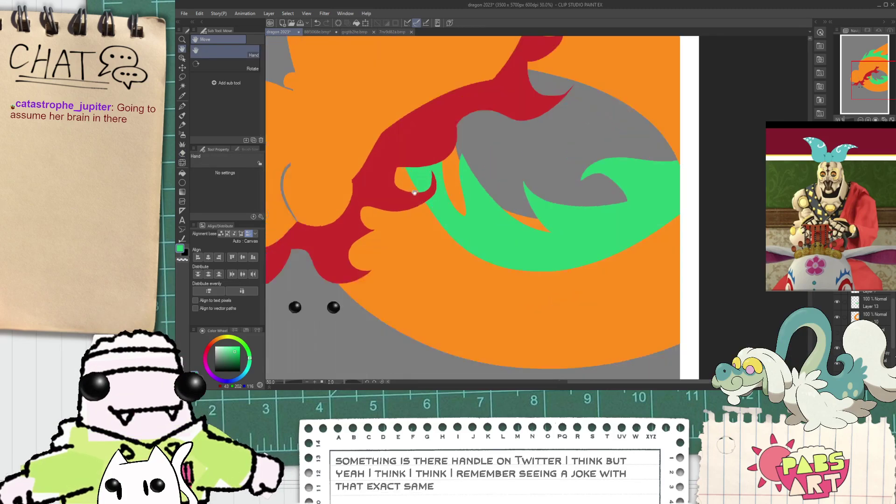
key("p")
scroll(479, 253, "up", 1)
key("ctrl+z")
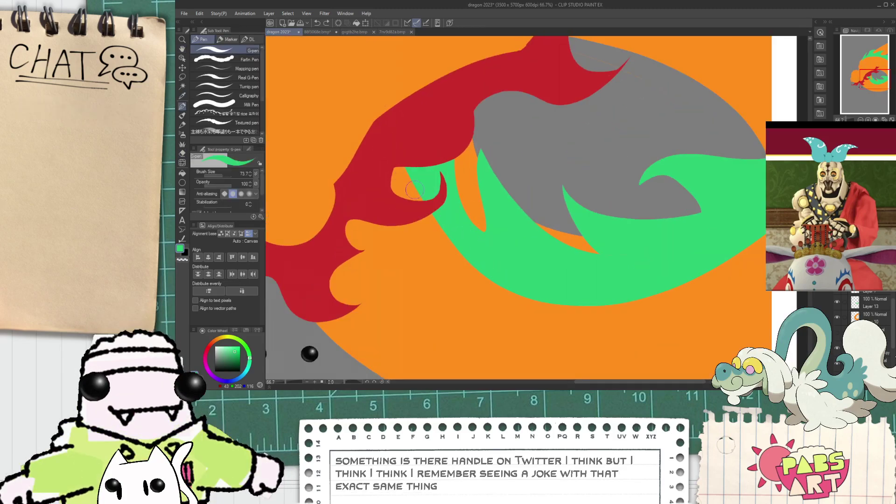
left_click(855, 306)
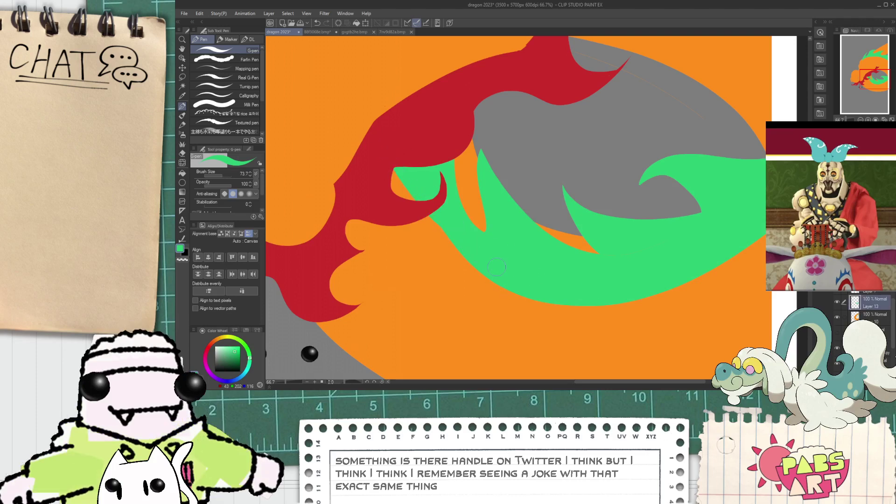
scroll(456, 241, "down", 5)
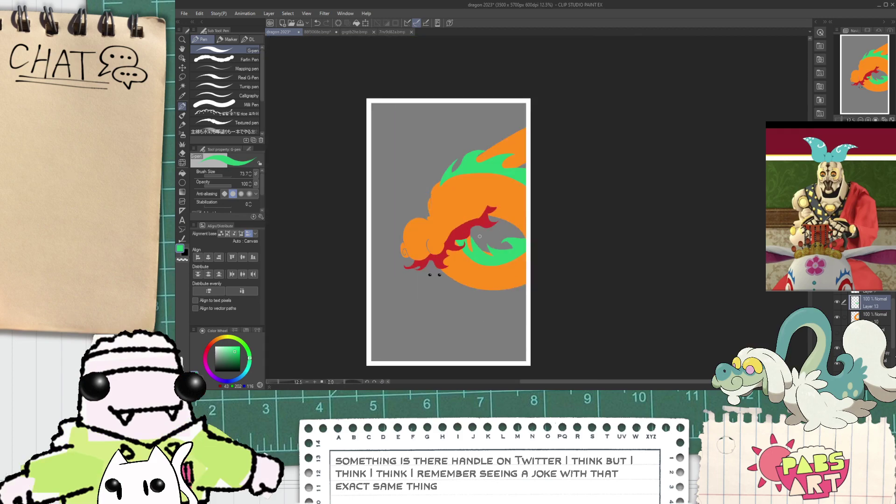
scroll(482, 196, "up", 4)
scroll(480, 194, "down", 1)
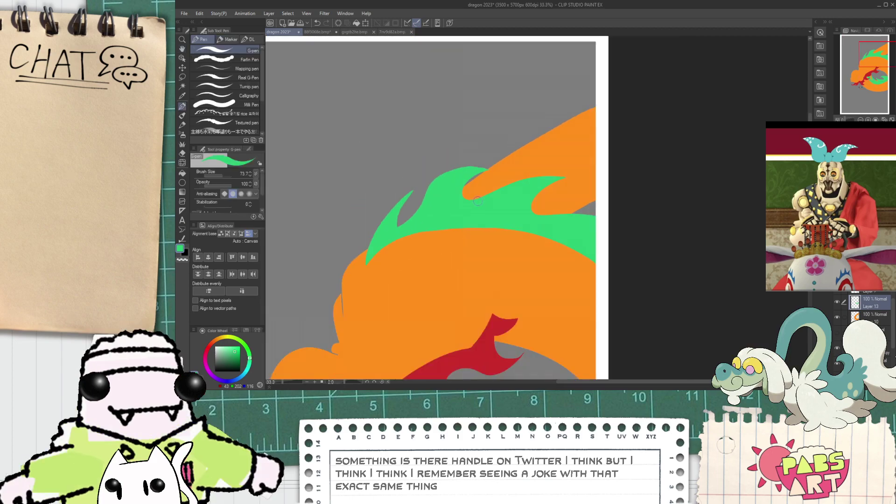
- Outline a flame edge with two hooked tips above the upper orange body segment using the green G-pen at brush size 73.7
key("space")
left_click_drag(476, 192, 486, 219)
scroll(498, 181, "up", 1)
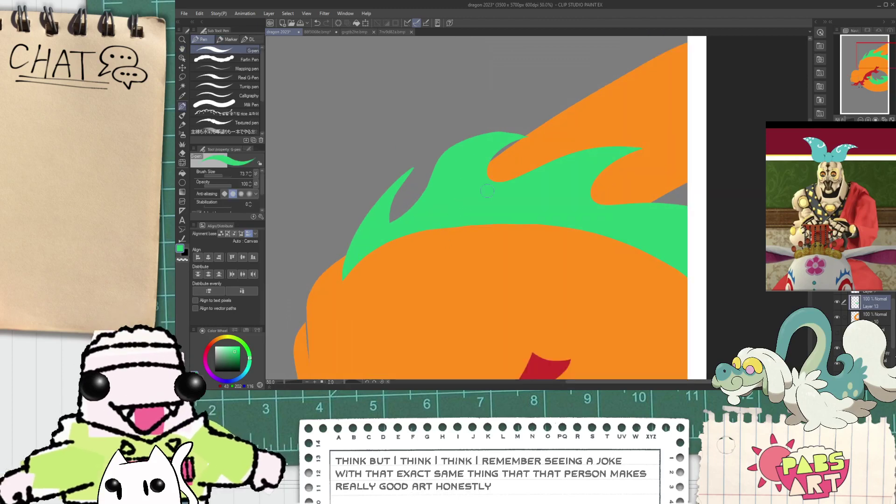
mouse_move(498, 181)
left_mouse_down()
mouse_move(573, 62)
mouse_move(557, 115)
mouse_move(514, 140)
mouse_move(511, 119)
mouse_move(486, 138)
mouse_move(595, 116)
left_mouse_up()
key("space")
scroll(512, 120, "up", 1)
key("ctrl+z")
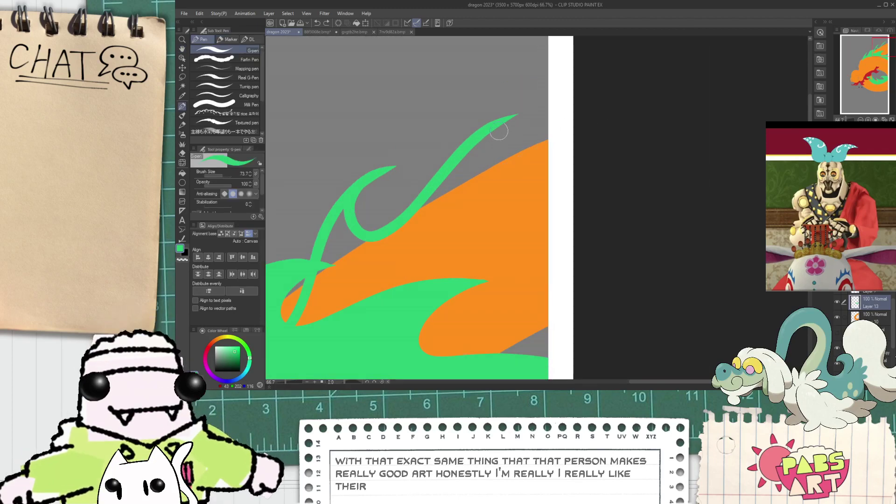
scroll(500, 131, "up", 1)
mouse_move(511, 115)
left_mouse_down()
mouse_move(481, 145)
mouse_move(634, 88)
left_mouse_up()
key("space")
left_click_drag(430, 218, 508, 140)
scroll(508, 140, "down", 1)
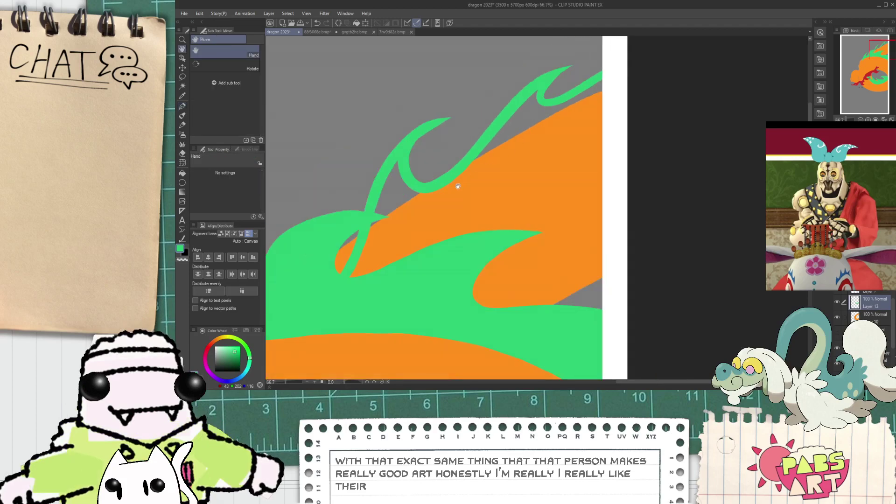
- Draw the flame's lower edge as a long green curve across the upper orange body segment to the mane
left_click_drag(610, 170, 358, 270)
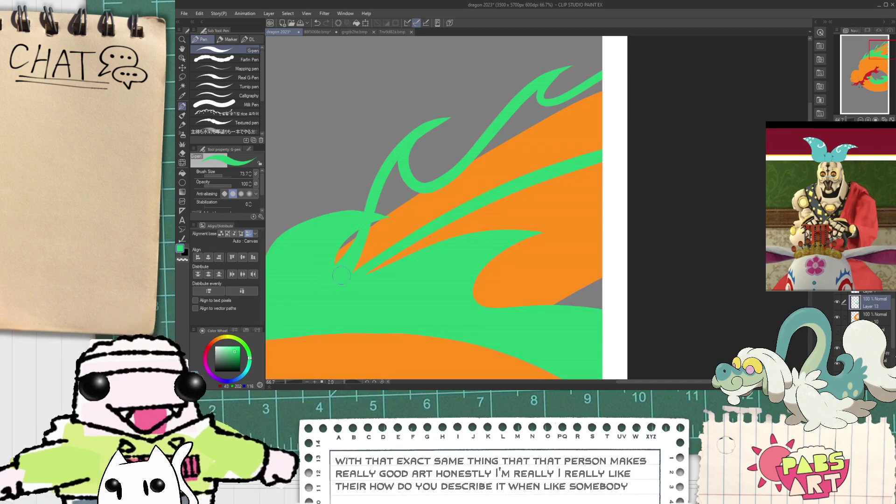
scroll(337, 280, "down", 2)
key("space")
left_click_drag(338, 309, 374, 239)
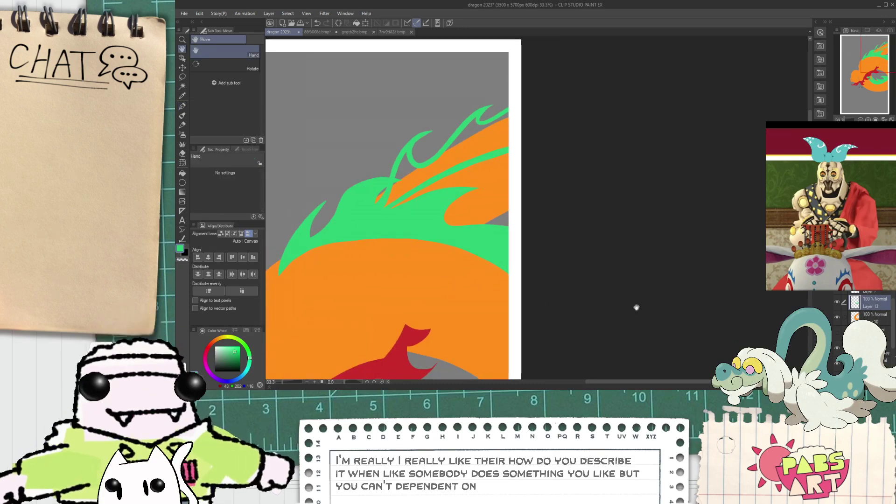
- Hide the existing green back mane and close the base of the new flame outline with the G-pen
left_click(837, 303)
left_click(839, 303)
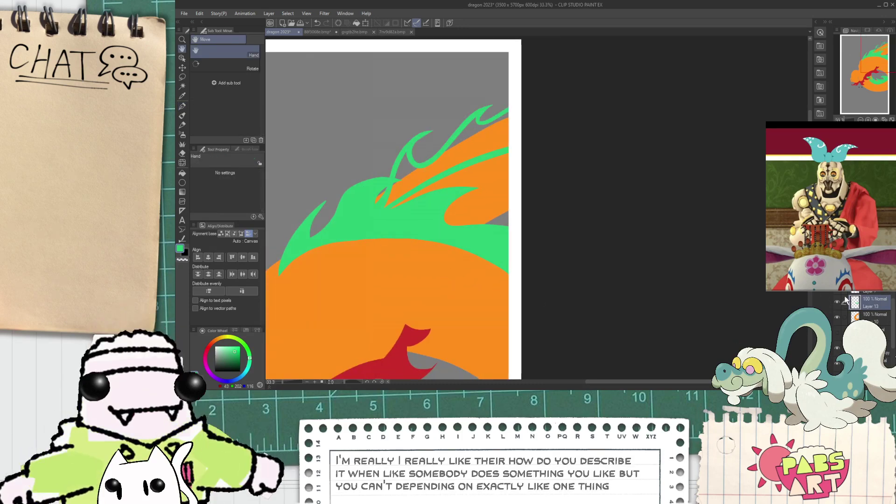
left_click_drag(893, 316, 893, 296)
key("ctrl+z")
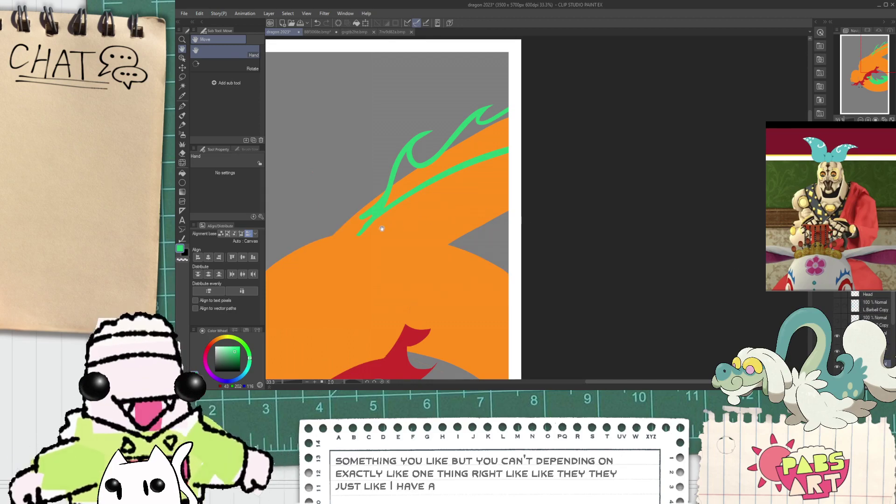
scroll(380, 230, "up", 3)
key("p")
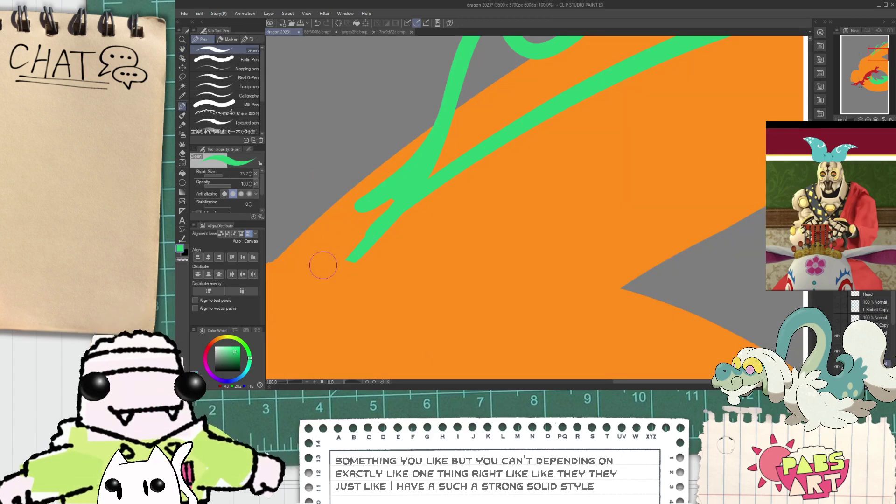
left_click_drag(368, 214, 315, 268)
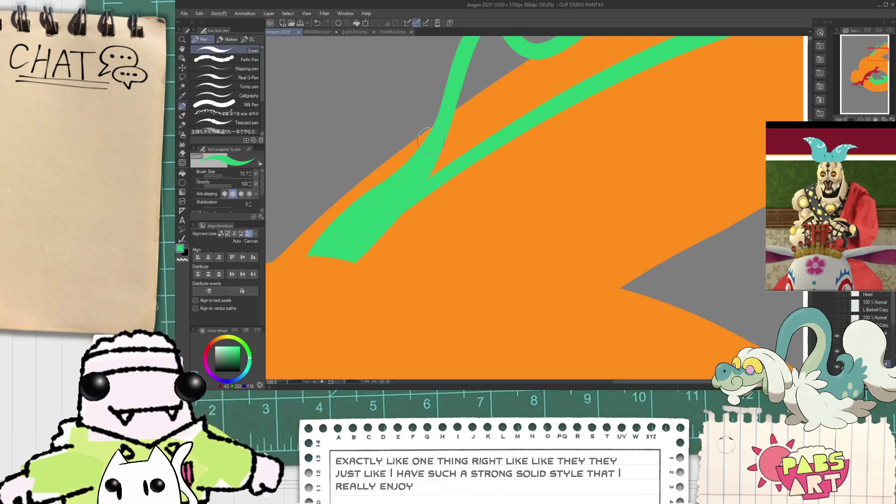
- Fill the enclosed flame outline on the upper body segment with green, using the fill that refers to other layers
scroll(431, 141, "down", 3)
key("g")
left_click_drag(532, 96, 448, 212)
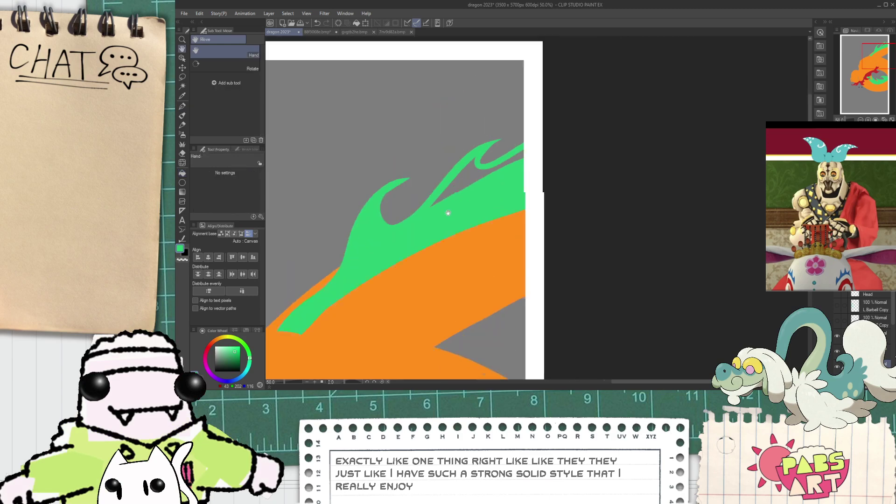
scroll(479, 145, "up", 1)
left_click(467, 174)
scroll(538, 154, "up", 4)
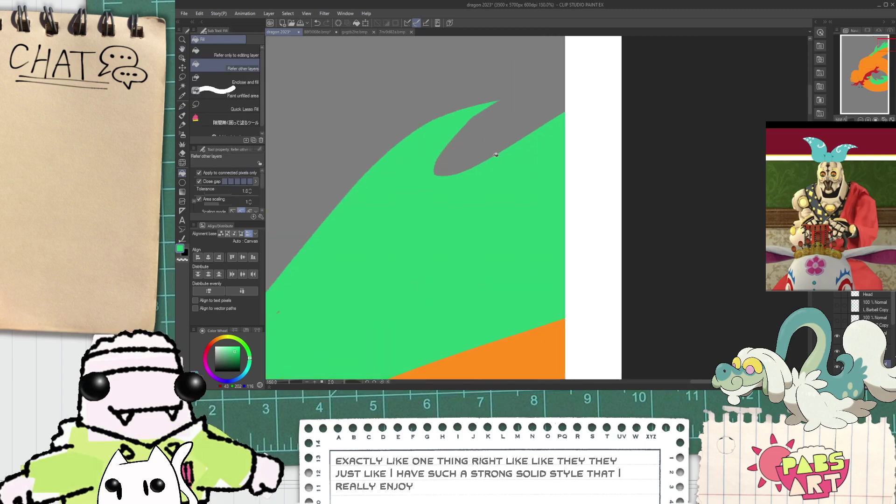
- Examine the filled flame's edges up close and its placement in the whole dragon composition
key("e")
scroll(496, 135, "down", 6)
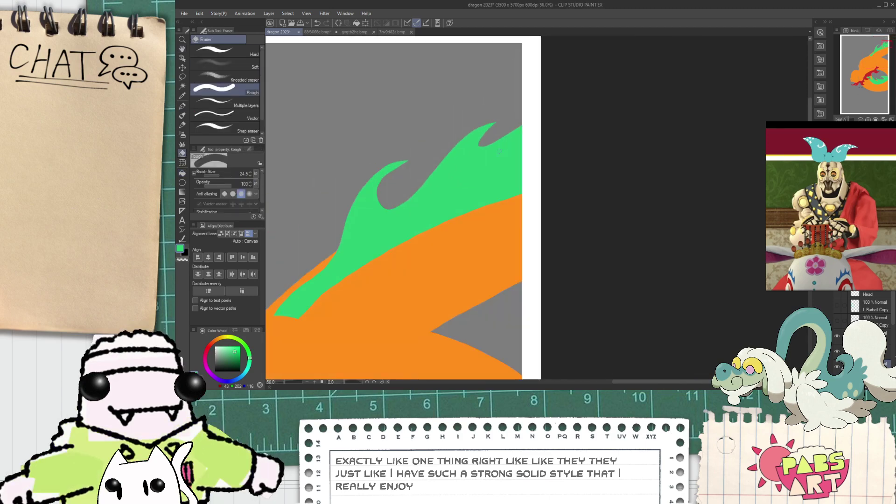
key("space")
scroll(547, 65, "up", 3)
left_click_drag(473, 172, 460, 198)
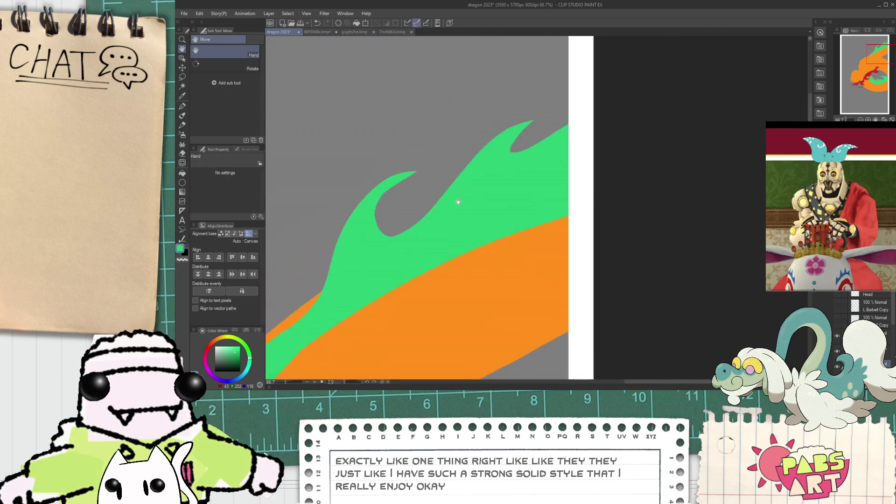
key("p")
scroll(446, 209, "up", 2)
scroll(442, 231, "down", 4)
key("h")
left_click_drag(507, 296, 577, 128)
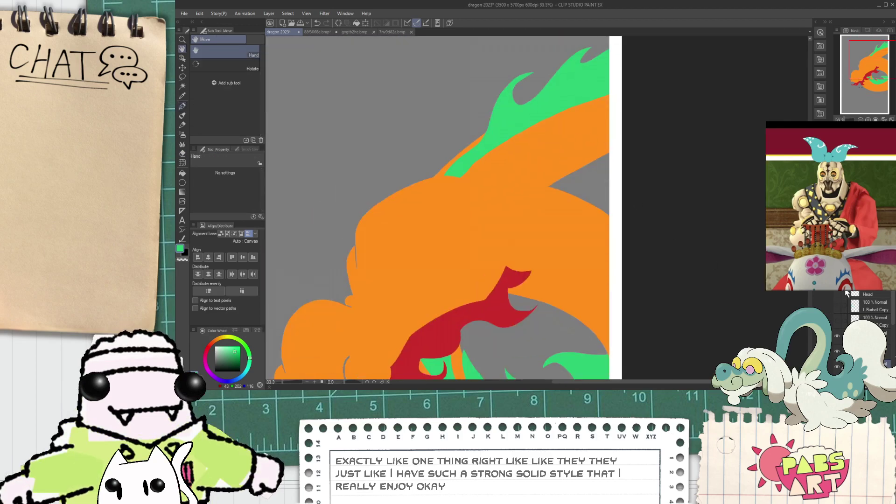
scroll(682, 277, "down", 3)
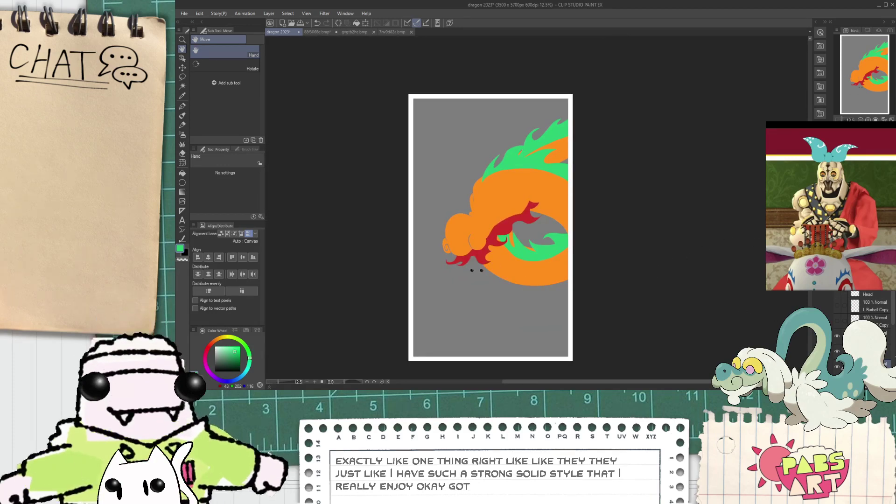
- Show the orange coils of the dragon's rear body and save the document
left_click_drag(894, 328, 893, 351)
left_click(878, 333)
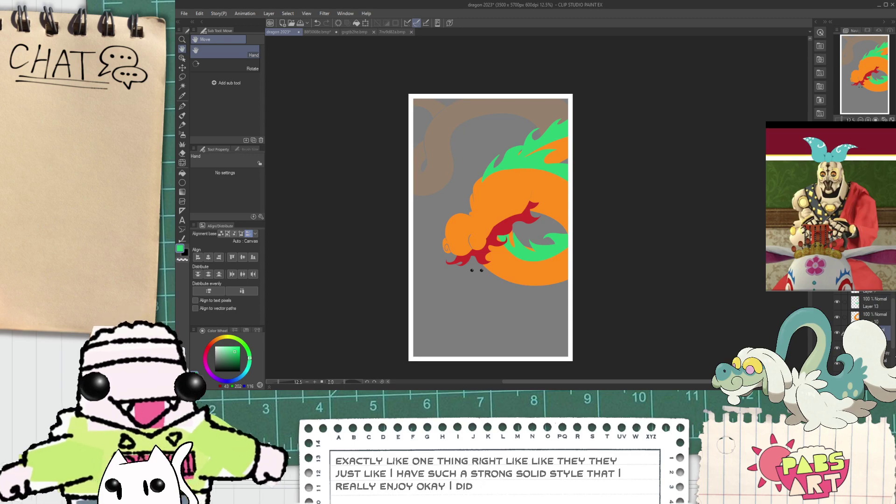
scroll(469, 276, "up", 6)
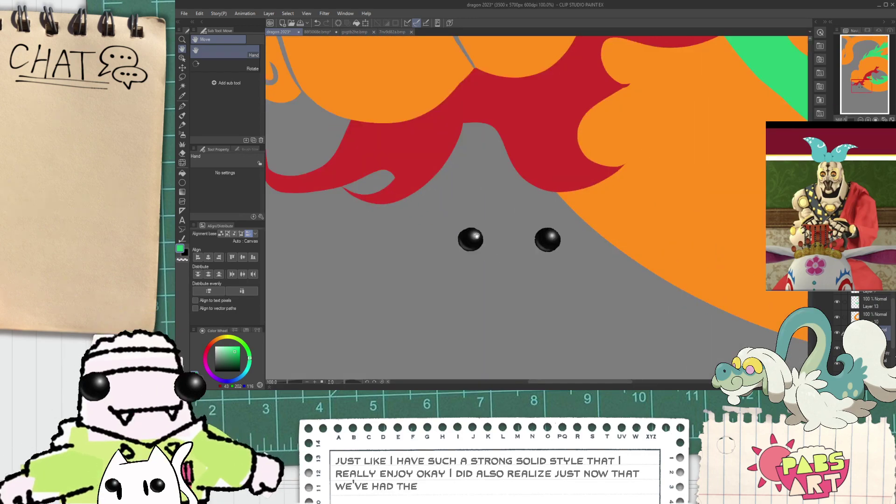
scroll(498, 257, "down", 3)
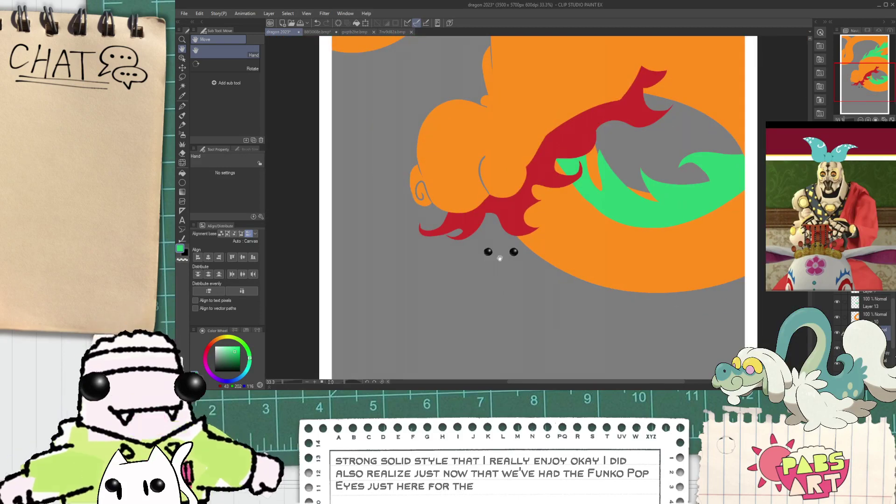
key("ctrl+s")
scroll(499, 259, "down", 1)
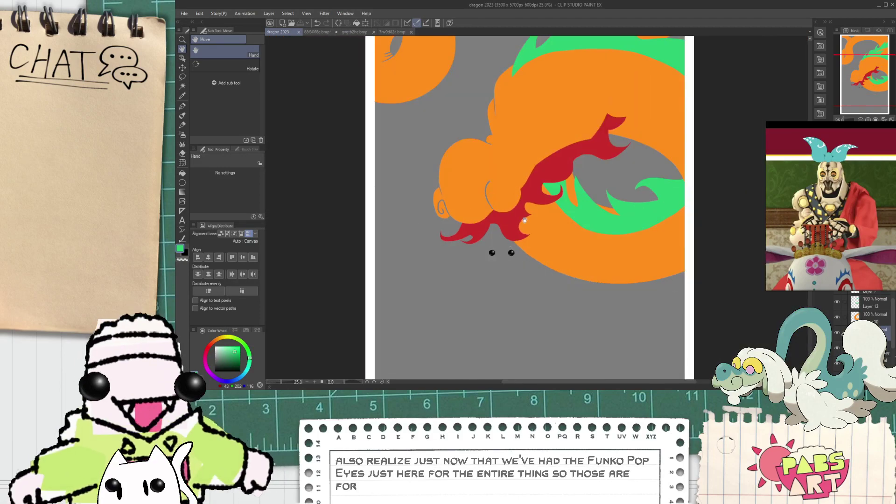
- Outline a forked green flame over the orange coil at the canvas's upper right edge with the G-pen at size 73.7
left_click_drag(524, 220, 463, 339)
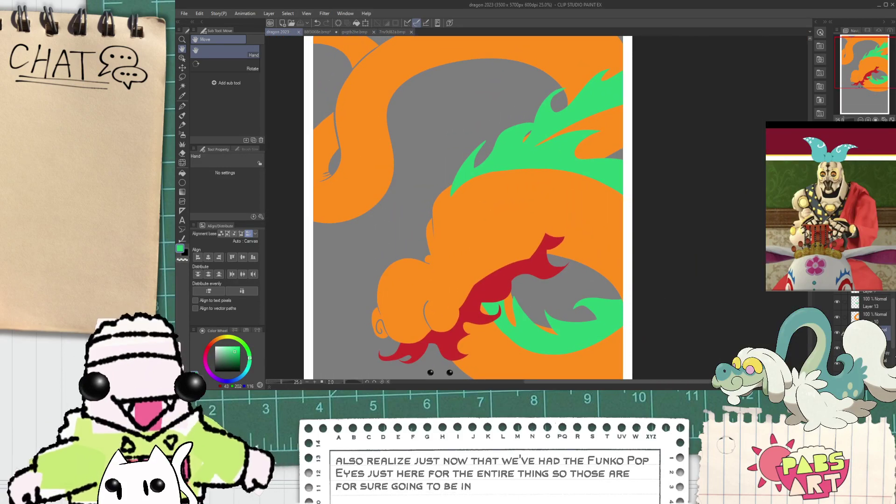
left_click_drag(574, 173, 567, 256)
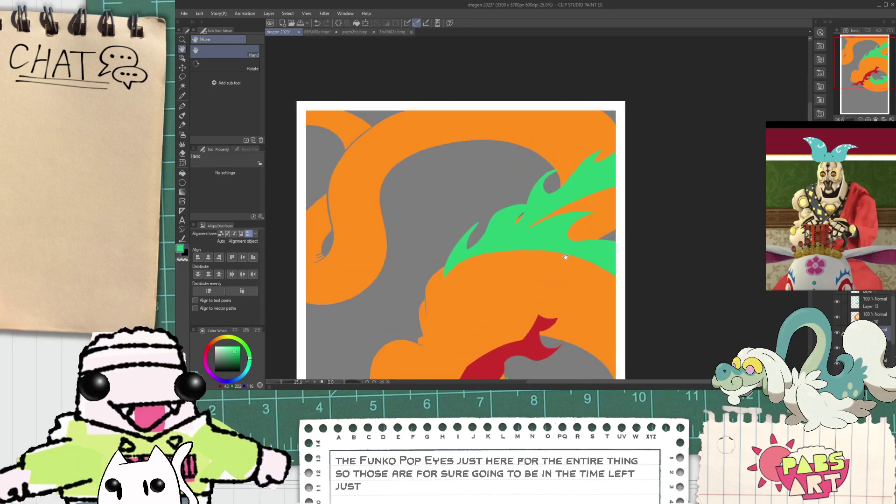
scroll(587, 131, "up", 1)
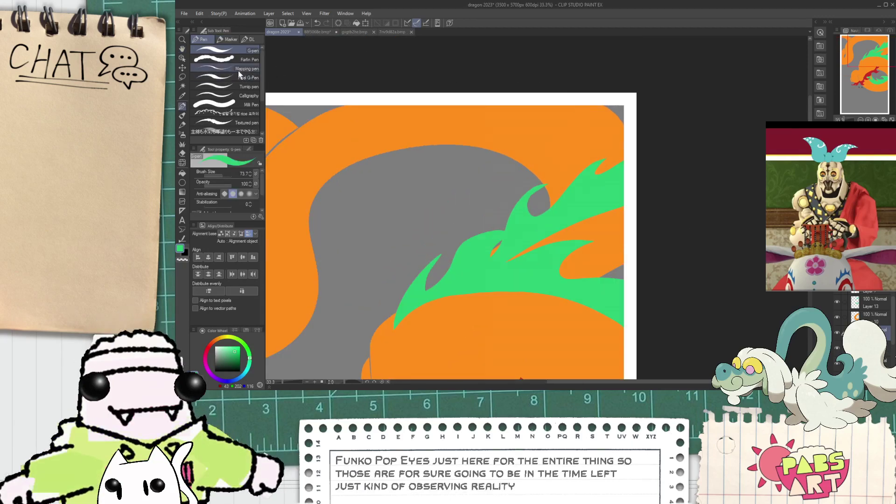
scroll(549, 149, "up", 1)
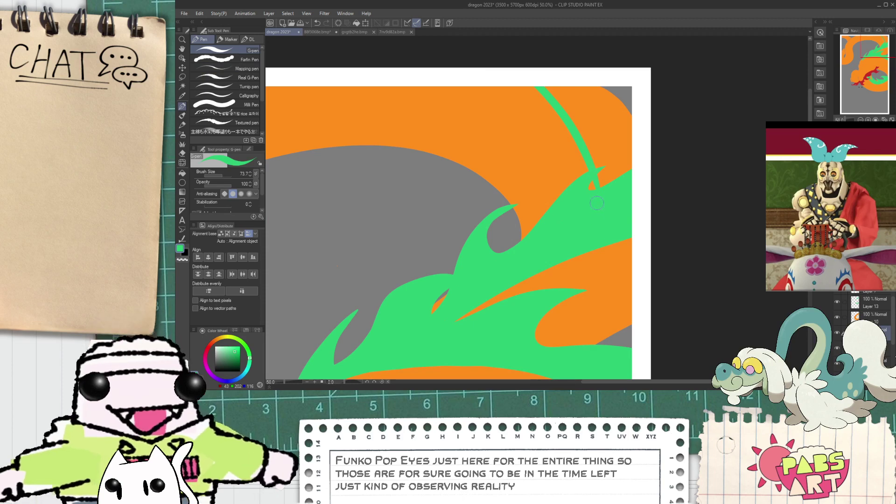
left_click_drag(615, 182, 609, 117)
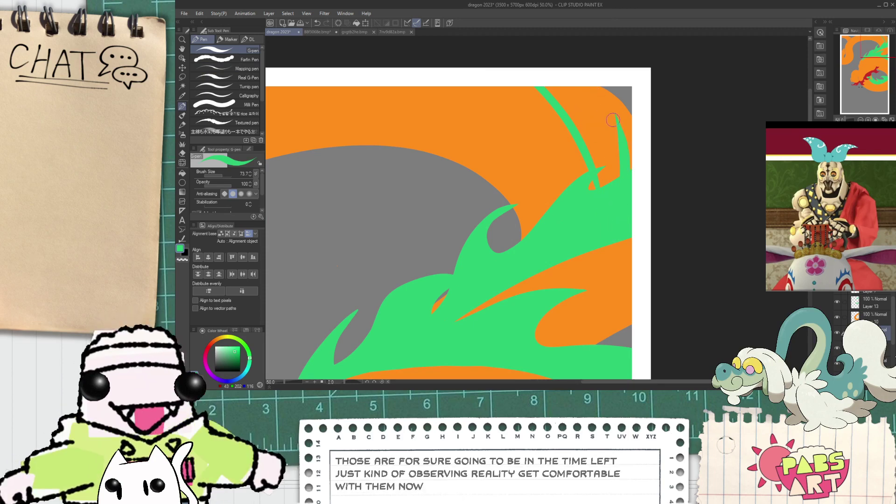
- Fill the interior of the forked flame on the upper right coil with green
key("g")
scroll(610, 171, "up", 1)
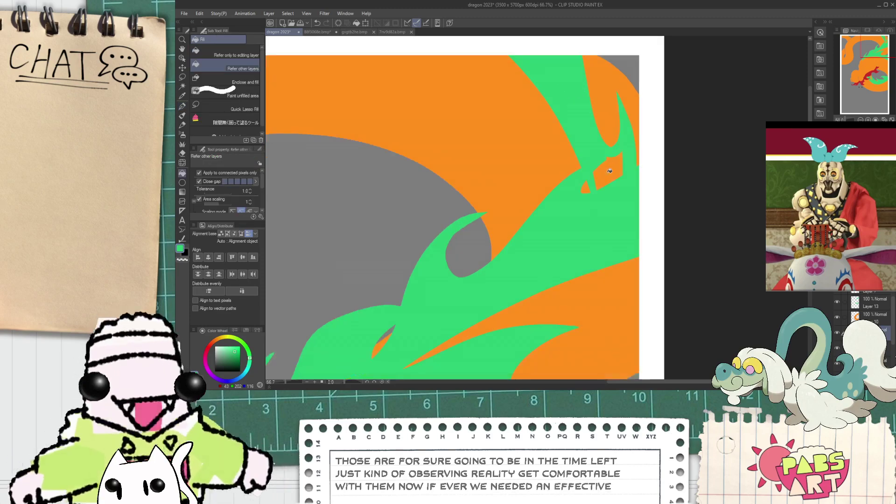
left_click(610, 175)
- Toggle Layer 13's green flame to compare it with the forked flame on the coil, leaving Layer 13 hidden
left_click(838, 302)
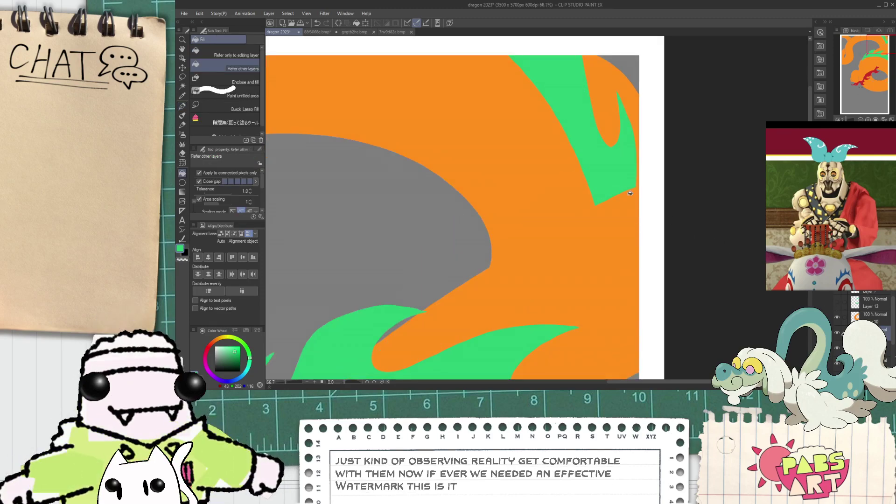
scroll(679, 230, "down", 1)
left_click(838, 302)
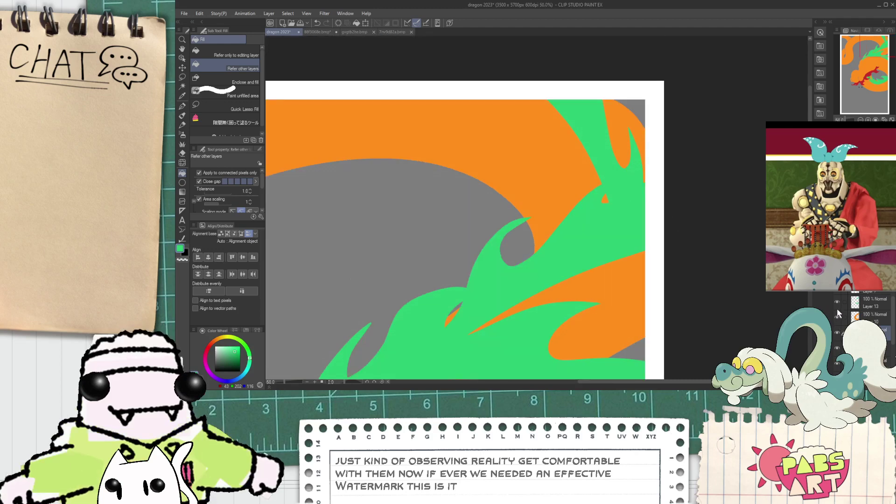
scroll(579, 246, "down", 2)
key("h")
left_click_drag(747, 283, 726, 260)
key("ctrl+plus")
key("ctrl+plus")
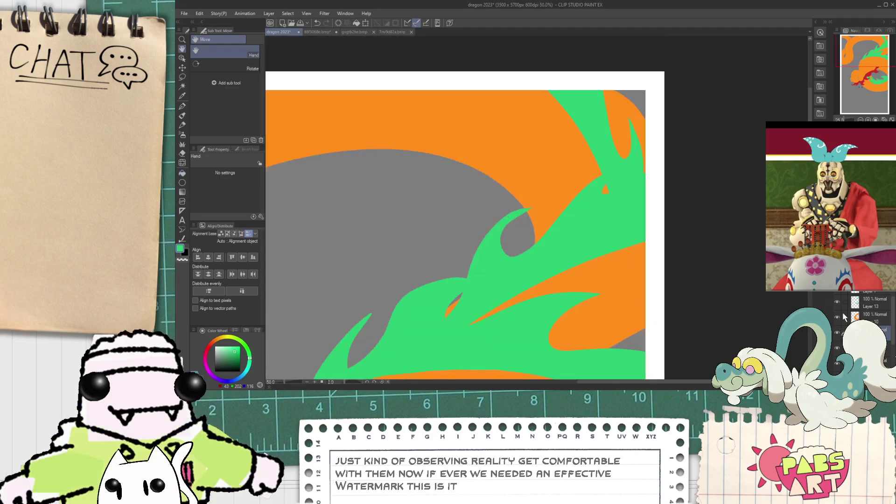
left_click(837, 305)
left_click(836, 304)
left_click(836, 305)
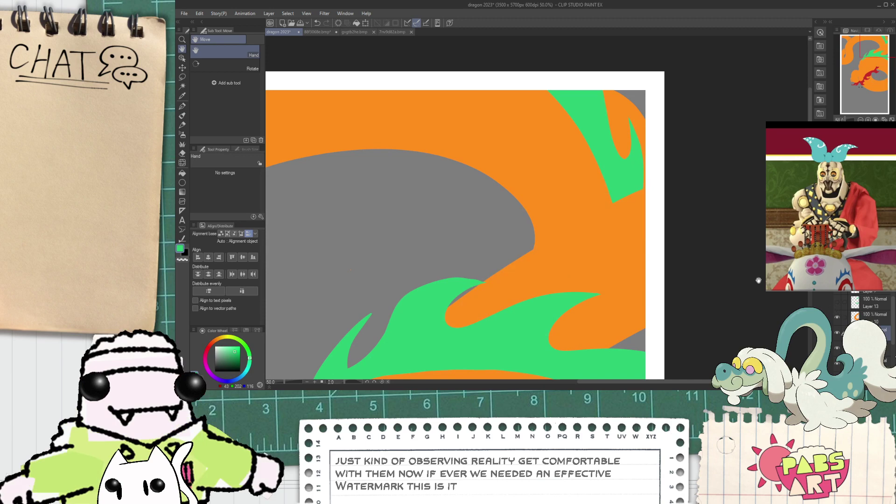
- Draw a thin green strip along the outer edge of the upper left orange coil, undoing the unwanted strokes
scroll(596, 220, "up", 2)
scroll(597, 221, "down", 2)
scroll(597, 220, "down", 1)
left_click_drag(544, 197, 780, 163)
scroll(518, 129, "up", 2)
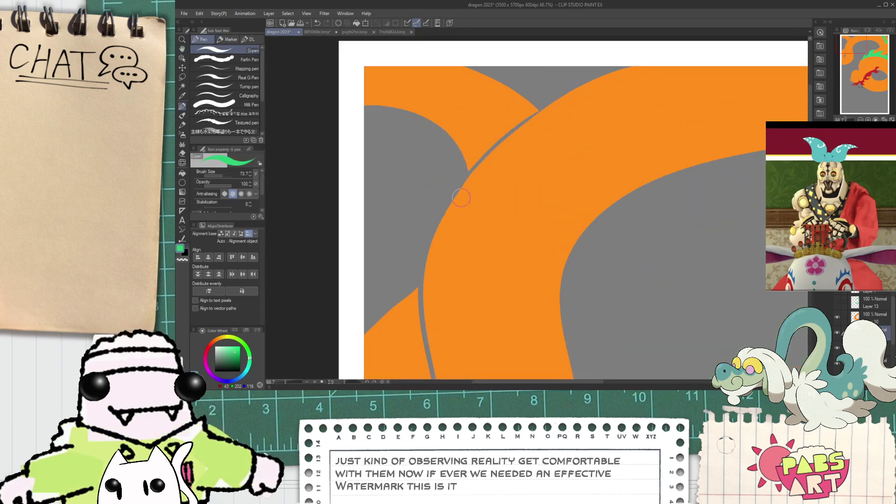
left_click_drag(462, 196, 639, 51)
key("ctrl+z")
mouse_move(536, 117)
left_mouse_down()
mouse_move(560, 97)
mouse_move(693, 45)
mouse_move(610, 78)
mouse_move(539, 66)
mouse_move(560, 65)
mouse_move(570, 86)
left_mouse_up()
scroll(621, 70, "up", 1)
key("ctrl+z")
key("ctrl+z")
key("ctrl+z")
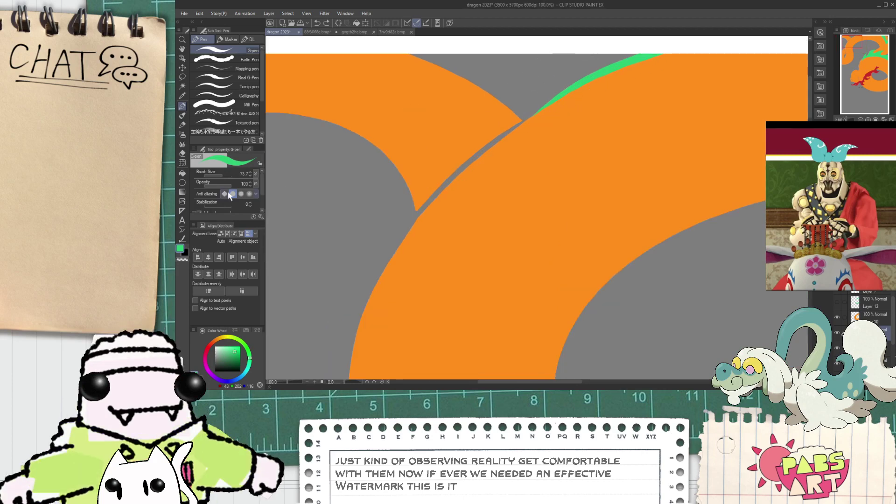
- Set the G-pen brush size to 37.0 and draw a small hooked curl rising from the green strip
left_click(219, 174)
scroll(565, 82, "up", 2)
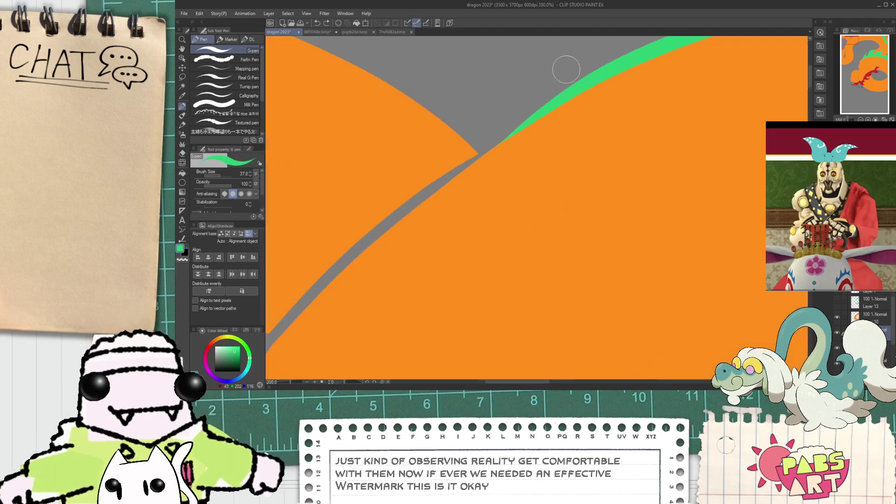
scroll(536, 77, "down", 1)
key("space")
left_click_drag(570, 60, 485, 154)
scroll(446, 178, "up", 1)
mouse_move(424, 160)
left_mouse_down()
mouse_move(491, 195)
mouse_move(499, 177)
mouse_move(448, 176)
mouse_move(443, 117)
mouse_move(464, 195)
left_mouse_up()
key("ctrl+z")
key("ctrl+z")
left_click(409, 174)
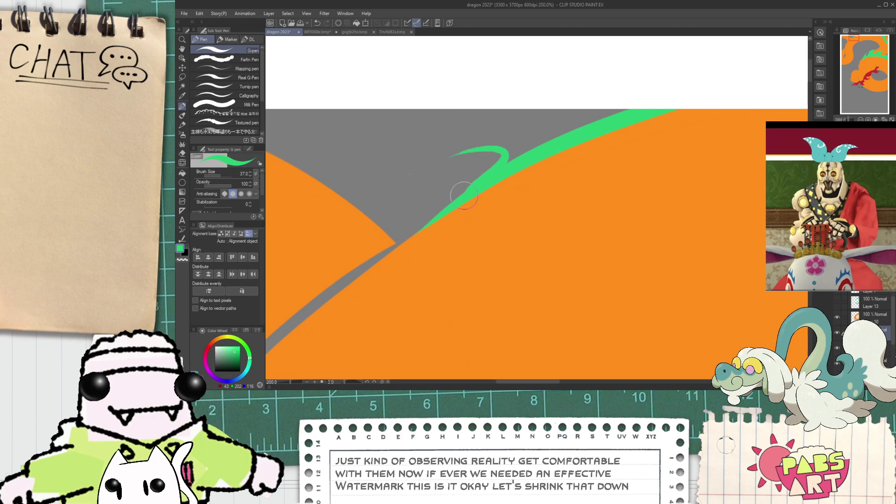
- Draw the curl's upper edge back to the canvas top and fill the enclosed area with green
mouse_move(451, 151)
left_mouse_down()
mouse_move(518, 120)
mouse_move(591, 117)
left_mouse_up()
key("ctrl+z")
left_click_drag(450, 148, 609, 108)
key("g")
left_click(551, 131)
- Extend the curl's blunt end into a sharp tapered tip with the G-pen at size 37.0
key("p")
scroll(451, 151, "up", 2)
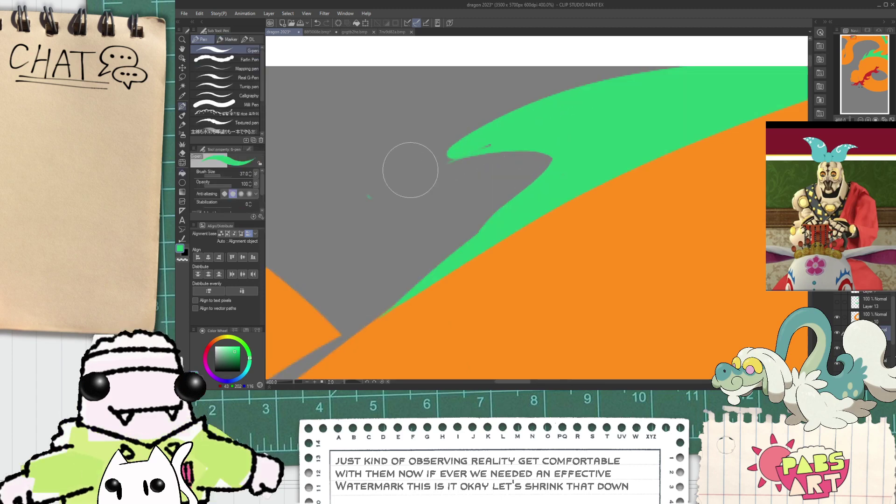
left_click_drag(506, 135, 376, 179)
key("ctrl+z")
left_click_drag(479, 144, 393, 180)
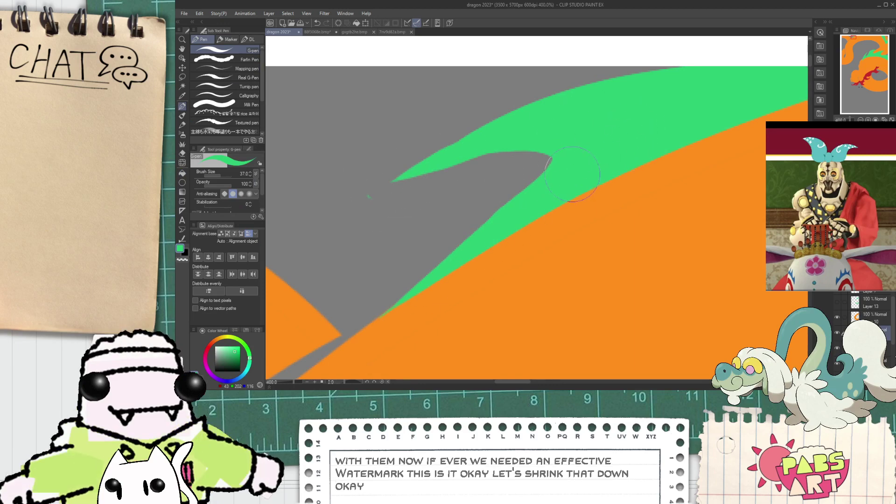
- Draw a curved green stroke with the G-pen from the clawed gray gap's lower end to the canvas's left edge
scroll(571, 174, "down", 3)
scroll(571, 173, "down", 2)
key("space")
left_click_drag(542, 253, 564, 122)
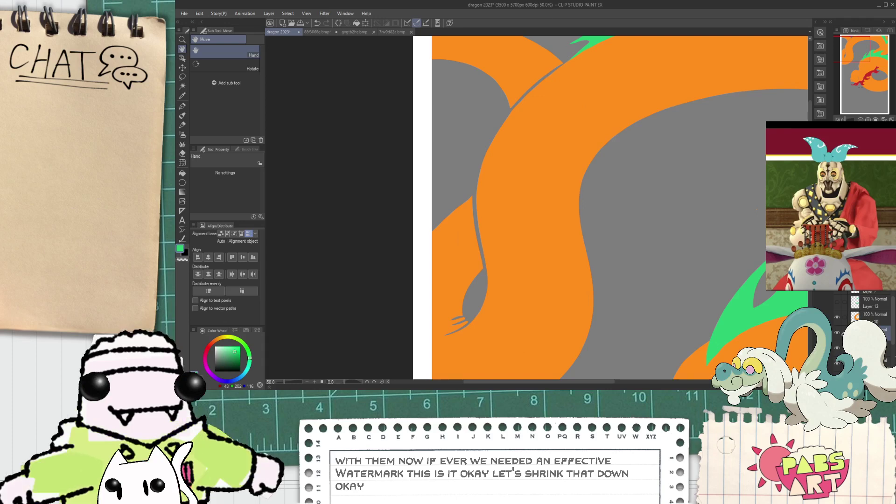
left_click(871, 348)
left_click(838, 348)
left_click(837, 348)
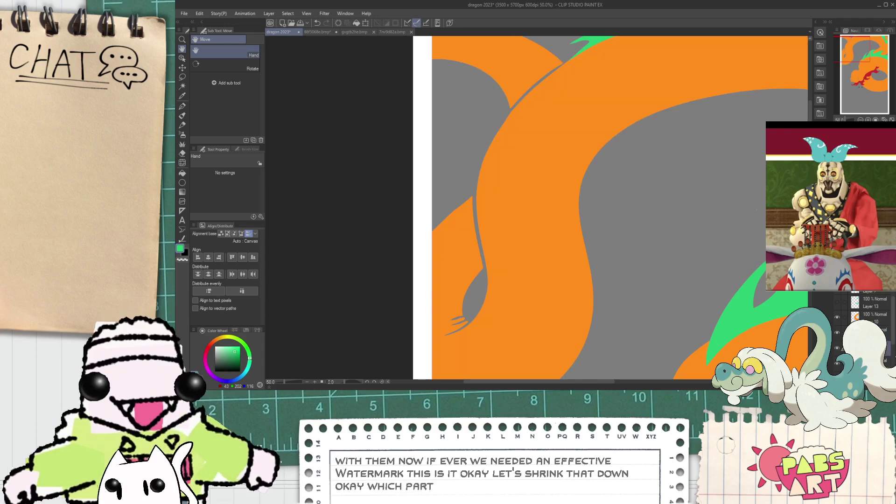
key("p")
scroll(455, 336, "up", 1)
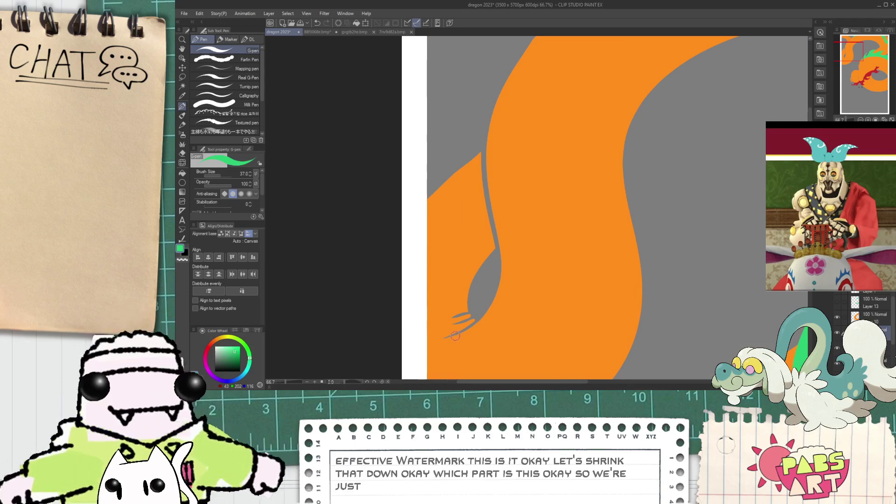
scroll(456, 336, "up", 1)
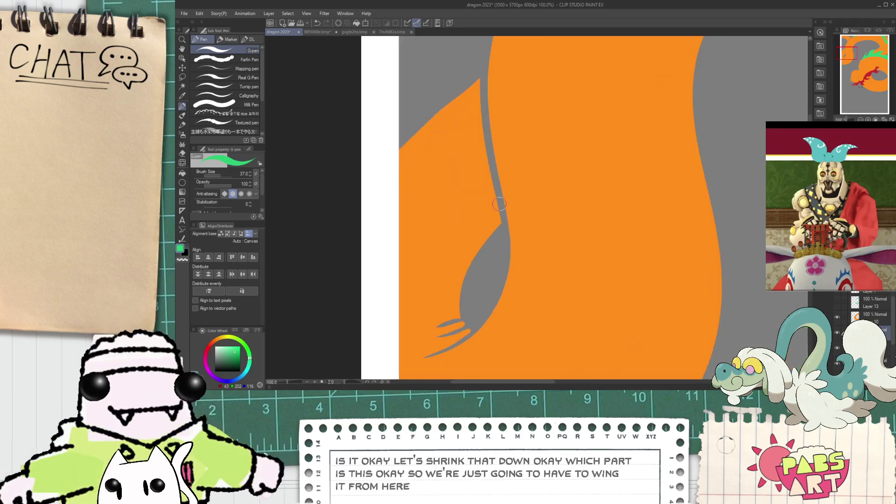
key("ctrl+z")
left_click_drag(475, 330, 391, 312)
scroll(476, 340, "up", 1)
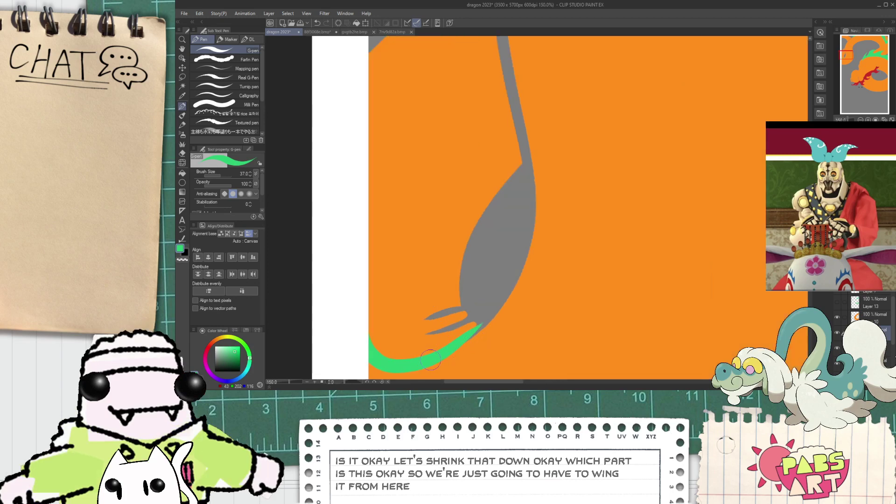
- Extend the green curve up along the outer edge of the clawed gray gap, undoing the unwanted strokes
mouse_move(349, 283)
left_mouse_down()
mouse_move(481, 270)
mouse_move(399, 289)
mouse_move(360, 285)
mouse_move(475, 277)
left_mouse_up()
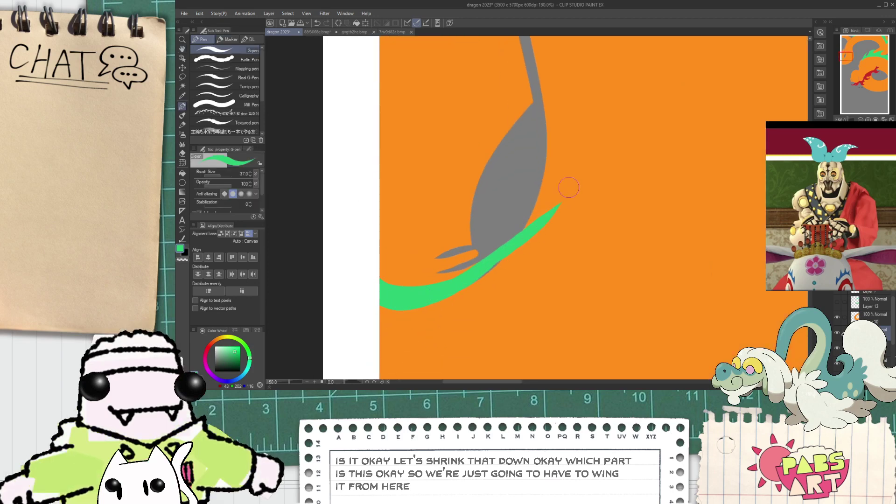
left_click_drag(472, 274, 527, 224)
left_click_drag(485, 261, 519, 229)
key("ctrl+z")
mouse_move(437, 298)
left_mouse_down()
mouse_move(475, 279)
mouse_move(490, 245)
mouse_move(437, 303)
mouse_move(458, 295)
mouse_move(503, 238)
mouse_move(420, 304)
mouse_move(508, 240)
mouse_move(481, 251)
mouse_move(442, 294)
mouse_move(540, 204)
mouse_move(501, 252)
mouse_move(531, 196)
left_mouse_up()
key("ctrl+z")
left_click_drag(489, 260, 536, 203)
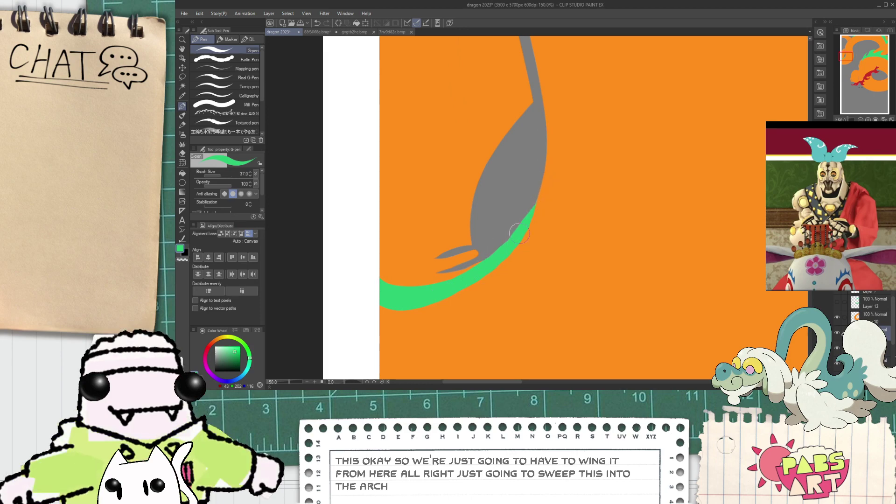
- Draw green flame strands on the orange section at the canvas's left edge, fill between them and extend the mane to the gray gap
scroll(520, 233, "down", 2)
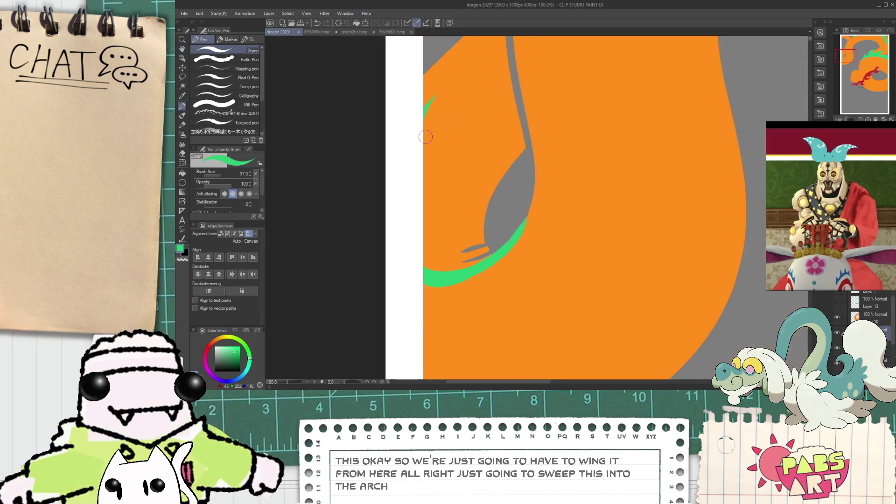
mouse_move(426, 137)
left_mouse_down()
mouse_move(441, 219)
mouse_move(432, 263)
left_mouse_up()
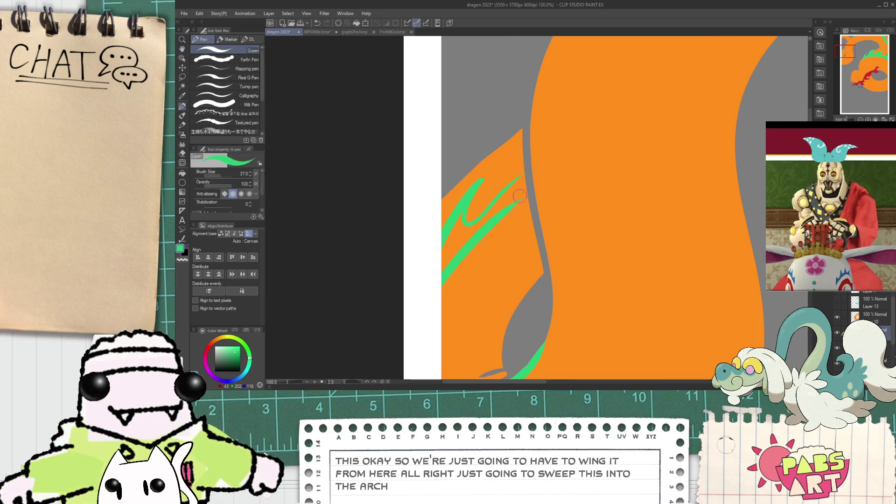
scroll(519, 196, "up", 2)
key("g")
scroll(509, 196, "up", 3)
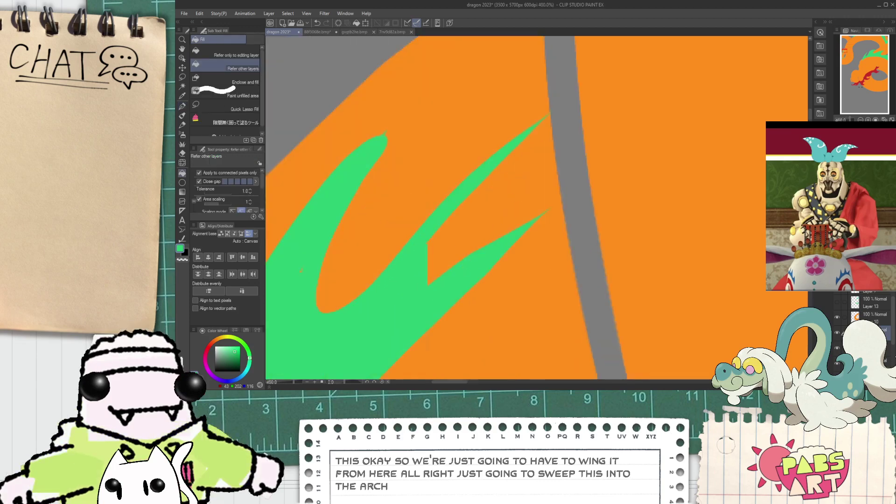
left_click(512, 202)
key("p")
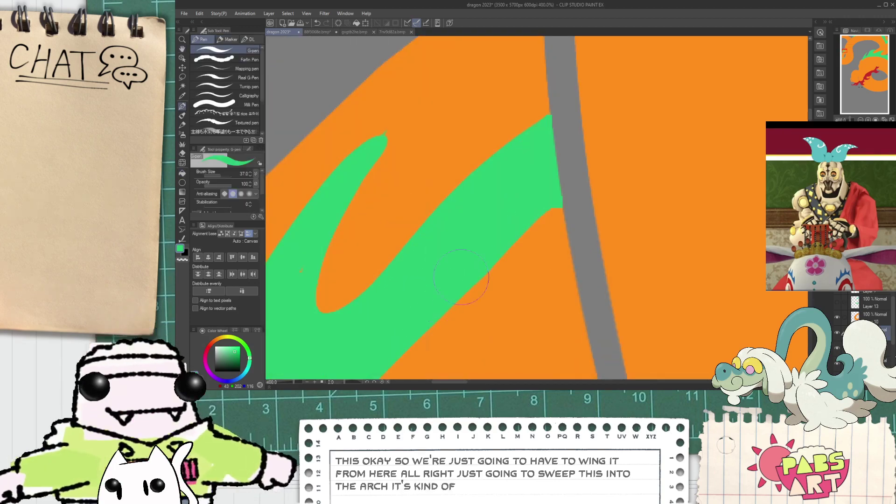
key("e")
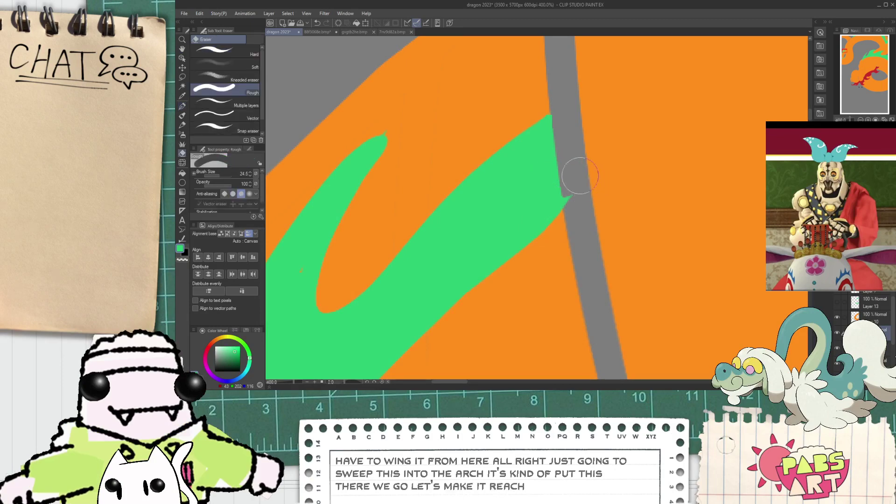
- Draw branching green strands with the G-pen from the canvas top down across the upper left orange coil
scroll(582, 168, "down", 6)
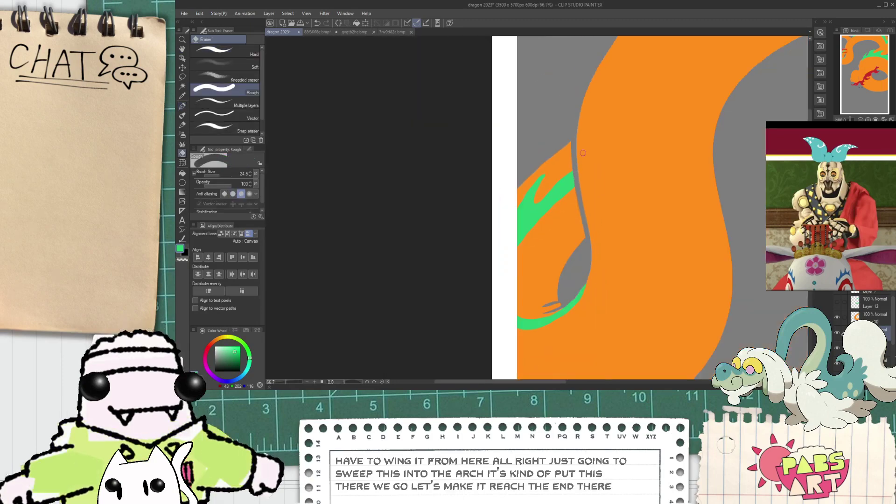
left_click_drag(583, 153, 529, 323)
left_click_drag(568, 178, 576, 221)
key("p")
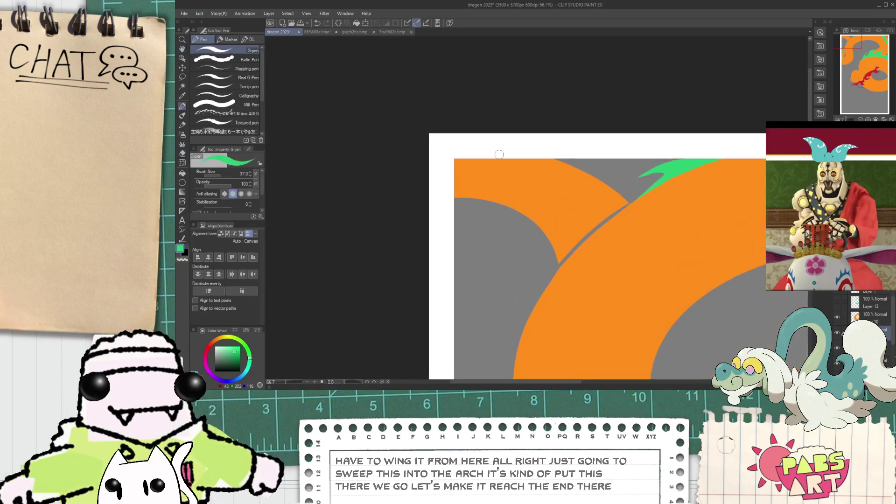
scroll(493, 149, "up", 1)
left_click_drag(487, 158, 581, 200)
scroll(529, 133, "up", 2)
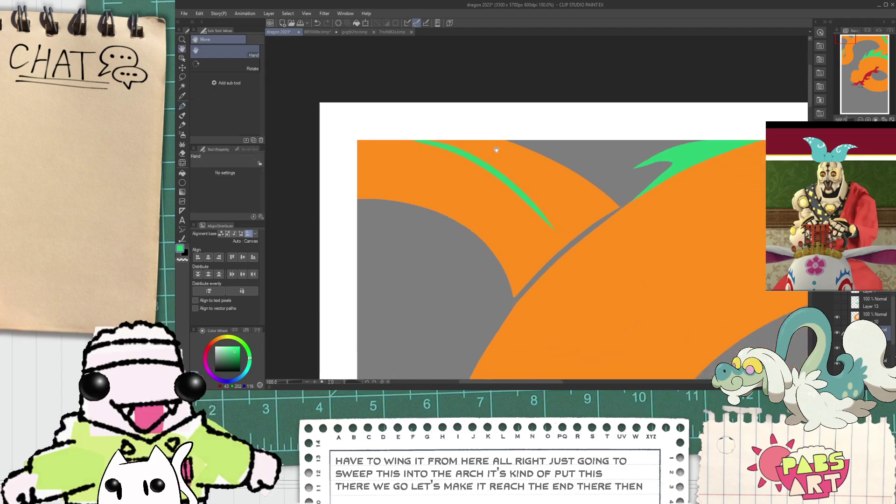
mouse_move(447, 136)
left_mouse_down()
mouse_move(507, 160)
mouse_move(509, 131)
mouse_move(501, 139)
mouse_move(605, 252)
left_mouse_up()
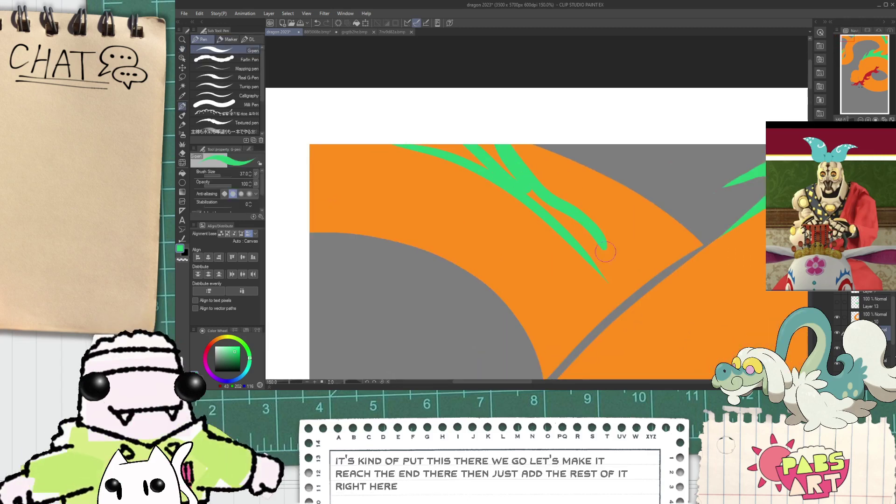
- Close the strands' lower end at the gray gap and fill the enclosed areas with green, undoing the stray fills
key("g")
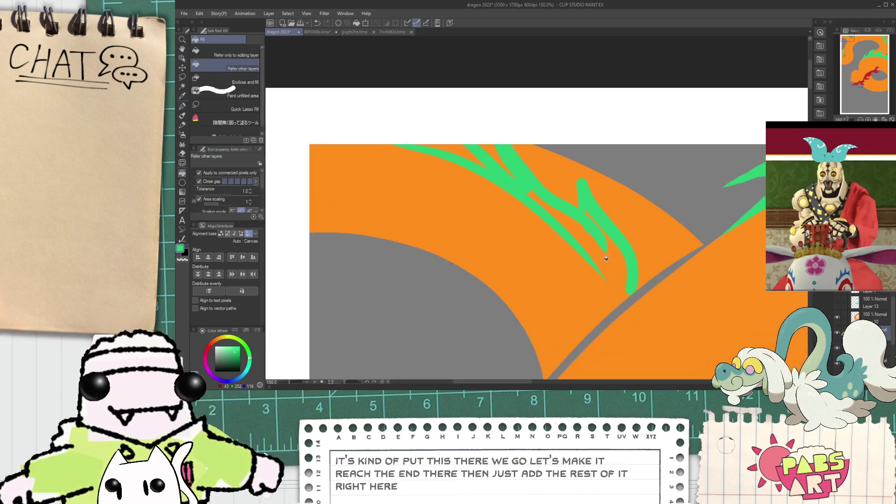
key("ctrl+z")
key("p")
scroll(599, 274, "up", 1)
left_click_drag(571, 229, 630, 304)
key("g")
left_click(613, 272)
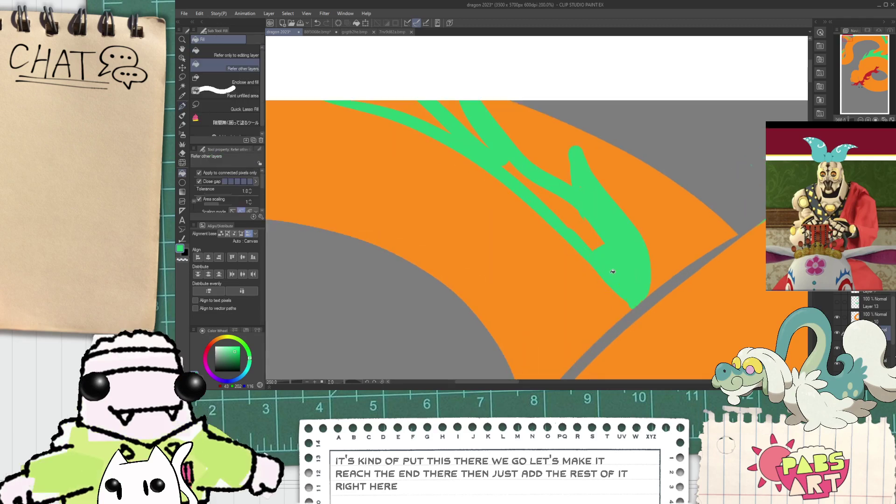
left_click_drag(424, 115, 423, 116)
key("ctrl+z")
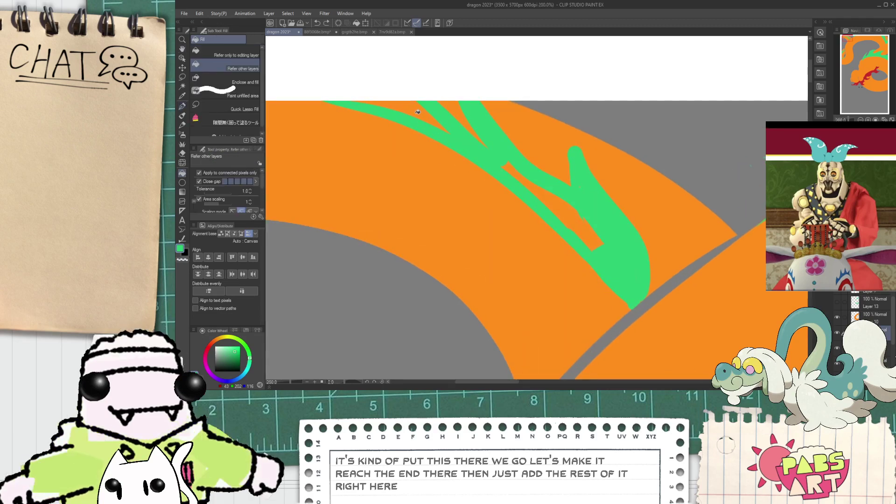
- Sharpen the mane's blunt side branch into a tapered spike and reshape the notch beside it using the Hard eraser and G-pen
key("p")
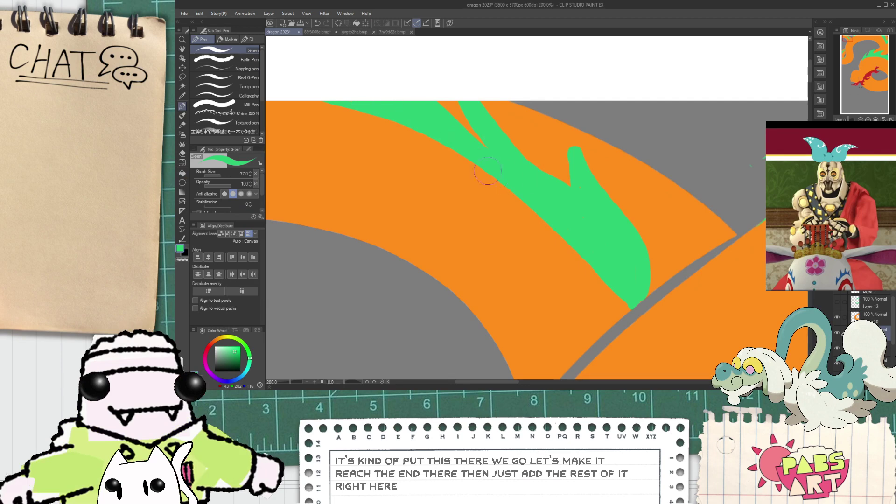
key("e")
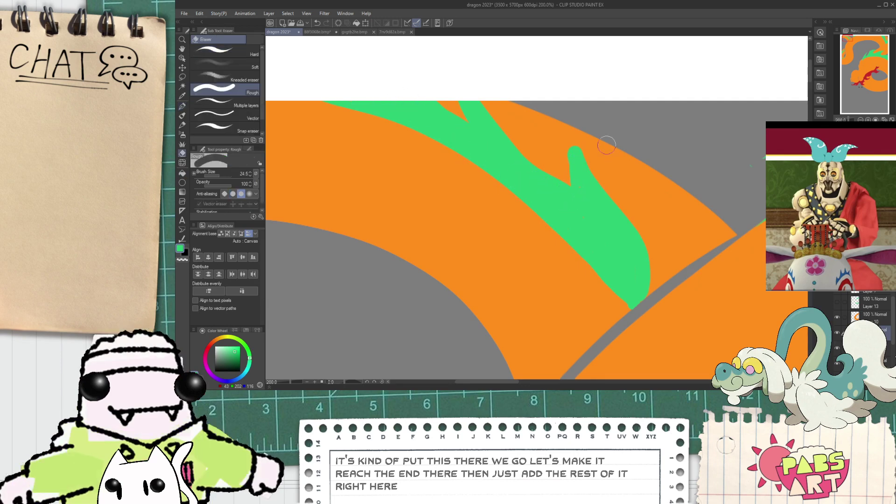
scroll(564, 150, "up", 2)
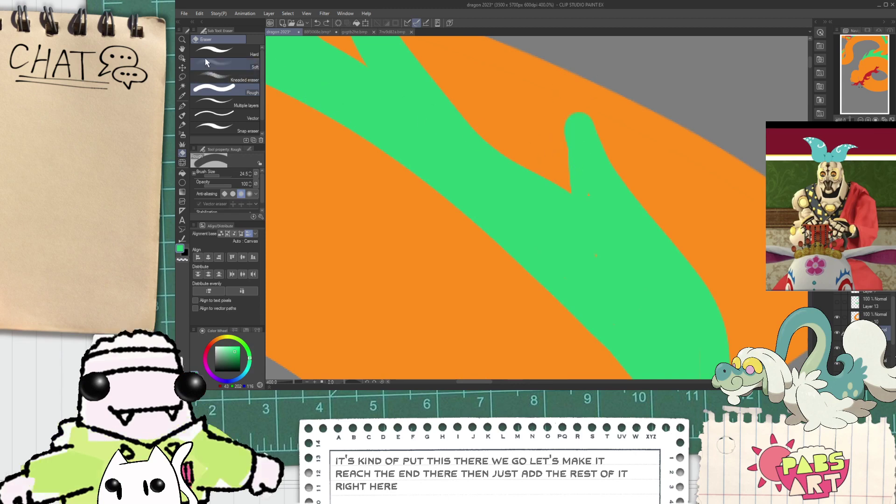
left_click(225, 50)
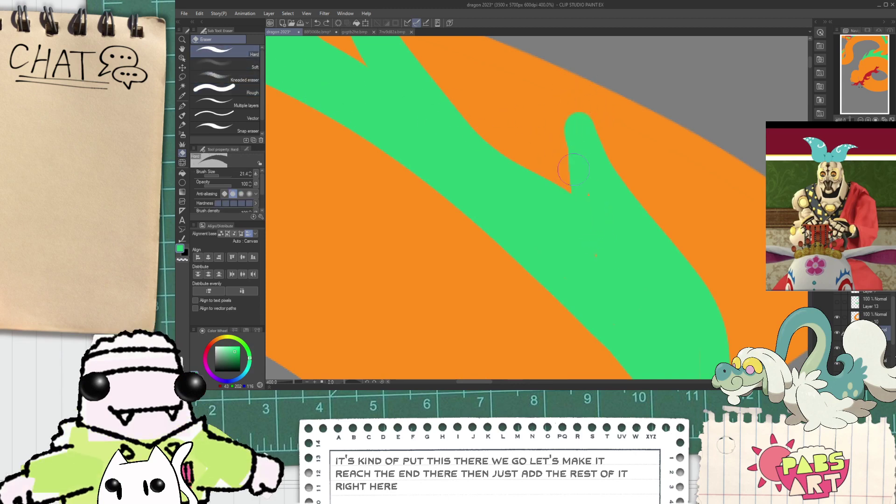
key("p")
left_click_drag(618, 224, 582, 77)
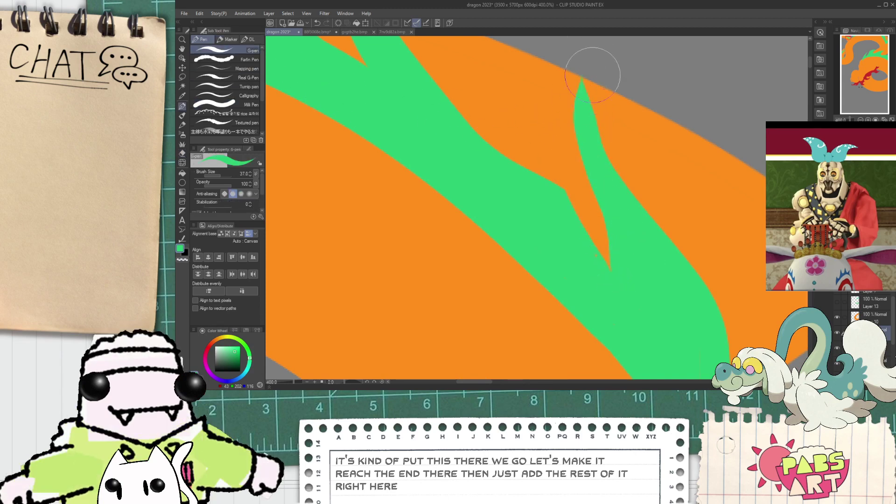
left_click_drag(587, 140, 647, 318)
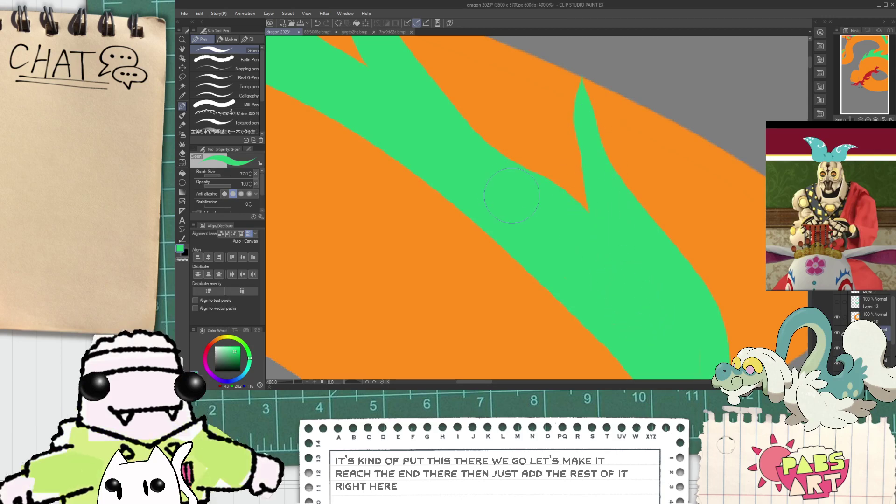
- Add a second, wider pointed green spike on the mane's outer edge between the tapered spike and the canvas top
scroll(589, 265, "down", 2)
scroll(580, 242, "up", 2)
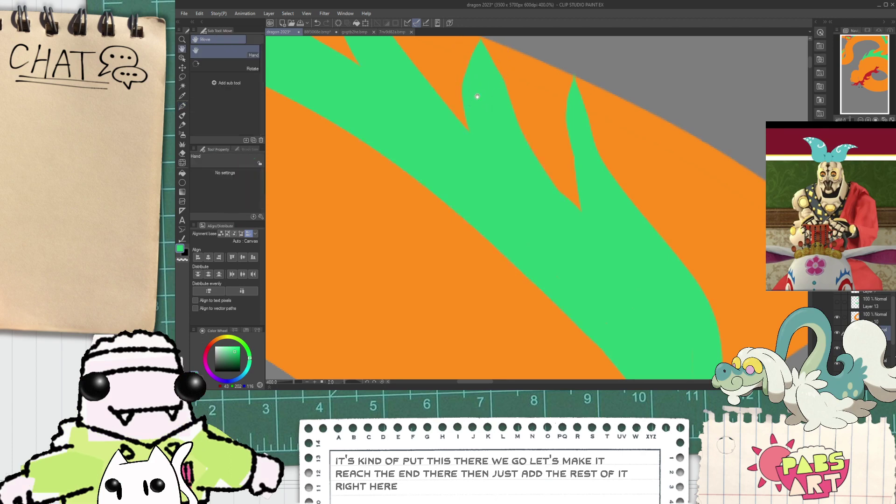
left_click_drag(476, 96, 521, 155)
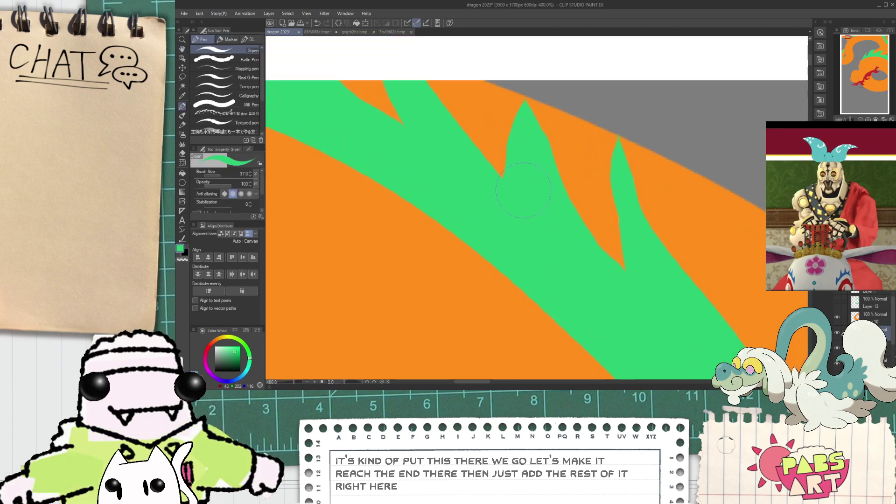
- Undo the bulging stroke at the mane's lower end and redraw its outer edge down to the gray gap
scroll(524, 191, "down", 6)
scroll(553, 214, "up", 6)
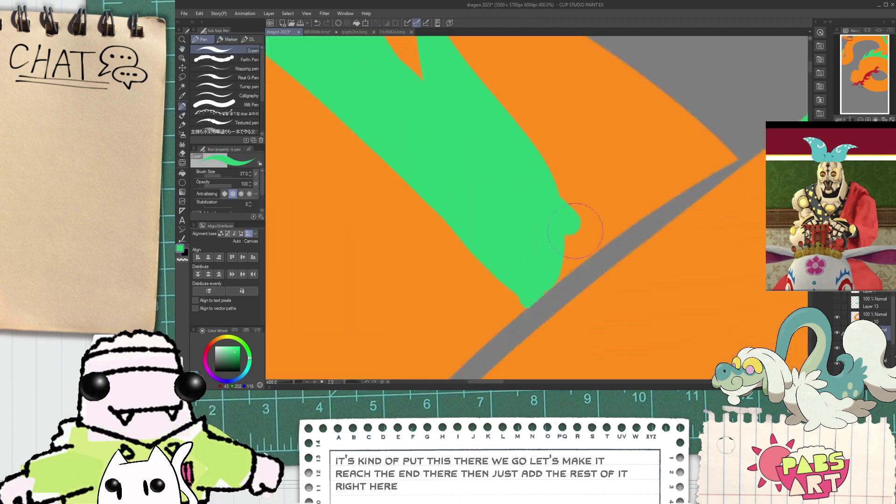
key("ctrl+z")
left_click_drag(537, 187, 564, 254)
- Carve a narrow notch into the mane's outer edge with the Hard eraser to form a thin spike near its lower end
scroll(509, 109, "down", 2)
key("e")
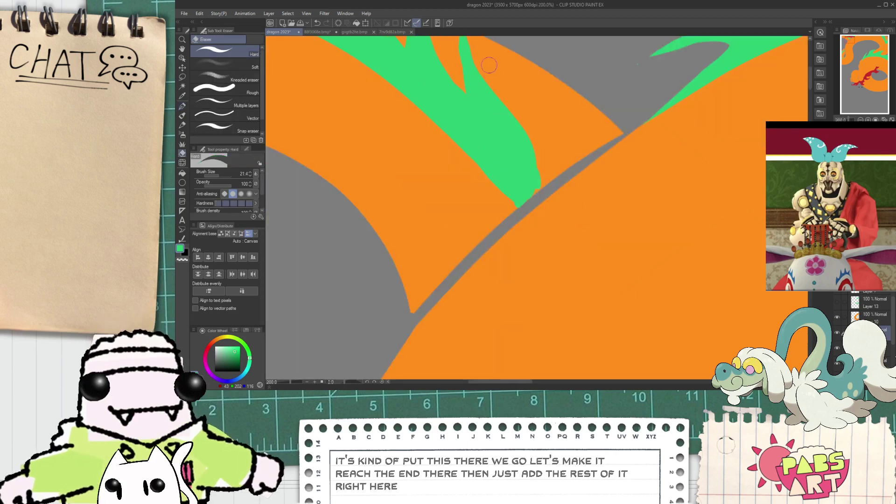
left_click_drag(490, 65, 495, 112)
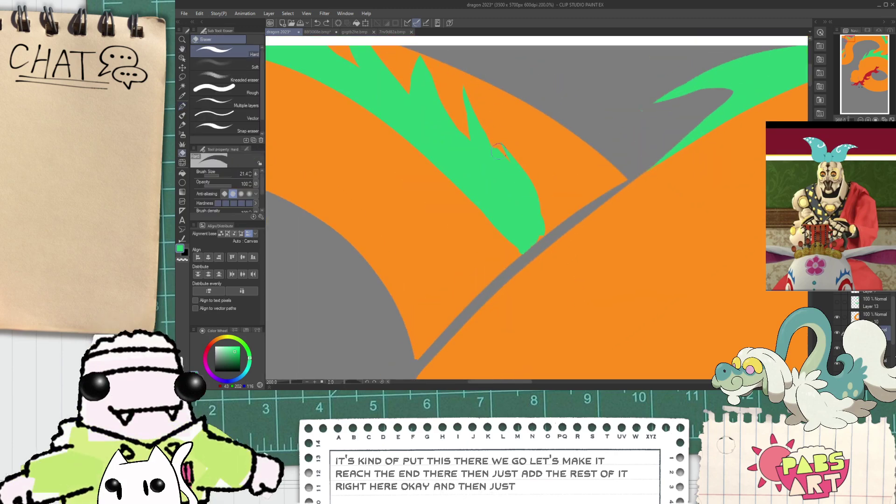
scroll(472, 103, "up", 2)
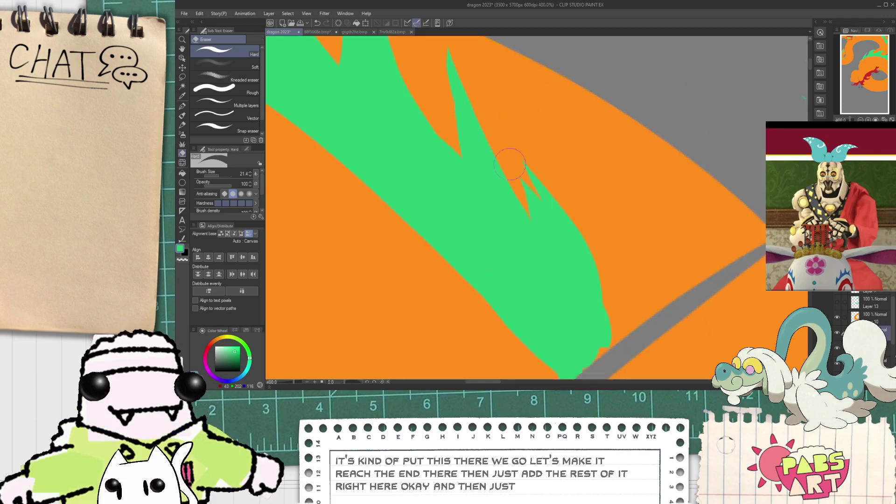
mouse_move(517, 175)
left_mouse_down()
mouse_move(558, 287)
mouse_move(520, 168)
mouse_move(553, 261)
left_mouse_up()
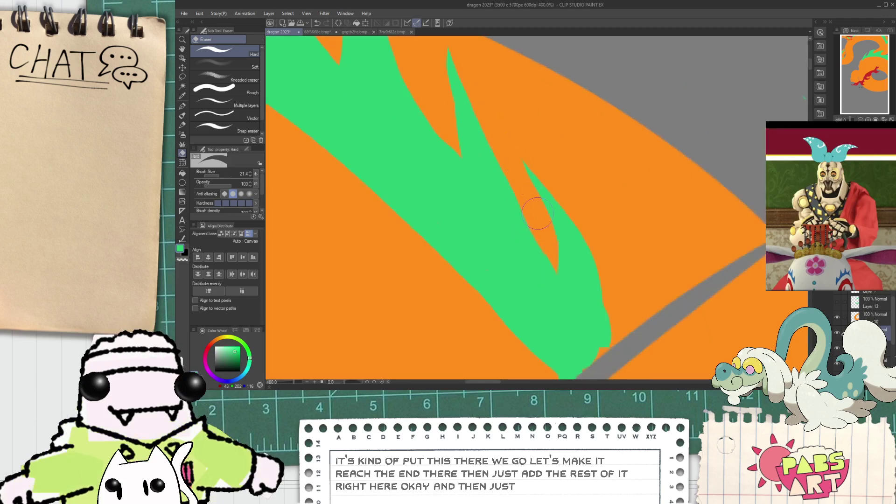
- Fill the ragged corner at the mane's lower end with green G-pen strokes that reach the gray gap
scroll(567, 256, "down", 2)
scroll(570, 262, "up", 2)
scroll(565, 238, "down", 2)
scroll(586, 291, "up", 4)
key("p")
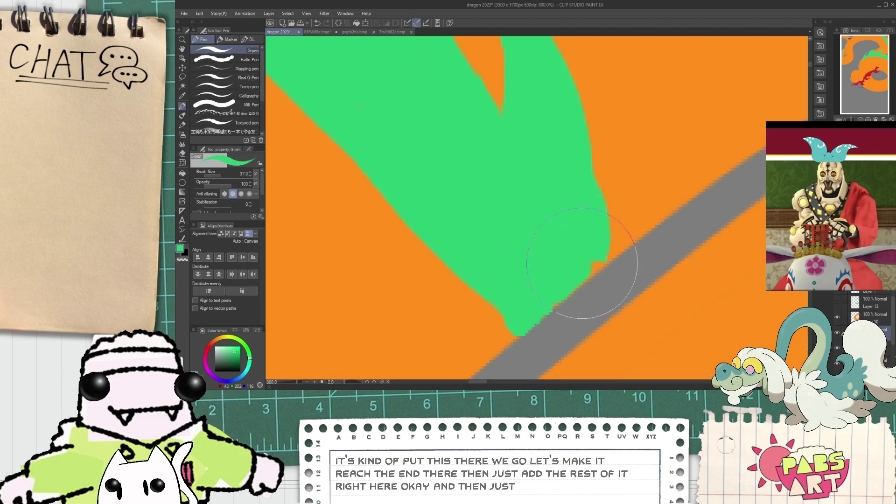
mouse_move(582, 265)
left_mouse_down()
mouse_move(581, 276)
mouse_move(514, 304)
left_mouse_up()
left_click_drag(575, 295, 584, 266)
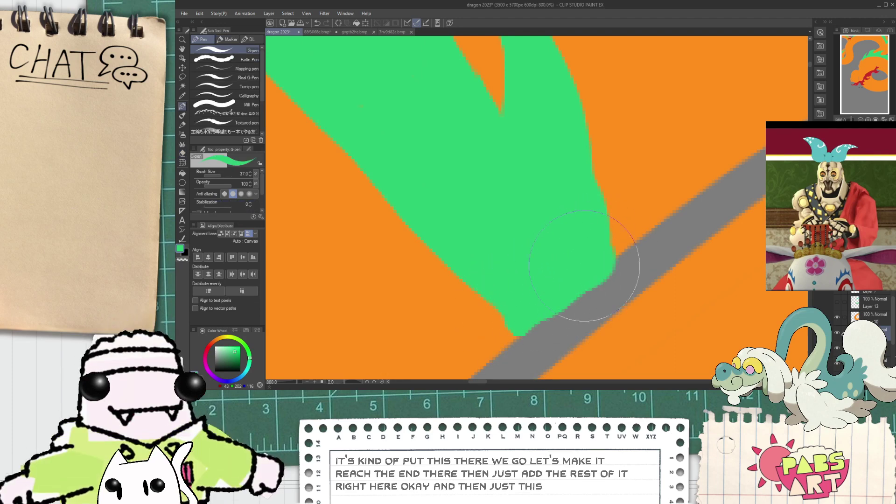
- Trim the green overlapping the gray gap with the Hard eraser so the mane's end follows the coil's edge
key("space")
left_click_drag(530, 297, 483, 228)
key("e")
left_click_drag(446, 308, 621, 177)
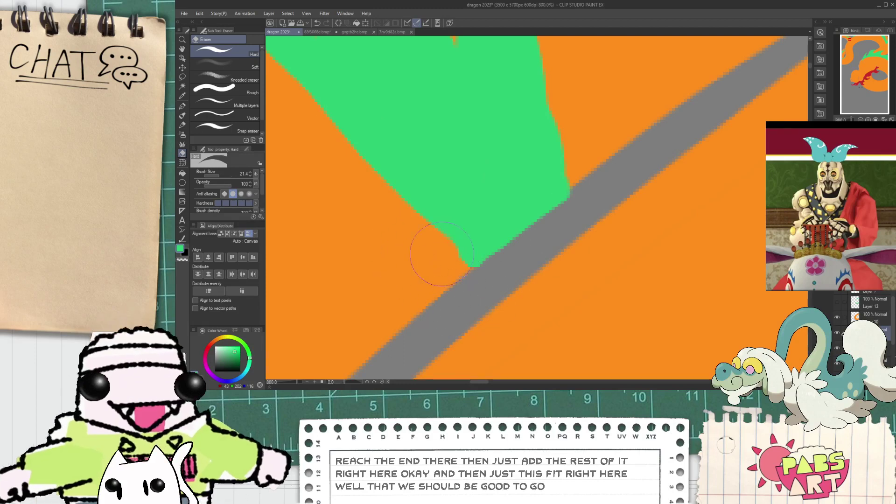
- Fit the whole illustration in view and show Layer 13 with the remaining green mane shapes
scroll(442, 254, "down", 10)
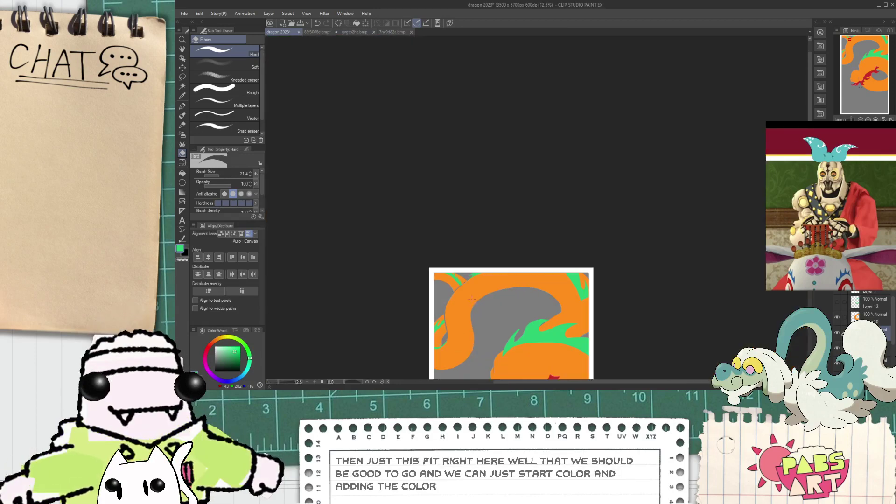
key("space")
left_click_drag(517, 340, 487, 174)
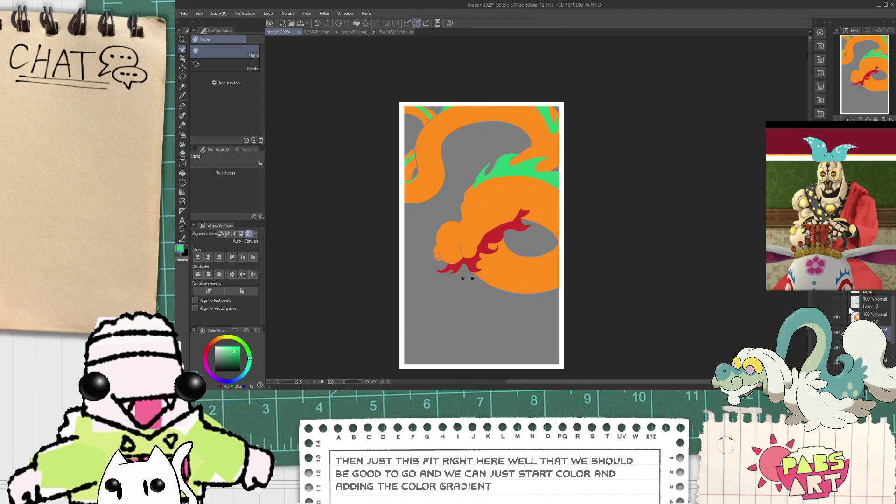
left_click(839, 302)
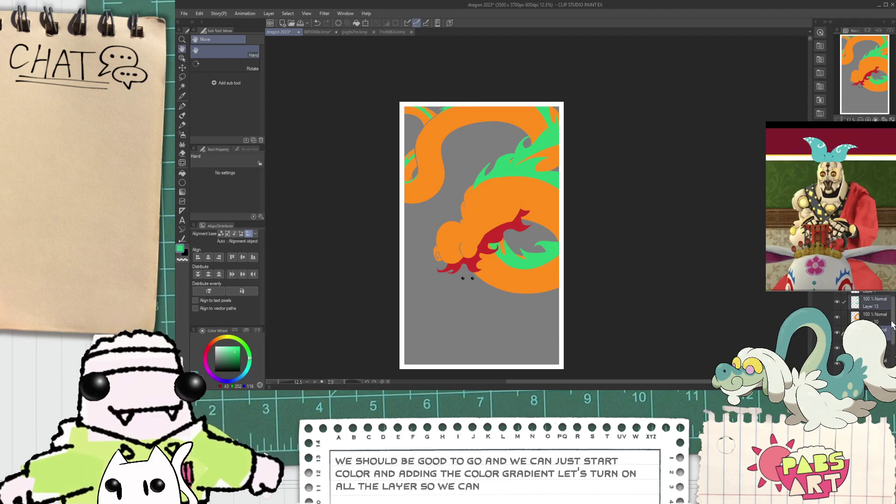
- Show the layers holding the dragon's two horns, pink eyes and both blue barbels
scroll(885, 316, "up", 5)
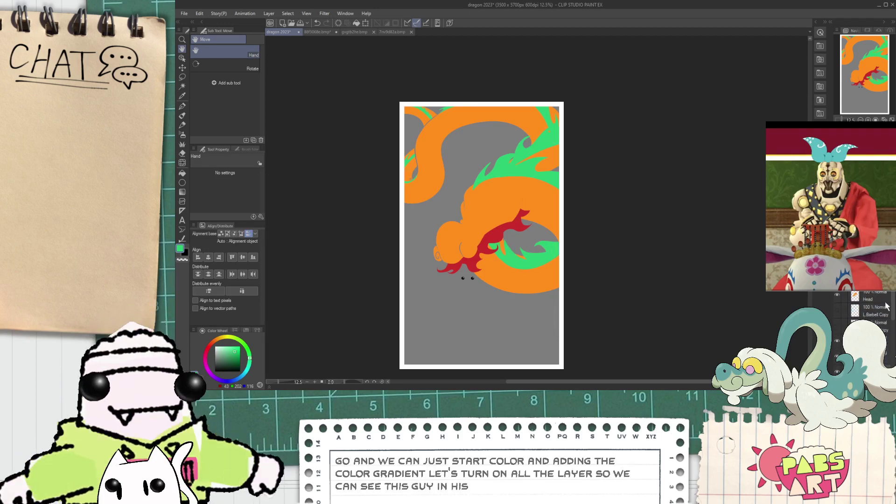
left_click(838, 326)
left_click(838, 309)
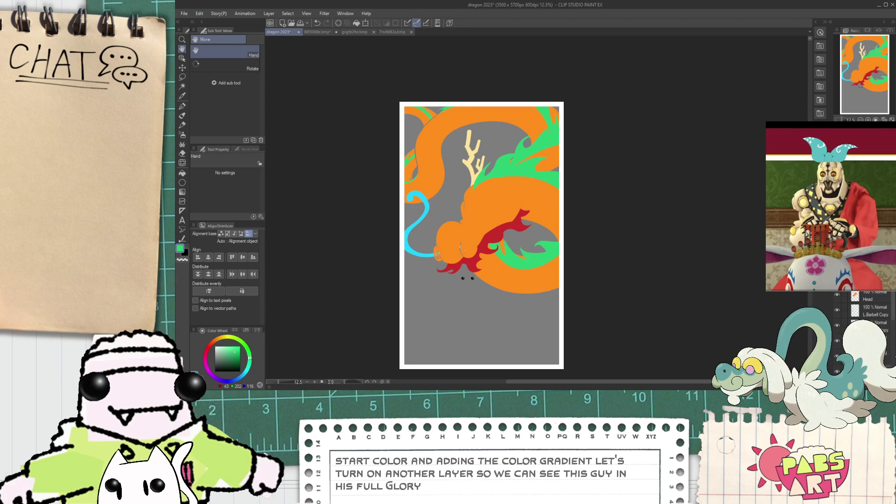
left_click_drag(838, 280, 838, 264)
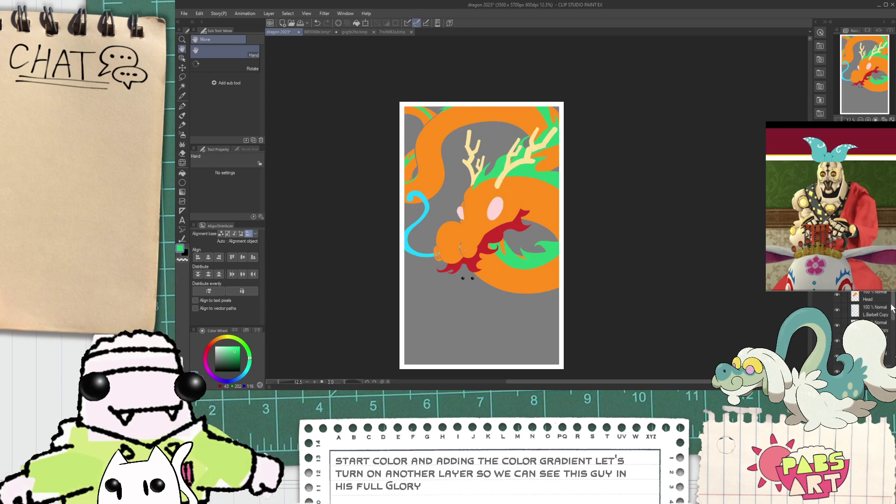
left_click_drag(893, 311, 893, 293)
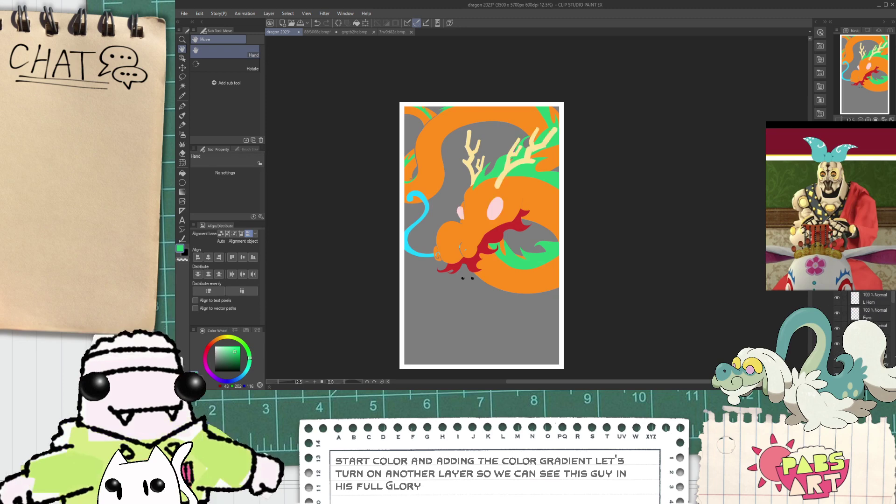
left_click(838, 282)
- Show the white Pearl, the Pearl halo ring and the folder with the green star pattern
left_click_drag(892, 292, 892, 354)
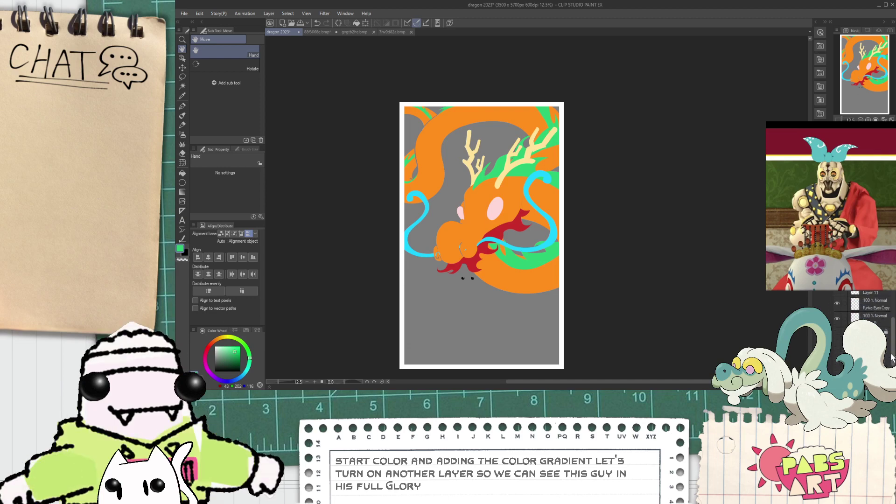
left_click(838, 334)
left_click(838, 349)
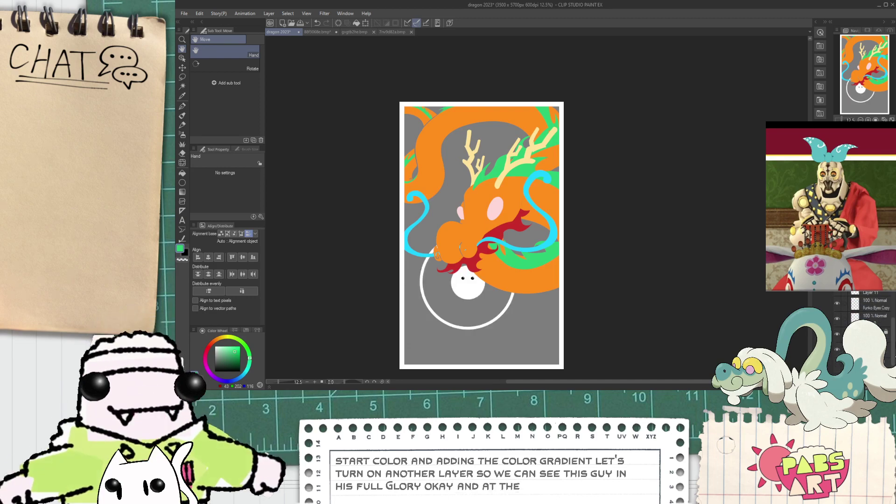
left_click_drag(893, 347, 893, 364)
left_click(836, 326)
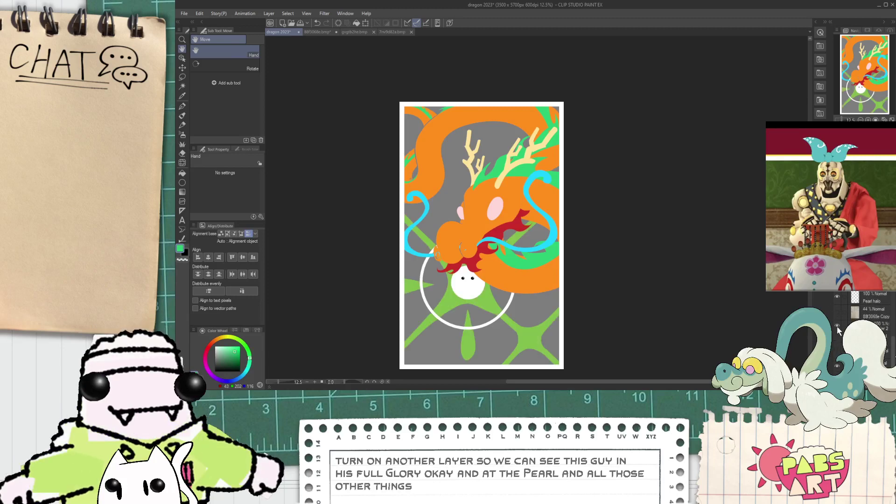
- Select Folder 2 with the green star pattern together with the Pearl halo and Pearl layers
scroll(486, 290, "up", 3)
scroll(481, 256, "down", 3)
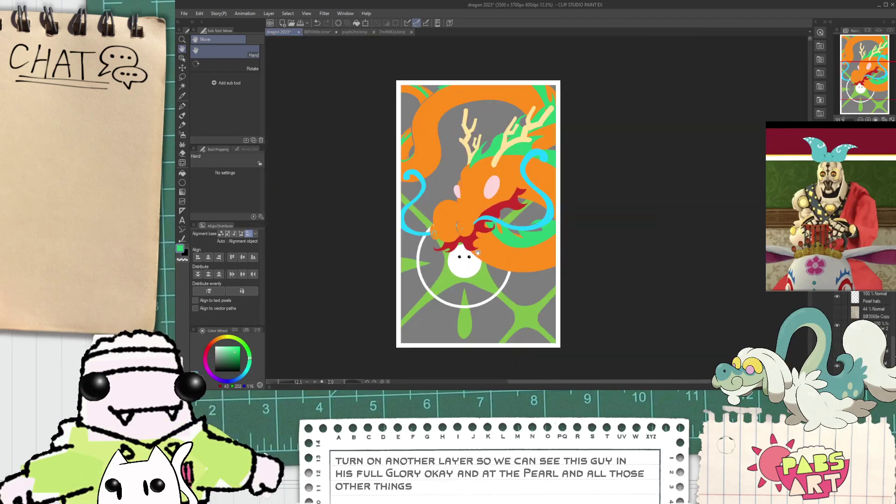
left_click_drag(485, 245, 505, 236)
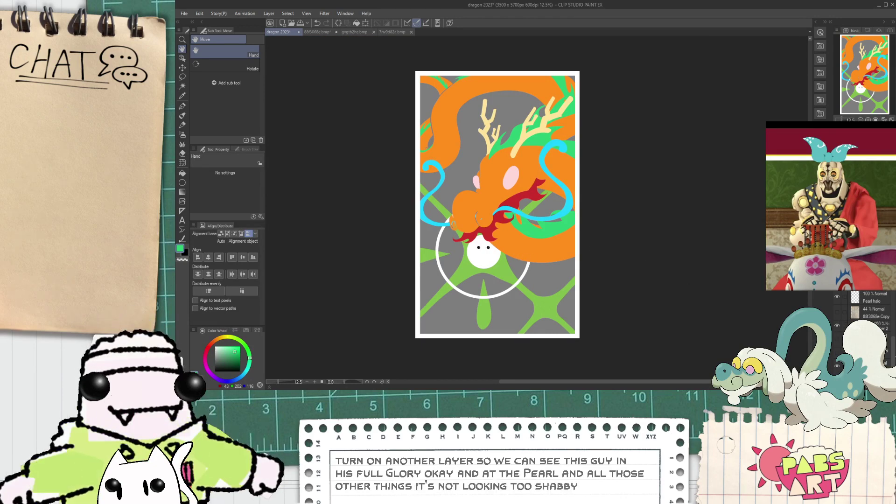
left_click(879, 326)
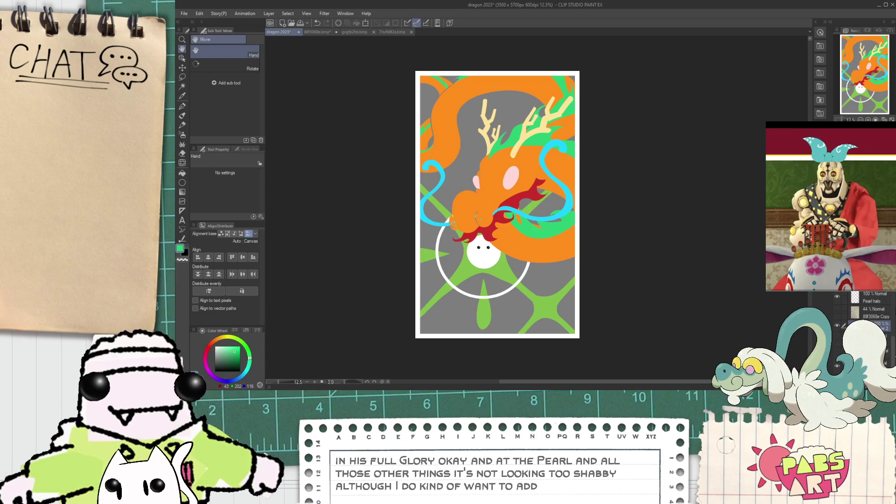
left_click(877, 294, "ctrl")
scroll(880, 298, "up", 1)
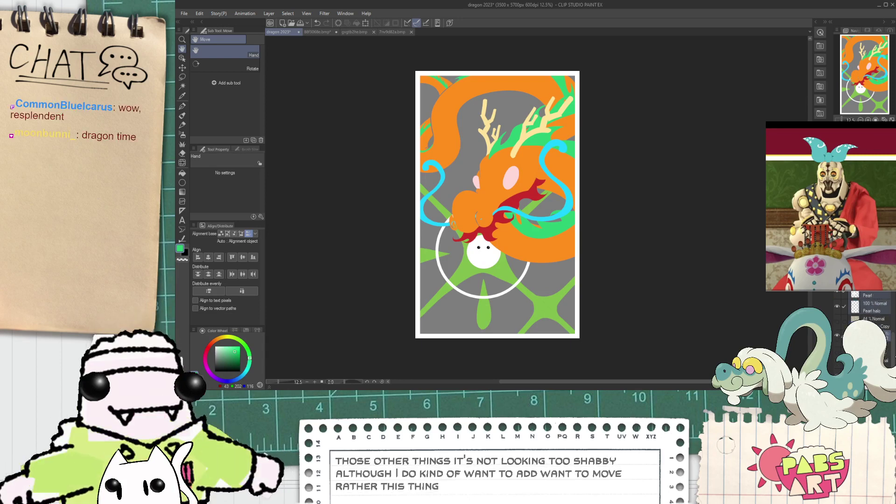
scroll(873, 308, "up", 1)
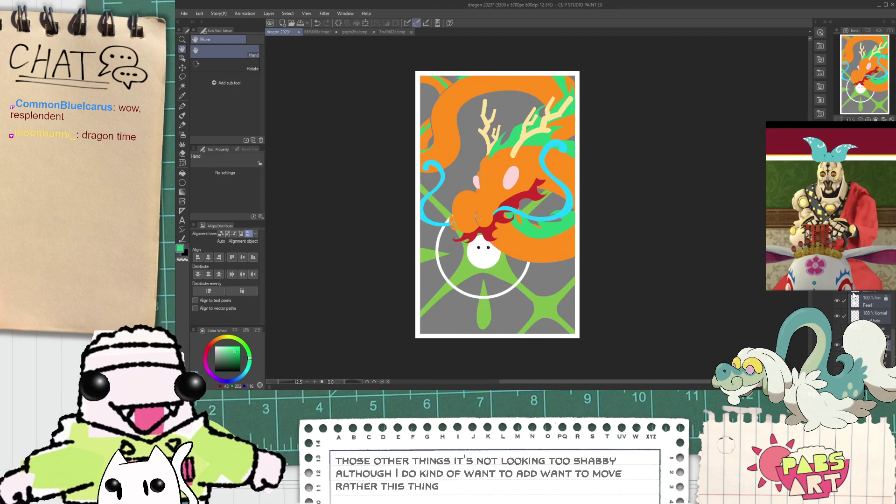
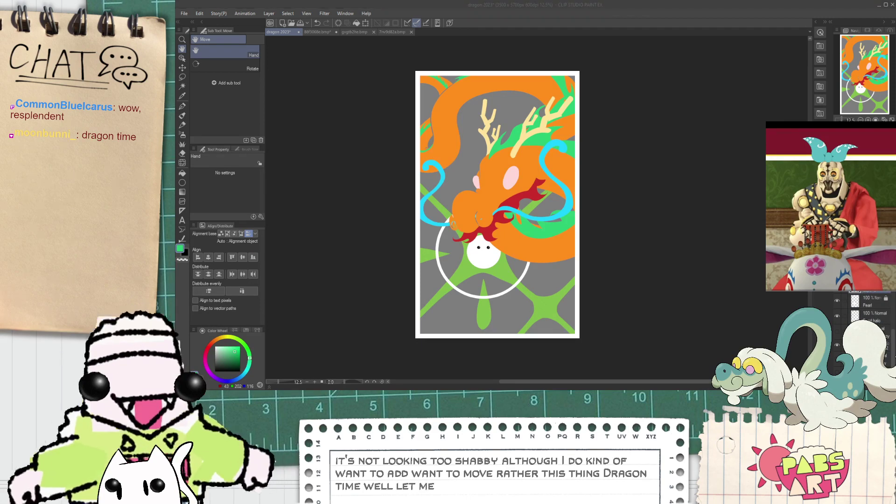
- Move the Pearl, Pearl halo and Folder 2 up the layer stack so they sit in front of the dragon's lower coil
left_click(547, 151)
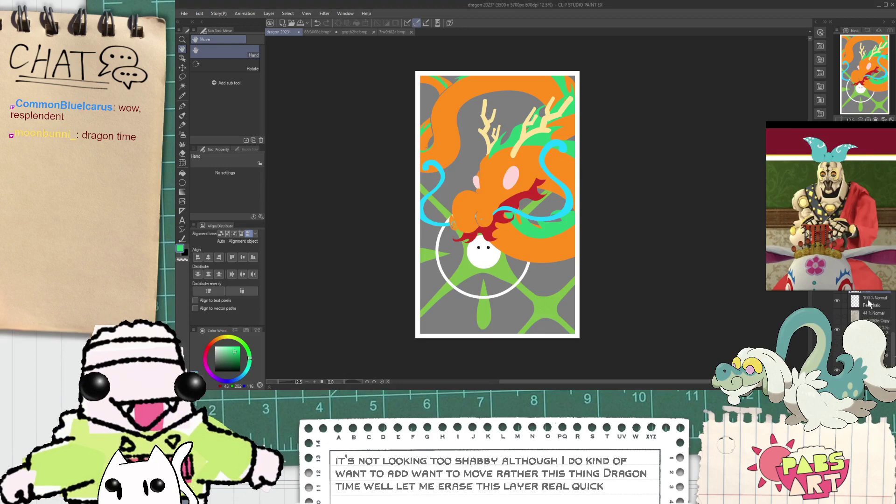
scroll(867, 305, "up", 3)
left_click(872, 335)
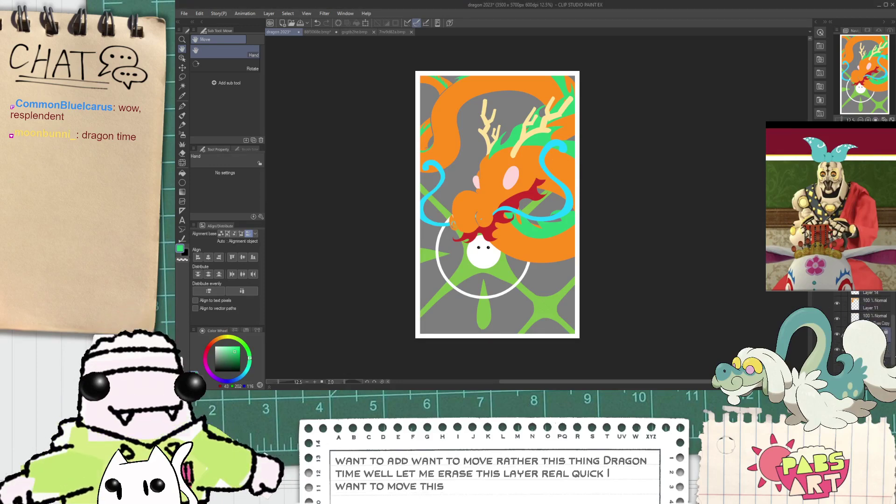
left_click_drag(875, 335, 873, 292)
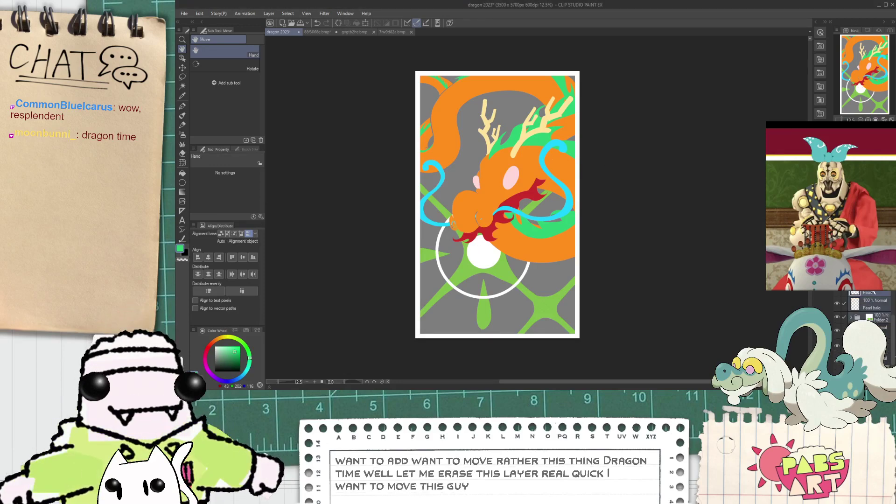
scroll(872, 292, "up", 1)
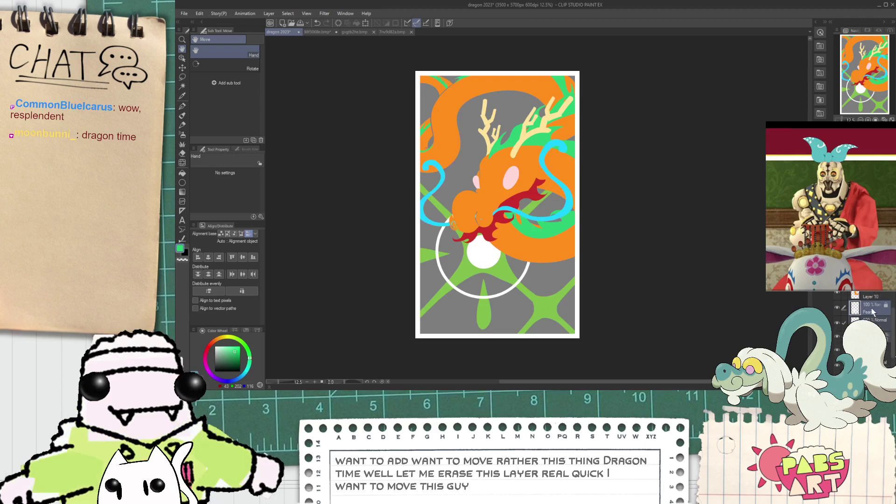
left_click_drag(873, 308, 872, 280)
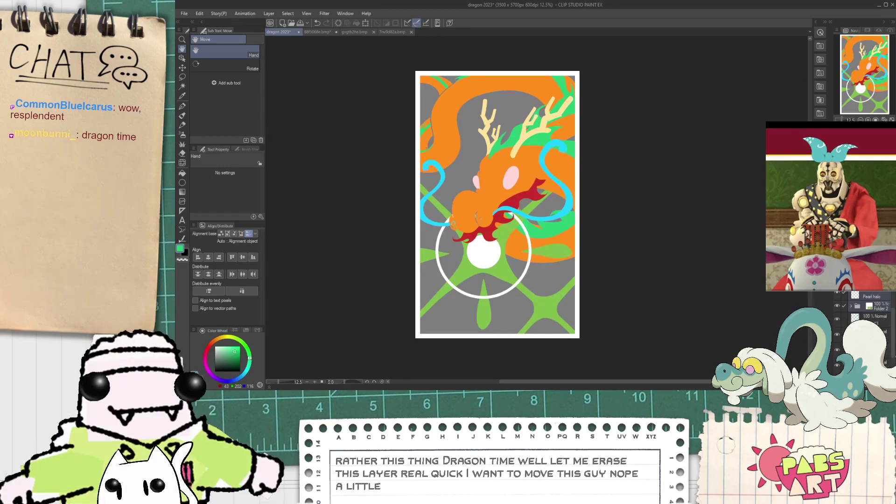
- Examine how the pearl, halo and green star pattern sit against the dragon, both up close and as a whole
scroll(409, 210, "down", 4)
scroll(397, 179, "up", 6)
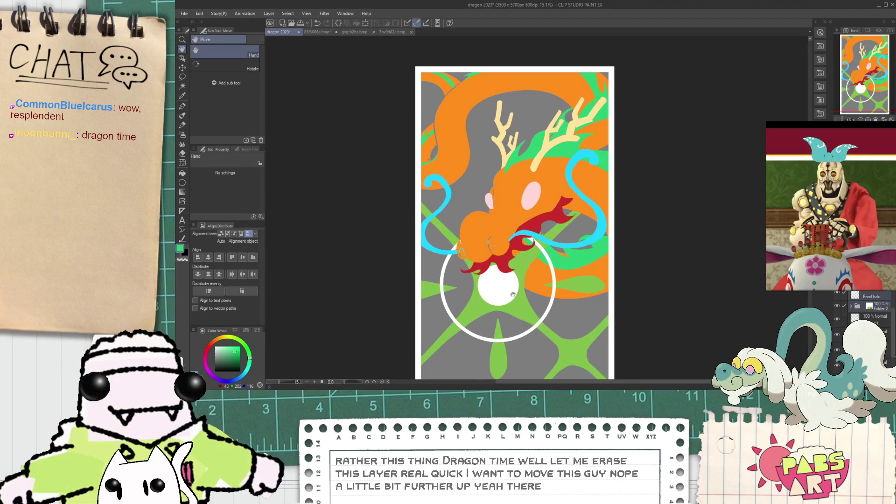
scroll(512, 295, "up", 1)
scroll(527, 257, "down", 2)
scroll(545, 220, "up", 2)
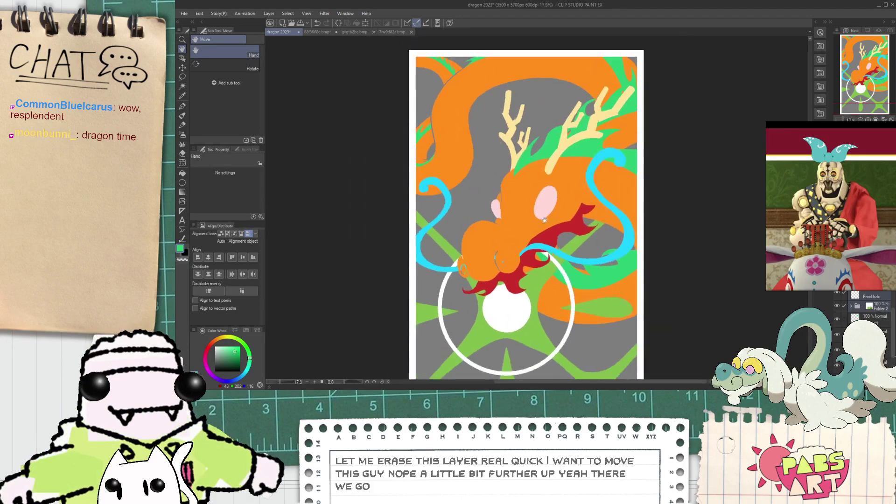
scroll(566, 280, "down", 2)
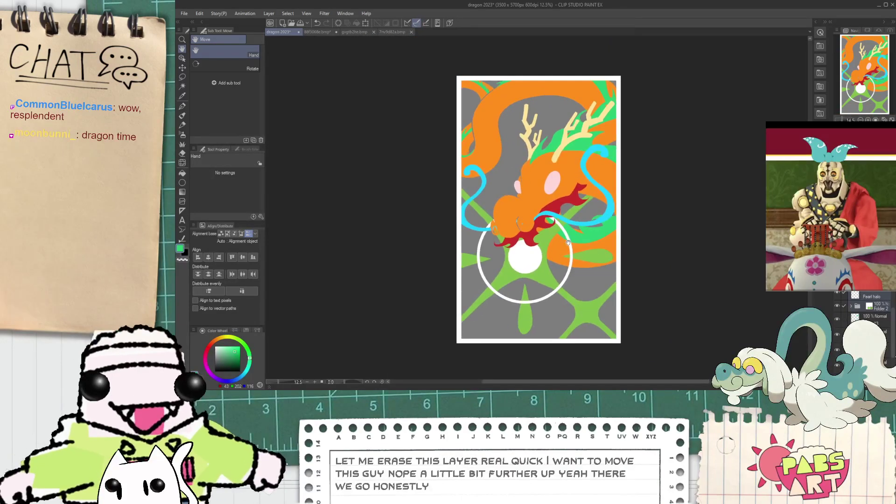
scroll(568, 236, "up", 1)
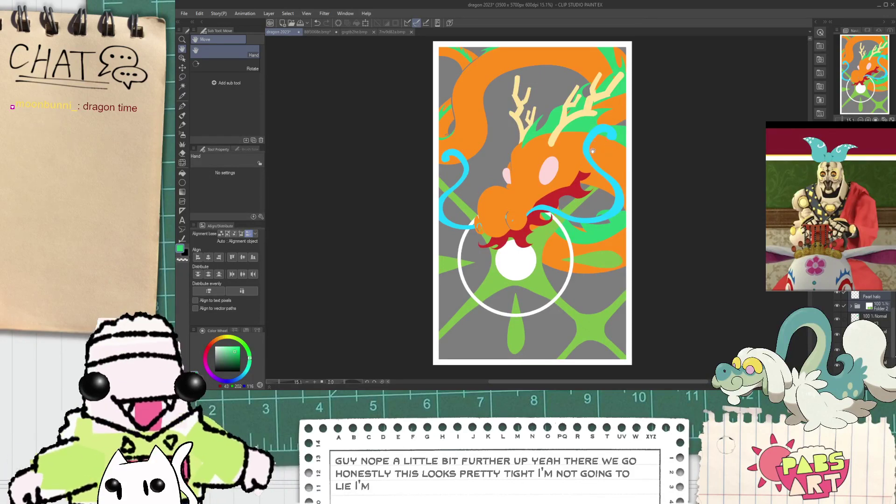
left_click_drag(575, 96, 568, 112)
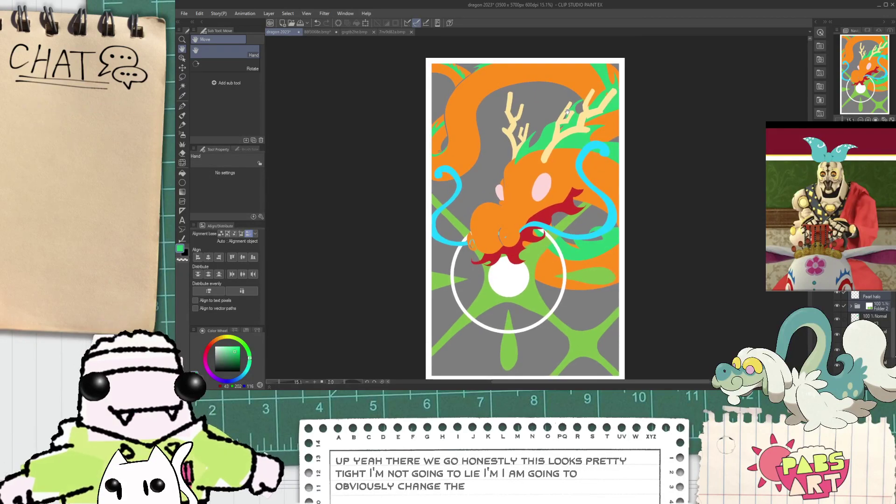
scroll(559, 195, "down", 2)
left_click_drag(564, 239, 565, 221)
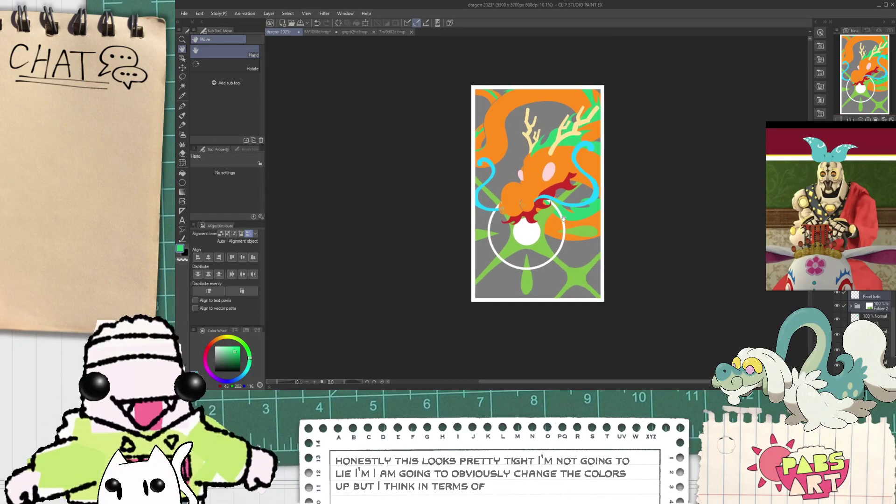
scroll(561, 214, "up", 2)
scroll(574, 233, "down", 1)
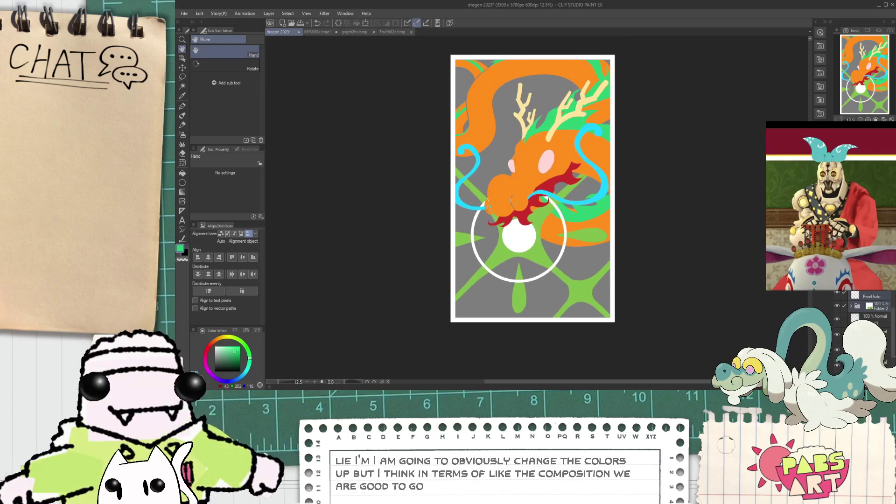
- Look through the layer stack and recheck the overall composition of the dragon and pearl
scroll(862, 297, "down", 1)
scroll(861, 298, "down", 2)
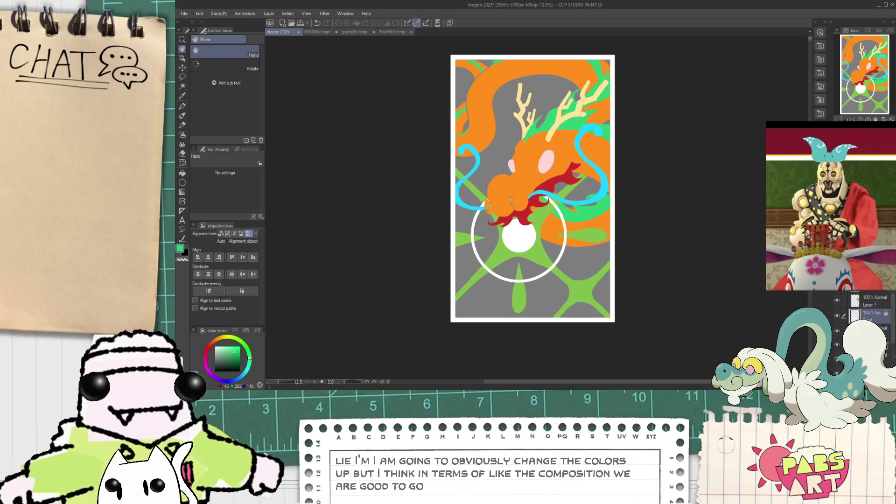
scroll(856, 317, "down", 2)
scroll(644, 240, "up", 3)
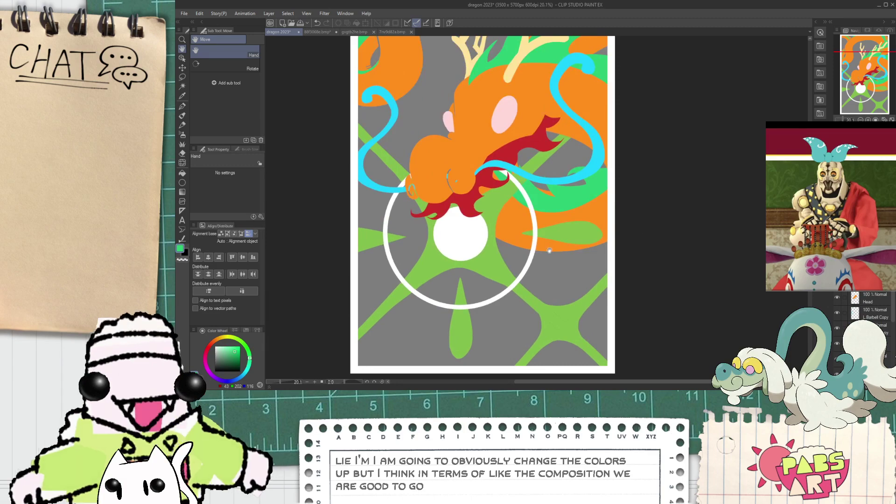
left_click_drag(549, 249, 570, 280)
scroll(571, 280, "down", 2)
left_click_drag(542, 194, 547, 205)
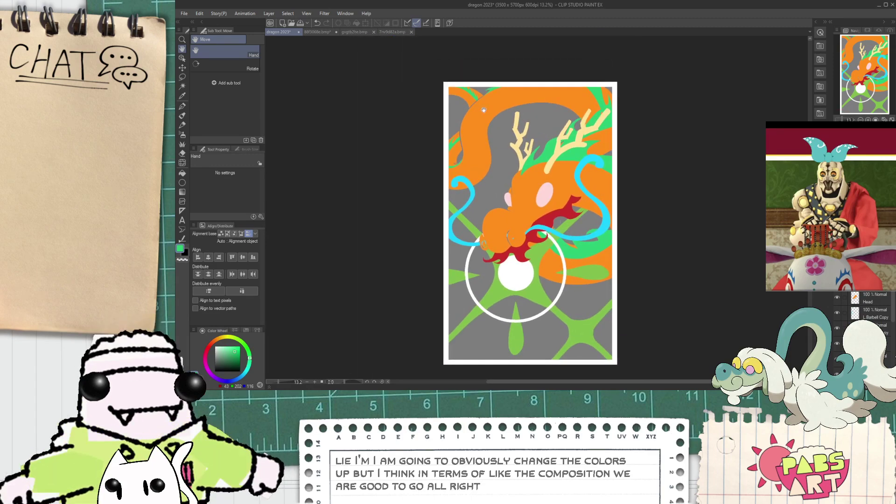
scroll(496, 108, "up", 3)
scroll(496, 108, "down", 3)
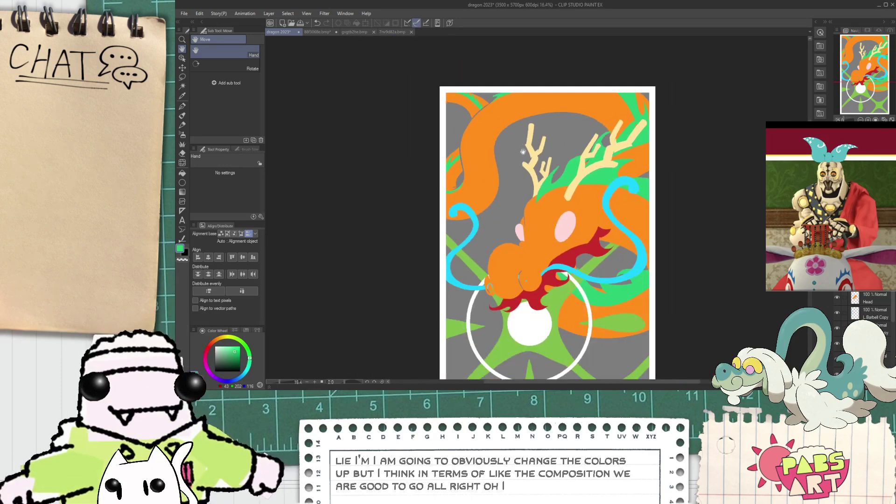
scroll(537, 327, "up", 1)
scroll(876, 317, "up", 1)
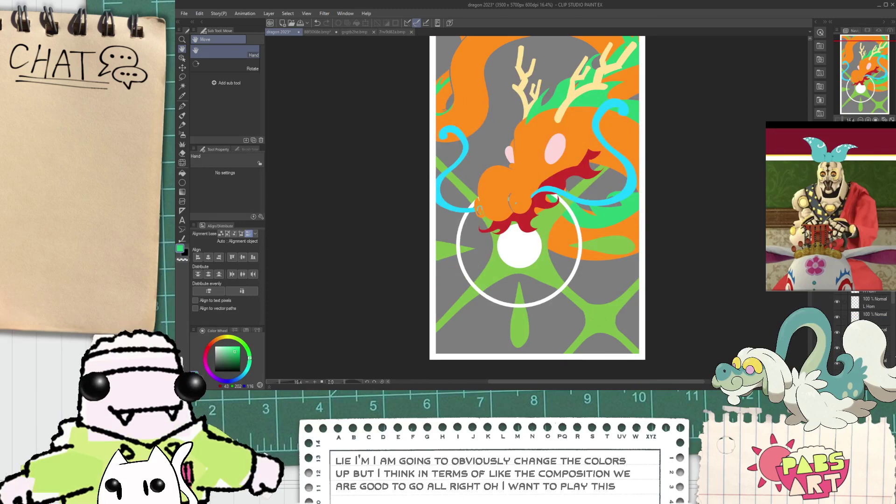
scroll(873, 311, "up", 1)
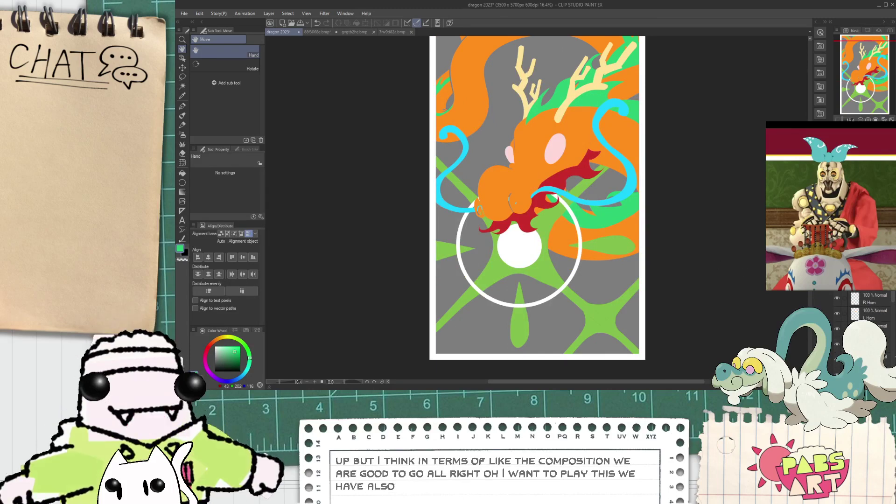
left_click(872, 282)
scroll(868, 308, "down", 9)
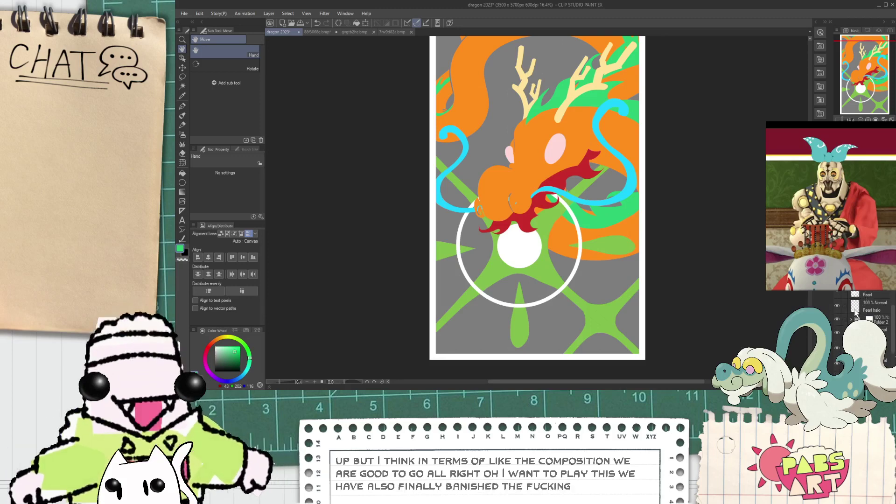
- Merge all visible layers of the dragon artwork into one layer and check the composition
scroll(857, 310, "up", 3)
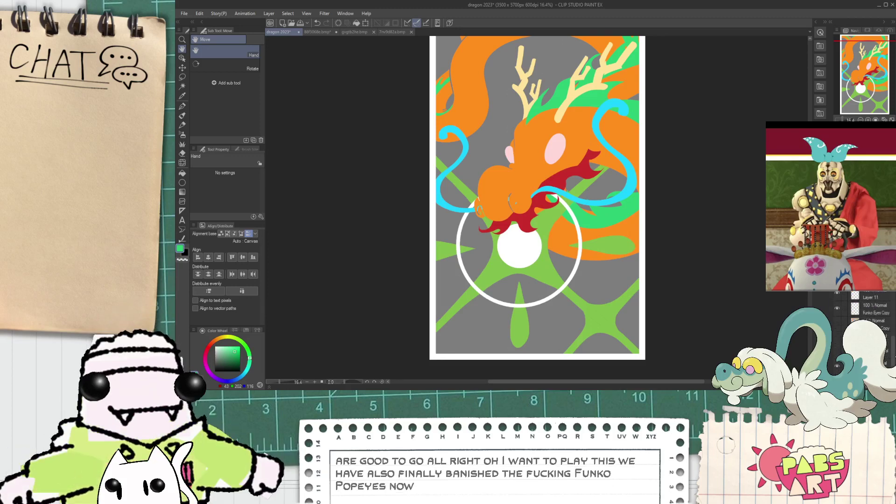
scroll(869, 310, "down", 5)
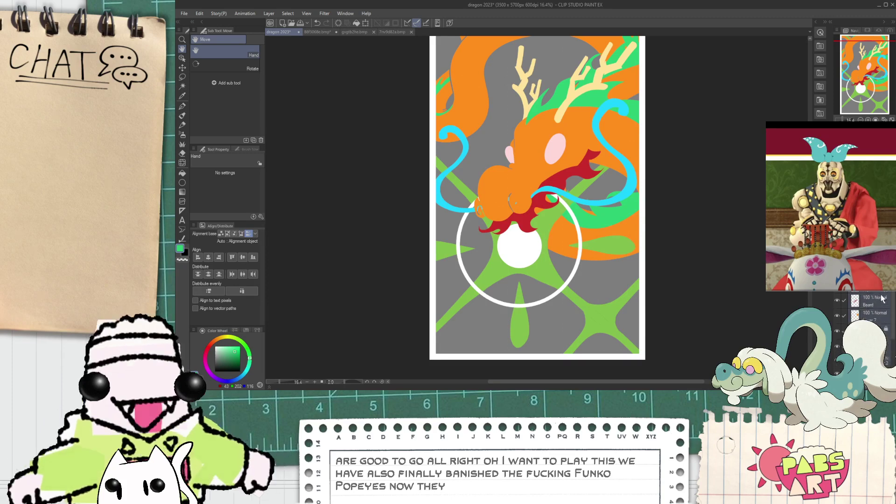
scroll(871, 310, "down", 8)
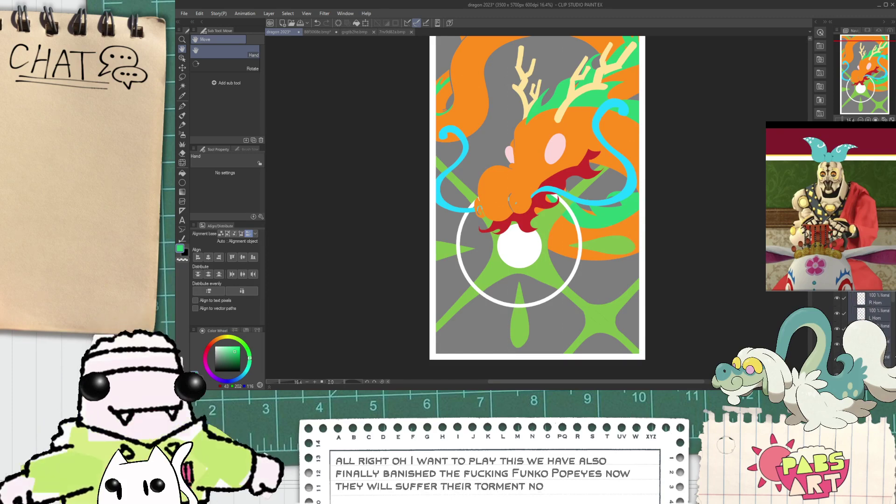
left_click(872, 356)
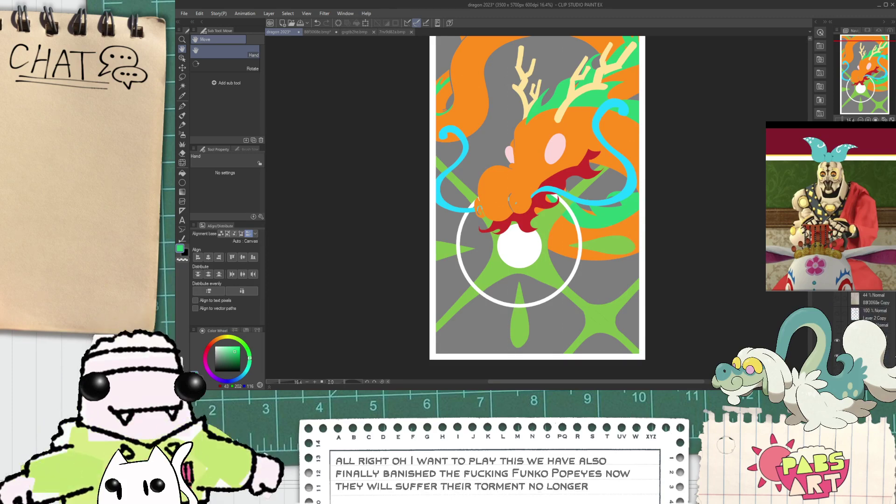
scroll(871, 308, "up", 1)
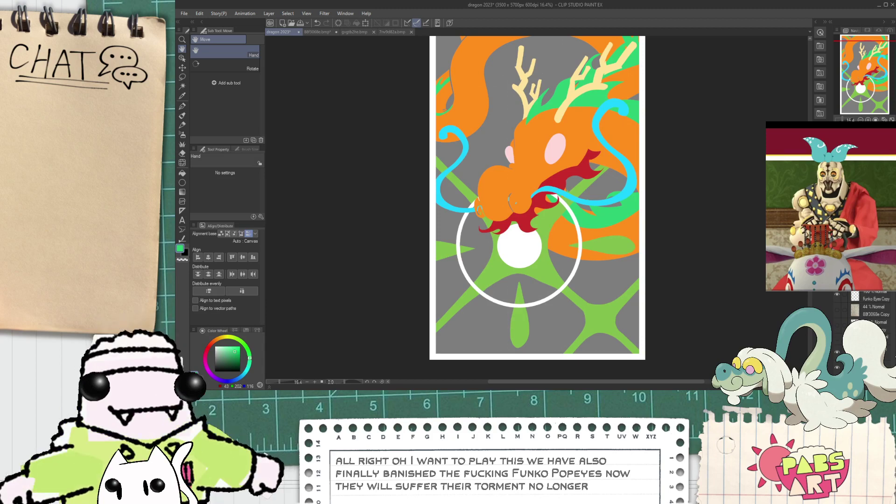
key("ctrl+shift+e")
scroll(667, 122, "down", 2)
scroll(637, 72, "up", 2)
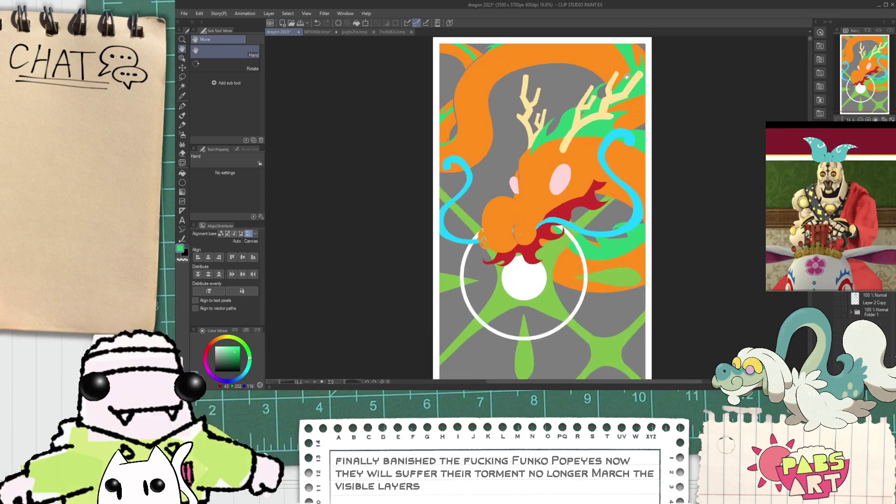
scroll(632, 74, "down", 3)
scroll(603, 66, "up", 2)
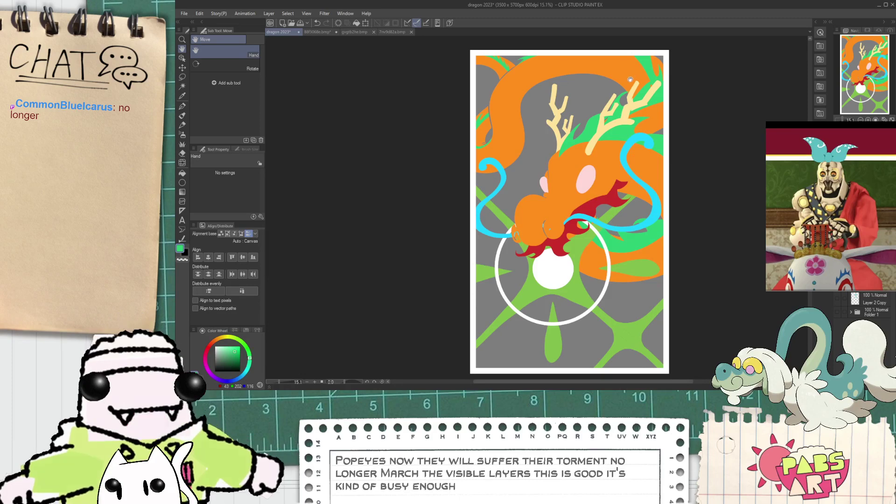
- Check what the merged layer contains by hiding and showing it, and undo the merge of the visible layers
left_click(838, 285)
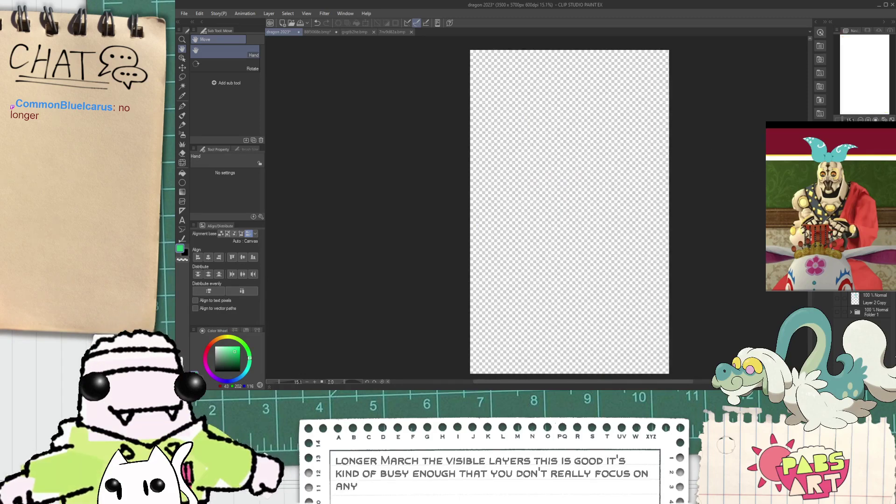
left_click(838, 285)
key("ctrl+z")
key("ctrl+z")
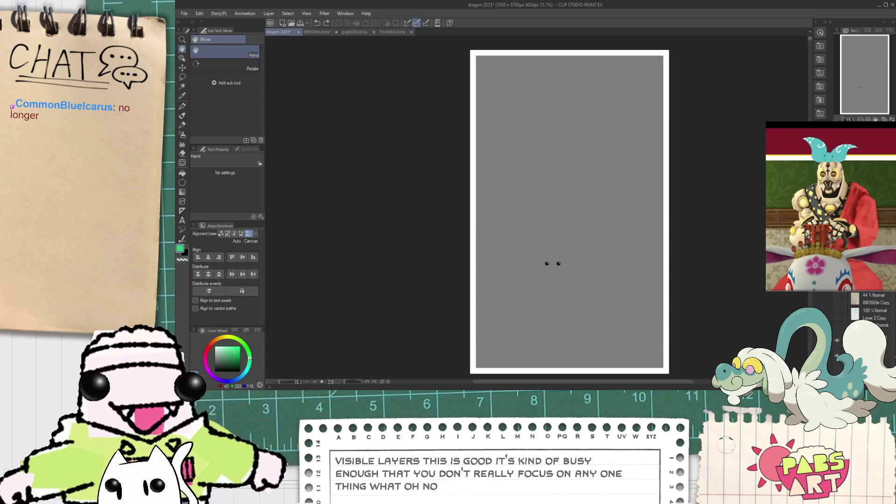
key("ctrl+y")
key("ctrl+y")
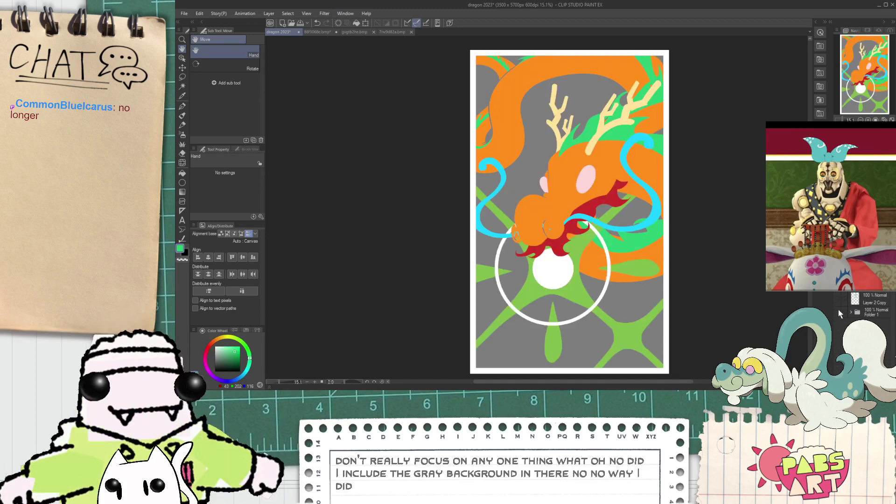
key("ctrl+z")
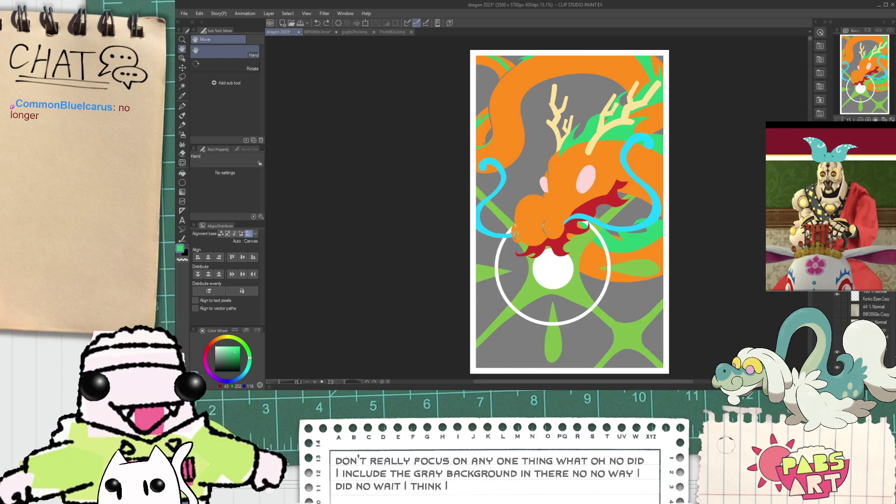
key("ctrl+y")
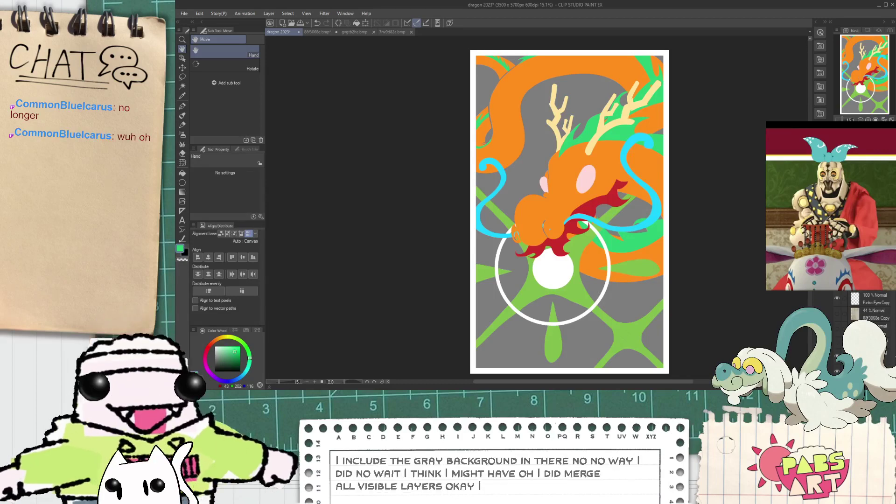
- Try a green and yellow gradient map on the compiled dragon layer and examine its effect on the head and pearl
scroll(865, 327, "up", 1)
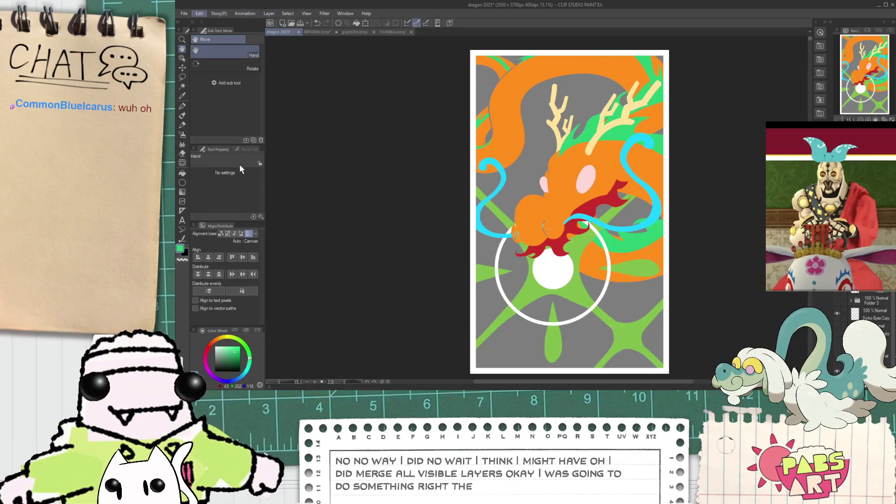
left_click(386, 277)
double_click(662, 220)
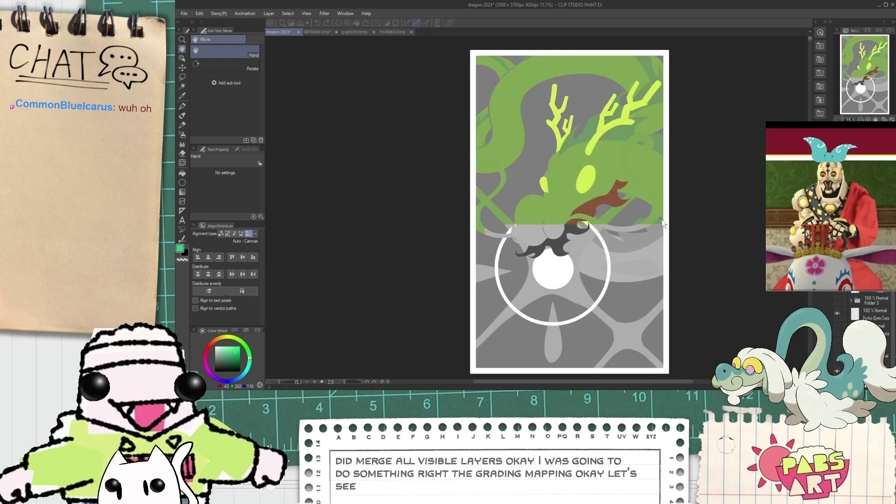
scroll(497, 269, "up", 3)
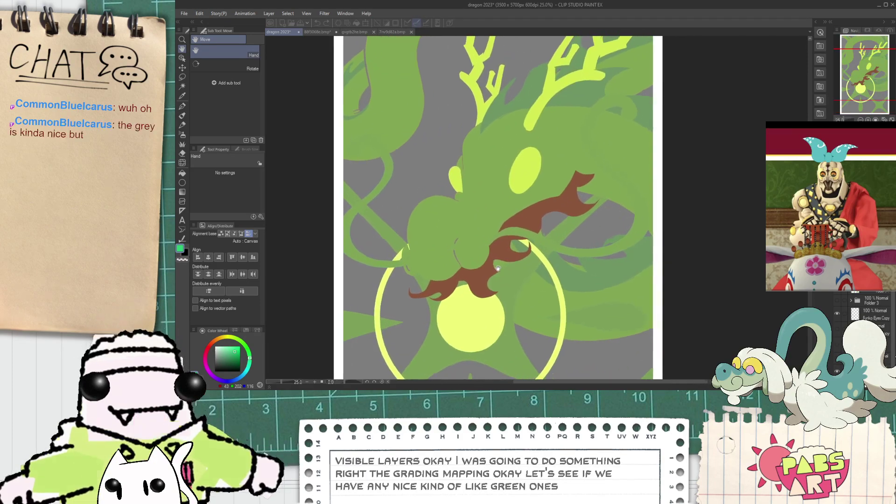
scroll(497, 268, "down", 2)
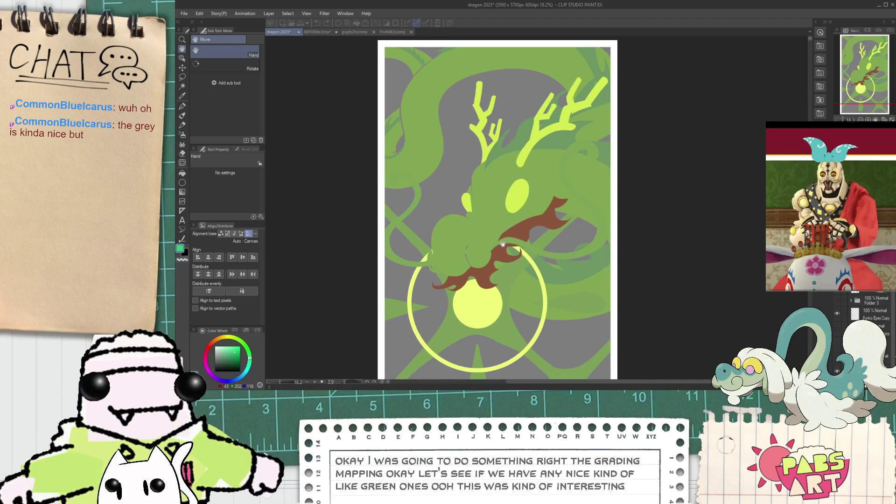
left_click_drag(506, 258, 466, 228)
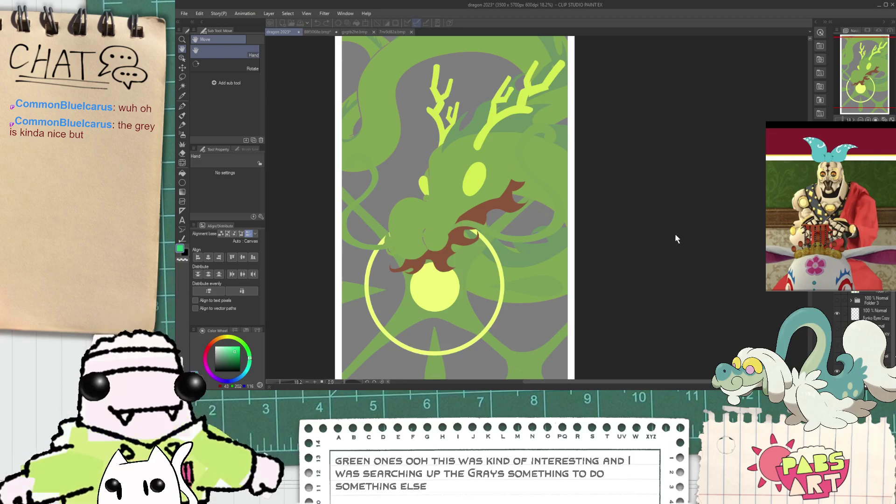
- Try shifting the colour nodes of the gradient map, and cancel the colour mapping
double_click(730, 167)
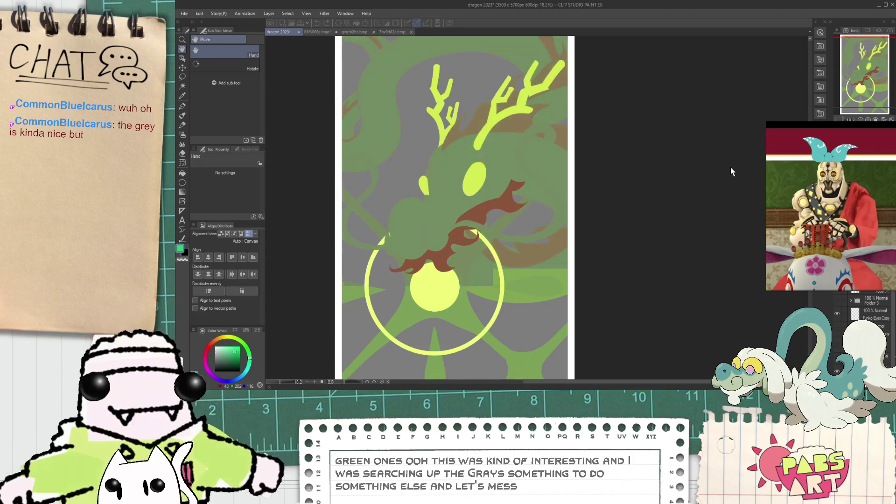
left_click_drag(712, 157, 704, 157)
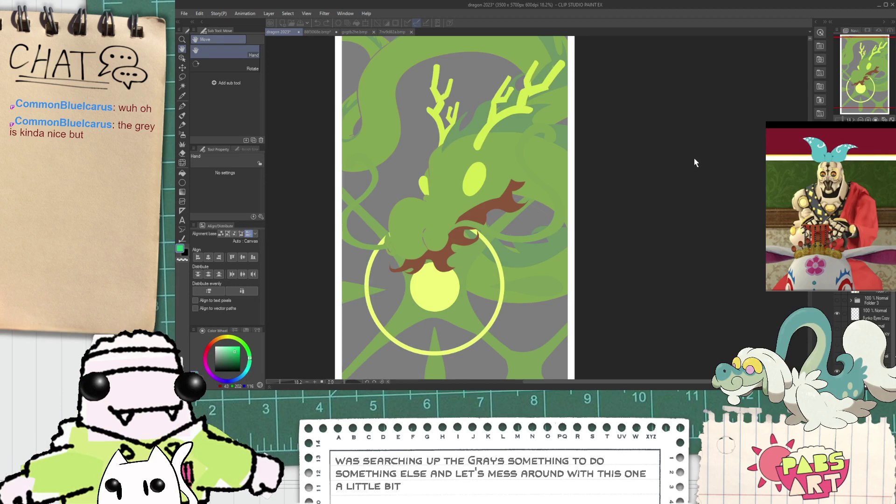
key("ctrl+z")
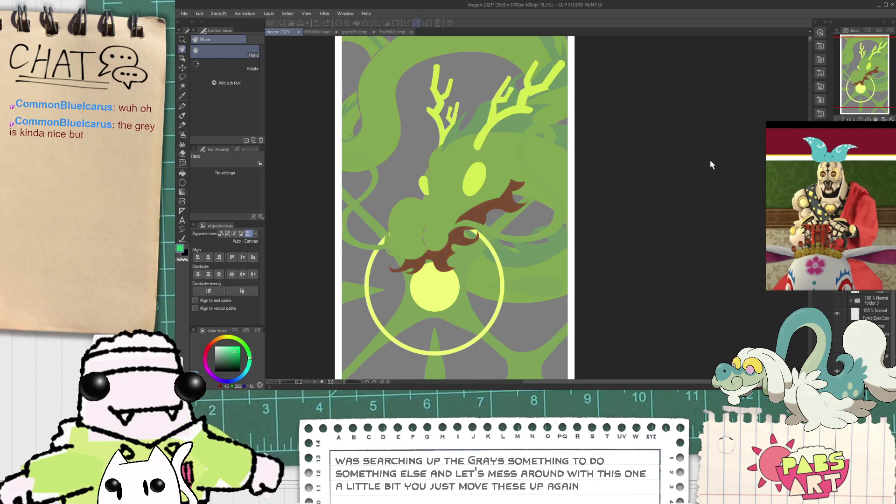
left_click_drag(713, 159, 757, 154)
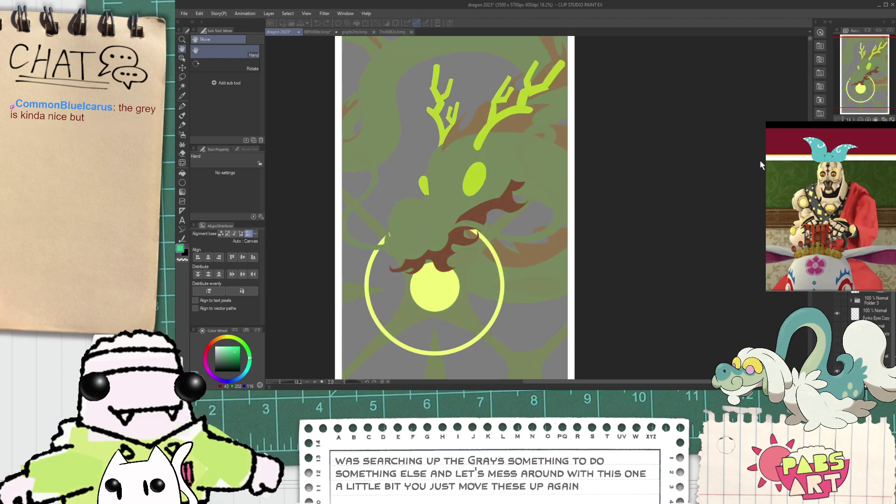
left_click(704, 156)
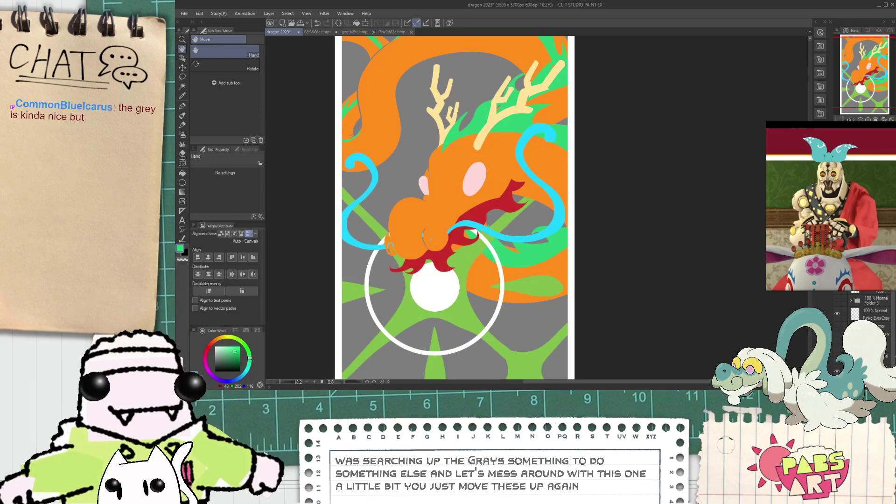
- Try to erase the blue whisker showing through the curled nostril line with the Hard eraser
scroll(508, 146, "down", 1)
scroll(508, 146, "up", 4)
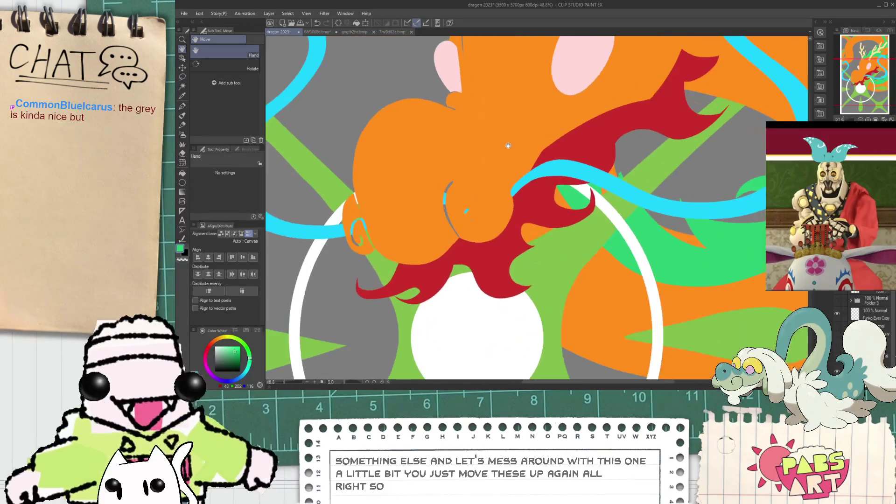
scroll(467, 168, "up", 2)
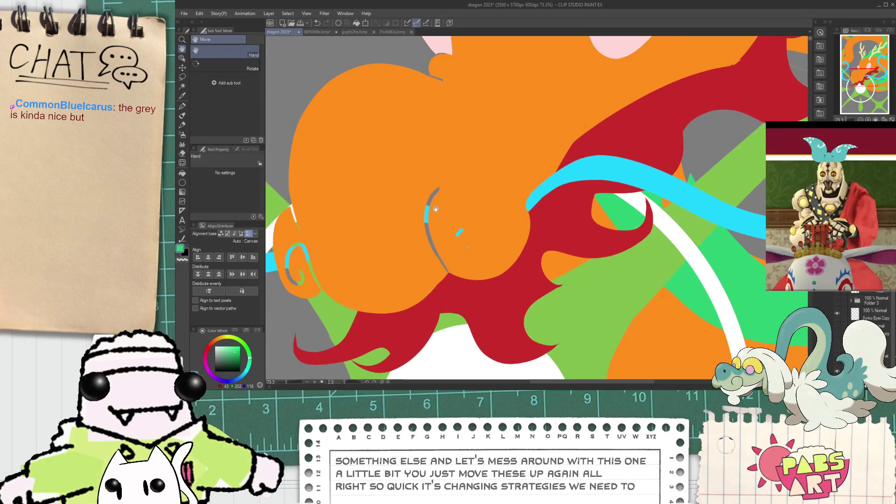
scroll(436, 208, "up", 3)
key("g")
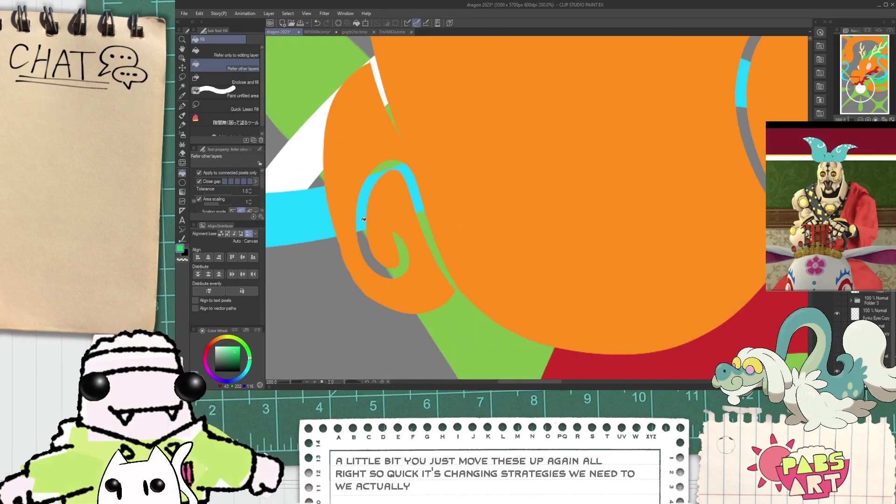
key("e")
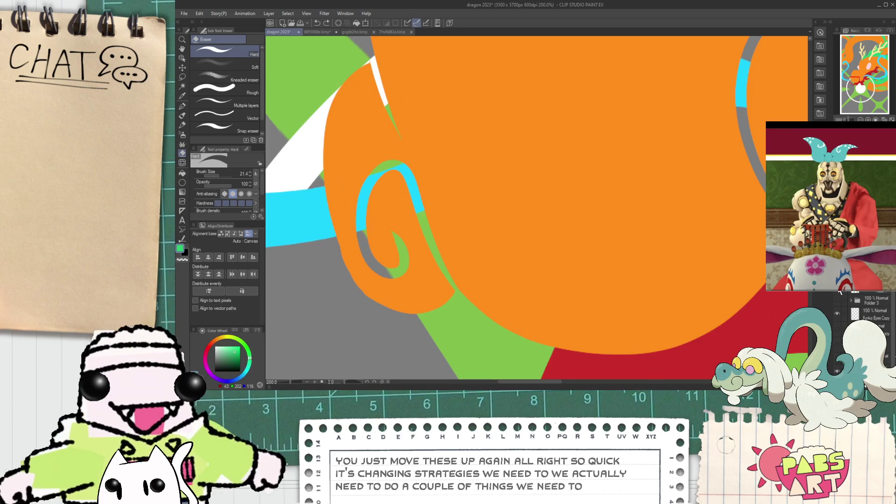
key("ctrl+y")
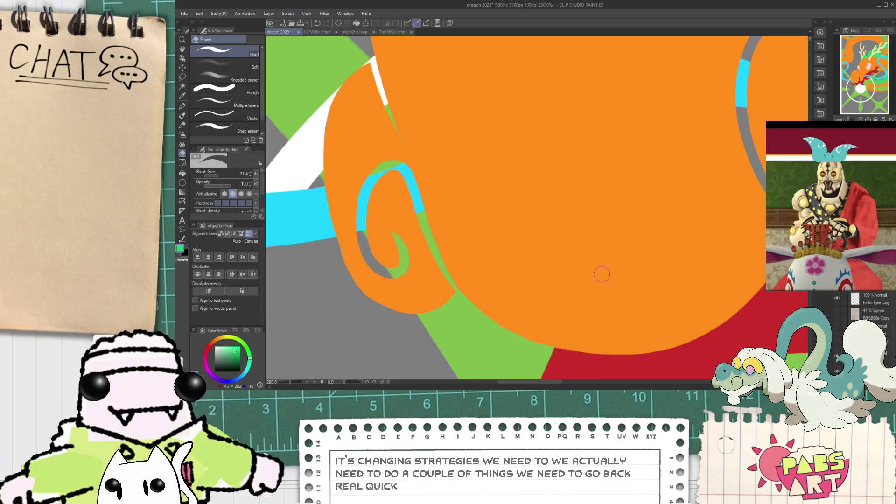
scroll(335, 228, "up", 2)
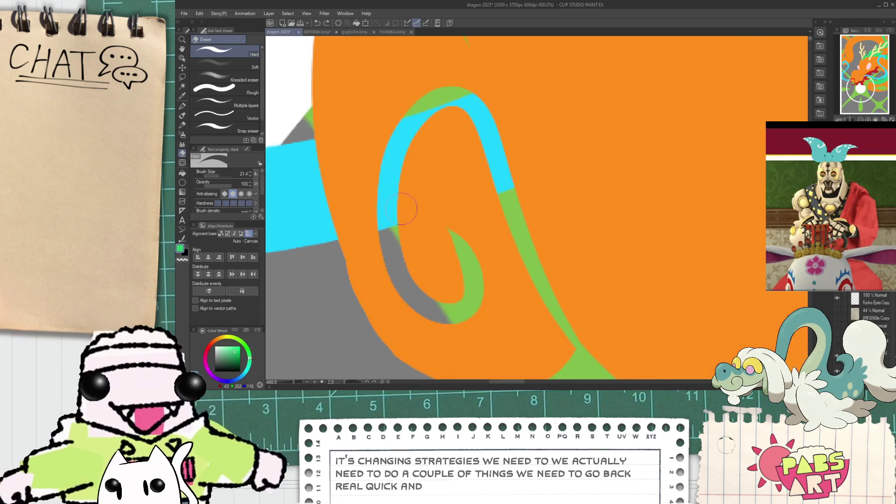
key("ctrl+z")
mouse_move(394, 249)
left_mouse_down()
mouse_move(405, 154)
mouse_move(389, 249)
mouse_move(399, 133)
left_mouse_up()
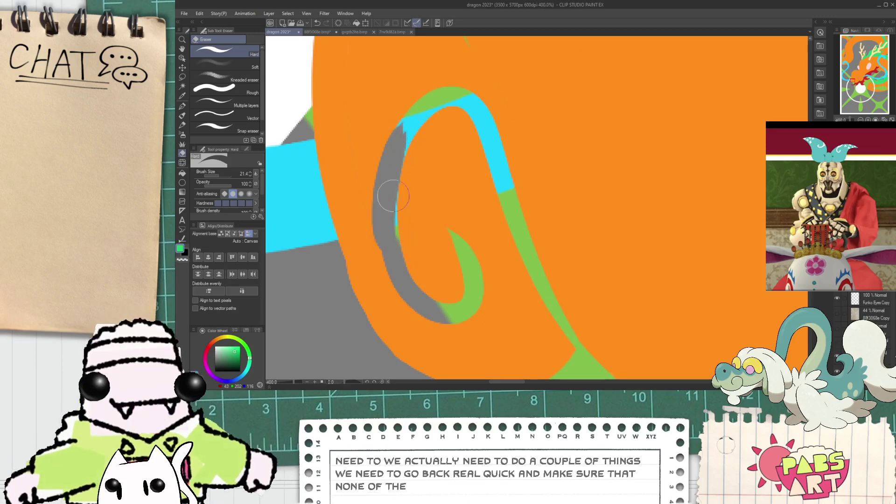
key("ctrl+z")
key("ctrl+z")
scroll(758, 285, "down", 6)
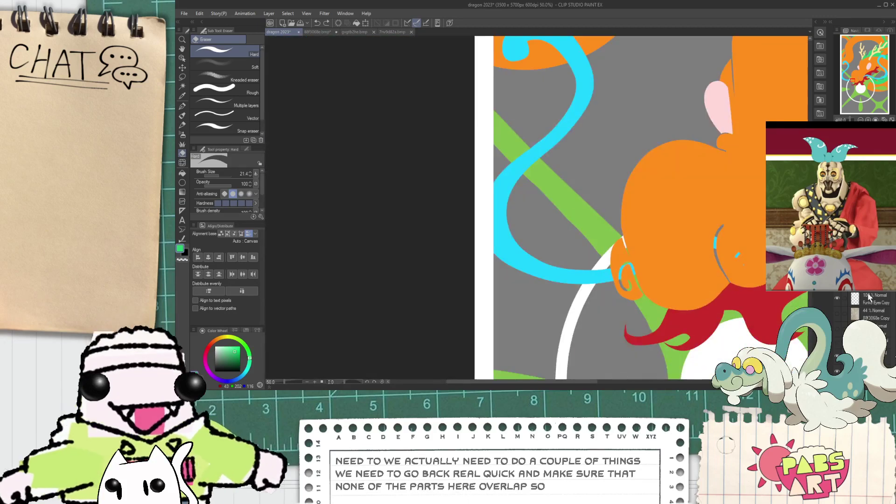
- Remove the compiled dragon layer and bring the original separate dragon parts back into view
key("h")
left_click_drag(757, 285, 613, 242)
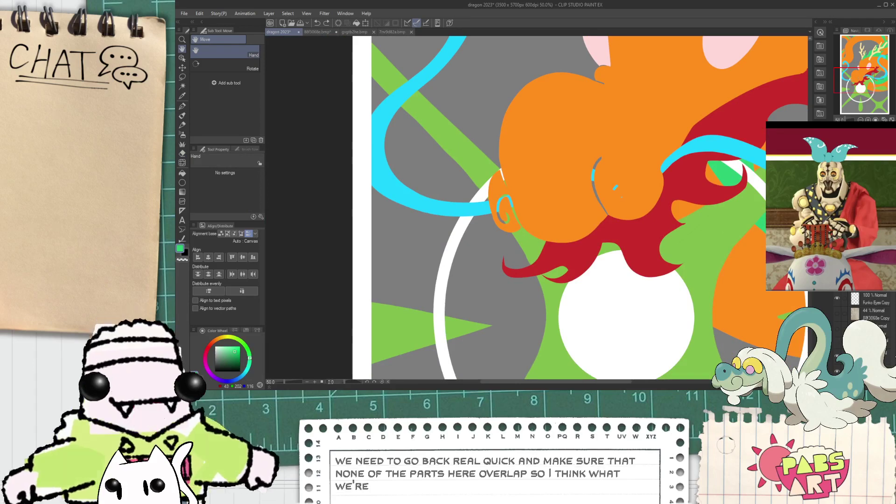
left_click(536, 153)
key("ctrl+minus")
key("ctrl+minus")
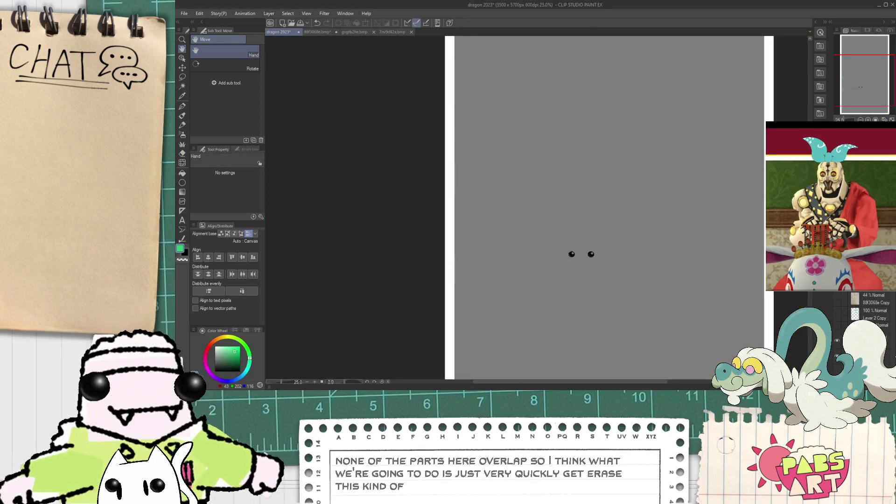
key("ctrl+z")
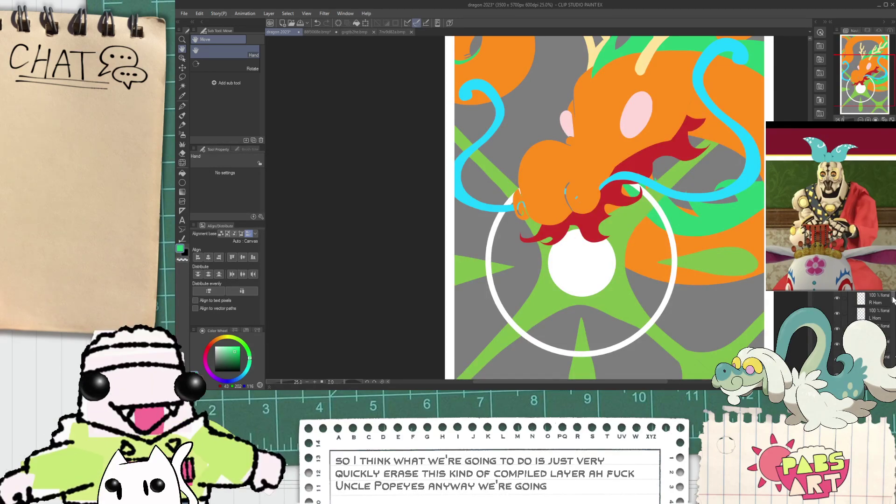
- Create a selection from the contents of the dragon's orange head layer
left_click_drag(894, 299, 894, 308)
left_click(862, 325, "ctrl")
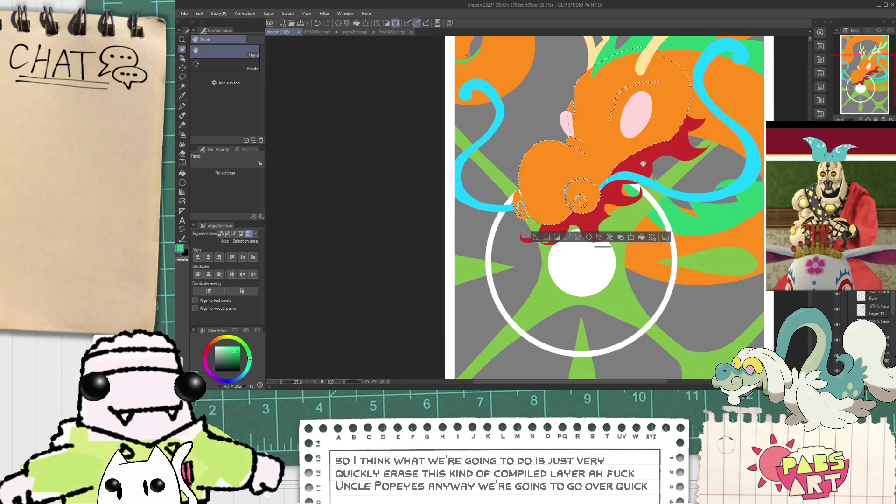
left_click_drag(614, 90, 575, 177)
scroll(574, 178, "up", 4)
scroll(583, 190, "down", 2)
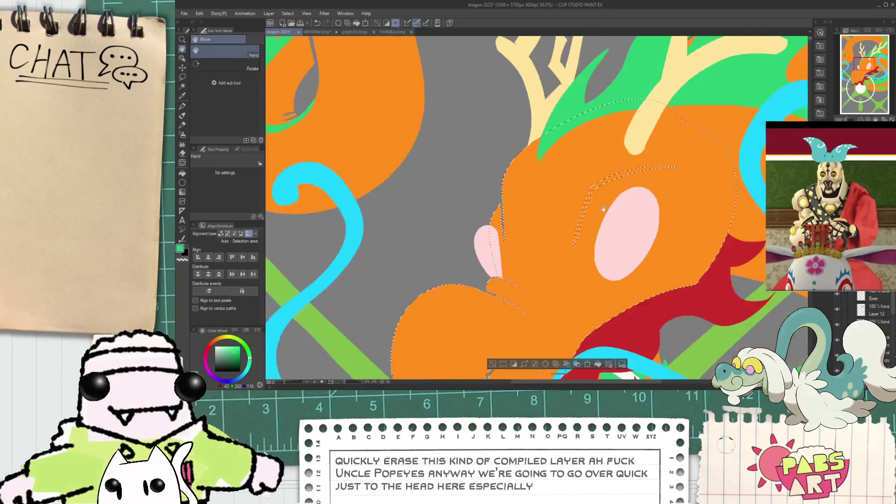
- Within the inverted head selection, erase the colours showing through the far nostril's curled lines with the Multiple layers eraser at size 56
left_click_drag(589, 229, 582, 59)
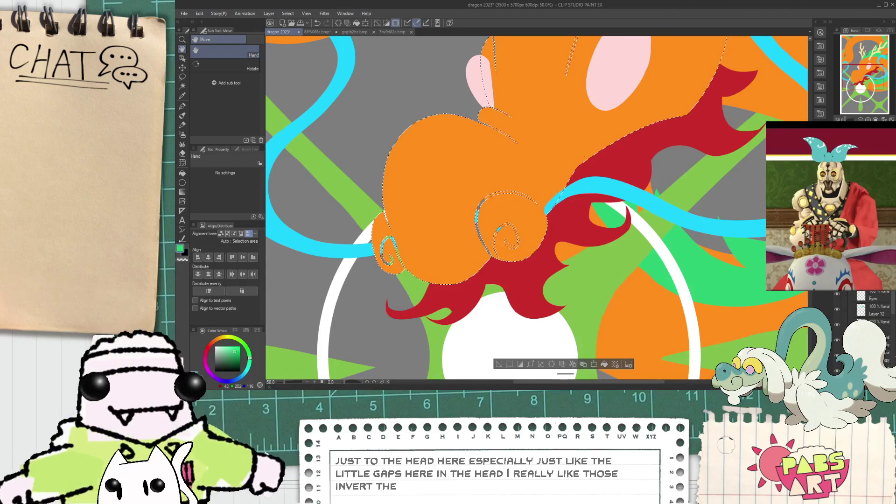
key("e")
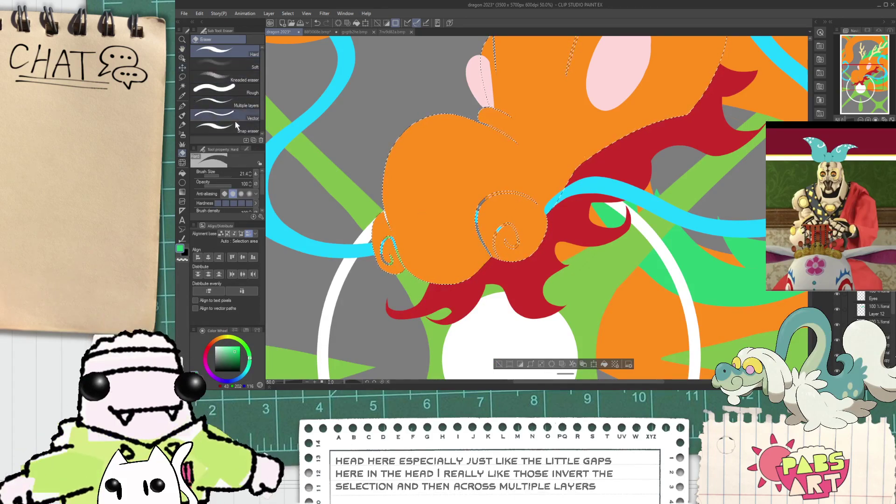
left_click(224, 103)
scroll(377, 252, "up", 3)
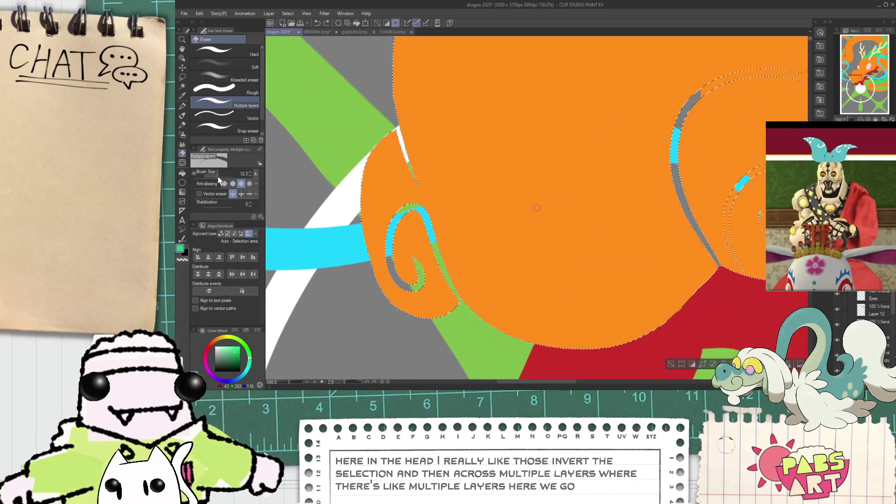
left_click_drag(218, 175, 231, 179)
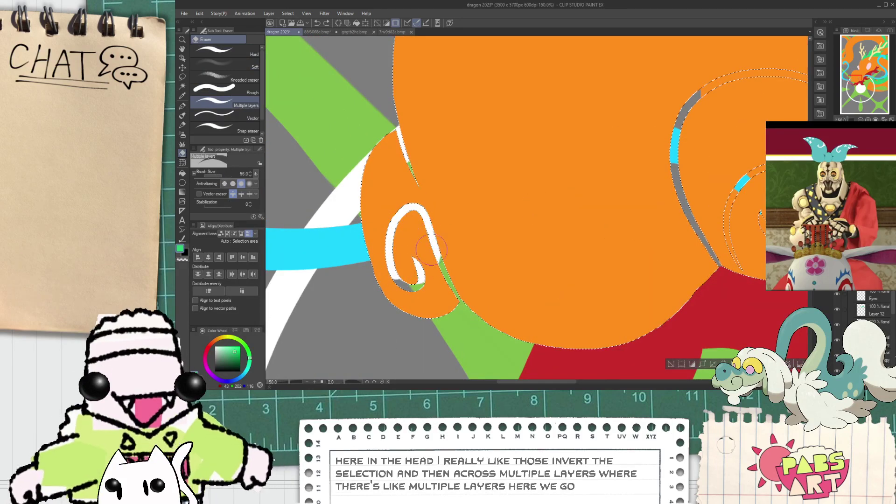
left_click_drag(430, 250, 408, 140)
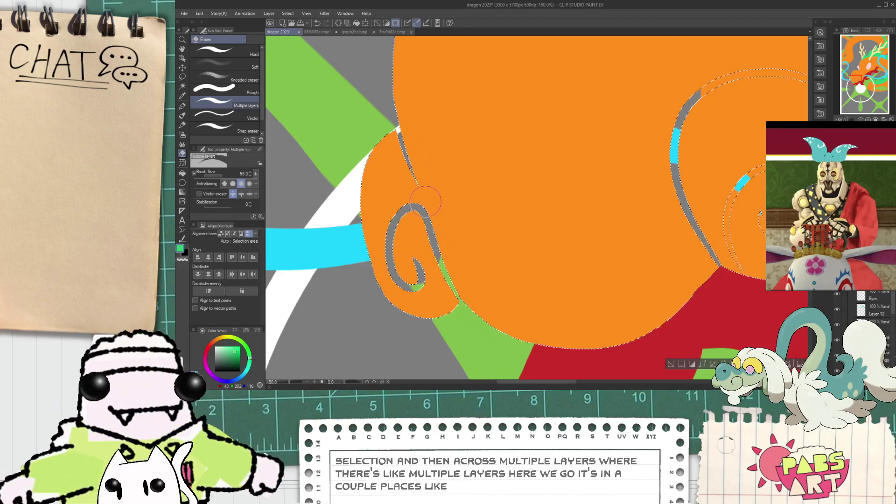
left_click_drag(403, 105, 416, 166)
scroll(478, 188, "down", 3)
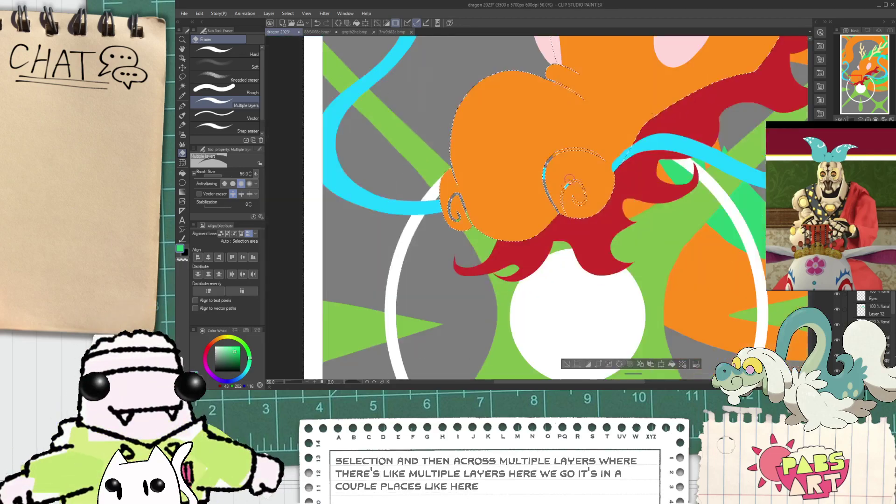
- Erase every layer showing through the near nostril's outer curve and inner spiral
scroll(570, 179, "up", 3)
mouse_move(538, 200)
left_mouse_down()
mouse_move(545, 112)
mouse_move(559, 120)
mouse_move(541, 141)
mouse_move(598, 118)
left_mouse_up()
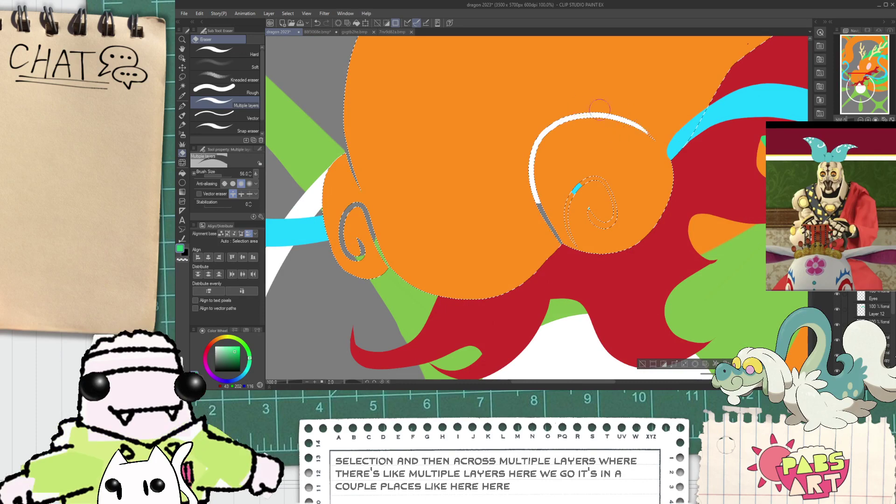
left_click_drag(647, 139, 651, 137)
mouse_move(602, 179)
left_mouse_down()
mouse_move(580, 210)
mouse_move(614, 208)
left_mouse_up()
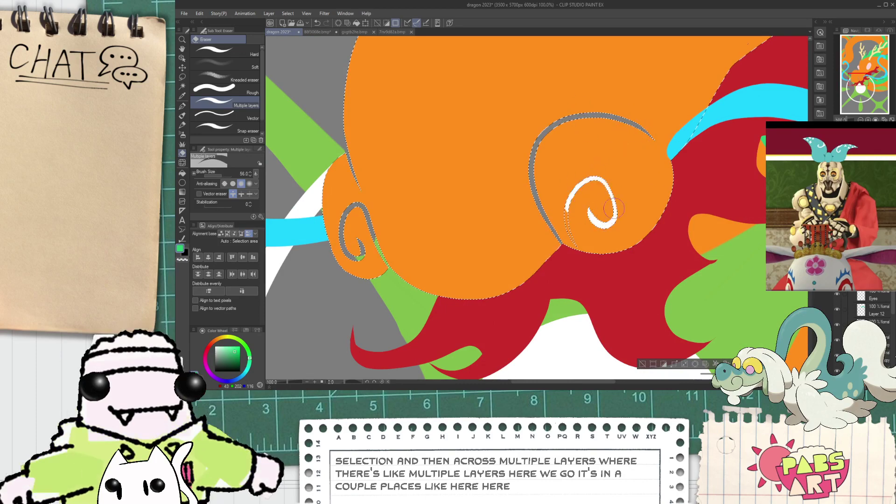
left_click_drag(581, 241, 579, 242)
scroll(580, 240, "down", 8)
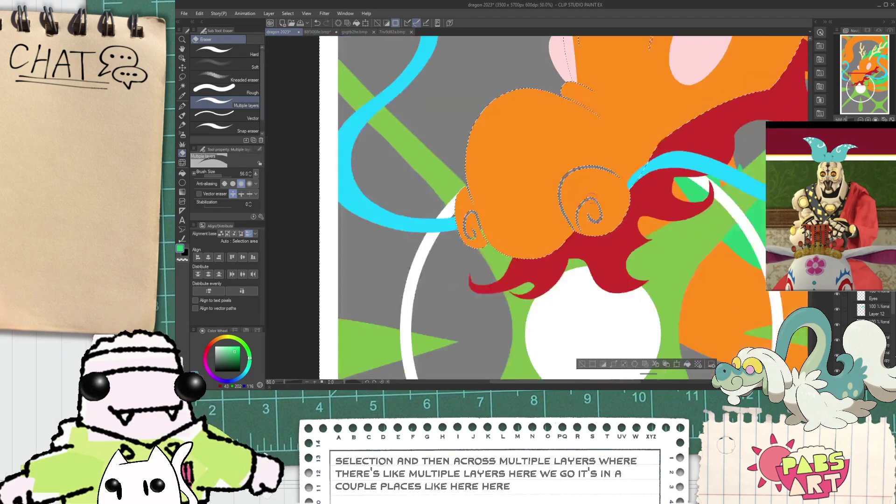
- Erase the layers behind the two crease lines between the snout and the far eye
scroll(616, 147, "up", 4)
scroll(616, 147, "up", 6)
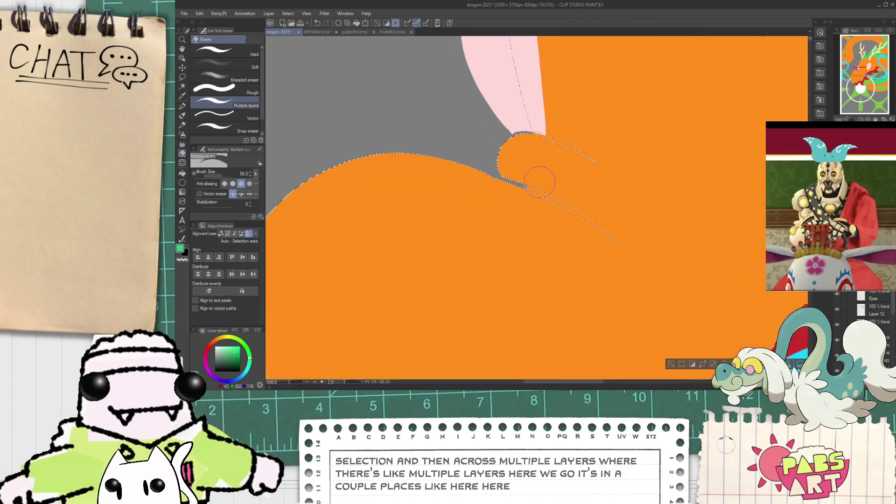
left_click_drag(516, 183, 618, 243)
left_click_drag(603, 166, 545, 132)
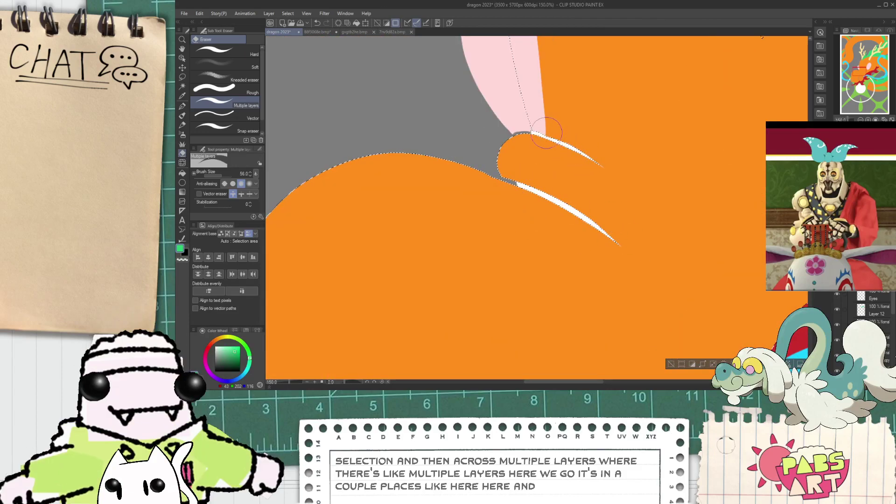
scroll(584, 191, "down", 4)
- Erase the layers behind the brow line above the near eye and clear the selection
scroll(624, 172, "down", 2)
scroll(616, 140, "up", 5)
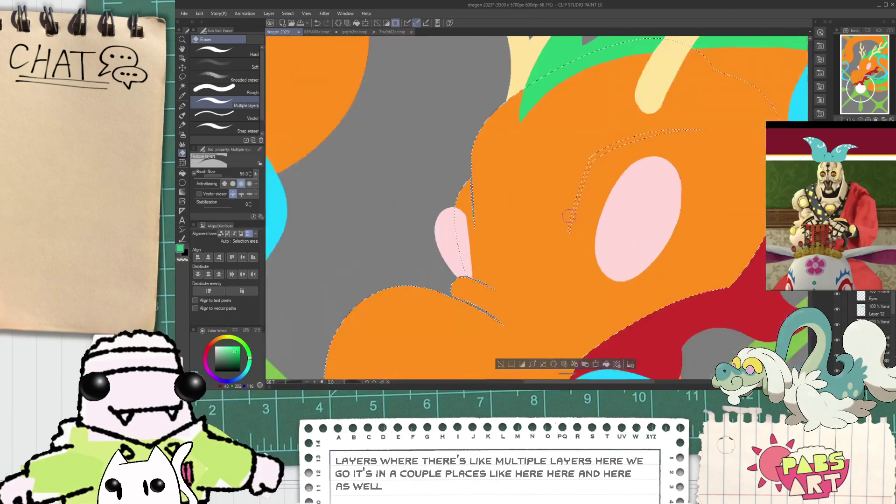
mouse_move(569, 242)
left_mouse_down()
mouse_move(608, 113)
mouse_move(575, 232)
mouse_move(623, 108)
mouse_move(662, 111)
mouse_move(738, 95)
mouse_move(650, 107)
left_mouse_up()
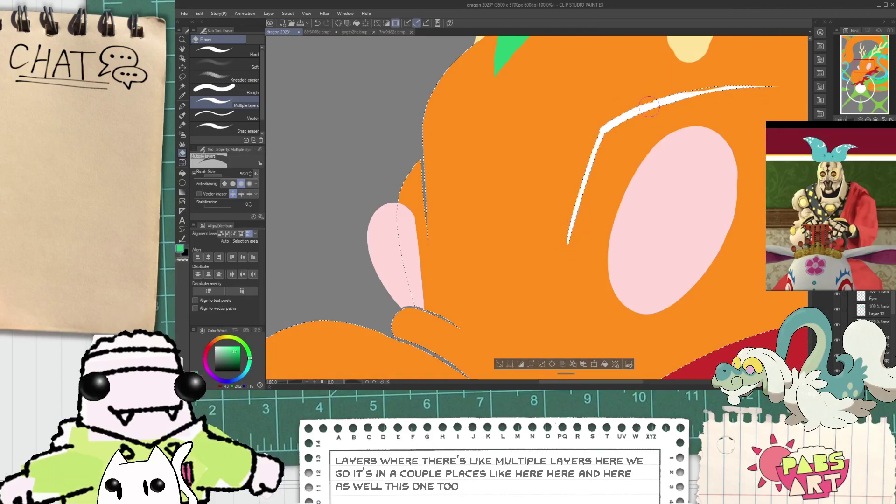
left_click_drag(735, 111, 731, 117)
scroll(698, 188, "down", 4)
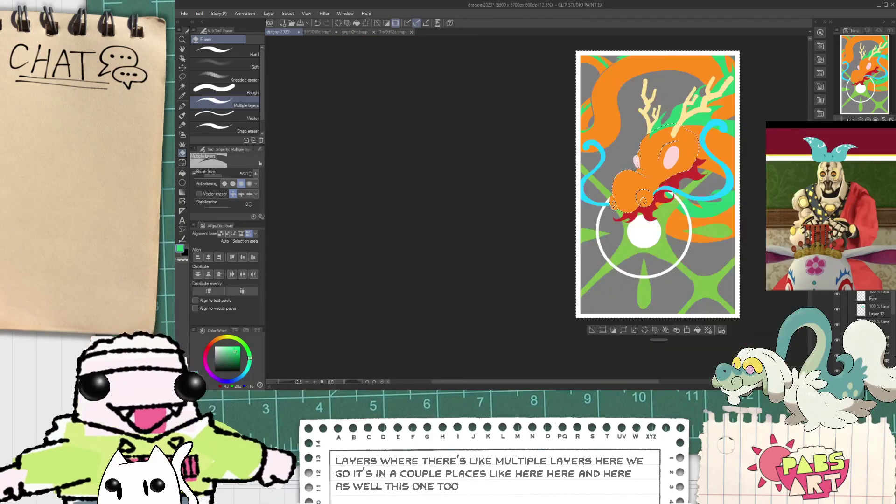
scroll(677, 107, "up", 1)
scroll(675, 107, "down", 1)
key("space")
left_click_drag(641, 100, 520, 148)
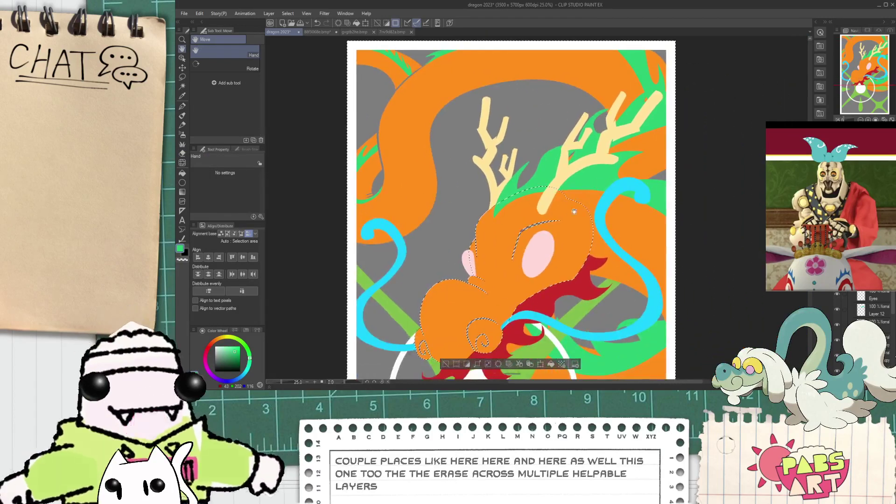
left_click(445, 364)
scroll(448, 356, "down", 2)
left_click_drag(448, 356, 472, 244)
scroll(476, 244, "up", 3)
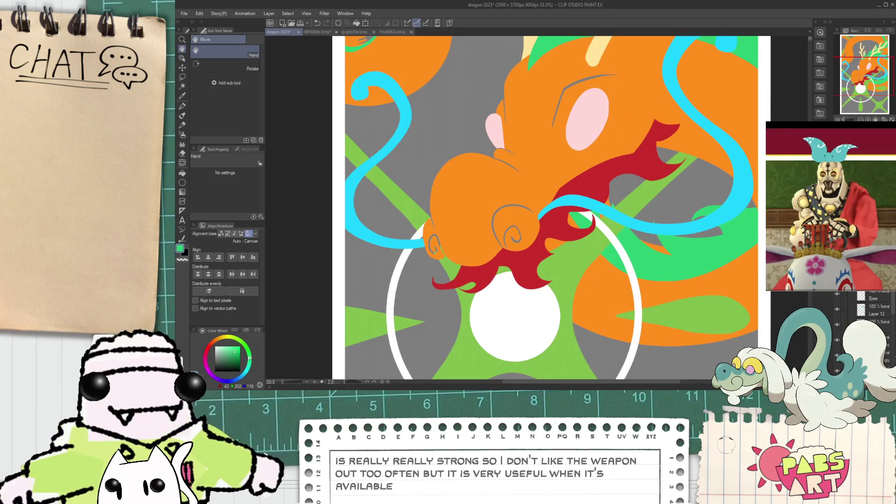
scroll(714, 318, "down", 1)
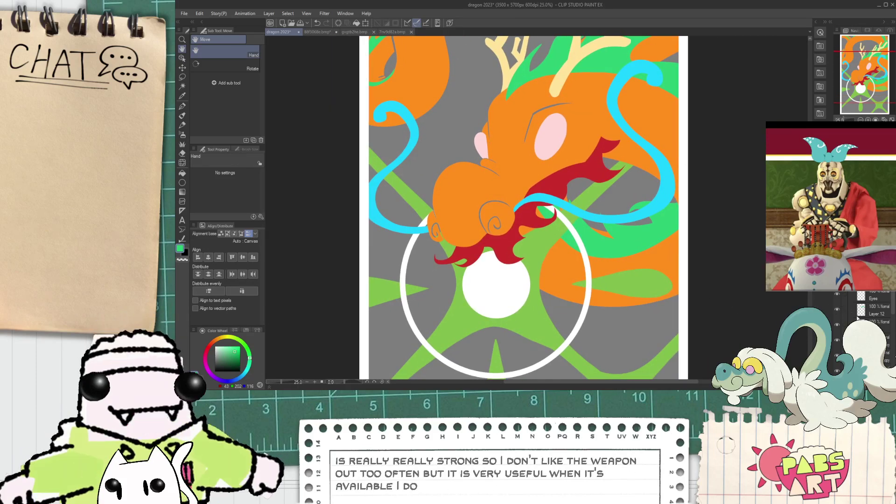
- Toggle individual dragon layers off and on to examine which ones hold the body parts behind the head
left_click(872, 323)
left_click(873, 313)
left_click(837, 310)
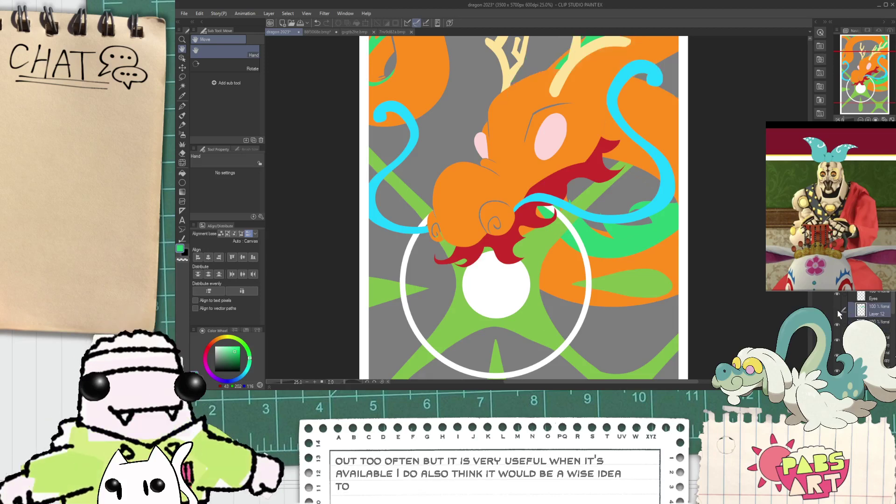
left_click(838, 310)
left_click(876, 323)
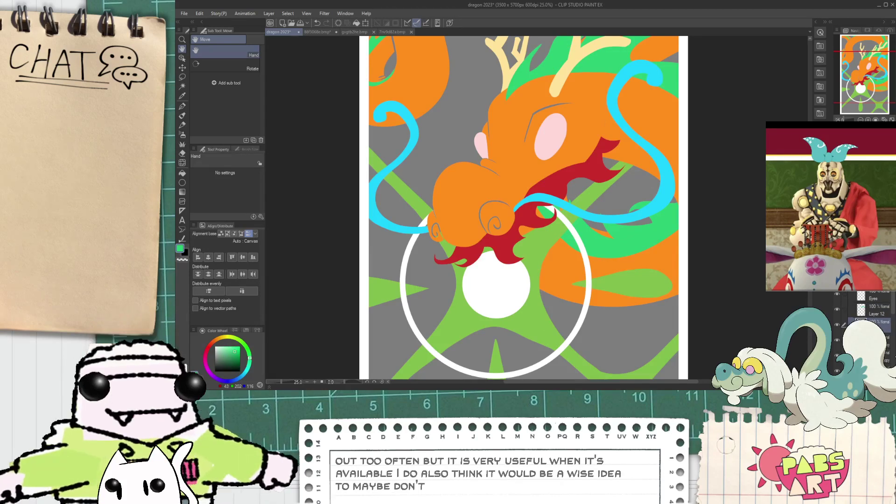
left_click_drag(893, 304, 893, 318)
left_click(884, 324)
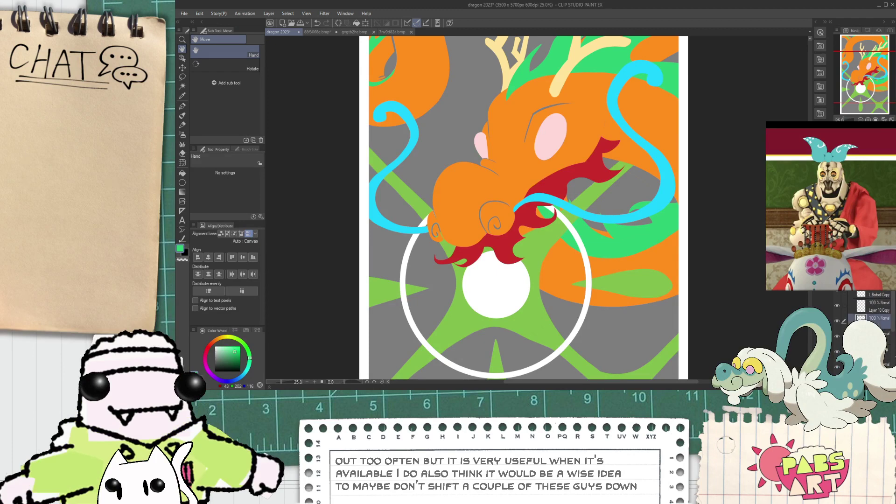
left_click(886, 337)
left_click(839, 337)
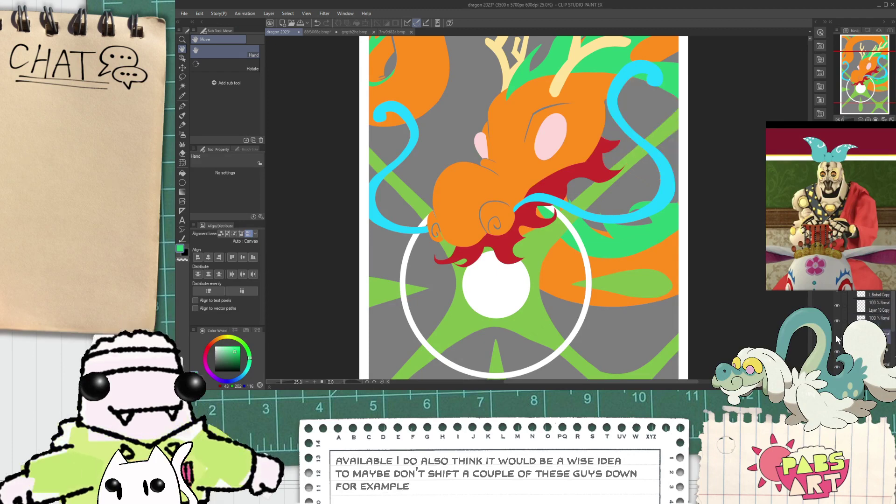
left_click(838, 337)
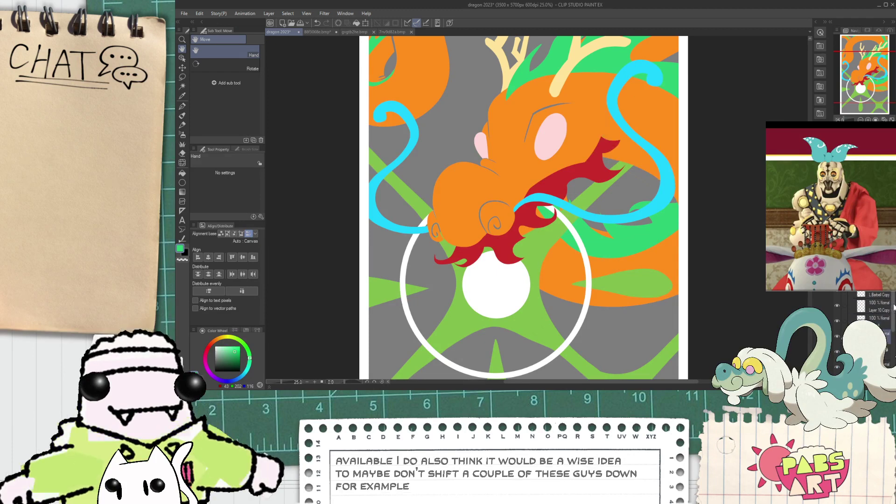
- Group the layers of the dragon's rear body section into one folder
scroll(887, 313, "up", 2)
left_click(867, 319)
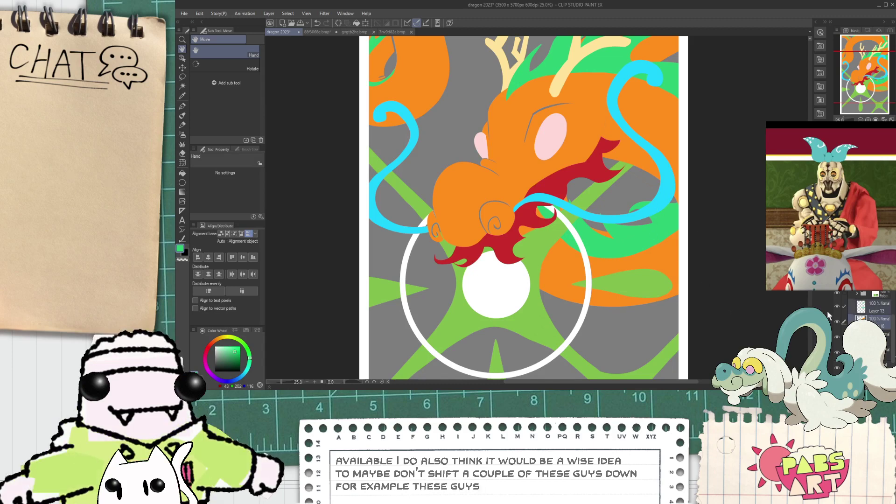
left_click(859, 283)
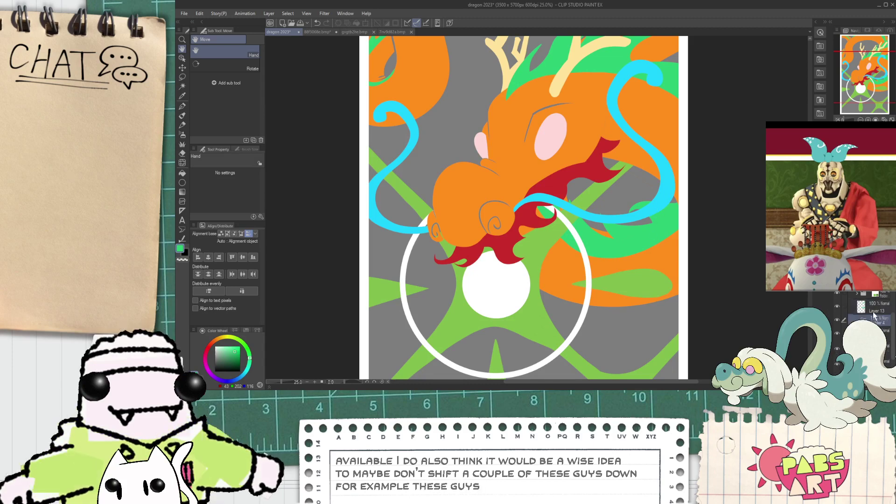
left_click(878, 320)
left_click_drag(870, 301, 872, 306)
left_click(882, 333, "shift")
left_click(857, 307)
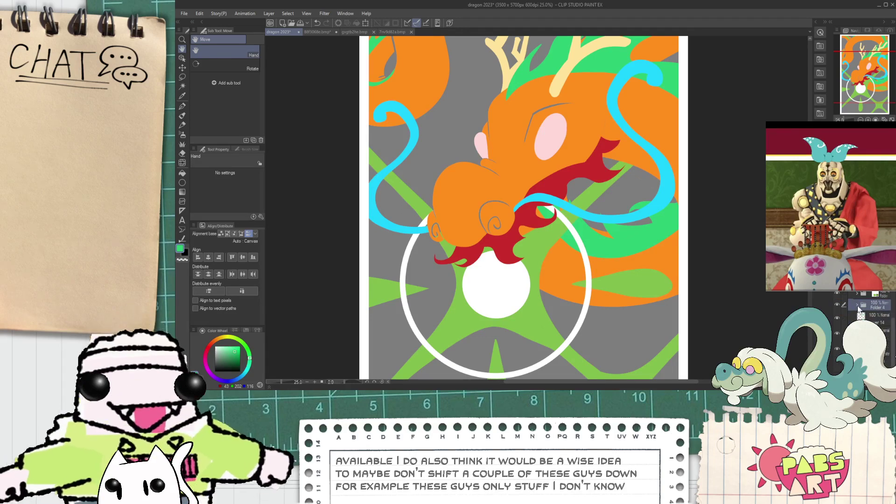
- Duplicate the rear body folder as a backup, hide the original, and merge the copy into one layer
key("ctrl+c")
key("ctrl+v")
left_click(838, 316)
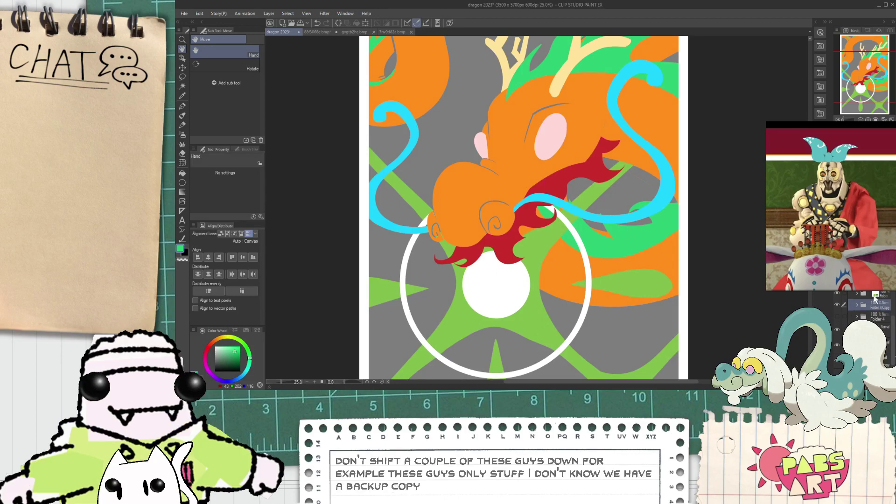
key("alt+shift+e")
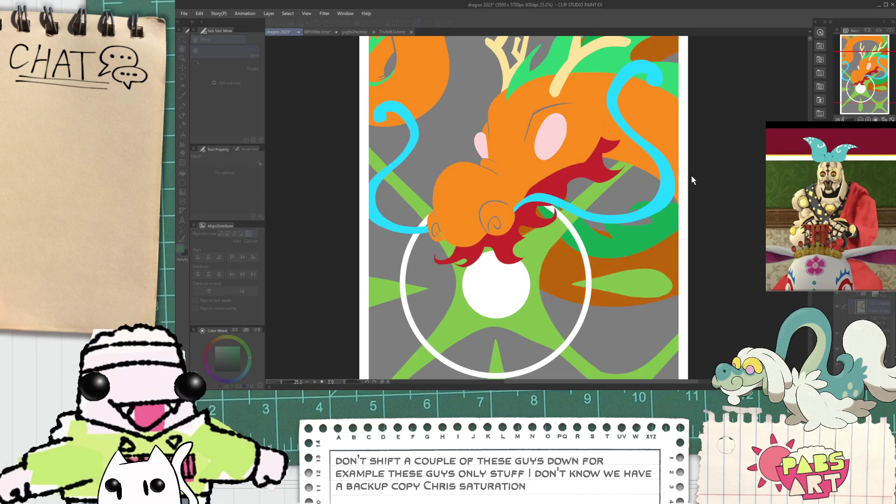
- Undo the luminosity decrease on the merged rear body and cancel the reopened hue adjustment
scroll(697, 204, "down", 3)
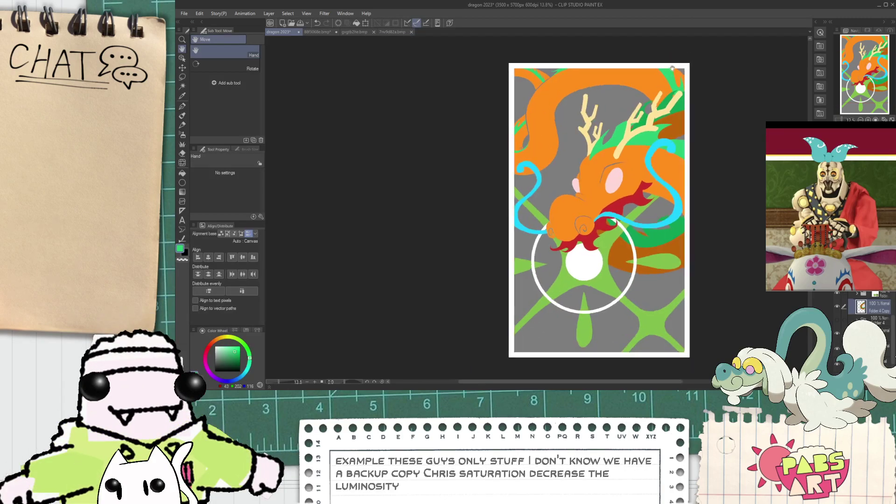
scroll(696, 204, "up", 2)
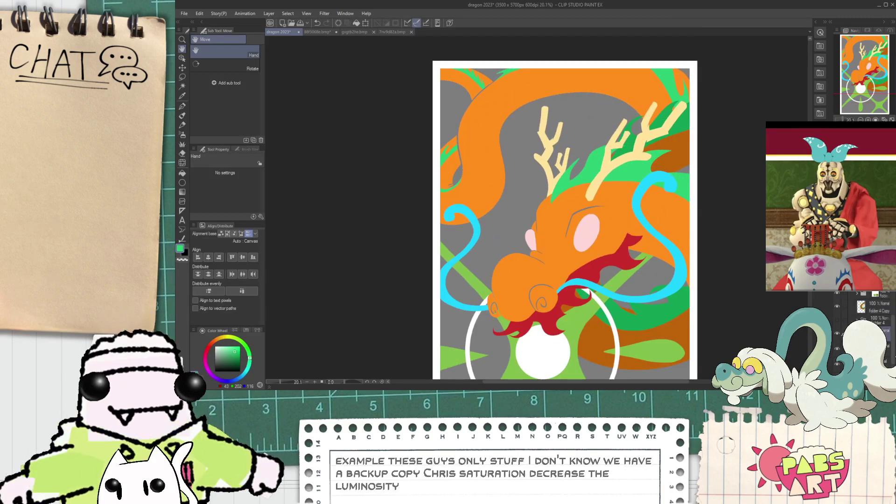
key("ctrl+z")
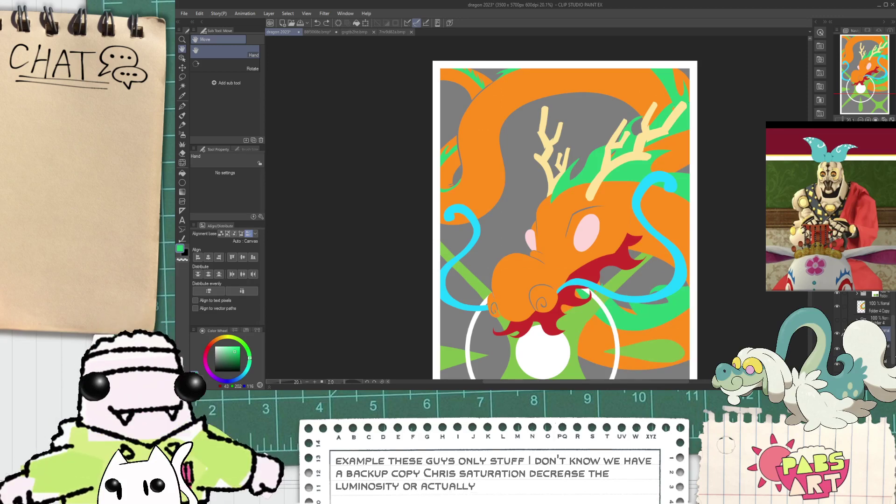
key("ctrl+u")
key("Escape")
- Shift the merged rear body copy's hue towards red and raise its saturation, keeping the luminosity nearly untouched
left_click(860, 306)
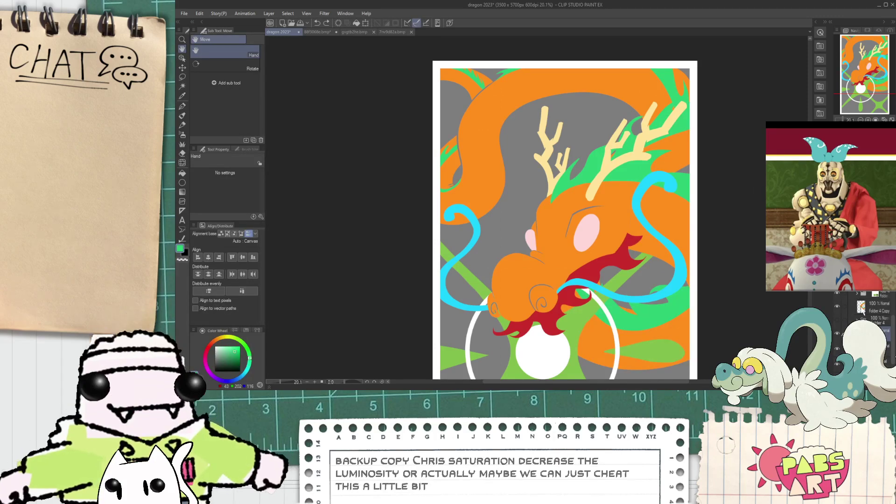
key("ctrl+u")
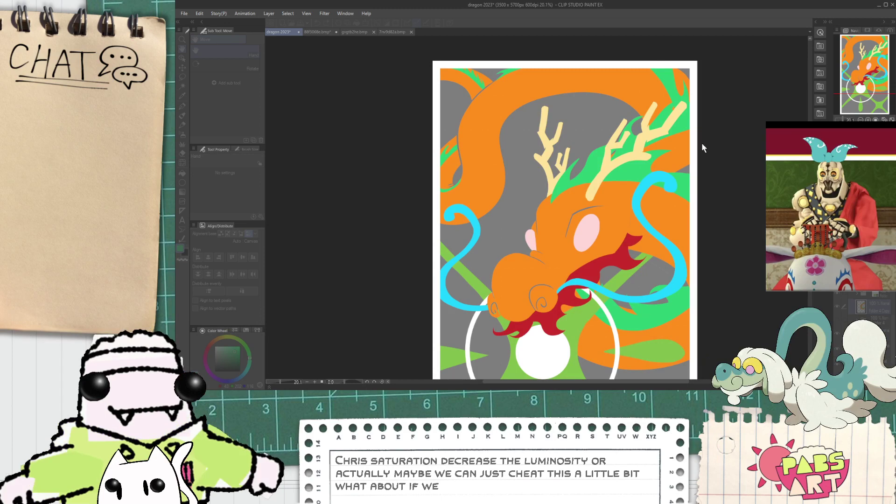
left_click_drag(702, 143, 701, 140)
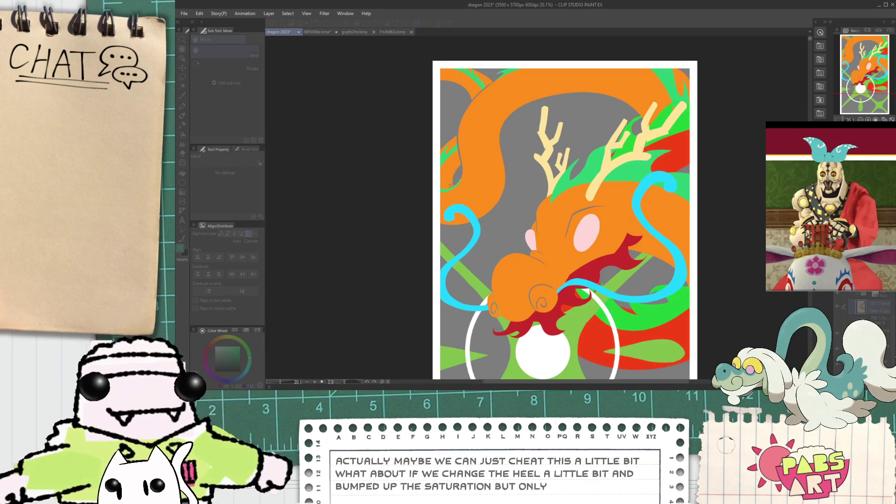
left_click(735, 184)
scroll(722, 229, "down", 5)
scroll(712, 255, "up", 3)
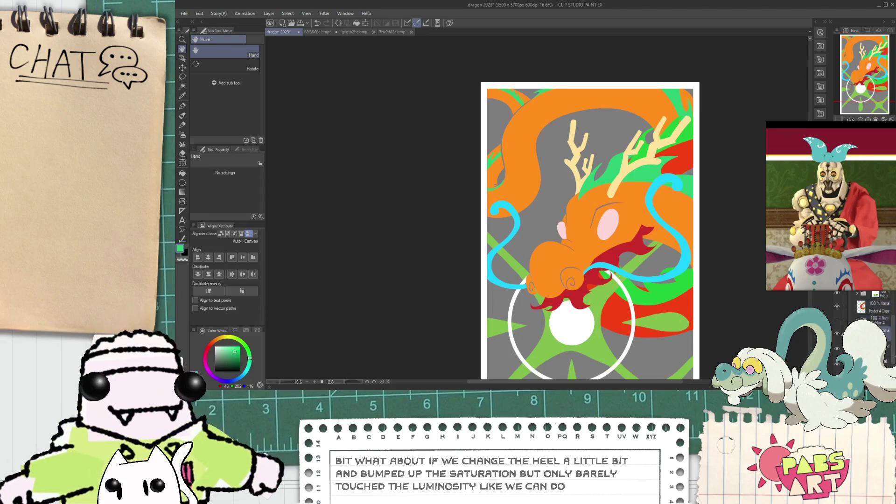
- Group the layers of the dragon's farthest body section into one folder, duplicate it, and merge the copy
key("ctrl+g")
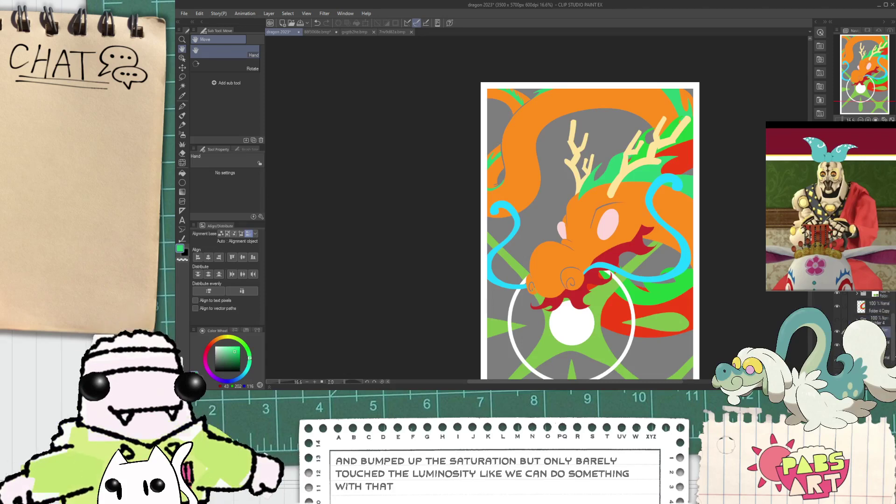
left_click(887, 345)
left_click(885, 332)
- Try shifting the hue of the farthest body section towards red and compare it with the rest of the dragon
key("ctrl+u")
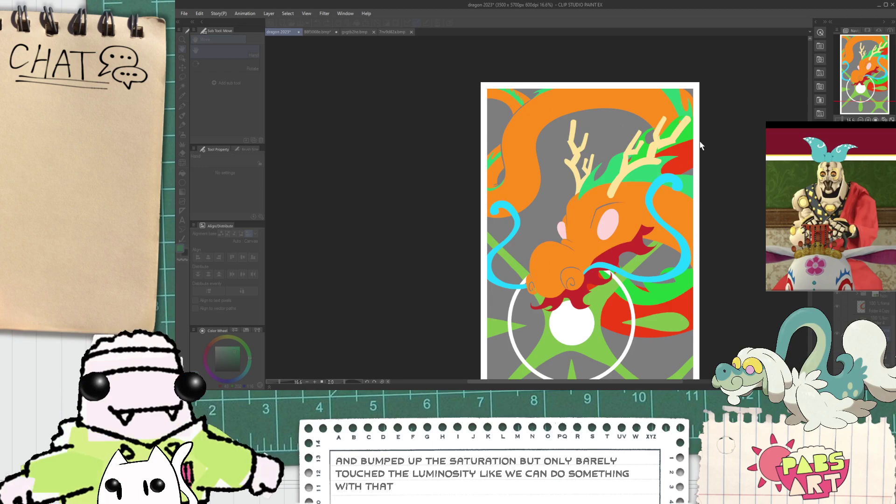
left_click_drag(701, 141, 692, 140)
scroll(598, 289, "down", 1)
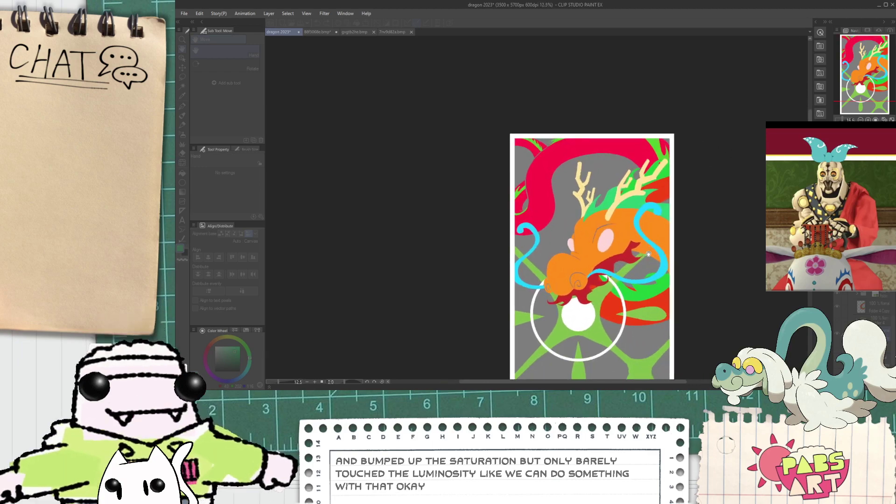
scroll(654, 238, "down", 2)
left_click_drag(653, 238, 549, 266)
scroll(563, 228, "up", 4)
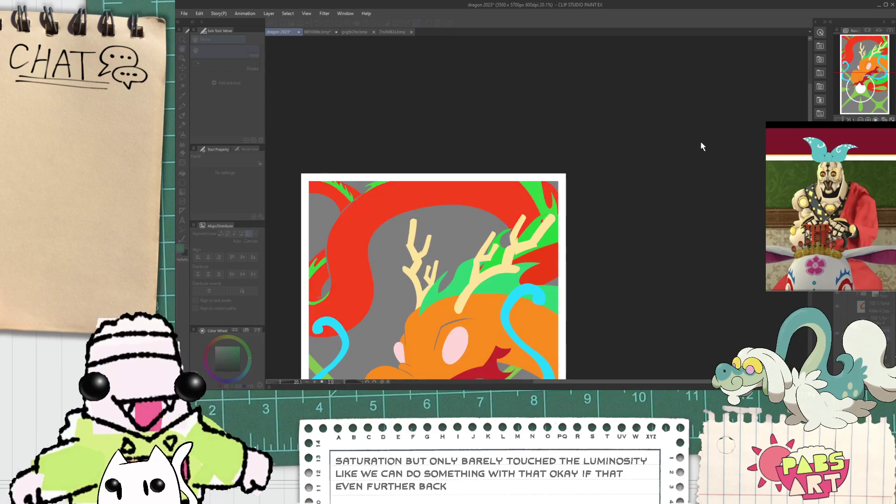
scroll(607, 144, "down", 2)
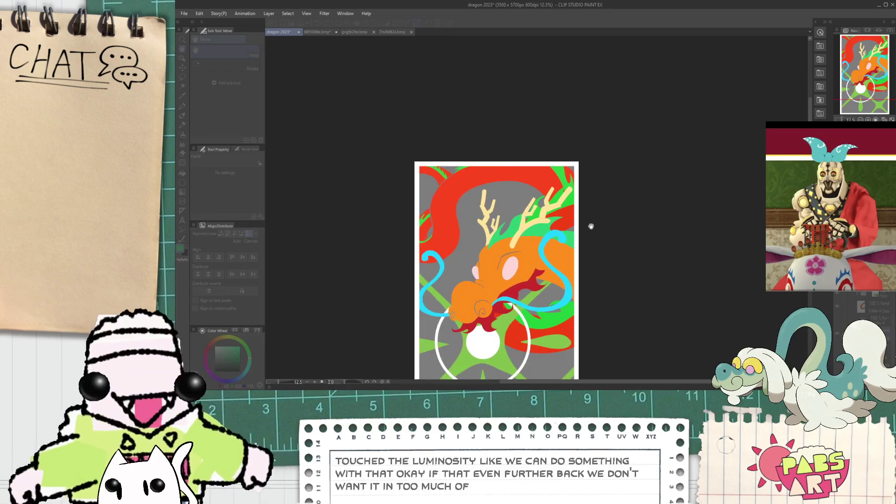
scroll(589, 224, "up", 1)
scroll(610, 199, "up", 2)
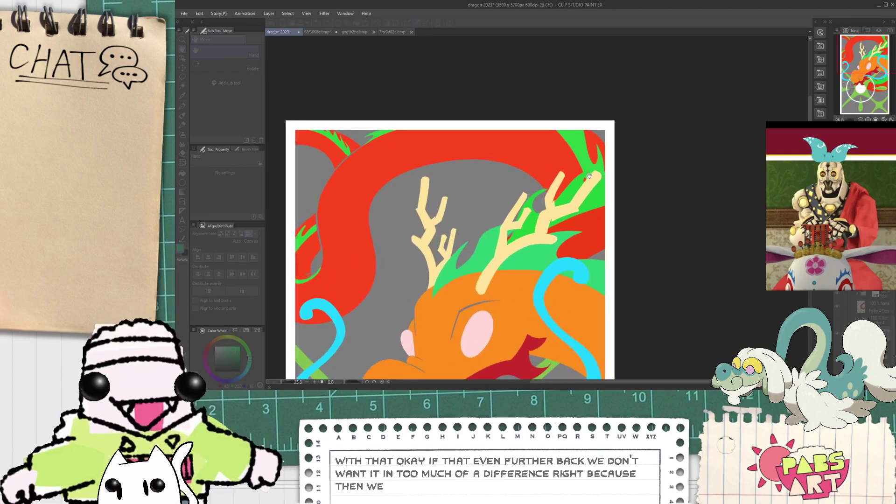
scroll(673, 150, "down", 1)
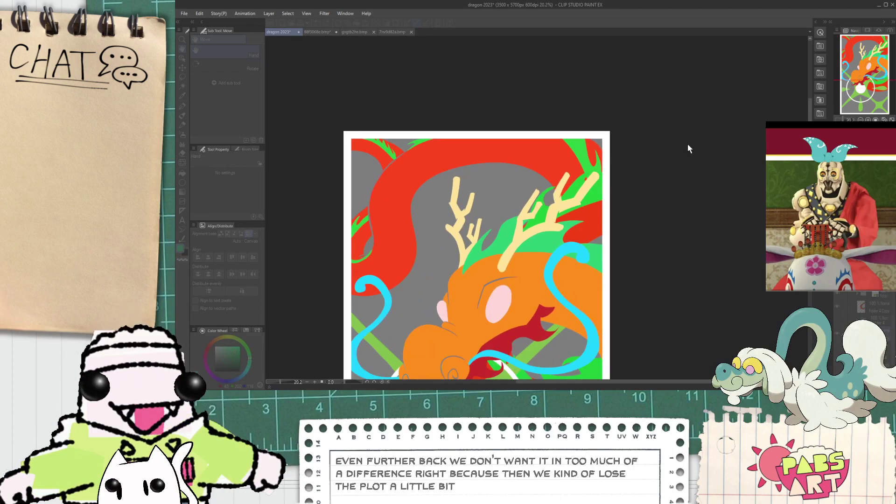
scroll(576, 150, "up", 2)
scroll(575, 150, "down", 3)
scroll(576, 150, "up", 2)
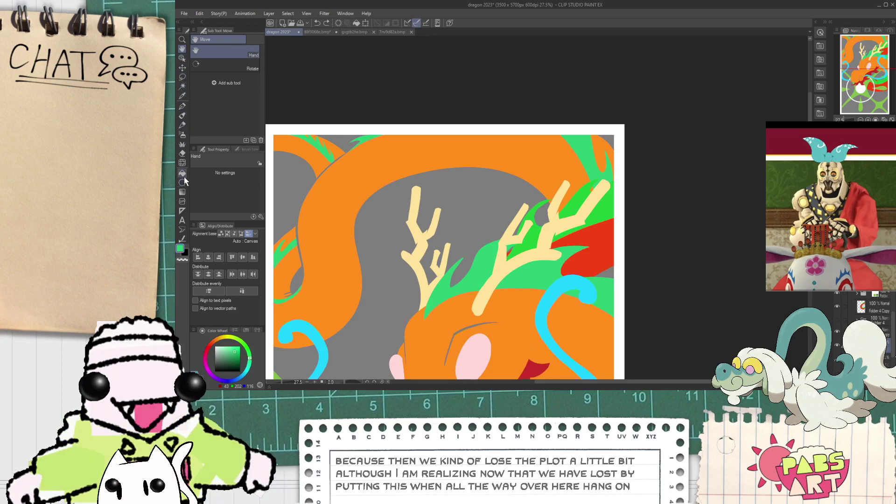
- Reshape the farthest body section and its green fins near the artwork's upper-right corner with the Liquify tool
left_click(183, 162)
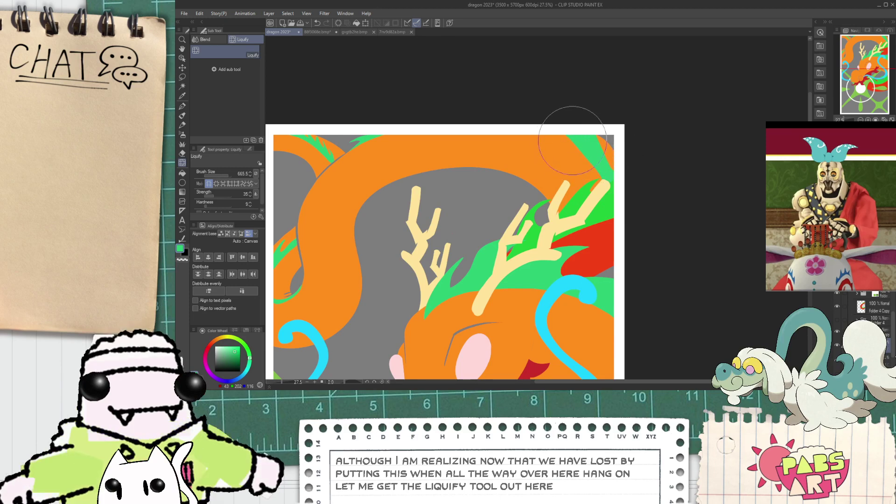
scroll(597, 140, "down", 2)
scroll(607, 143, "up", 1)
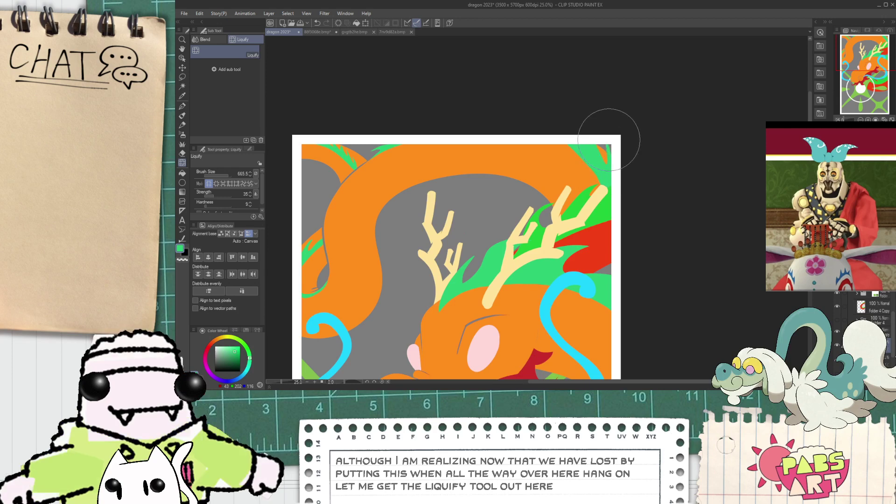
scroll(609, 140, "down", 2)
scroll(612, 198, "up", 2)
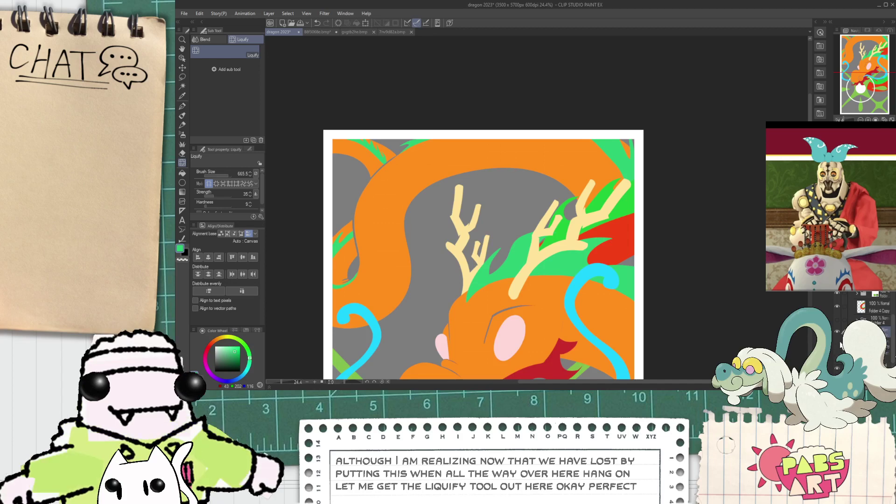
- Delete the outdated duplicate of the farthest body section and merge the liquified version into one layer
scroll(873, 332, "down", 2)
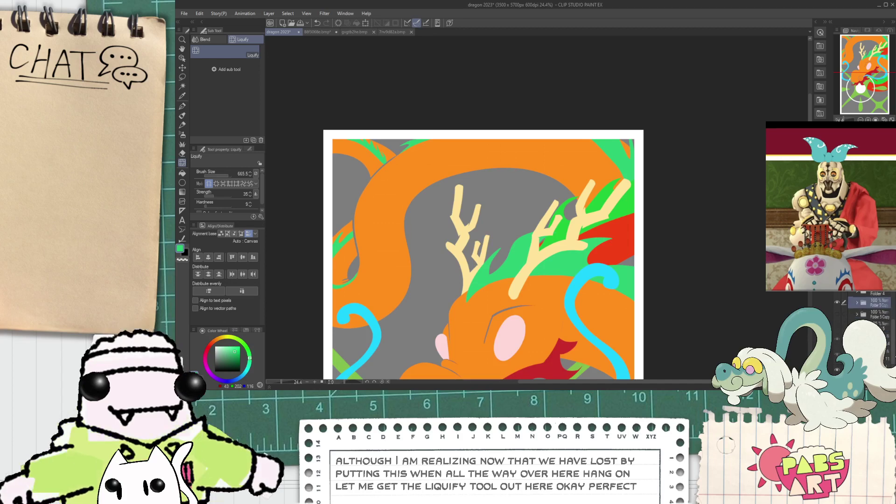
left_click(880, 325)
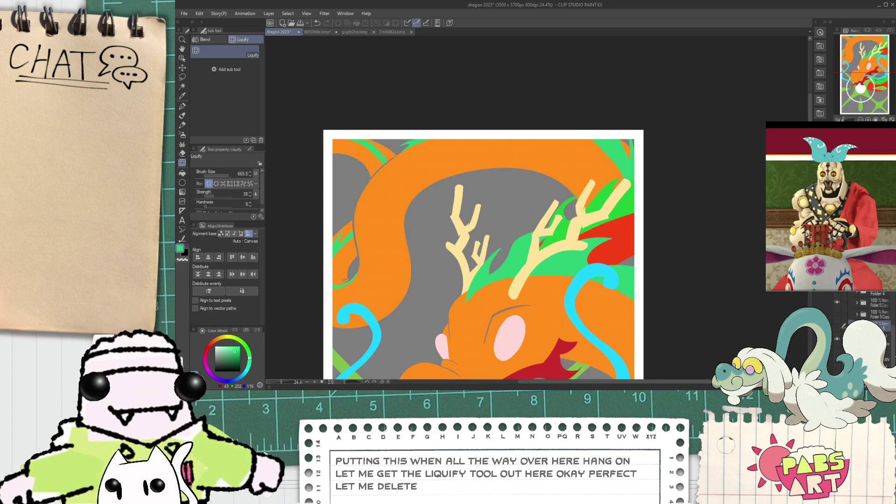
key("Delete")
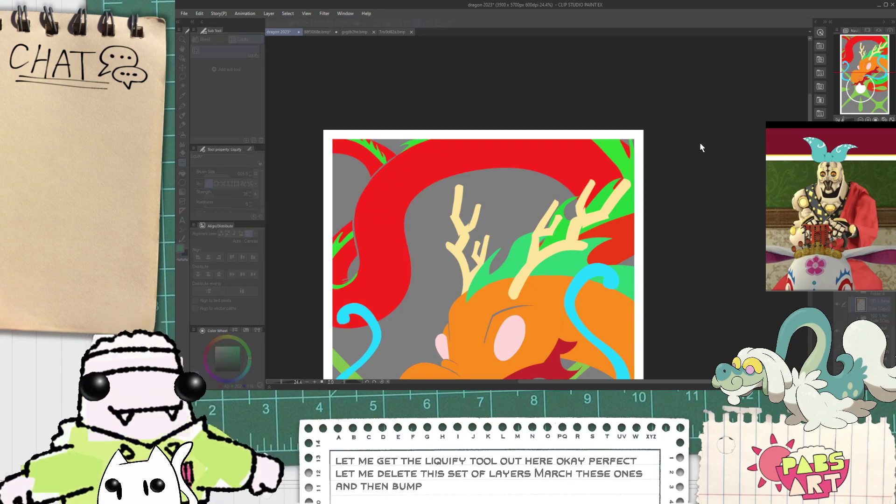
- Shift the merged farthest body section's hue down to red, raise its saturation, and lower its luminosity
left_click(698, 181)
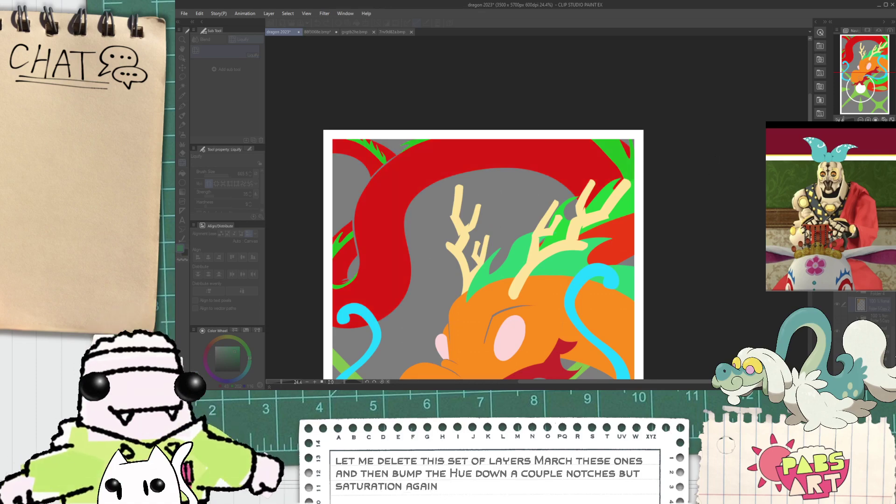
scroll(651, 234, "down", 5)
left_click_drag(659, 274, 624, 247)
scroll(616, 252, "up", 3)
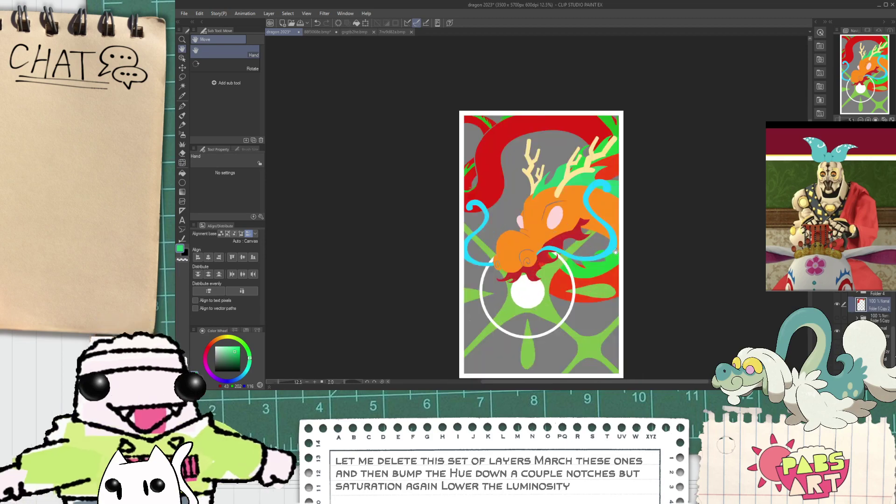
scroll(616, 267, "up", 2)
scroll(643, 240, "up", 2)
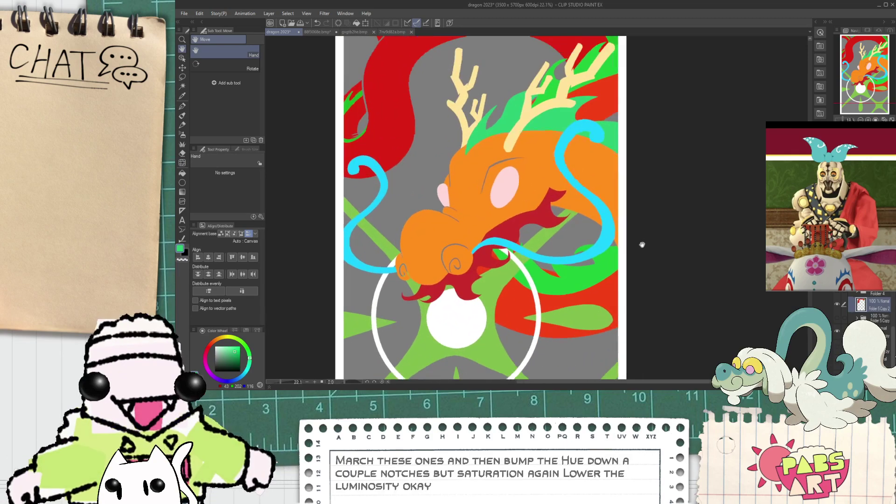
scroll(642, 253, "down", 4)
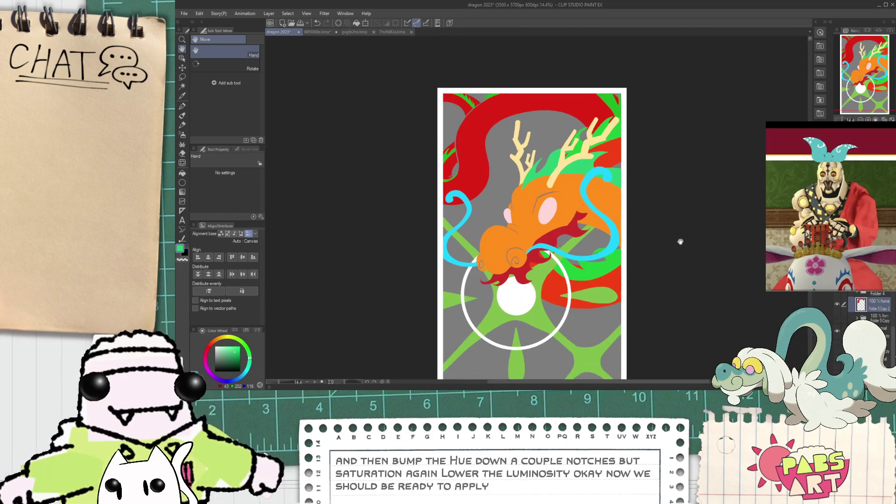
- Add a brightness/contrast correction layer above the whole dragon artwork and moderately boost the contrast
scroll(872, 296, "up", 3)
scroll(872, 296, "up", 6)
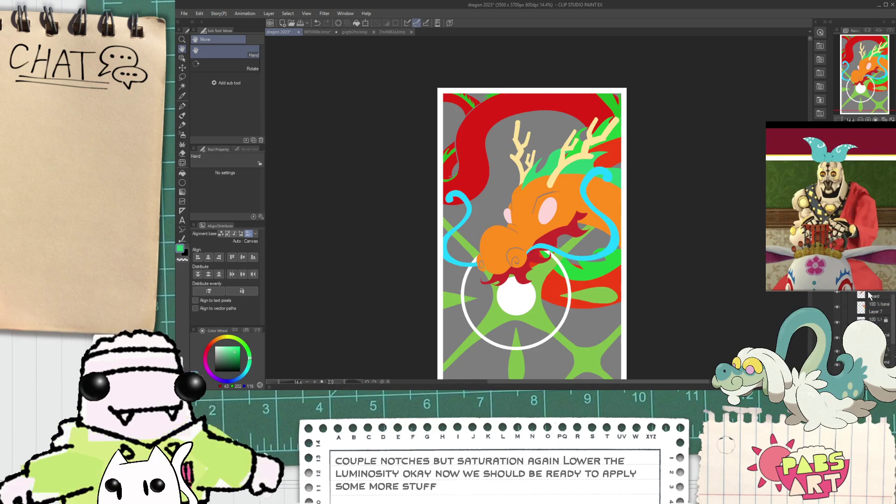
scroll(860, 300, "up", 3)
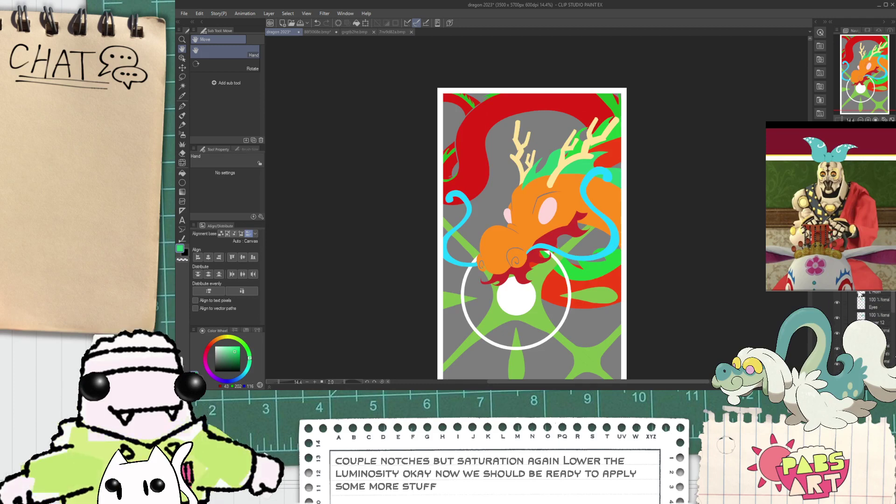
scroll(871, 306, "up", 2)
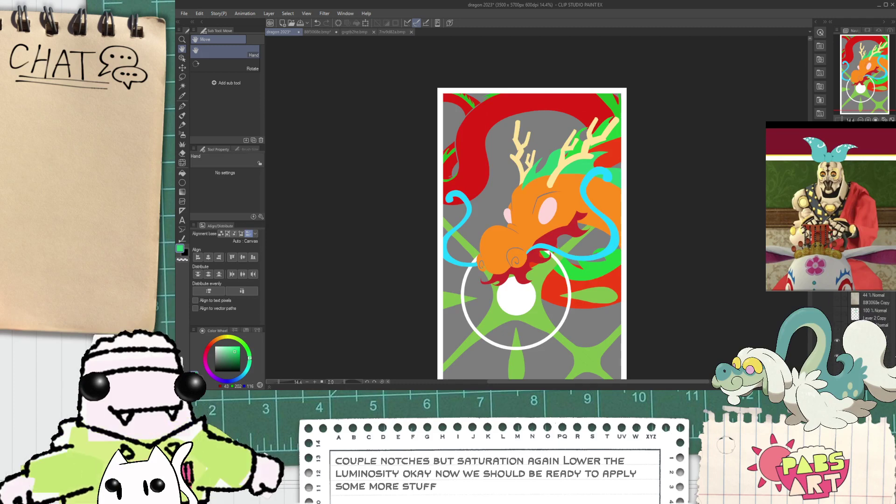
scroll(871, 306, "up", 1)
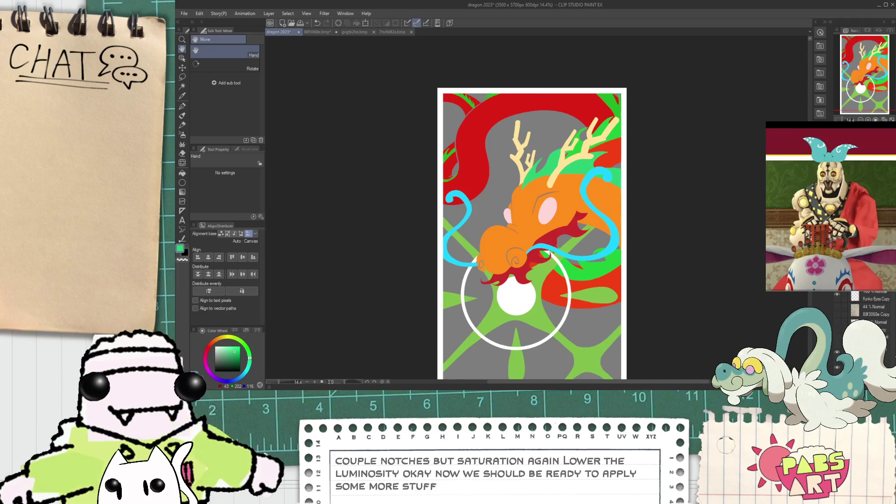
scroll(871, 306, "up", 1)
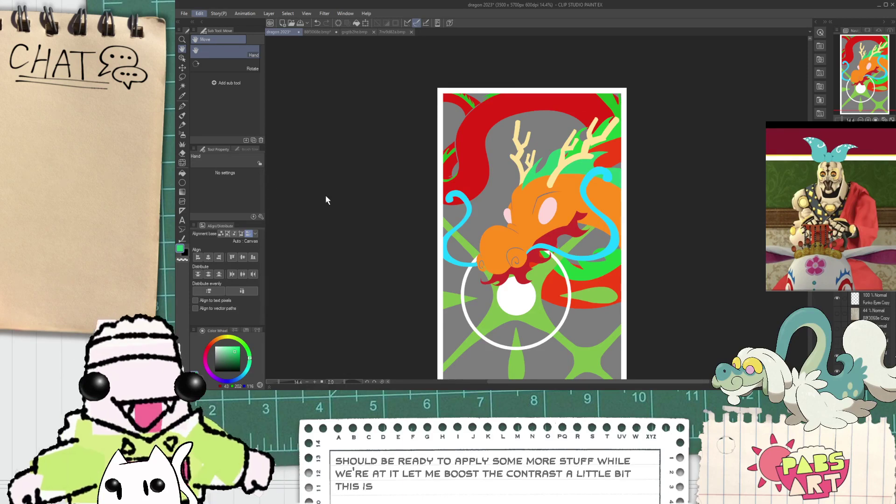
left_click(331, 208)
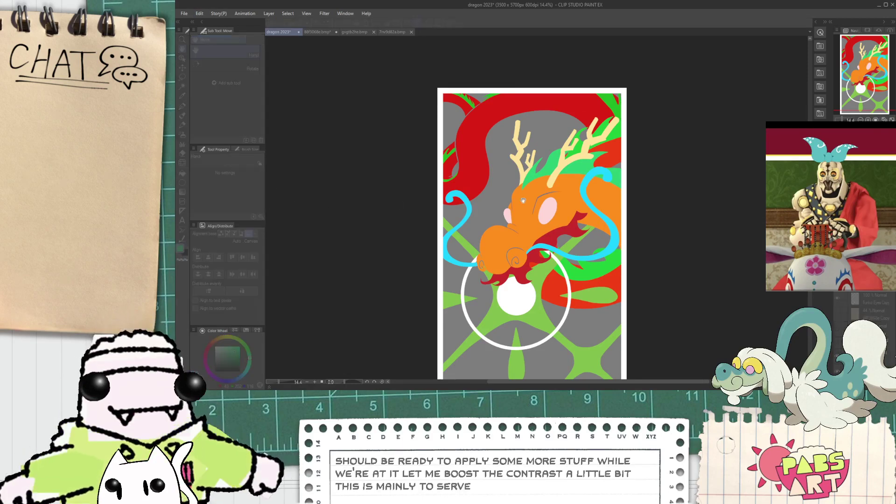
left_click_drag(601, 242, 625, 243)
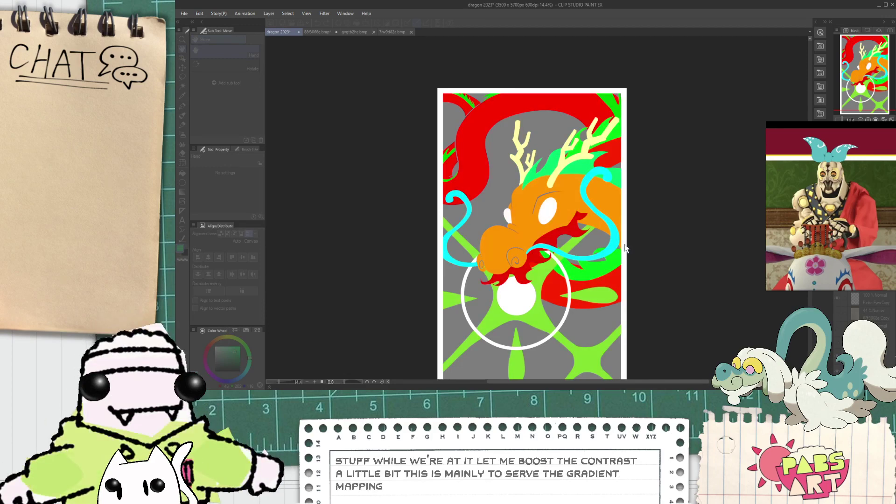
left_click(596, 226)
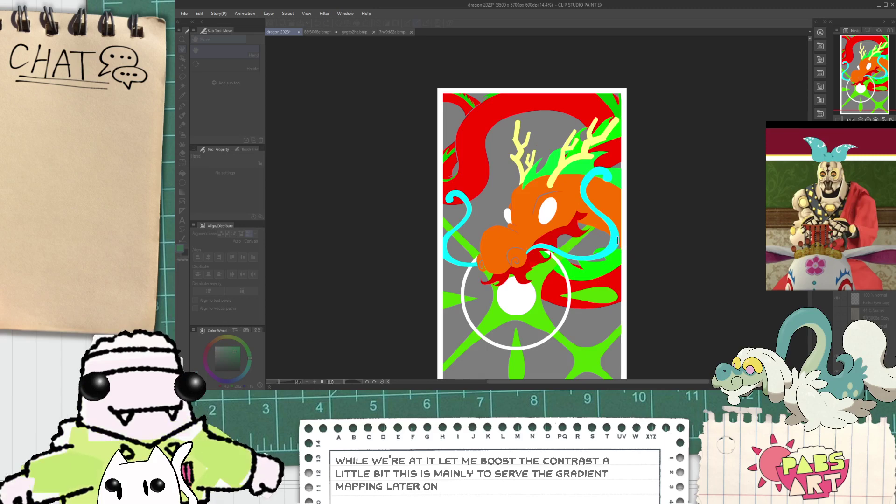
left_click(603, 224)
key("ctrl+y")
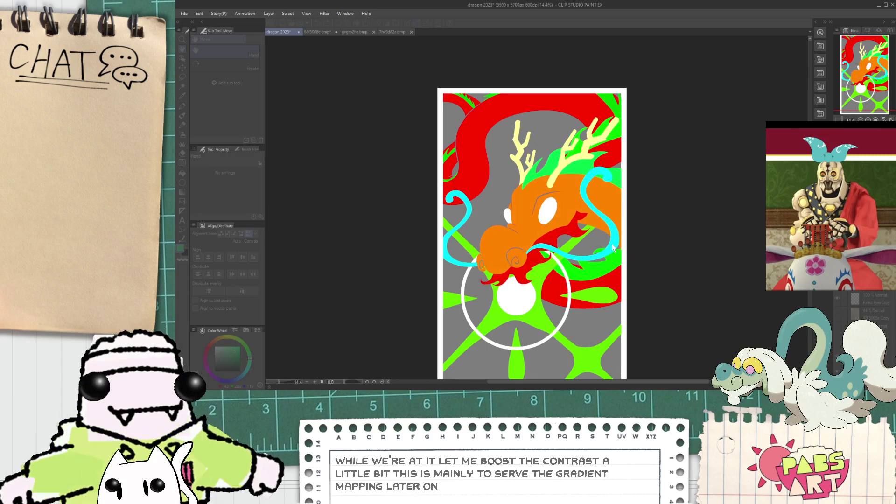
left_click(614, 245)
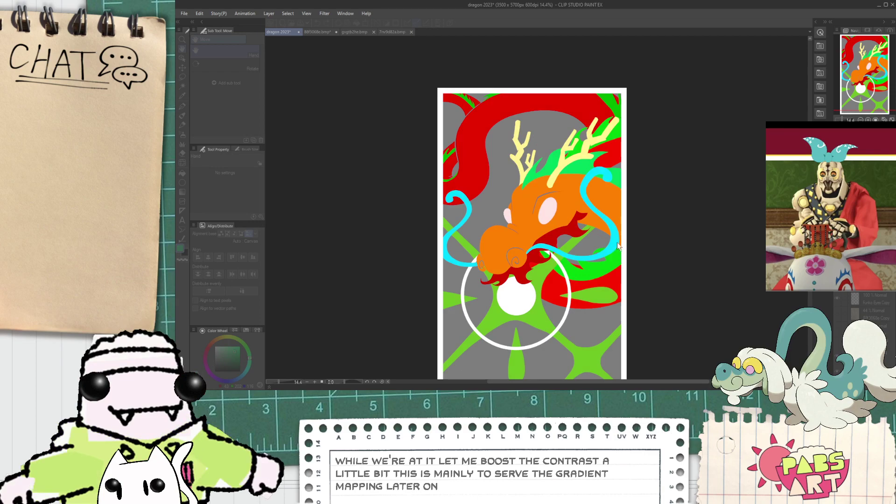
left_click(657, 215)
scroll(570, 224, "up", 2)
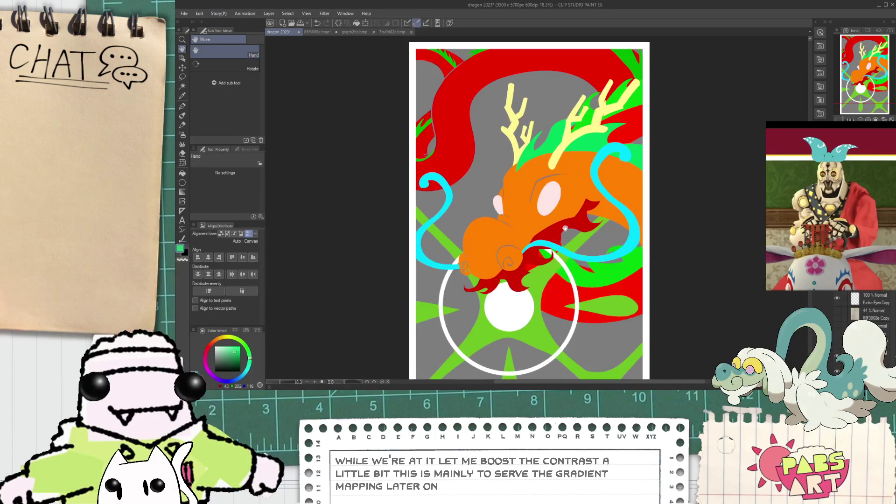
- Add a gradient map correction layer over the artwork using the brown, green and yellow gradient
key("ctrl+v")
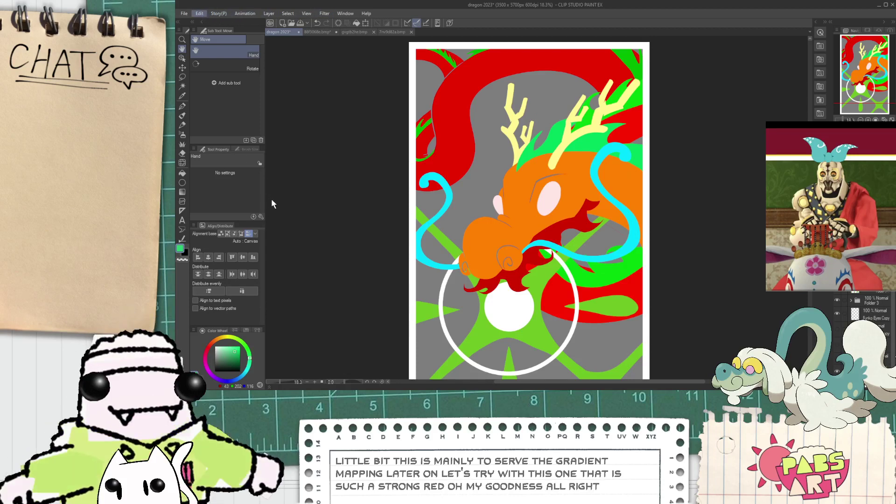
left_click(357, 277)
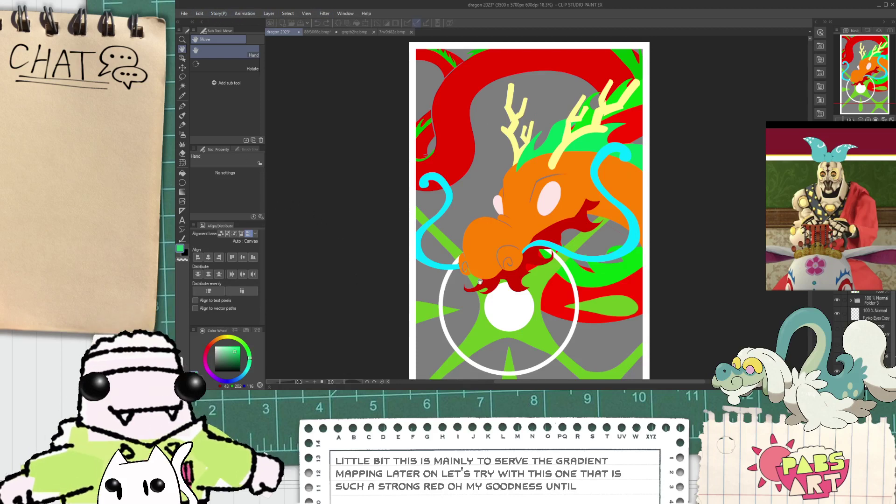
double_click(676, 251)
scroll(548, 219, "down", 3)
left_click_drag(548, 219, 501, 210)
scroll(500, 201, "up", 4)
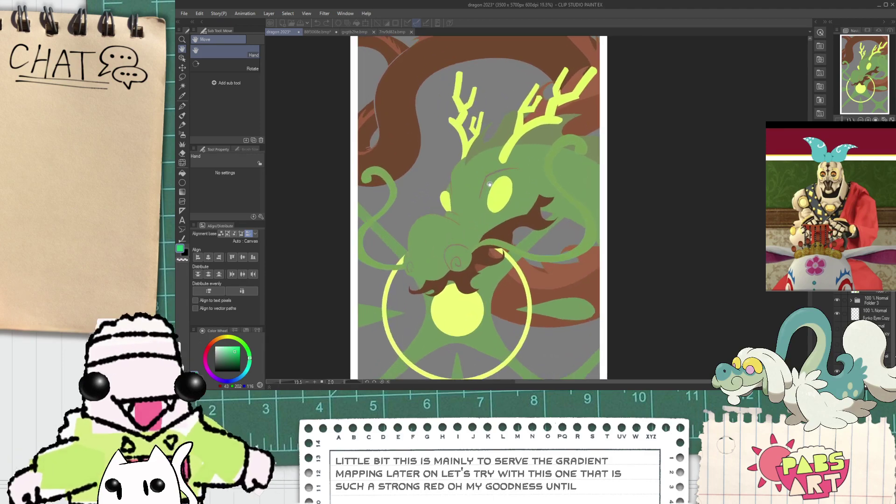
scroll(490, 184, "down", 2)
scroll(453, 84, "up", 4)
scroll(432, 88, "down", 1)
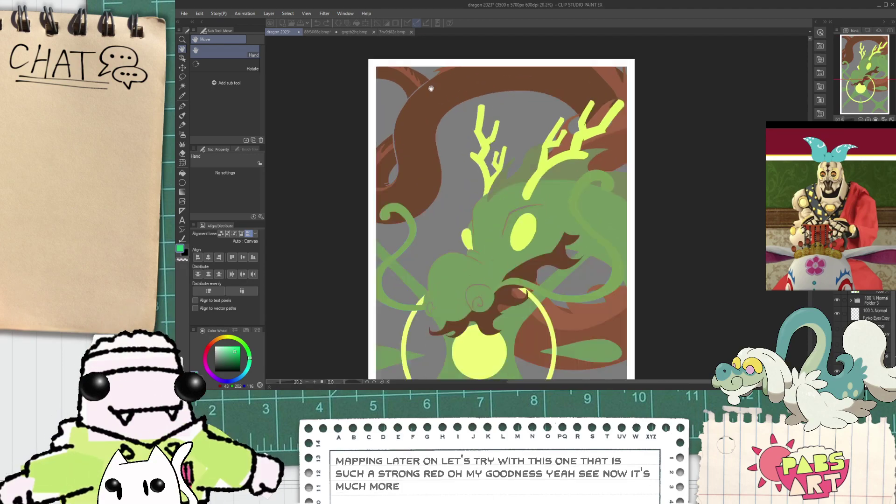
- Try the gradient map with its colours reversed across the whole artwork, then restore the original direction
left_click_drag(475, 182, 462, 146)
scroll(443, 91, "down", 4)
left_click(763, 169)
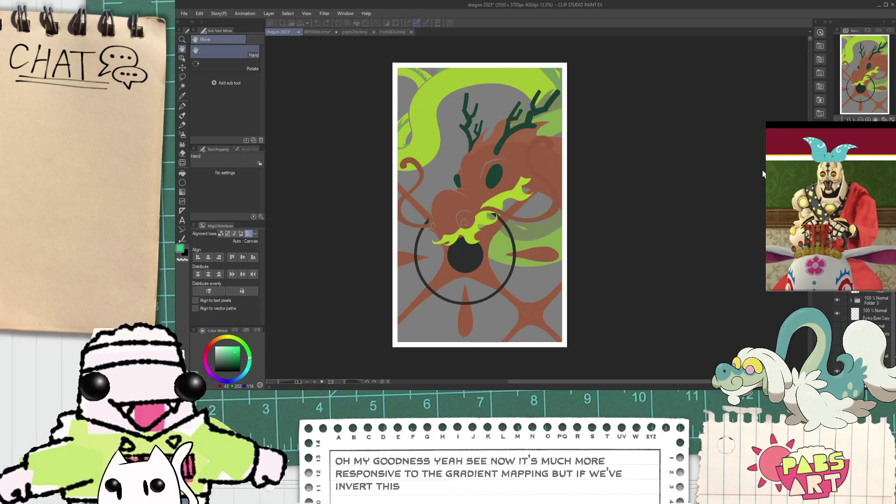
left_click(763, 170)
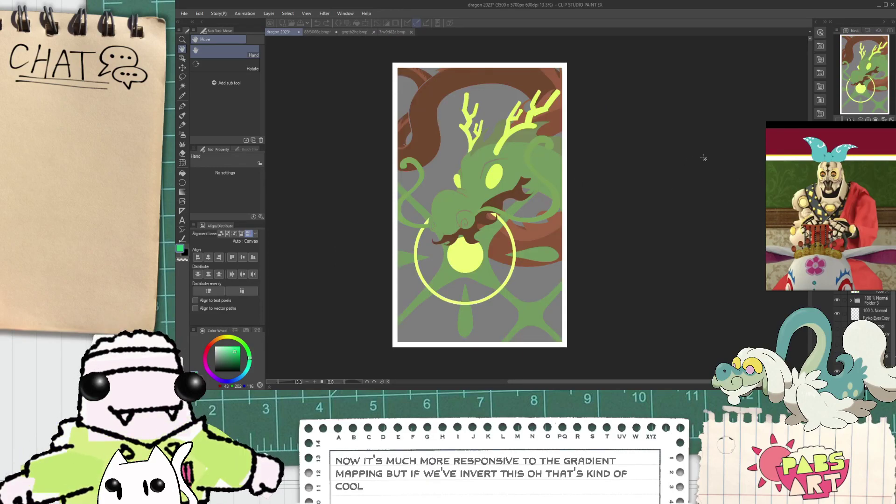
- Adjust the gradient map's colour mapping to give the dragon a lime green head, dark olive body and brown mane
left_click_drag(684, 160, 726, 154)
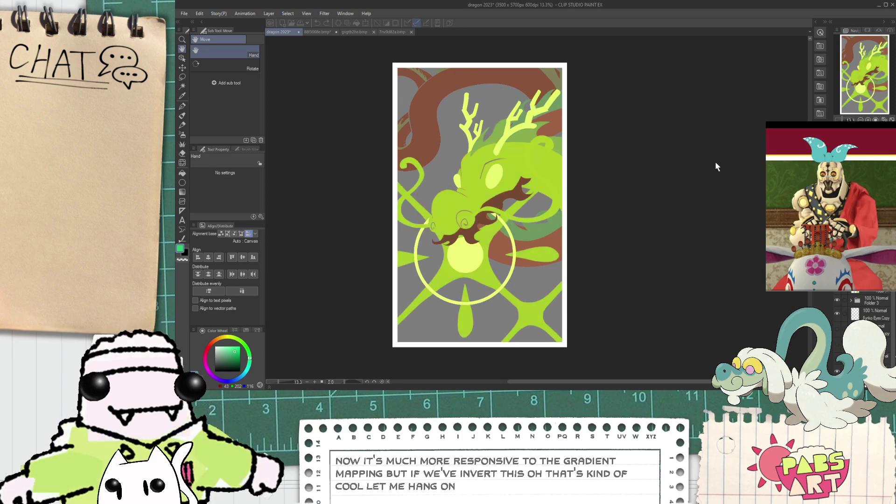
left_click_drag(701, 160, 705, 186)
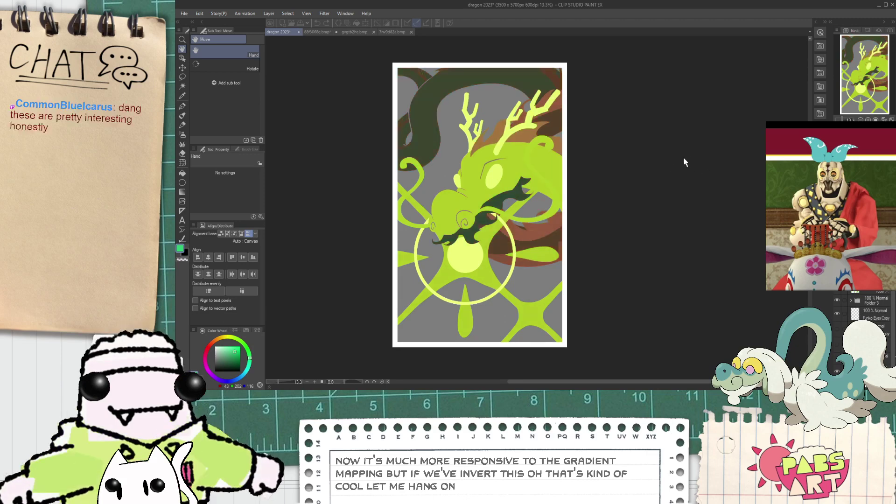
- Examine the remapped colours across the dragon's head, horns, moustache, overlapping body sections and brow-line edges
scroll(417, 110, "up", 2)
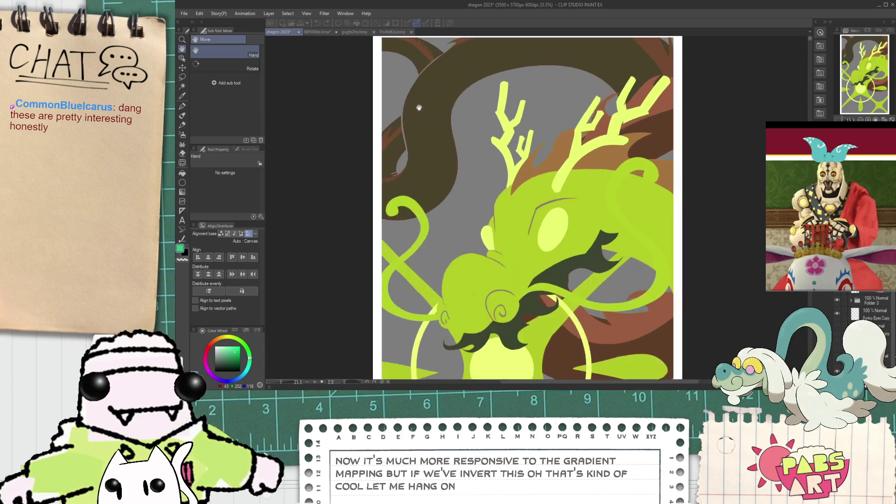
scroll(423, 154, "down", 3)
left_click_drag(446, 210, 456, 163)
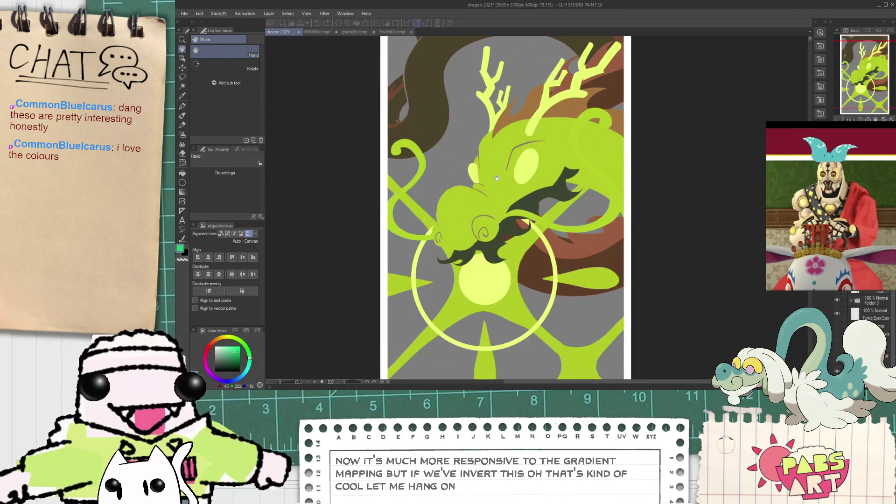
scroll(492, 187, "down", 1)
left_click_drag(491, 188, 483, 170)
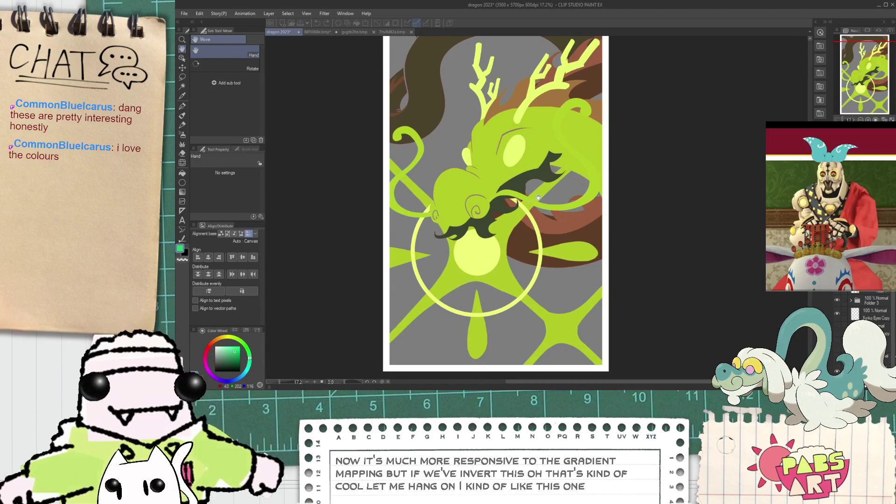
scroll(538, 198, "up", 3)
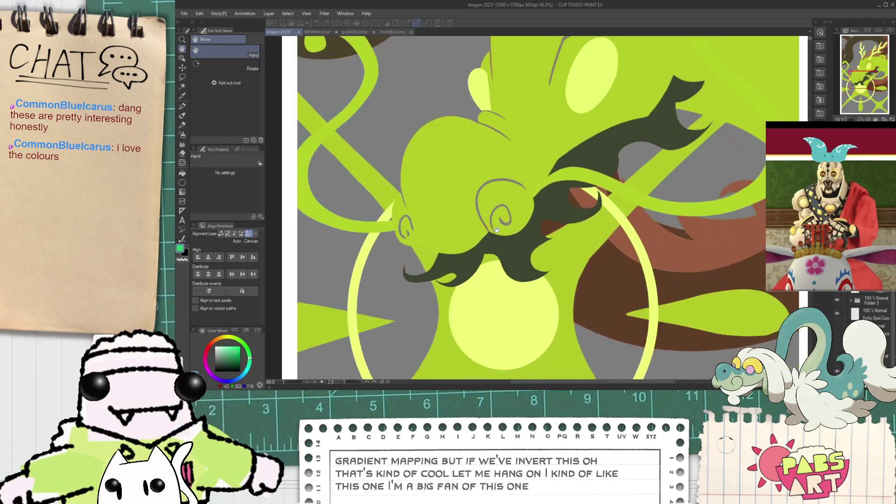
scroll(497, 230, "down", 2)
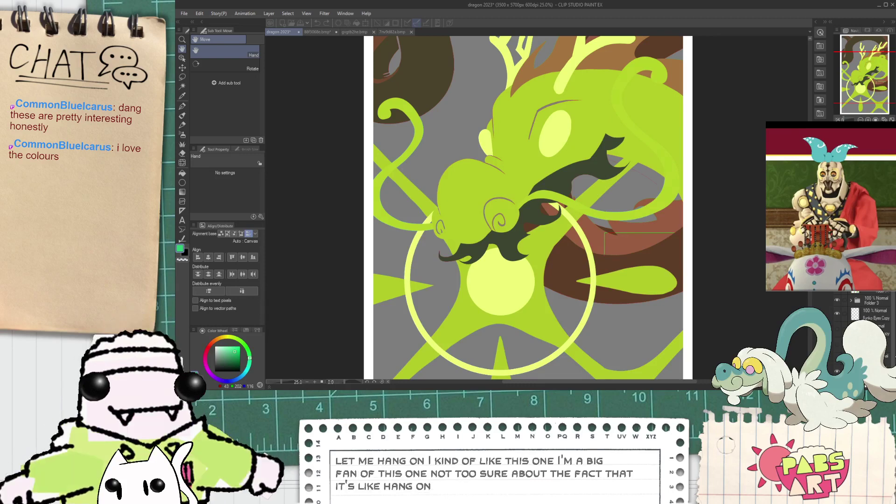
scroll(470, 194, "down", 2)
scroll(469, 193, "up", 3)
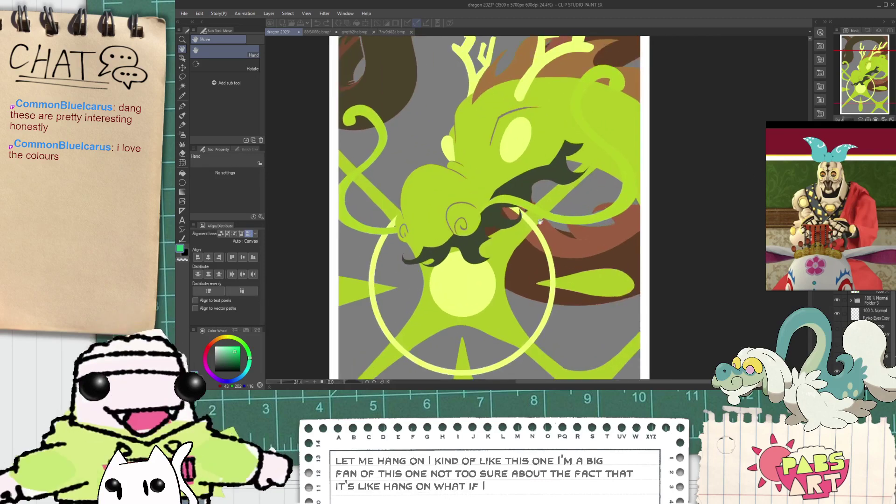
scroll(469, 194, "up", 2)
scroll(466, 294, "down", 3)
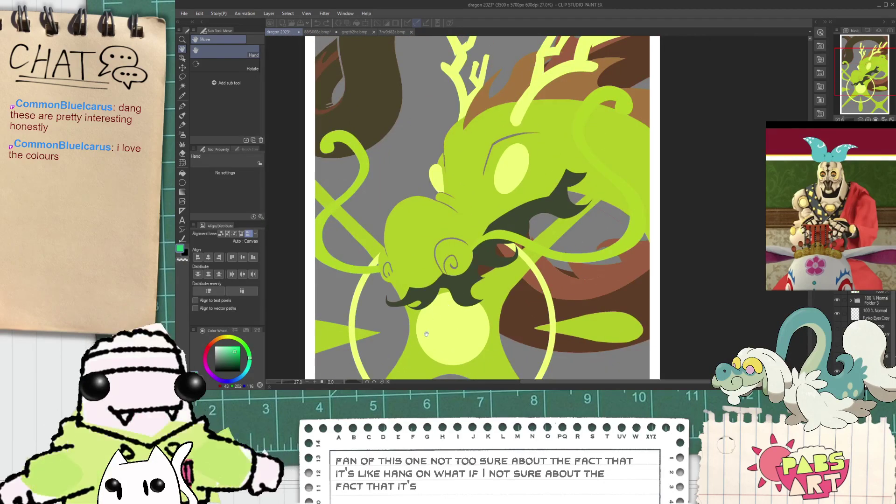
scroll(424, 319, "up", 2)
scroll(424, 319, "down", 5)
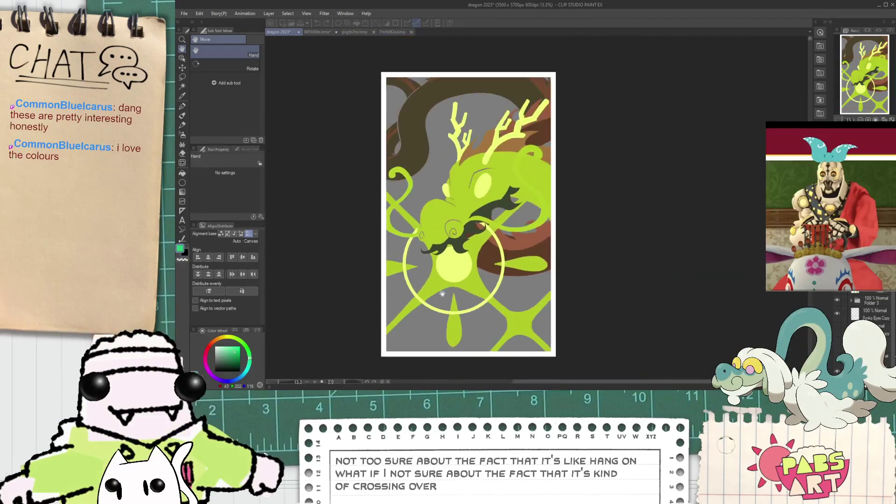
scroll(455, 302, "up", 3)
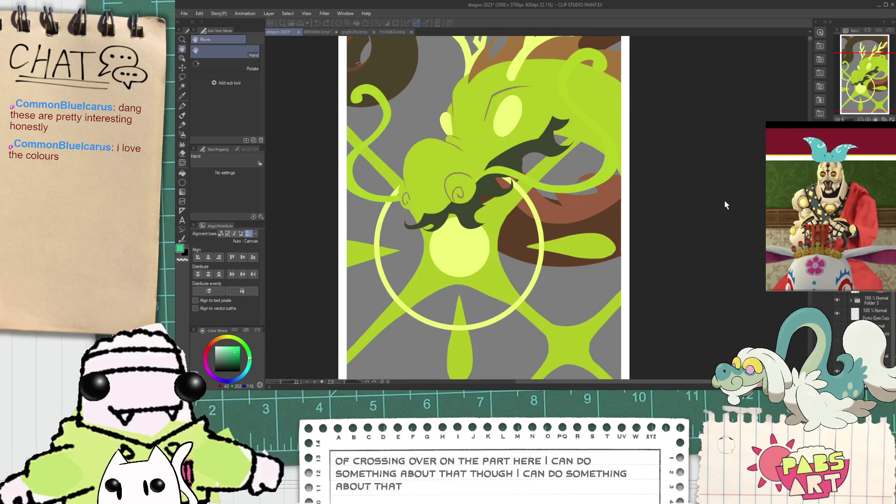
scroll(469, 154, "down", 5)
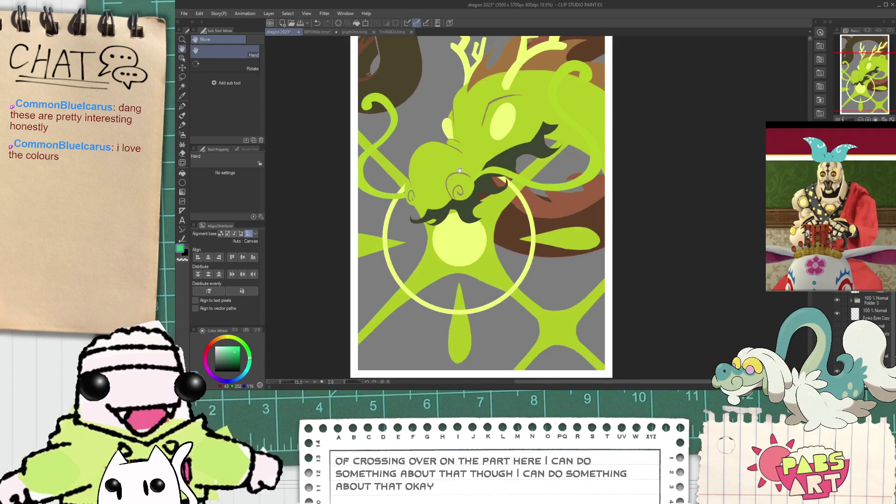
left_click_drag(470, 154, 501, 212)
scroll(484, 152, "up", 6)
scroll(483, 158, "down", 2)
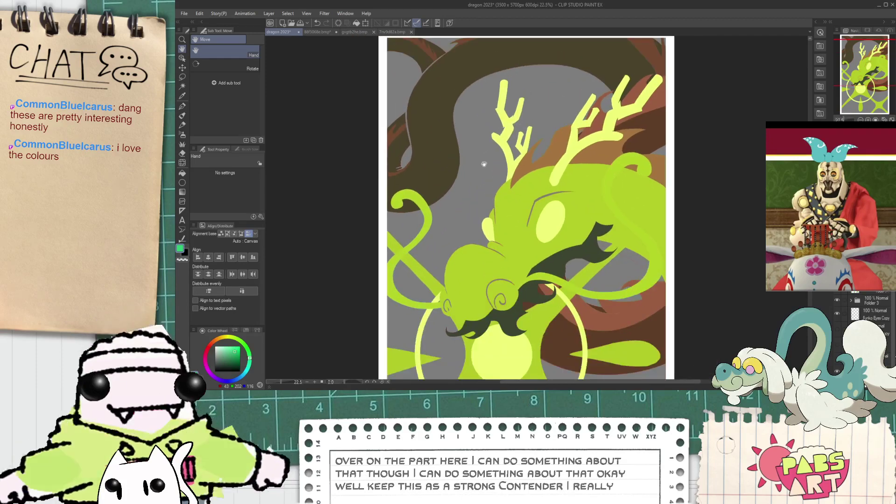
scroll(483, 157, "up", 1)
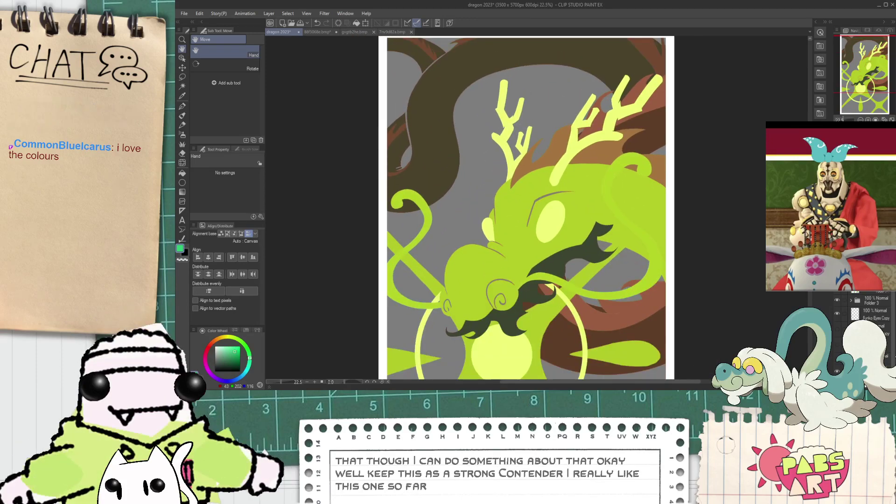
scroll(467, 194, "up", 10)
scroll(625, 169, "up", 3)
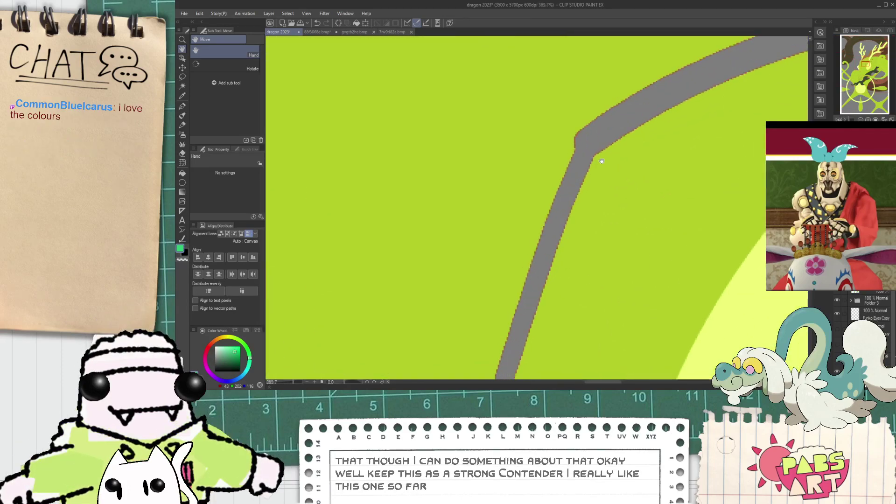
scroll(597, 158, "down", 3)
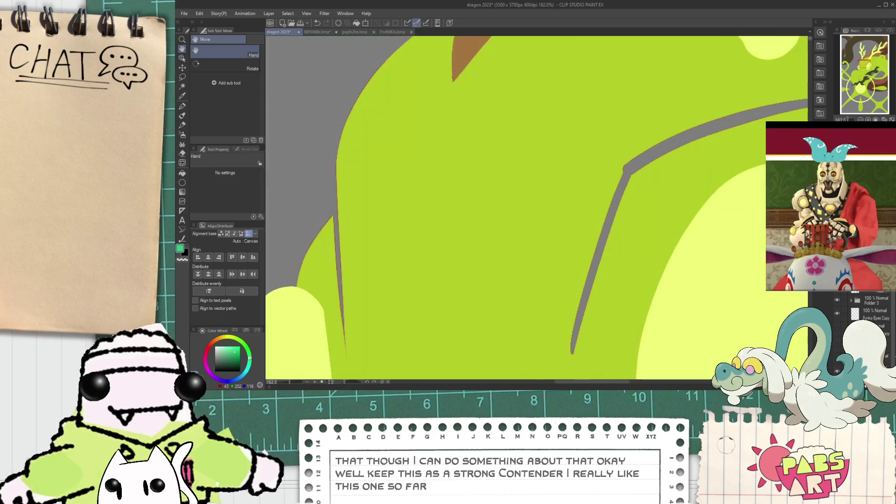
- Restore the previous selection and try inverting the artwork's colours, then undo the inversion
key("ctrl+shift+d")
key("ctrl+i")
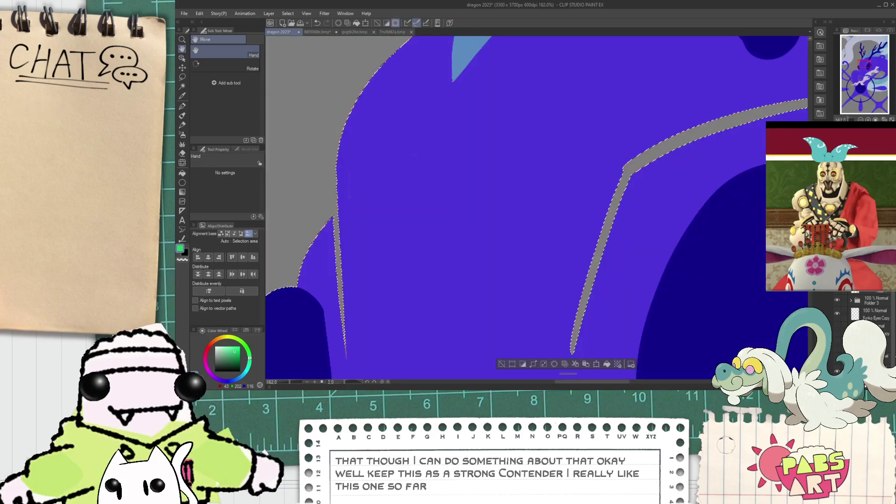
scroll(441, 283, "down", 6)
key("ctrl+z")
scroll(459, 251, "down", 1)
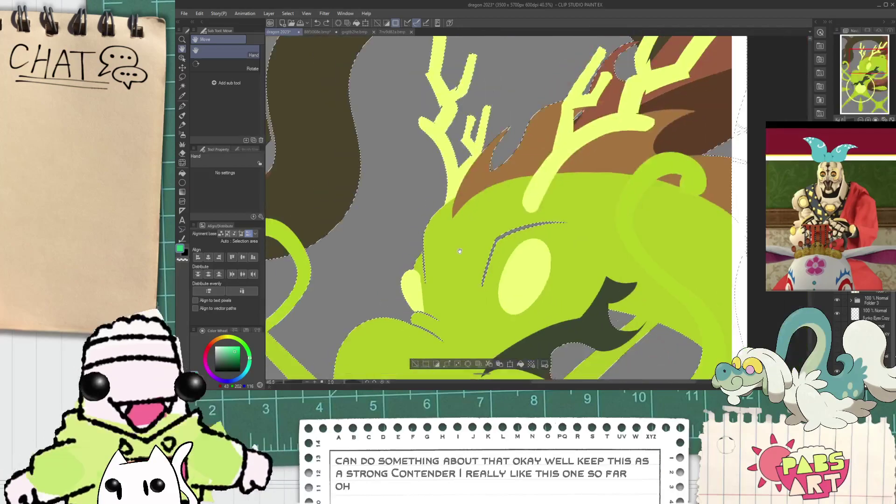
- Try expanding the restored selection along the edges of the dragon's brow line
scroll(460, 251, "up", 10)
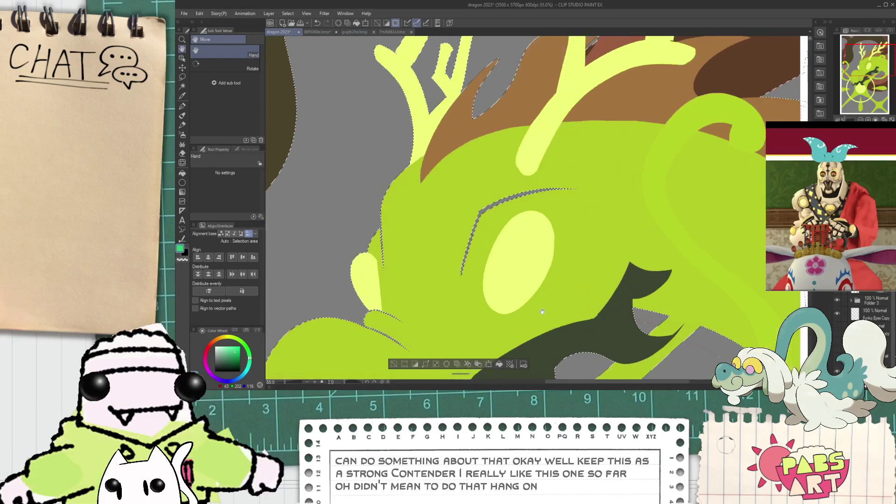
scroll(533, 155, "up", 4)
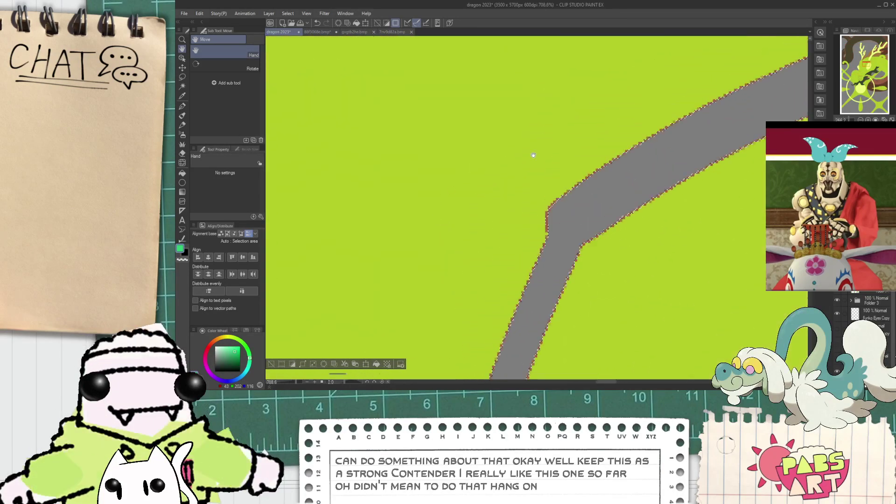
scroll(550, 211, "up", 3)
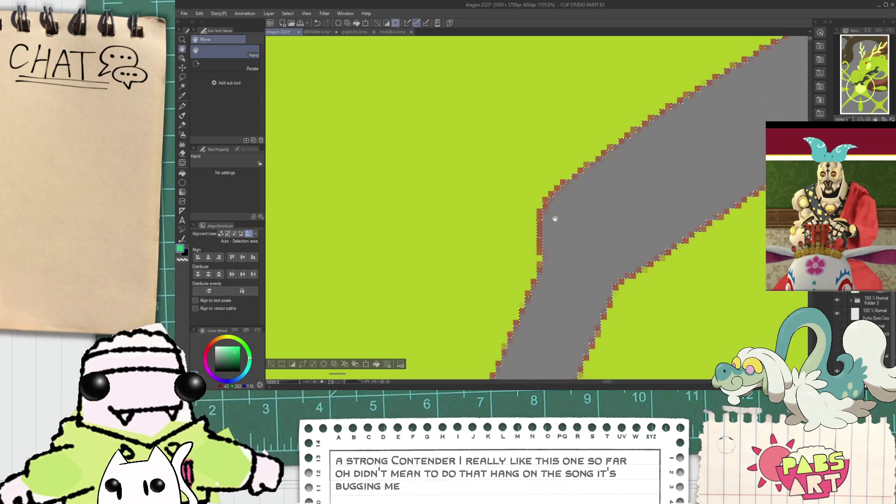
left_click(304, 365)
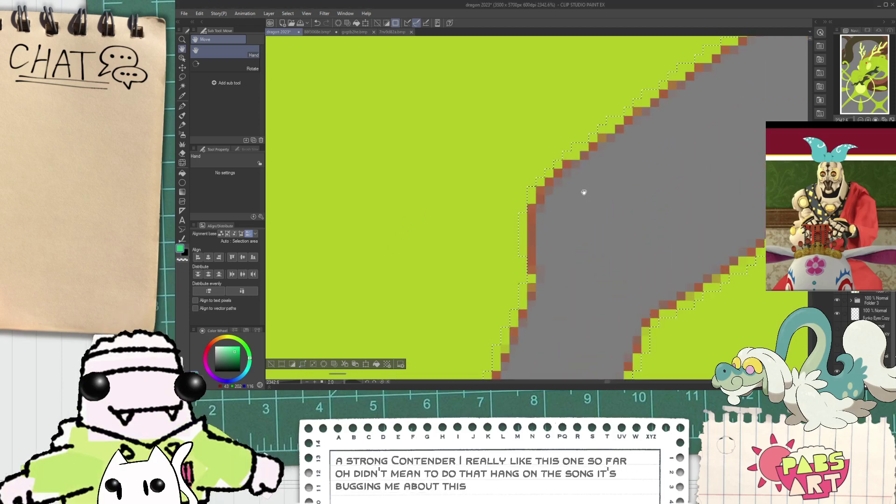
scroll(584, 192, "down", 6)
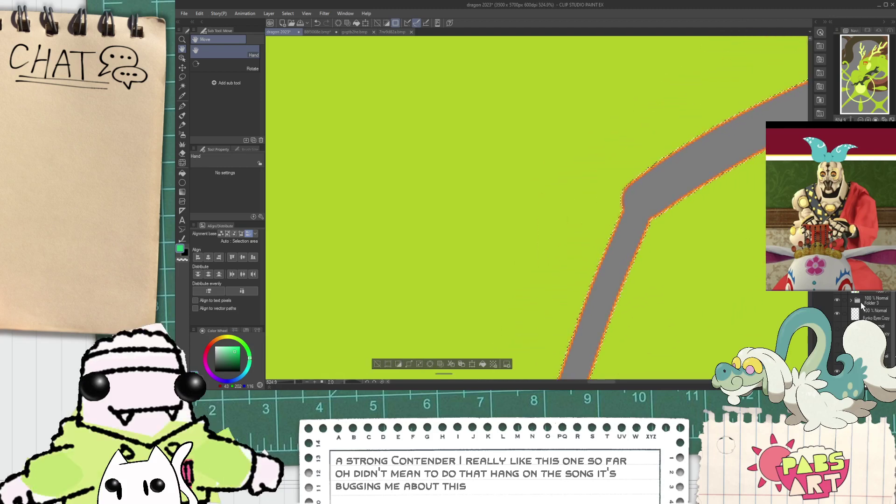
- Hide Folder 3, clear the selection, and check the edges of the brow and nostril lines without the reddish fringe
left_click(835, 301)
key("ctrl+d")
scroll(664, 296, "down", 10)
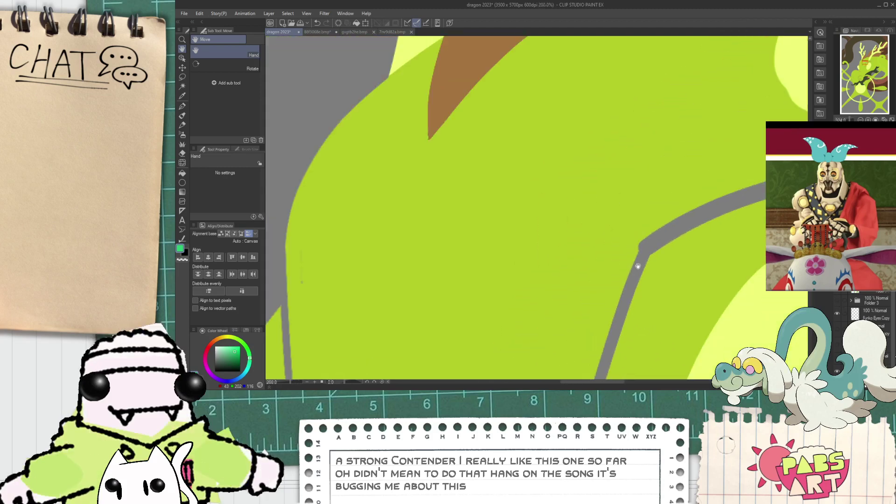
scroll(625, 261, "down", 6)
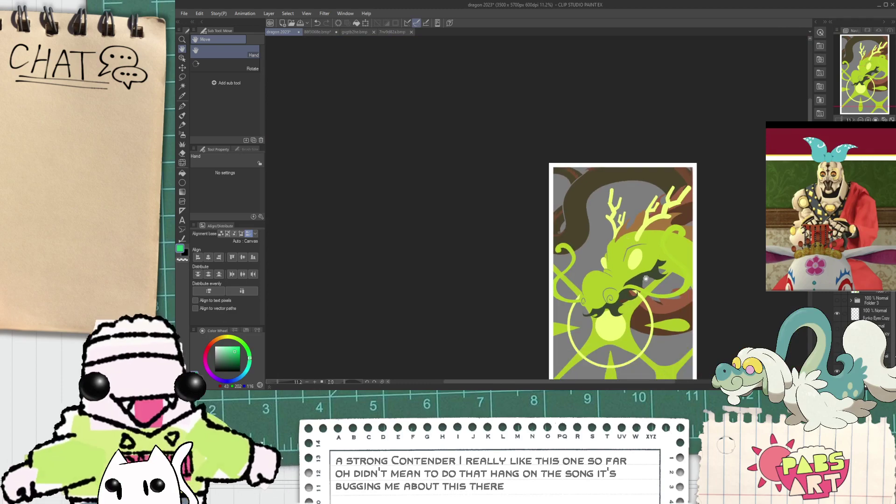
left_click_drag(636, 294, 538, 187)
scroll(528, 158, "up", 4)
scroll(423, 171, "up", 4)
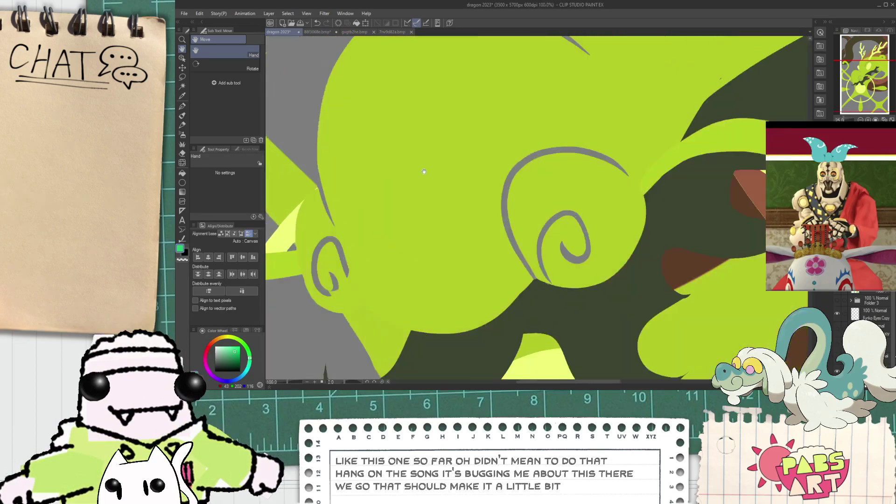
scroll(423, 171, "down", 3)
scroll(423, 171, "down", 2)
scroll(498, 134, "up", 1)
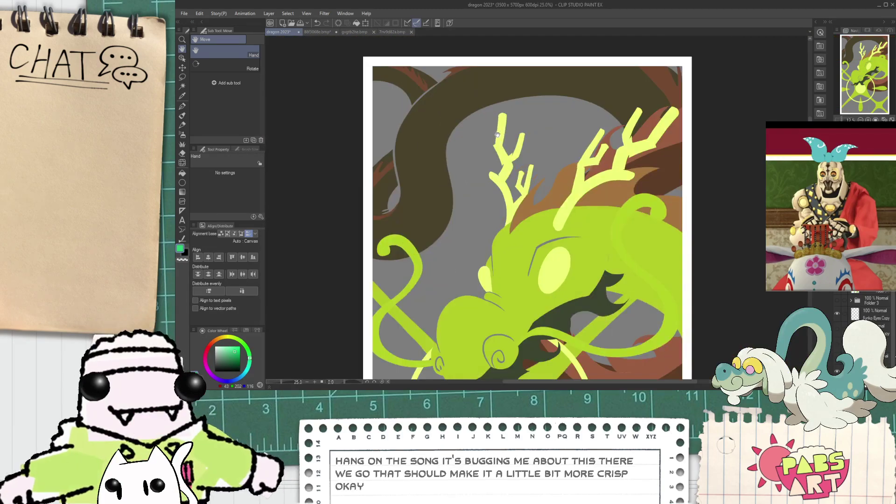
- Hide the correction layers above the dragon to compare against its original flat colours, particularly around the brow
left_click(838, 276)
left_click(838, 290)
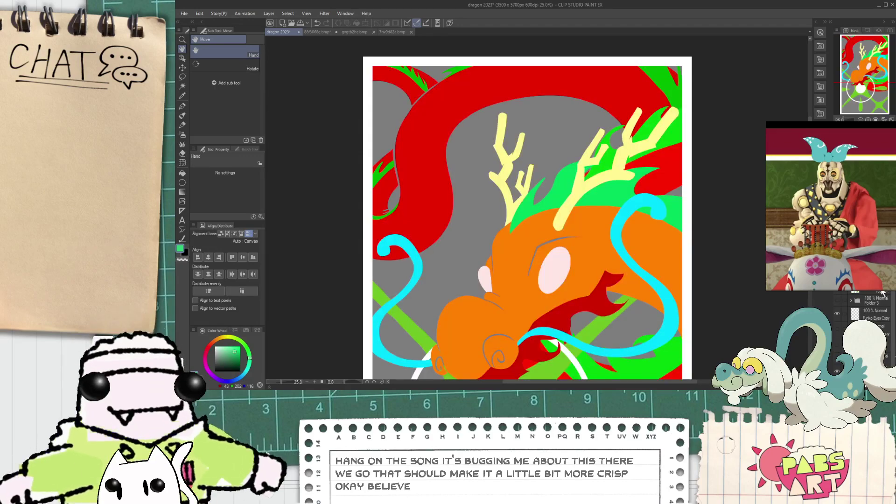
left_click(871, 289)
scroll(694, 285, "down", 1)
left_click_drag(694, 288, 692, 278)
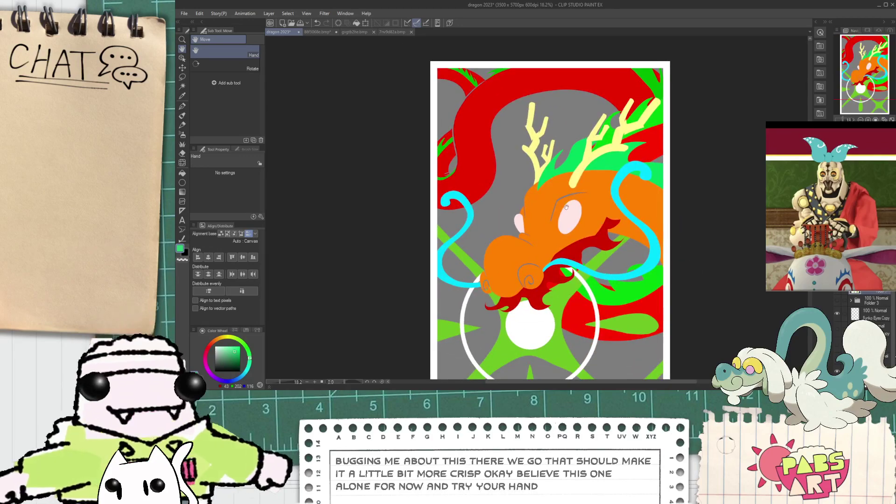
scroll(542, 229, "up", 6)
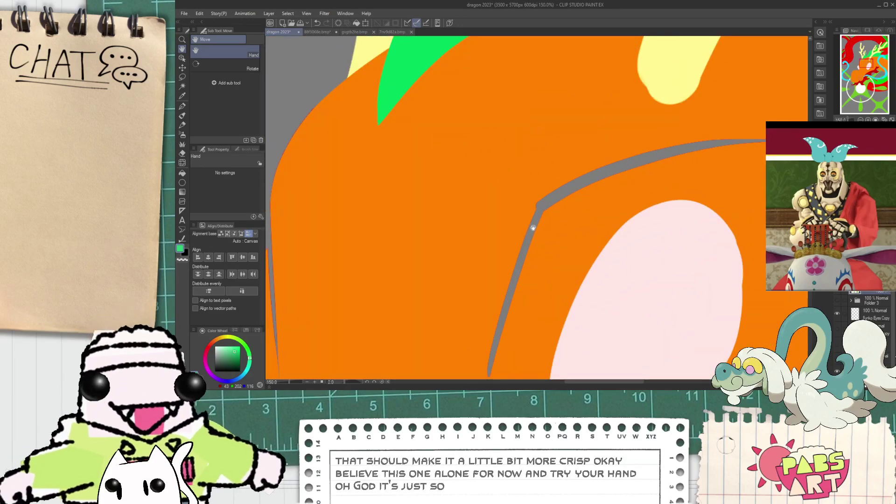
scroll(533, 228, "down", 6)
scroll(535, 227, "up", 2)
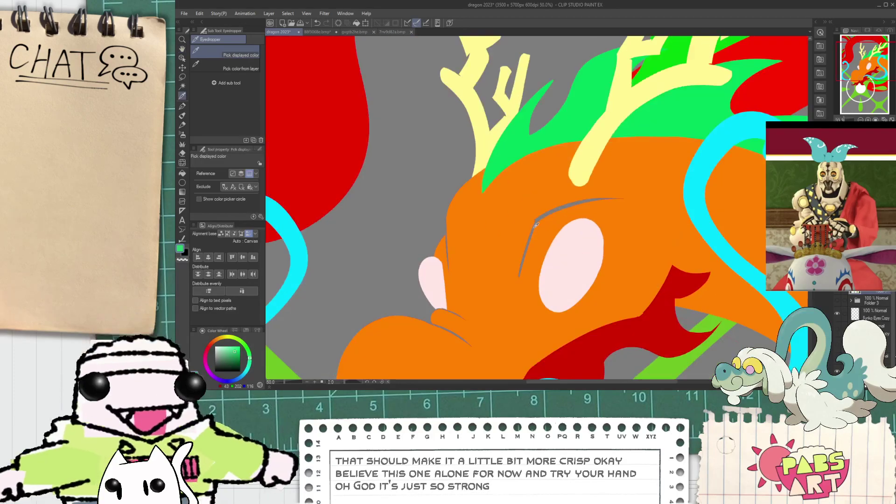
- Examine the brow, eye and nostril lines of the dragon's head in the original flat colours, up close and from further out
key("i")
scroll(537, 226, "down", 1)
scroll(514, 242, "up", 1)
key("g")
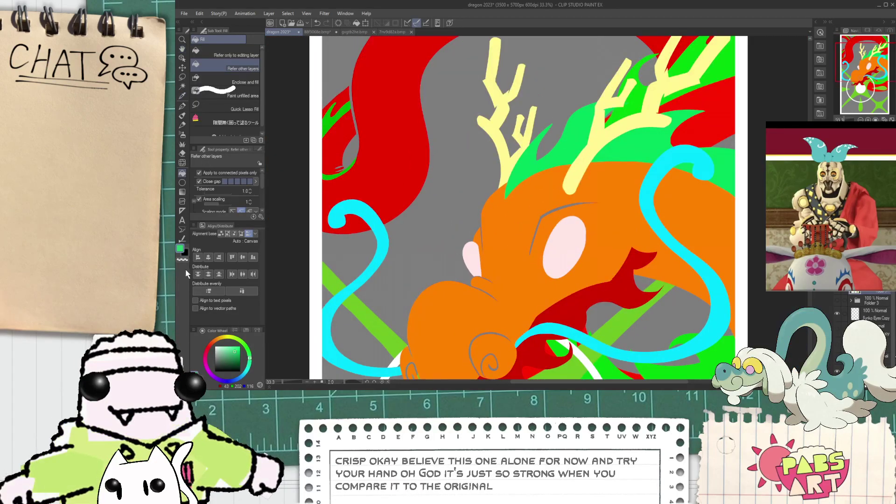
scroll(485, 266, "up", 4)
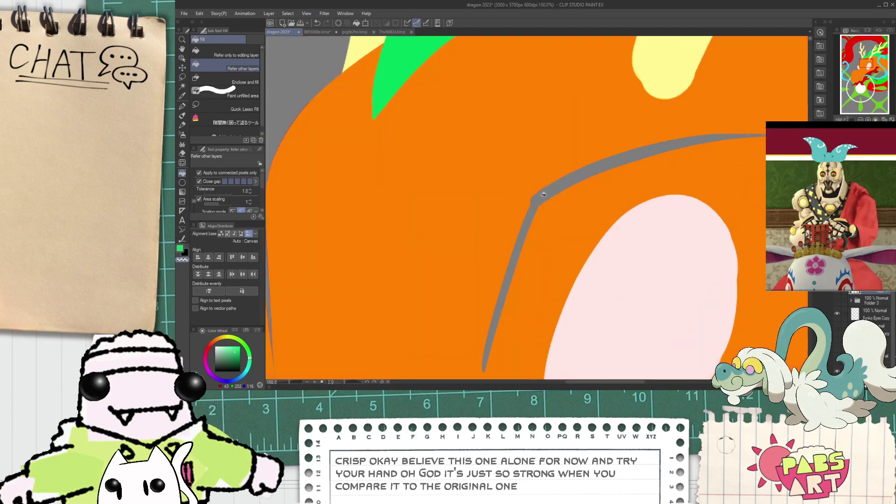
scroll(537, 208, "down", 7)
key("h")
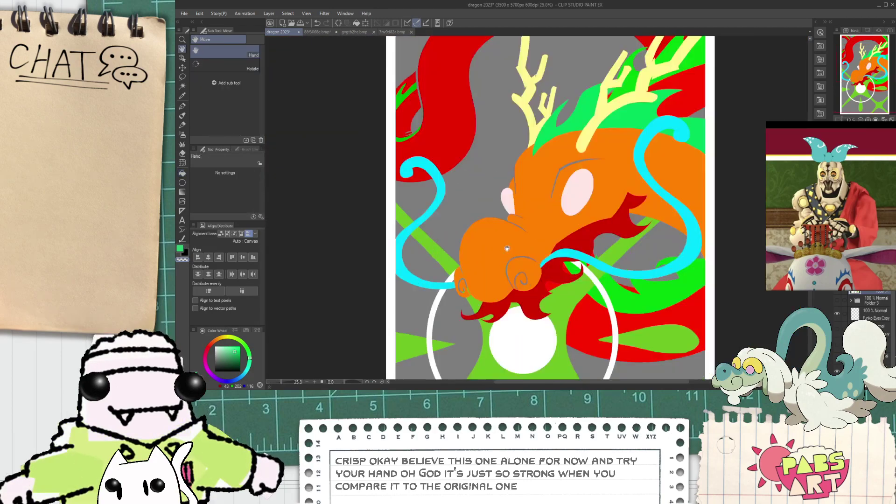
scroll(518, 221, "up", 4)
scroll(519, 221, "up", 1)
scroll(537, 229, "down", 4)
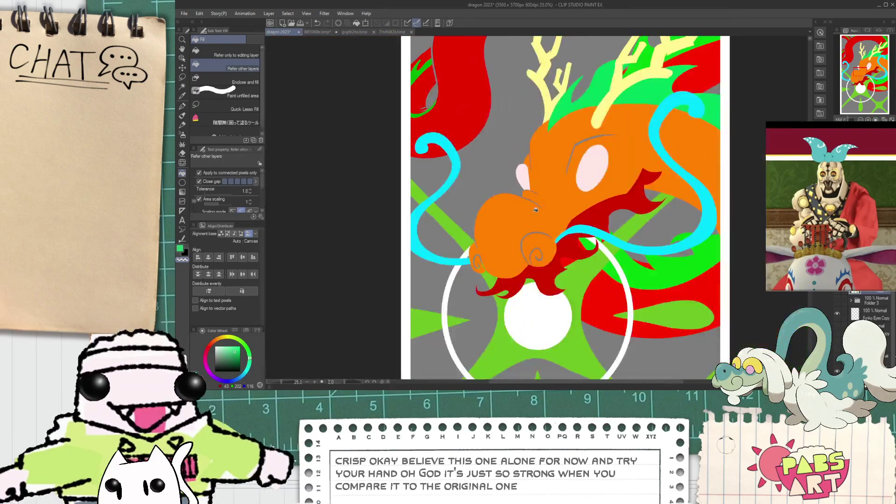
- Duplicate the flat-colour dragon artwork by copy and paste, and convert its colours to grayscale with a gradient map
key("ctrl+c")
key("ctrl+v")
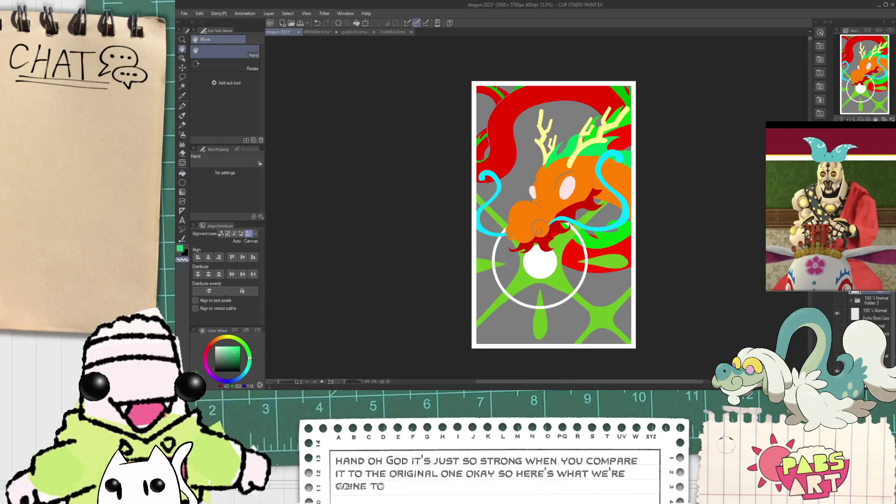
left_click(836, 301)
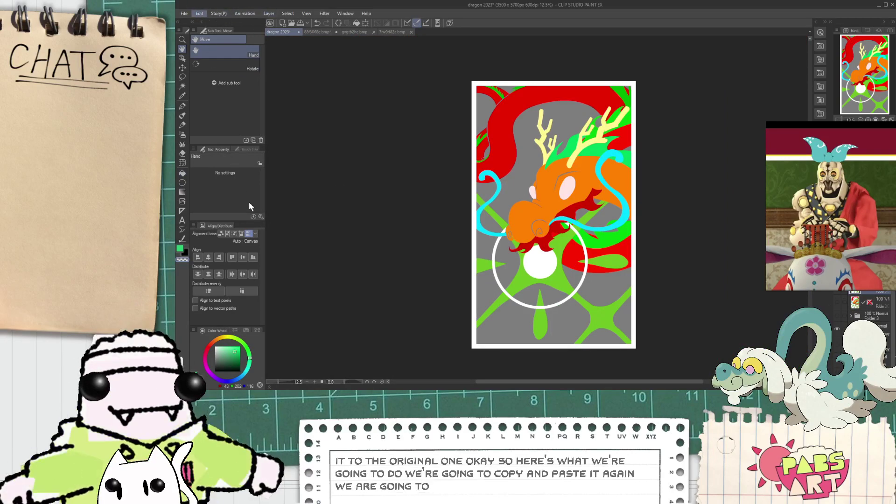
left_click(346, 280)
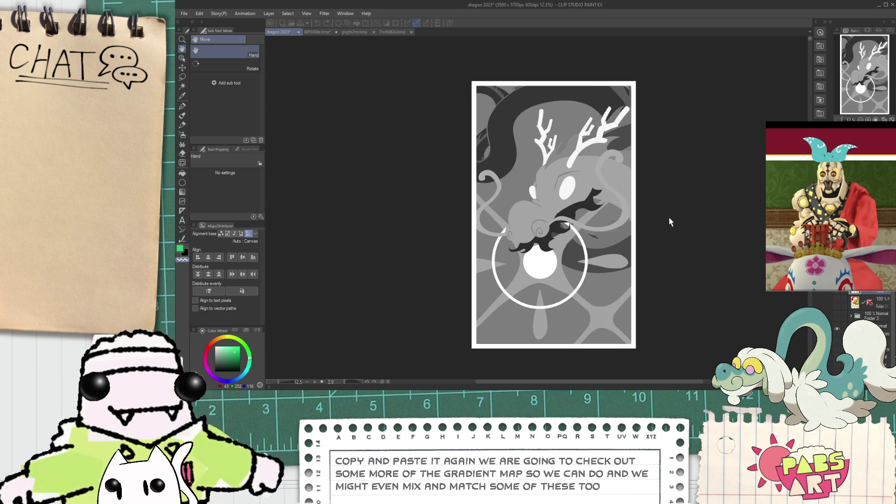
- Examine the grayscale contrast between the dragon's head, whiskers, beard and background shapes
scroll(518, 226, "up", 4)
left_click_drag(590, 207, 487, 185)
scroll(487, 185, "down", 3)
scroll(483, 210, "up", 2)
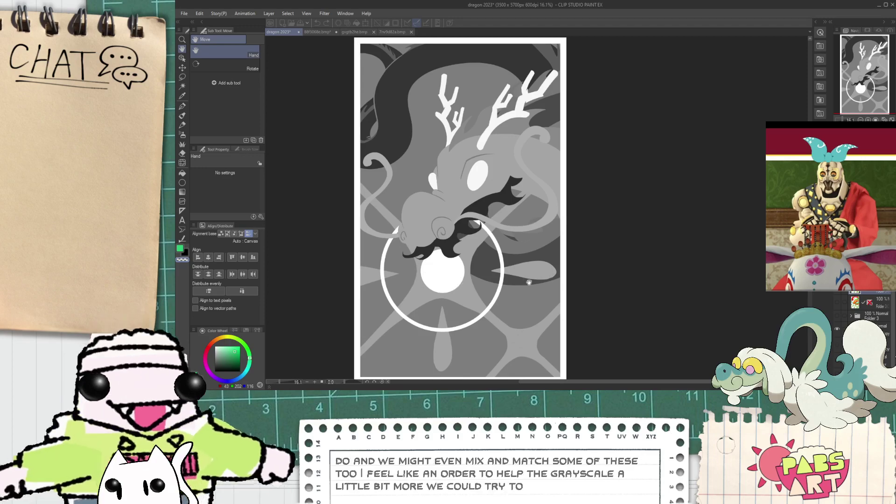
scroll(529, 282, "up", 3)
scroll(500, 260, "down", 4)
scroll(448, 152, "up", 3)
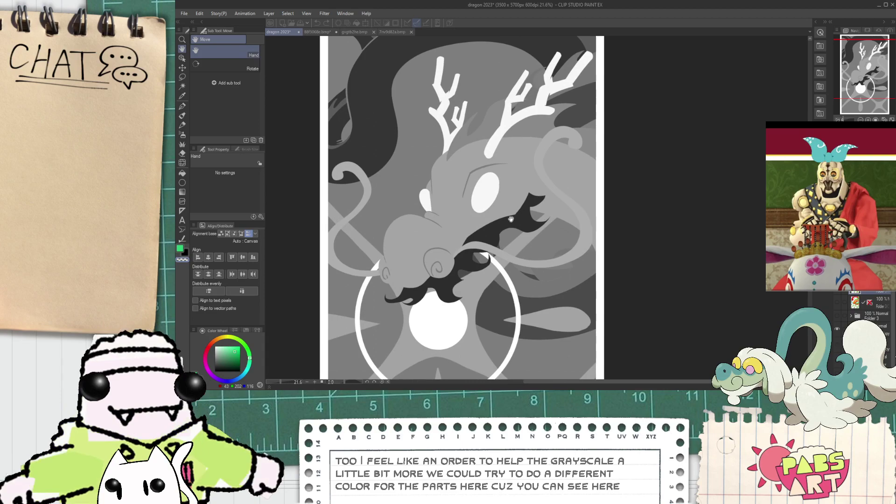
left_click_drag(479, 222, 498, 242)
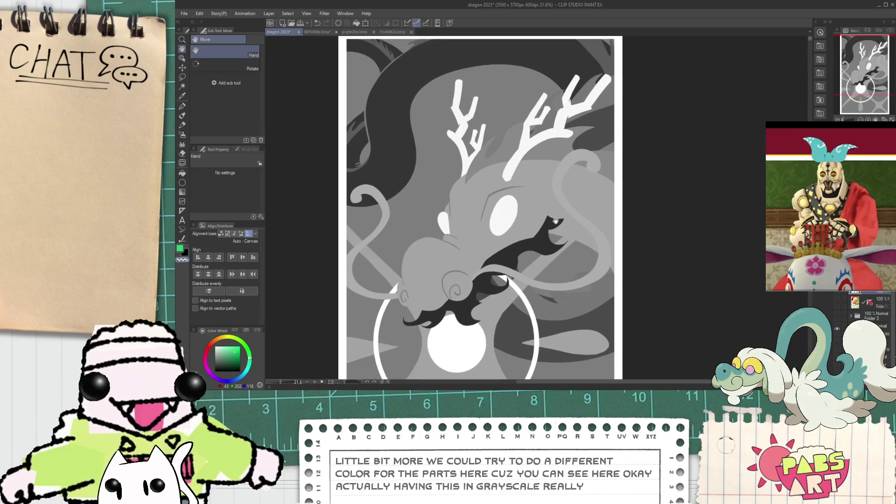
- Scale the grayscale copy of the dragon artwork down to a small reference in the canvas's upper-left area
scroll(615, 209, "down", 2)
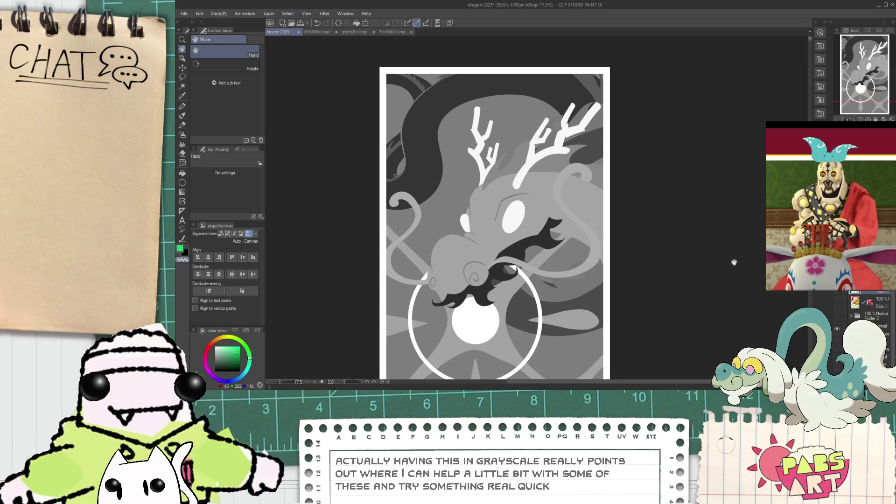
key("ctrl+t")
scroll(651, 252, "down", 1)
left_click_drag(665, 276, 499, 277)
left_click_drag(460, 311, 502, 228)
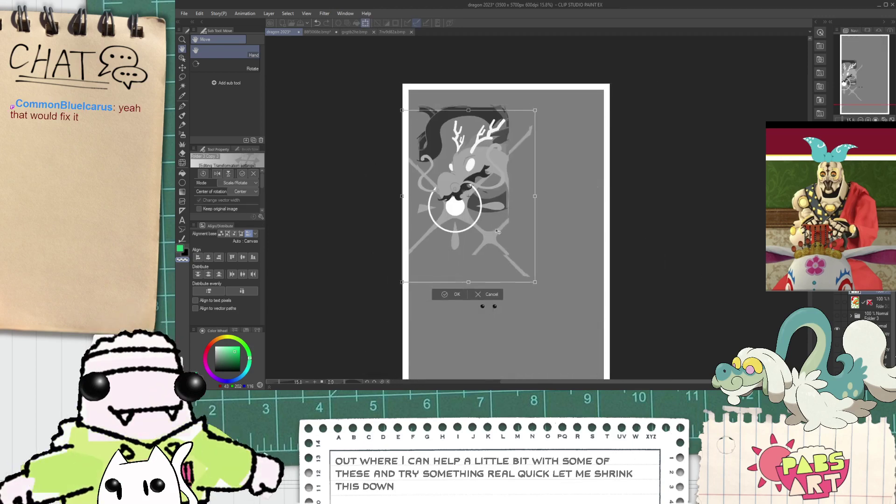
left_click(463, 293)
scroll(497, 334, "up", 2)
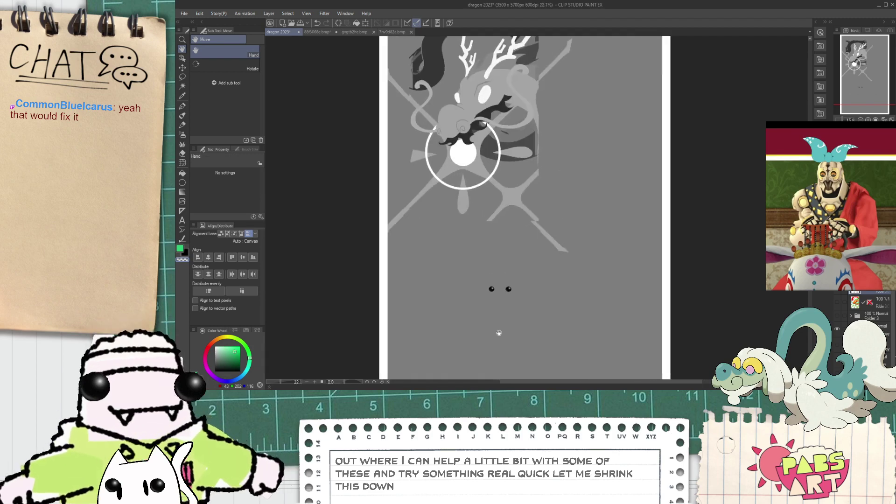
- Expand Folder 3 and make it visible so the coloured dragon shows behind the grayscale copy
left_click(880, 307)
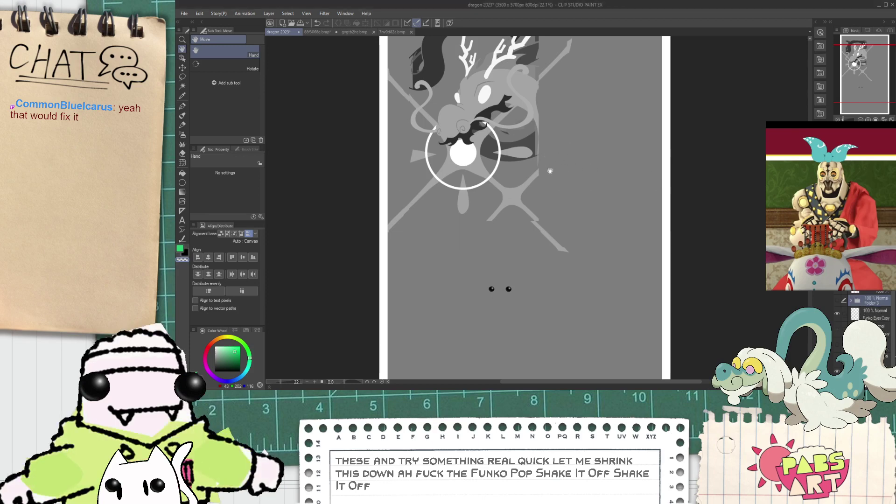
scroll(544, 150, "down", 2)
left_click(851, 302)
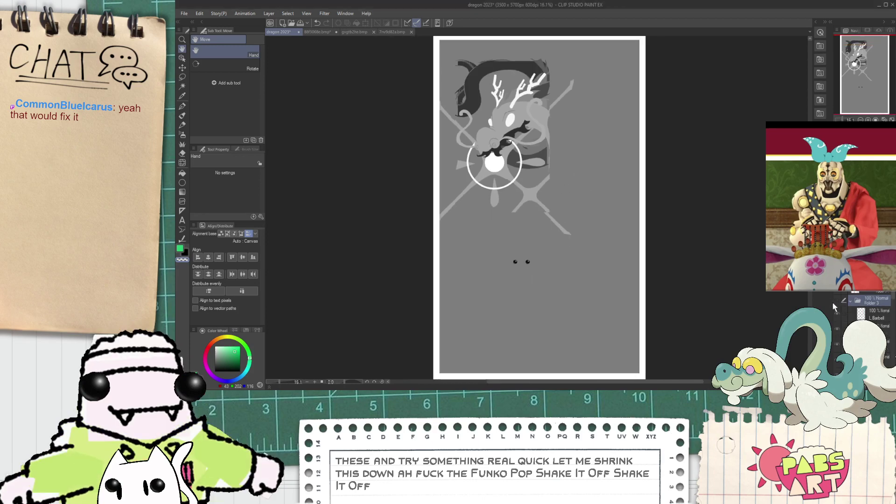
left_click(839, 300)
scroll(851, 316, "down", 2)
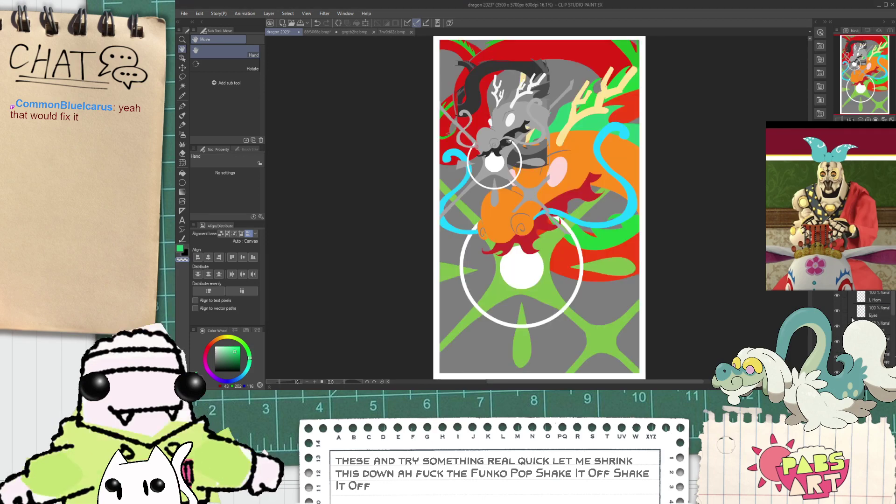
scroll(628, 186, "up", 1)
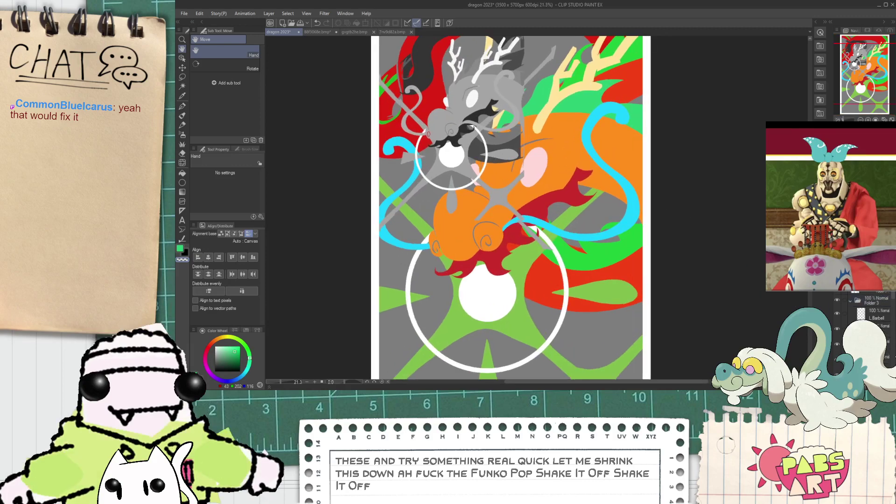
- Move the small grayscale copy toward the upper-right part of the canvas with the Move layer tool
left_click(872, 292)
key("k")
left_click_drag(599, 193, 679, 173)
scroll(586, 148, "down", 4)
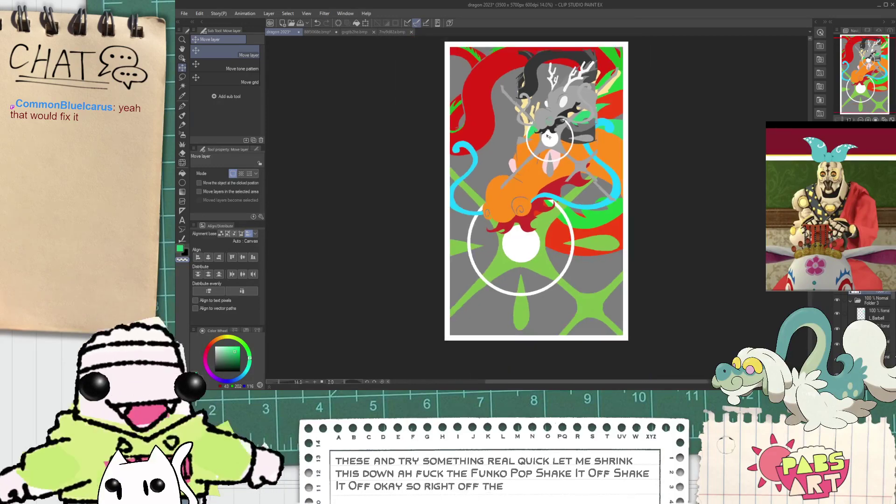
scroll(548, 137, "up", 2)
scroll(548, 136, "down", 2)
scroll(551, 201, "up", 2)
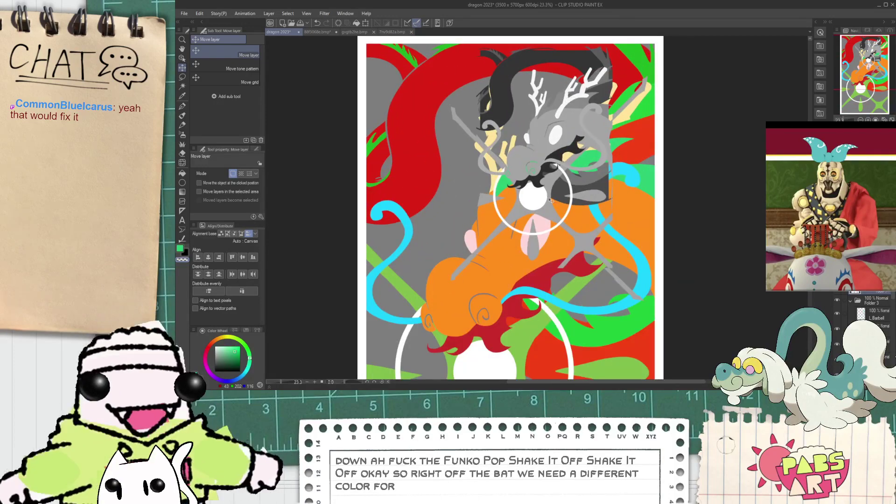
- Examine the green background pattern around the pearl and compare it with the orange head
key("h")
left_click_drag(551, 200, 565, 128)
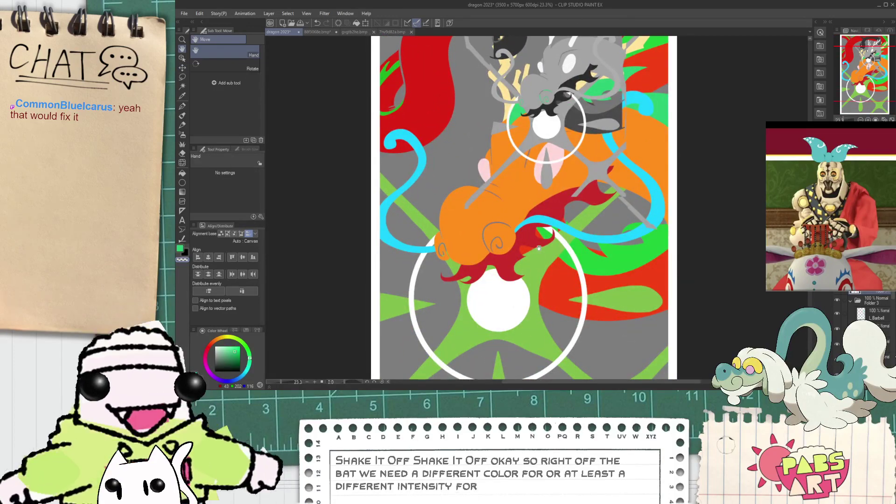
left_click_drag(539, 248, 503, 183)
scroll(490, 269, "up", 3)
scroll(488, 268, "down", 2)
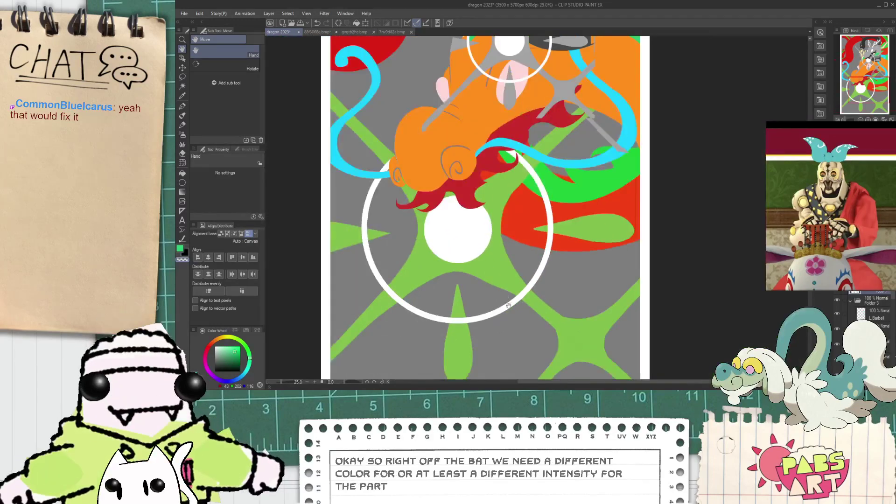
left_click_drag(509, 305, 521, 242)
scroll(887, 306, "down", 1)
scroll(880, 319, "down", 2)
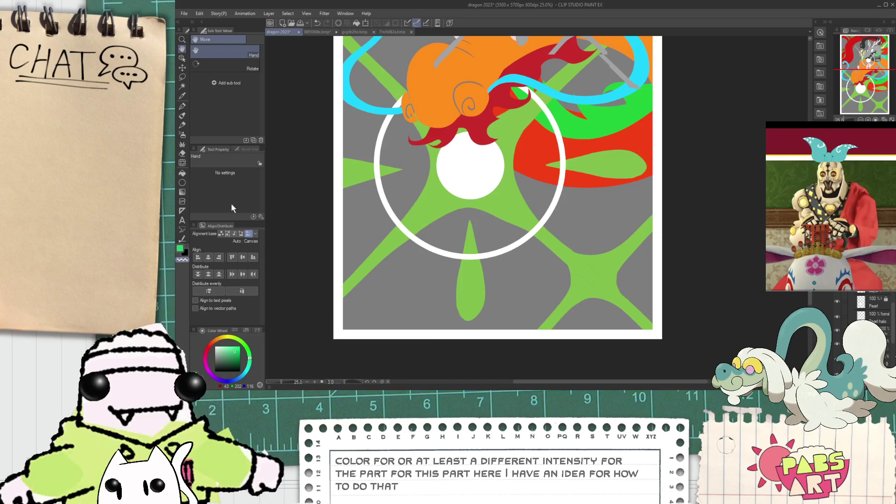
left_click(182, 163)
scroll(460, 229, "up", 2)
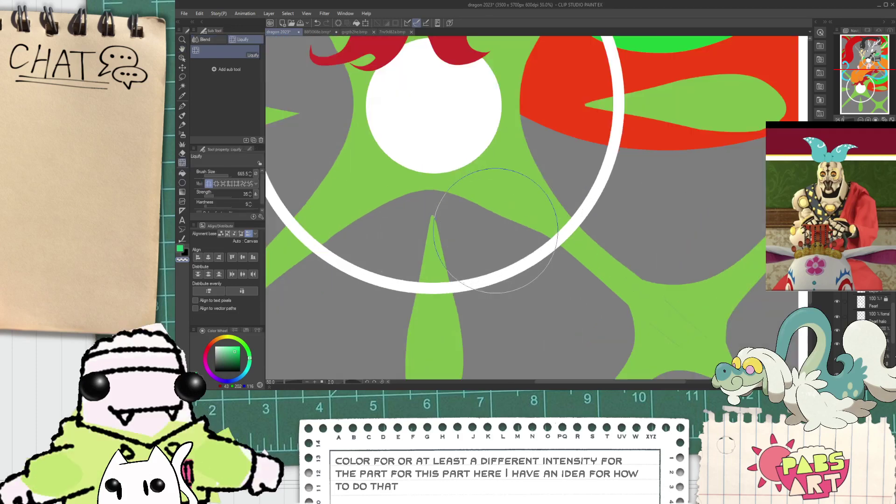
scroll(483, 219, "down", 4)
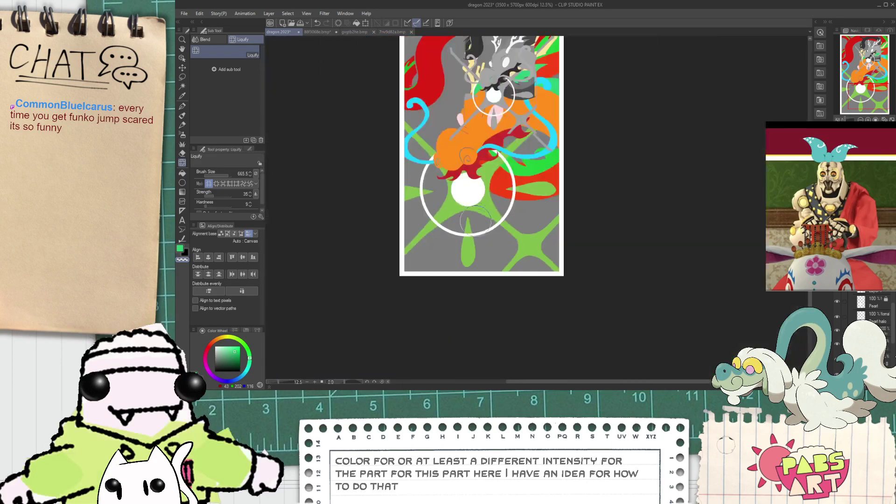
left_click_drag(477, 240, 493, 255)
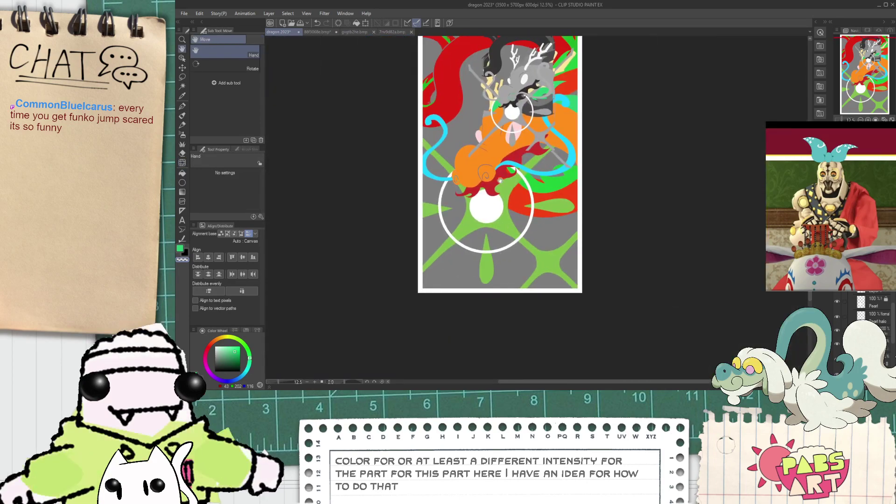
- Sample the dragon head's orange and the background pattern's green to compare them on the colour wheel
scroll(477, 162, "up", 2)
key("i")
left_click(477, 162)
scroll(460, 284, "up", 1)
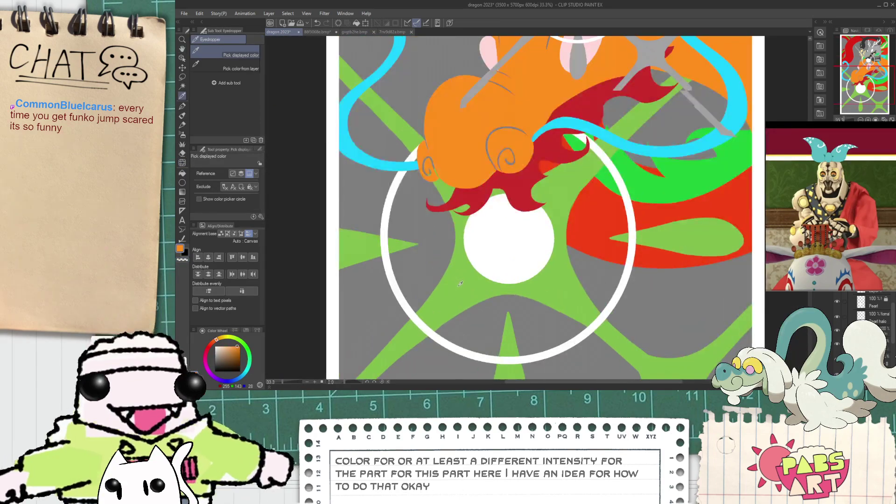
scroll(460, 284, "up", 1)
left_click(460, 284)
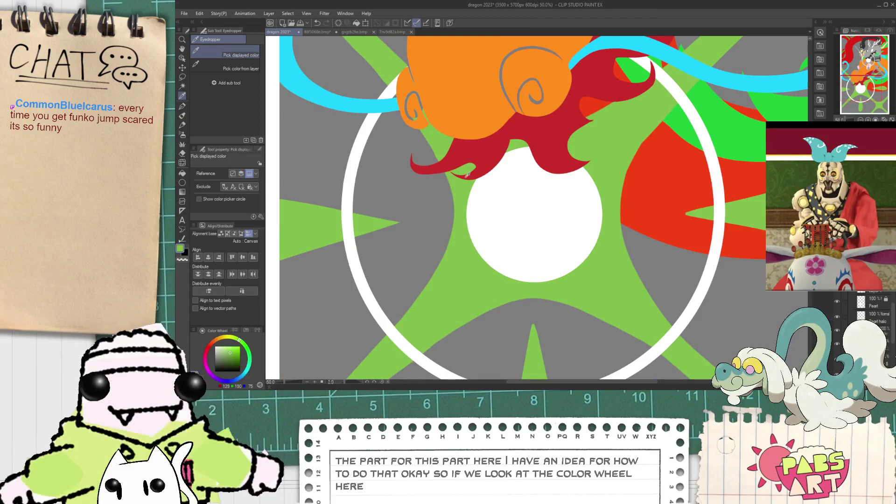
left_click(475, 106)
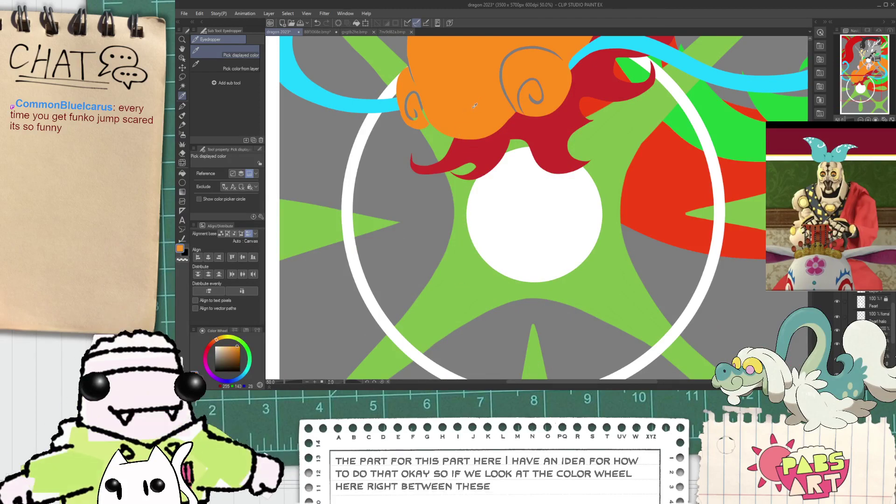
- Sample the background pattern's green, choose a darker tone of it, and fill the pattern's layer with that colour
left_click(465, 289)
scroll(465, 288, "down", 2)
key("h")
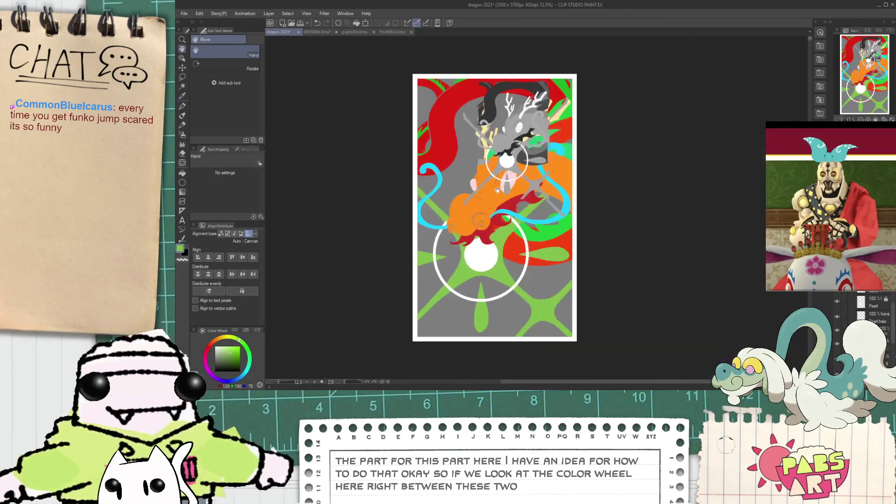
scroll(488, 184, "up", 2)
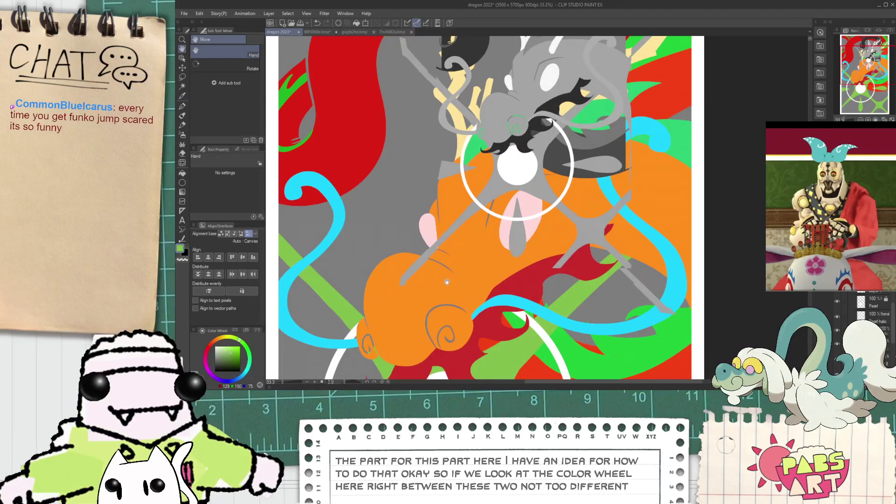
scroll(452, 275, "down", 3)
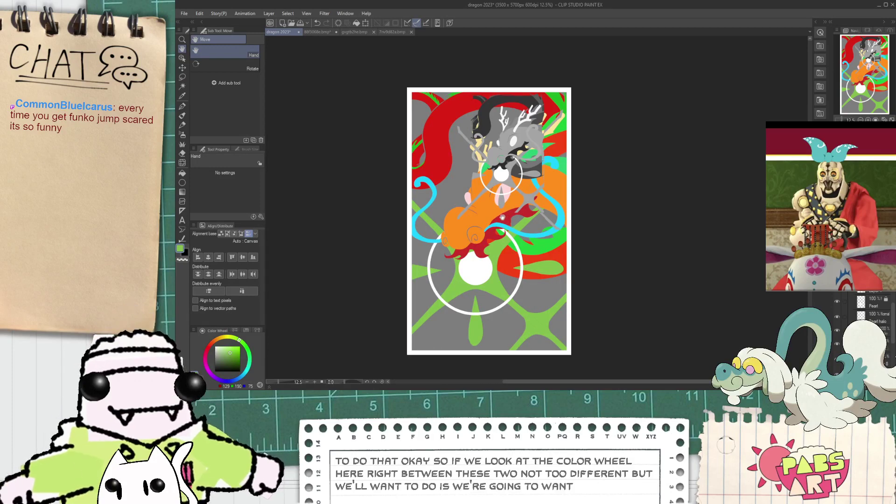
key("i")
scroll(451, 268, "up", 2)
left_click(236, 358)
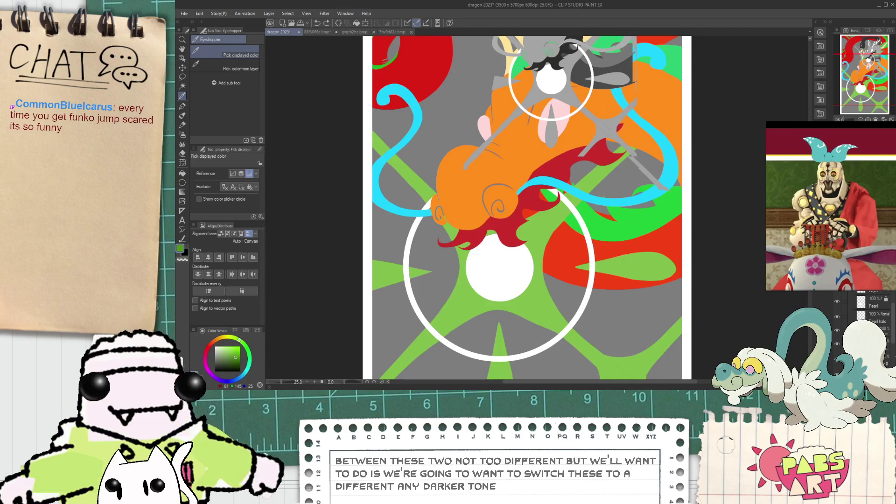
left_click(883, 331)
key("alt+Delete")
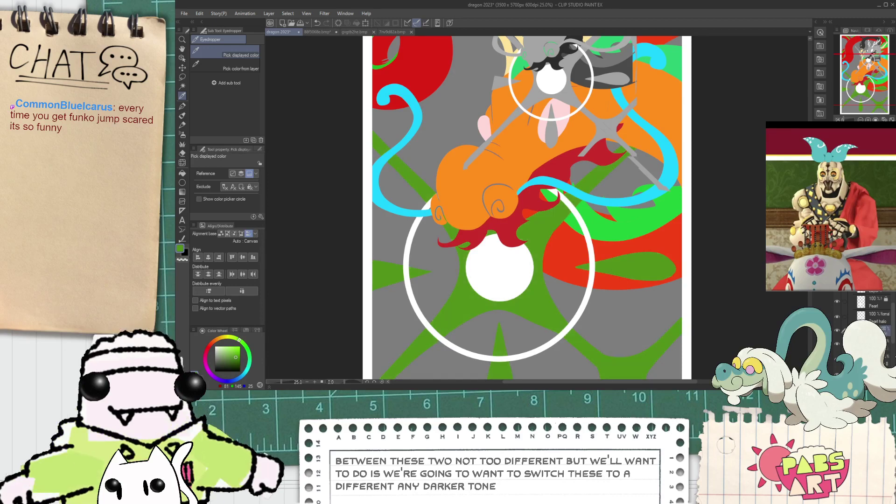
- Choose a pale green as the drawing colour and activate the Fill tool
key("space")
left_click_drag(674, 291, 660, 270)
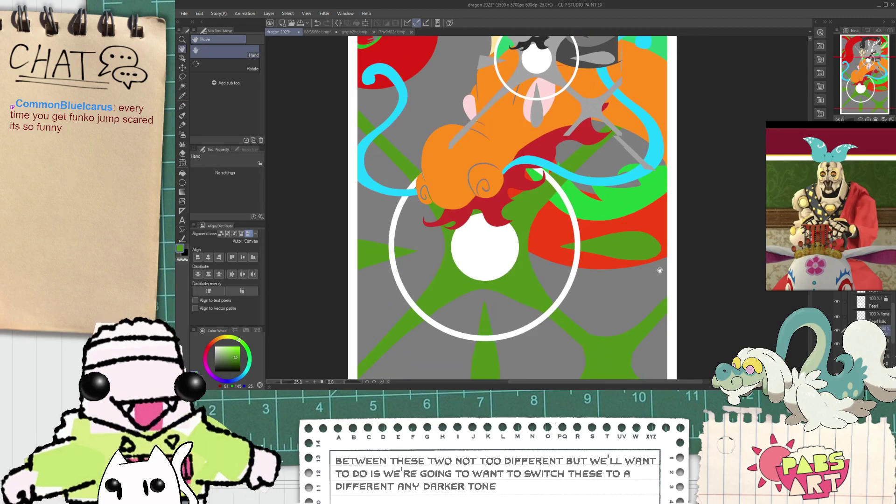
scroll(660, 270, "down", 1)
scroll(570, 304, "down", 1)
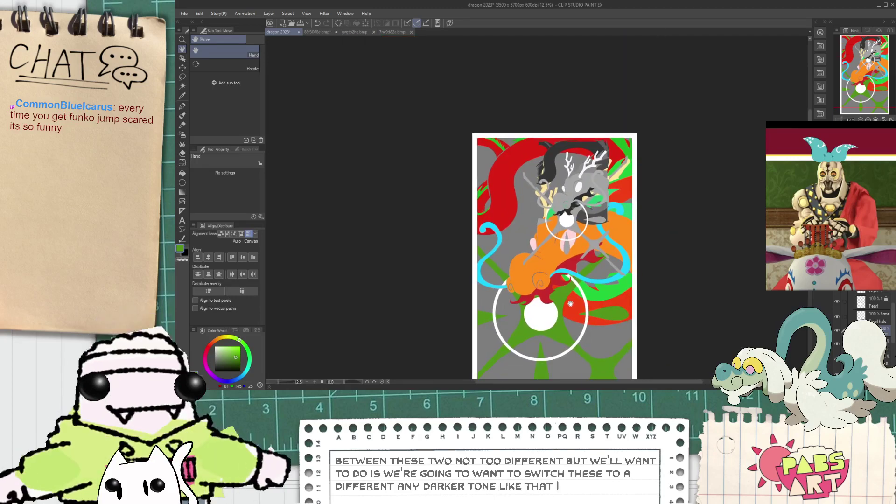
left_click_drag(571, 304, 561, 299)
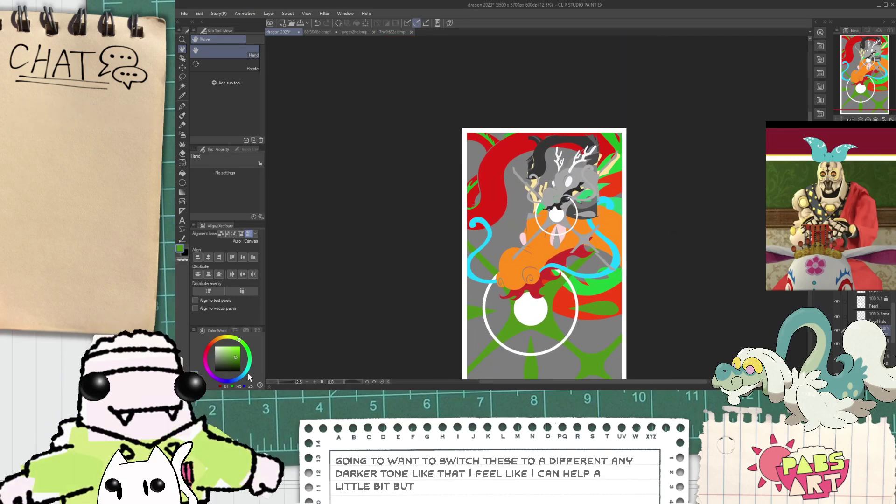
left_click(223, 346)
key("g")
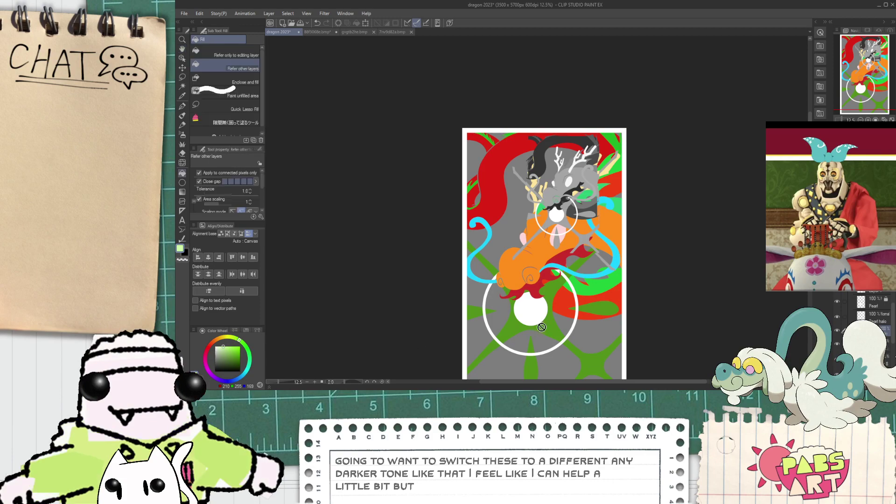
key("space")
left_click_drag(645, 343, 627, 273)
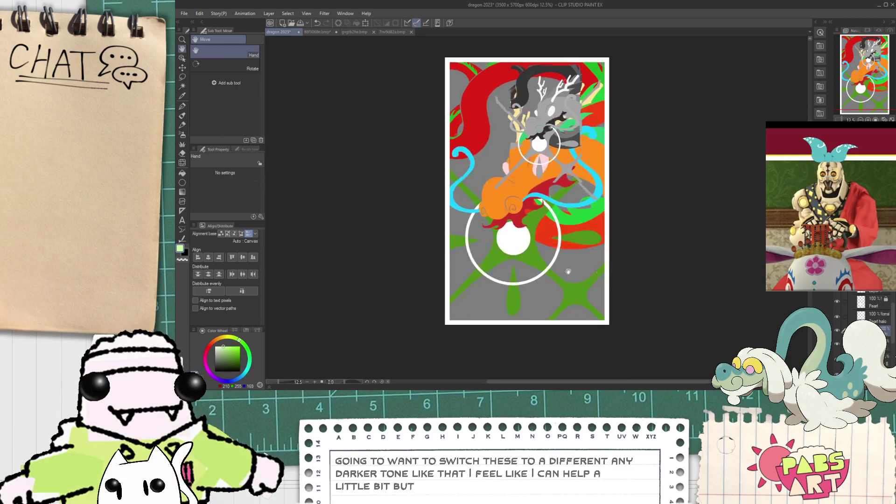
- Undo the last colour change on the green background pattern and check it against the whole artwork
key("ctrl+z")
scroll(524, 246, "up", 3)
scroll(542, 204, "down", 1)
left_click_drag(541, 202, 543, 300)
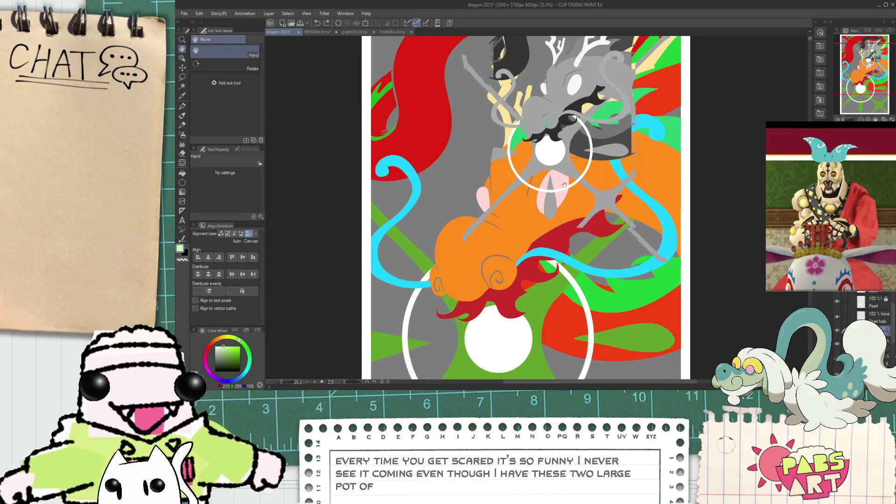
scroll(496, 267, "down", 2)
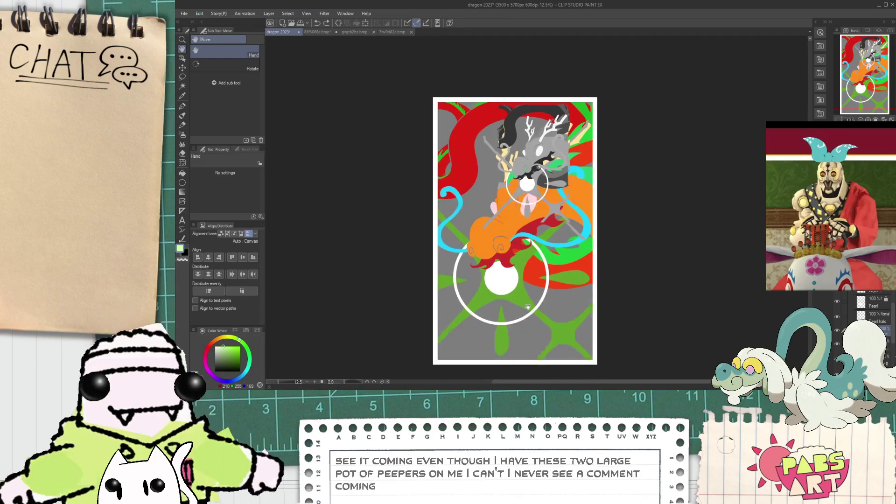
scroll(542, 248, "up", 2)
mouse_move(555, 179)
left_mouse_down()
mouse_move(563, 304)
mouse_move(548, 191)
left_mouse_up()
- Sample the dragon eye's pale pink and recolour the left barbel's layer with it
left_click_drag(894, 324, 895, 314)
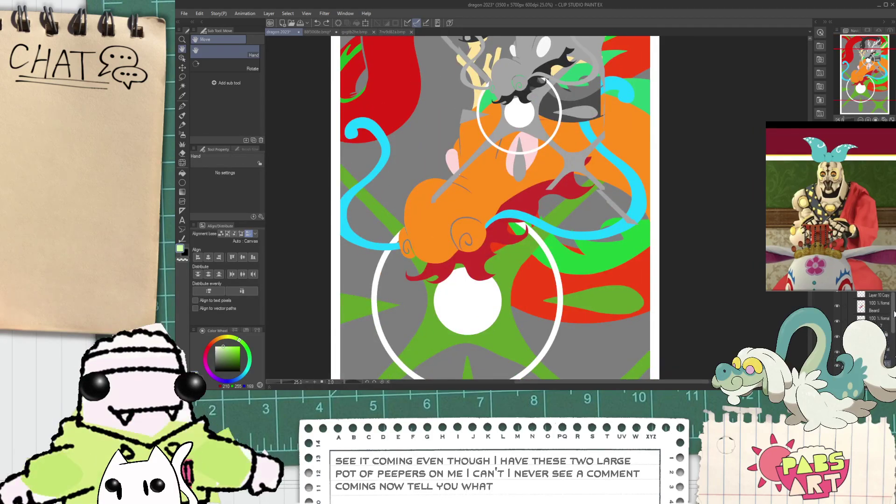
scroll(894, 313, "down", 4)
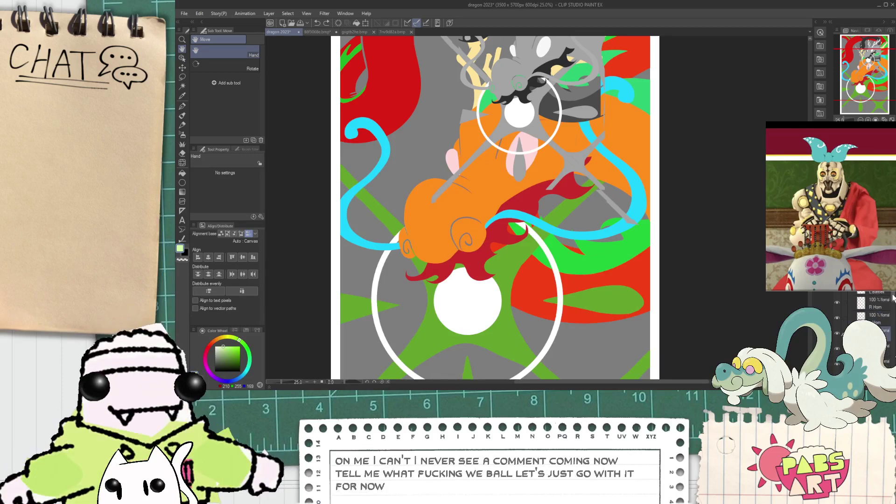
scroll(890, 308, "up", 2)
left_click(886, 320)
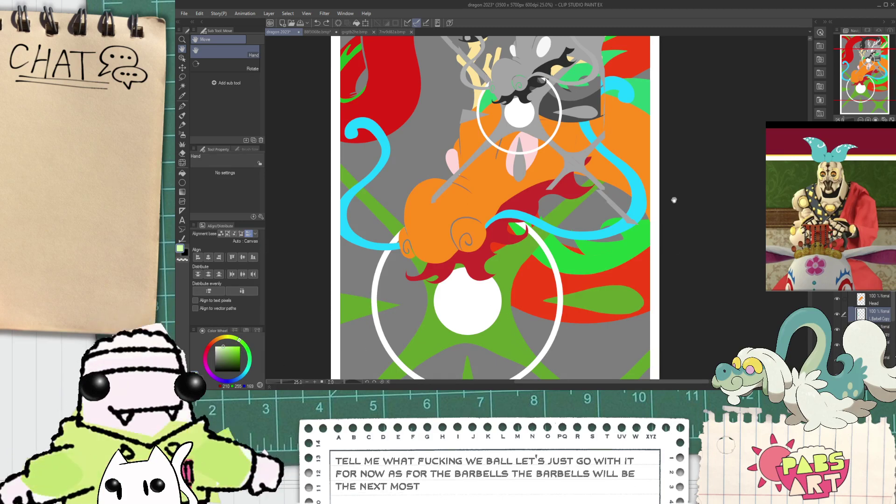
key("i")
left_click(518, 159)
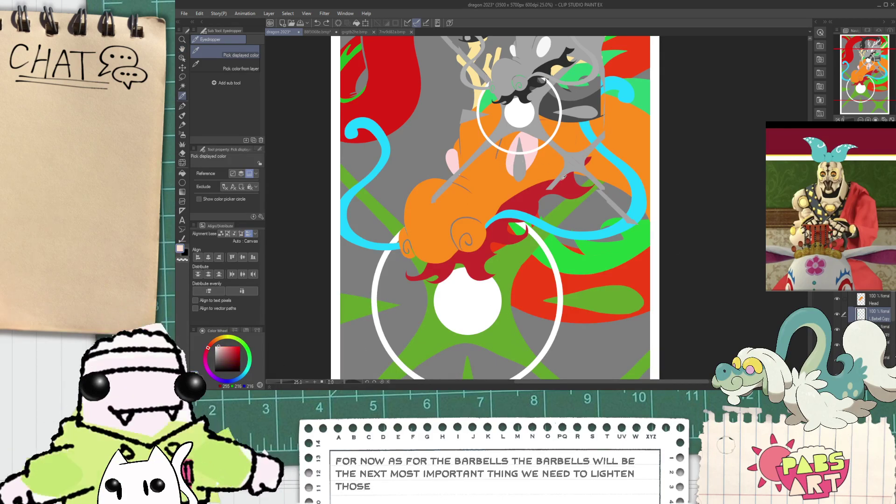
key("ctrl+b")
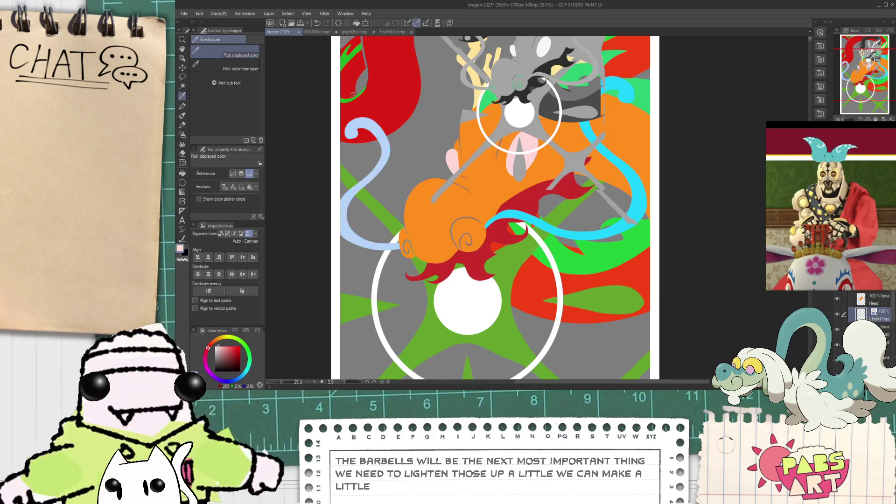
left_click(883, 161)
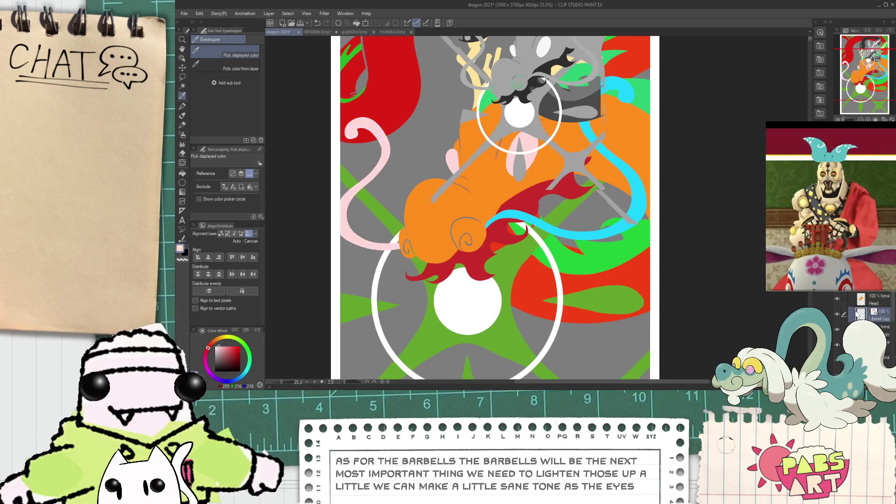
- Recolour the right barbel's layer with the same pale pink and check both barbels against the whole artwork
left_click_drag(894, 308, 893, 293)
key("ctrl+b")
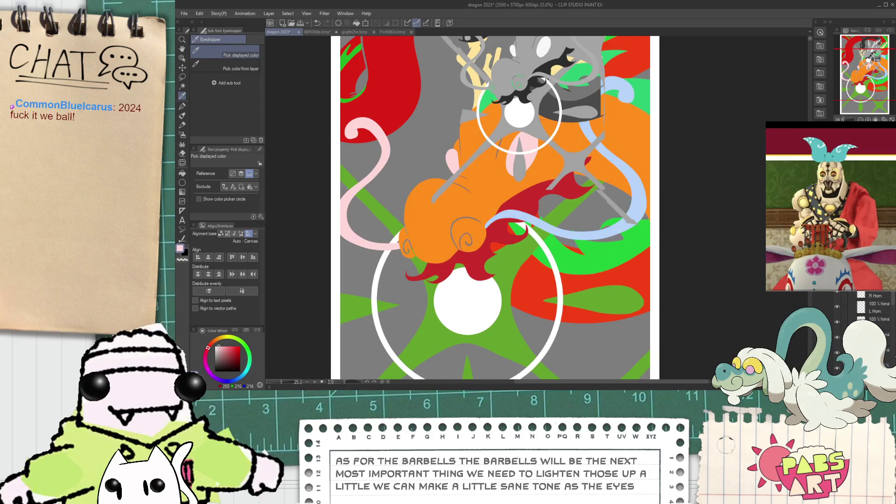
left_click(882, 161)
scroll(577, 190, "down", 2)
key("space")
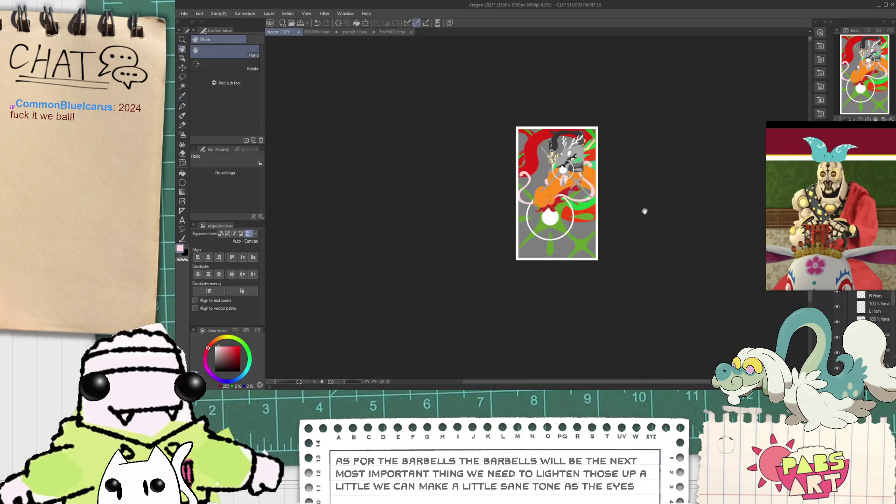
scroll(568, 201, "up", 2)
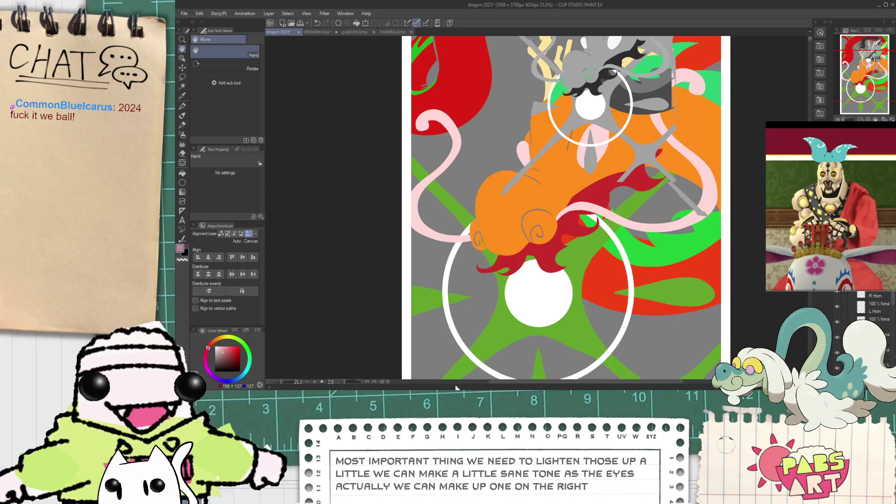
- Fill the left barbel with a darker dusty pink and compare it with the right one at several magnifications
scroll(873, 322, "down", 5)
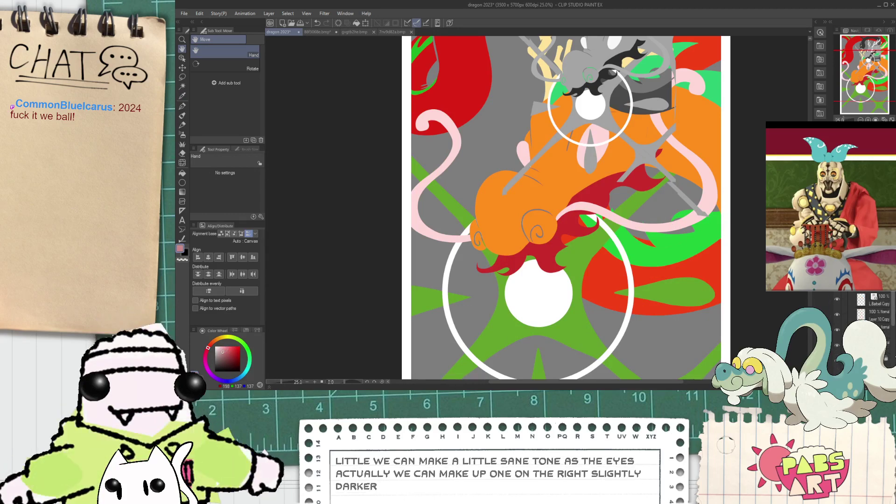
scroll(868, 310, "down", 1)
key("alt+Delete")
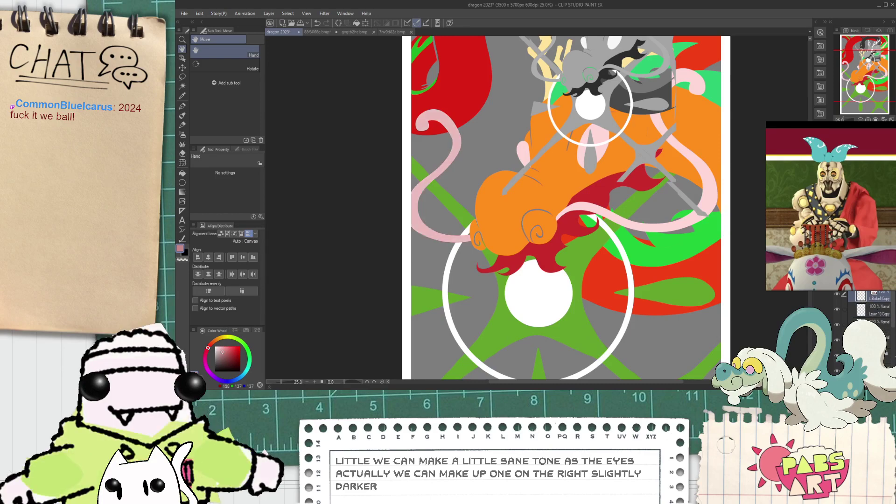
key("ctrl+minus")
key("ctrl+minus")
left_click_drag(676, 219, 652, 238)
scroll(493, 205, "up", 3)
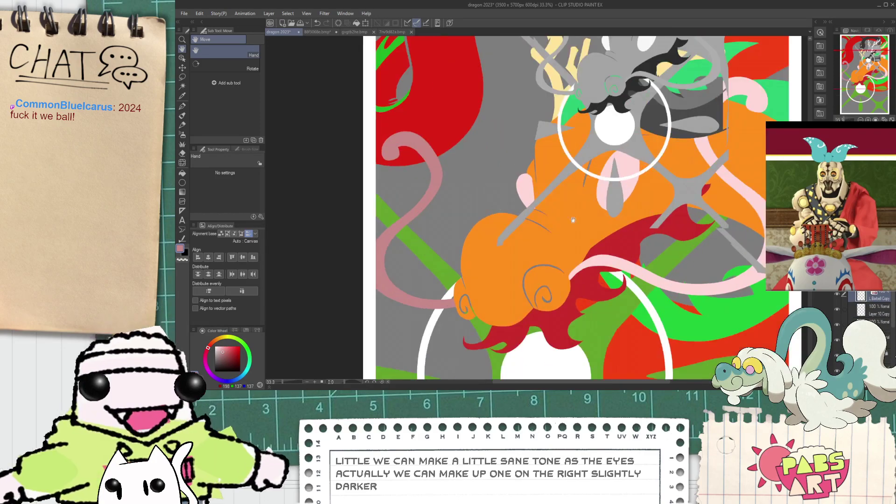
scroll(611, 203, "down", 3)
left_click_drag(620, 153, 582, 152)
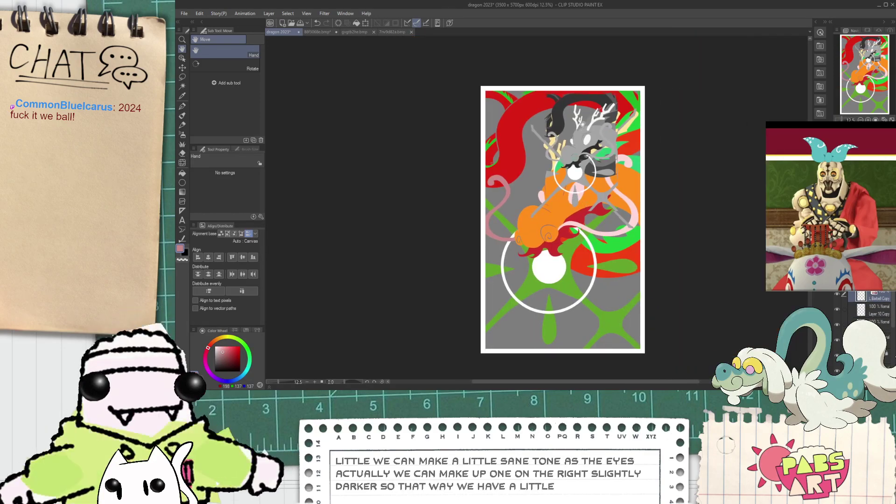
- Find the layer of the dragon's left-hand horn, checking the layer stack and using the Select layer tool on the artwork
scroll(584, 108, "up", 2)
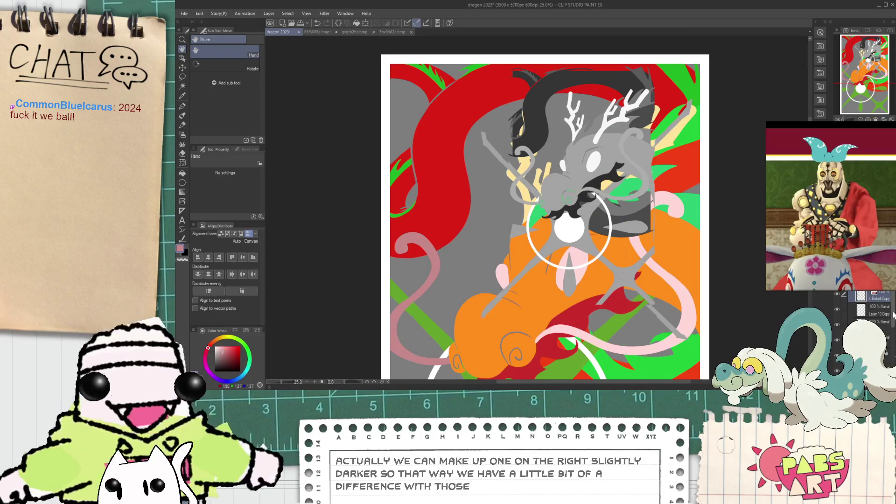
left_click_drag(894, 313, 895, 296)
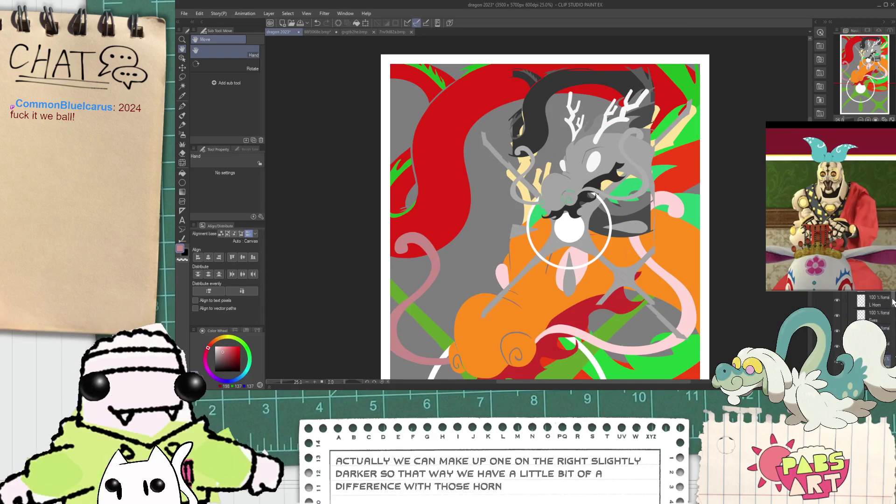
scroll(894, 302, "down", 3)
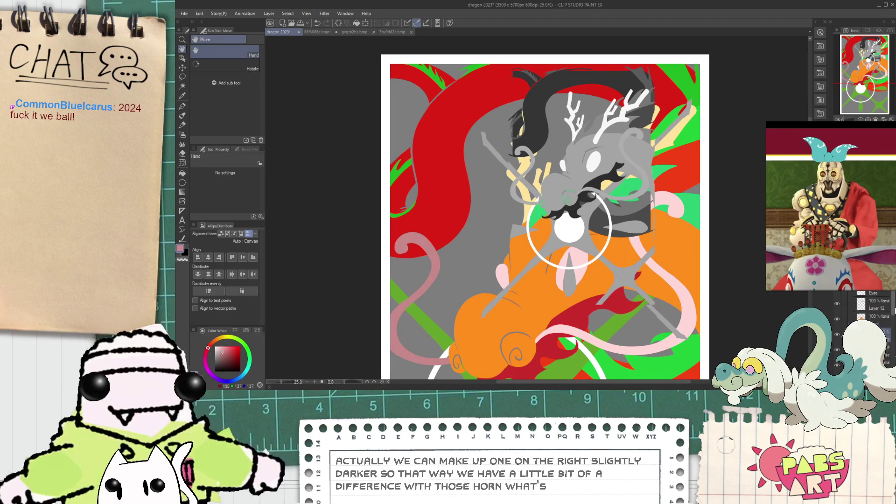
left_click_drag(895, 311, 895, 302)
left_click(874, 295)
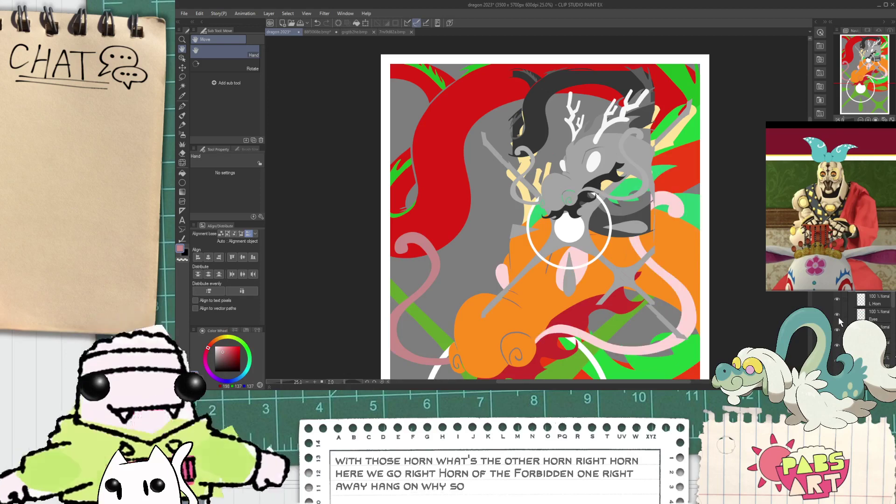
scroll(593, 184, "up", 1)
scroll(472, 170, "up", 1)
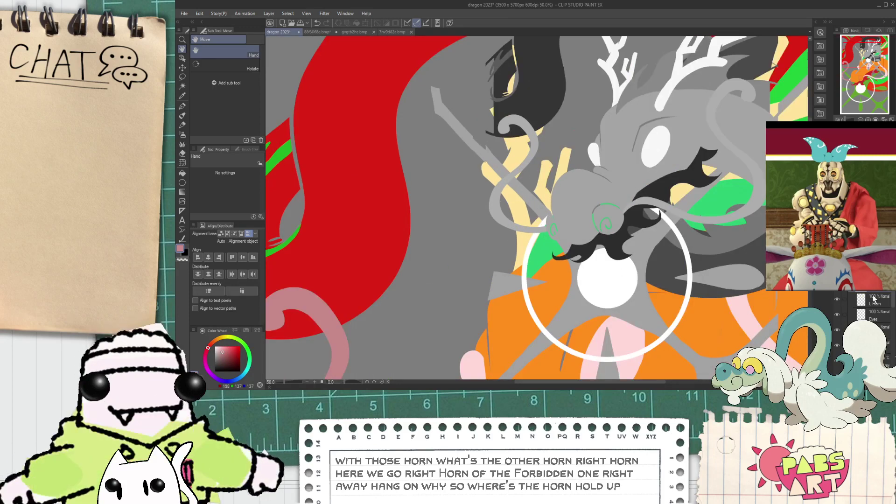
scroll(862, 304, "down", 2)
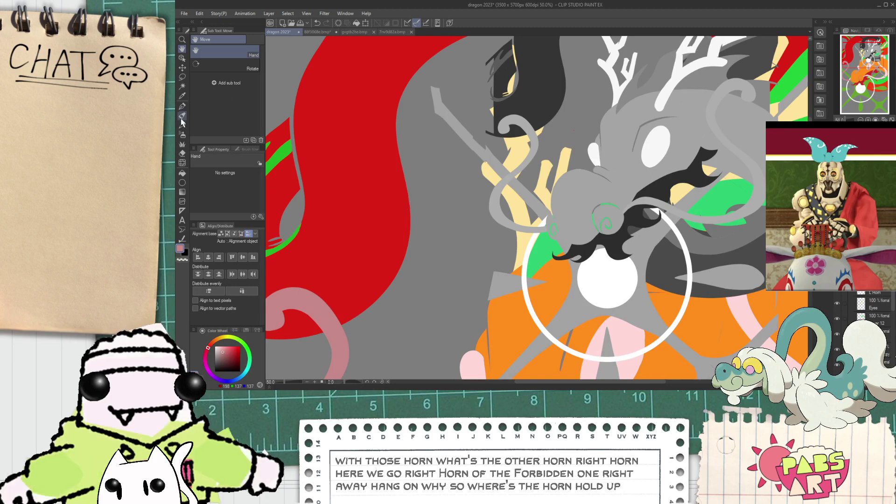
left_click(182, 57)
left_click(224, 66)
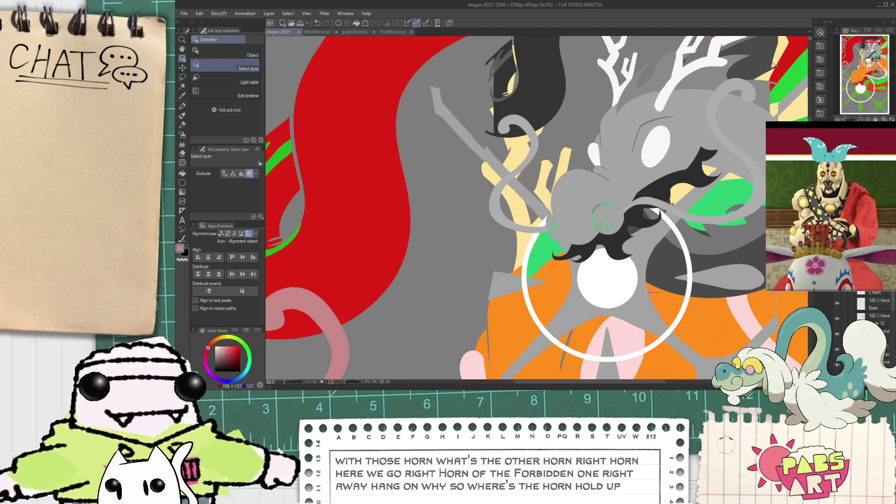
left_click(558, 279)
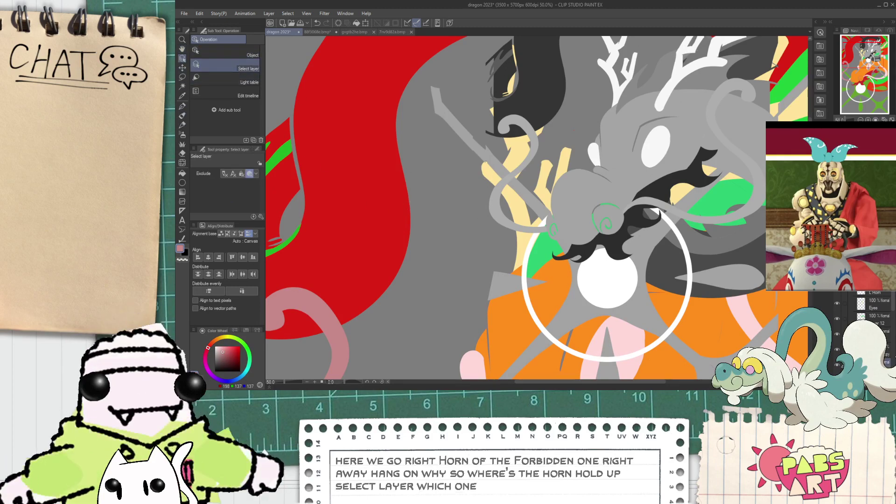
scroll(871, 322, "up", 1)
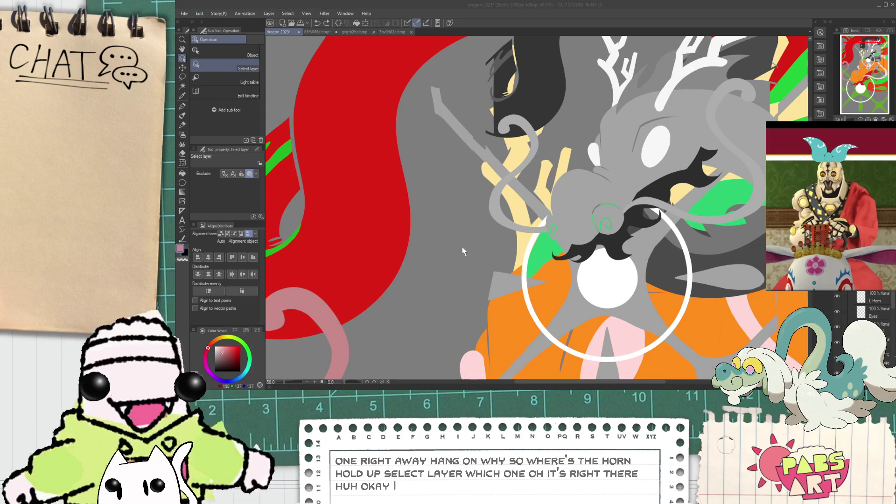
left_click(601, 207)
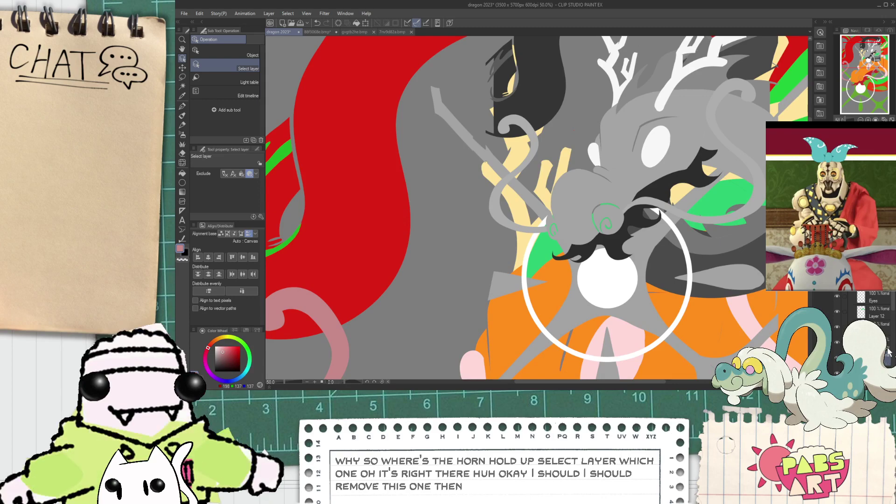
- Lower the luminosity of the dragon's left-hand horn with a hue/saturation/luminosity correction and check it against the whole artwork
scroll(709, 159, "down", 2)
key("space")
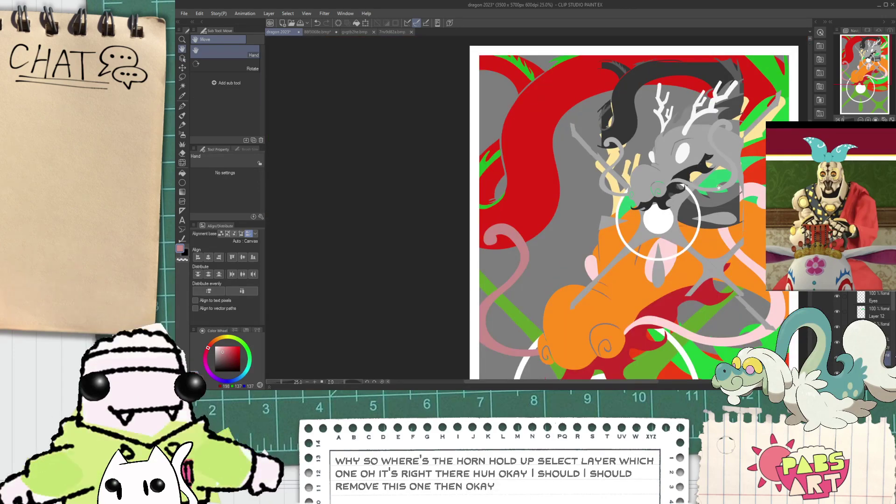
key("ctrl+u")
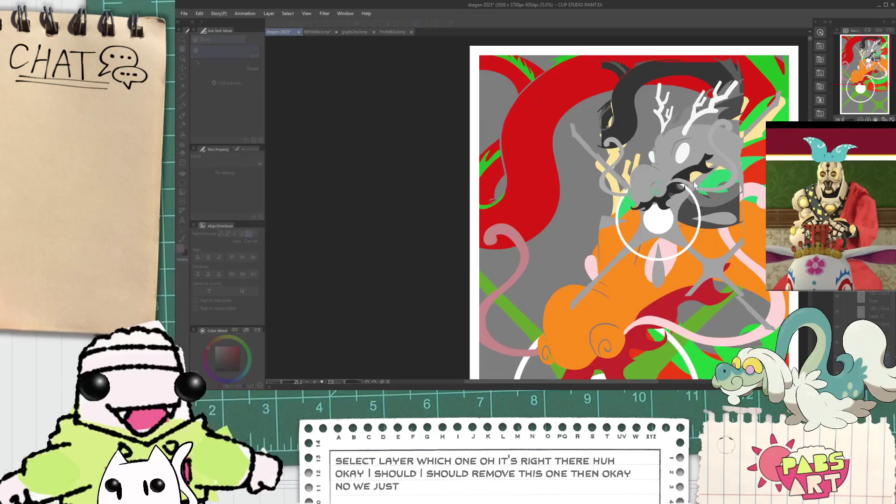
key("Return")
scroll(787, 142, "down", 2)
left_click_drag(778, 168, 715, 175)
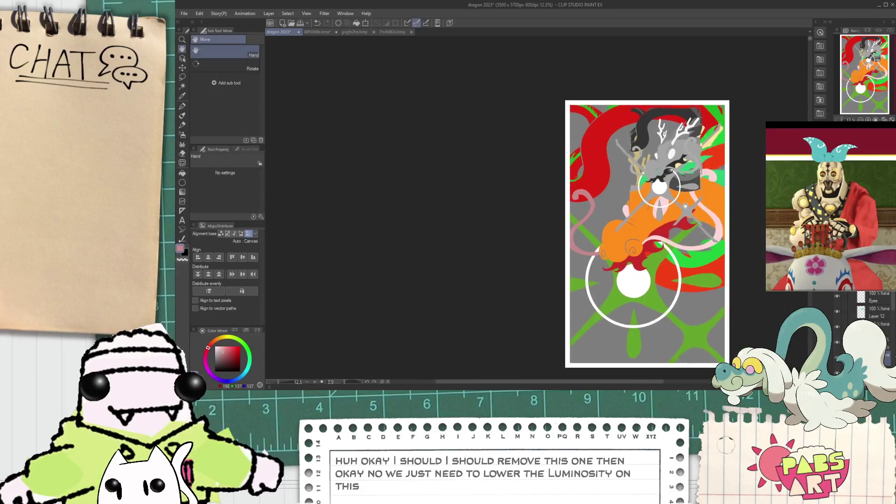
scroll(715, 175, "up", 2)
scroll(657, 192, "down", 2)
left_click_drag(681, 249, 654, 221)
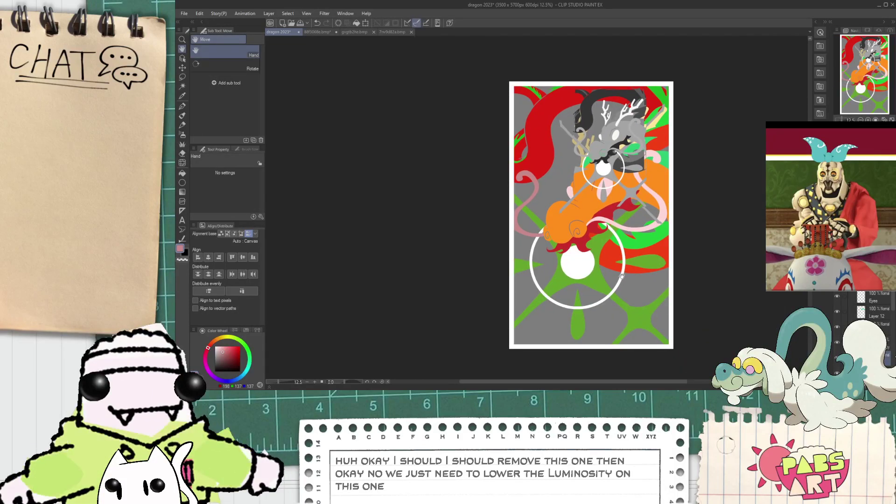
- Duplicate Folder 3 and merge the copy into a single layer above the grayscale reference
left_click(851, 296)
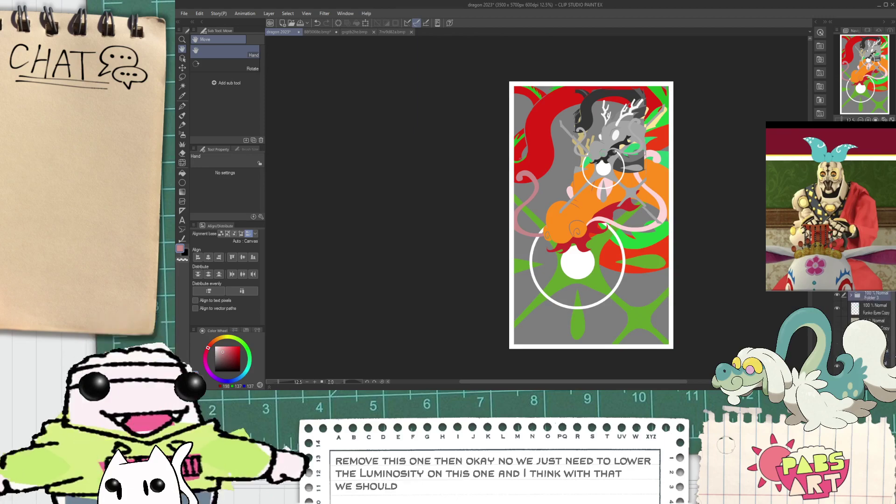
scroll(884, 297, "up", 1)
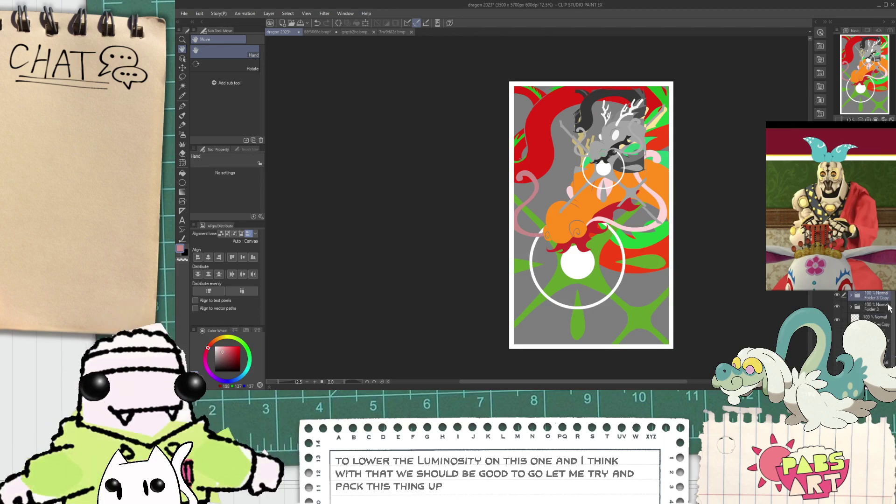
key("shift+alt+e")
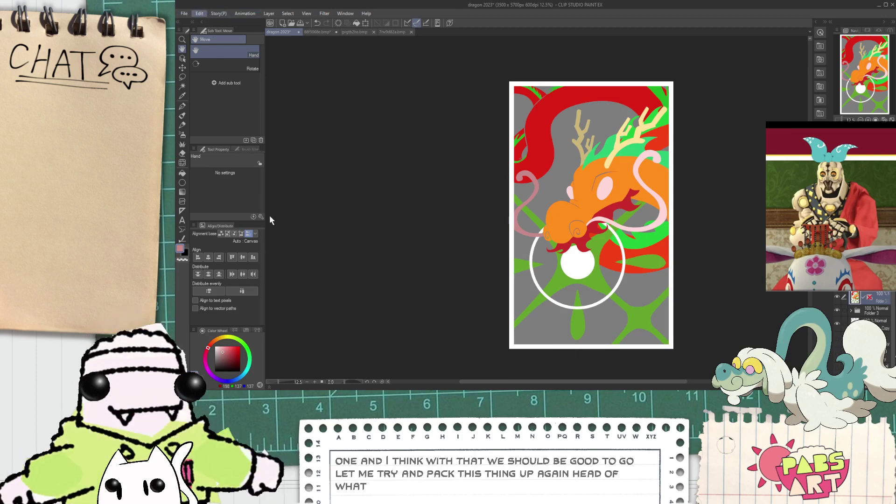
- Try a gradient map running from brown through green to pale yellow on the merged copy of the artwork
left_click(366, 273)
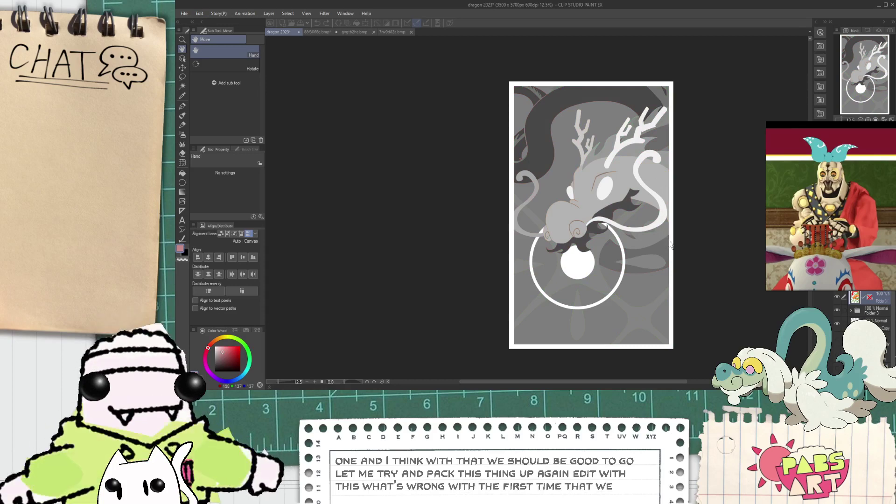
double_click(667, 219)
left_click_drag(597, 235, 453, 239)
scroll(444, 227, "up", 4)
scroll(444, 228, "up", 2)
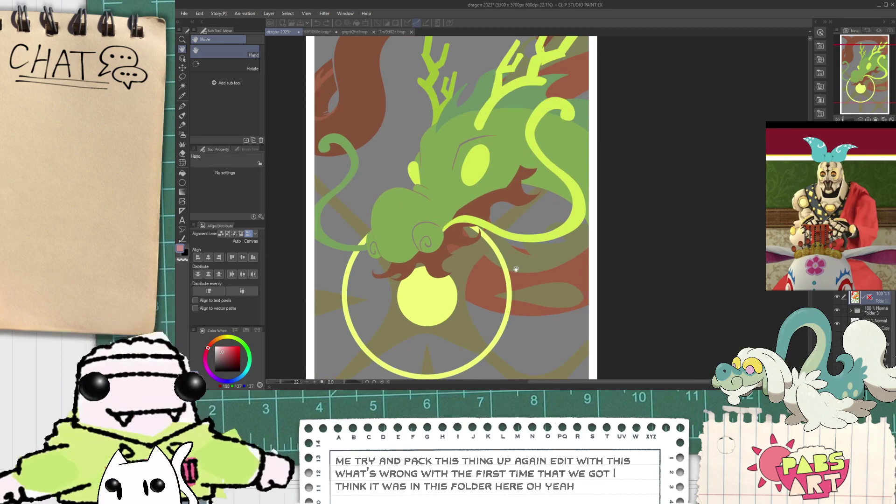
- Examine the value contrast of the dragon's barbels, horns and head under the gradient map, close up and on the whole artwork
scroll(517, 269, "down", 2)
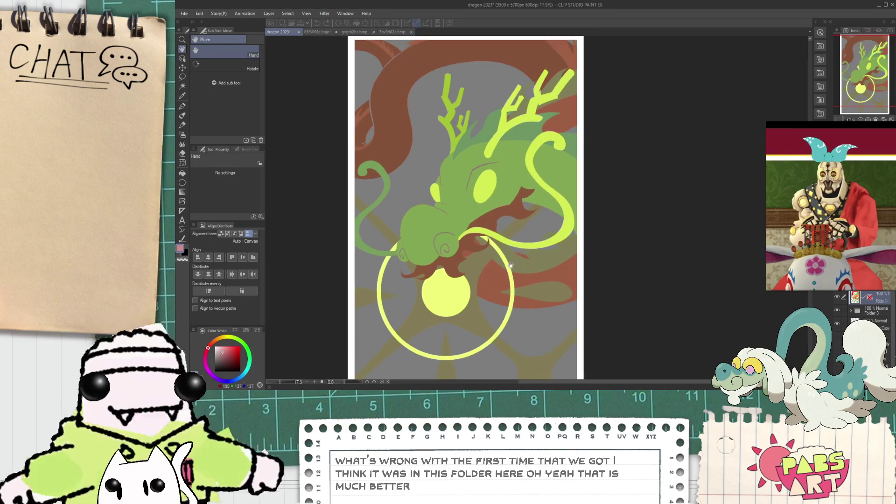
scroll(511, 265, "up", 2)
scroll(490, 262, "down", 3)
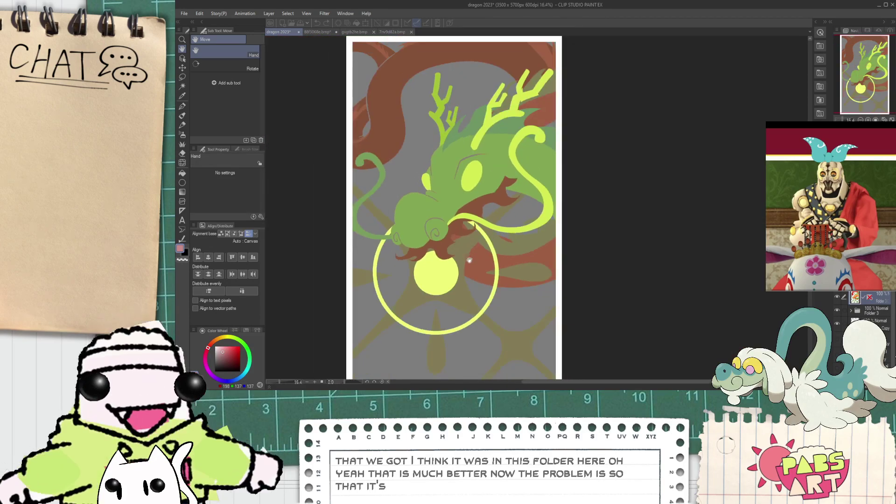
scroll(470, 260, "up", 2)
scroll(469, 264, "down", 2)
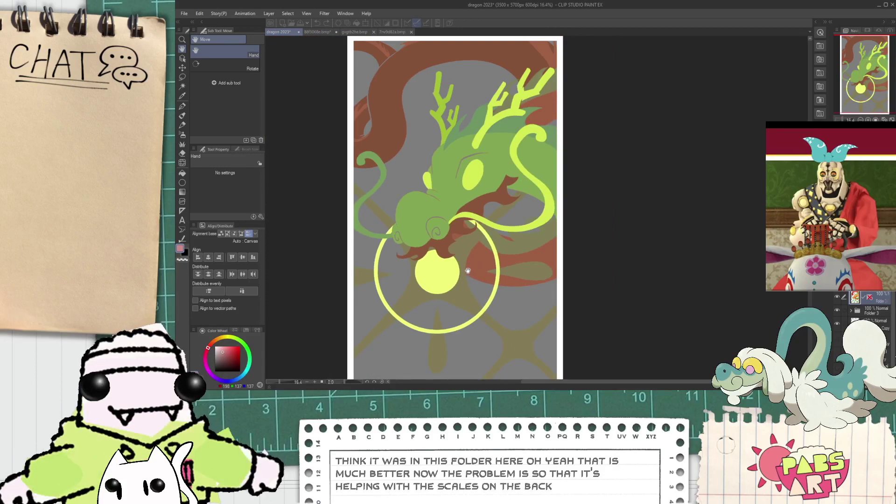
scroll(469, 253, "up", 1)
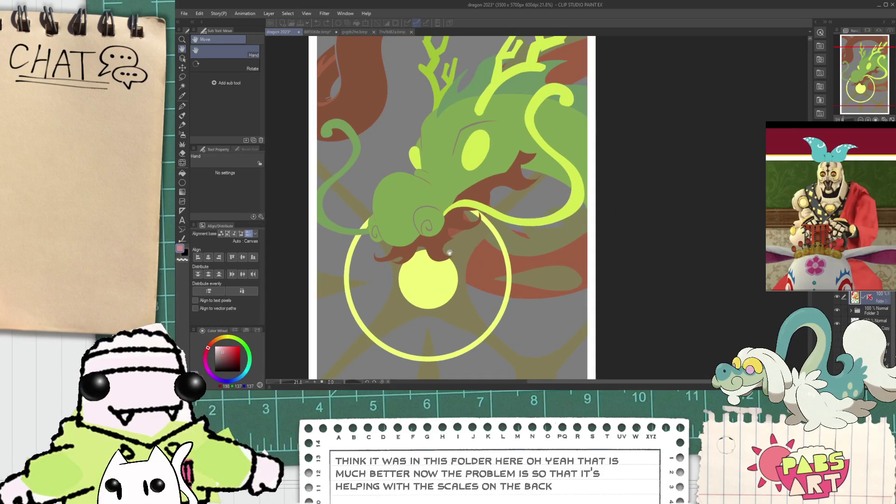
left_click_drag(418, 180, 424, 240)
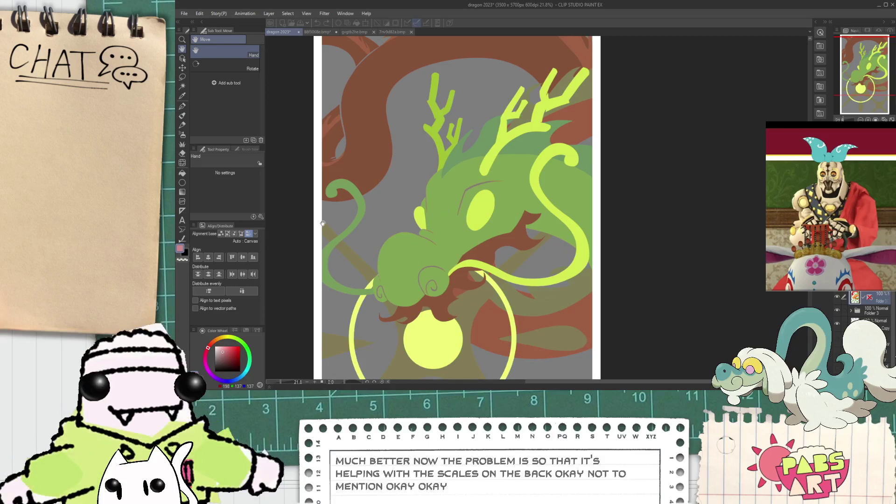
scroll(347, 197, "up", 3)
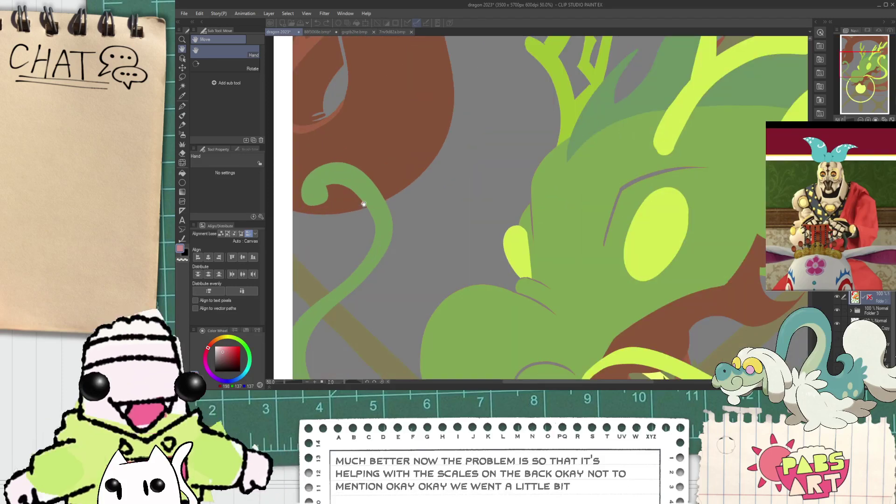
scroll(357, 216, "down", 4)
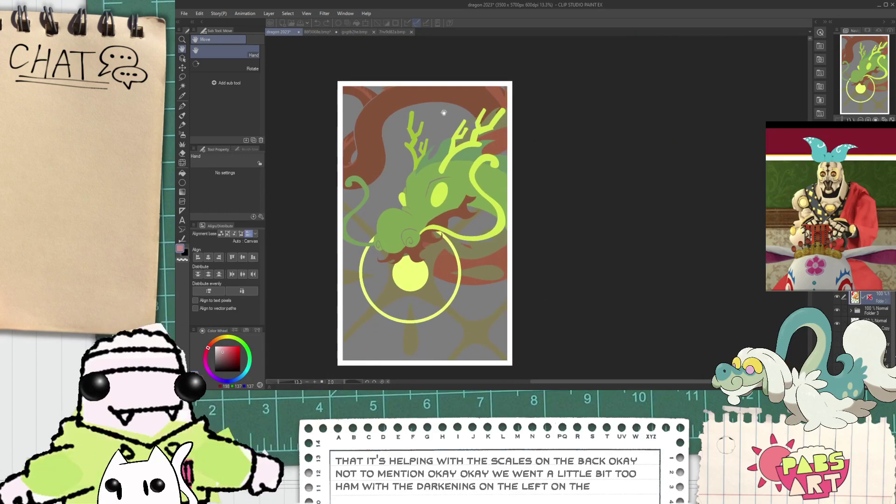
scroll(411, 140, "up", 1)
left_click_drag(393, 260, 434, 159)
scroll(389, 189, "up", 3)
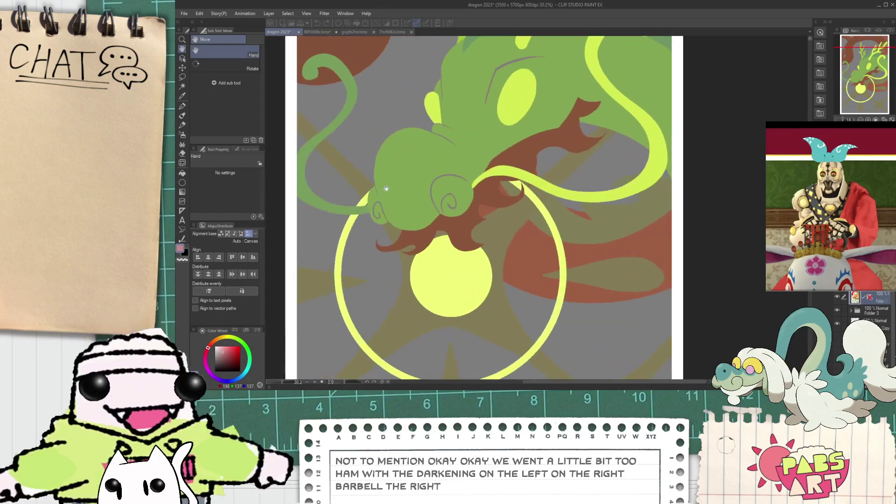
scroll(384, 190, "down", 3)
left_click_drag(395, 259, 413, 213)
scroll(413, 213, "up", 2)
scroll(413, 215, "down", 4)
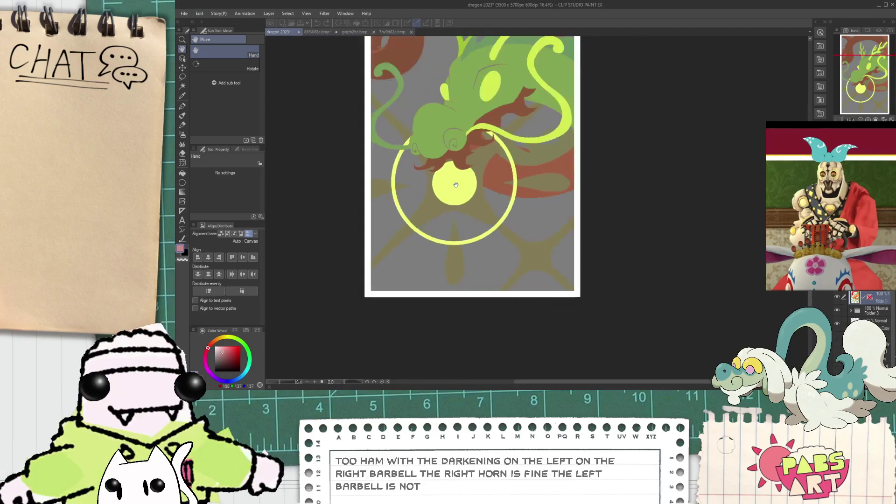
scroll(401, 228, "up", 2)
scroll(400, 231, "down", 2)
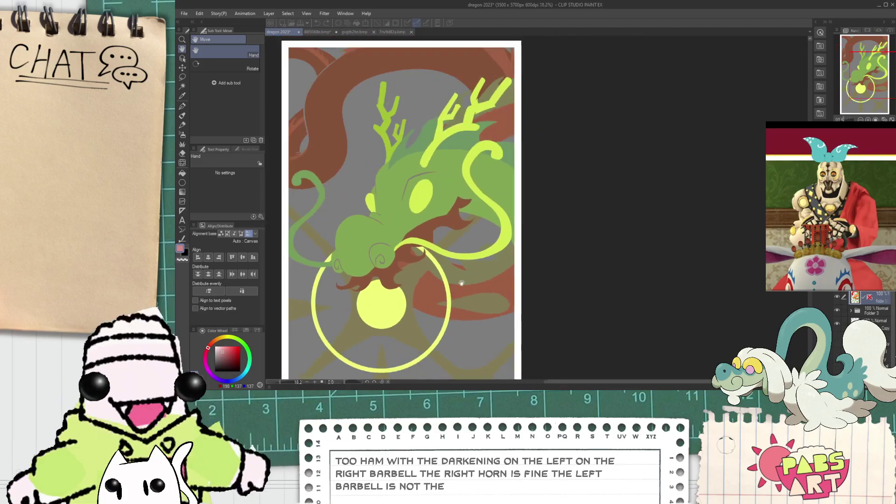
scroll(401, 236, "up", 5)
scroll(401, 238, "down", 3)
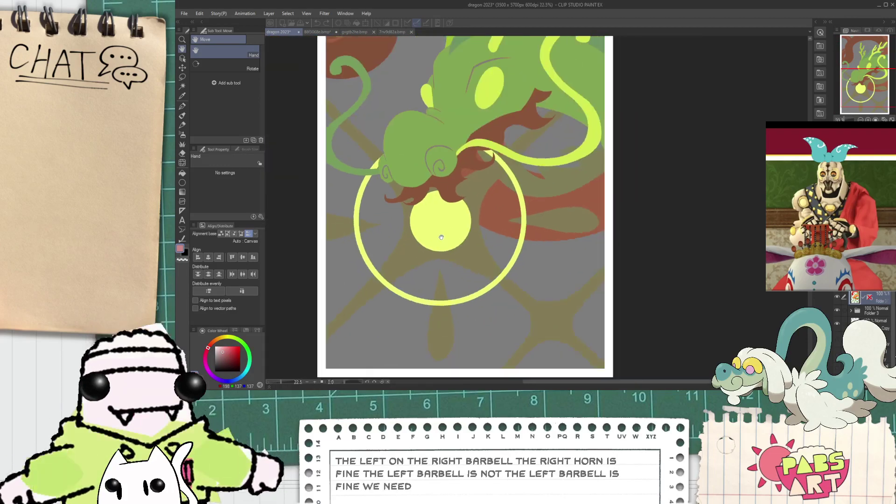
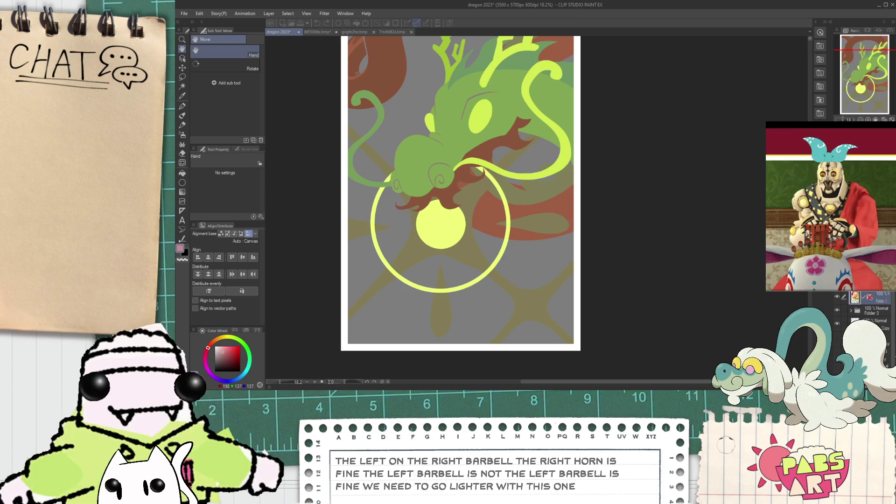
- Discard the gradient map and the merging of the duplicate folder, and expand the contents of Folder 3
left_click(870, 297)
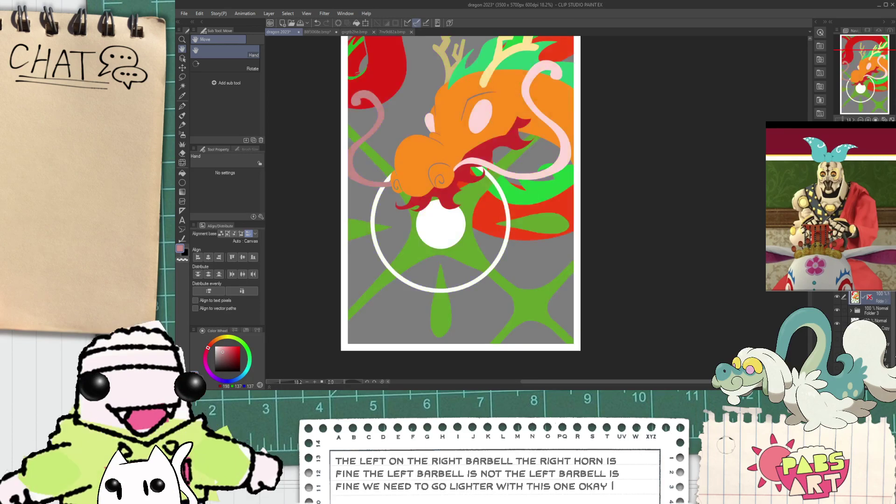
key("ctrl+z")
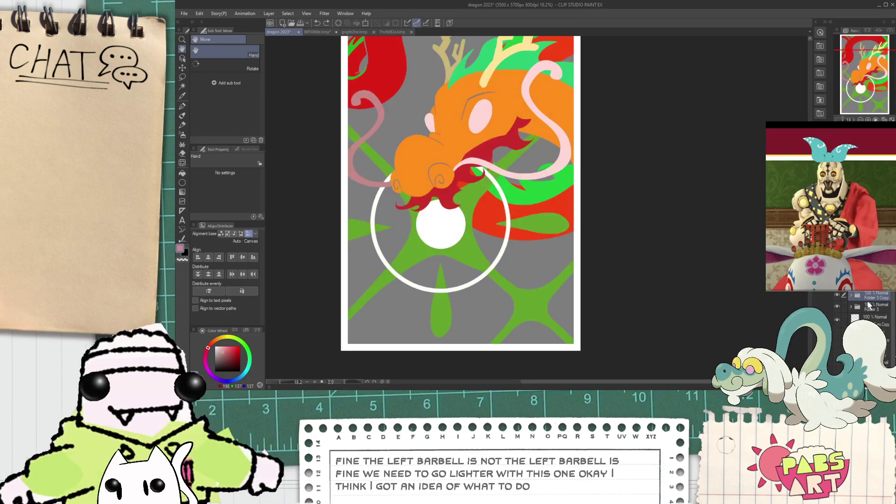
left_click(851, 298)
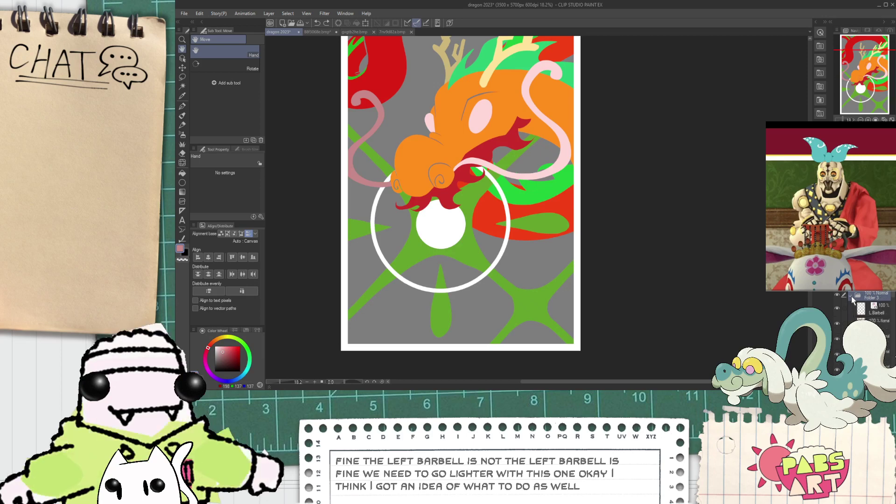
- Refill the left barbel with a lighter dusty pink, RGB 217, 170, 170, and compare it with the right barbel
scroll(861, 310, "down", 2)
scroll(869, 312, "up", 1)
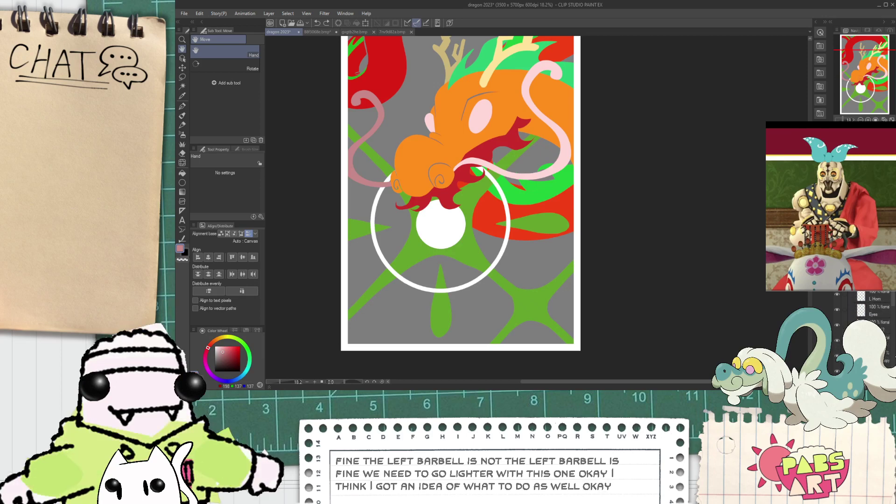
left_click(838, 281)
left_click(838, 281)
scroll(387, 156, "up", 4)
key("i")
scroll(689, 169, "down", 1)
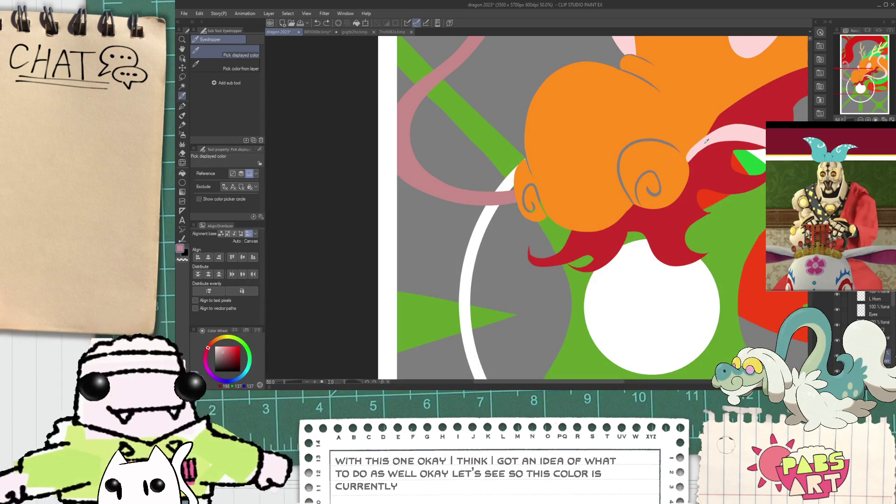
left_click(423, 179)
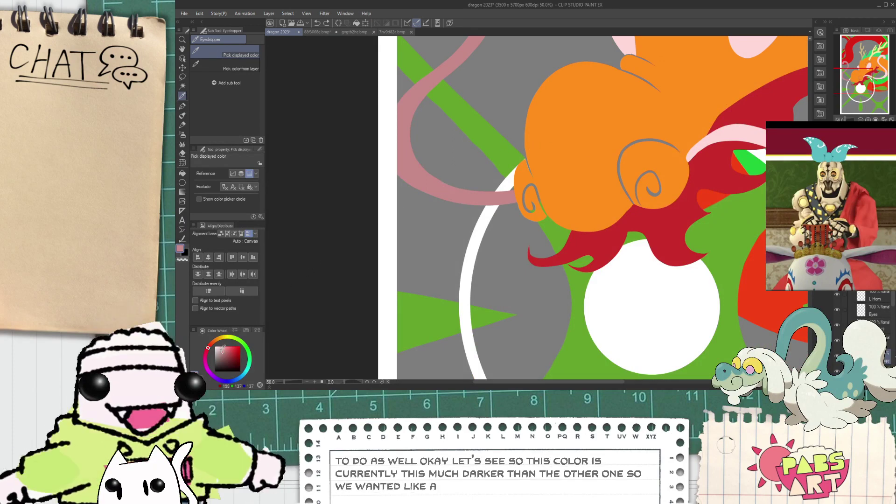
left_click(223, 348)
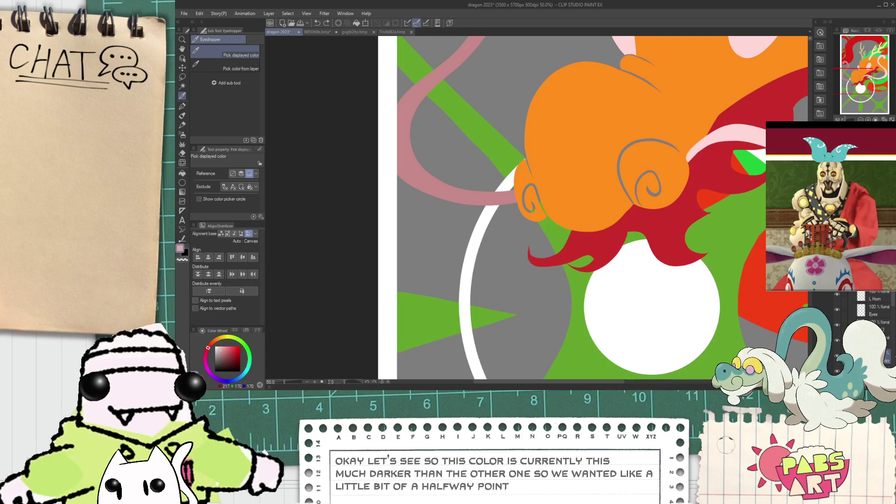
key("alt+Delete")
scroll(633, 198, "down", 4)
left_click_drag(639, 188, 478, 218)
scroll(536, 229, "up", 3)
scroll(536, 229, "down", 3)
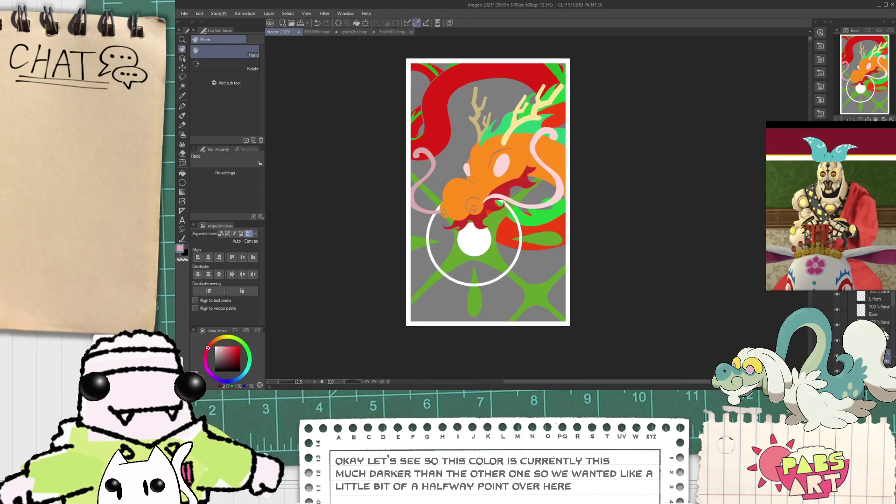
- Select the layer of the green rays around the pearl and sample pale yellow, RGB 237, 255, 115, from a temporary gradient-mapped version
scroll(887, 335, "down", 3)
left_click(887, 349)
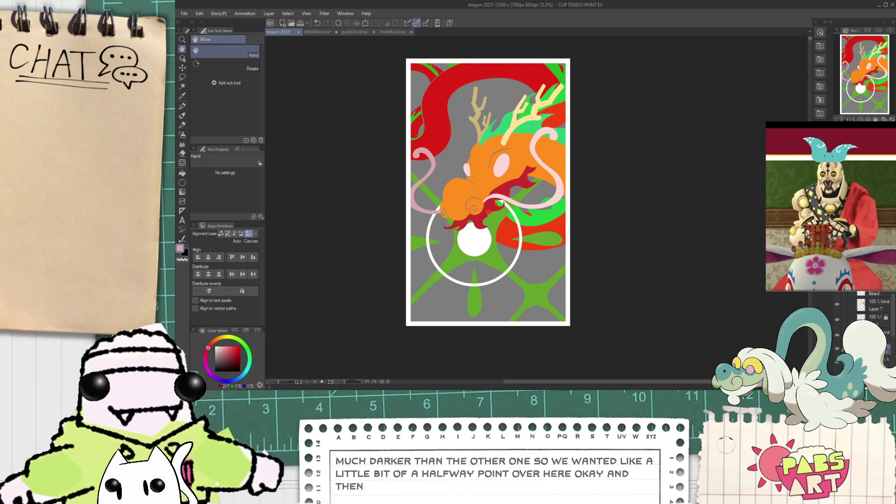
scroll(887, 346, "down", 2)
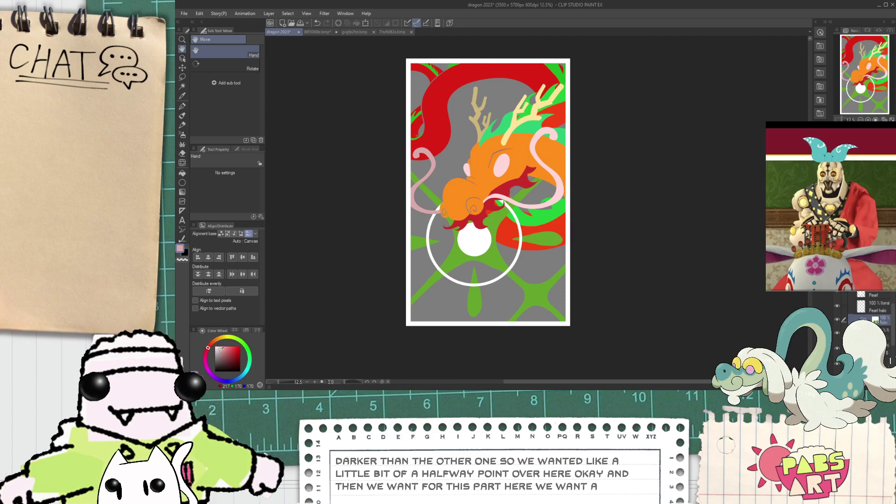
key("i")
scroll(484, 251, "up", 4)
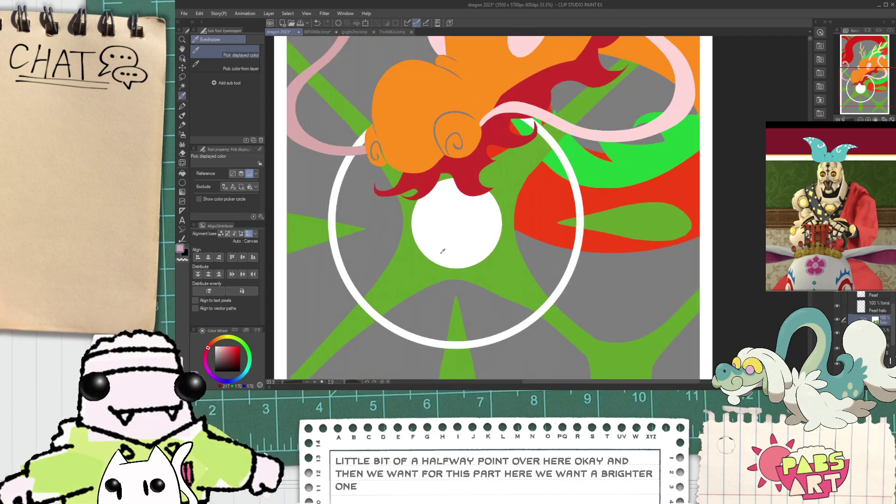
scroll(891, 360, "down", 3)
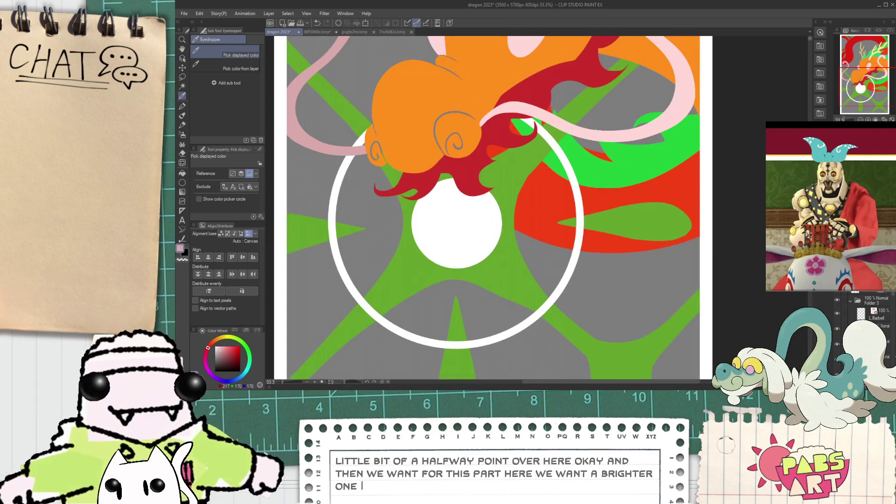
left_click(837, 360)
left_click(416, 277)
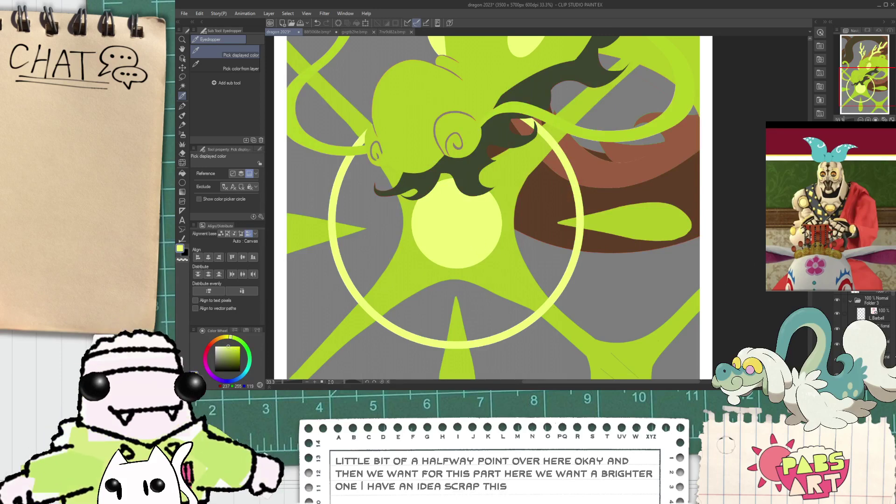
key("ctrl+z")
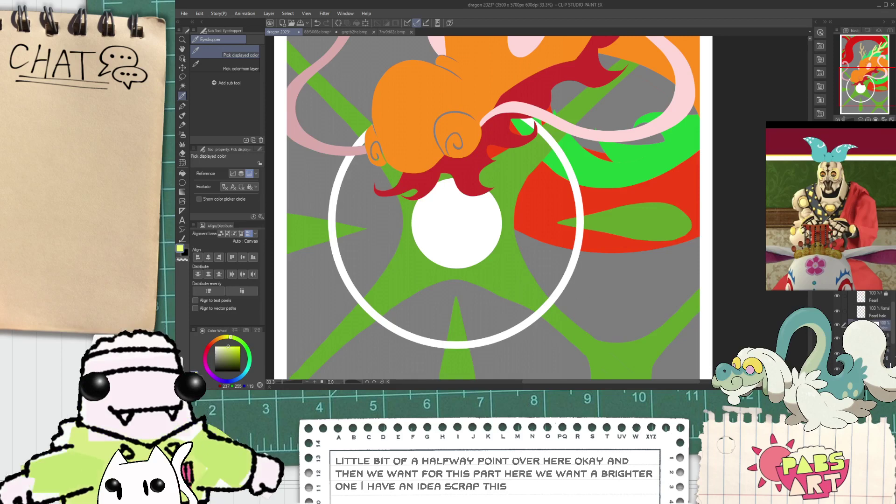
- Fill the green rays around the pearl with the sampled pale yellow and check them against the whole artwork
key("alt+Delete")
key("ctrl+minus")
key("ctrl+minus")
key("ctrl+minus")
left_click_drag(697, 217, 686, 247)
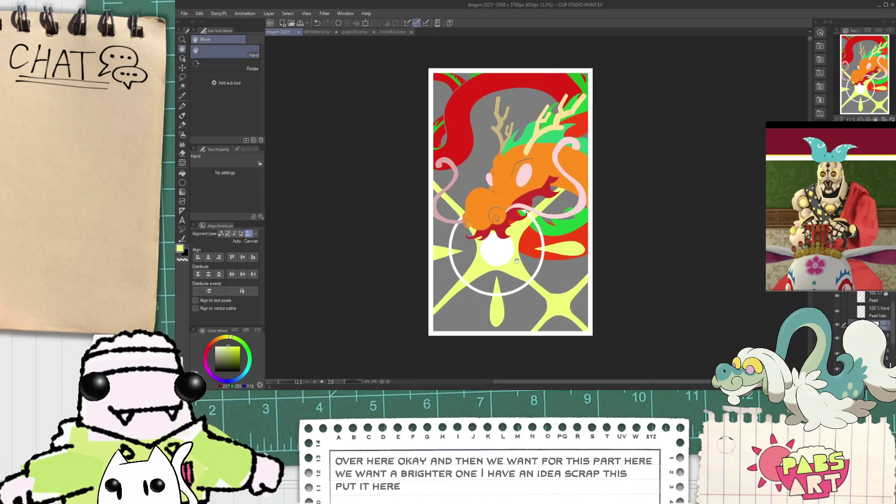
scroll(502, 282, "up", 2)
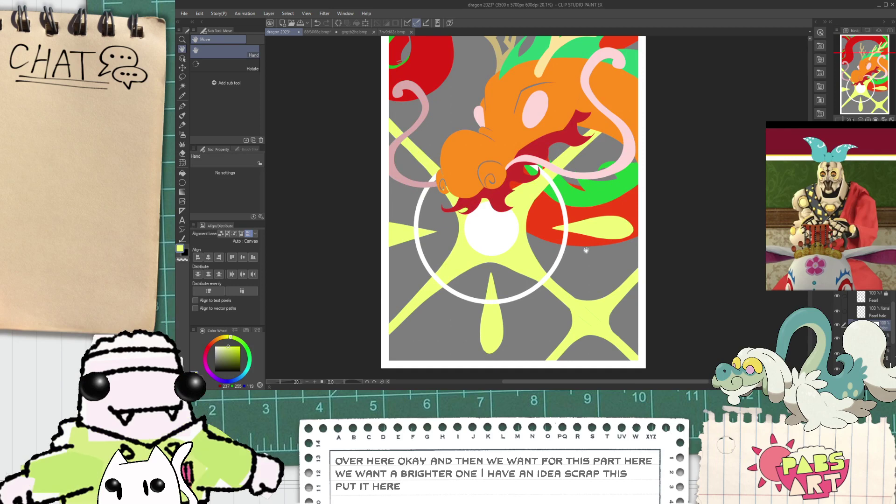
- Tone the rays around the pearl down to a light lime green and collapse Folder 3, checking the whole artwork
key("ctrl+z")
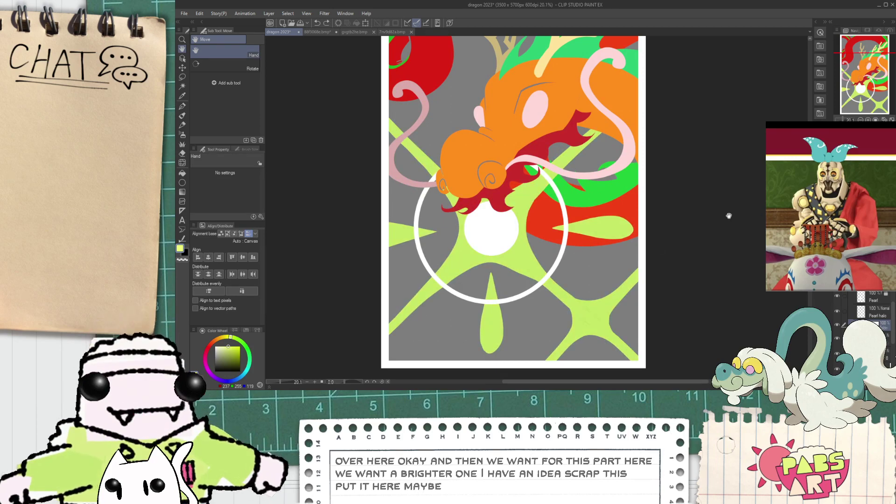
scroll(670, 247, "down", 2)
scroll(864, 317, "up", 5)
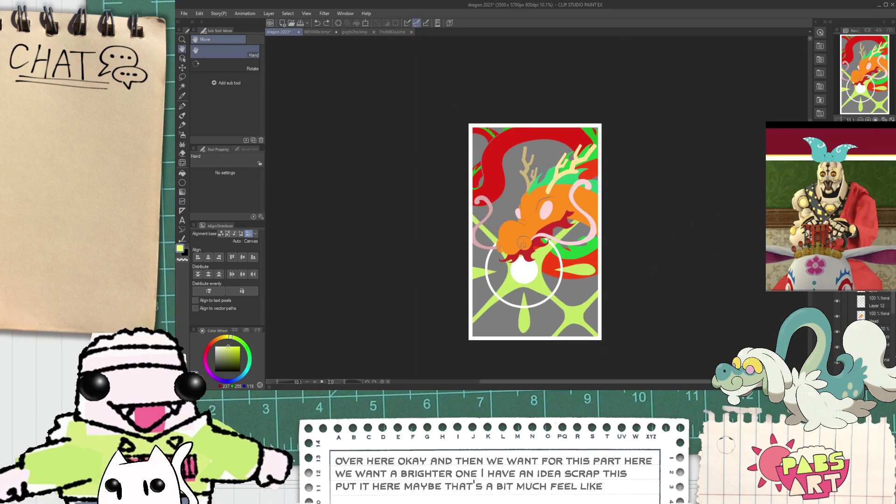
left_click(855, 304)
left_click(852, 301)
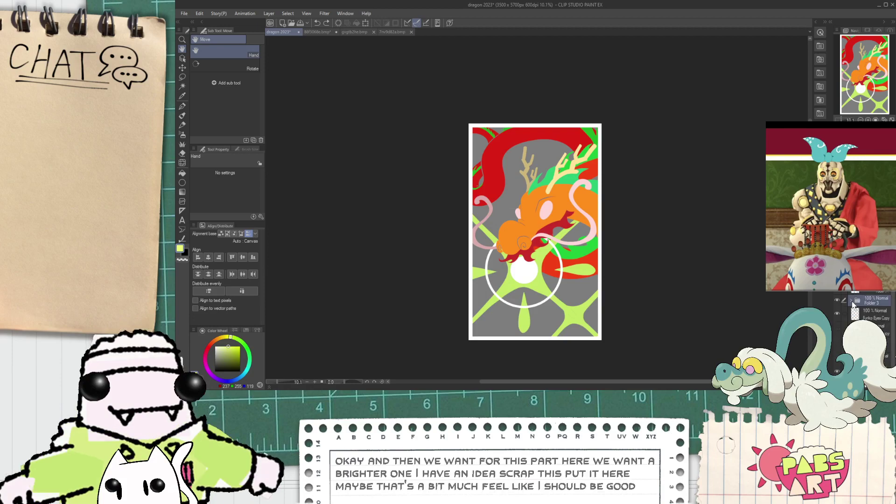
scroll(510, 284, "up", 3)
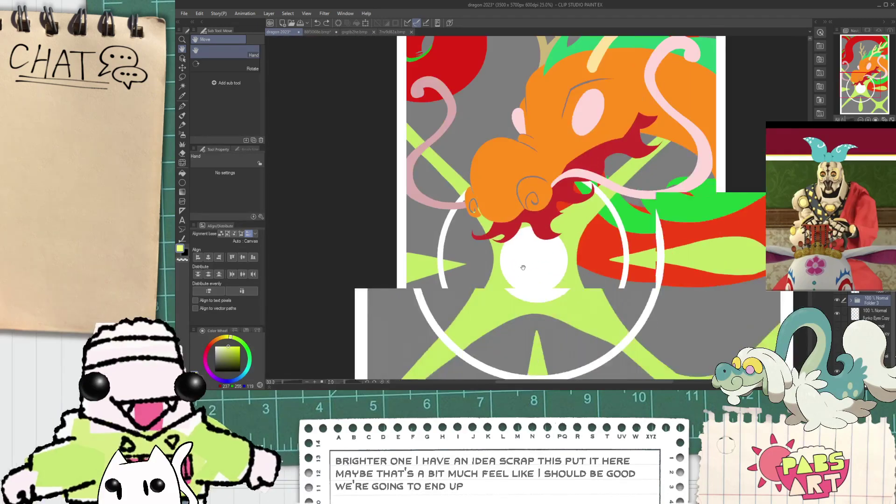
left_click_drag(528, 280, 529, 224)
scroll(529, 224, "down", 2)
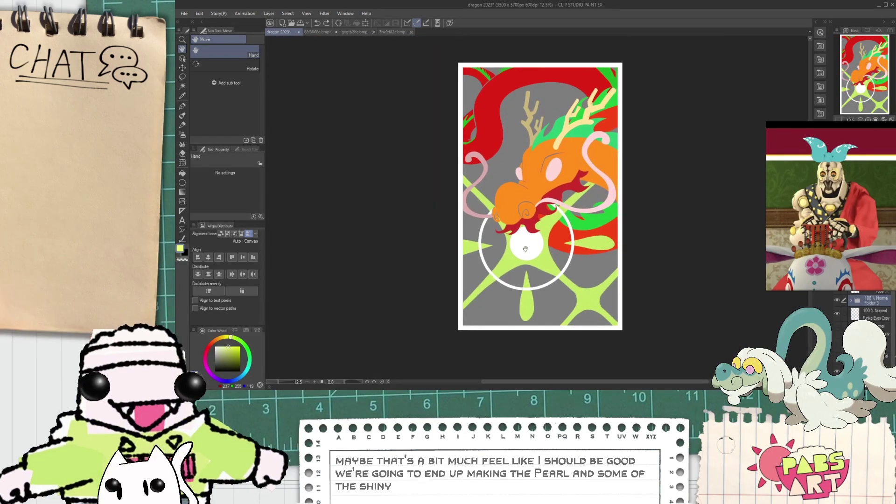
- Duplicate Folder 3 and merge the copy into a single layer
scroll(536, 225, "up", 2)
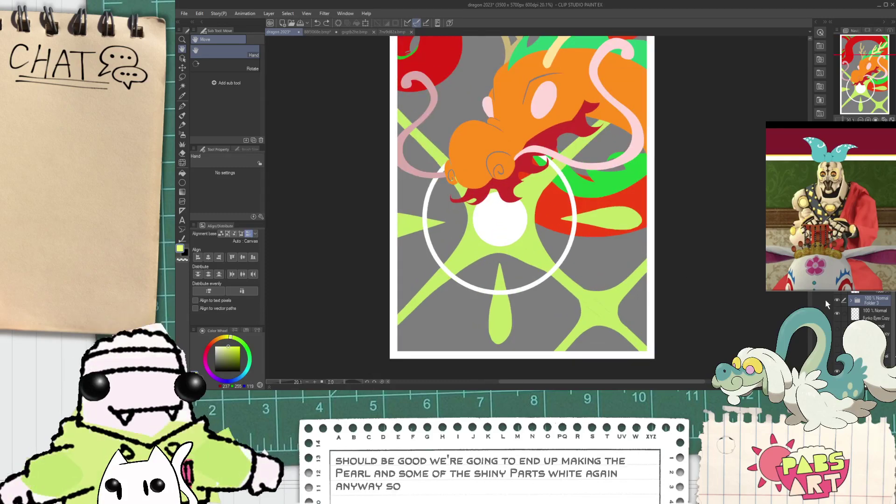
key("ctrl+c")
key("ctrl+v")
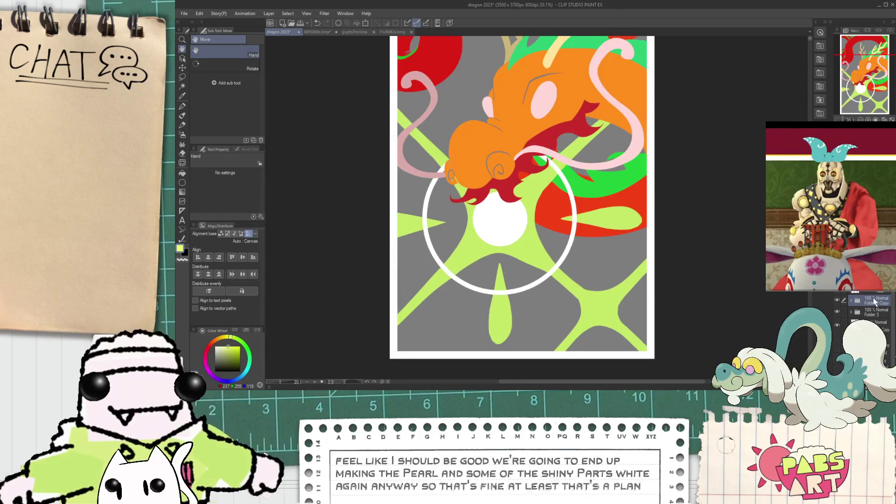
key("shift+alt+e")
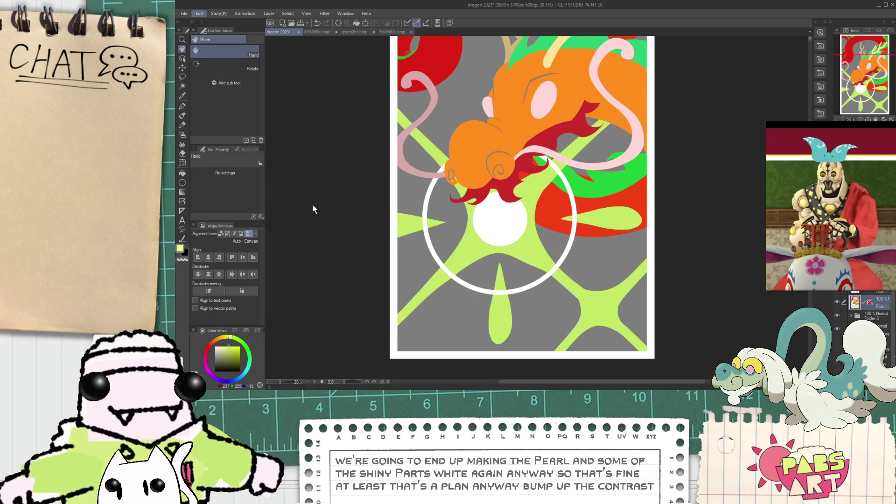
- Increase the merged copy's contrast so its colours become more vivid and check the whole artwork
left_click(342, 206)
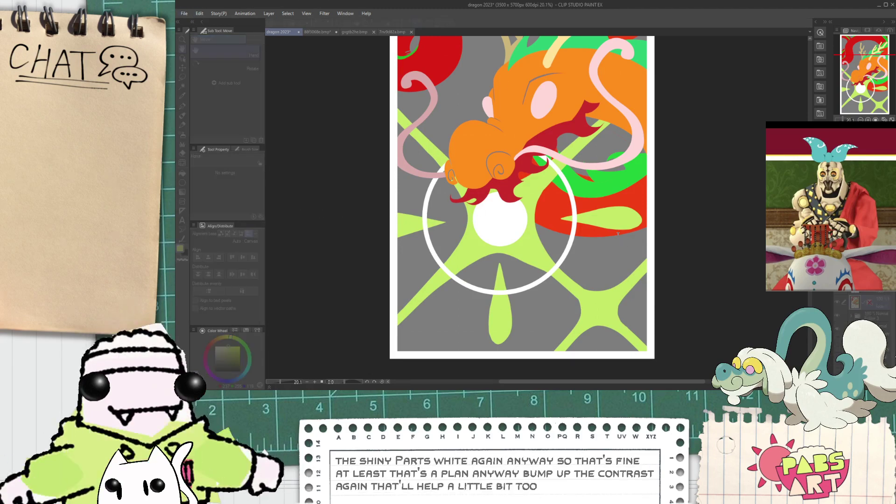
left_click(617, 243)
left_click(657, 215)
scroll(648, 198, "down", 8)
scroll(620, 101, "up", 5)
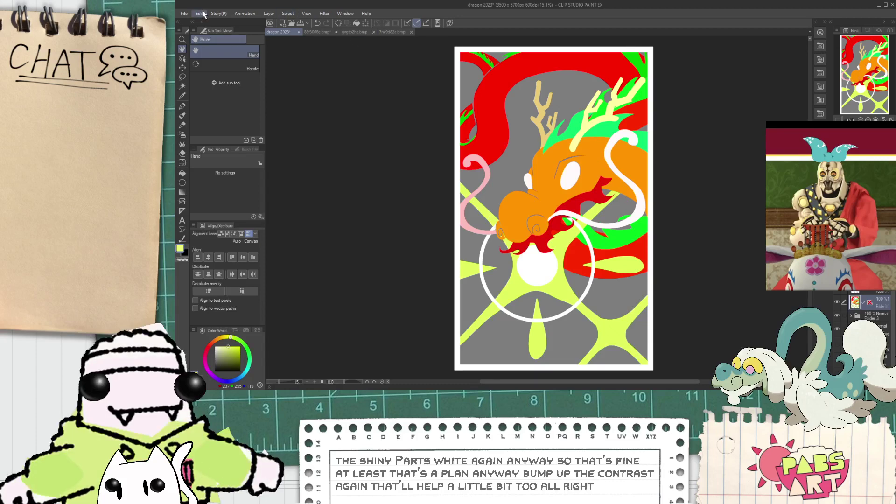
- Apply a brown, green and yellow gradient map to the merged copy and check the pearl area
left_click(371, 276)
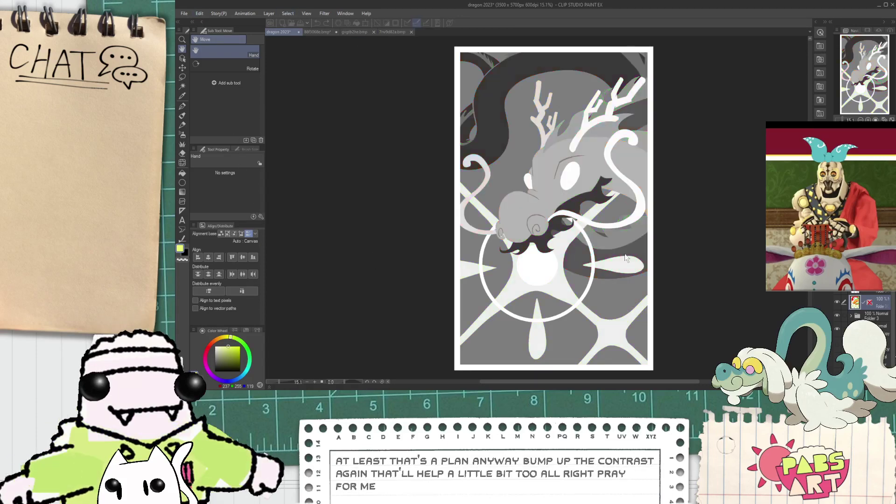
double_click(663, 234)
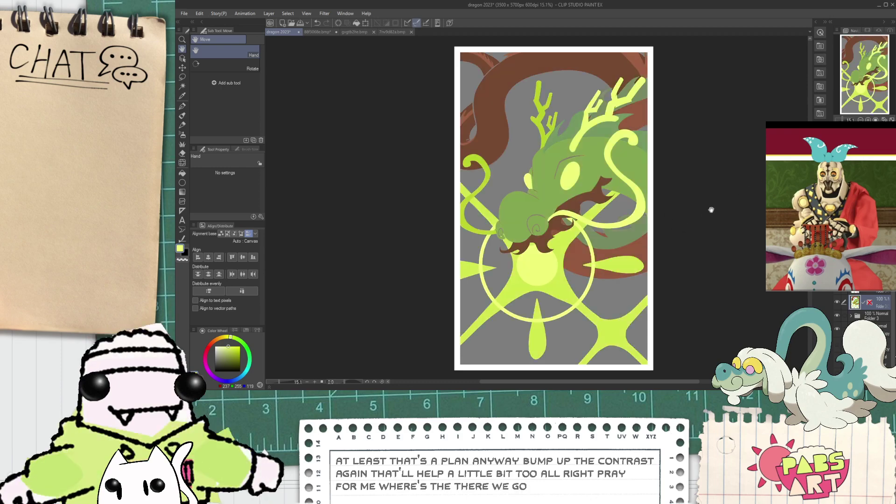
scroll(676, 260, "down", 1)
scroll(632, 270, "up", 4)
left_click_drag(572, 249, 577, 224)
scroll(385, 250, "up", 3)
scroll(392, 242, "down", 4)
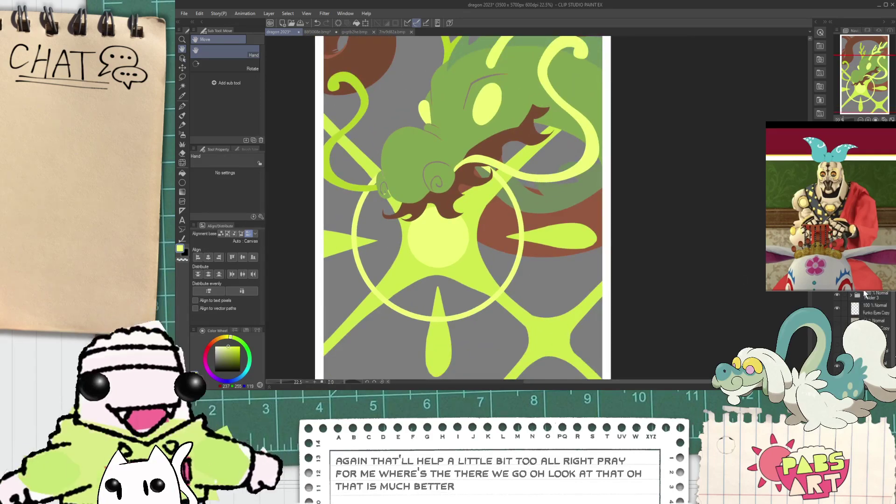
- Select the combined shapes of the pearl and its halo from their layers inside Folder 3
scroll(862, 310, "down", 5)
scroll(862, 310, "down", 3)
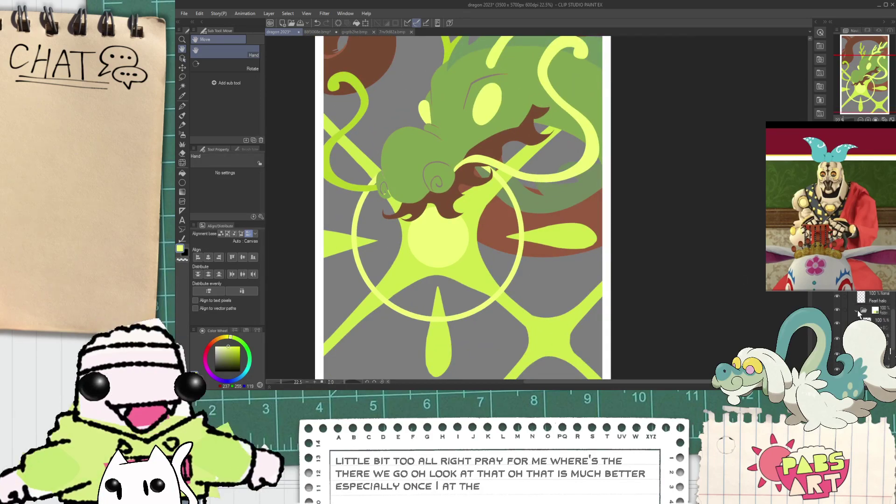
left_click(862, 298, "ctrl")
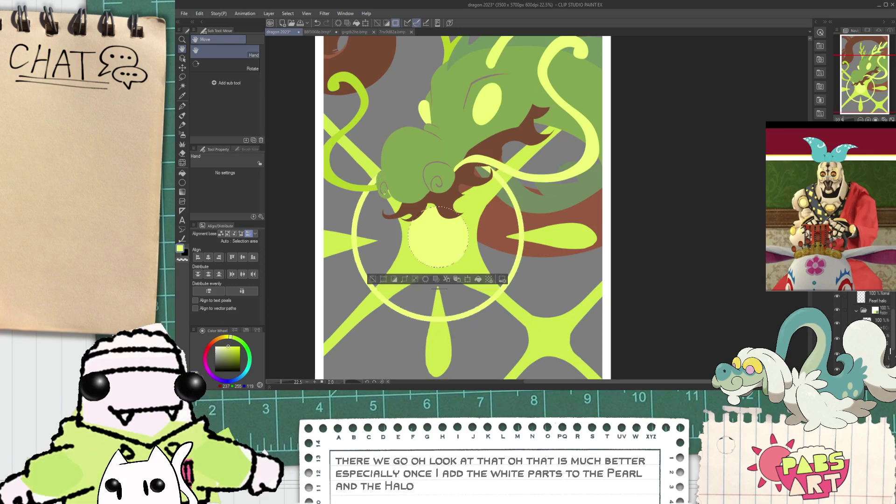
left_click(862, 296, "ctrl+shift")
scroll(869, 299, "up", 2)
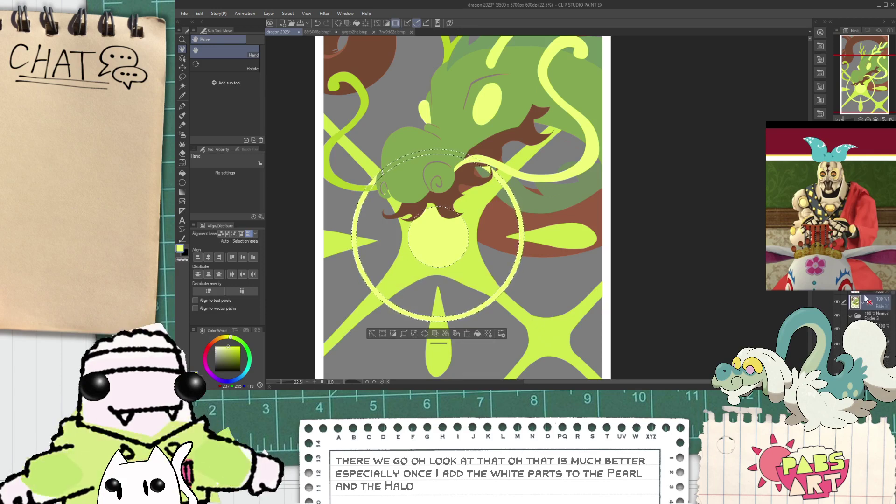
scroll(868, 303, "down", 2)
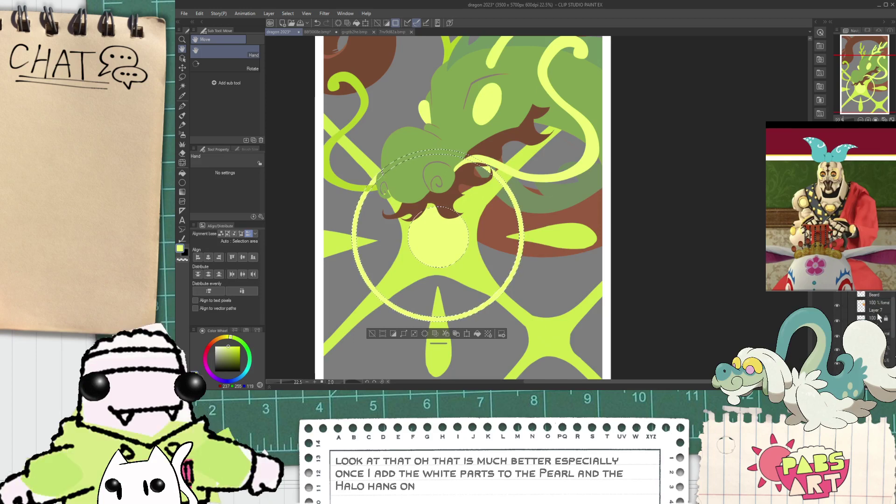
scroll(876, 319, "up", 3)
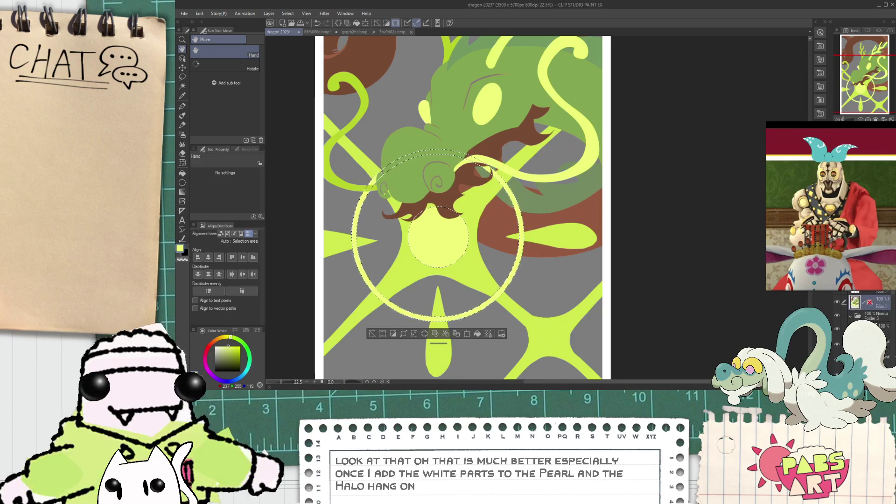
- Fill the selected pearl and halo with white, RGB 255, 255, 255, on a new layer above the merged artwork and deselect
key("ctrl+shift+n")
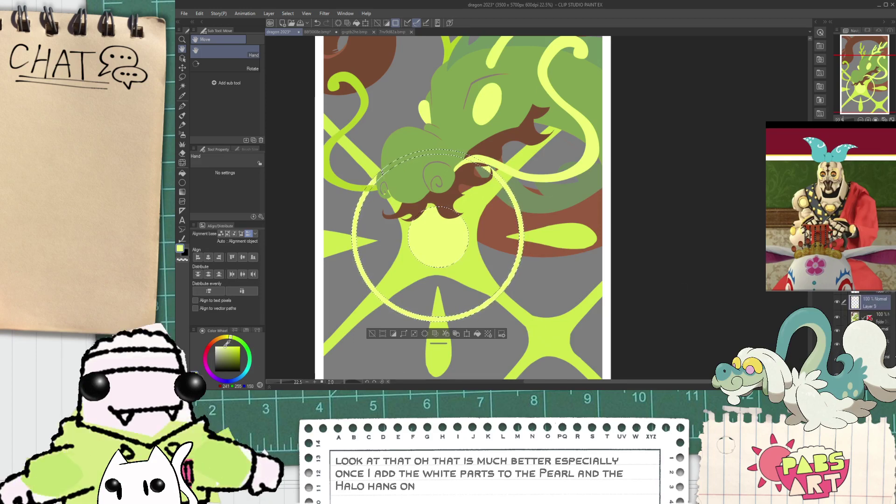
left_click_drag(225, 347, 215, 346)
left_click(477, 333)
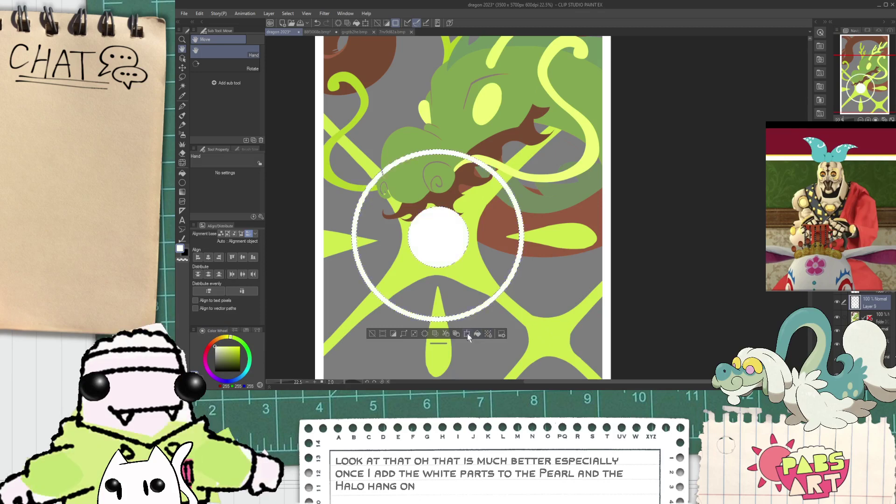
left_click(373, 334)
scroll(422, 171, "up", 1)
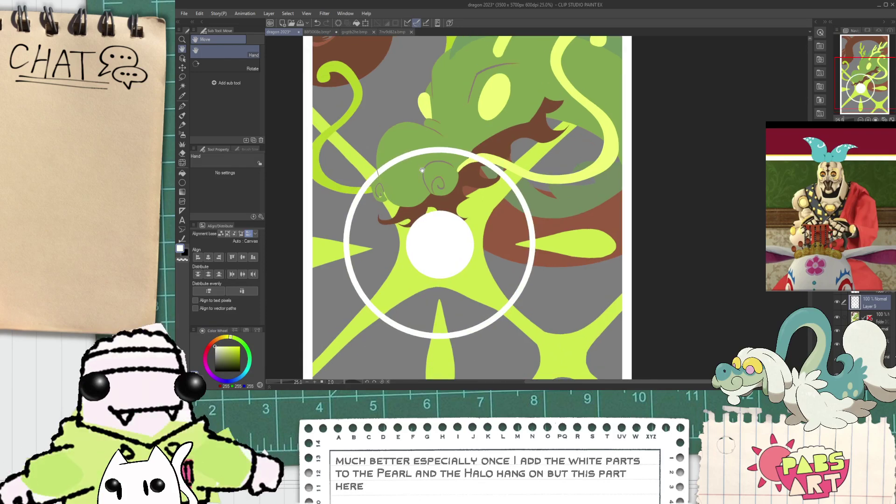
- Set the Rough eraser's brush size to 291.6 and select the shapes of the dragon's head and beard
key("e")
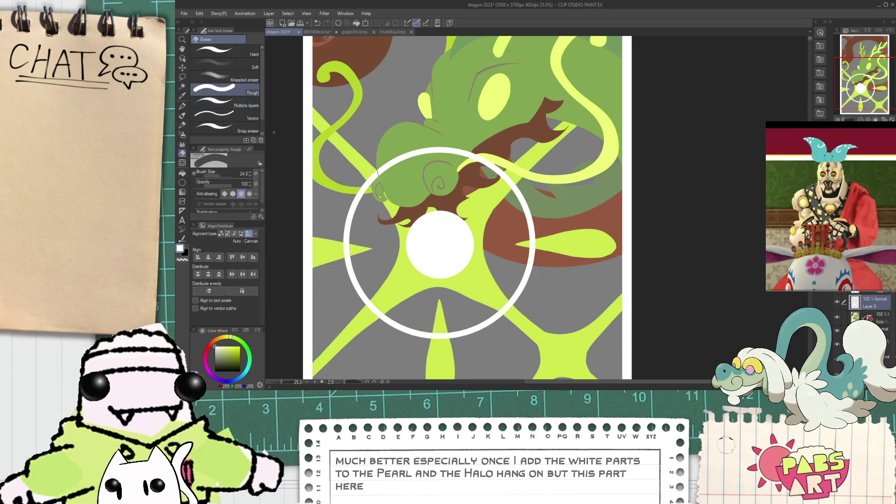
scroll(360, 168, "up", 4)
scroll(356, 155, "up", 1)
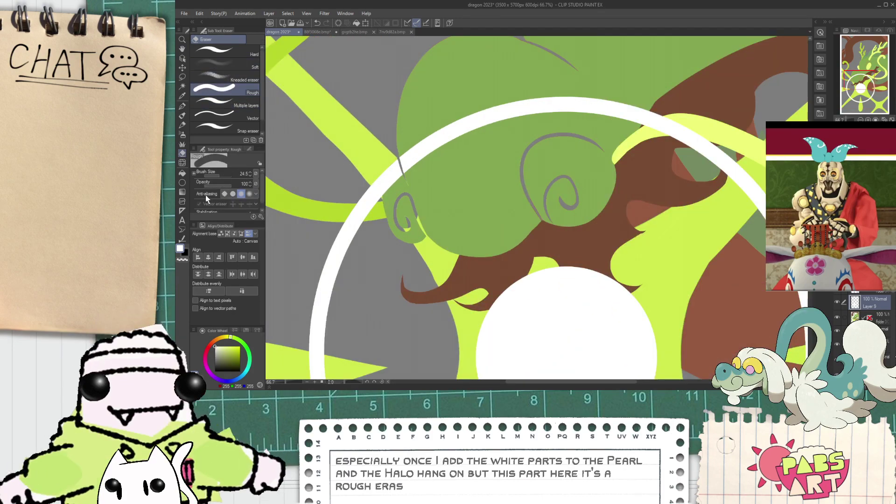
left_click_drag(221, 176, 226, 175)
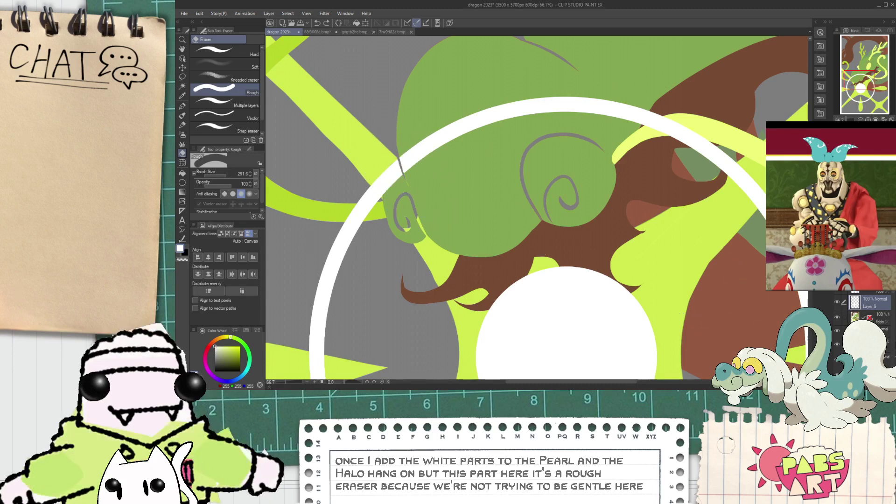
scroll(874, 313, "down", 10)
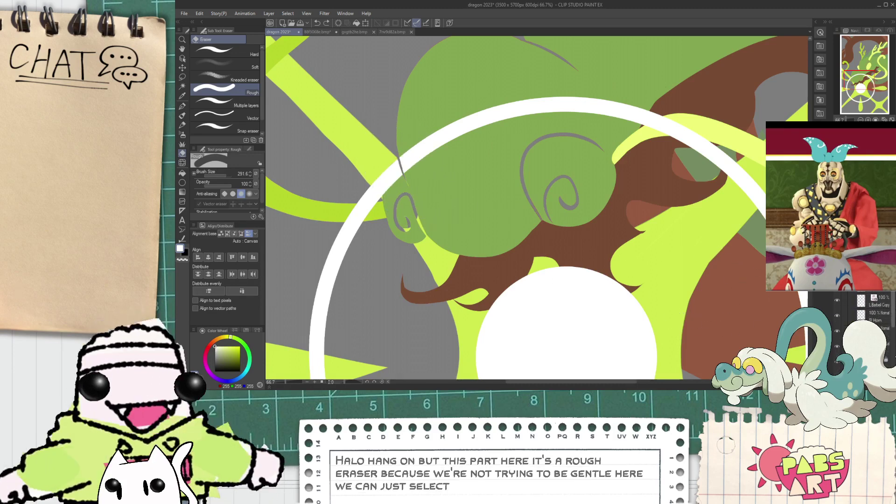
scroll(873, 311, "down", 1)
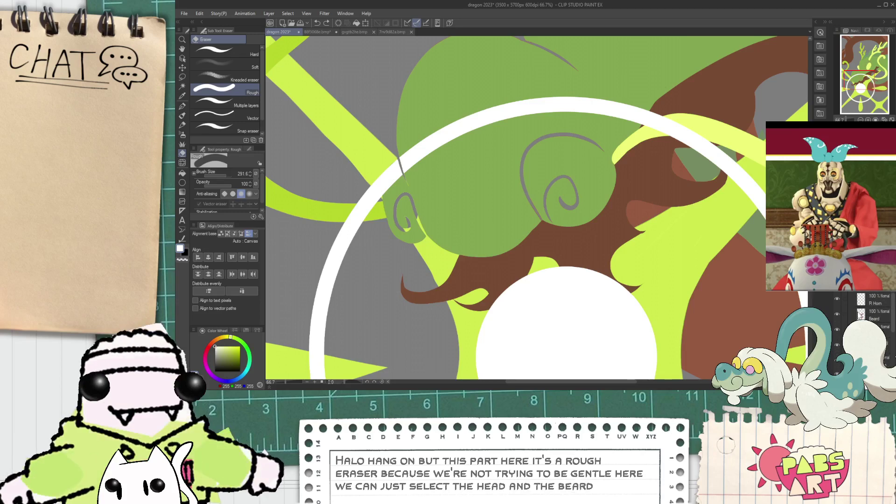
left_click(861, 316)
left_click(862, 315, "ctrl")
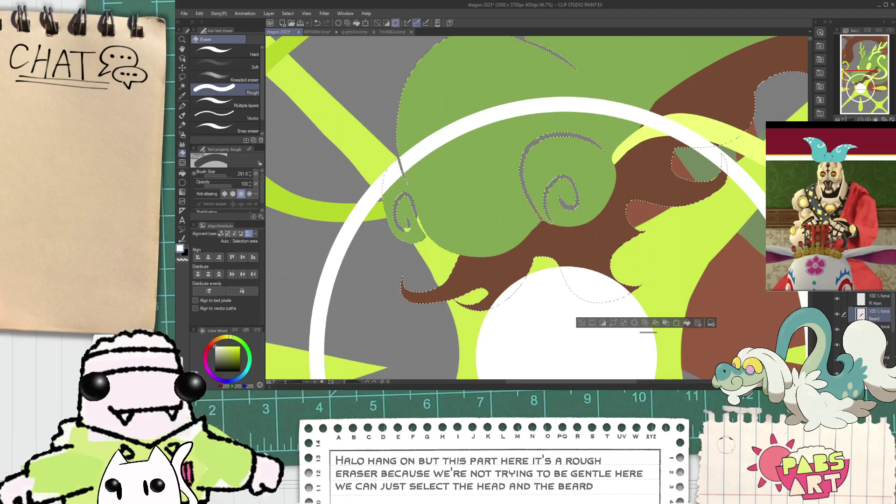
- Erase the white pearl and halo parts overlapping the head and beard, deselect and check the whole artwork
left_click_drag(893, 306, 893, 264)
left_click(878, 303)
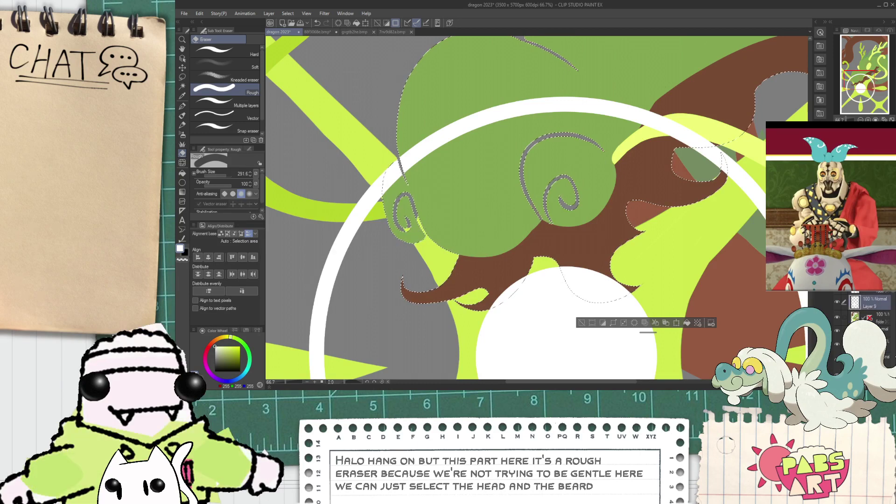
scroll(695, 280, "down", 2)
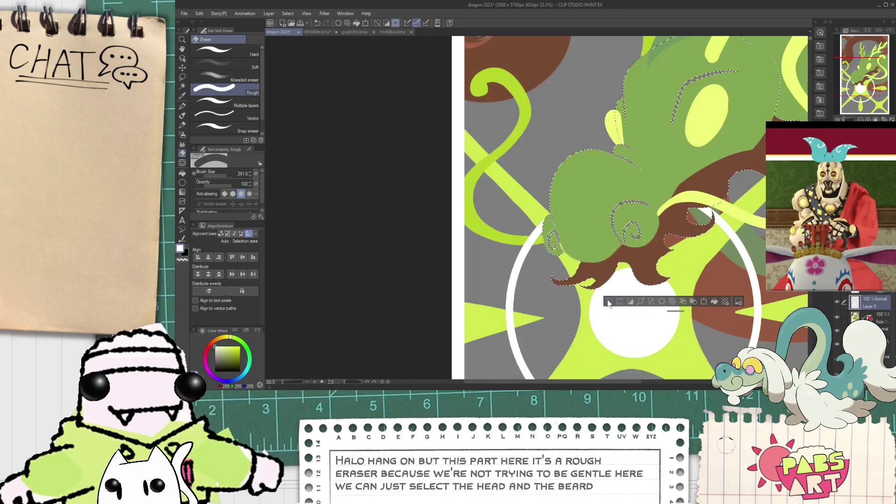
left_click(610, 302)
scroll(617, 297, "down", 3)
key("space")
left_click_drag(665, 271, 604, 225)
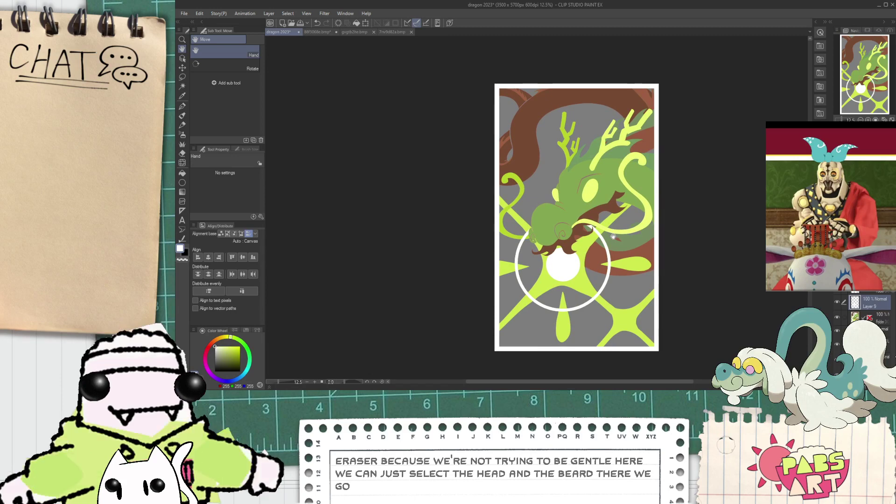
left_click_drag(622, 220, 618, 219)
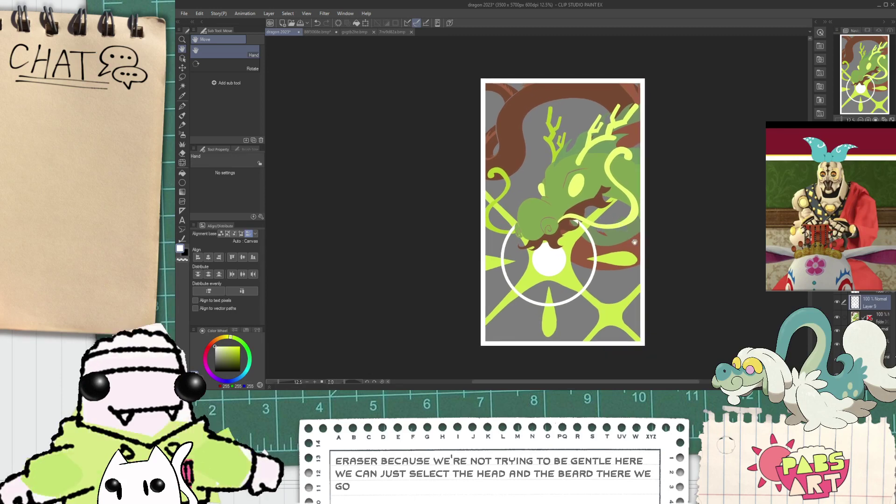
left_click_drag(634, 243, 623, 240)
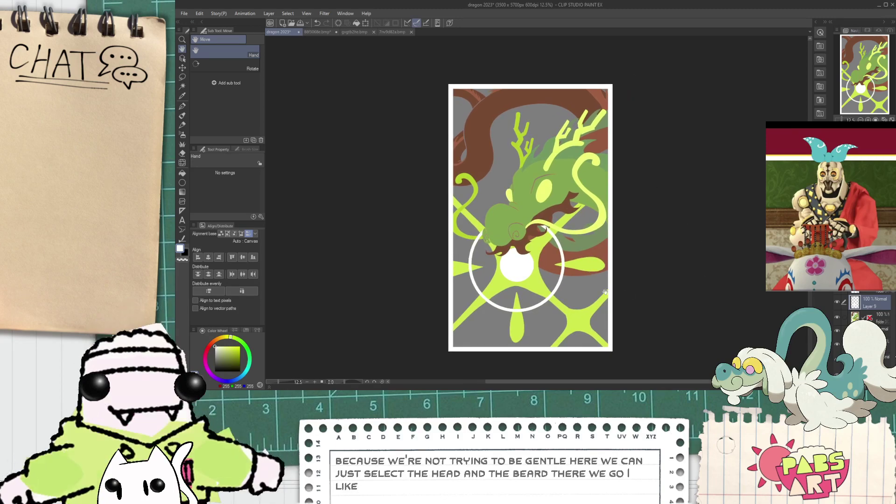
- Select the merged artwork layer's painted shapes and inspect the selection edge along the dragon's brow line
scroll(506, 205, "up", 4)
scroll(506, 205, "down", 1)
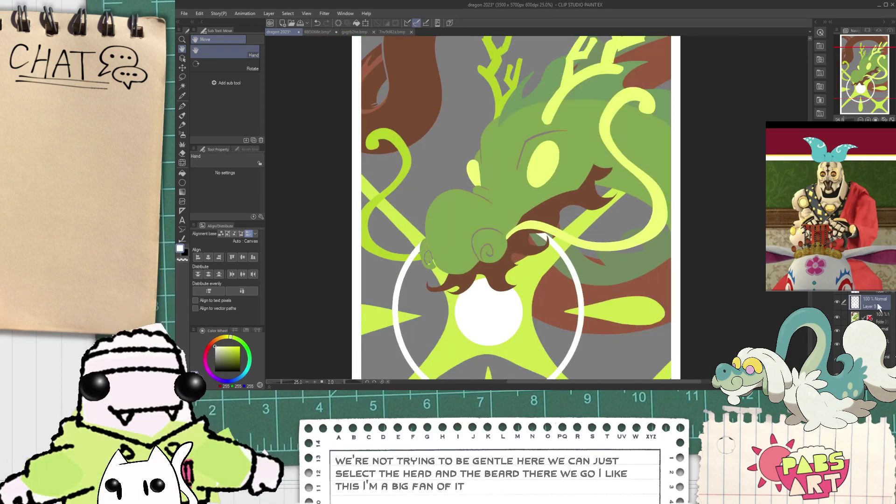
left_click(855, 318, "ctrl")
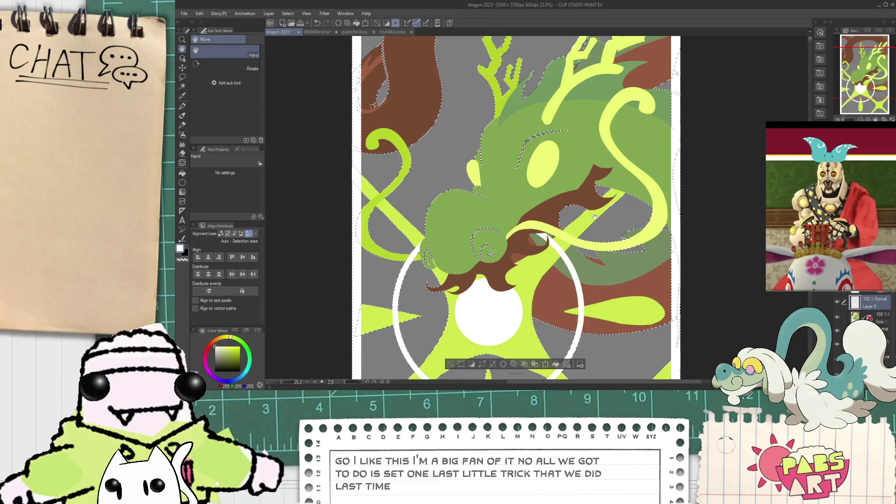
left_click(451, 364)
scroll(530, 135, "up", 5)
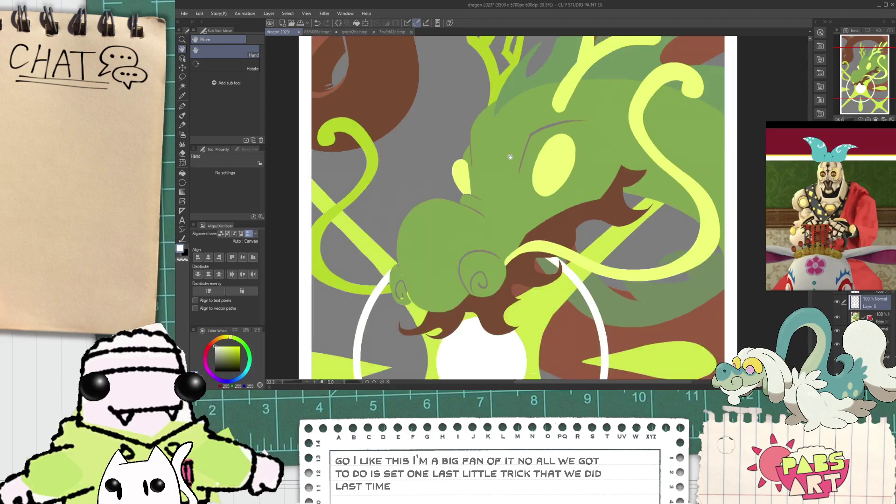
scroll(565, 116, "up", 5)
key("ctrl+z")
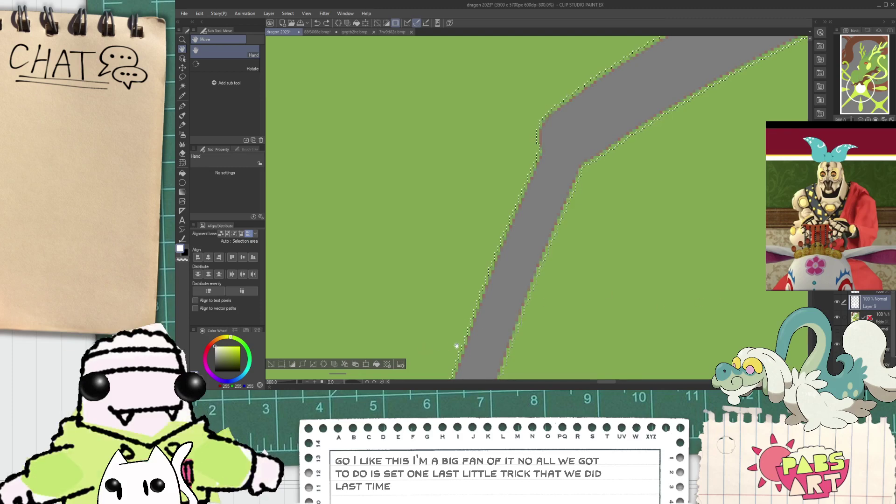
- Make the merged artwork layer active, clear the selection and check the edges around the body coils
key("ctrl+z")
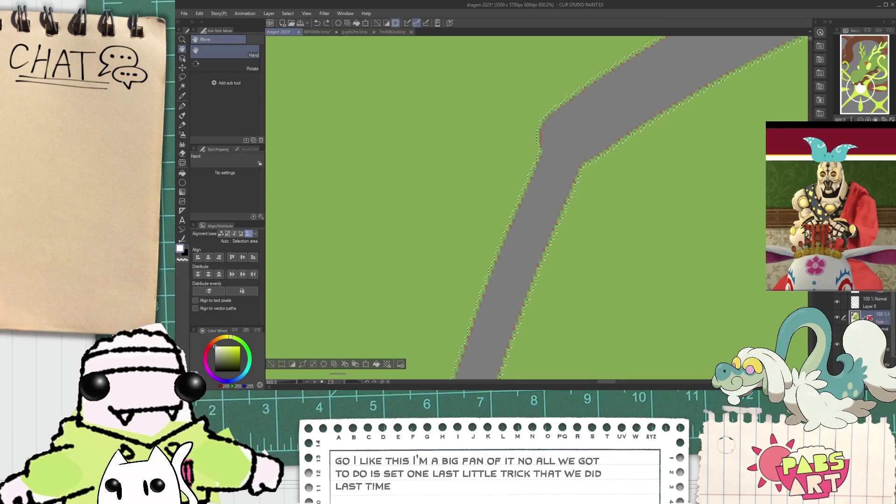
key("ctrl+y")
scroll(509, 255, "down", 8)
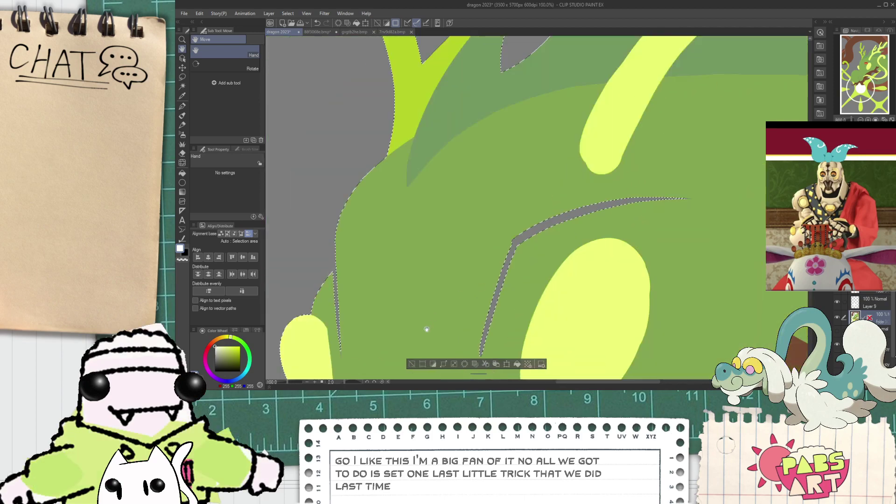
left_click(411, 365)
scroll(434, 238, "down", 6)
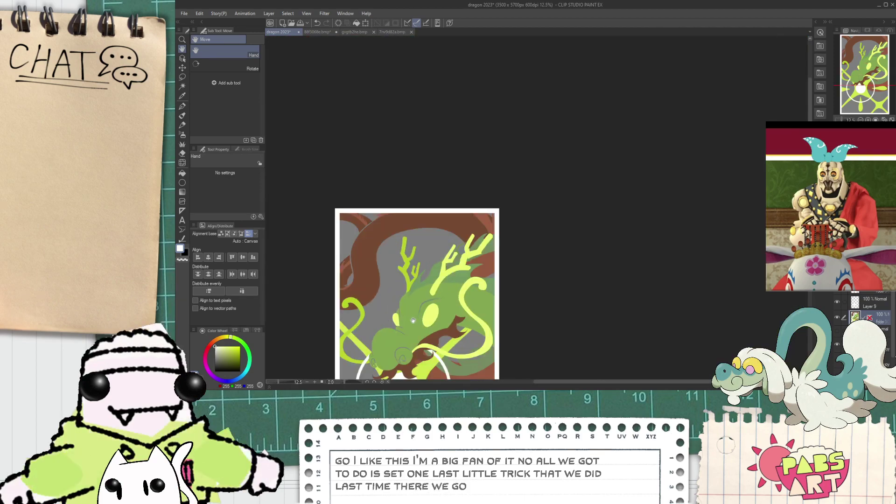
scroll(376, 132, "up", 4)
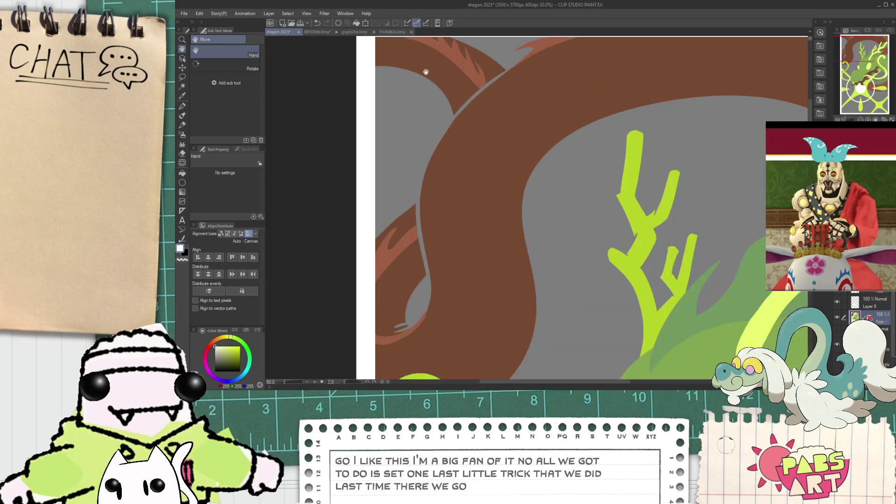
- Sample the reddish brown of the fringe on the upper-left coil and refill the fringe to clear the thin line along its edges
scroll(426, 72, "up", 4)
key("i")
left_click(508, 162)
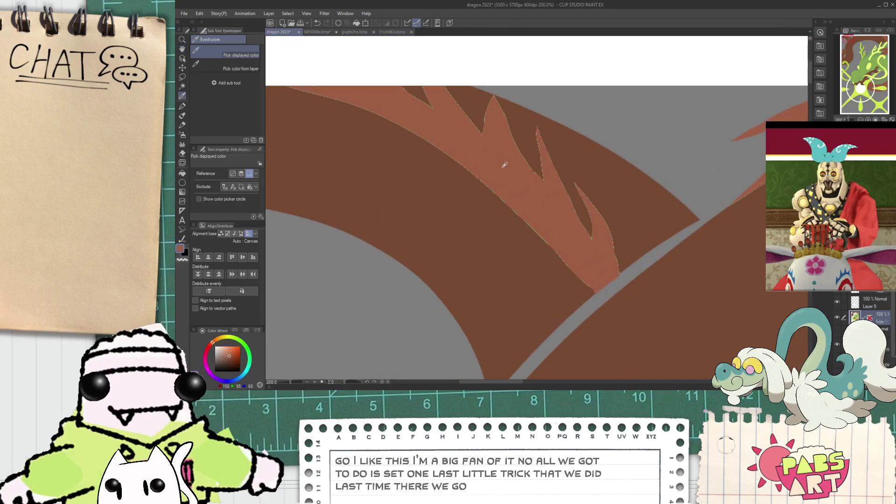
key("g")
key("p")
- Set the G-pen's brush size to 18.6 and reshape the small pointed spike at the lower end of the upper-left coil's fringe
scroll(550, 158, "up", 2)
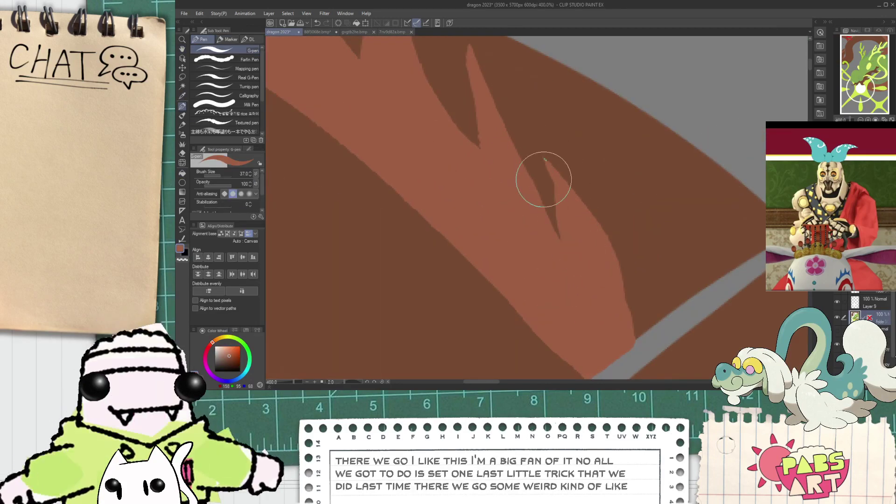
left_click(216, 176)
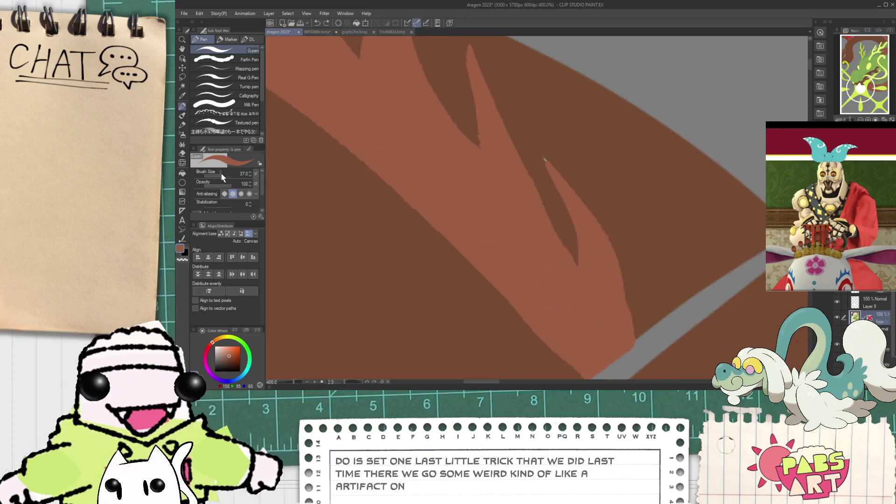
left_click_drag(571, 243, 545, 142)
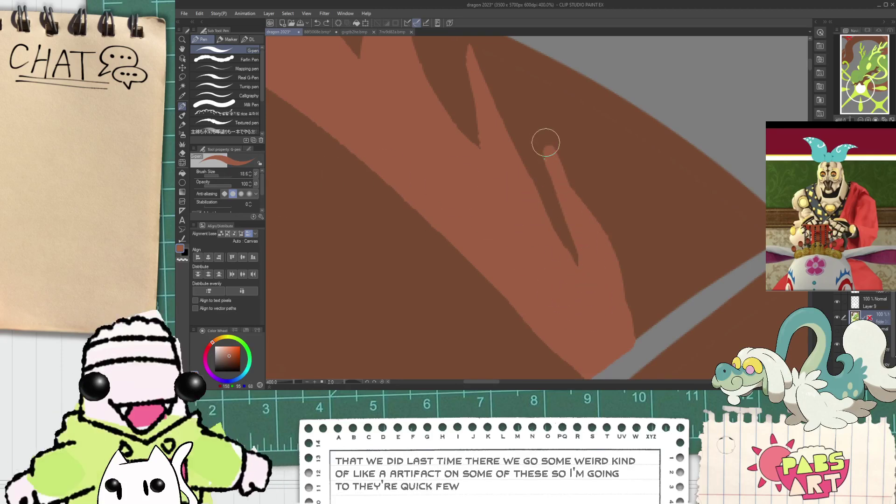
key("ctrl+z")
left_click_drag(577, 258, 536, 140)
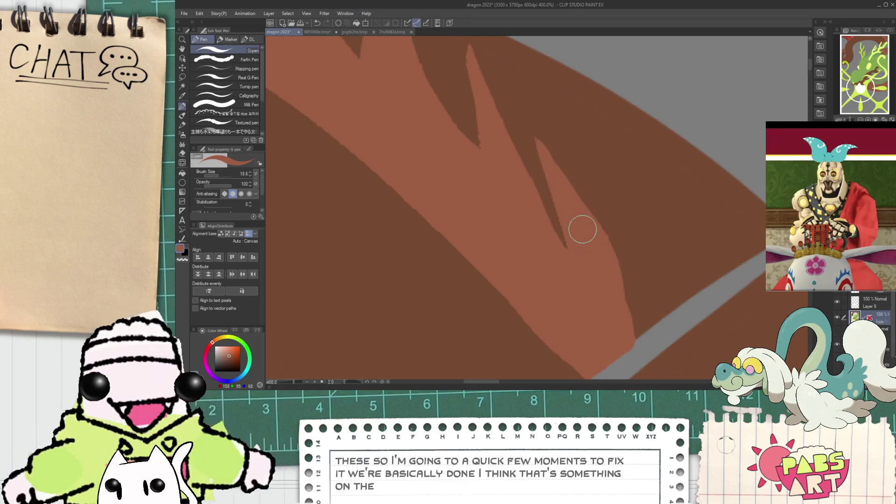
- Clean the thin pale line along the base of the reddish-brown fringe on top of the large coil
scroll(582, 224, "down", 4)
key("space")
left_click_drag(654, 214, 570, 230)
scroll(589, 213, "up", 2)
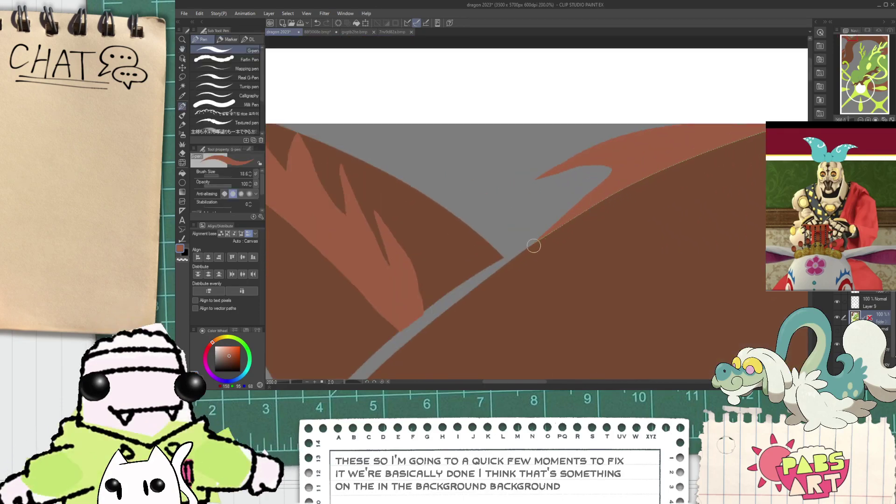
mouse_move(609, 199)
left_mouse_down()
mouse_move(747, 149)
mouse_move(542, 126)
left_mouse_up()
scroll(745, 131, "down", 2)
key("space")
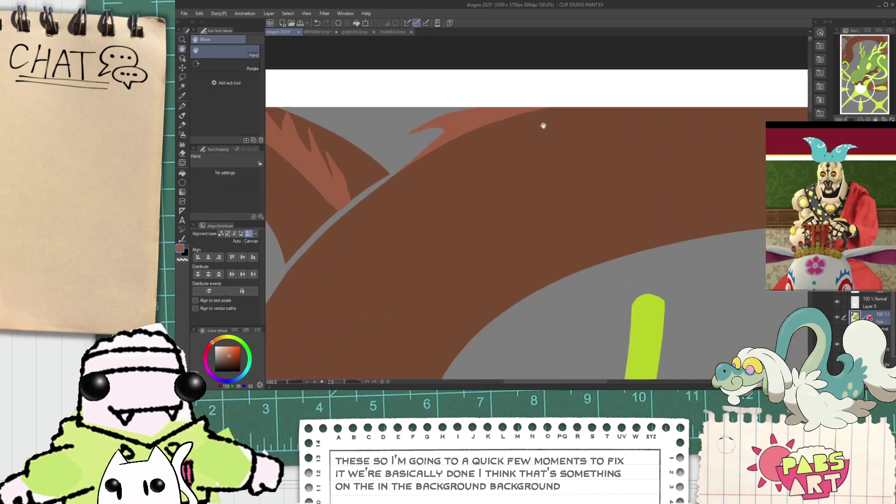
- Smooth the inner edge of the reddish-brown fringe in the artwork's upper-right corner with G-pen strokes, redoing strokes until the curve is clean
scroll(549, 128, "down", 2)
scroll(553, 121, "down", 1)
left_click_drag(789, 161, 532, 117)
scroll(602, 108, "up", 2)
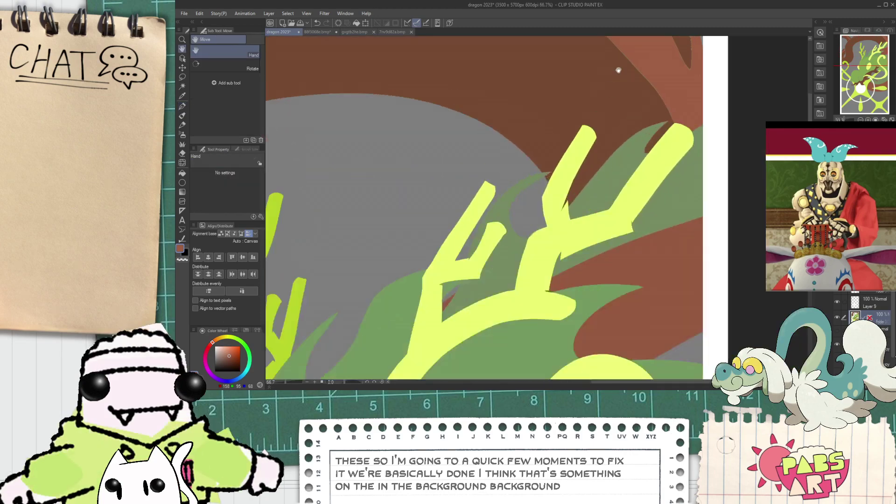
scroll(661, 86, "up", 1)
left_click_drag(669, 89, 560, 276)
key("p")
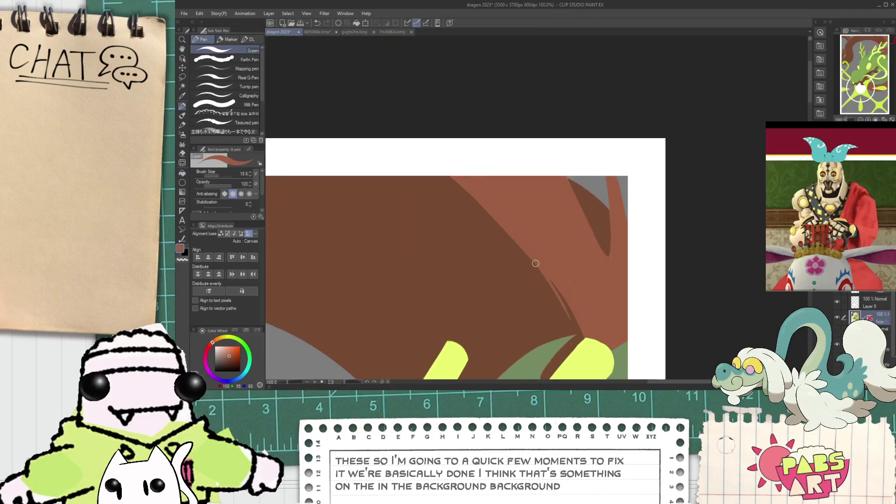
key("ctrl+z")
scroll(578, 331, "up", 3)
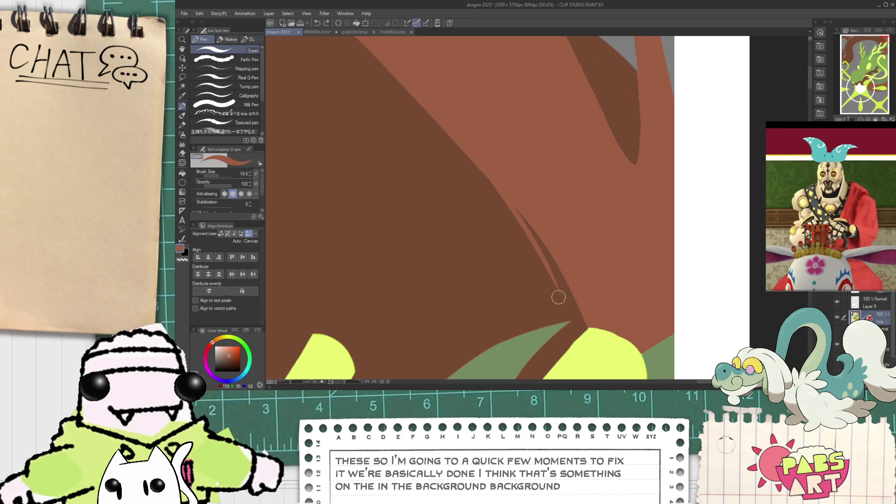
key("ctrl+z")
left_click_drag(492, 173, 558, 291)
key("ctrl+z")
left_click_drag(480, 158, 558, 256)
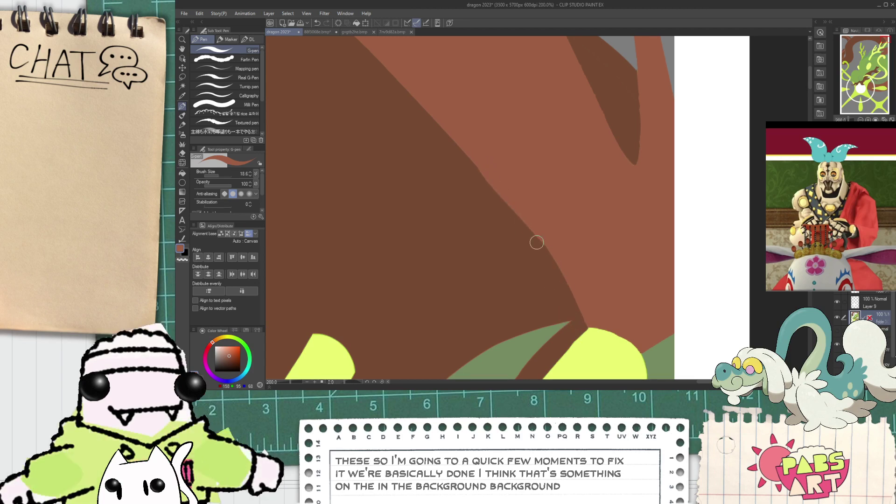
key("ctrl+z")
left_click_drag(484, 170, 556, 264)
left_click_drag(512, 196, 575, 312)
key("ctrl+z")
left_click_drag(525, 220, 562, 271)
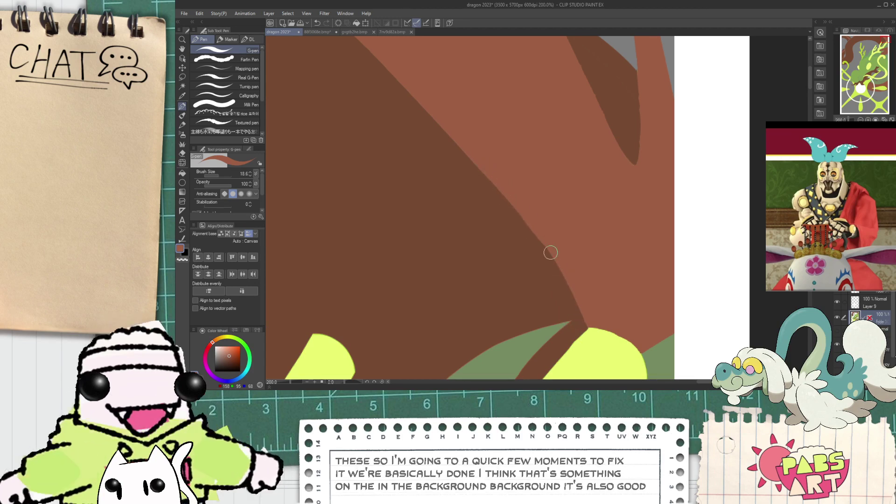
left_click_drag(512, 199, 567, 286)
left_click_drag(539, 231, 572, 300)
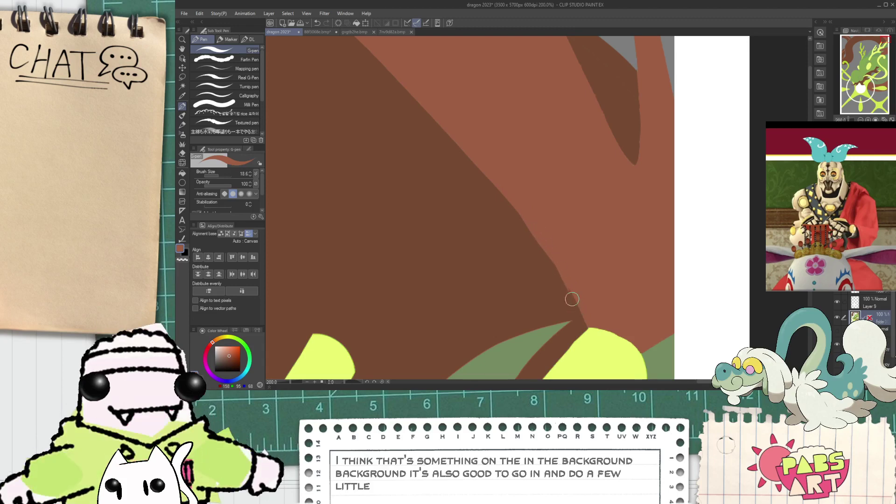
- Refill the right antler with its sampled pale yellow and the fur behind it with its sampled muted green to clean the edges
left_click(585, 324, "alt")
scroll(585, 323, "up", 10)
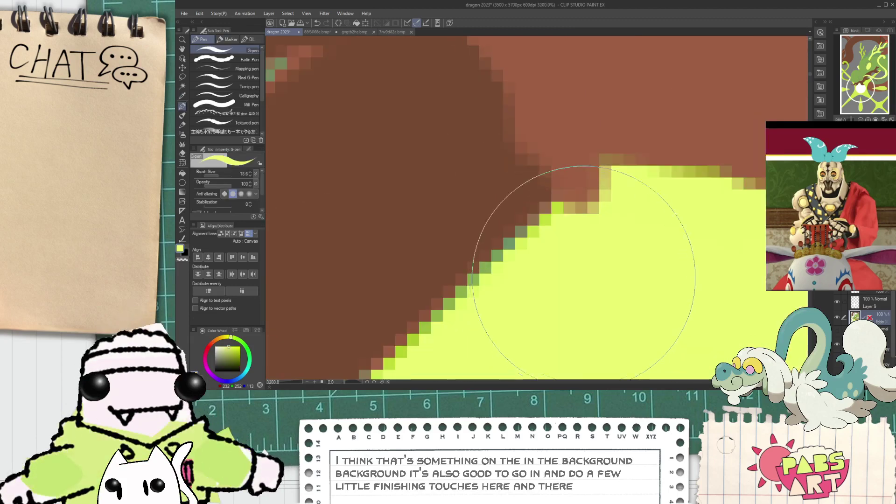
scroll(606, 243, "down", 10)
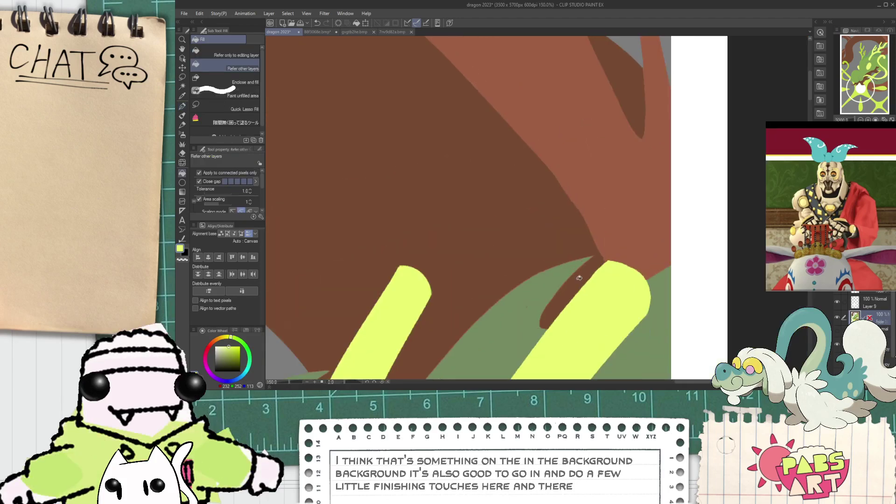
left_click(520, 310, "alt")
left_click_drag(520, 312, 544, 208)
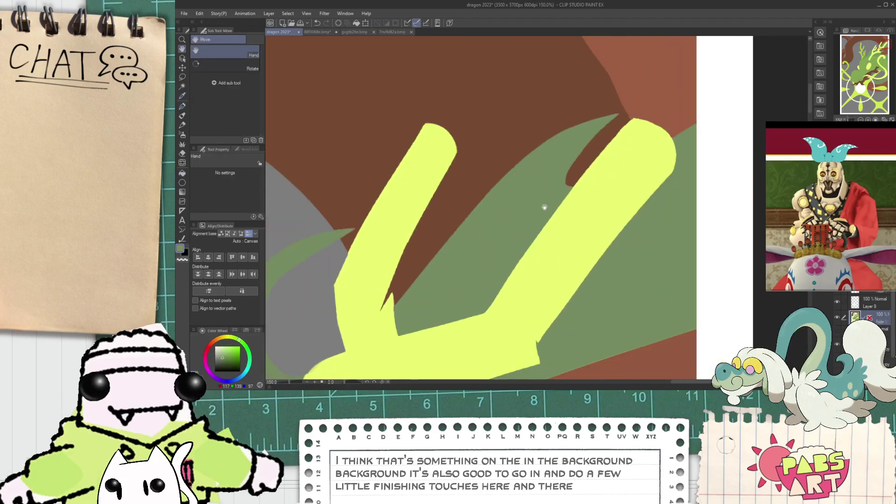
left_click(643, 252)
left_click_drag(628, 266, 706, 278)
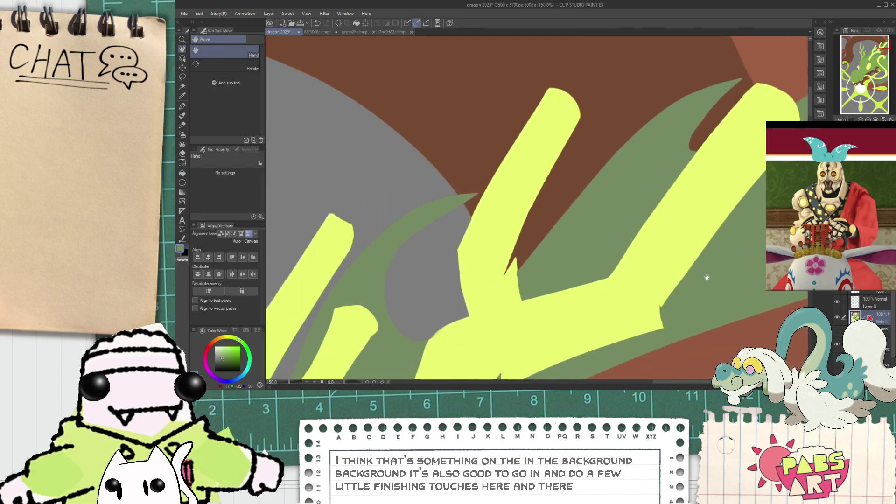
- Try filling the fur between the right antler's lower branches with the muted green and undo the fill
scroll(502, 286, "down", 2)
left_click_drag(441, 348, 511, 260)
scroll(510, 260, "up", 2)
left_click(516, 274)
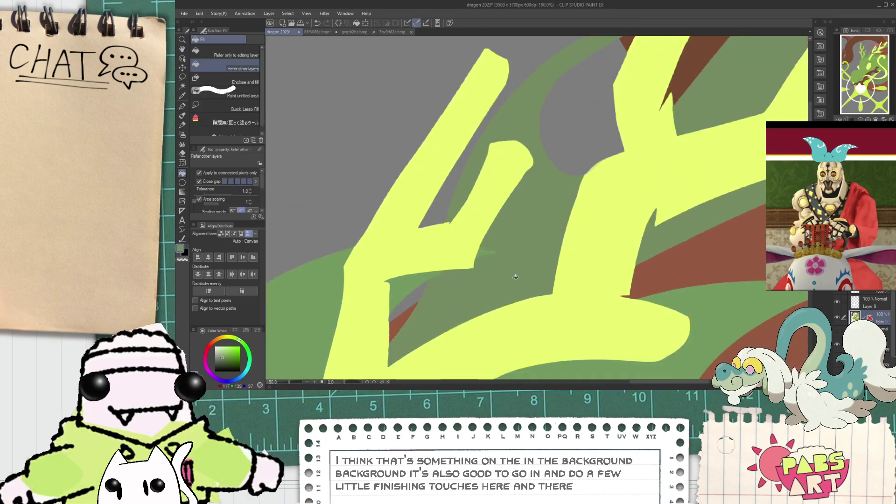
key("ctrl+z")
- Sample the dragon's face green and clean up the stray mark on the cheek above the beard
scroll(516, 273, "down", 3)
left_click_drag(510, 327, 536, 187)
scroll(556, 279, "up", 2)
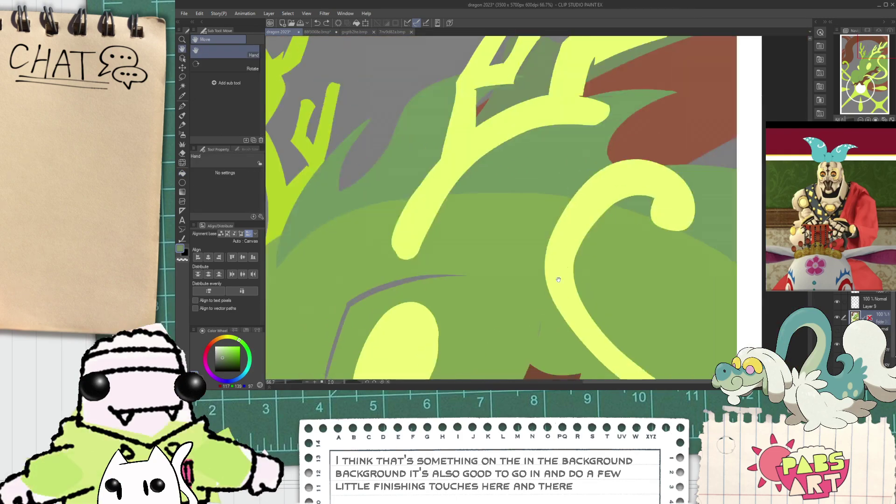
left_click_drag(546, 335, 527, 182)
key("p")
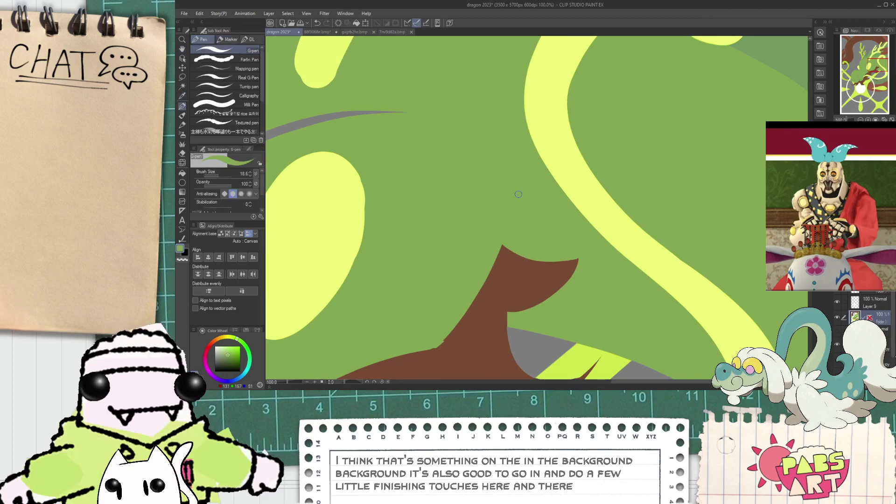
- Paint over the stray grey lines and specks on the lower-right star shape in its sampled yellow-green, finishing with the Milli Pen
scroll(518, 194, "down", 5)
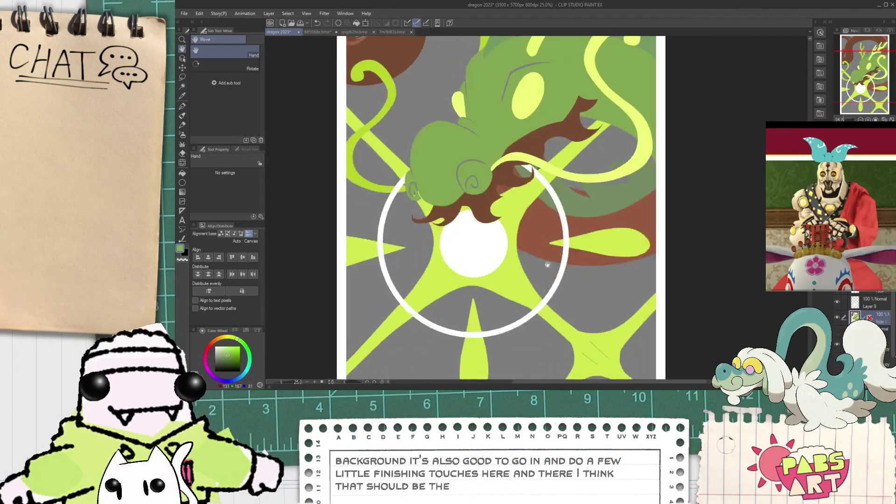
scroll(567, 187, "up", 4)
scroll(589, 132, "down", 2)
left_click_drag(595, 316, 548, 40)
key("p")
scroll(551, 219, "up", 1)
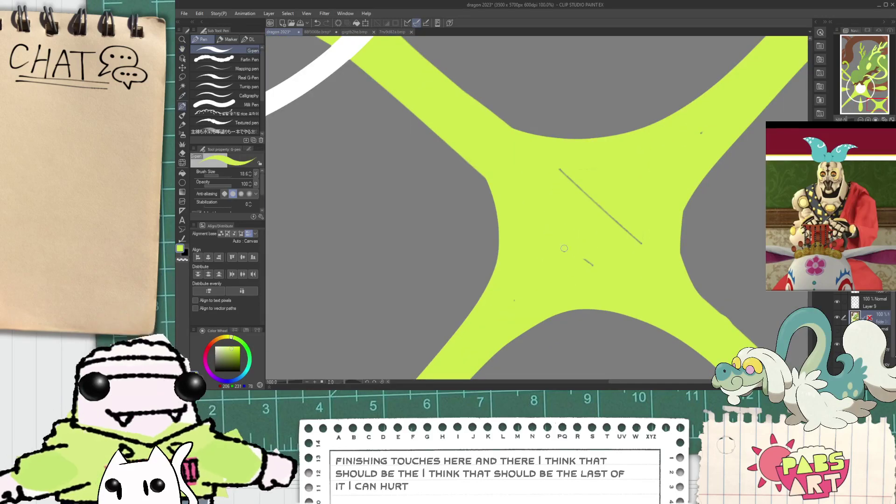
left_click_drag(613, 218, 588, 189)
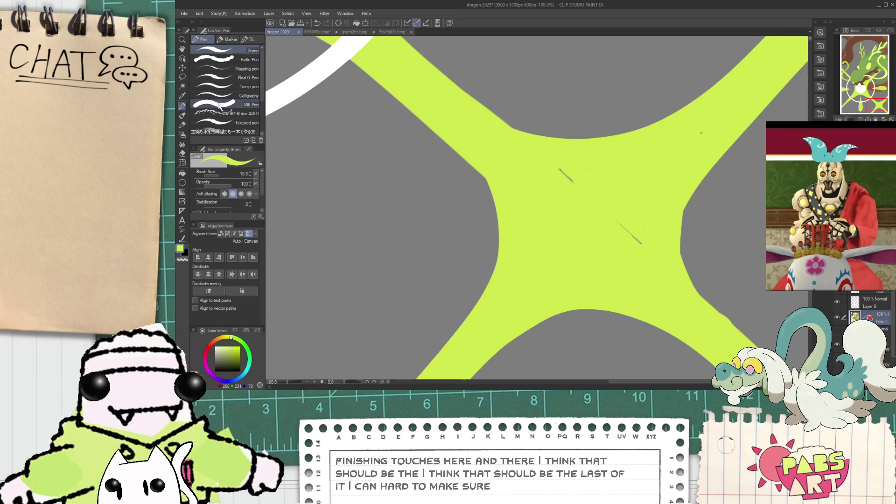
left_click(241, 104)
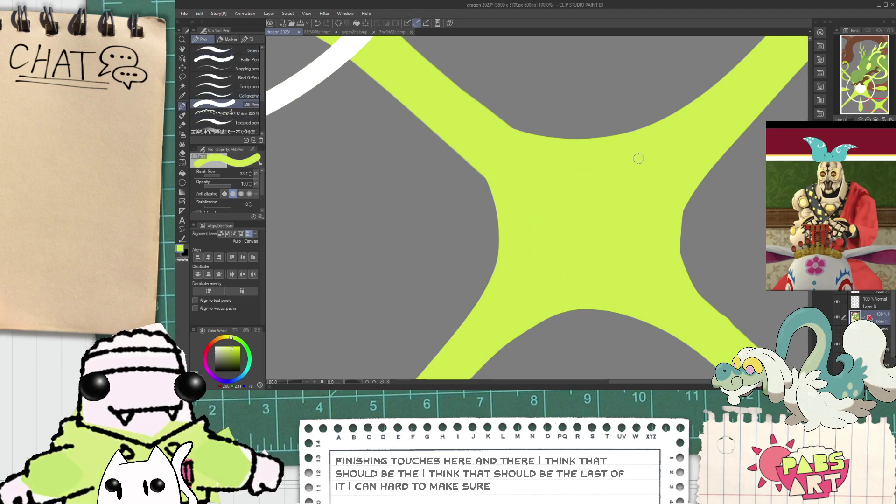
- Cover the grey specks on the ray crossing the white halo and smooth its lower edge with the Milli Pen
scroll(552, 189, "down", 3)
key("space")
left_click_drag(485, 152, 562, 260)
scroll(570, 271, "up", 4)
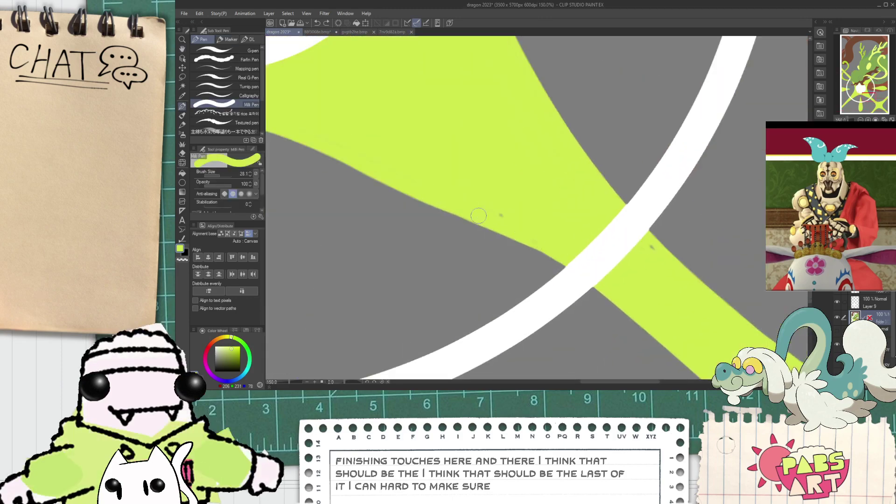
left_click_drag(479, 216, 602, 292)
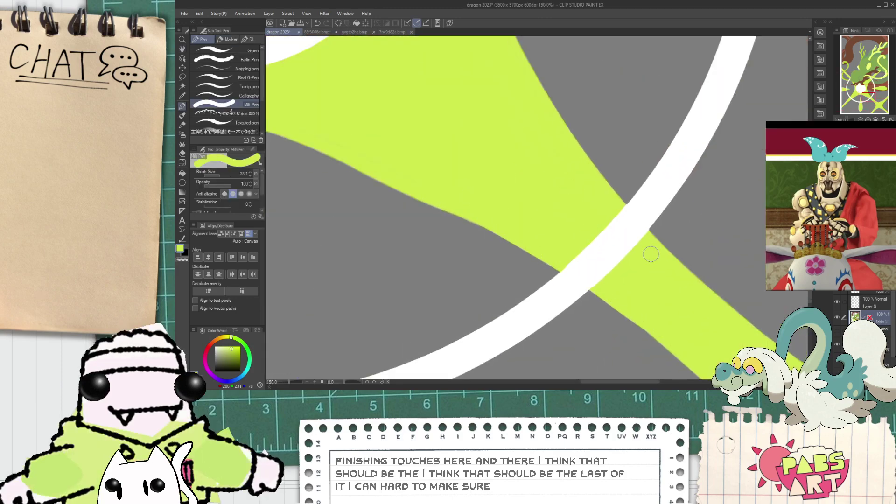
- Examine the remaining rays, the halo and the dragon's face for leftover specks and rough edges
scroll(628, 241, "down", 5)
key("space")
left_click_drag(525, 141, 532, 59)
scroll(469, 183, "up", 3)
left_click_drag(529, 229, 539, 168)
scroll(548, 234, "down", 3)
left_click_drag(634, 219, 547, 236)
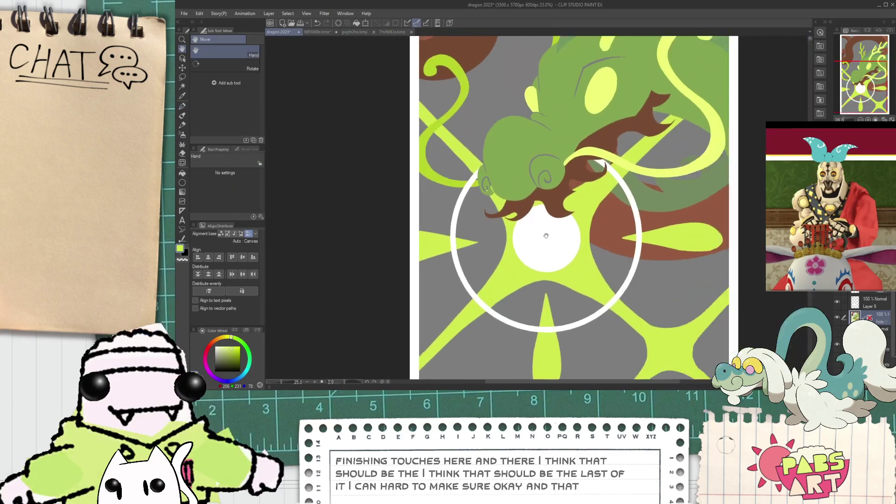
scroll(546, 236, "up", 4)
scroll(524, 224, "down", 2)
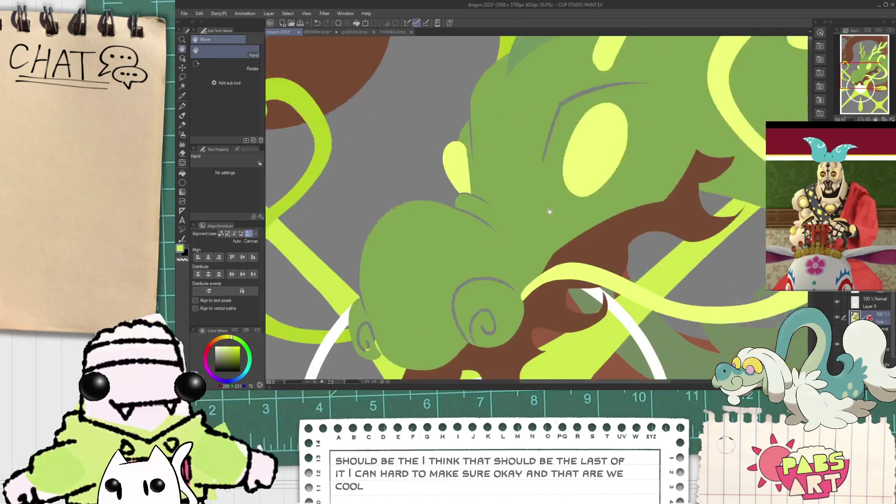
- Sample the eye's pale yellow and paint over the small grey notch at the bottom of the dragon's far eye
scroll(550, 211, "up", 2)
key("g")
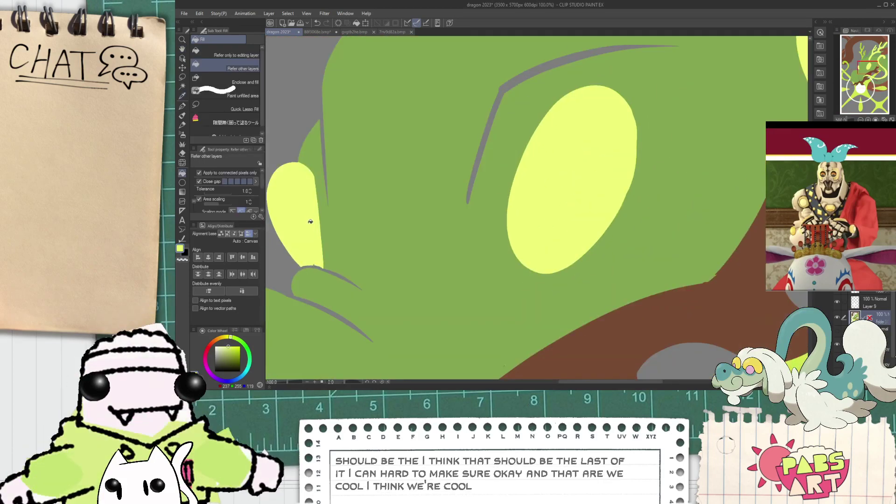
scroll(310, 221, "up", 6)
key("p")
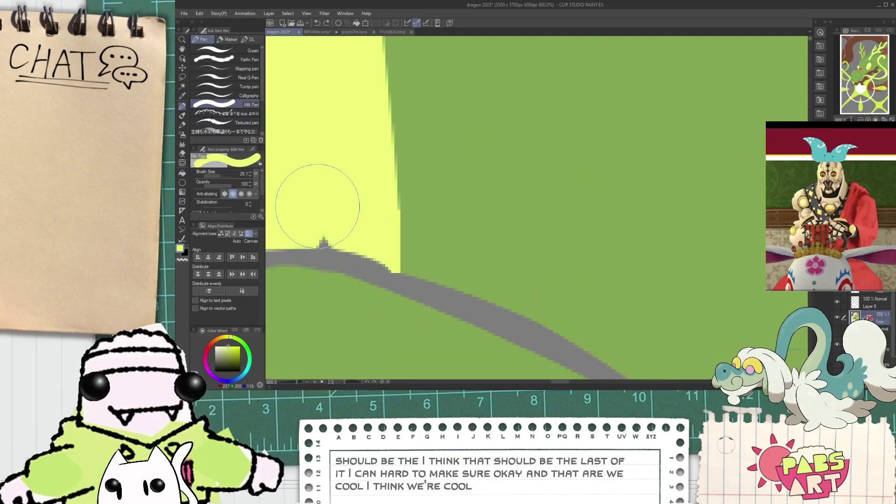
scroll(341, 190, "down", 6)
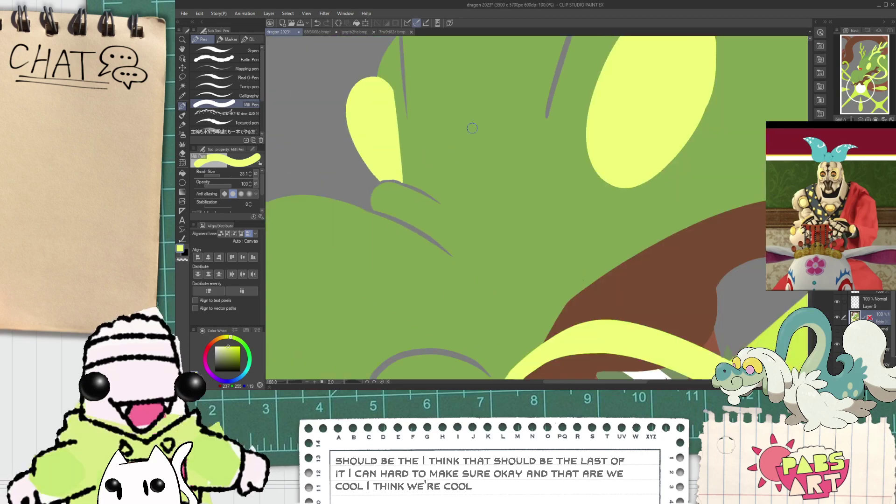
- Inspect the left antler's edges, the pearl and halo area and the whole artwork for remaining artifacts
key("space")
left_click_drag(486, 59, 471, 302)
left_click_drag(462, 180, 462, 278)
scroll(461, 278, "down", 1)
scroll(437, 104, "up", 2)
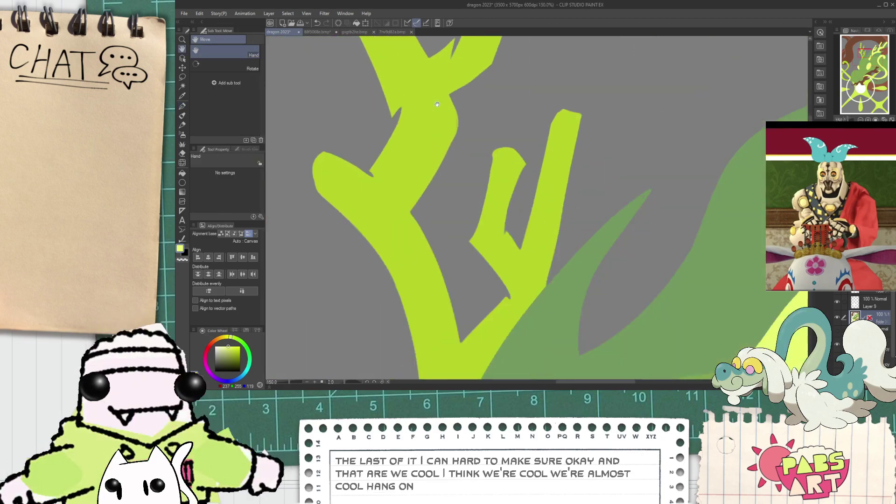
scroll(444, 237, "down", 7)
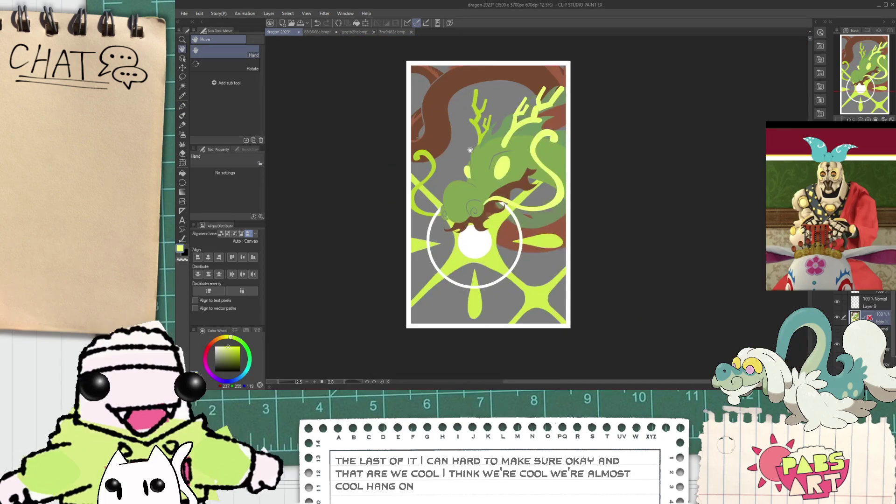
scroll(449, 239, "up", 2)
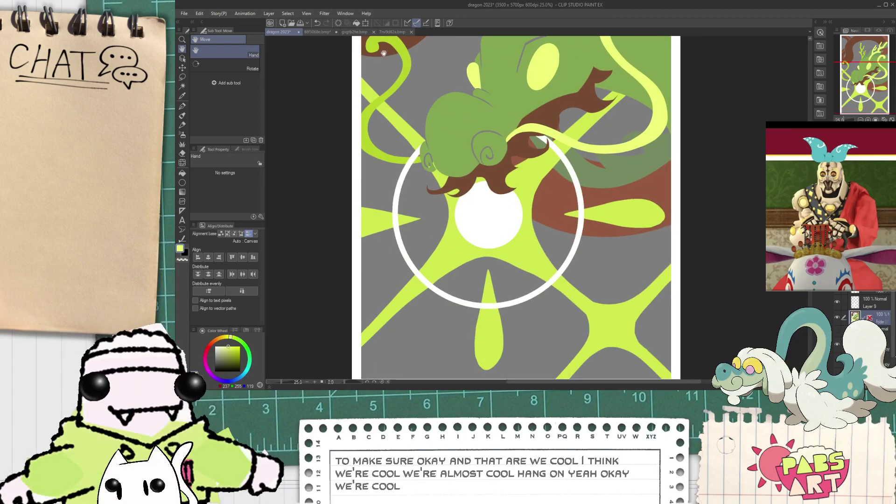
scroll(521, 158, "down", 2)
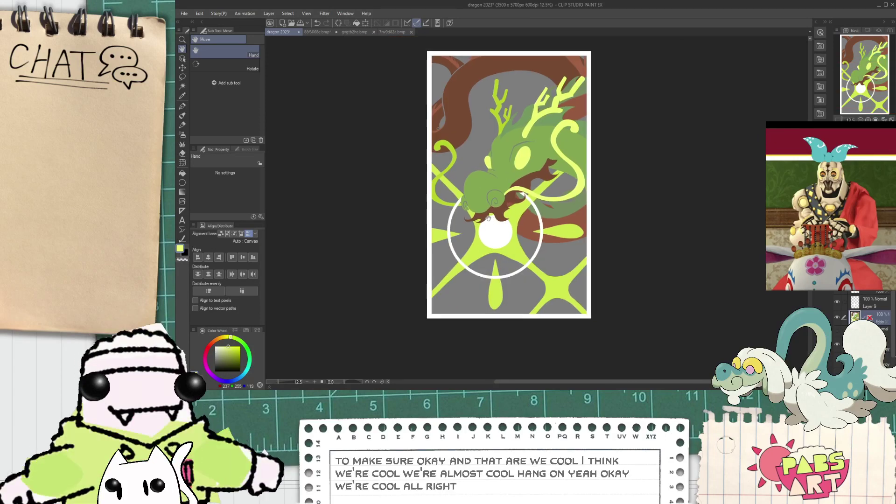
- Save the dragon illustration and open the color pattern materials
left_click_drag(893, 332, 892, 342)
left_click(884, 363)
left_click(820, 100)
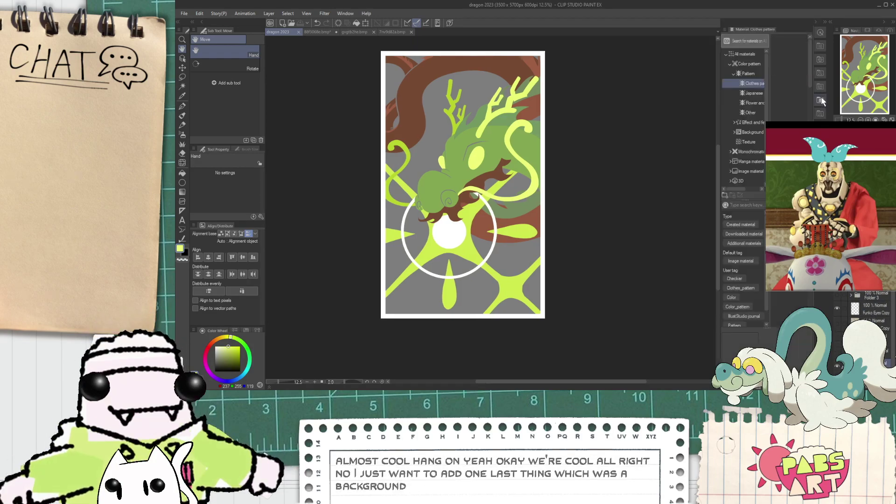
- Look through the Japanese, flower and plant, other and combined color pattern materials for a background pattern
left_click(754, 94)
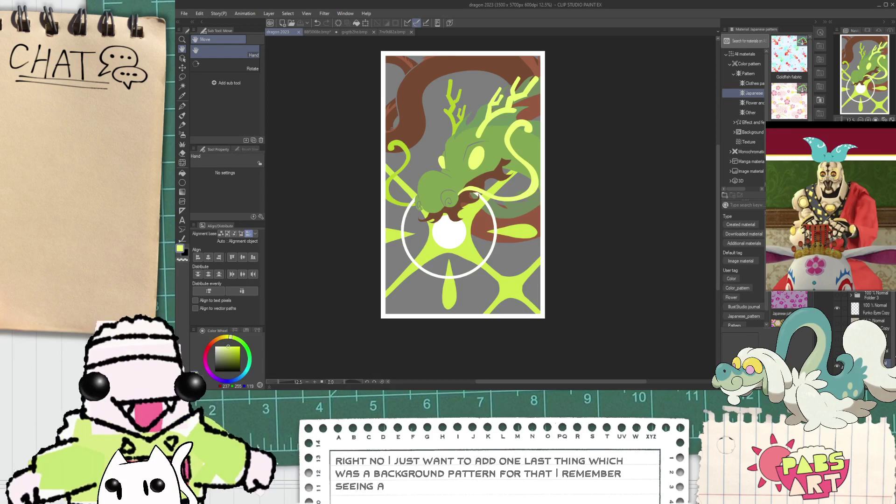
left_click(789, 196)
left_click_drag(811, 154, 824, 116)
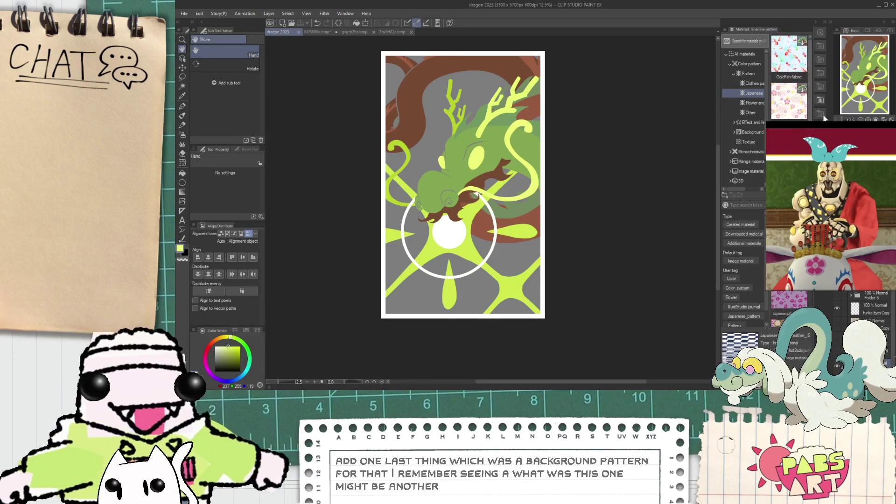
left_click(753, 103)
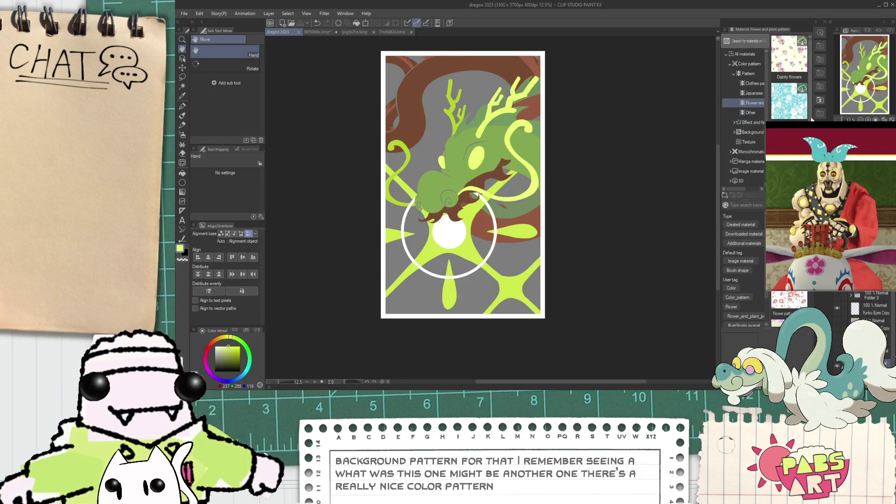
scroll(812, 292, "down", 5)
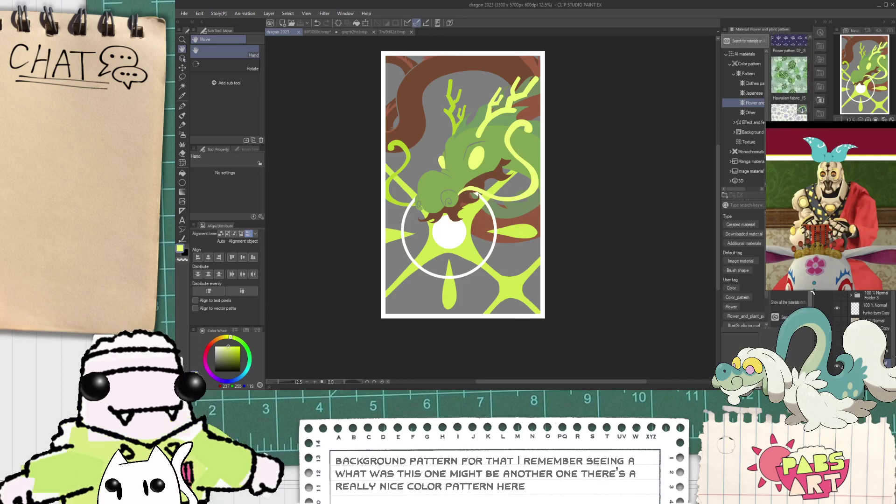
left_click(755, 115)
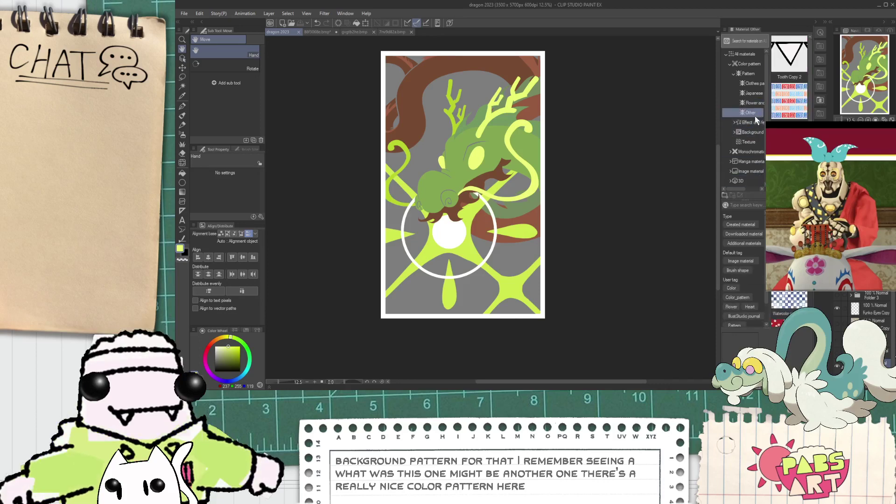
scroll(809, 108, "down", 10)
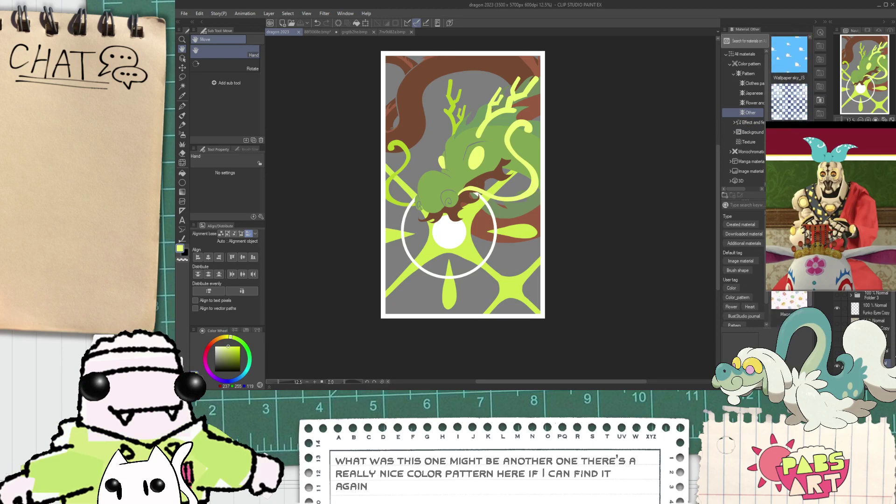
left_click(757, 75)
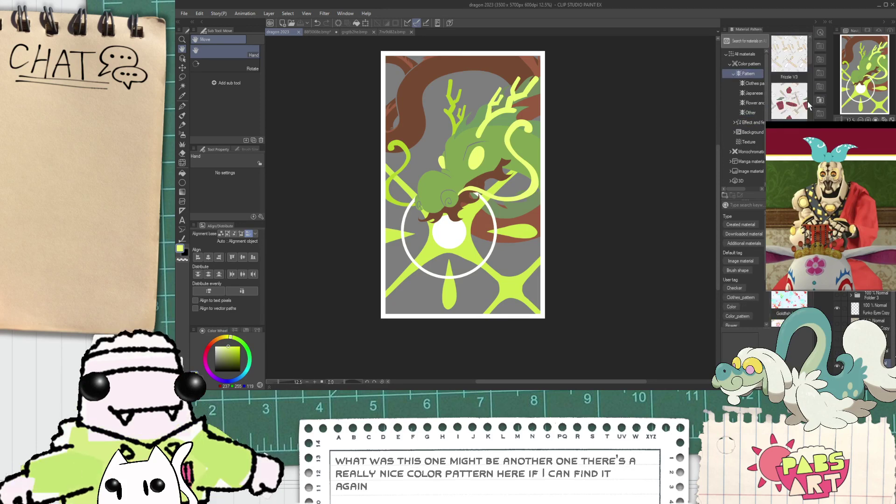
left_click_drag(811, 55, 813, 179)
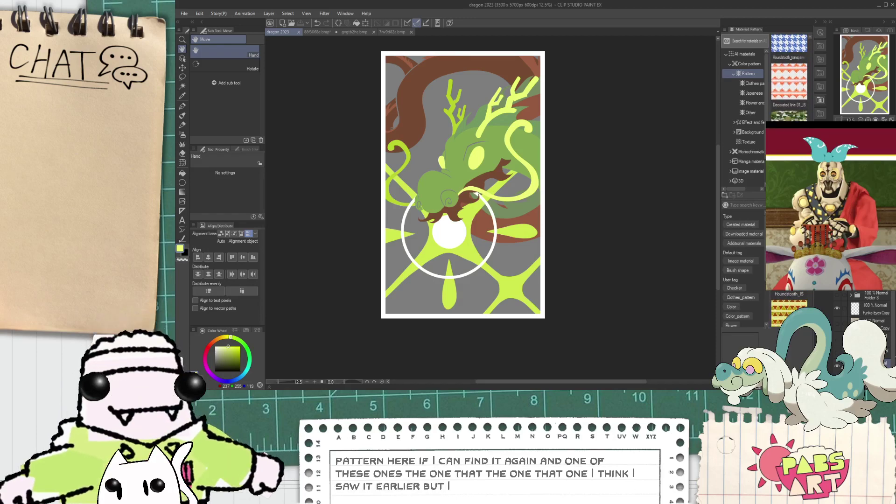
scroll(789, 88, "down", 8)
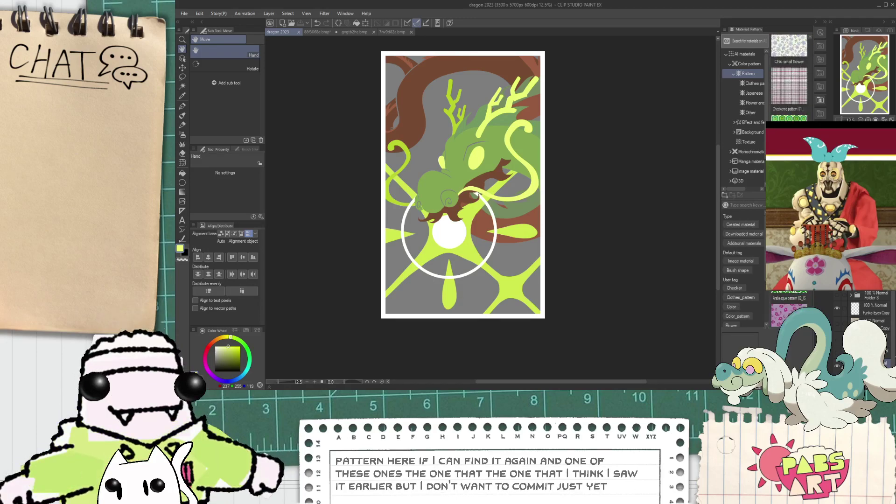
left_click_drag(815, 233, 821, 315)
- Look through the color materials for effect and feeling, background and texture for a usable backdrop
left_click(753, 113)
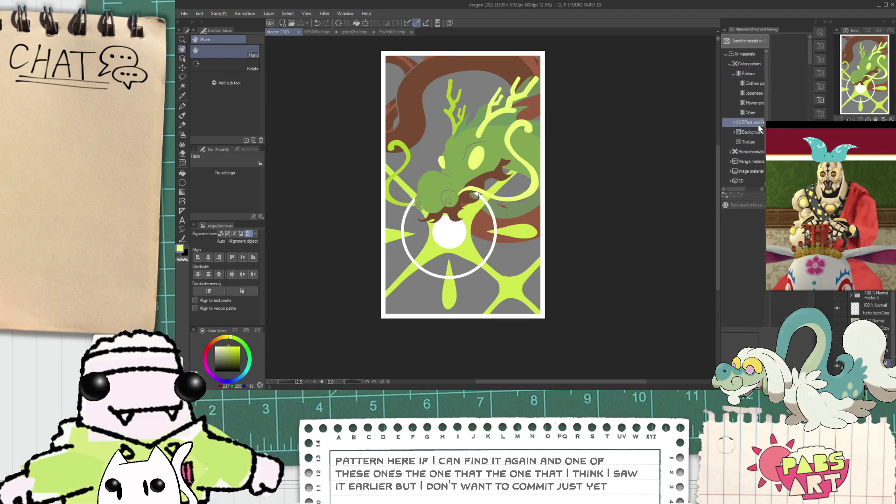
left_click(756, 124)
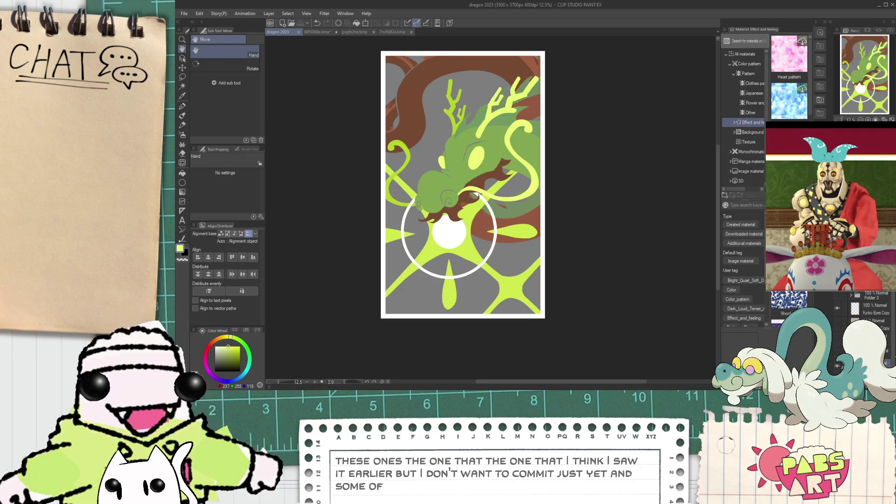
scroll(789, 170, "down", 1)
scroll(760, 173, "down", 7)
scroll(789, 93, "down", 2)
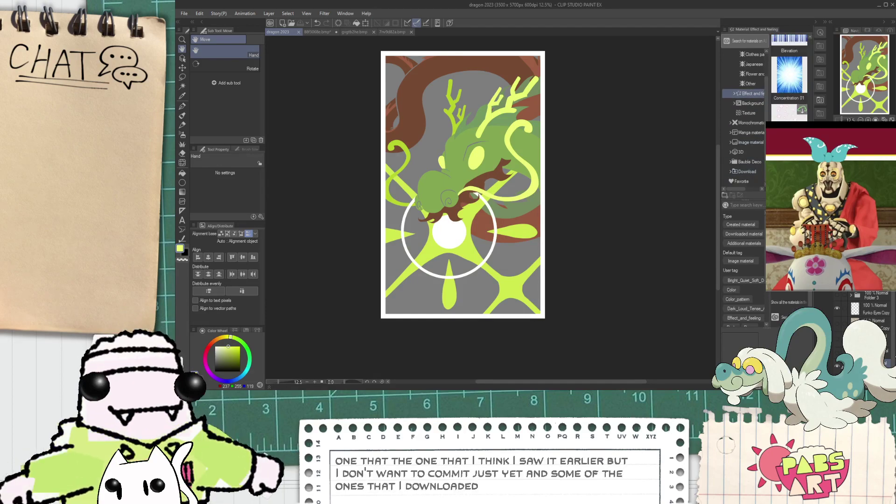
left_click(746, 113)
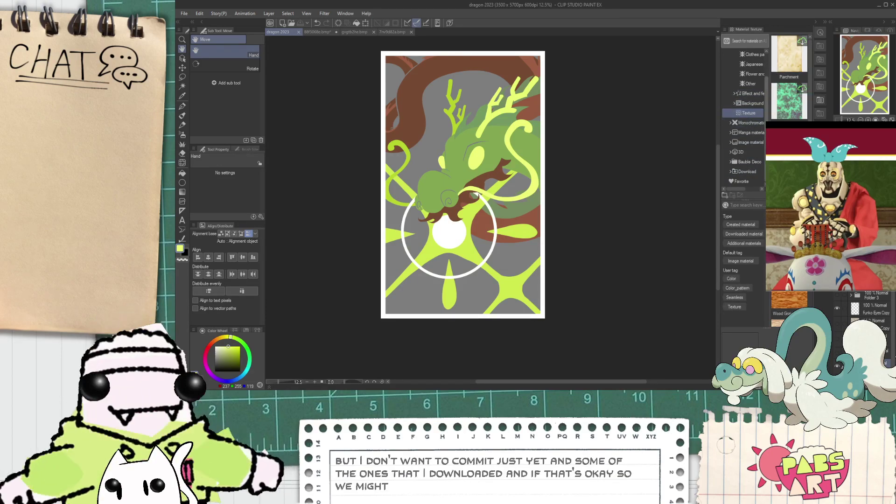
left_click(753, 103)
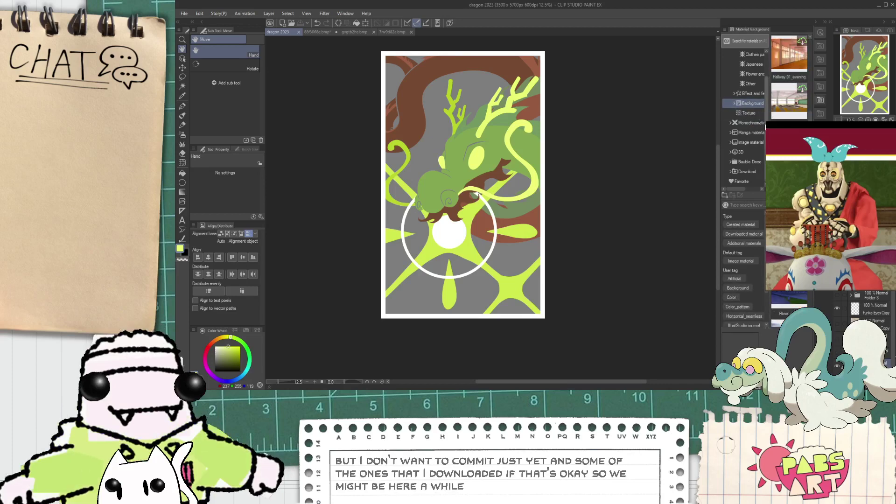
left_click(749, 113)
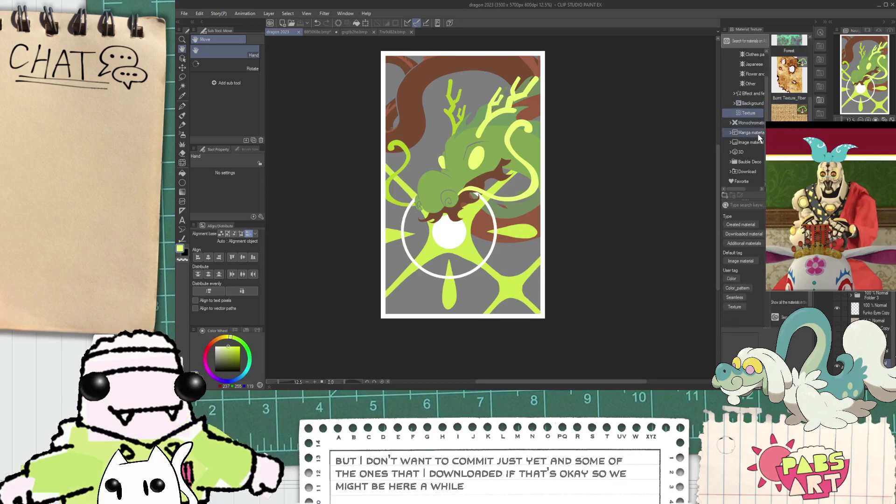
- Expand the monochromatic pattern materials and check the cross-hatching and pattern categories
left_click(750, 123)
left_click(731, 123)
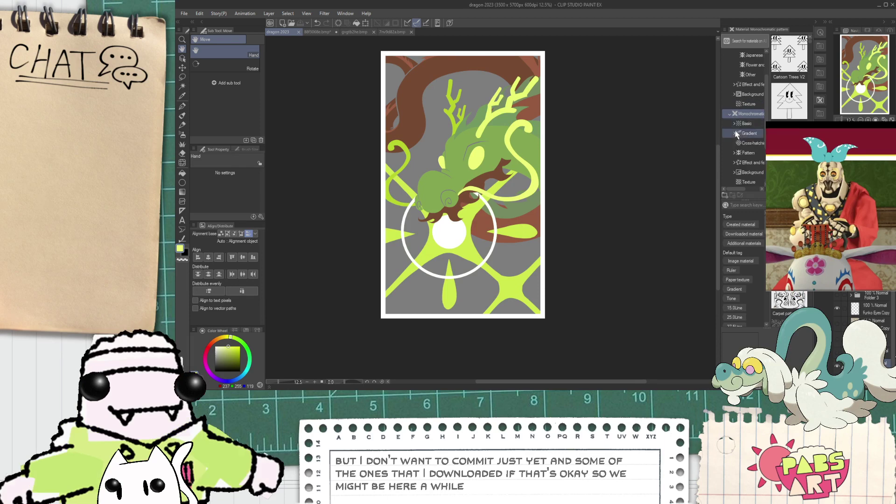
left_click(749, 143)
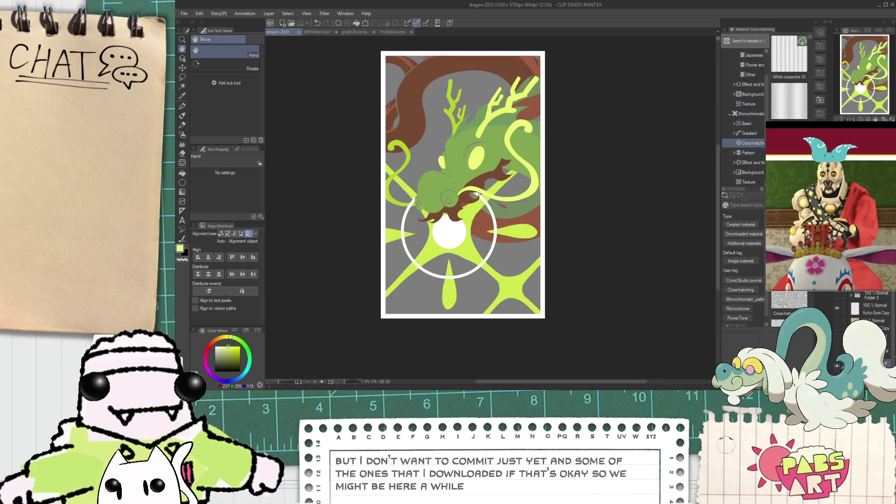
left_click(748, 152)
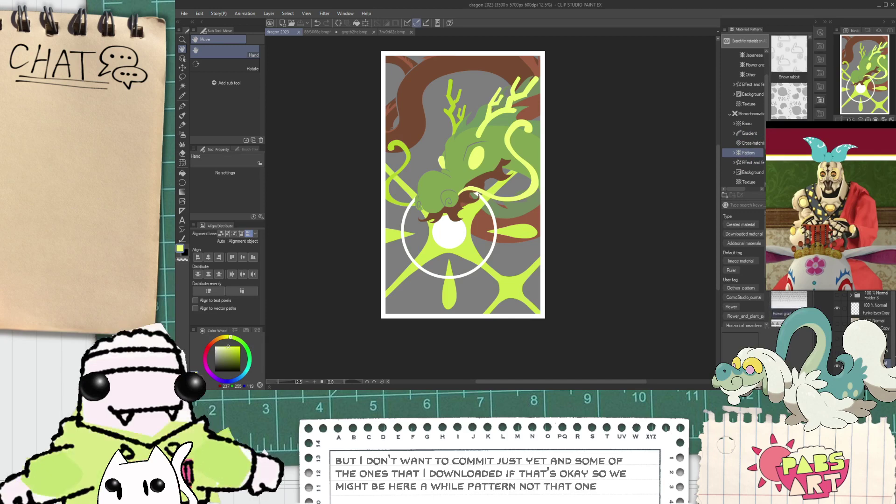
- Place the gray flower gradation pattern on the canvas and move its layer behind the dragon and rays
left_click_drag(795, 293, 493, 351)
scroll(418, 165, "up", 3)
scroll(424, 127, "down", 4)
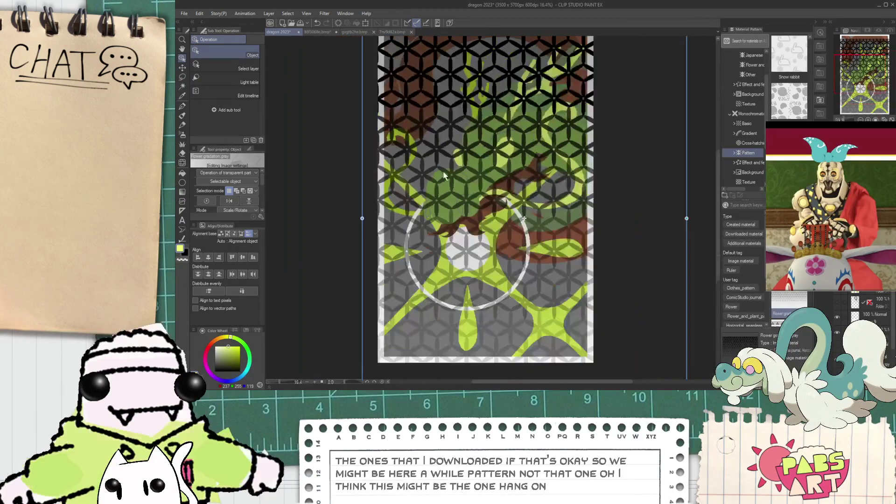
left_click_drag(452, 217, 447, 208)
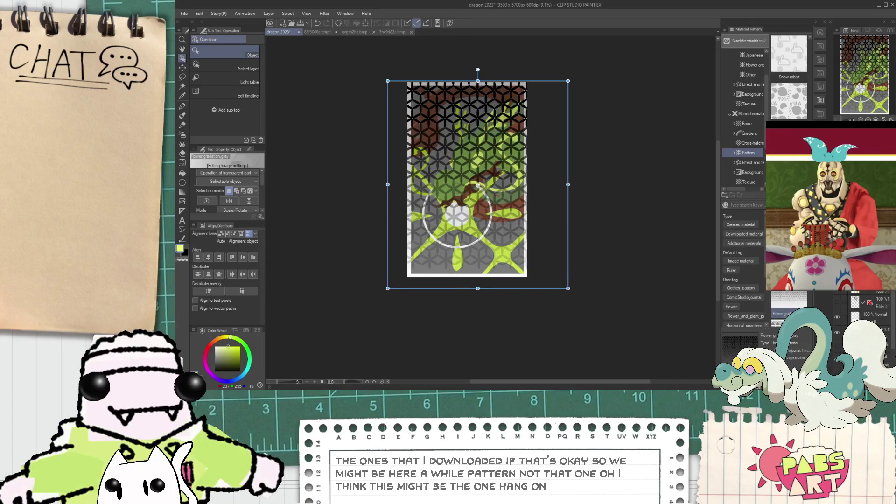
left_click_drag(888, 340, 889, 343)
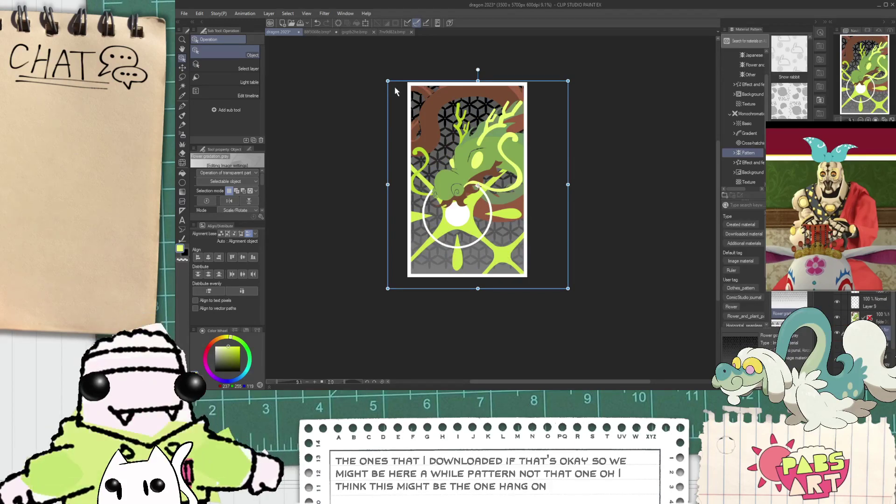
- Check the pattern behind the dragon and look through the remaining monochromatic patterns for an alternative
scroll(470, 127, "up", 2)
scroll(790, 177, "down", 8)
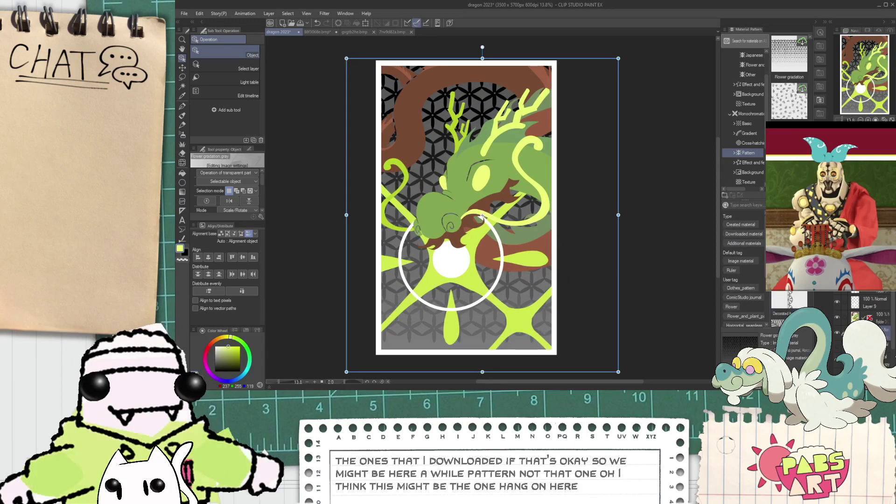
scroll(790, 77, "down", 4)
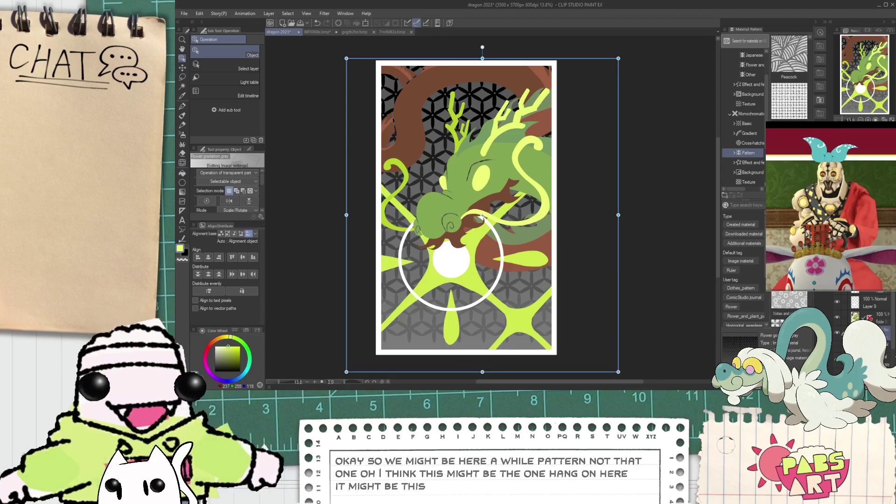
scroll(790, 77, "down", 3)
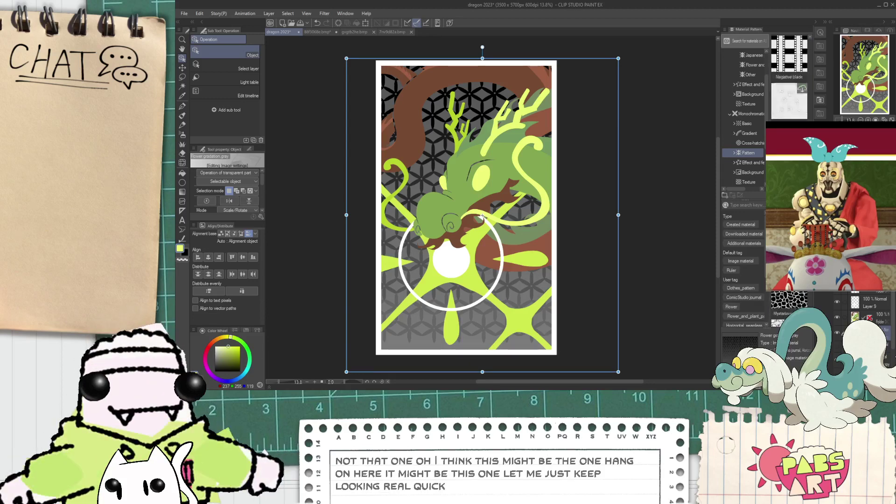
scroll(790, 78, "down", 5)
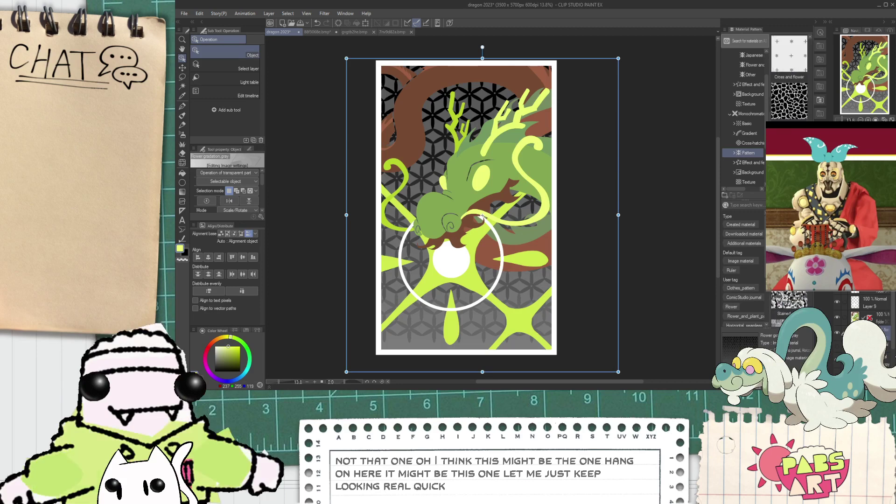
scroll(790, 77, "down", 2)
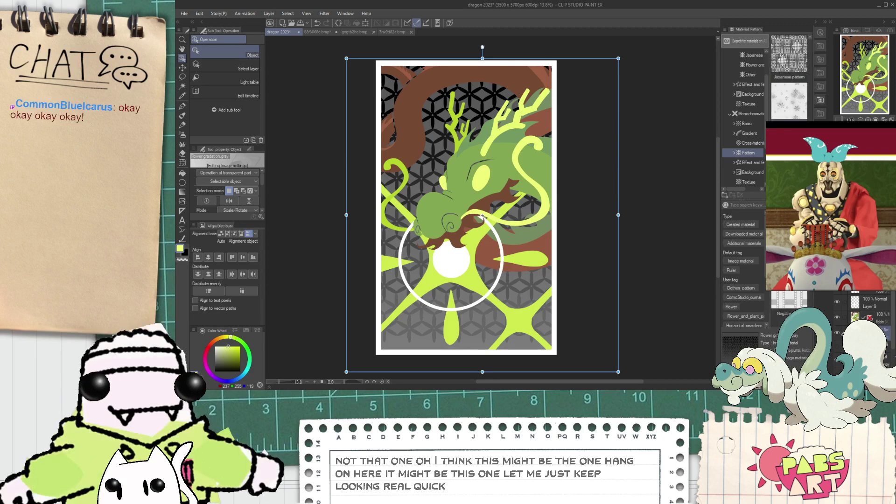
scroll(790, 77, "down", 2)
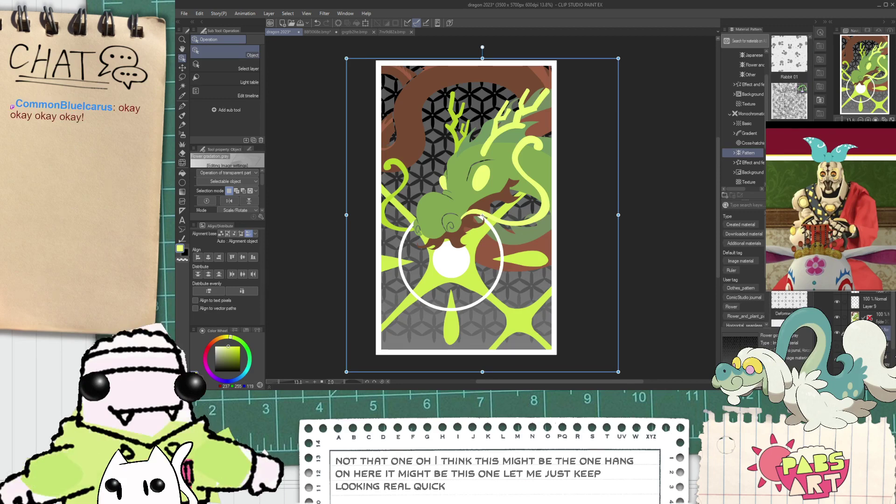
- Add the Kimono cloth pattern to the canvas and move its layer behind the dragon and rays
left_click(789, 196)
left_click_drag(605, 290, 470, 279)
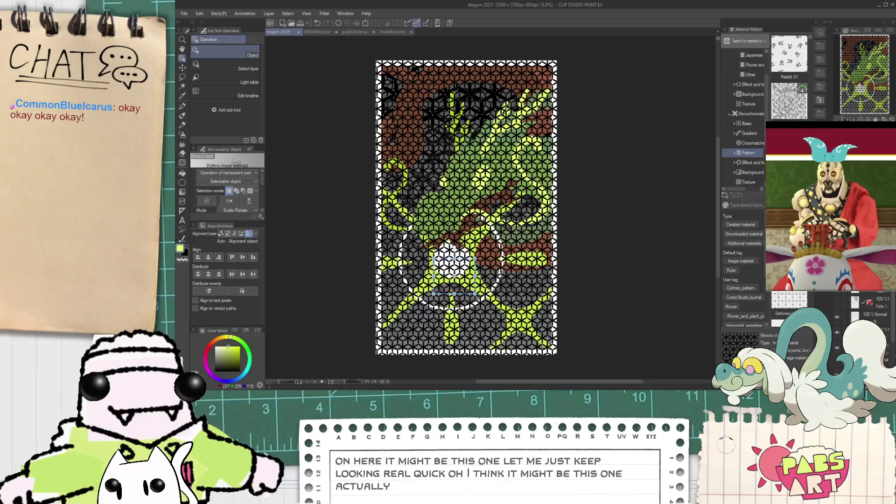
left_click_drag(880, 322, 880, 323)
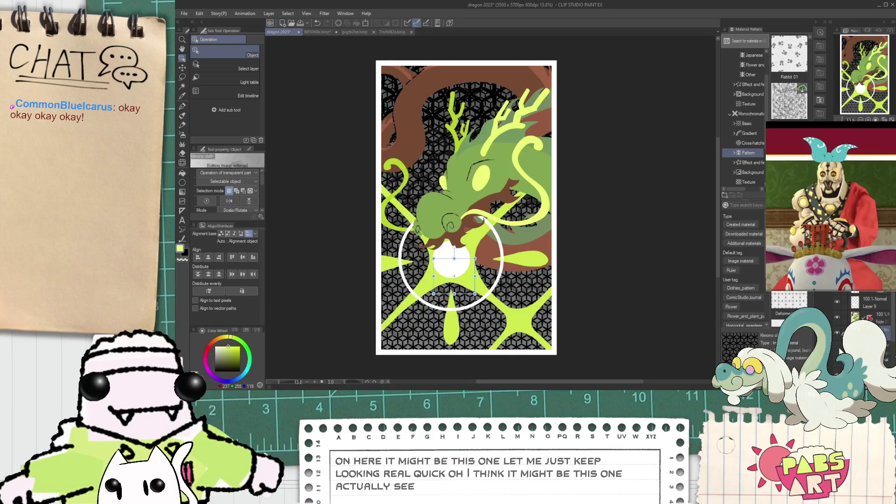
- Try to enlarge the Kimono cloth pattern's tiles and undo the resize and the layer move
scroll(489, 255, "down", 4)
scroll(474, 291, "up", 5)
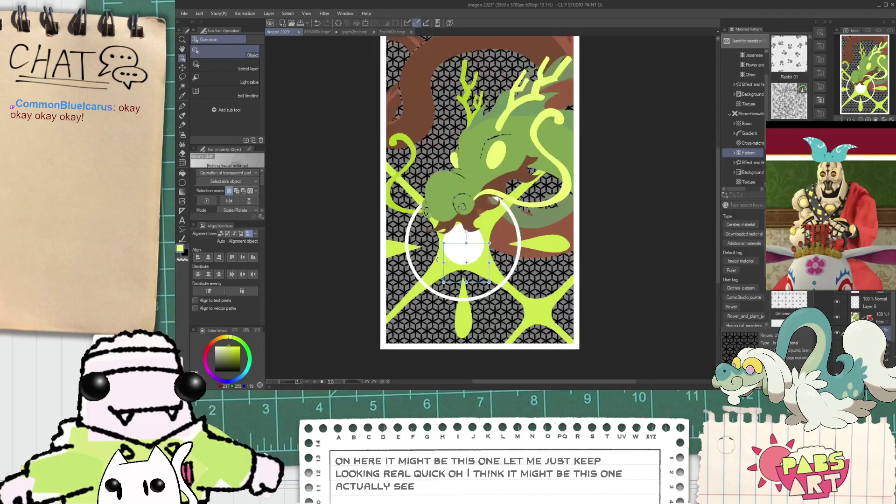
scroll(437, 260, "up", 2)
left_click_drag(500, 287, 515, 301)
key("ctrl+z")
key("ctrl+z")
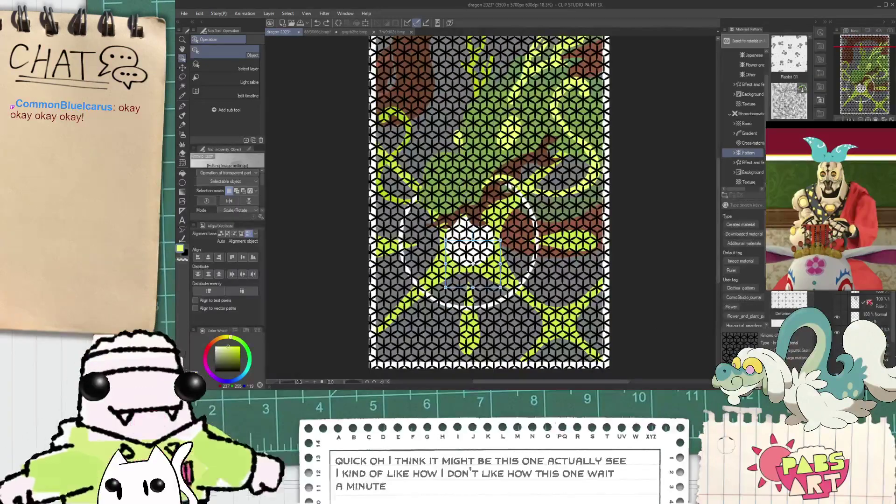
- Switch the background back to the gray flower gradation pattern layer and browse the monochromatic patterns further
left_click(839, 348)
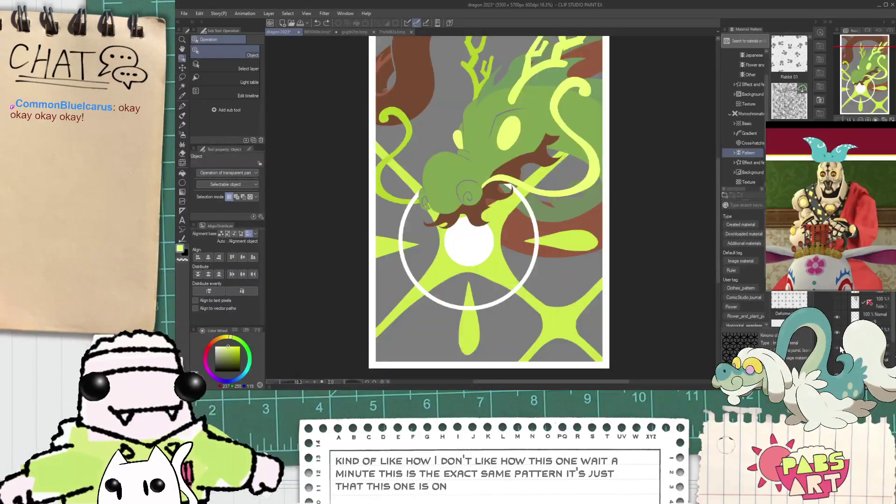
left_click(867, 349)
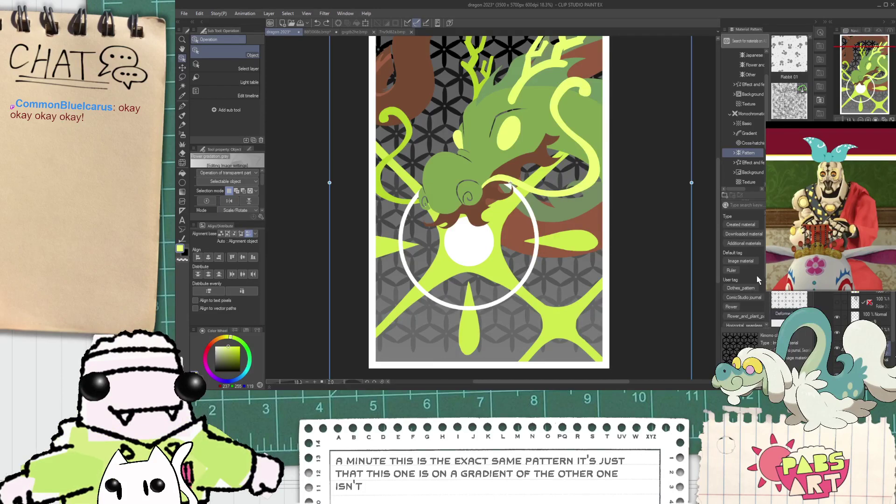
scroll(757, 275, "down", 2)
scroll(789, 275, "down", 1)
scroll(789, 297, "down", 3)
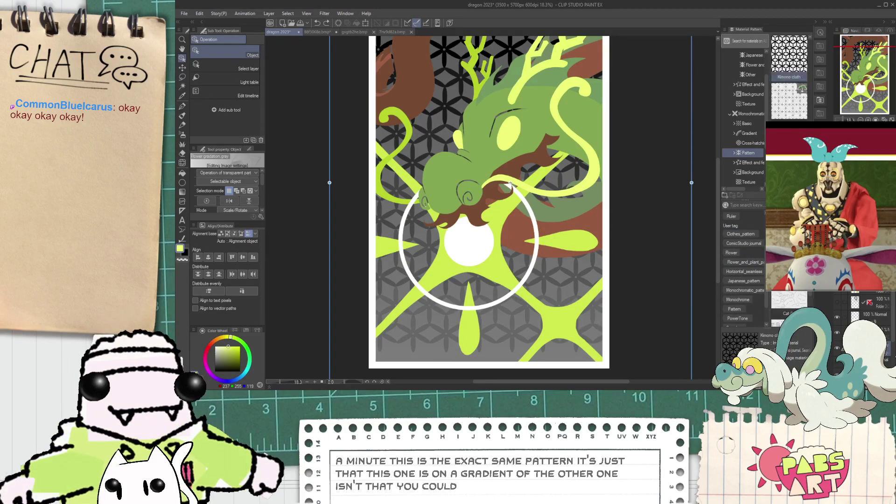
- Enlarge the gray flower gradation pattern proportionally to about 301 percent so it extends well past the canvas edges
scroll(551, 196, "down", 4)
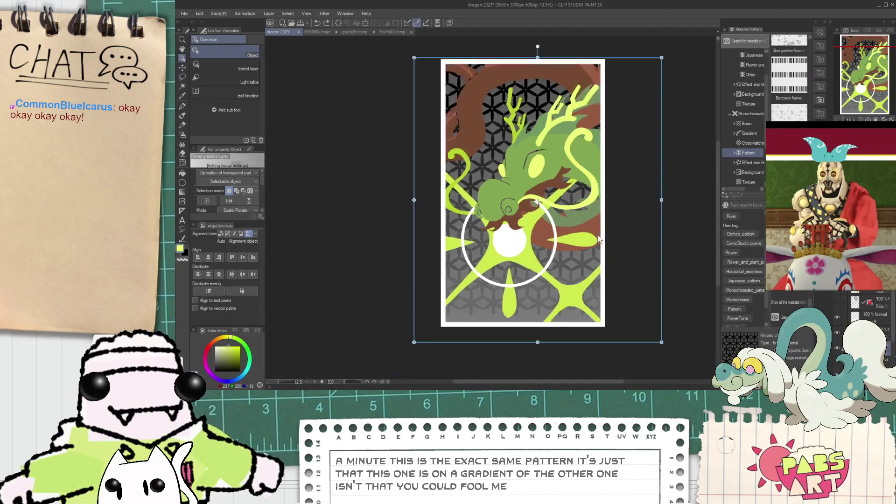
left_click_drag(641, 212, 565, 205)
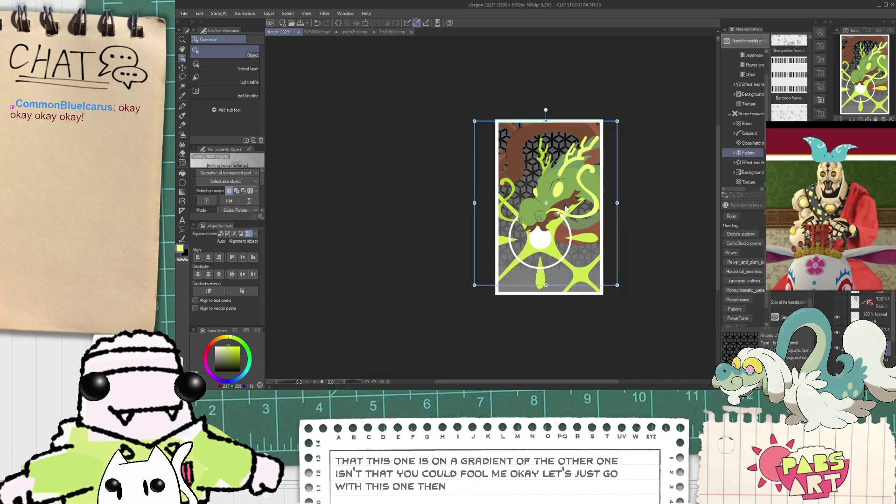
left_click_drag(547, 285, 551, 320)
scroll(581, 166, "up", 3)
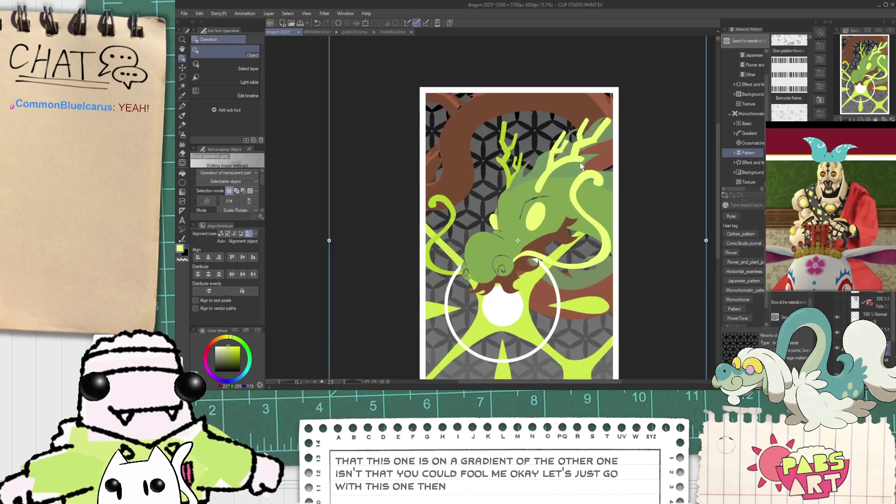
scroll(572, 169, "down", 1)
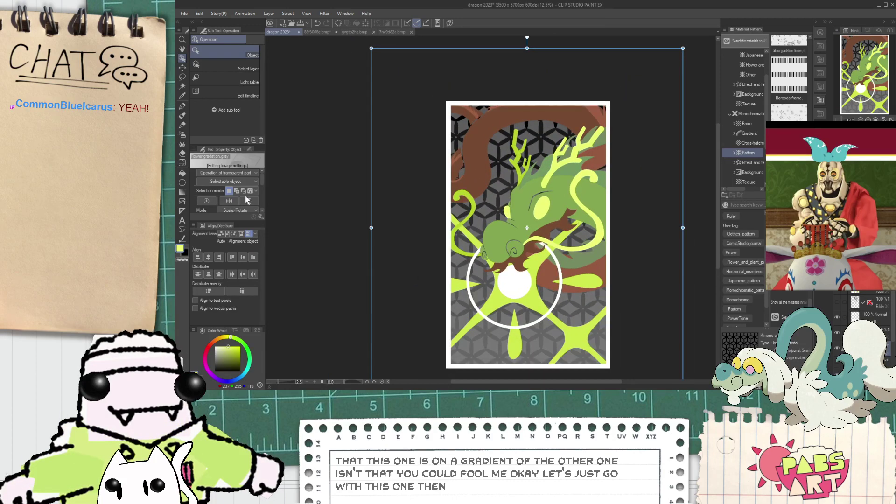
- Scale the gray flower gradation pattern down proportionally to about 260 percent in Scale/Rotate mode, briefly trying Free Transform mode
scroll(262, 190, "down", 2)
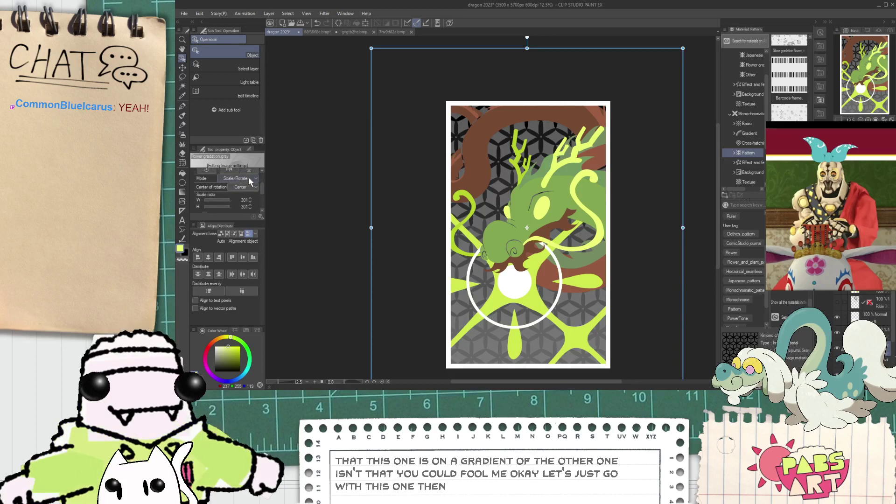
left_click_drag(683, 228, 663, 228)
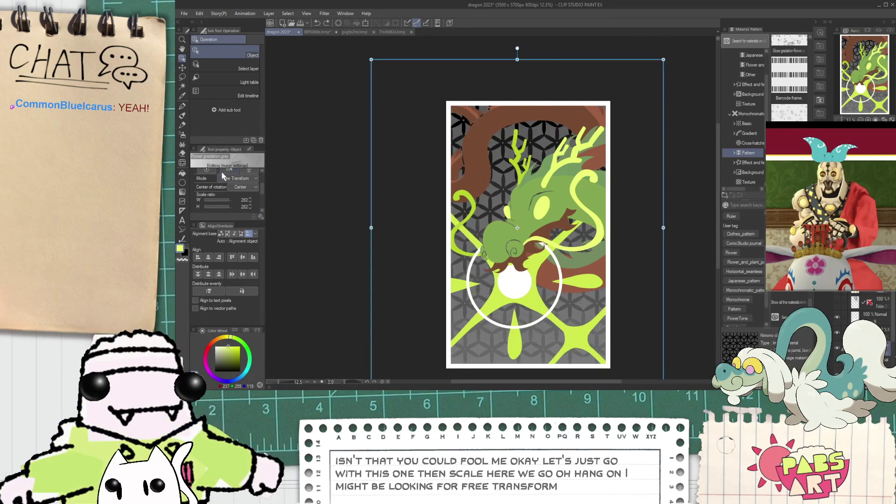
left_click(231, 181)
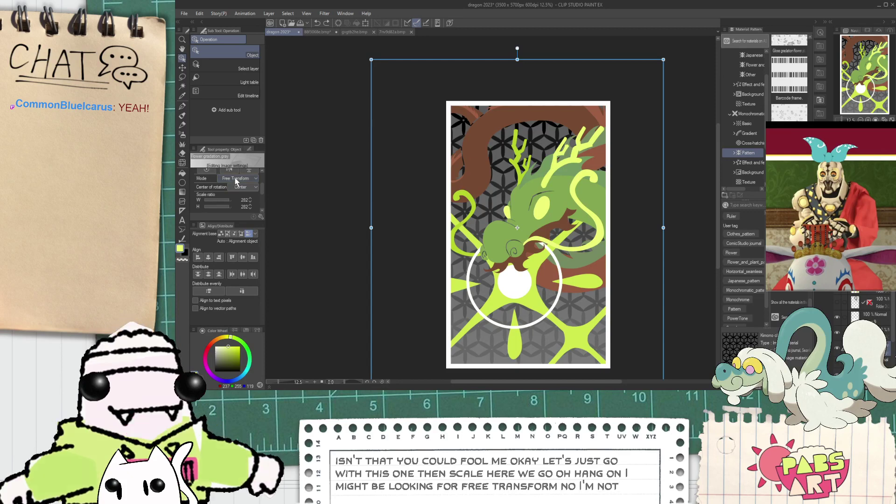
left_click(245, 211)
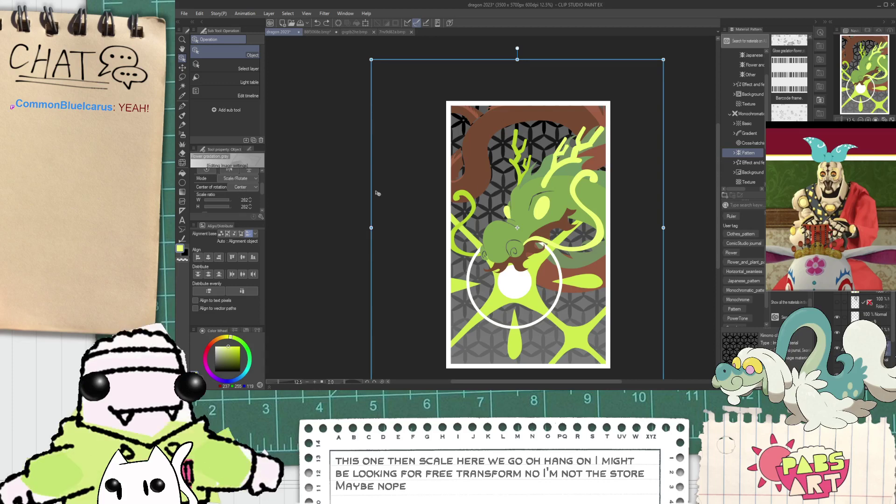
left_click_drag(662, 227, 641, 228)
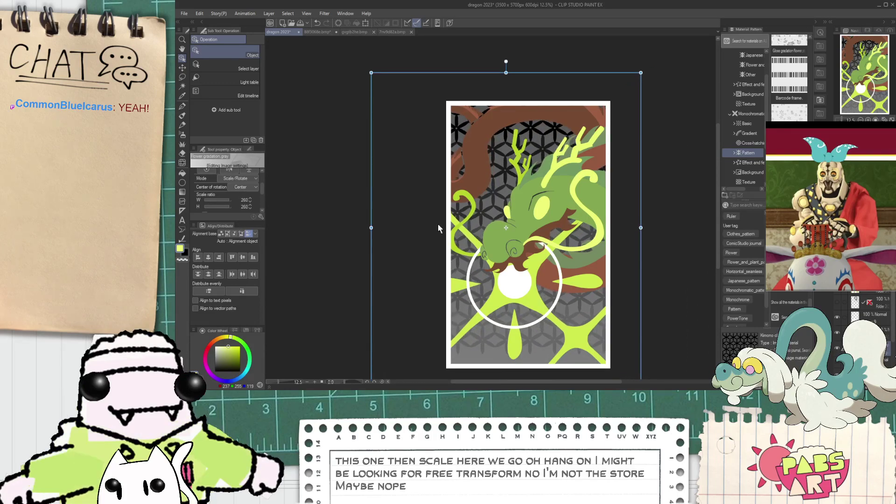
- Switch the pattern to Free Transform, narrow its width to about 230 percent, and shift it slightly to reposition the tiles behind the dragon
left_click(247, 210)
left_click_drag(641, 229, 634, 224)
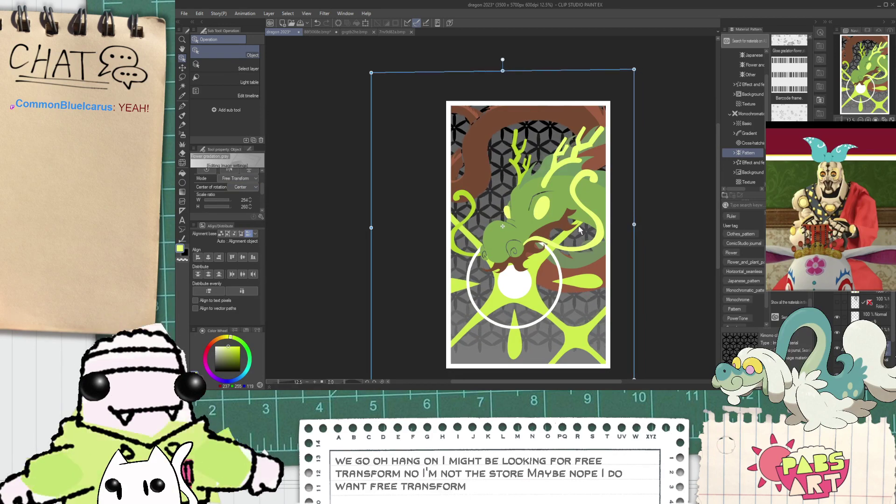
left_click(250, 201)
left_click(250, 201)
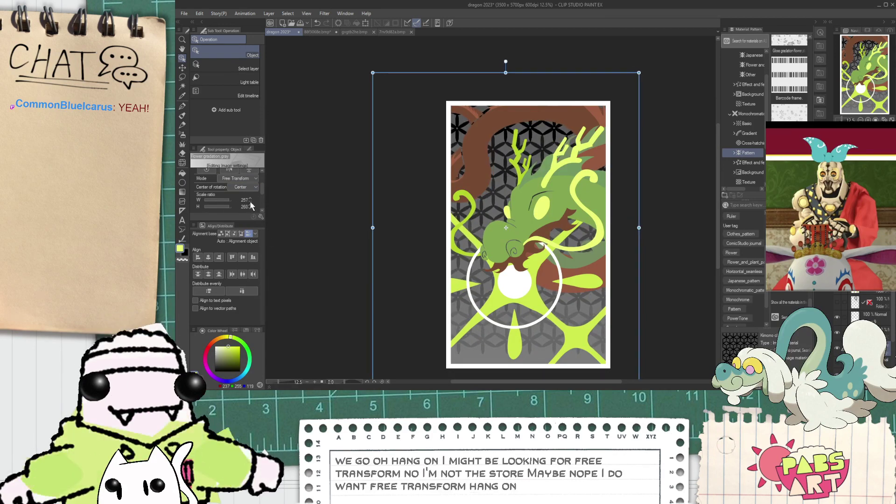
left_click(251, 201)
left_click(250, 201)
left_click_drag(250, 201, 250, 201)
left_click_drag(521, 224, 517, 228)
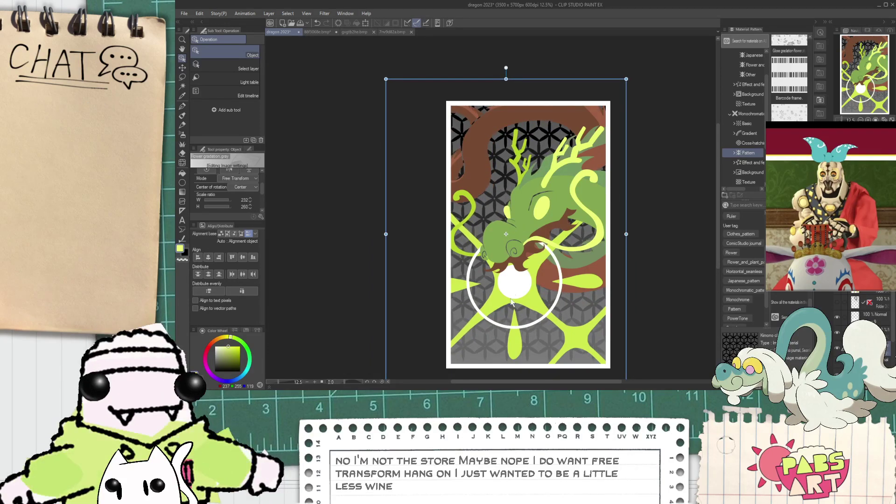
- Examine how the resized pattern looks behind the dragon and rays, both in close-up and across the whole canvas
scroll(421, 360, "down", 3)
scroll(447, 330, "up", 4)
key("space")
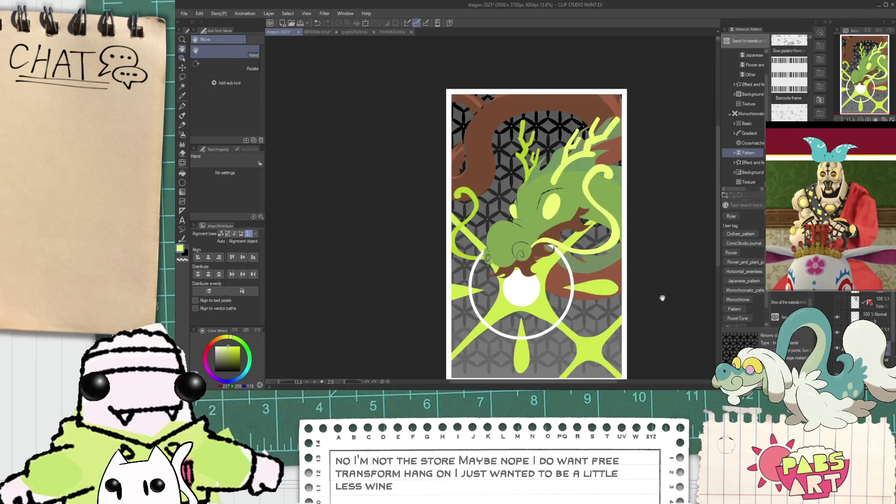
left_click_drag(662, 298, 639, 212)
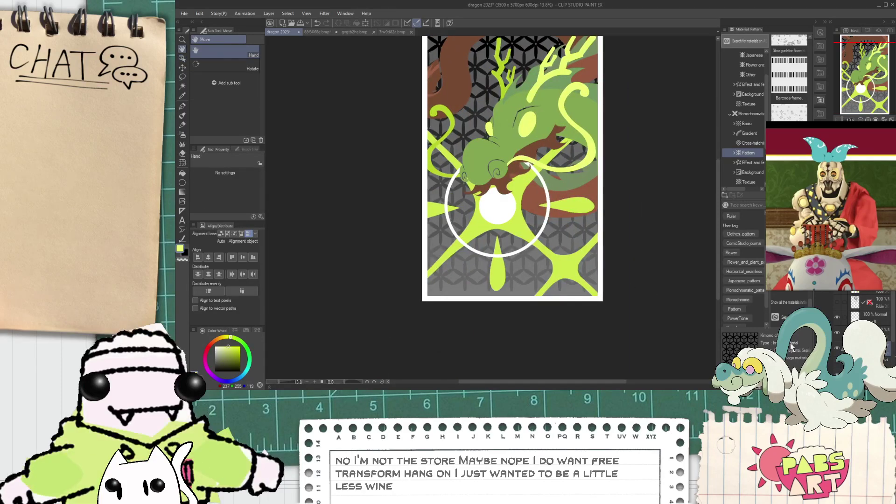
scroll(688, 276, "down", 3)
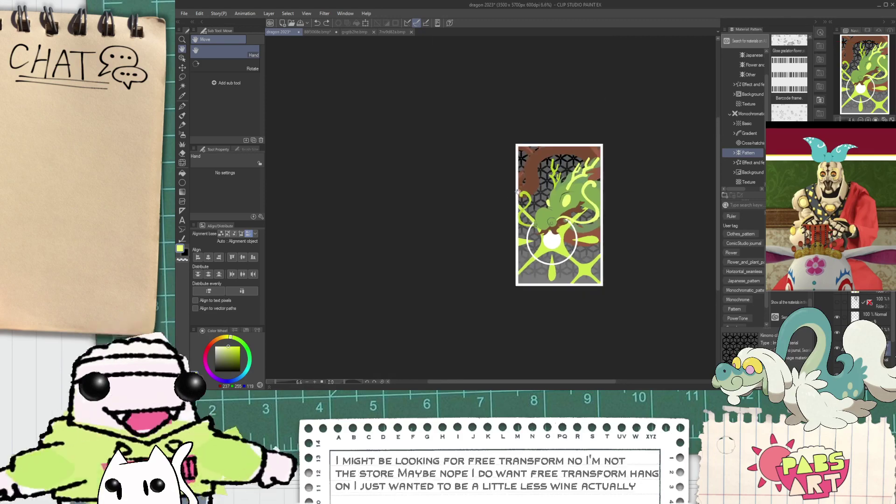
scroll(518, 191, "up", 2)
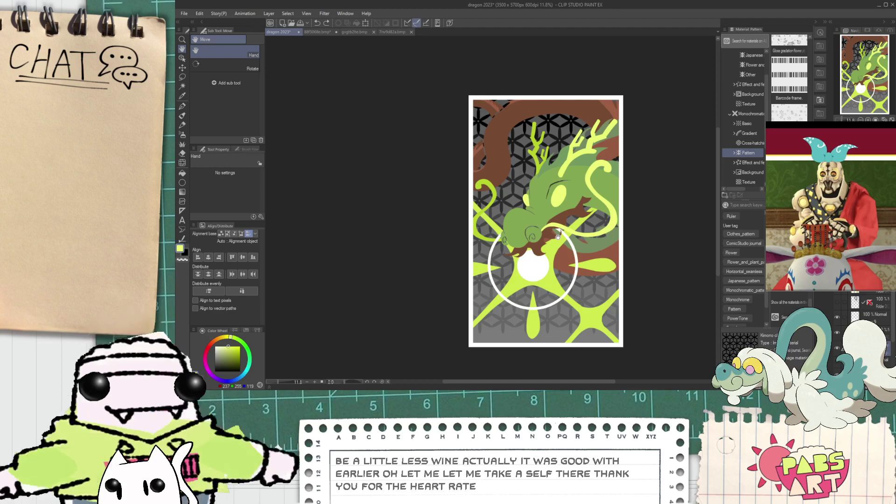
scroll(577, 173, "up", 2)
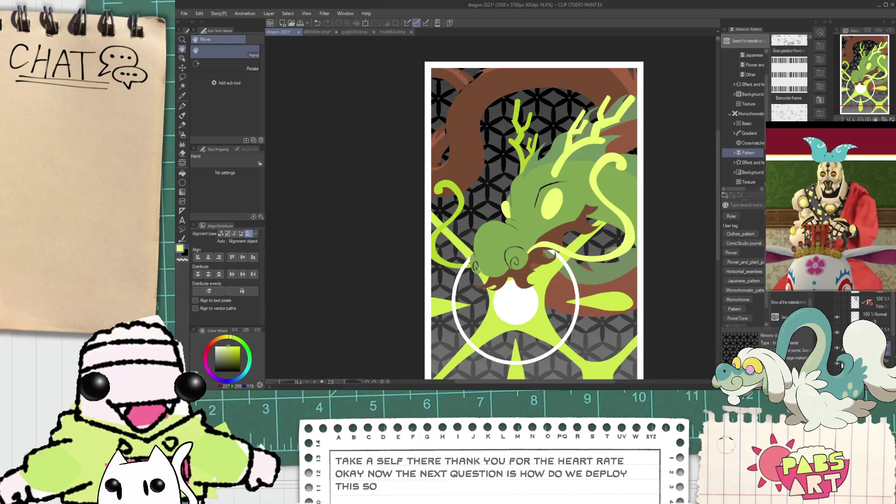
scroll(486, 272, "down", 6)
scroll(524, 311, "up", 5)
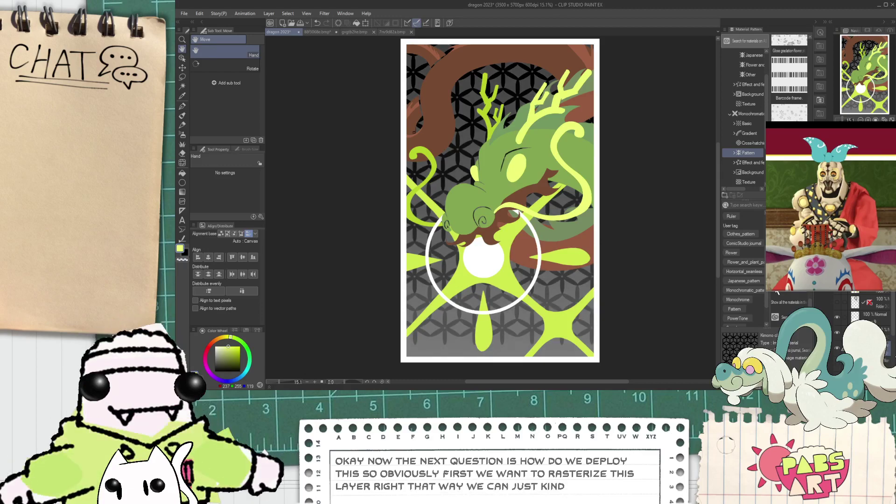
scroll(546, 269, "down", 5)
scroll(483, 184, "up", 6)
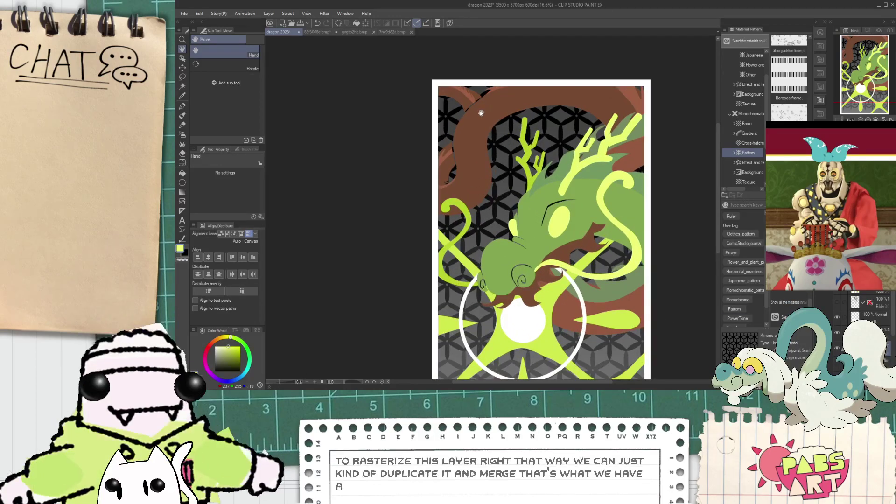
scroll(481, 113, "down", 2)
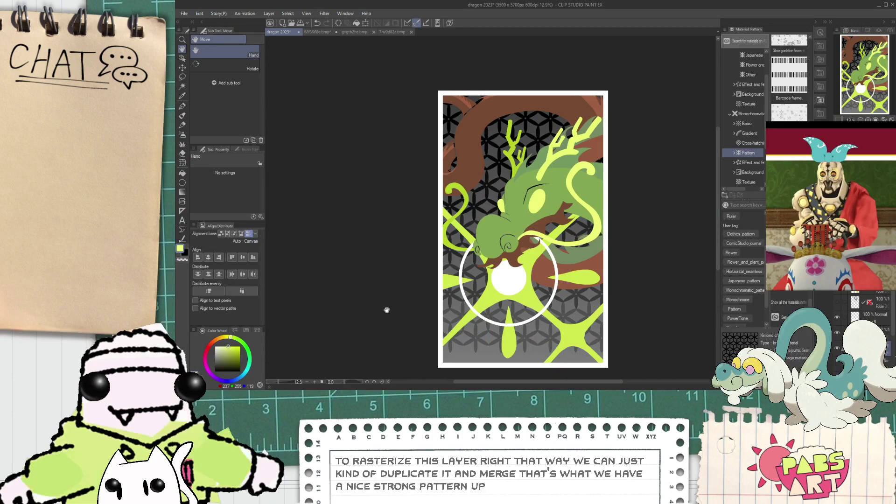
- Fade out the lower part of the pattern with a Gradient erase running from the canvas's bottom edge up to the dragon's head
key("e")
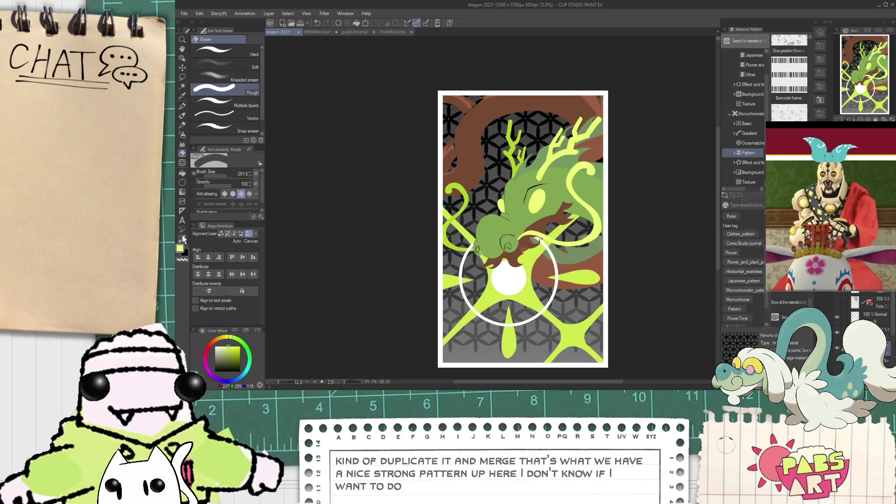
left_click(183, 192)
scroll(466, 332, "up", 8)
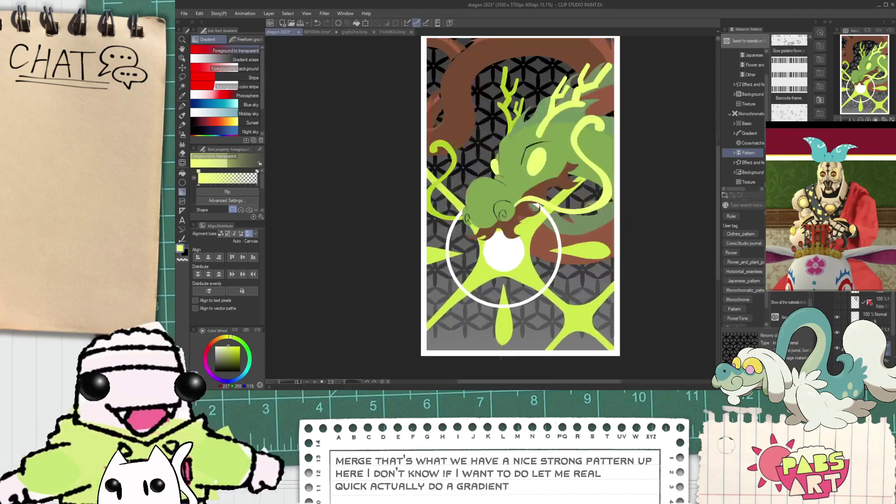
scroll(466, 332, "down", 6)
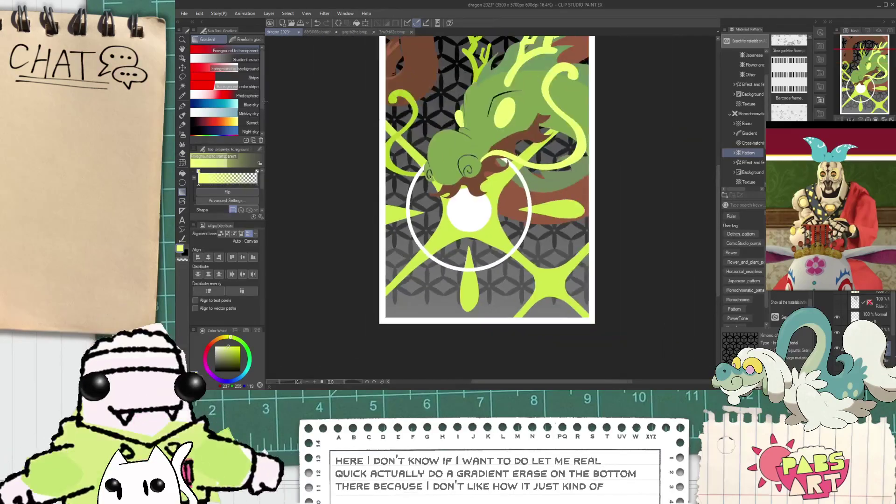
left_click(246, 60)
left_click_drag(487, 294, 484, 231)
key("ctrl+z")
mouse_move(478, 326)
left_mouse_down()
mouse_move(484, 175)
mouse_move(476, 108)
left_mouse_up()
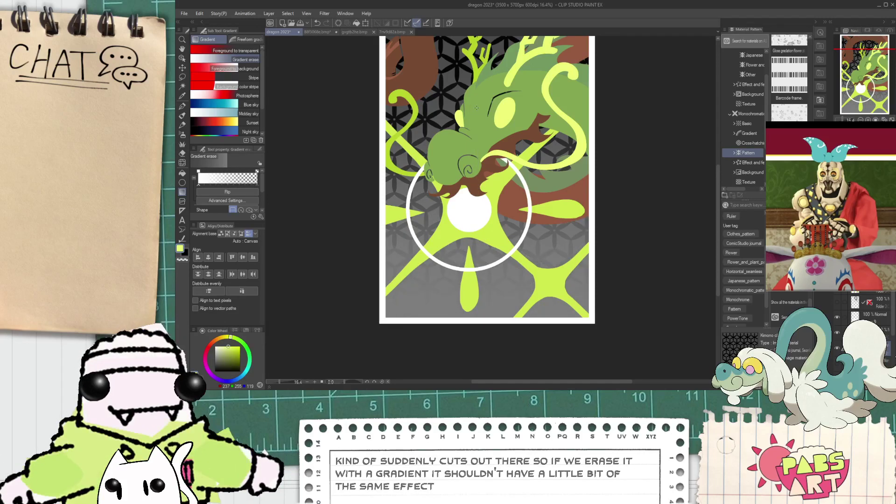
scroll(467, 103, "down", 1)
scroll(461, 105, "down", 1)
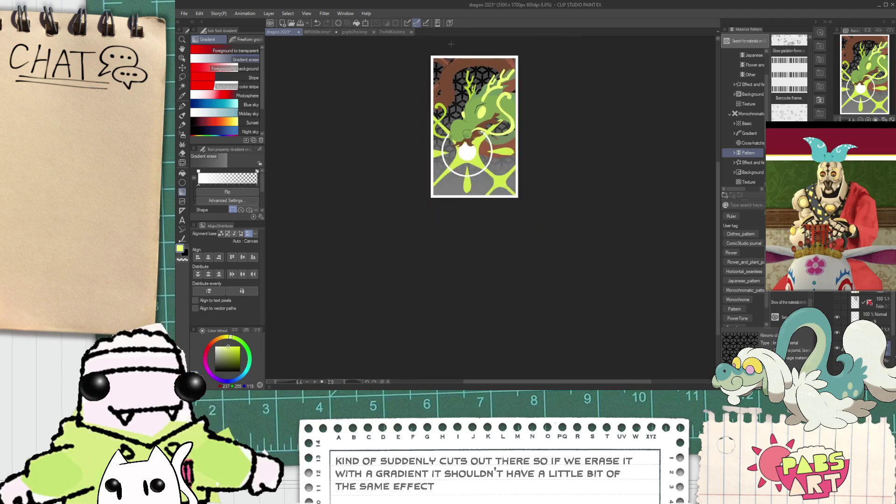
key("k")
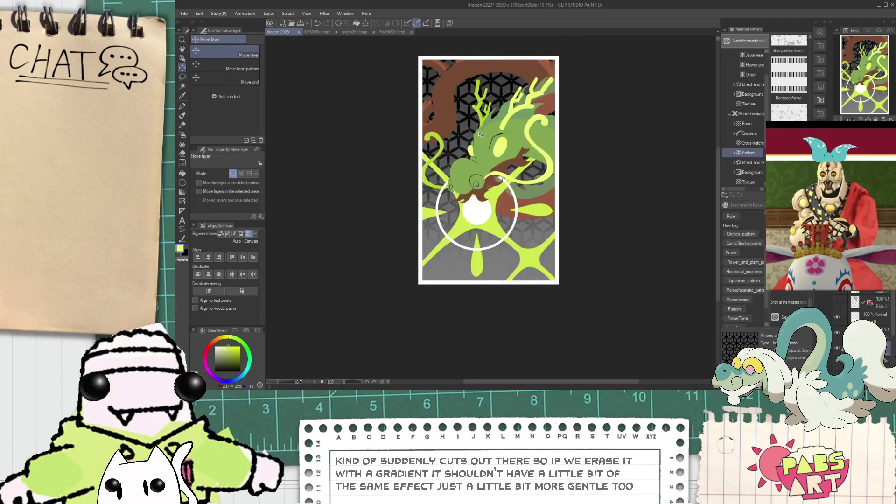
key("ctrl+t")
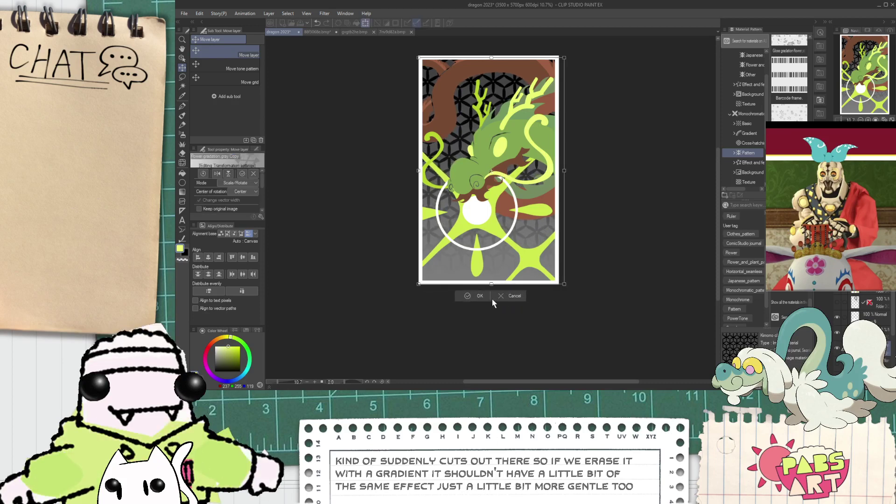
left_click(470, 297)
- Select the layer beneath the pattern and sample the green of the dragon's face with the Eyedropper as the drawing colour
scroll(478, 198, "up", 1)
scroll(479, 199, "down", 1)
key("space")
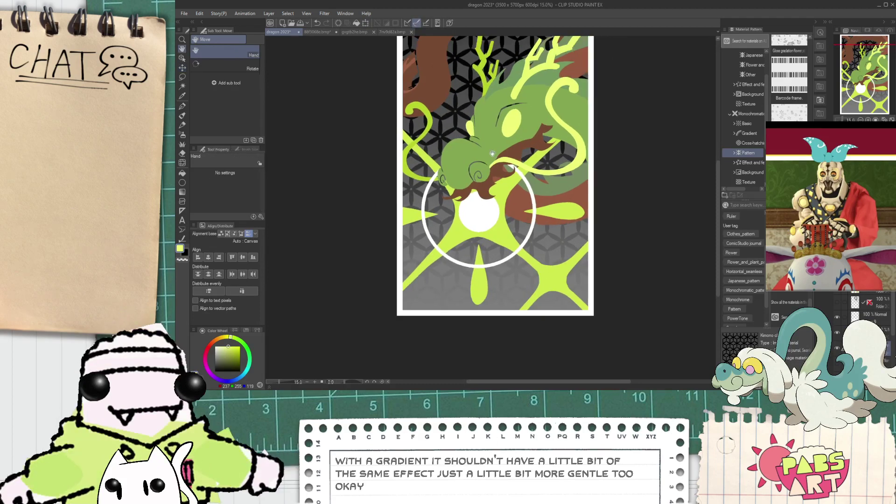
left_click_drag(508, 193, 509, 222)
left_click(886, 362)
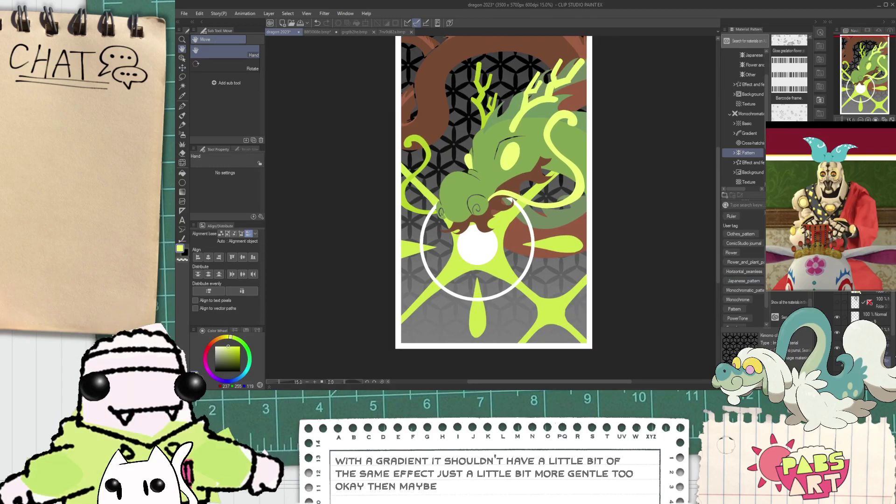
scroll(628, 259, "down", 1)
left_click_drag(629, 261, 598, 283)
scroll(452, 192, "up", 5)
key("i")
left_click(480, 199)
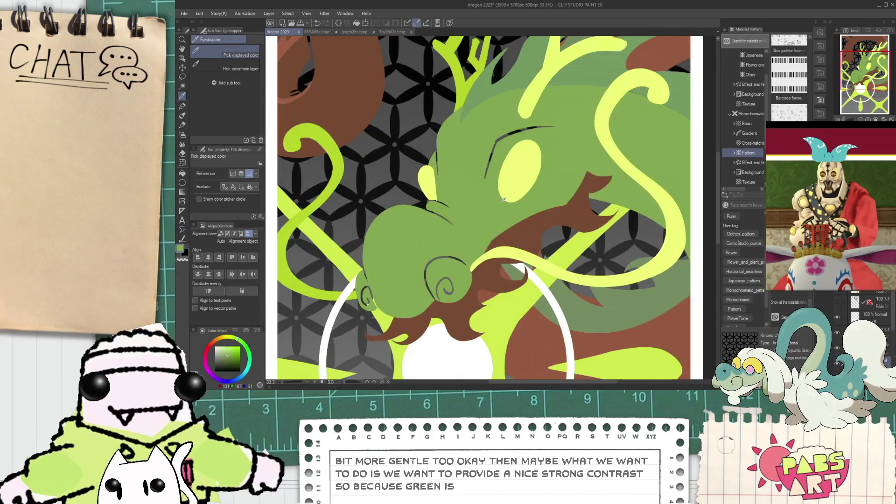
- Shift the drawing colour to a light orange, RGB 255, 212, 150, and fill the entire layer behind the pattern with it
key("ctrl+minus")
key("ctrl+minus")
key("ctrl+minus")
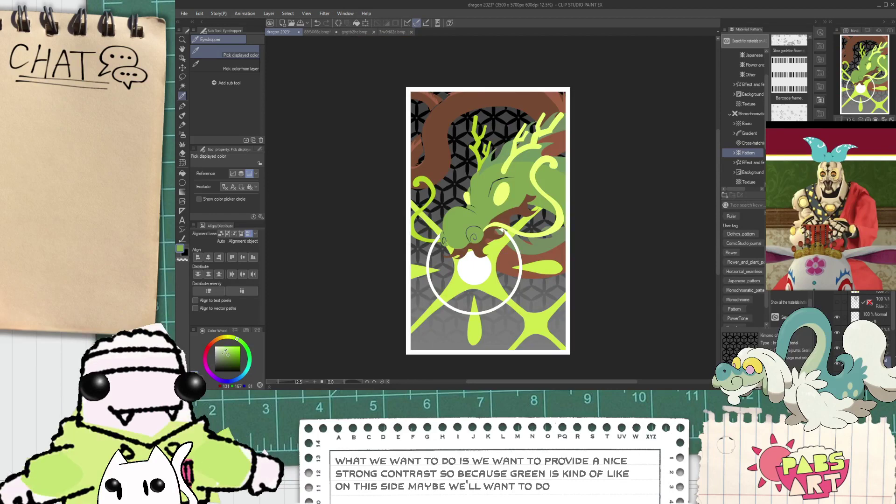
left_click(221, 339)
left_click(227, 345)
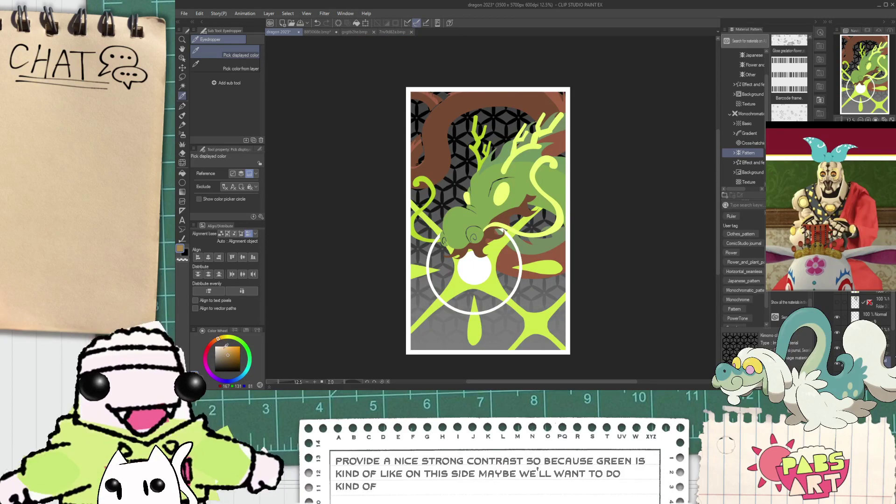
key("g")
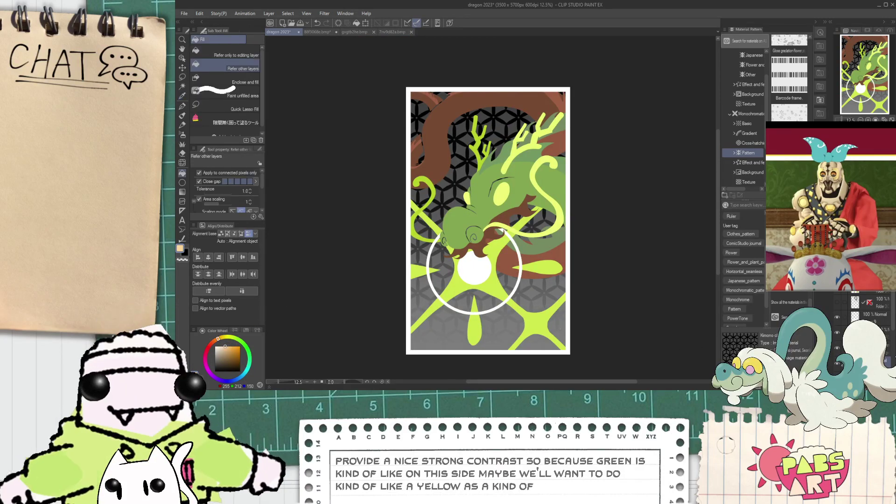
key("ctrl+a")
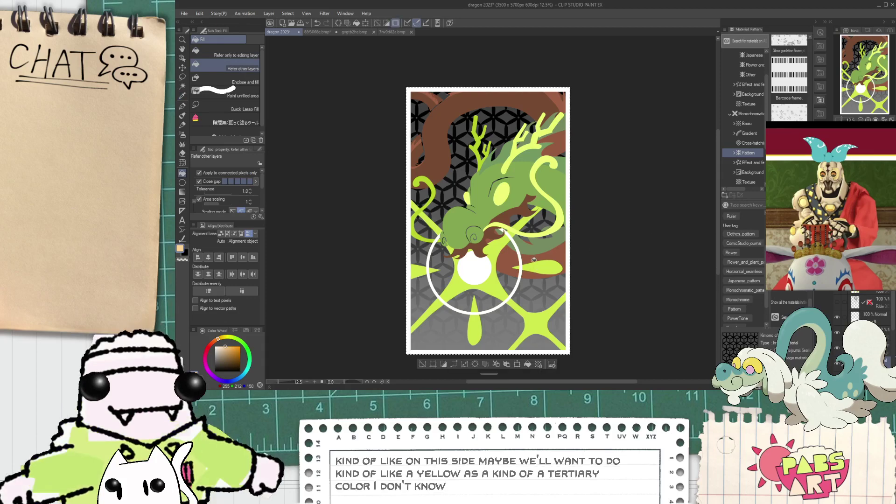
left_click(527, 364)
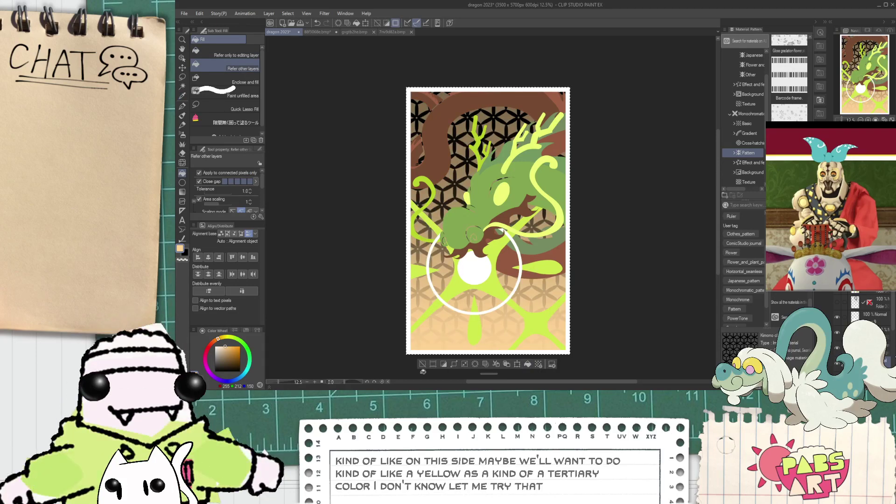
- Clear the selection and shift the background fill's hue to a pale lime green with the Hue/Saturation/Luminosity correction
left_click(422, 364)
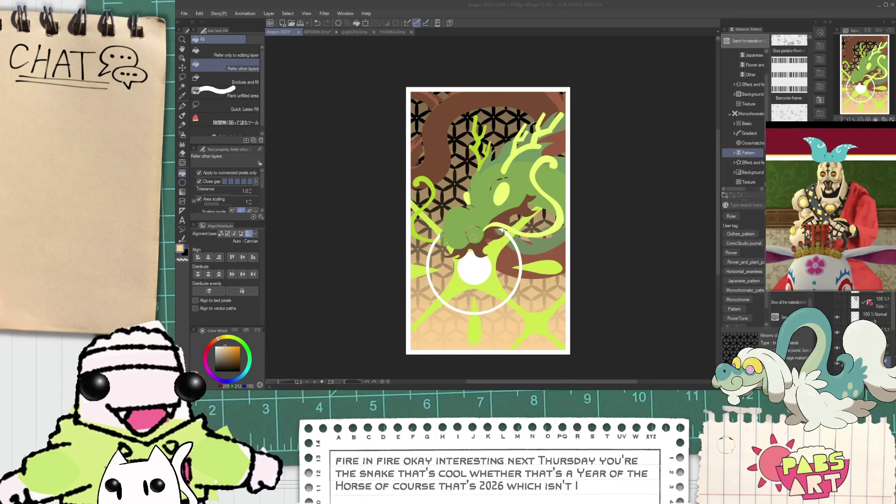
scroll(457, 137, "up", 1)
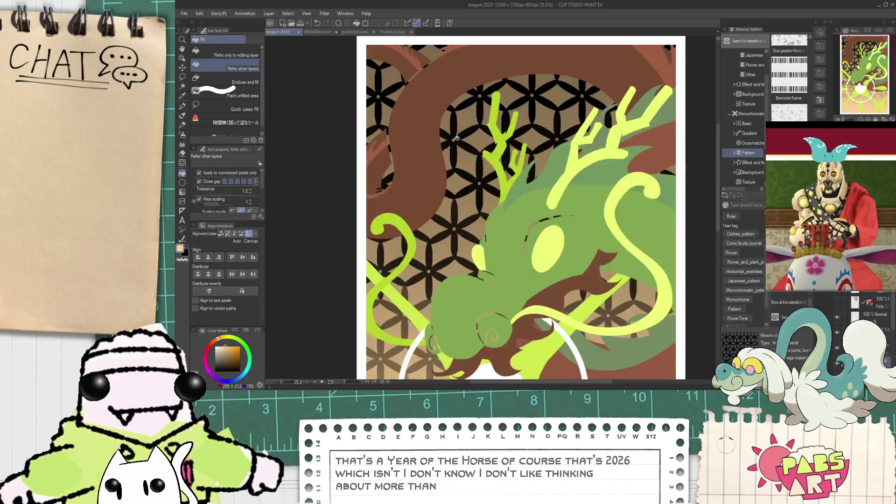
scroll(456, 138, "down", 3)
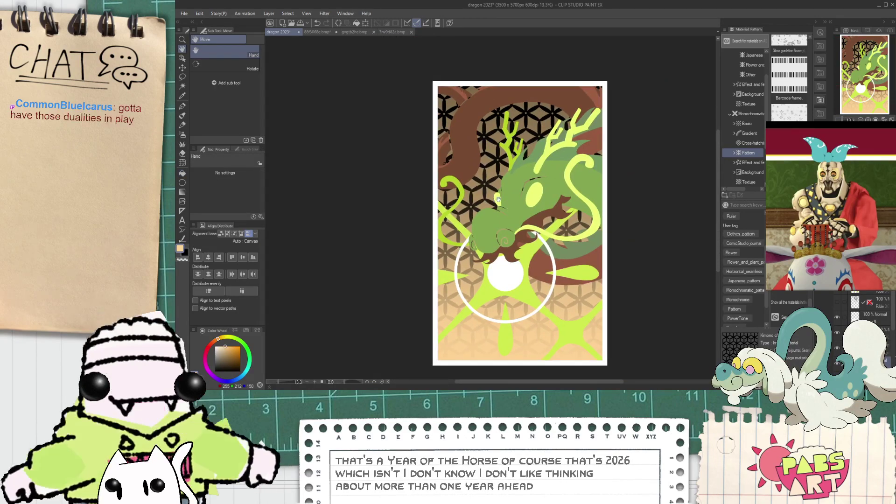
key("ctrl+u")
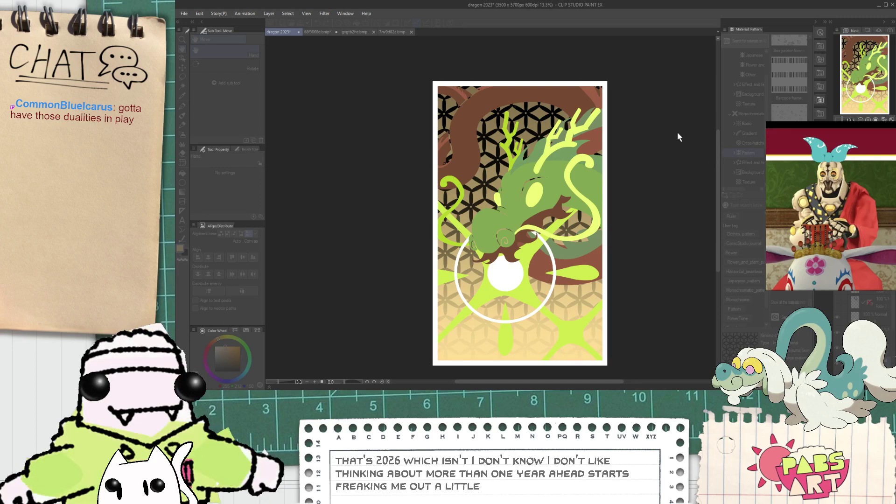
left_click_drag(679, 140, 657, 143)
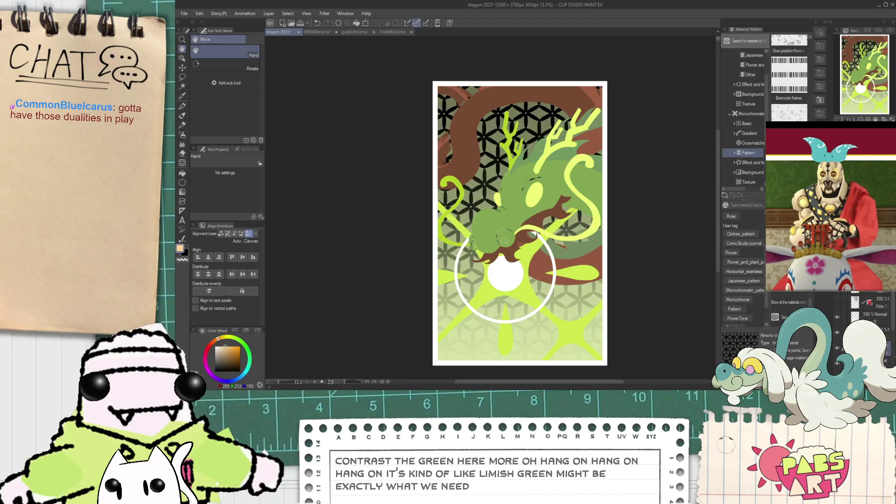
- Mix a muted olive green as the drawing colour and recolour the geometric pattern with it
key("Down")
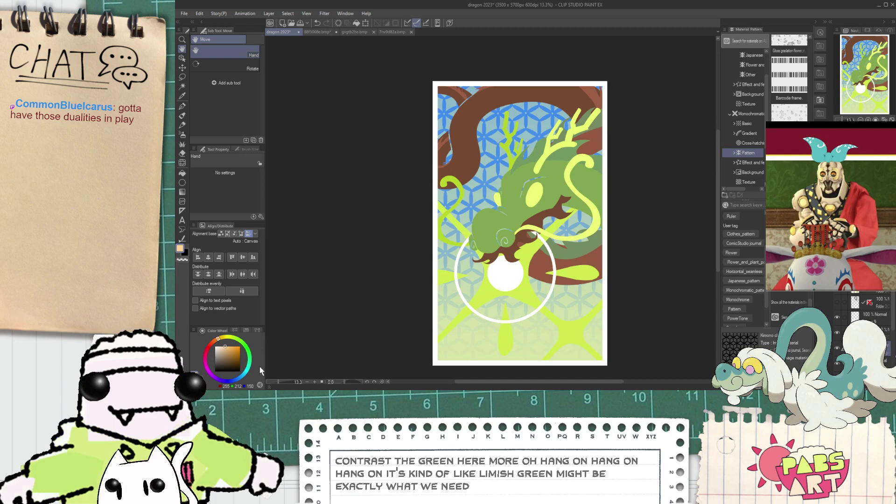
left_click(234, 340)
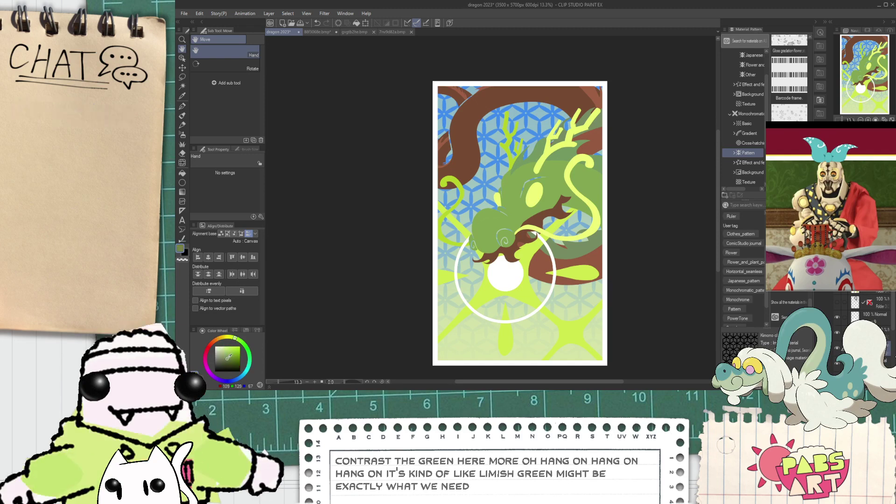
left_click_drag(227, 359, 227, 358)
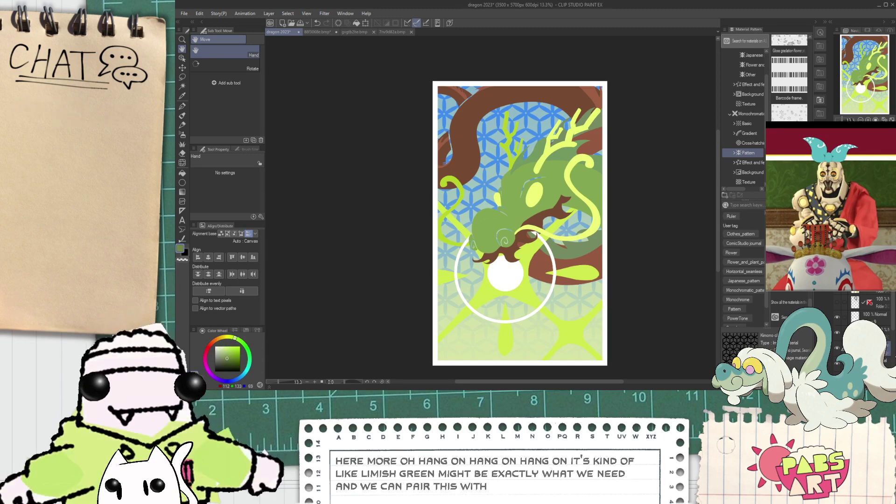
key("alt+Delete")
- Examine the contrast between the green pattern, the lime background and the dragon, in close-up and across the whole canvas
scroll(656, 188, "down", 2)
scroll(583, 221, "up", 5)
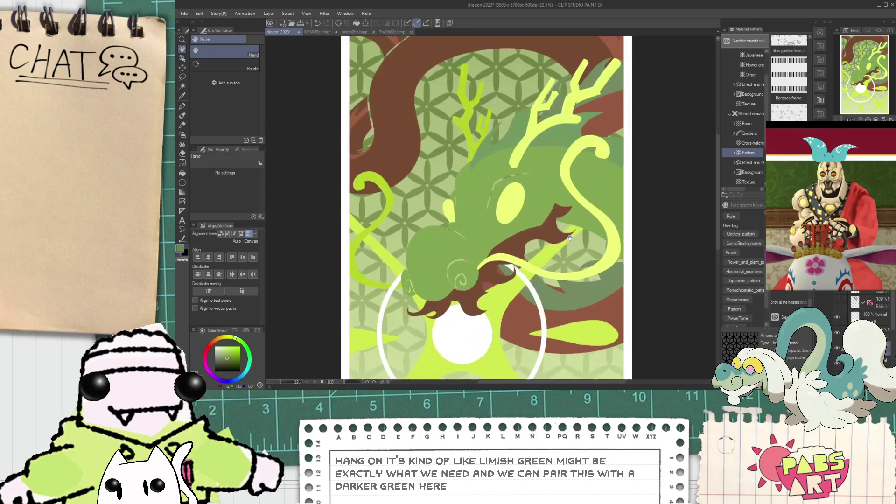
scroll(441, 238, "down", 5)
scroll(441, 238, "up", 5)
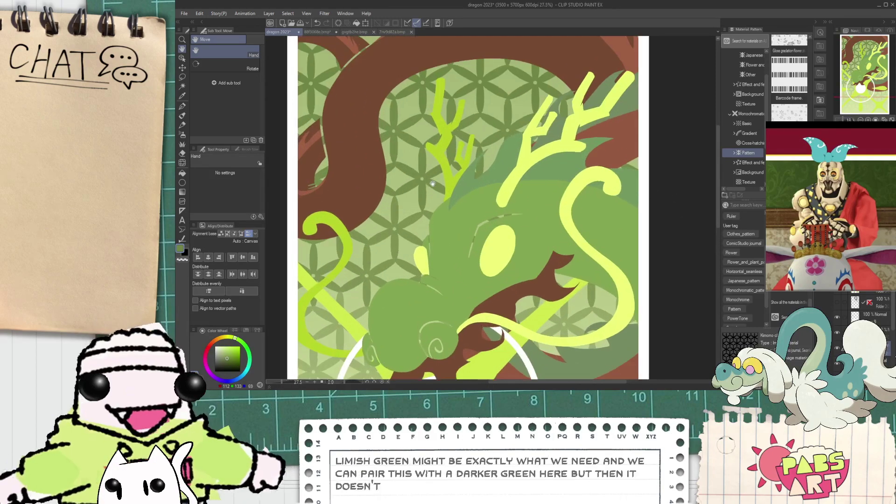
scroll(420, 247, "down", 4)
scroll(413, 252, "up", 2)
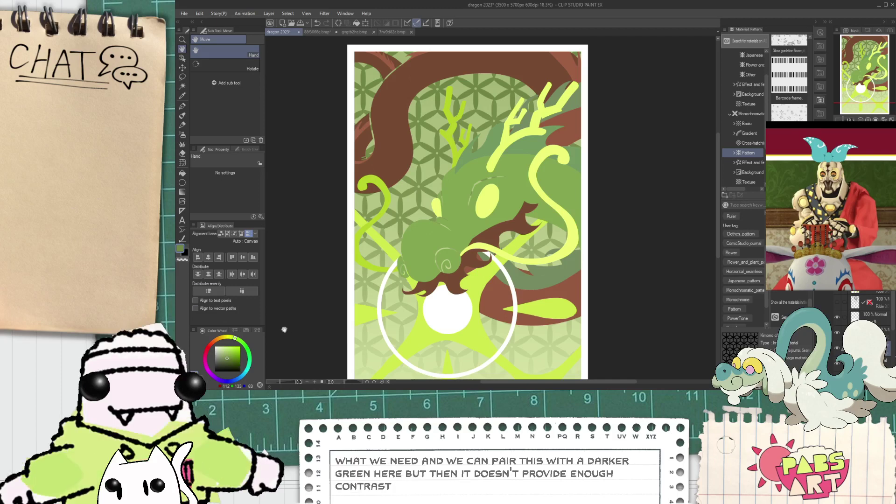
scroll(501, 252, "down", 2)
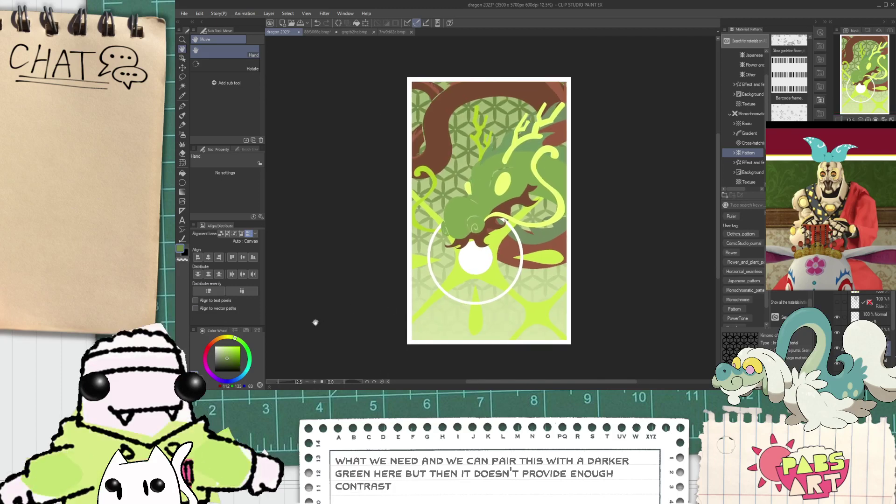
scroll(508, 232, "up", 3)
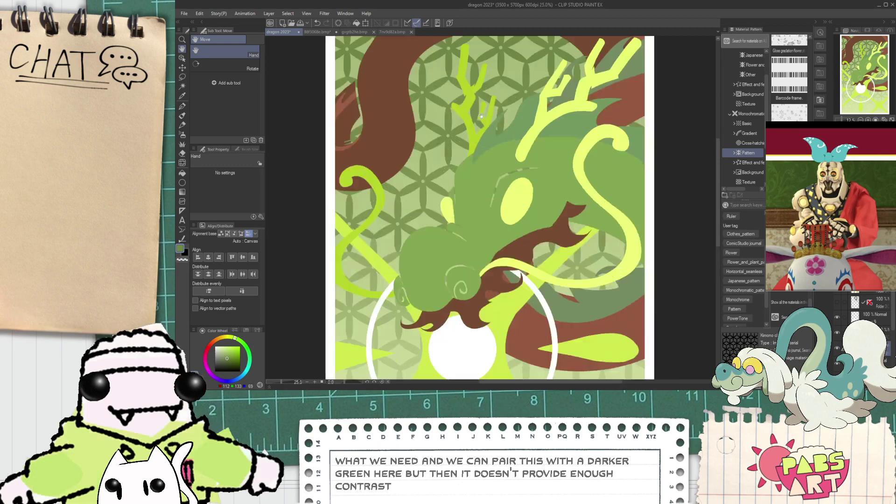
scroll(509, 232, "down", 3)
left_click_drag(509, 232, 502, 222)
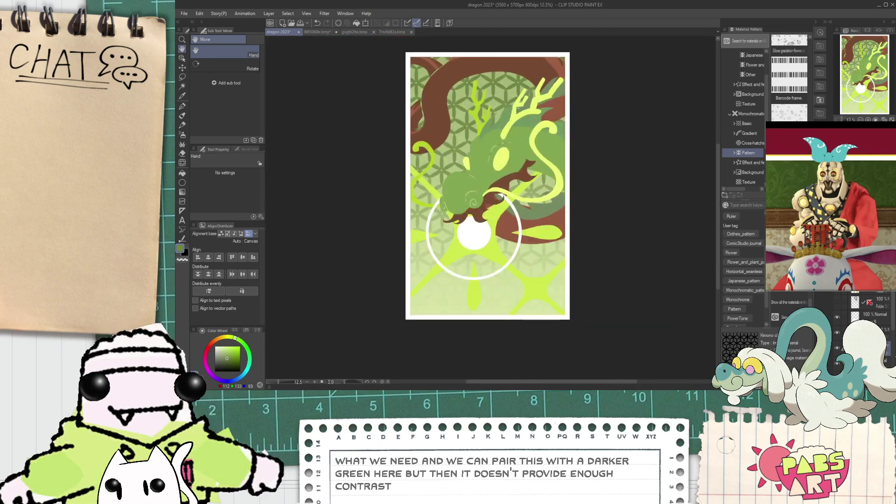
- Undo the olive green recolouring of the pattern
key("ctrl+g")
left_click(895, 357)
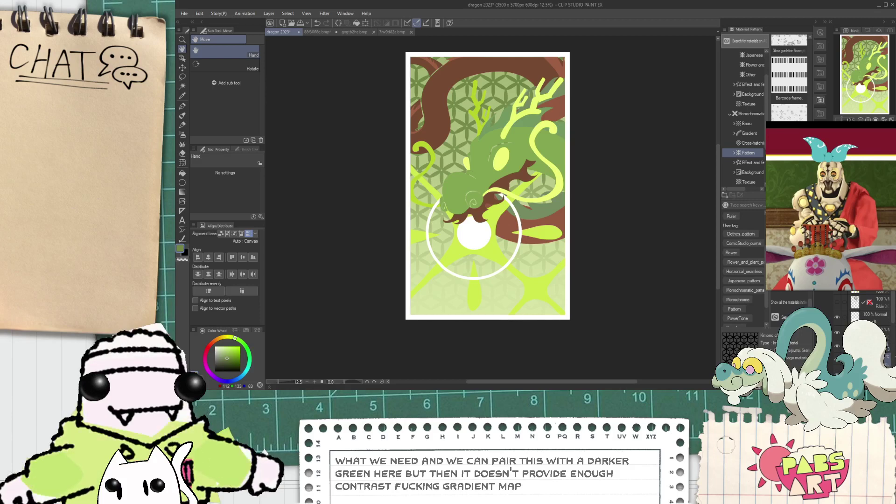
key("ctrl+z")
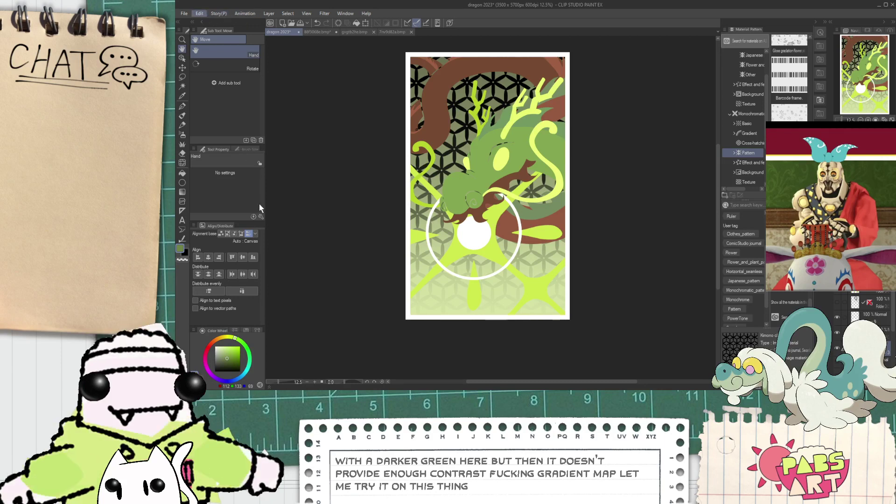
- Start a Gradient Map correction on the pattern and background and try pink-to-cyan, magenta-to-cyan and dark maroon-to-grey gradients
left_click(343, 279)
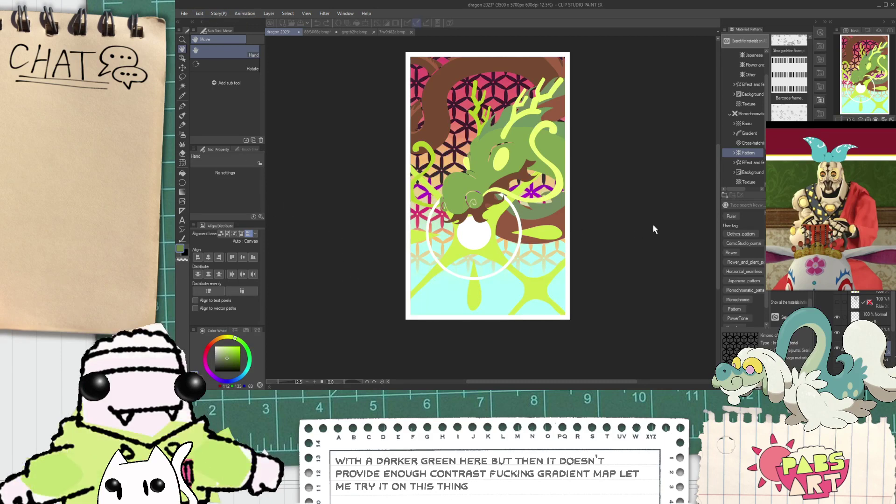
scroll(509, 175, "up", 1)
left_click_drag(507, 171, 512, 203)
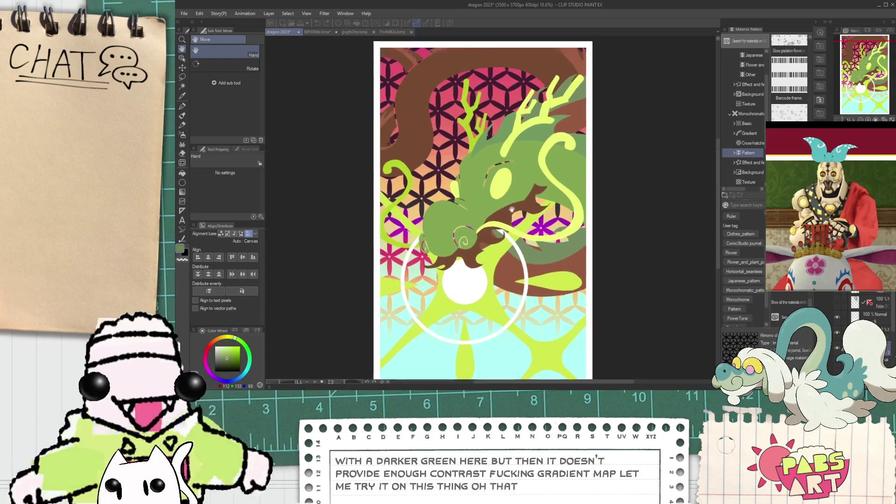
double_click(659, 204)
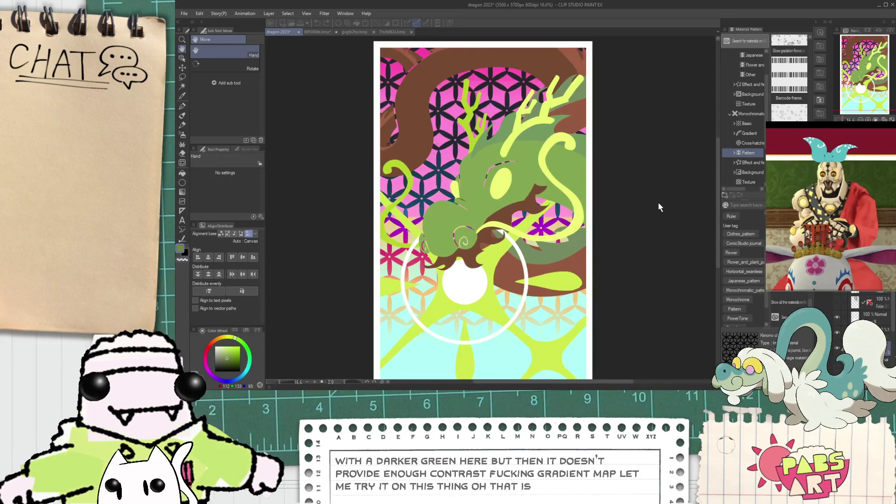
double_click(676, 265)
double_click(667, 273)
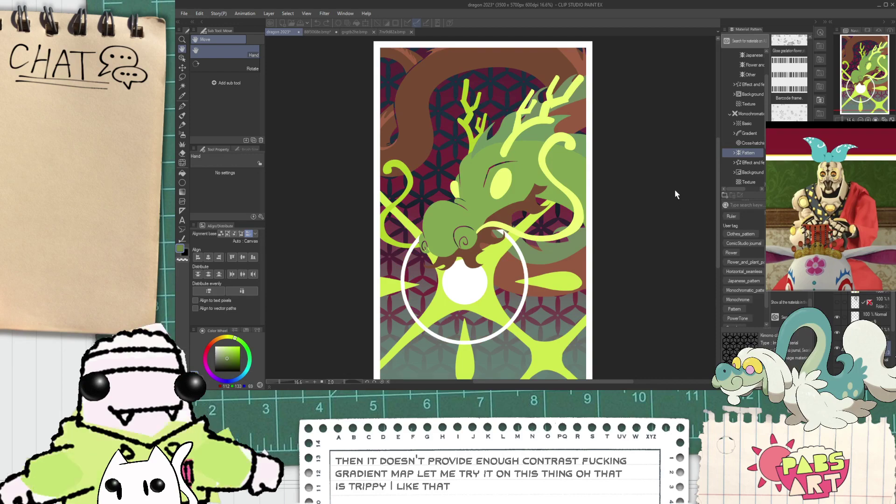
- Apply a gradient map that gives a maroon-to-navy background with a whitish-grey pattern in the upper part
scroll(610, 225, "down", 2)
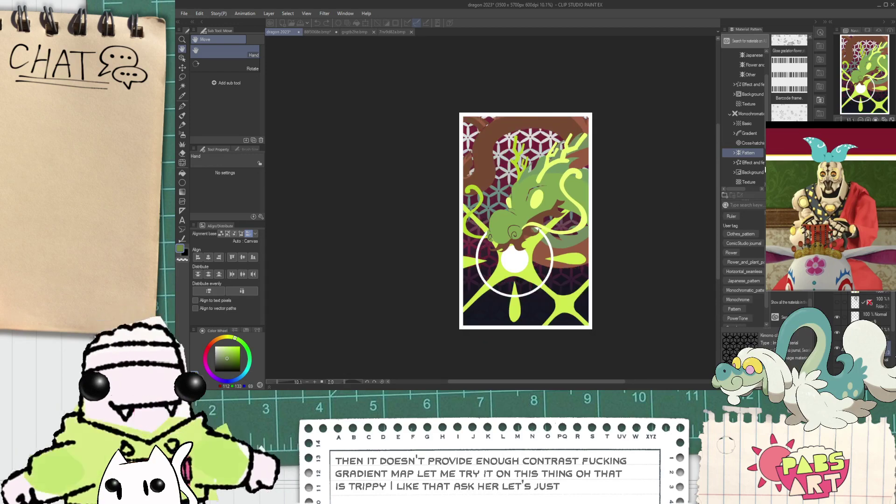
scroll(569, 218, "up", 1)
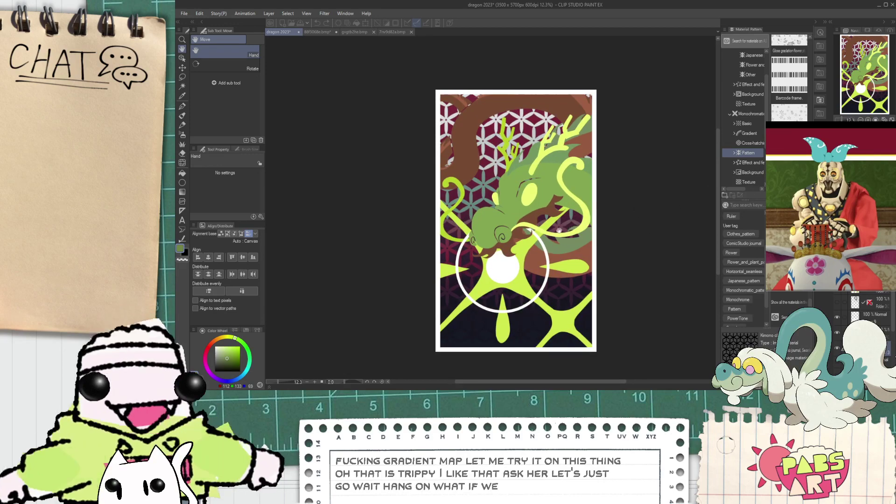
scroll(559, 231, "up", 1)
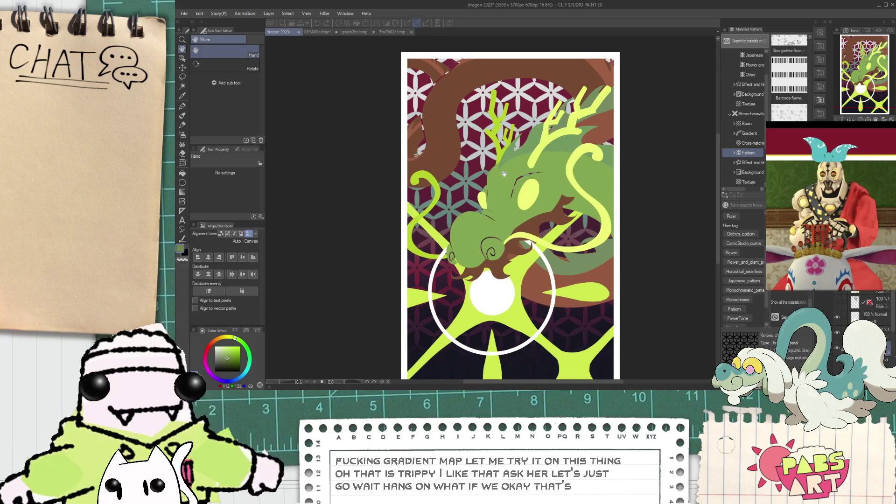
scroll(505, 174, "down", 2)
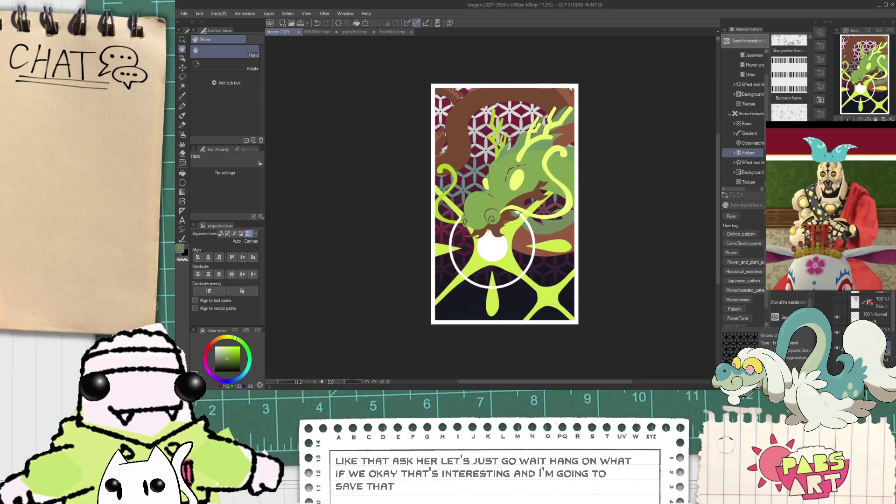
- Undo the maroon-to-navy gradient map, bring it back once for comparison, and undo it again
key("ctrl+z")
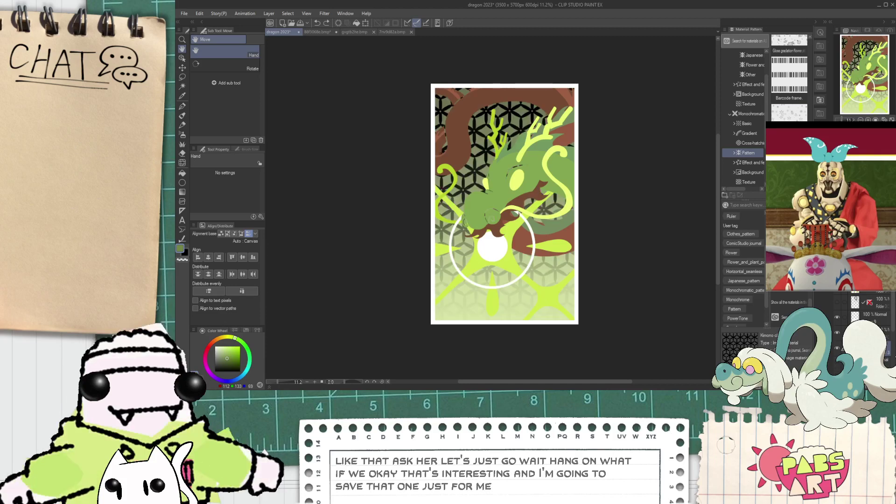
key("ctrl+y")
key("ctrl+z")
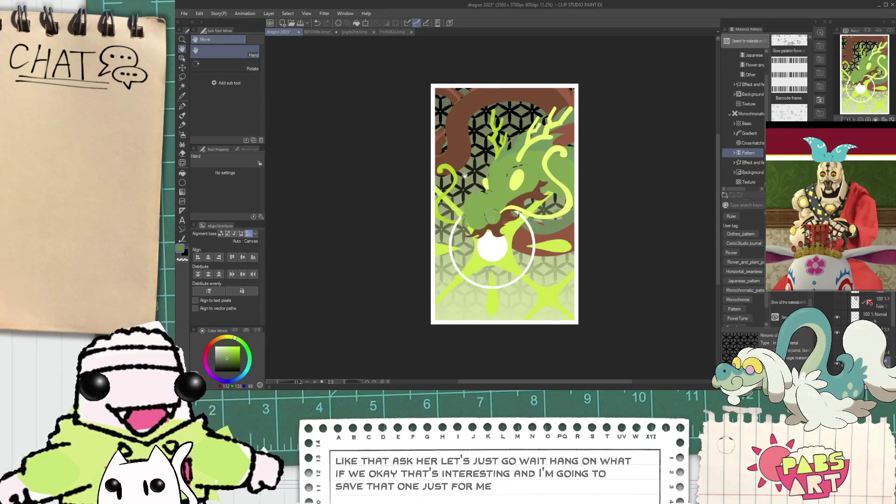
- Start the Gradient Map correction on the pattern and background again and try a red-and-navy gradient, both as is and reversed
scroll(465, 176, "up", 1)
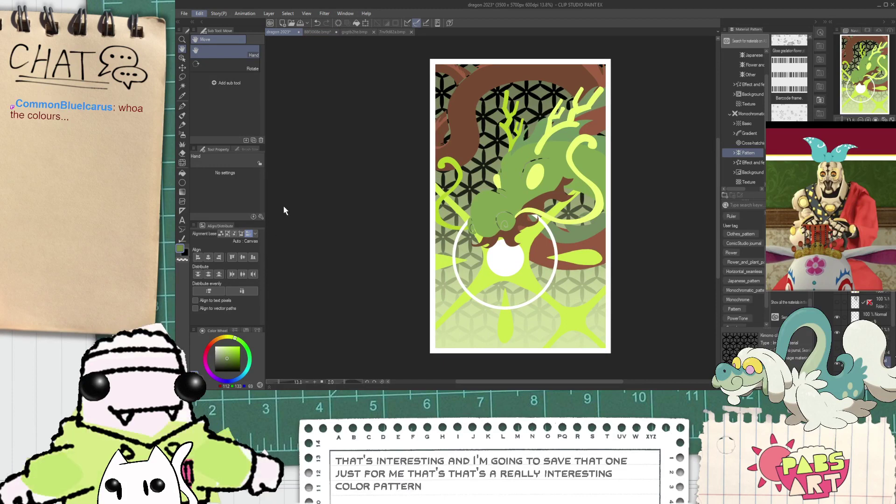
left_click(393, 288)
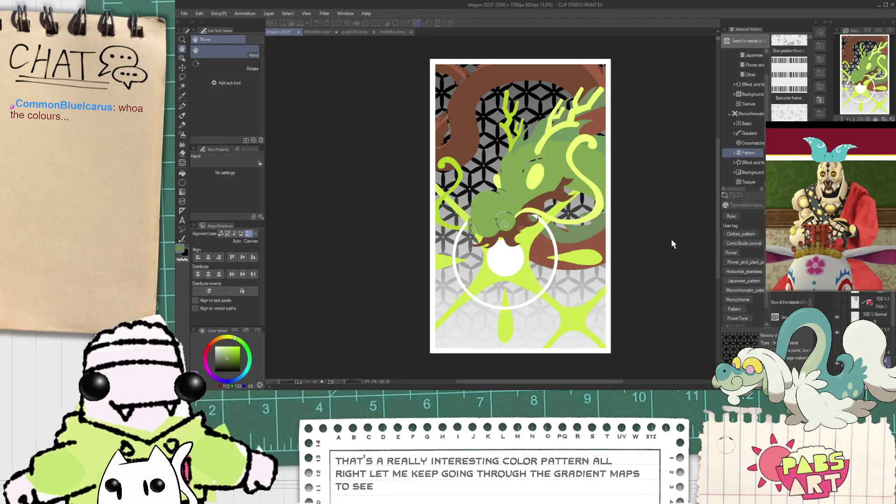
double_click(664, 201)
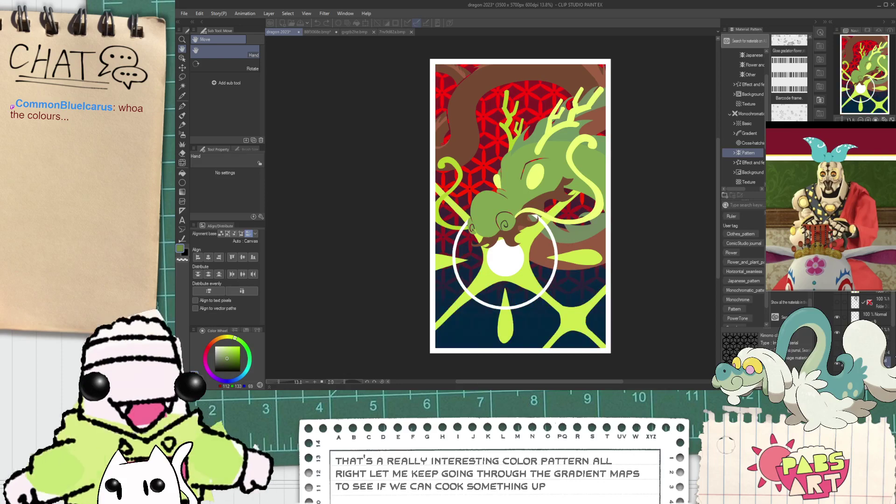
left_click(707, 228)
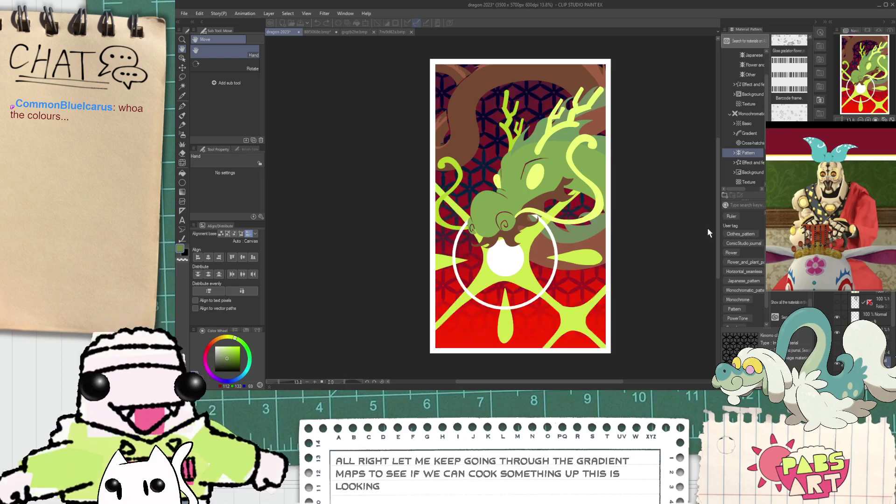
- Try dark maroon-to-teal gradients and a near-black navy variant on the pattern and background
double_click(659, 253)
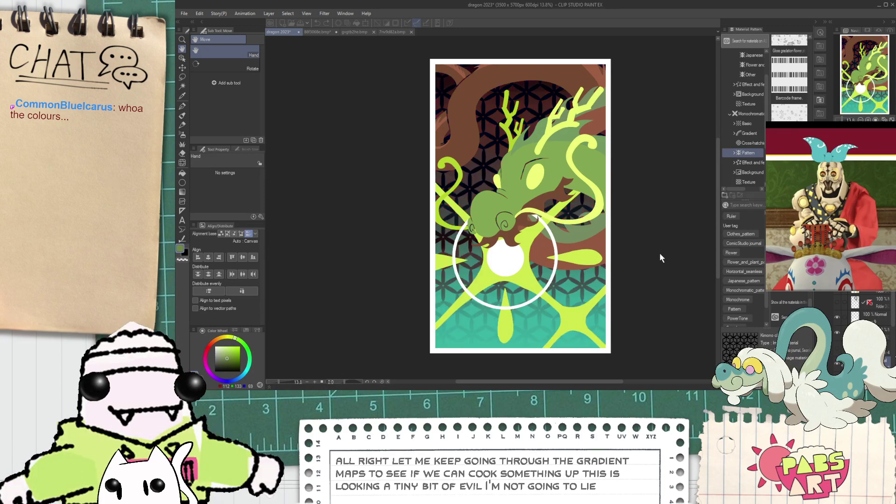
left_click(762, 169)
left_click(762, 169)
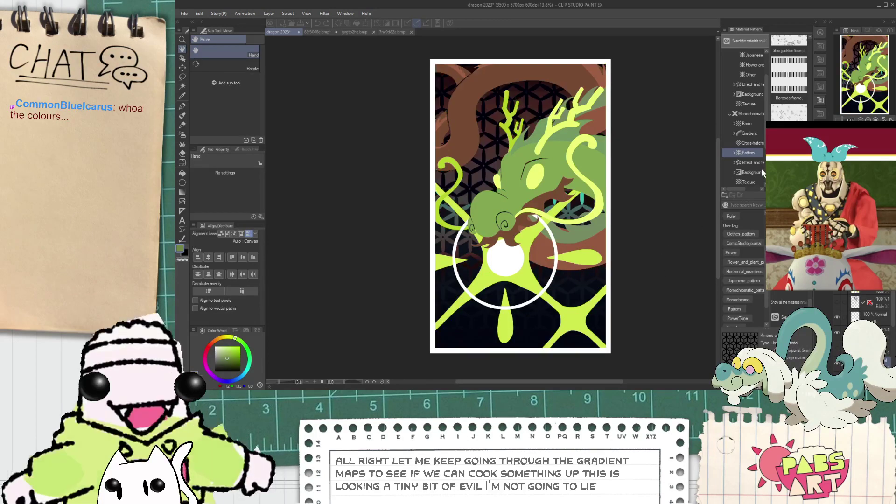
key("Down")
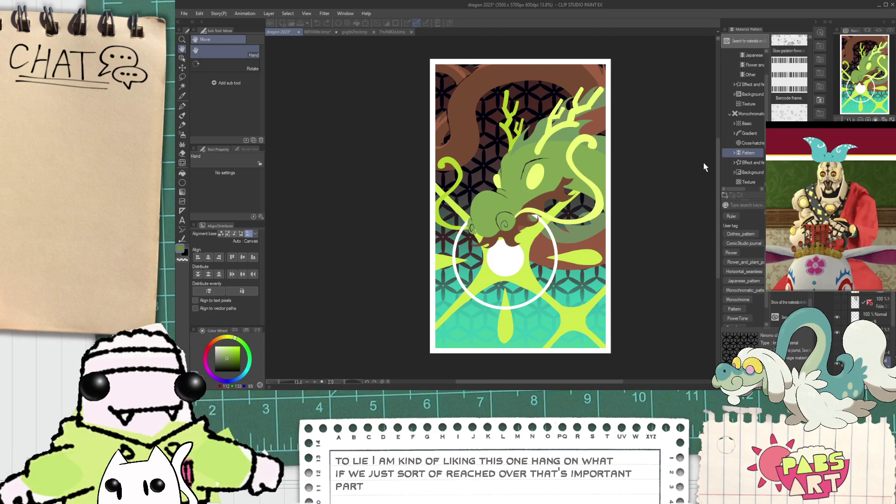
left_click_drag(609, 212, 605, 245)
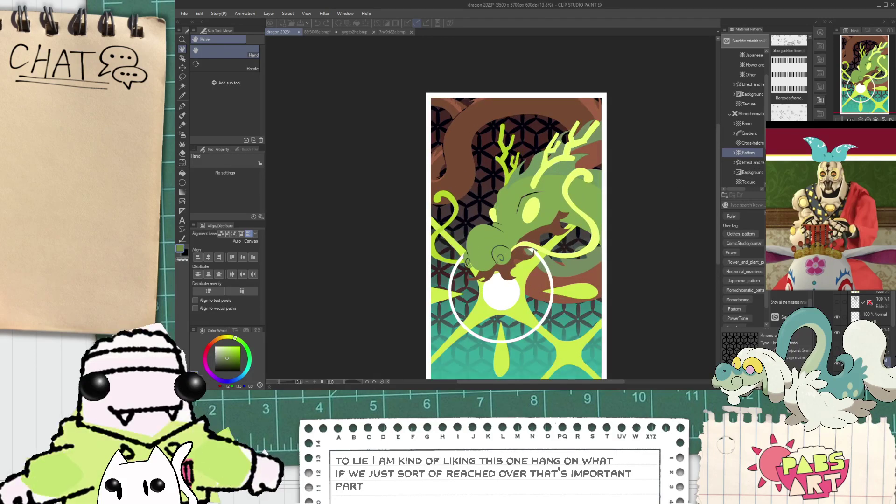
scroll(494, 243, "down", 3)
scroll(497, 257, "up", 2)
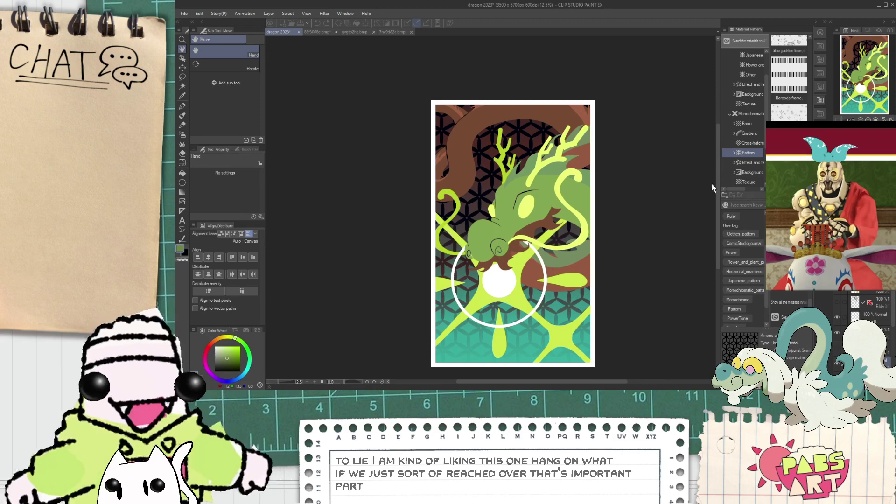
left_click_drag(712, 191, 679, 176)
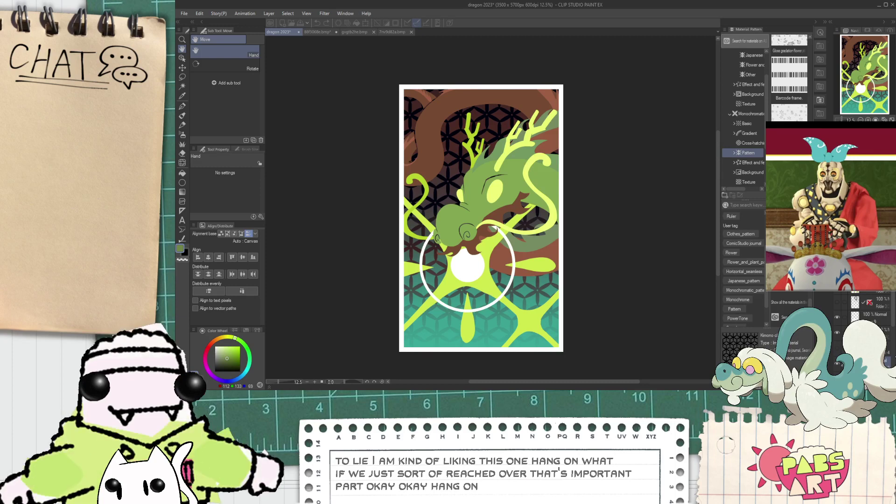
- Undo the teal gradient, bring it back once for comparison, and undo it again
key("ctrl+z")
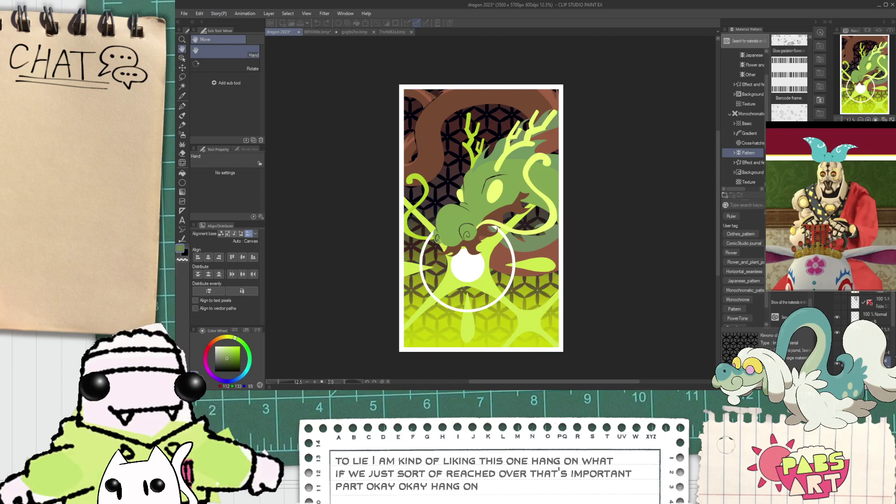
key("ctrl+y")
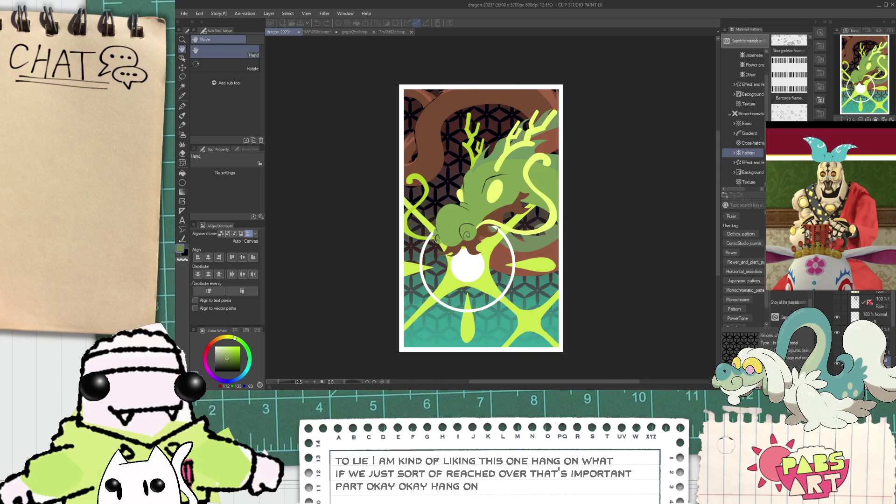
key("ctrl+z")
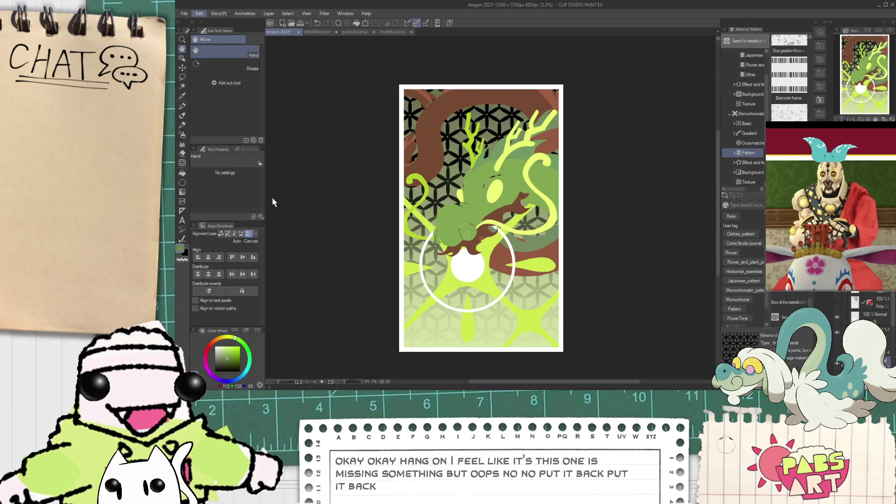
- Start the Gradient Map correction on the pattern and background again and apply a dark maroon-to-teal gradient
left_click(340, 270)
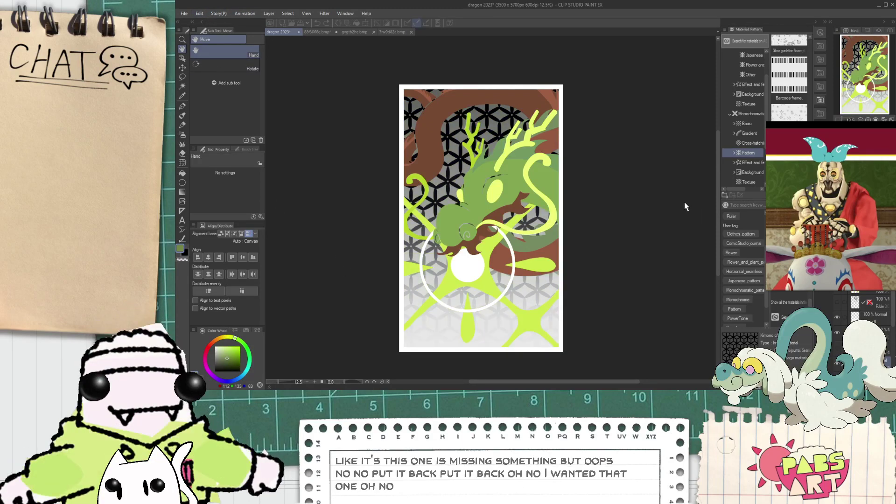
double_click(666, 252)
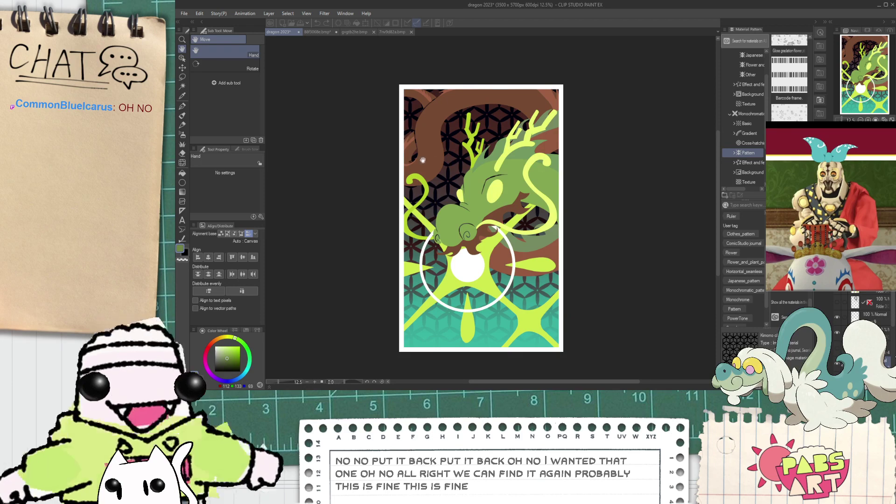
scroll(452, 160, "up", 1)
scroll(713, 158, "up", 1)
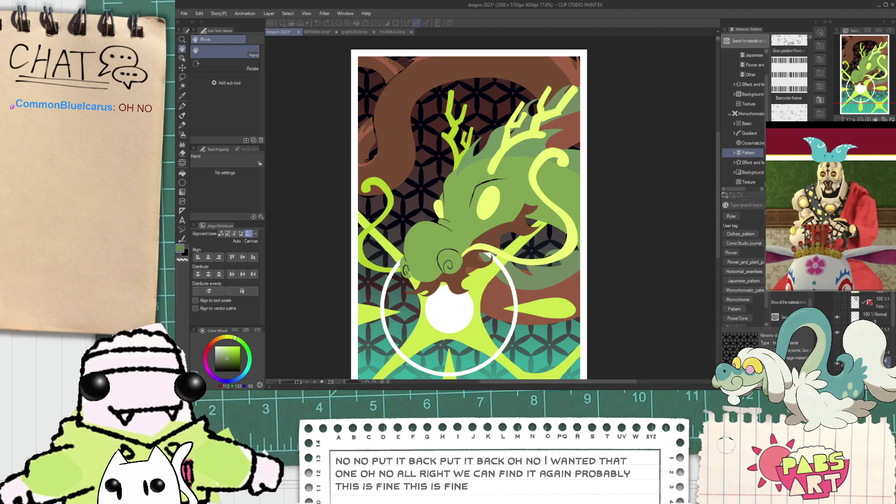
scroll(571, 208, "down", 4)
scroll(532, 249, "up", 3)
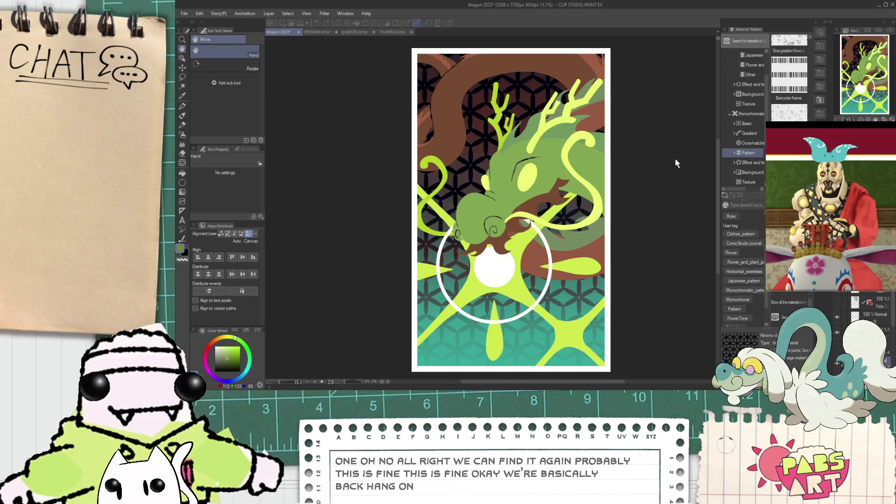
scroll(704, 155, "down", 2)
scroll(677, 171, "up", 3)
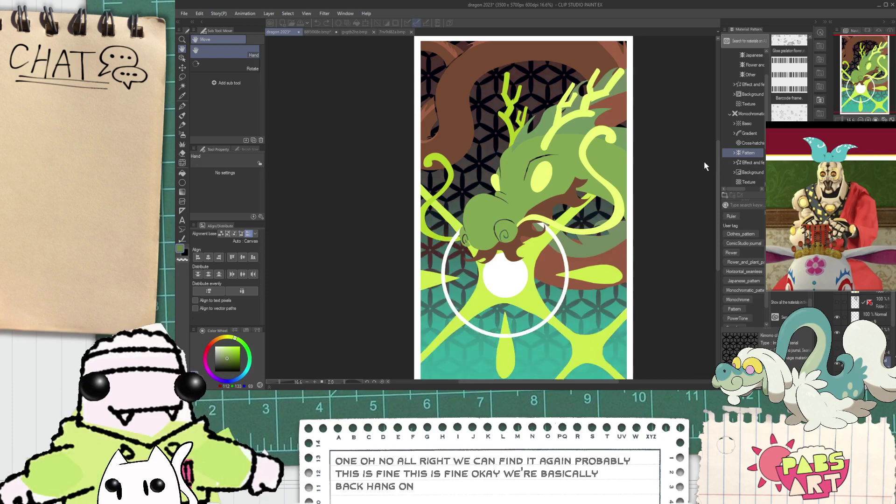
scroll(620, 192, "down", 5)
scroll(622, 192, "up", 3)
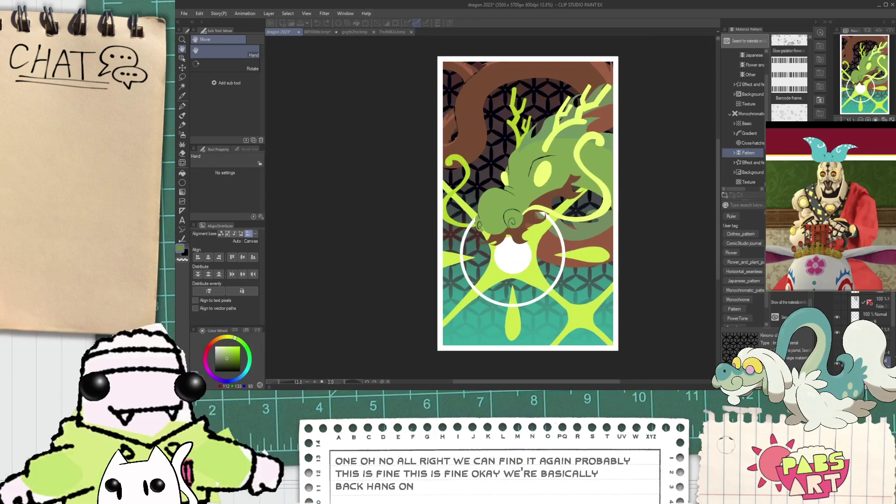
scroll(511, 246, "up", 3)
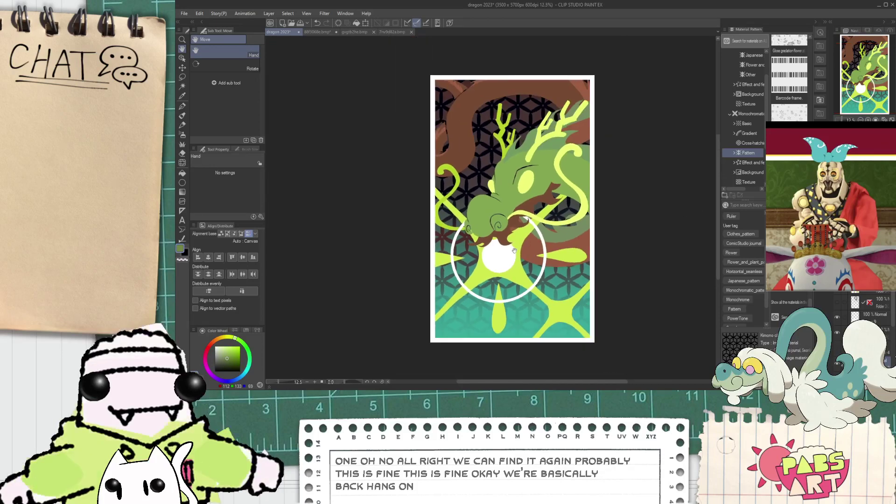
scroll(512, 247, "down", 3)
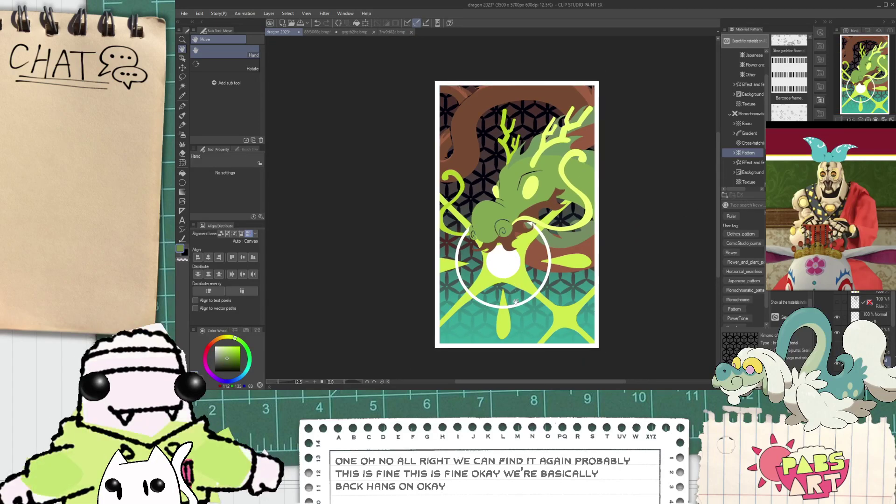
- Try enlarging the pattern and background slightly from a corner, and undo it together with the gradient map
key("ctrl+t")
scroll(564, 294, "down", 3)
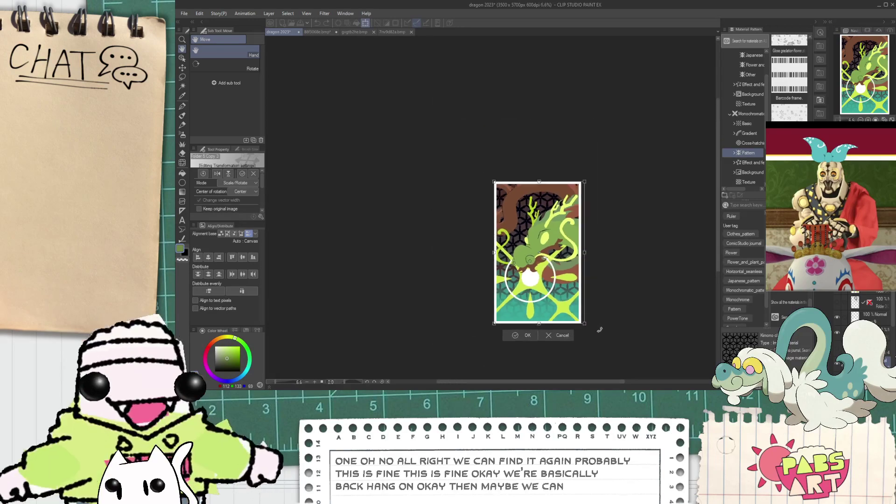
left_click_drag(586, 326, 602, 340)
key("Return")
scroll(581, 340, "up", 3)
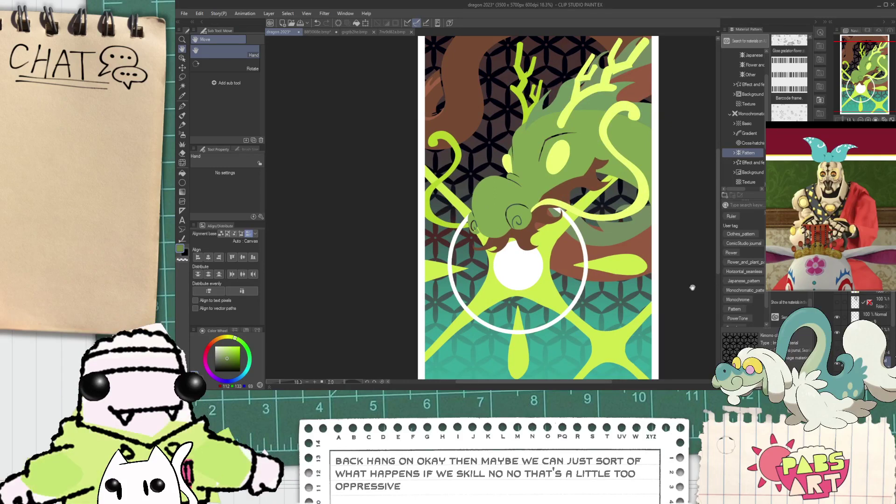
key("ctrl+z")
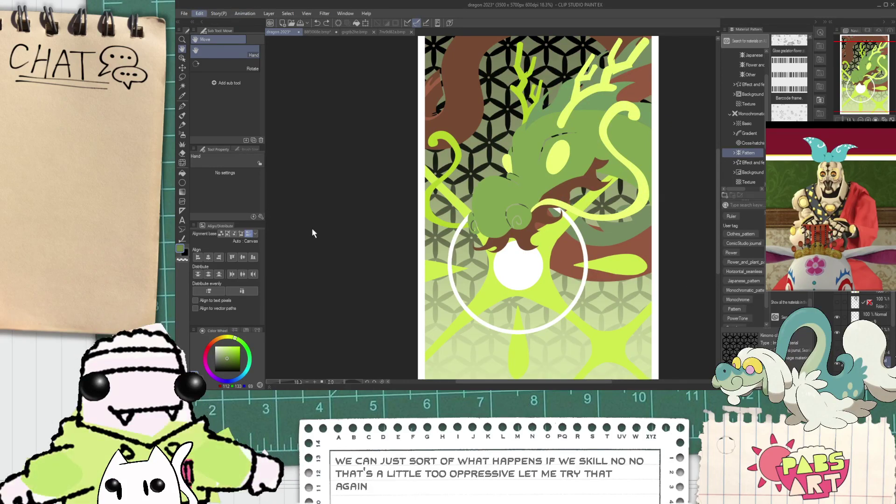
- Recolour the pattern and background with a gradient map running from near-black maroon in the upper part to bright teal in the lower part
left_click(347, 275)
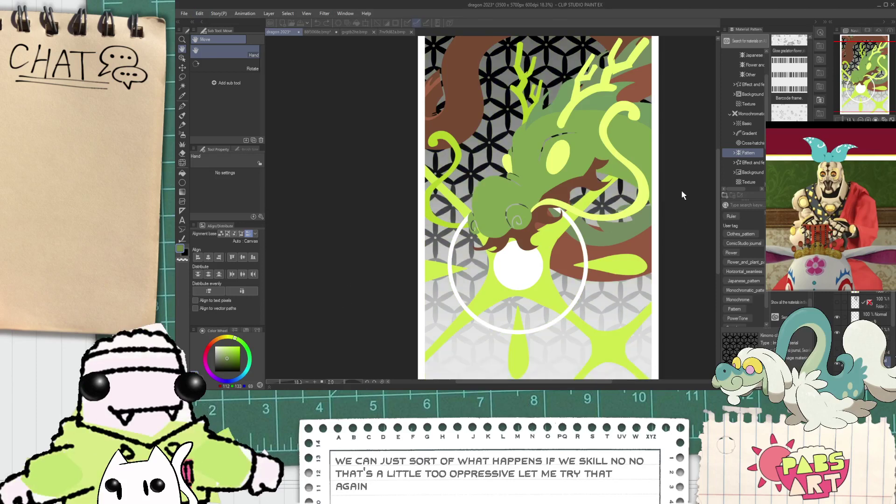
left_click(661, 252)
scroll(568, 206, "down", 3)
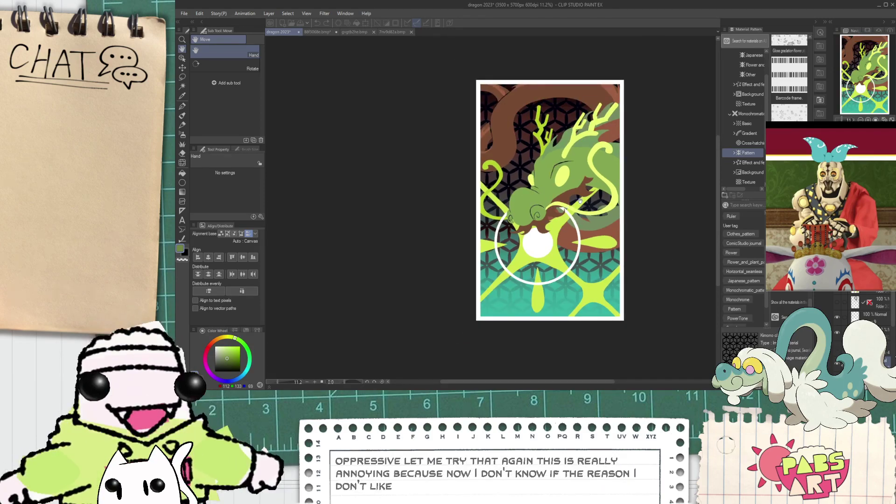
scroll(580, 201, "up", 1)
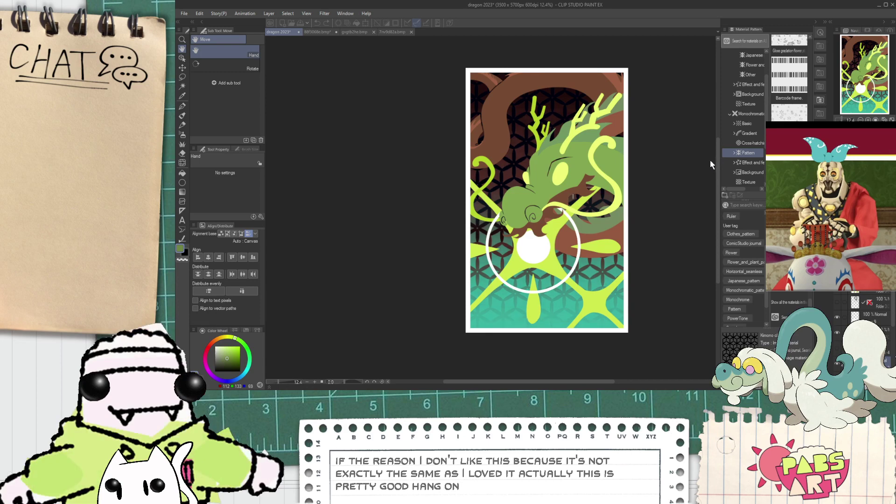
scroll(572, 168, "down", 4)
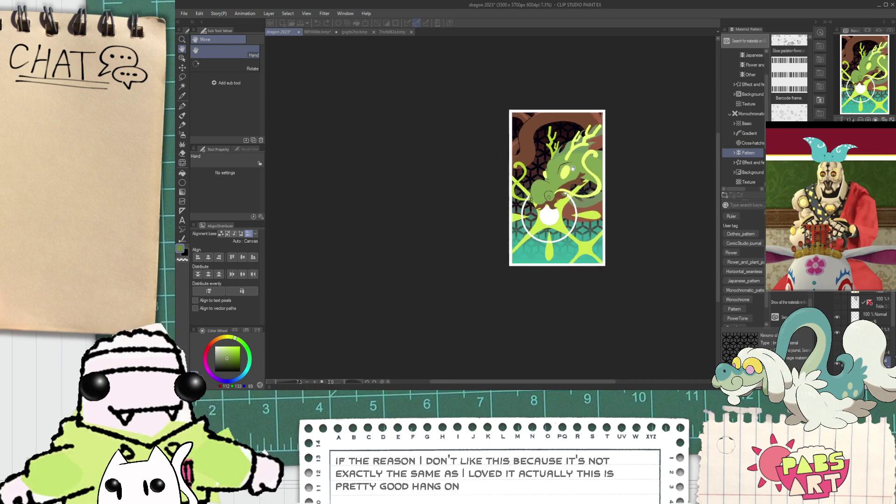
scroll(570, 144, "up", 5)
scroll(566, 149, "up", 1)
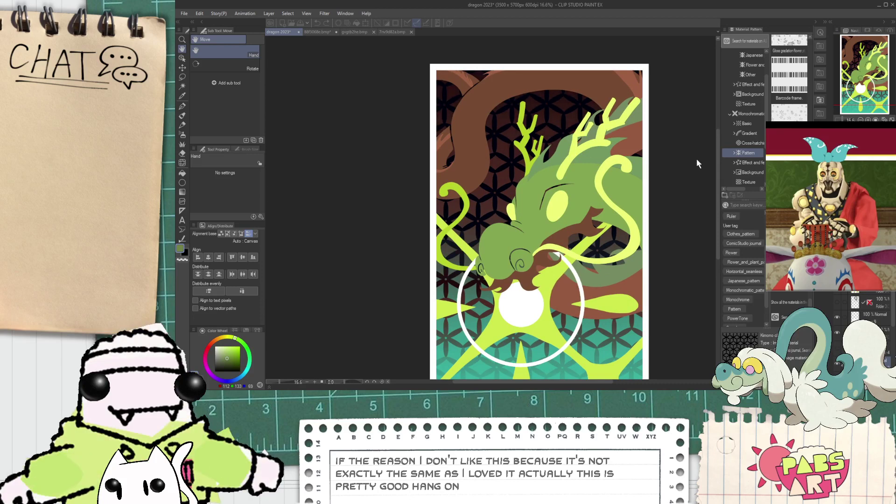
scroll(672, 189, "down", 3)
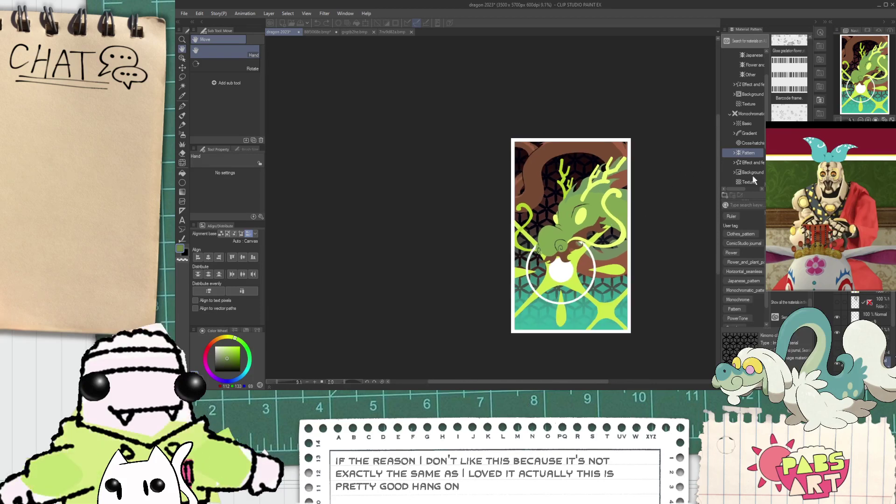
scroll(600, 260, "up", 3)
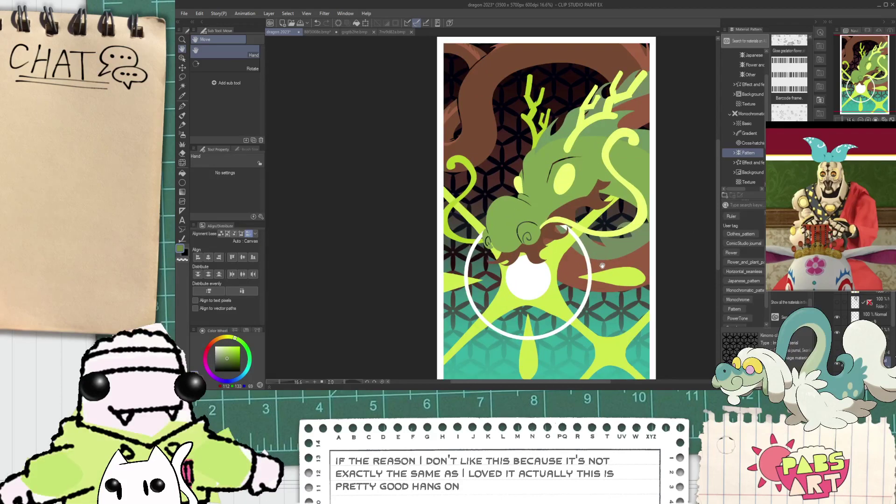
scroll(602, 266, "down", 4)
scroll(532, 238, "up", 3)
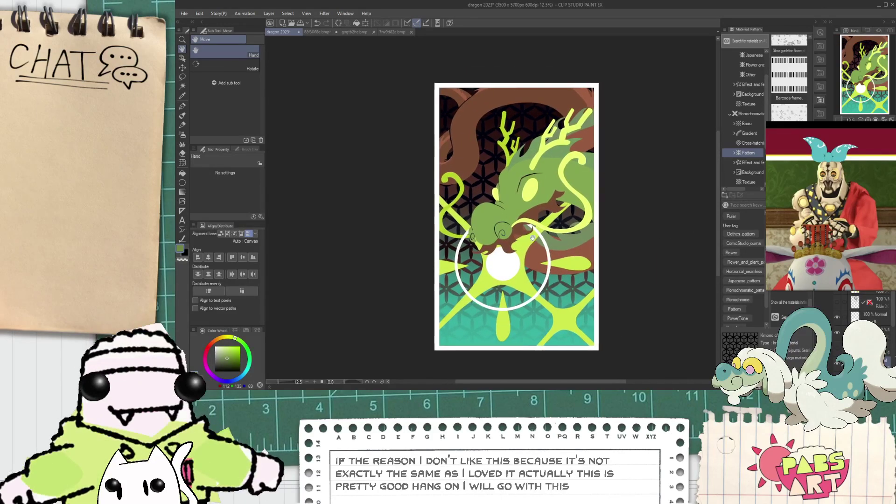
- Select the pattern and background from their layer's contents and restore that selection after clearing it, around the dragon's face lines
scroll(527, 240, "up", 1)
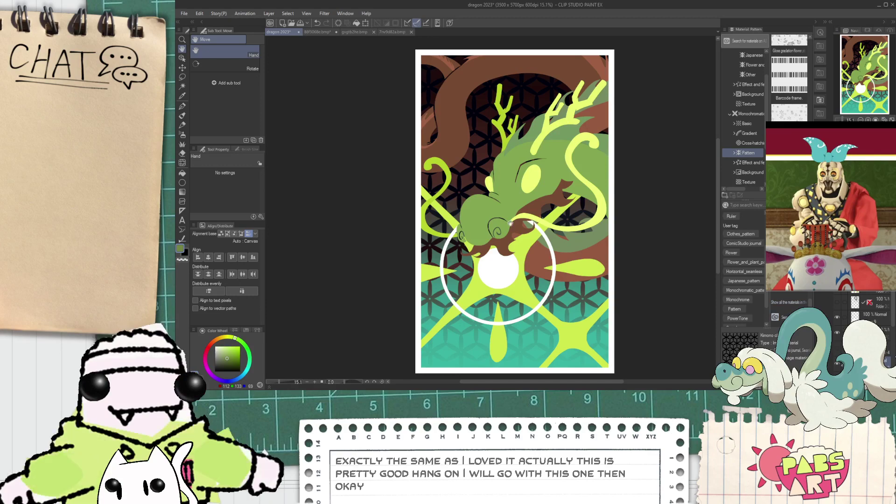
scroll(511, 224, "up", 5)
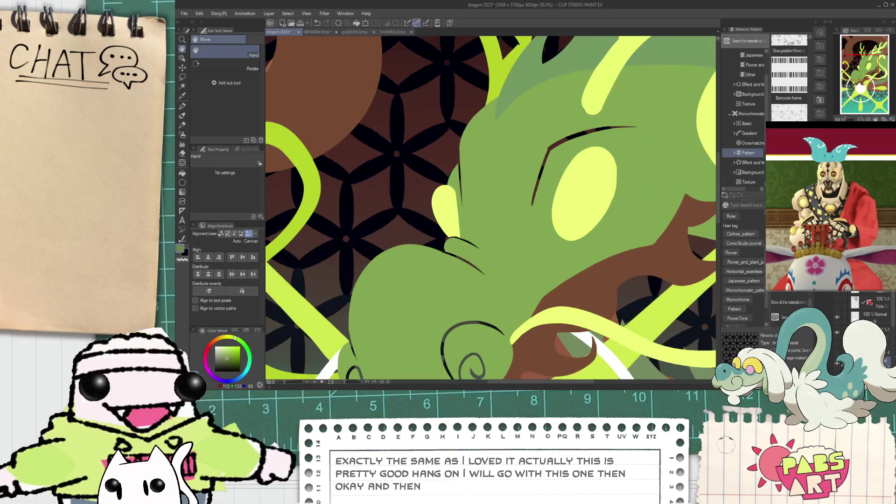
left_click(856, 361, "ctrl")
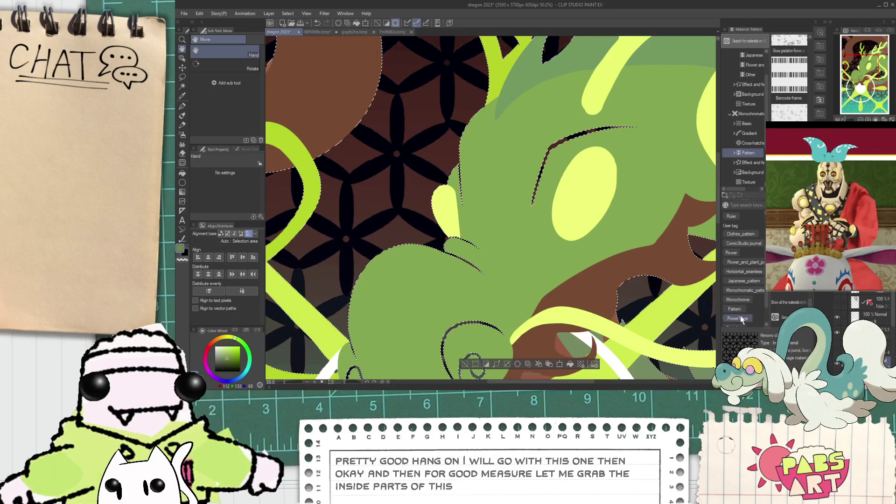
scroll(478, 355, "down", 3)
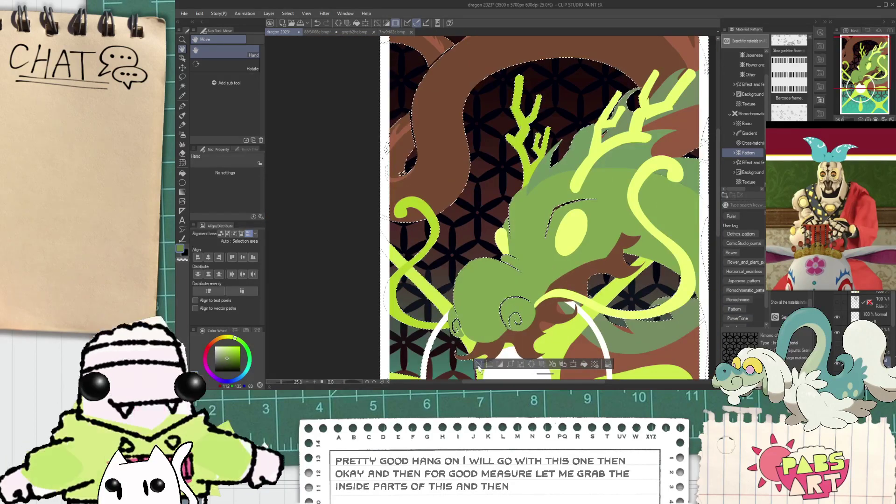
left_click(478, 366)
scroll(423, 282, "up", 5)
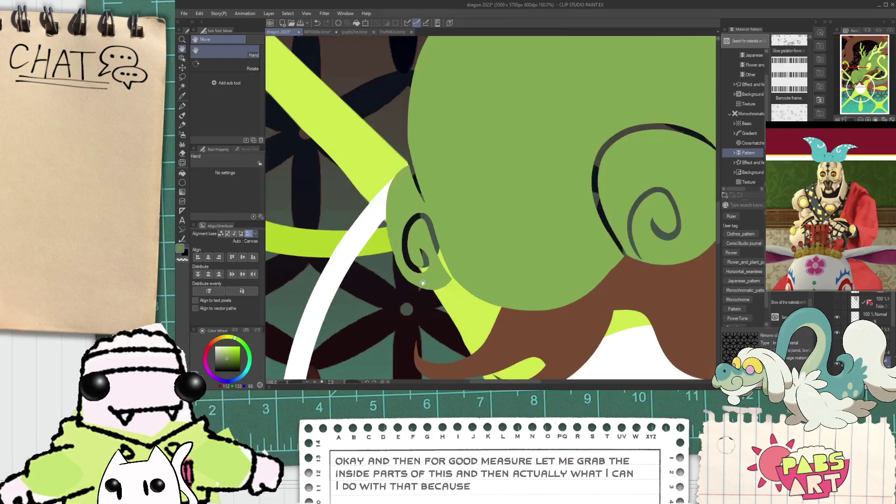
key("i")
key("ctrl+z")
scroll(432, 242, "up", 3)
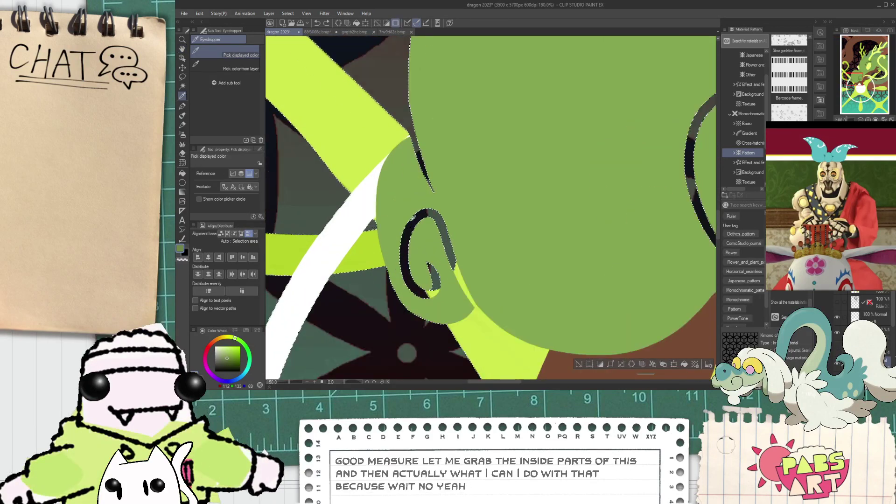
- Try painting the line of the dragon's small nostril swirl lime green with the Milli Pen
key("p")
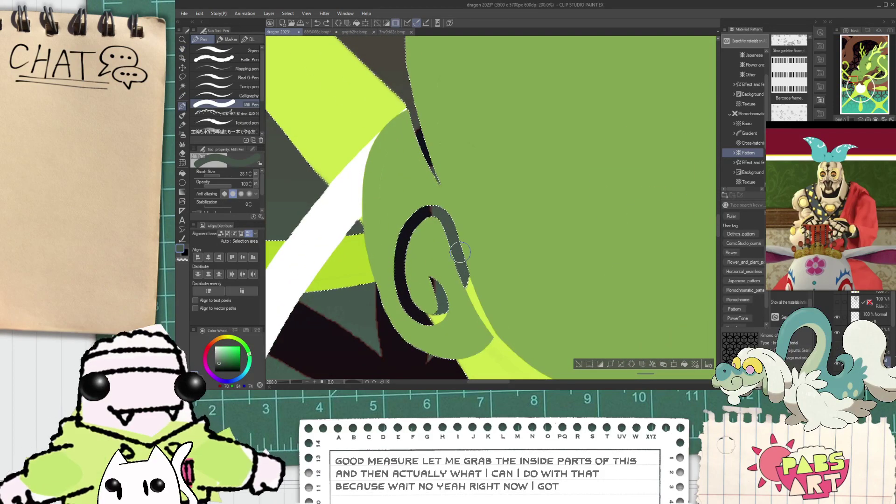
scroll(459, 253, "down", 5)
key("h")
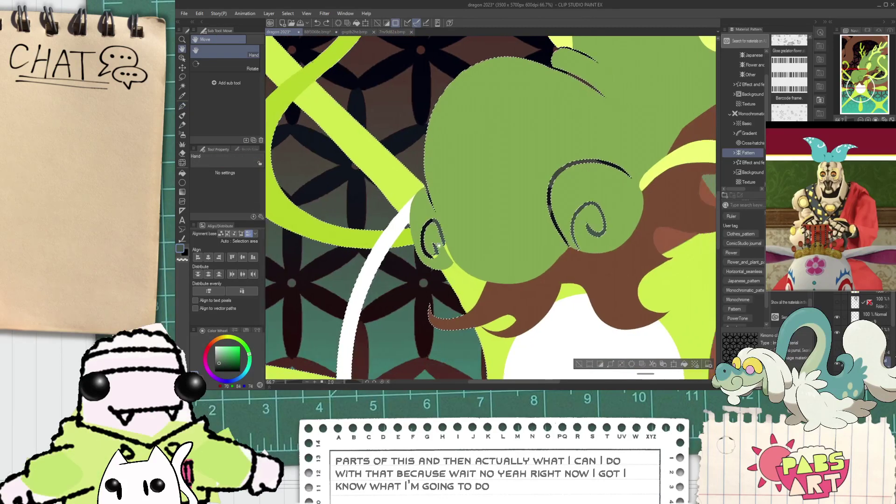
scroll(437, 246, "up", 1)
key("i")
left_click(454, 255)
scroll(437, 246, "up", 1)
key("p")
left_click_drag(431, 245, 441, 268)
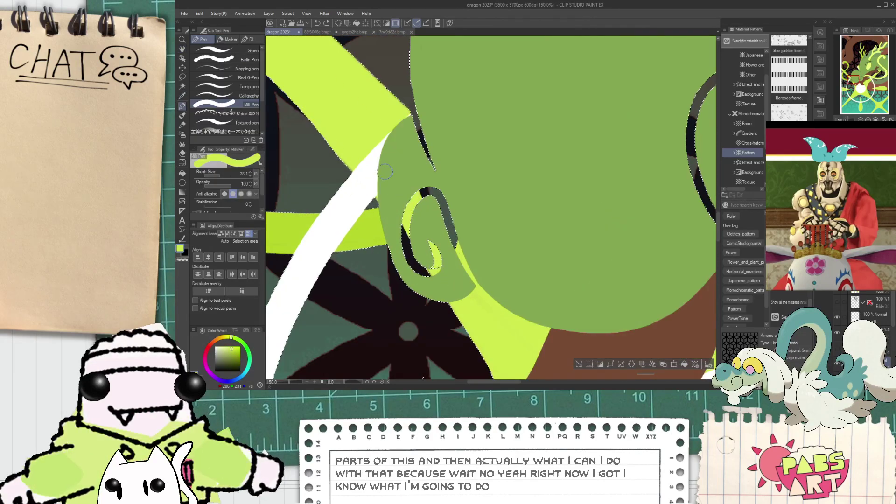
- Paint over the black parts of the small nostril swirl and the snout line above it with sampled dark grey-green tones
left_click(438, 259, "alt")
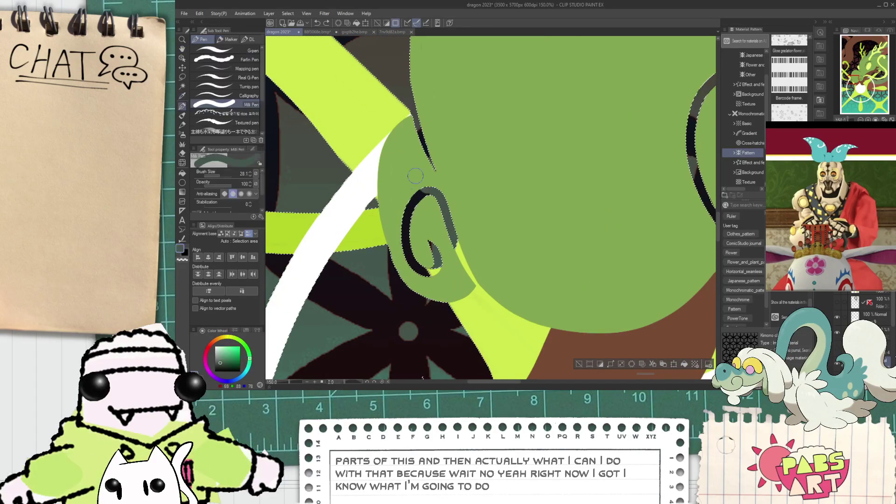
key("i")
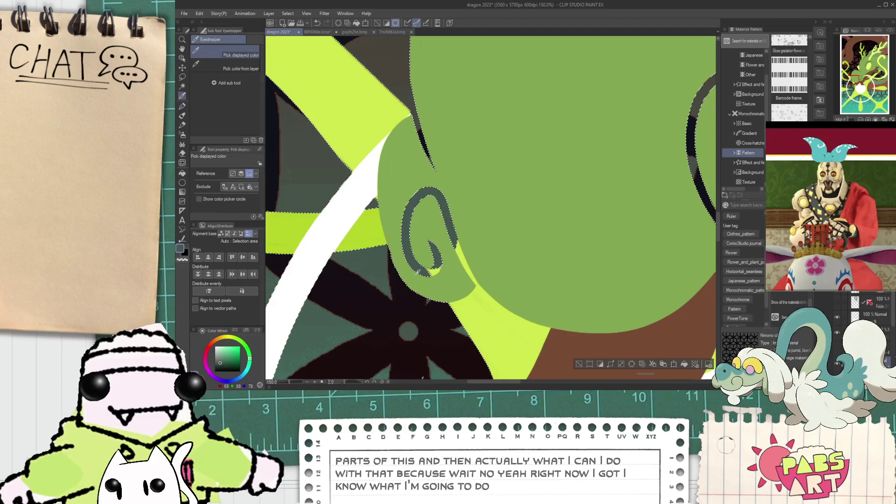
key("p")
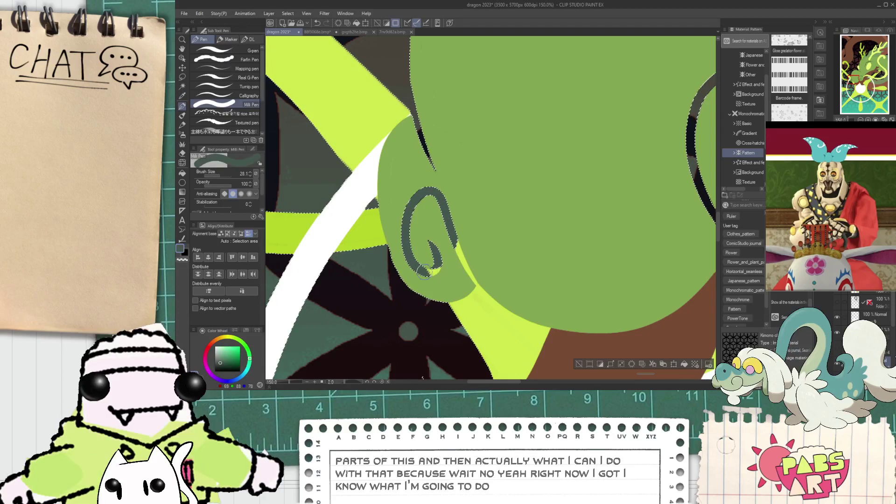
scroll(446, 284, "down", 1)
scroll(420, 162, "up", 2)
key("i")
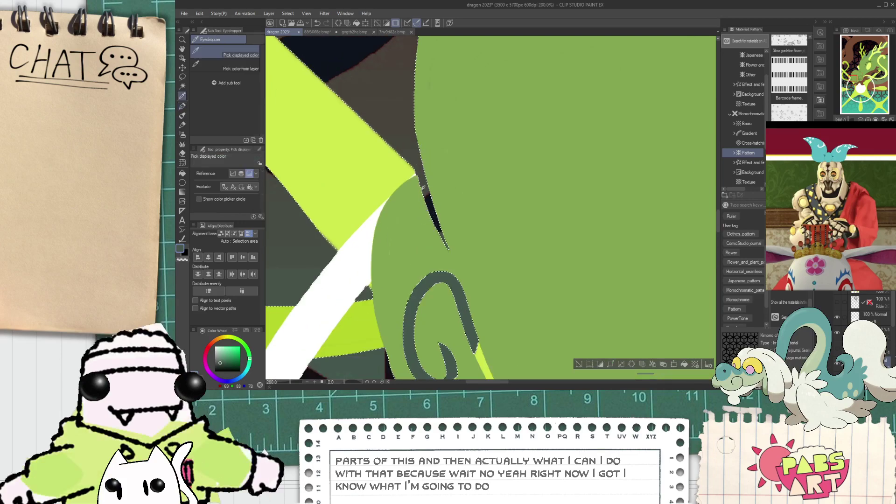
key("p")
left_click_drag(444, 256, 434, 220)
scroll(436, 228, "down", 4)
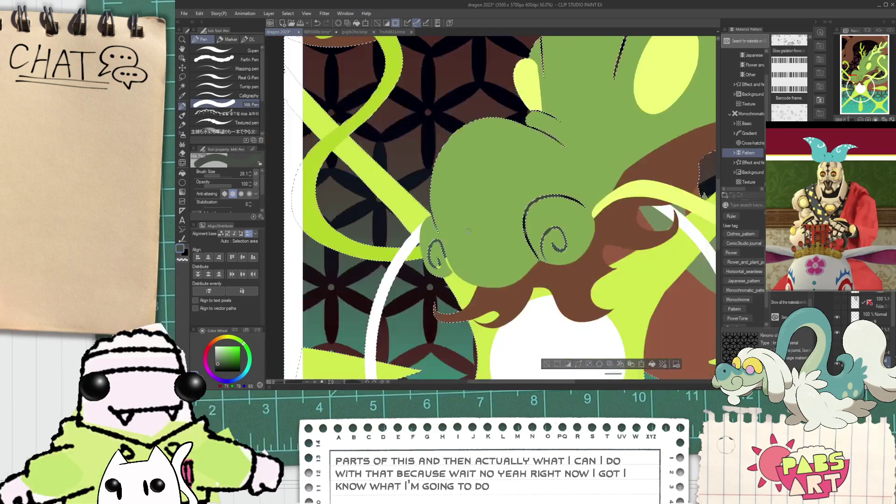
- Paint over the black segments of the brow line above the dragon's eye with dark maroon sampled from the line
key("space")
mouse_move(537, 224)
left_mouse_down()
mouse_move(456, 208)
mouse_move(424, 245)
left_mouse_up()
scroll(444, 200, "up", 5)
key("p")
scroll(444, 283, "down", 1)
key("space")
left_click_drag(569, 264, 423, 259)
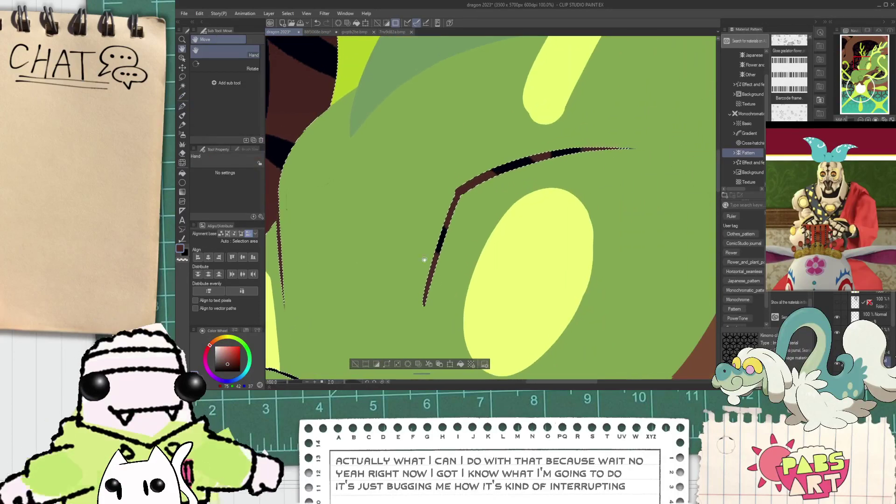
left_click_drag(442, 226, 432, 258)
left_click_drag(514, 175, 575, 157)
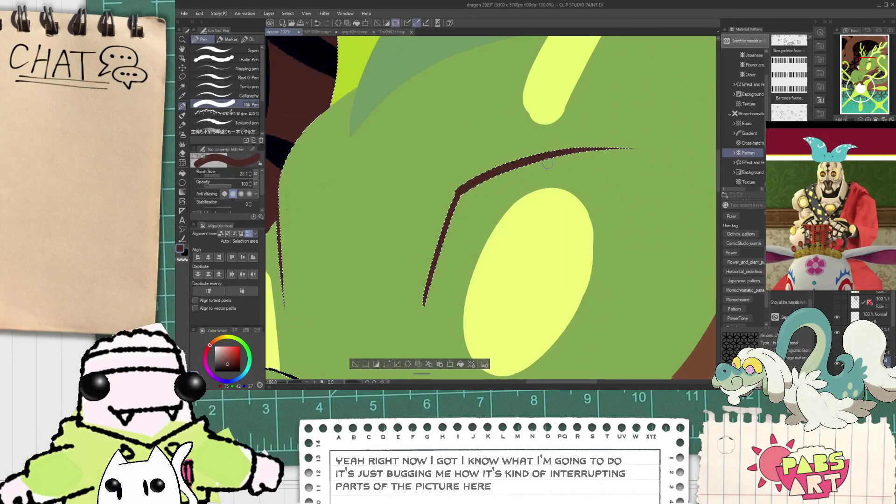
- Try painting the outer line of the large nostril swirl with the dark grey-green sampled from its inner curl
scroll(631, 150, "down", 4)
key("space")
left_click_drag(549, 285, 387, 229)
scroll(387, 230, "up", 2)
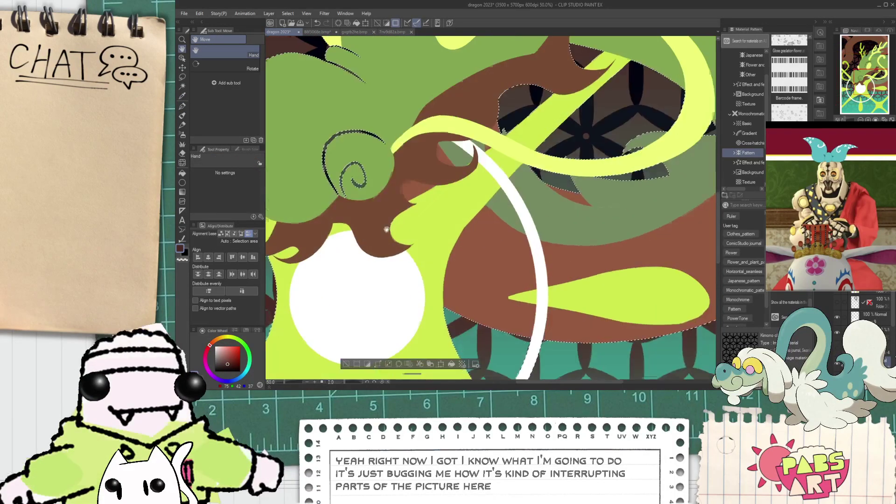
scroll(386, 229, "up", 5)
key("i")
left_click(456, 242)
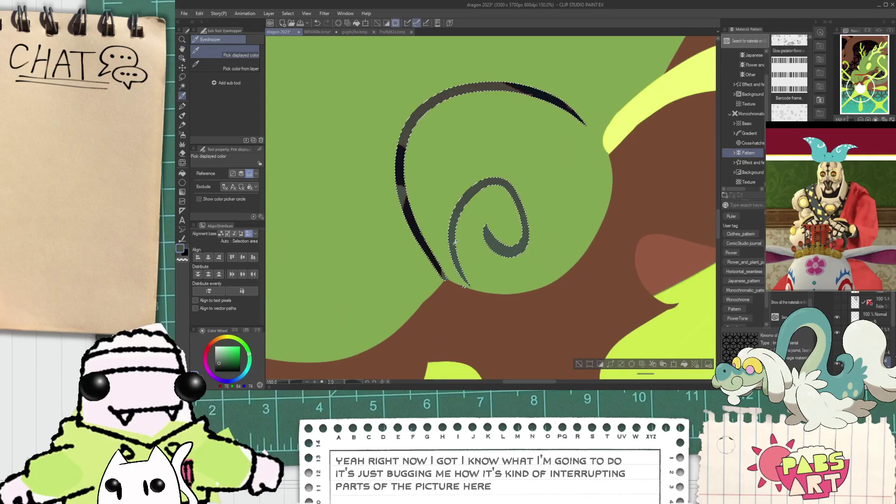
key("p")
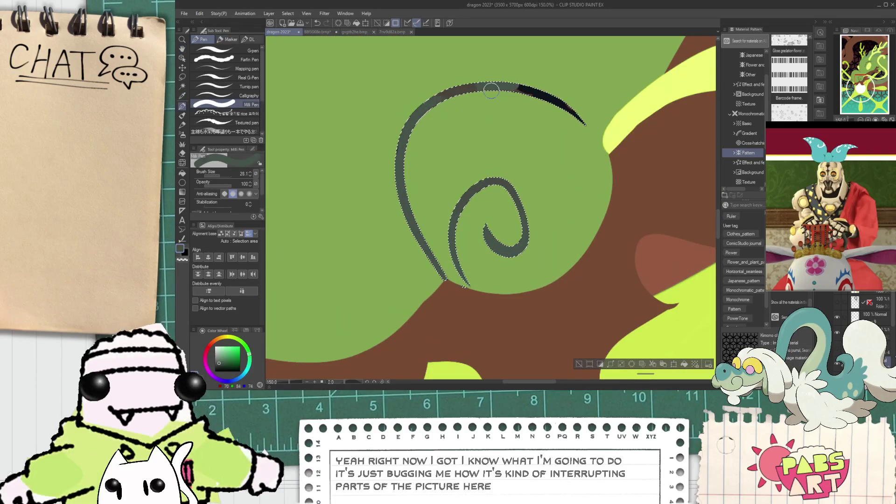
- Paint over the black segments of the large nostril swirl's outer line, grey-brown along the top arc and grey-green towards the lower end
left_click(459, 90, "alt")
left_click_drag(495, 88, 562, 99)
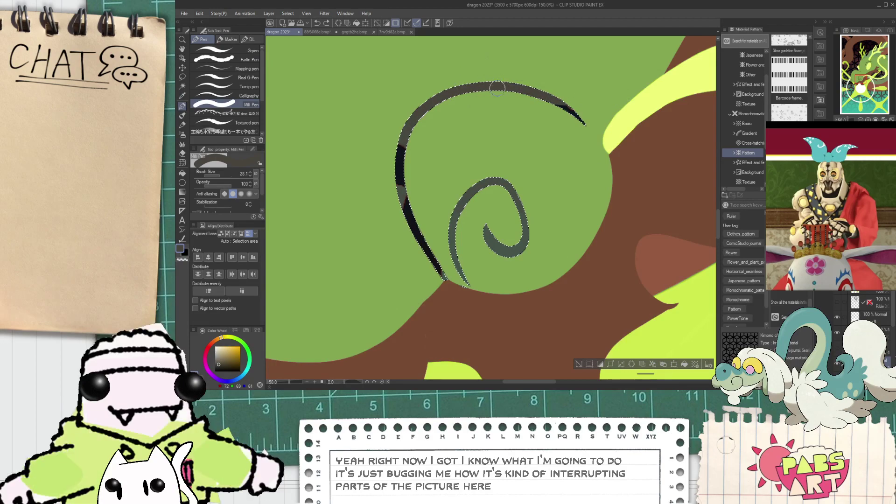
left_click(407, 132, "alt")
left_click_drag(402, 142, 409, 208)
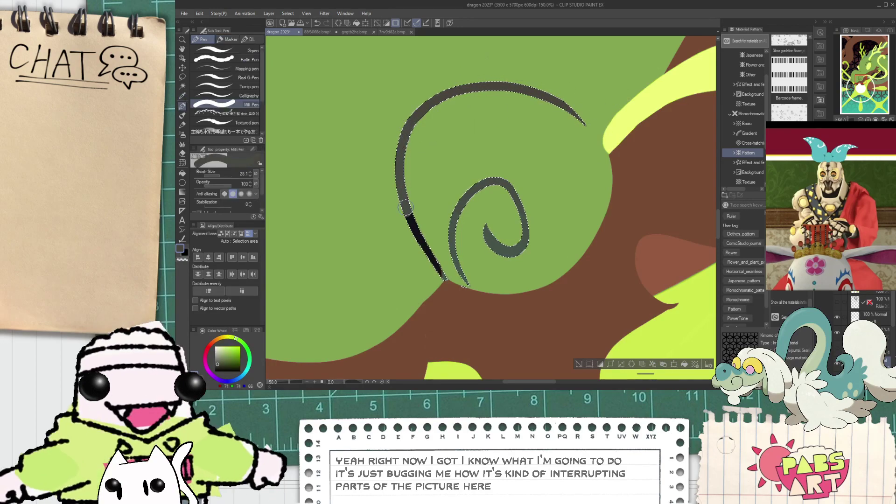
left_click(422, 224)
key("p")
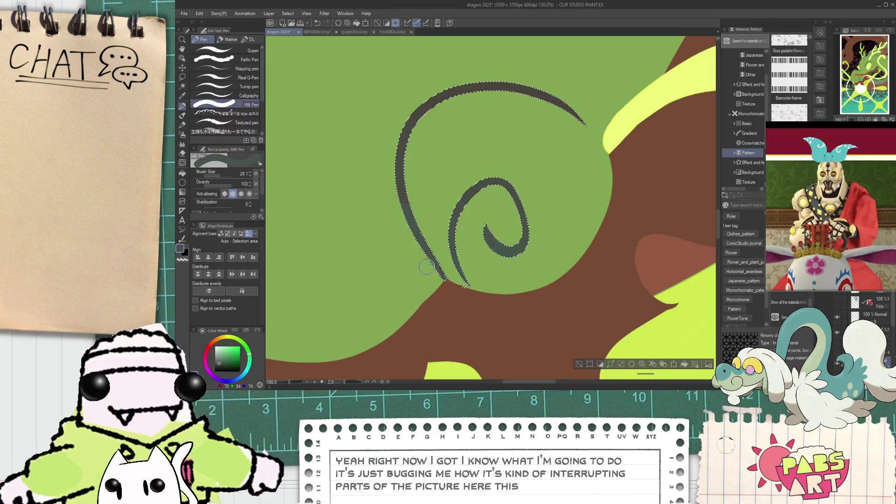
- Cover the black pattern segment in the narrow gap between the dragon's fin and body coil with dark maroon
scroll(426, 267, "down", 5)
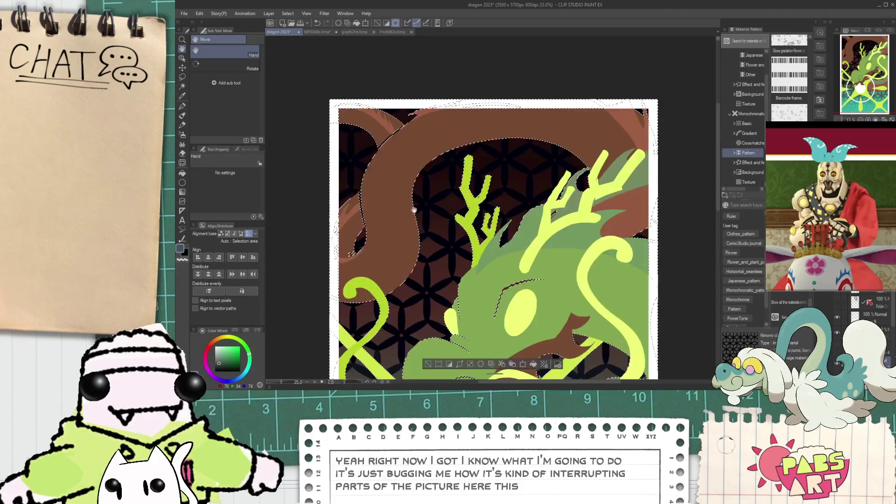
scroll(416, 211, "up", 2)
scroll(443, 233, "down", 1)
left_click_drag(547, 174, 400, 153)
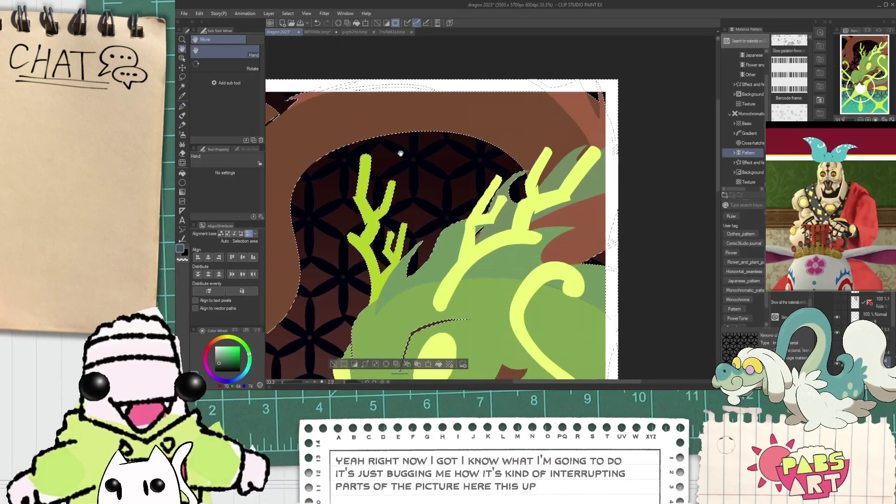
scroll(400, 153, "up", 4)
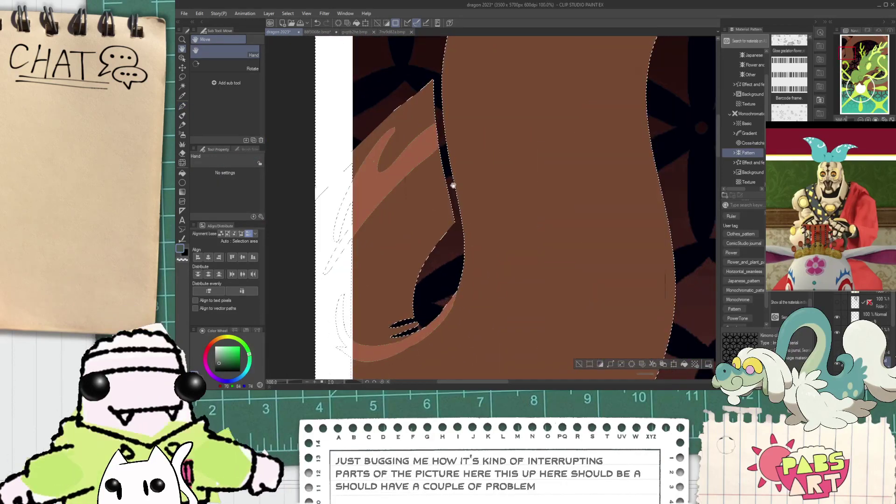
scroll(453, 185, "up", 2)
key("p")
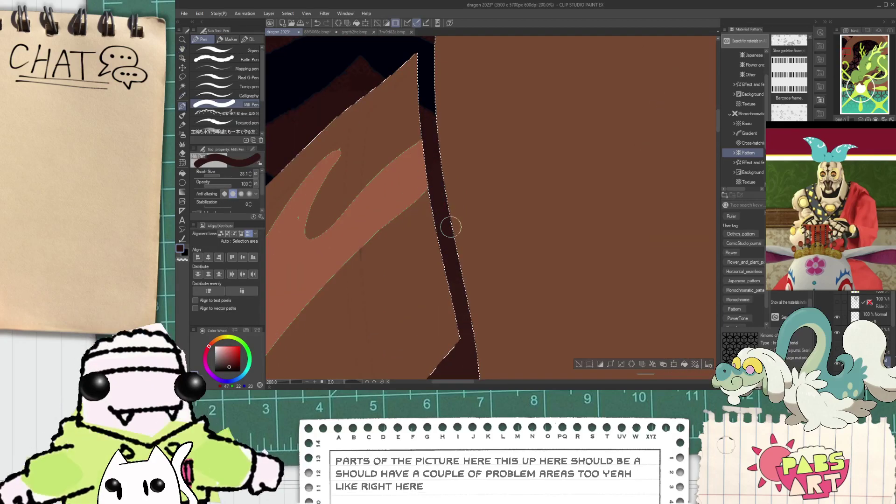
- Paint the upper end of the gap beside the fin's tip with the darker maroon sampled from the nearby background
scroll(451, 227, "down", 2)
left_click_drag(450, 145, 428, 237)
scroll(428, 236, "up", 4)
left_click(304, 265, "alt")
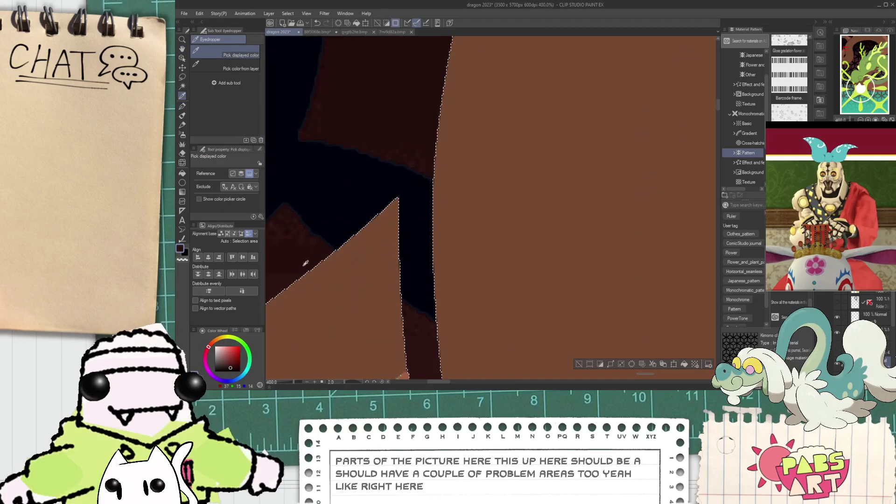
key("p")
scroll(410, 216, "down", 3)
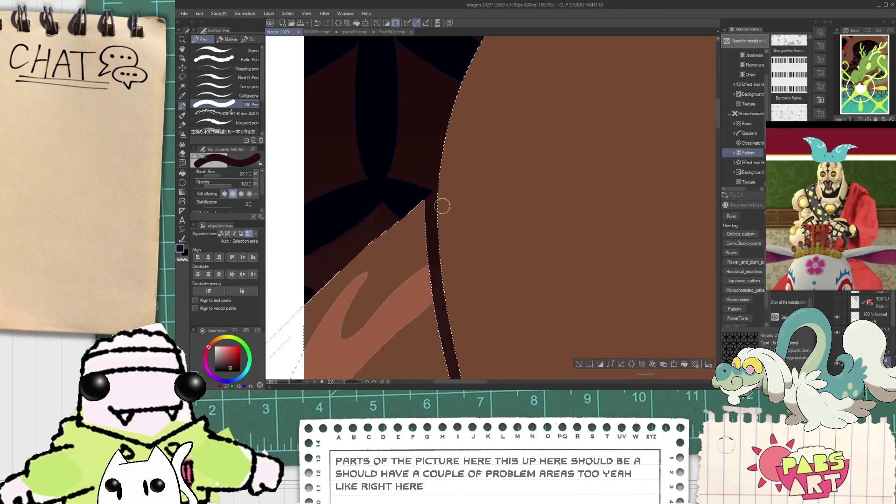
- Paint the narrow gap between the two crossing body coils with sampled near-black maroon and clear the selection
key("i")
left_click(367, 256)
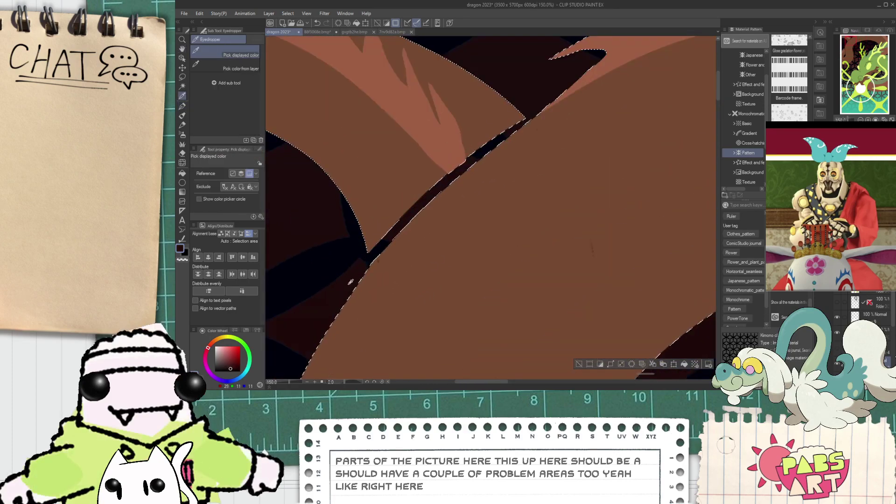
key("p")
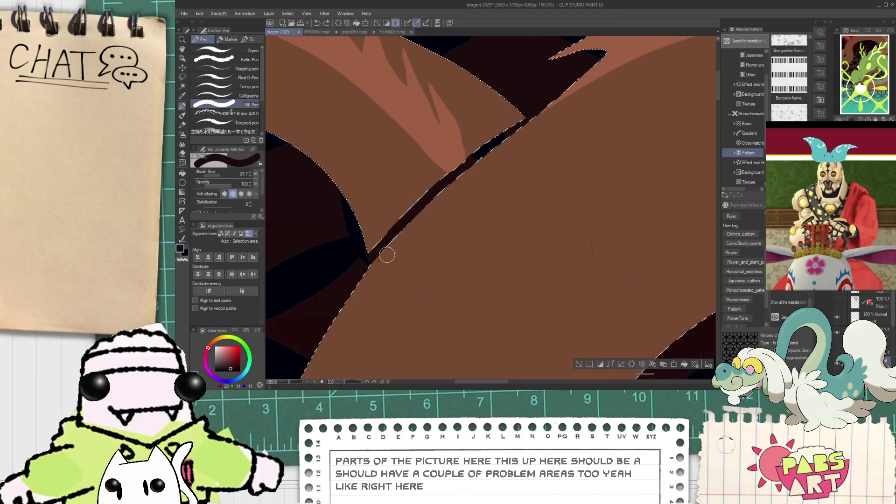
scroll(478, 151, "down", 4)
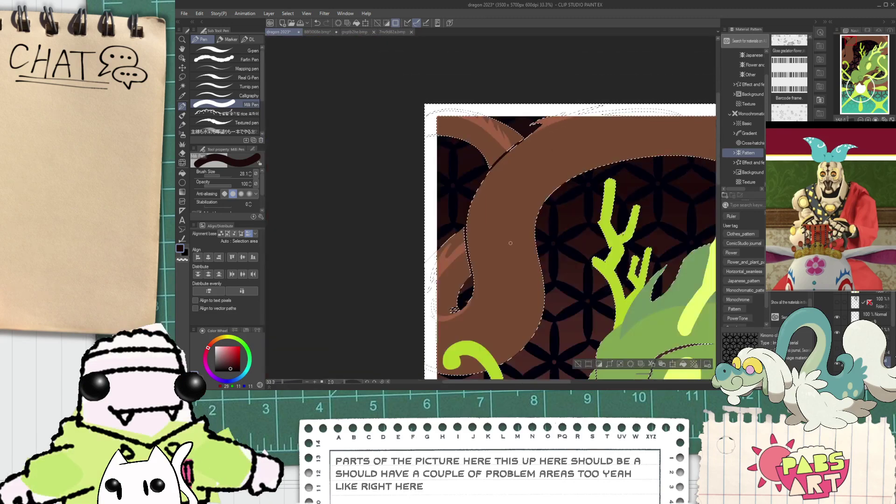
left_click(579, 365)
- Examine the whole illustration and the small nostril swirl up close for leftover colour interruptions in the lines
scroll(579, 360, "down", 7)
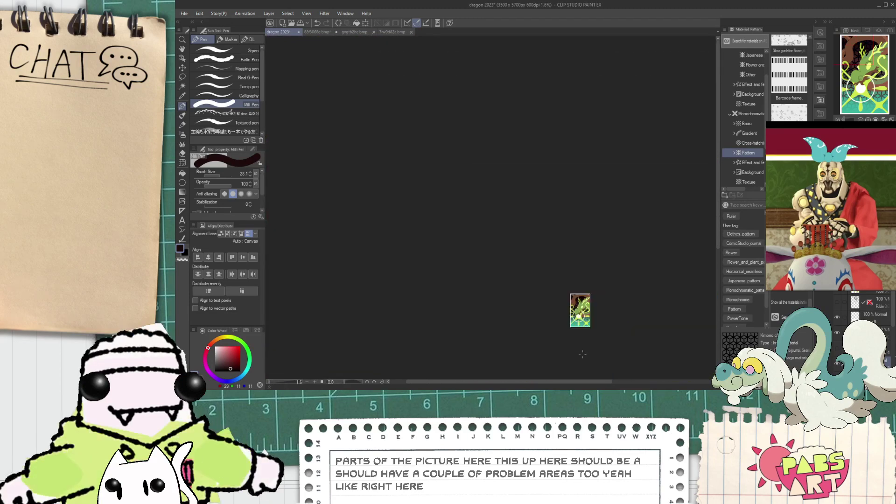
key("space")
left_click_drag(587, 325, 533, 277)
scroll(533, 276, "up", 4)
left_click_drag(489, 170, 483, 190)
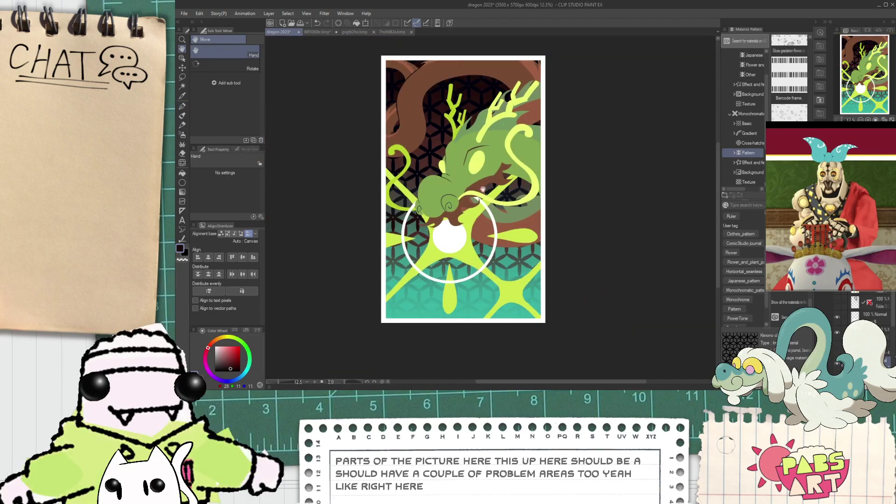
scroll(466, 149, "up", 3)
scroll(383, 256, "down", 2)
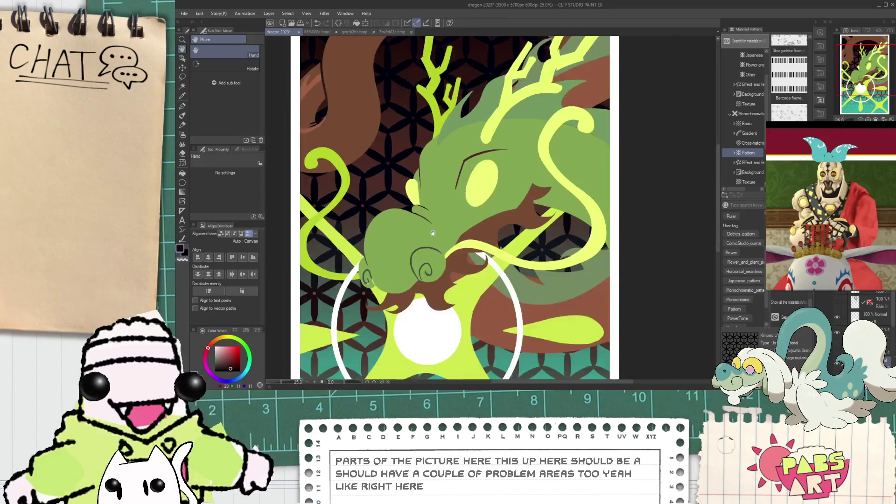
scroll(383, 255, "up", 2)
scroll(383, 256, "up", 7)
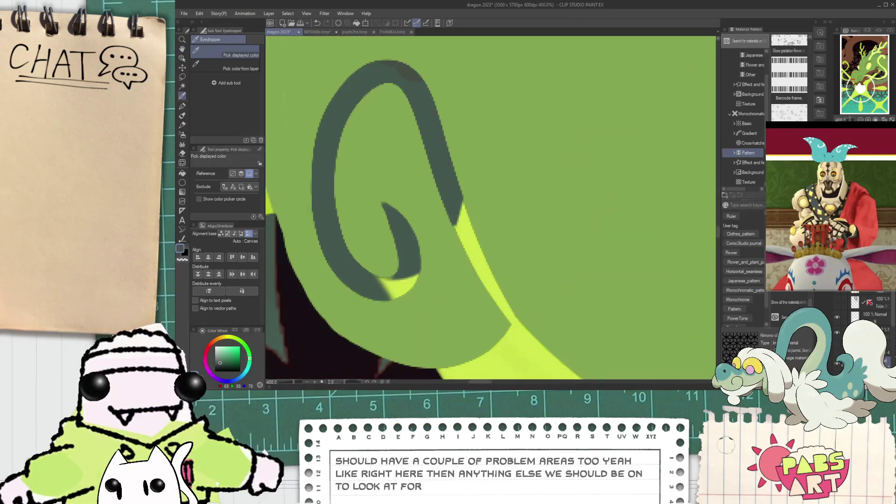
- Cover the yellow-green segment at the bottom of the small nostril swirl with the swirl's dark grey-green, closing the leftover seams with the G-pen
key("p")
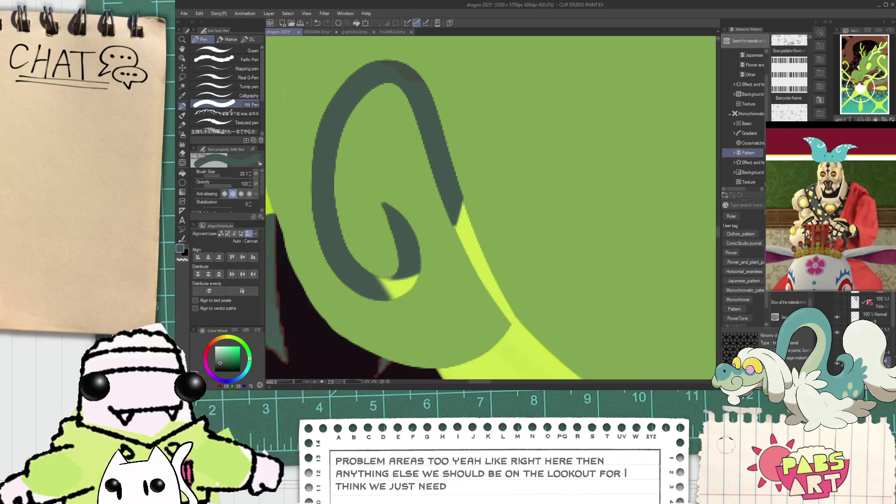
scroll(380, 279, "up", 2)
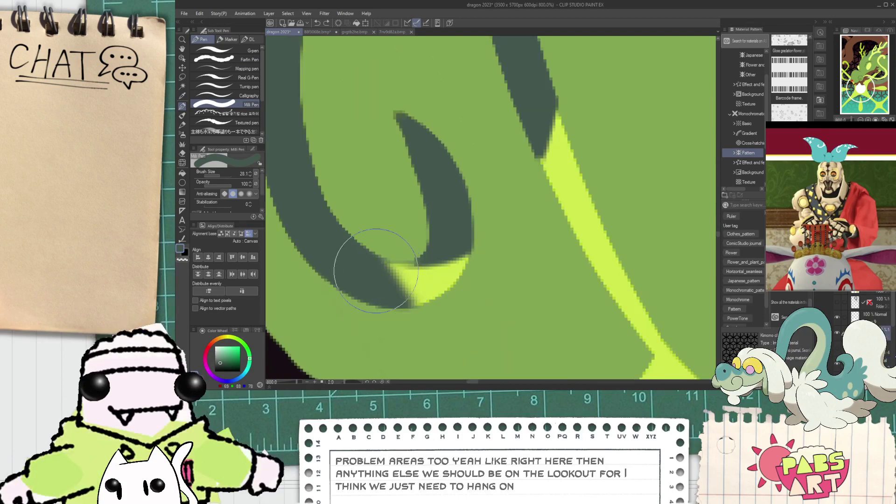
key("g")
left_click(420, 285)
key("p")
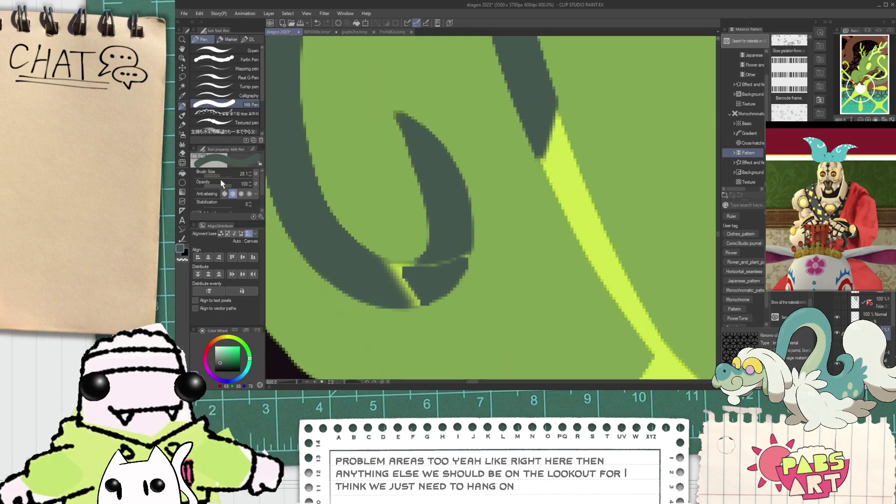
left_click(250, 51)
scroll(400, 261, "up", 2)
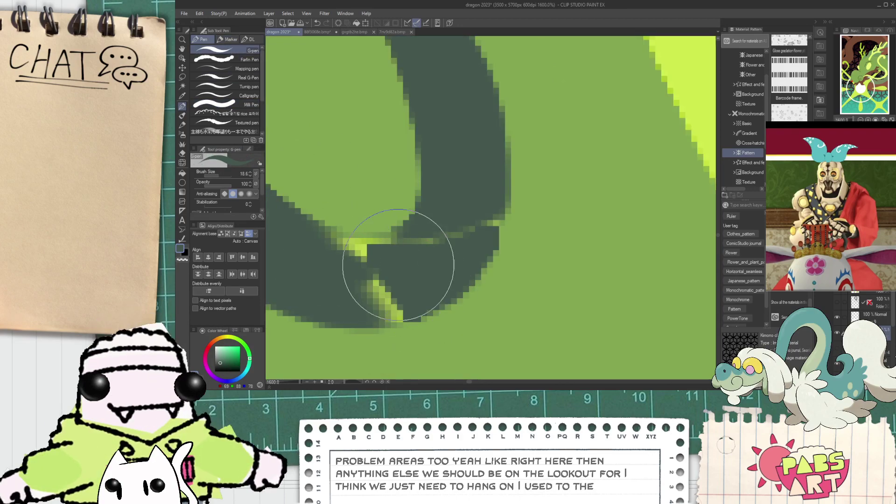
mouse_move(322, 243)
left_mouse_down()
mouse_move(397, 256)
mouse_move(348, 273)
mouse_move(397, 240)
mouse_move(346, 288)
mouse_move(459, 233)
mouse_move(367, 268)
mouse_move(392, 291)
mouse_move(403, 250)
mouse_move(373, 299)
mouse_move(450, 205)
mouse_move(377, 296)
mouse_move(458, 243)
mouse_move(479, 199)
mouse_move(475, 216)
mouse_move(392, 263)
left_mouse_up()
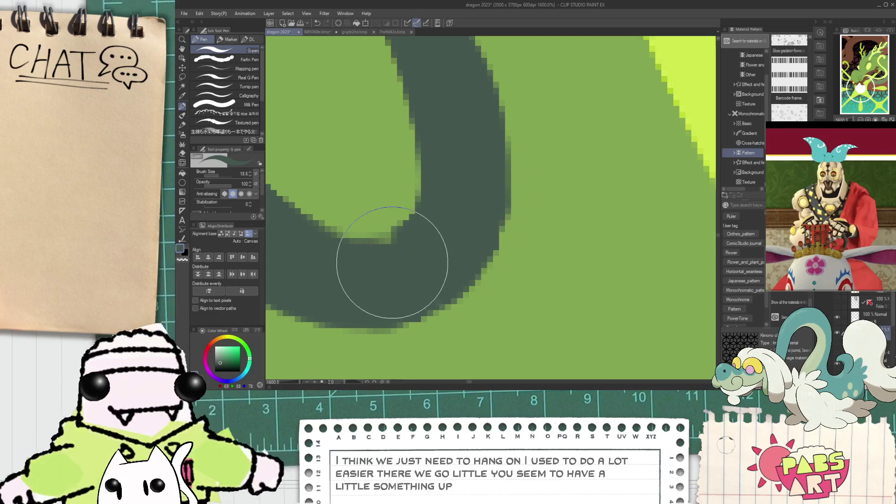
- Paint the yellow-green tail of the small nostril swirl dark grey-green down to the edge of the snout
scroll(384, 261, "down", 5)
scroll(389, 225, "up", 3)
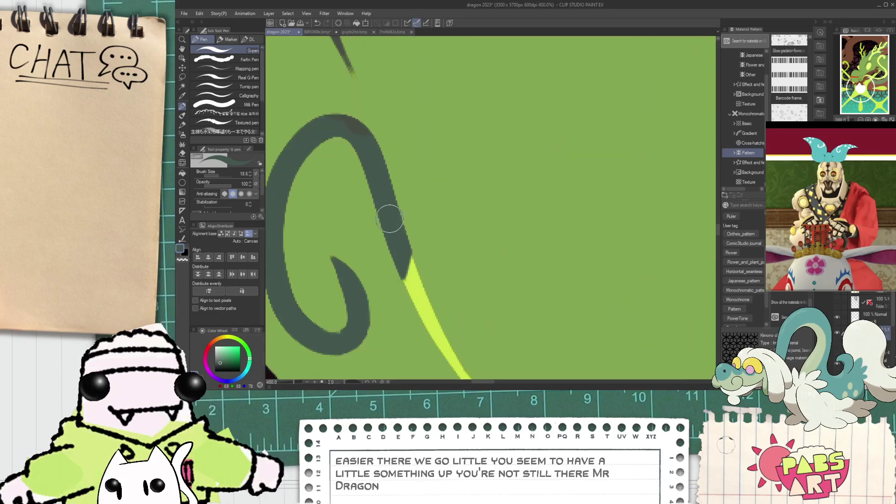
mouse_move(390, 218)
left_mouse_down()
mouse_move(431, 297)
mouse_move(382, 194)
mouse_move(412, 246)
left_mouse_up()
key("space")
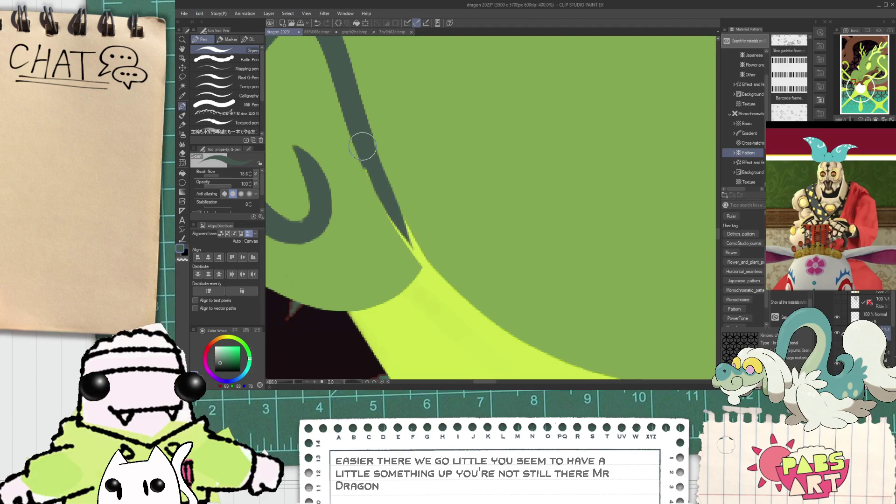
left_click_drag(365, 154, 422, 263)
left_click_drag(379, 175, 417, 256)
left_click_drag(405, 220, 423, 259)
scroll(433, 270, "down", 5)
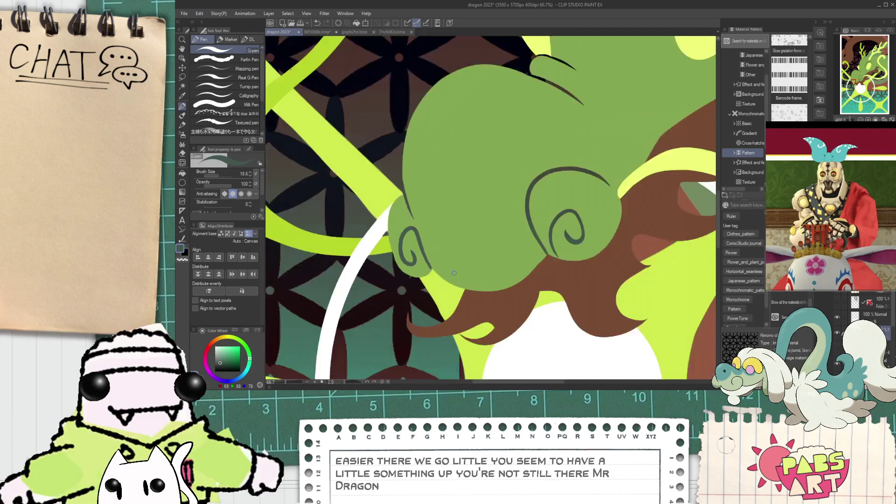
- Paint over the black section of the lower crease line between the snout and the far eye with the line's brown
scroll(455, 273, "down", 4)
key("h")
scroll(475, 278, "up", 5)
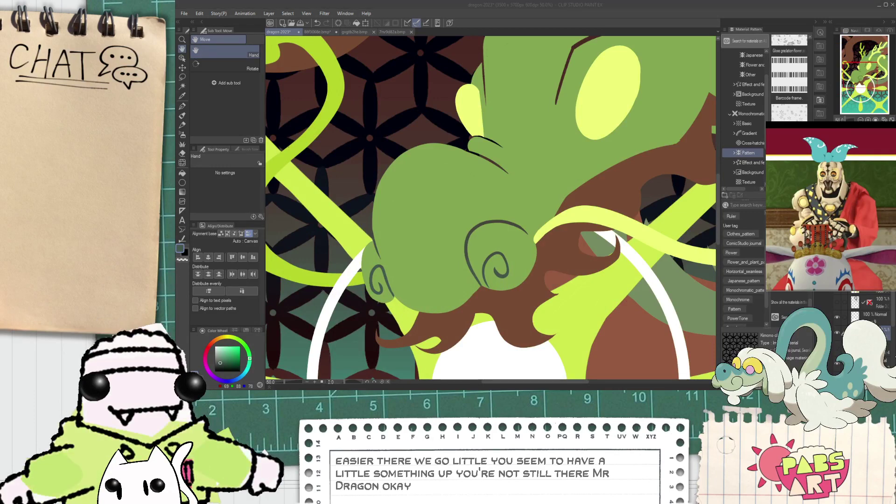
left_click(605, 5)
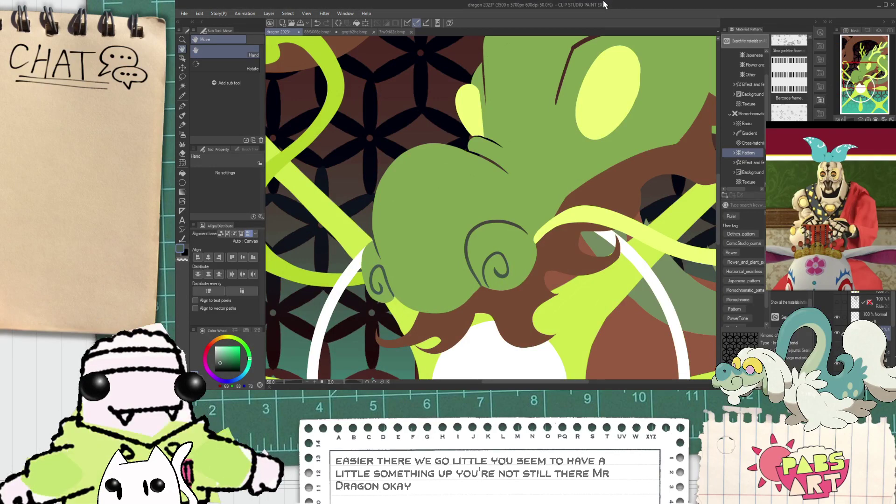
scroll(565, 253, "down", 3)
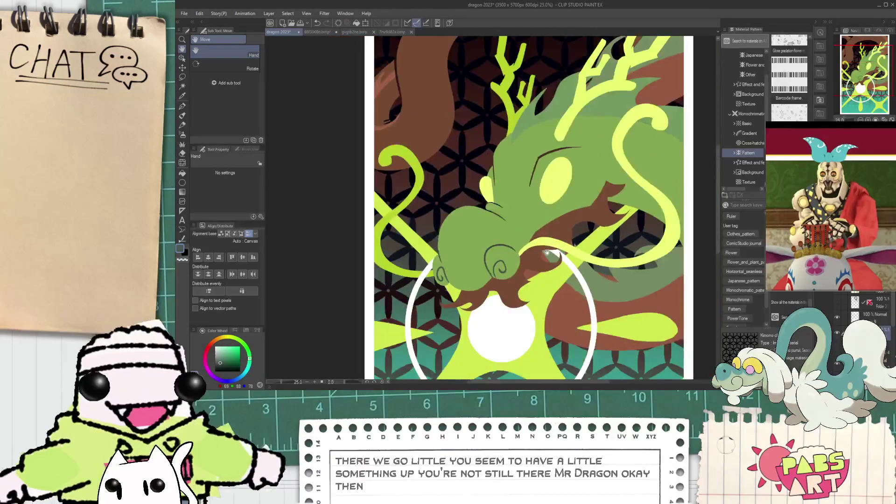
scroll(453, 220, "up", 8)
key("p")
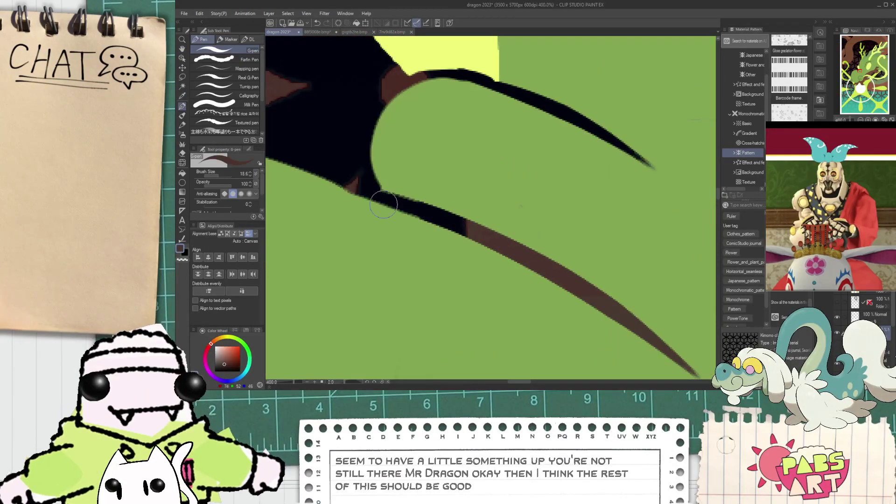
key("ctrl+z")
mouse_move(393, 201)
left_mouse_down()
mouse_move(517, 241)
mouse_move(412, 203)
mouse_move(486, 233)
left_mouse_up()
key("ctrl+z")
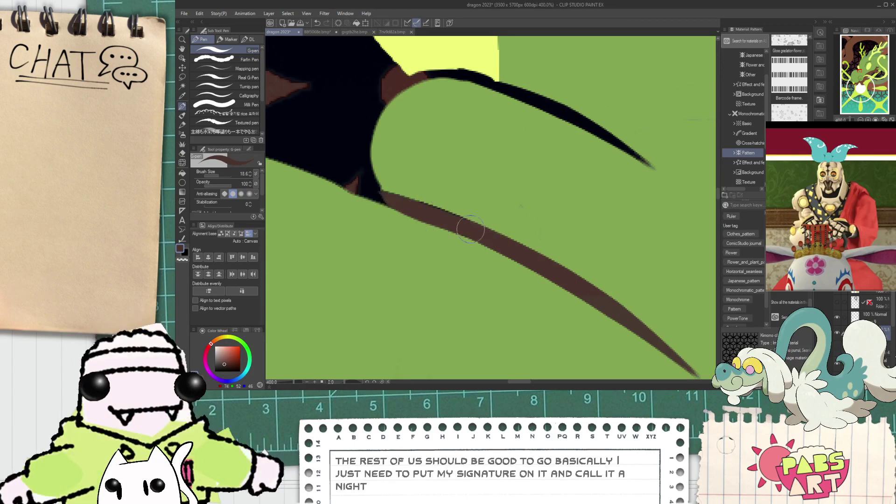
- Repaint the black upper crease line beside the far eye with reddish maroon sampled from the line's start
scroll(478, 241, "down", 2)
scroll(471, 165, "up", 2)
mouse_move(398, 145)
left_mouse_down()
mouse_move(529, 141)
mouse_move(595, 156)
left_mouse_up()
key("ctrl+z")
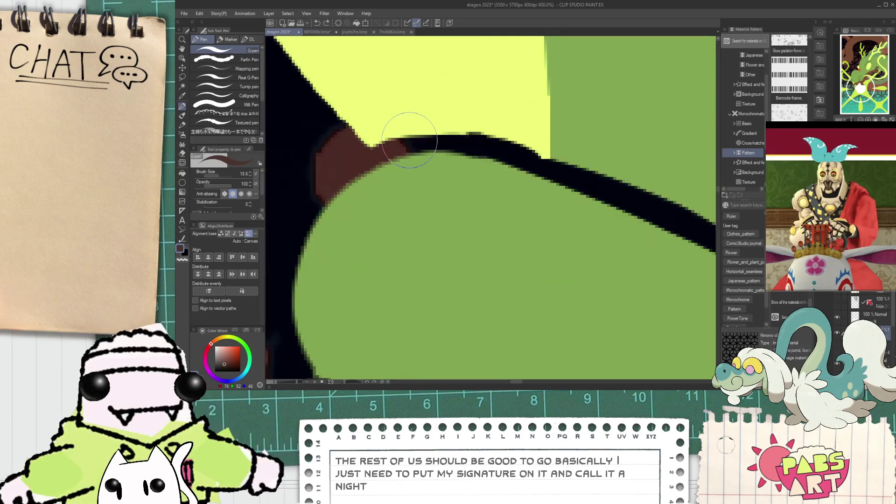
scroll(408, 143, "down", 1)
key("alt")
left_click(402, 147)
key("p")
mouse_move(399, 146)
left_mouse_down()
mouse_move(508, 162)
mouse_move(425, 146)
mouse_move(533, 176)
mouse_move(466, 145)
mouse_move(636, 234)
left_mouse_up()
scroll(607, 206, "down", 10)
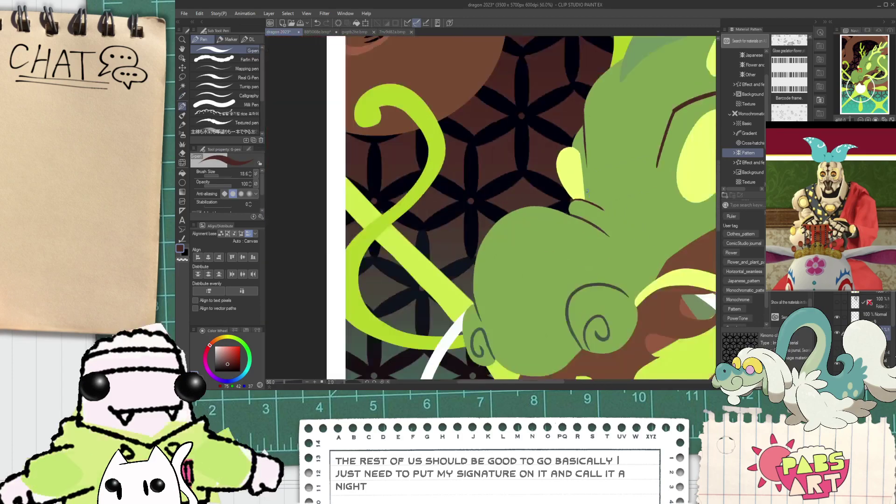
- Check the whole dragon illustration at 12.5% zoom and save the file
key("space")
scroll(597, 160, "up", 1)
left_click_drag(597, 160, 543, 161)
scroll(543, 143, "up", 1)
scroll(577, 208, "down", 1)
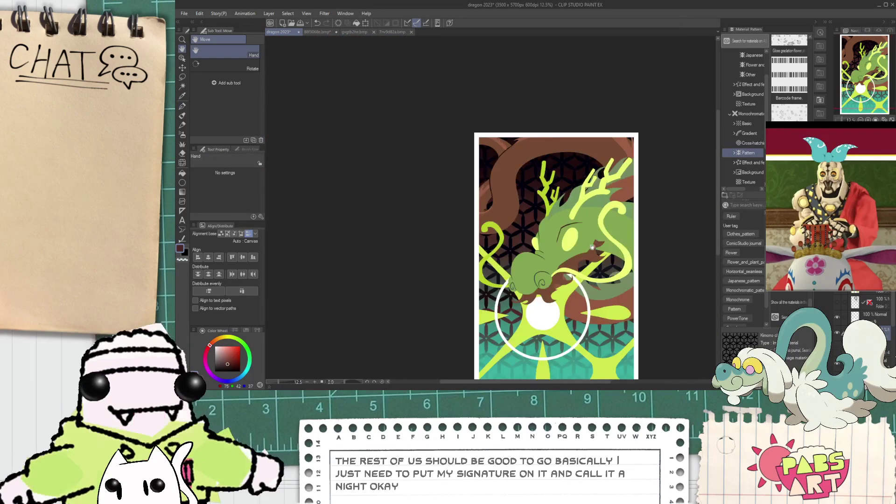
left_click_drag(597, 259, 541, 189)
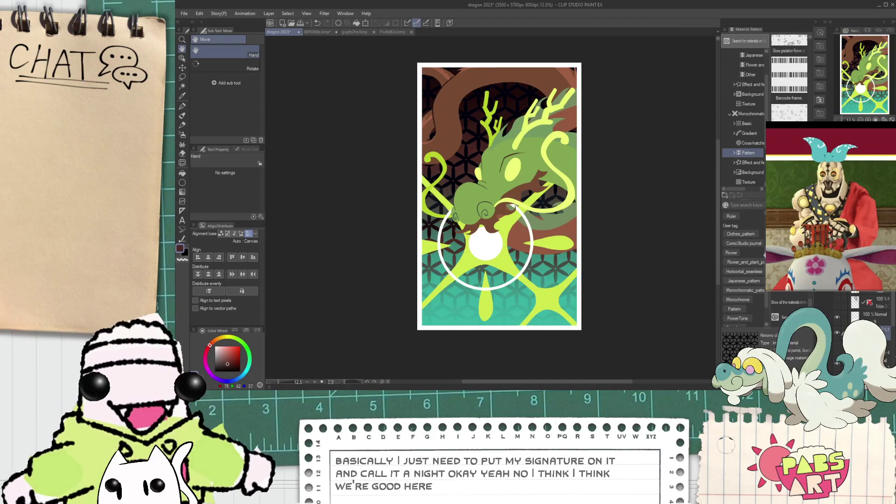
key("ctrl+s")
- Add a new layer for the signature and sample white from the illustration's border
left_click(868, 276)
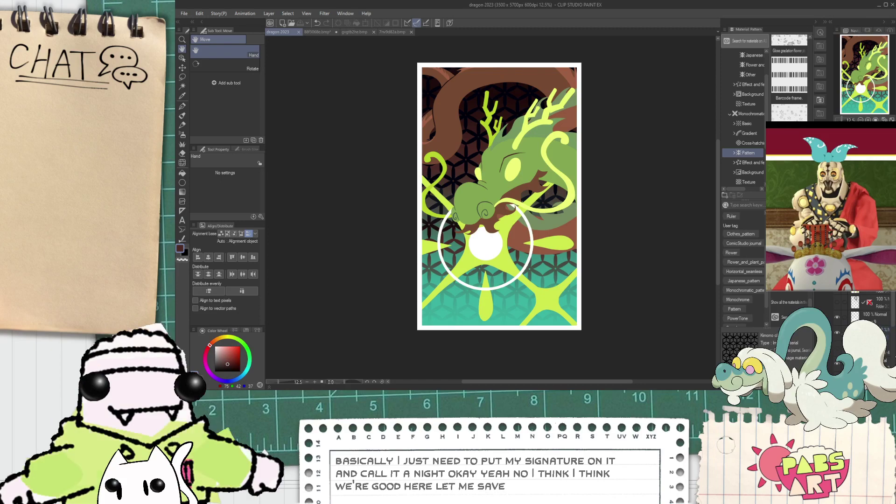
key("ctrl+shift+n")
left_click_drag(434, 329, 448, 252)
key("i")
scroll(448, 254, "up", 2)
left_click(450, 259)
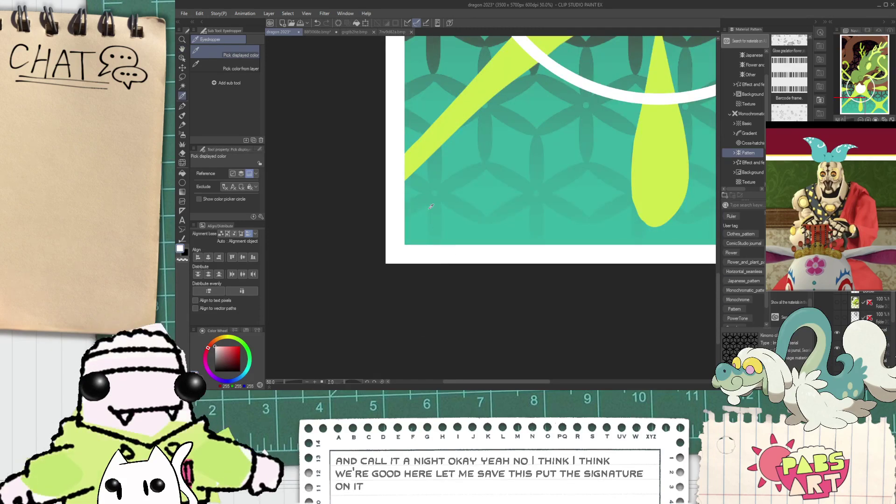
- Draw a white freehand rectangular signature frame on the teal background in the artwork's lower-left corner
key("p")
scroll(416, 201, "up", 2)
left_click_drag(410, 185, 410, 273)
mouse_move(411, 188)
left_mouse_down()
mouse_move(635, 212)
mouse_move(631, 253)
left_mouse_up()
scroll(439, 286, "up", 1)
left_click_drag(395, 269, 716, 276)
key("h")
scroll(484, 231, "down", 1)
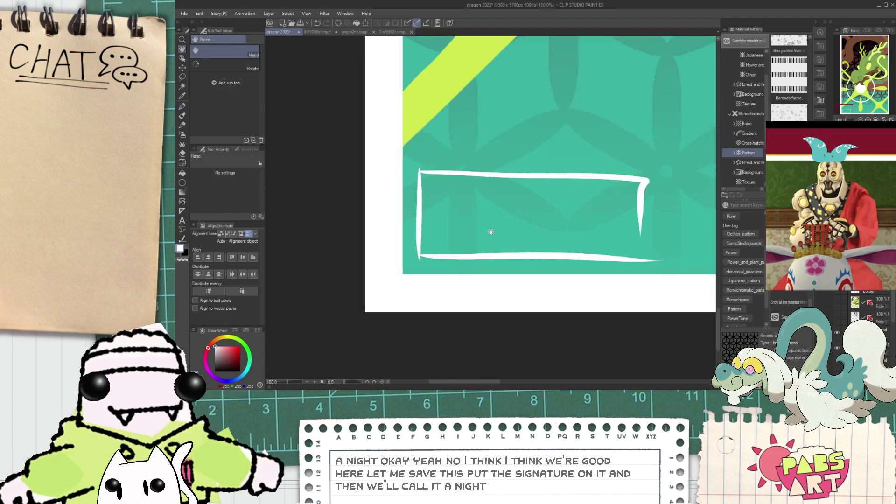
- Hand-letter the artist's signature in white inside the frame, finishing it with vertical strokes
key("p")
left_click_drag(415, 248, 439, 175)
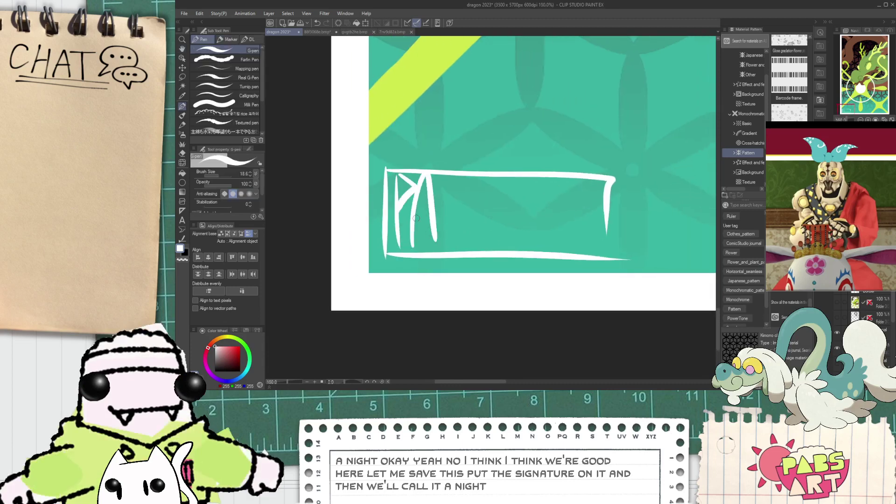
left_click_drag(413, 219, 430, 217)
mouse_move(439, 176)
left_mouse_down()
mouse_move(444, 242)
mouse_move(461, 219)
mouse_move(472, 245)
left_mouse_up()
left_click_drag(481, 183, 466, 241)
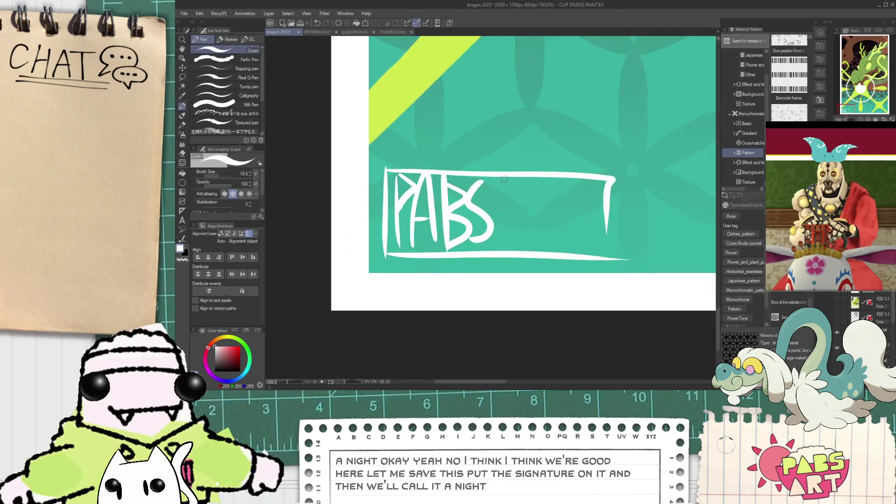
left_click_drag(506, 176, 507, 252)
mouse_move(522, 179)
left_mouse_down()
mouse_move(524, 250)
mouse_move(549, 251)
left_mouse_up()
- Erase the excess part of the frame beyond the signature's last stroke and check it against the artwork
key("e")
mouse_move(577, 193)
left_mouse_down()
mouse_move(613, 219)
mouse_move(615, 187)
mouse_move(611, 259)
mouse_move(606, 218)
mouse_move(616, 169)
mouse_move(614, 249)
mouse_move(606, 176)
mouse_move(615, 232)
mouse_move(465, 318)
left_mouse_up()
scroll(602, 209, "down", 2)
scroll(465, 318, "down", 4)
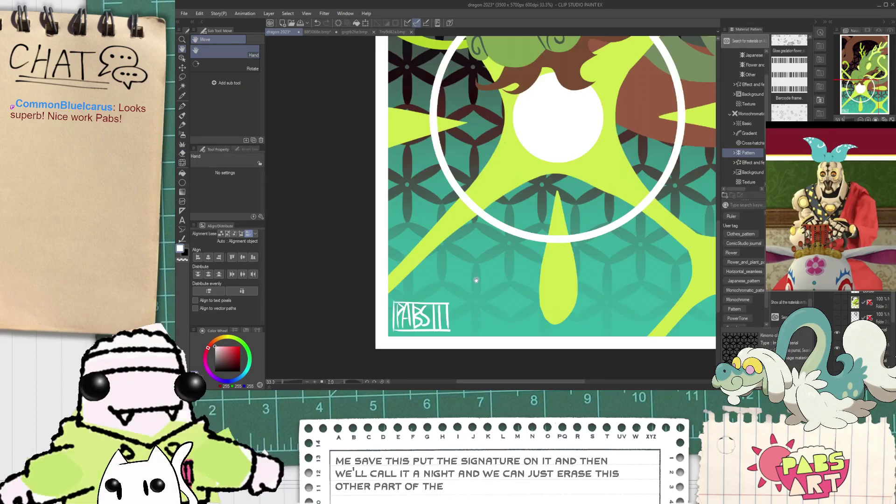